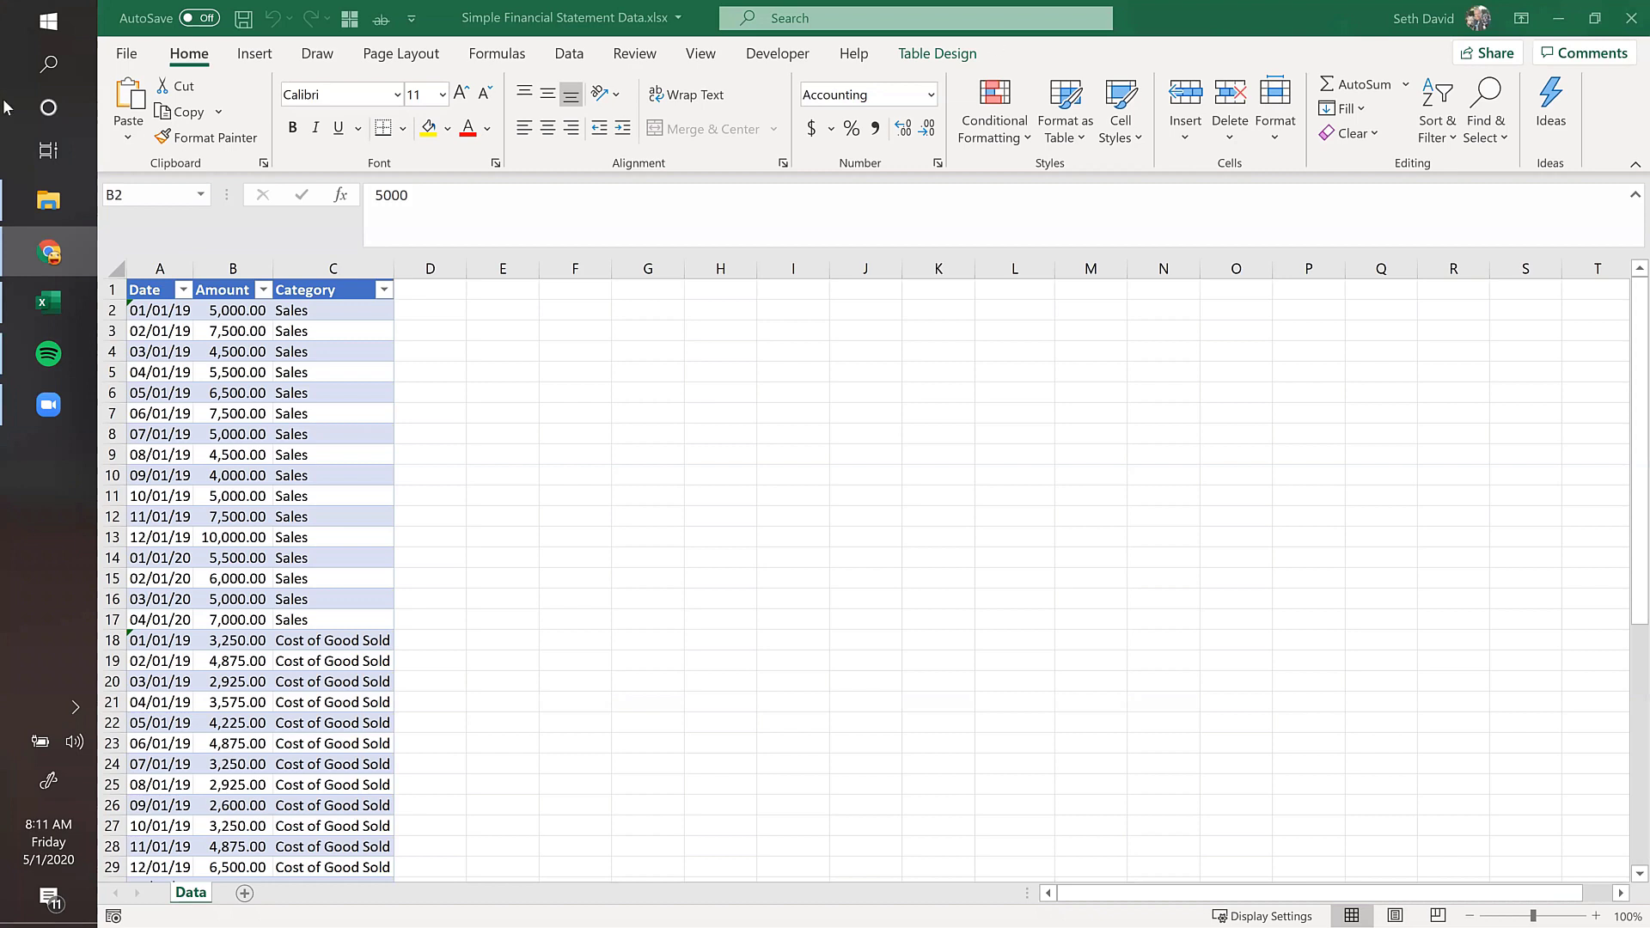
Step: Widen all columns of the Data sheet to one uniform width
click(518, 287)
click(518, 287)
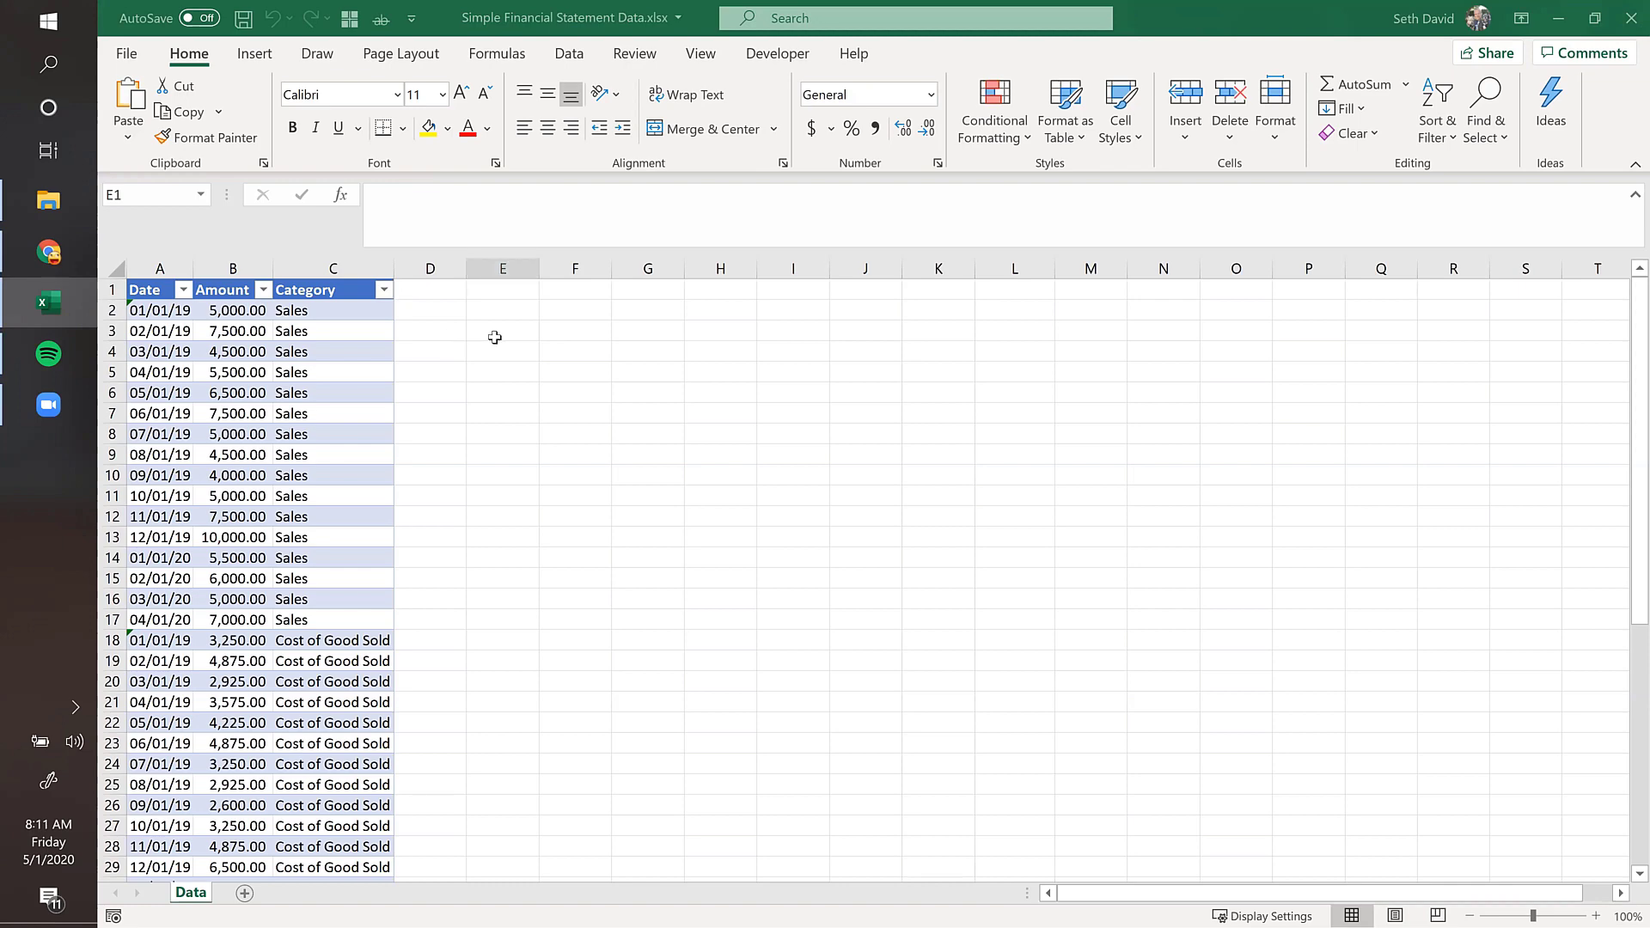
click(113, 263)
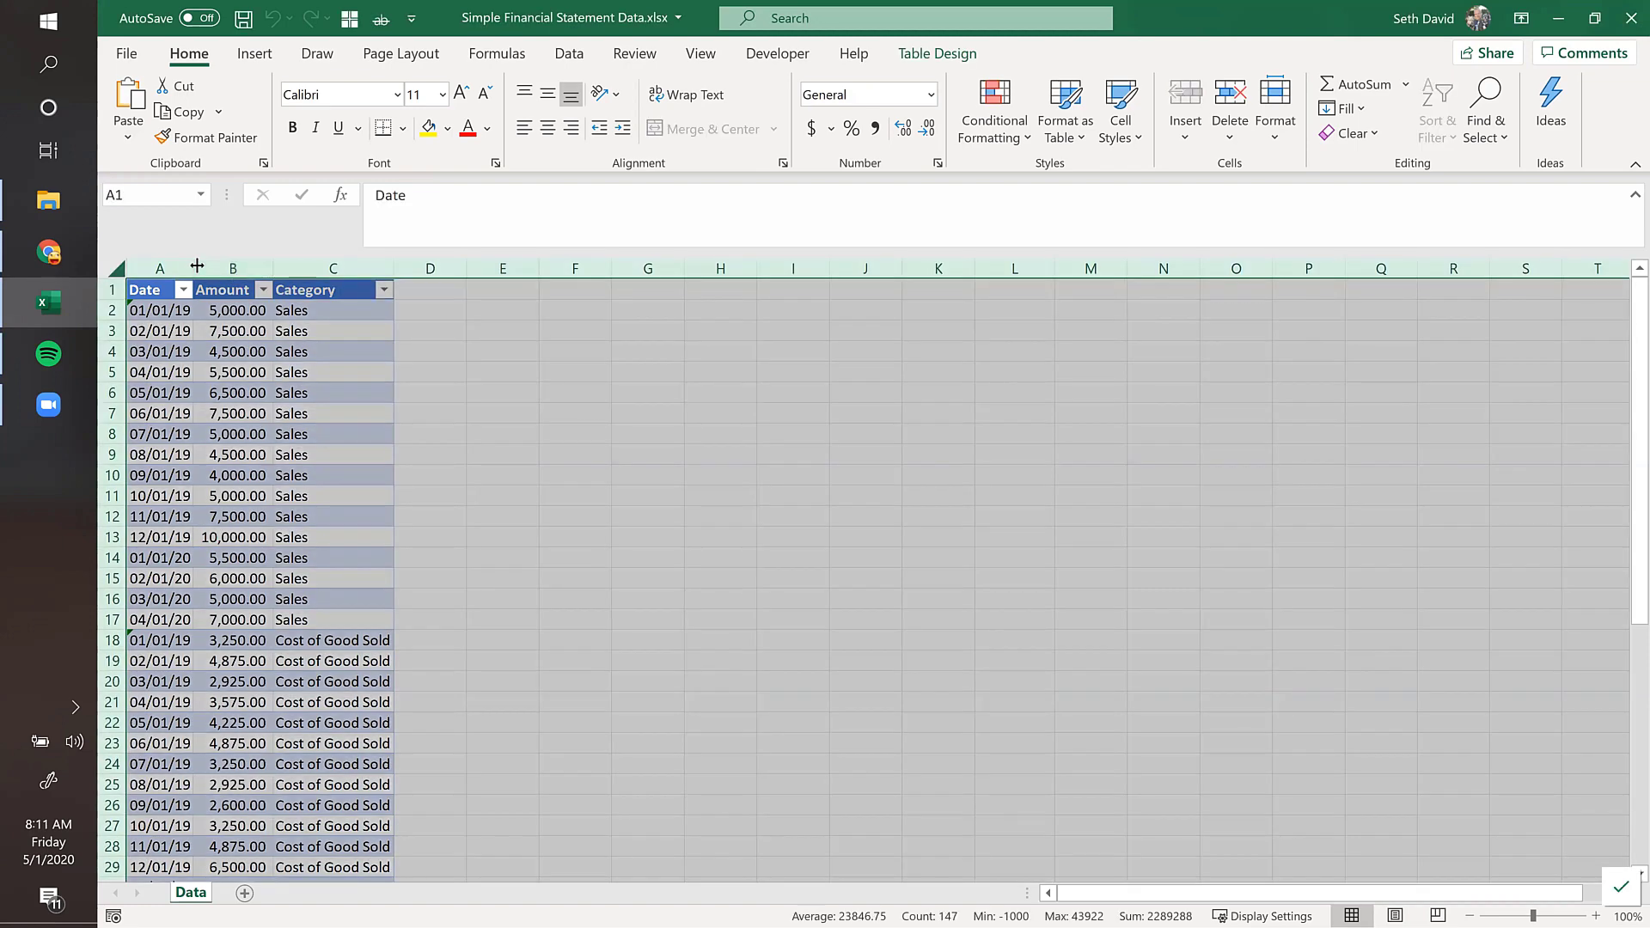
double_click(227, 274)
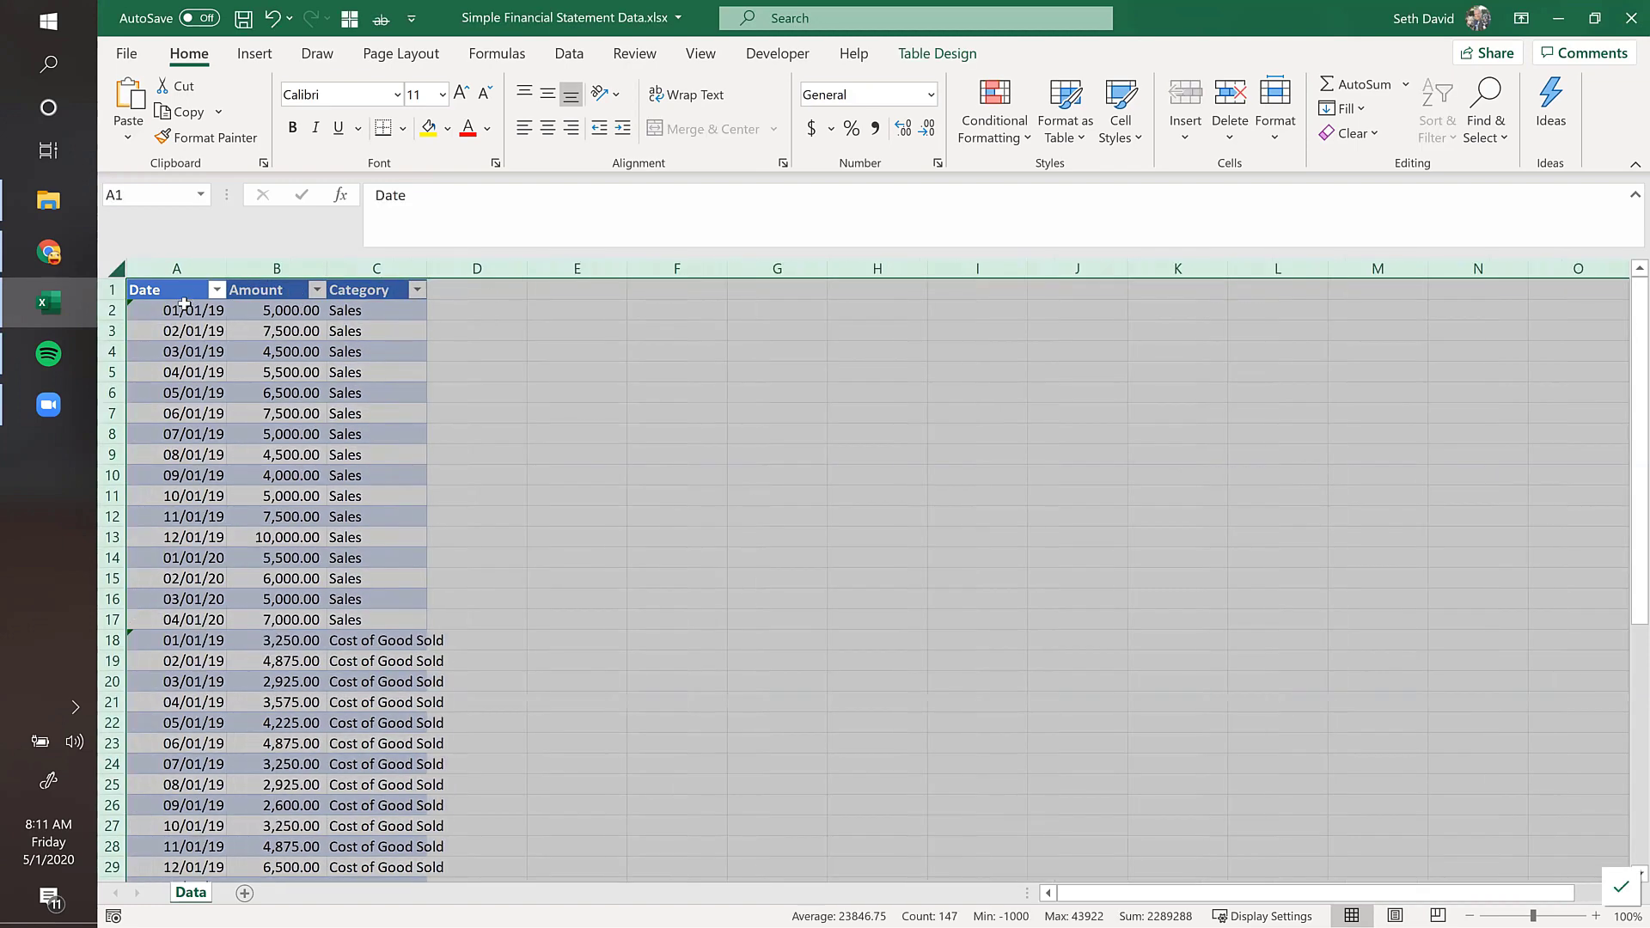
Step: Examine the Date, Amount and Category columns through the Sales, Cost of Good Sold and Net Income rows
click(186, 307)
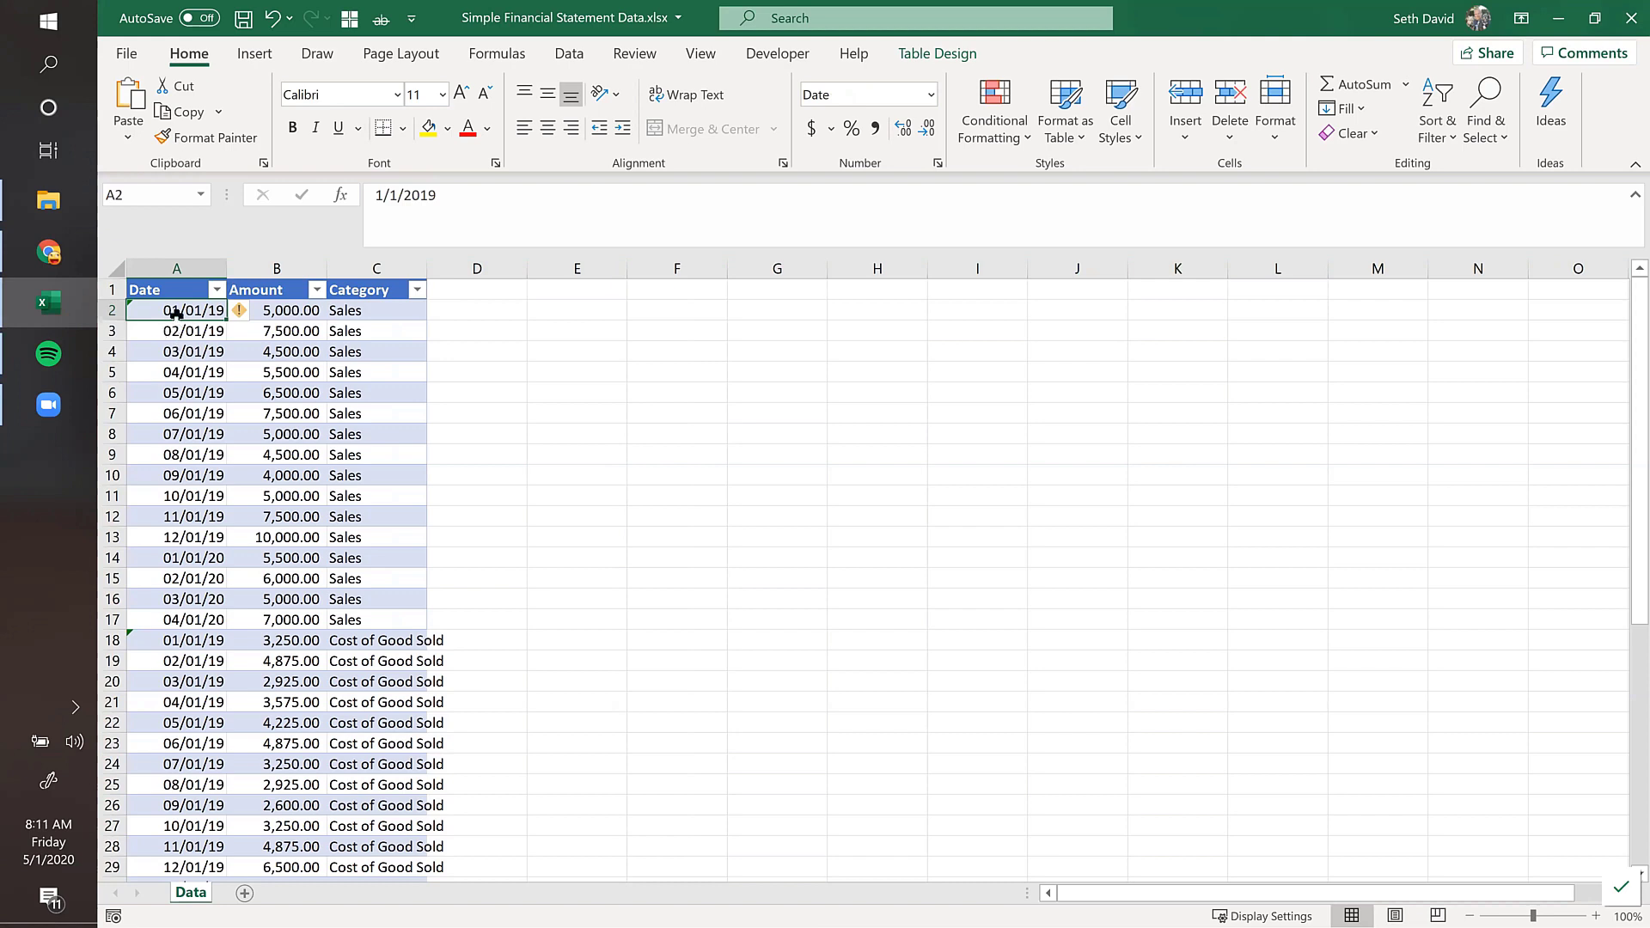
click(305, 312)
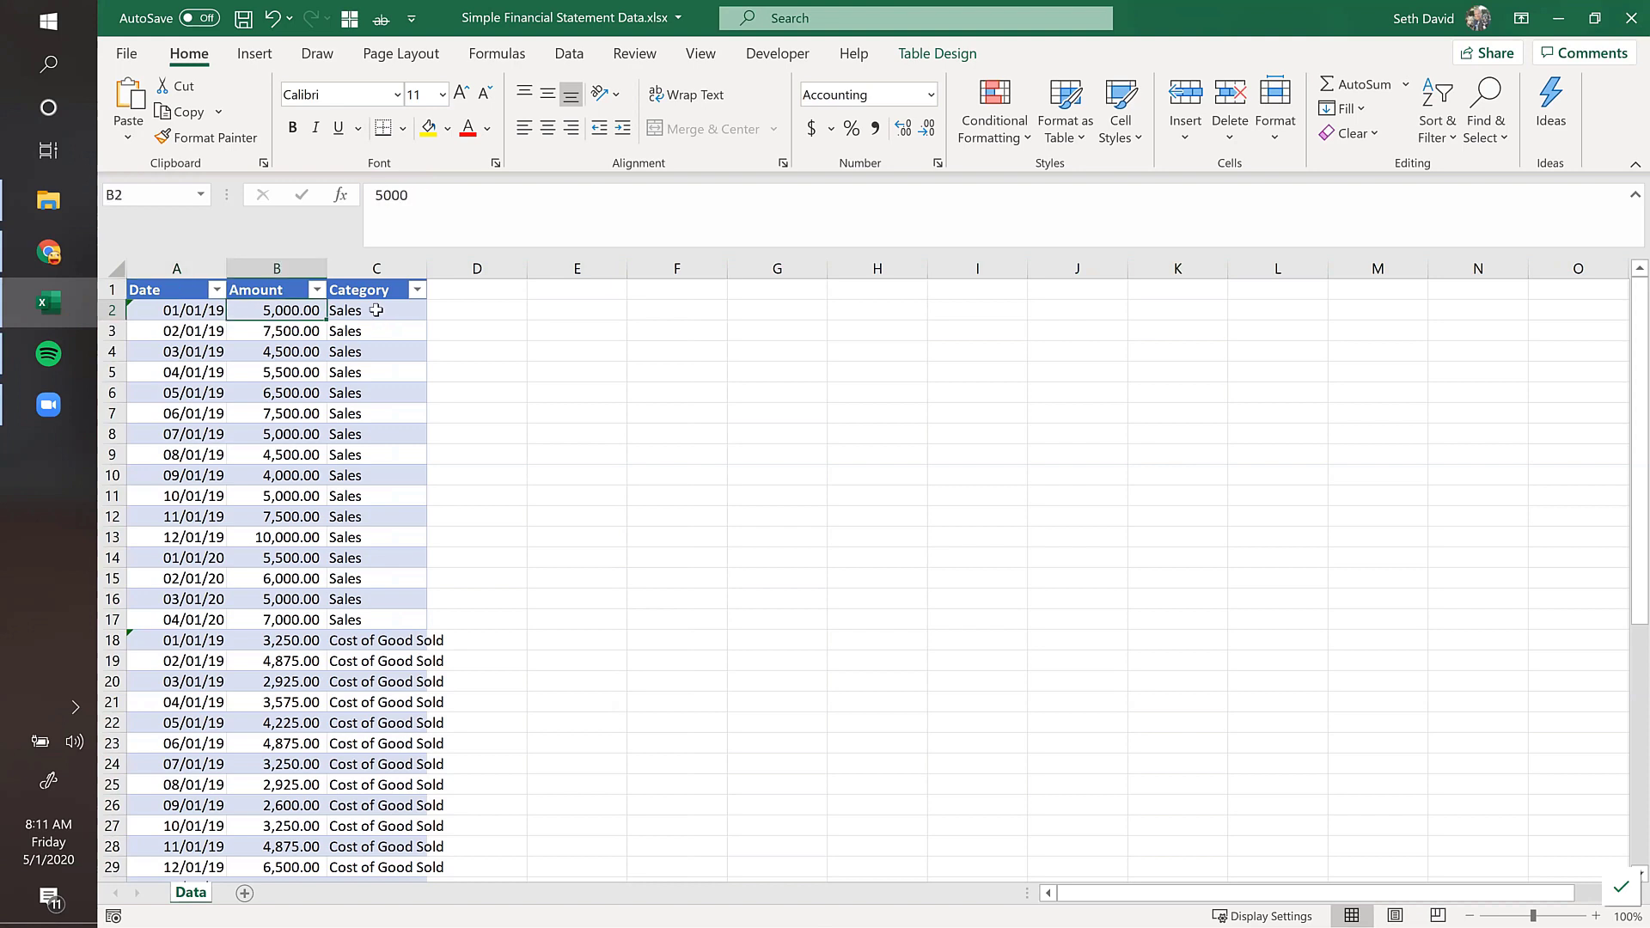
click(369, 306)
click(337, 640)
scroll(339, 636, down, 3)
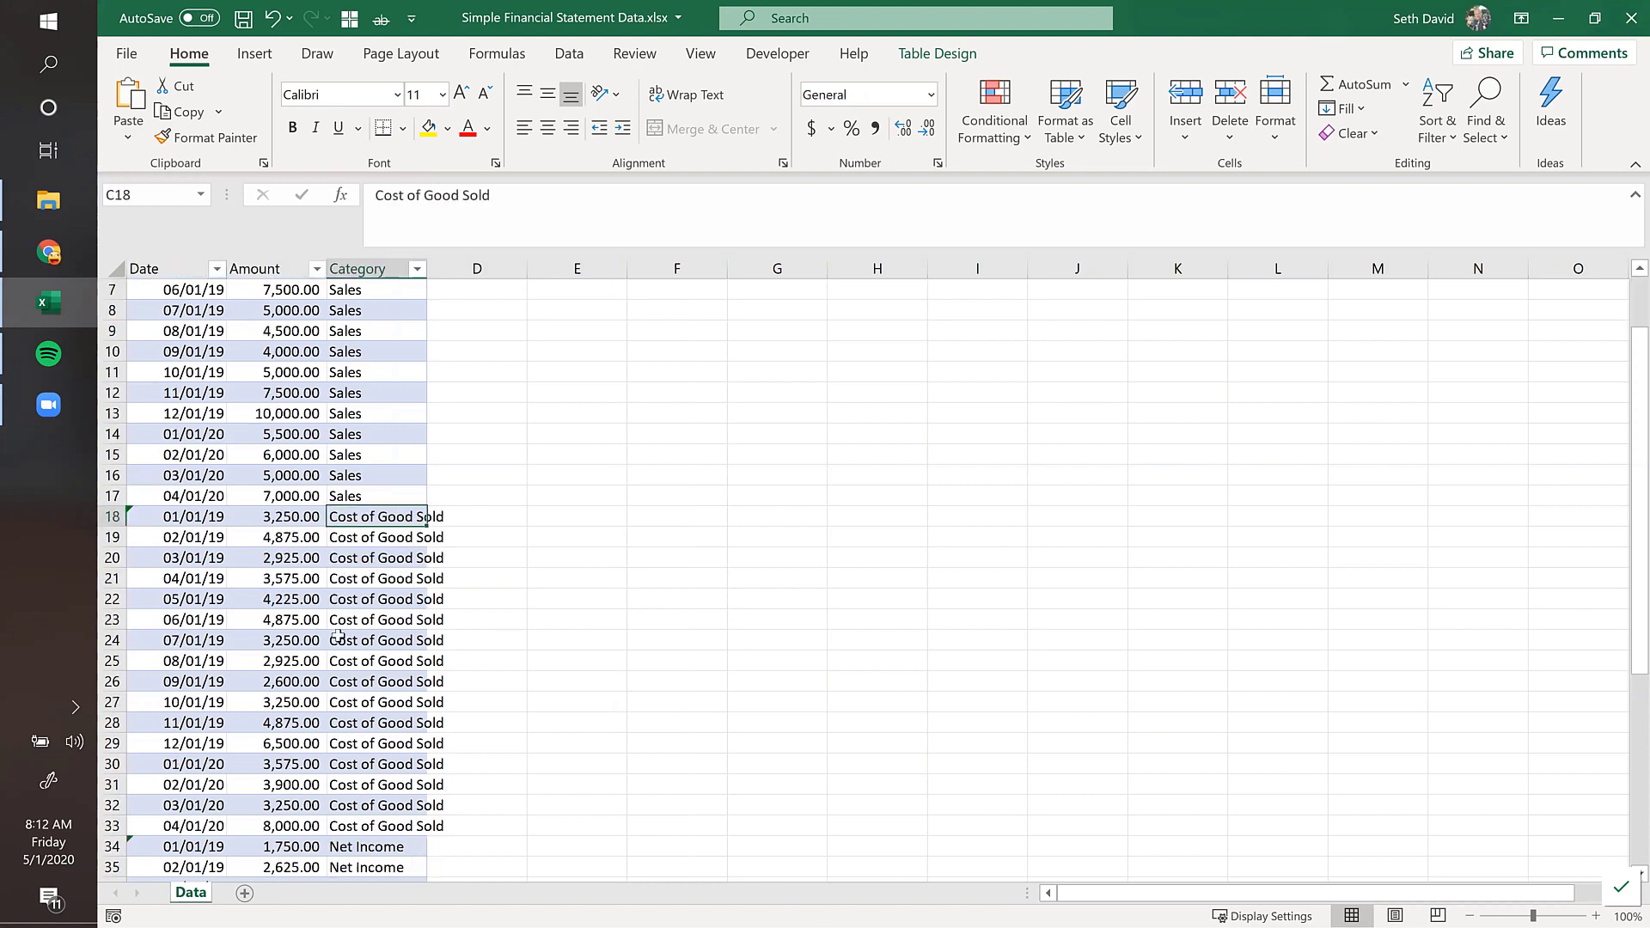
scroll(339, 636, down, 1)
click(334, 722)
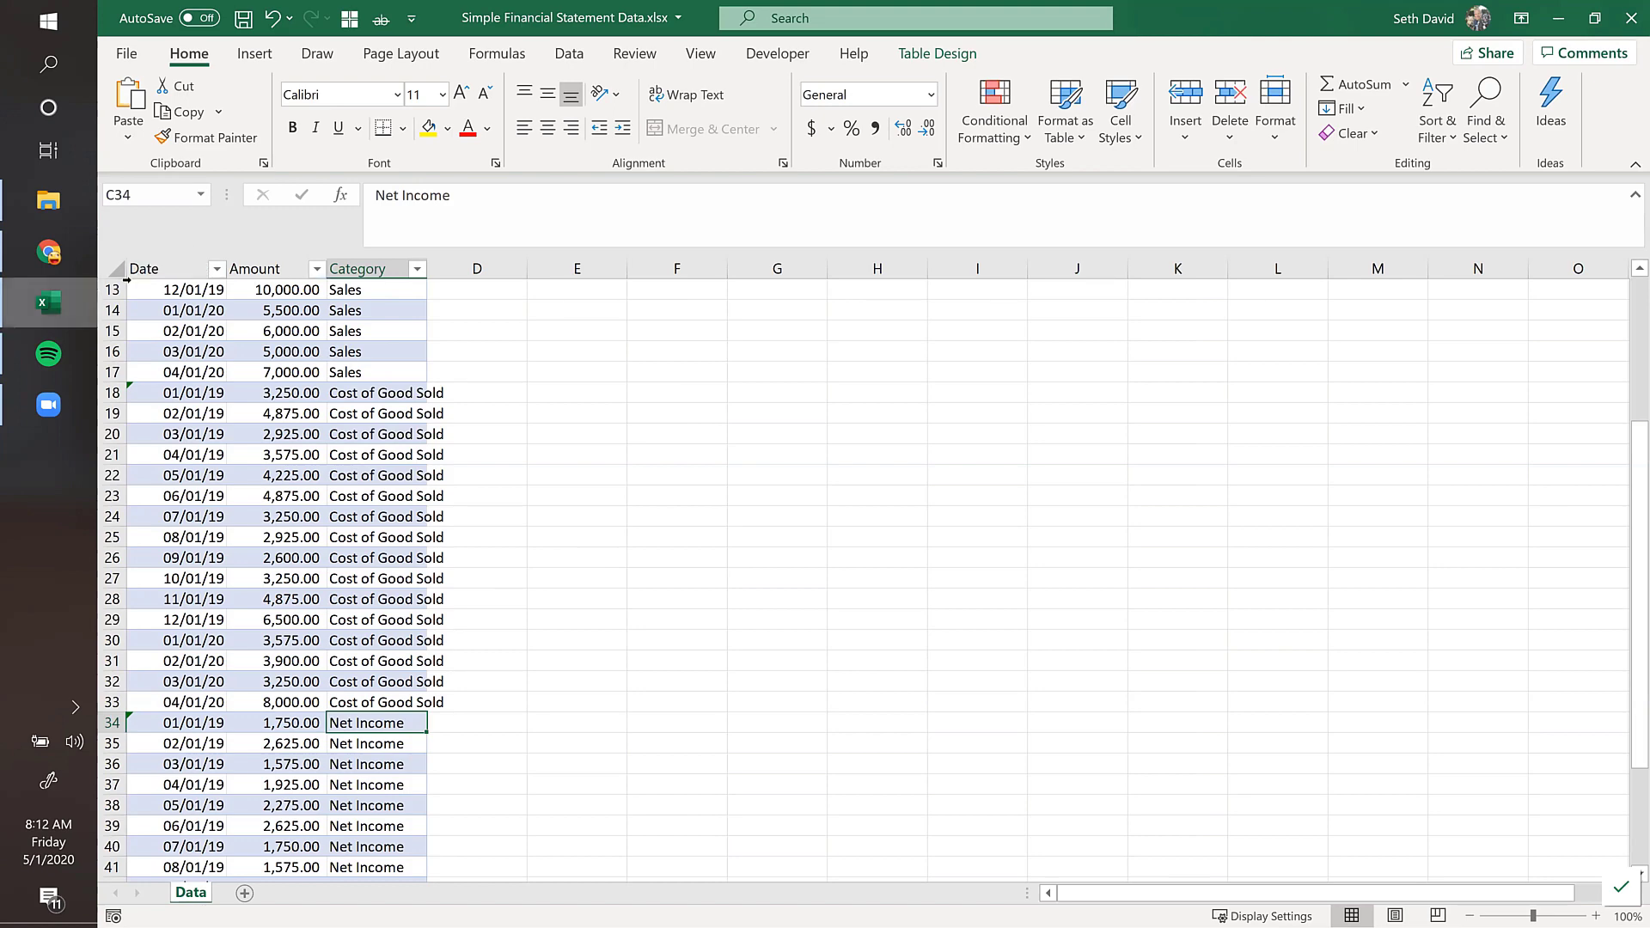
Step: Autofit the Date, Amount and Category columns to their contents
click(114, 269)
drag(226, 267, 226, 267)
double_click(226, 268)
Step: Compare the amounts of the Sales, Cost of Good Sold and Net Income rows, then return to the table's first date
click(297, 352)
click(235, 396)
scroll(235, 395, up, 4)
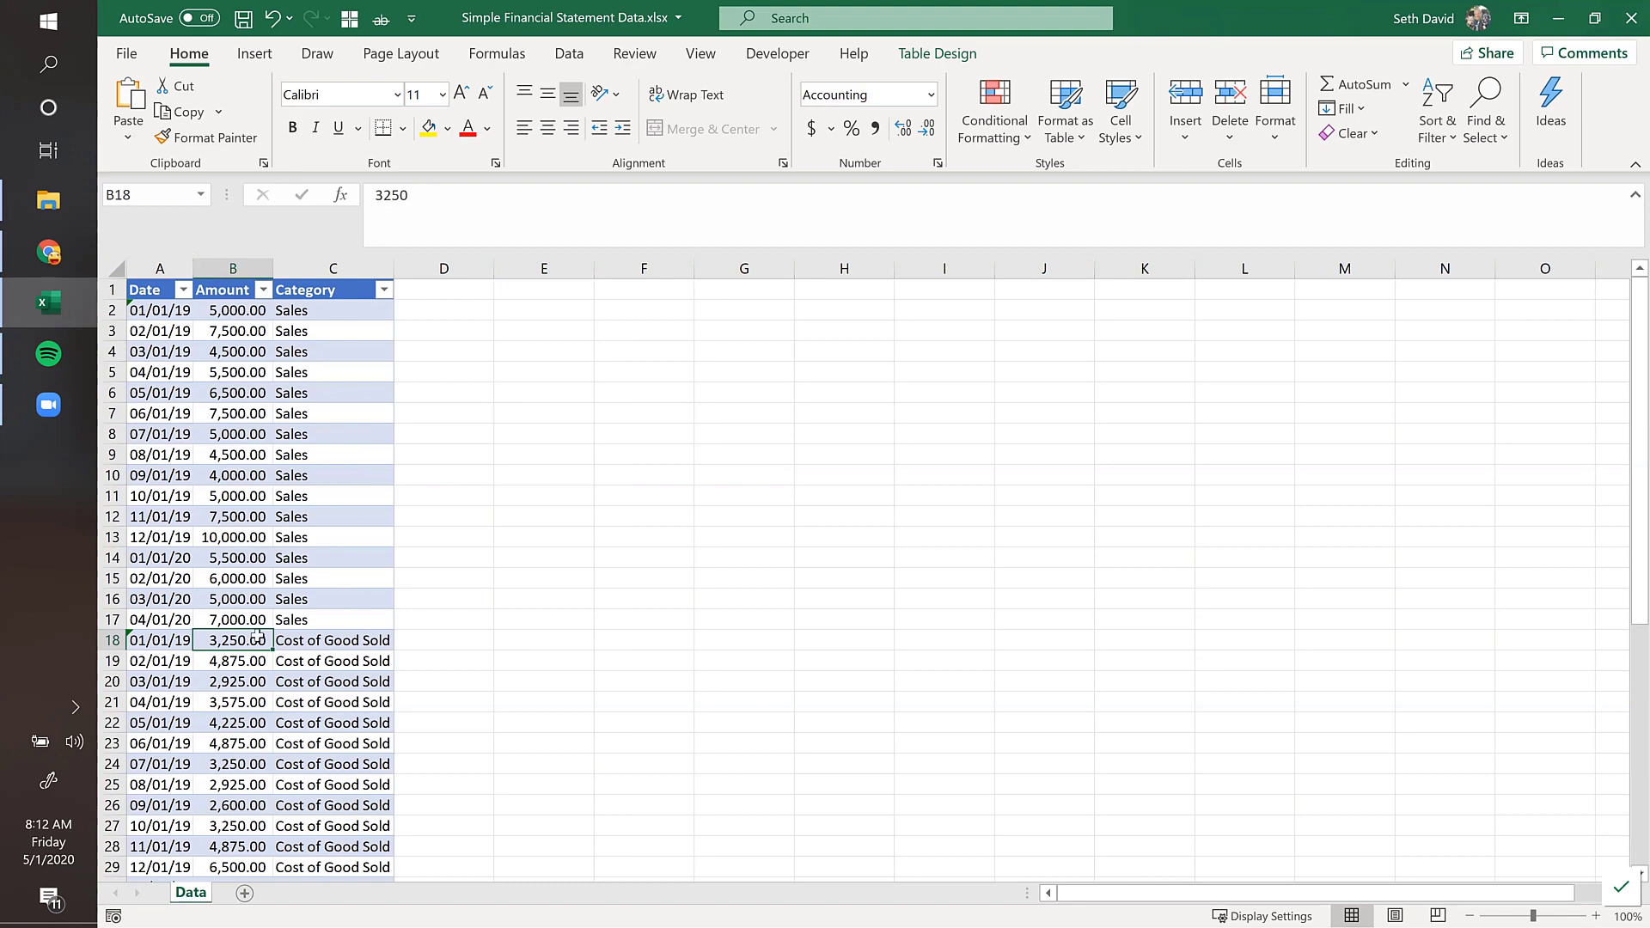
scroll(257, 636, down, 5)
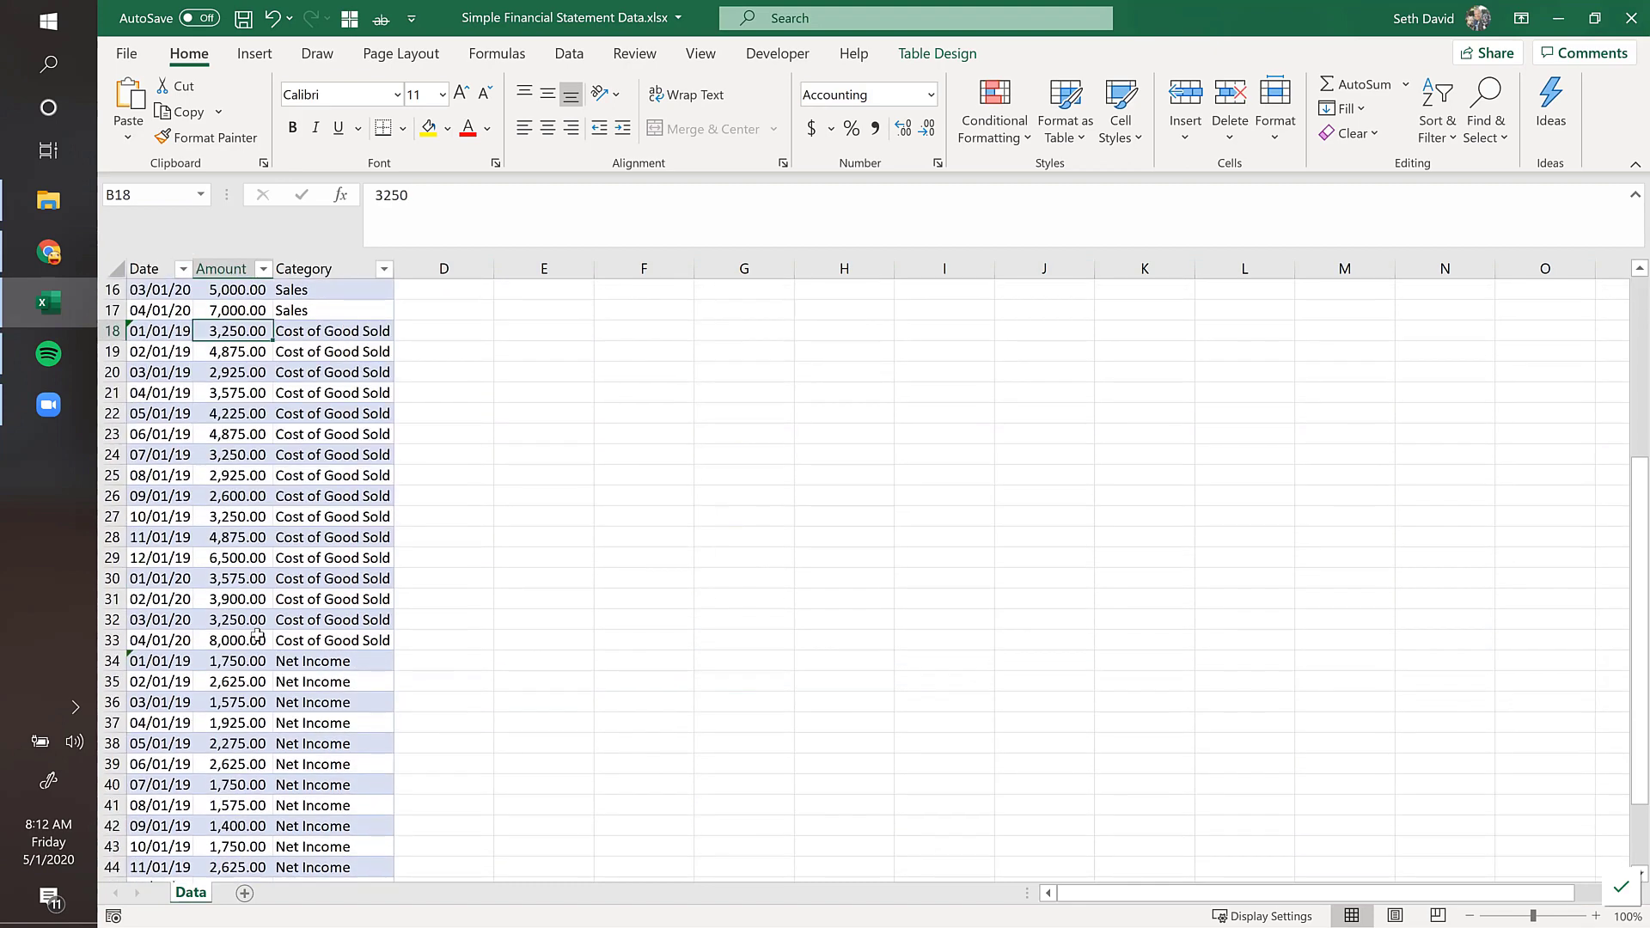
click(243, 663)
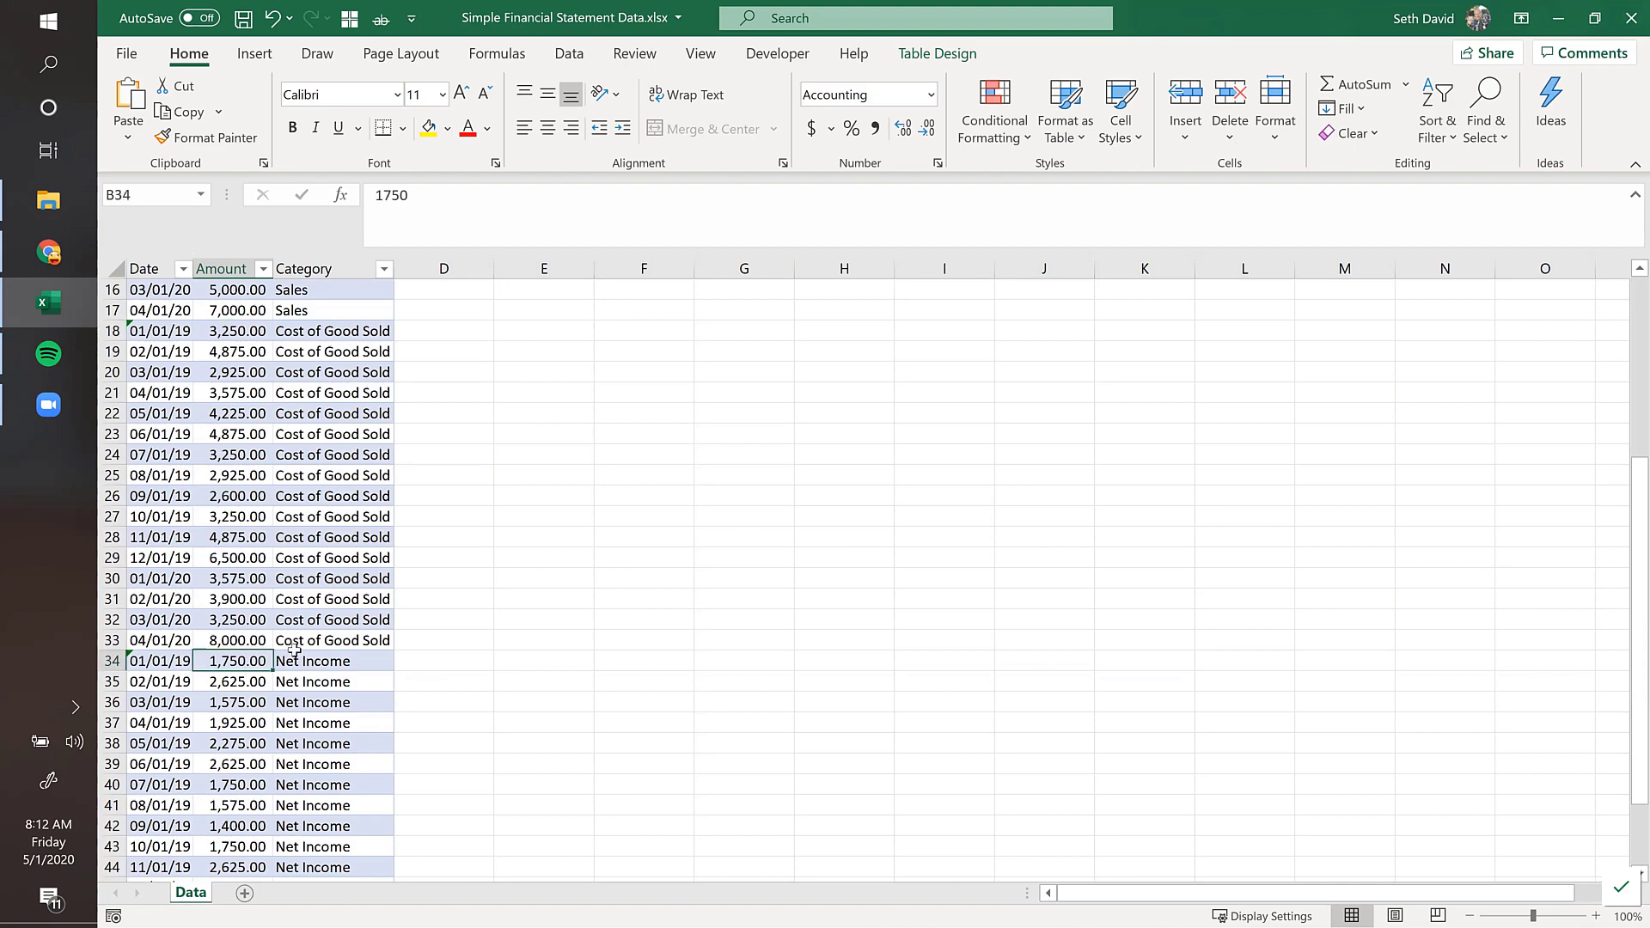
scroll(214, 664, up, 5)
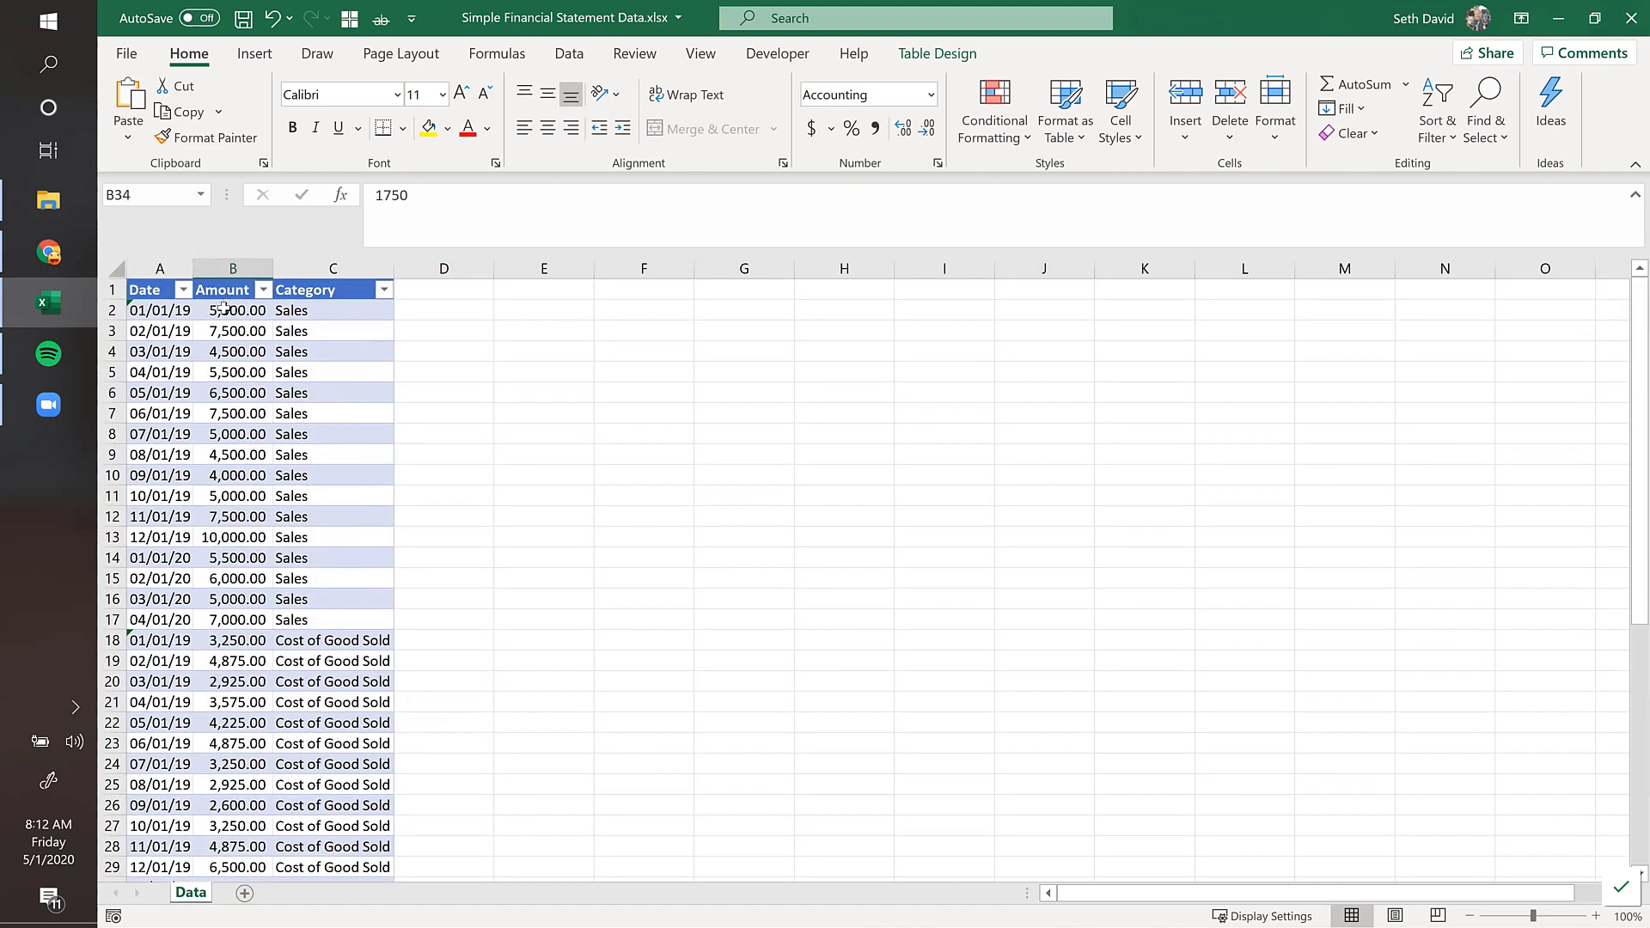
click(231, 643)
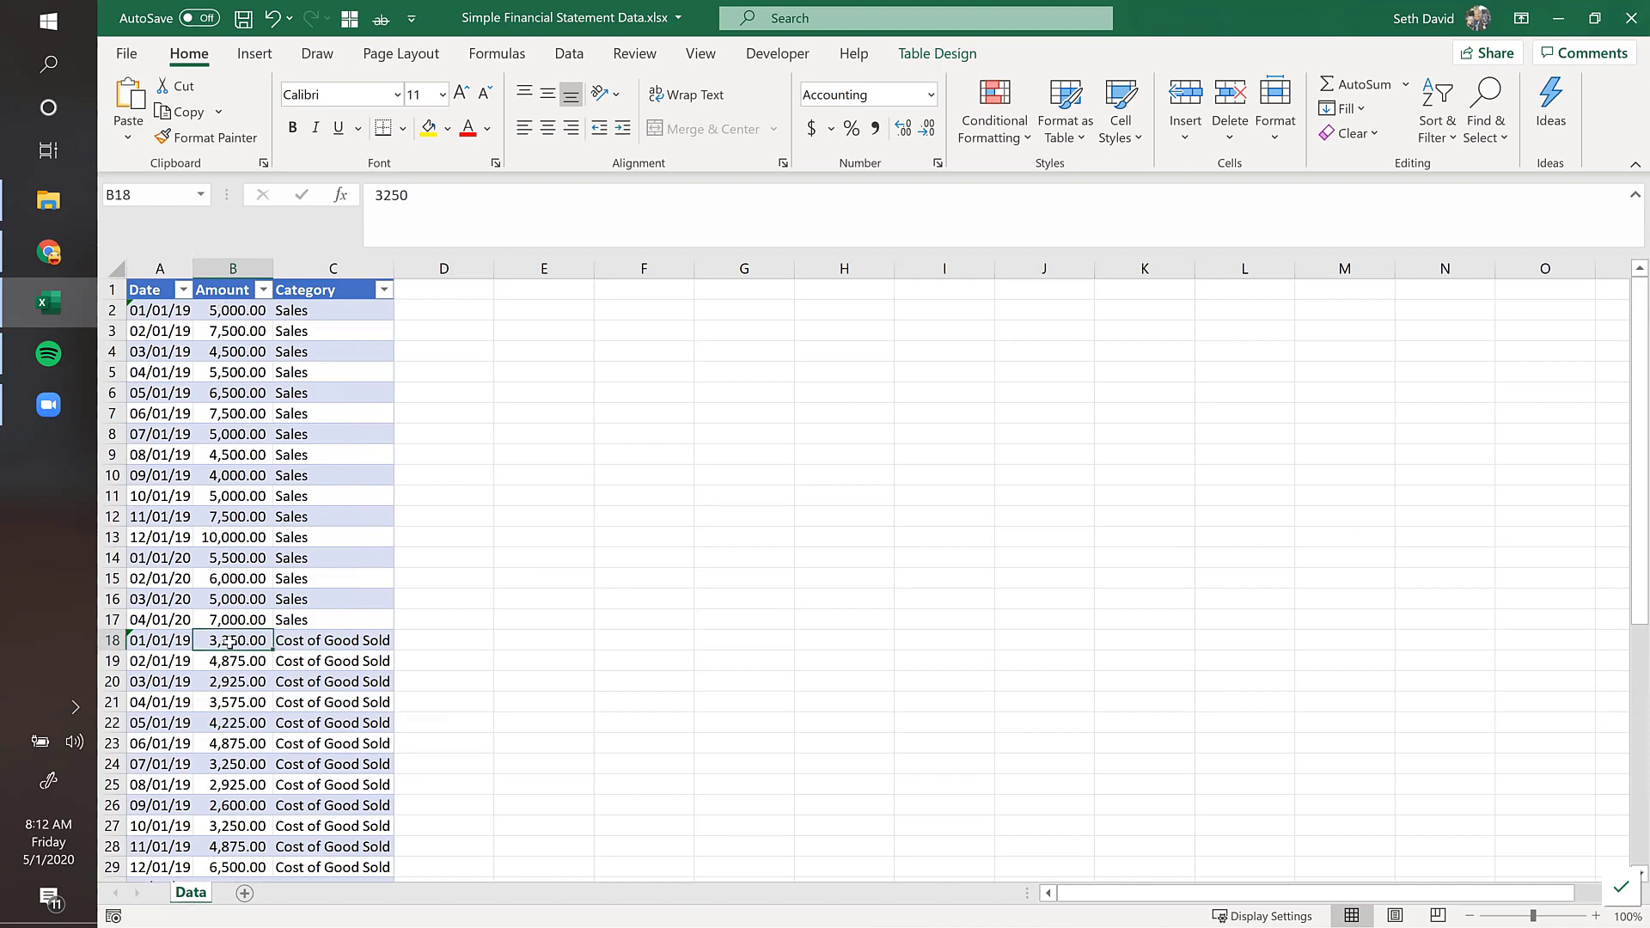
scroll(251, 670, down, 7)
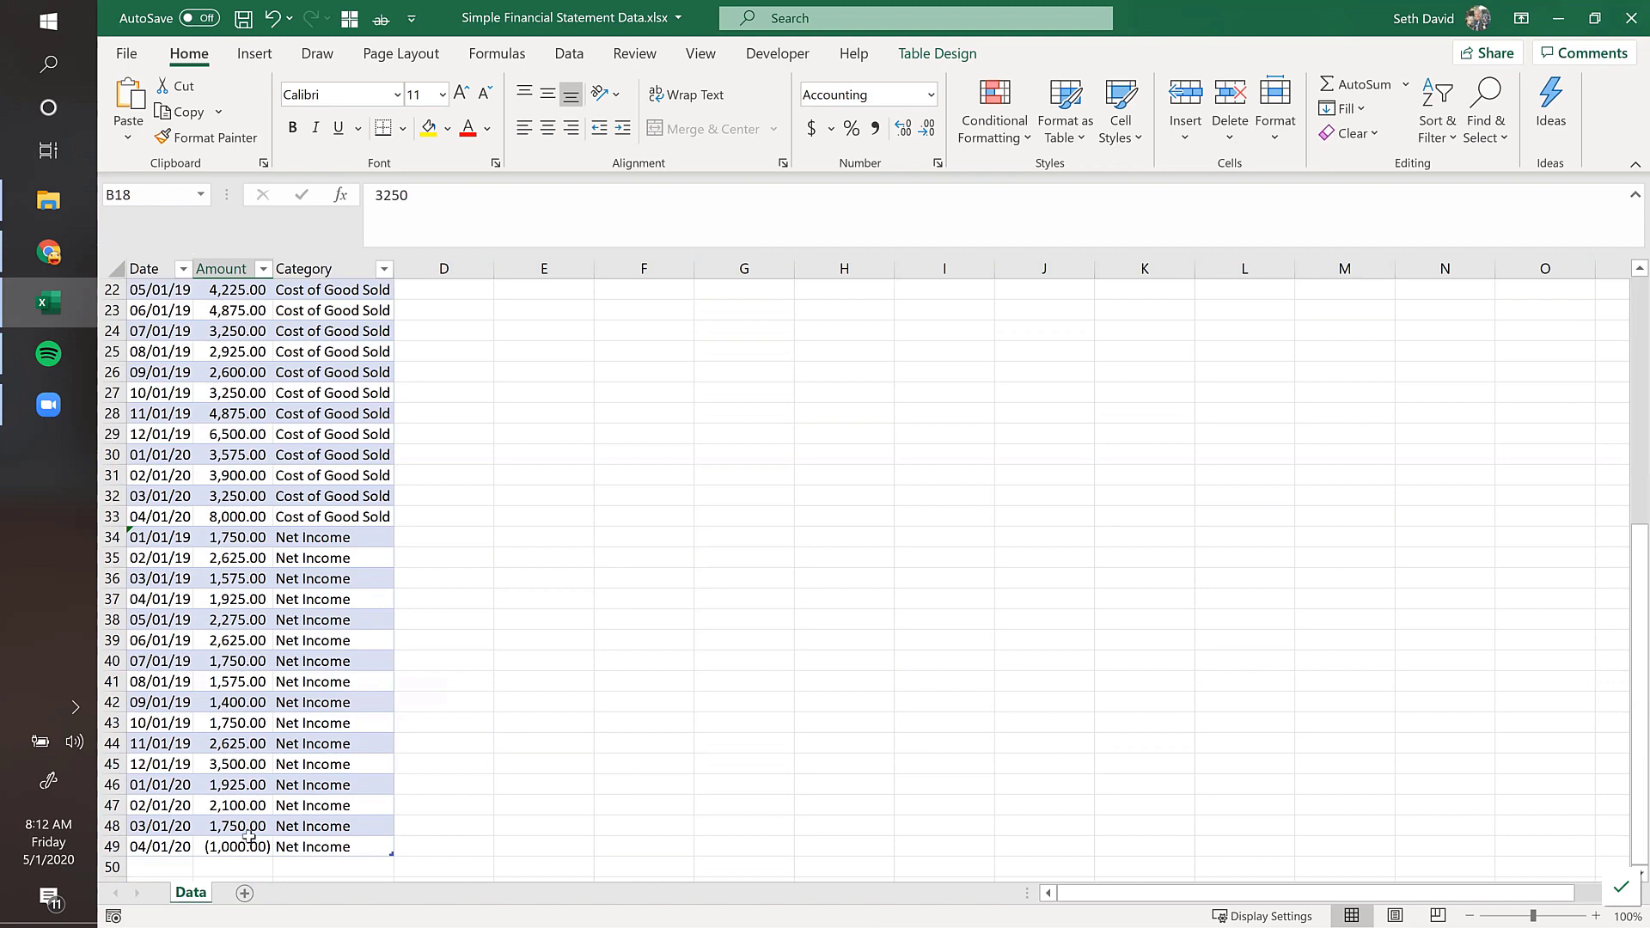
click(222, 519)
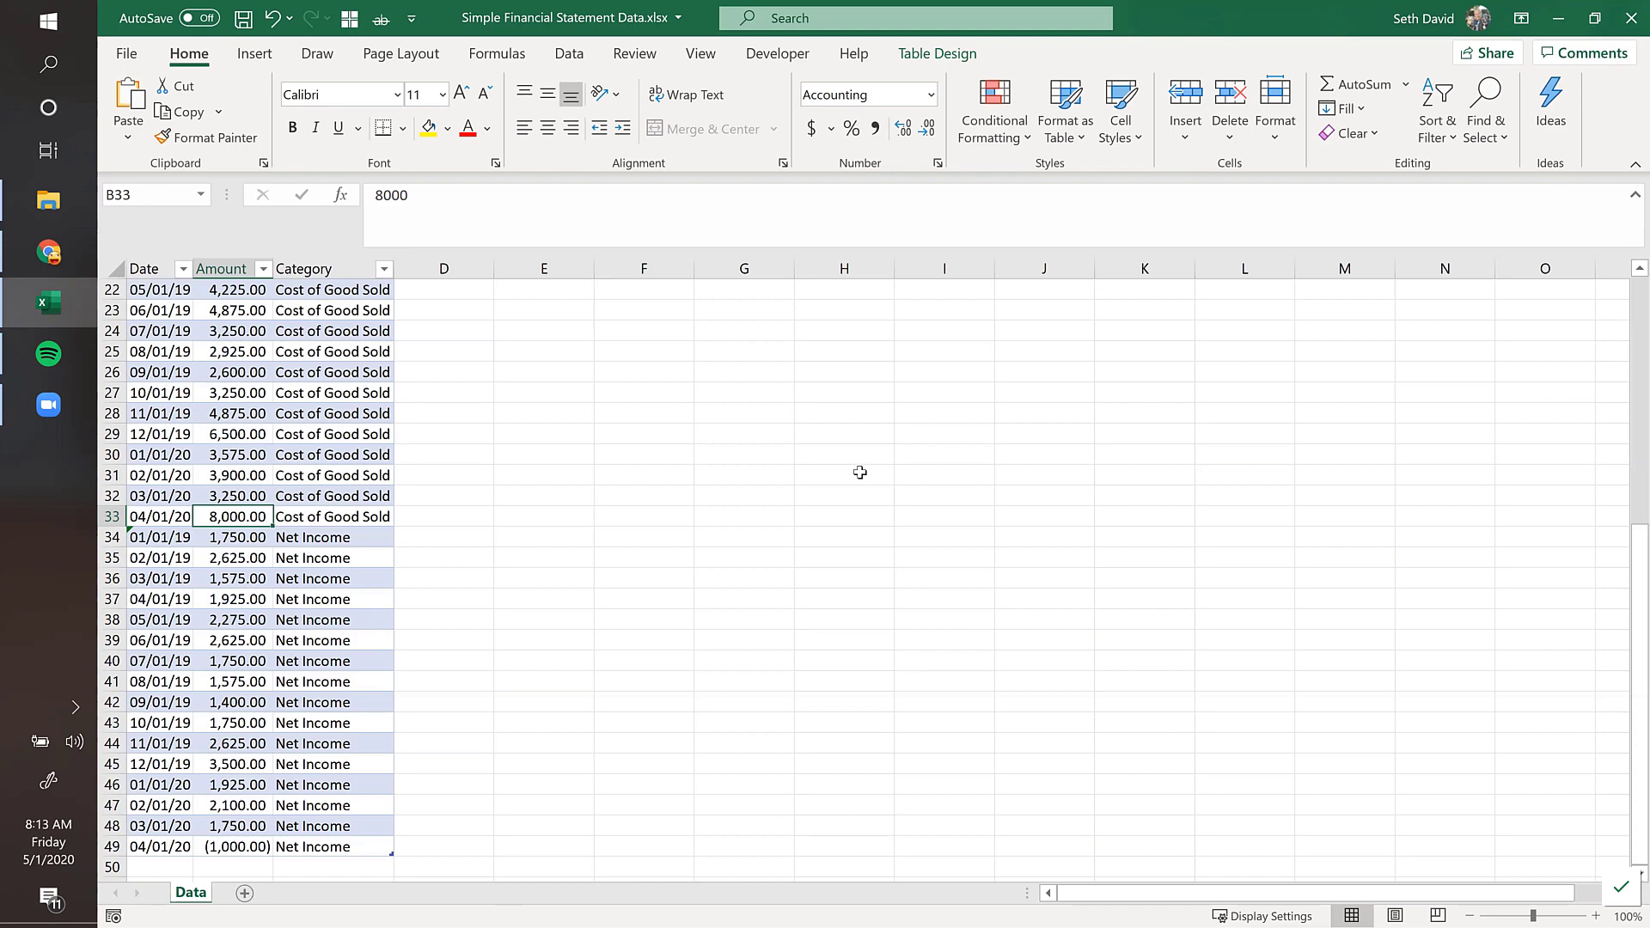
key(ctrl+Up)
key(Left)
key(Down)
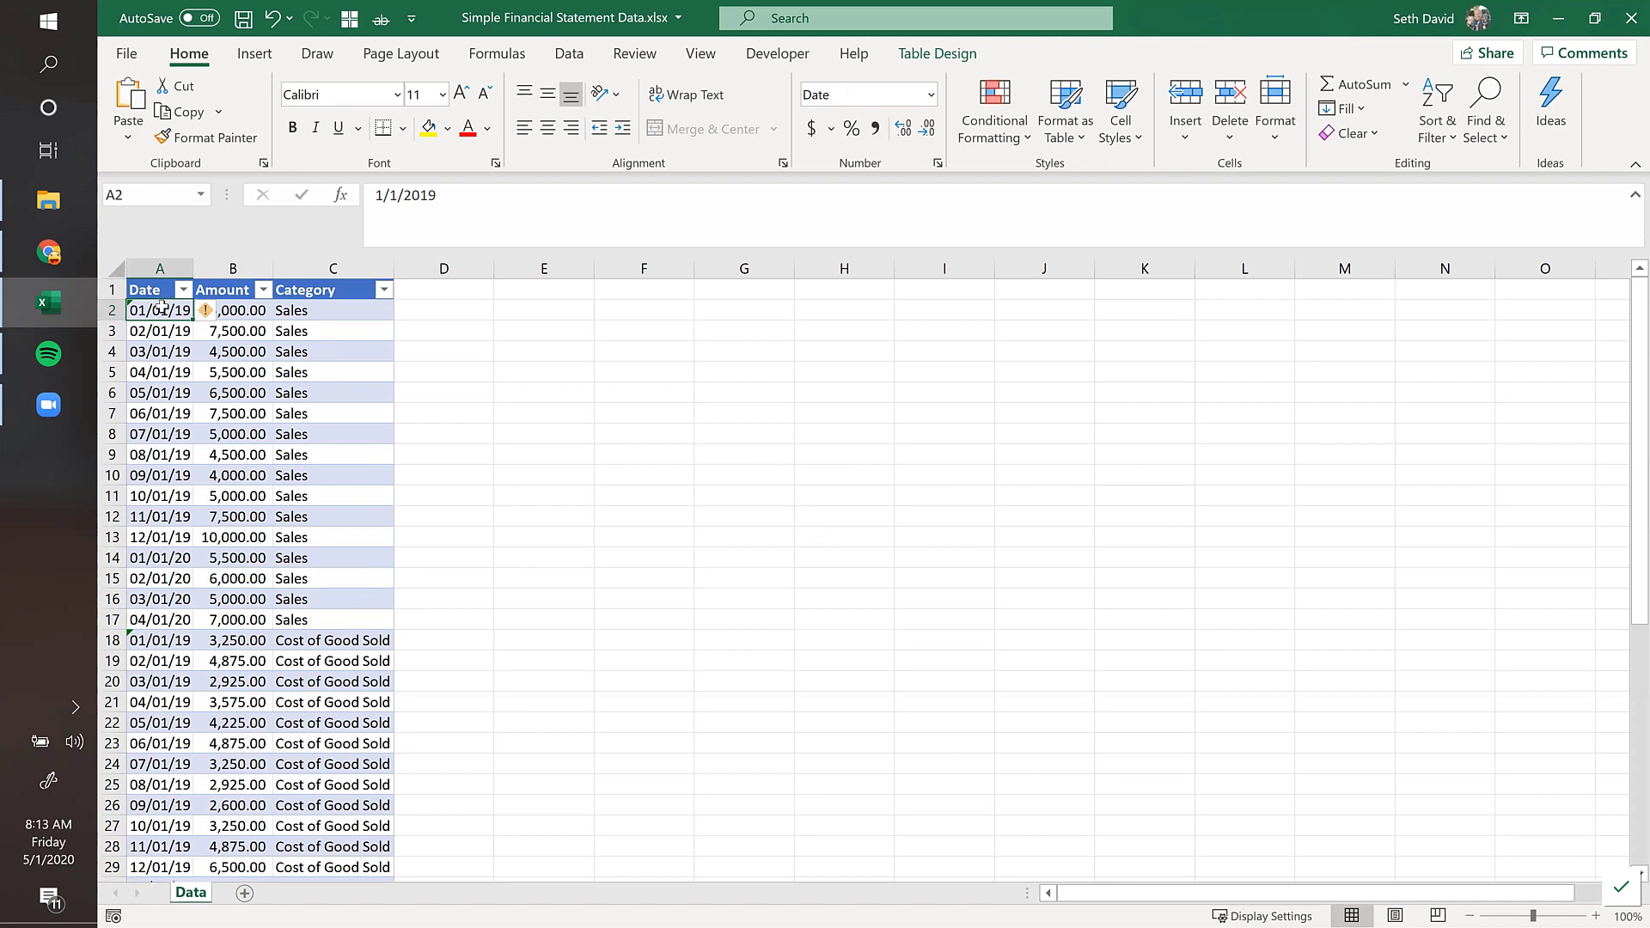
Step: Apply the light green banded style with row and column borders to the data table
click(937, 53)
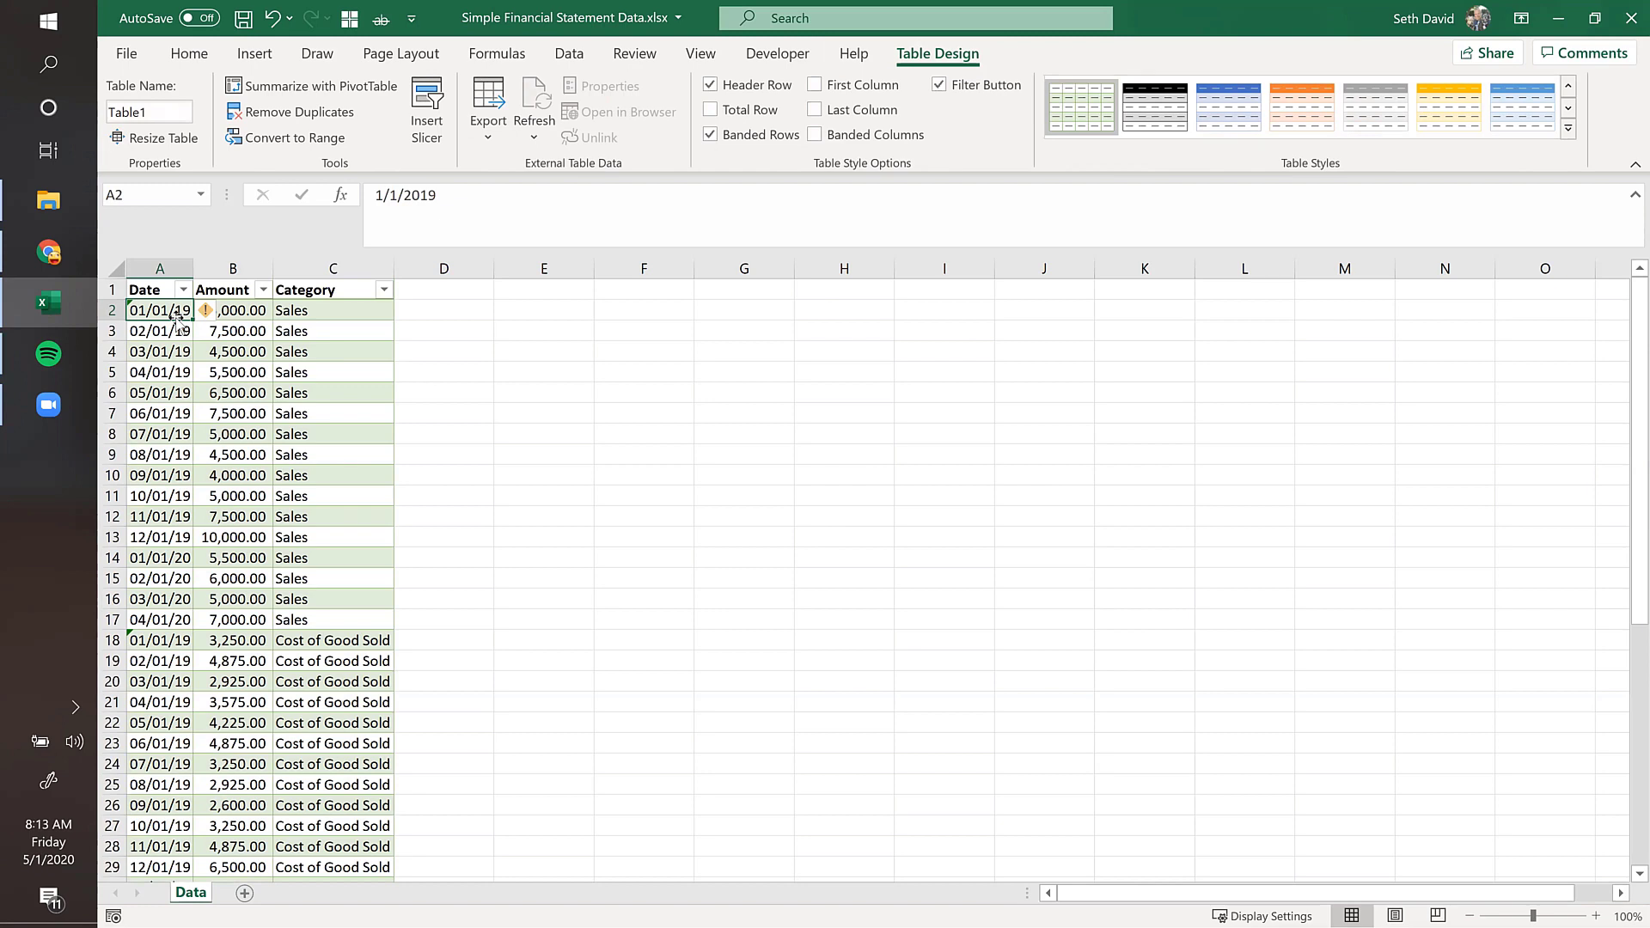
click(142, 289)
click(145, 311)
drag(335, 326, 337, 311)
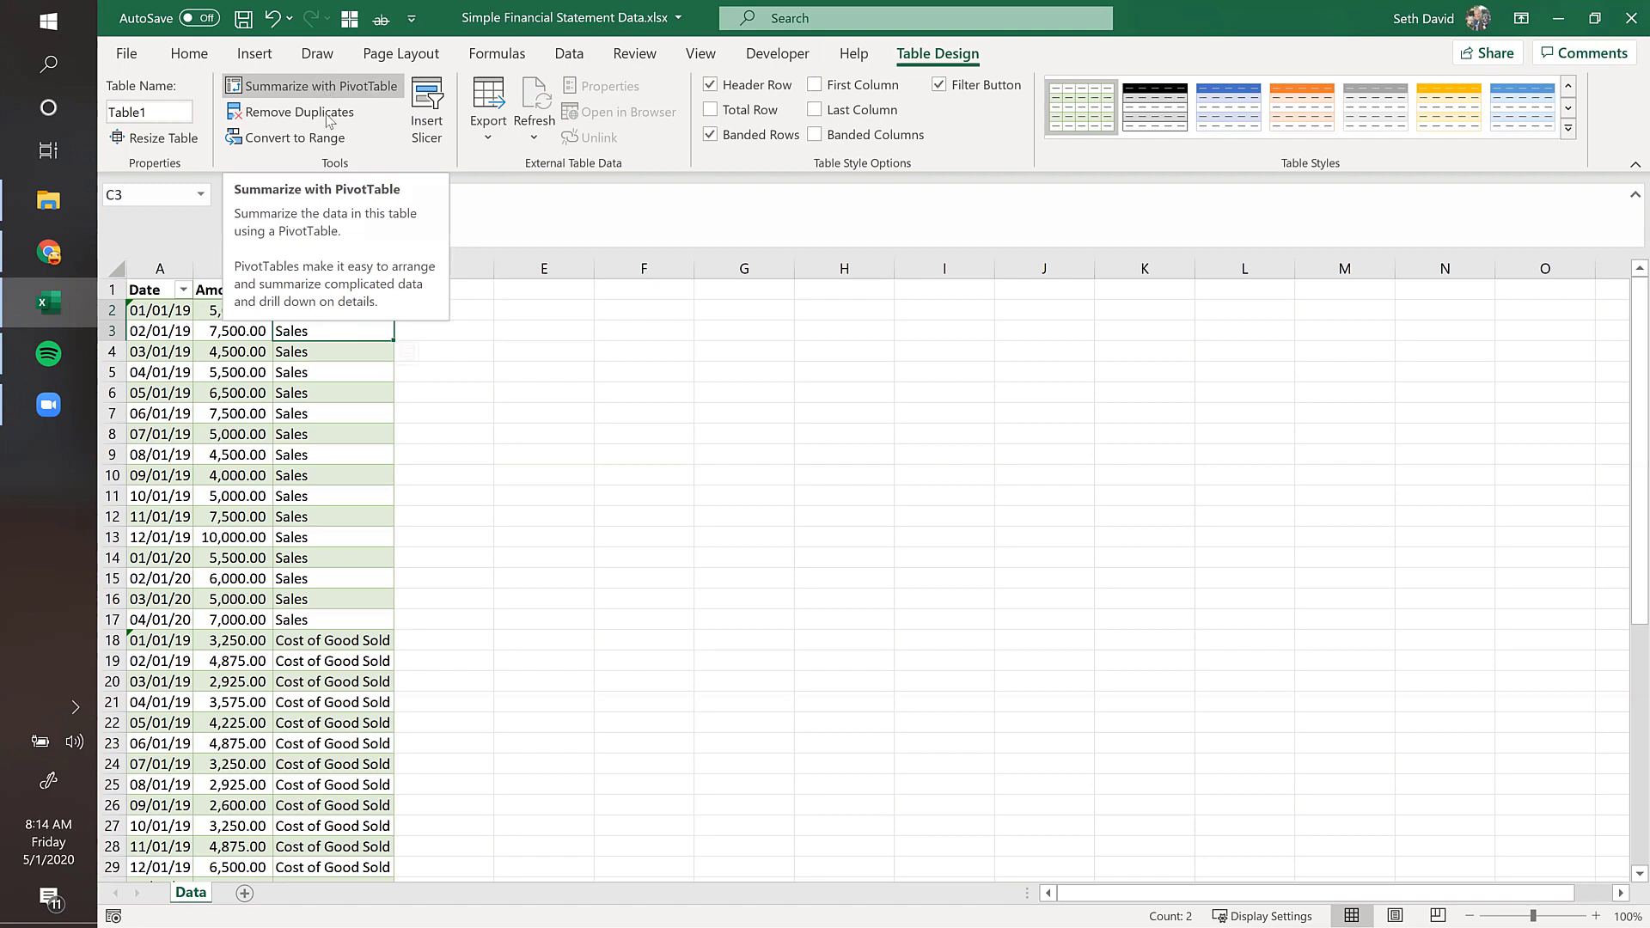
click(126, 55)
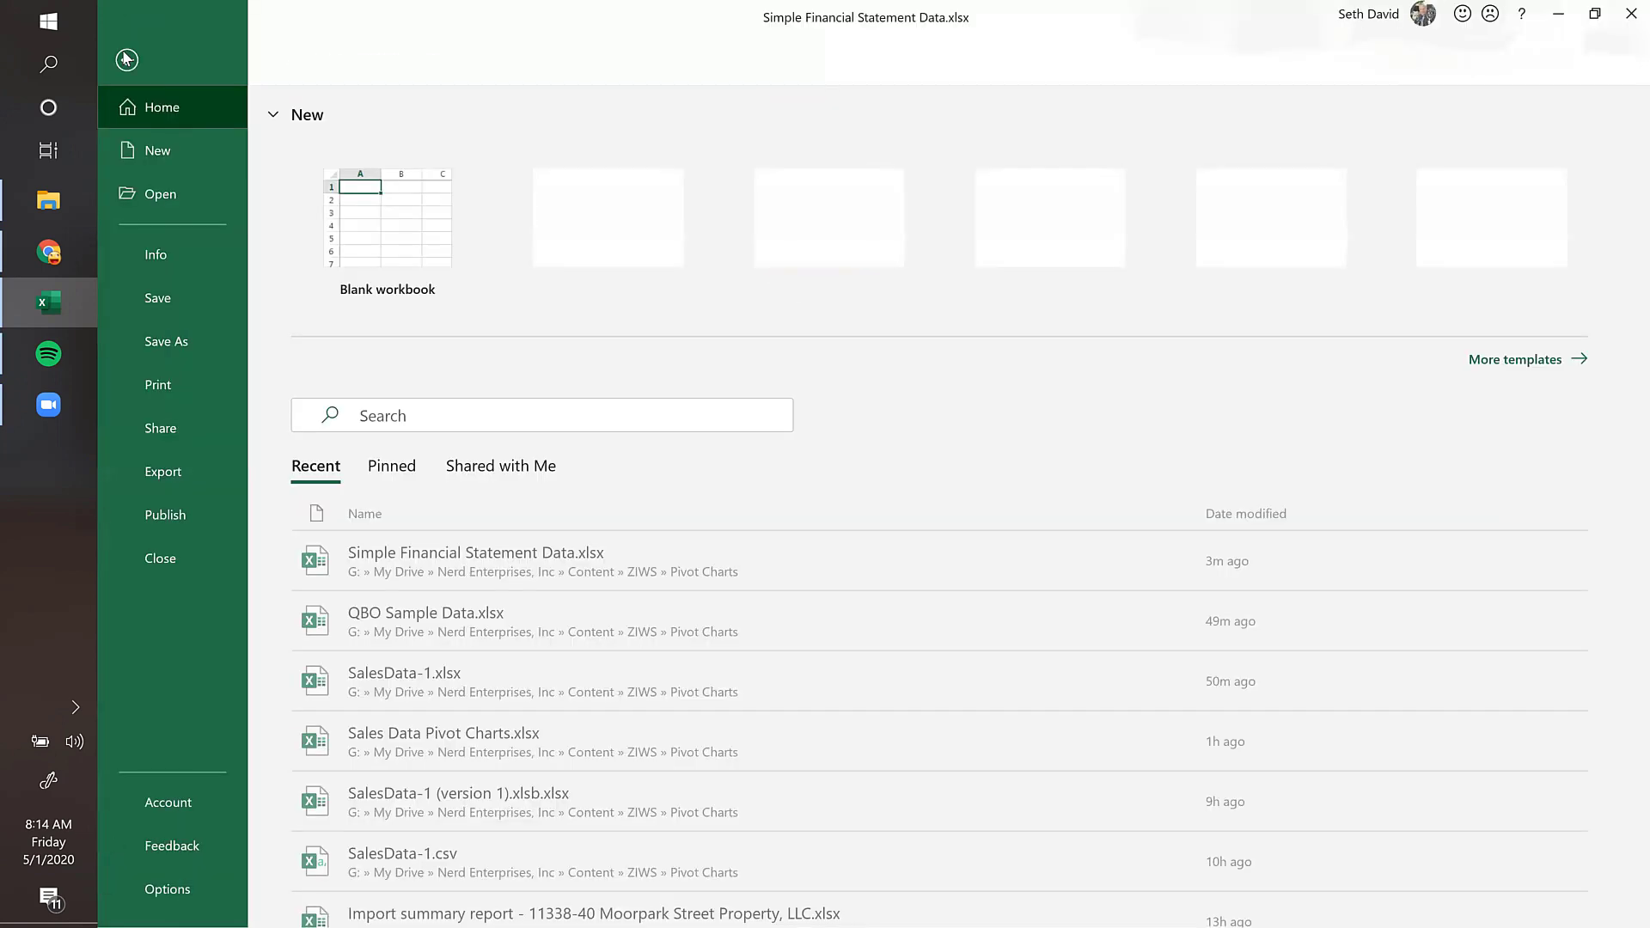
click(127, 59)
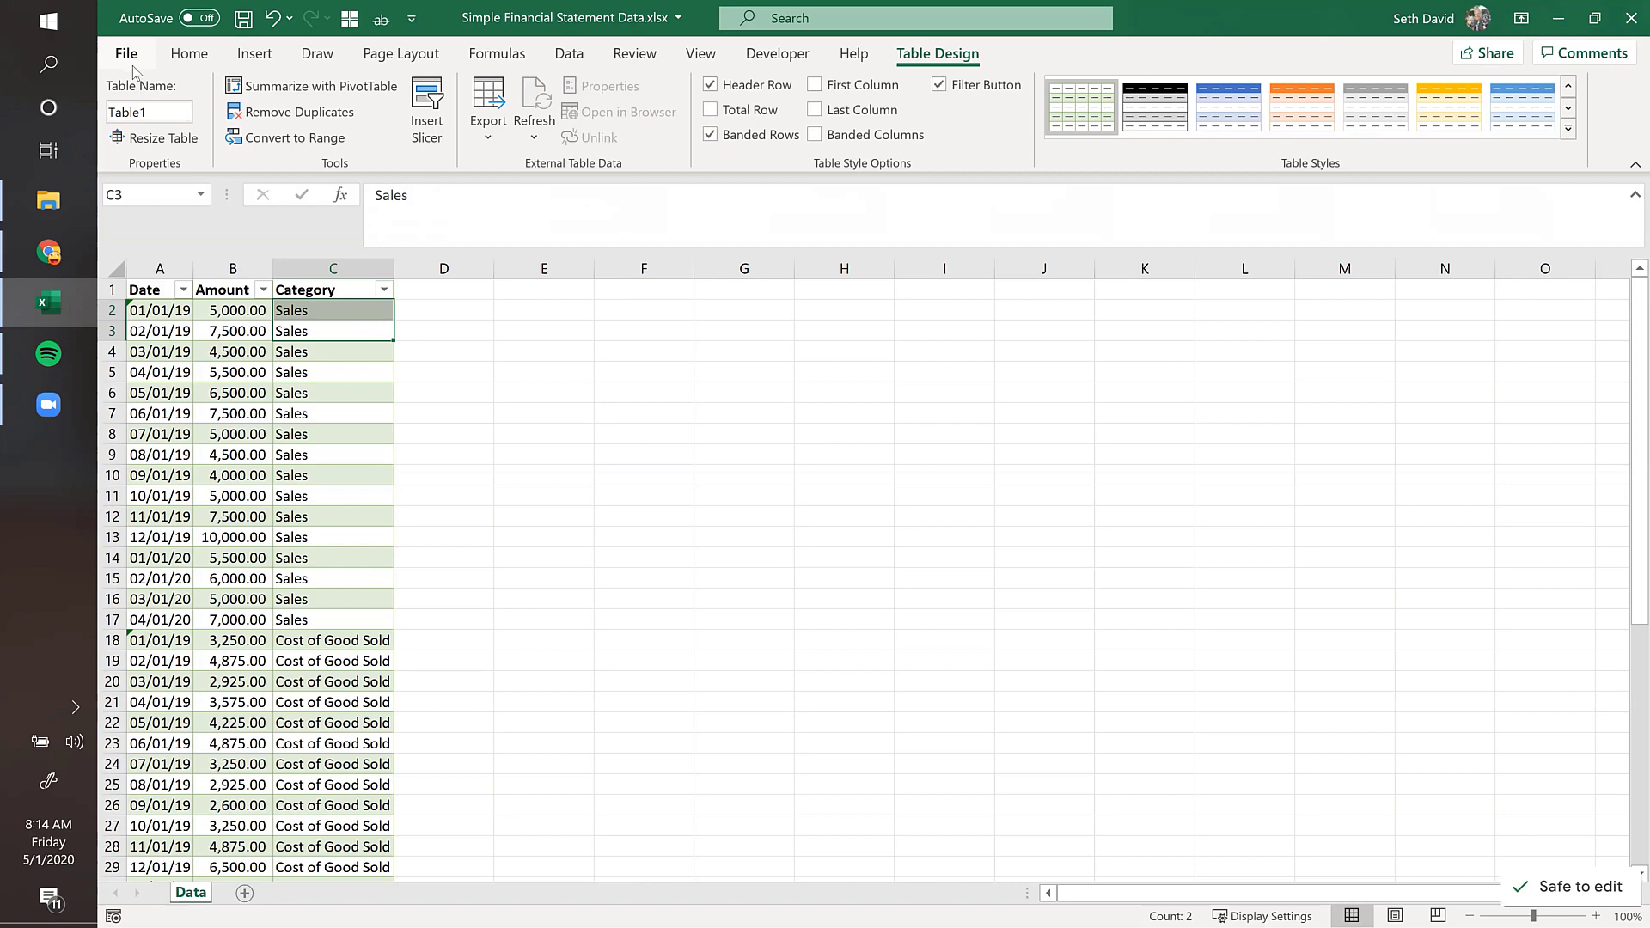
click(266, 59)
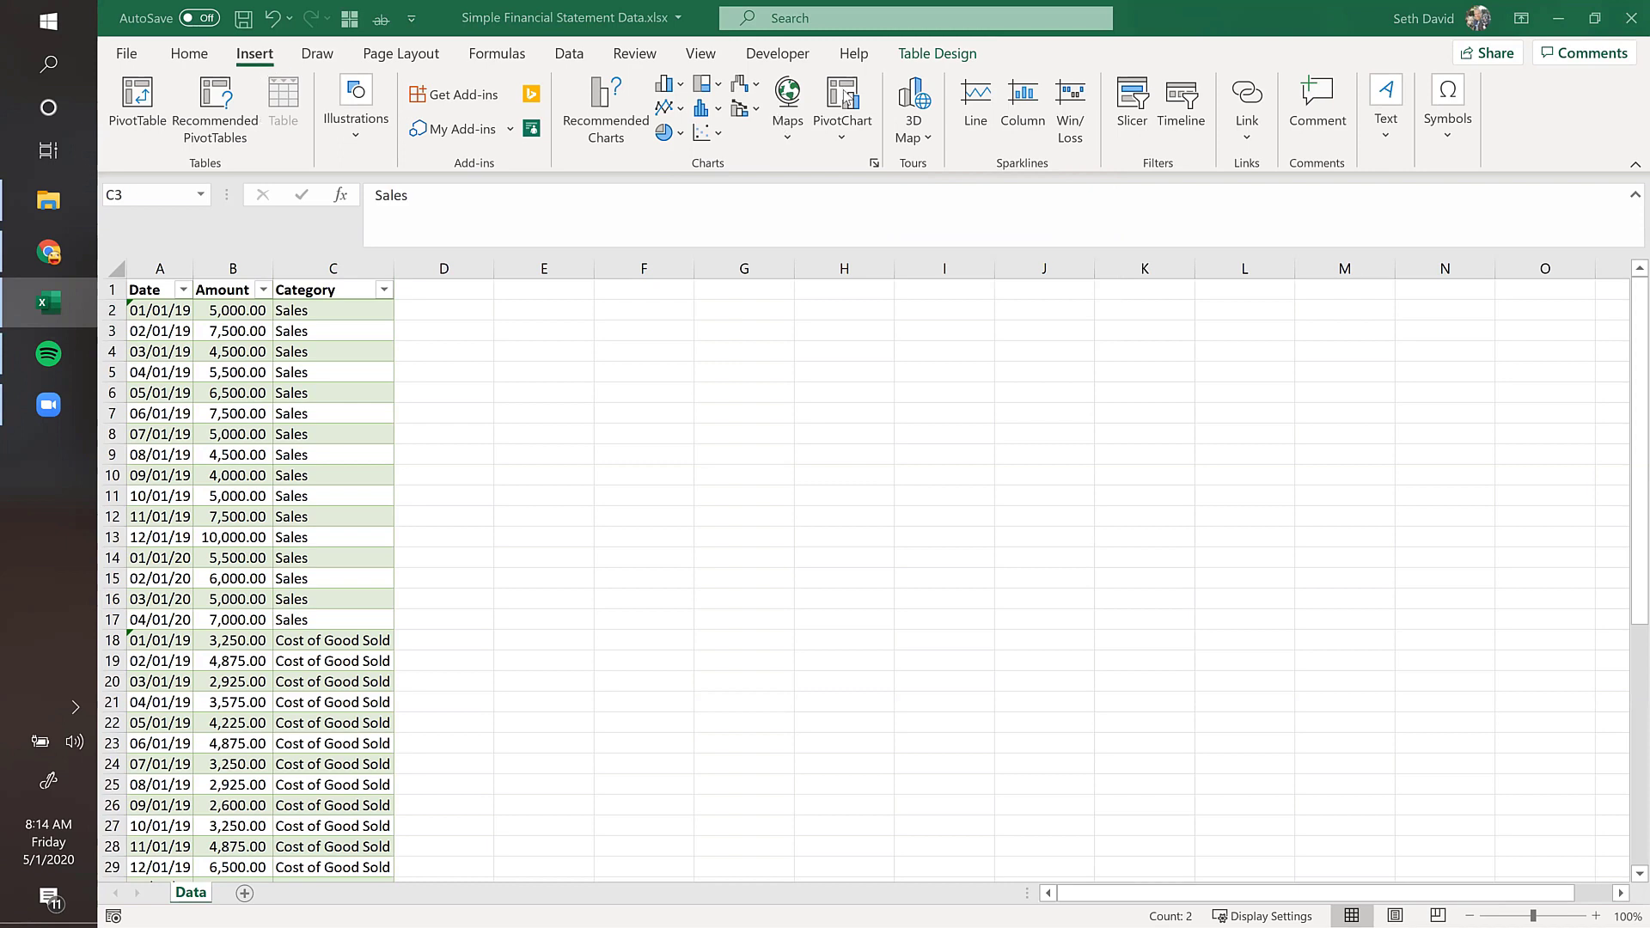
click(163, 309)
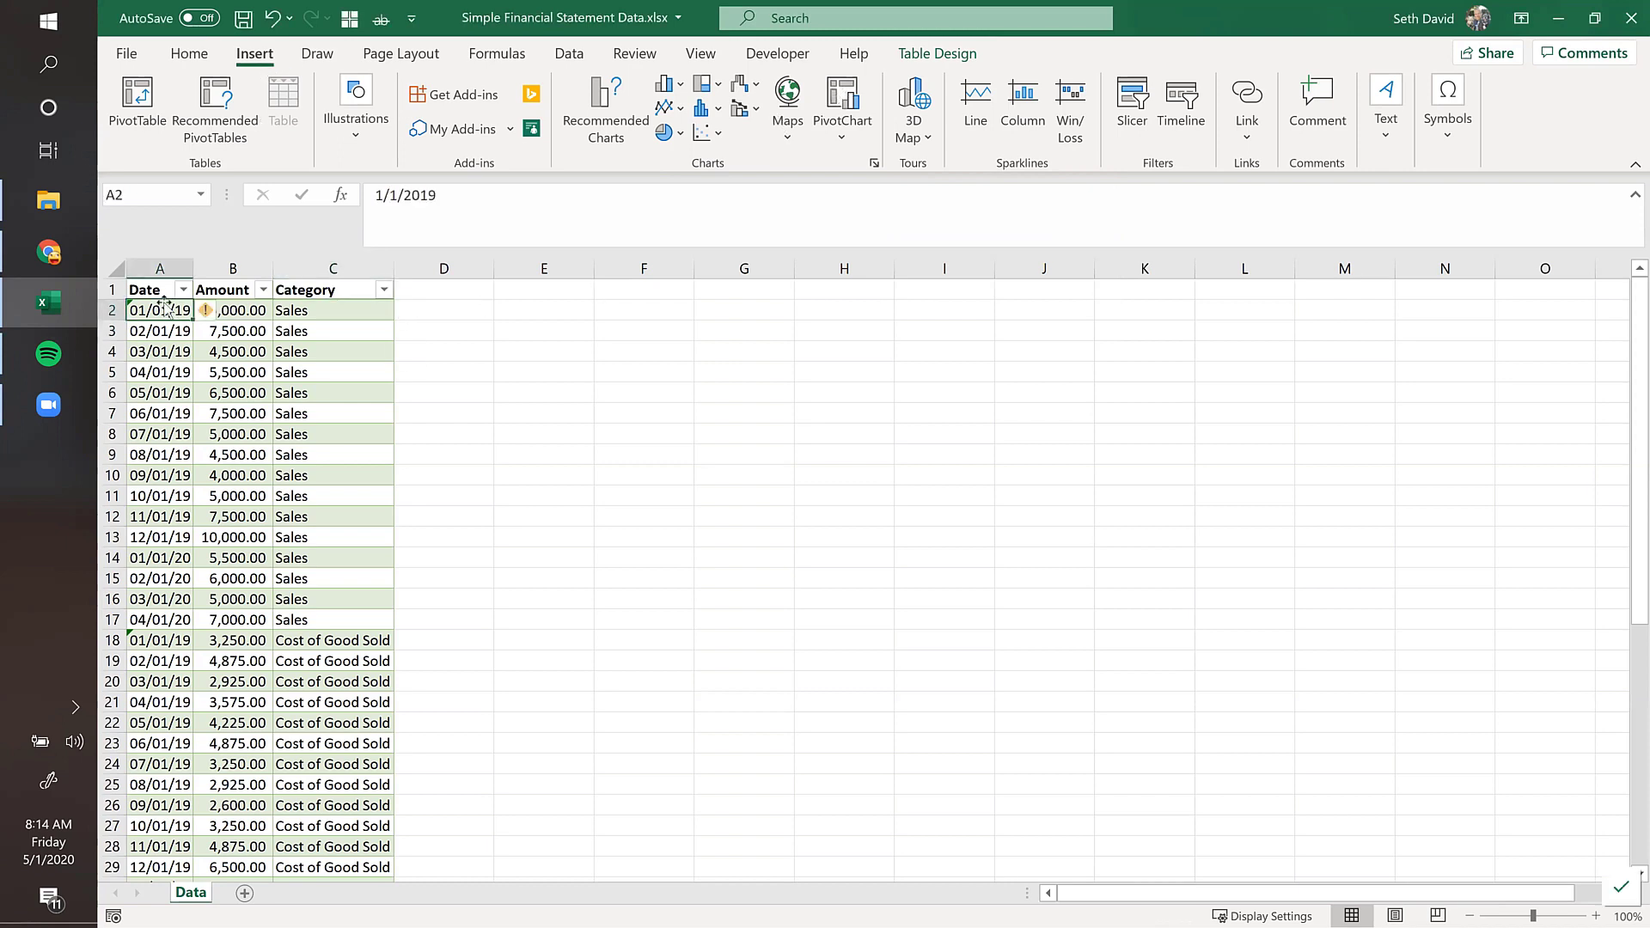
click(213, 376)
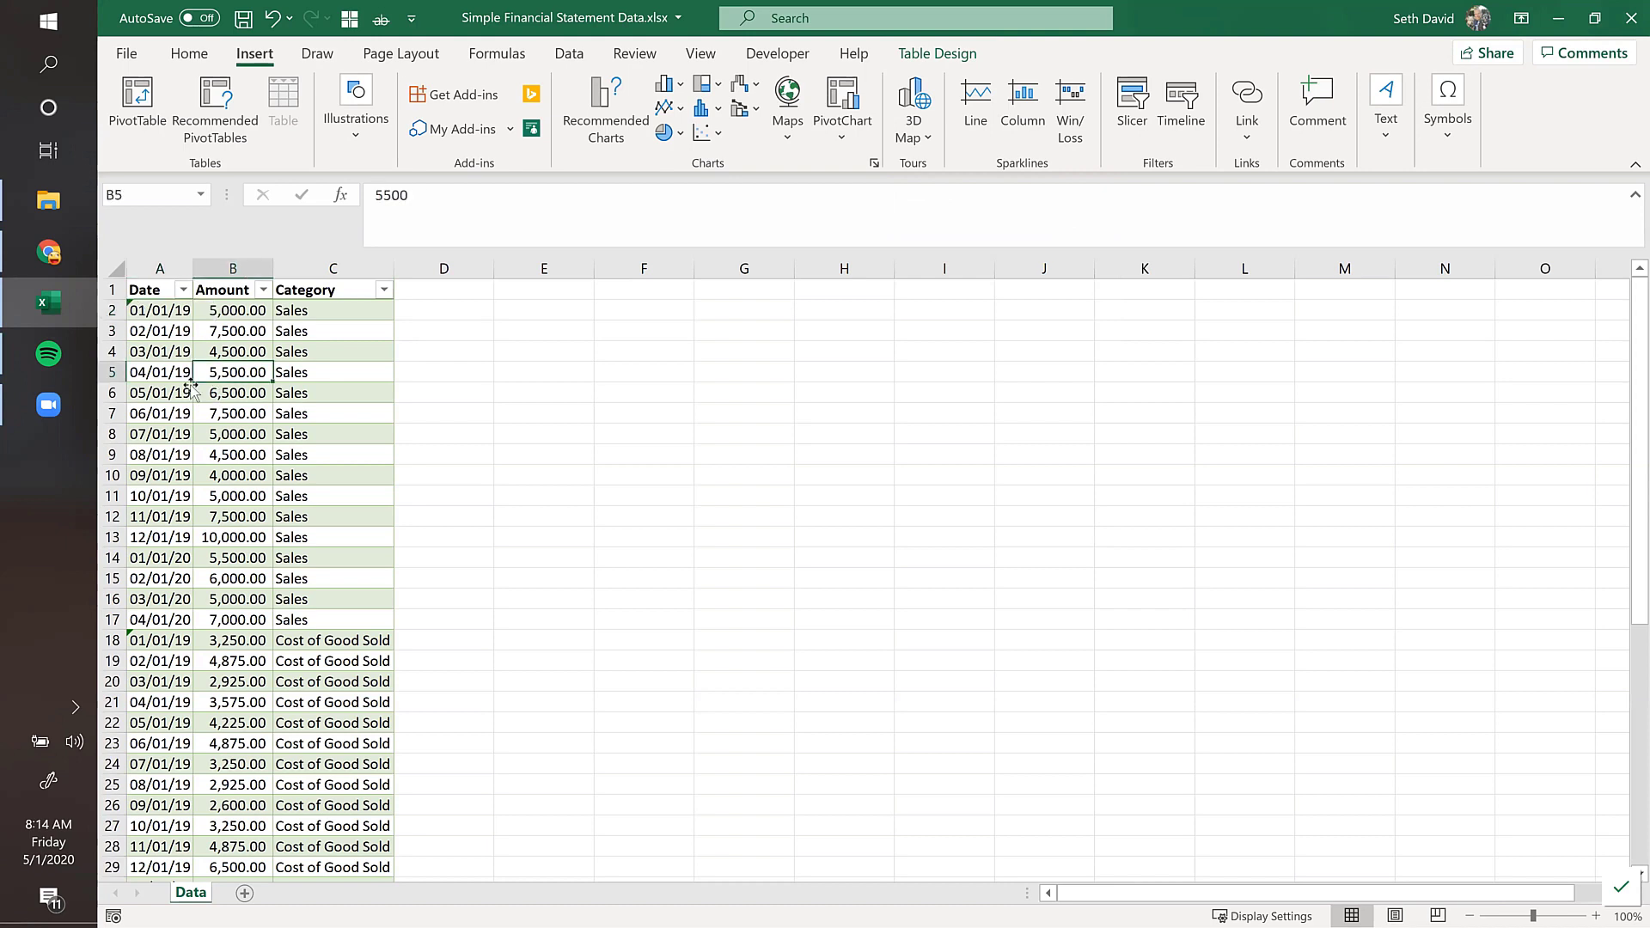
click(859, 94)
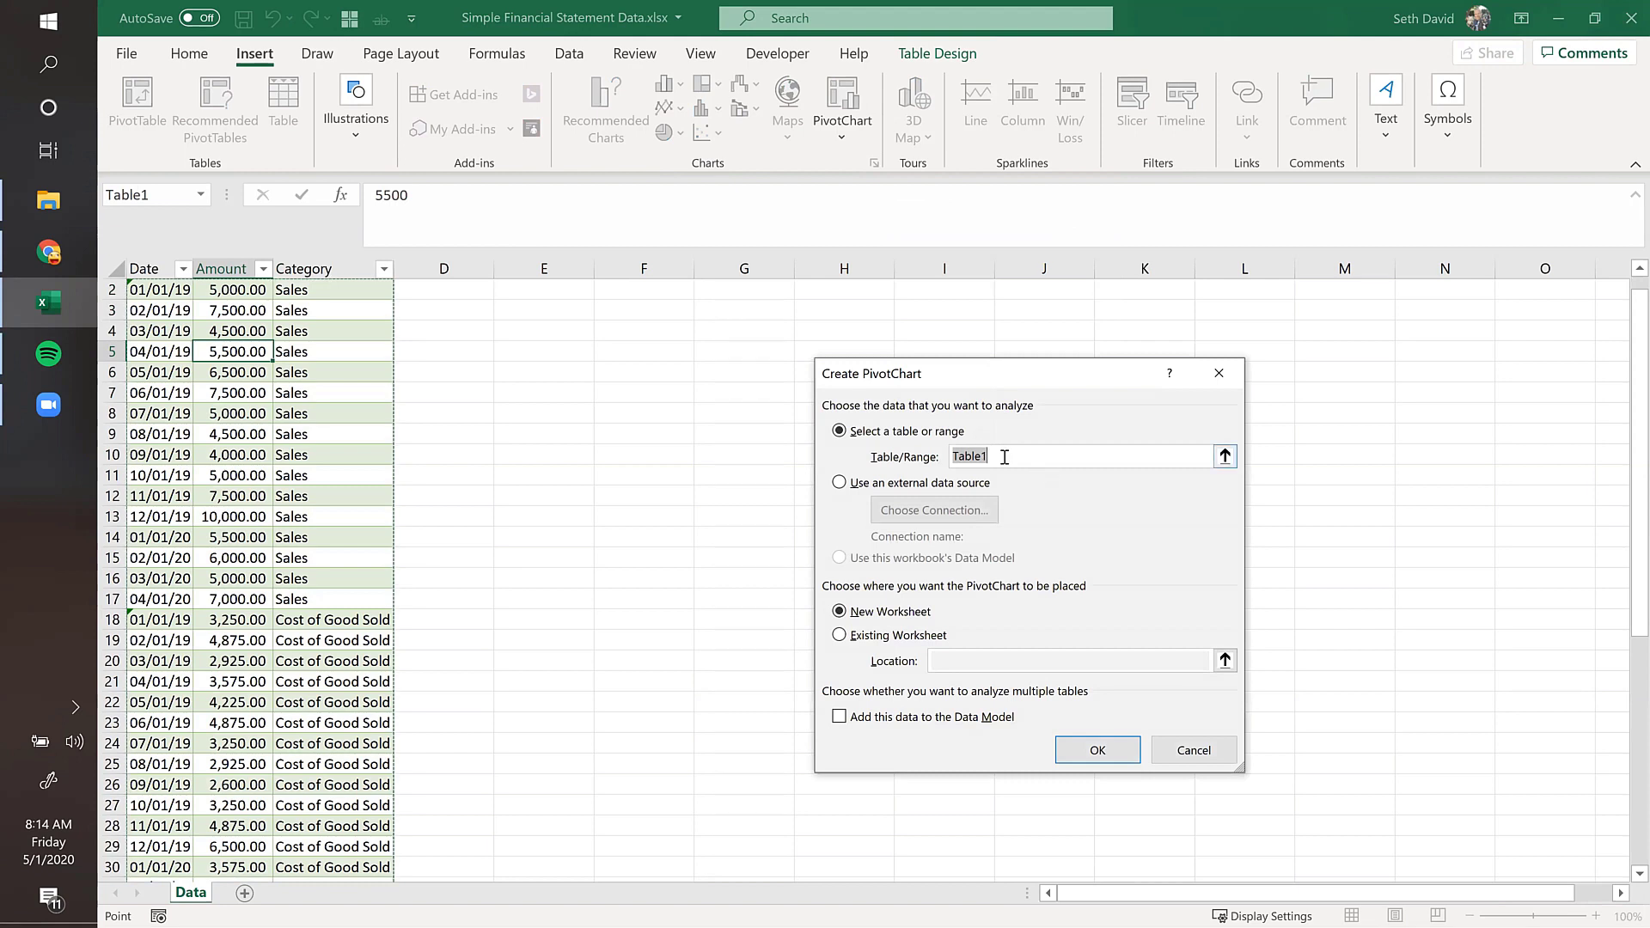
click(1005, 456)
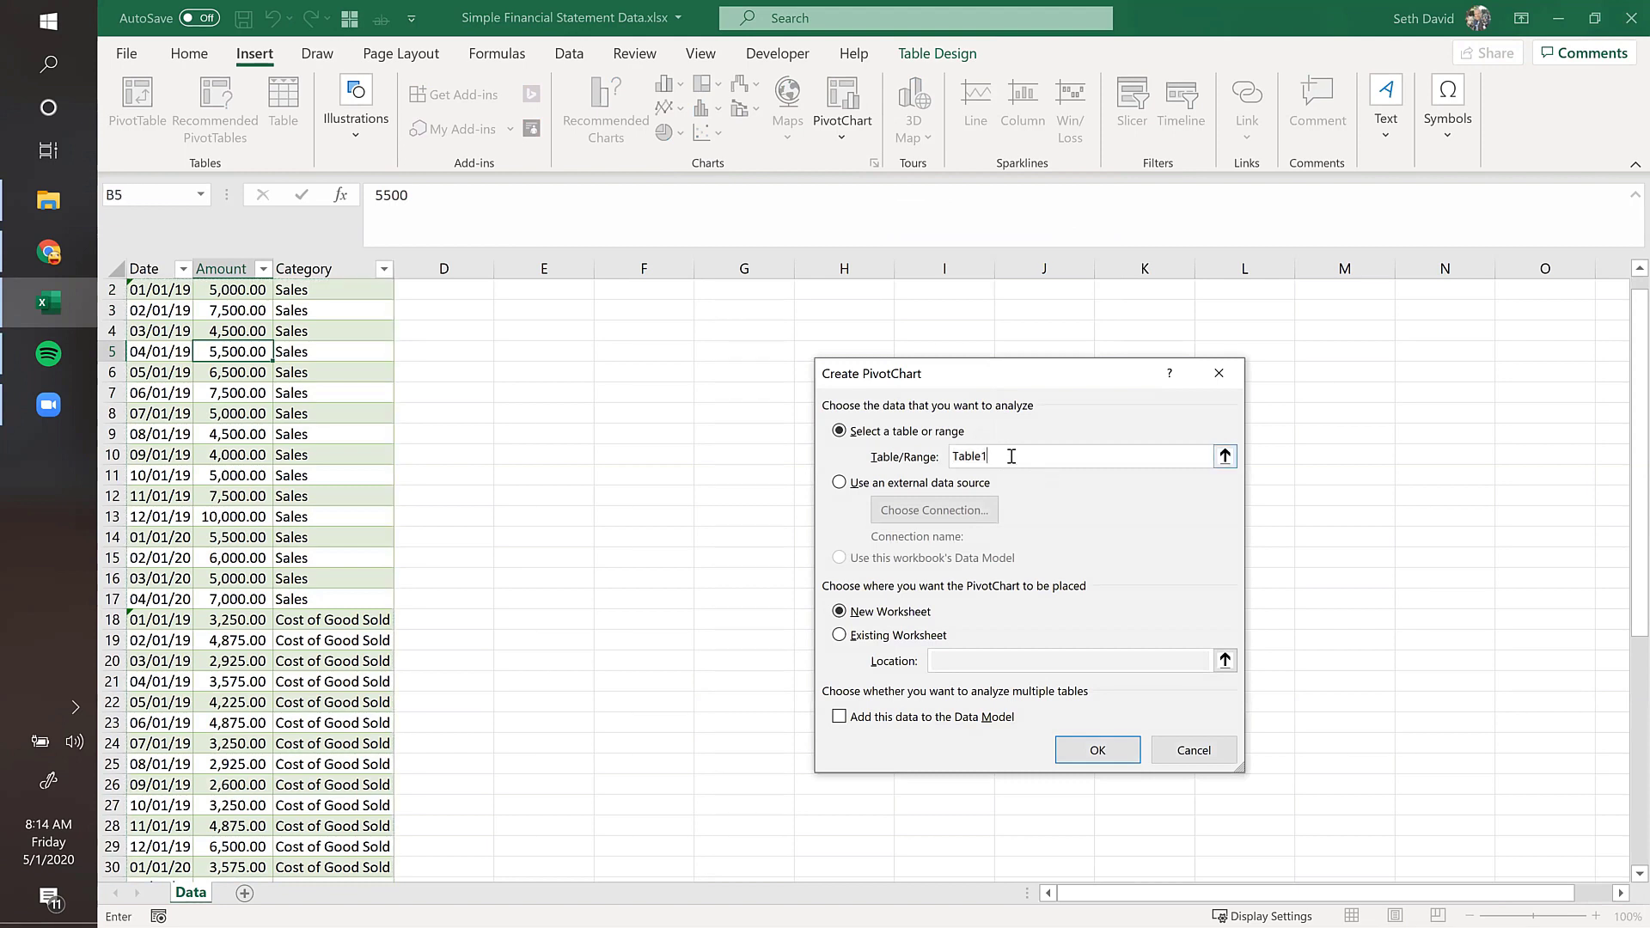
click(1187, 760)
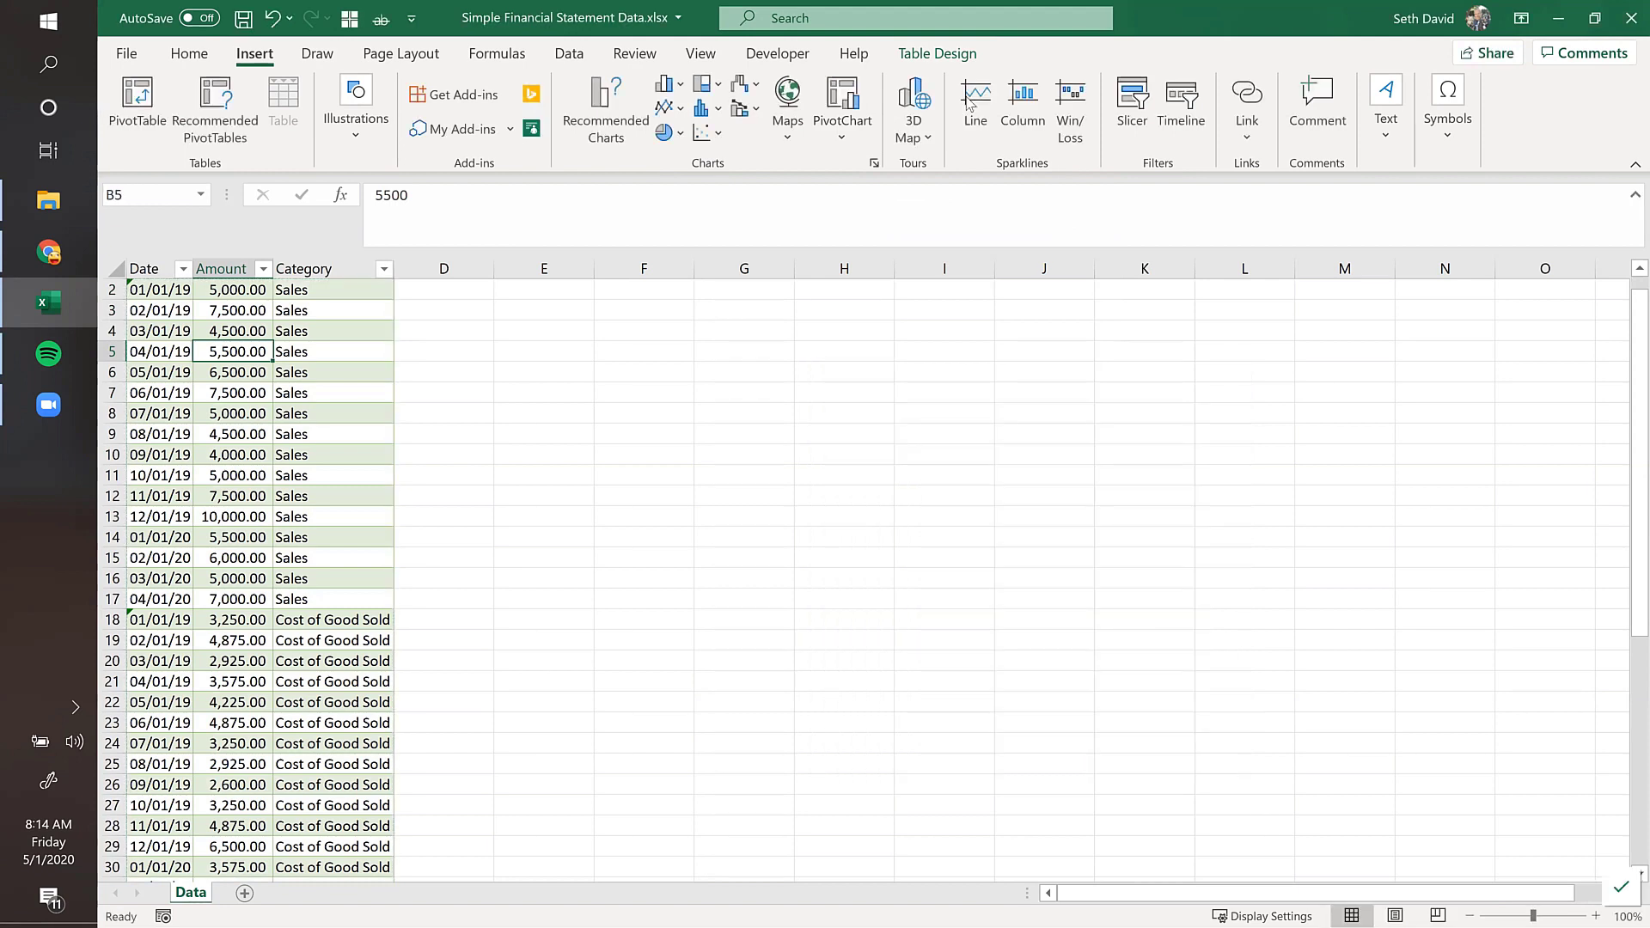
Step: Rename the data table as FS_Data
click(937, 54)
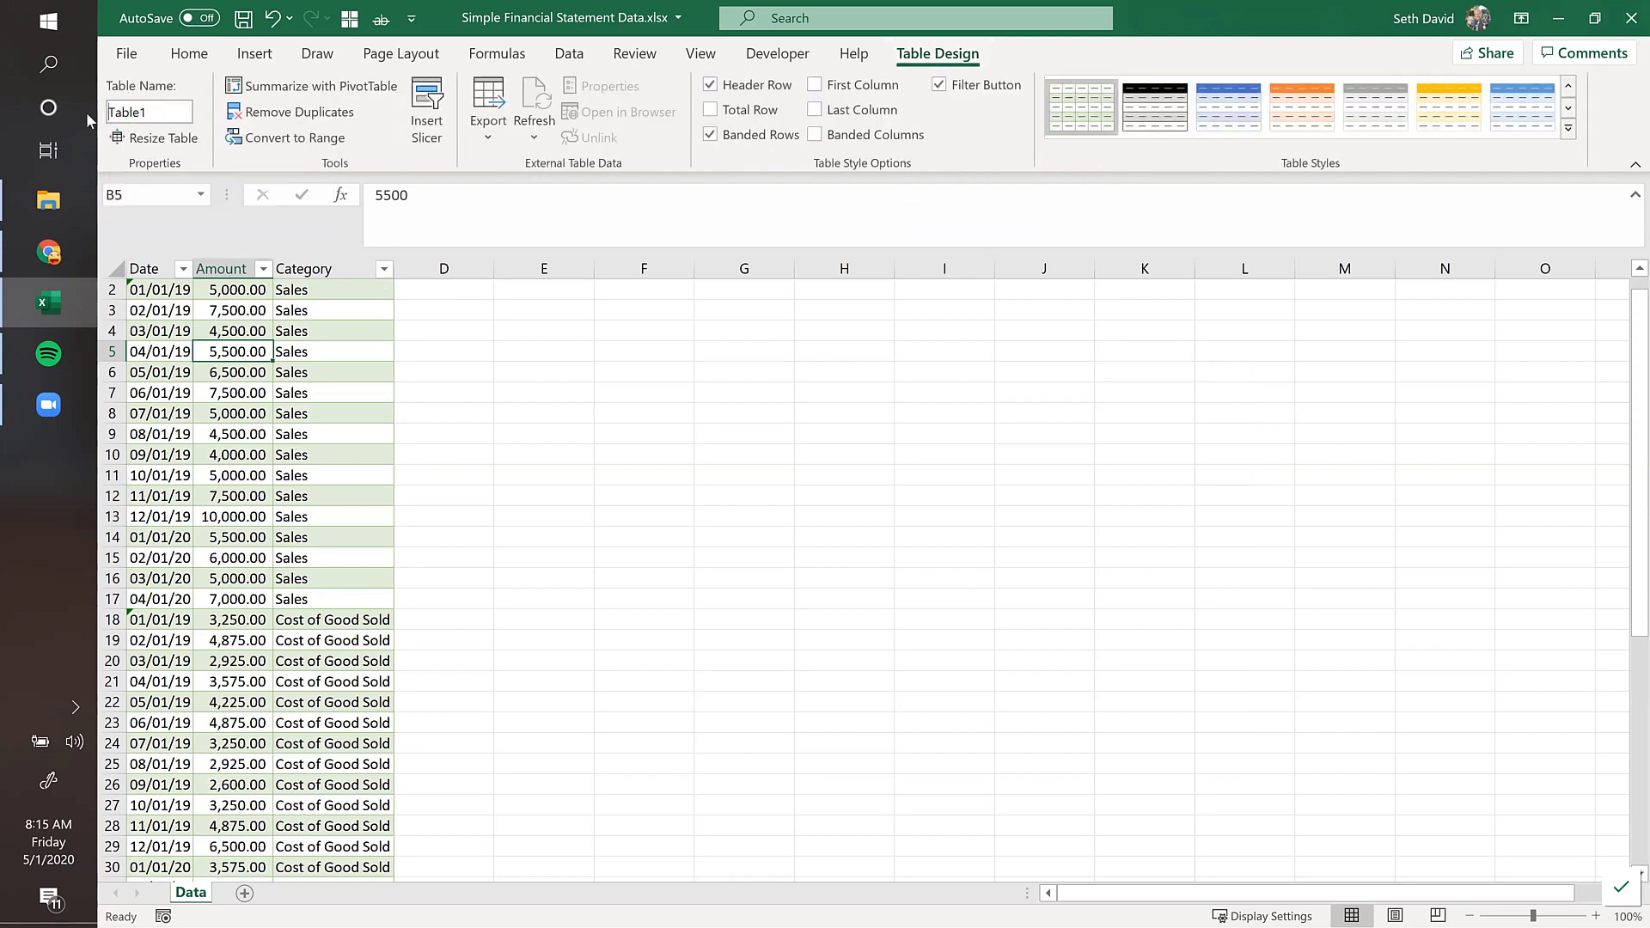
click(148, 110)
text(FS_Data)
key(Return)
Step: Insert a PivotChart based on the FS_Data table, placed on a new worksheet
click(241, 58)
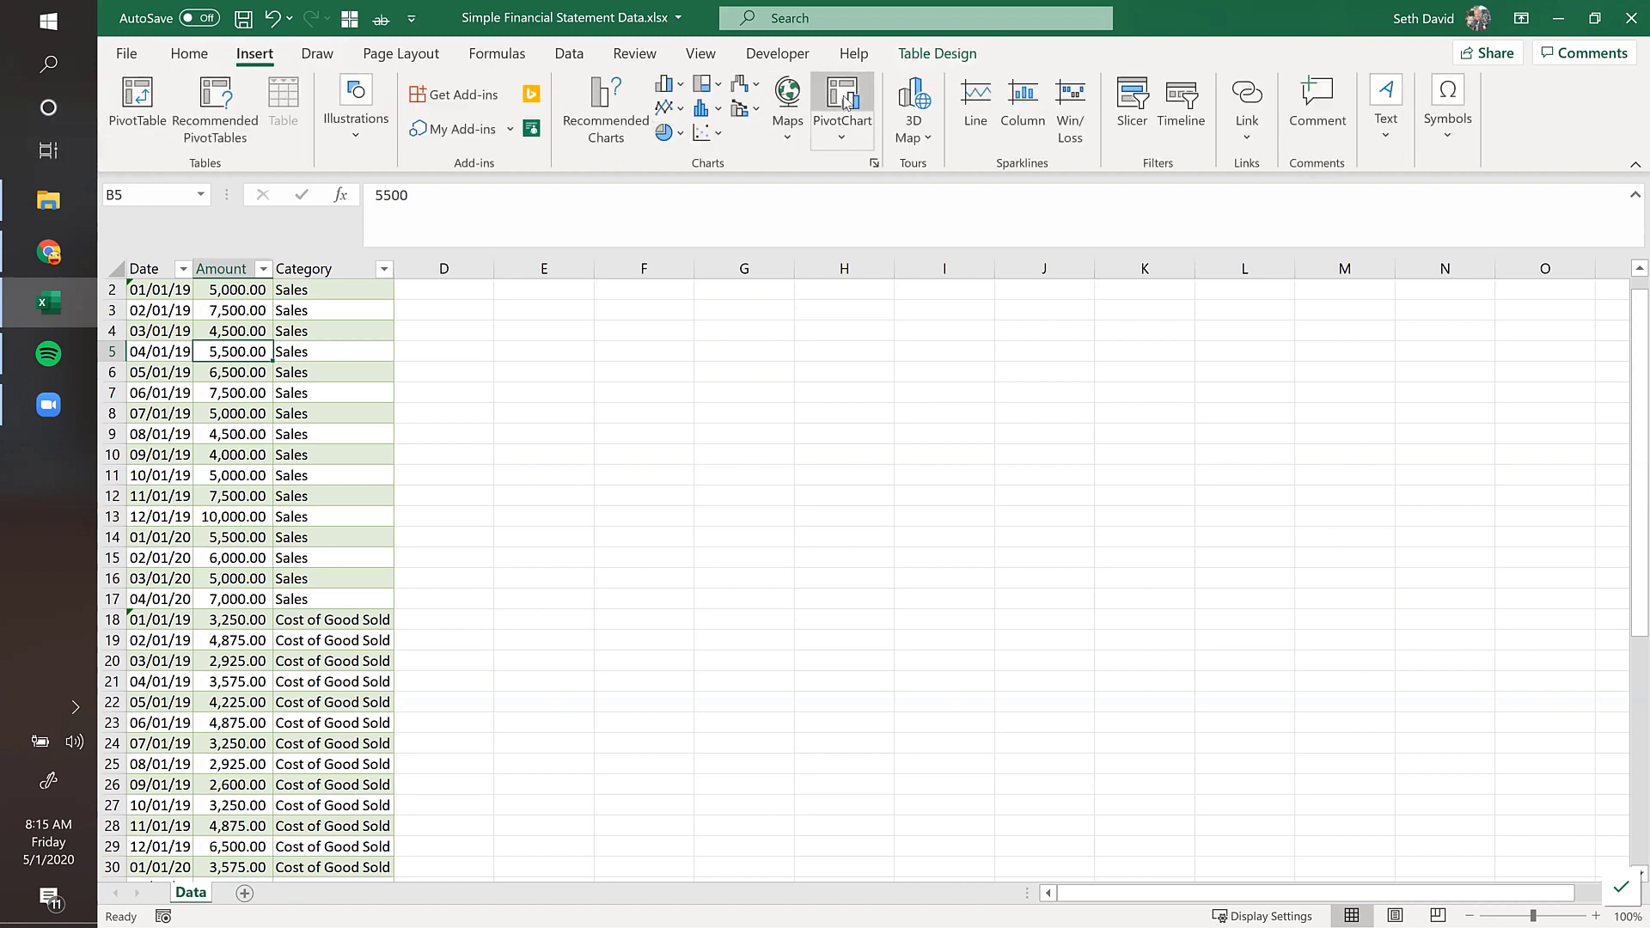
click(845, 100)
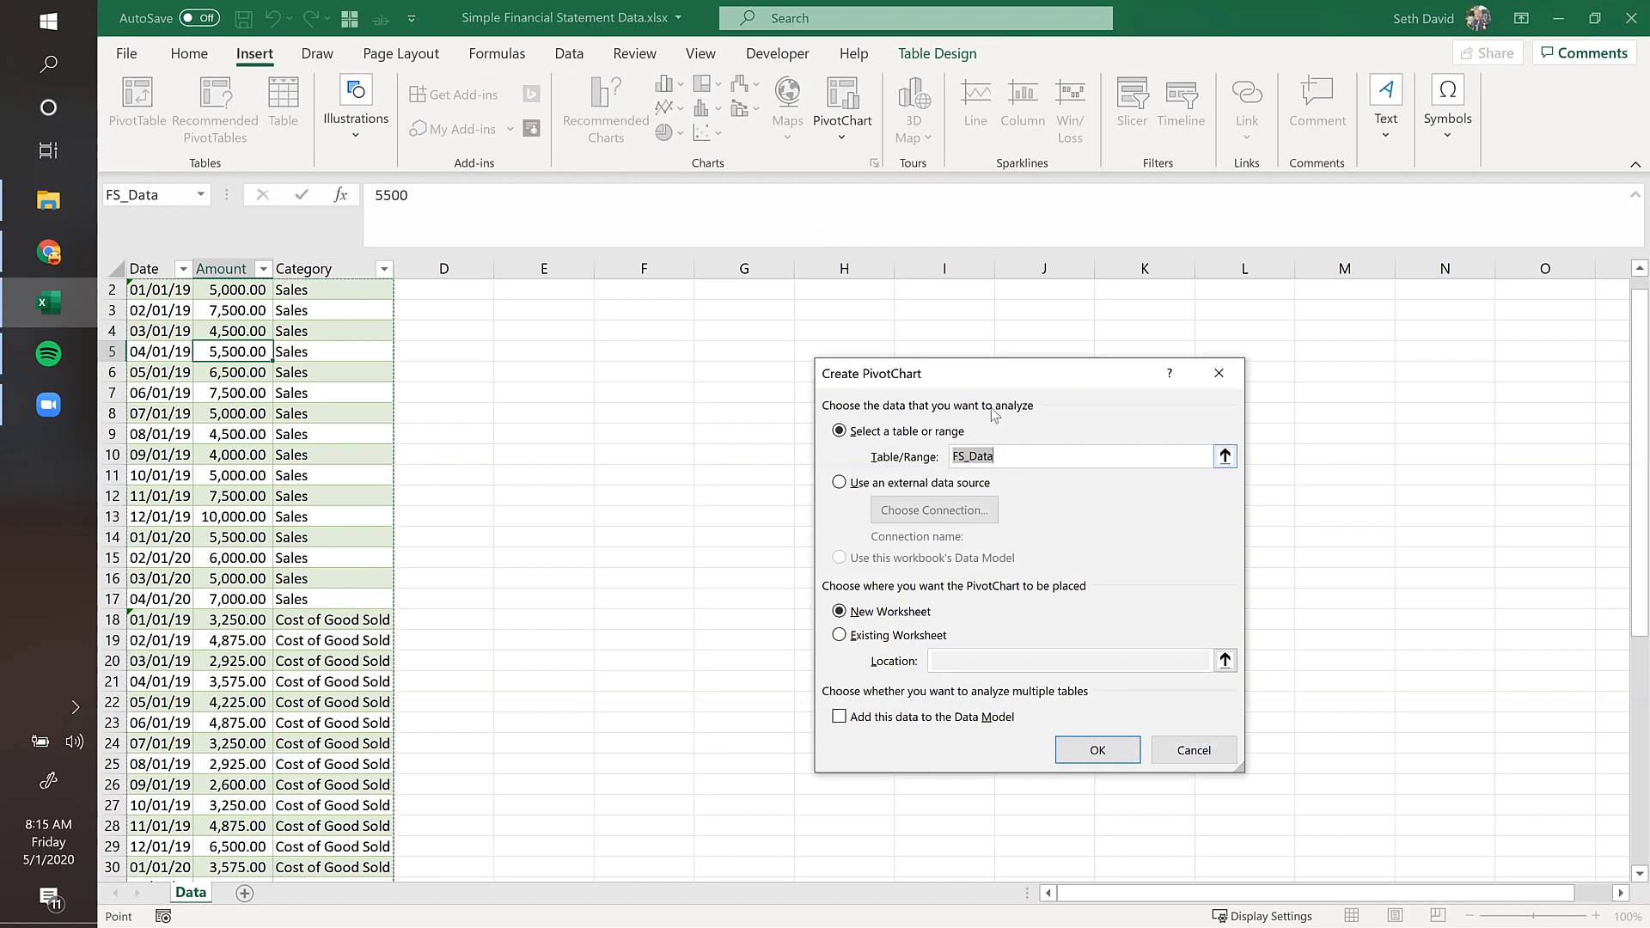
drag(1001, 381, 897, 324)
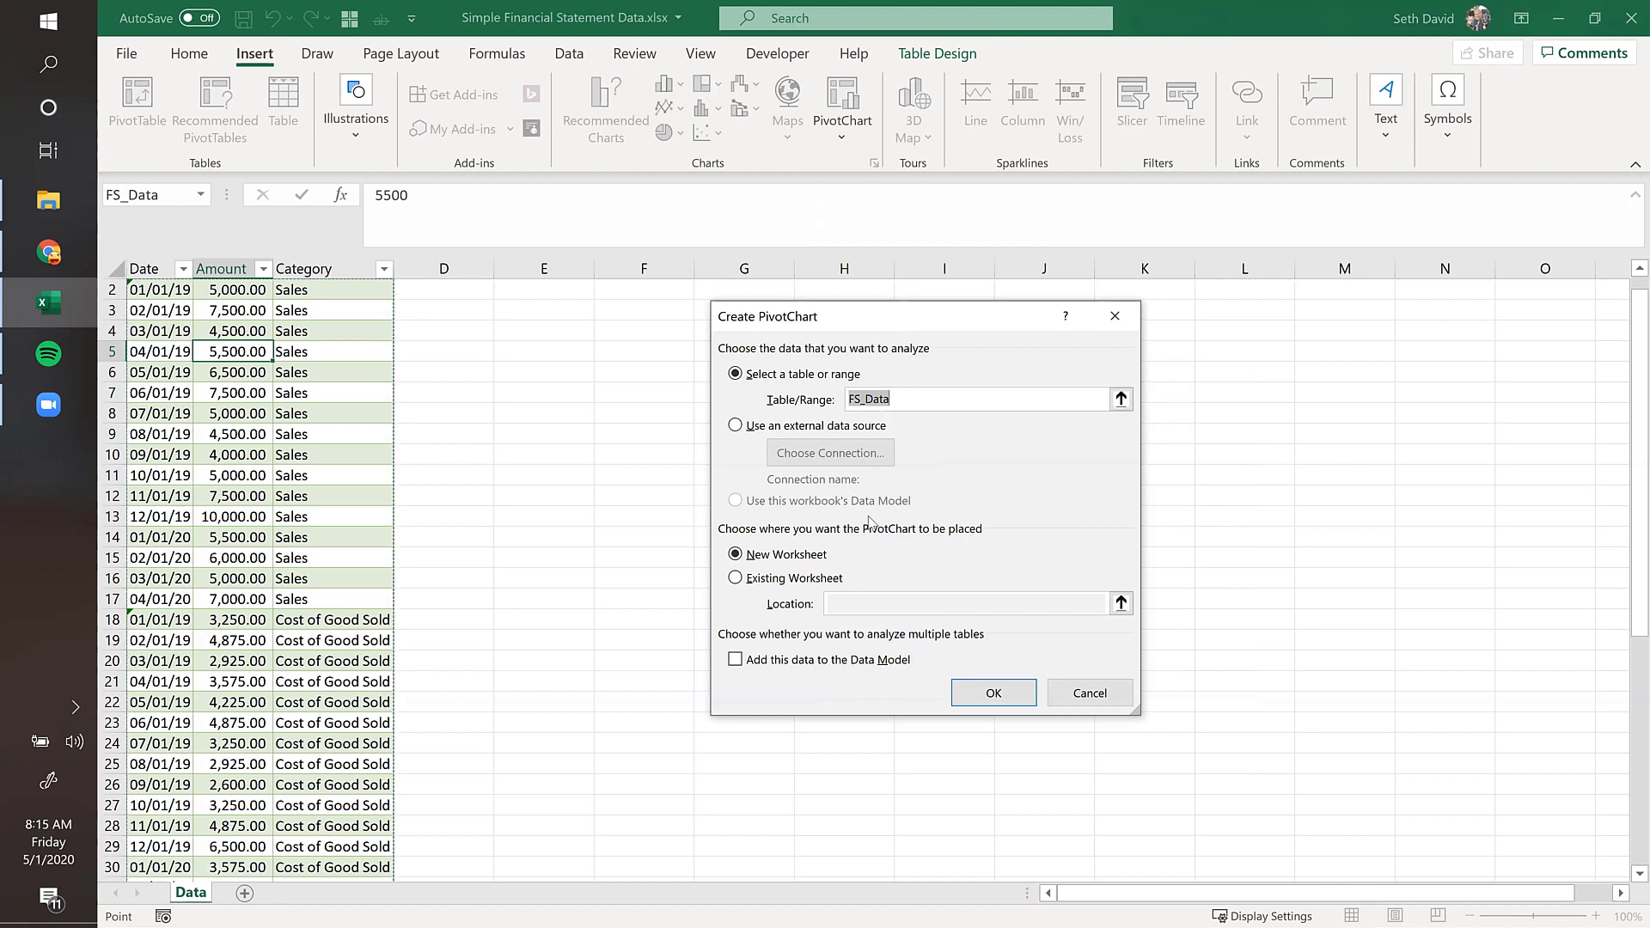
click(993, 695)
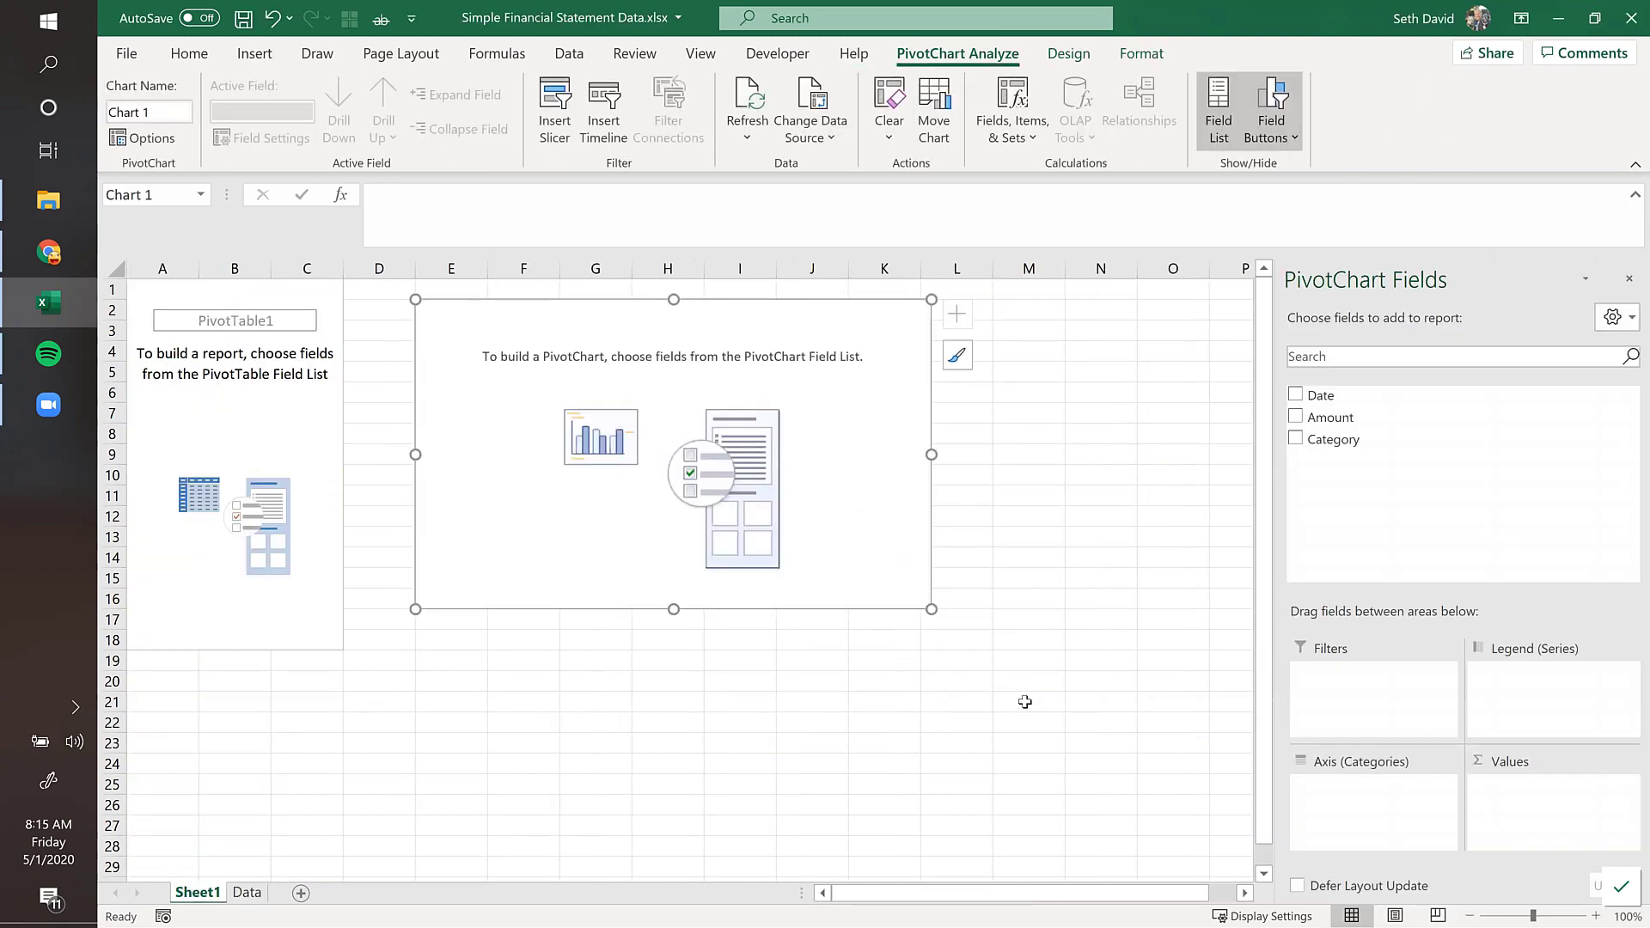
Step: Move the chart farther away from the PivotTable and add the Amount field to its values
drag(894, 326, 970, 325)
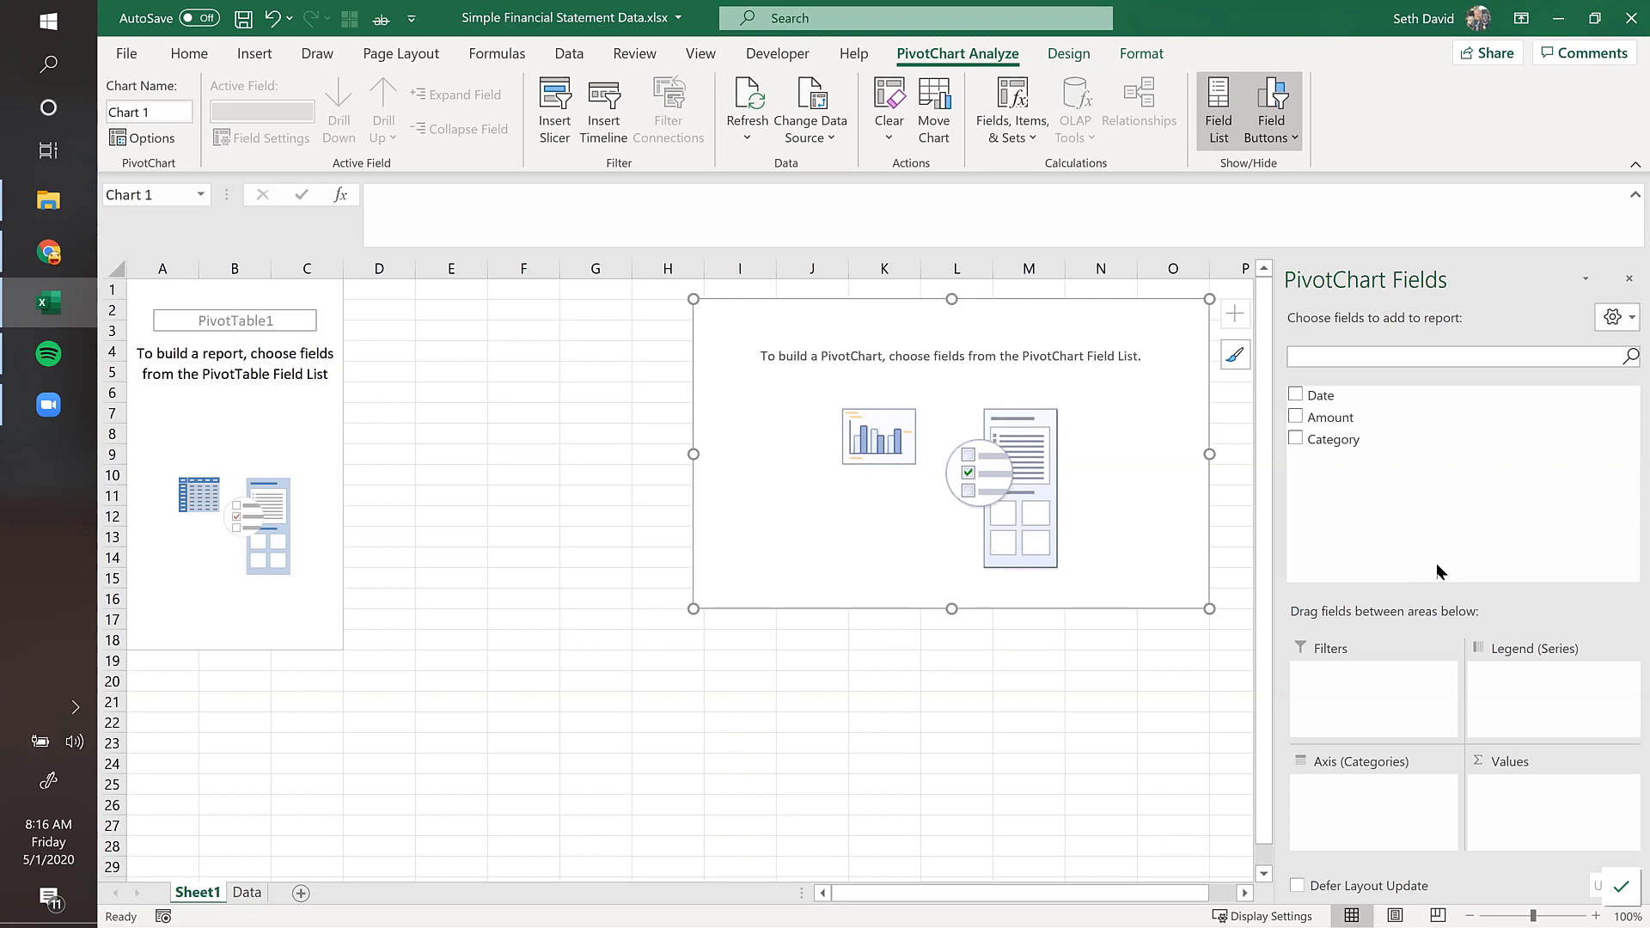
drag(1324, 424, 1545, 795)
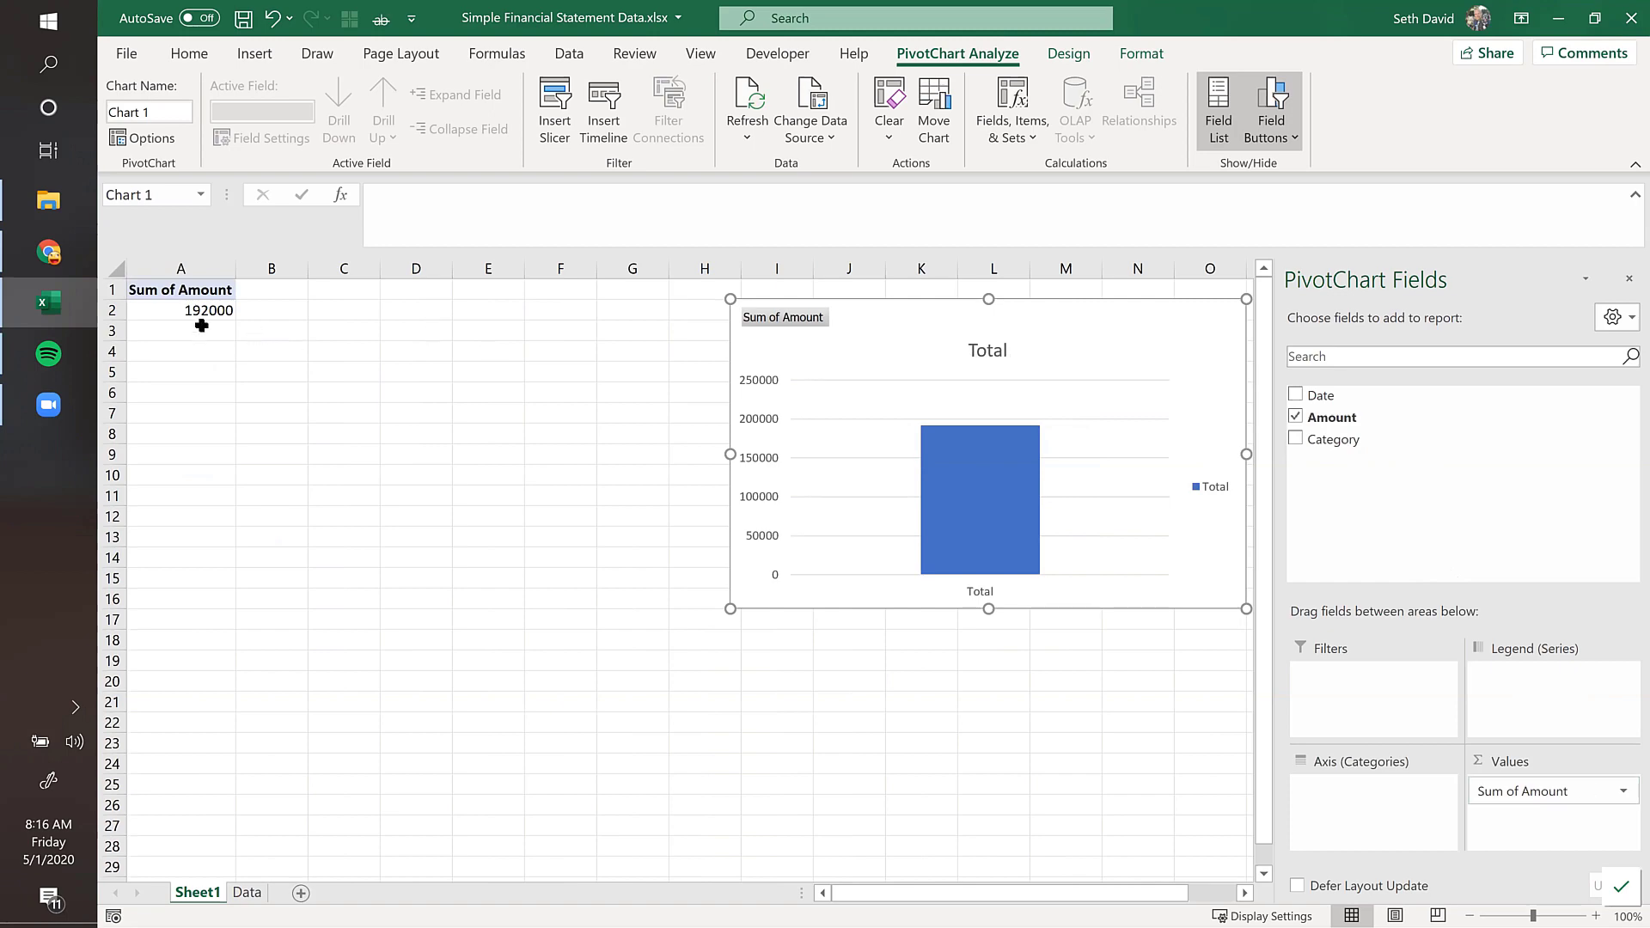
Step: Check the sum of all Amount entries on the Data sheet from B2 down against the PivotTable total
click(249, 897)
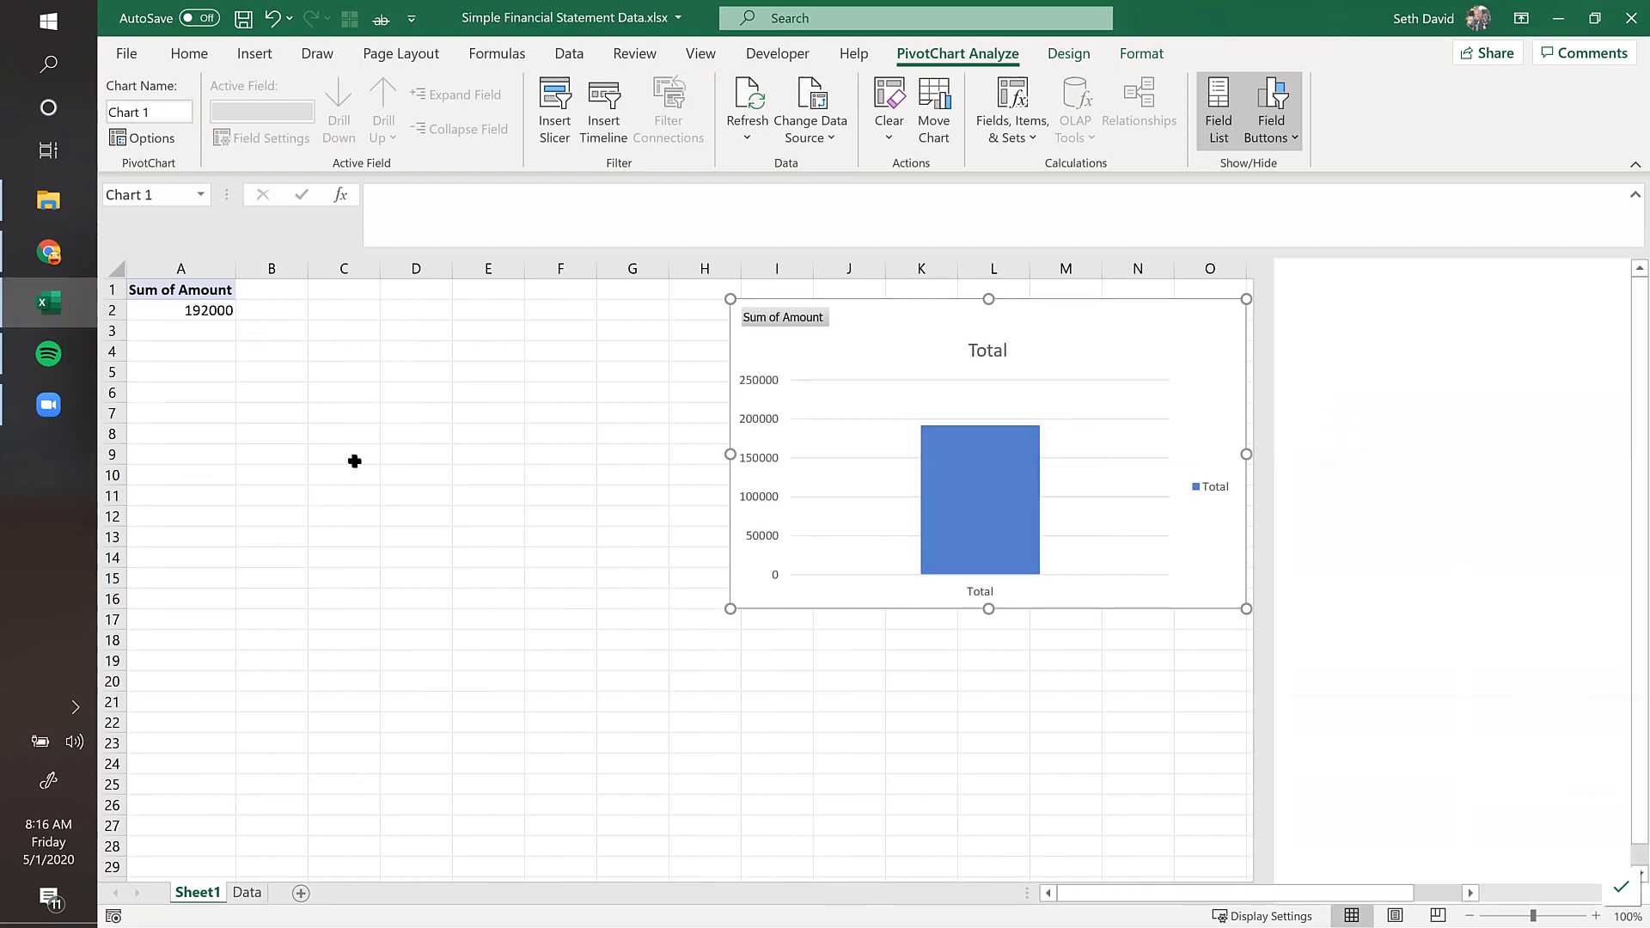
key(ctrl+Up)
key(Down)
key(ctrl+shift+Down)
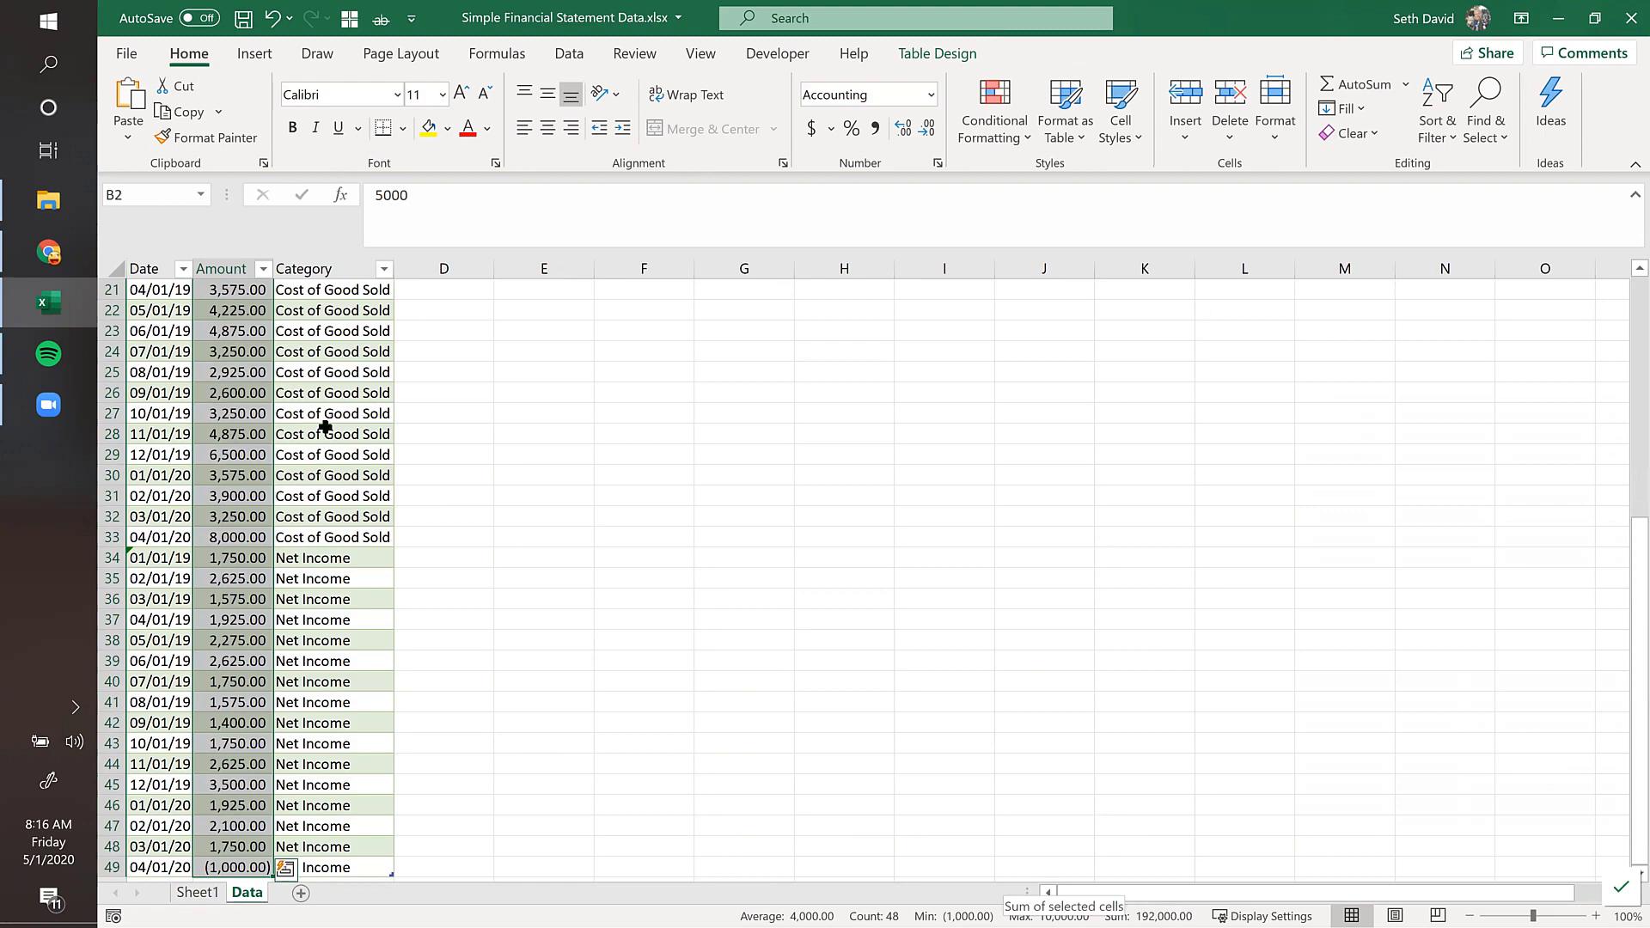
click(226, 414)
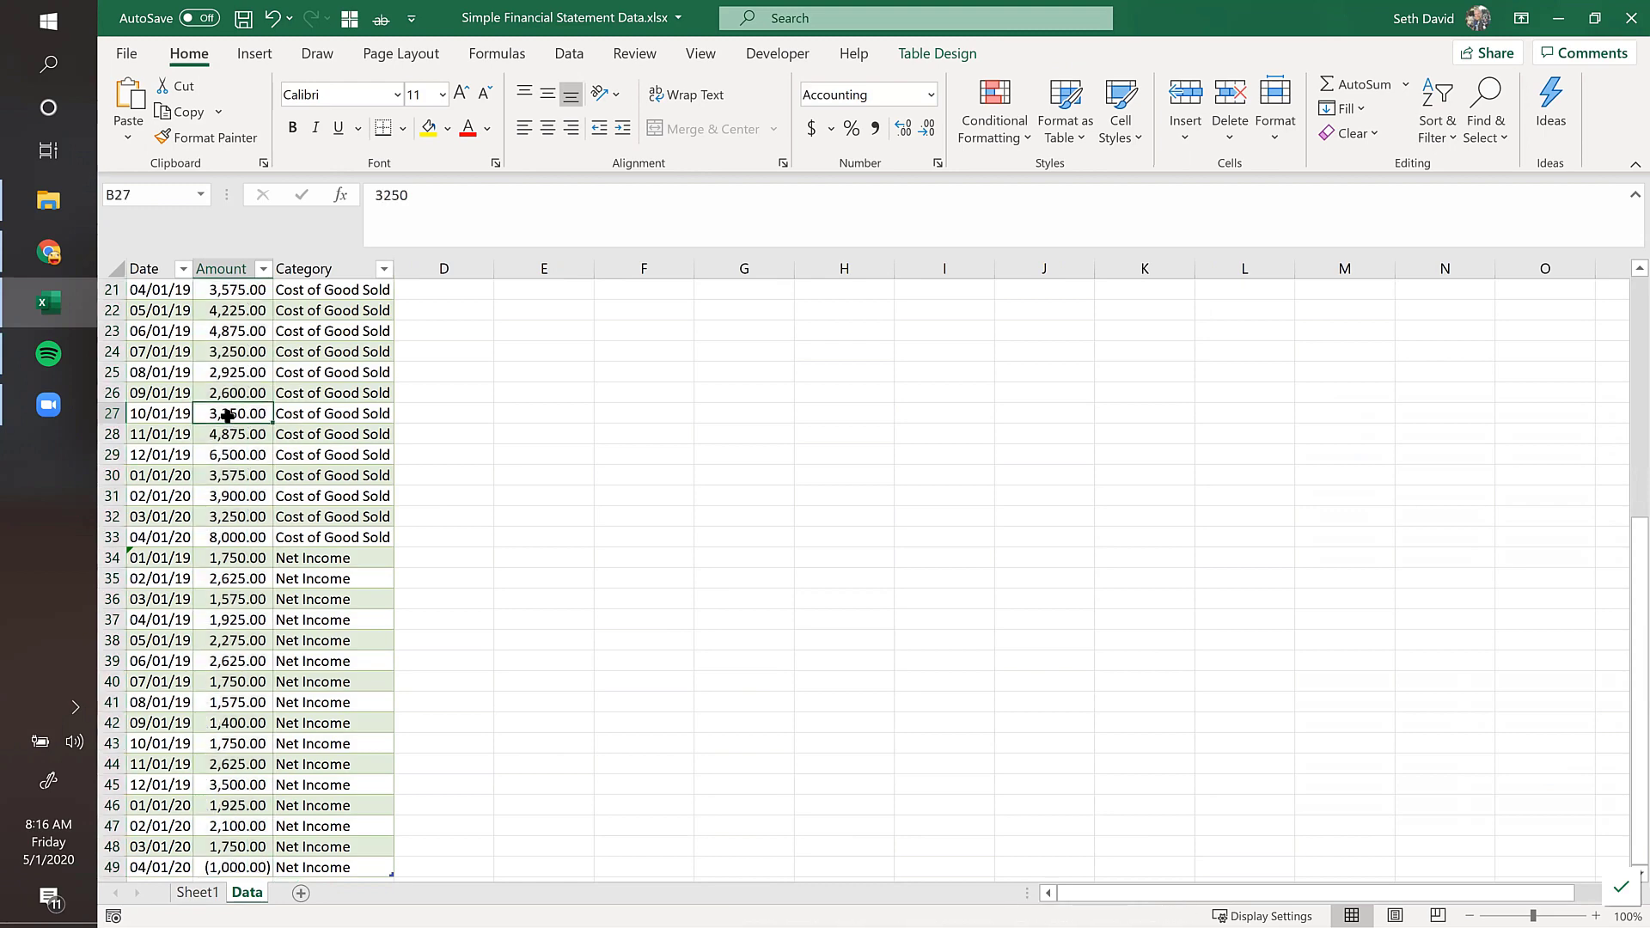
Step: Look through the Sales, Cost of Good Sold and Net Income amounts on the Data sheet and return to Sheet1
key(ctrl+Up)
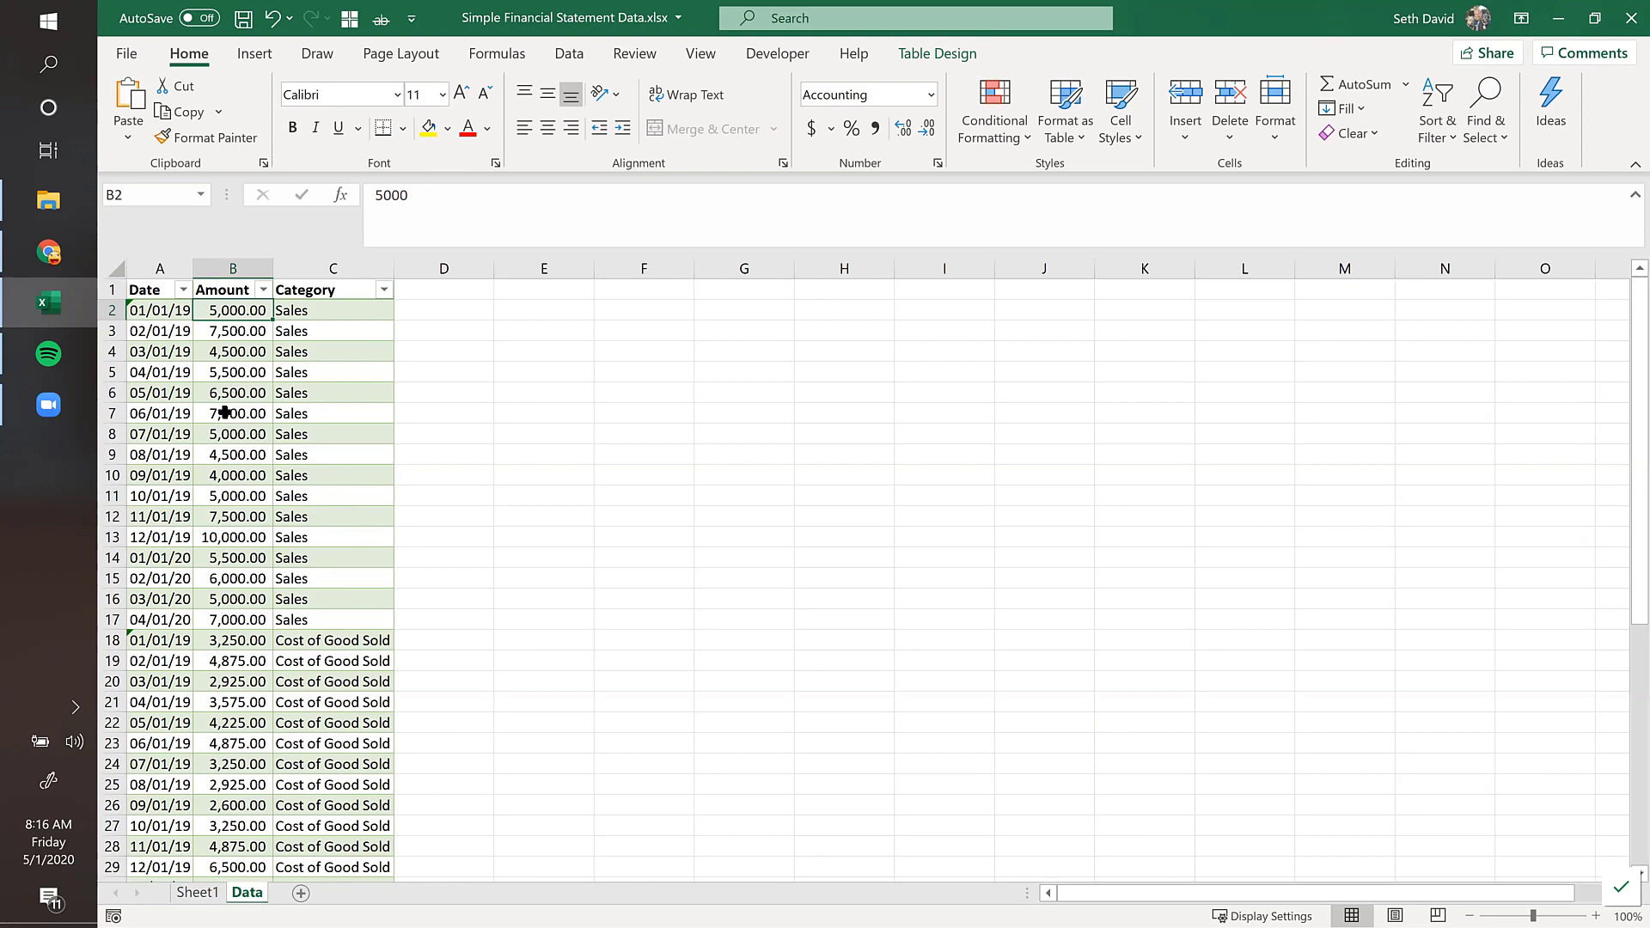
click(249, 641)
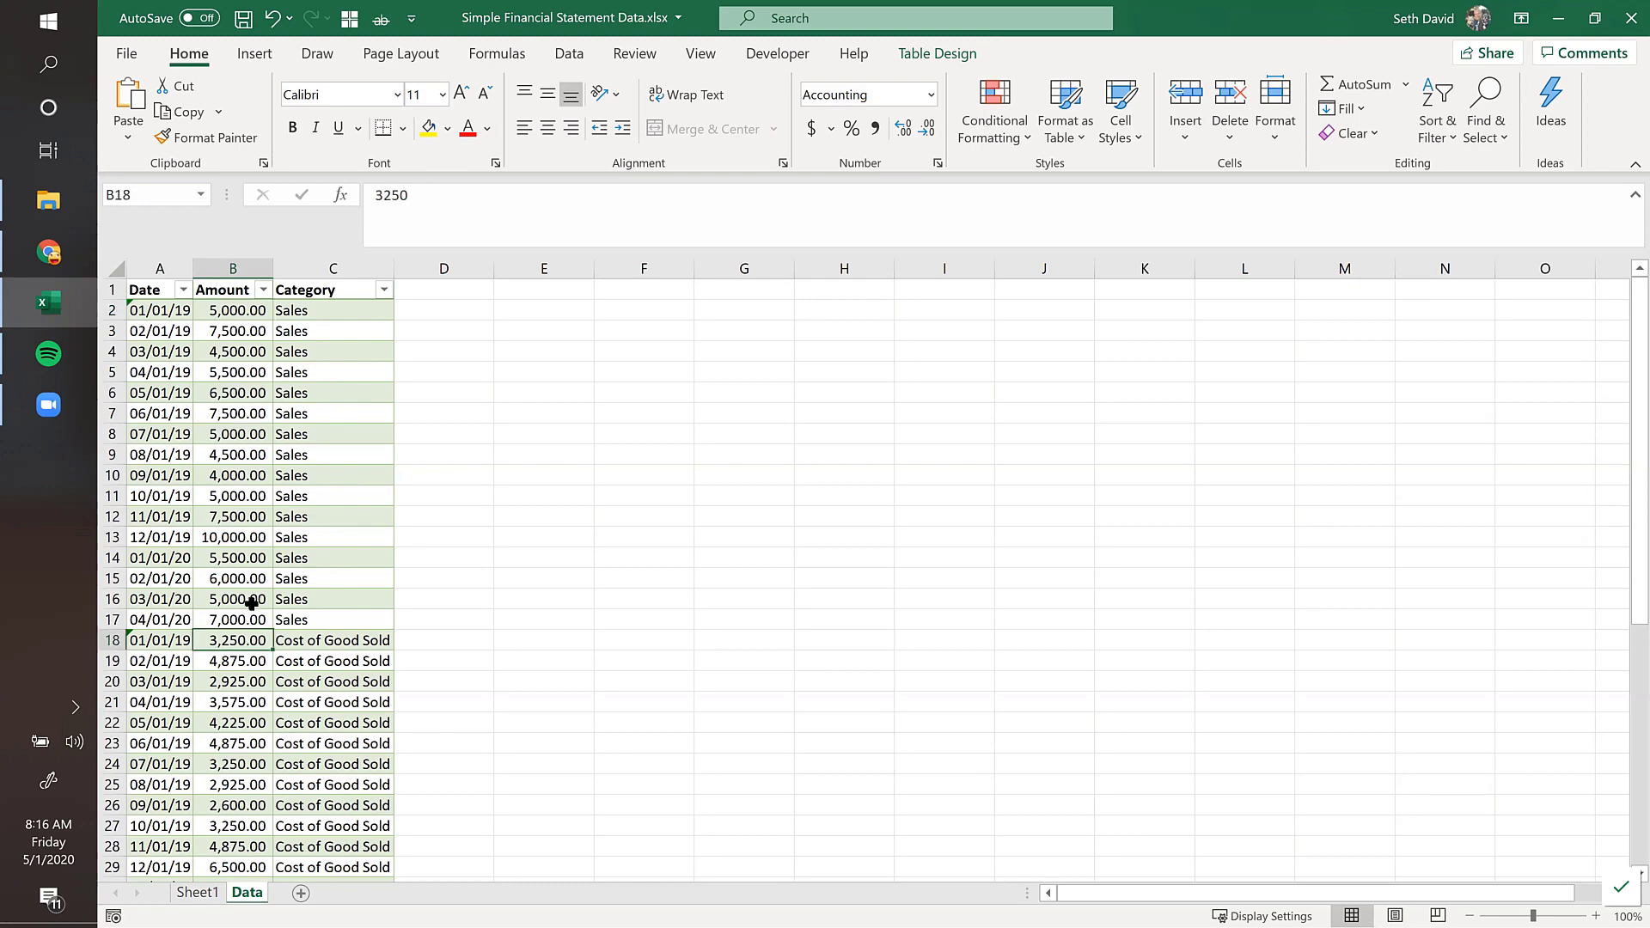
scroll(251, 603, down, 9)
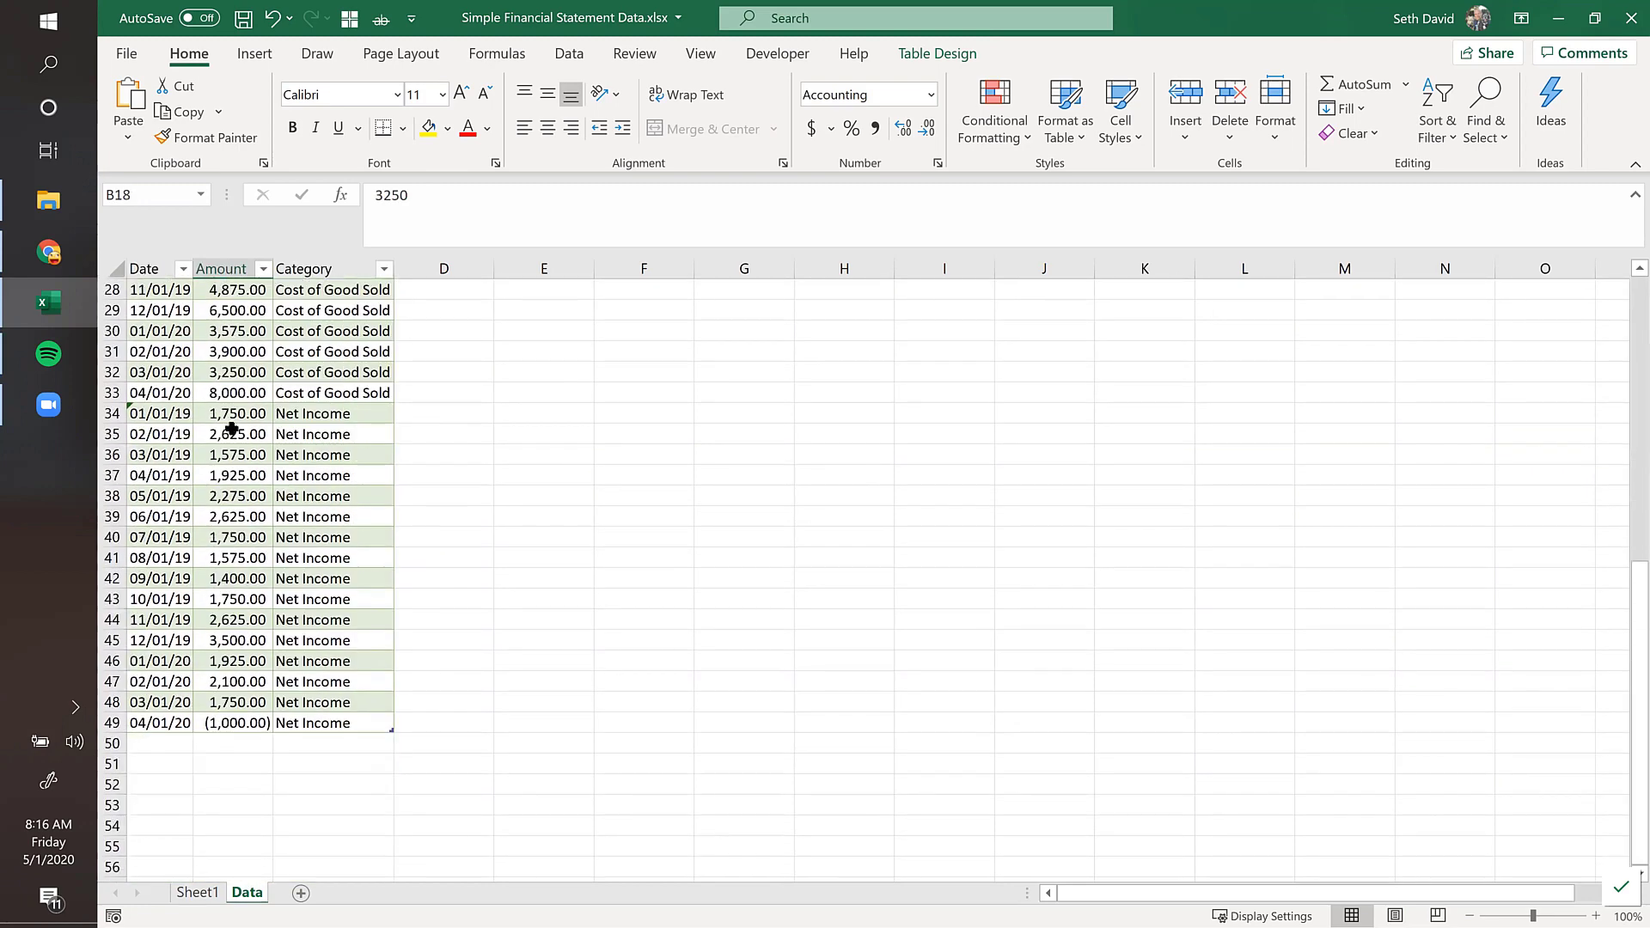
click(222, 428)
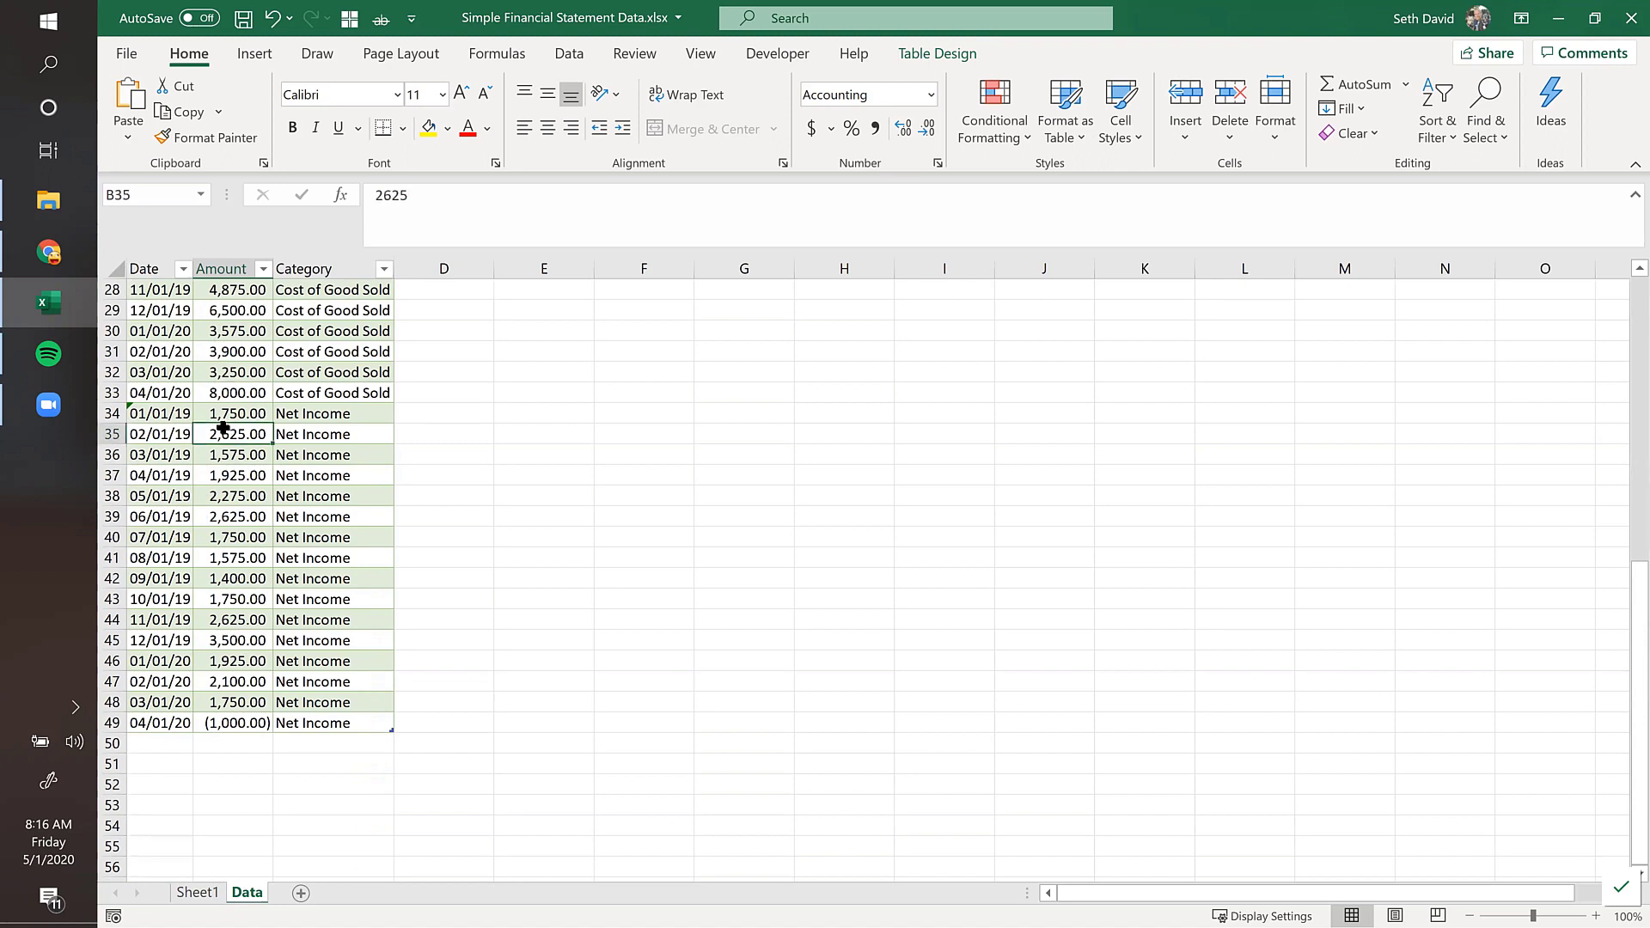
click(197, 894)
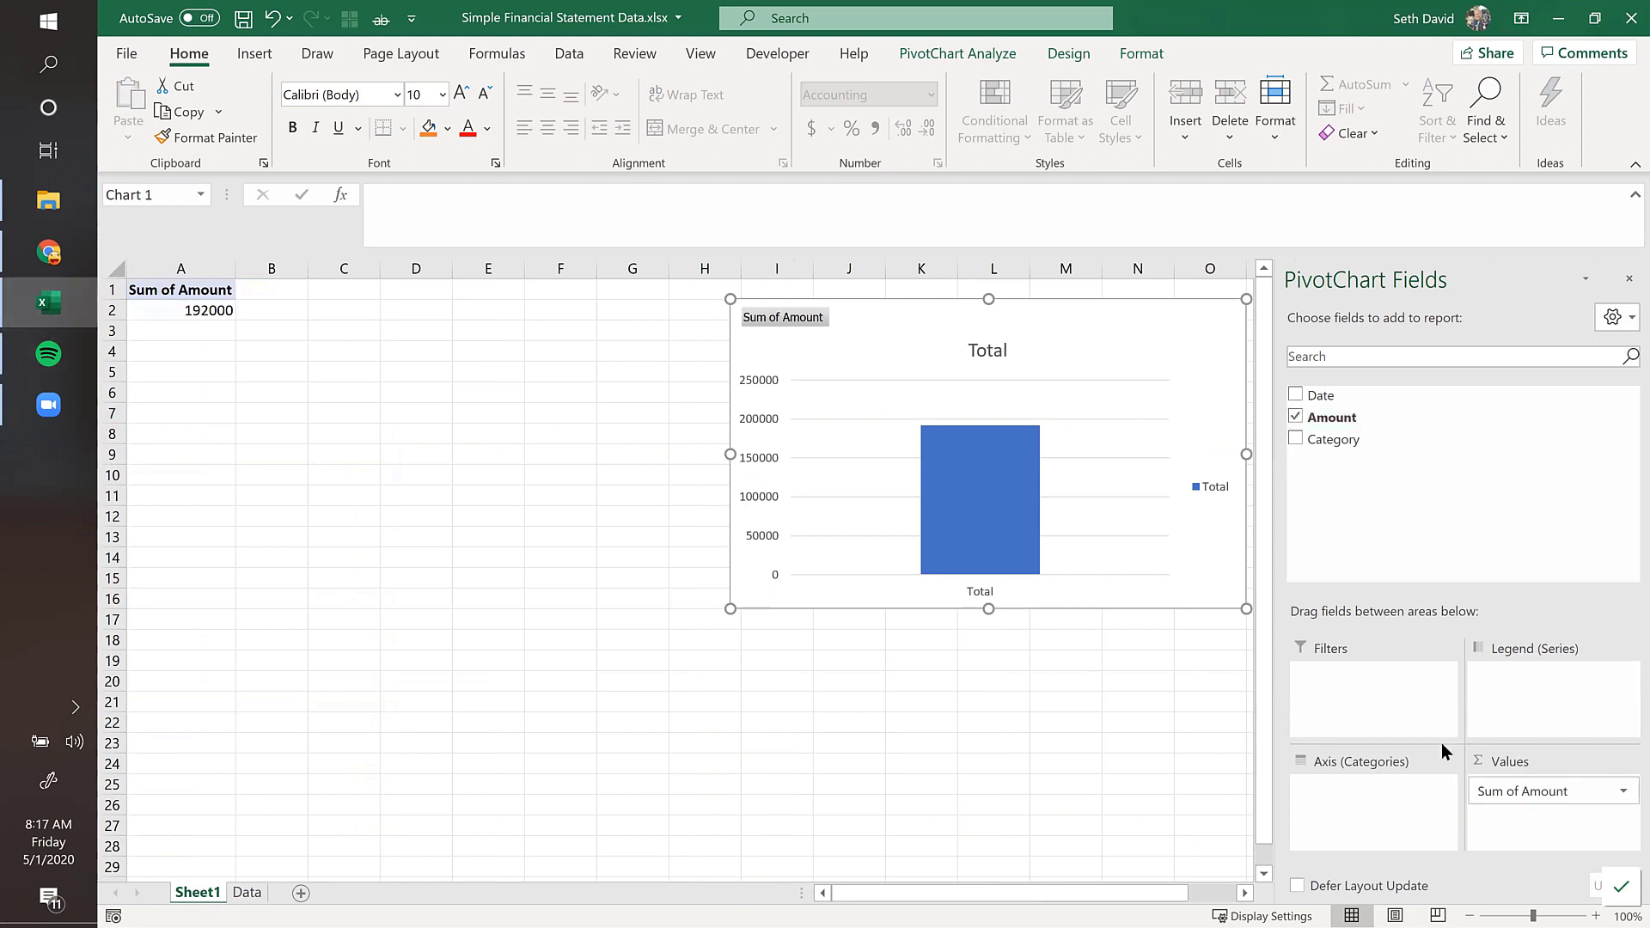
click(1499, 788)
click(1454, 756)
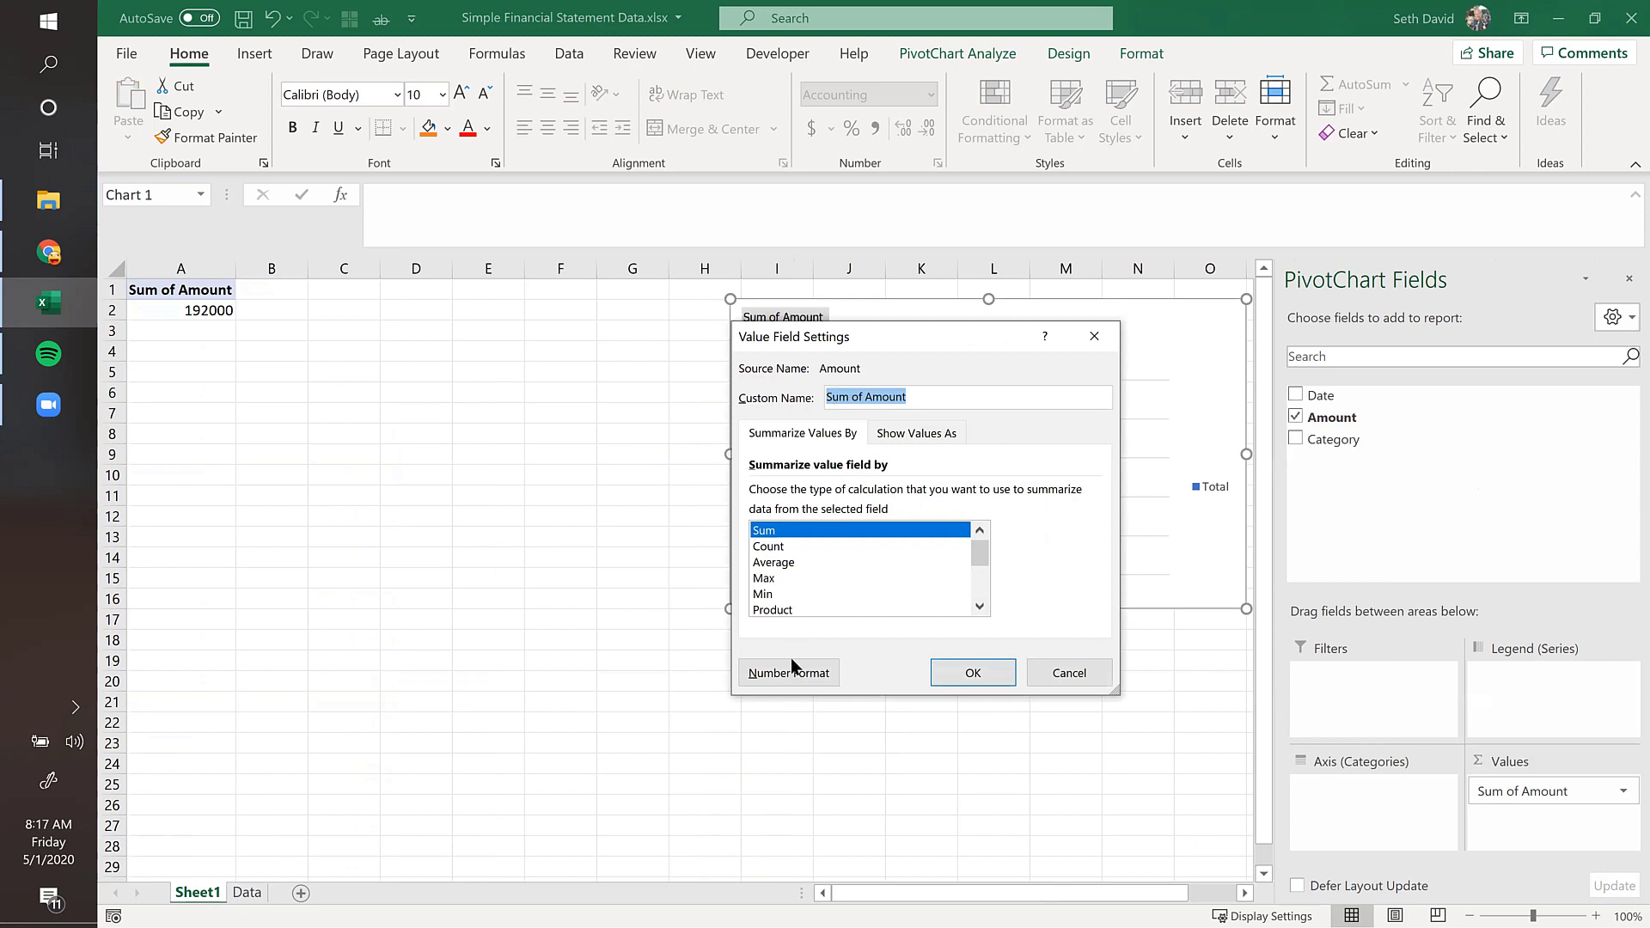
click(1097, 672)
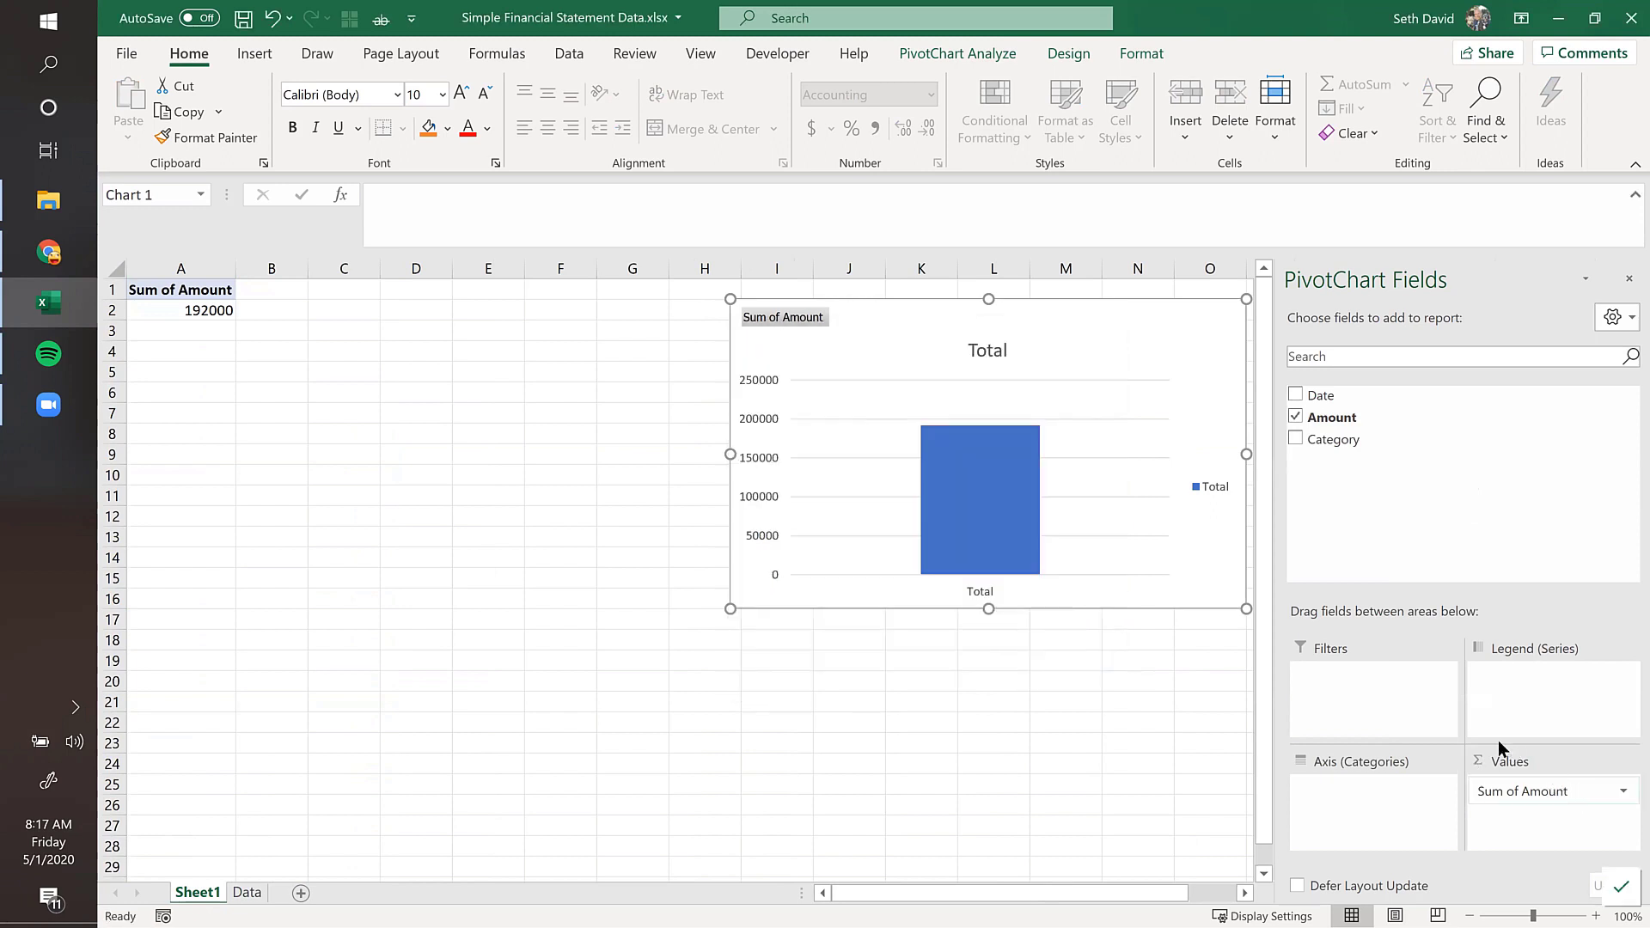
Step: Format the Sum of Amount values as Number with 2 decimal places, a thousands separator and red parenthesised negatives
click(1566, 791)
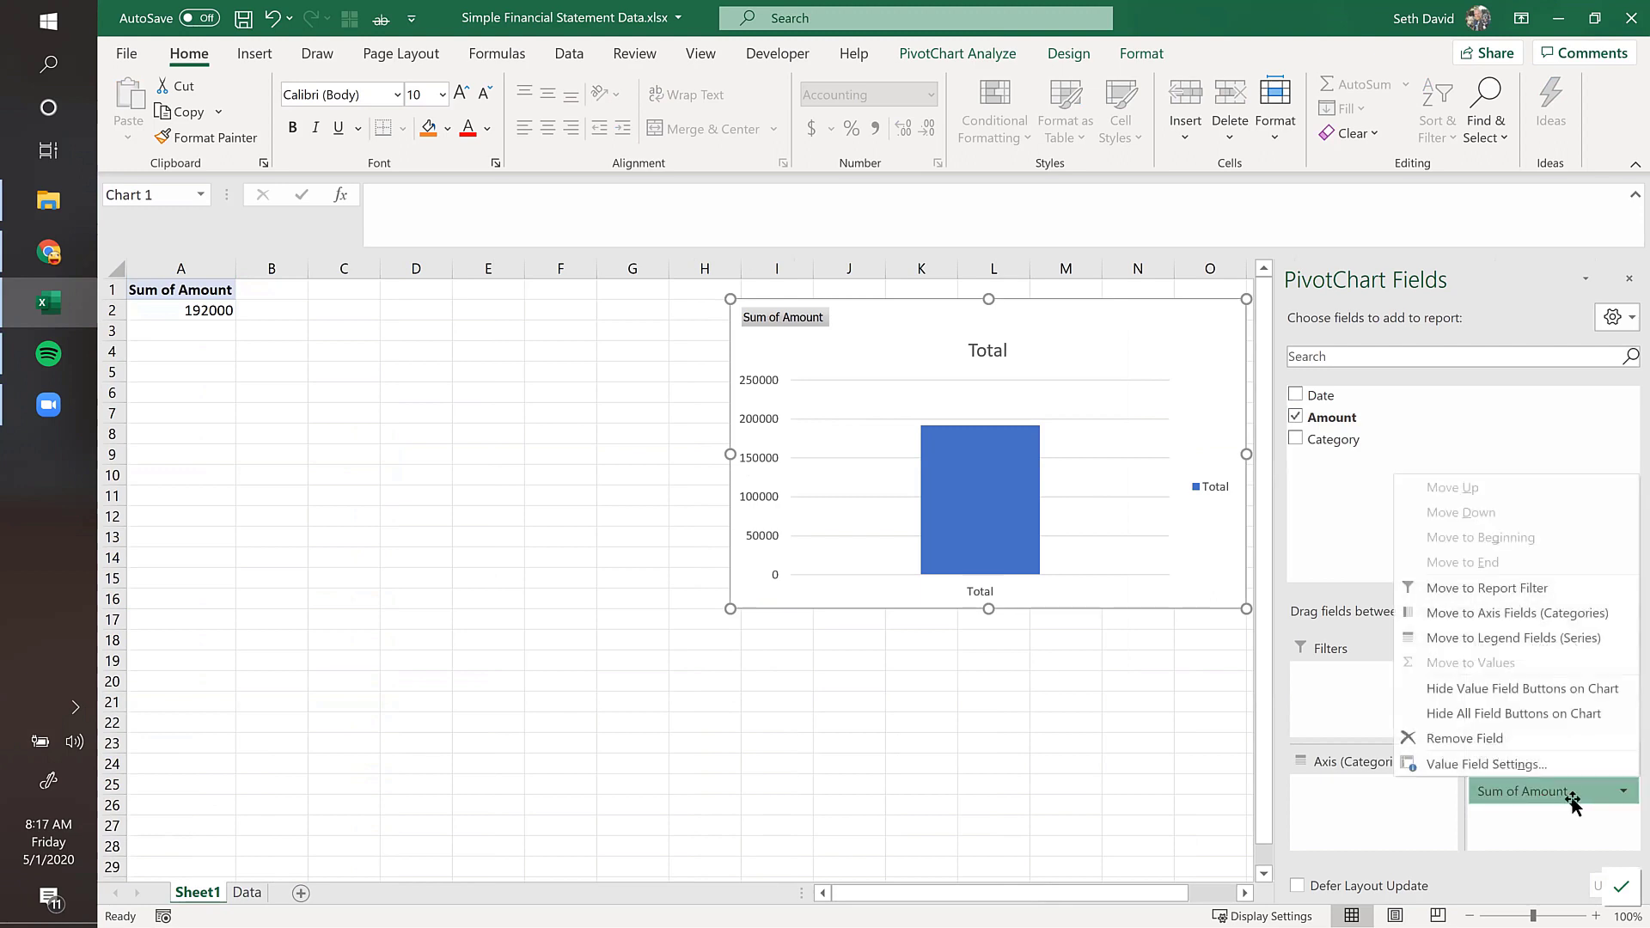
click(1470, 766)
click(803, 676)
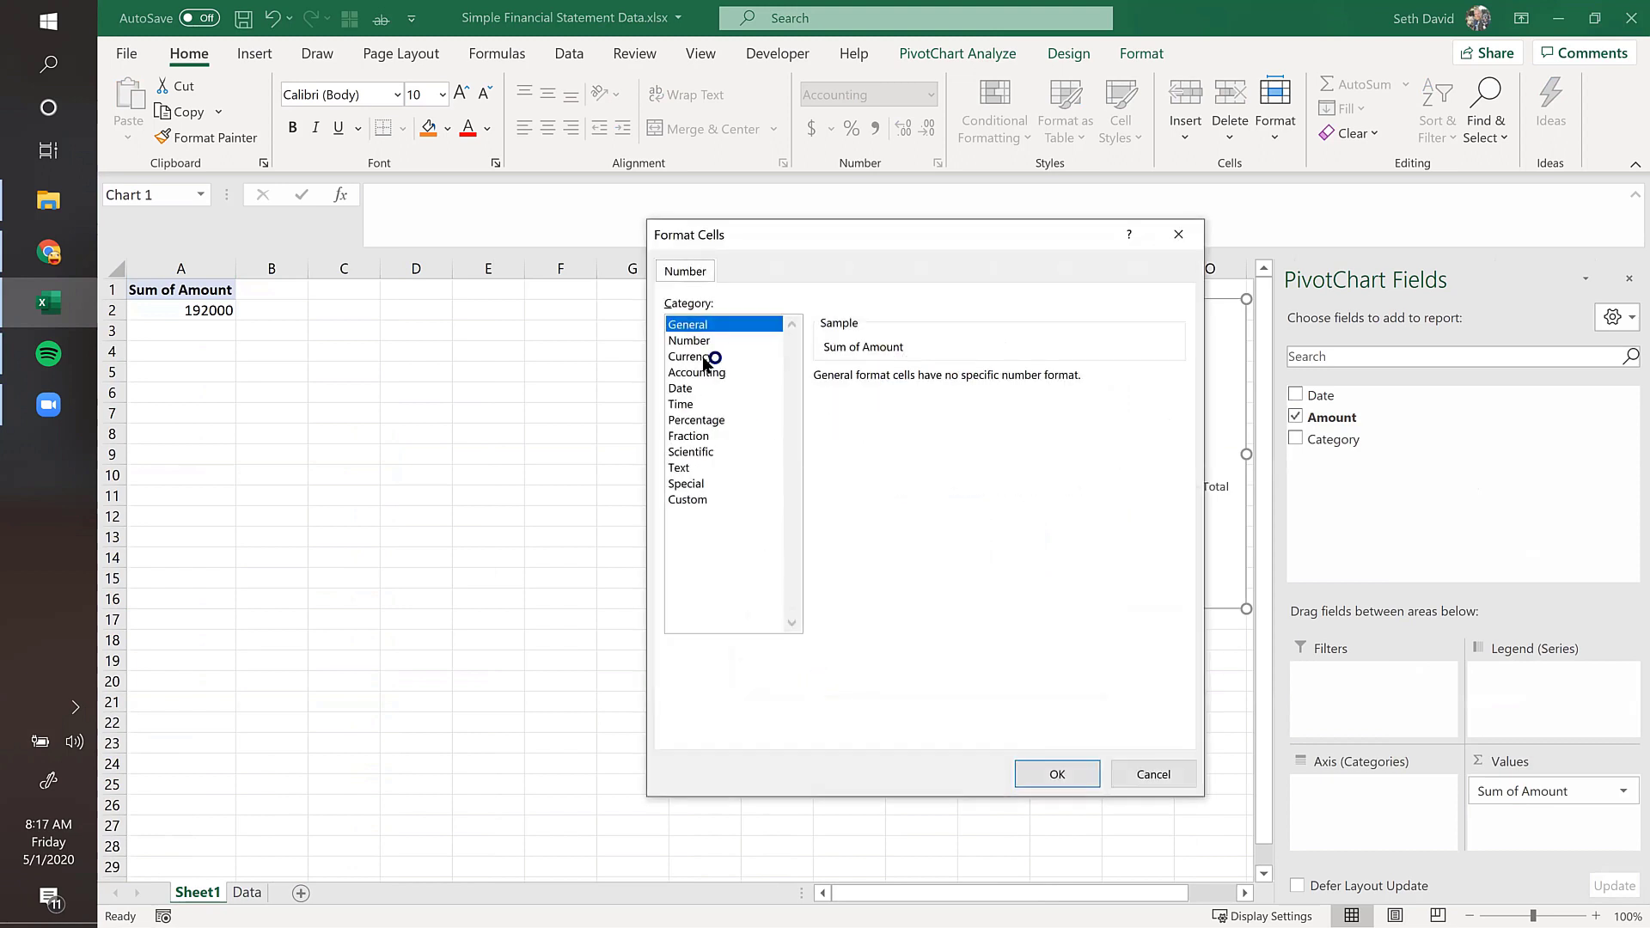
click(689, 340)
click(821, 407)
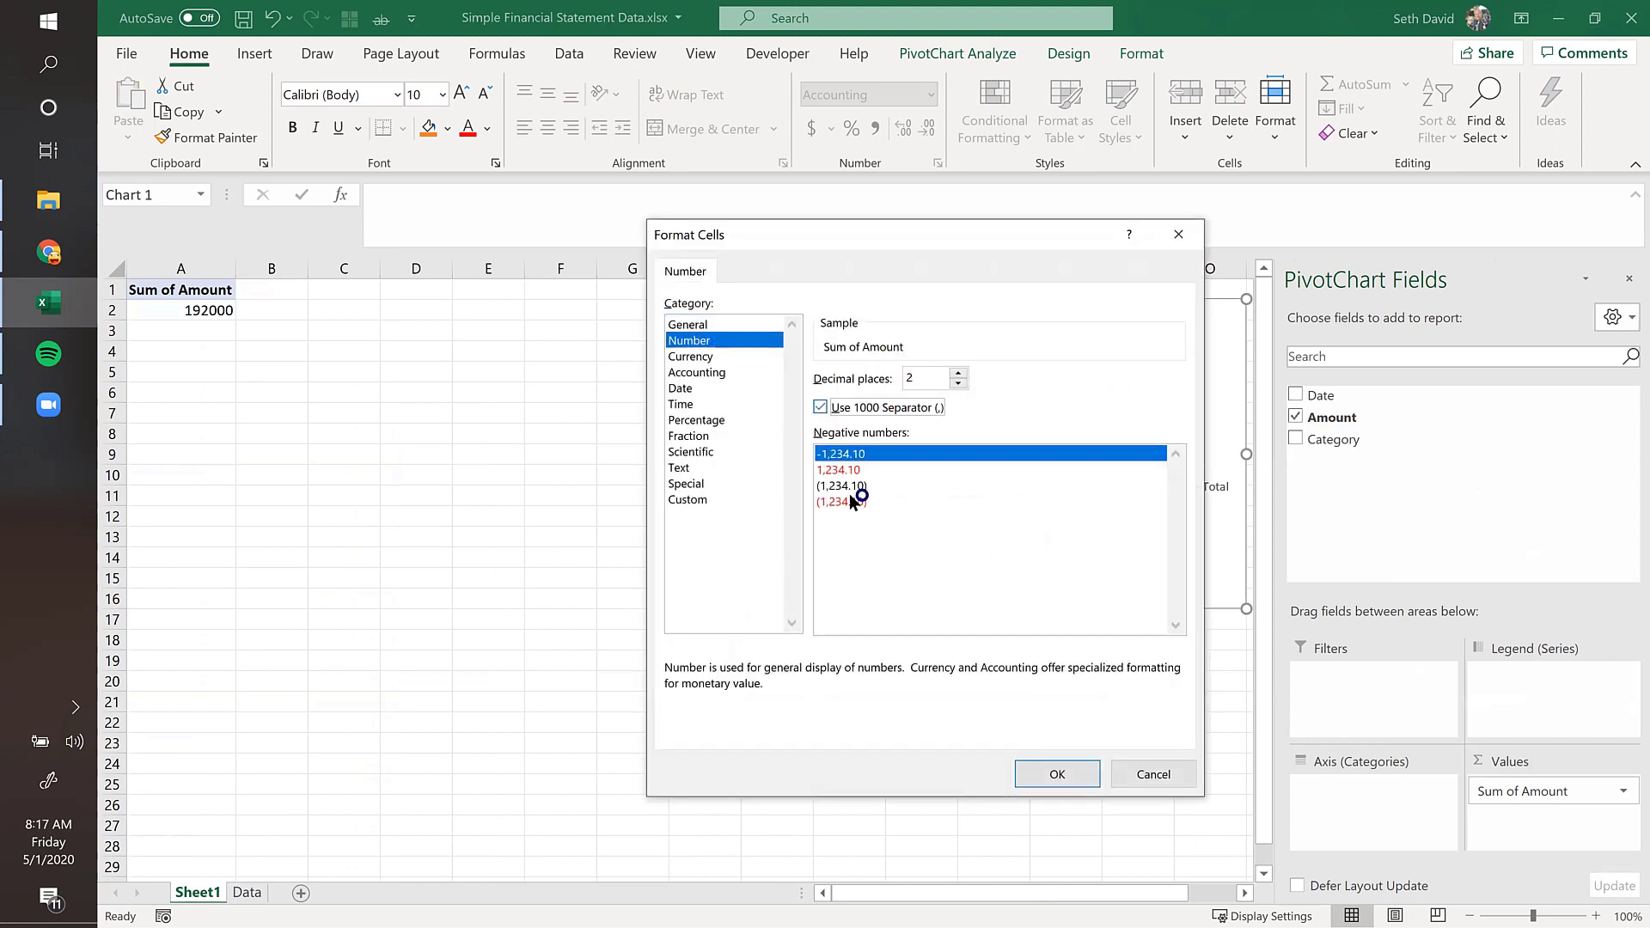
click(851, 501)
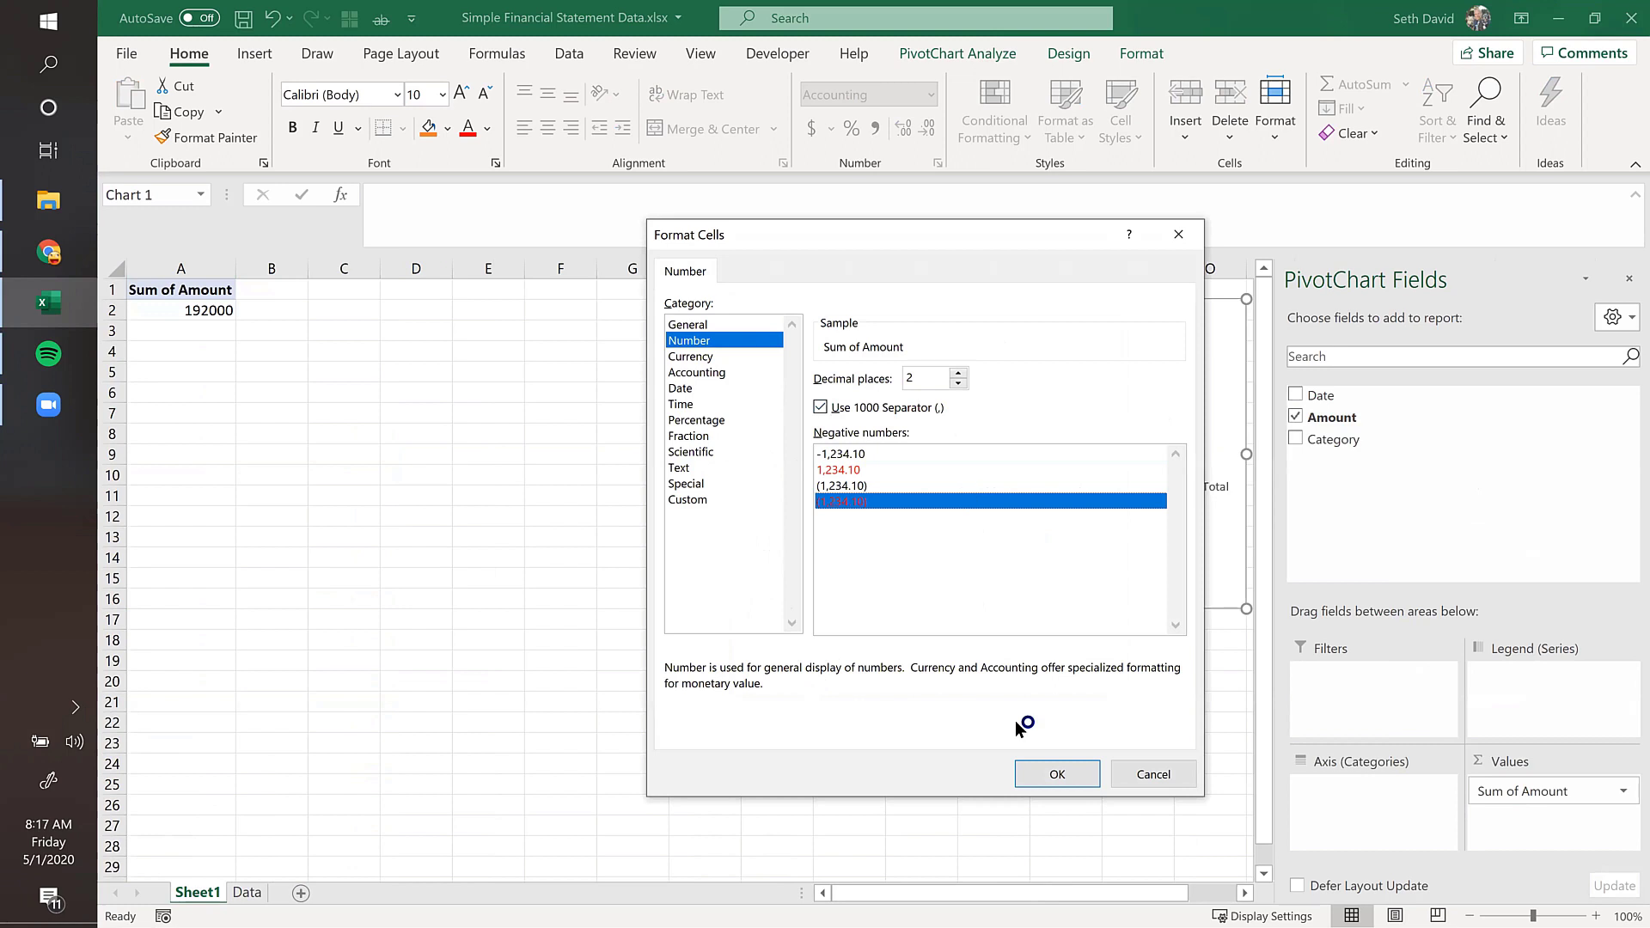
click(1040, 774)
click(973, 673)
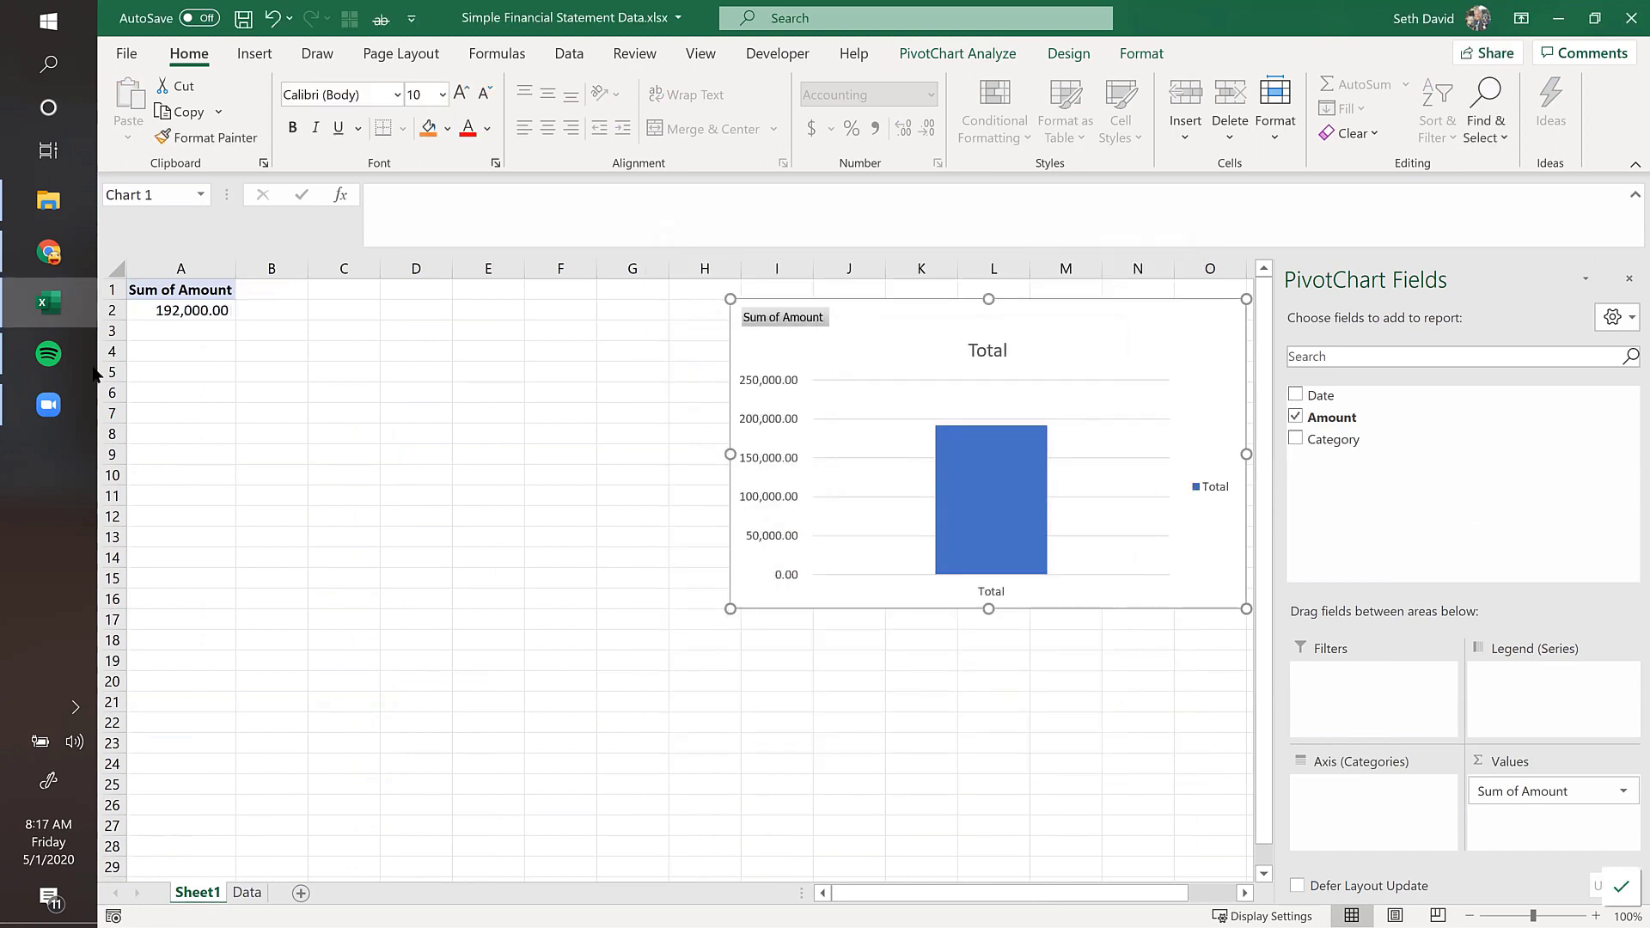
Step: Reposition the PivotChart at a larger size and add the Category field to its legend series
mouse_move(990, 456)
drag(1035, 309, 928, 360)
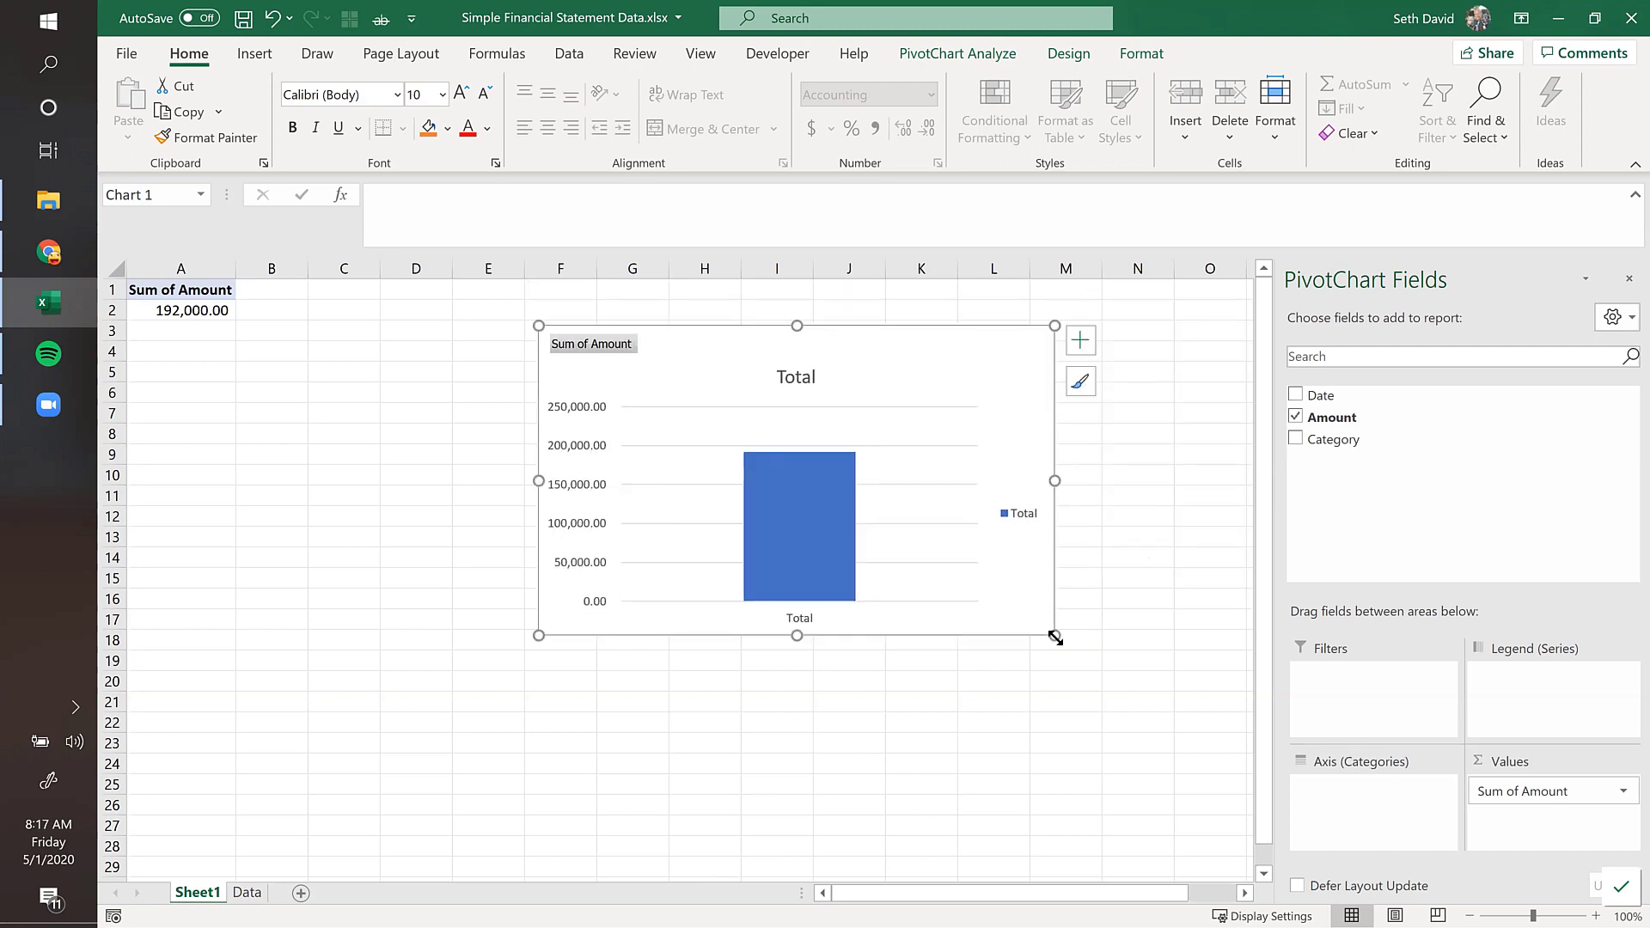
drag(1103, 693, 1112, 707)
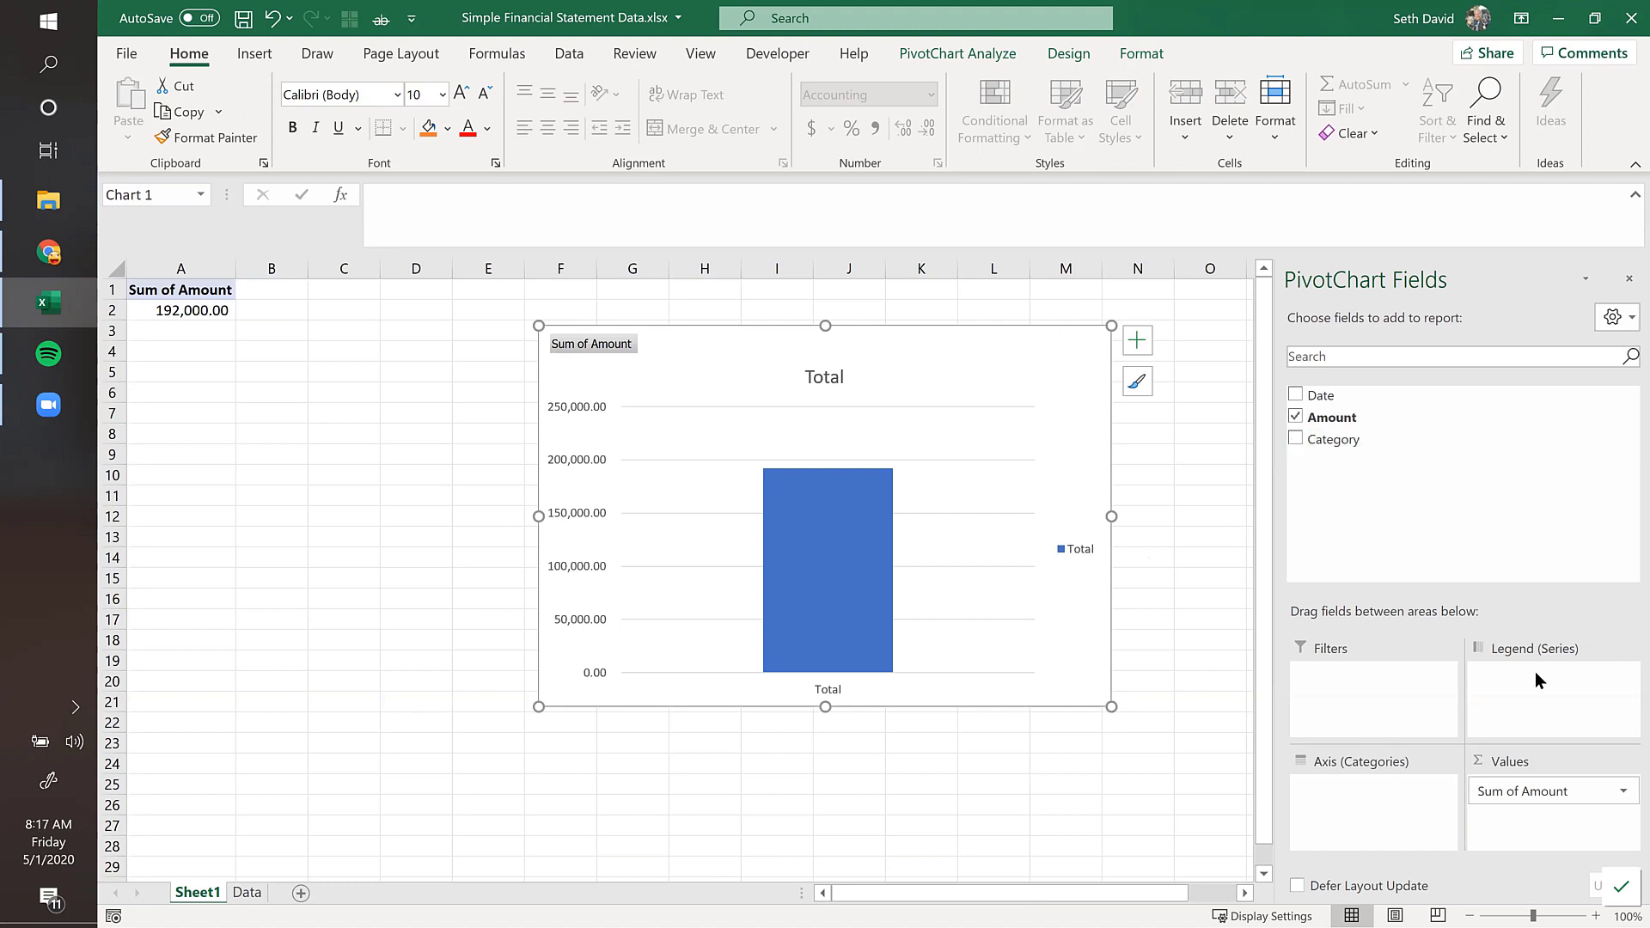
drag(1342, 448, 1551, 685)
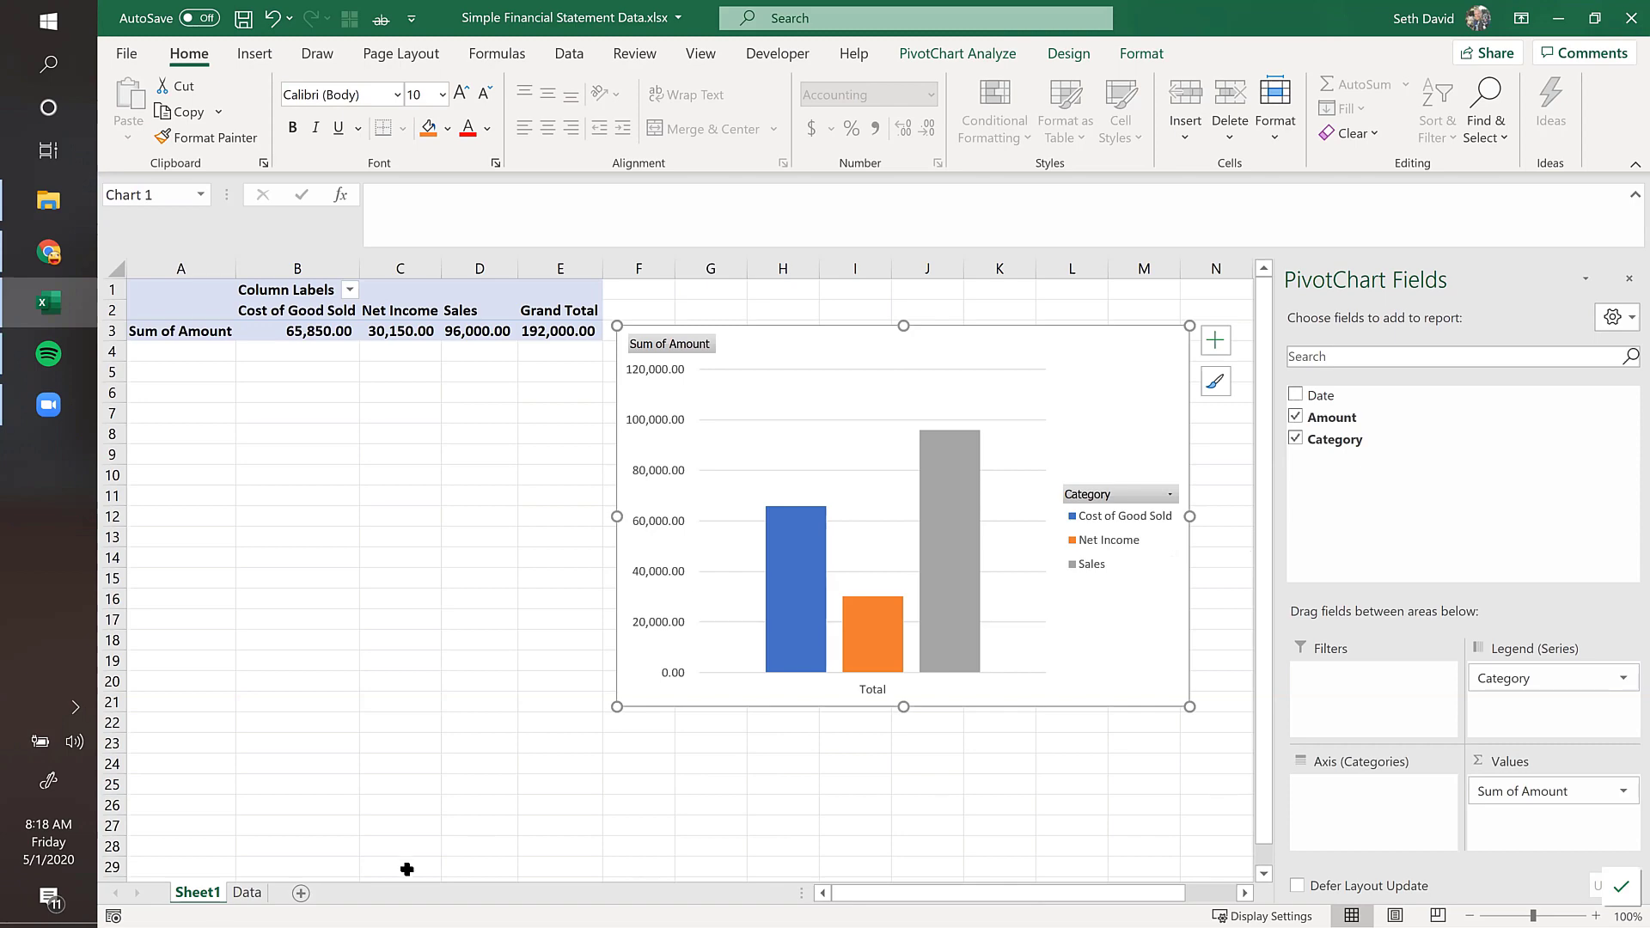
Step: Examine how the entries in the Data sheet's Date column are made up, from the first date to the last
click(239, 899)
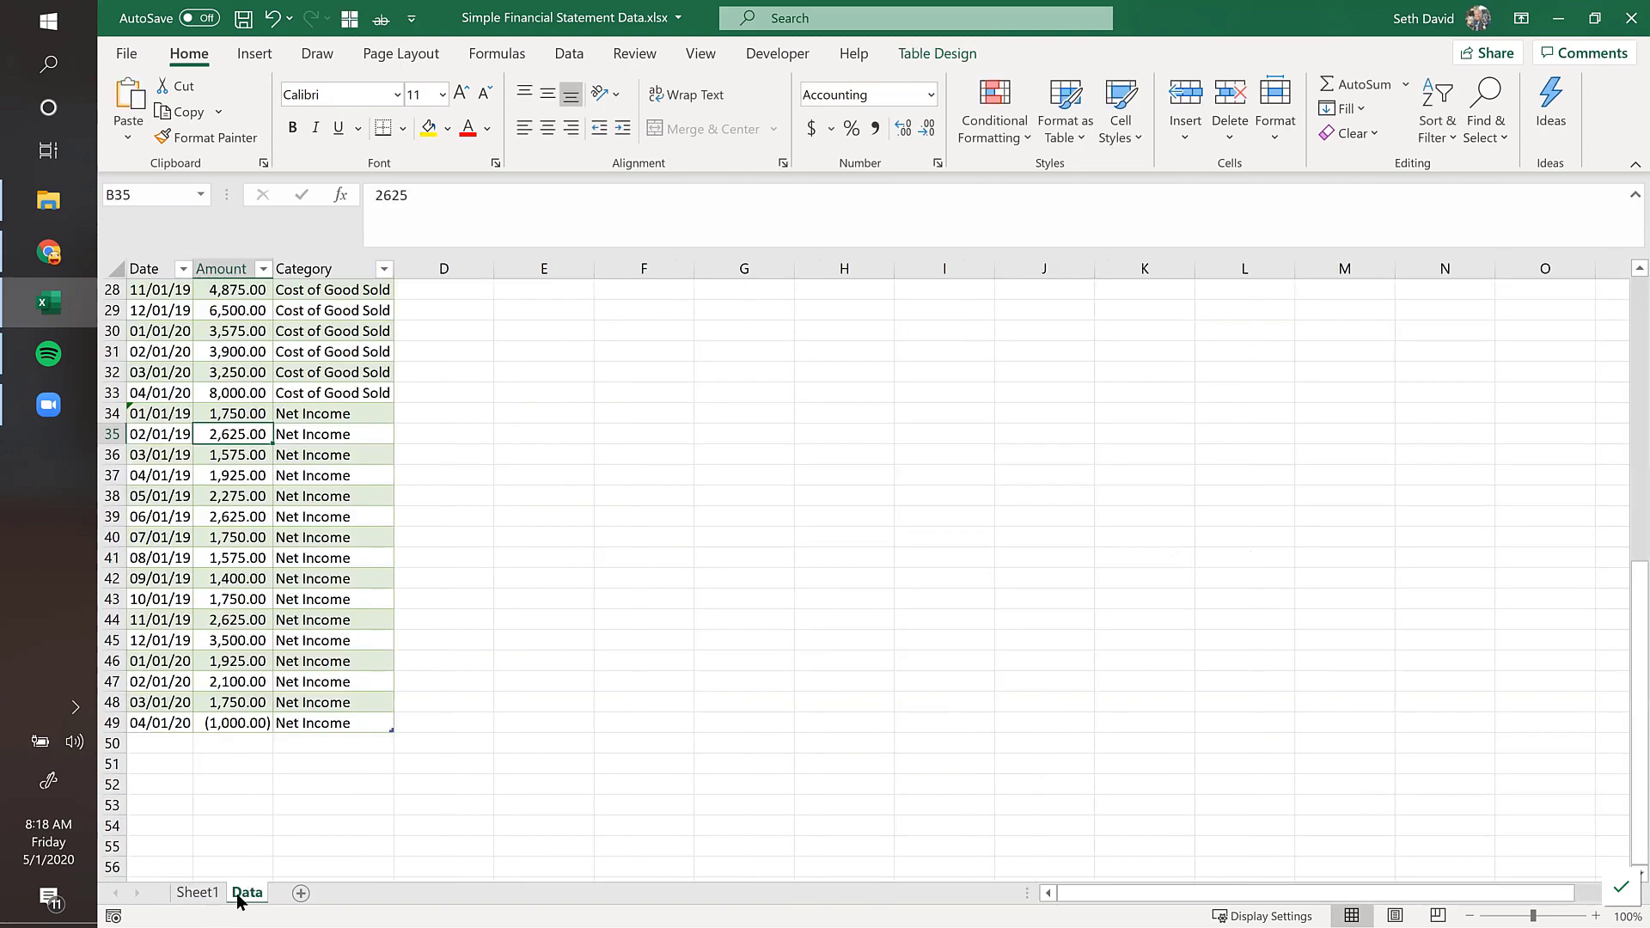
click(150, 513)
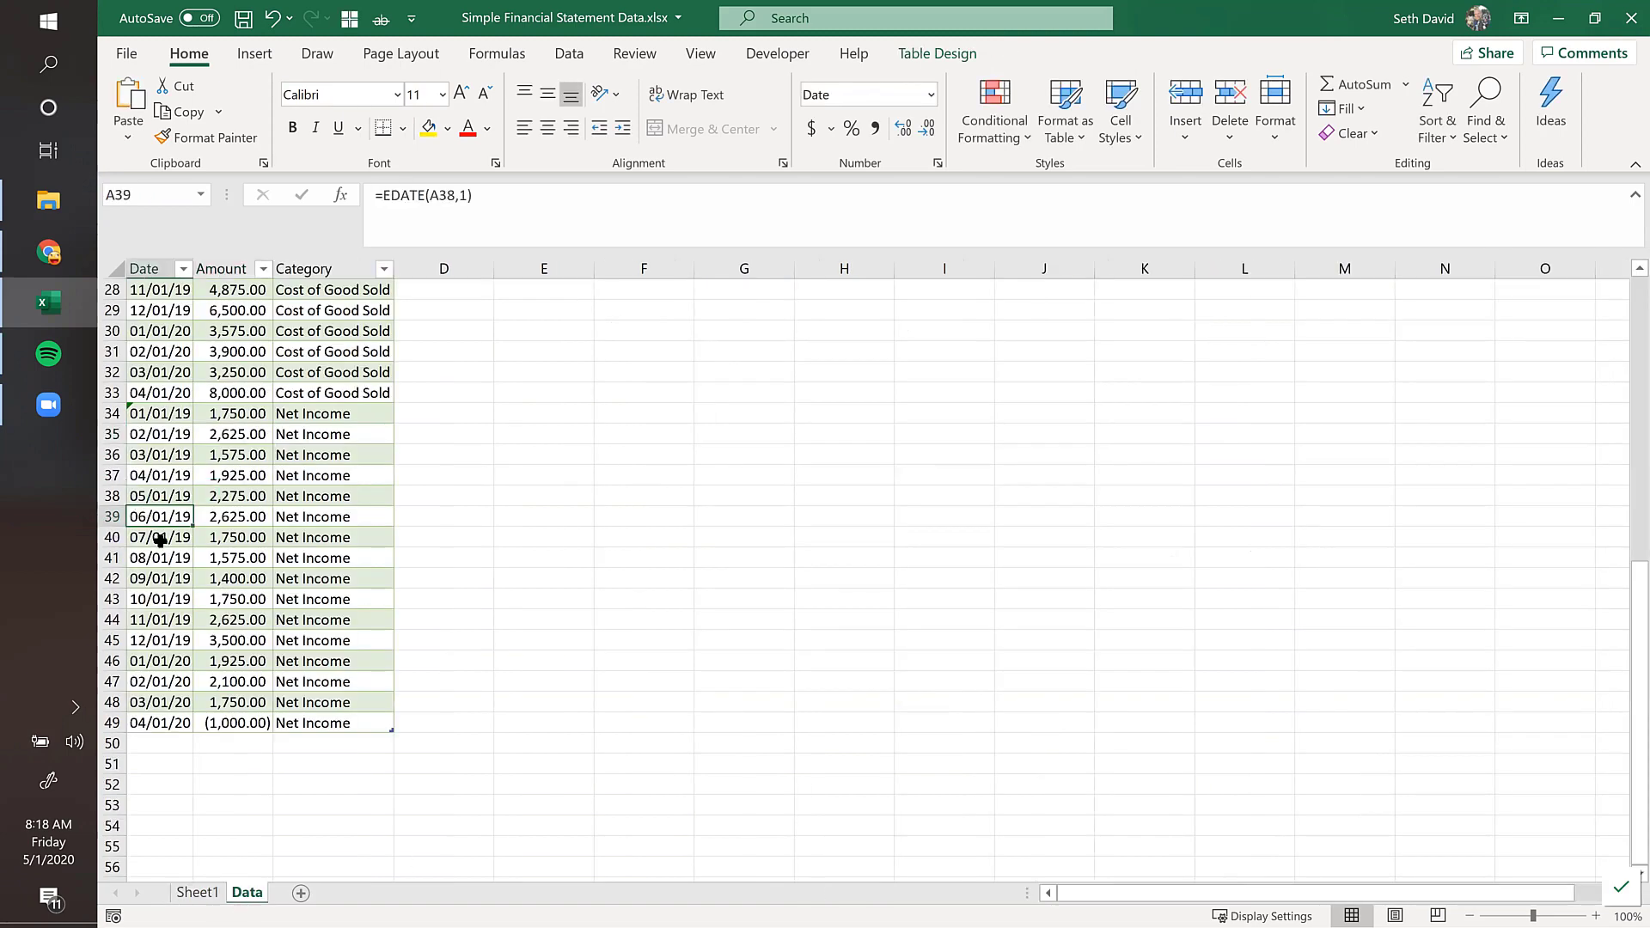
key(ctrl+Up)
key(Down)
key(Down)
key(Down)
key(Up)
key(Up)
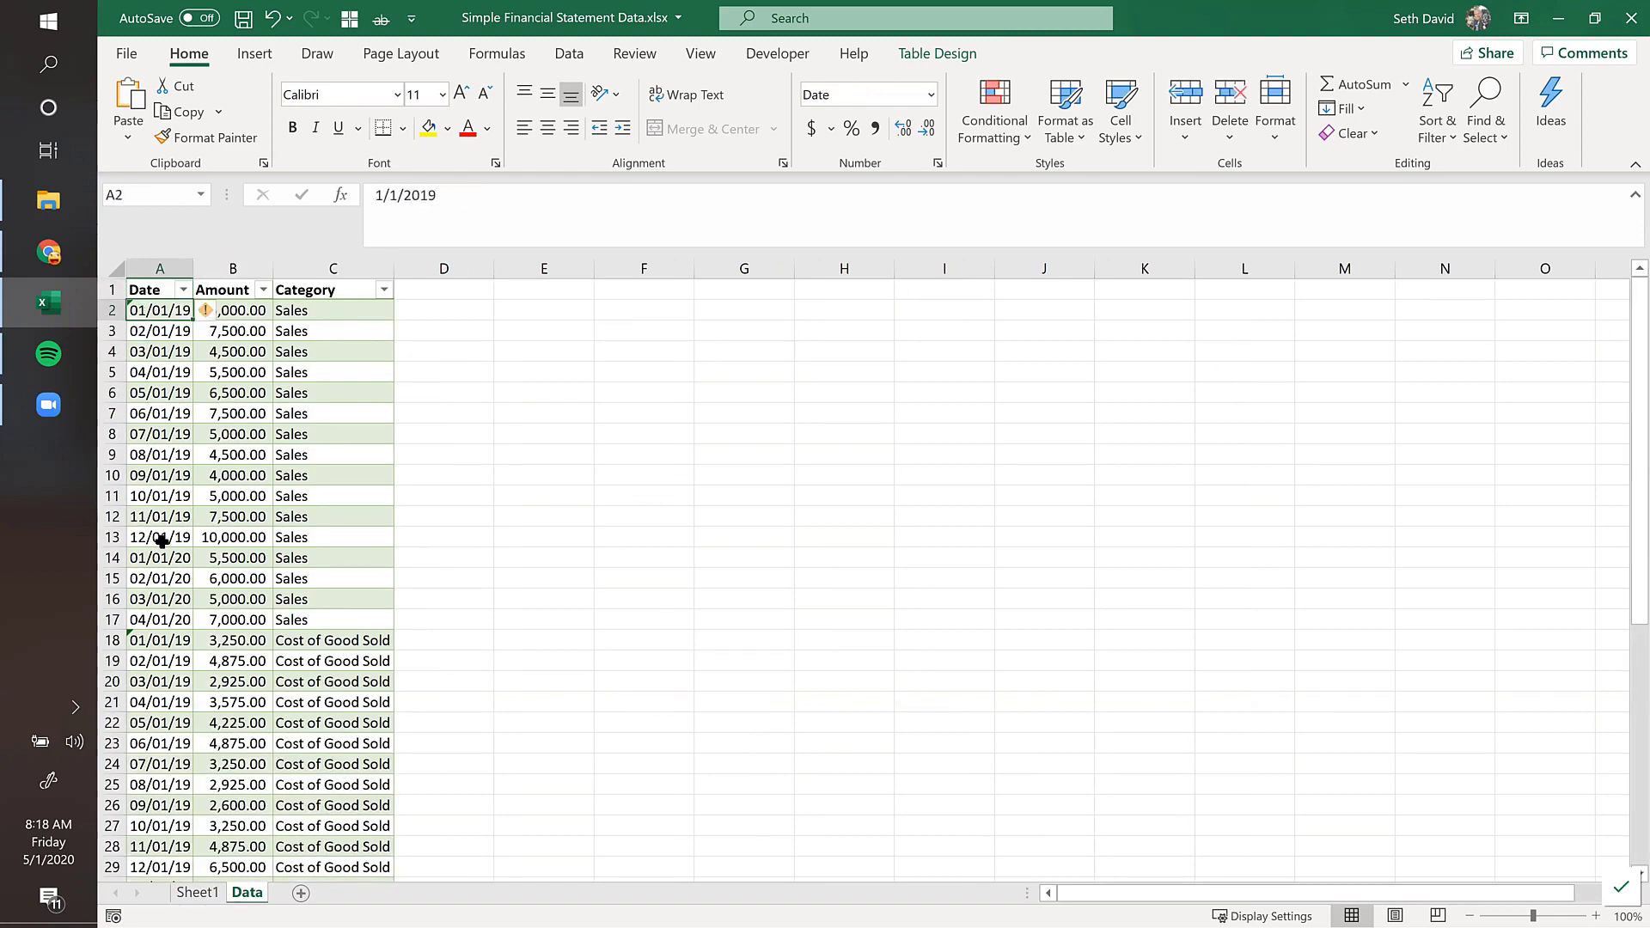
key(ctrl+Down)
key(ctrl+Up)
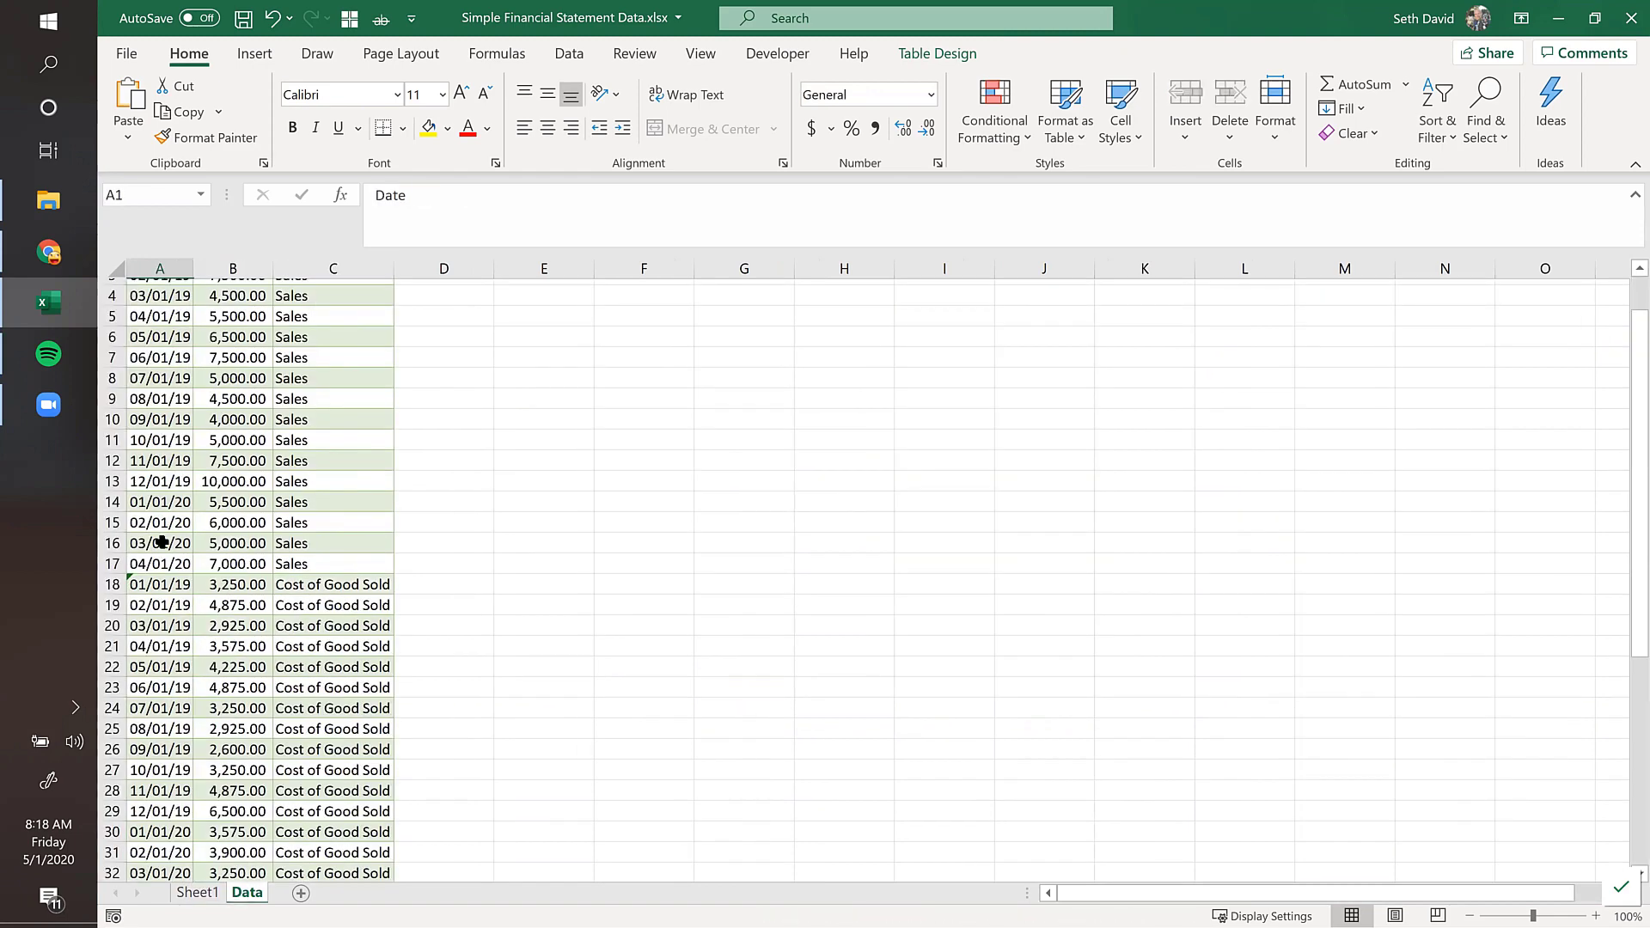
key(Down)
key(Down)
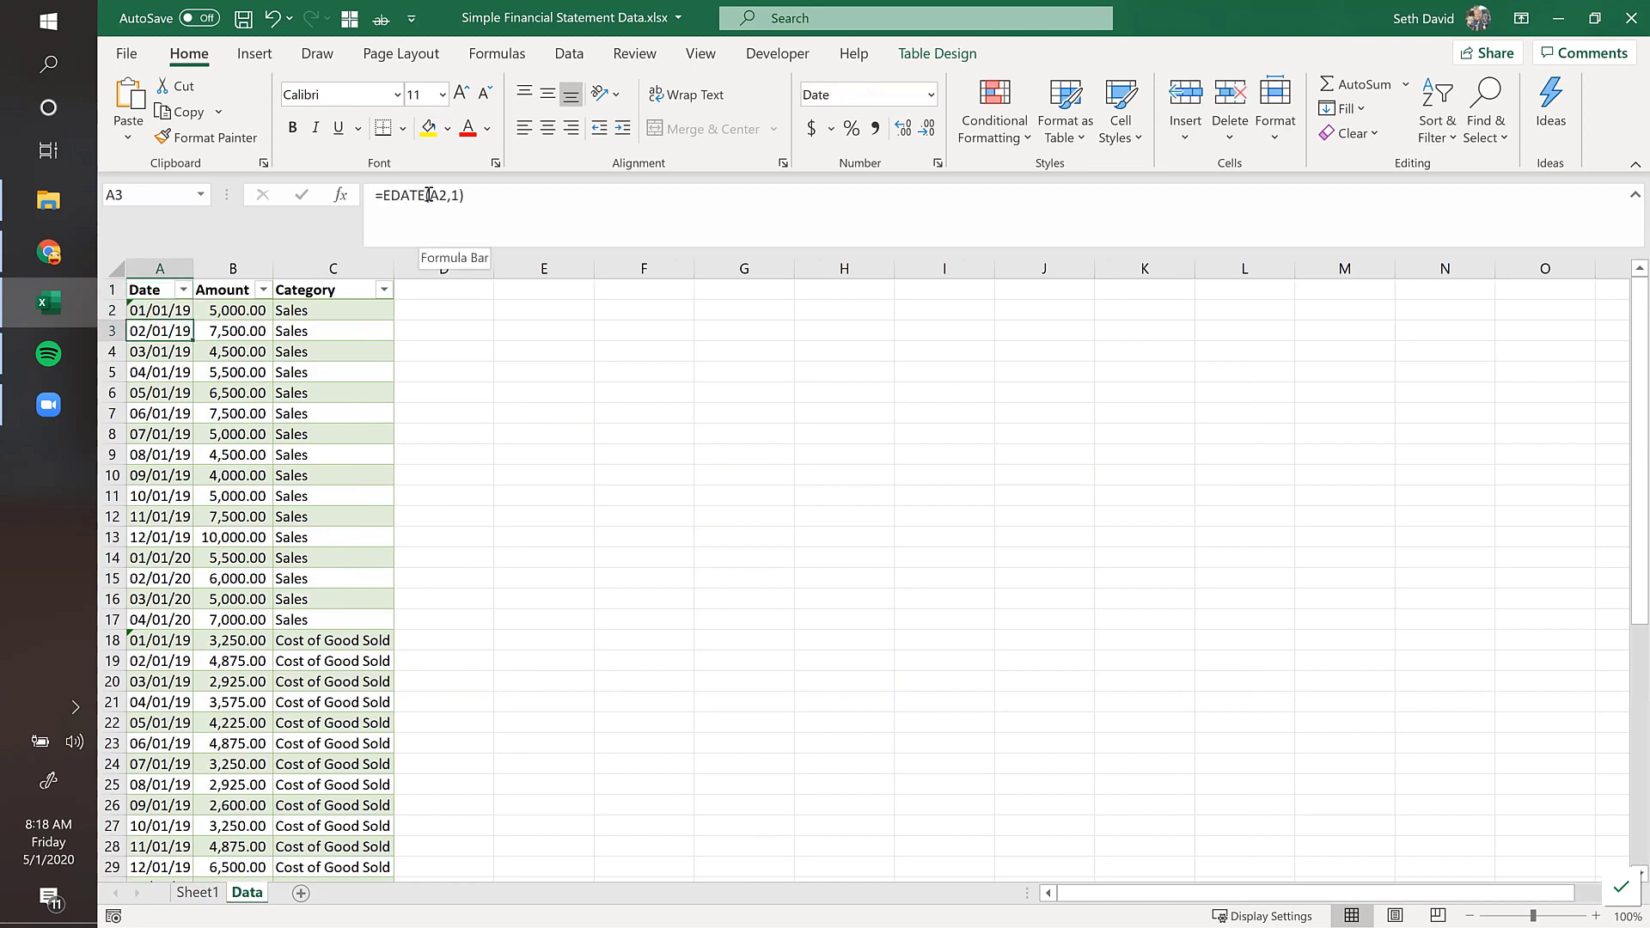
Step: Replace the Date column's formulas from A2 down with their values and save the workbook
key(Up)
key(Down)
key(Up)
key(ctrl+shift+Down)
key(ctrl+c)
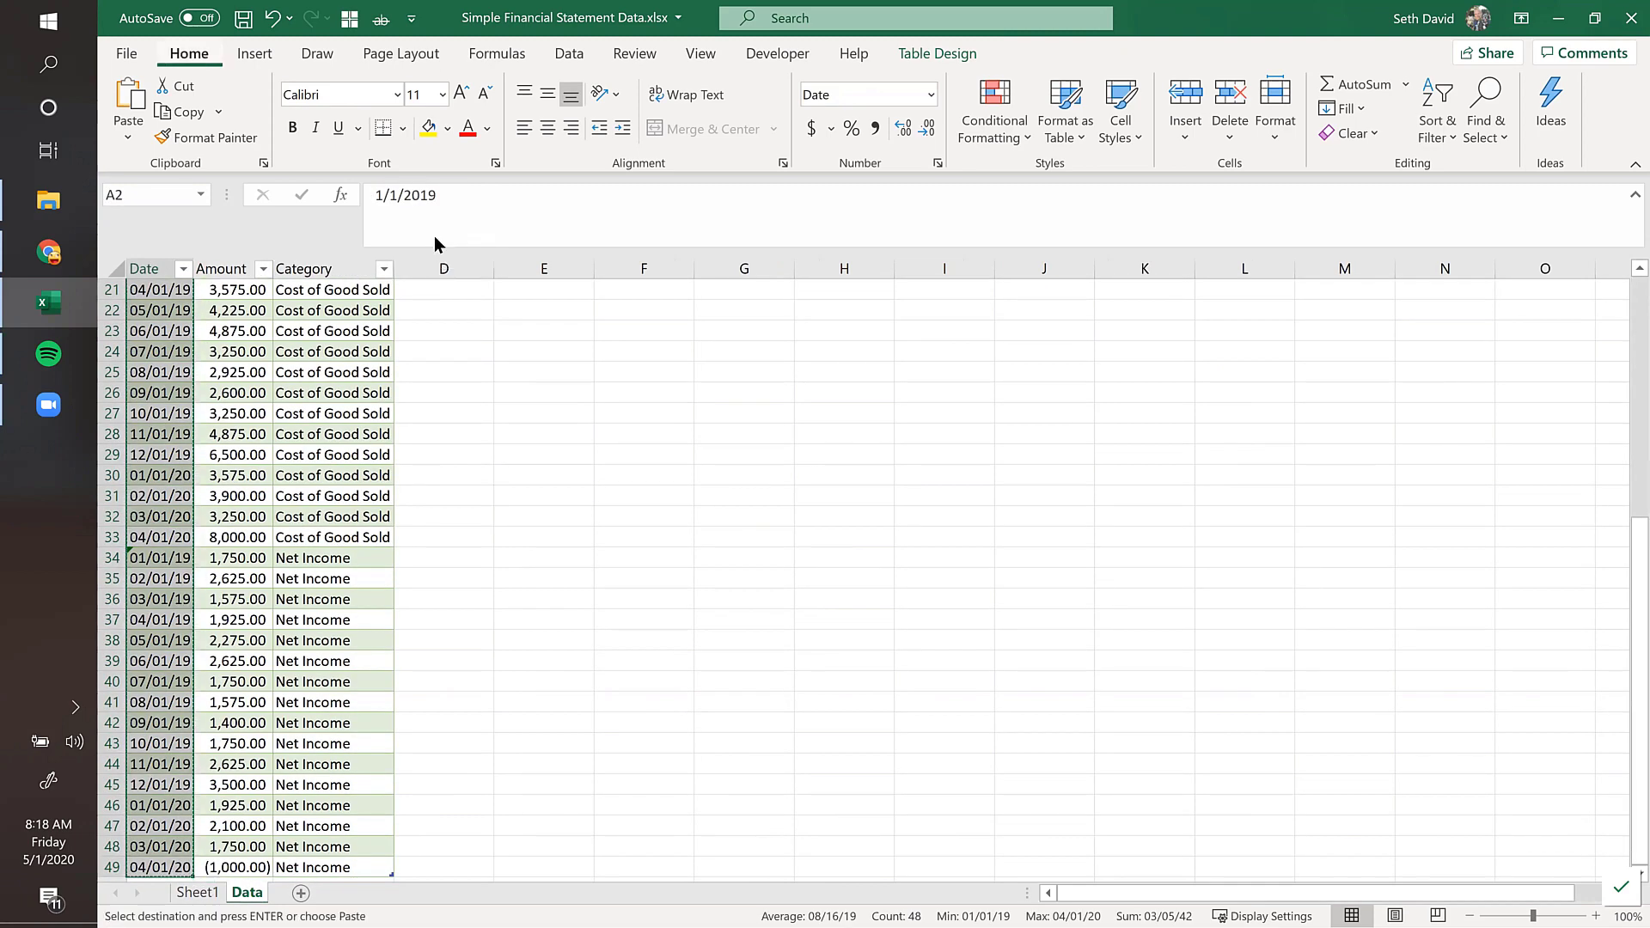
key(ctrl+alt+v)
key(v)
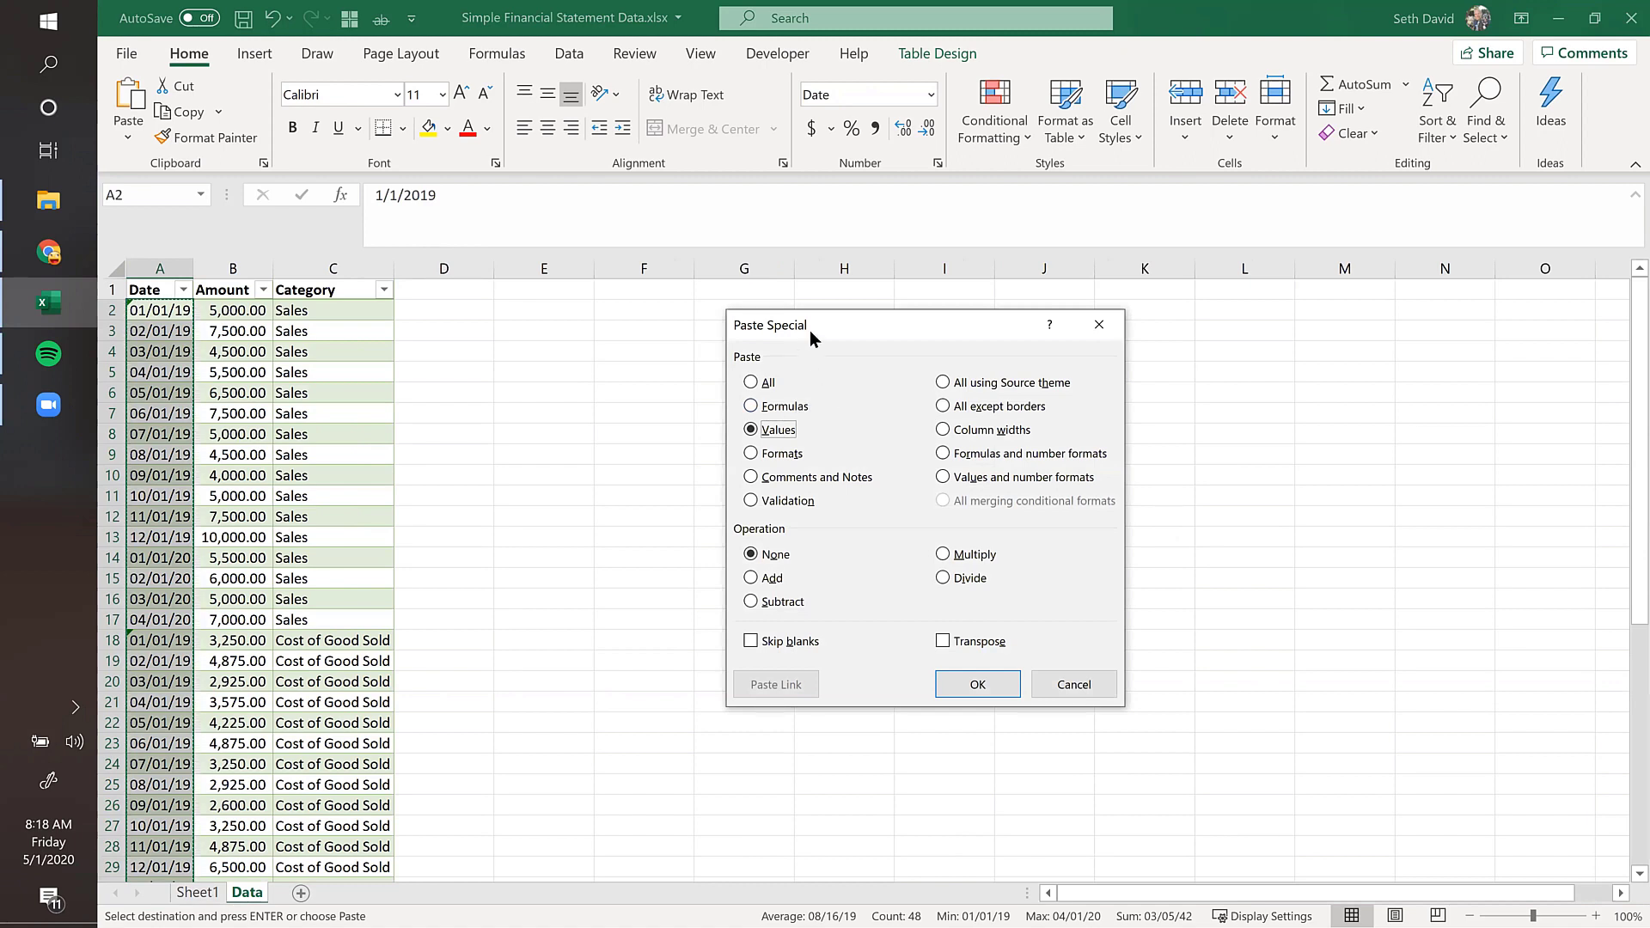
click(976, 684)
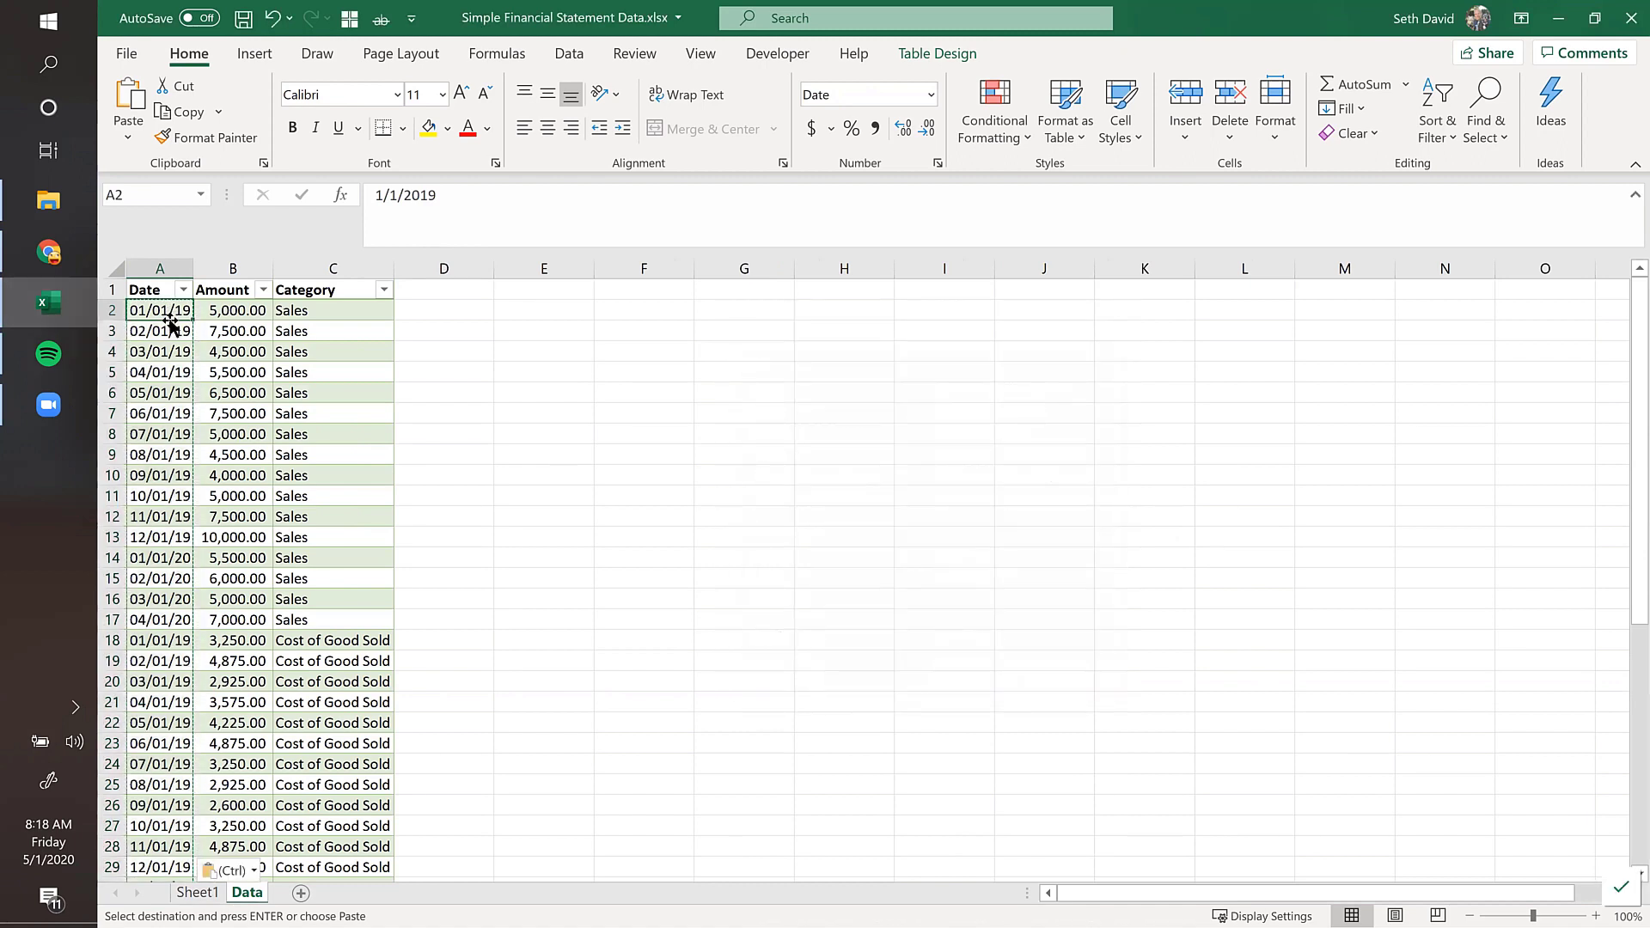
key(ctrl+Down)
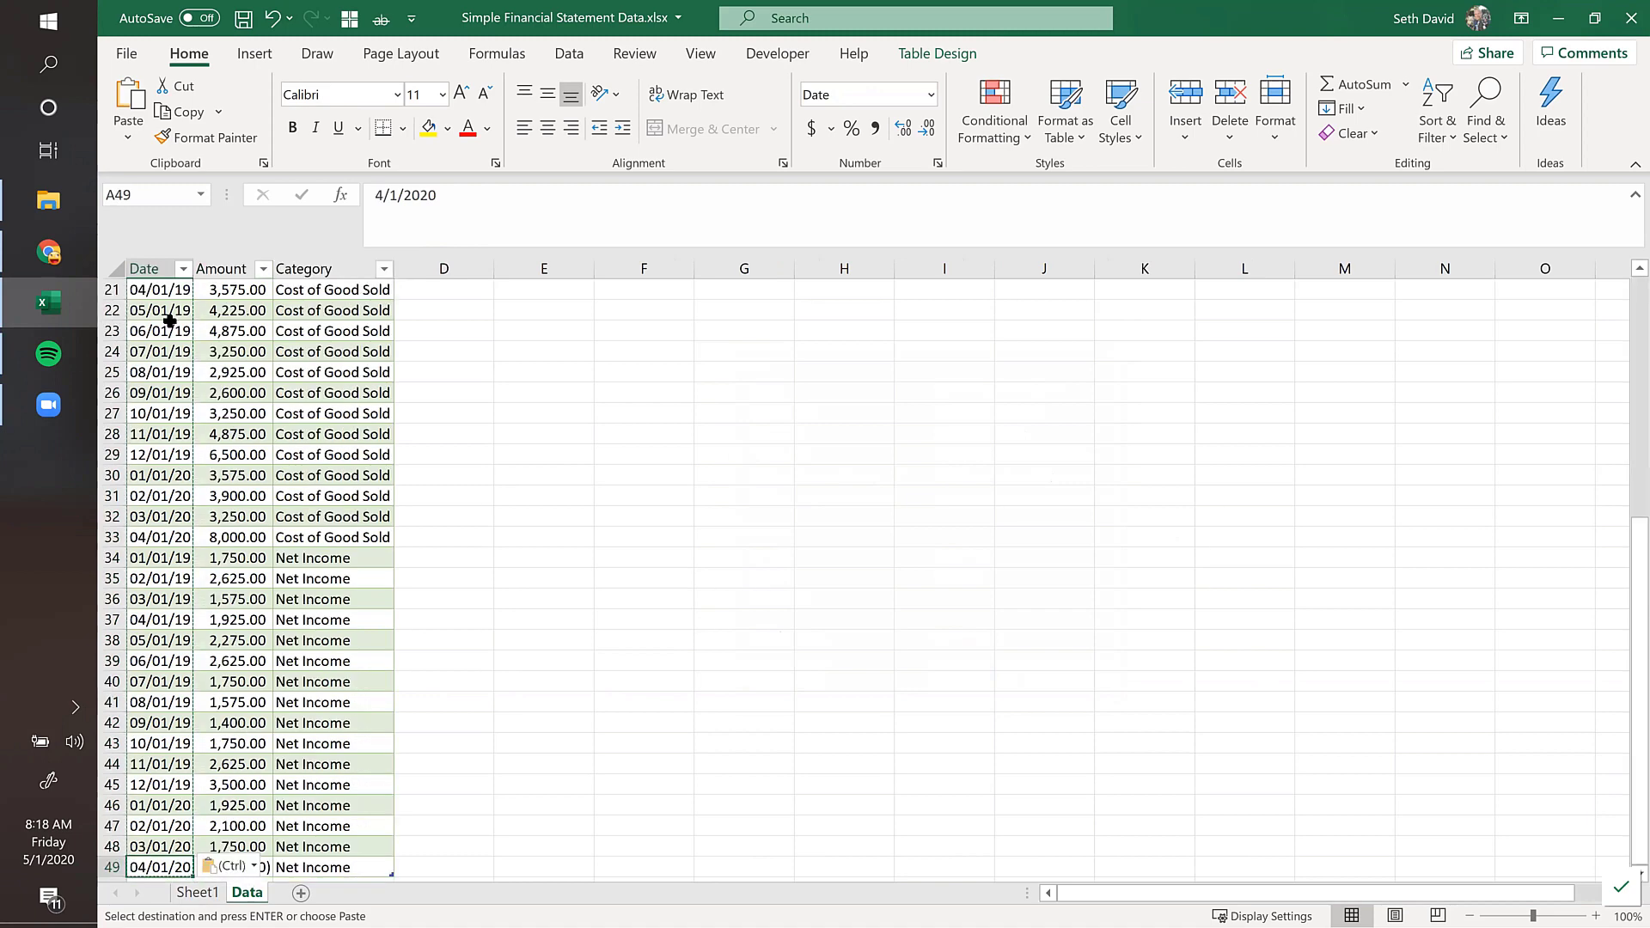
key(ctrl+Up)
key(ctrl+s)
Step: Apply the 03/14/12 date format to all entries in the Date column from A2 down
key(Down)
key(Down)
key(Up)
key(Up)
key(Up)
key(Down)
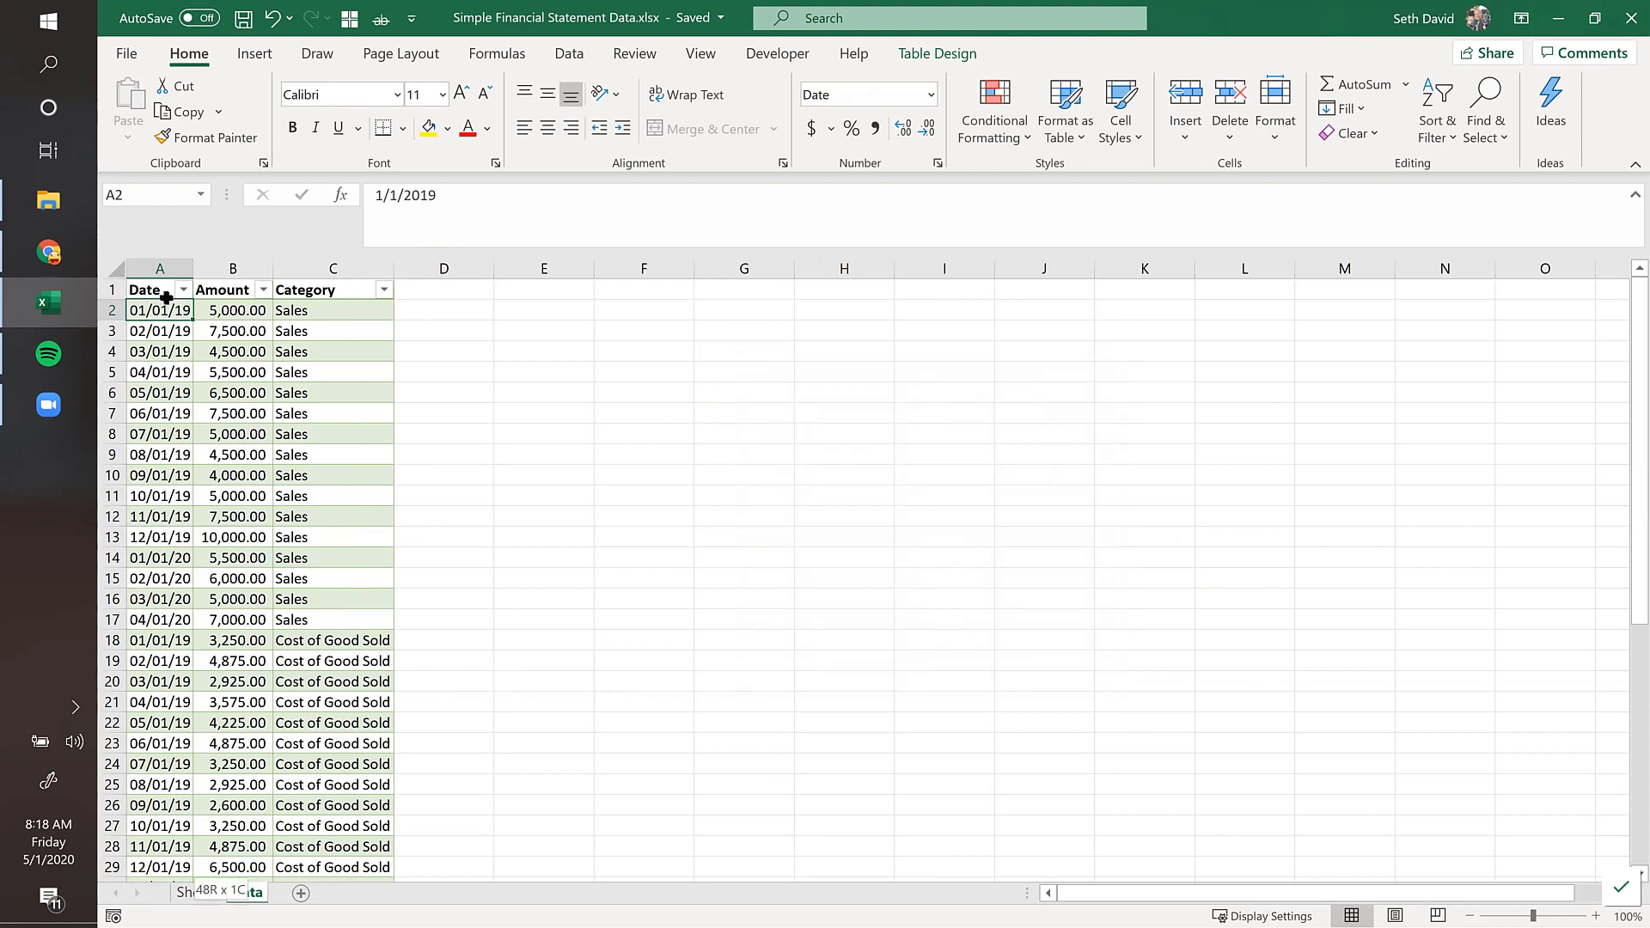
key(ctrl+shift+Down)
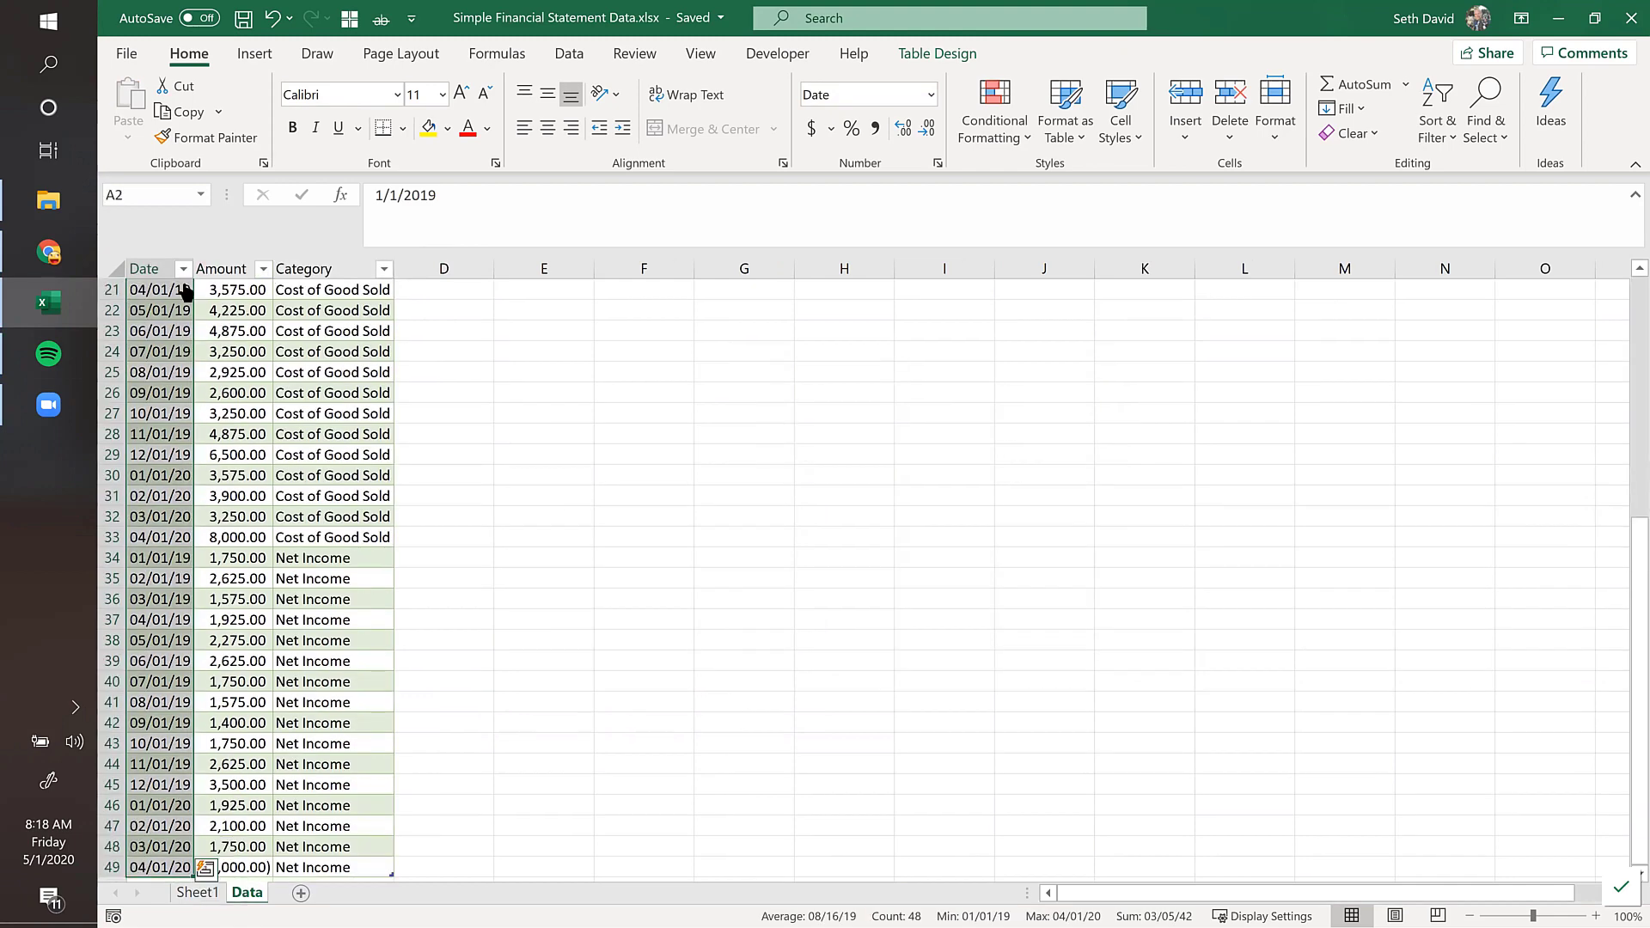
key(ctrl+1)
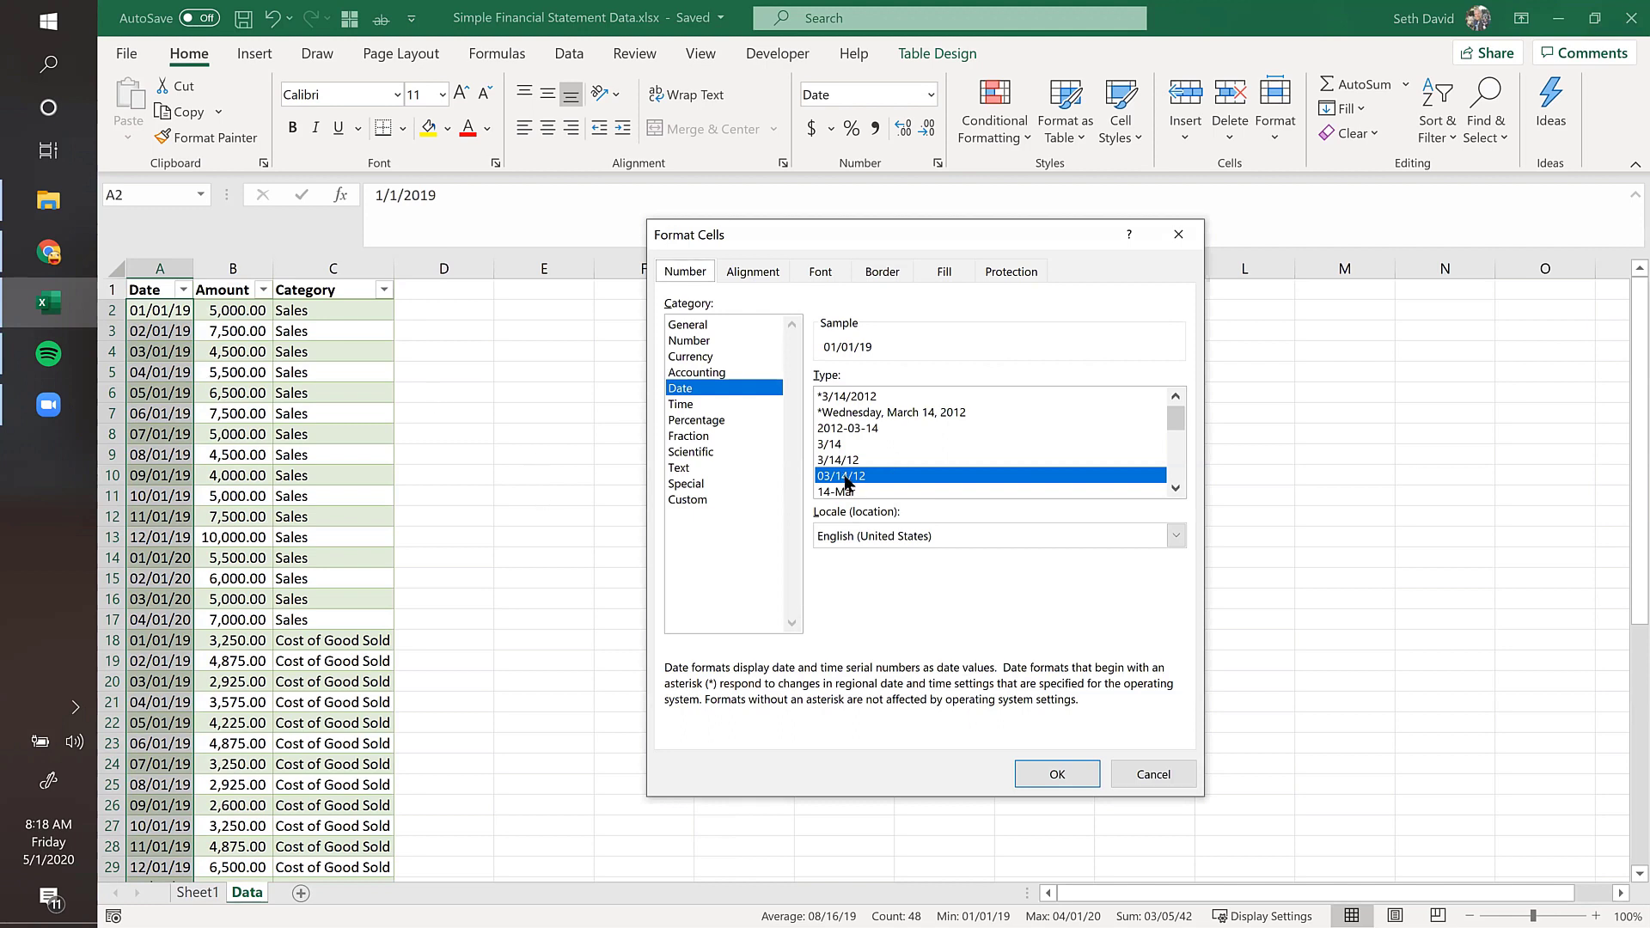
click(1042, 773)
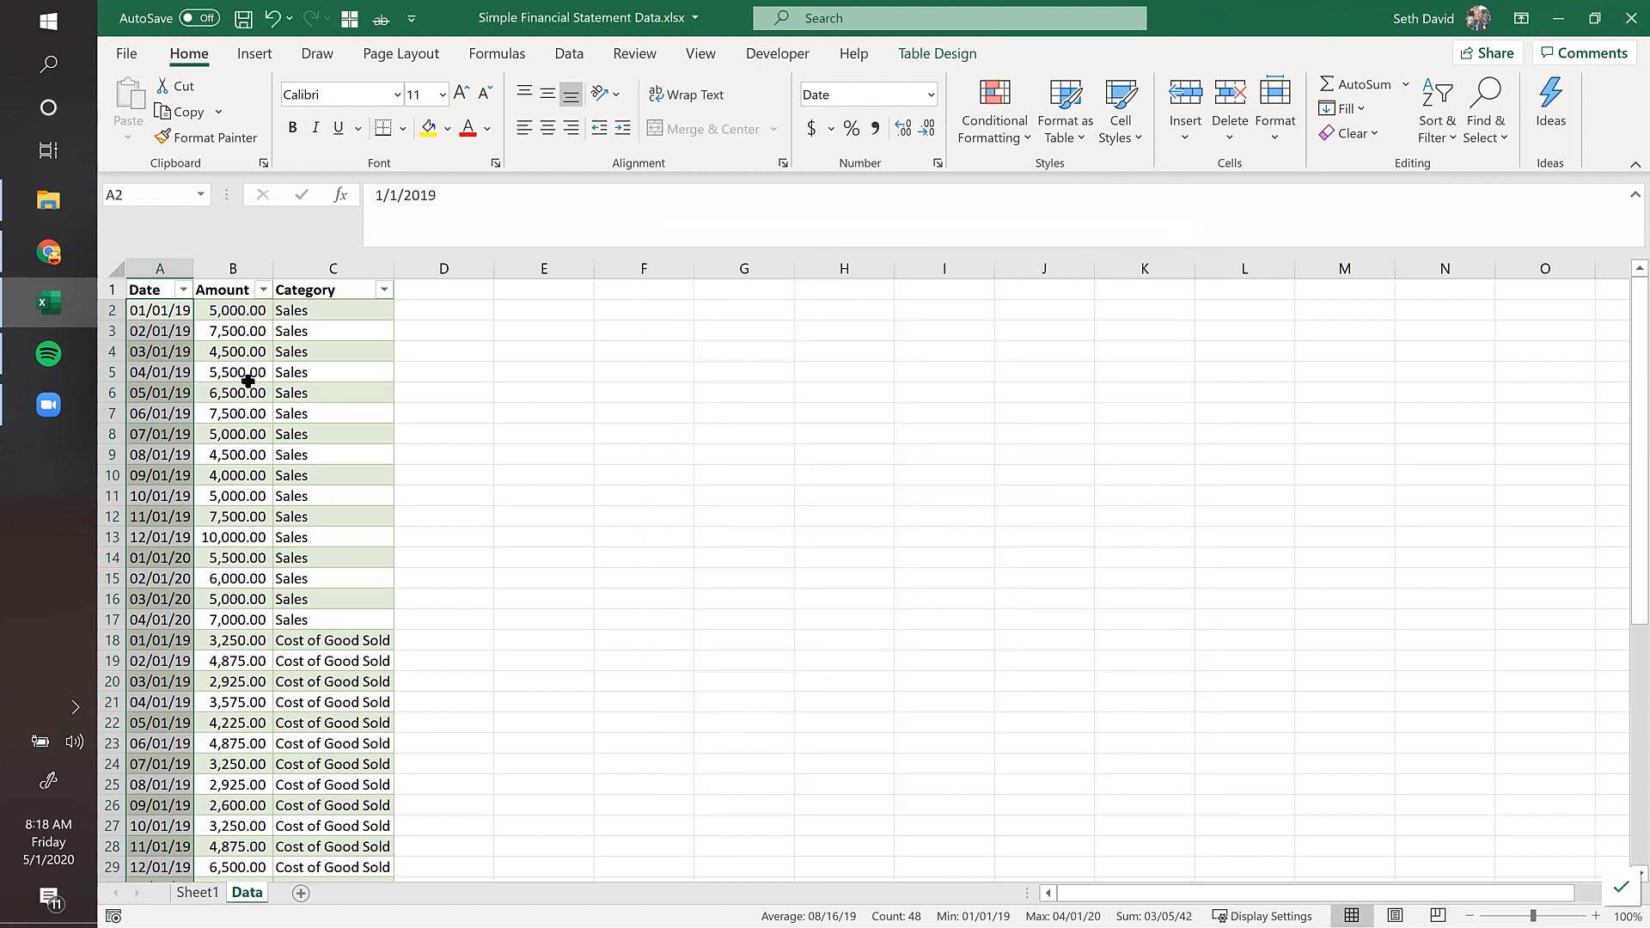
Step: Return to Sheet1 and add the Date field to the PivotChart's axis categories
click(149, 312)
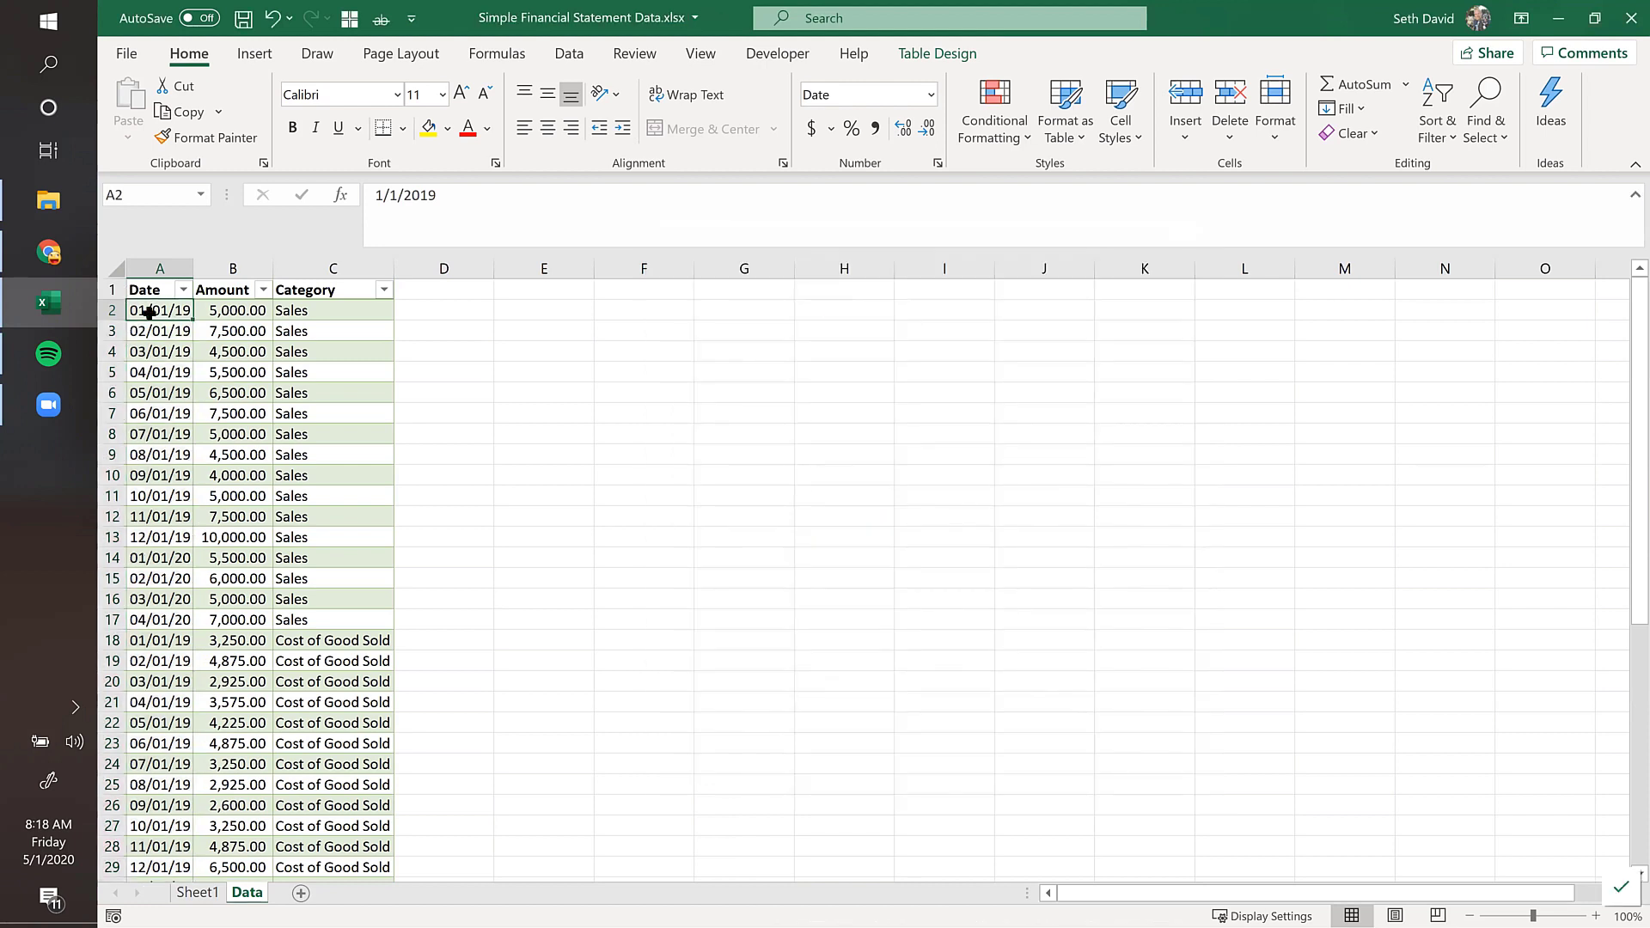
click(199, 893)
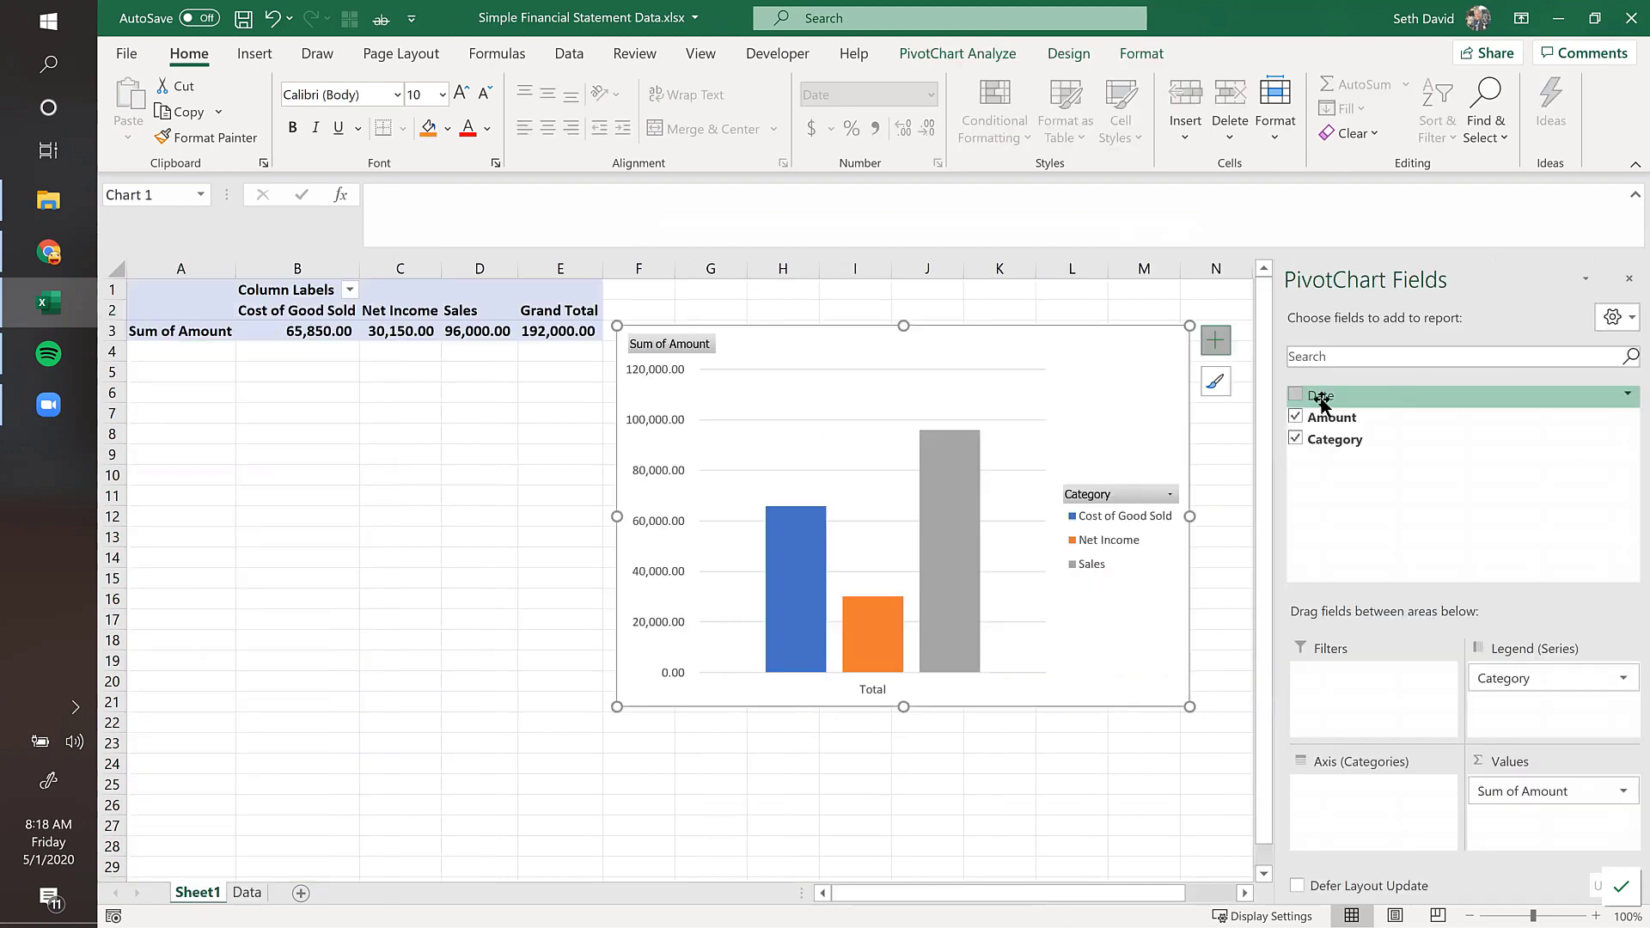
drag(1326, 398, 1345, 806)
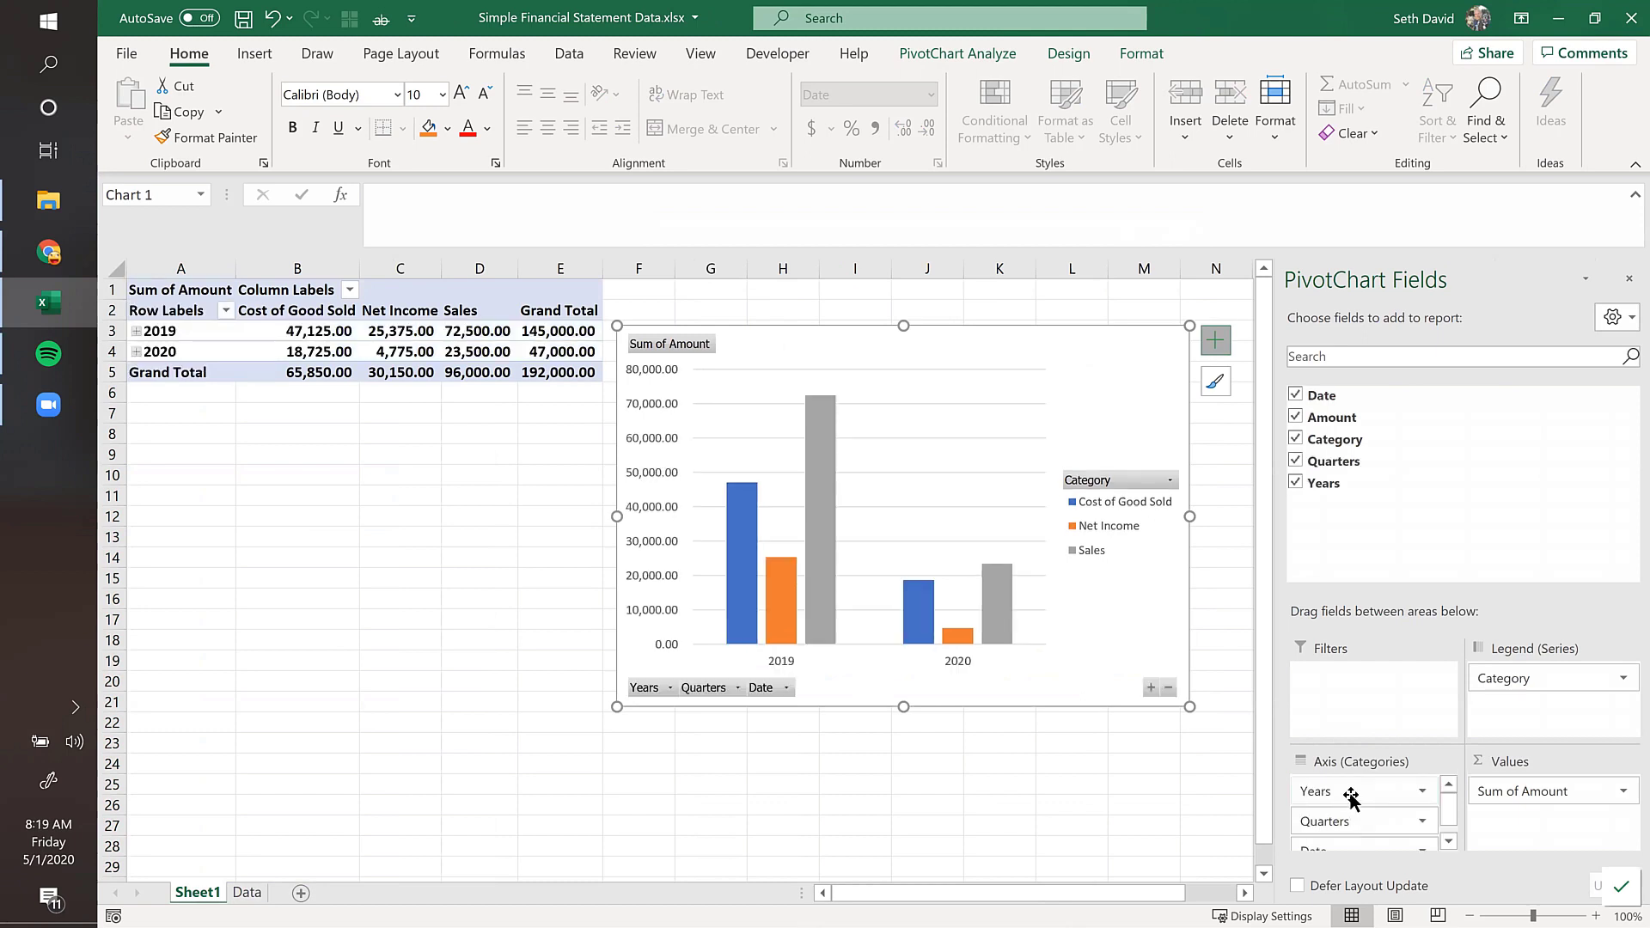
Step: Enlarge the PivotChart towards the PivotTable and inspect its Years filter choices without changing them
drag(1039, 349, 1059, 344)
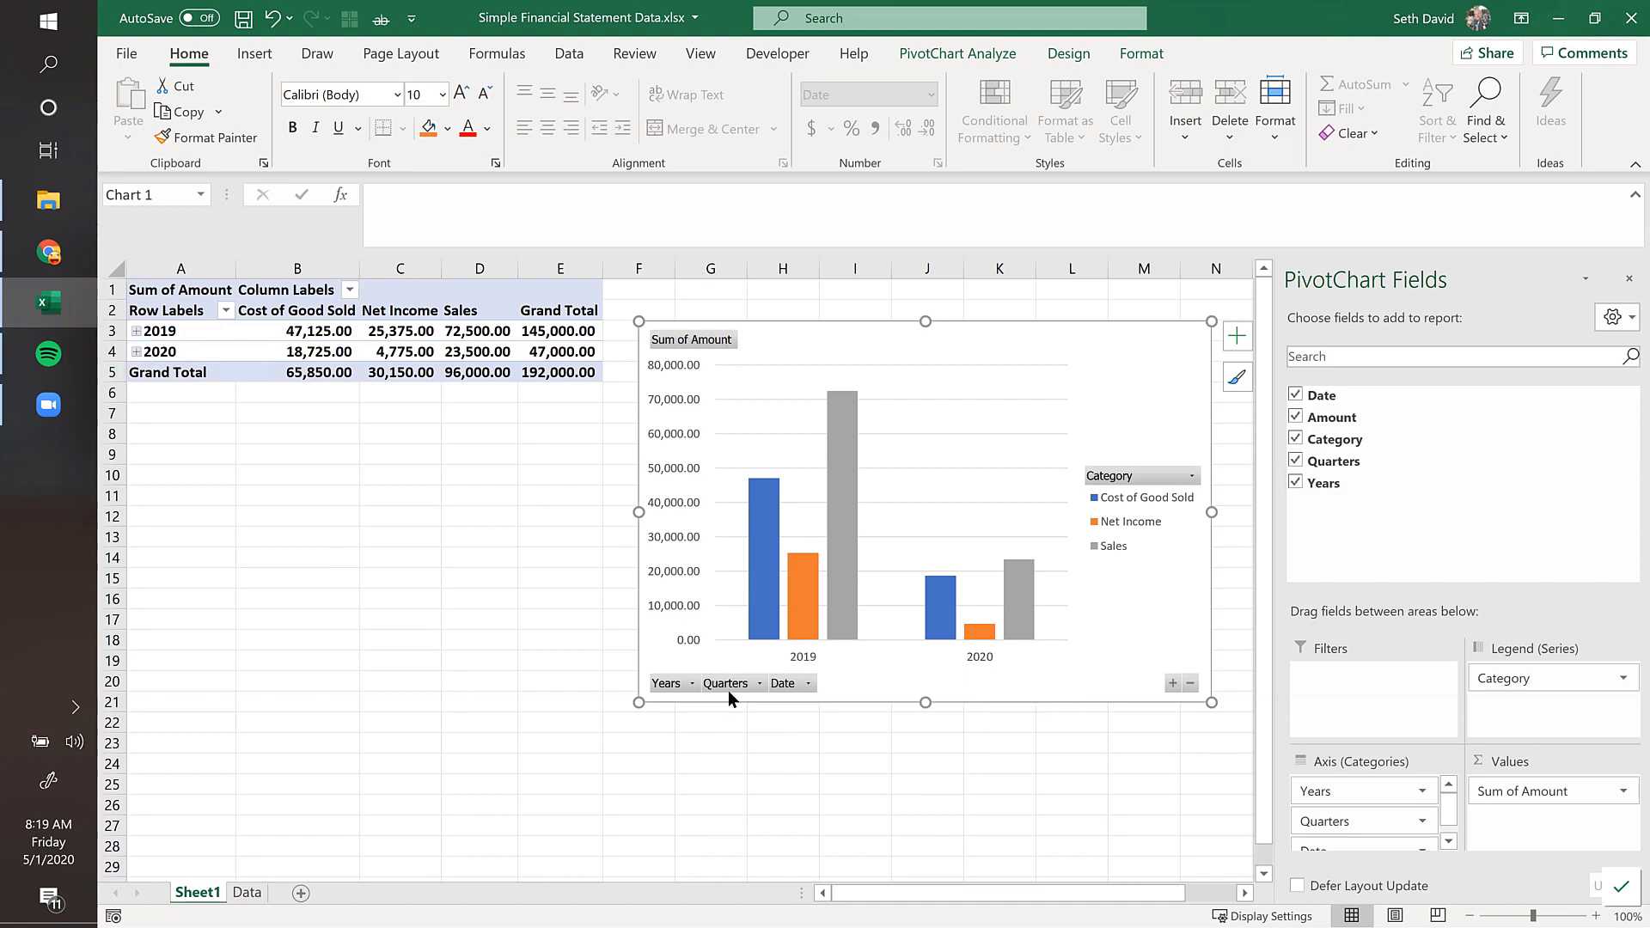
drag(638, 702, 443, 788)
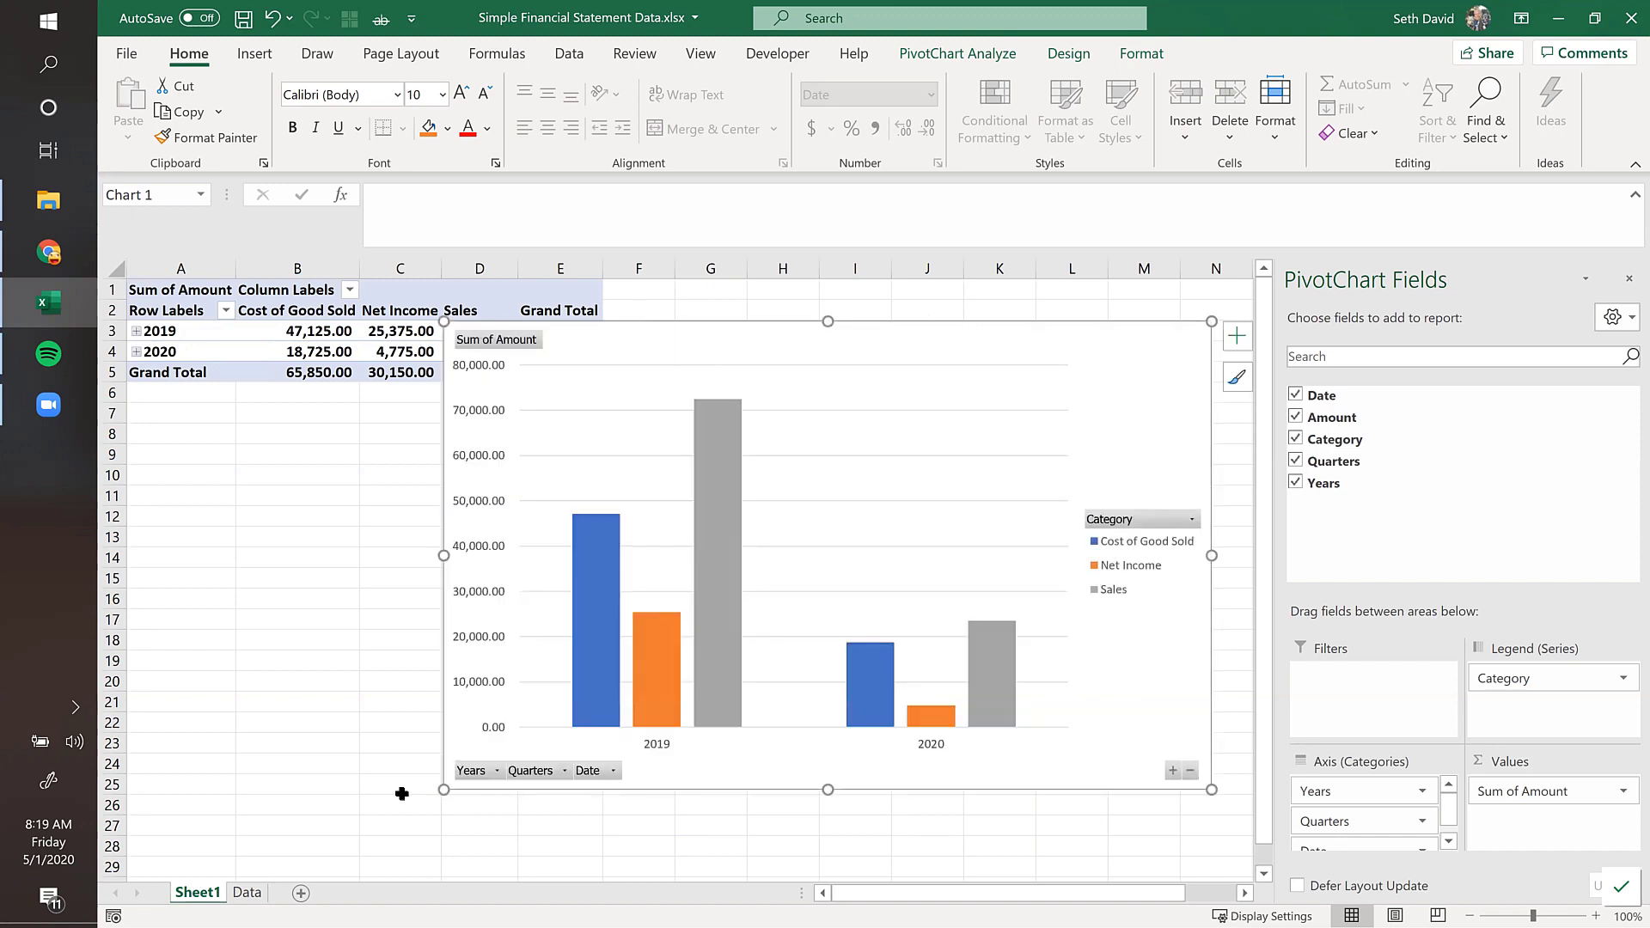
click(487, 770)
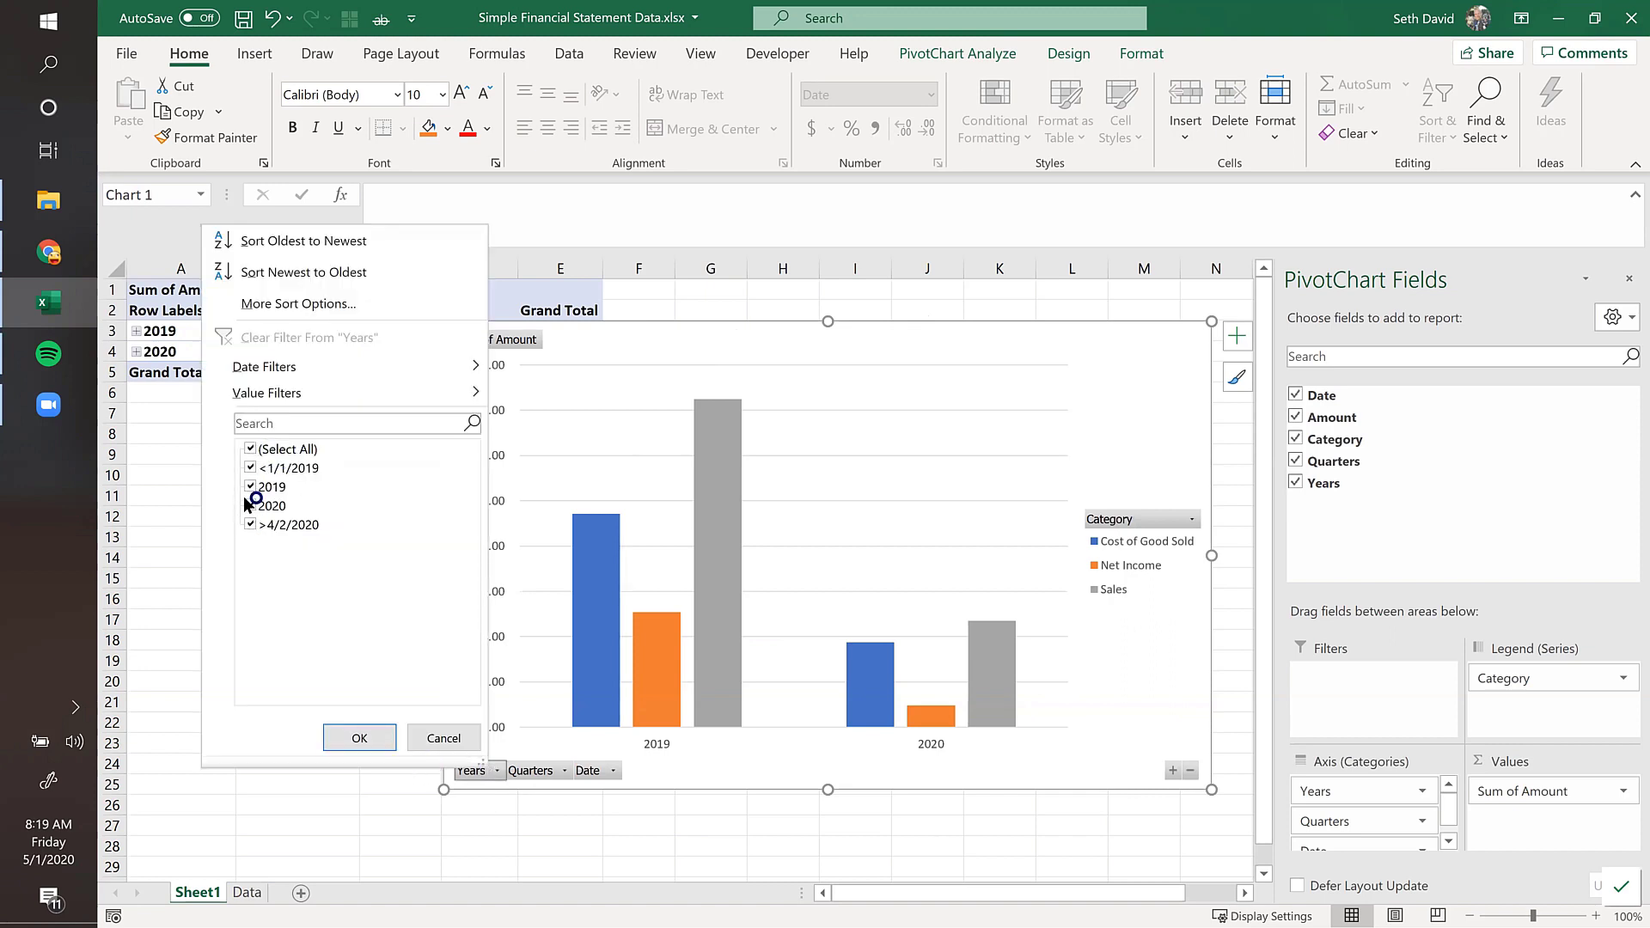
click(416, 735)
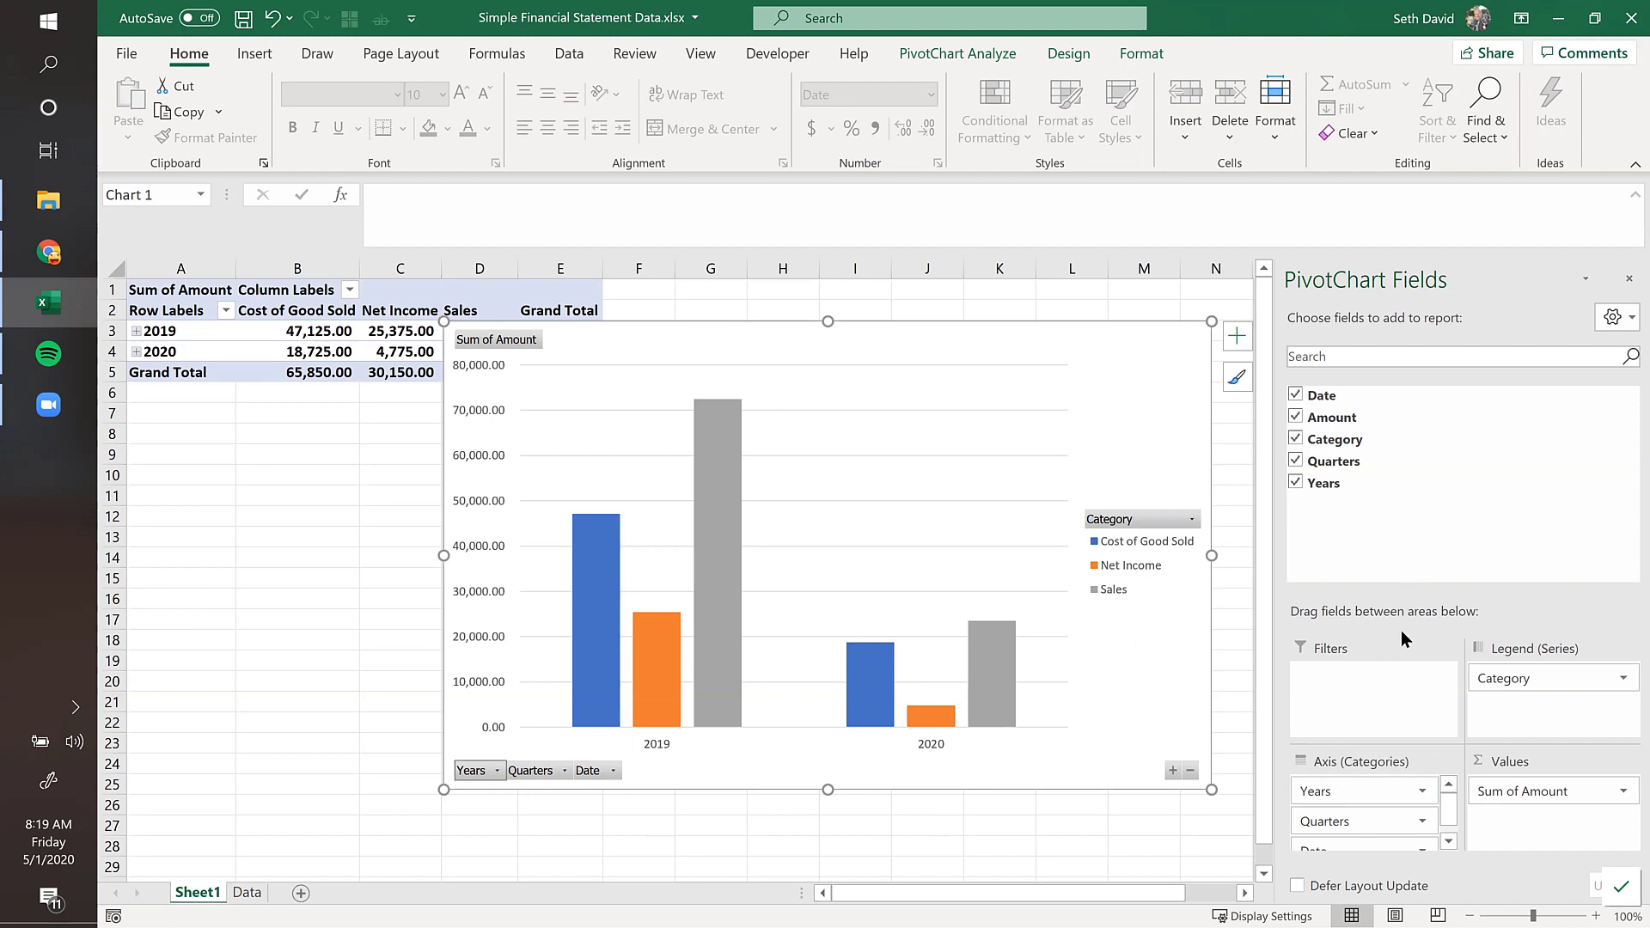
Step: Remove the Quarters field from the PivotChart and enlarge the chart down to about row 27
click(1296, 462)
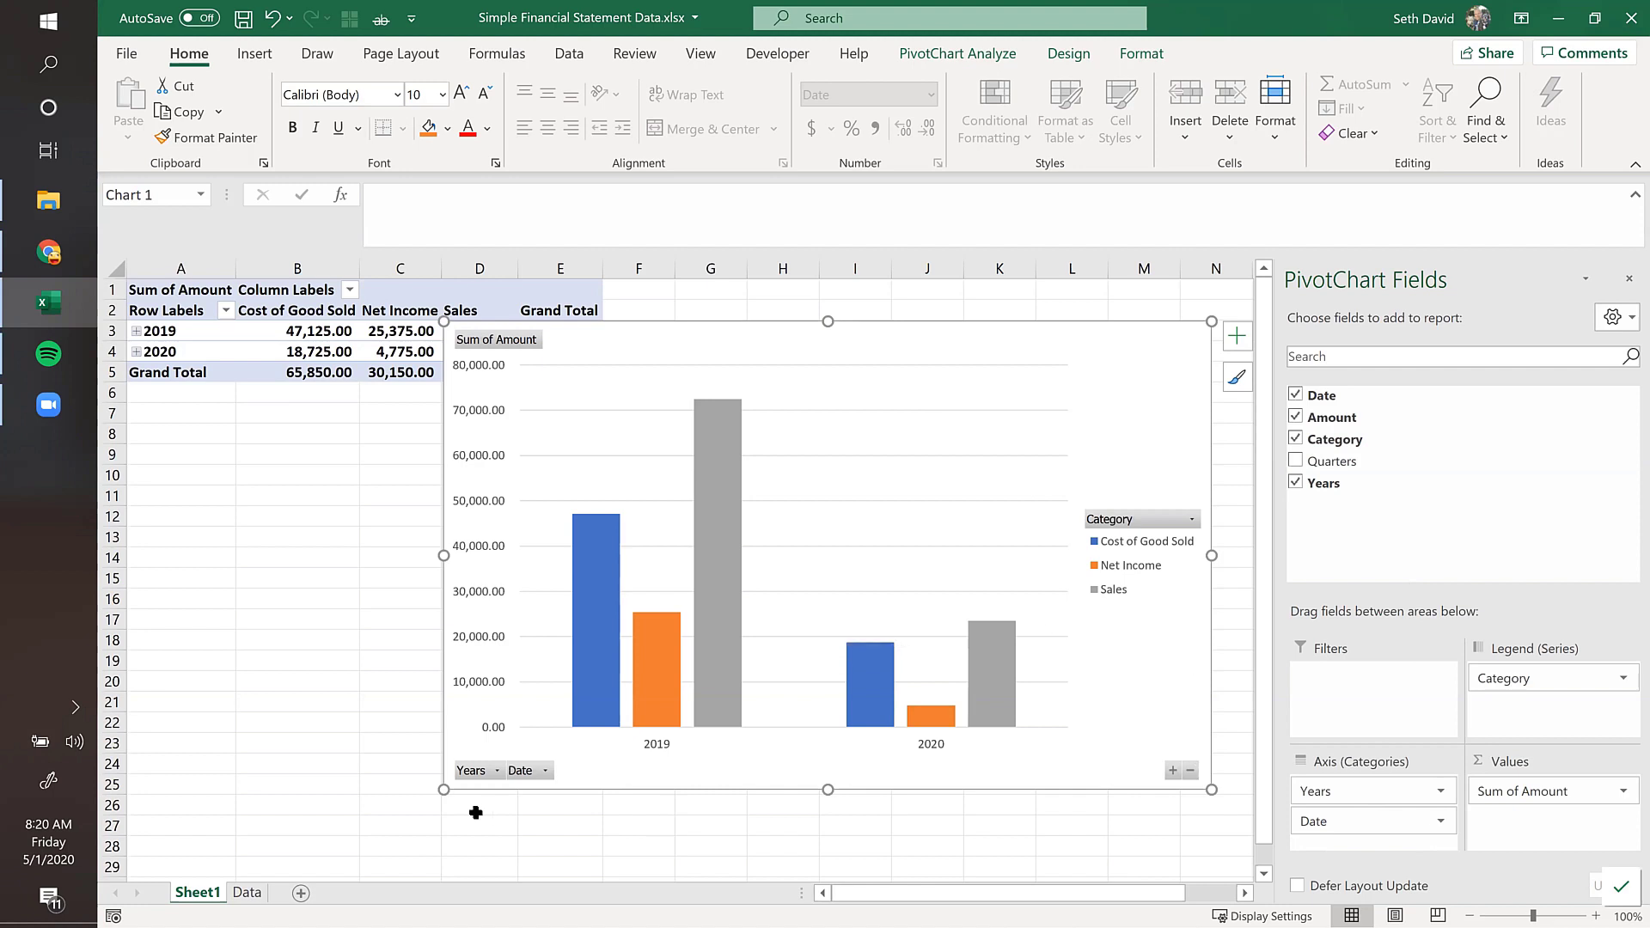
drag(442, 791, 376, 832)
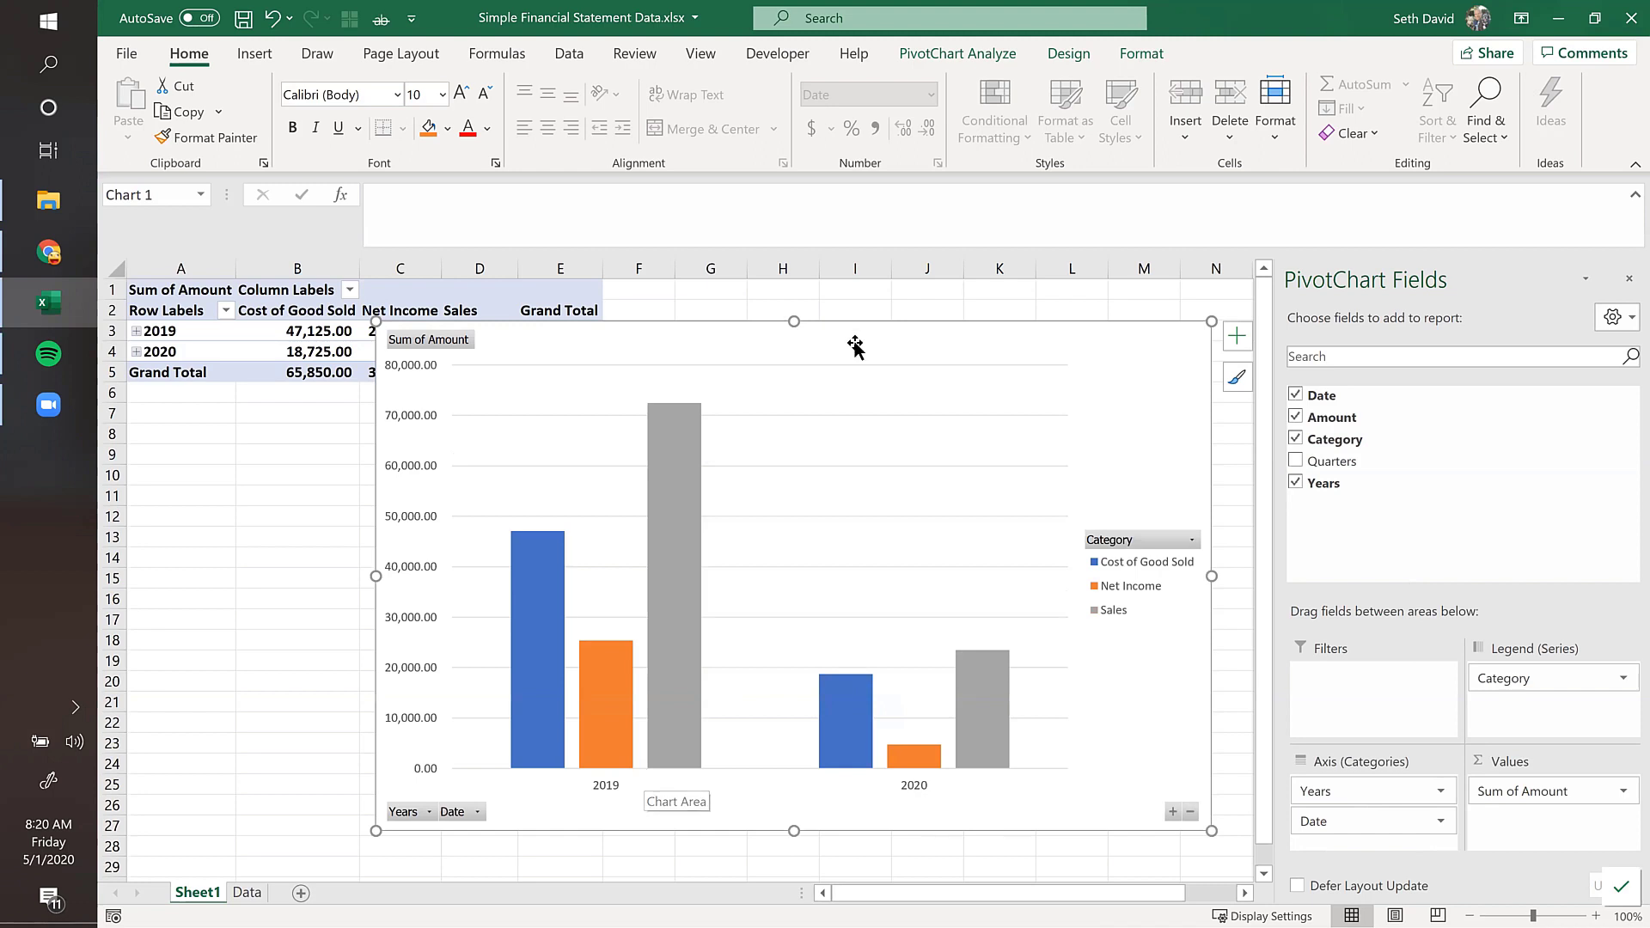
Step: Move the PivotChart clear of the PivotTable so it starts around column G, and hide the PivotChart field list
drag(641, 350, 917, 364)
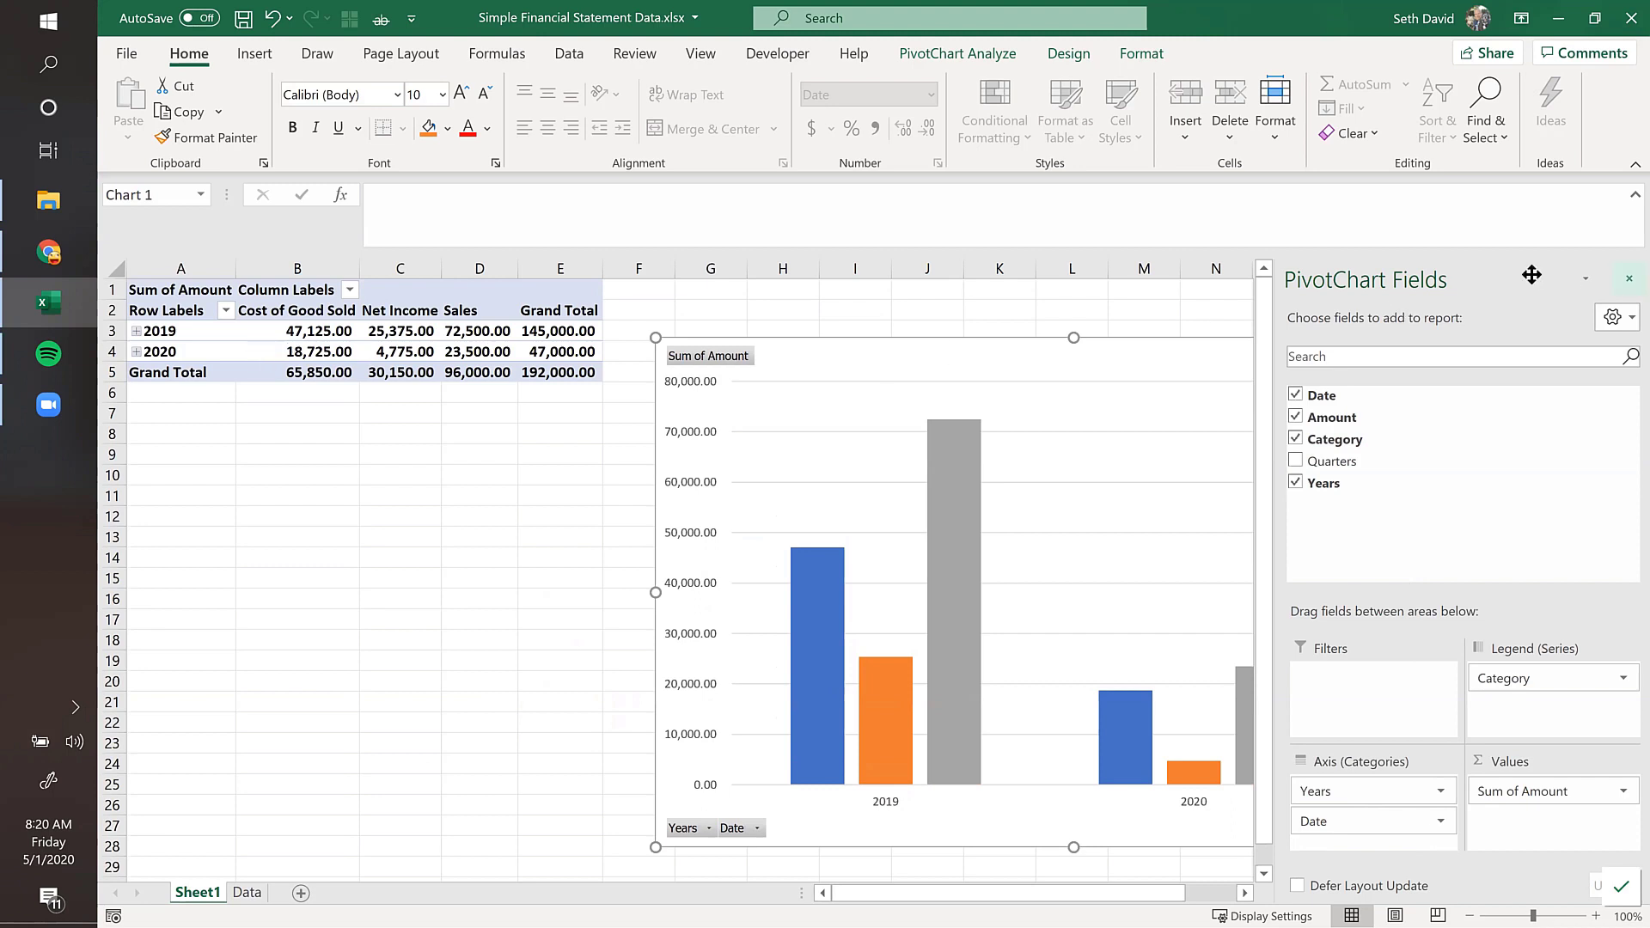
click(1627, 281)
drag(1194, 350, 1218, 353)
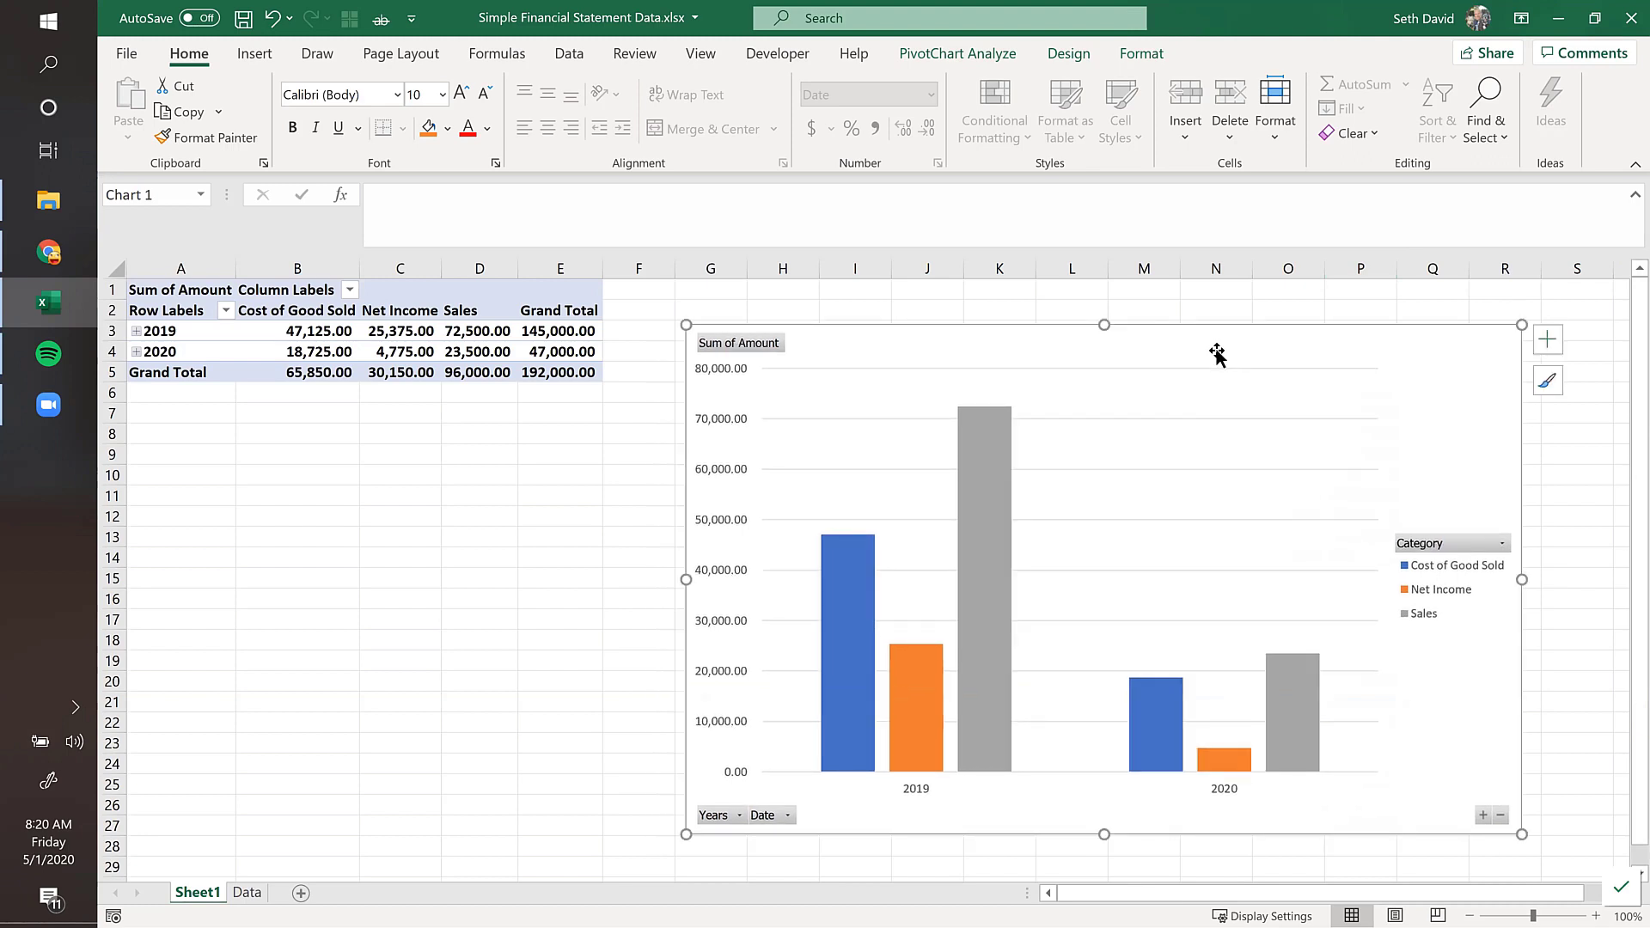
Step: Expand the entire Years field in the PivotTable to break each year down by month
right_click(155, 331)
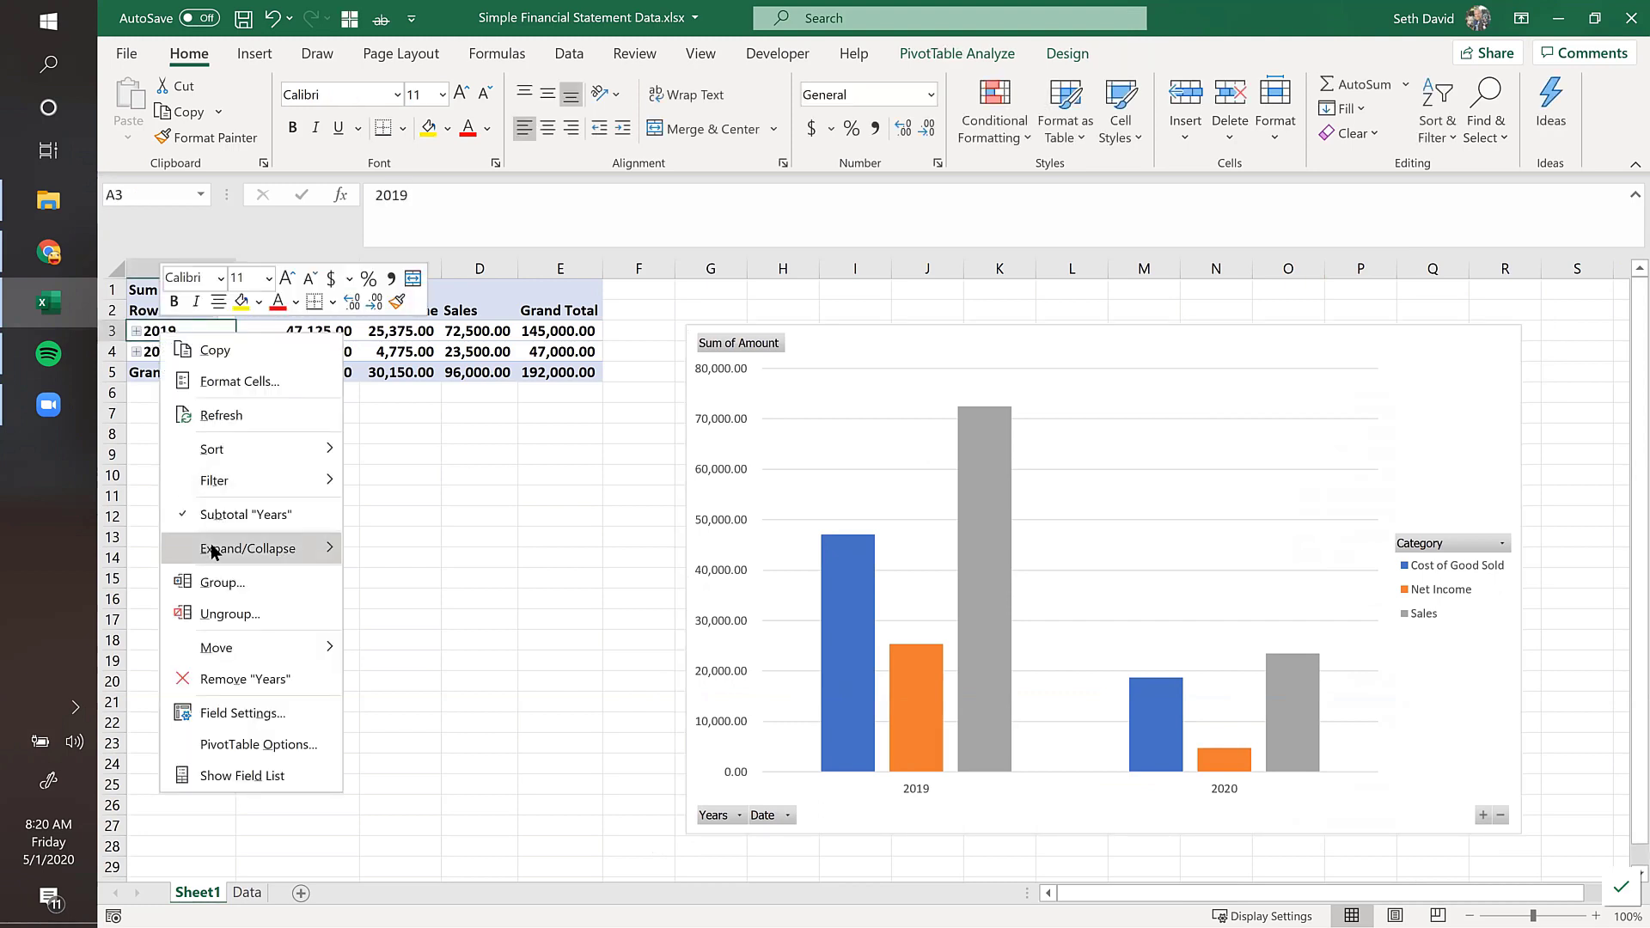
mouse_move(214, 552)
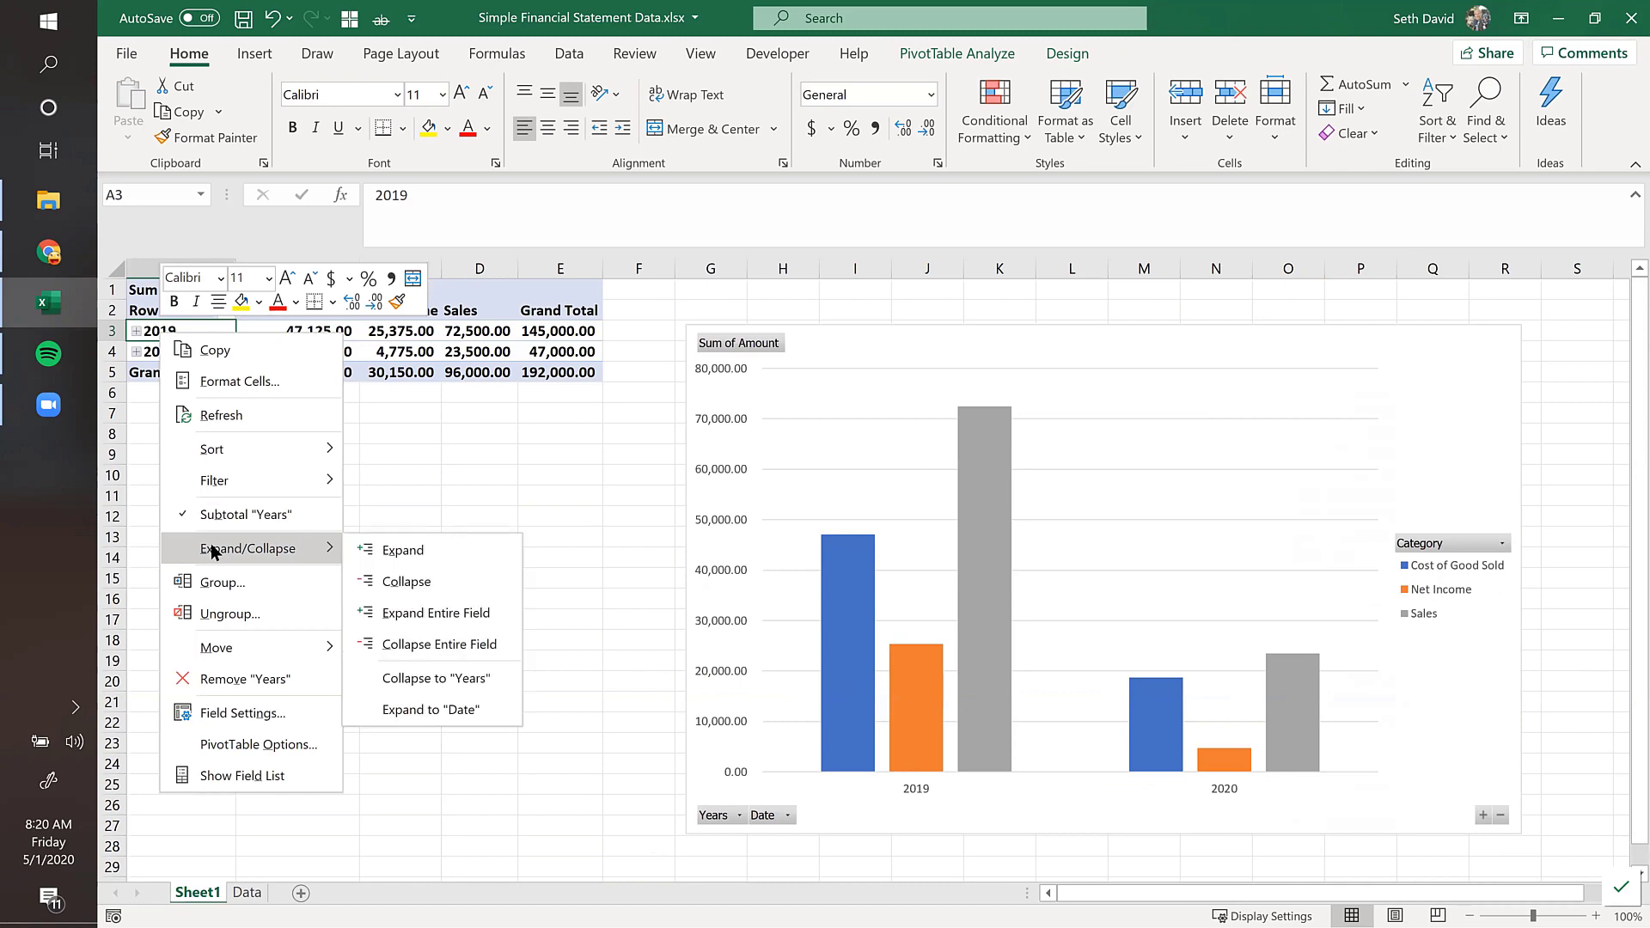
click(420, 615)
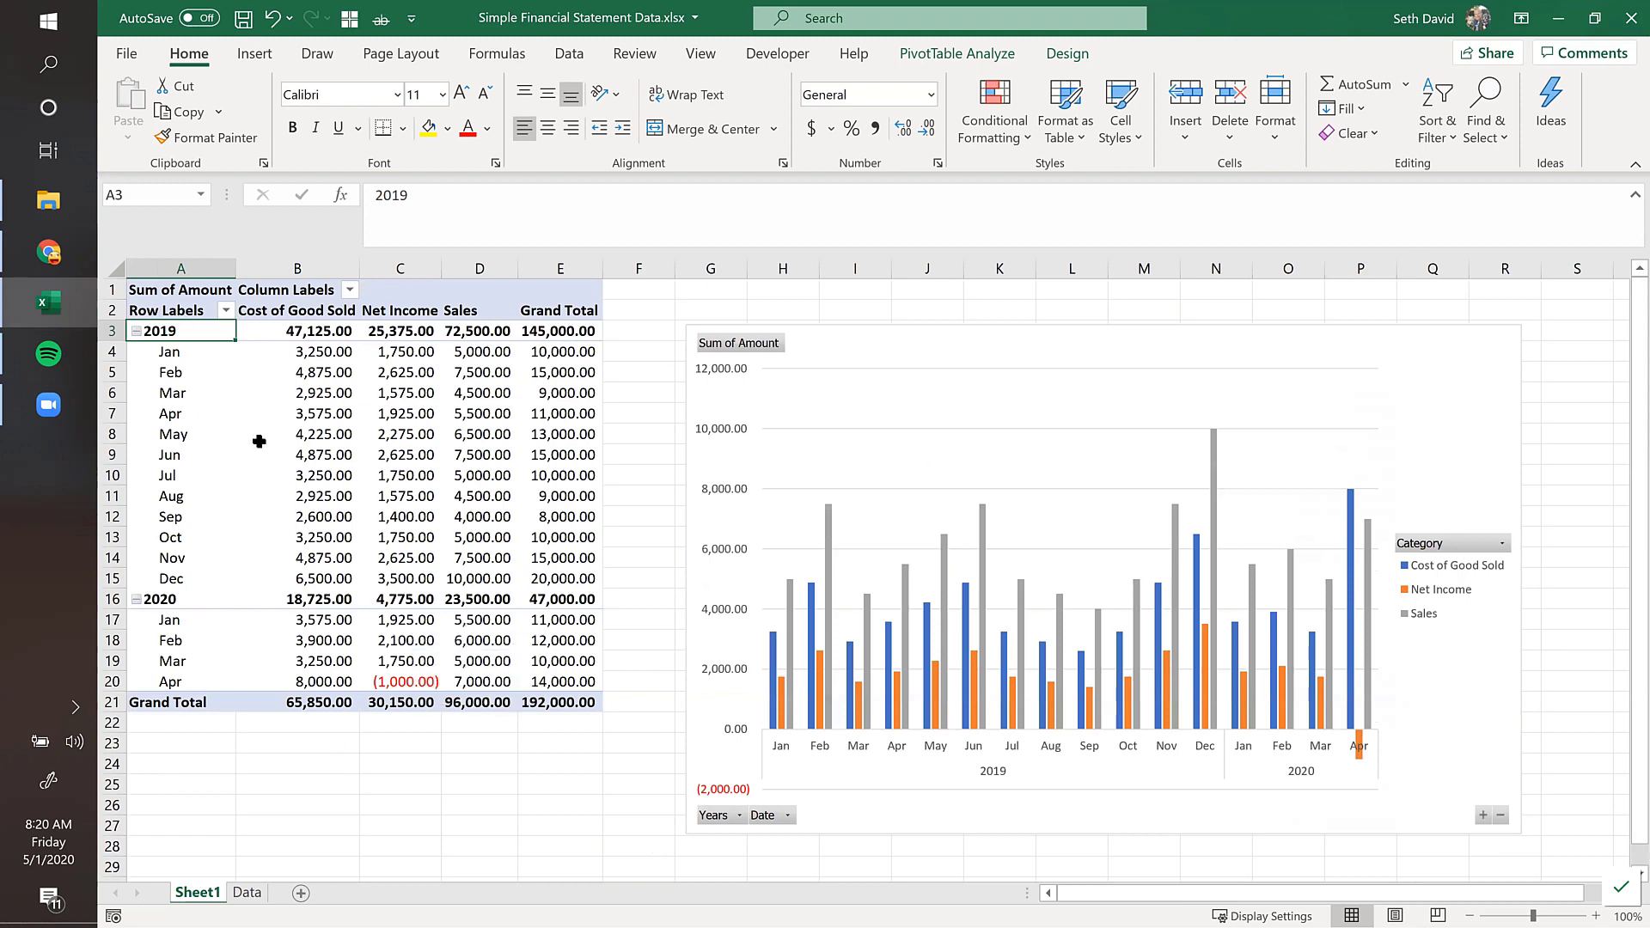
Step: Move the PivotChart back to the edge of the PivotTable's Sales column and widen it into column Q
drag(1276, 348, 1088, 317)
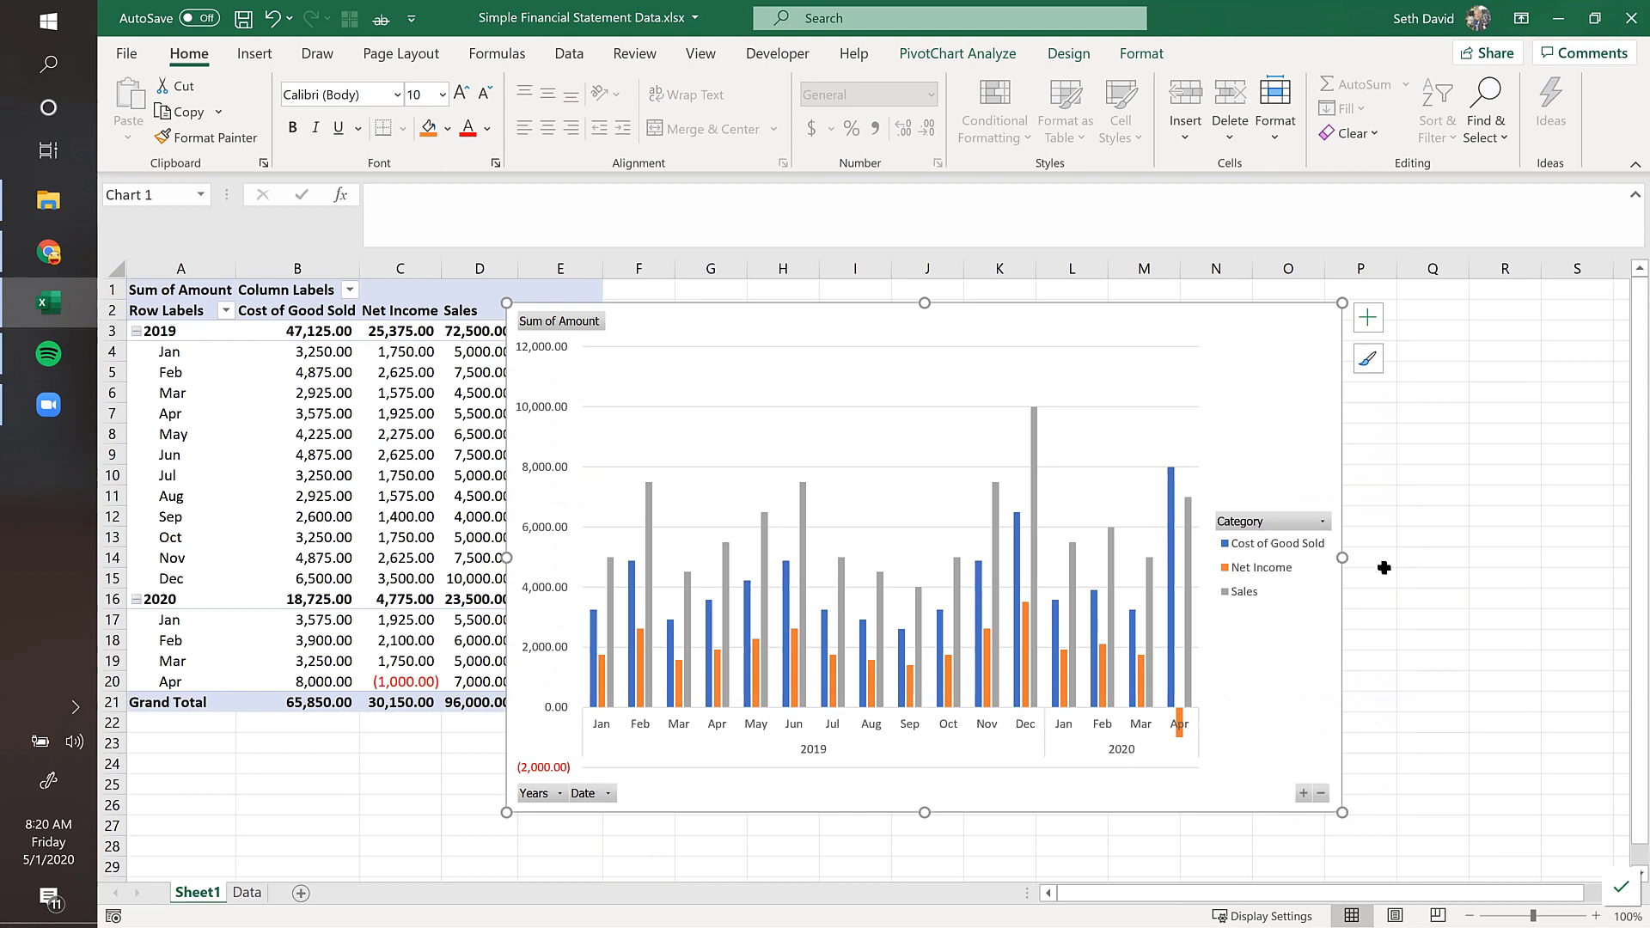
drag(1341, 558, 1420, 560)
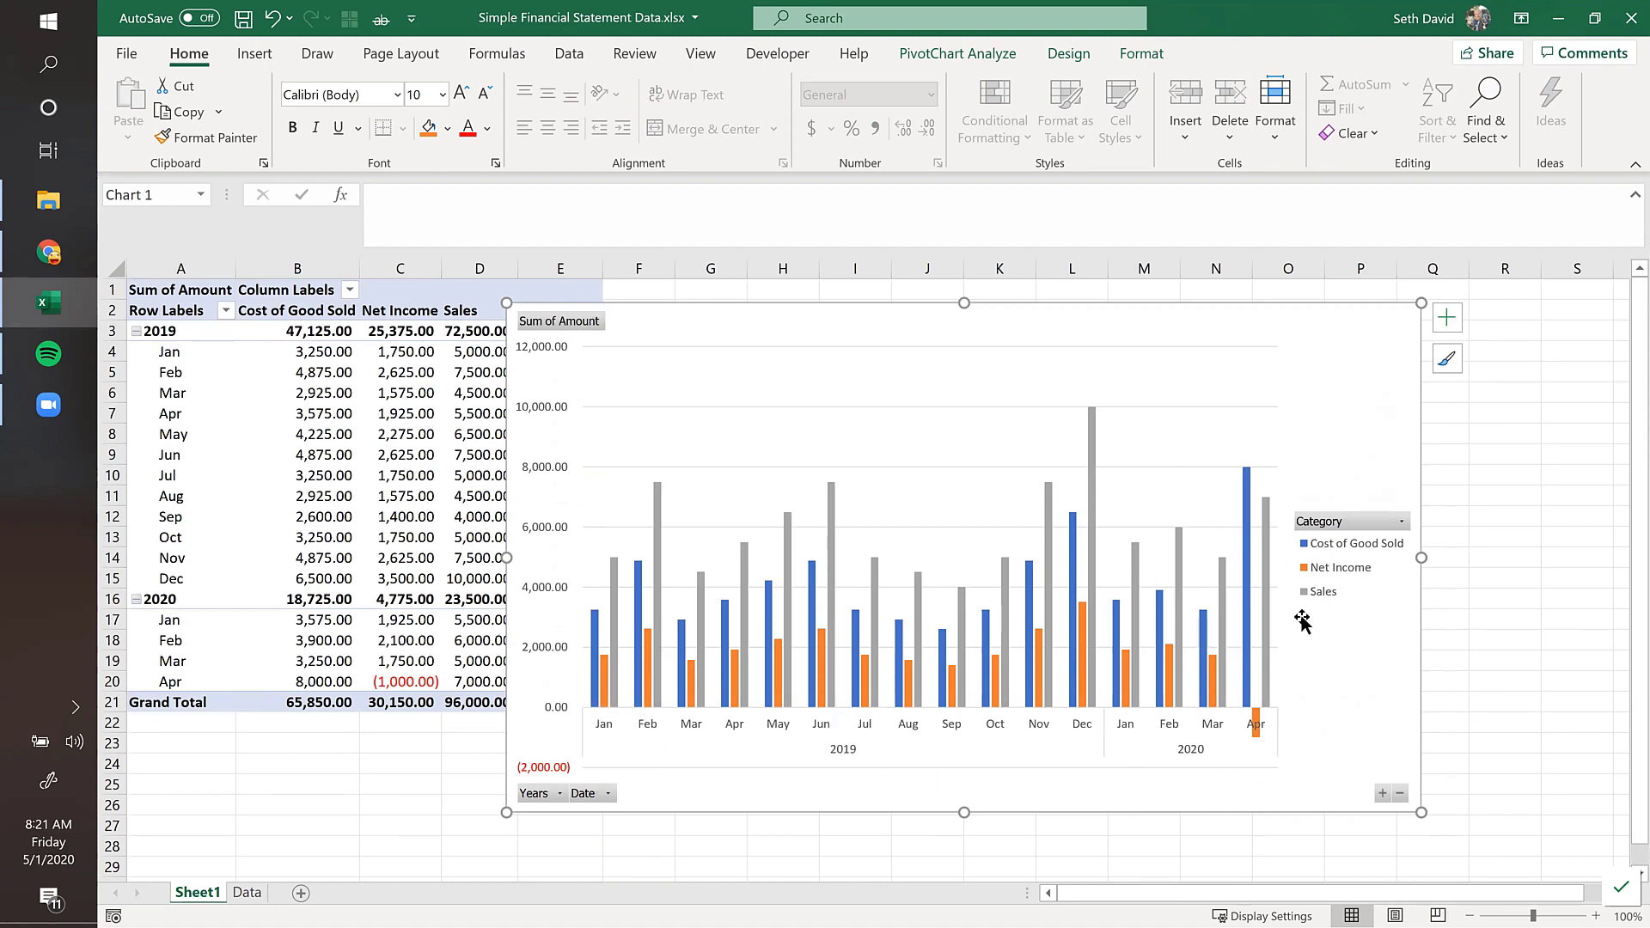
mouse_move(1089, 429)
mouse_move(1255, 735)
Step: Rename Sheet1 as Pivot Data
double_click(205, 892)
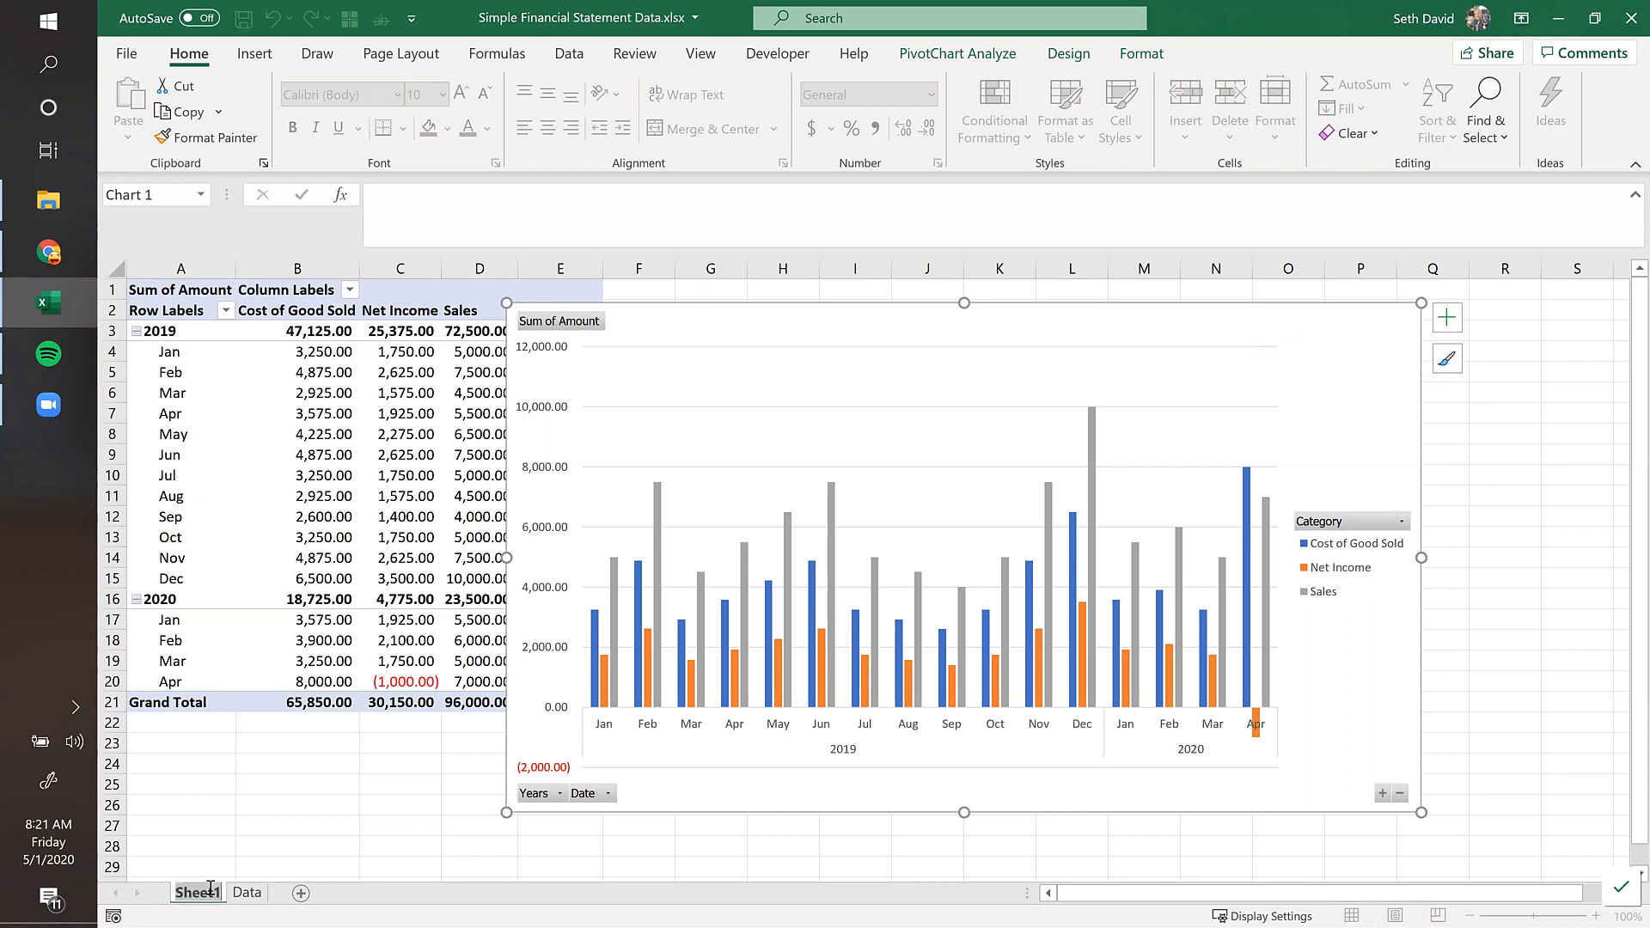
text(Pivot Data)
key(Return)
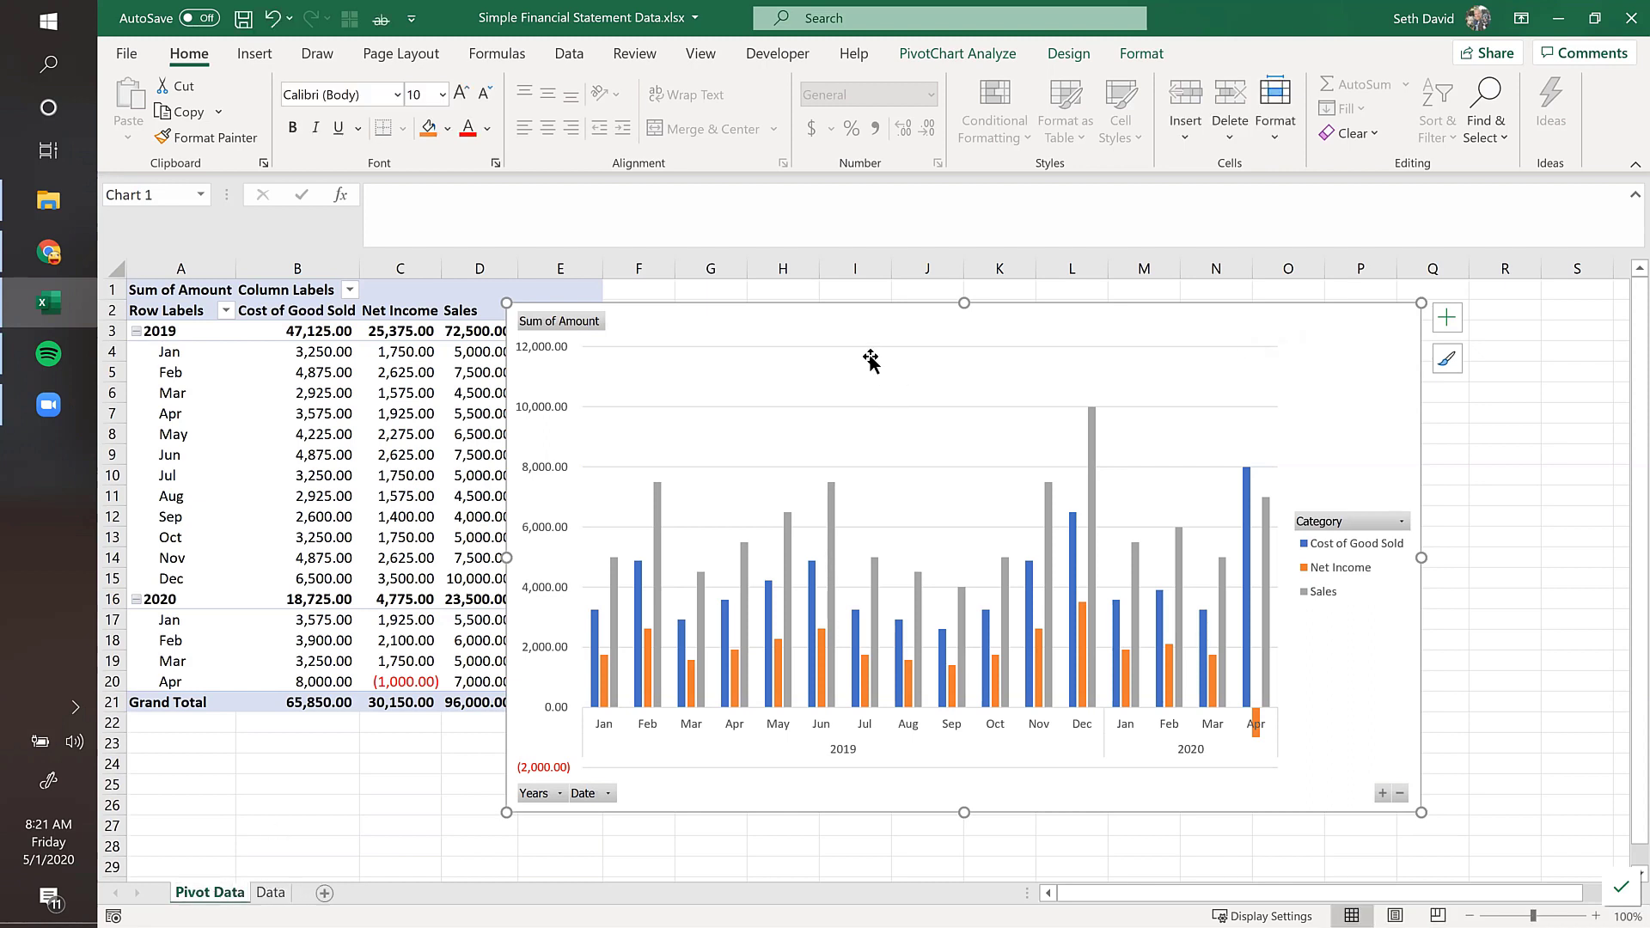
Step: Shift the PivotChart away from the PivotTable's Sales column and copy the chart
drag(869, 332, 925, 335)
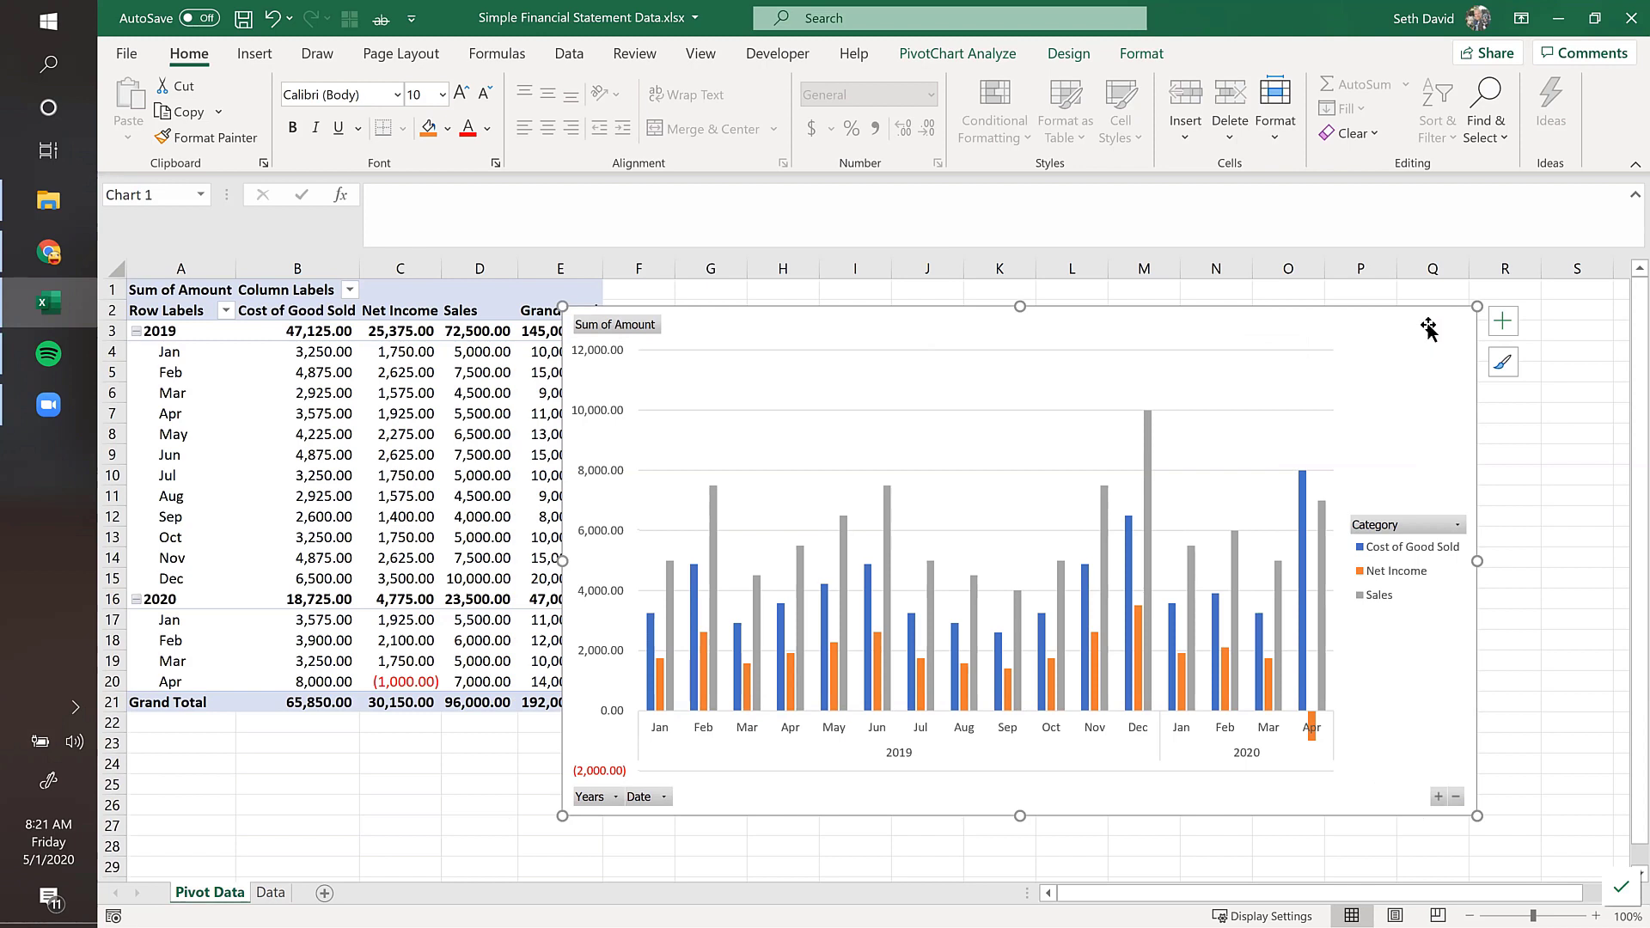
key(ctrl+c)
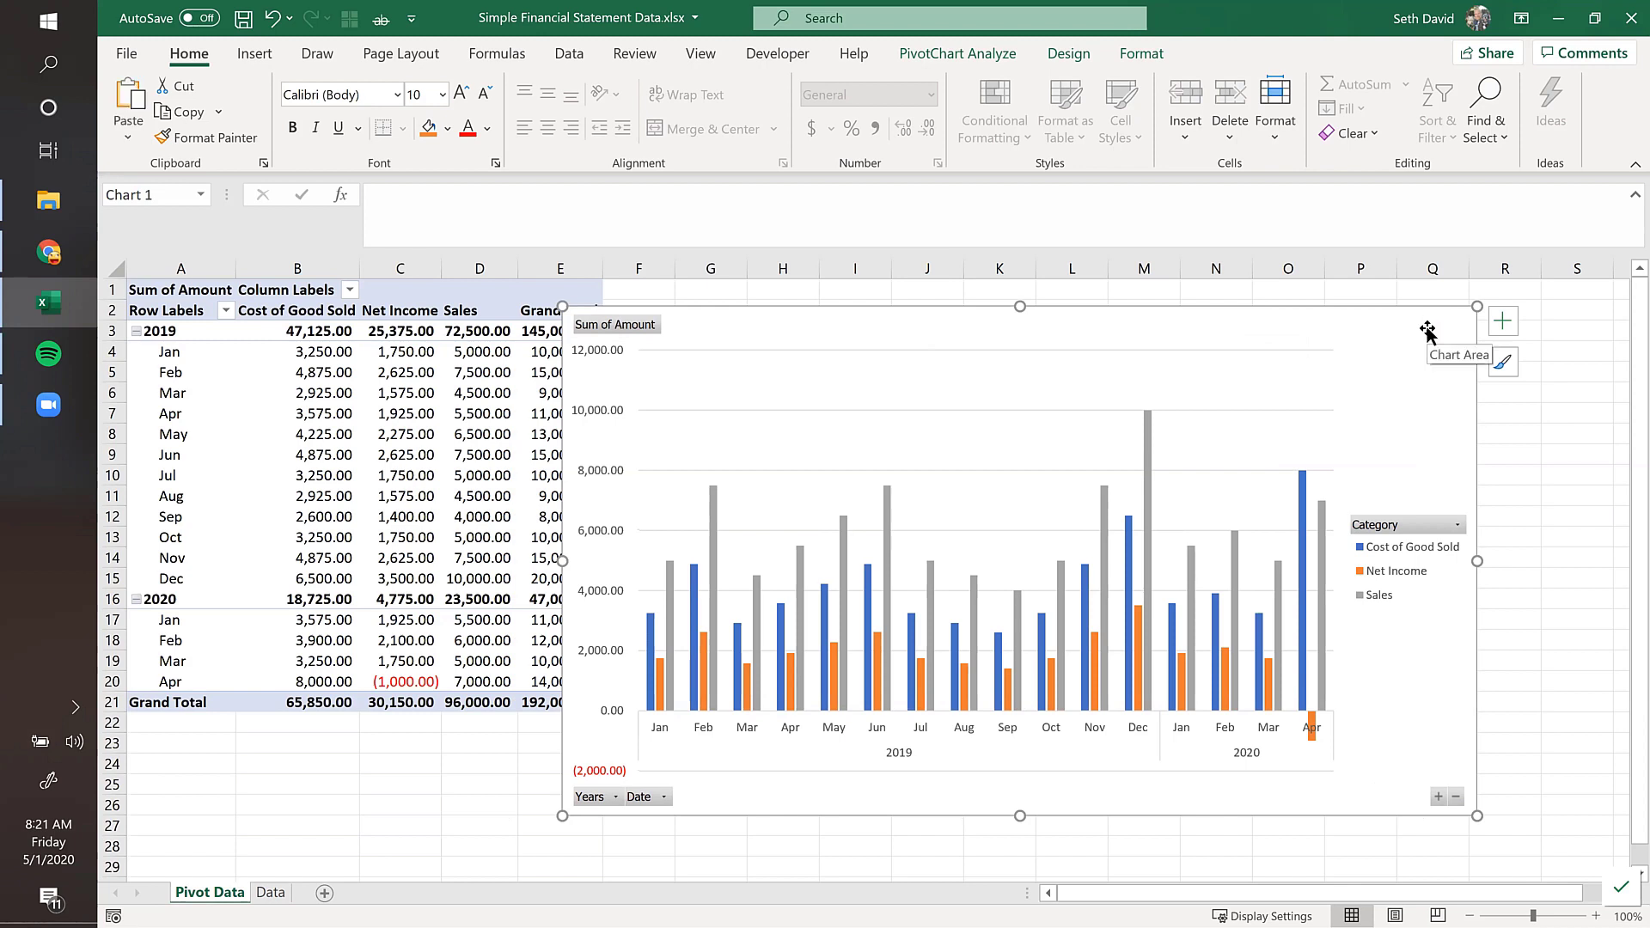
click(1502, 321)
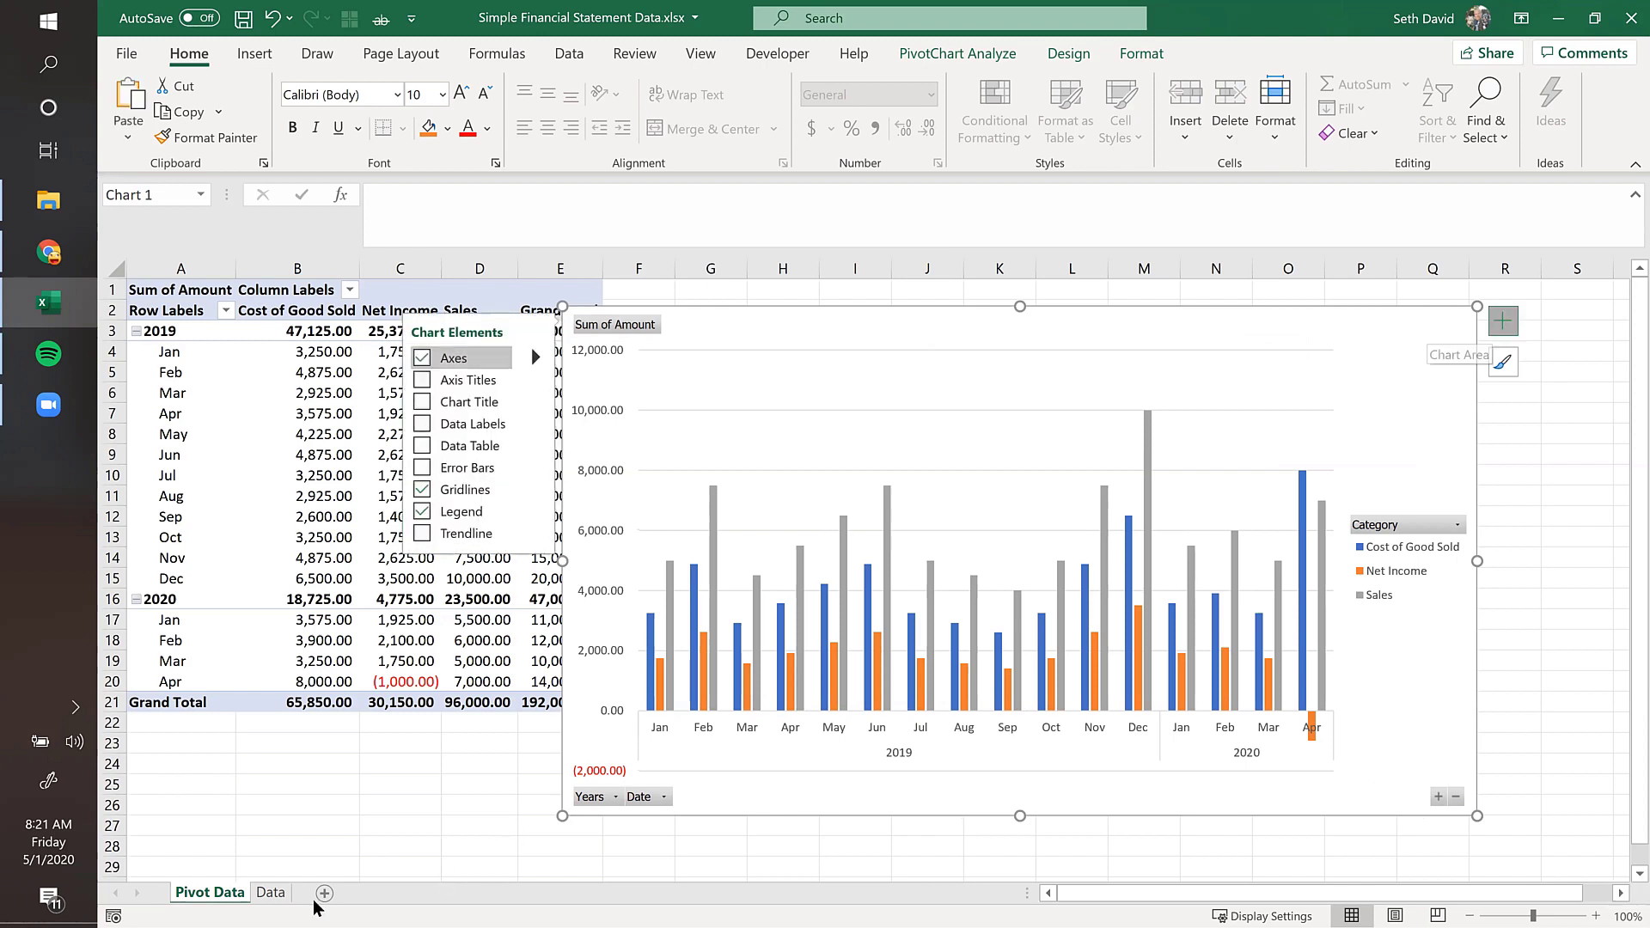
Step: Add a new worksheet between Pivot Data and Data and name it Pivot Chart
click(324, 891)
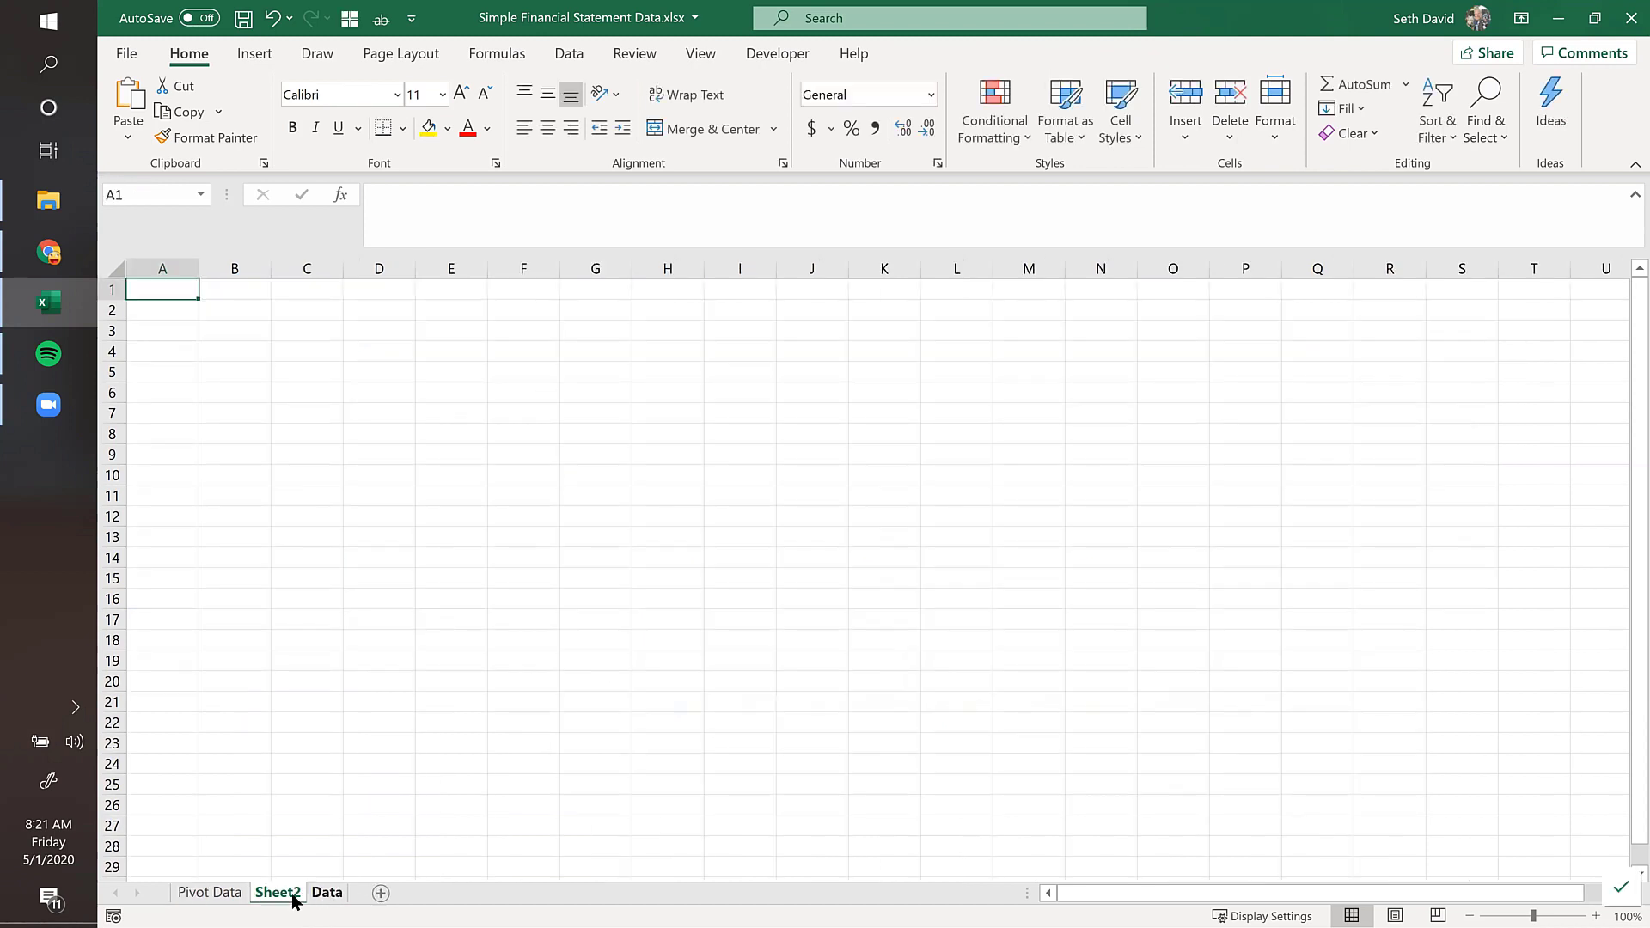
double_click(279, 892)
text(Pivot Chart)
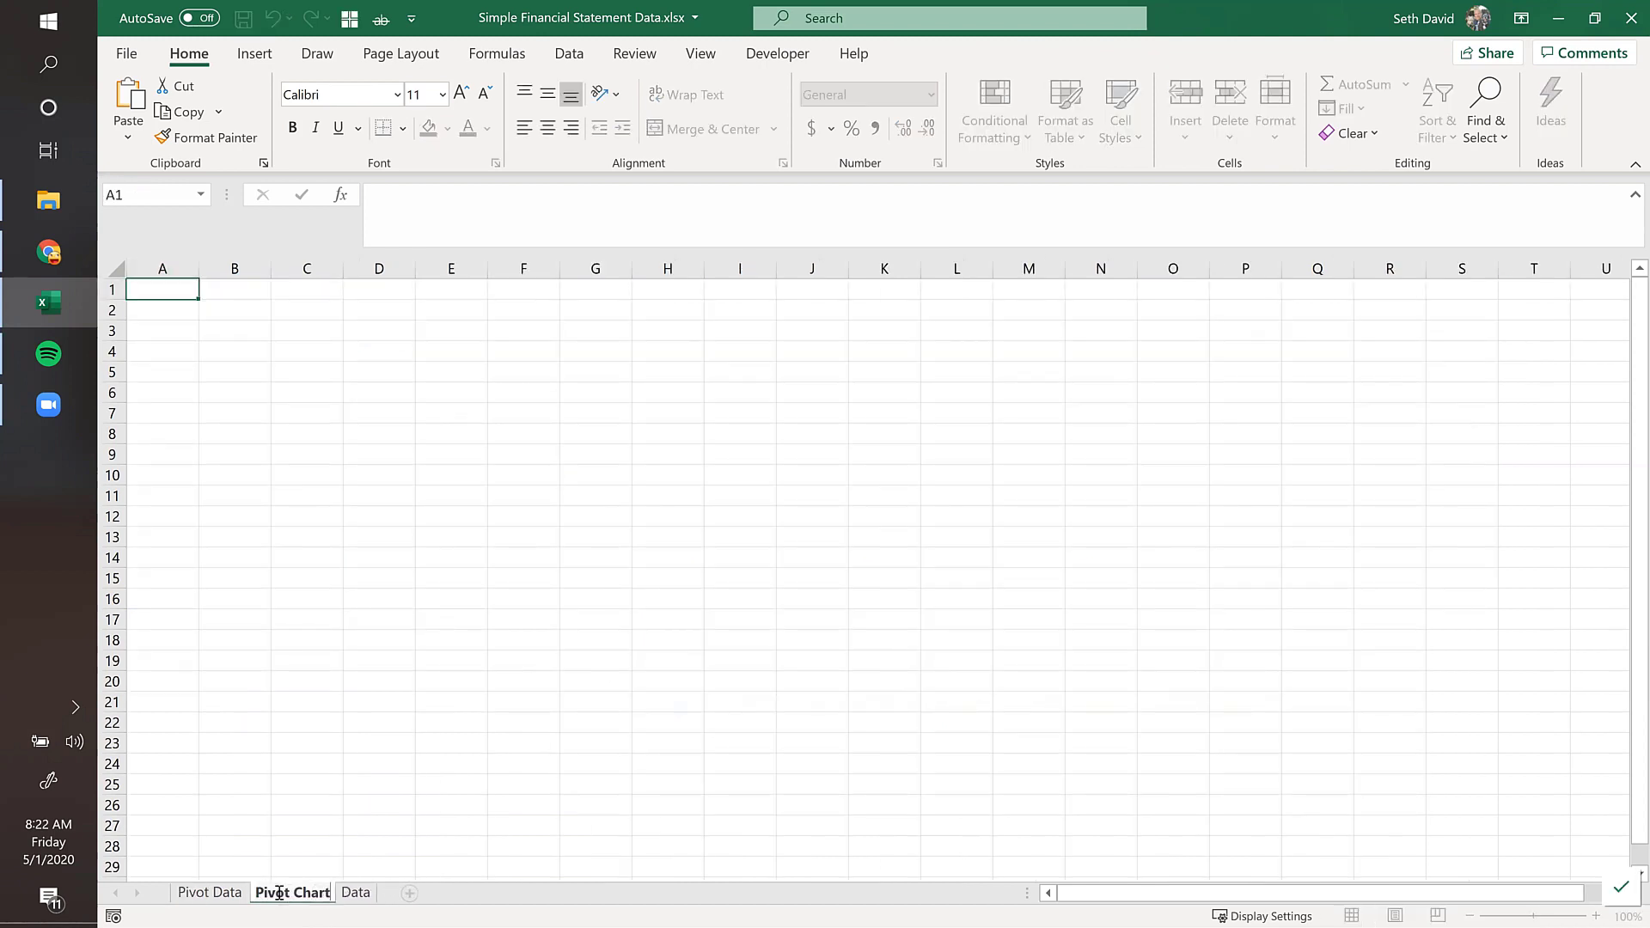
key(Return)
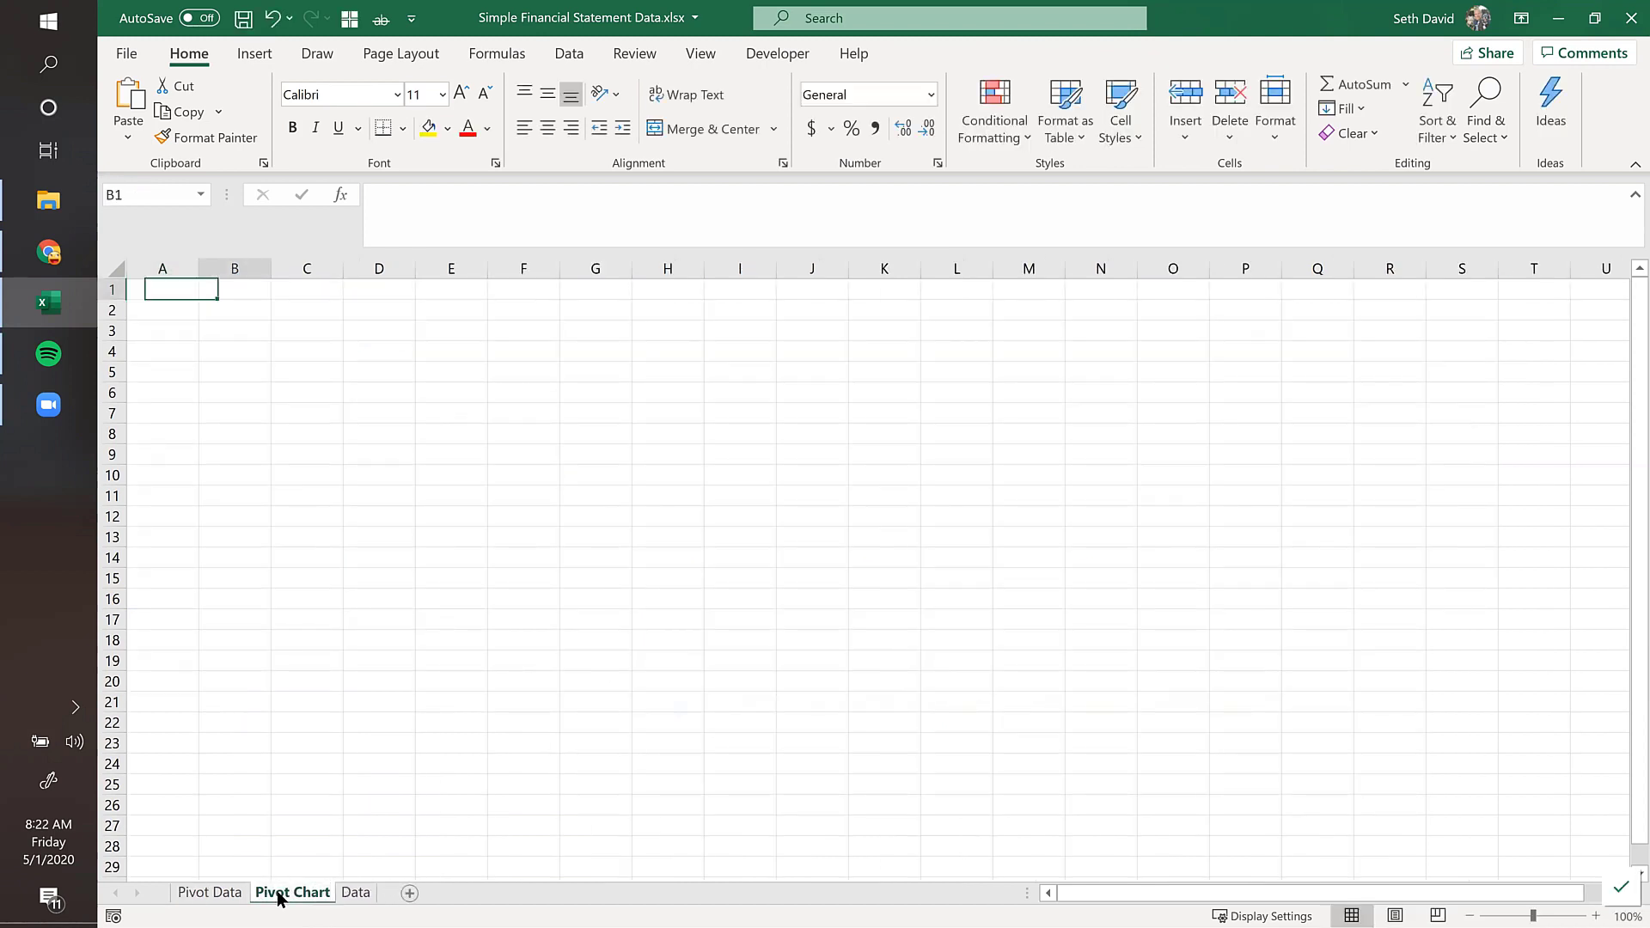
Step: Paste the copied PivotChart into the Pivot Chart sheet and delete the original chart from the Pivot Data sheet
key(ctrl+v)
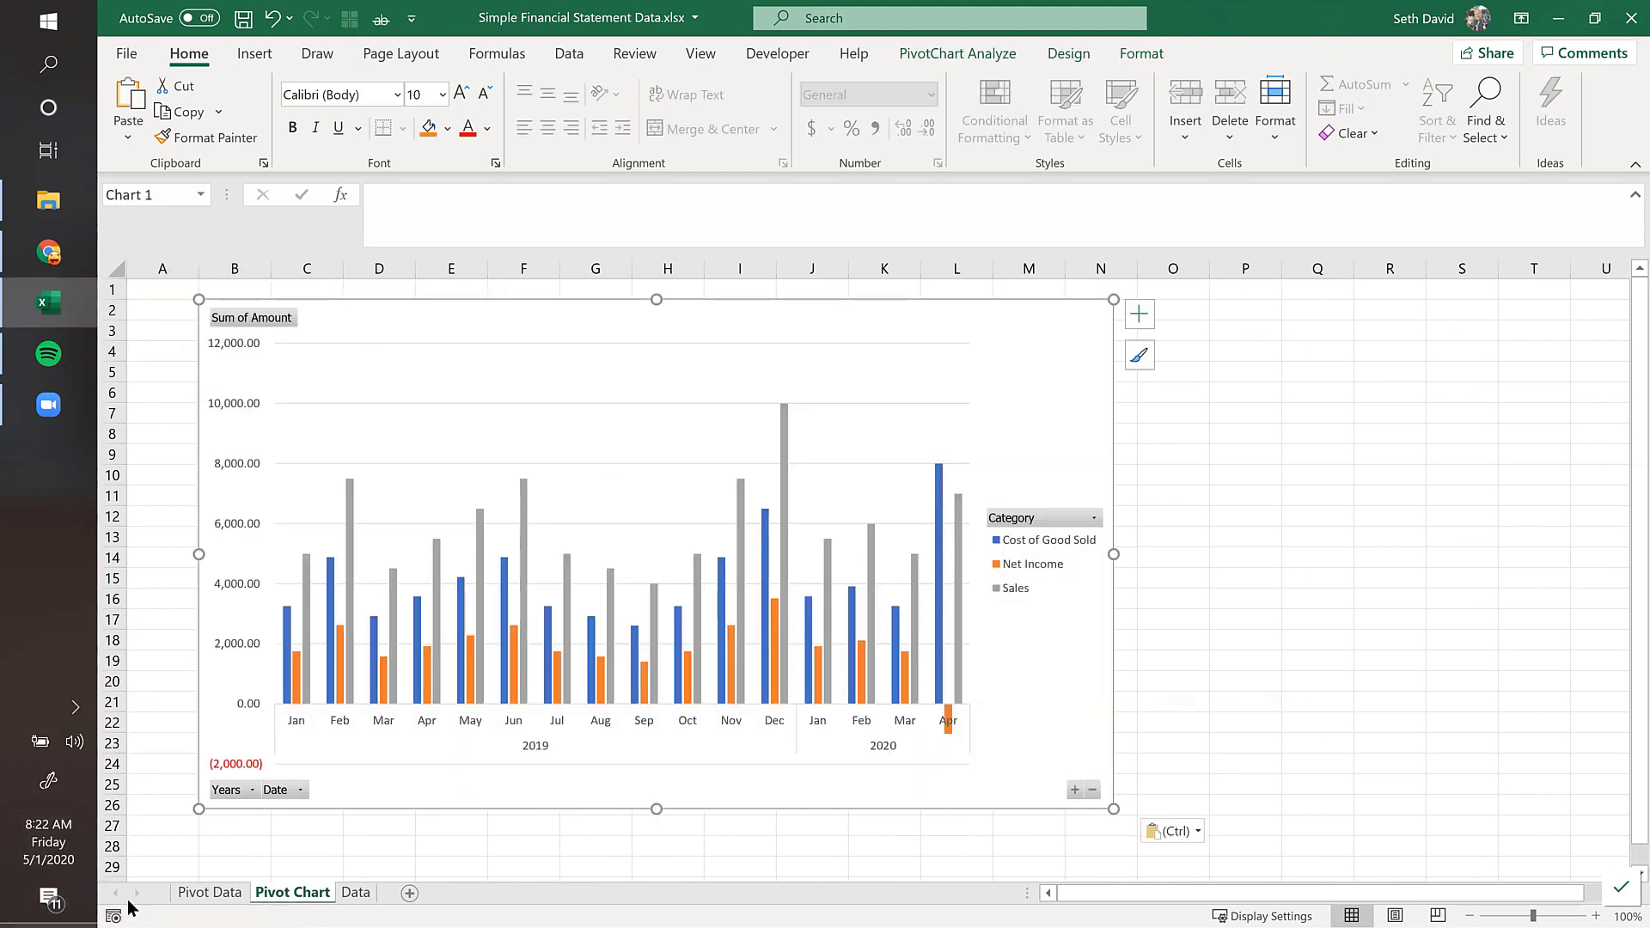
click(204, 898)
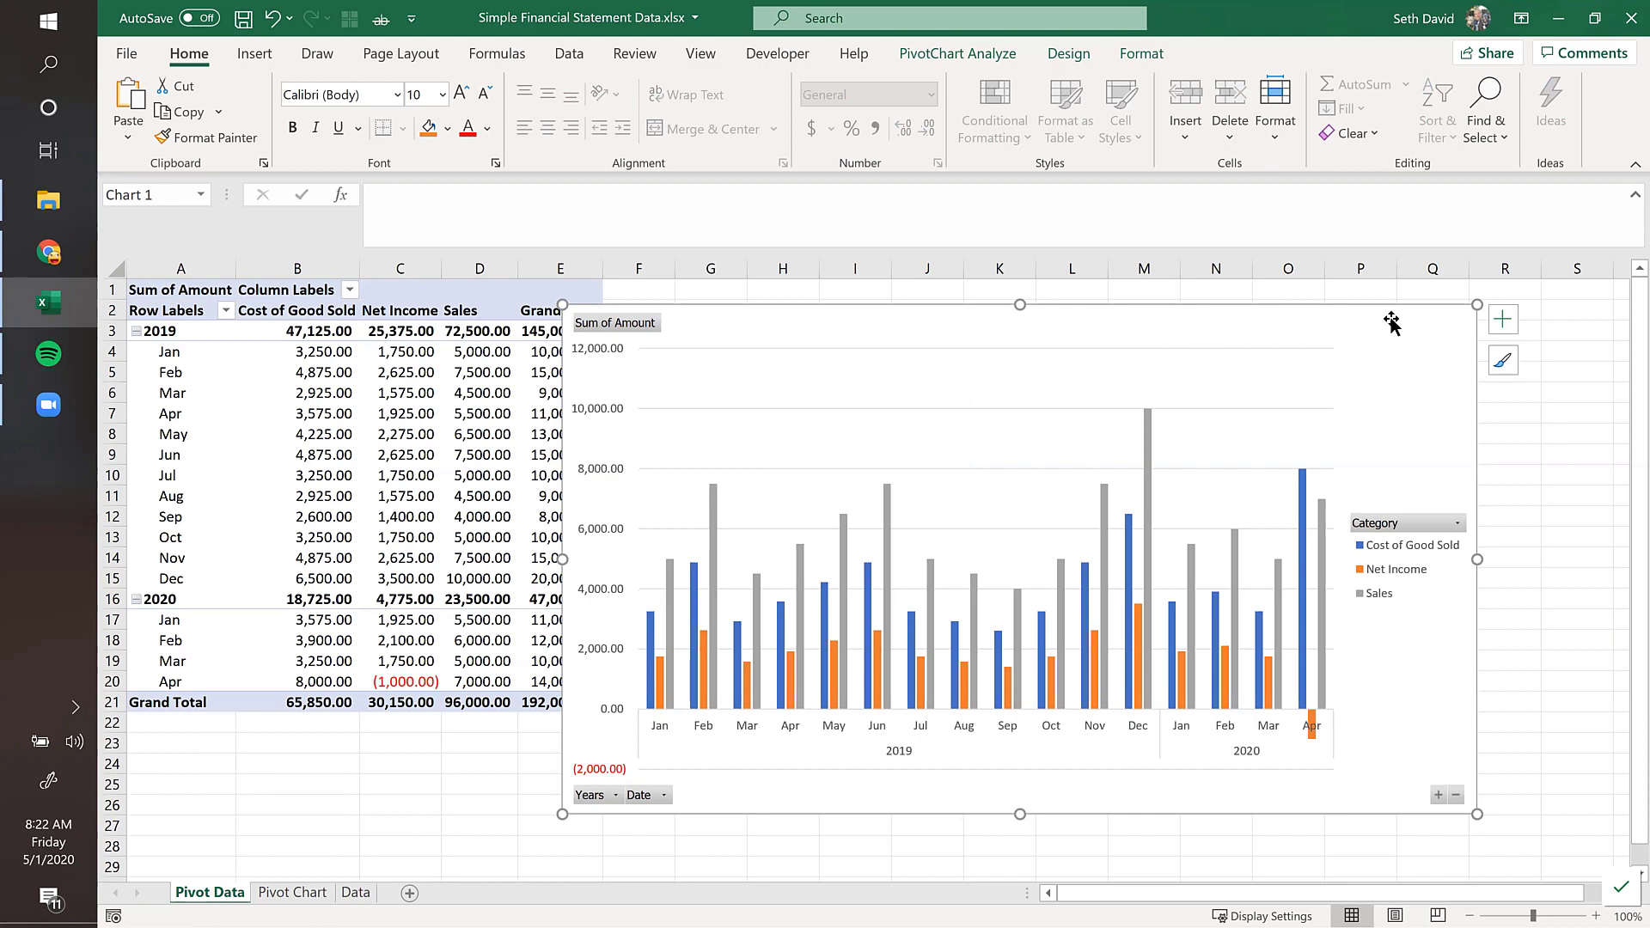
key(Delete)
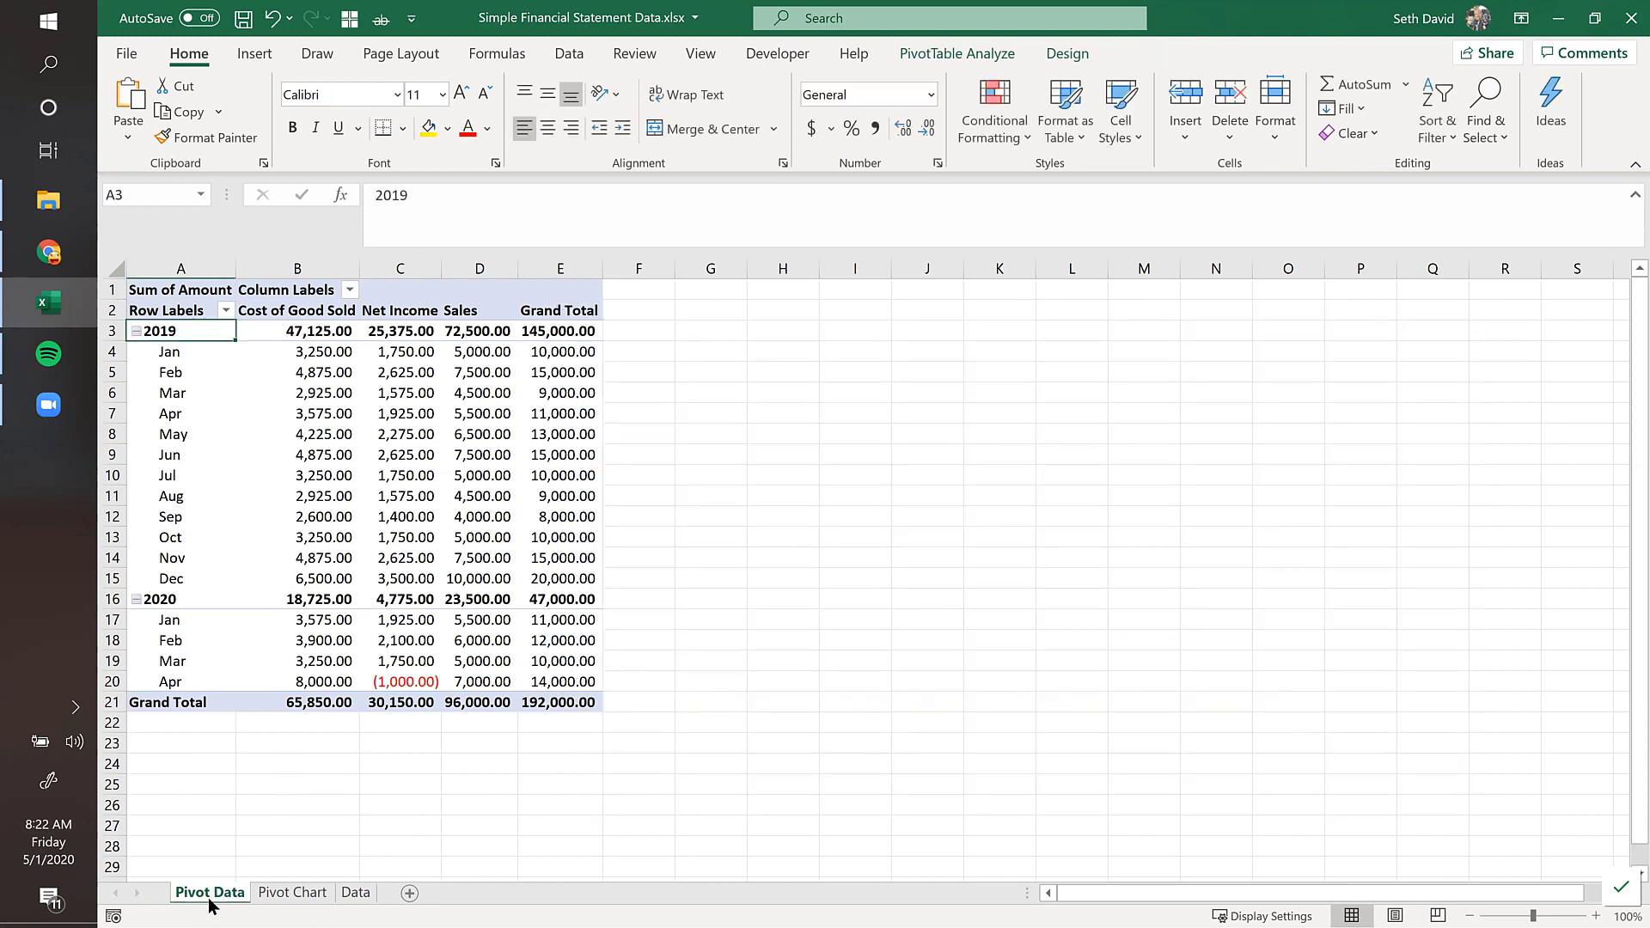
Step: Enlarge the PivotChart on the Pivot Chart sheet so it reaches about column S and row 29
click(271, 894)
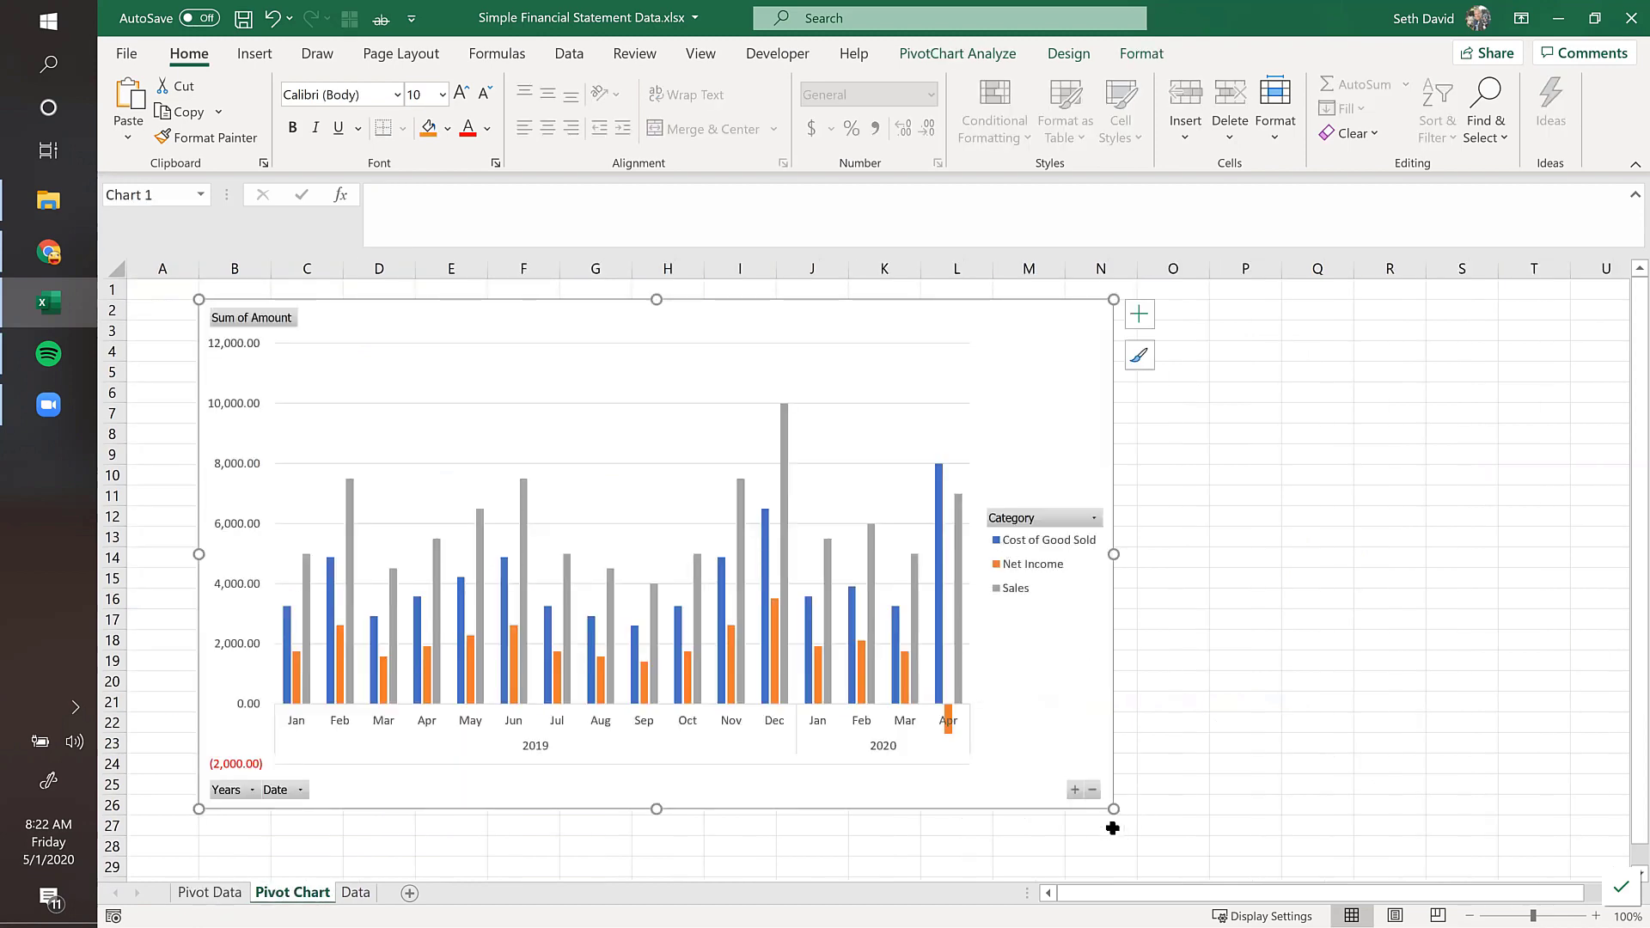
drag(1114, 809, 1256, 867)
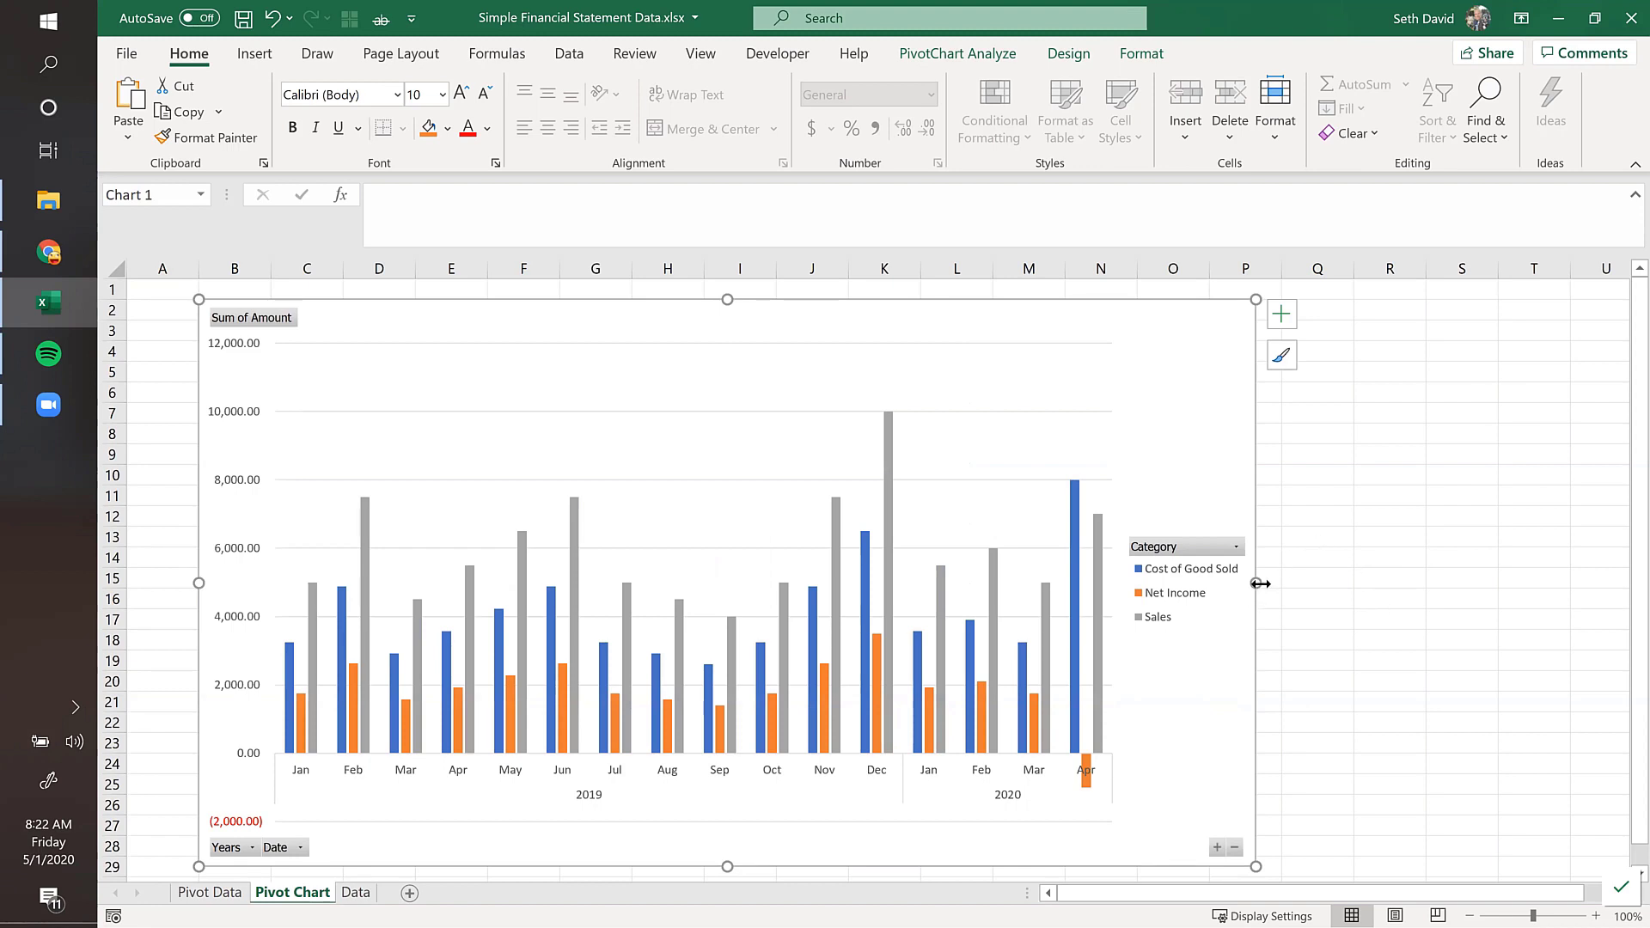
drag(1255, 581, 1443, 582)
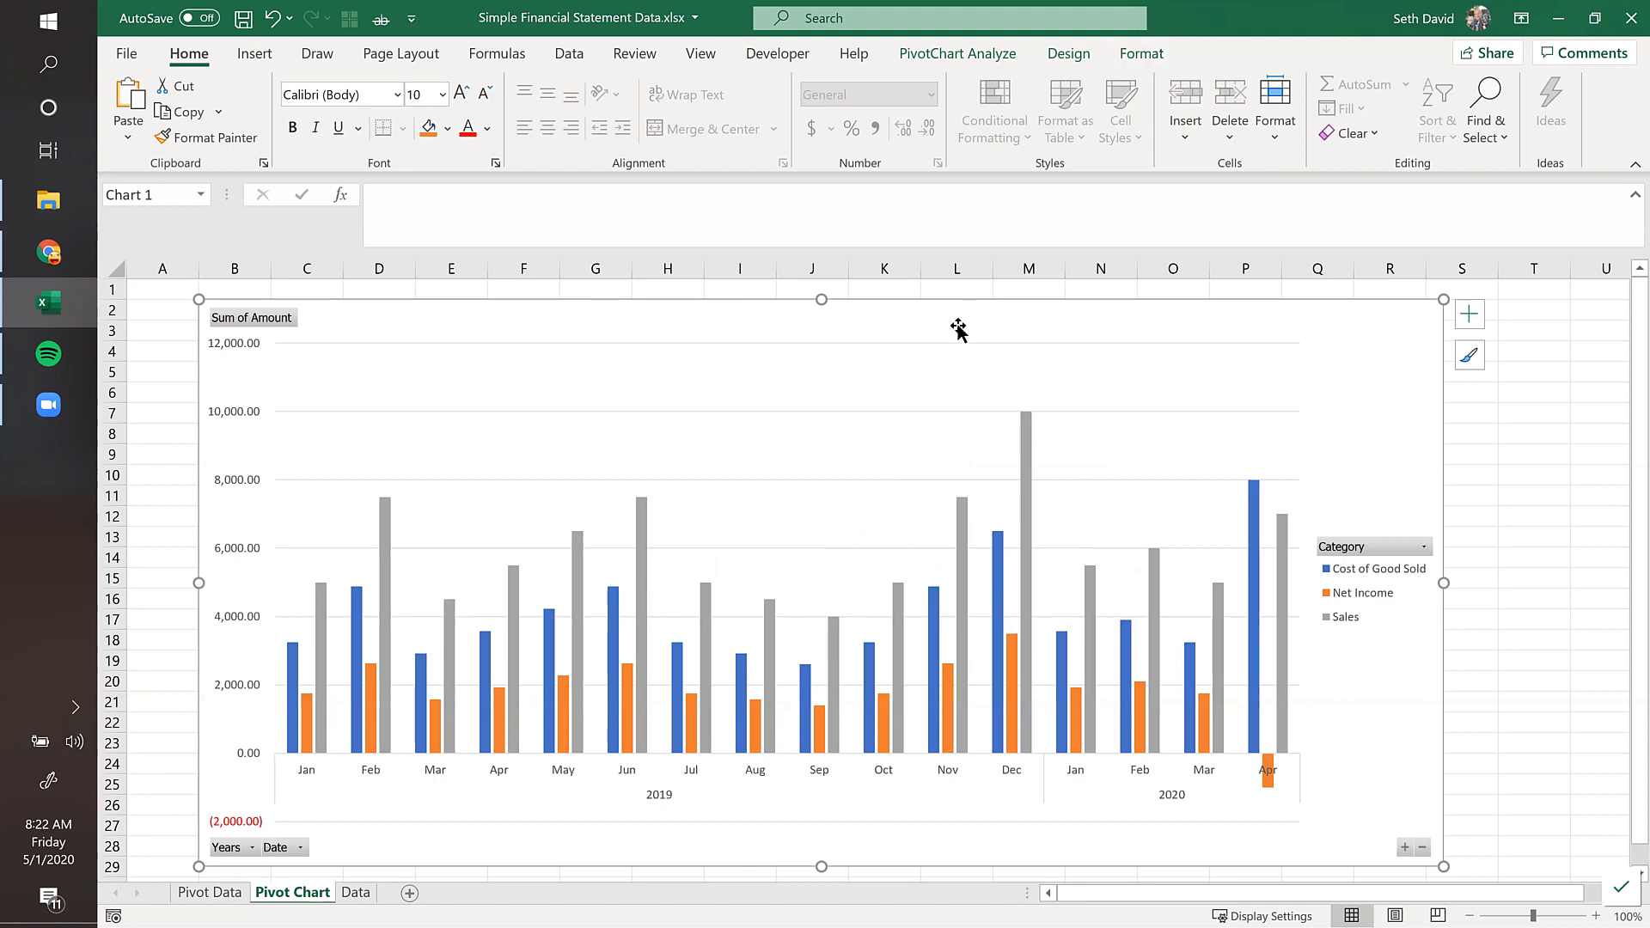
click(1583, 395)
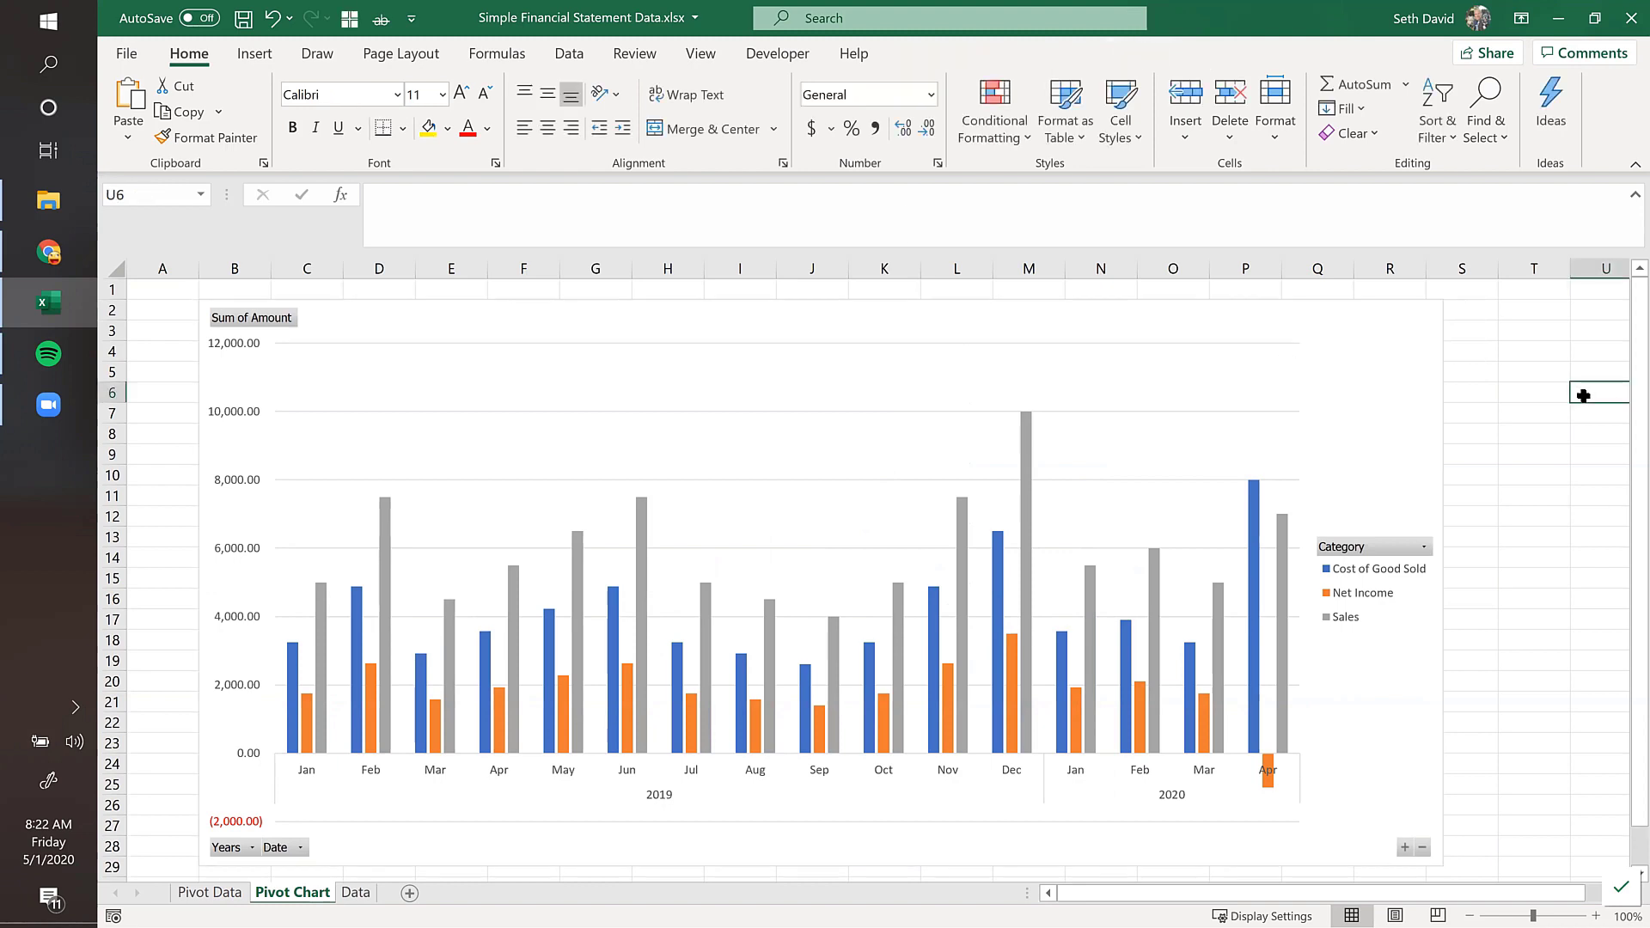
click(1560, 386)
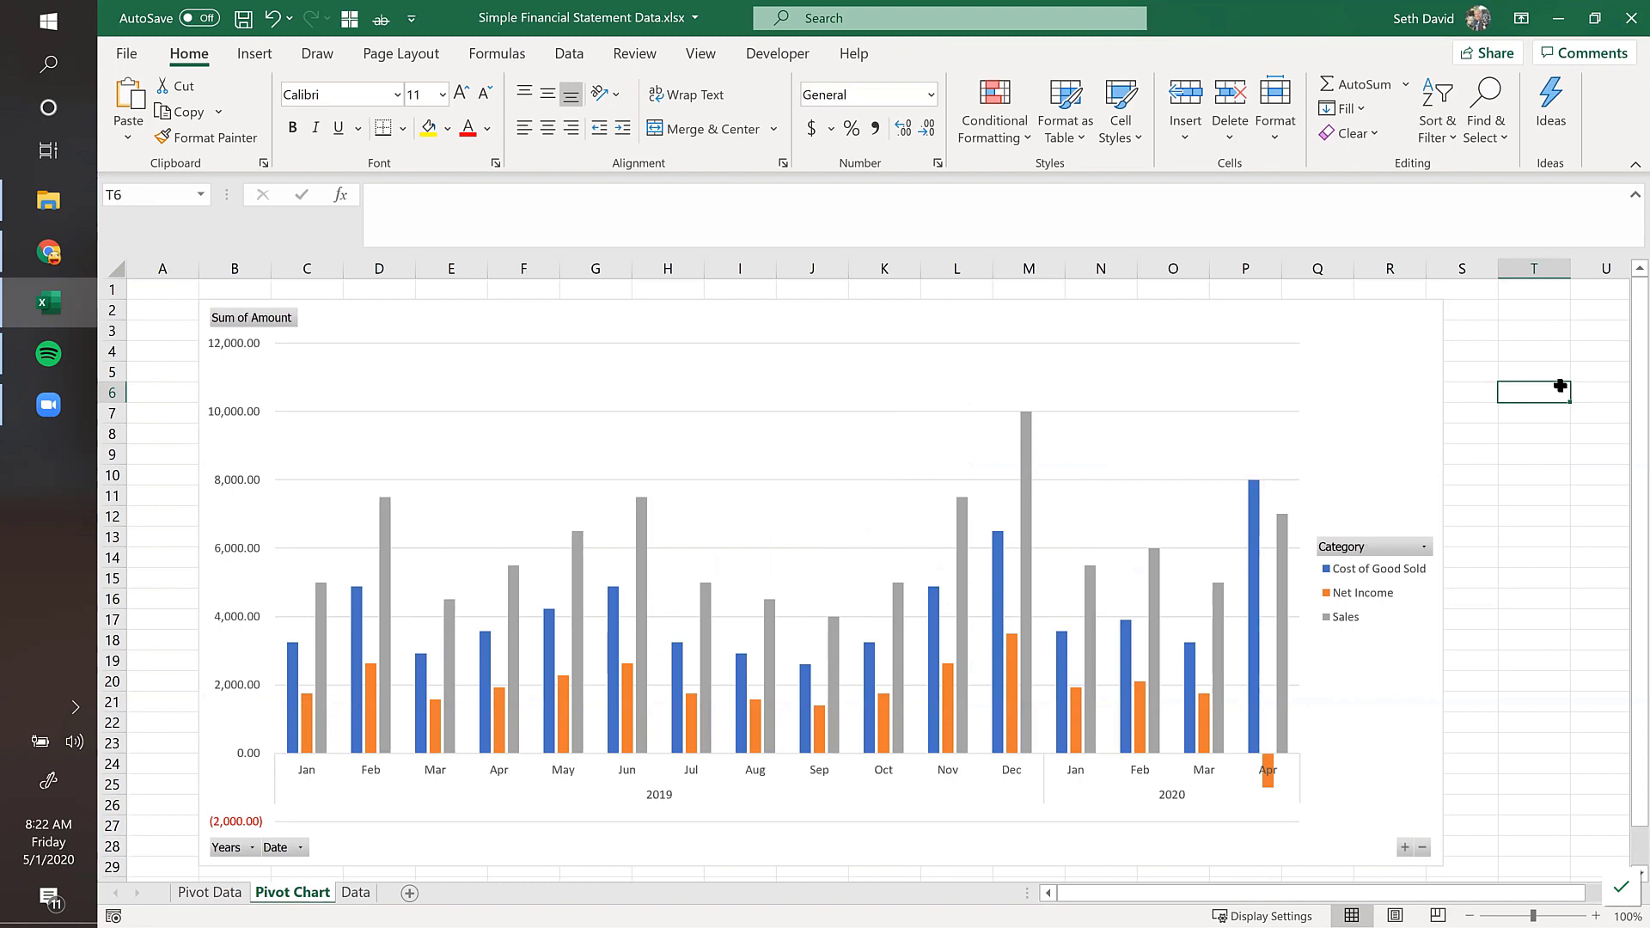
click(1397, 329)
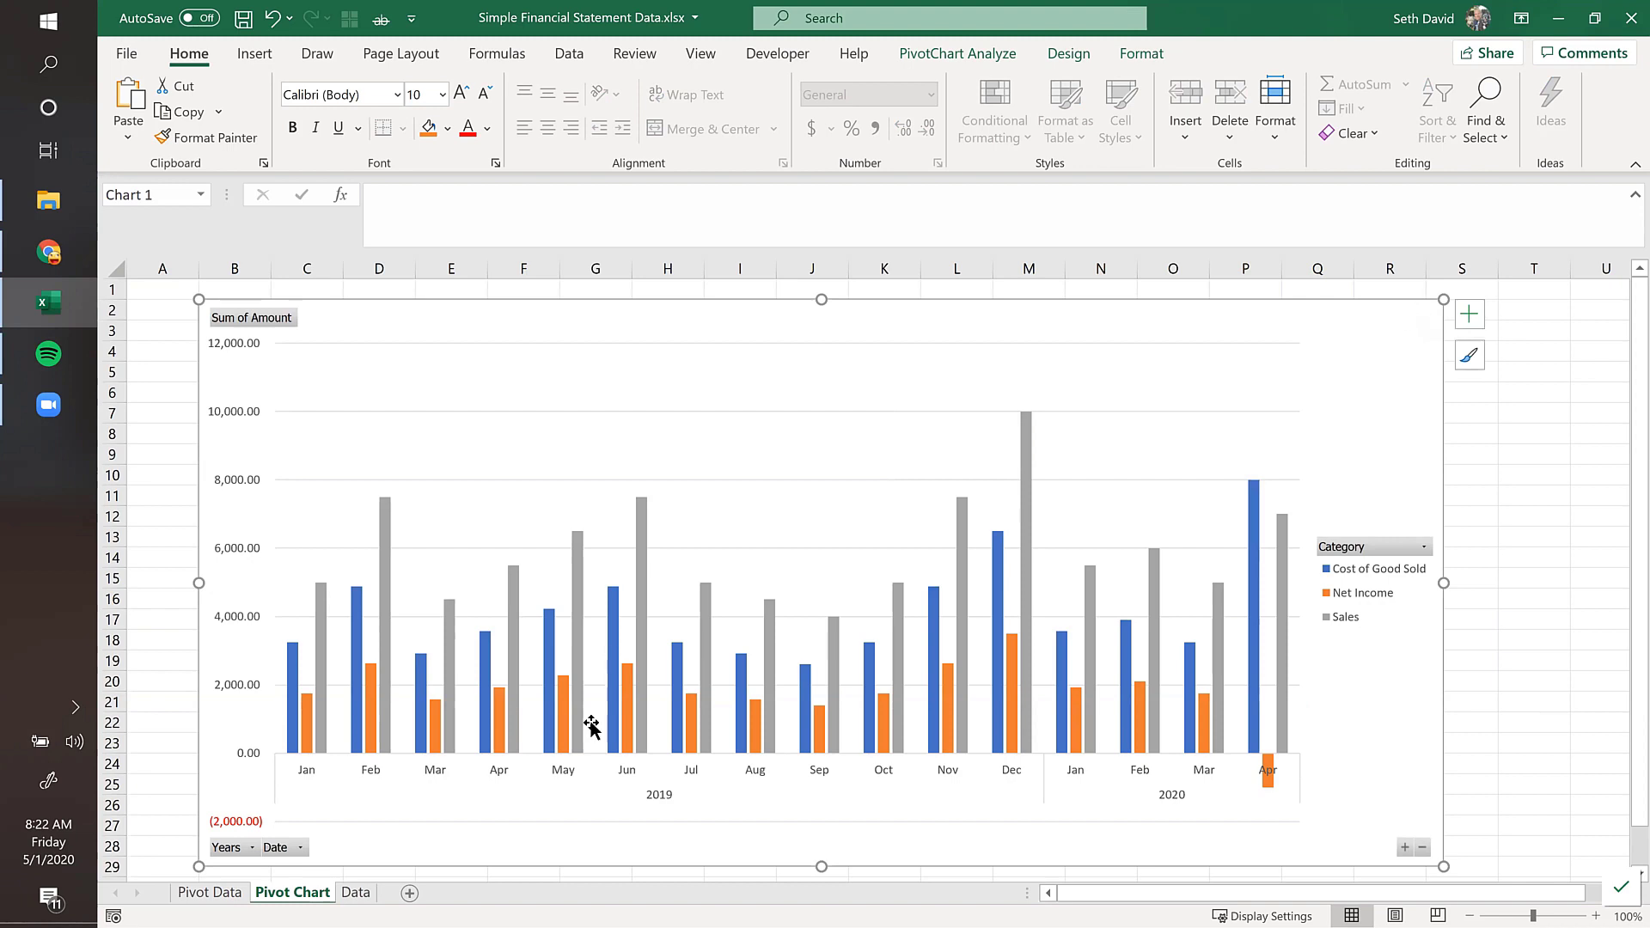
right_click(564, 770)
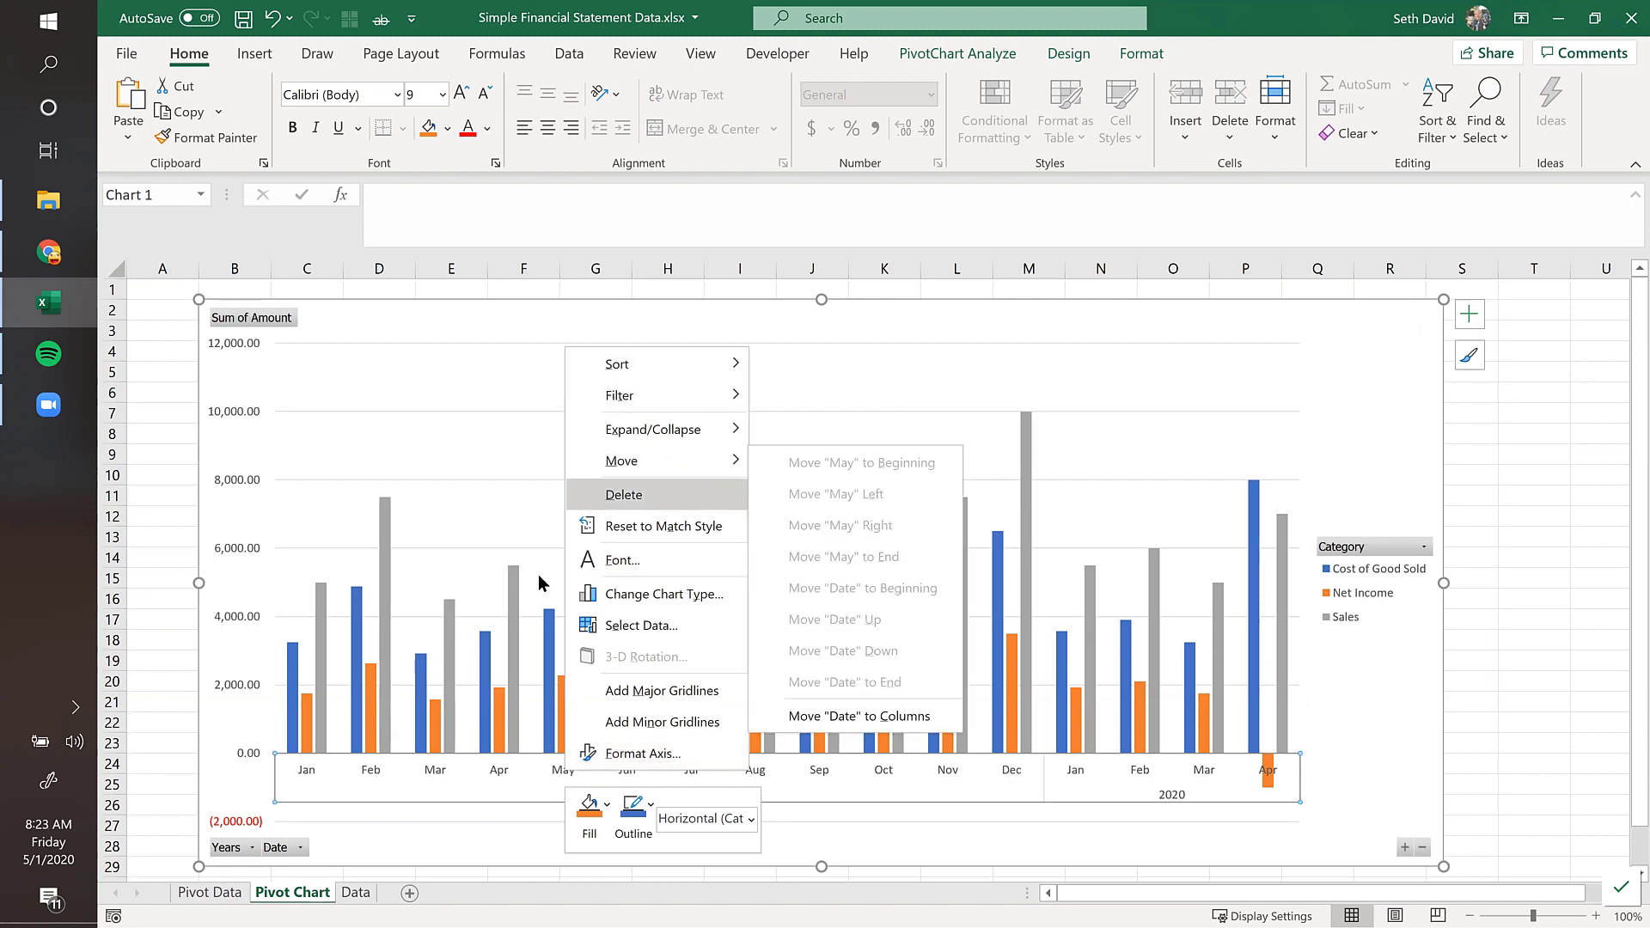
click(1525, 458)
click(1525, 476)
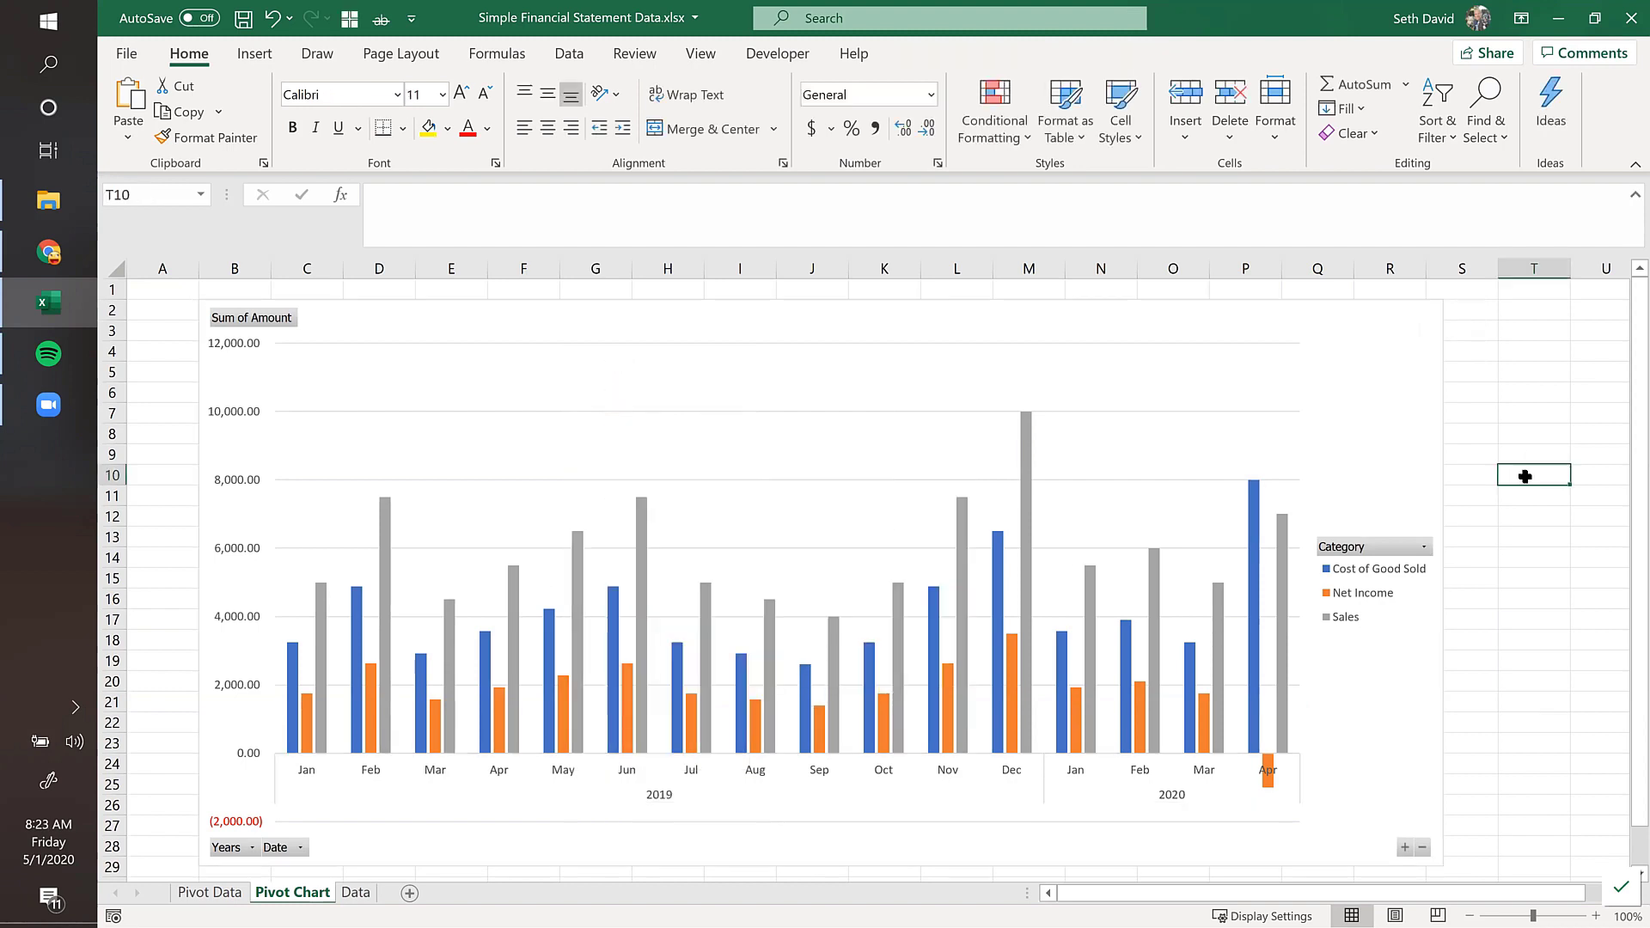
click(1396, 335)
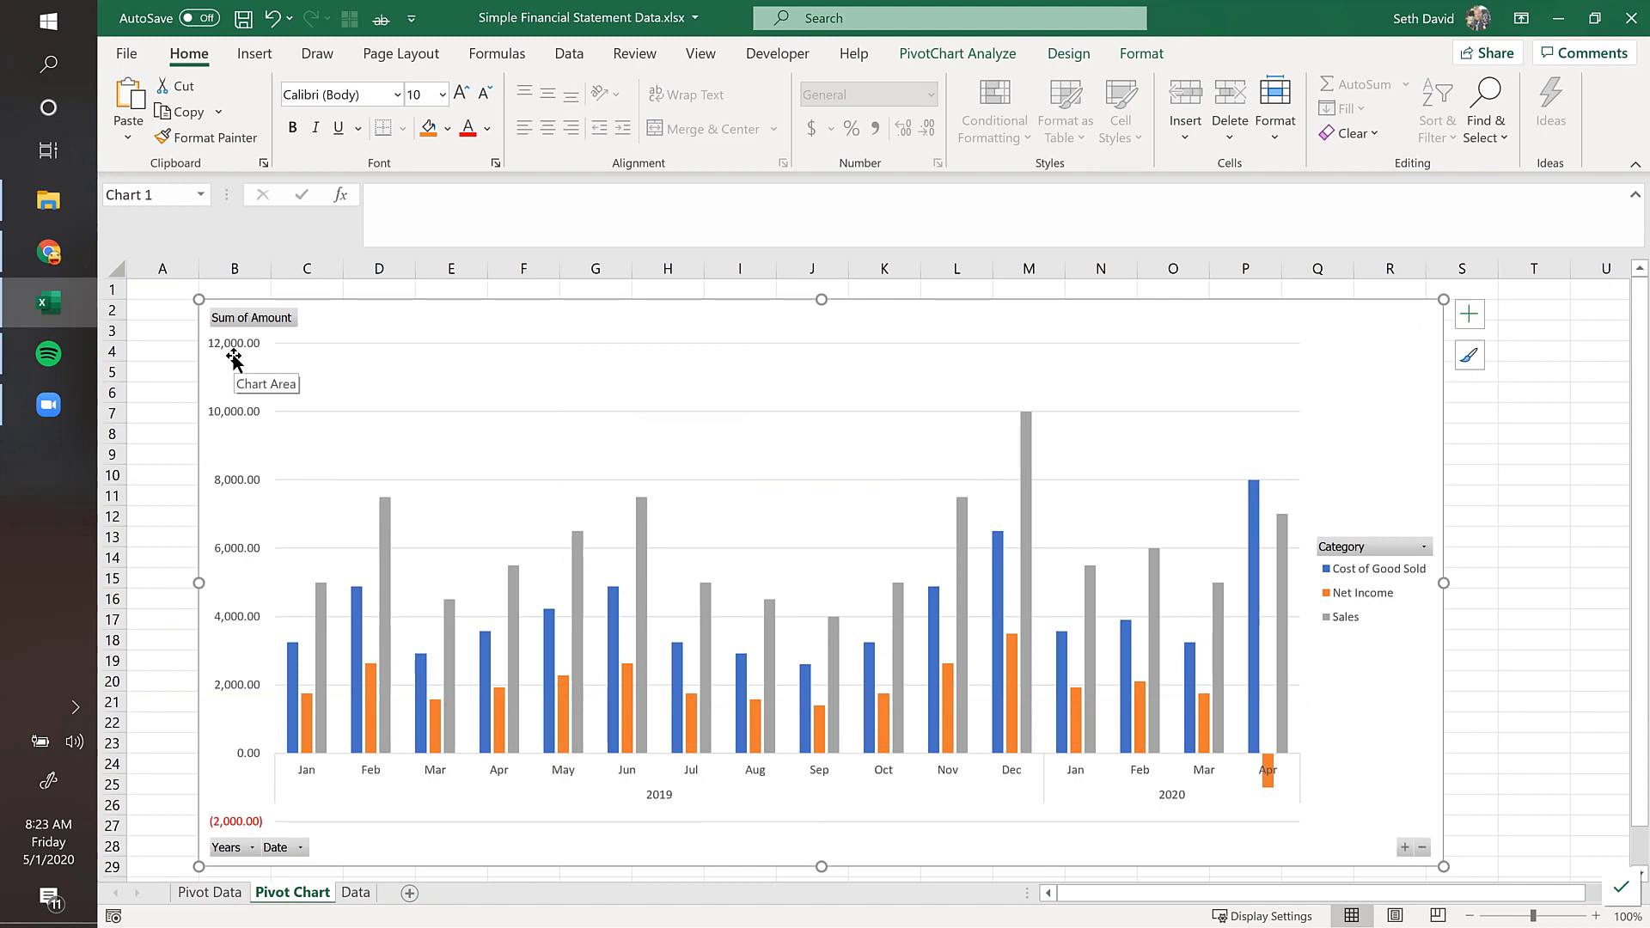
Step: Return to the Pivot Data sheet and display the PivotTable field list with a cell inside the PivotTable selected
click(191, 895)
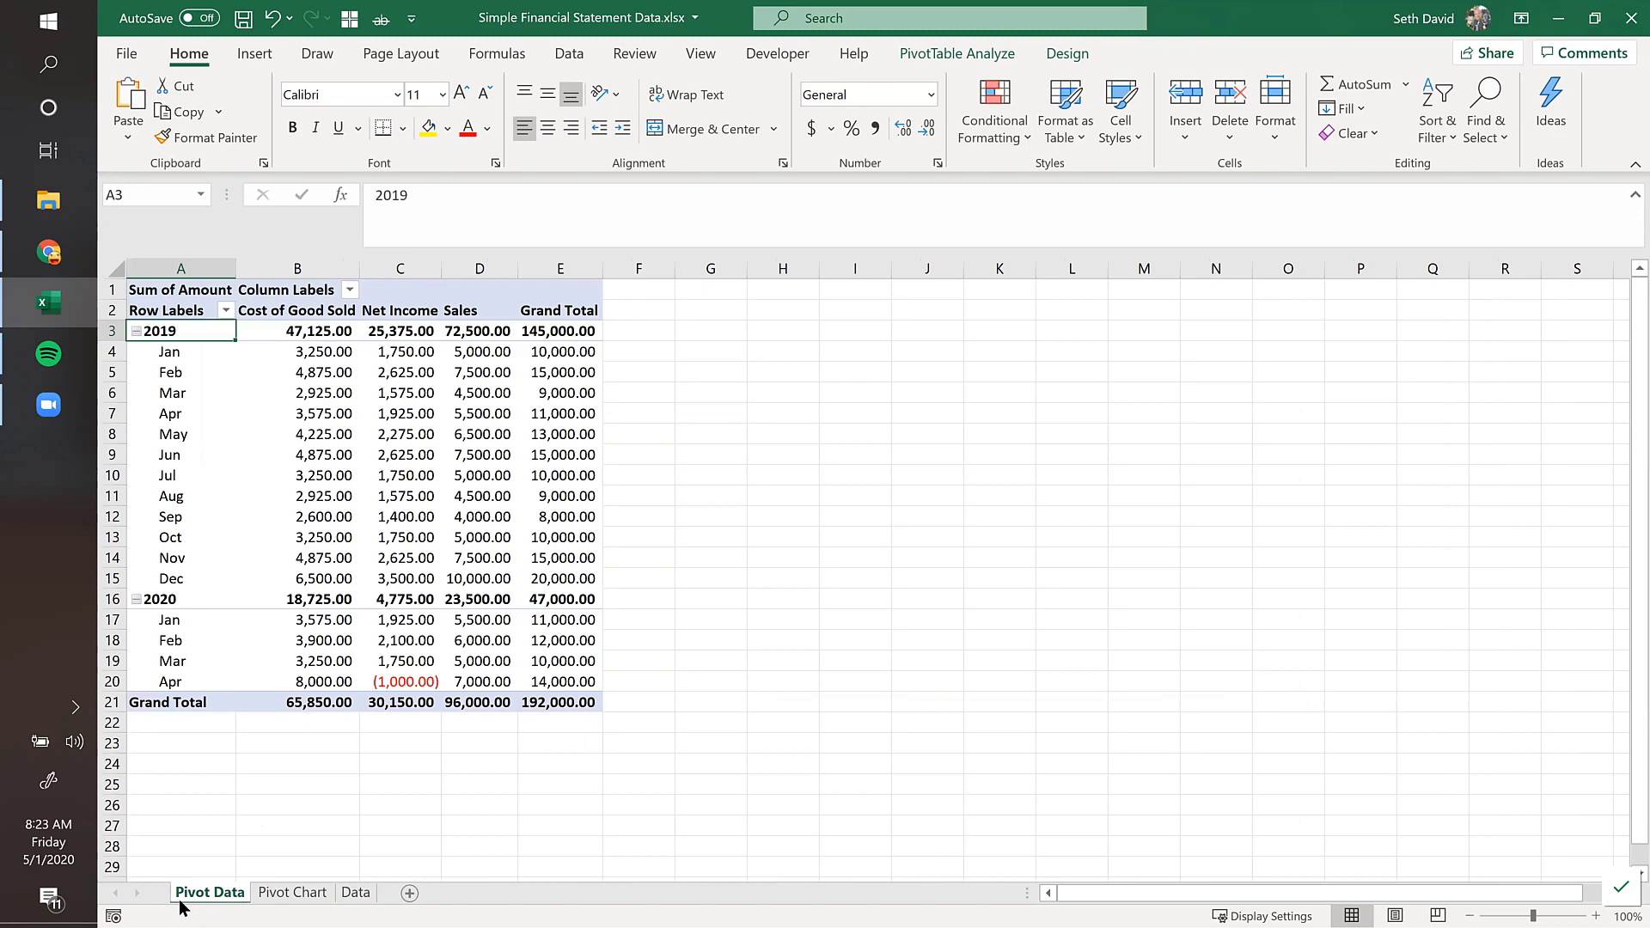
click(354, 895)
click(206, 896)
click(340, 503)
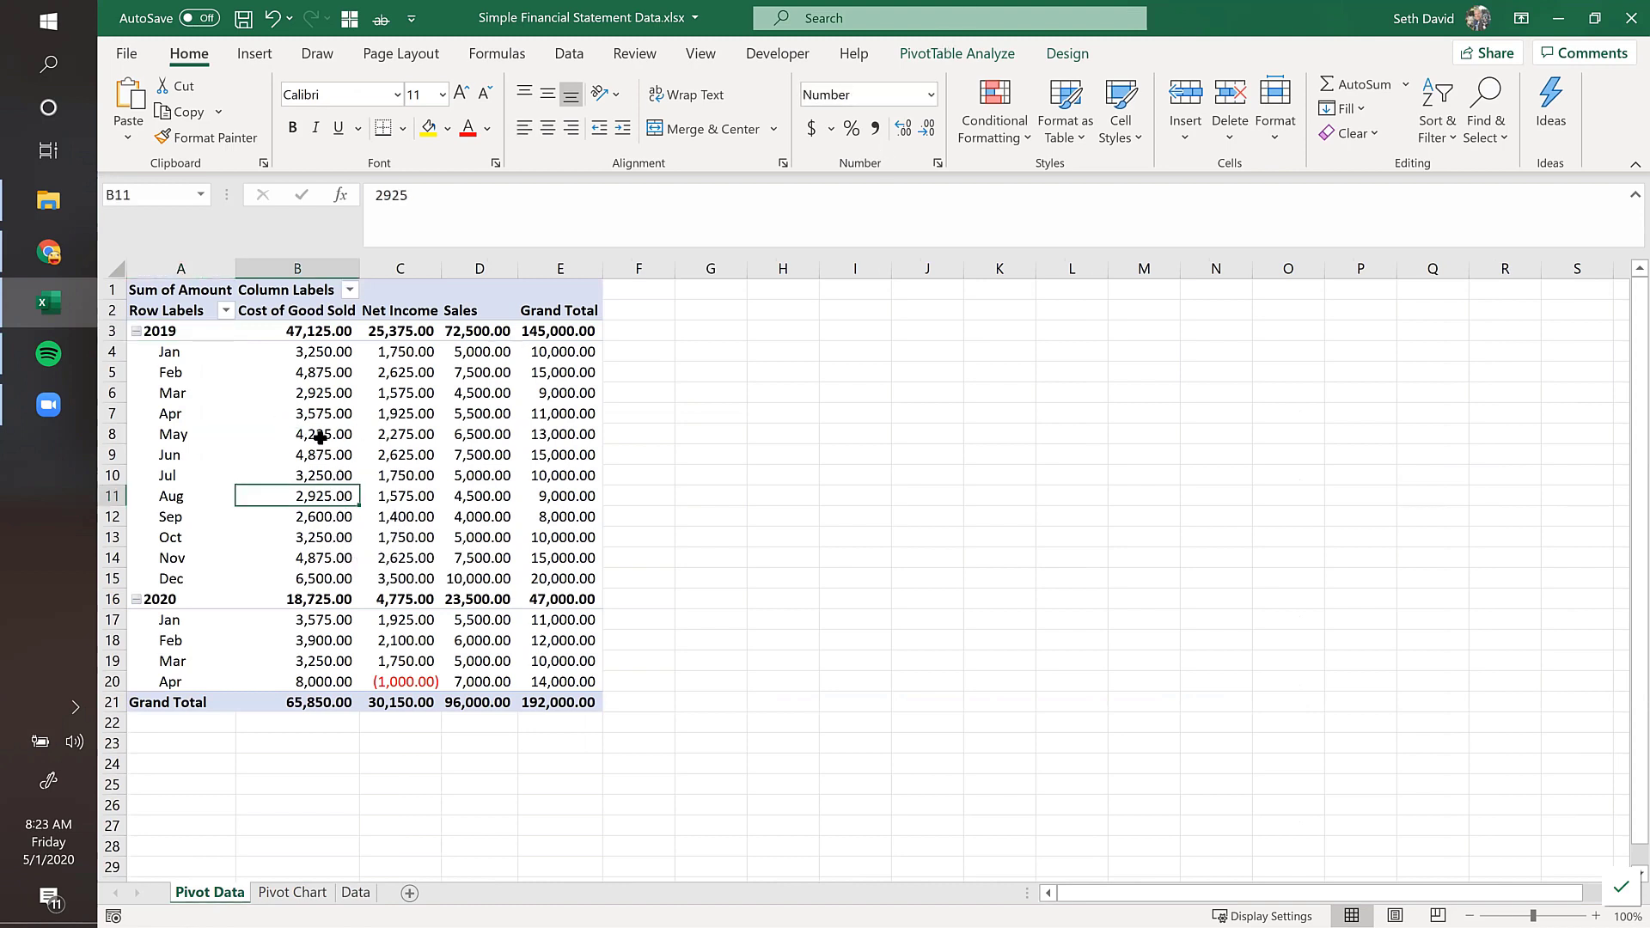
mouse_move(321, 438)
click(951, 55)
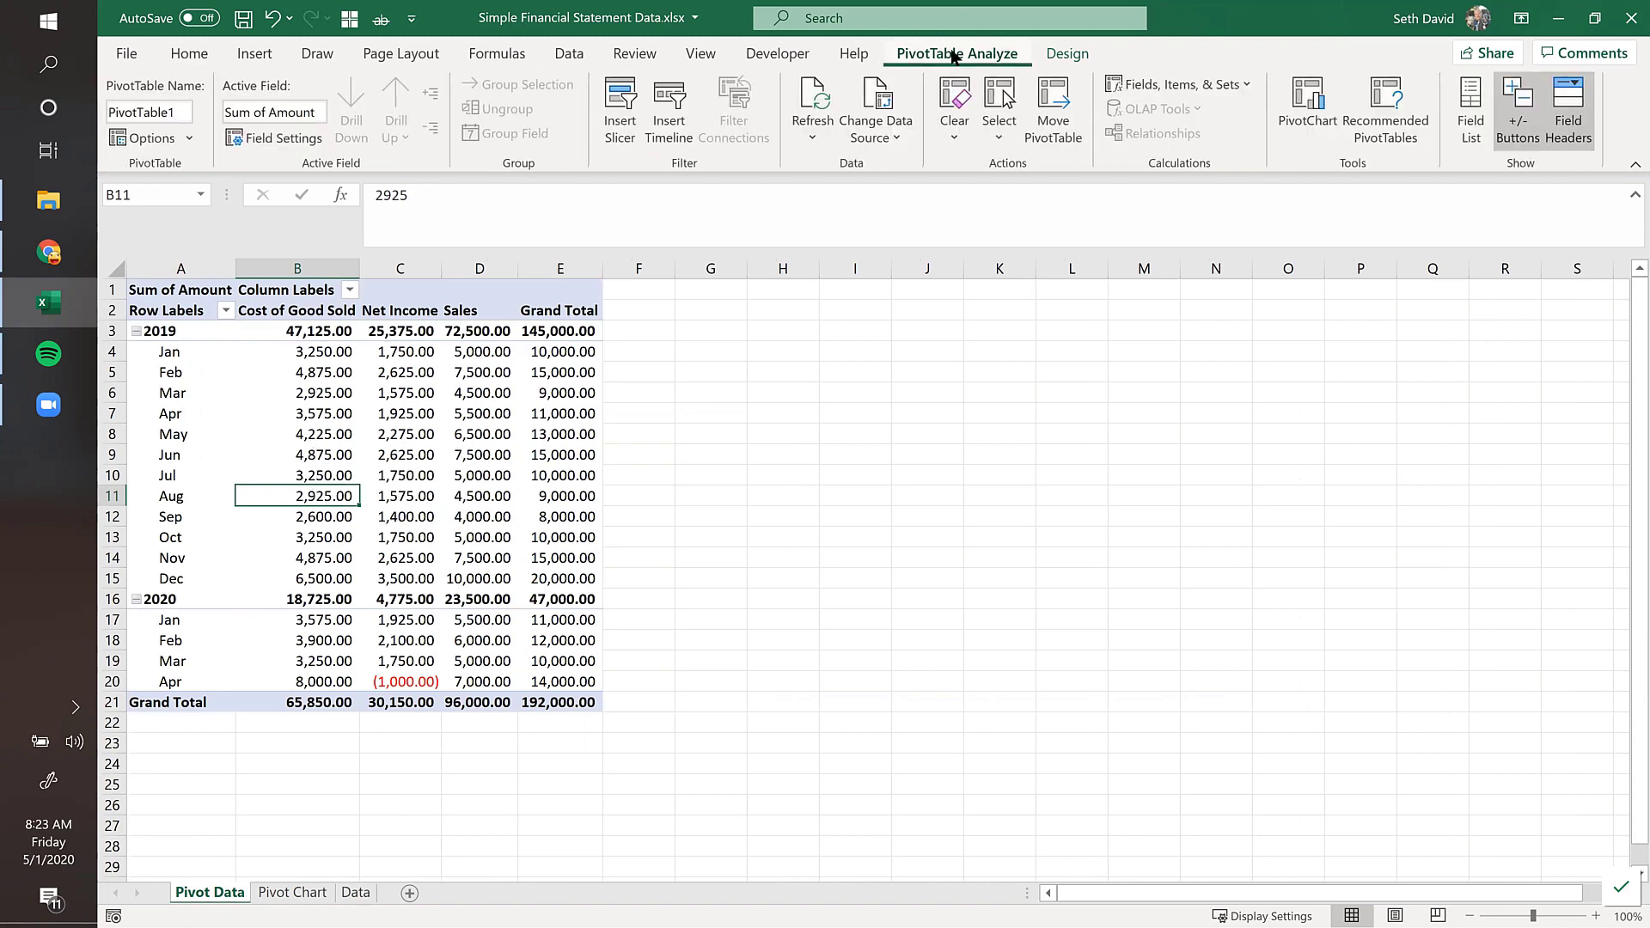
click(1472, 94)
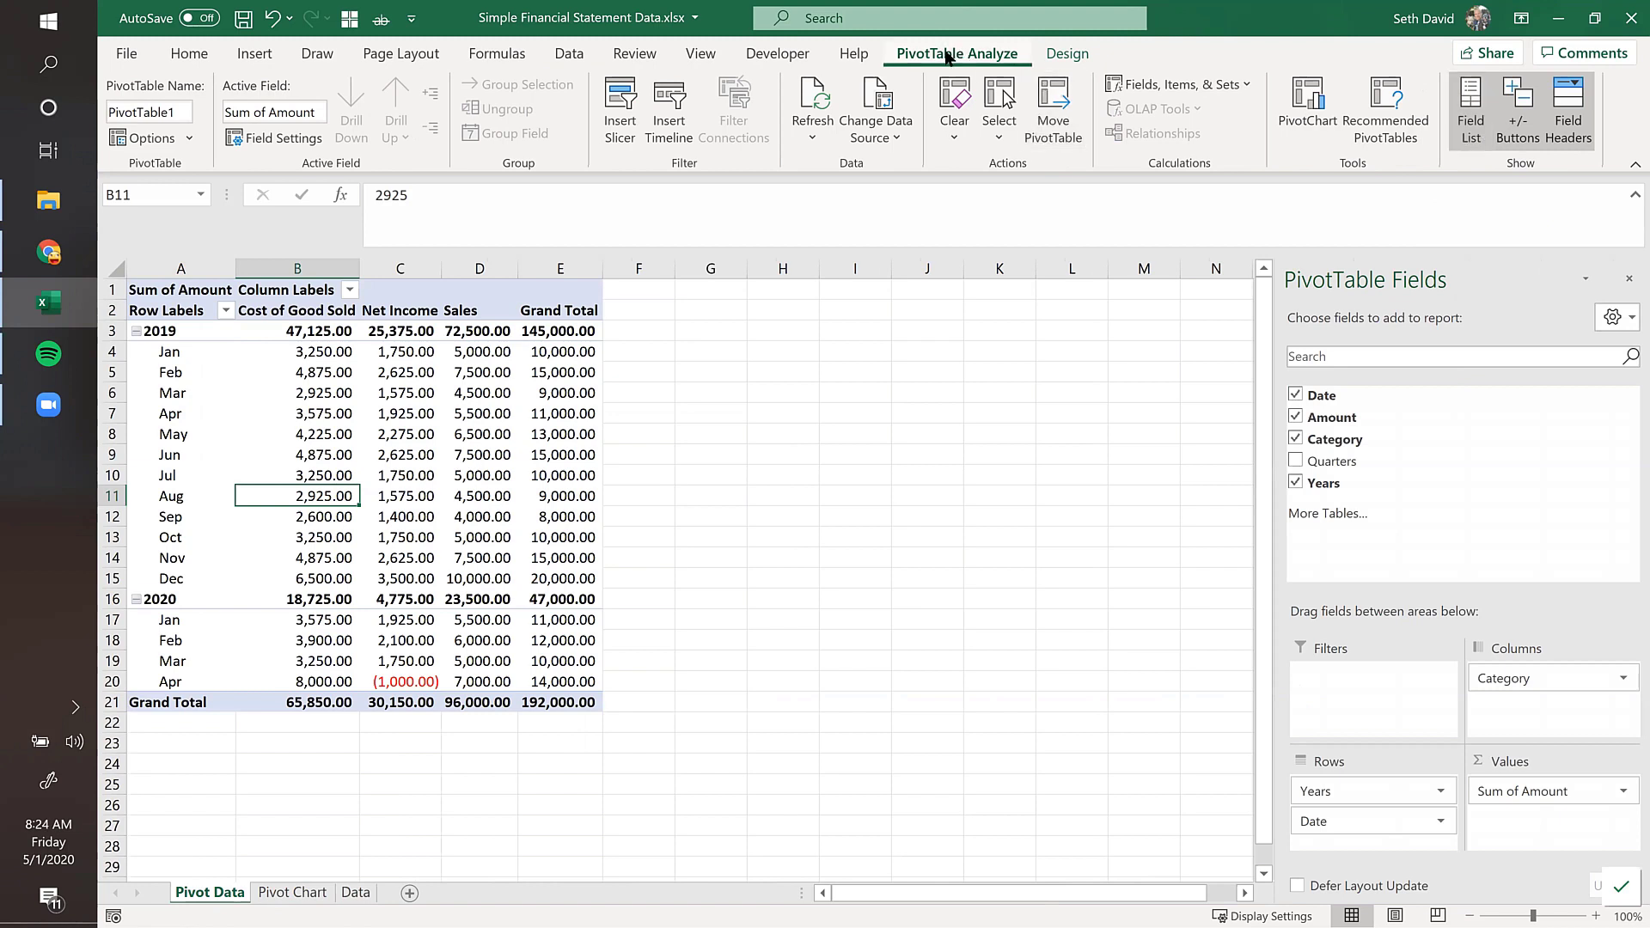
click(726, 333)
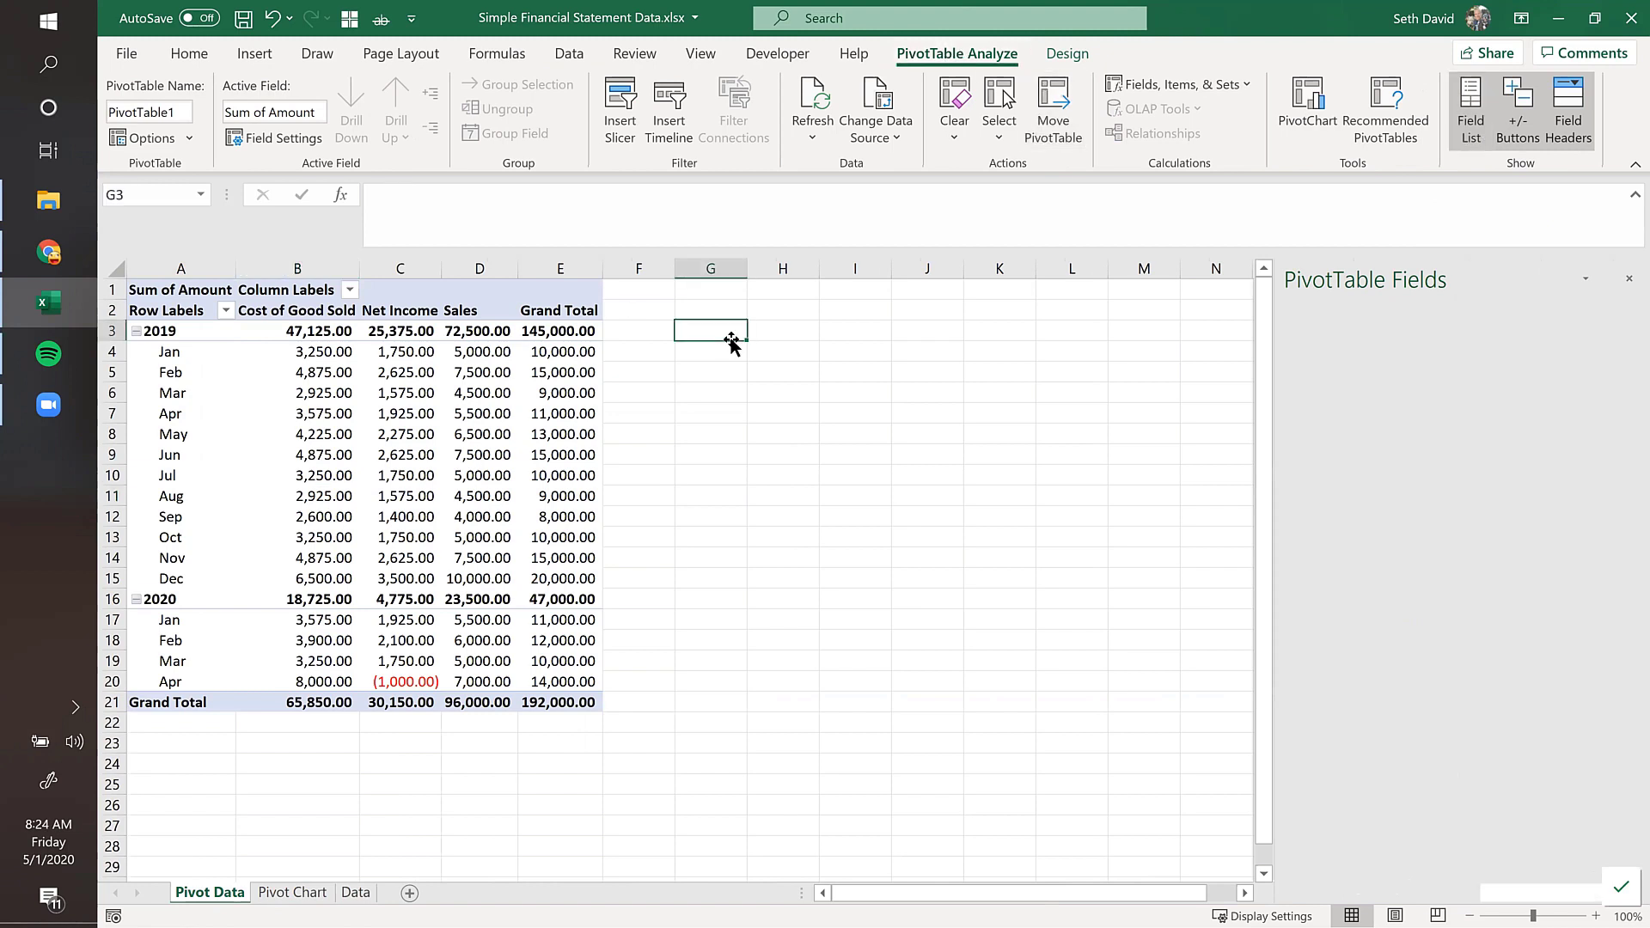
click(425, 367)
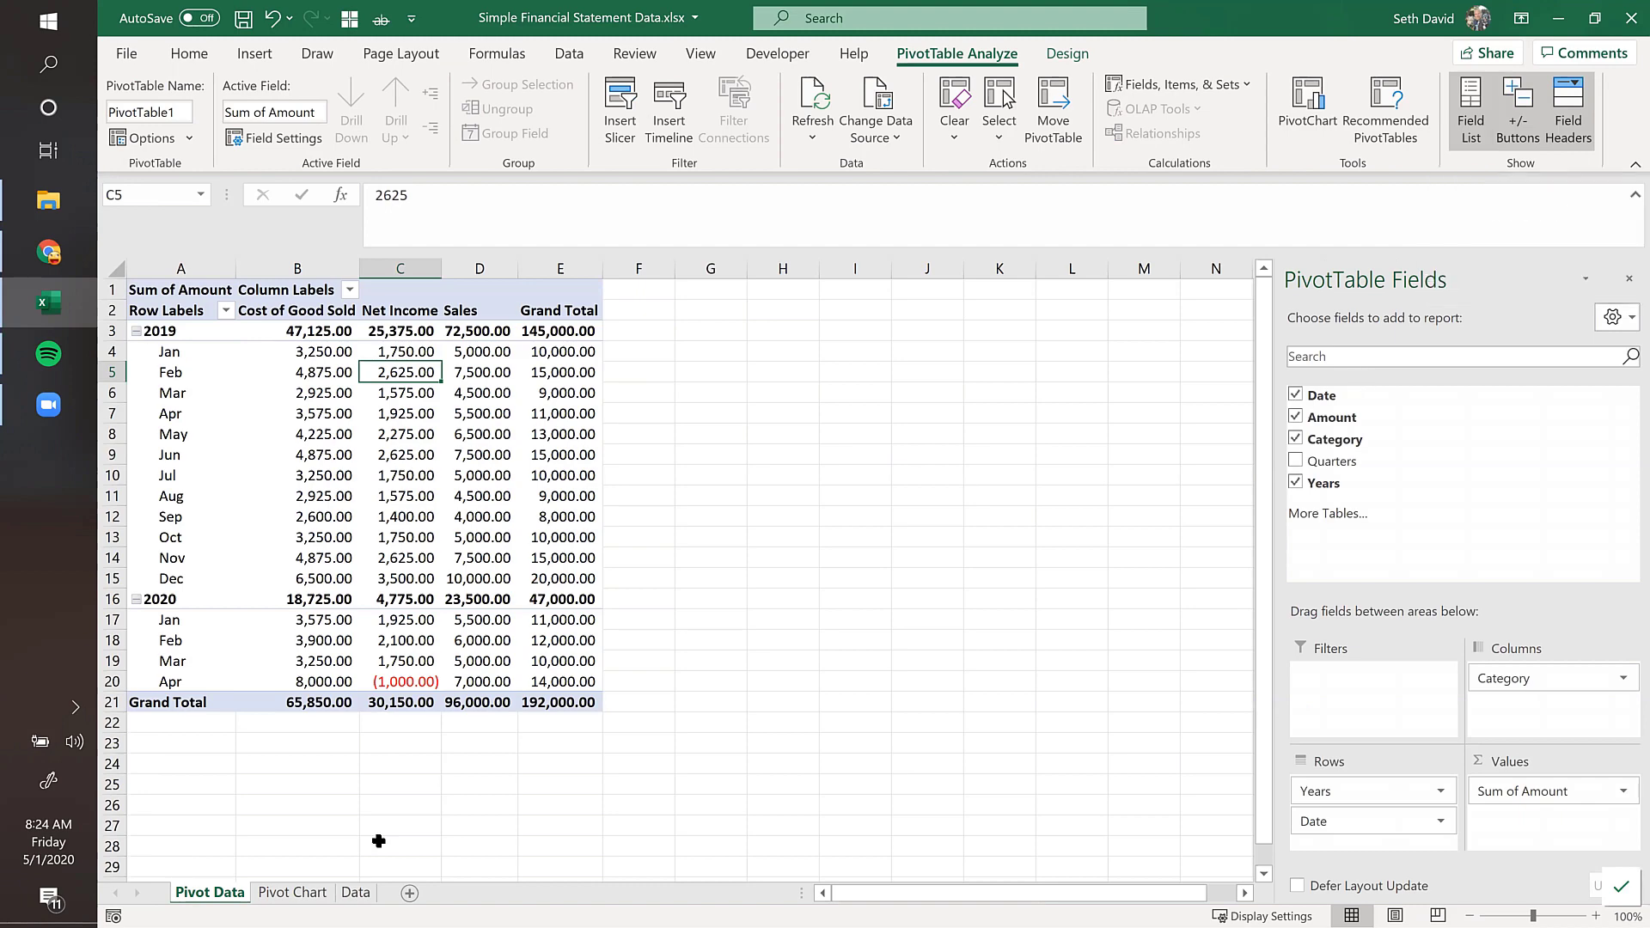
click(281, 895)
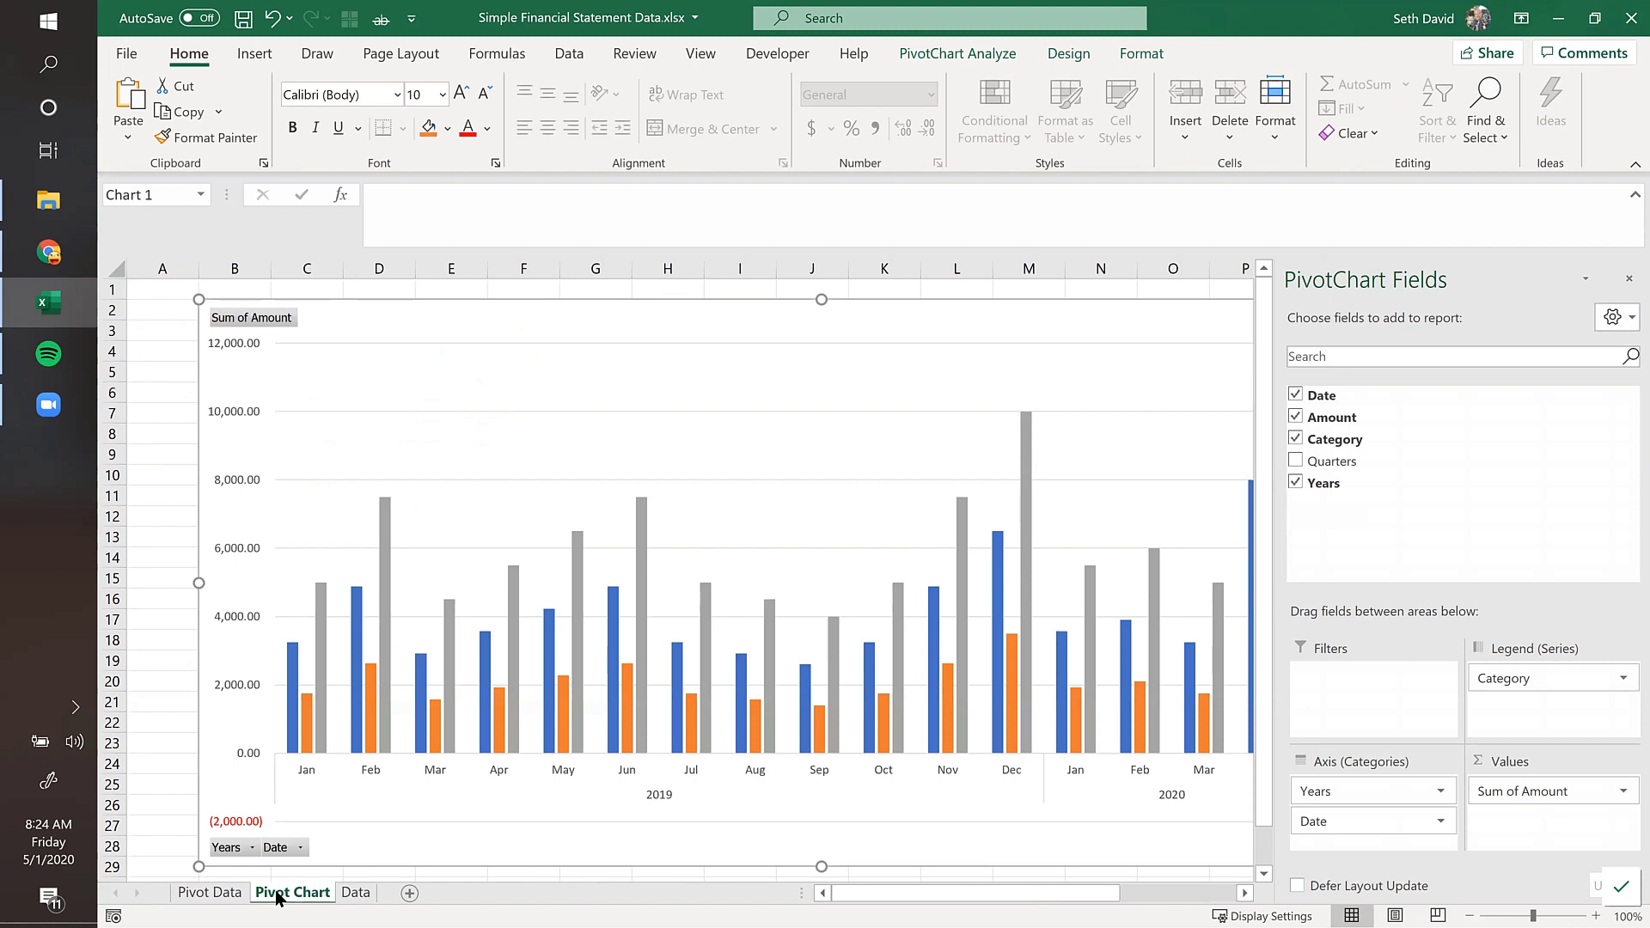
ctrl+click(210, 892)
click(210, 893)
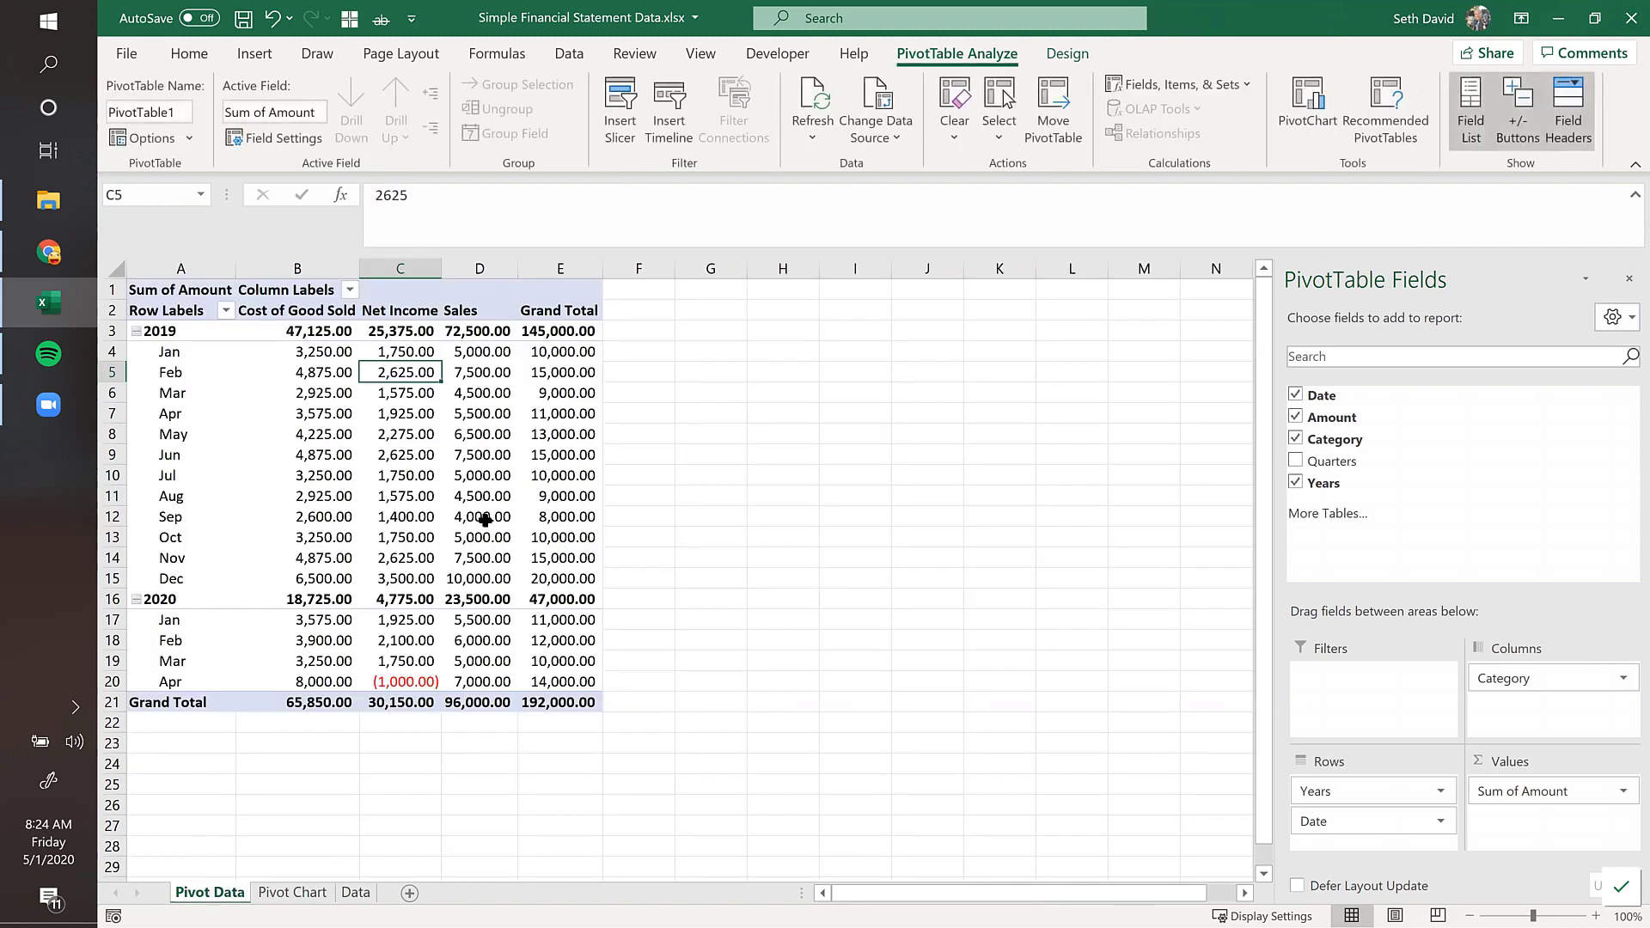
right_click(416, 431)
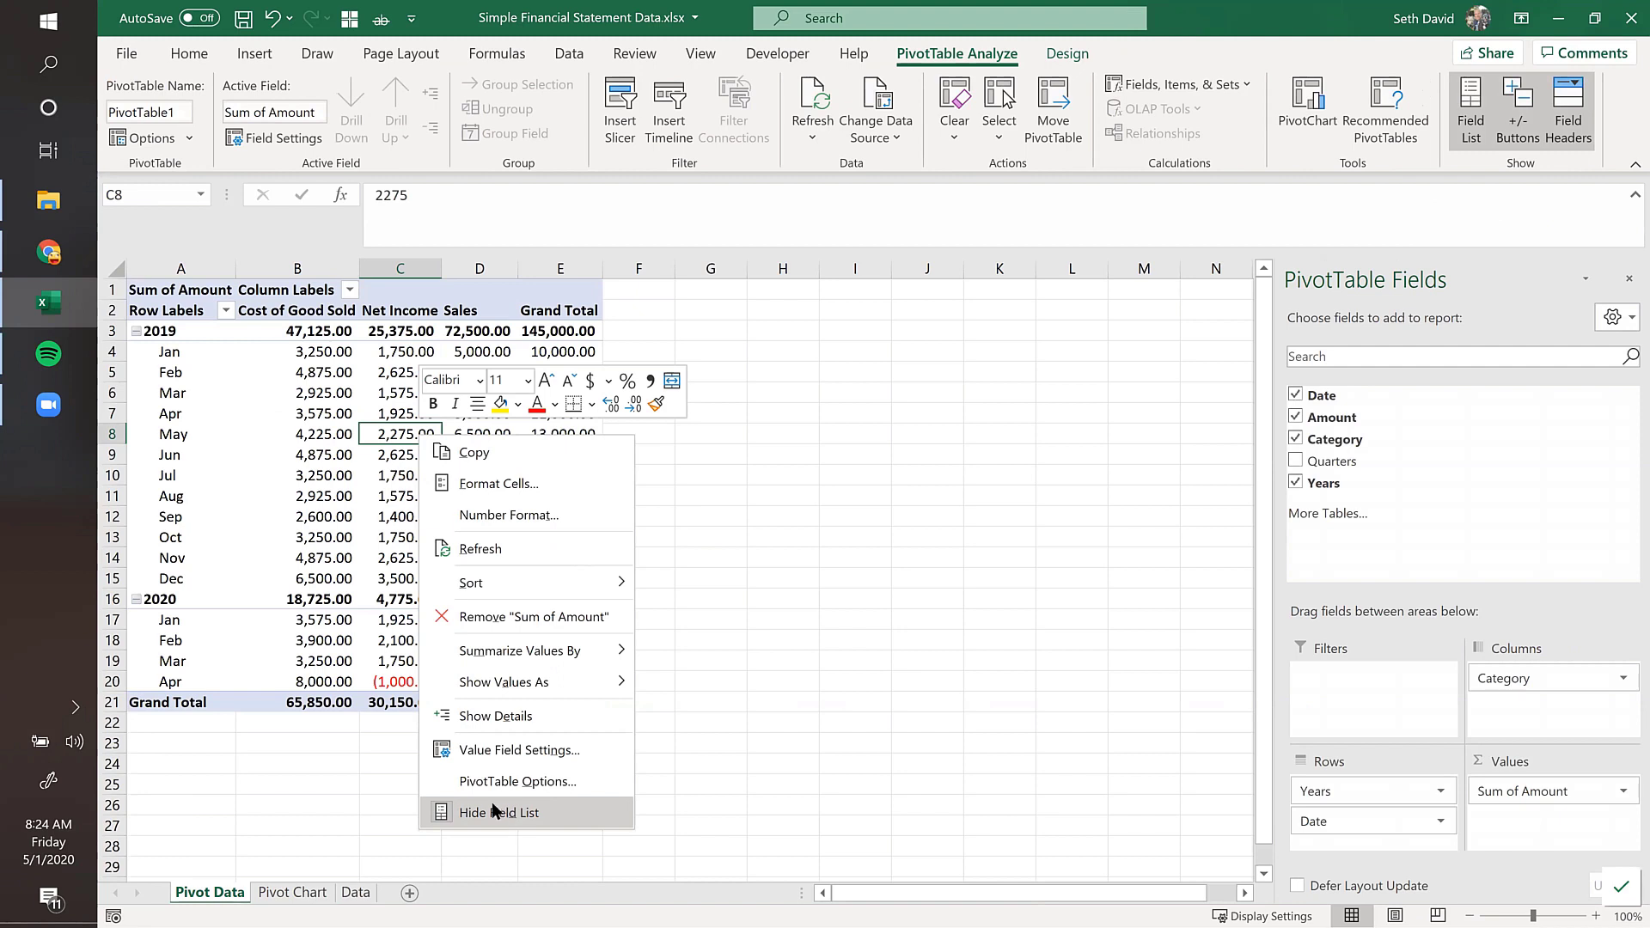
click(311, 433)
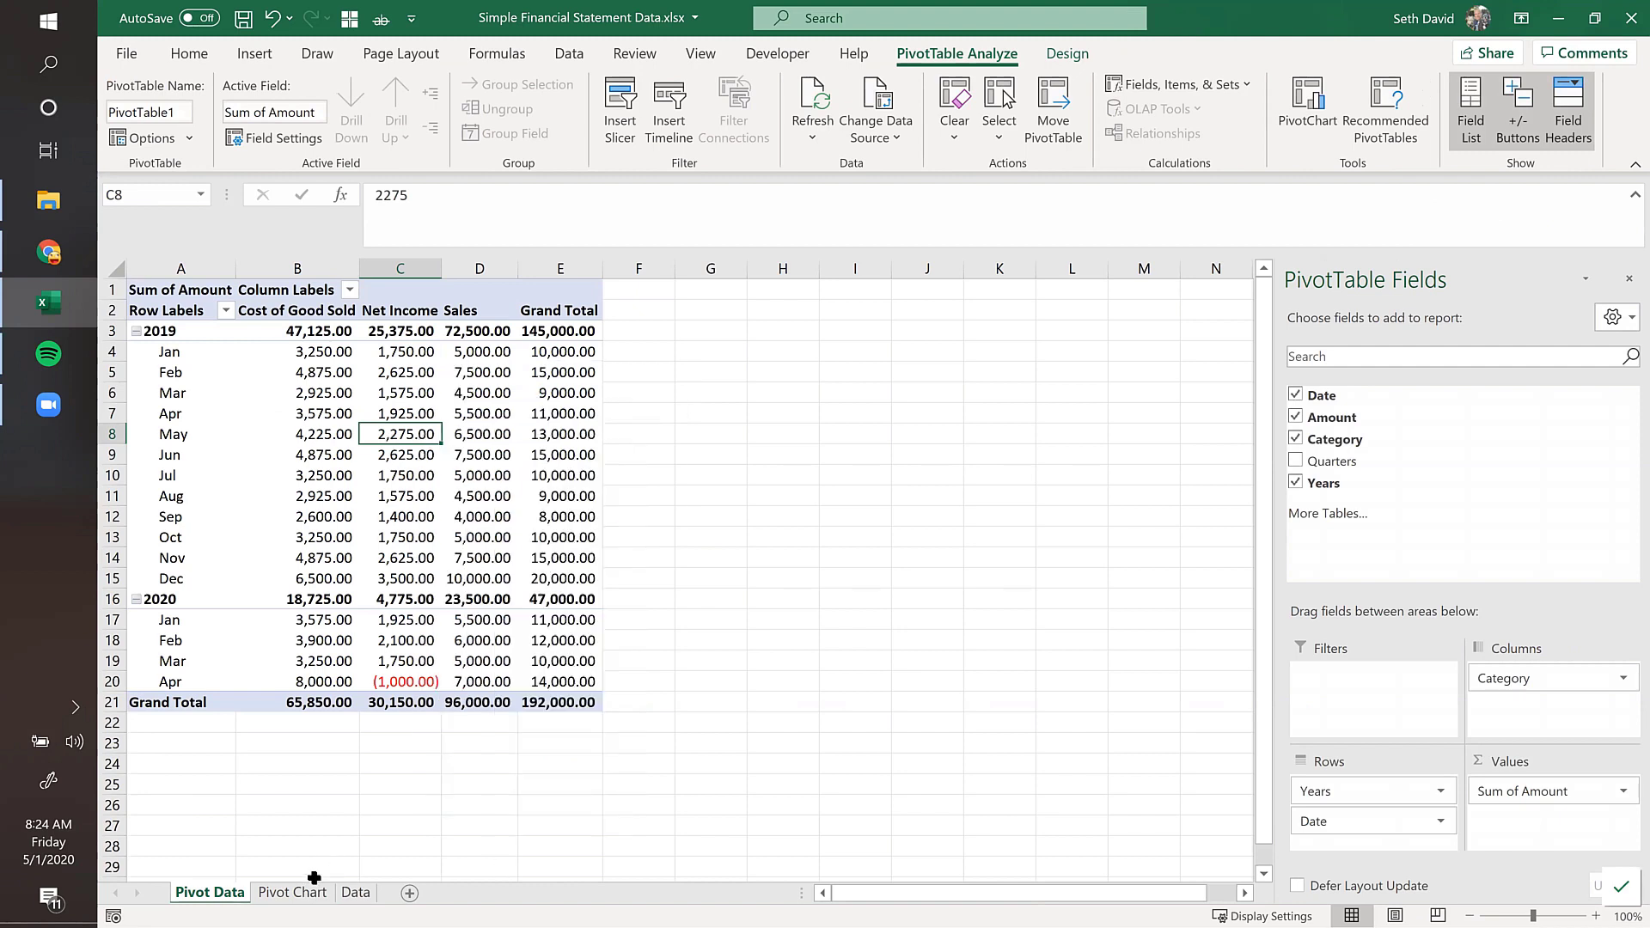
Step: On the Pivot Chart sheet, close the PivotChart field list and apply chart Style 8 to the PivotChart
click(302, 894)
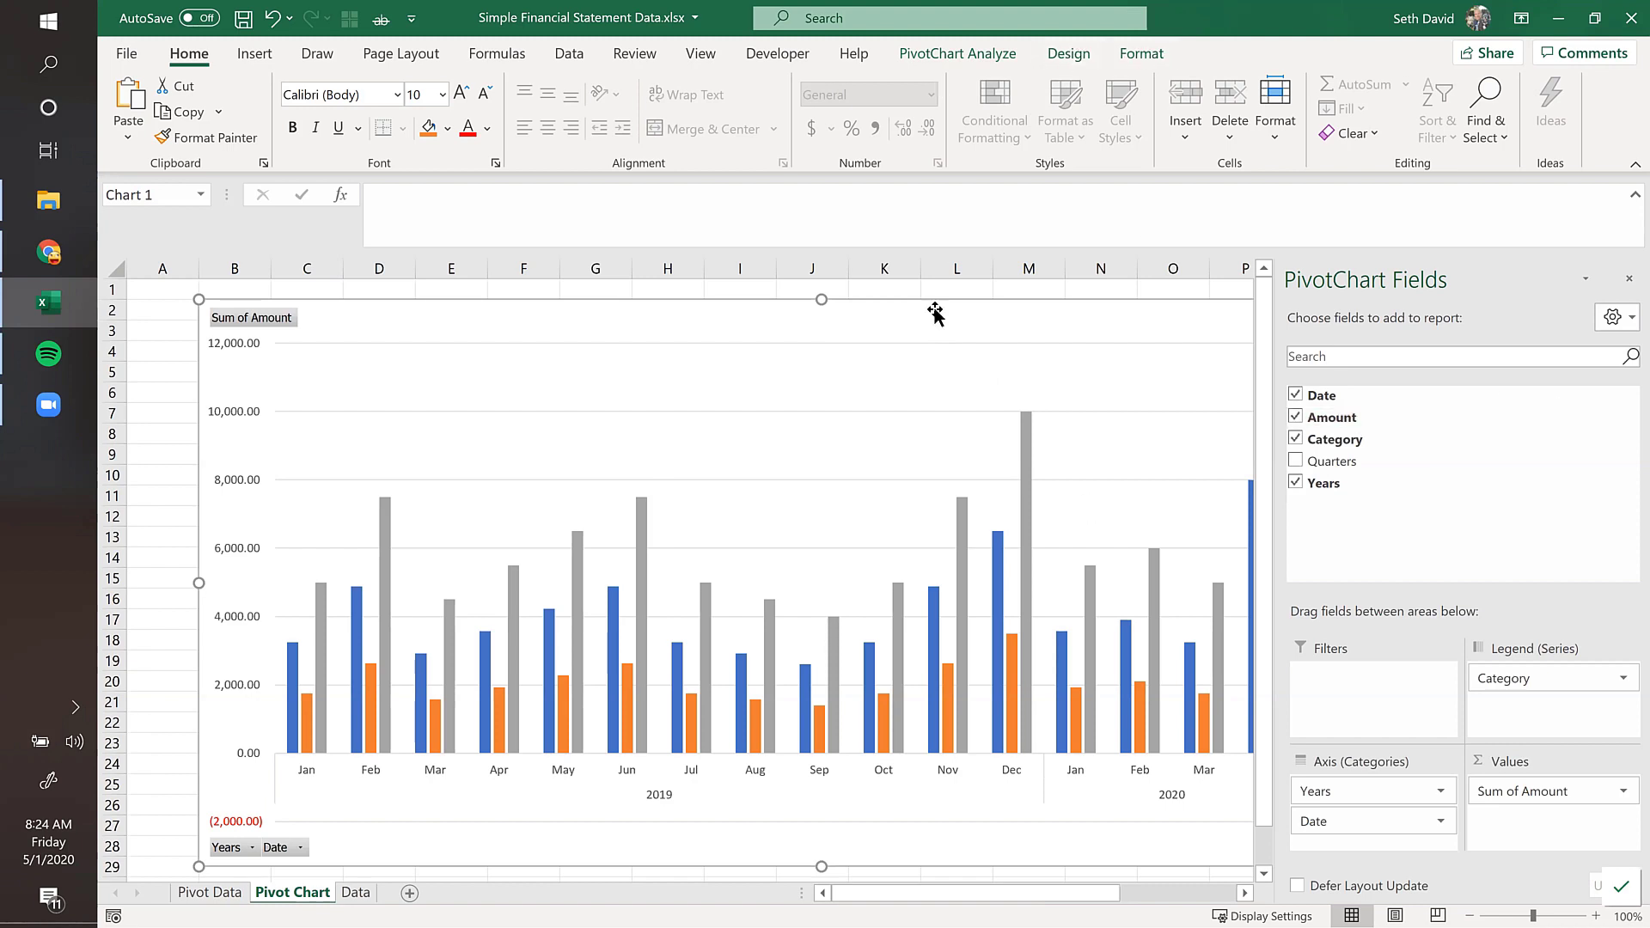
click(1062, 55)
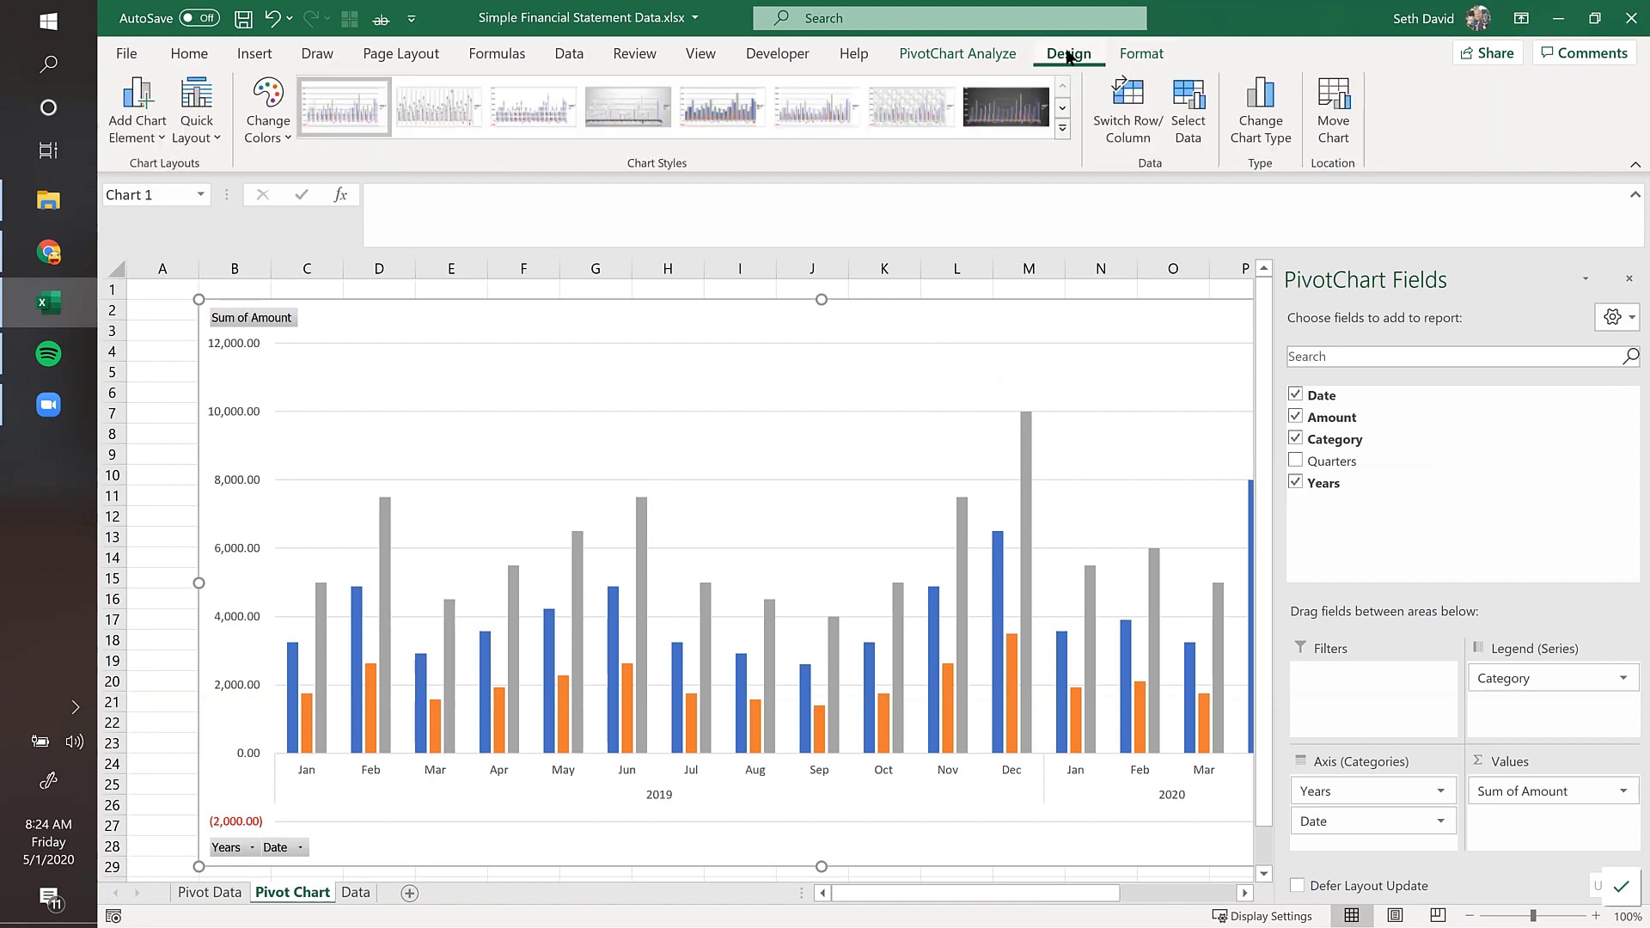
click(1626, 280)
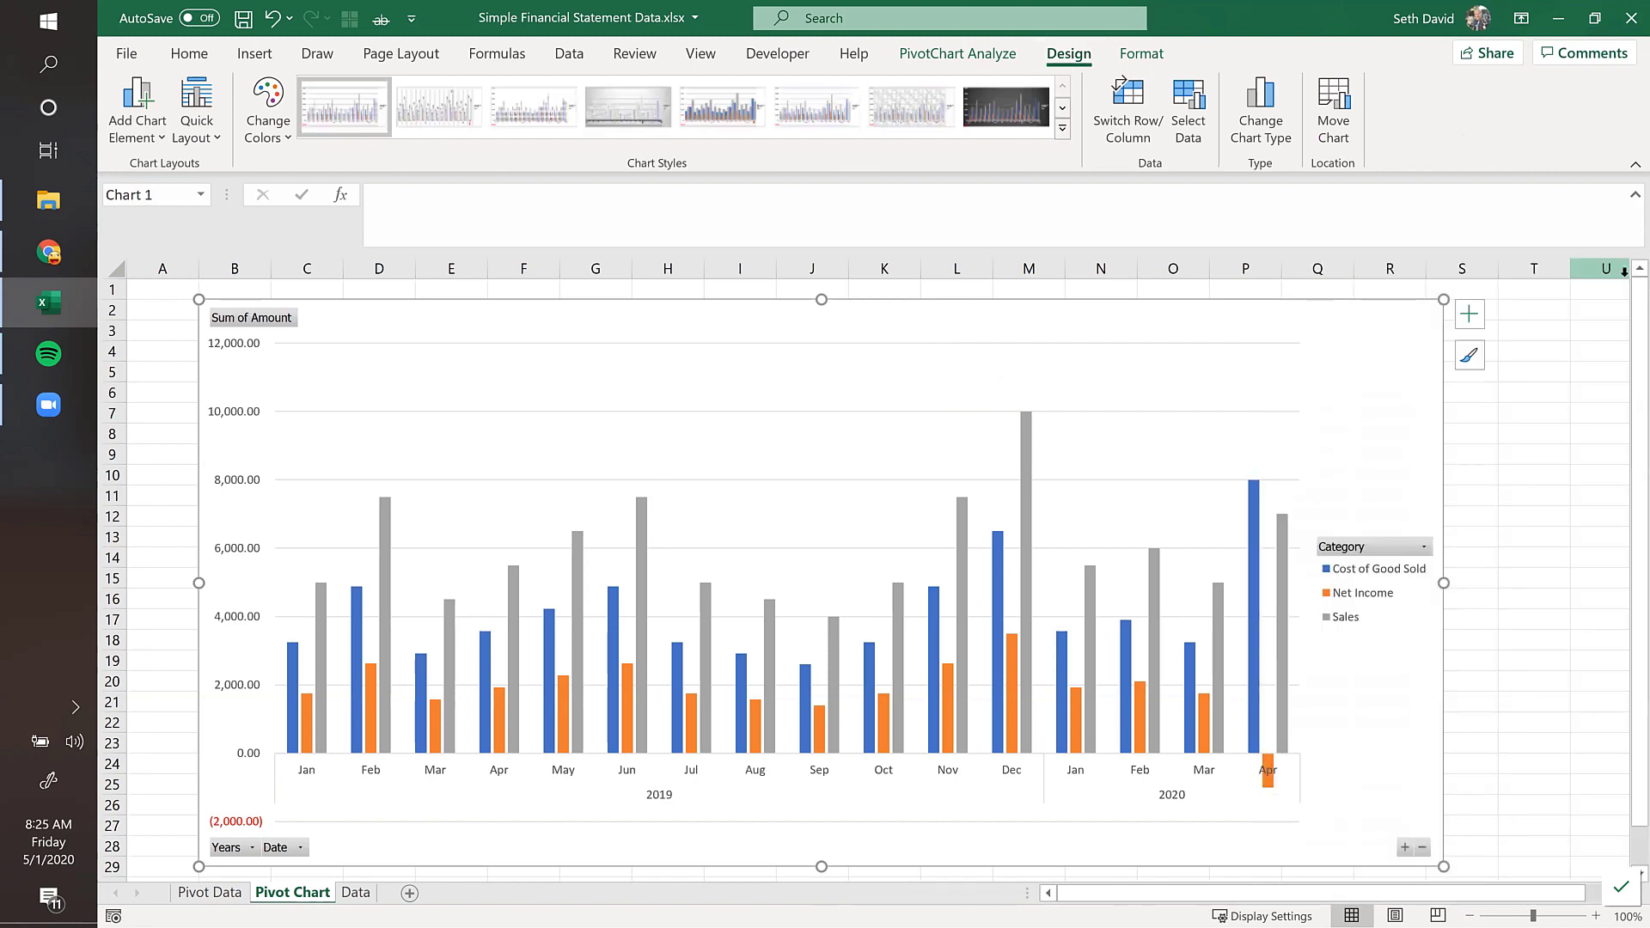
click(631, 108)
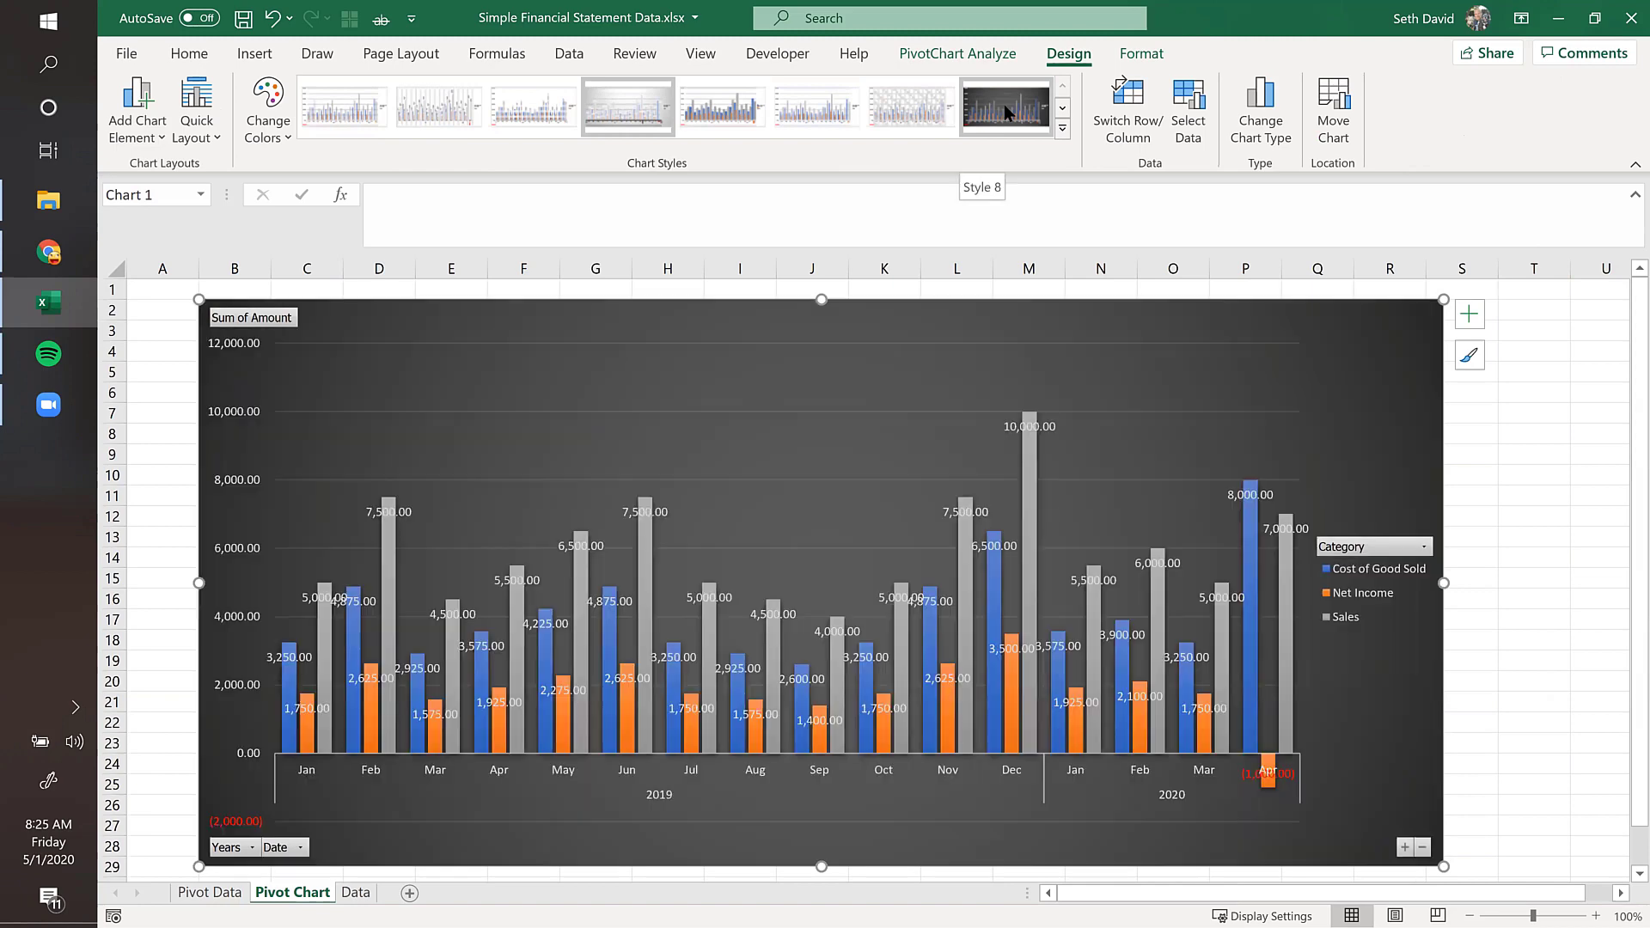
click(1007, 112)
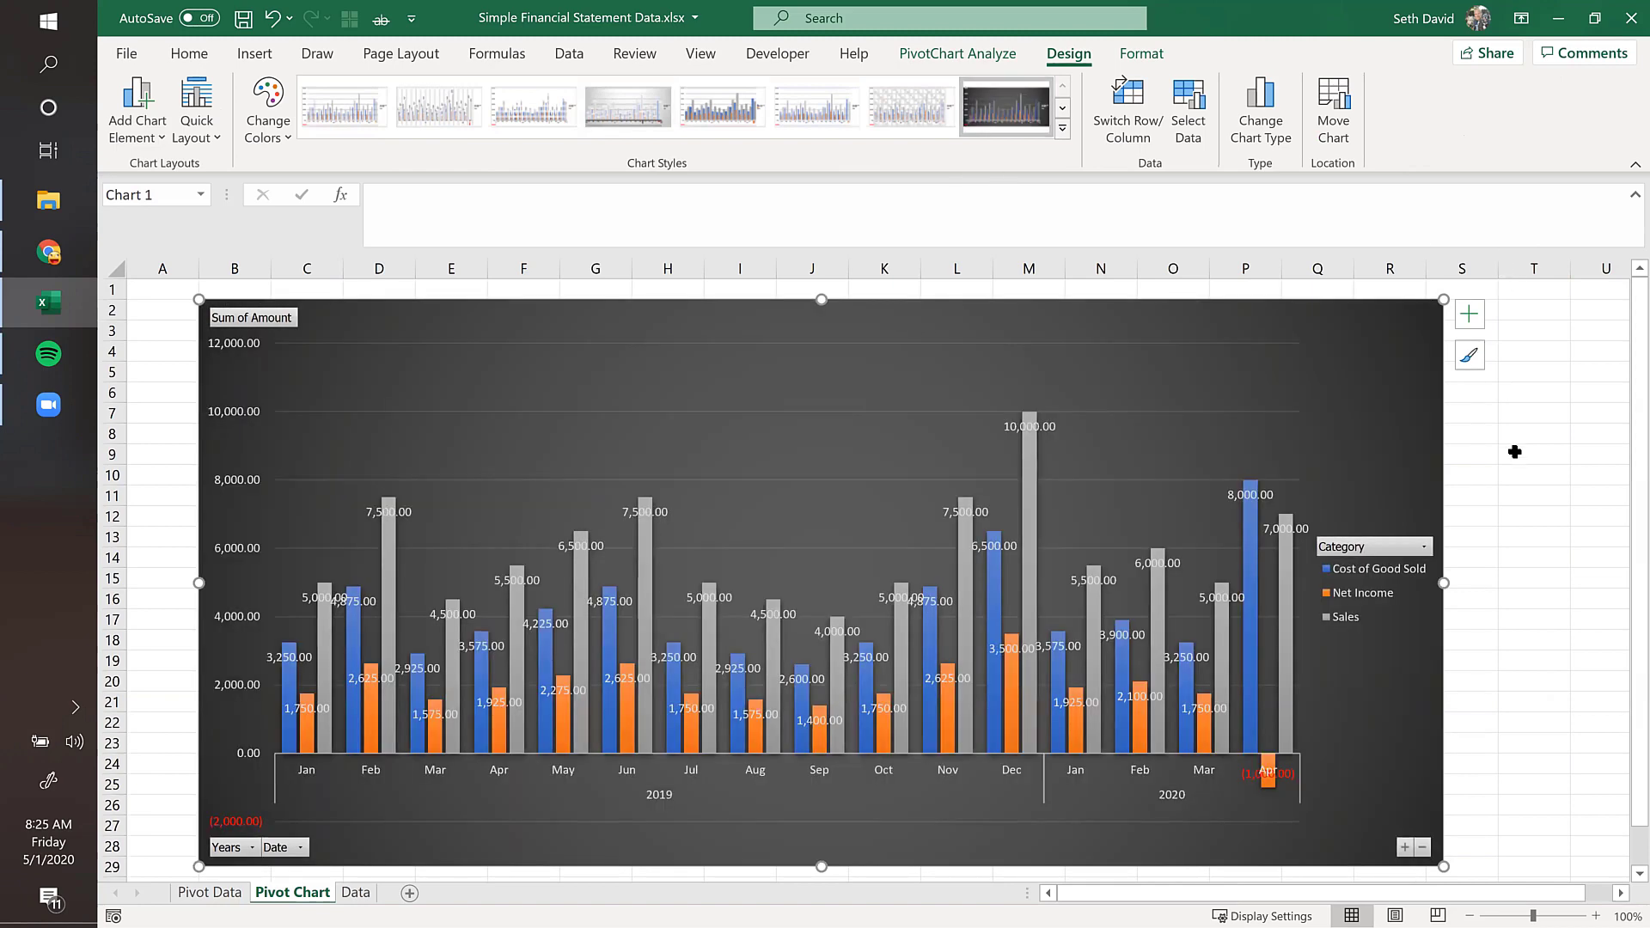
right_click(1358, 590)
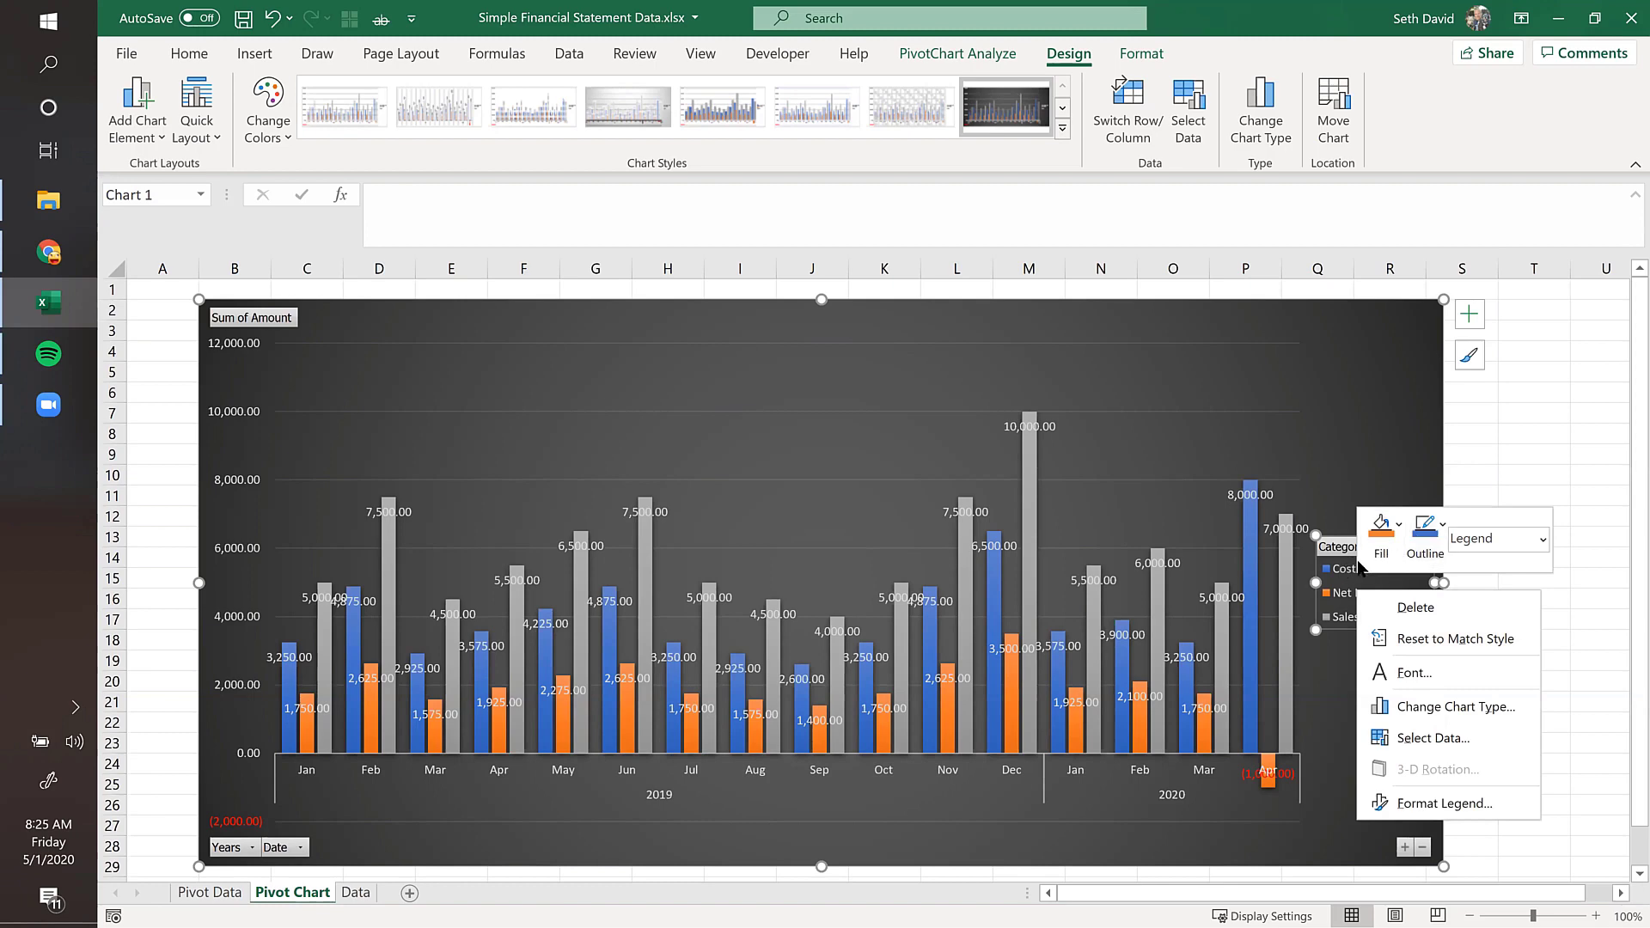
click(1521, 389)
click(1521, 388)
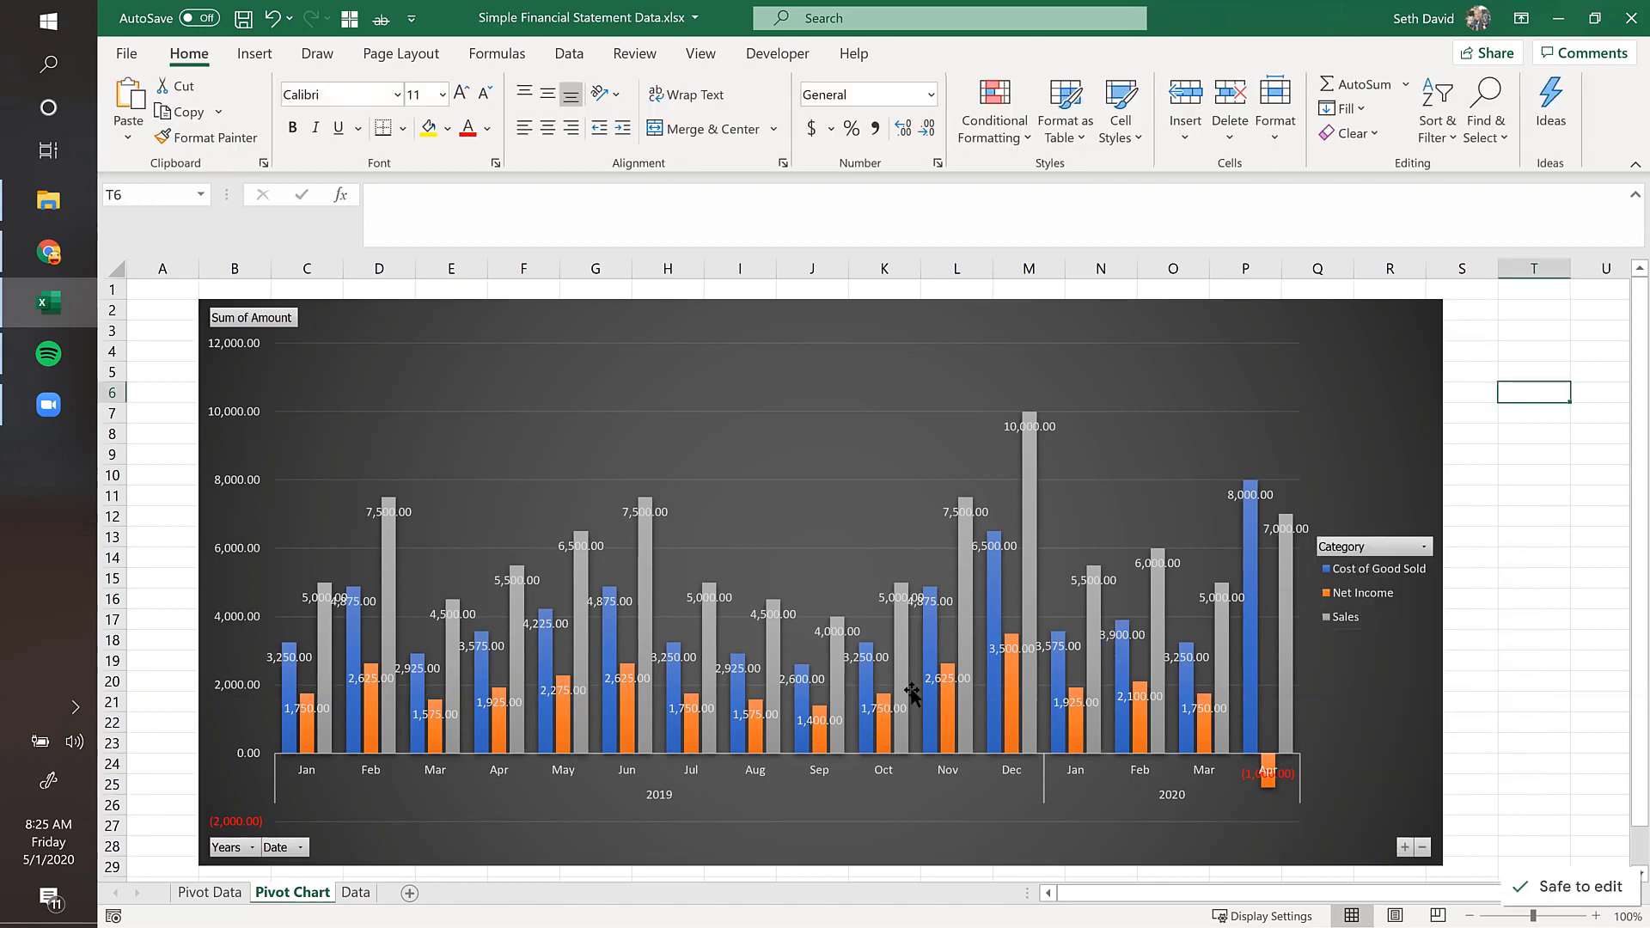
Step: Change the PivotChart's type to Stacked Column
click(981, 313)
click(1070, 54)
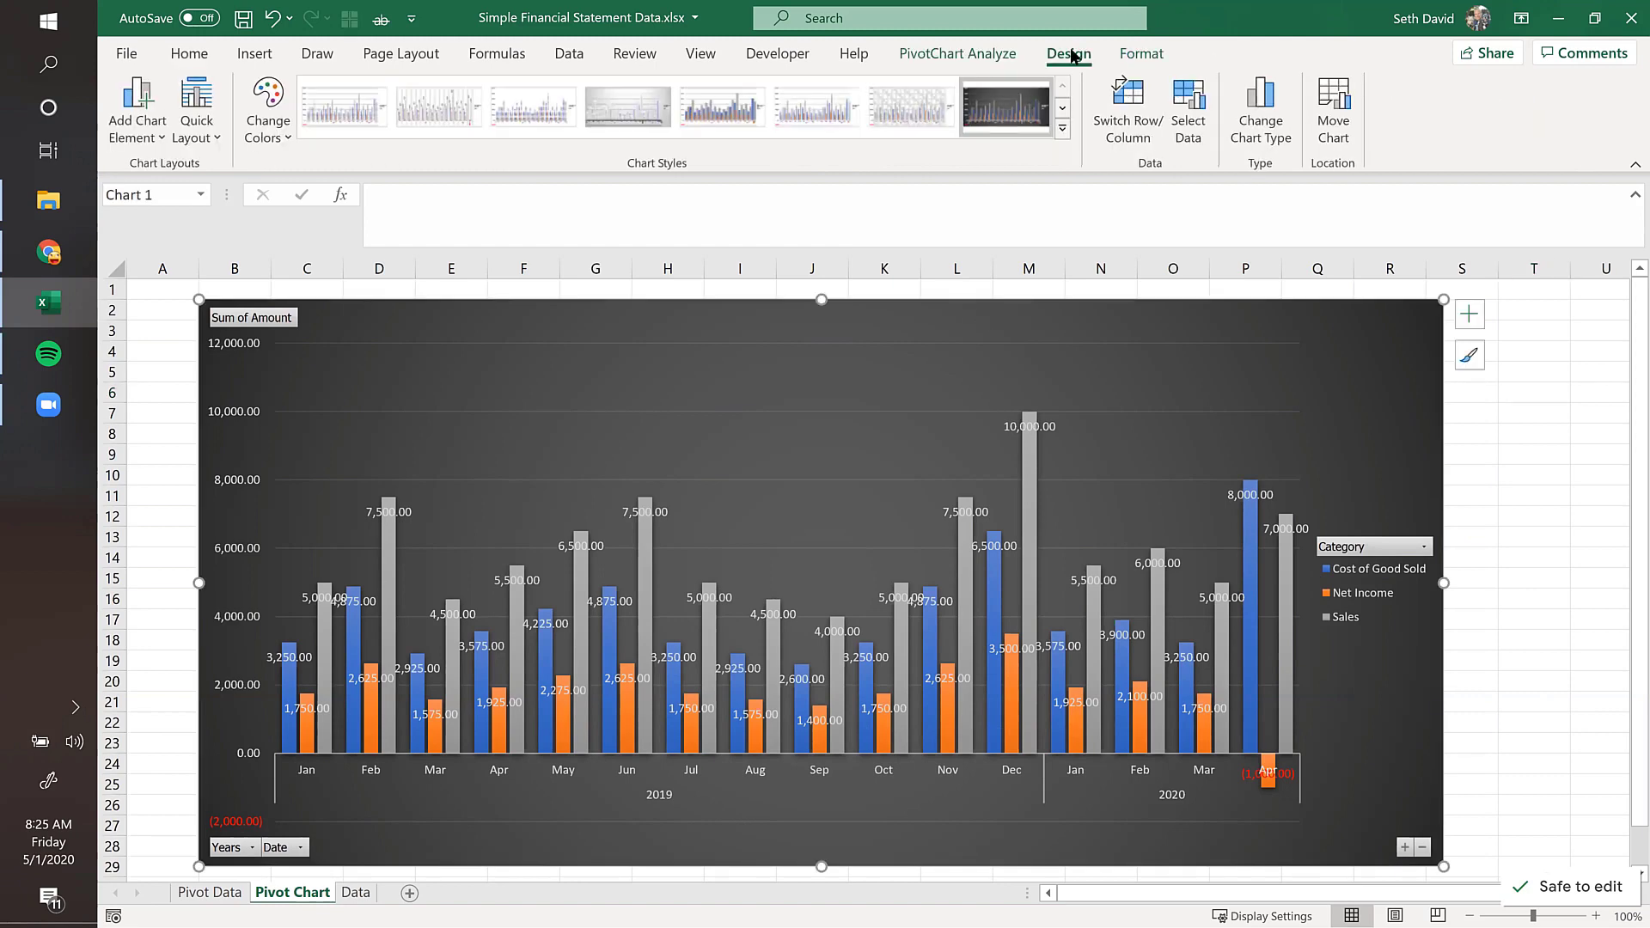
click(1063, 129)
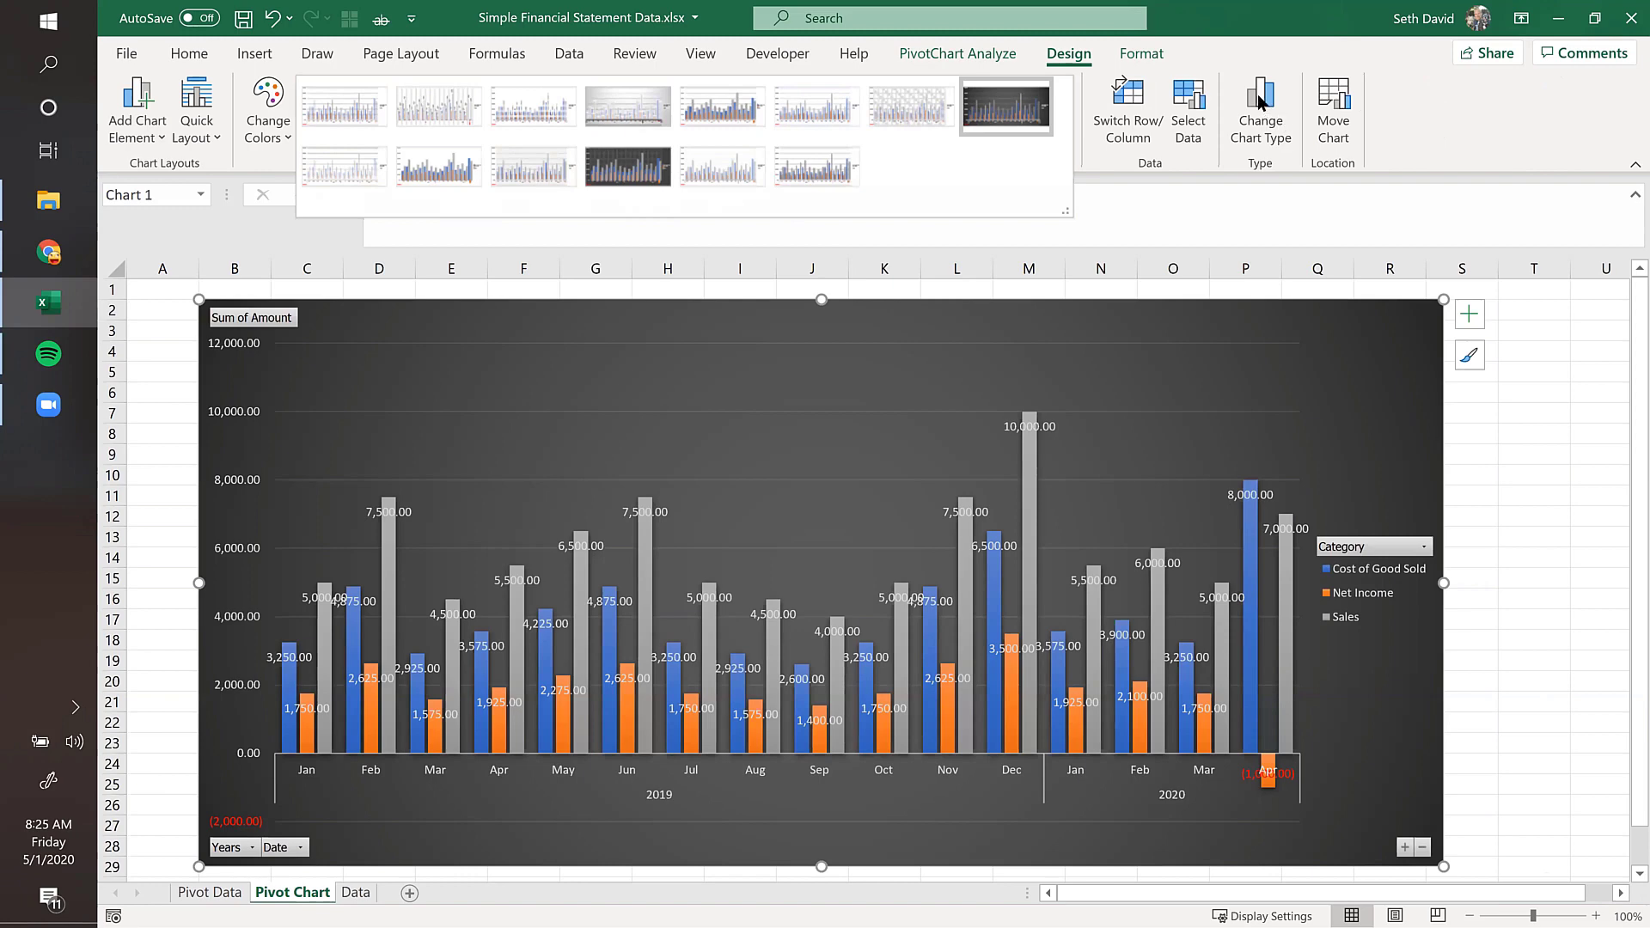
click(1263, 104)
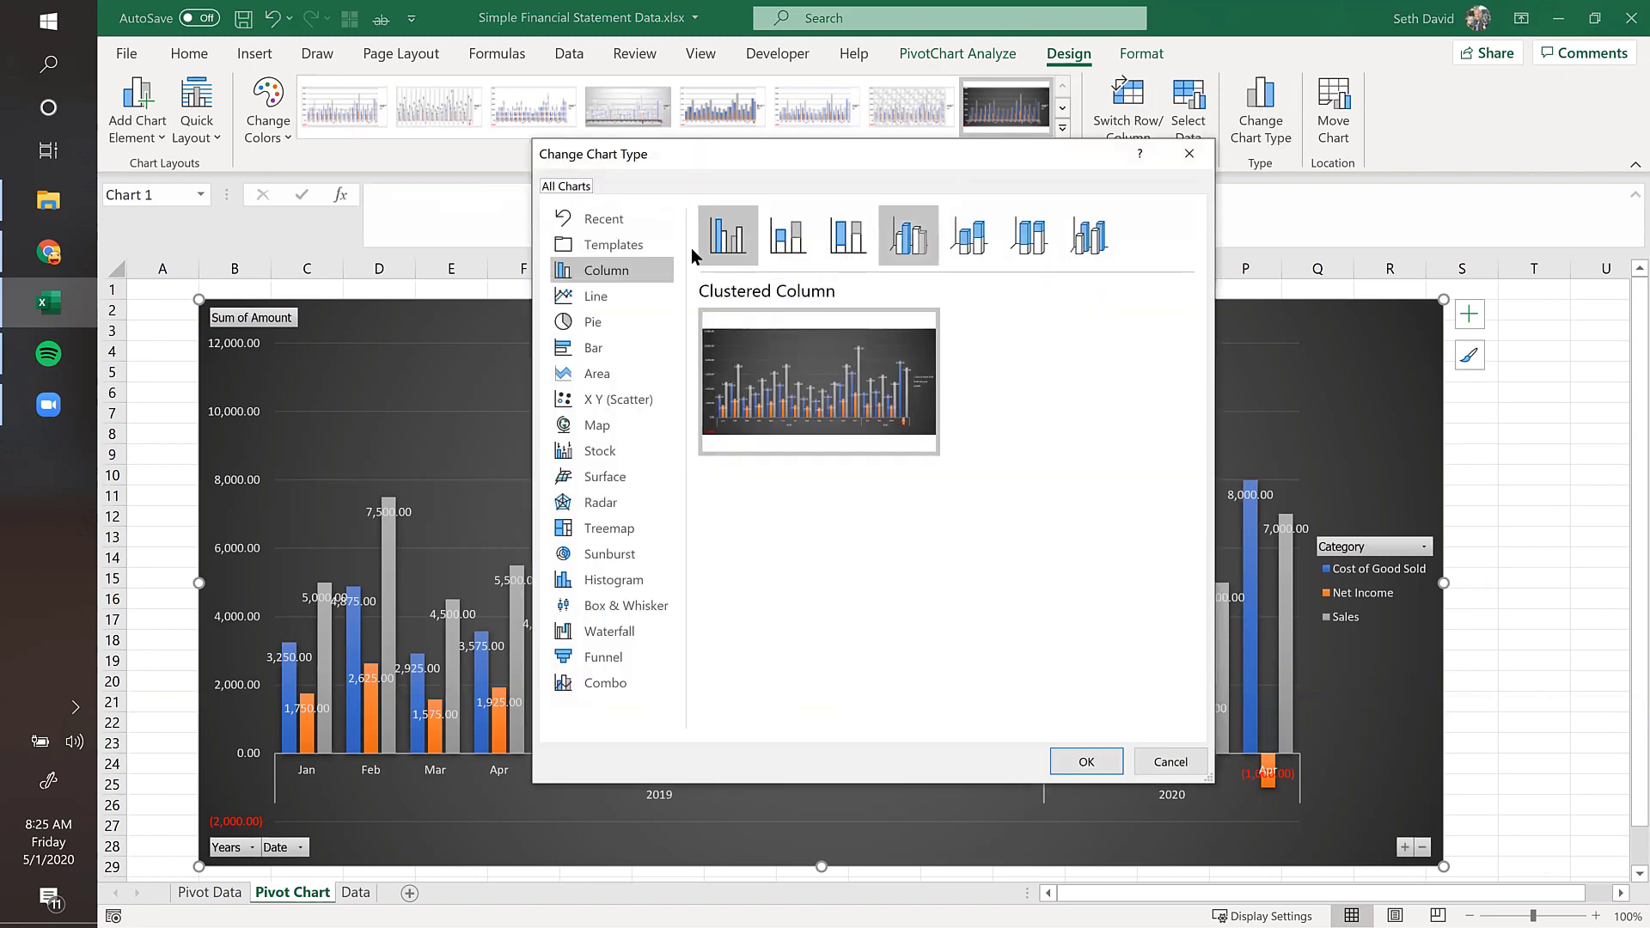
click(795, 243)
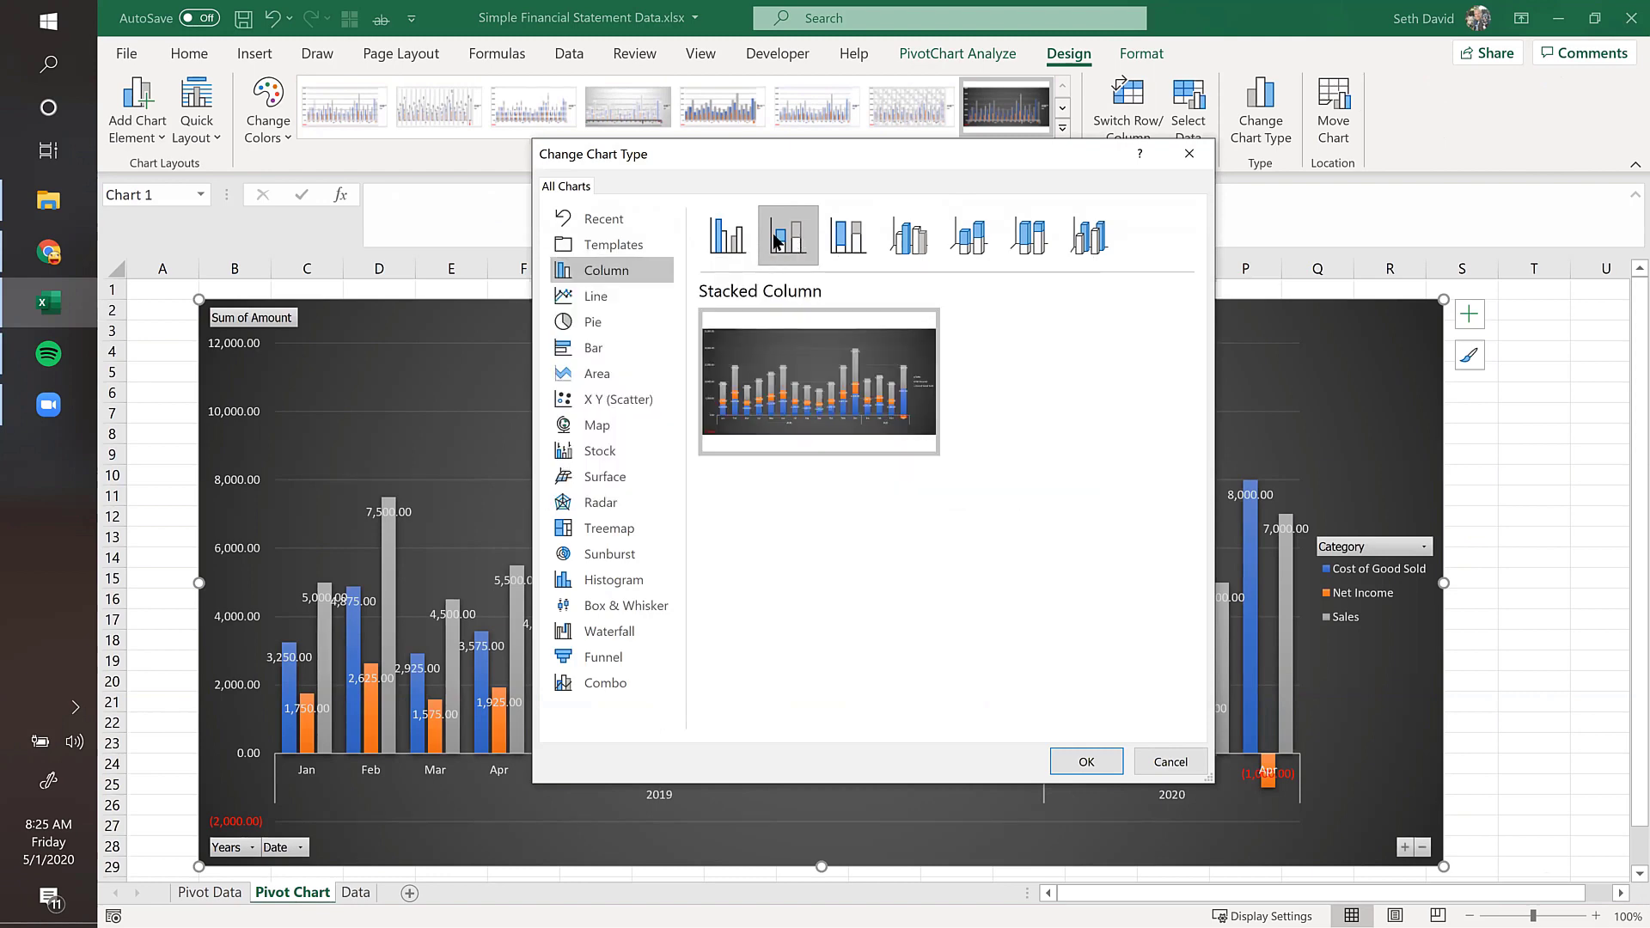
click(1080, 761)
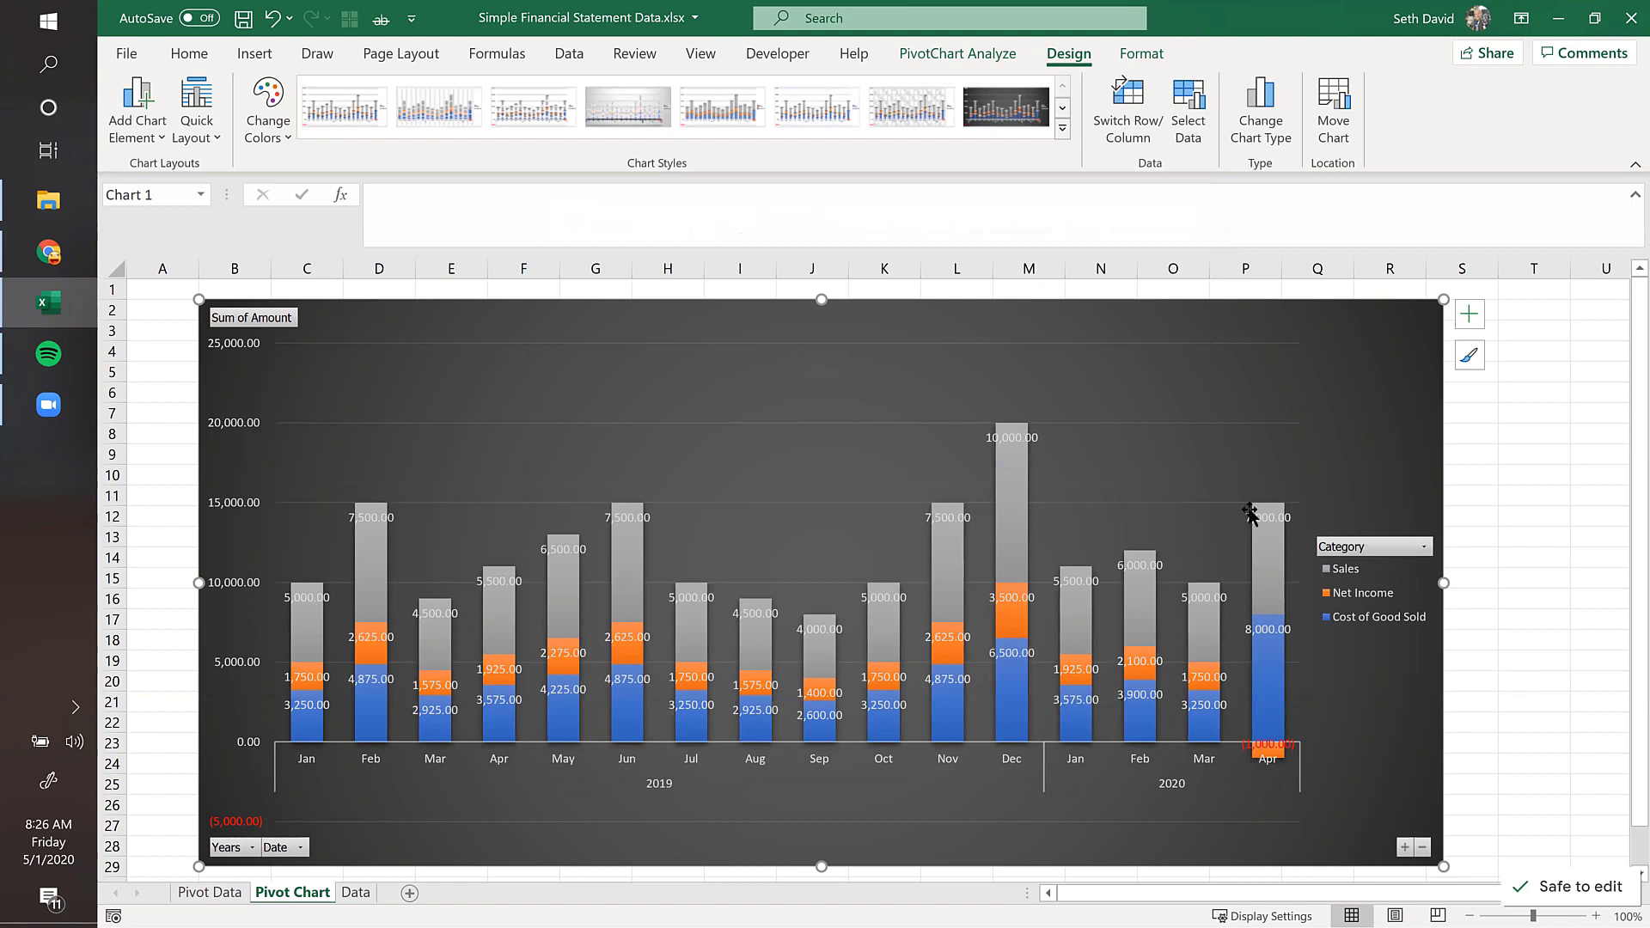
Step: Inspect the Cost of Good Sold and Net Income segments of the December 2019 column against the legend
mouse_move(1014, 707)
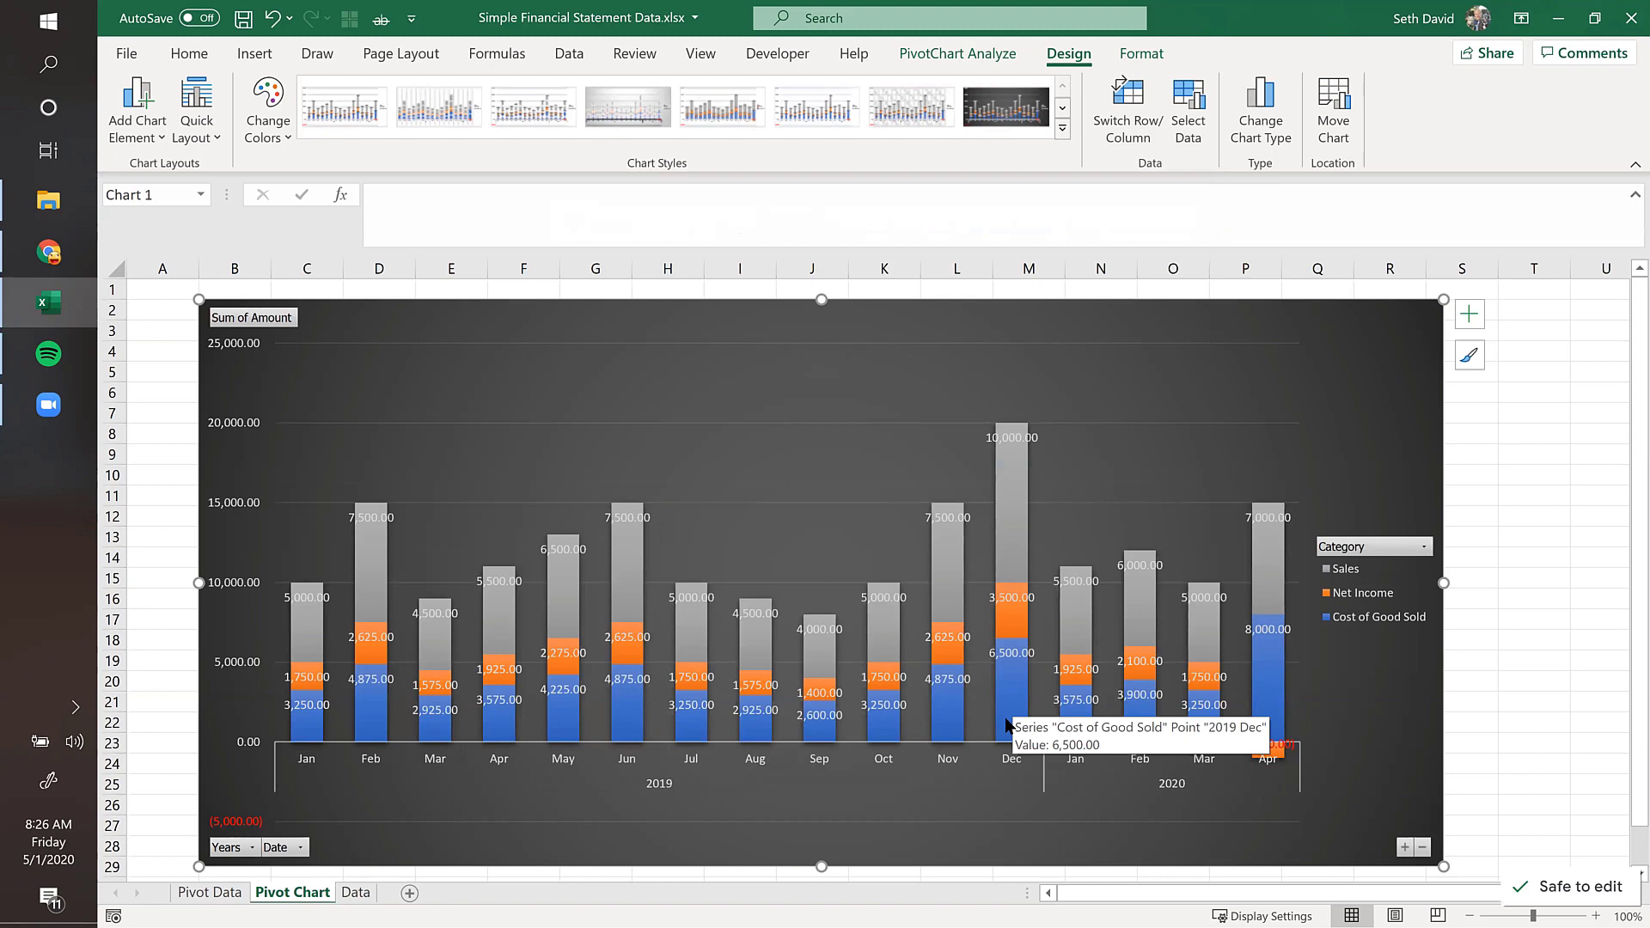
mouse_move(1012, 625)
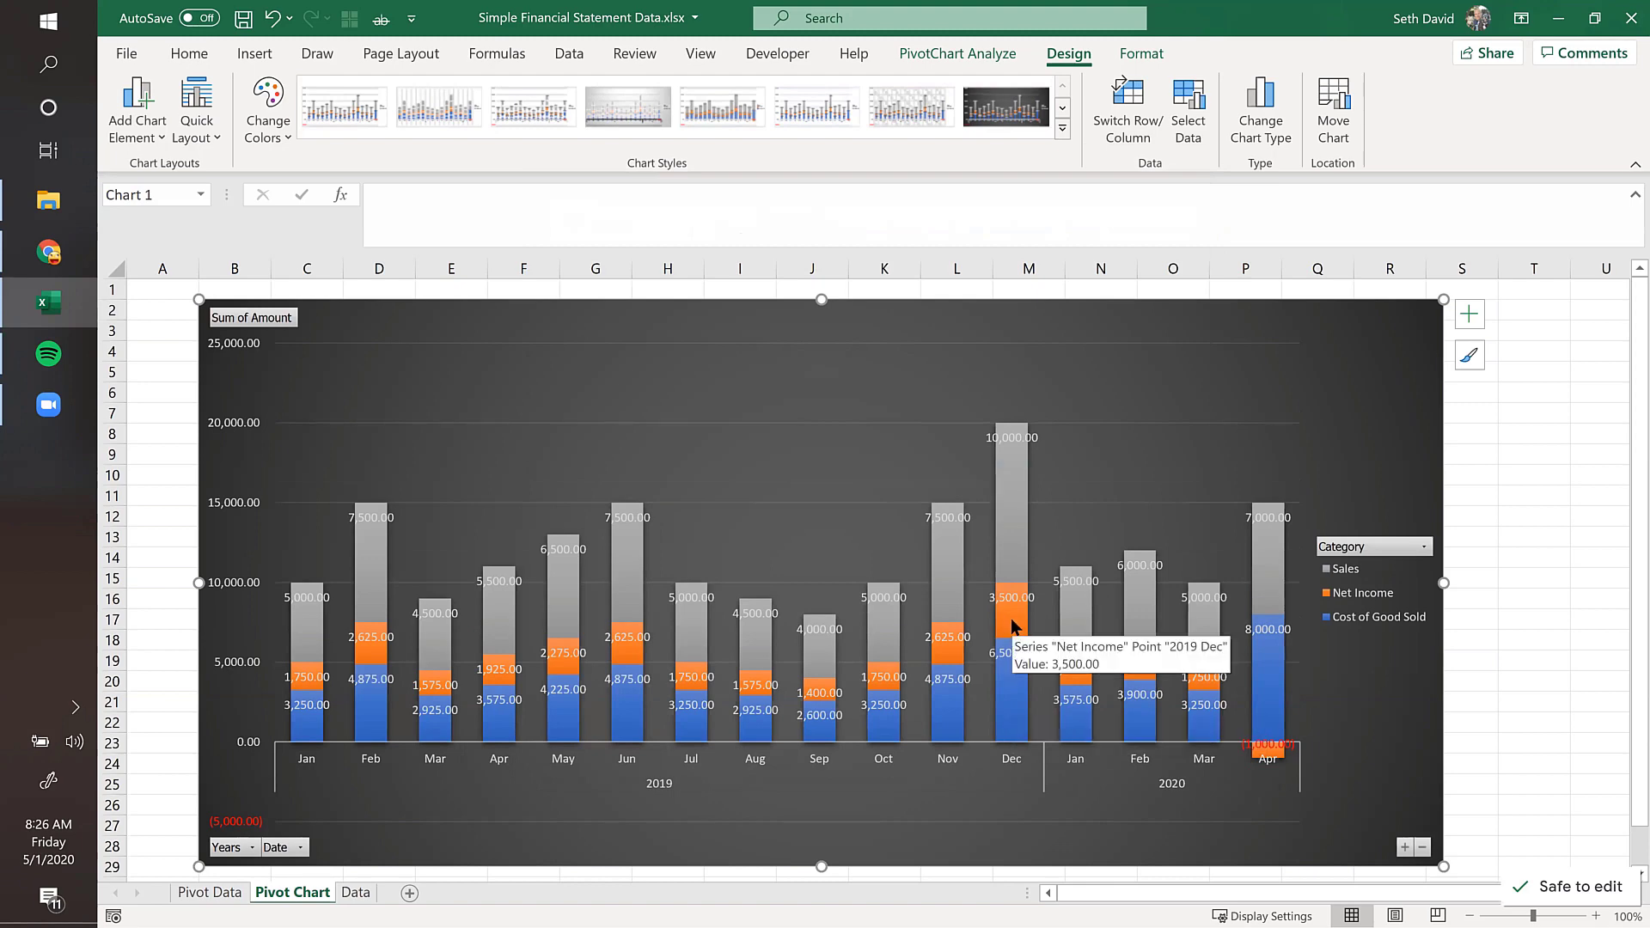
mouse_move(1004, 438)
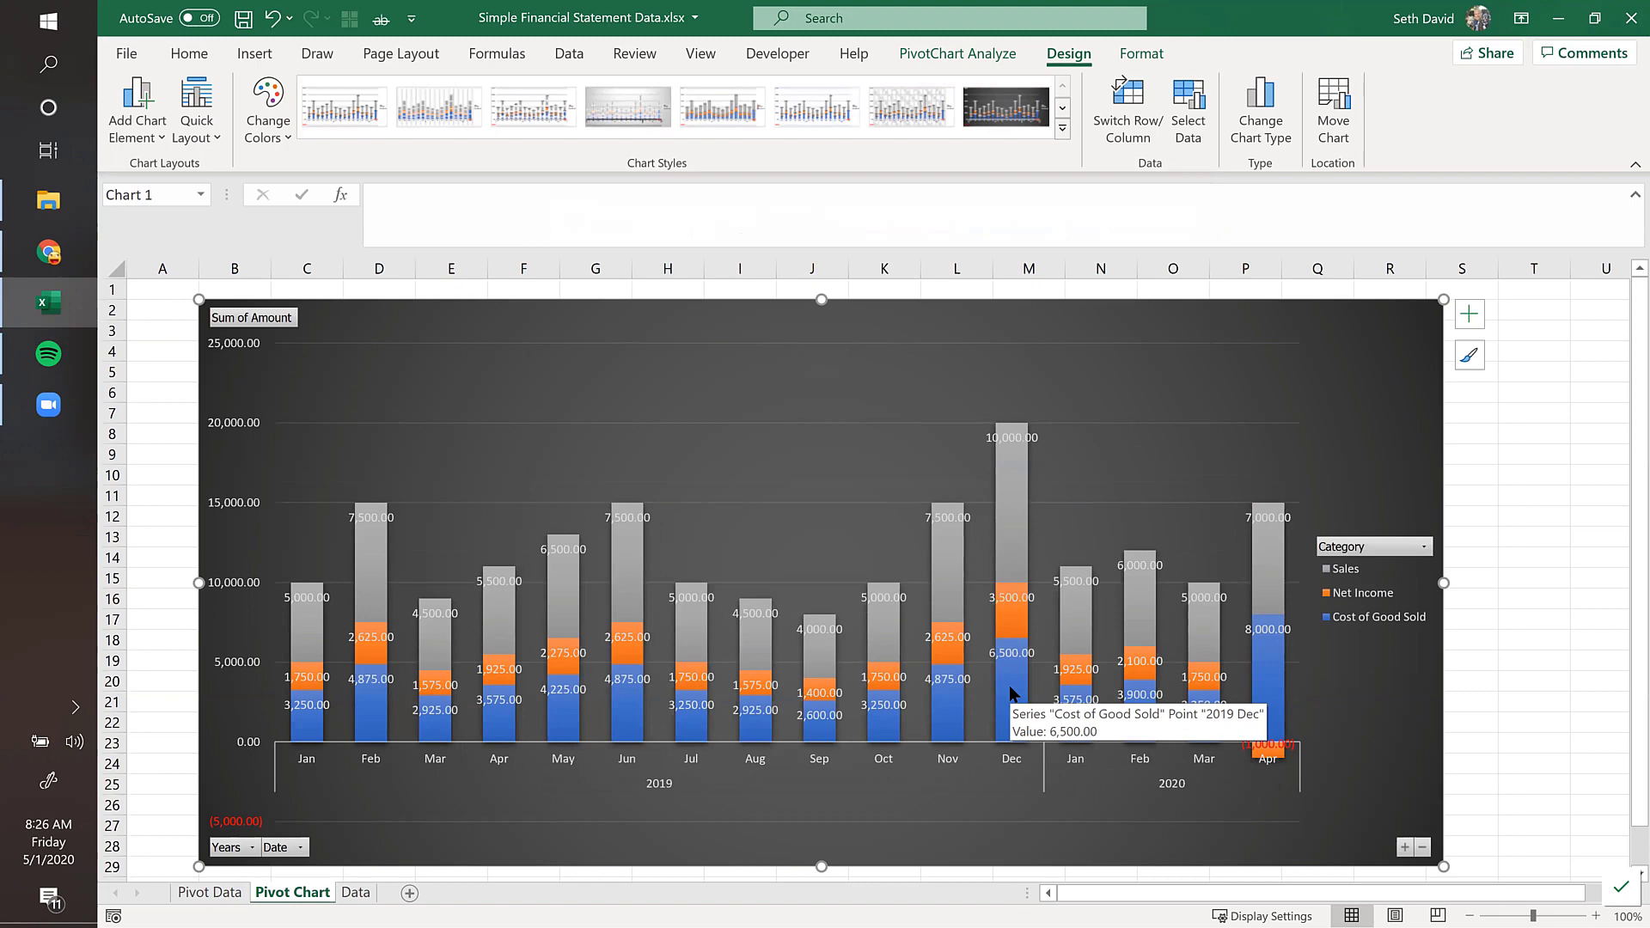
click(1377, 599)
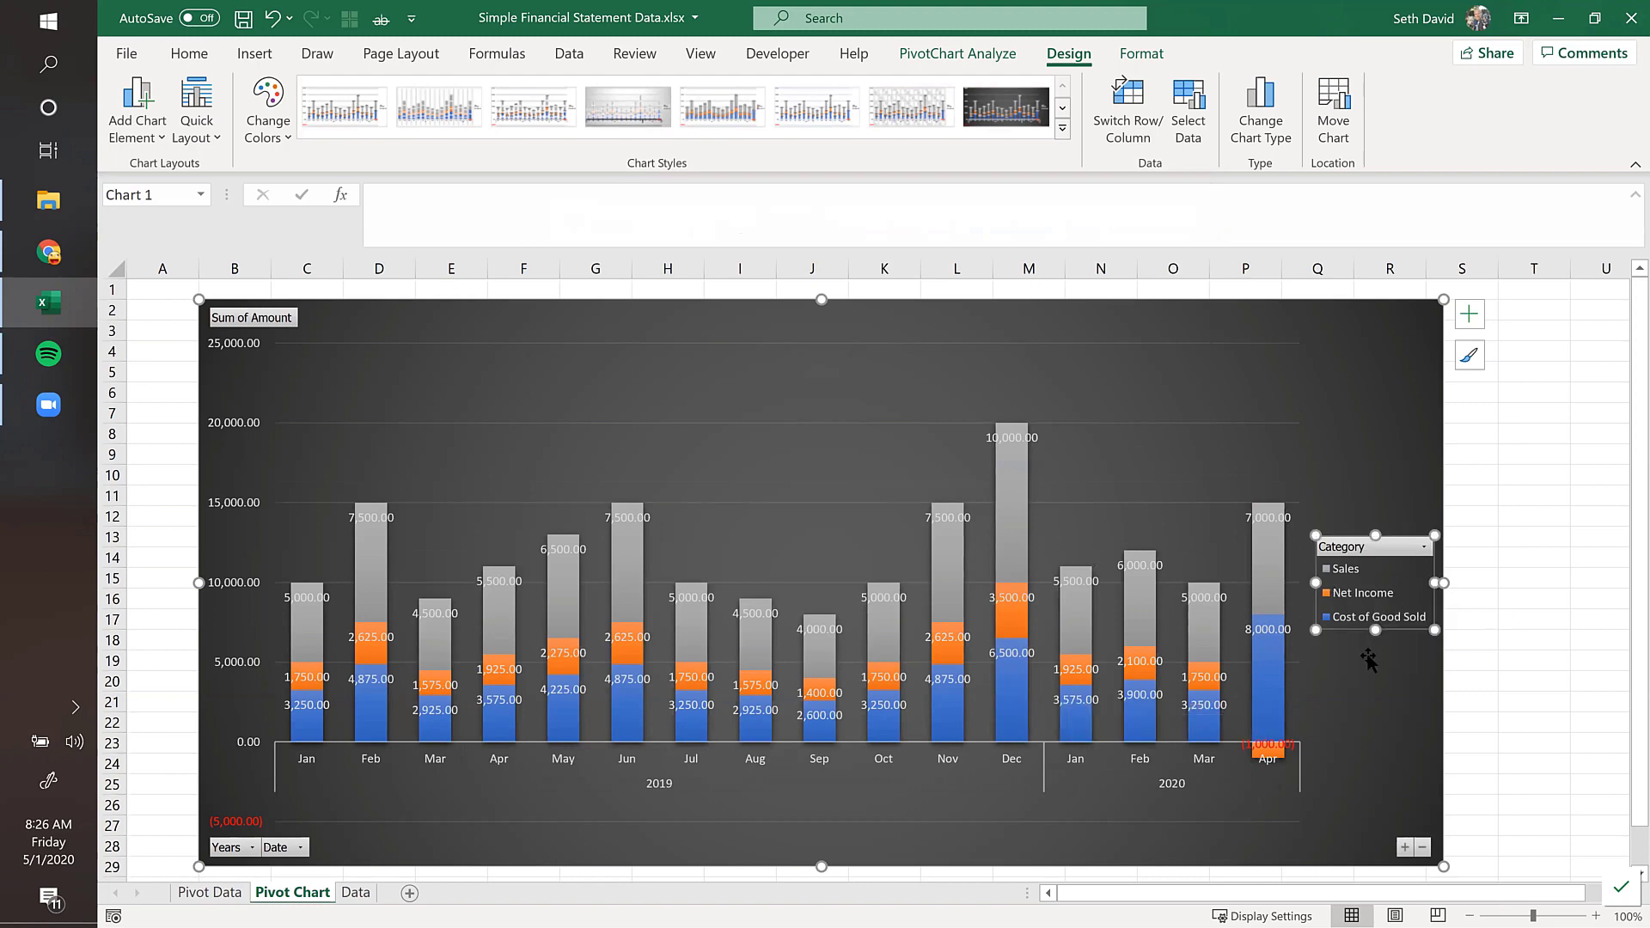
right_click(1012, 602)
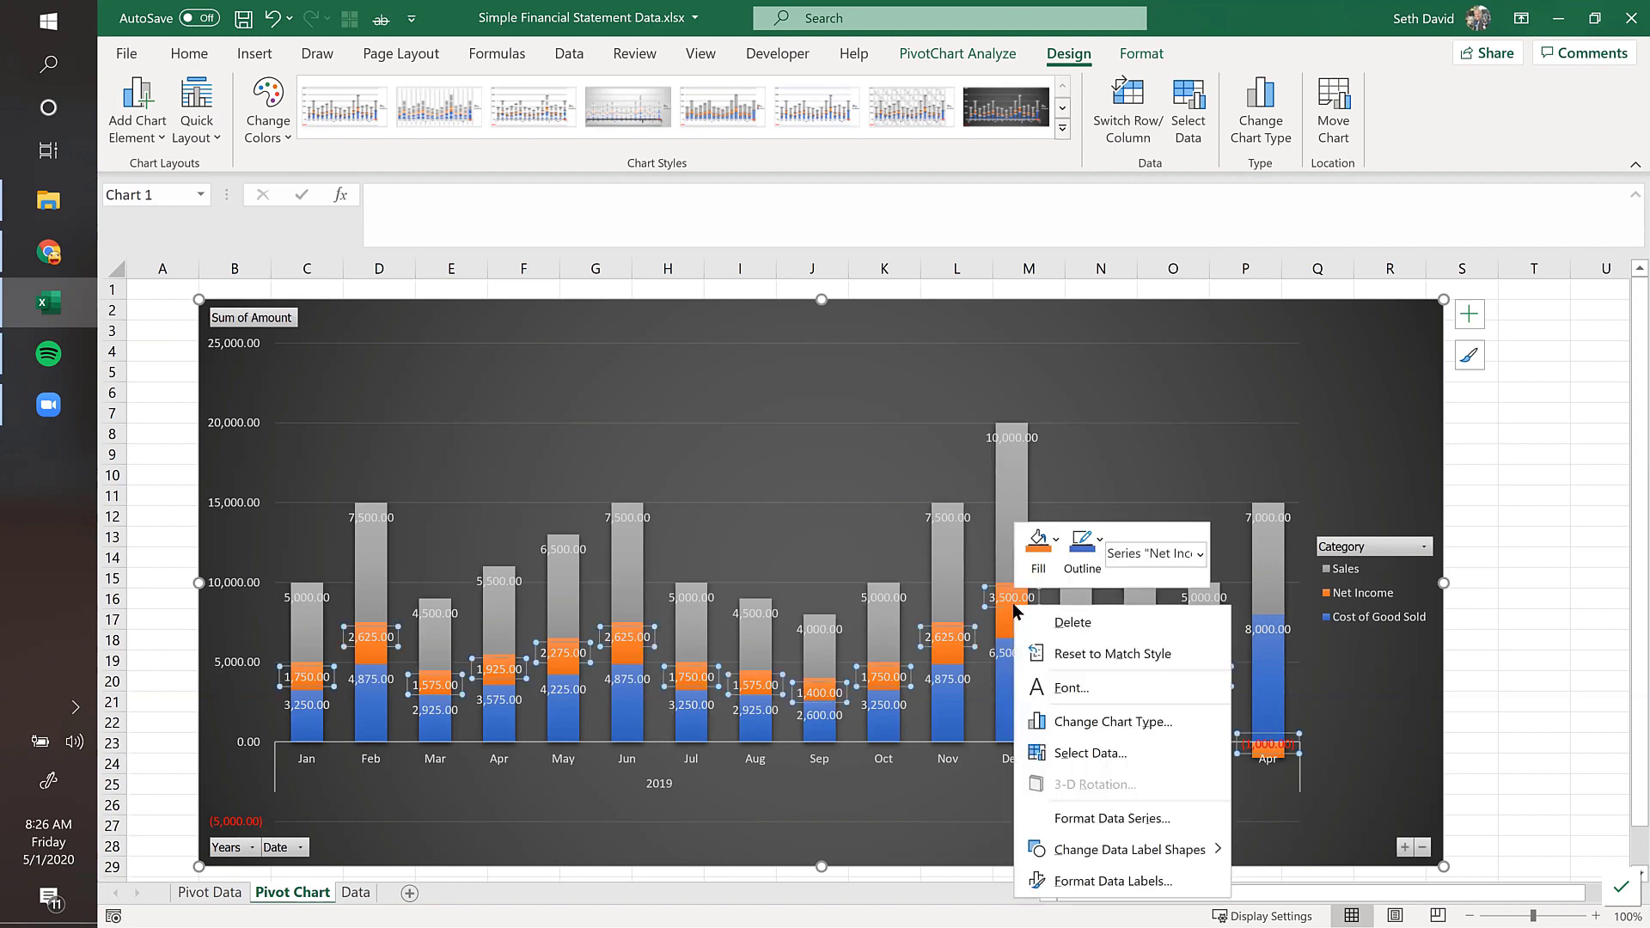
click(1393, 677)
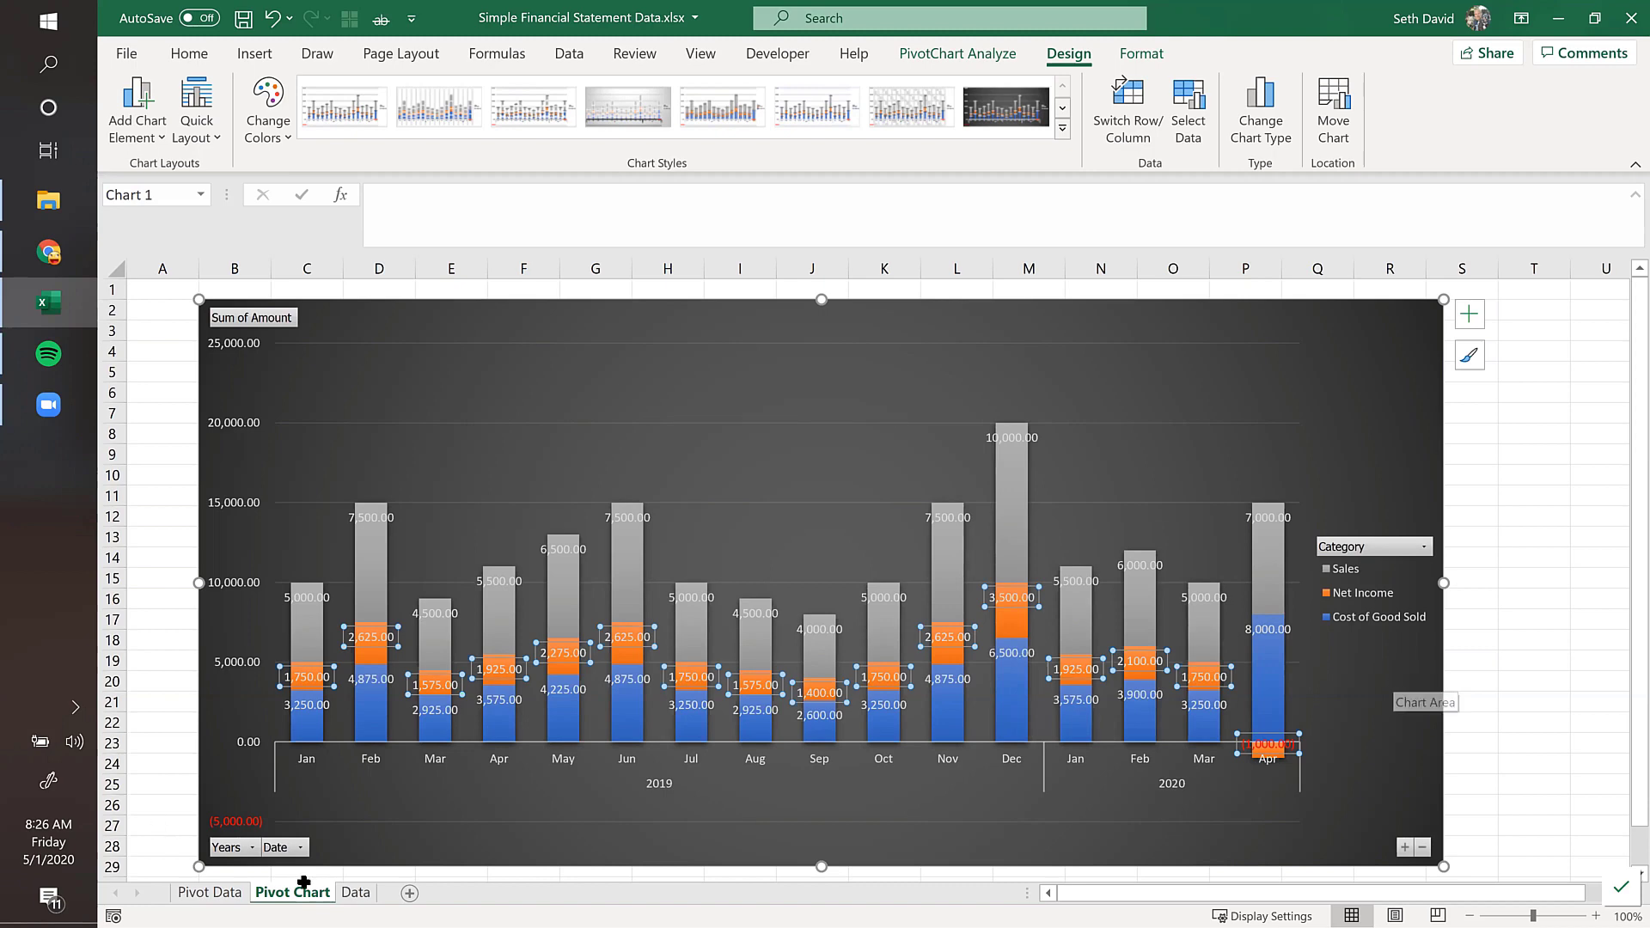
Step: Filter the PivotChart's Years field to exclude 2020
click(251, 848)
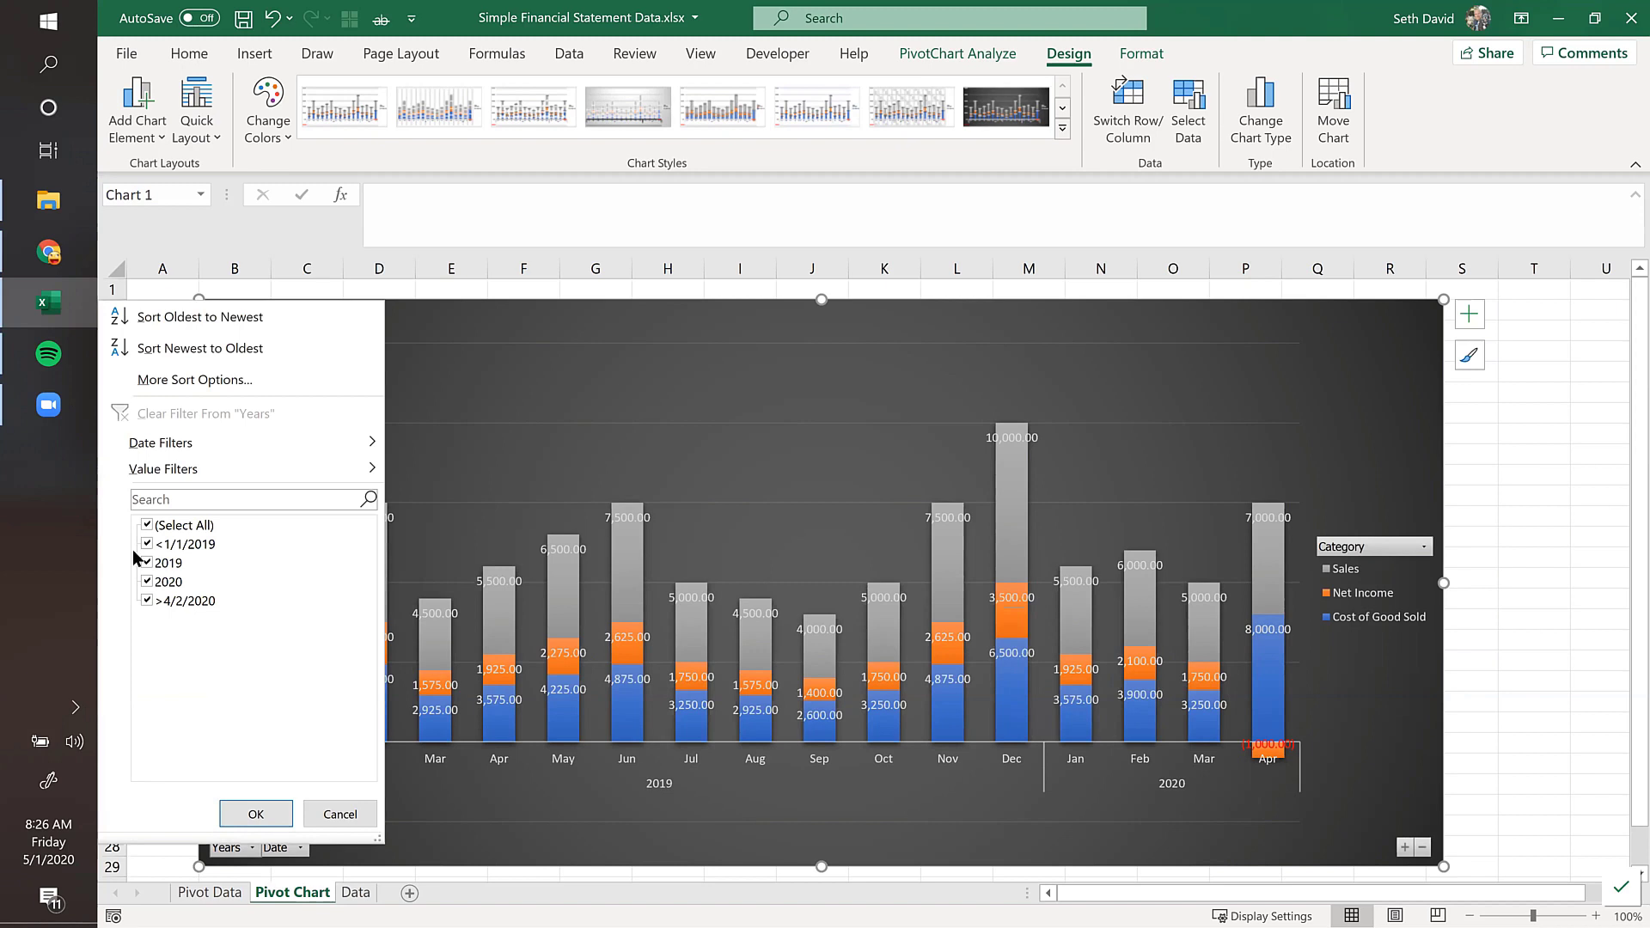
click(148, 583)
click(258, 815)
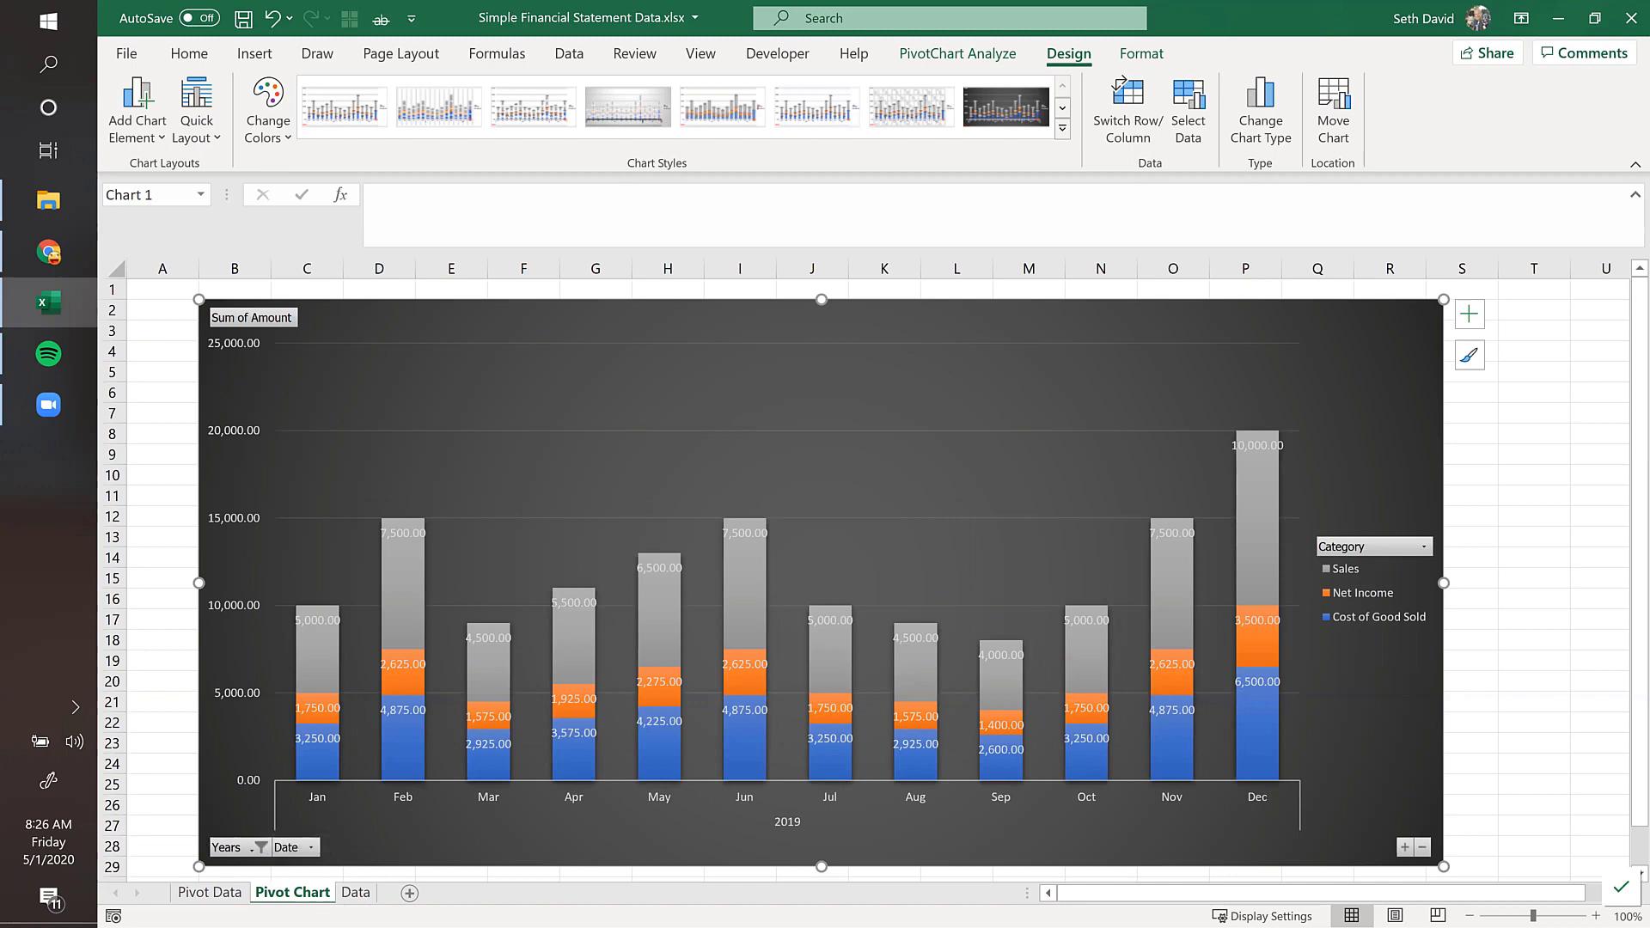
click(1542, 765)
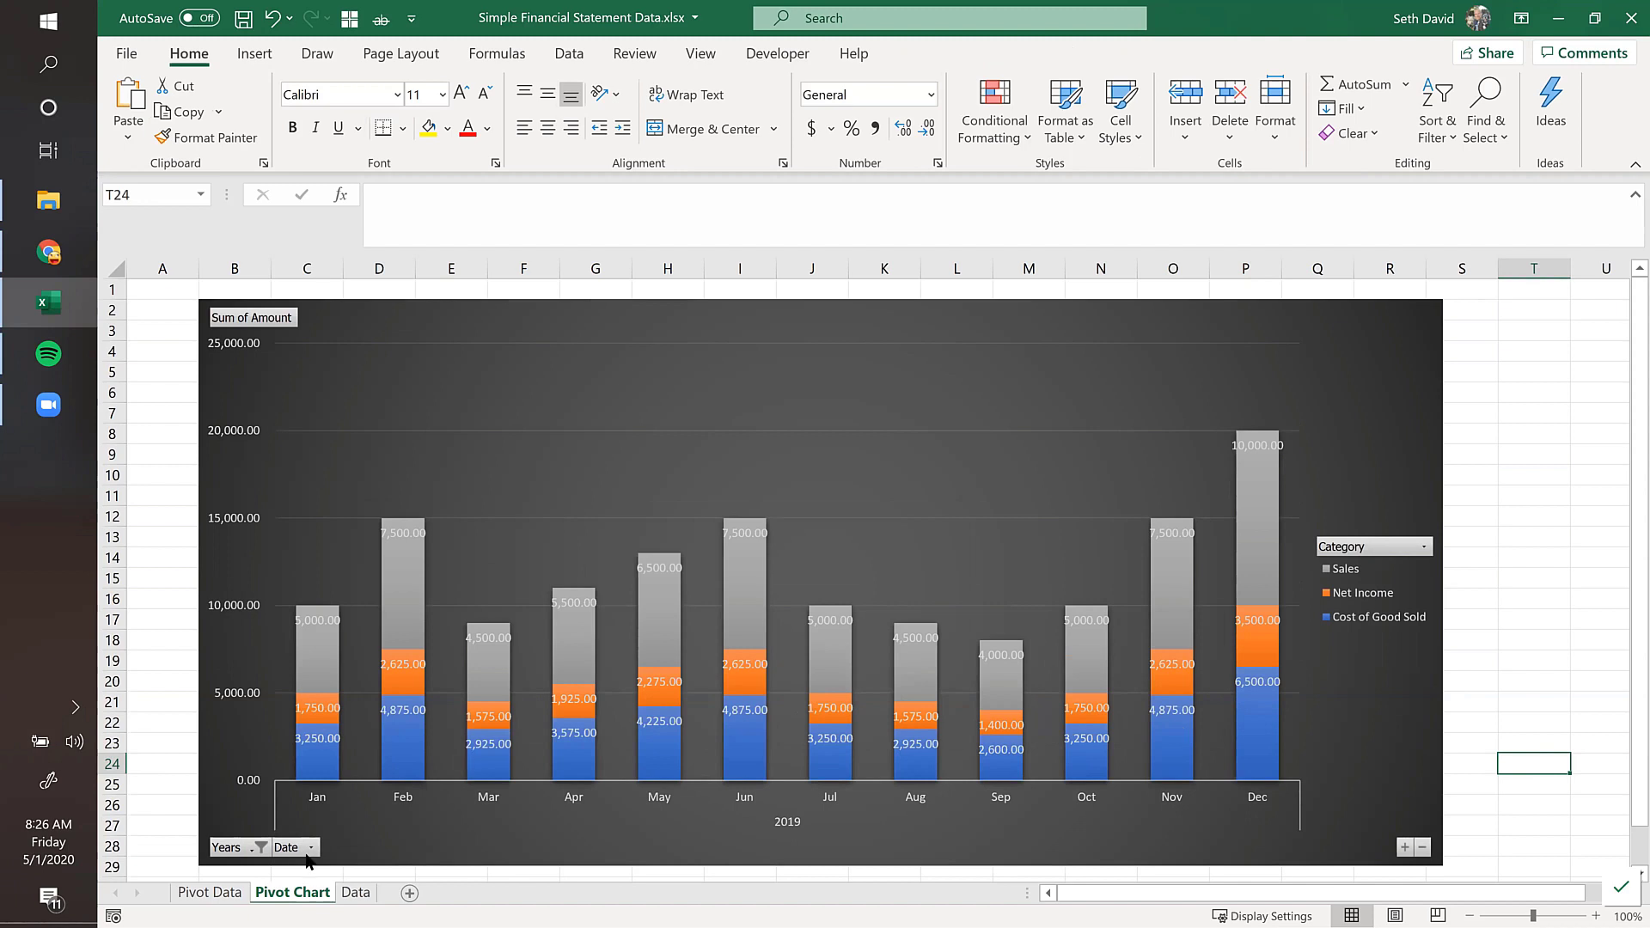
Step: Include 2020 again in the PivotChart's Years filter
click(260, 848)
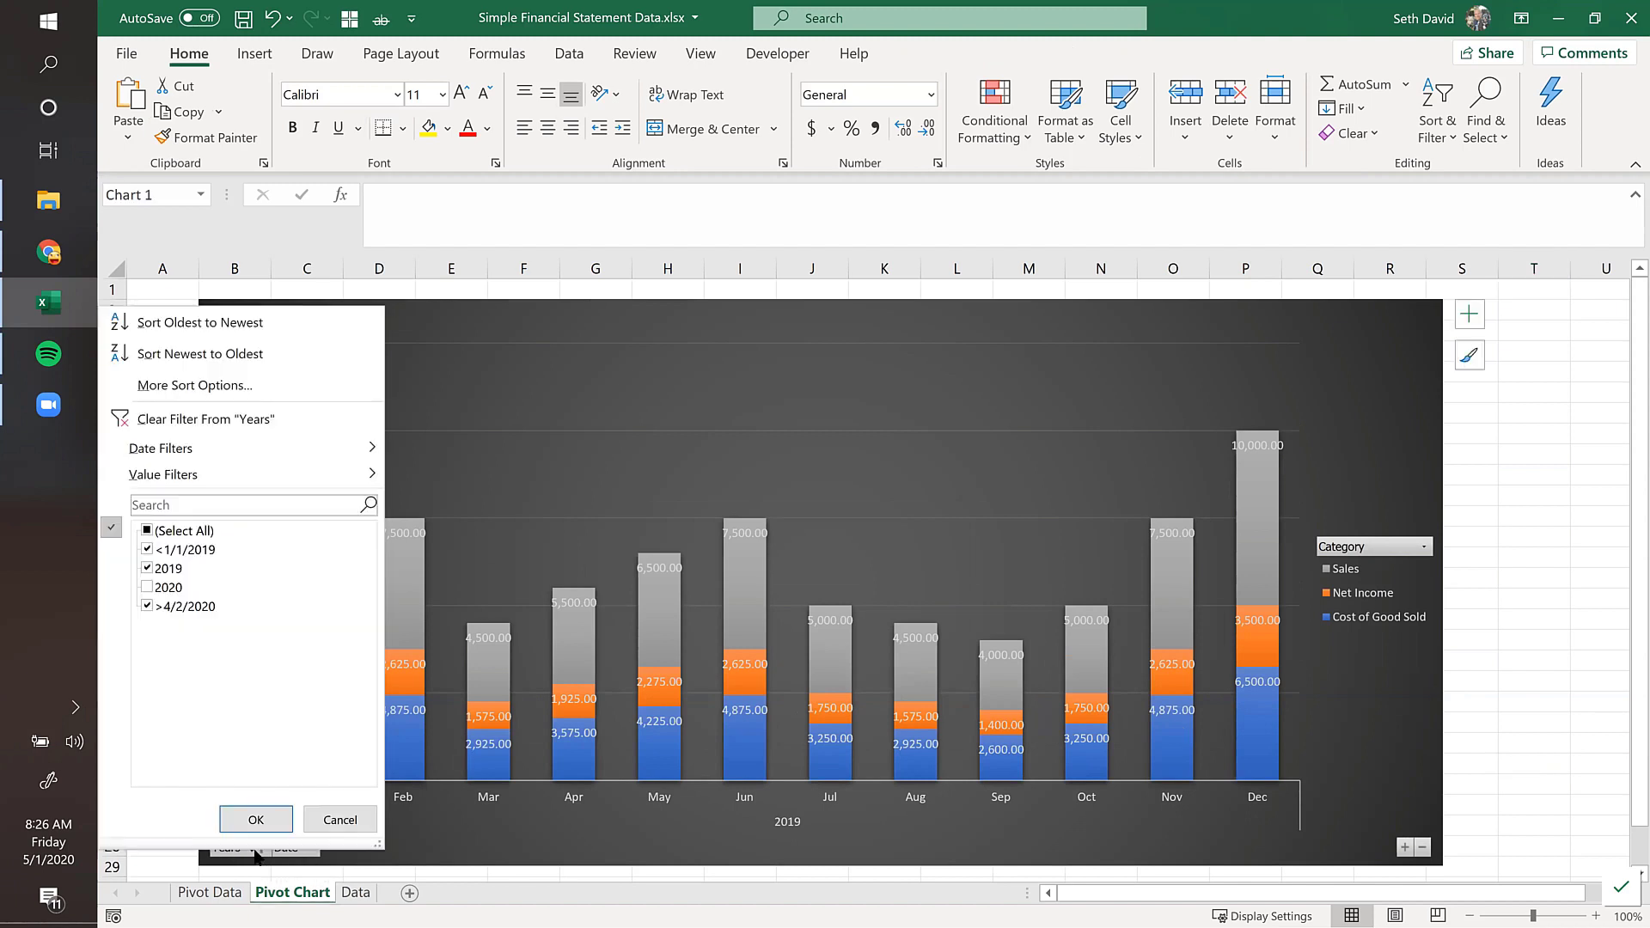
click(147, 587)
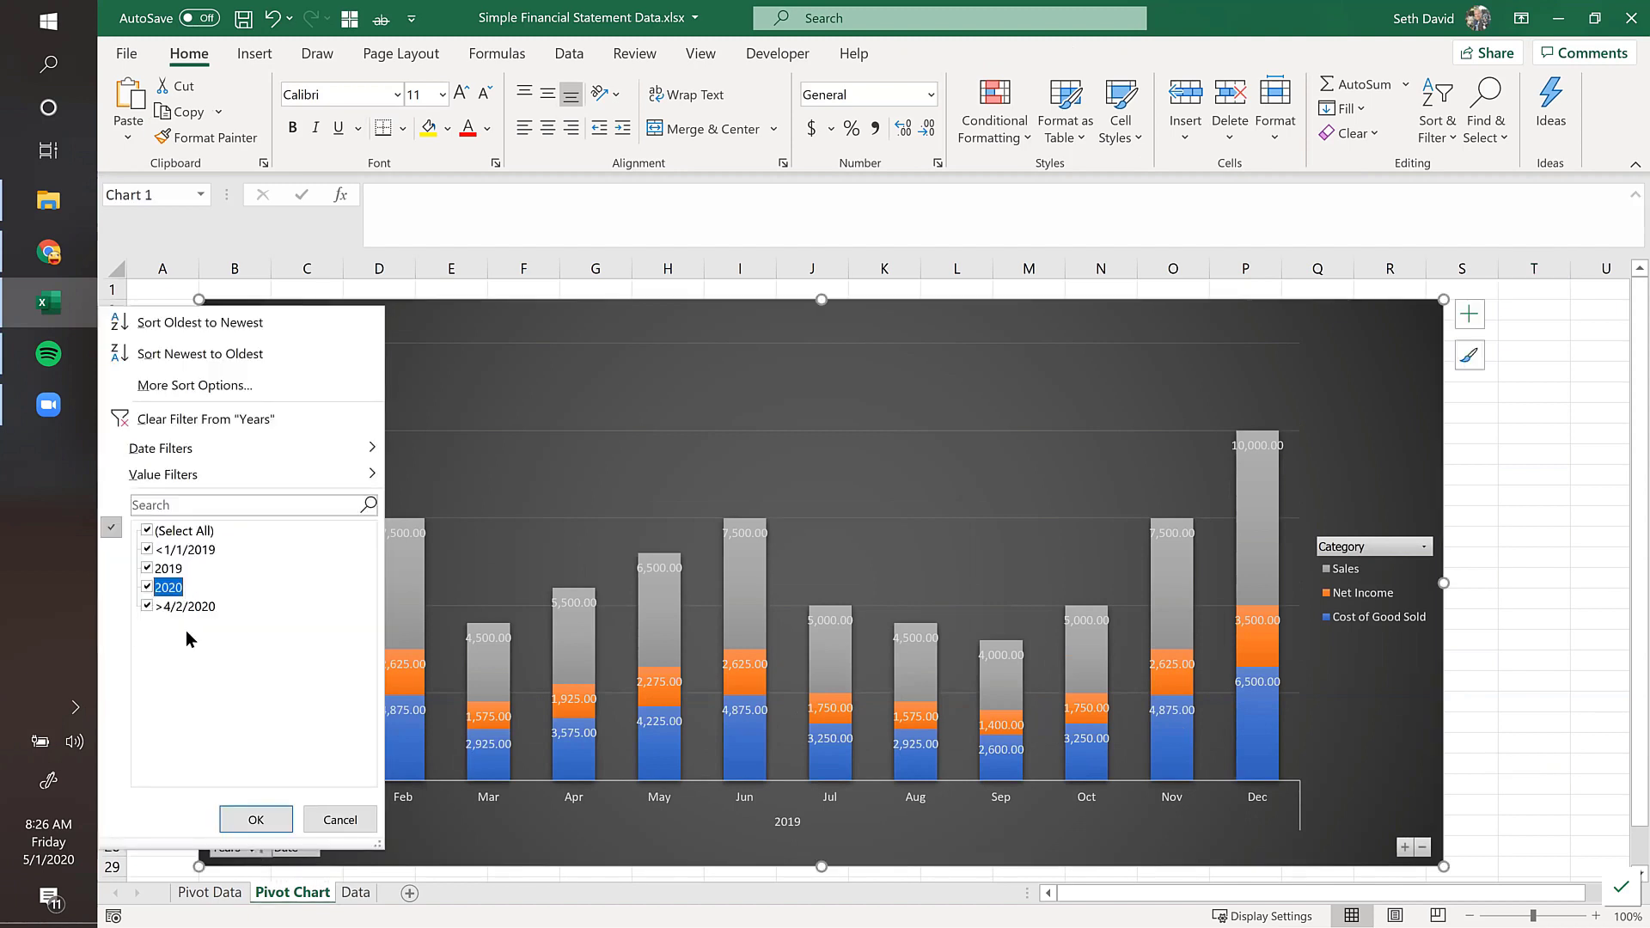
click(248, 826)
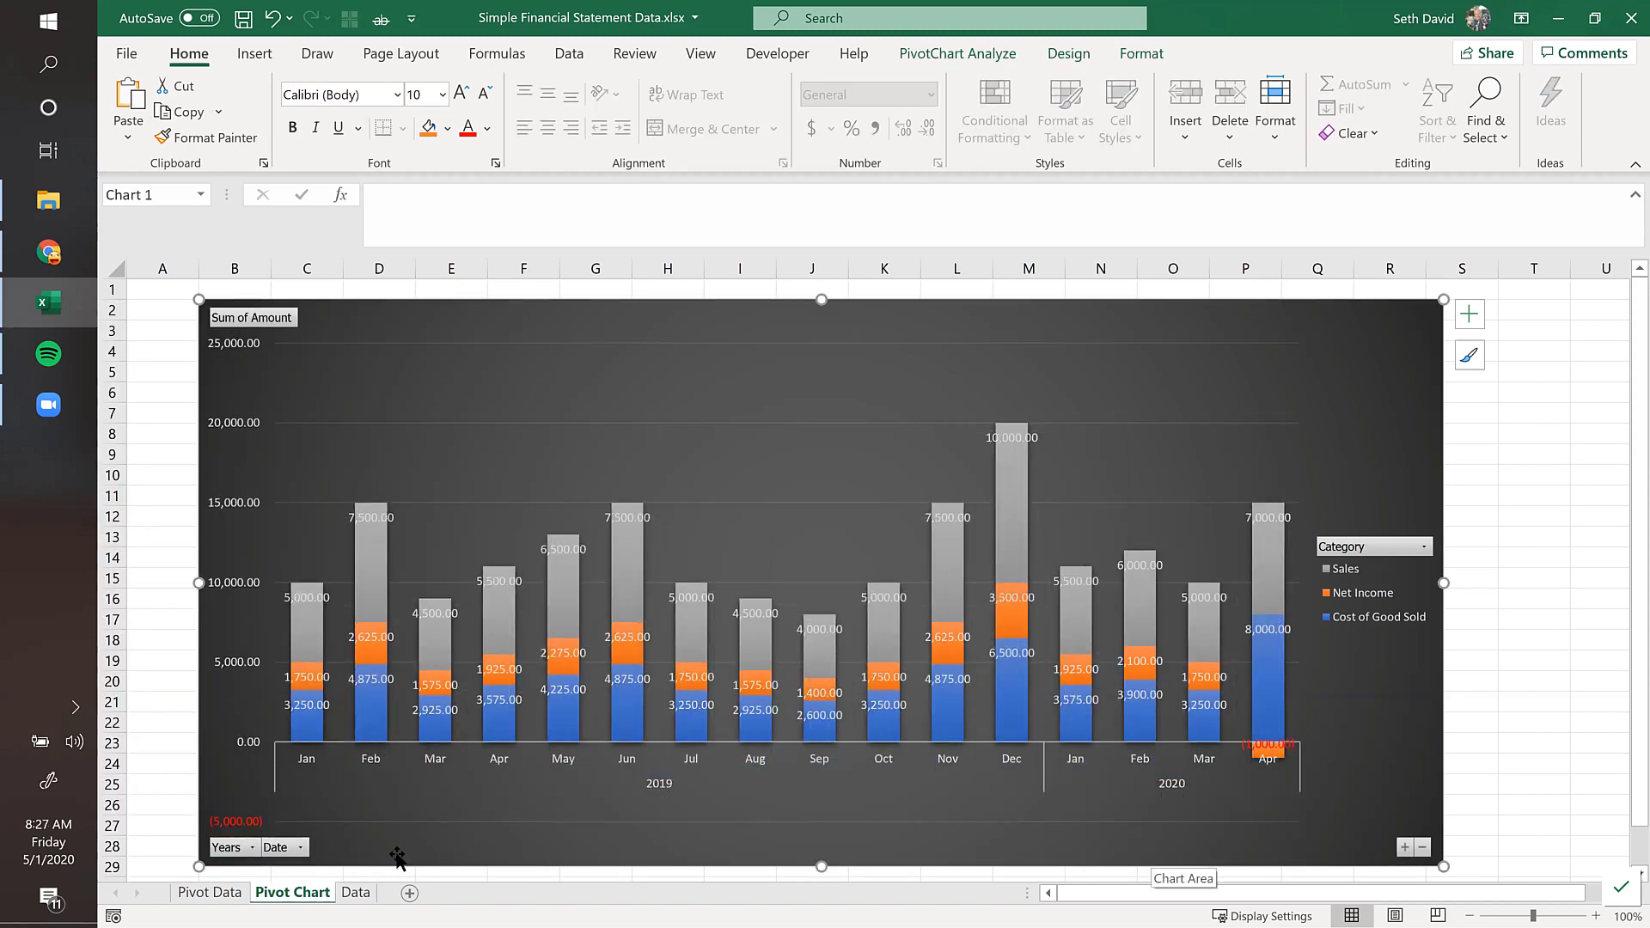
Step: Review the month choices in the PivotChart's Date filter, keeping all of them selected
click(293, 849)
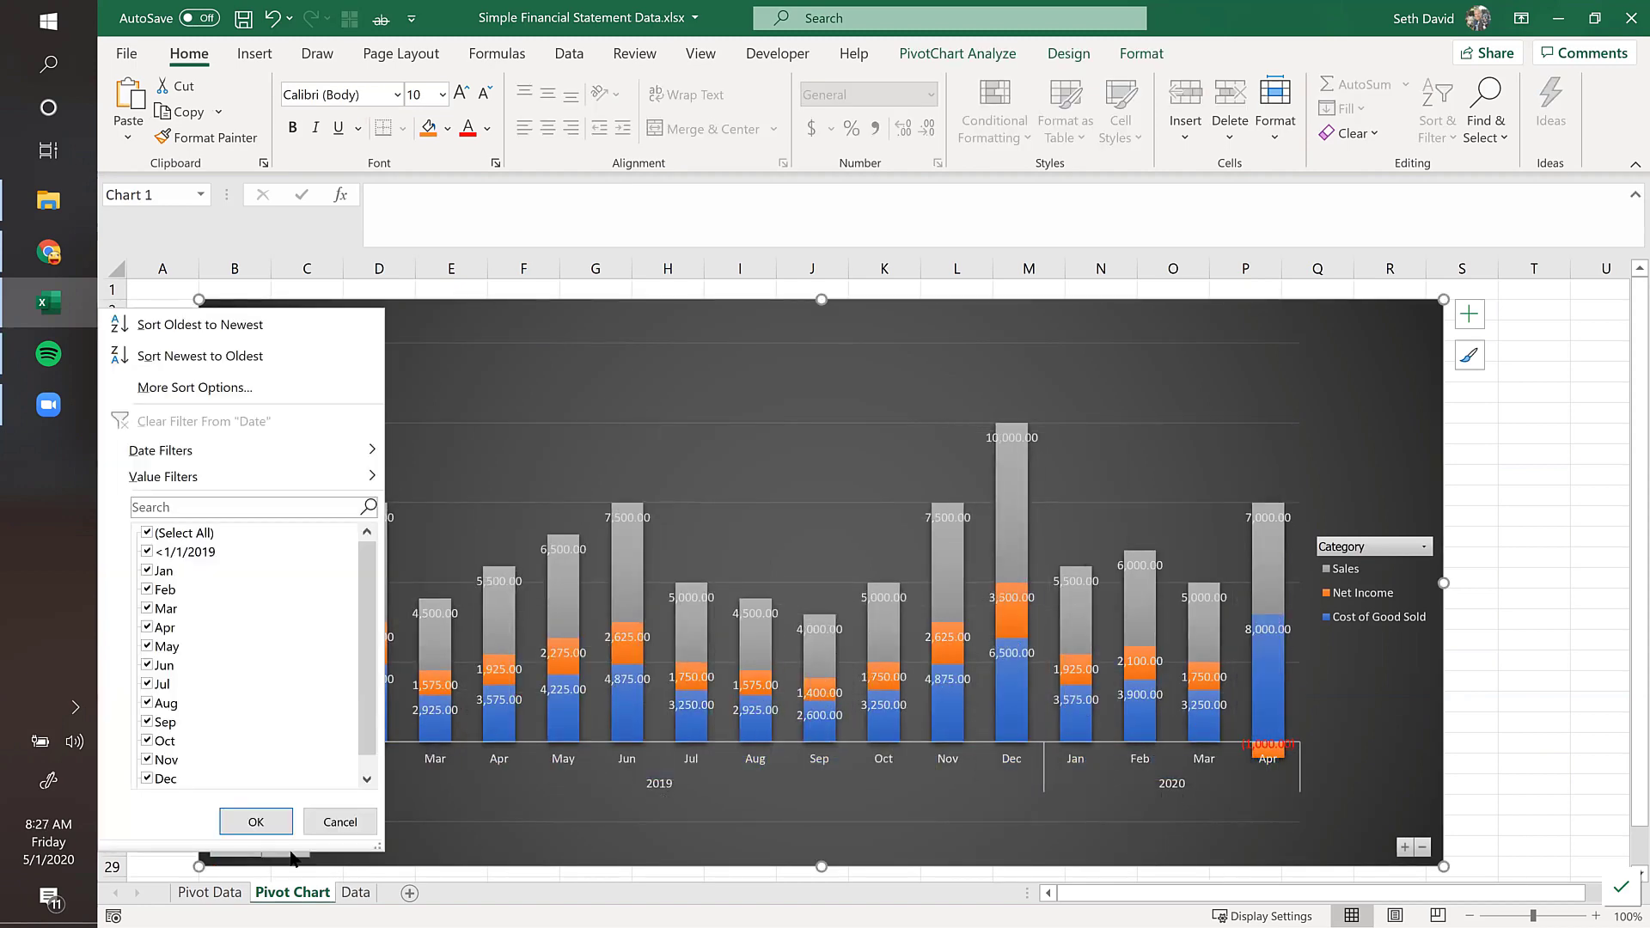
scroll(365, 662, down, 1)
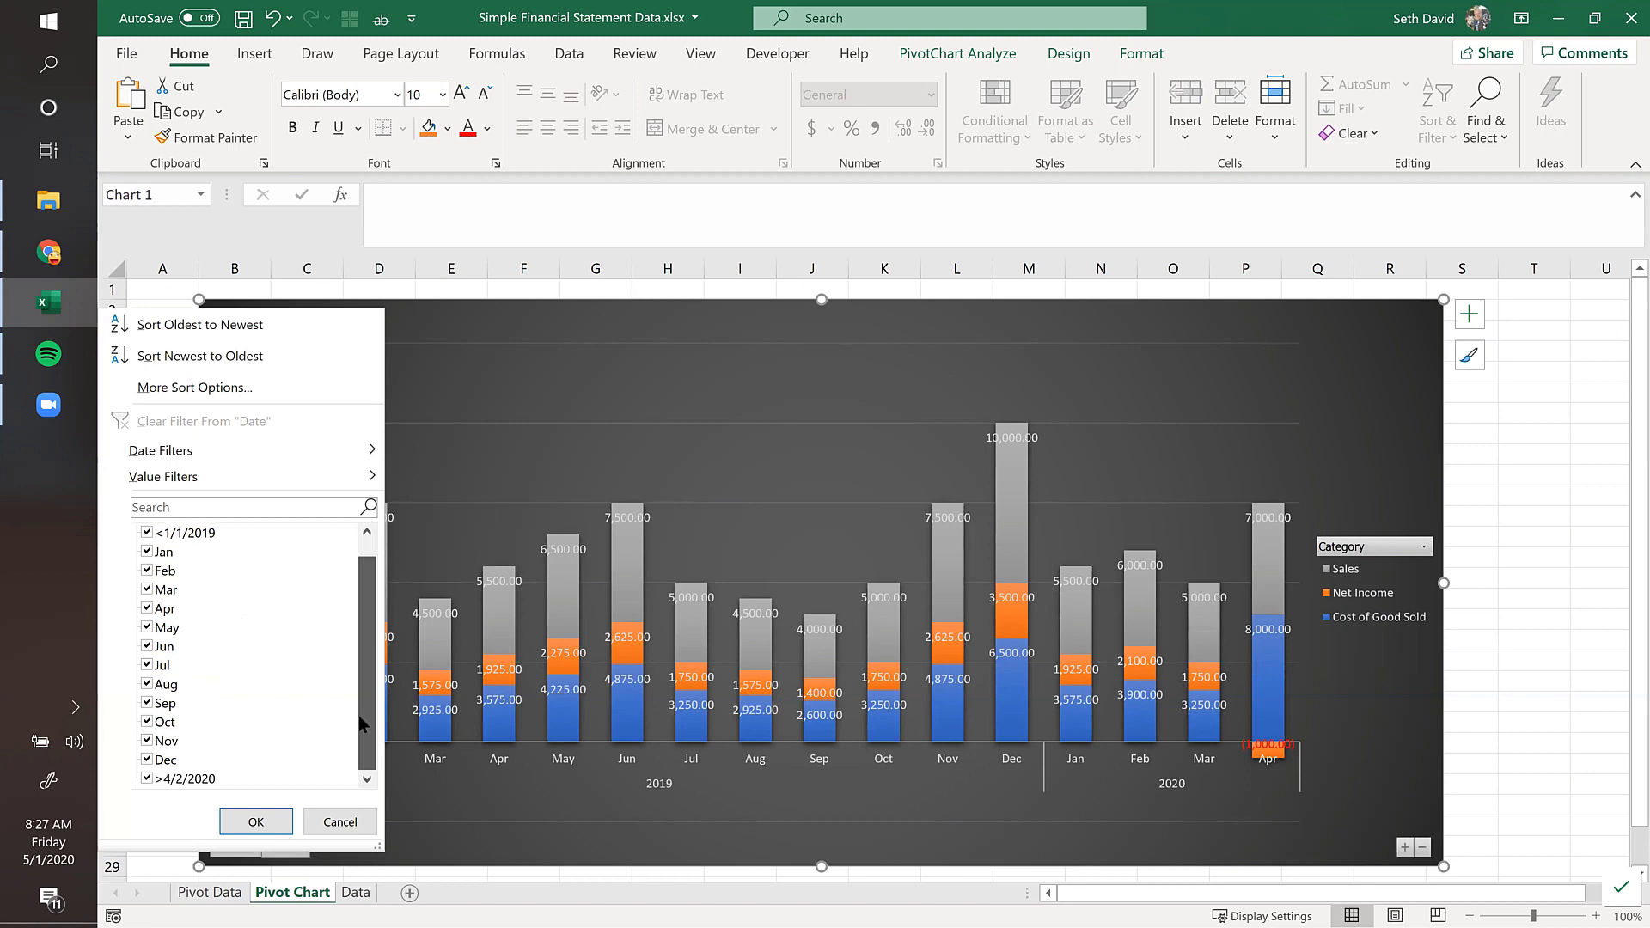
scroll(364, 662, up, 1)
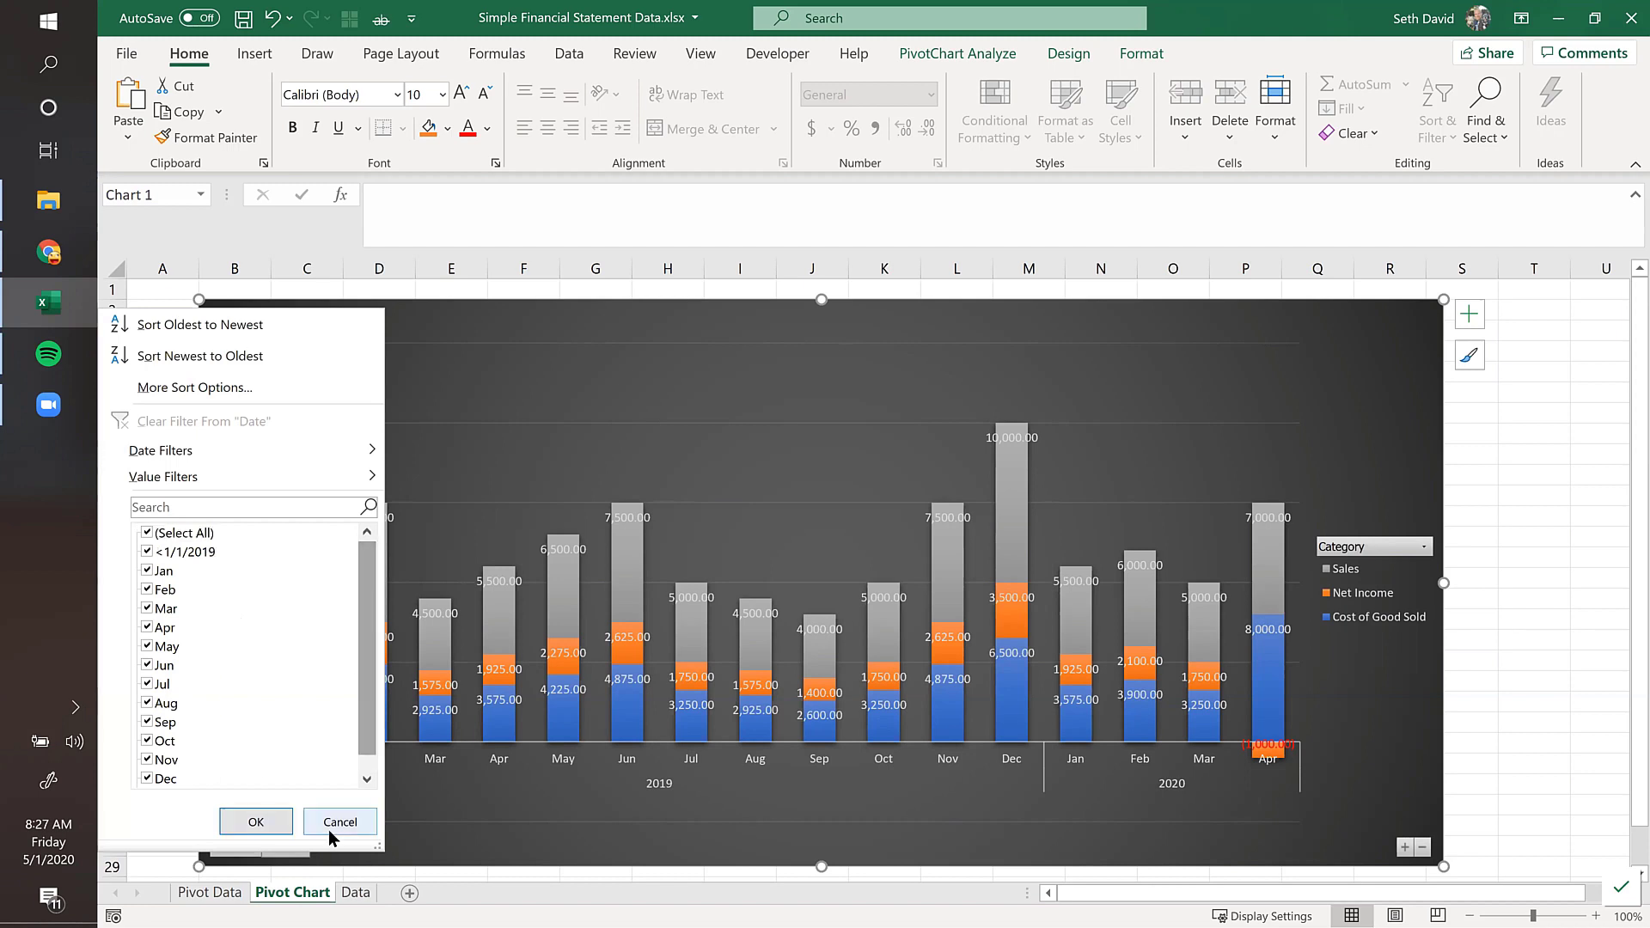
click(268, 824)
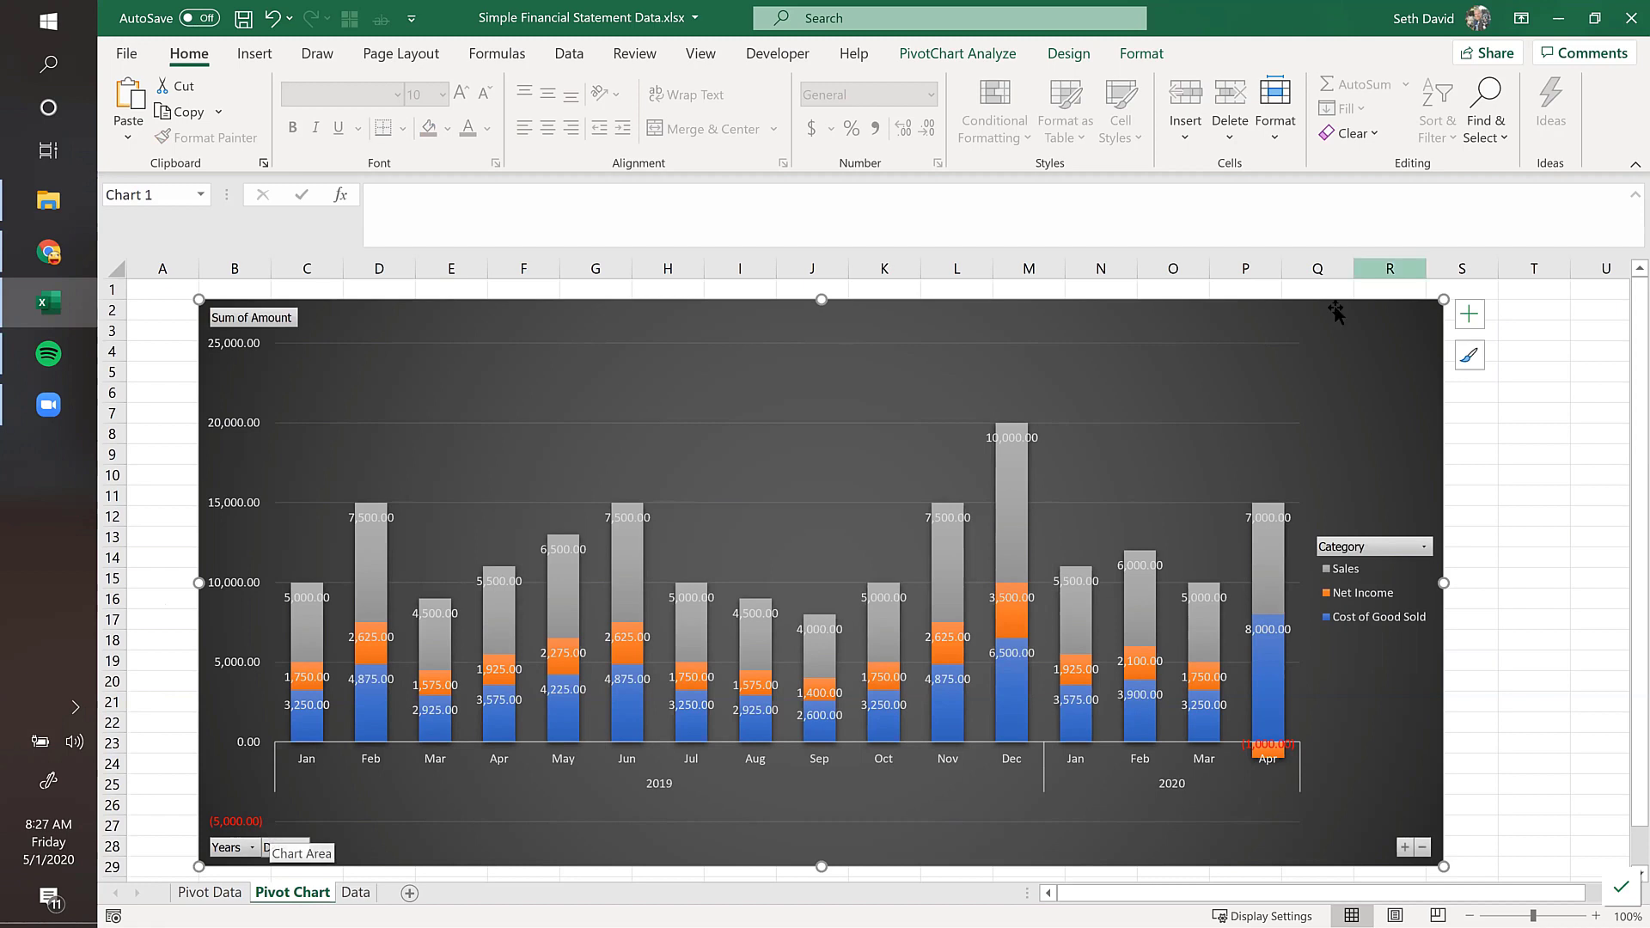
Step: Change the PivotChart to the 3-D Column type and enlarge it to extend down to about row 34
click(1063, 55)
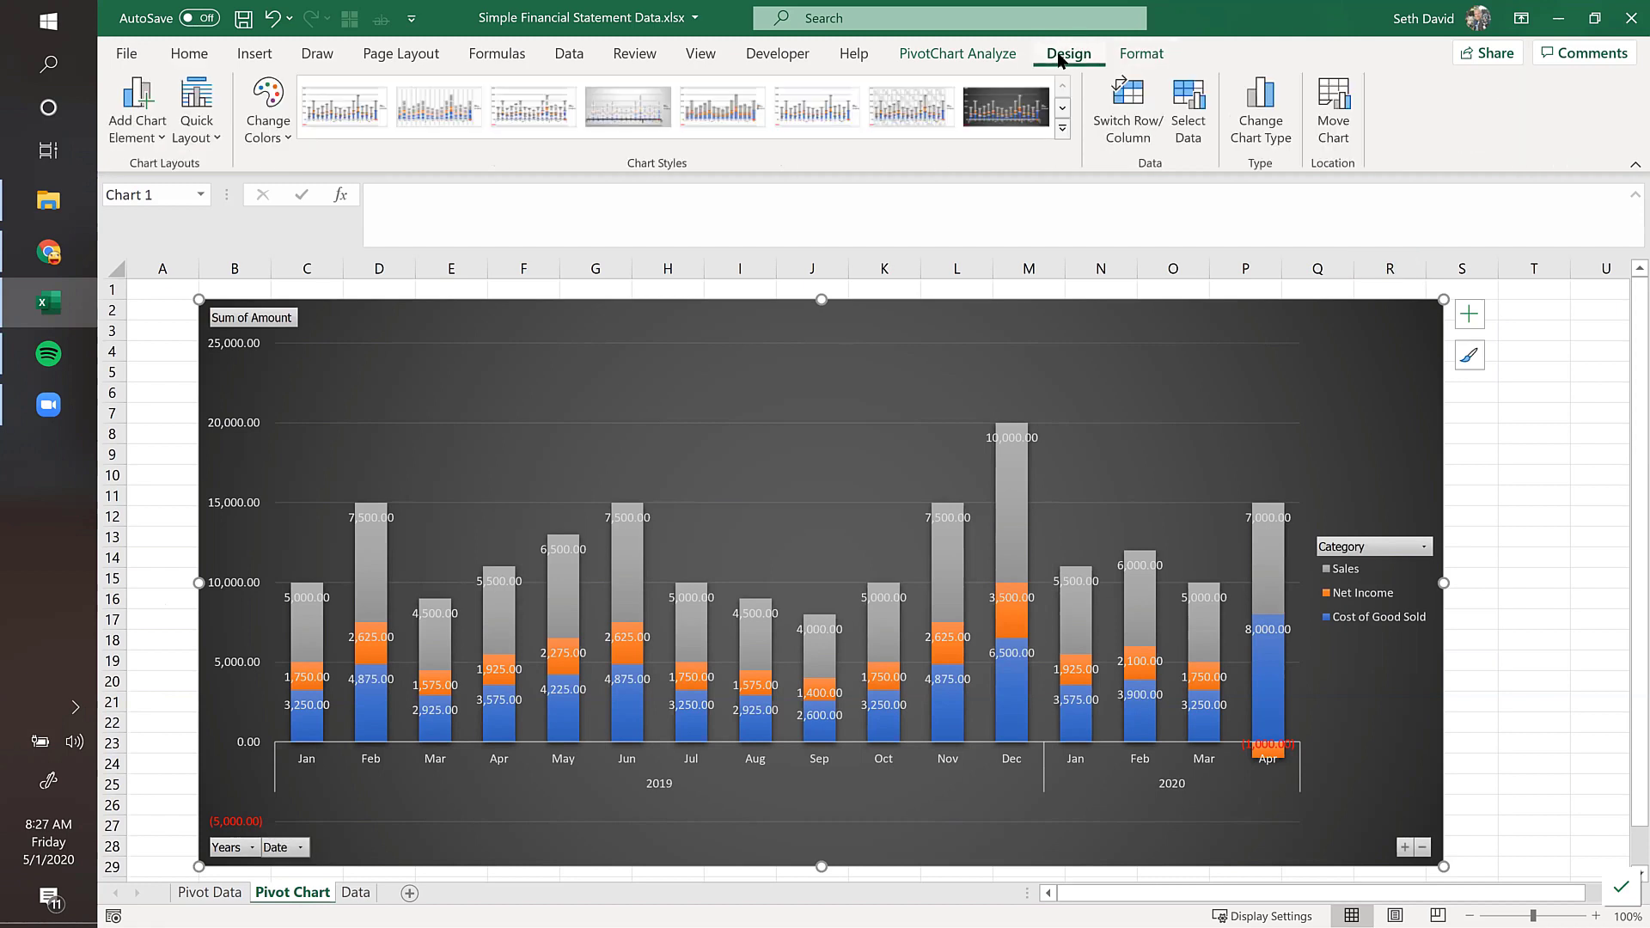
click(1260, 107)
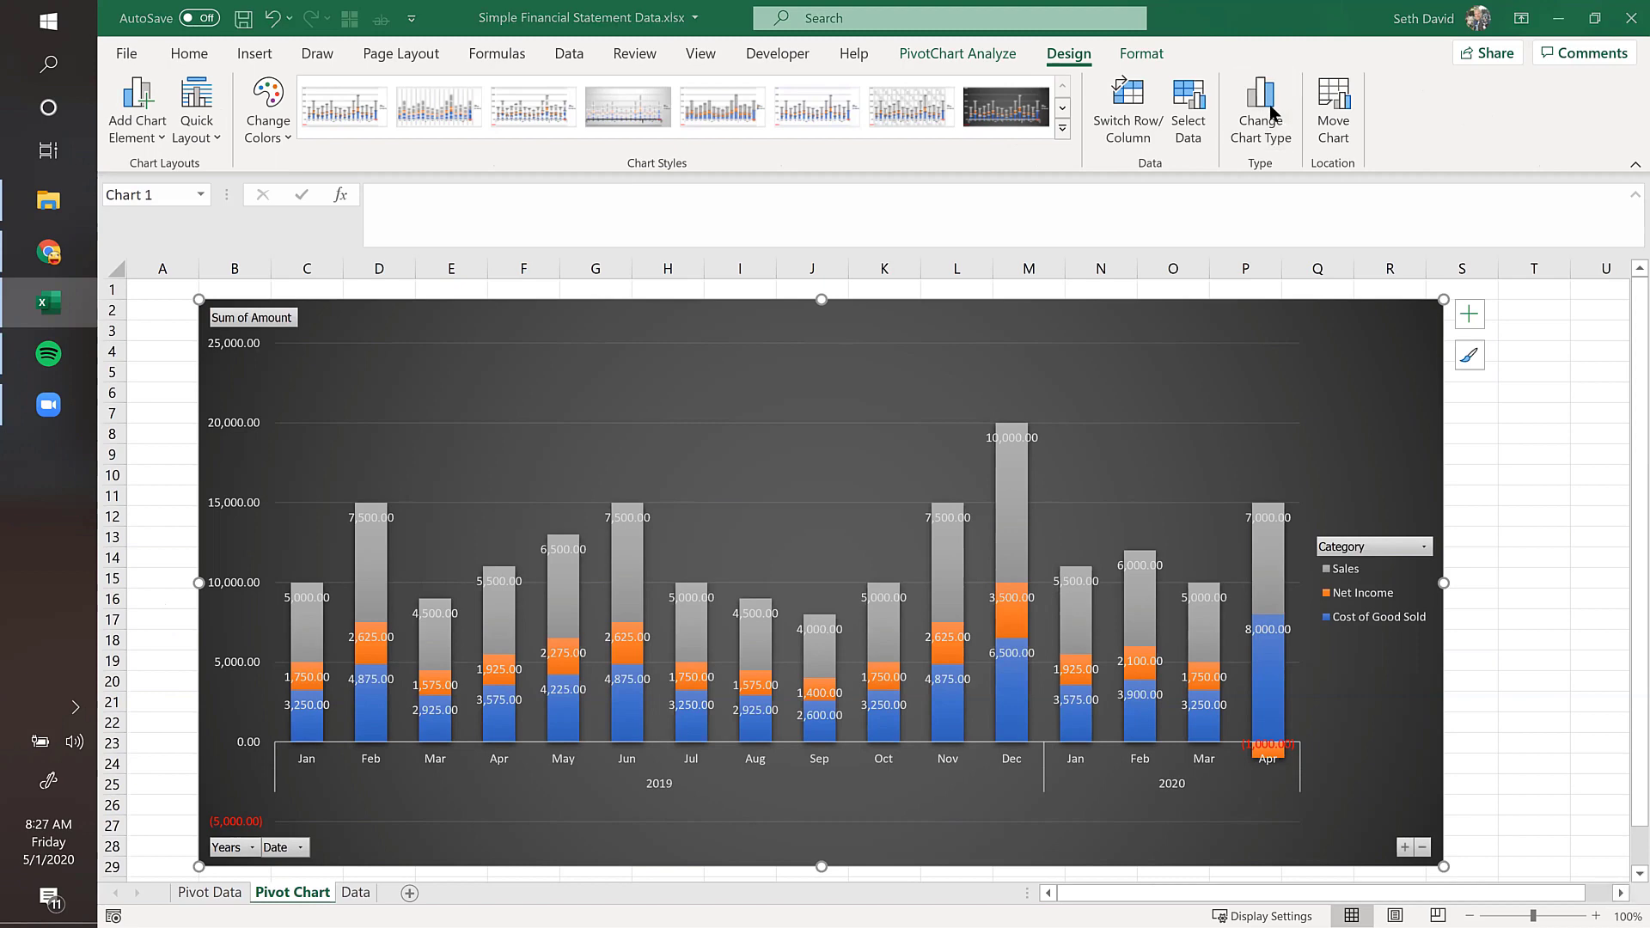
click(1089, 241)
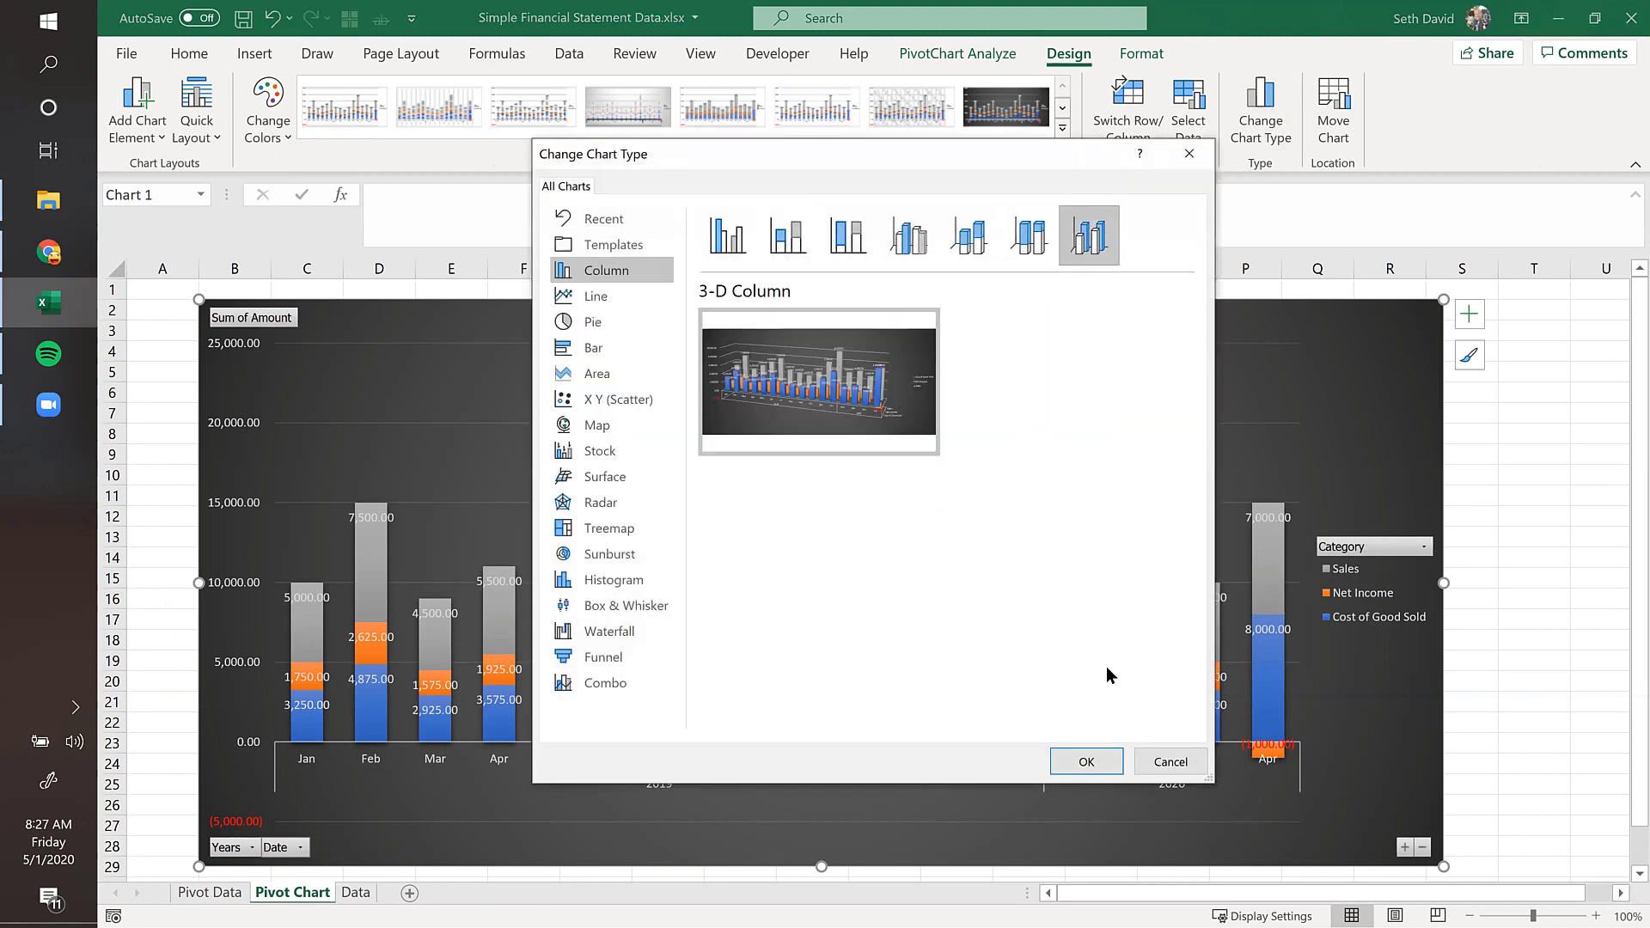
click(1088, 762)
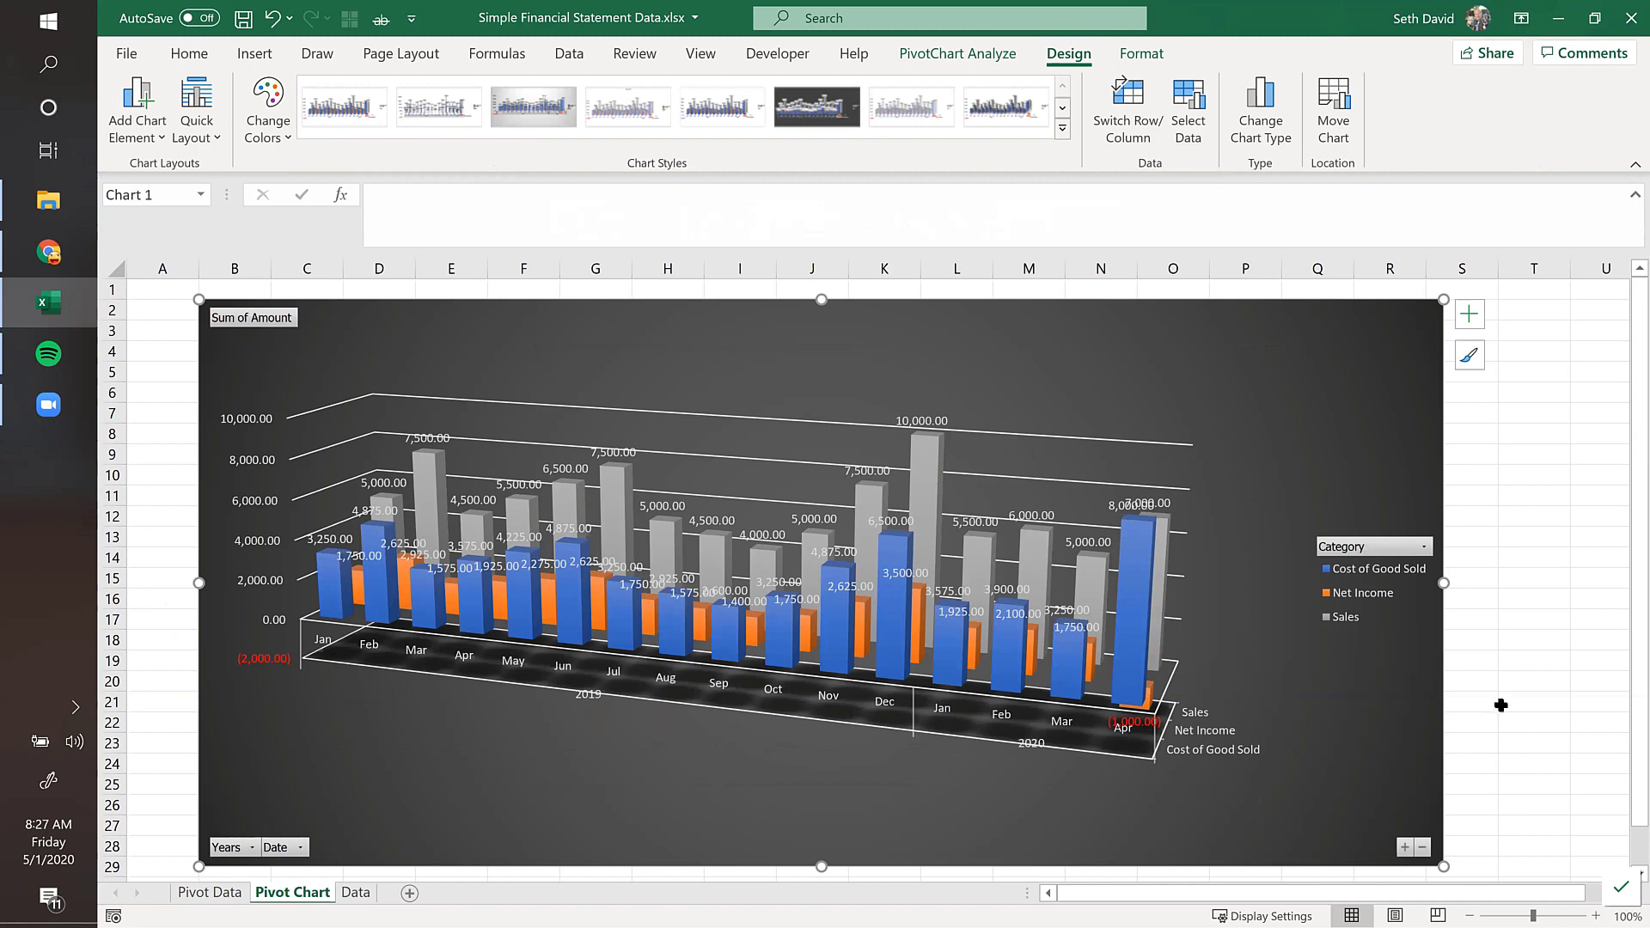
scroll(1462, 788, down, 1)
drag(1444, 807, 1601, 849)
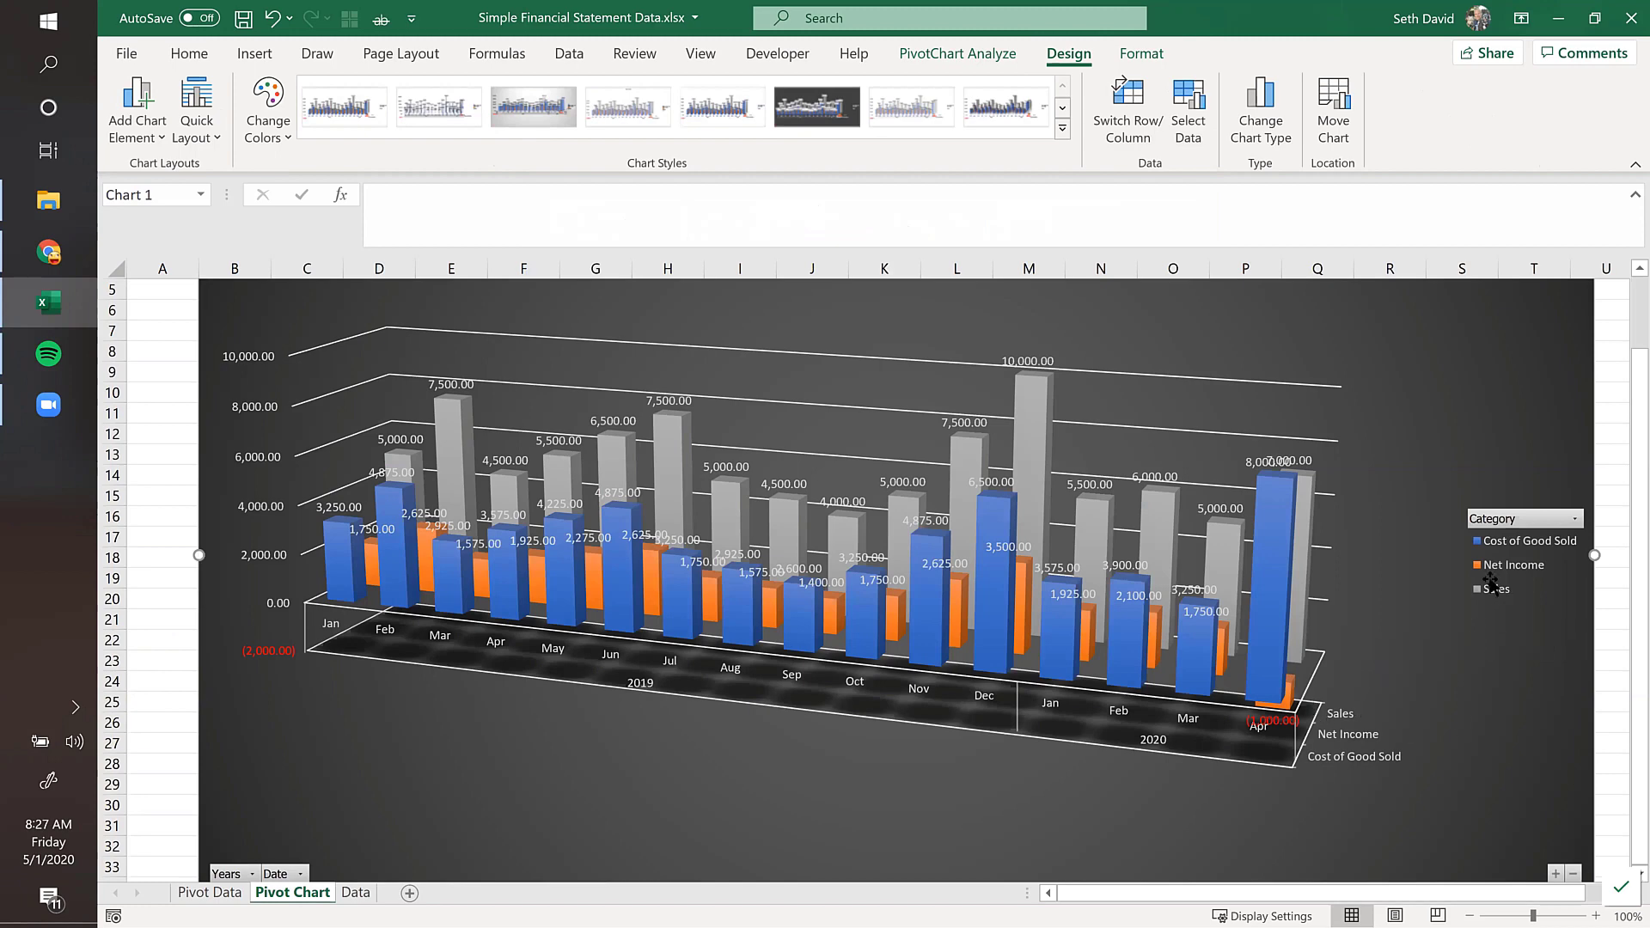
Step: Compare the Sales columns, including December 2019, with the series order shown in the legend
mouse_move(1029, 398)
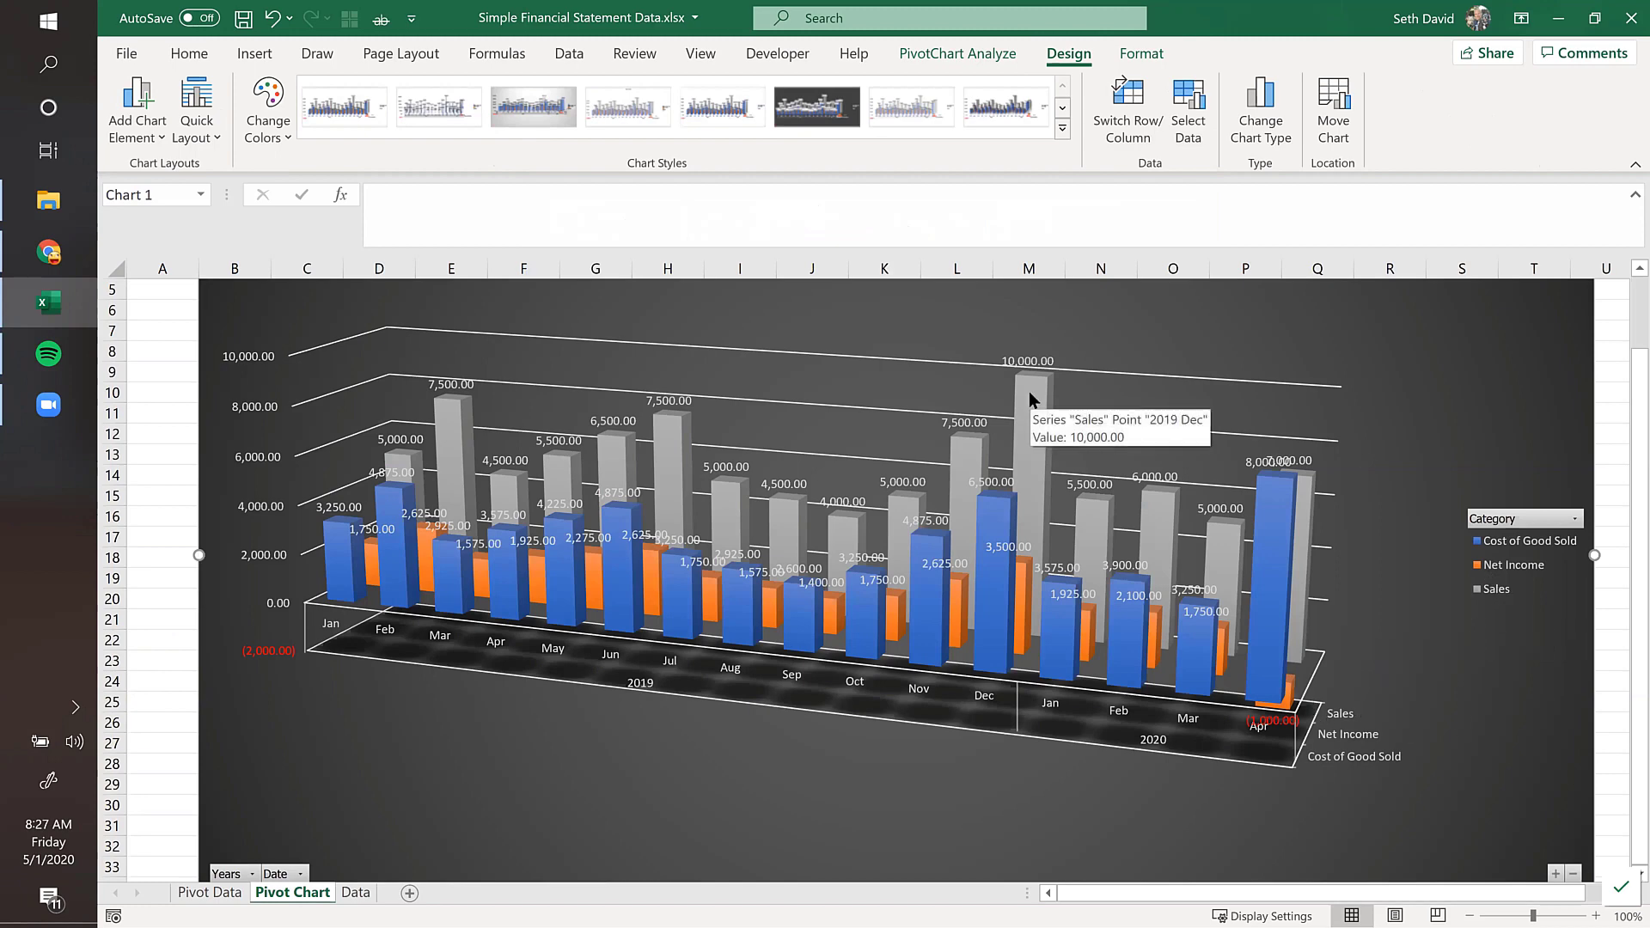
click(1515, 571)
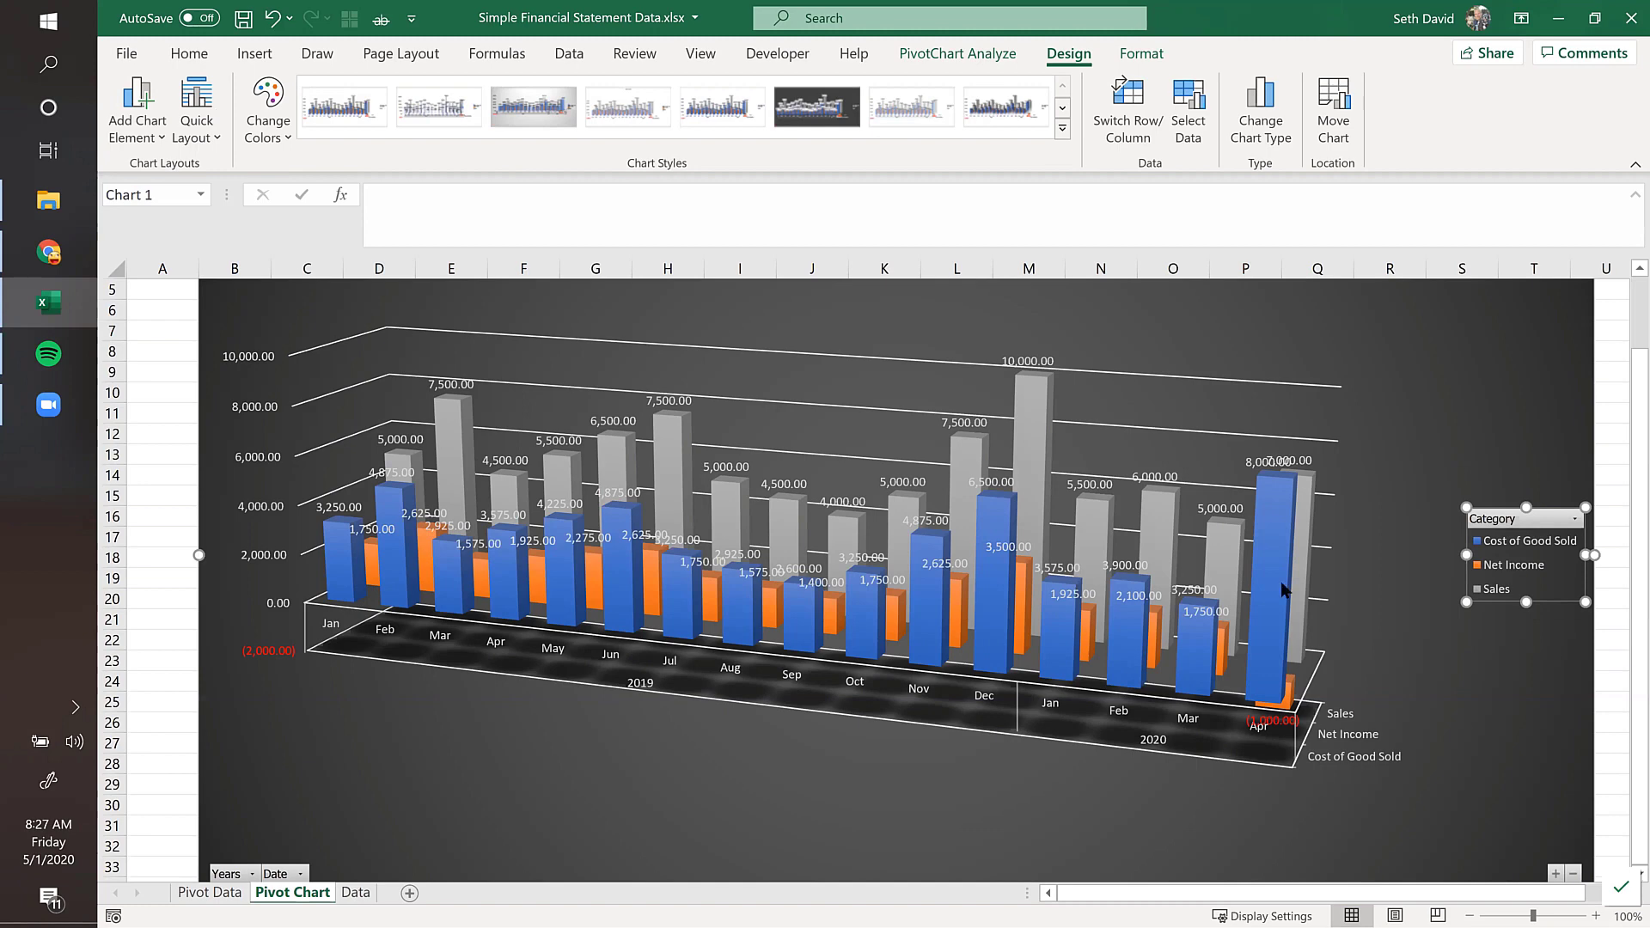
click(1219, 572)
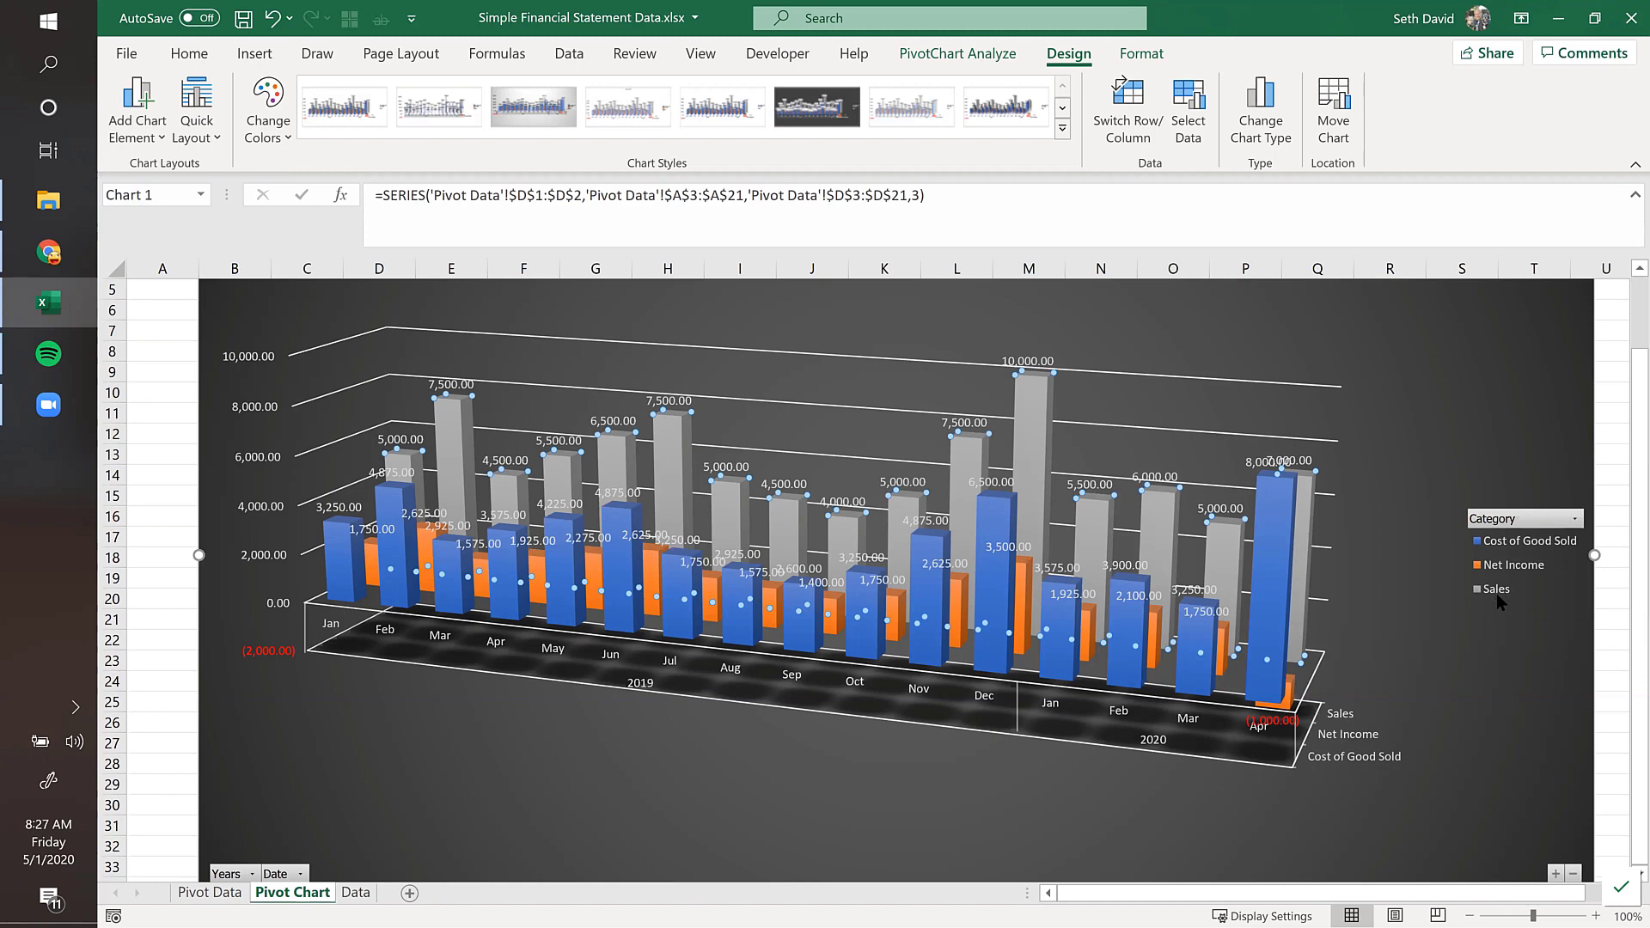
click(1511, 574)
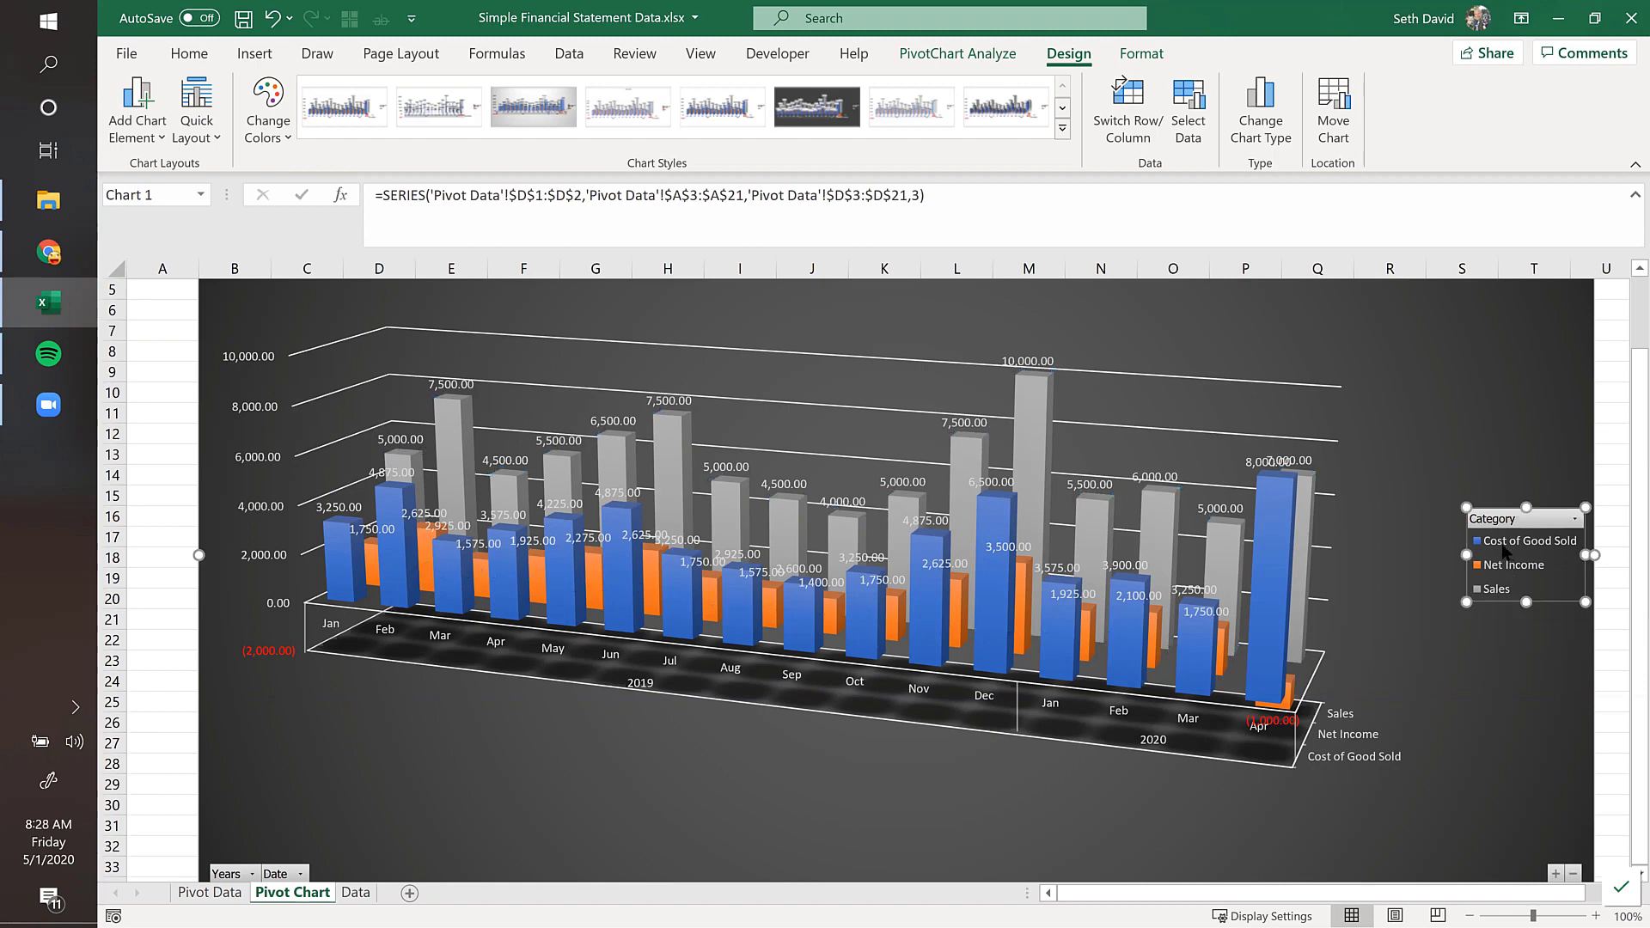
Step: Review the Net Income series' formatting options, covering column shape, effects, fill and border
click(1520, 571)
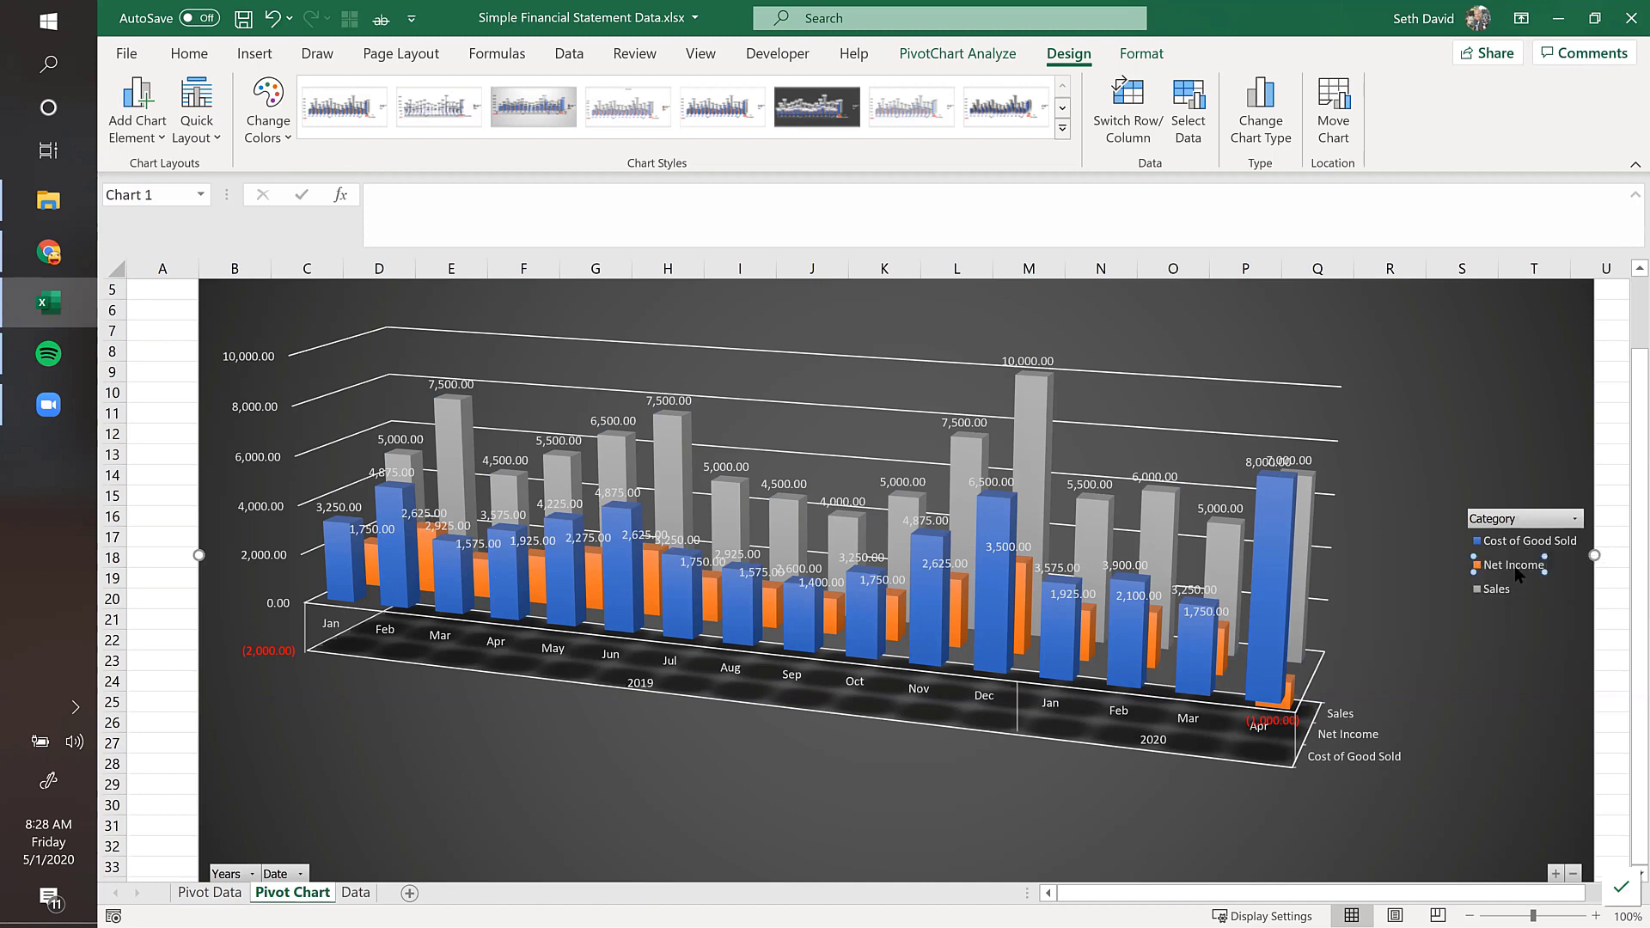
right_click(1520, 576)
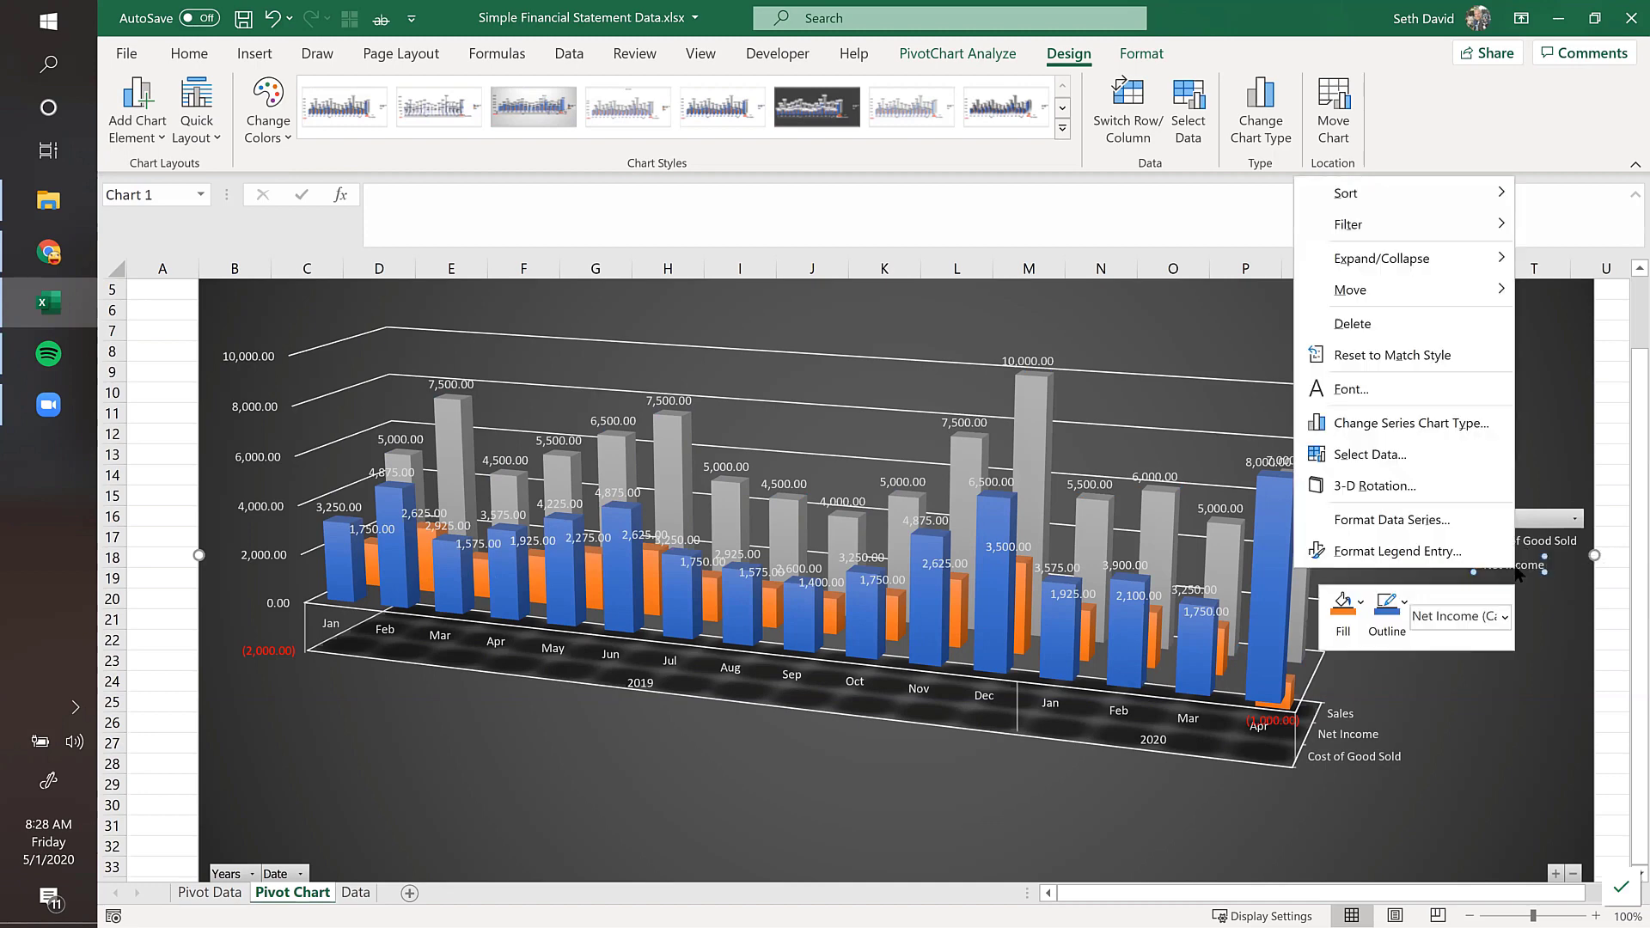
click(1401, 521)
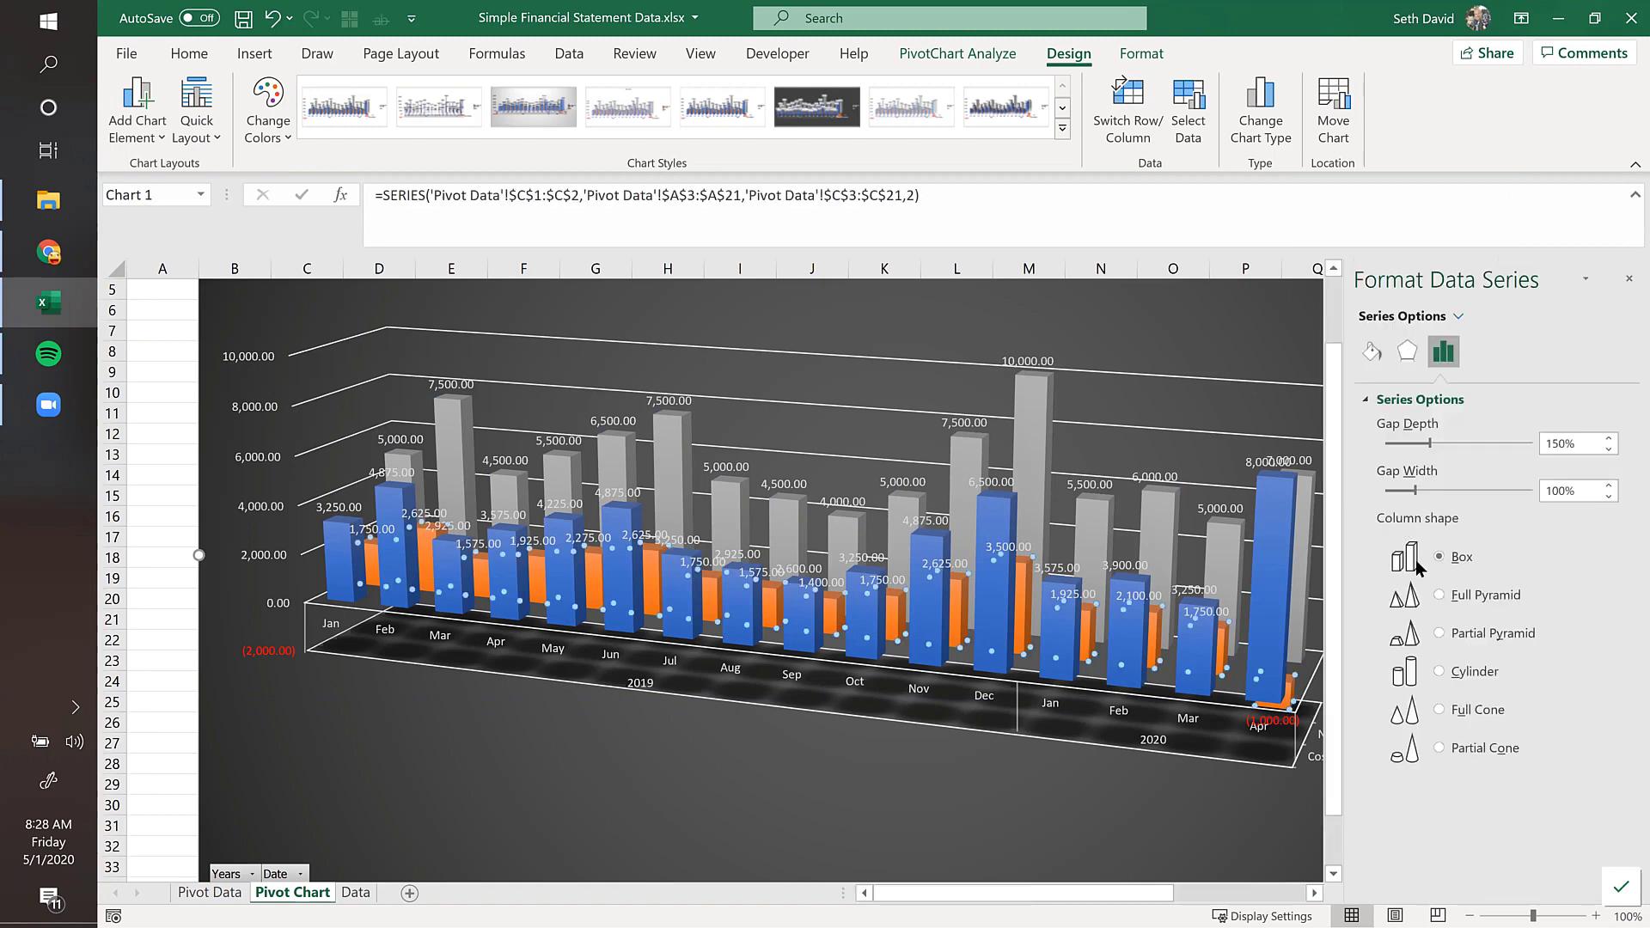
click(1406, 355)
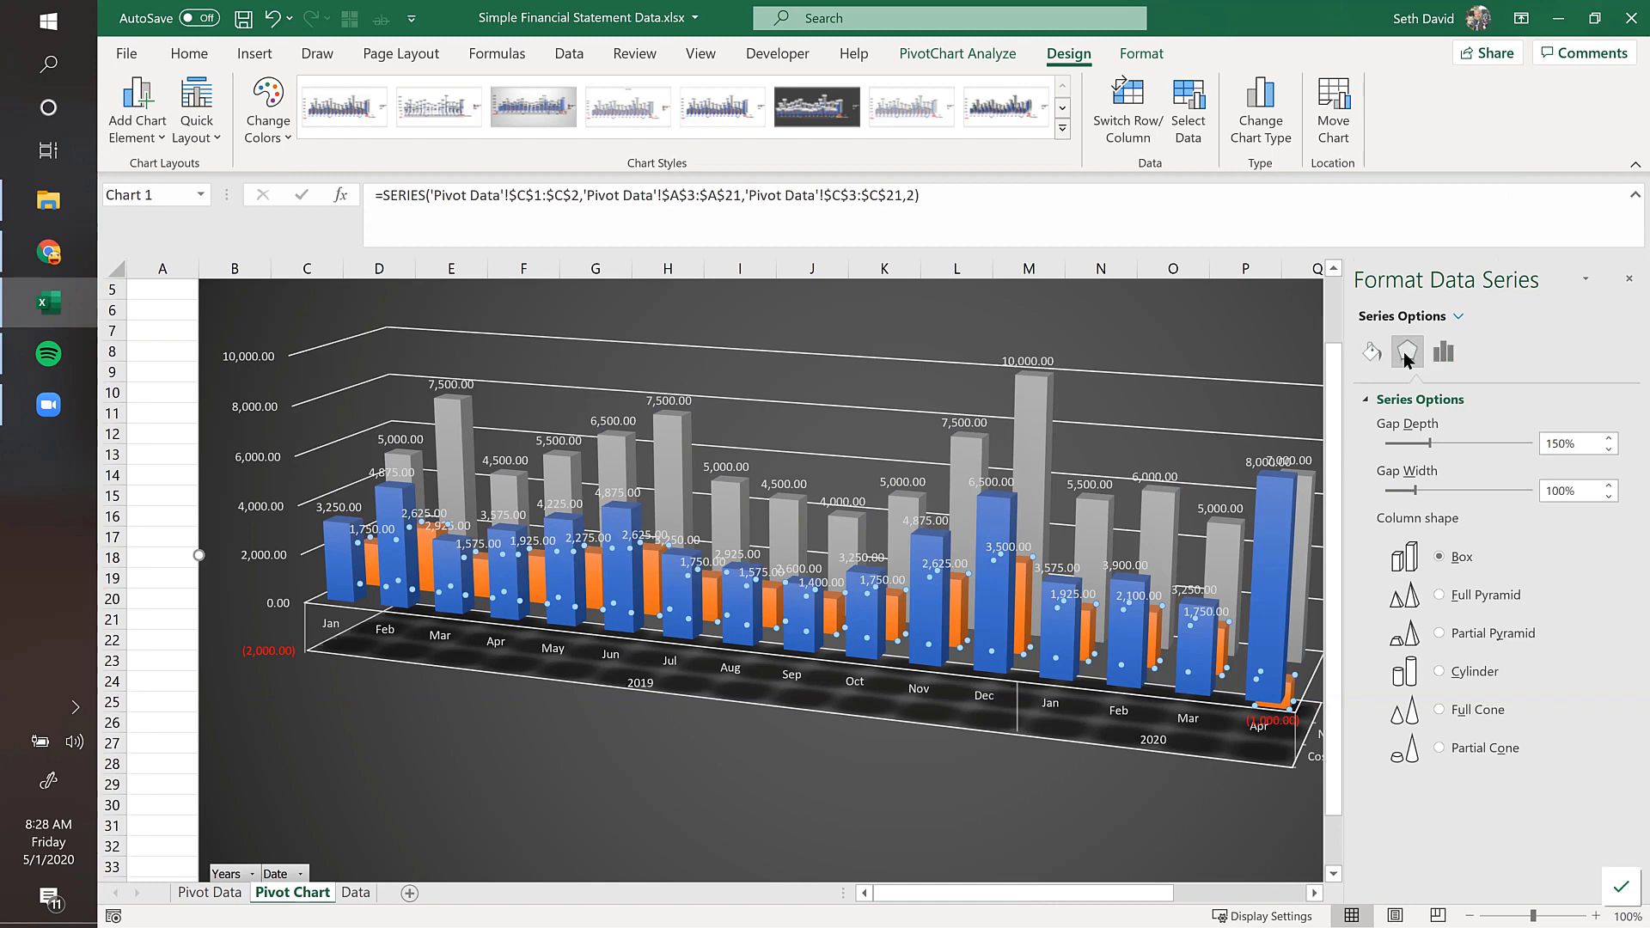
click(1373, 356)
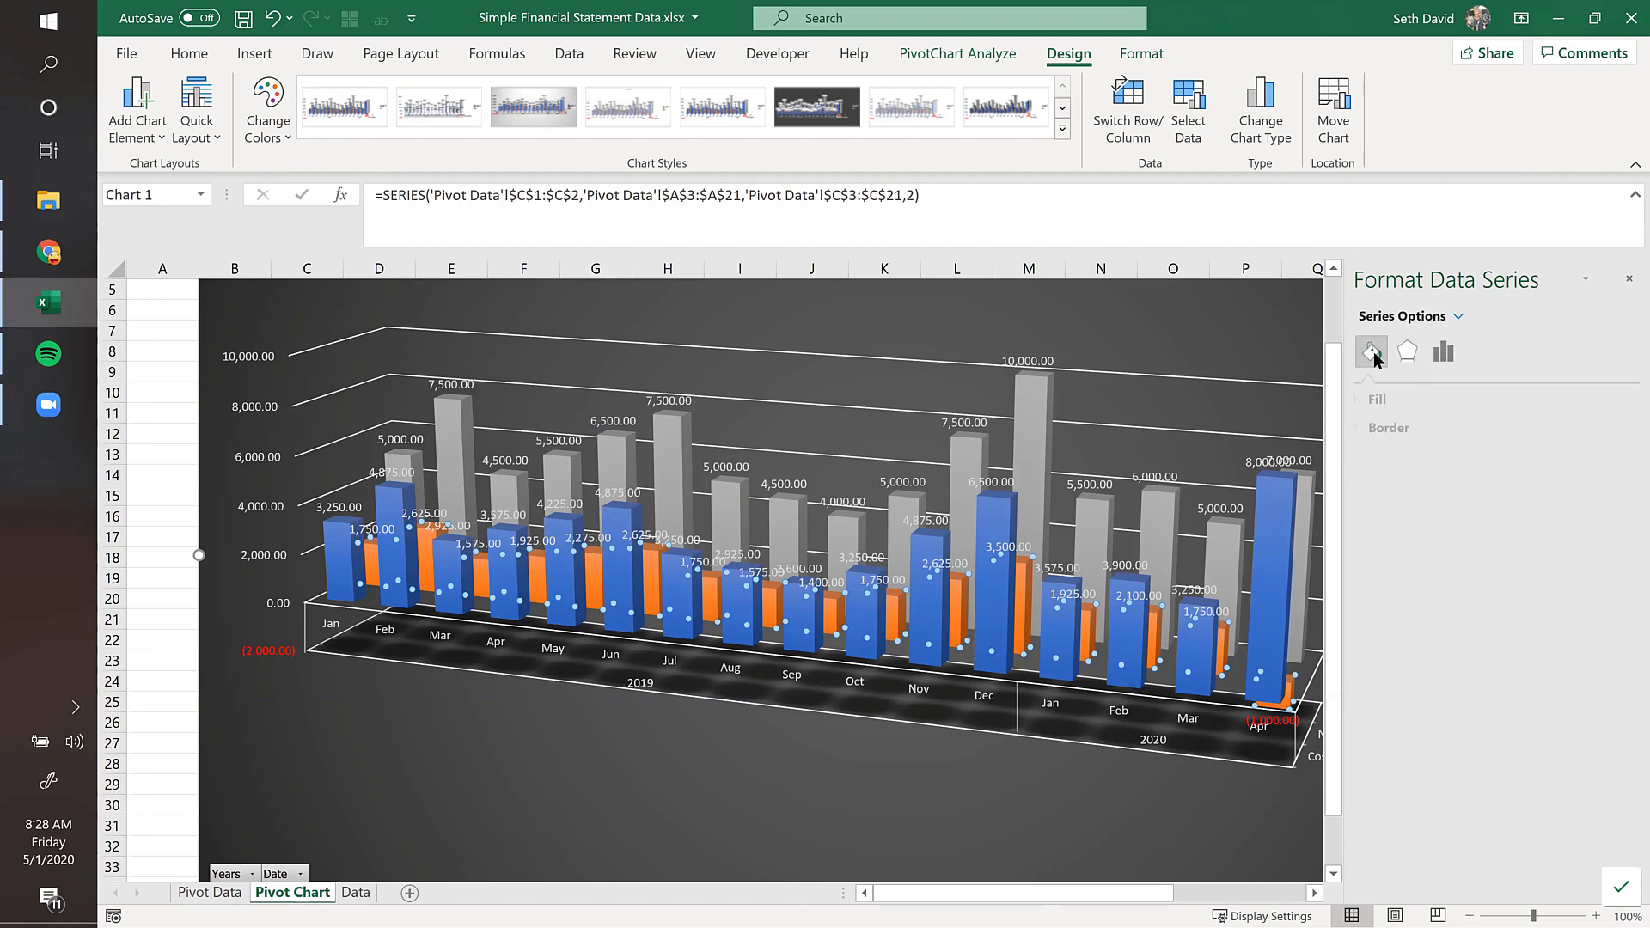
click(1626, 282)
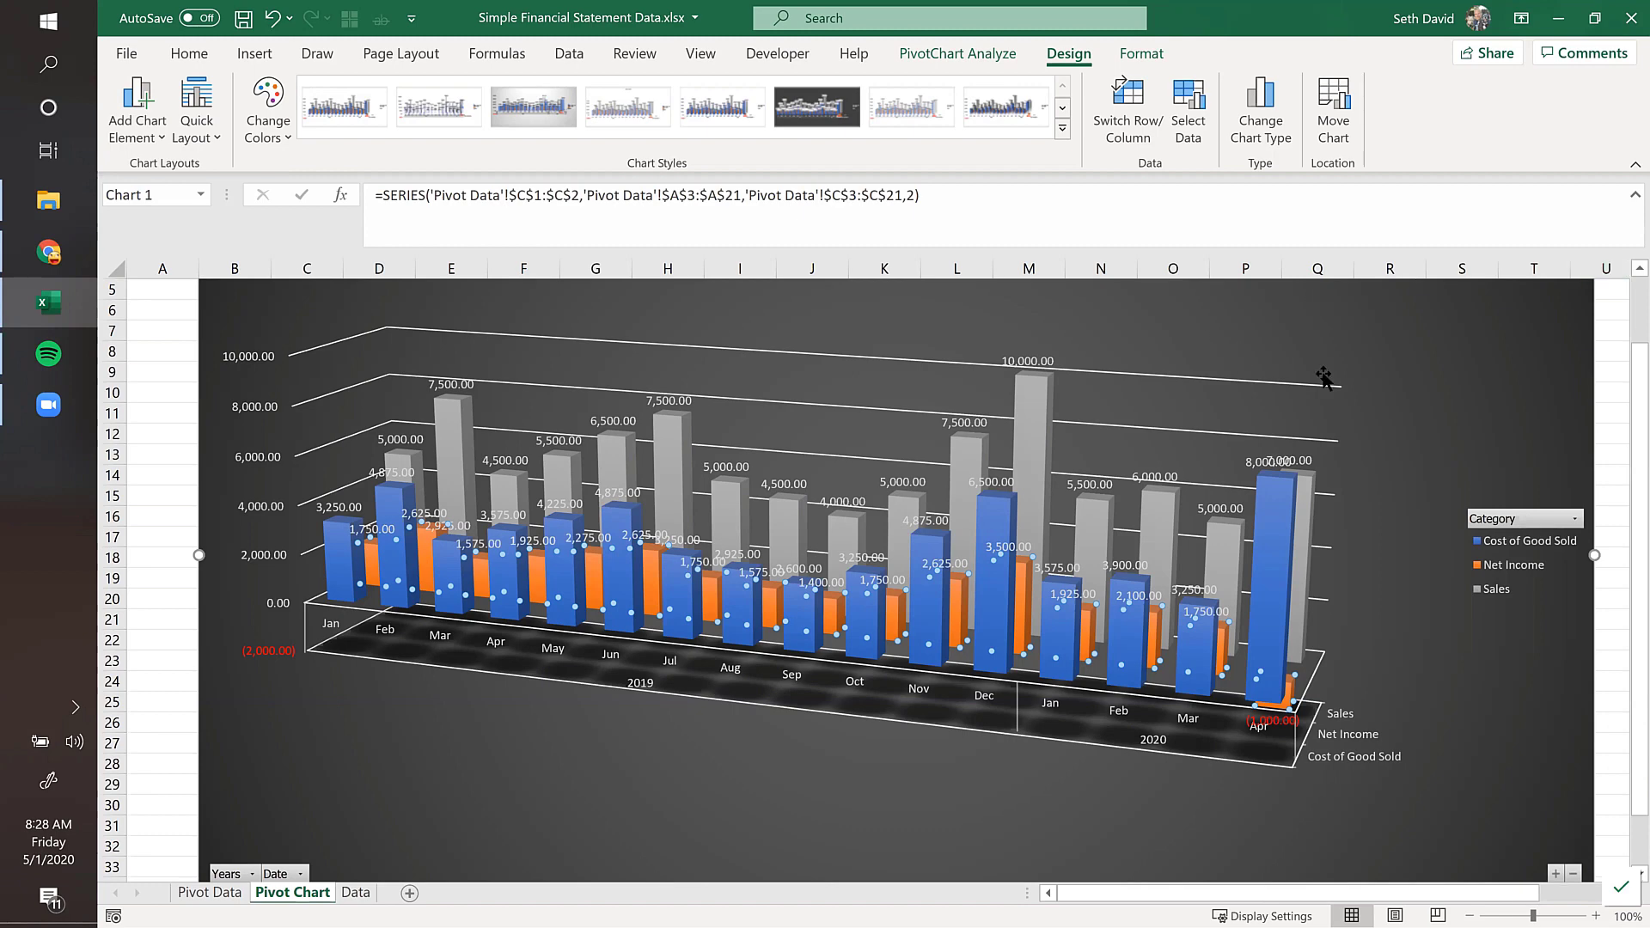
click(1133, 54)
click(1070, 56)
click(206, 134)
click(215, 144)
Step: Review the Sales series' gap depth, gap width and column shape options without changing them
right_click(1026, 524)
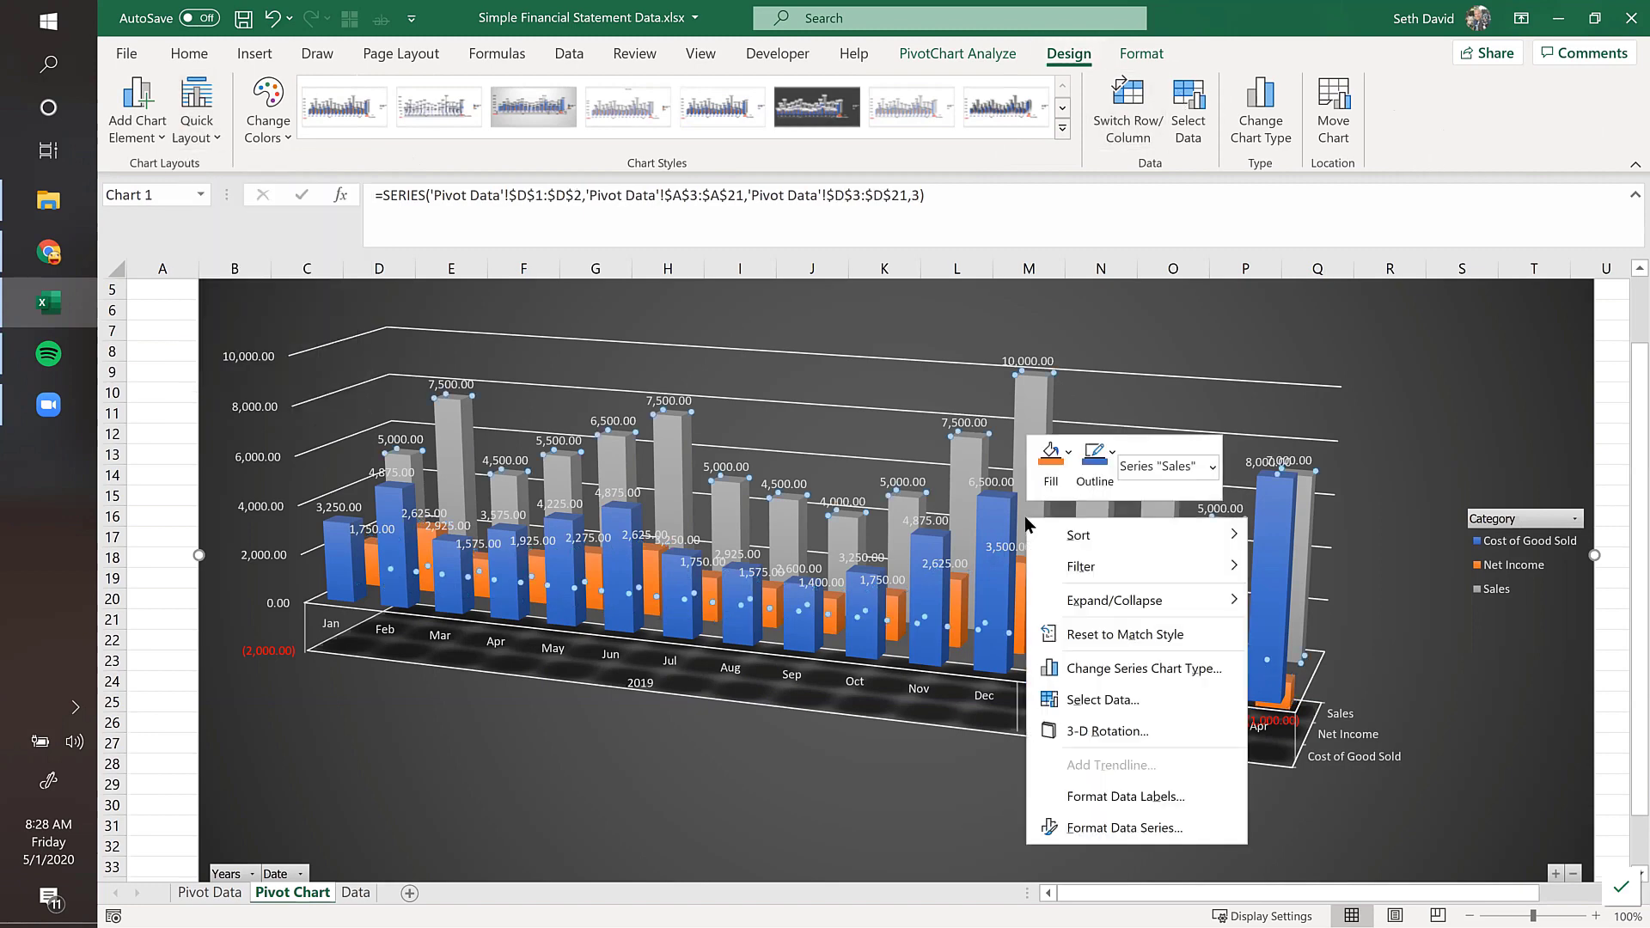
click(1112, 829)
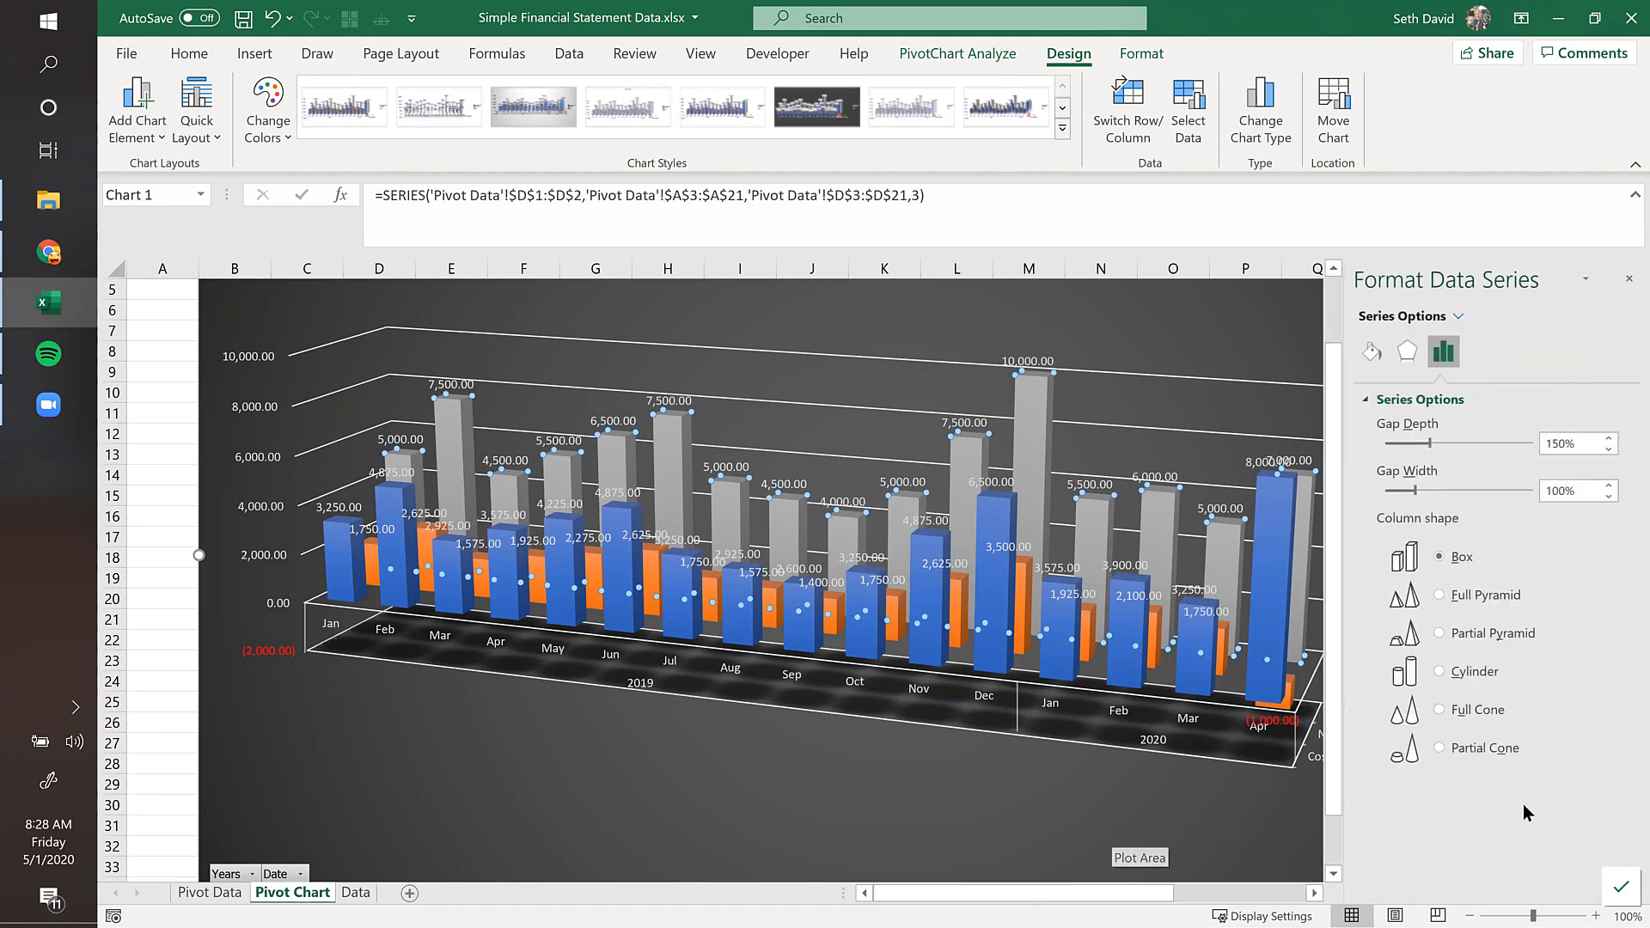
click(1586, 278)
click(1560, 311)
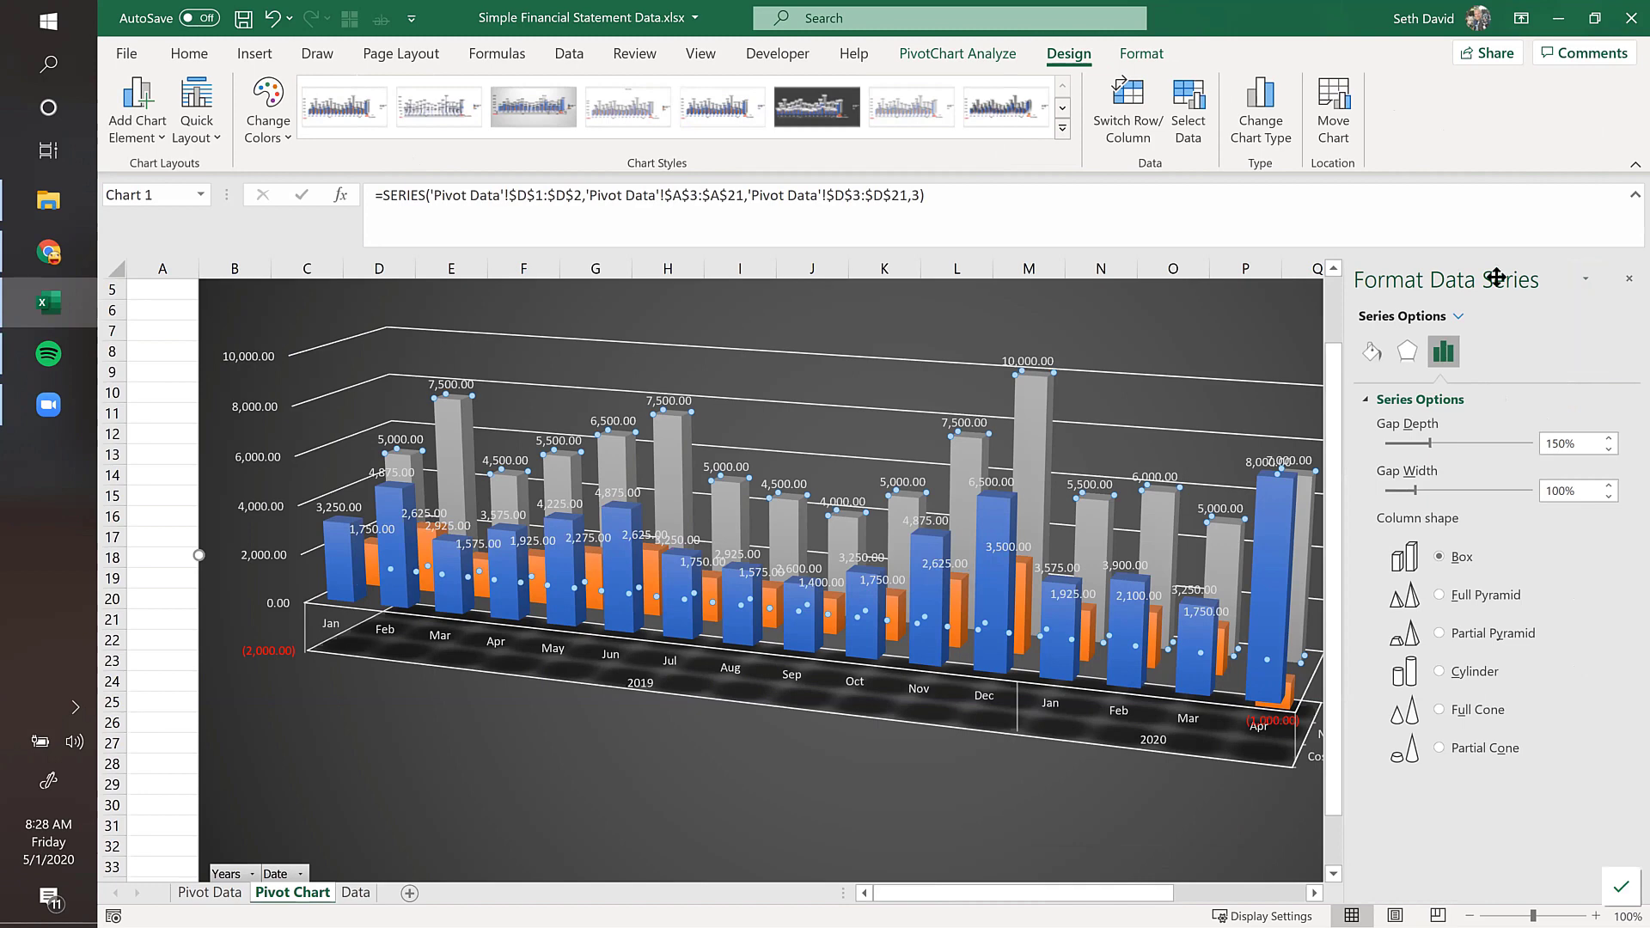
click(1586, 284)
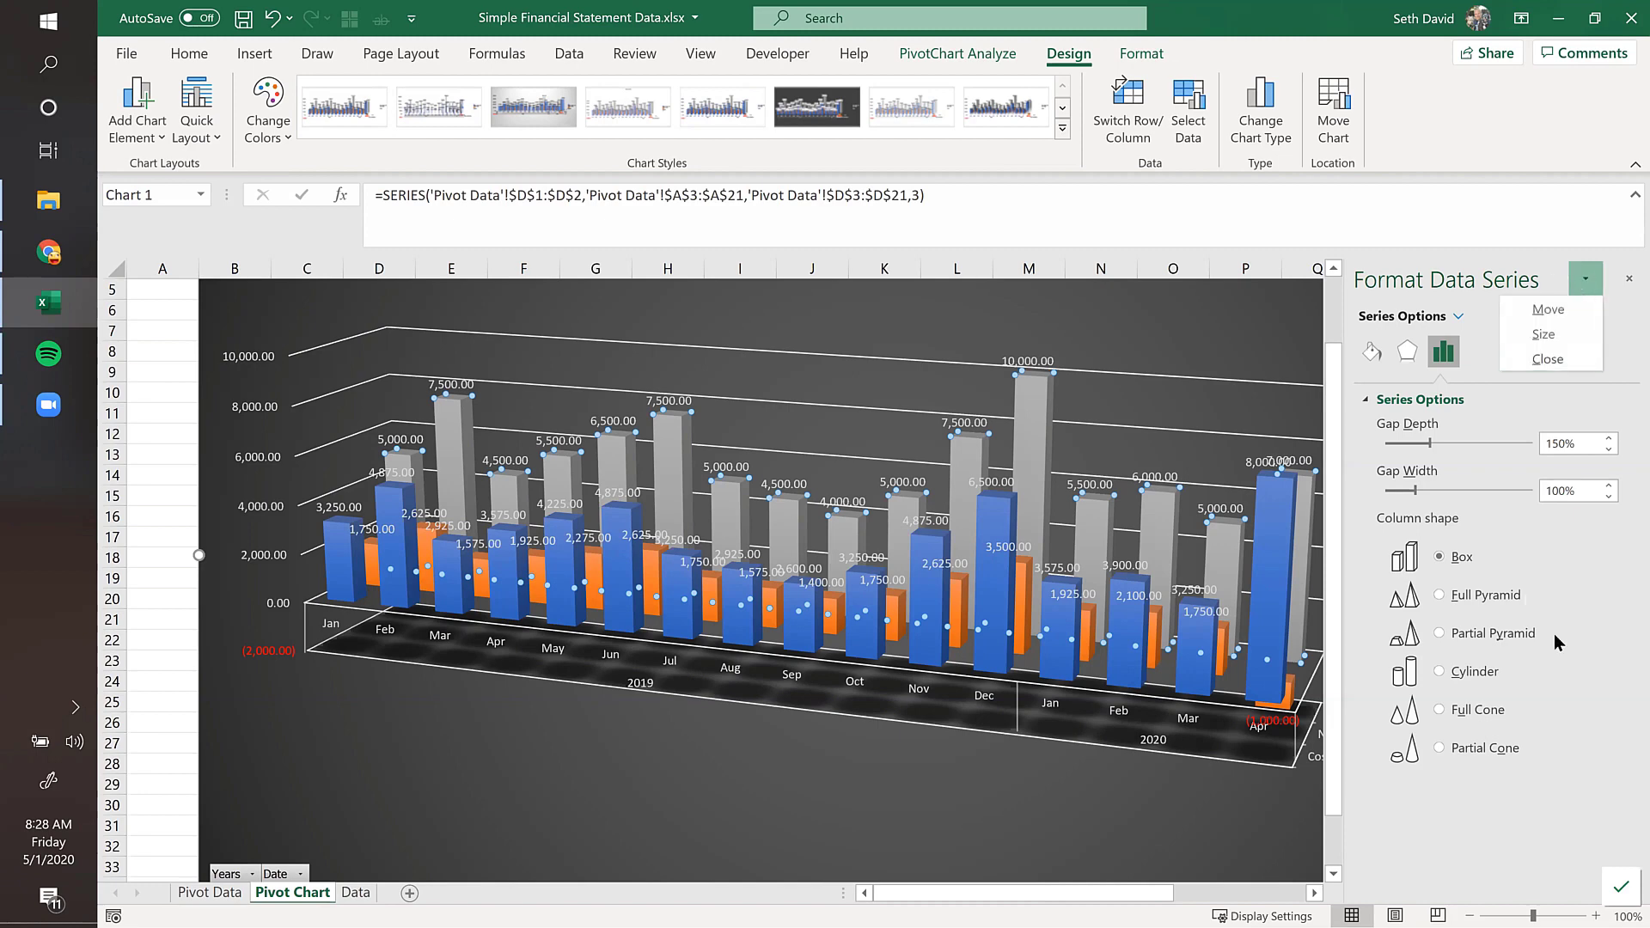
key(Escape)
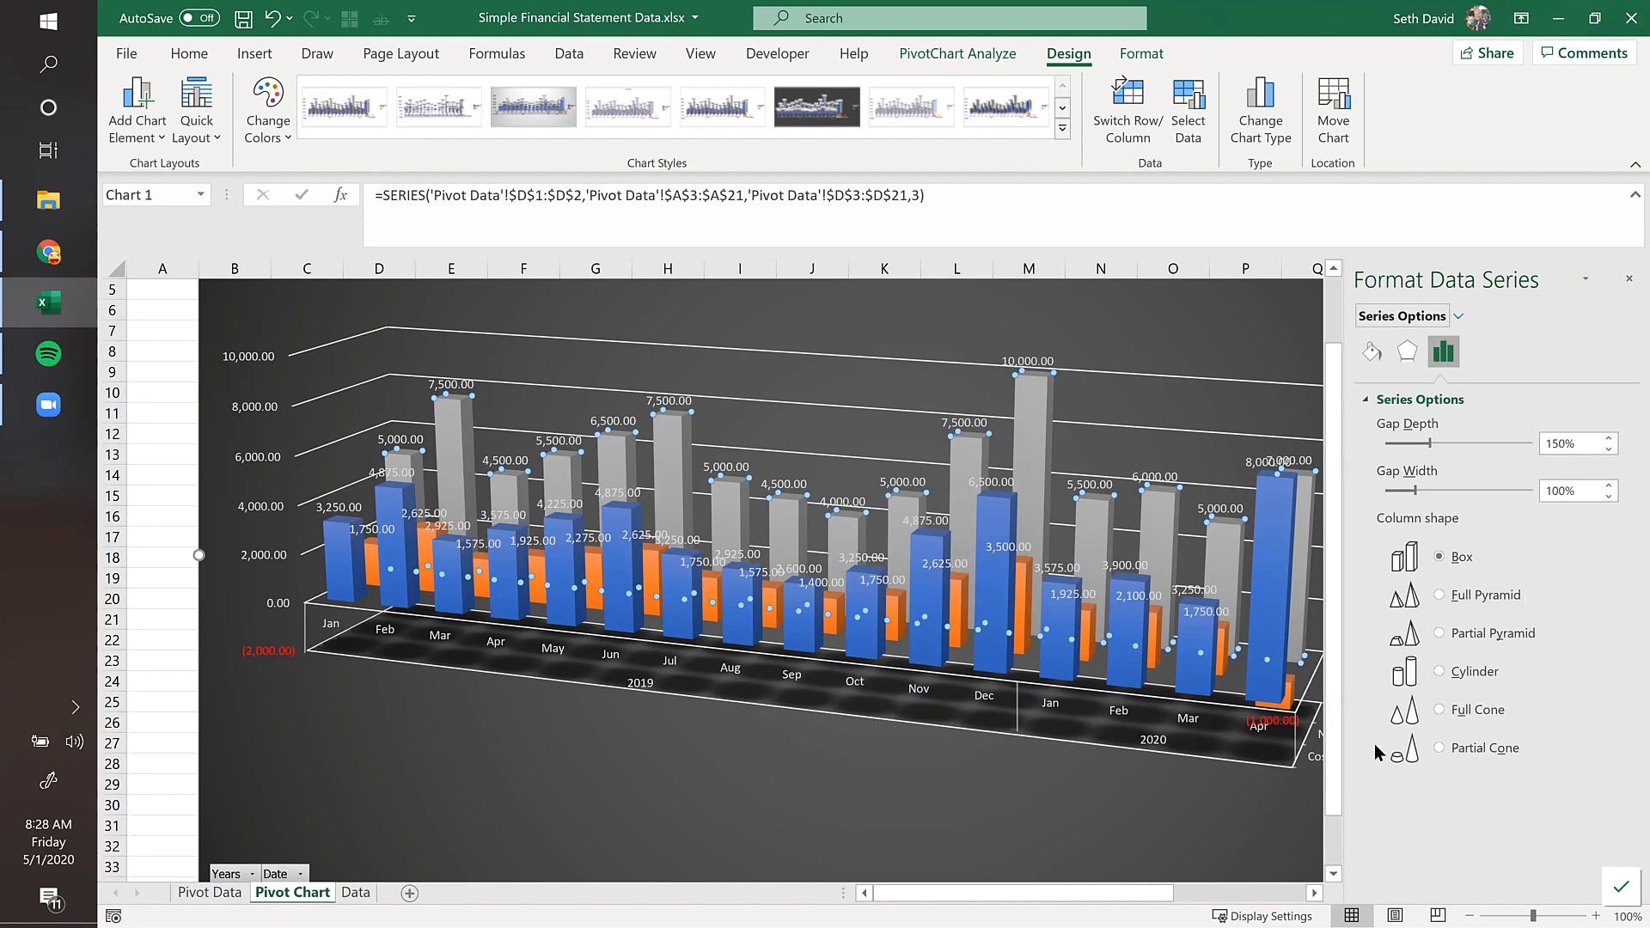
click(1629, 280)
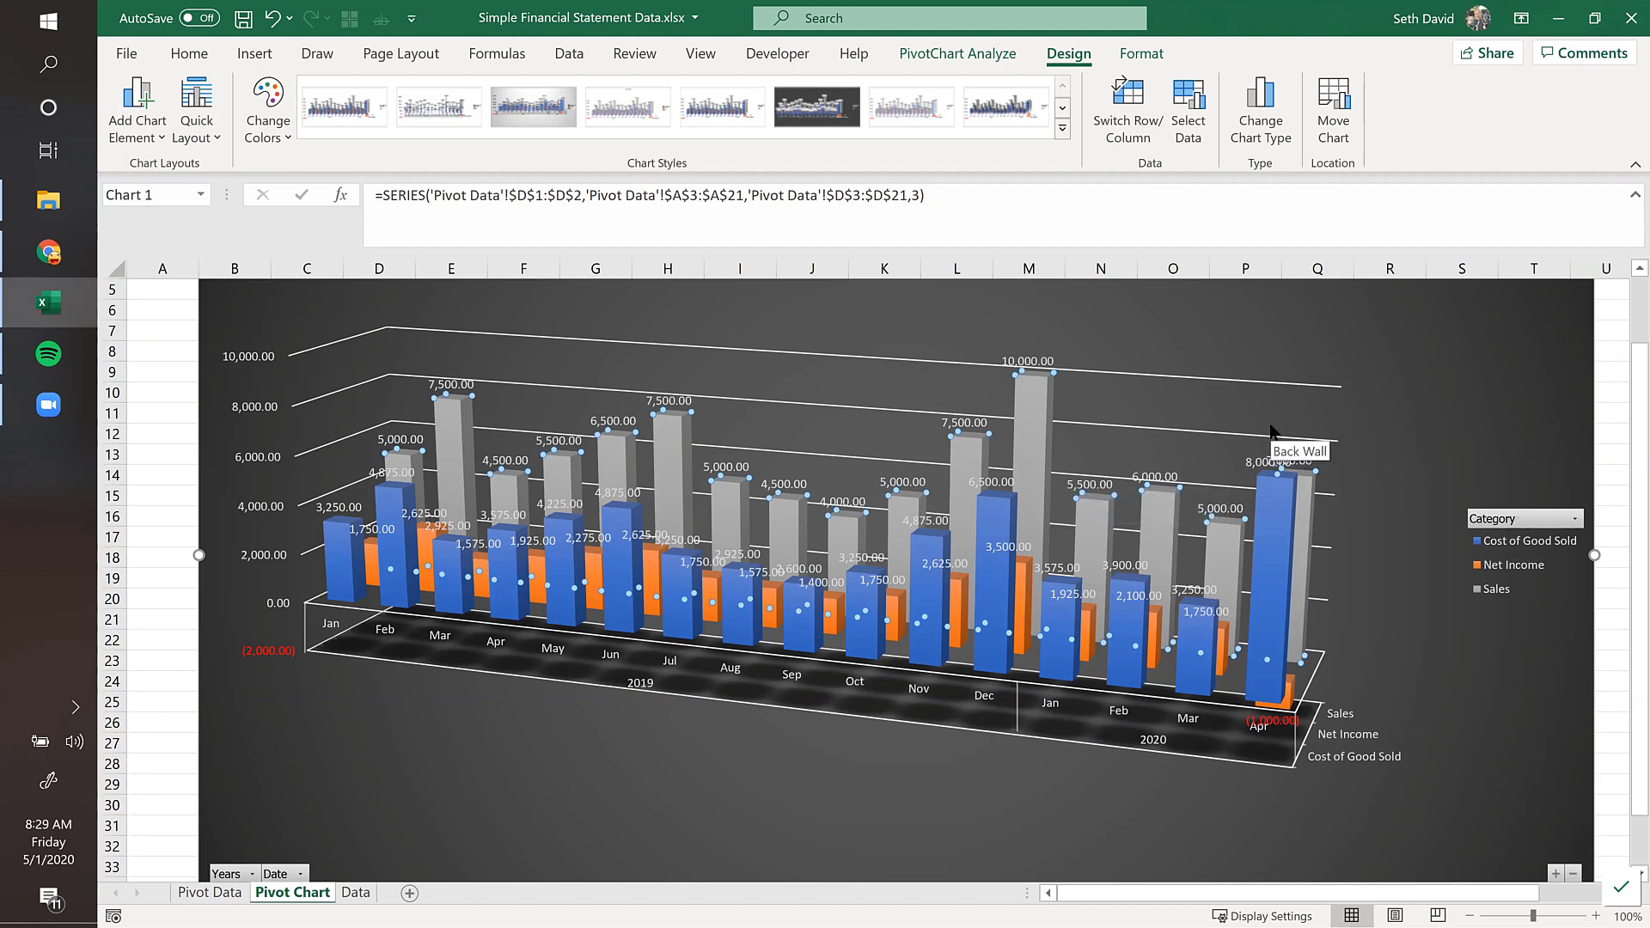
Step: Examine the formatting options of the chart's Depth (Series) Axis, including axis options, effects, fill and line
scroll(1066, 683, down, 2)
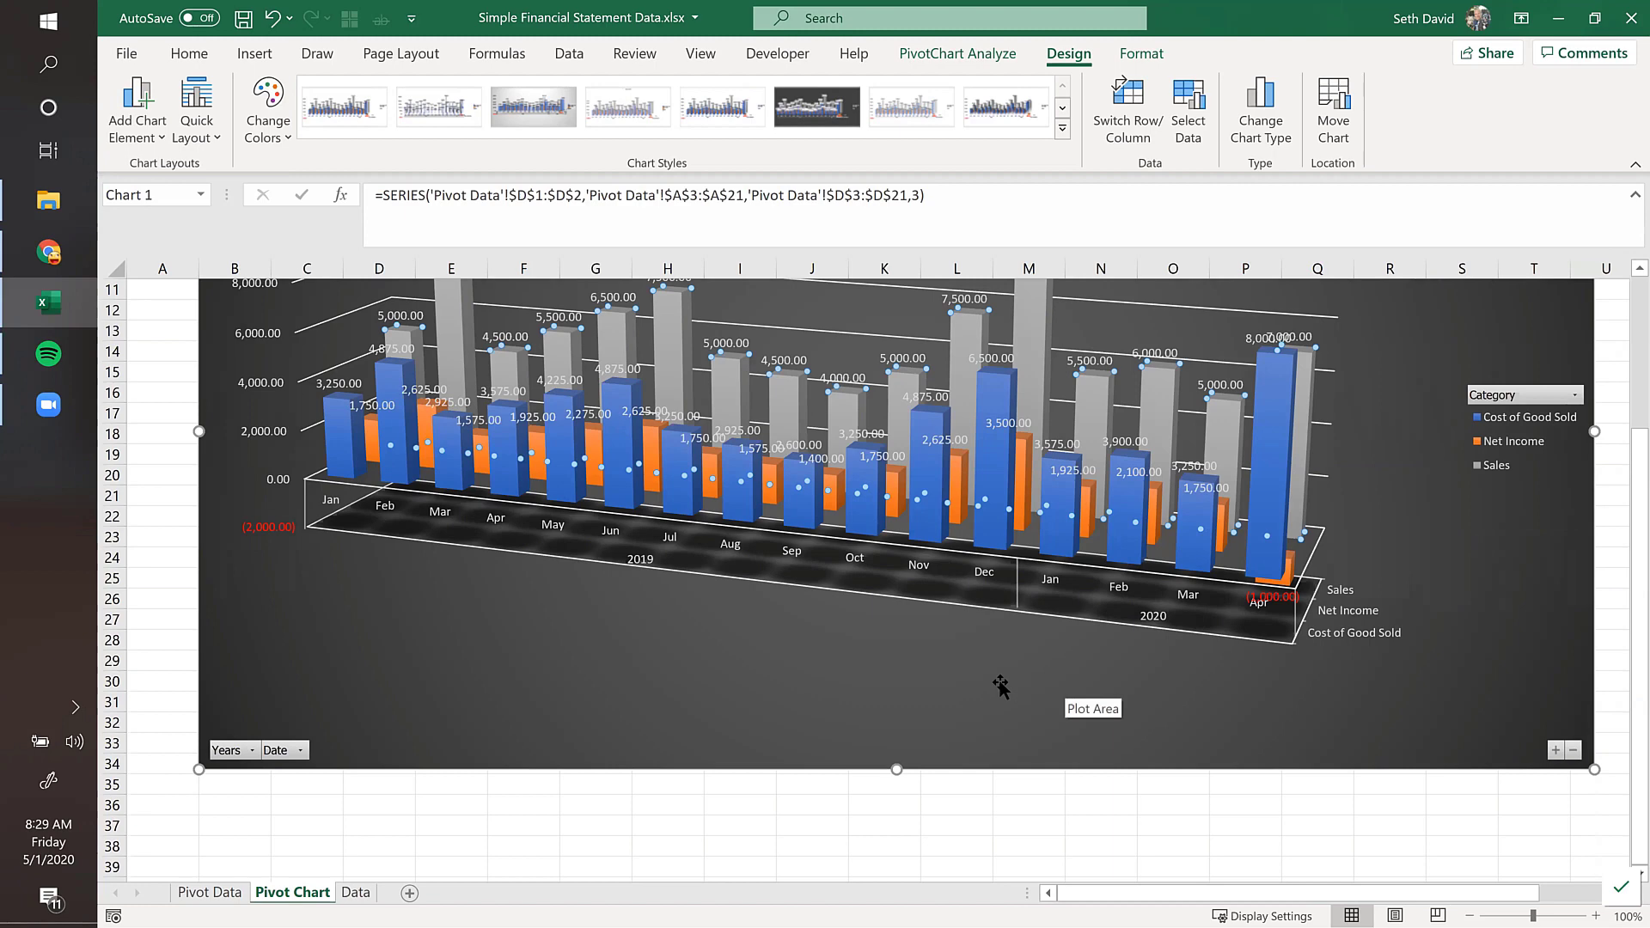
scroll(778, 692, up, 1)
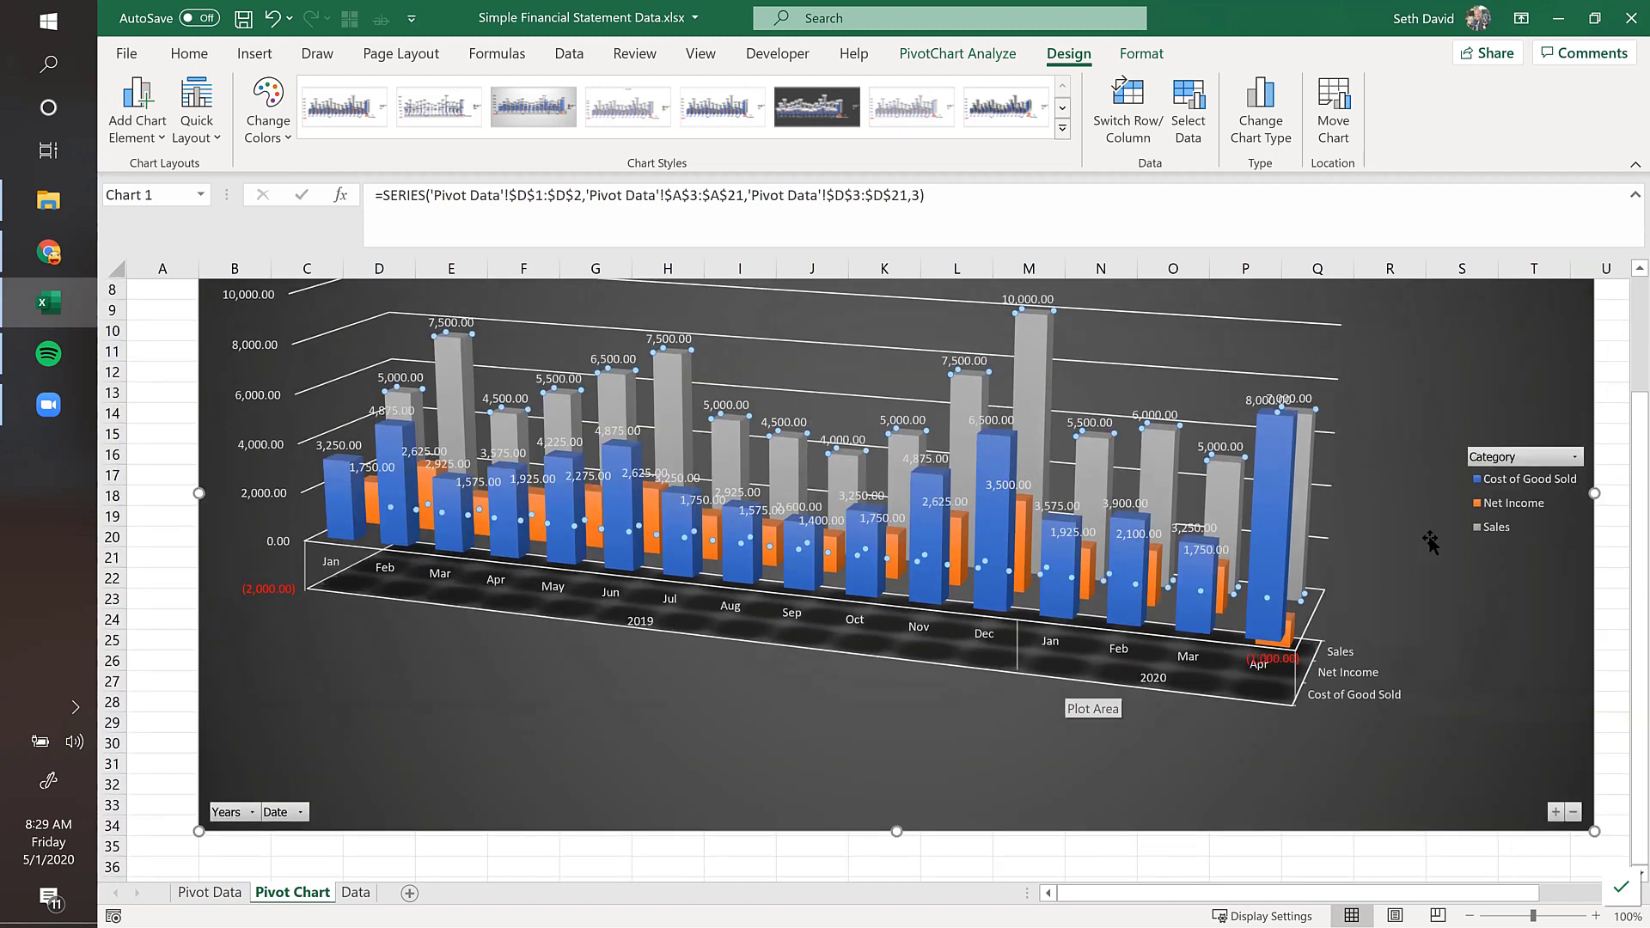
right_click(1341, 658)
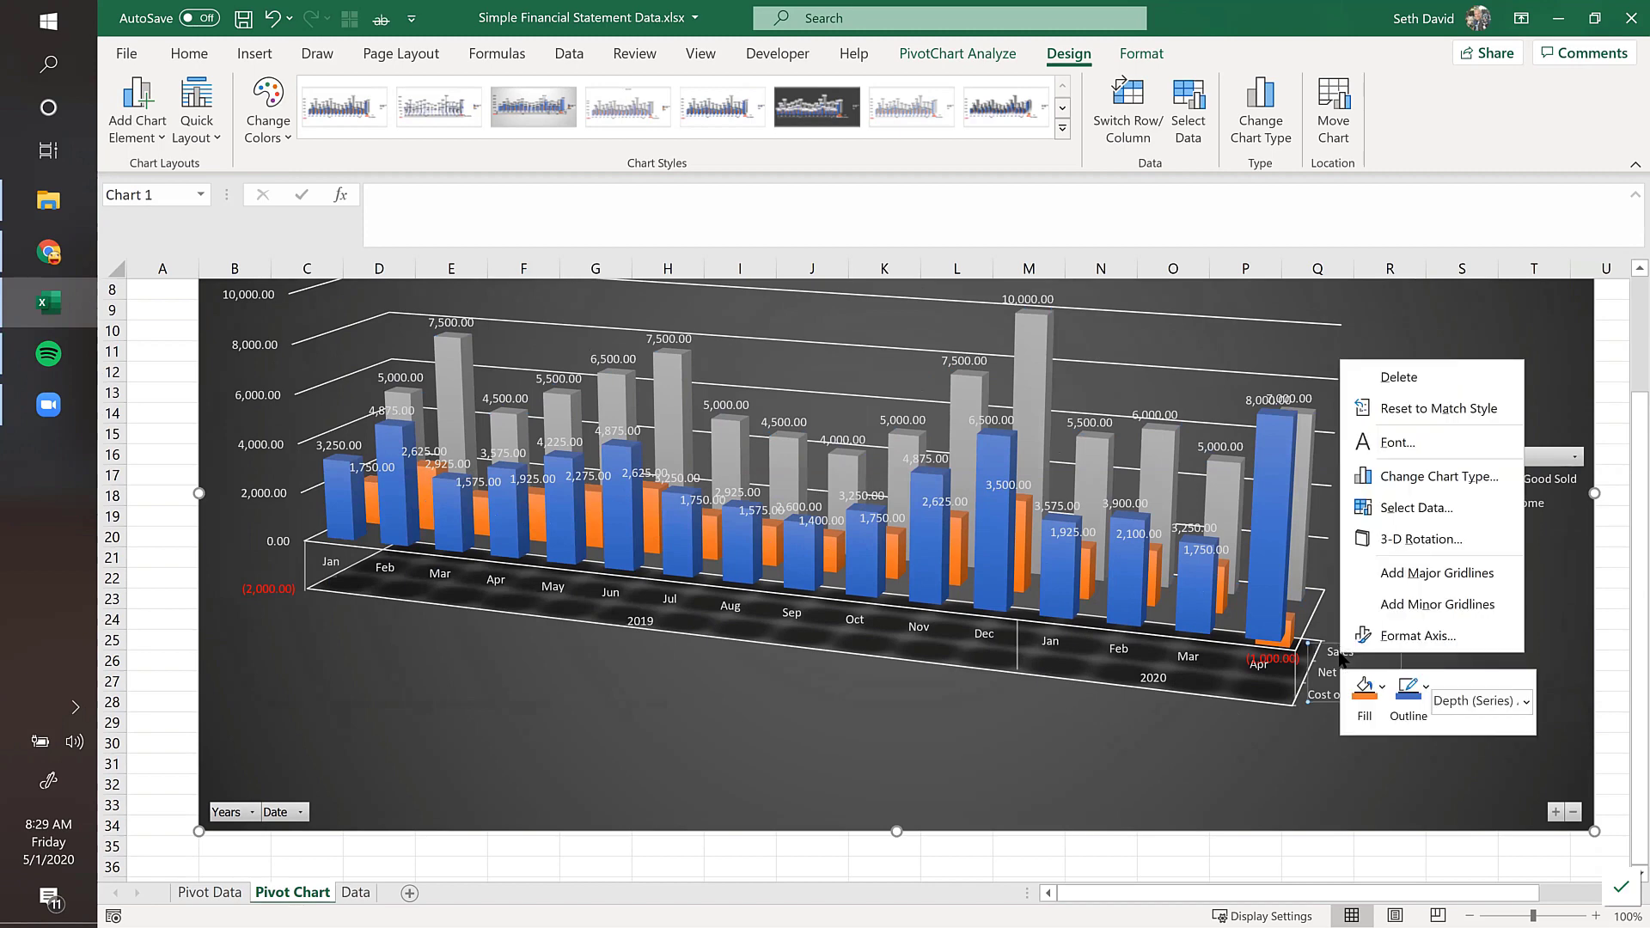
key(Escape)
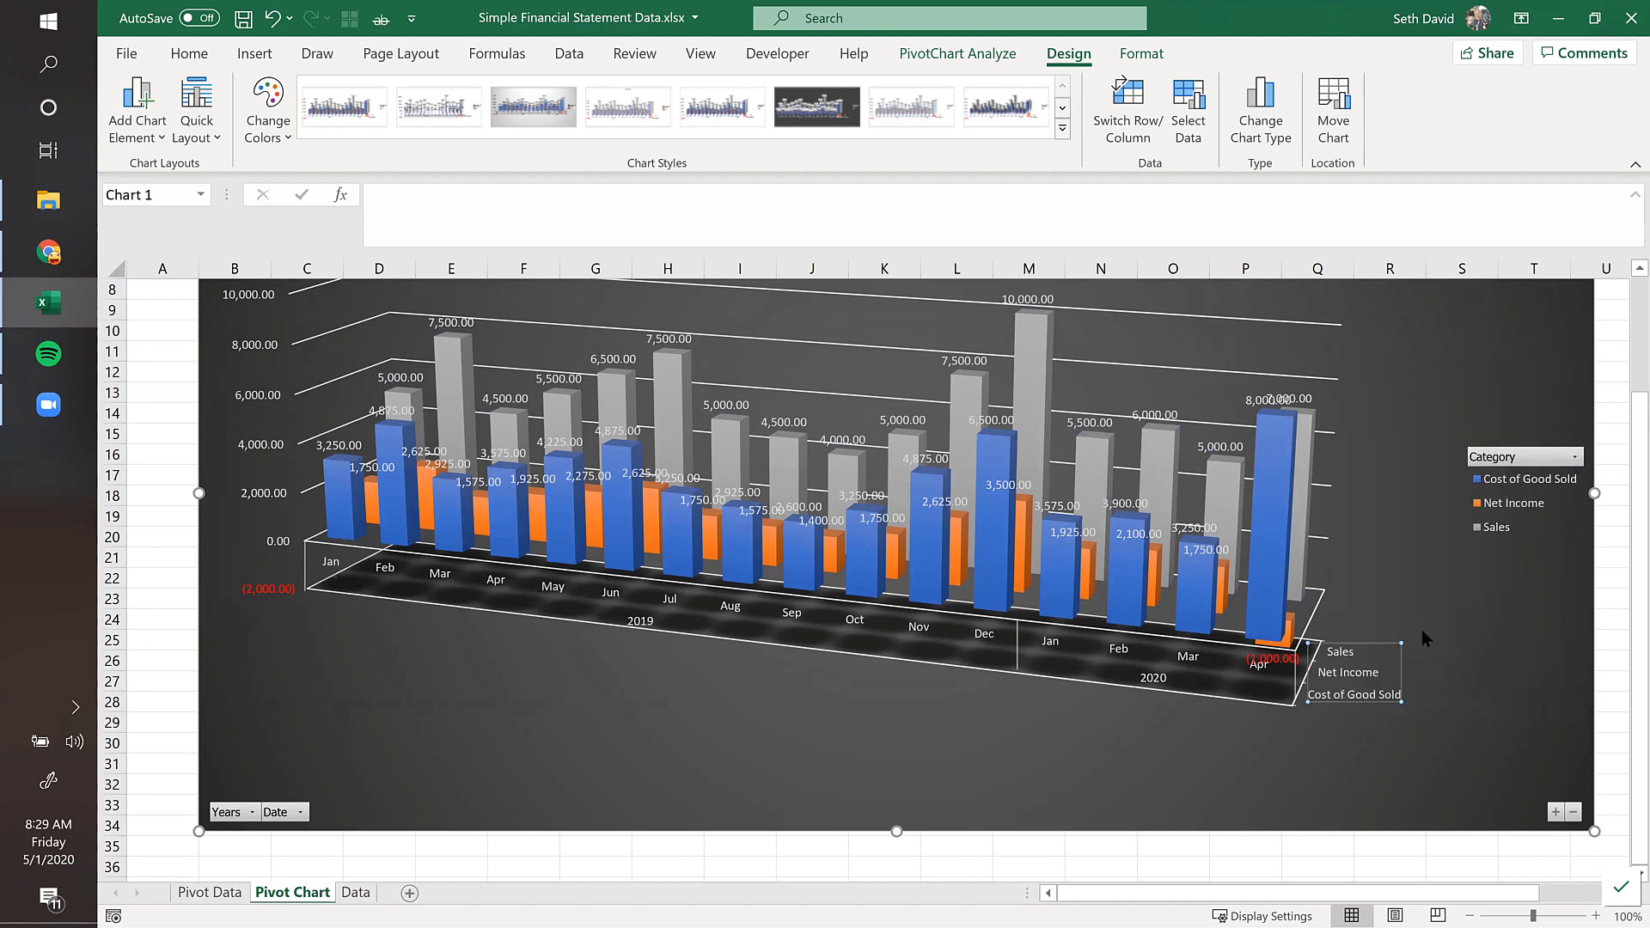
key(ctrl+1)
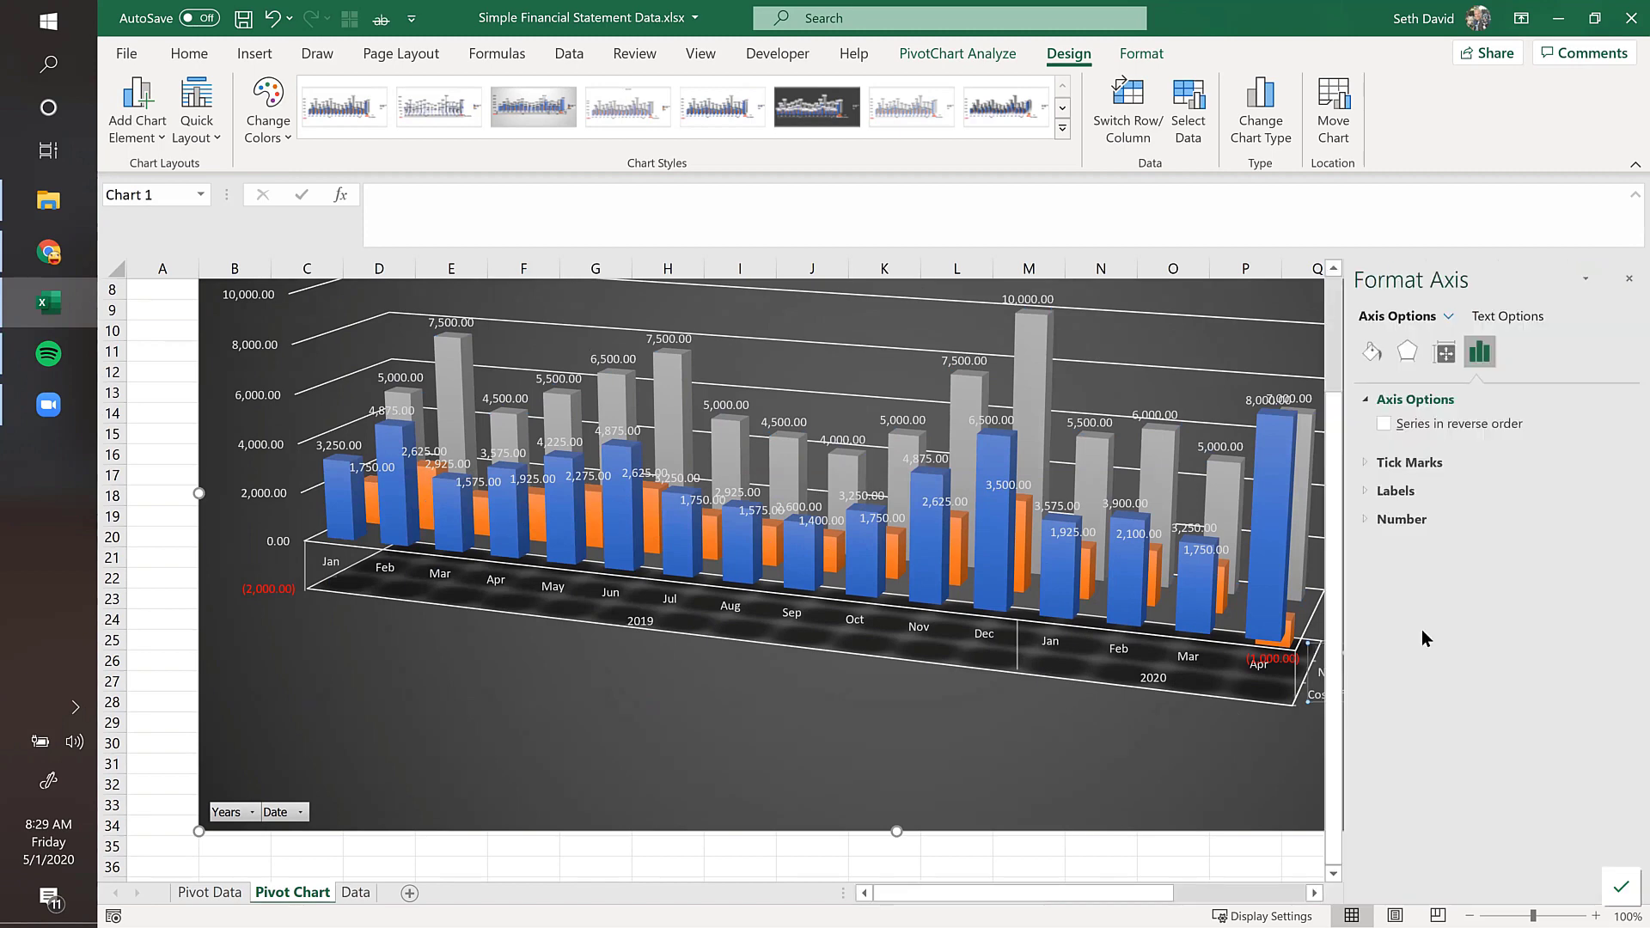
click(1446, 362)
click(1407, 361)
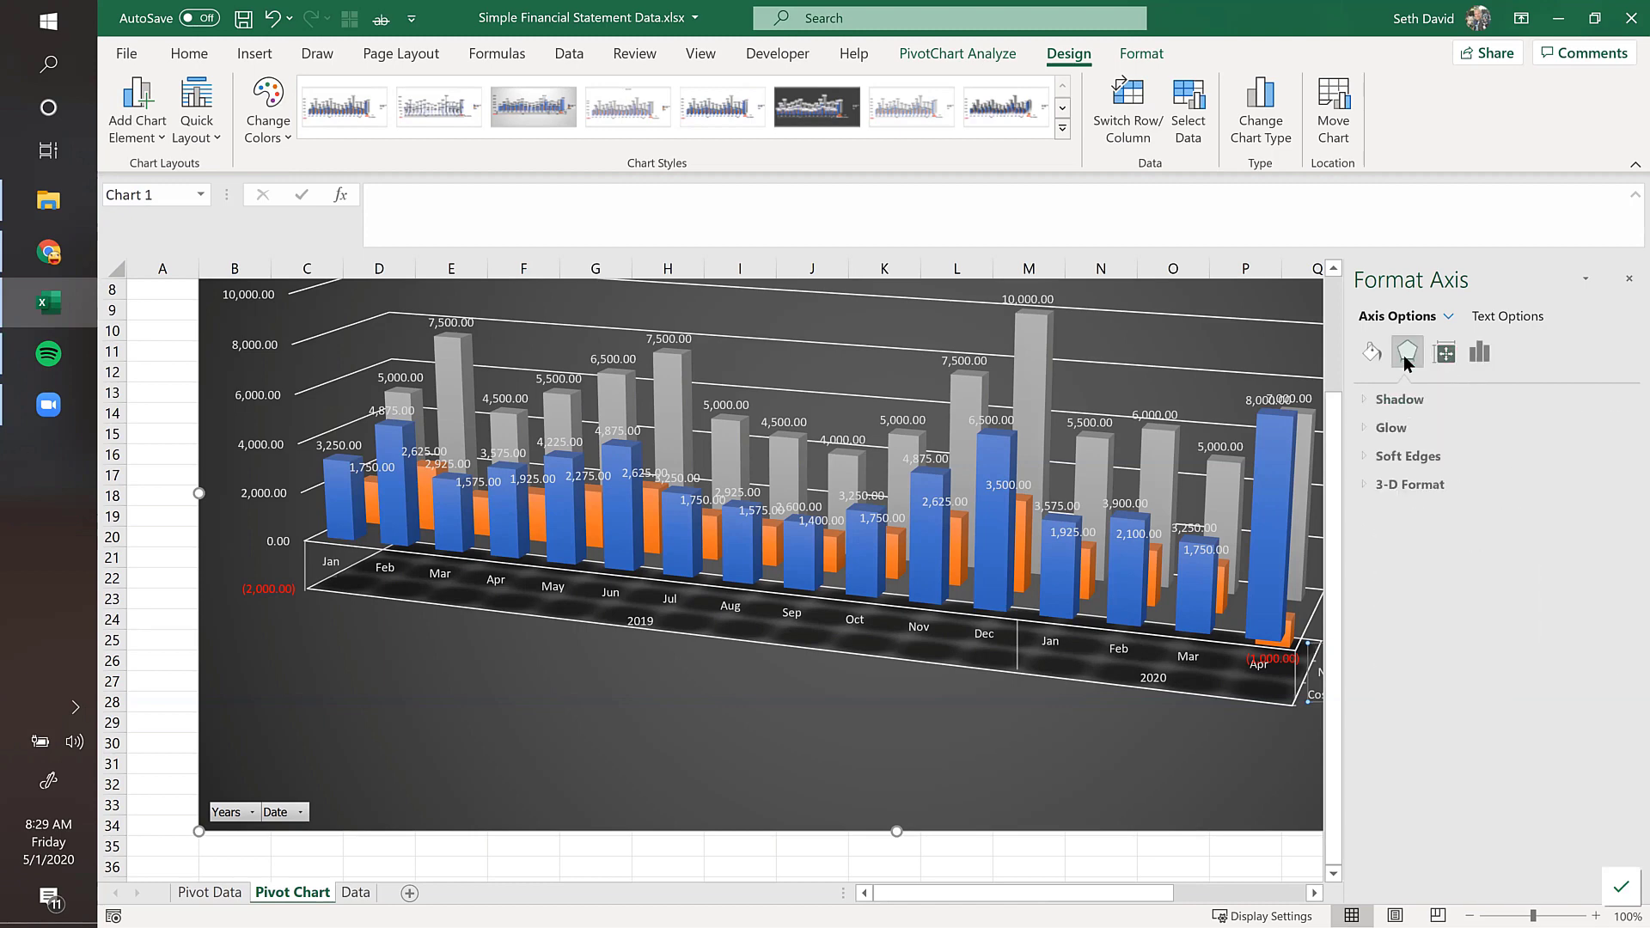
click(1372, 353)
click(1481, 352)
Step: Review the legend's position and effects formatting options
click(1450, 317)
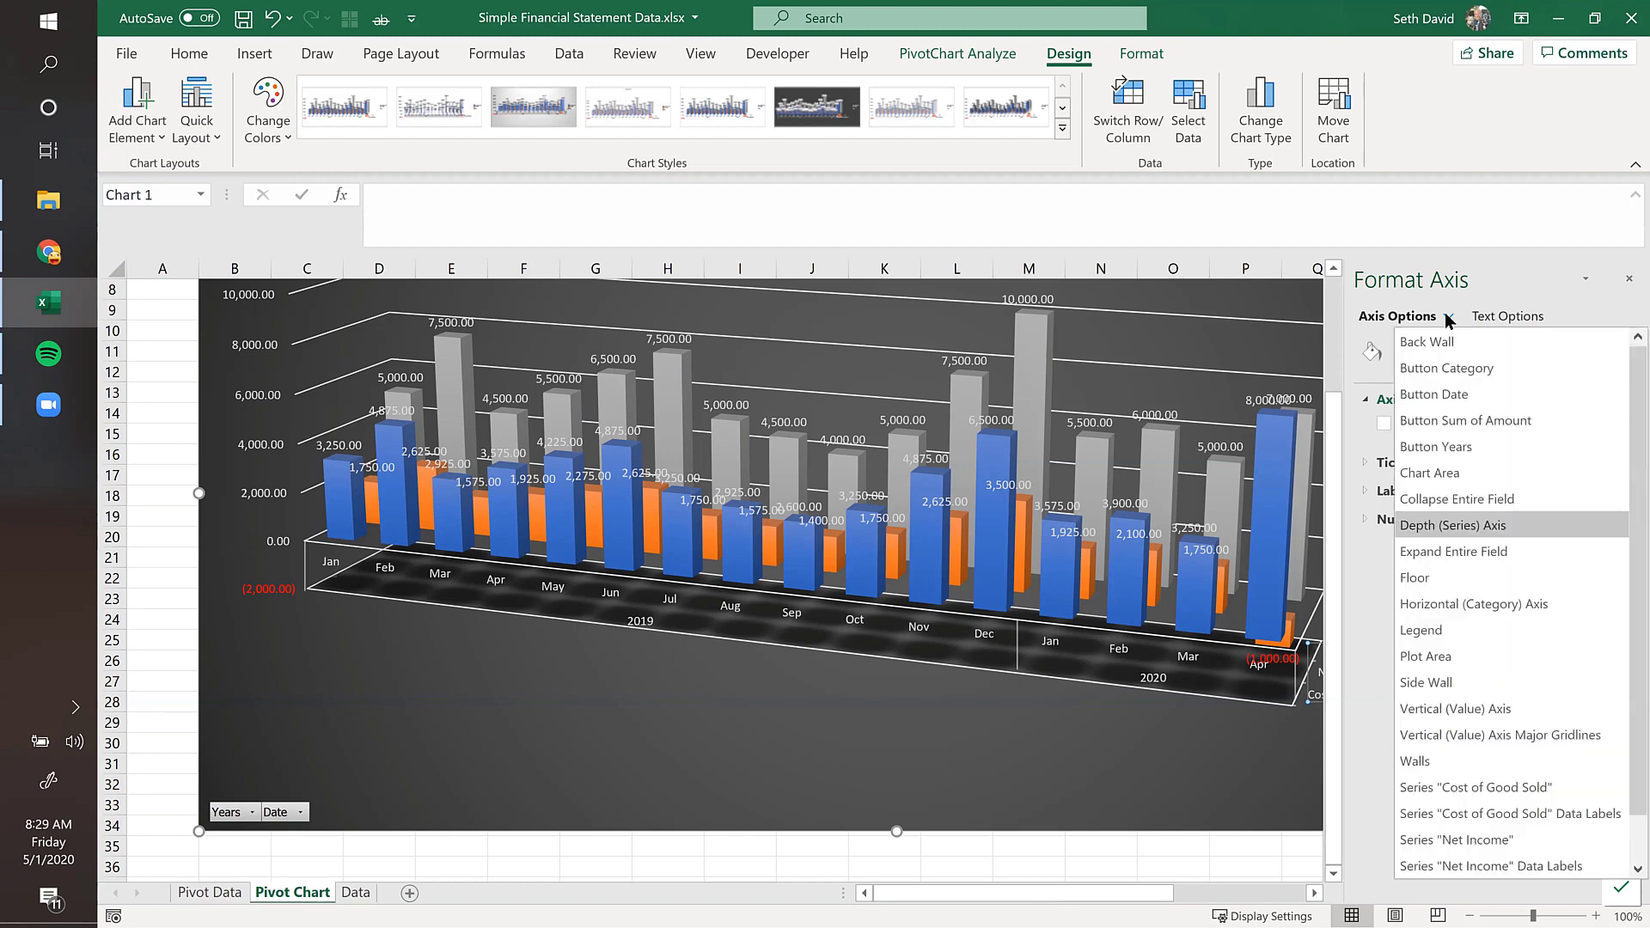
click(1461, 637)
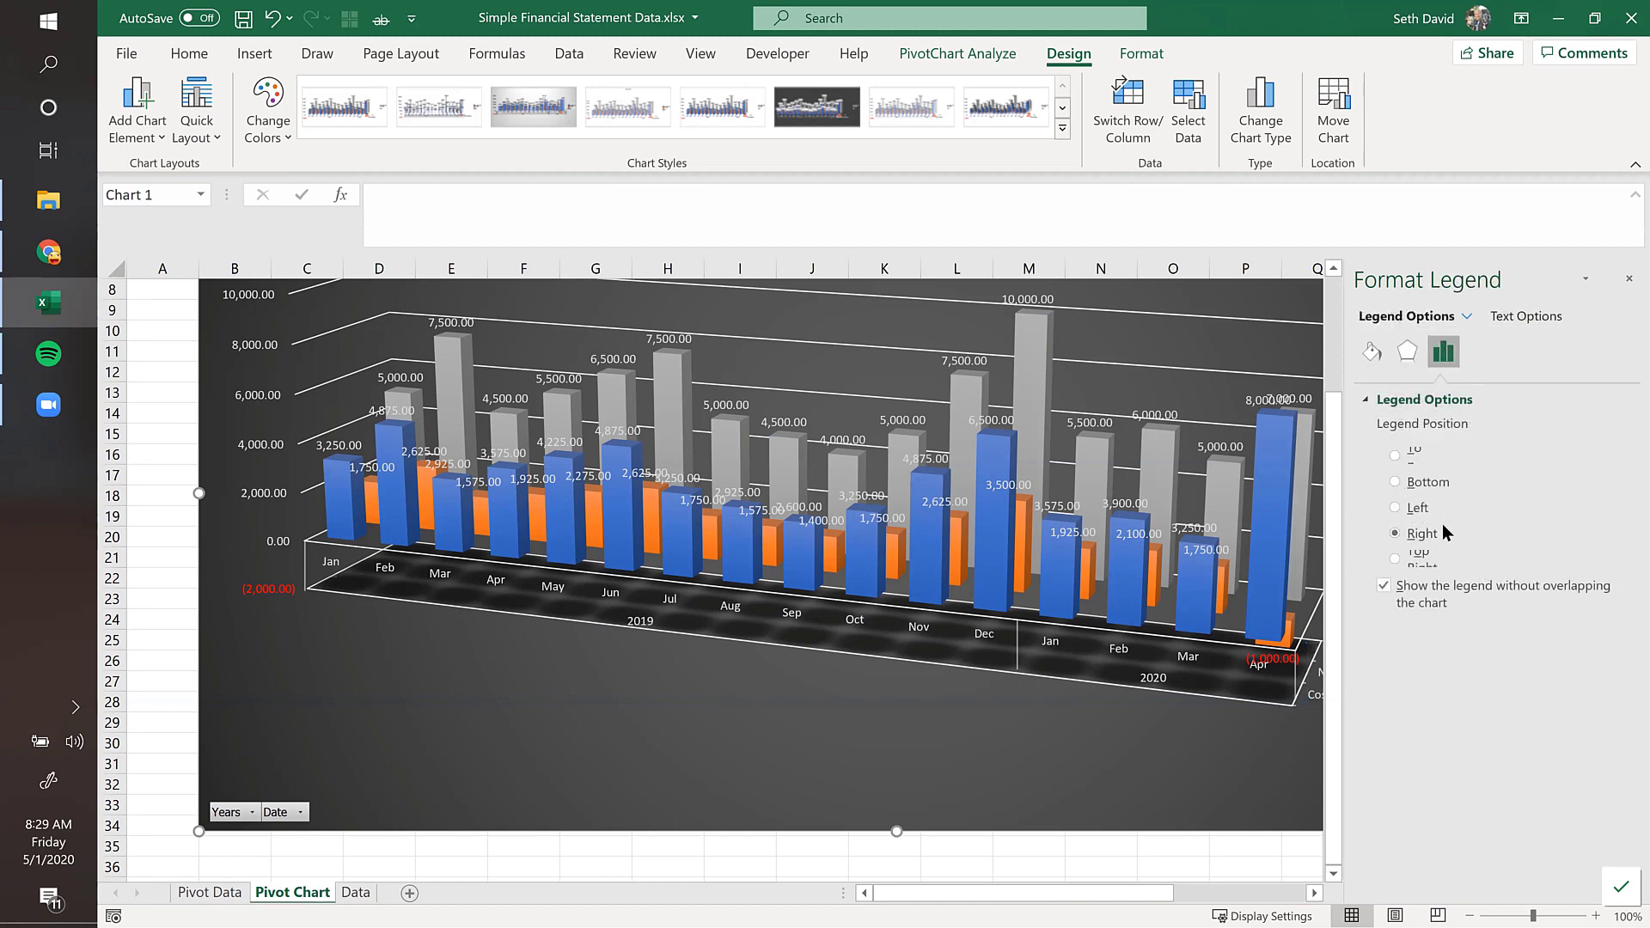
click(1406, 349)
Step: Review the effects formatting options of the chart's Plot Area, leaving them unchanged
click(1469, 315)
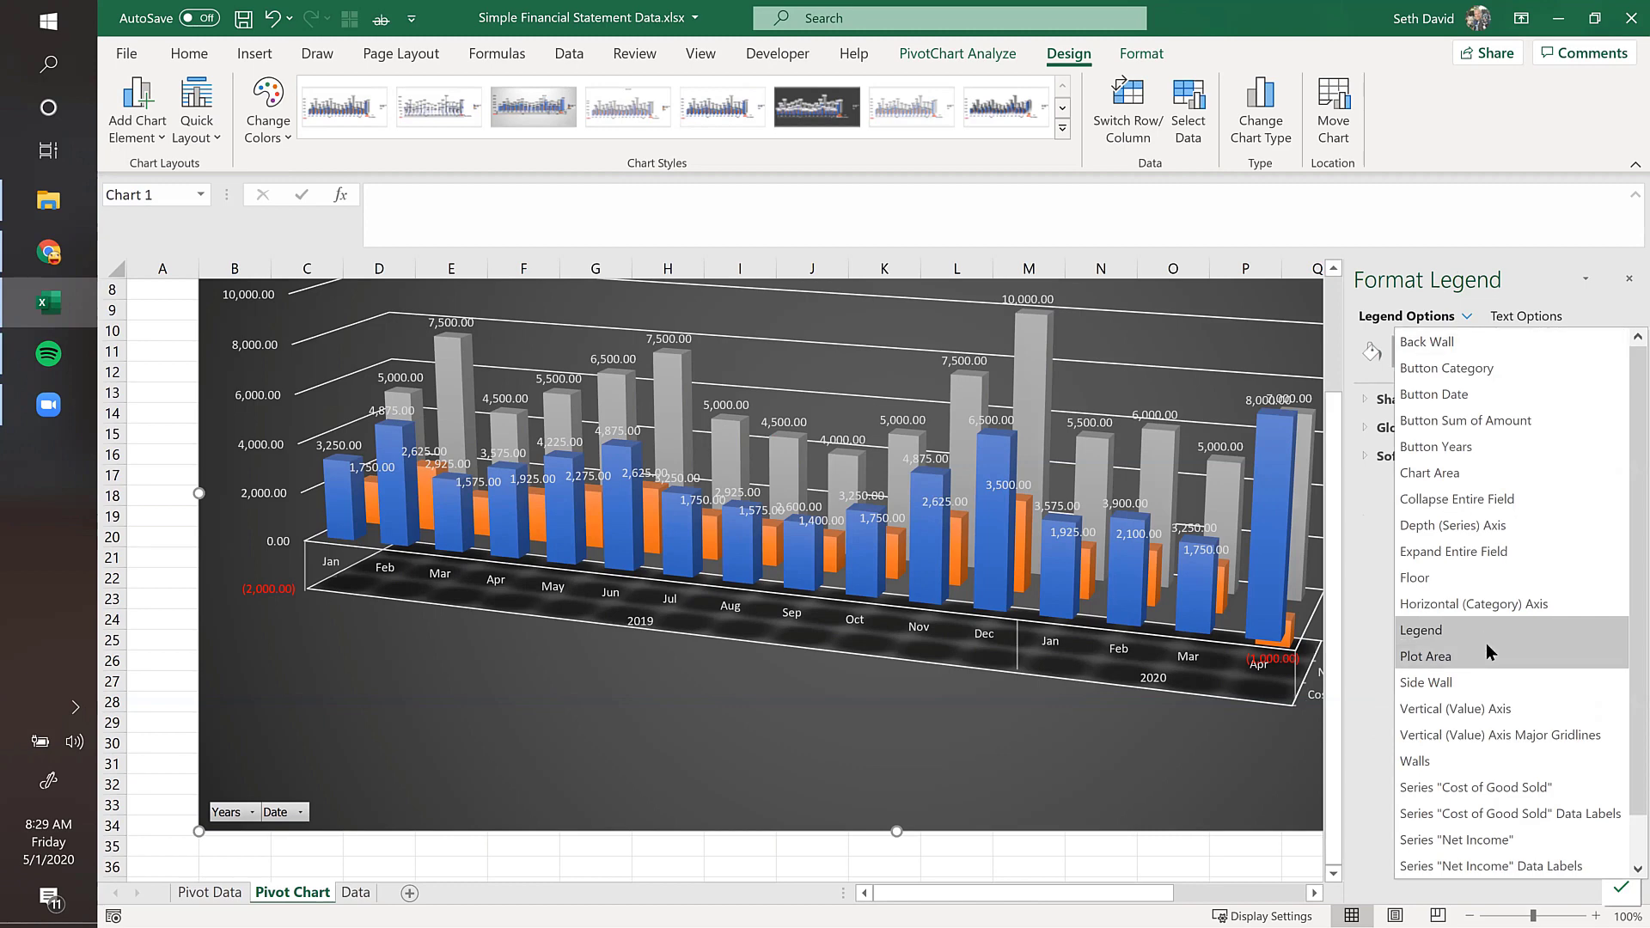
click(1440, 656)
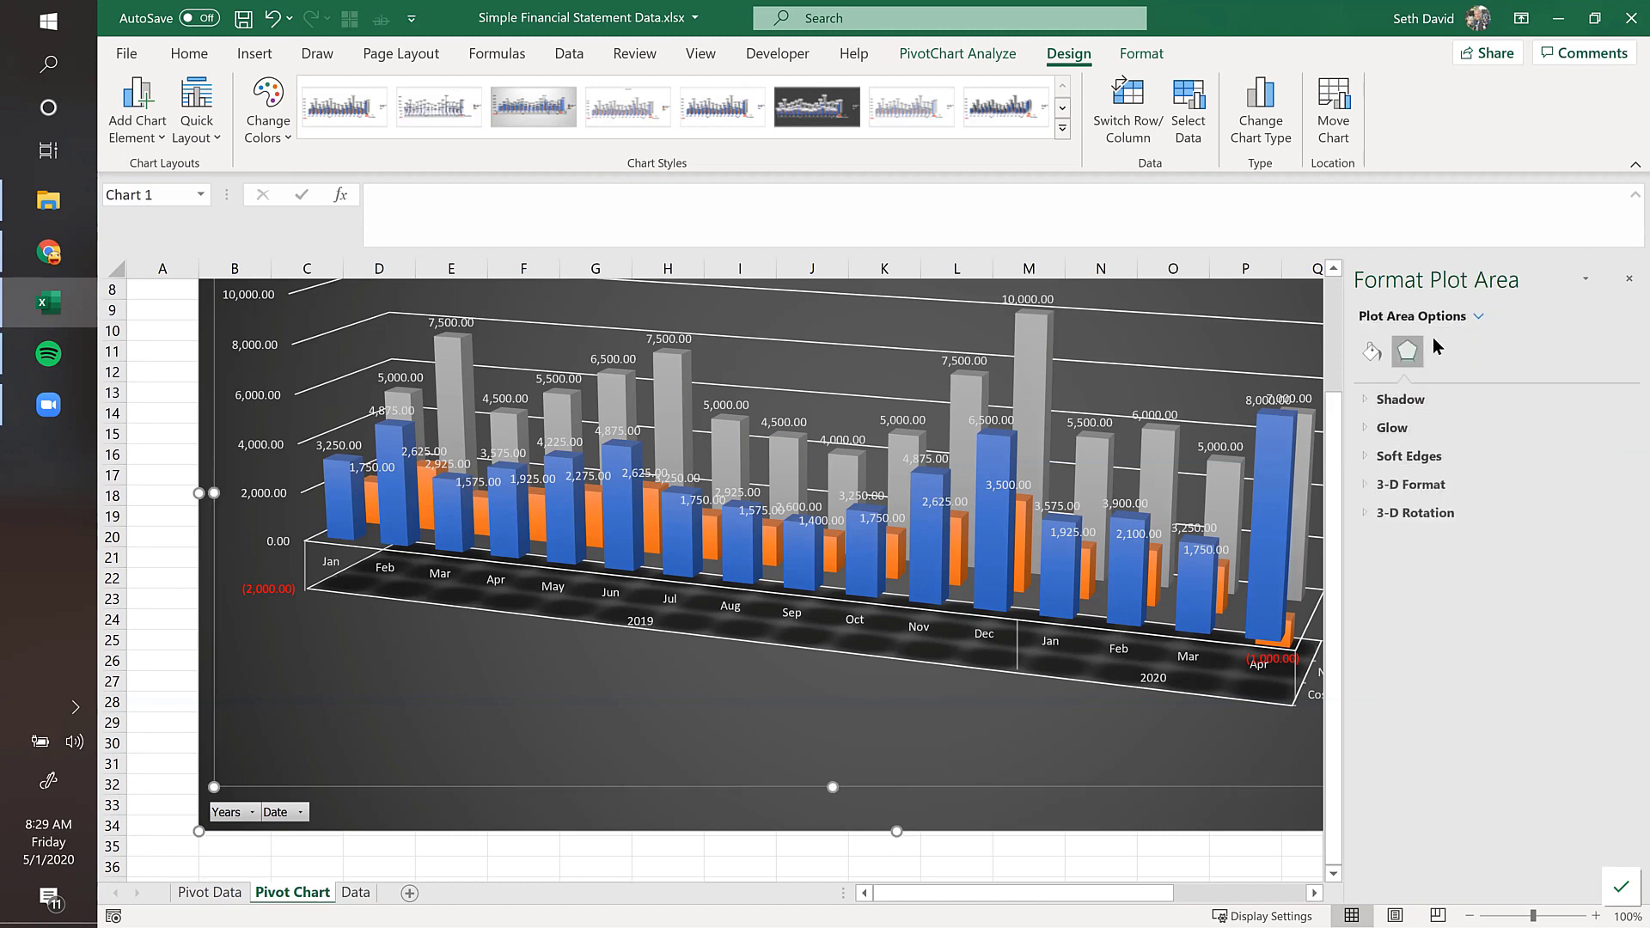
click(1586, 280)
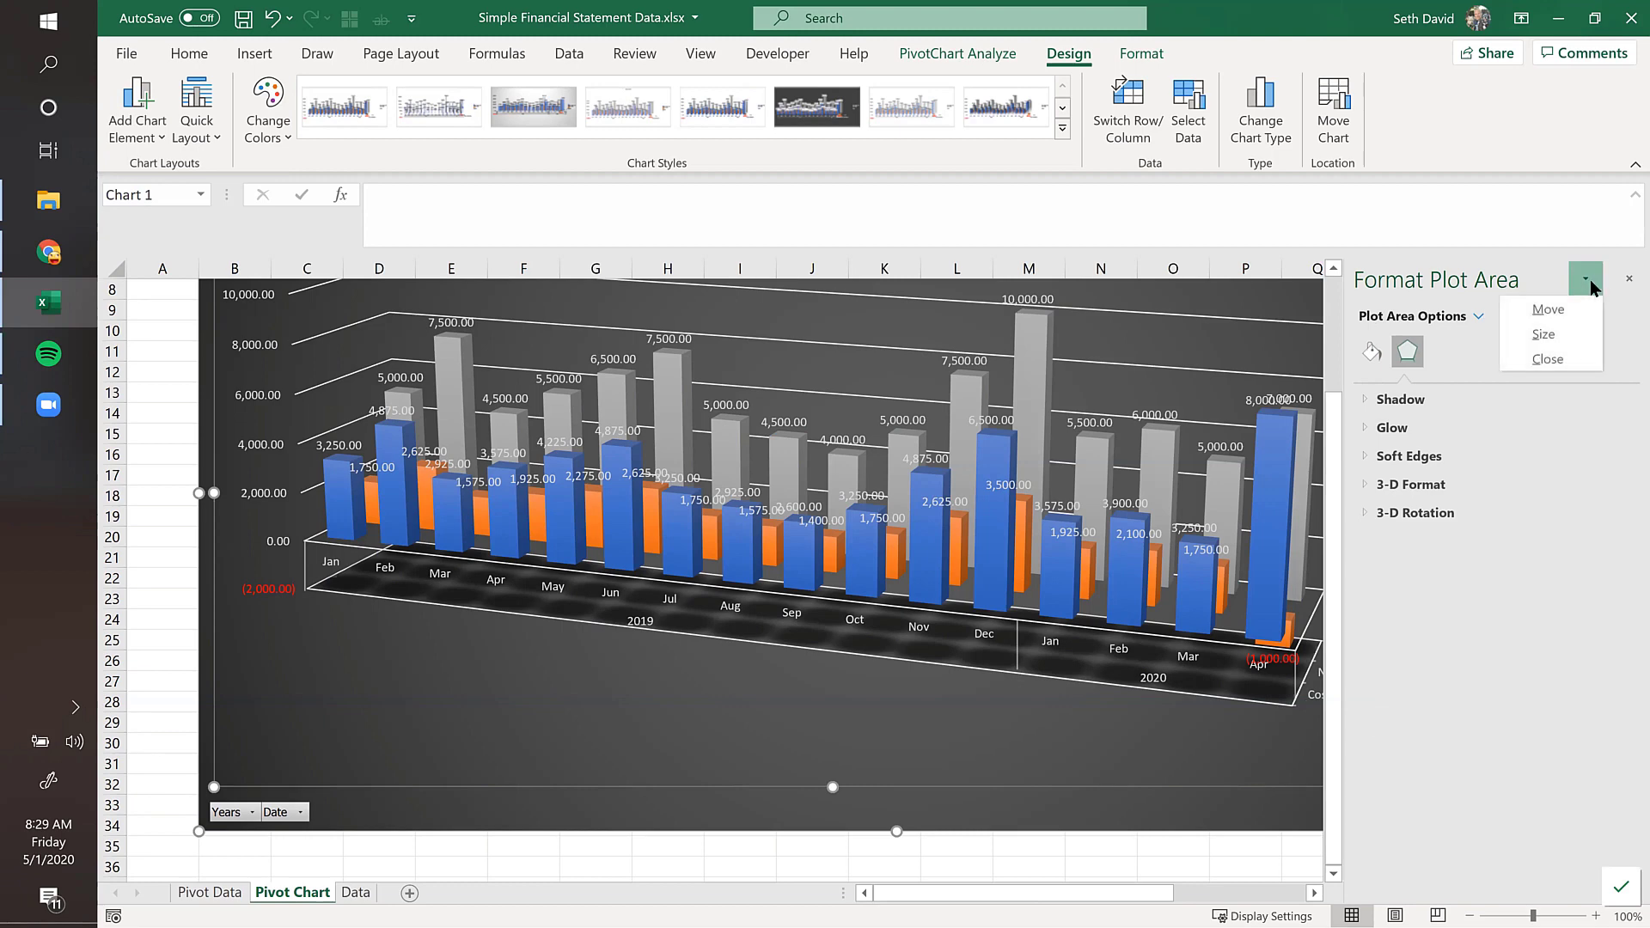
click(1588, 282)
click(1588, 282)
click(1588, 282)
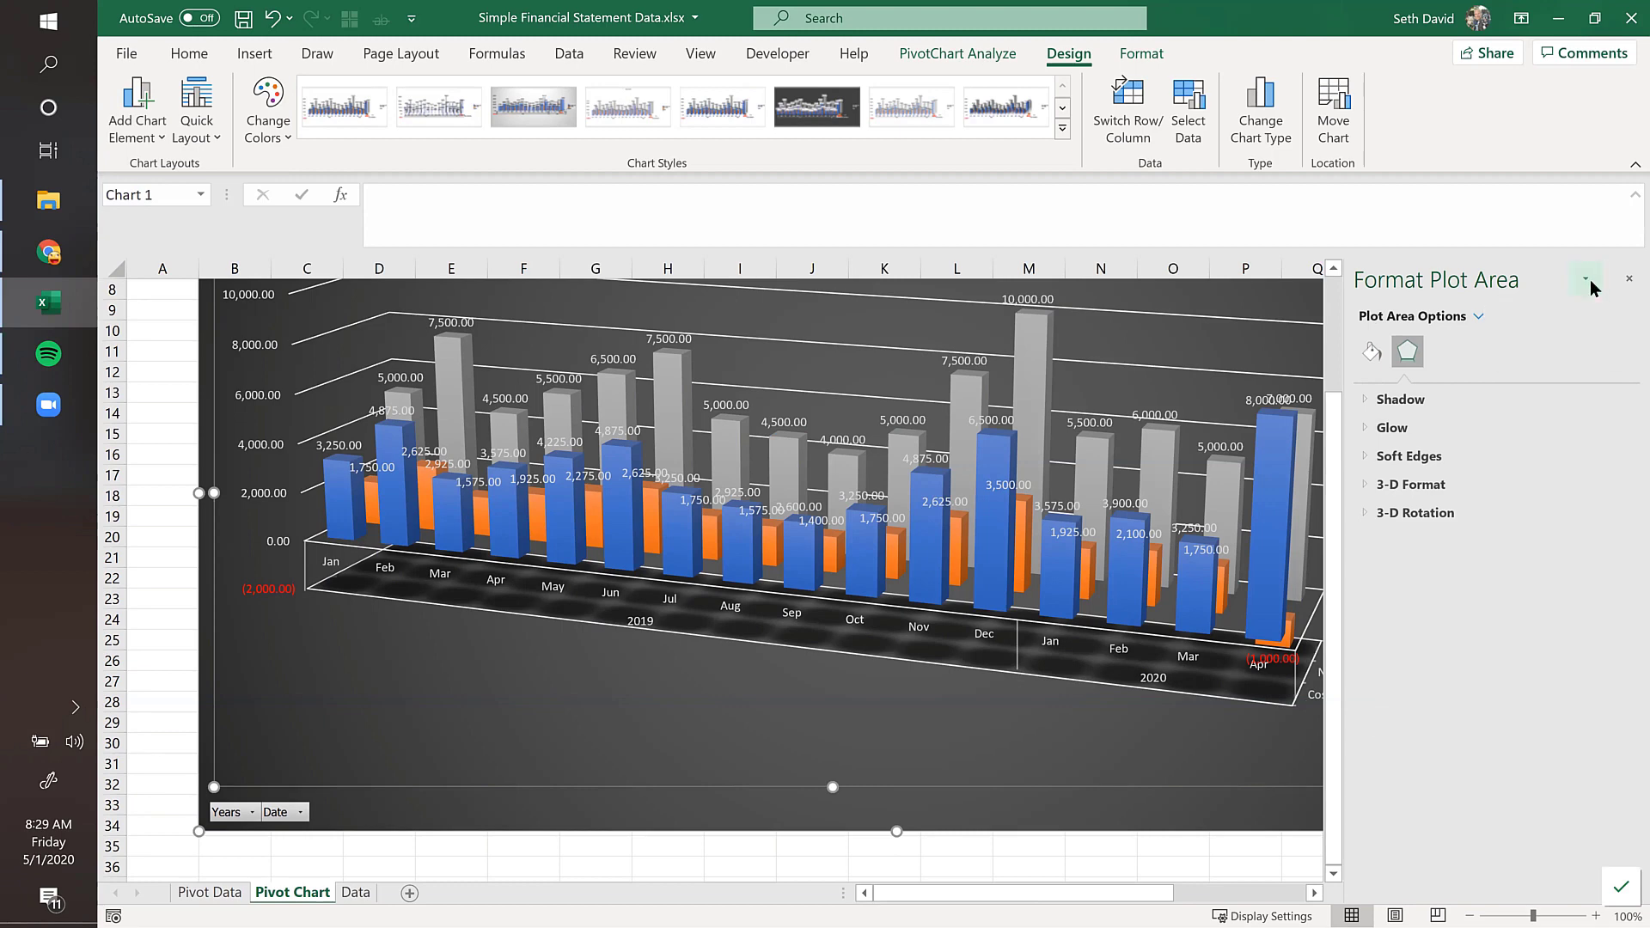
click(1627, 281)
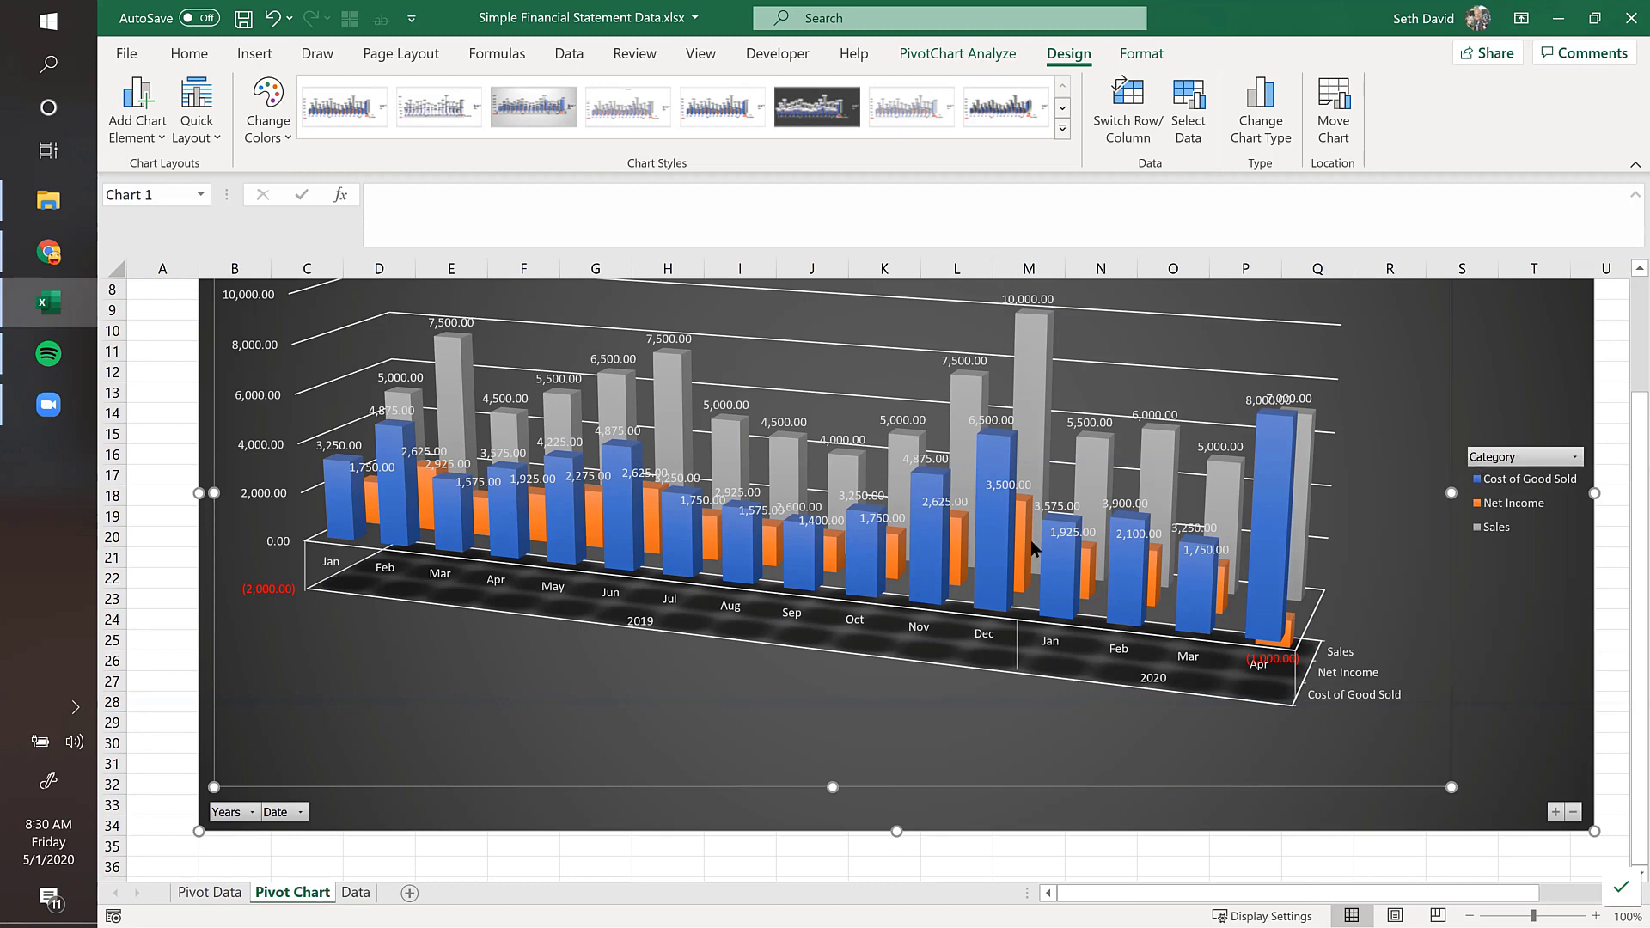
Step: Rename the first category entry on the Data sheet, cell C2, to "4000 Sales"
click(352, 893)
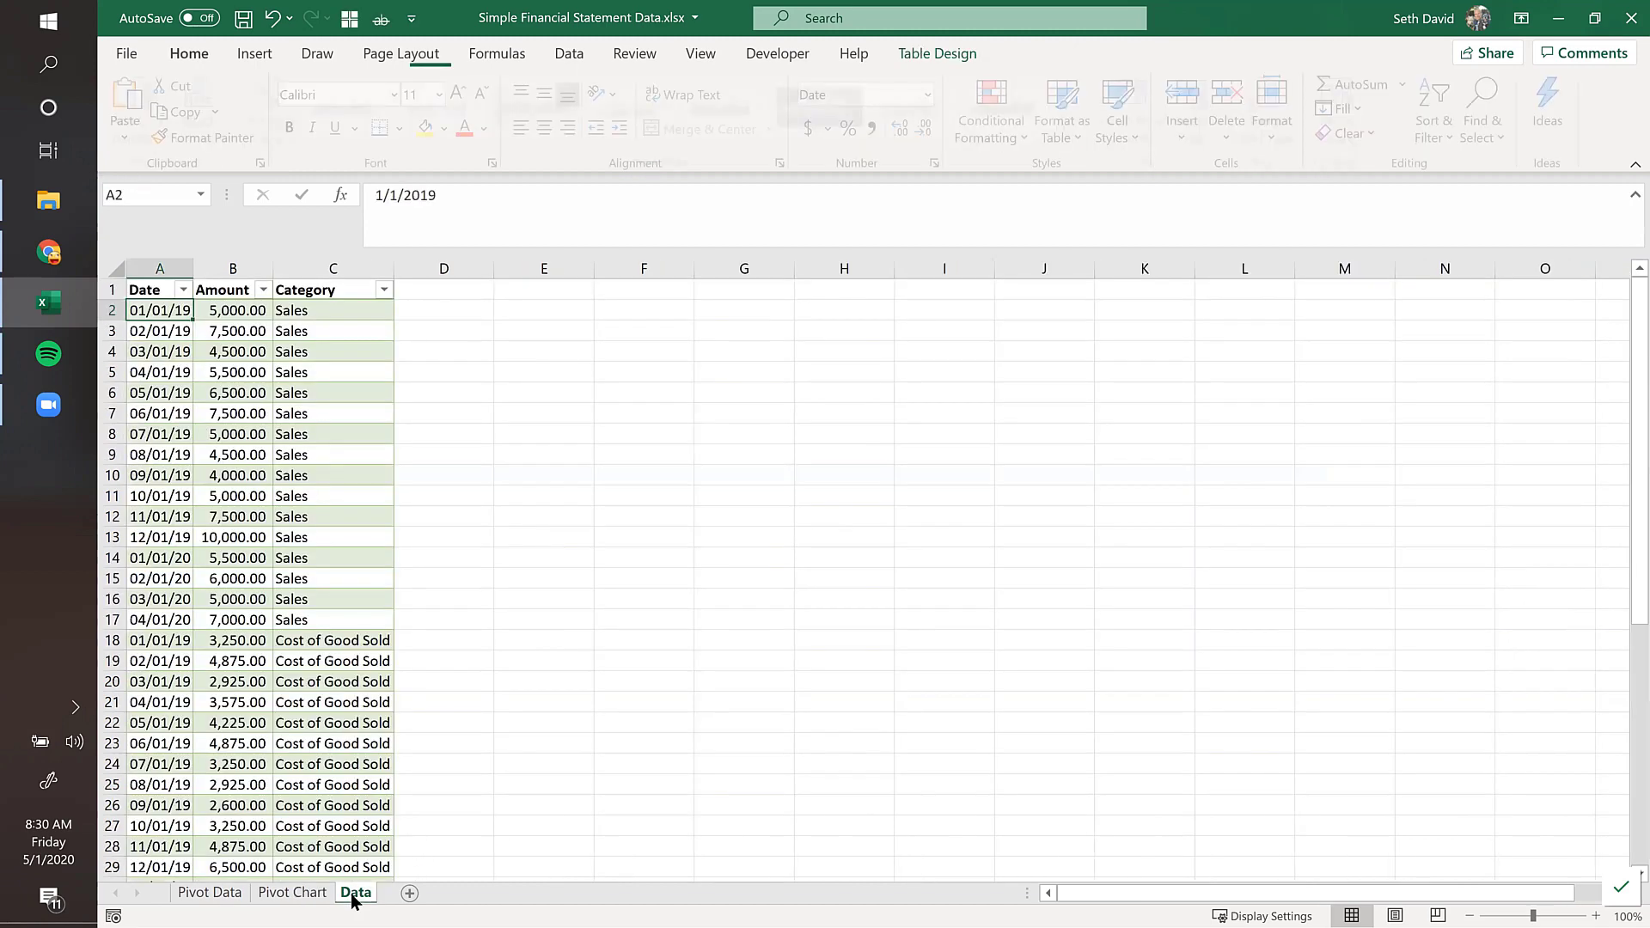
click(314, 310)
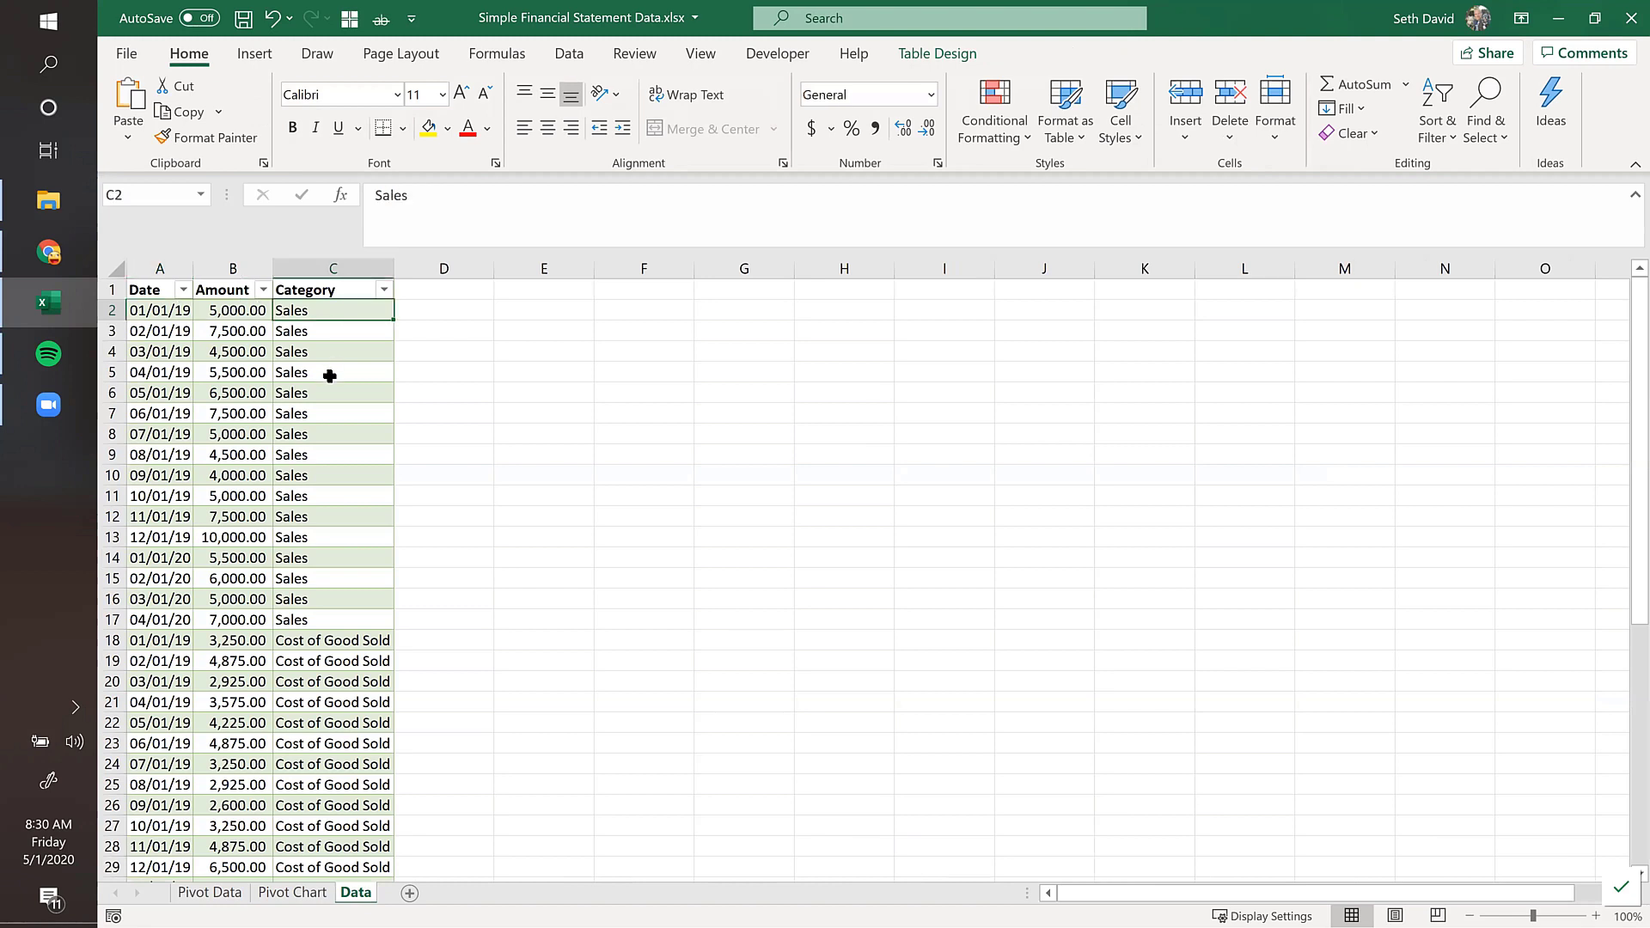
click(375, 196)
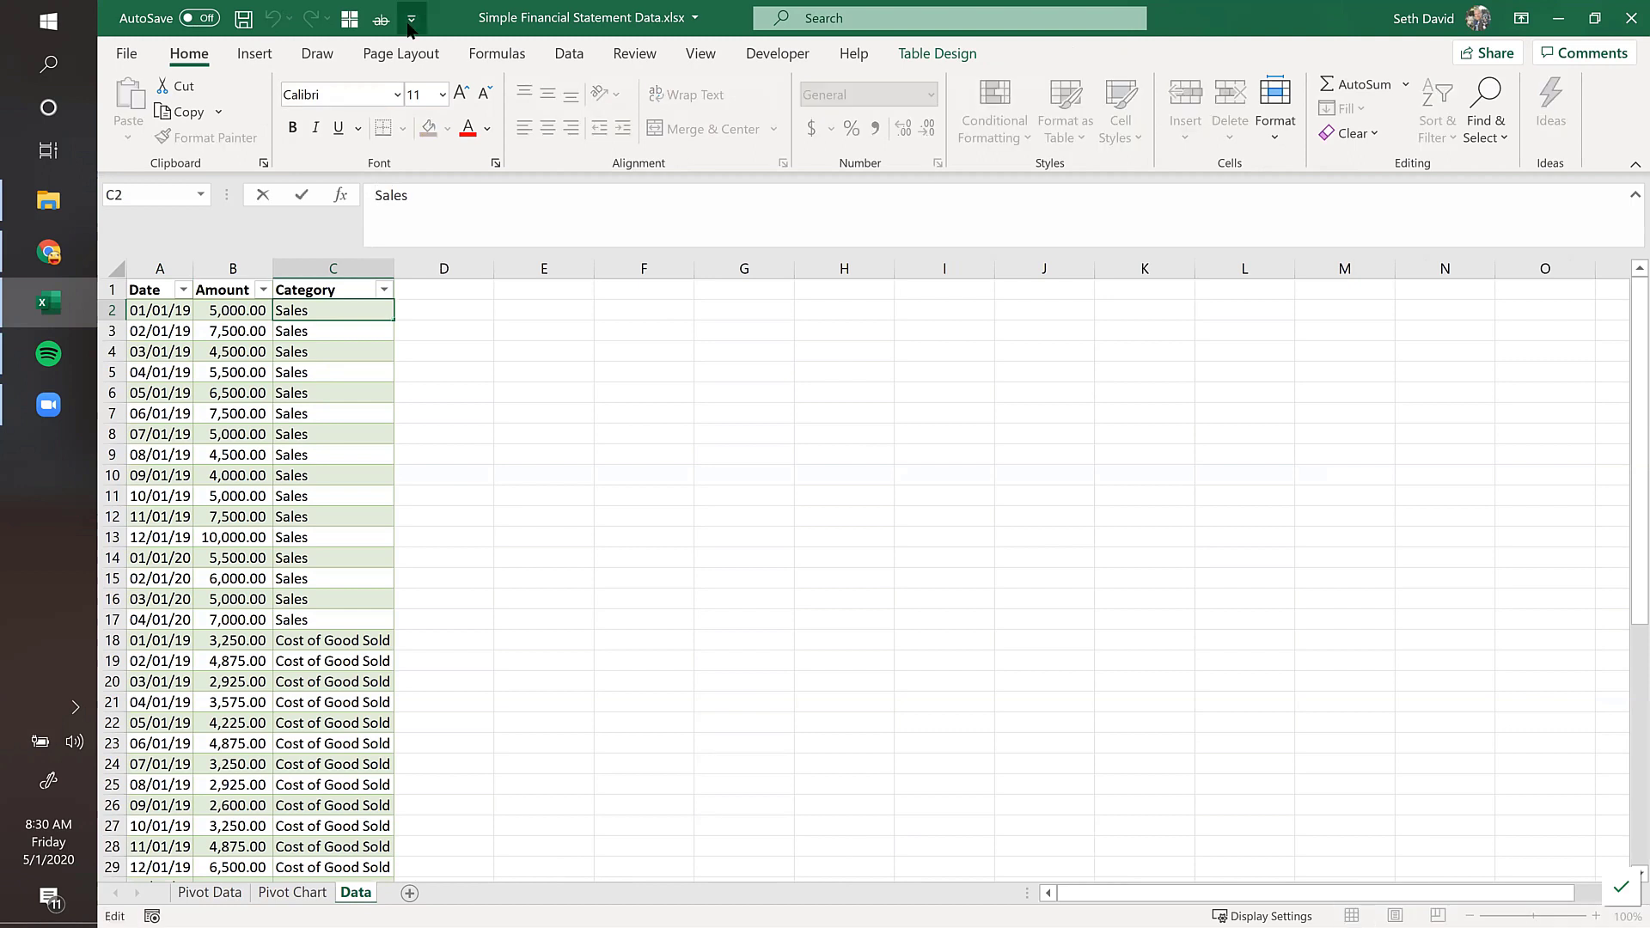
text(4000)
key(Return)
key(Up)
Step: Copy "4000 Sales" from C2 over the remaining Sales entries down to C17
key(ctrl+c)
key(shift+Down)
key(shift+Down)
key(shift+Down)
key(shift+Down)
key(shift+Down)
key(shift+Down)
key(shift+Down)
key(shift+Down)
key(shift+Down)
key(shift+Down)
key(shift+Down)
key(shift+Down)
key(shift+Down)
key(shift+Down)
key(shift+Down)
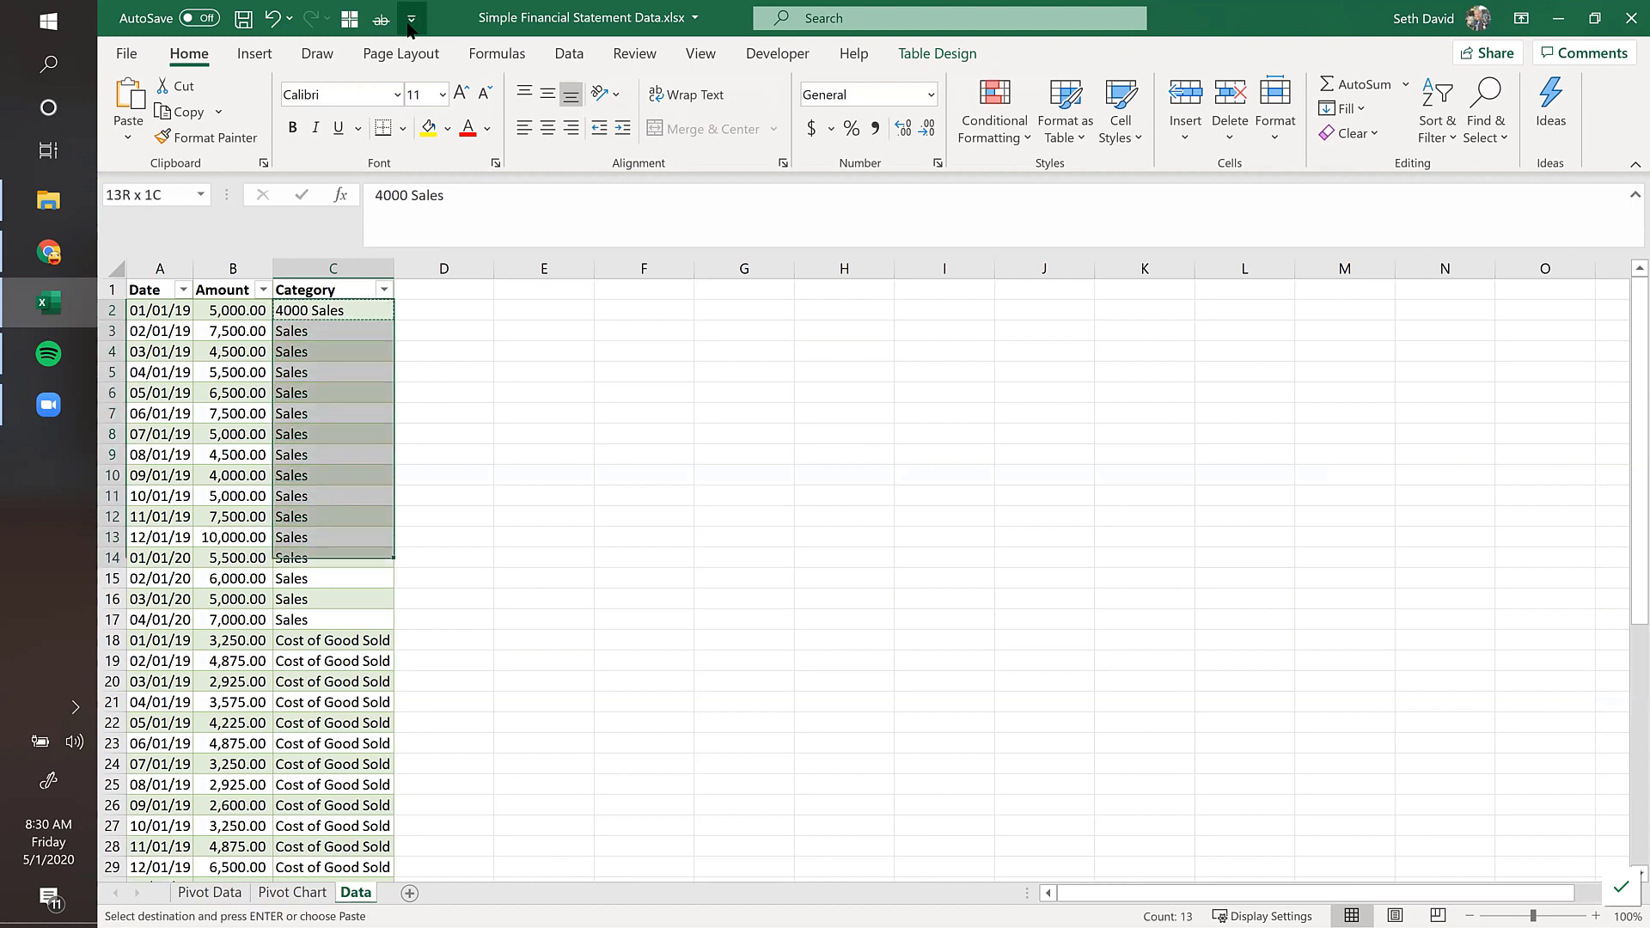
key(ctrl+v)
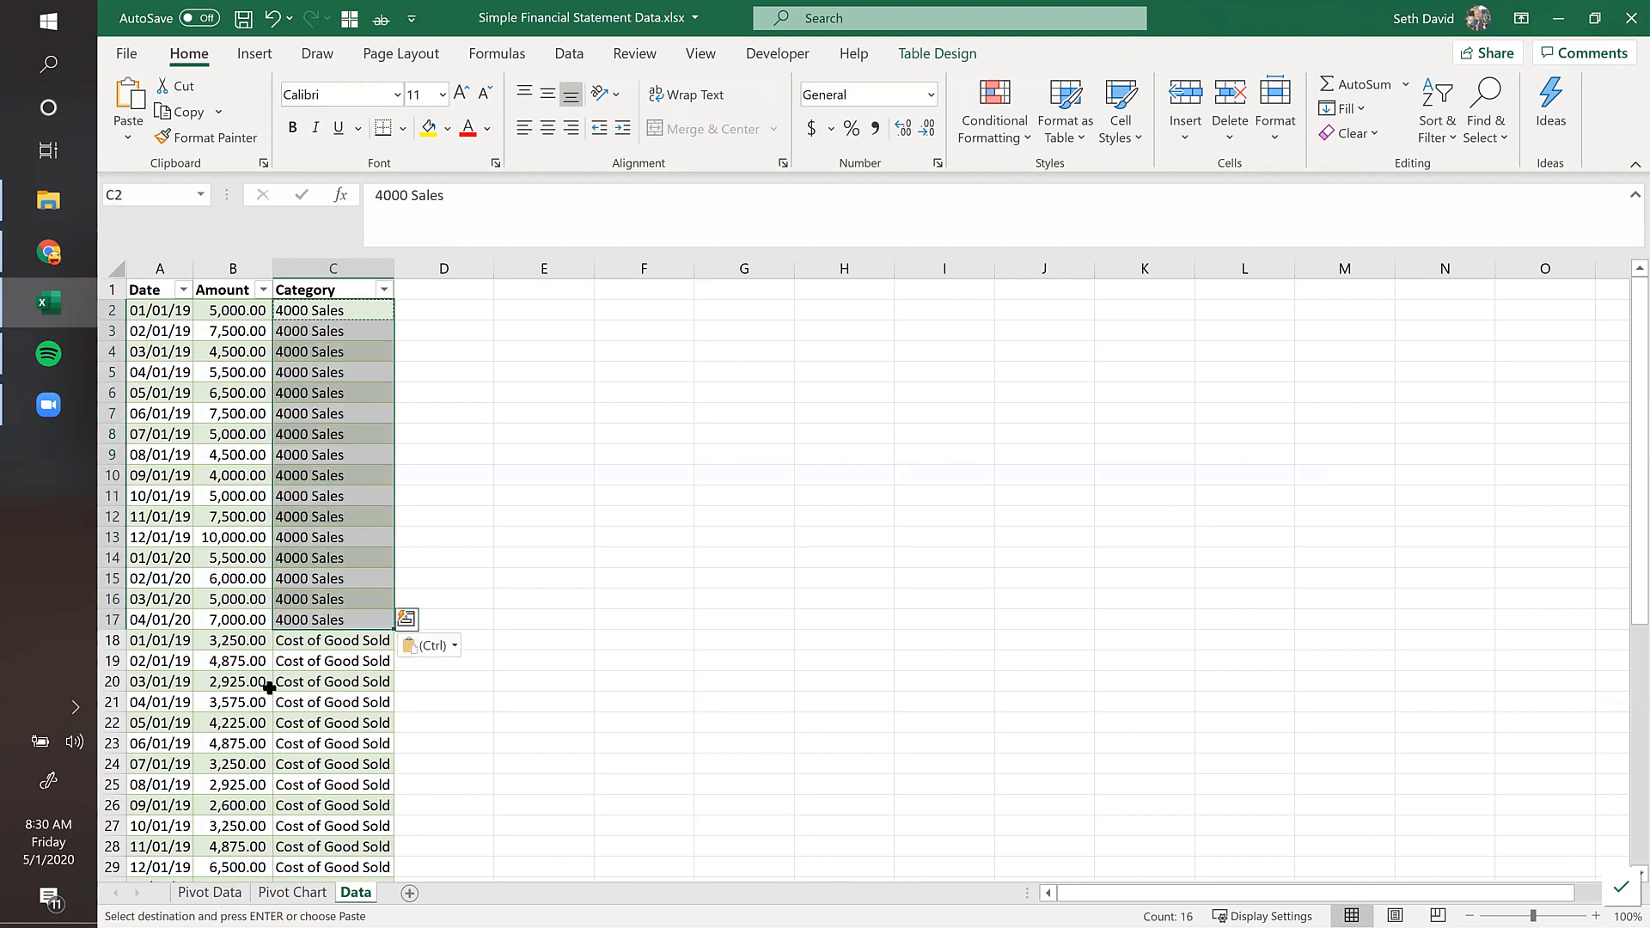
Step: Rename the first Cost of Good Sold entry, cell C18, to "5000 Cost of Good Sold"
click(302, 643)
scroll(303, 643, down, 3)
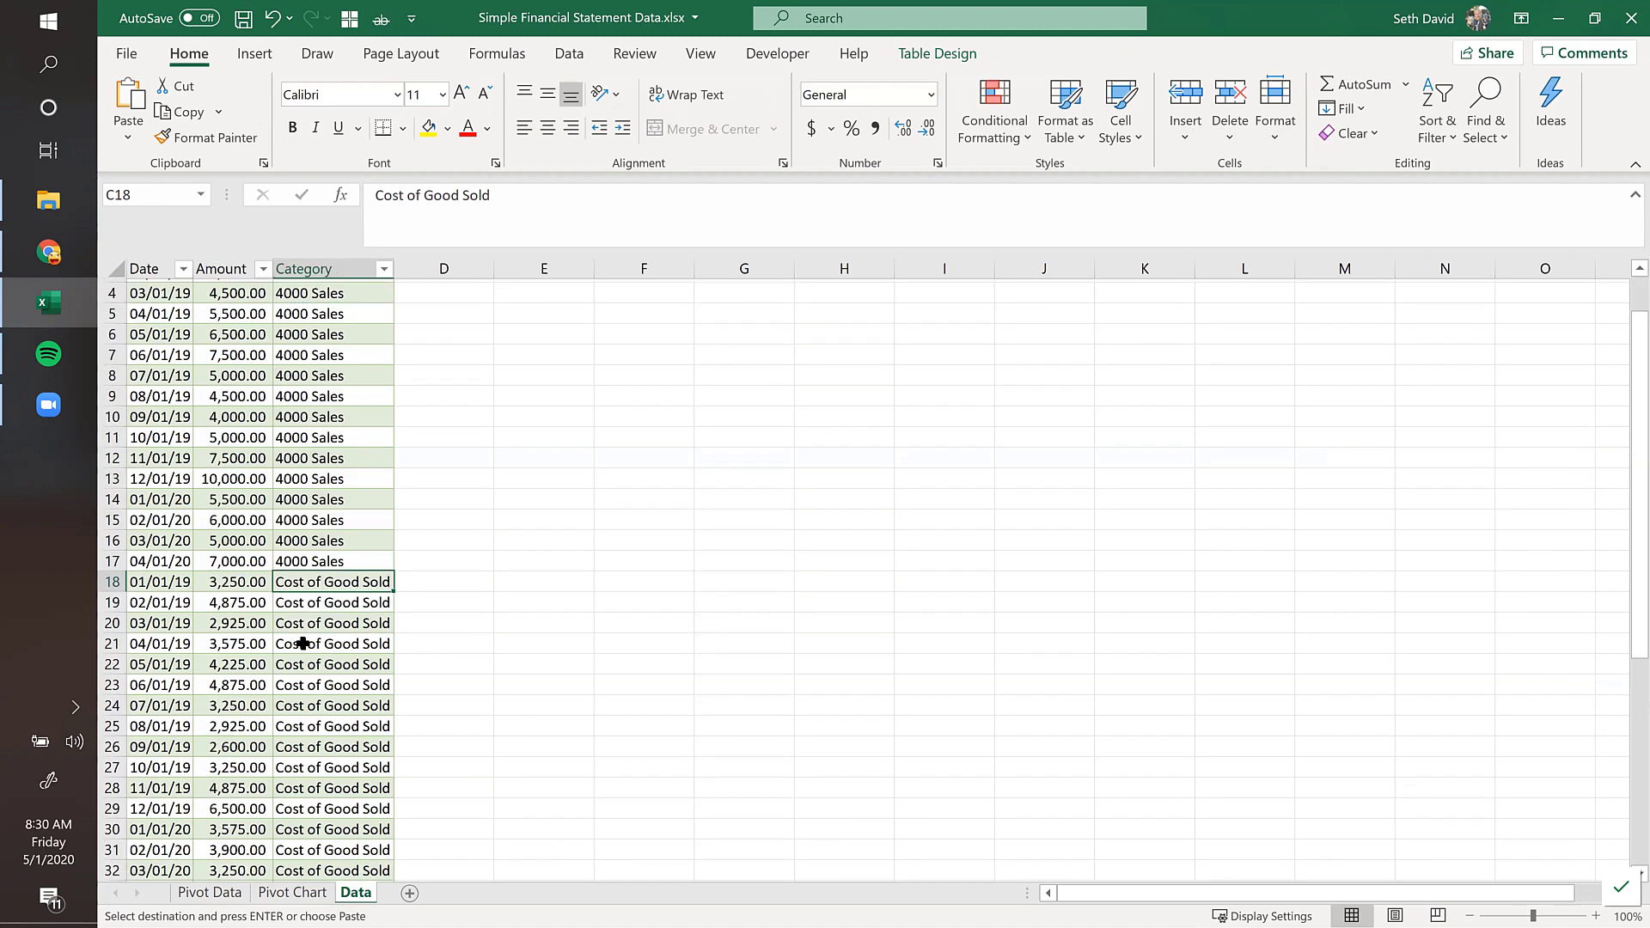
click(375, 196)
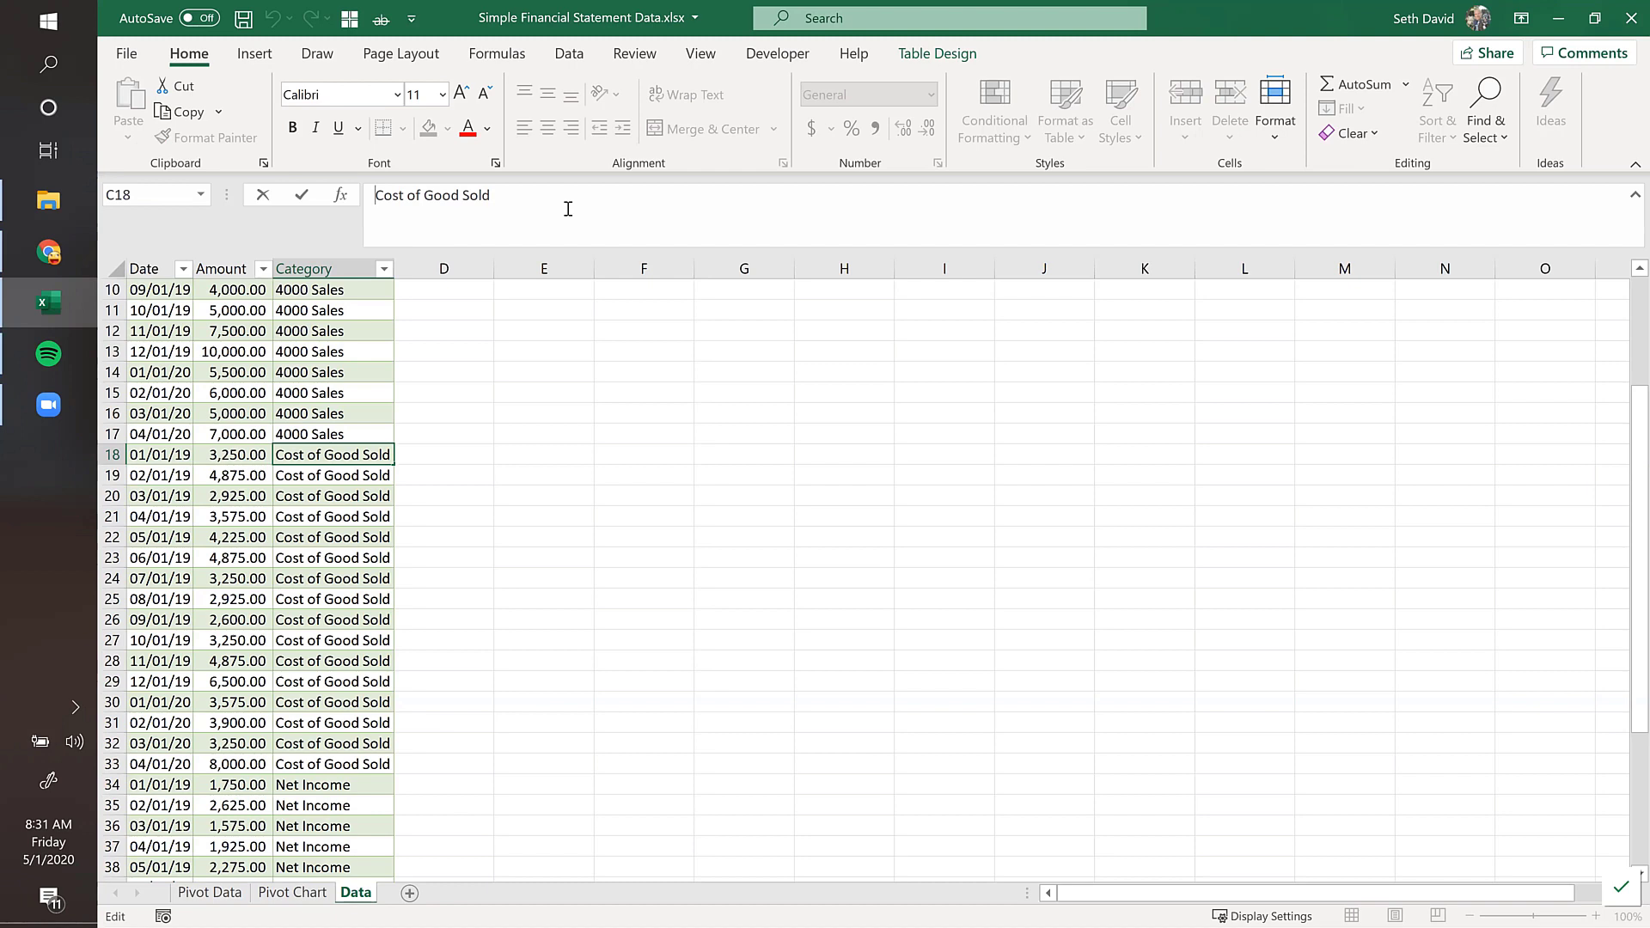
text(5000)
key(ctrl+Return)
Step: Copy "5000 Cost of Good Sold" from C18 over the remaining Cost of Good Sold entries down to C33
key(ctrl+c)
key(shift+Down)
key(shift+Down)
key(shift+Down)
key(shift+Down)
key(shift+Down)
key(shift+Down)
key(shift+Down)
key(shift+Down)
key(shift+Down)
key(shift+Down)
key(shift+Down)
key(shift+Down)
key(shift+Down)
key(shift+Down)
key(shift+Down)
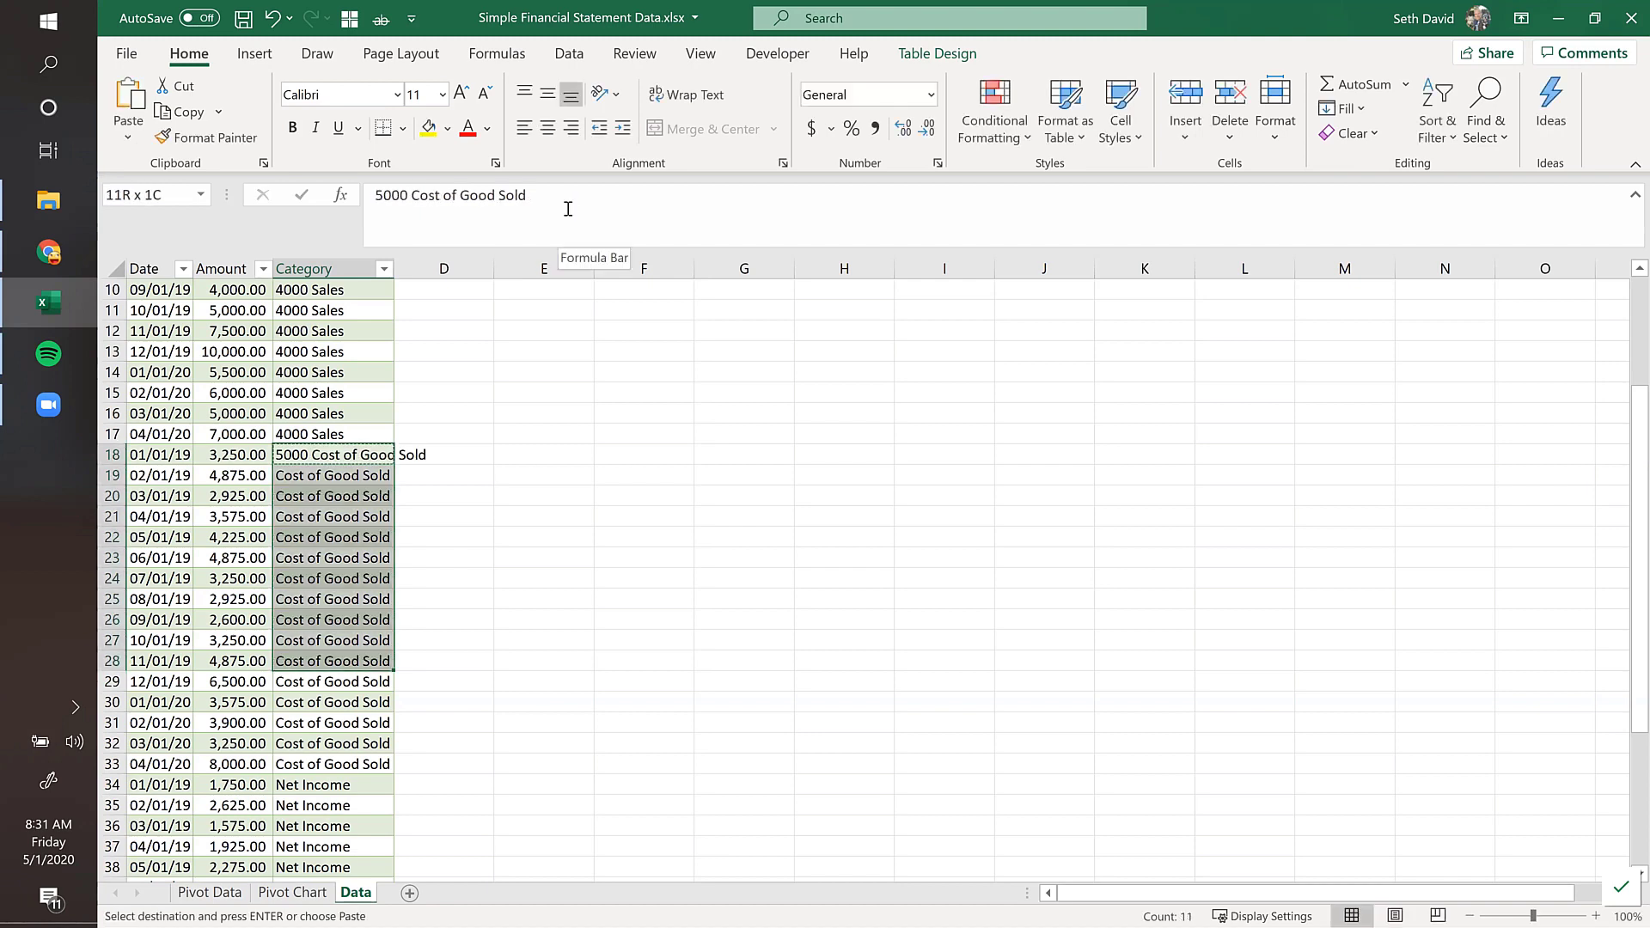
key(ctrl+v)
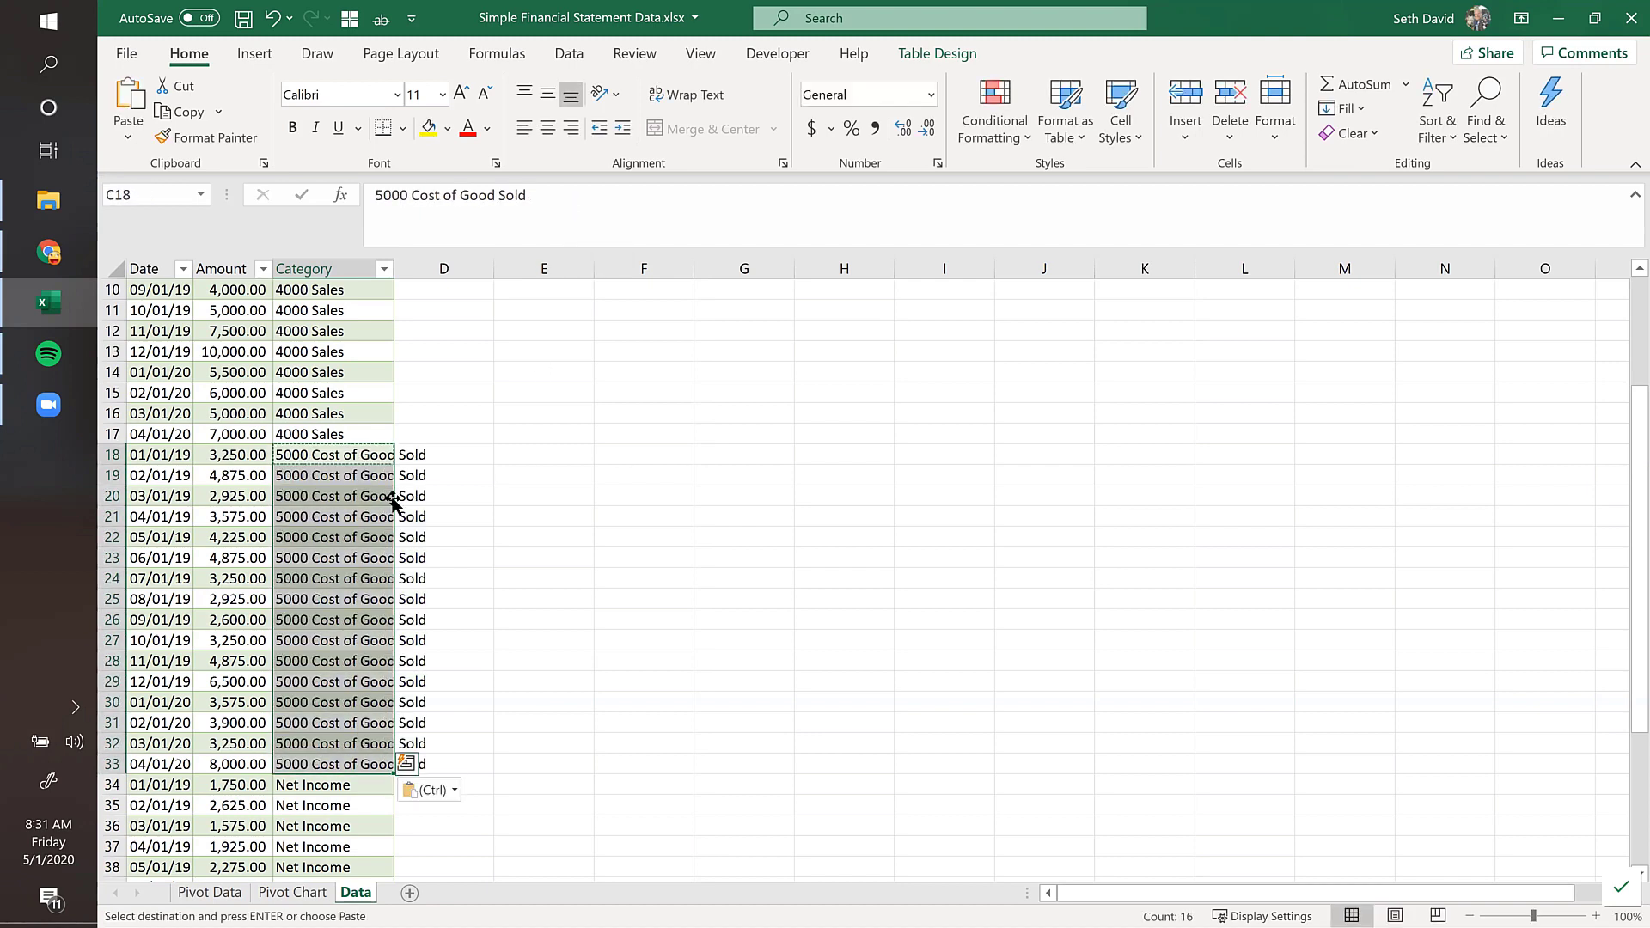
Step: Rename the first Net Income entry, cell C34, to "6000 Net Income"
scroll(337, 598, down, 2)
click(334, 663)
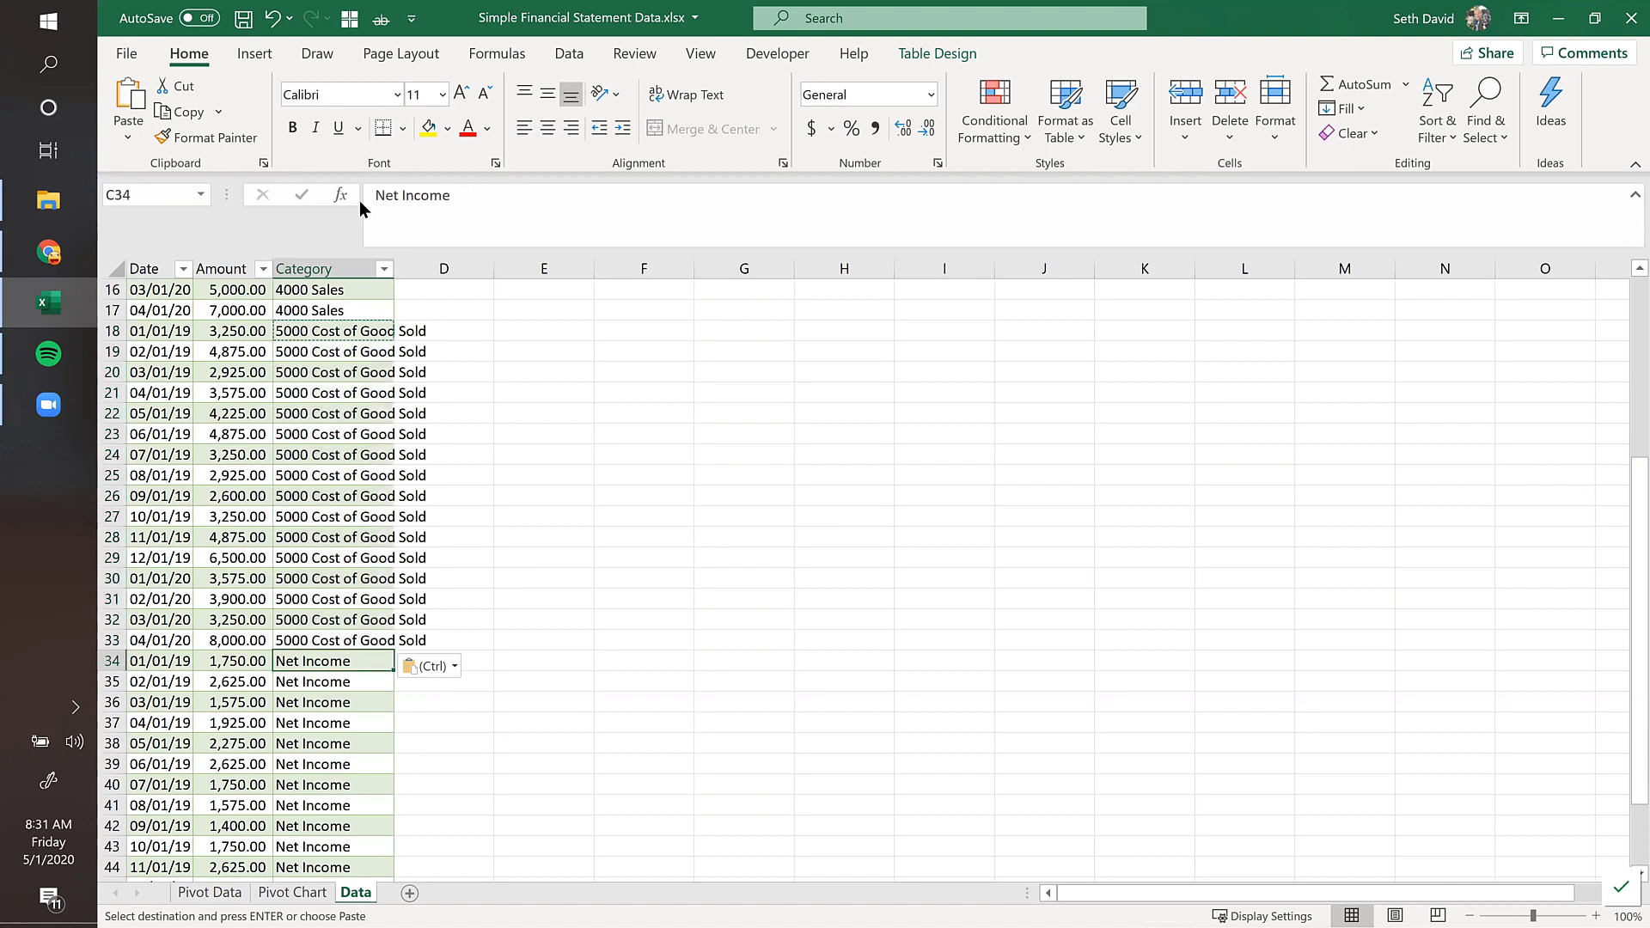
click(379, 197)
text(6000)
key(Return)
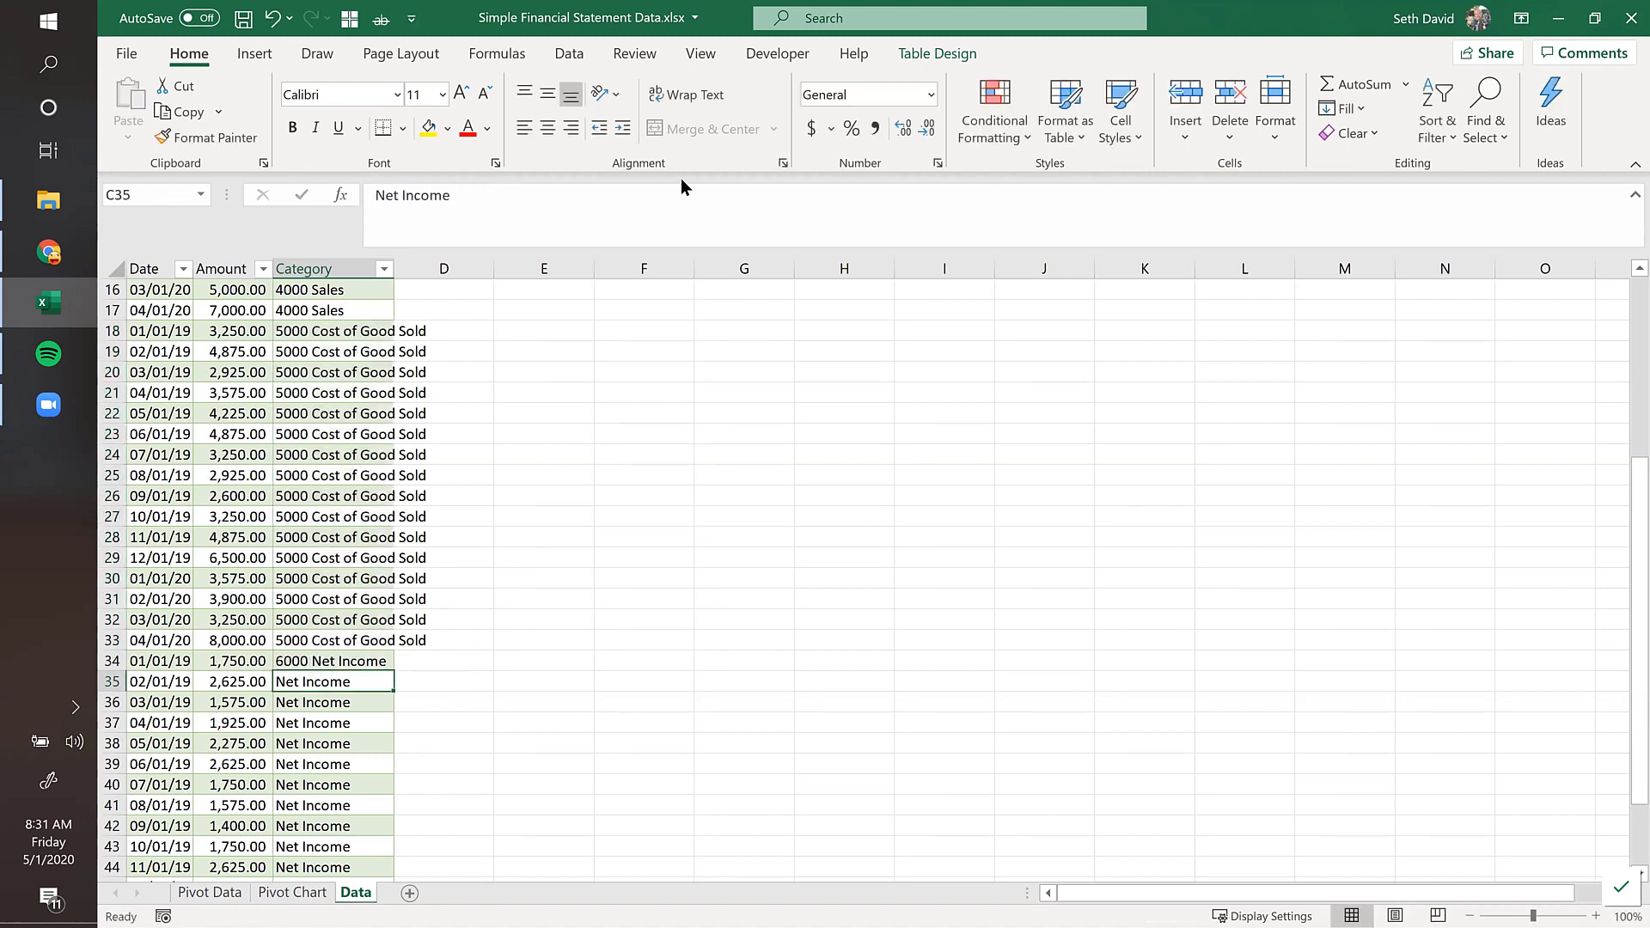
Step: Copy "6000 Net Income" from C34 over the remaining Net Income entries down to C49
key(Up)
key(ctrl+c)
key(shift+Down)
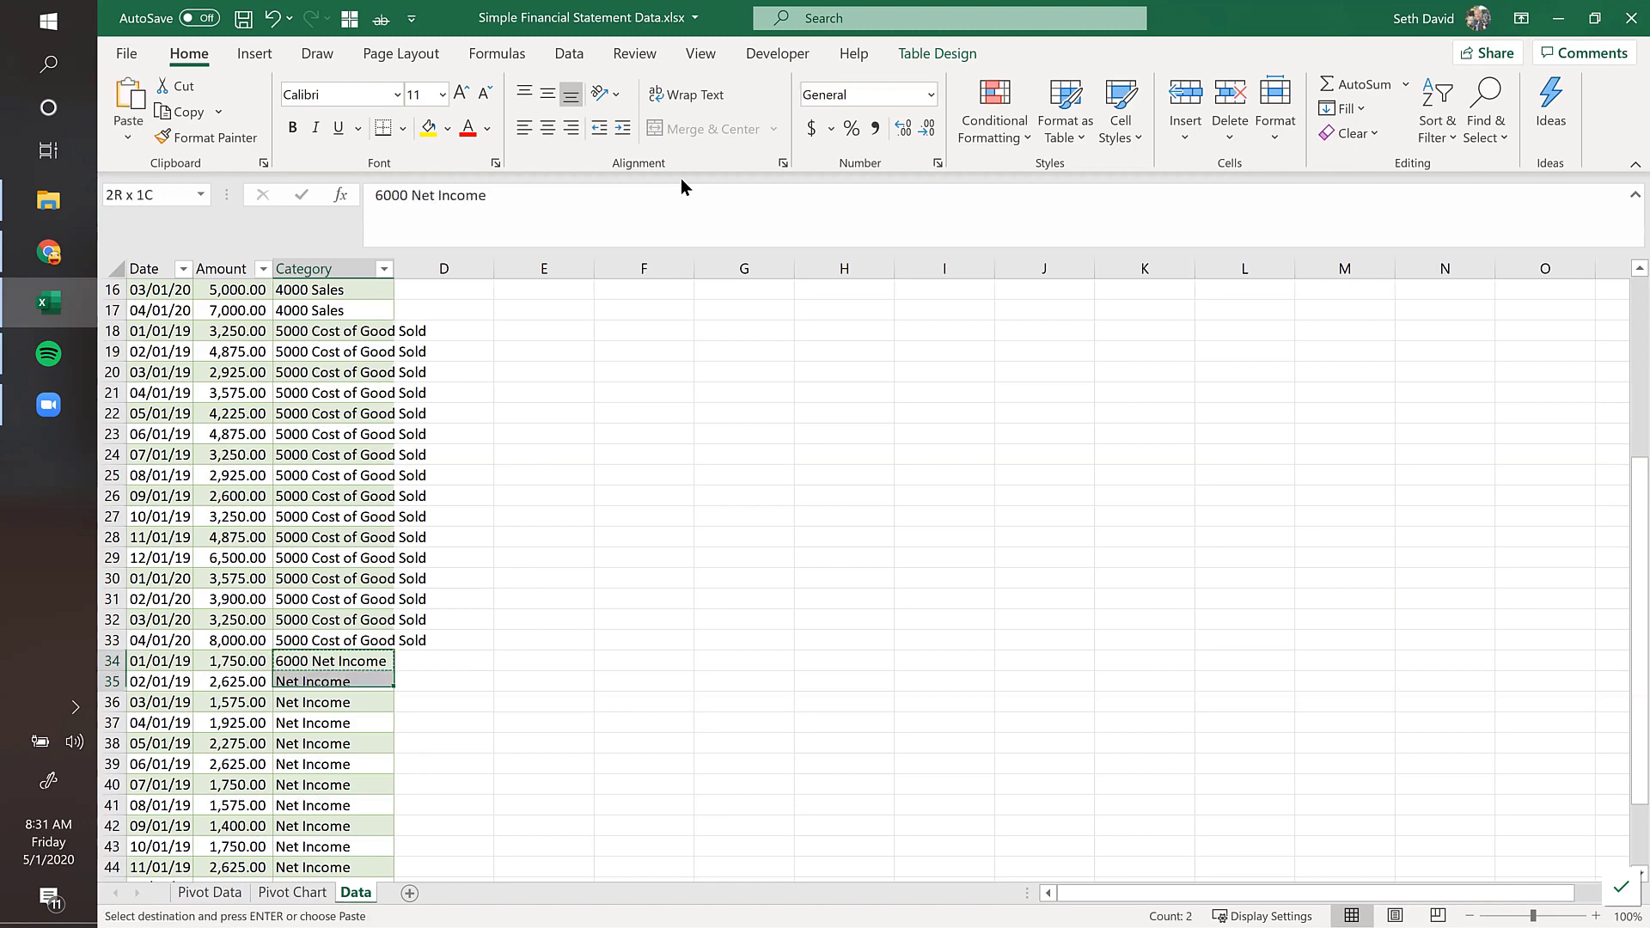
key(shift+Down)
key(shift+Down)
key(shift+Down)
key(ctrl+shift+Down)
key(ctrl+v)
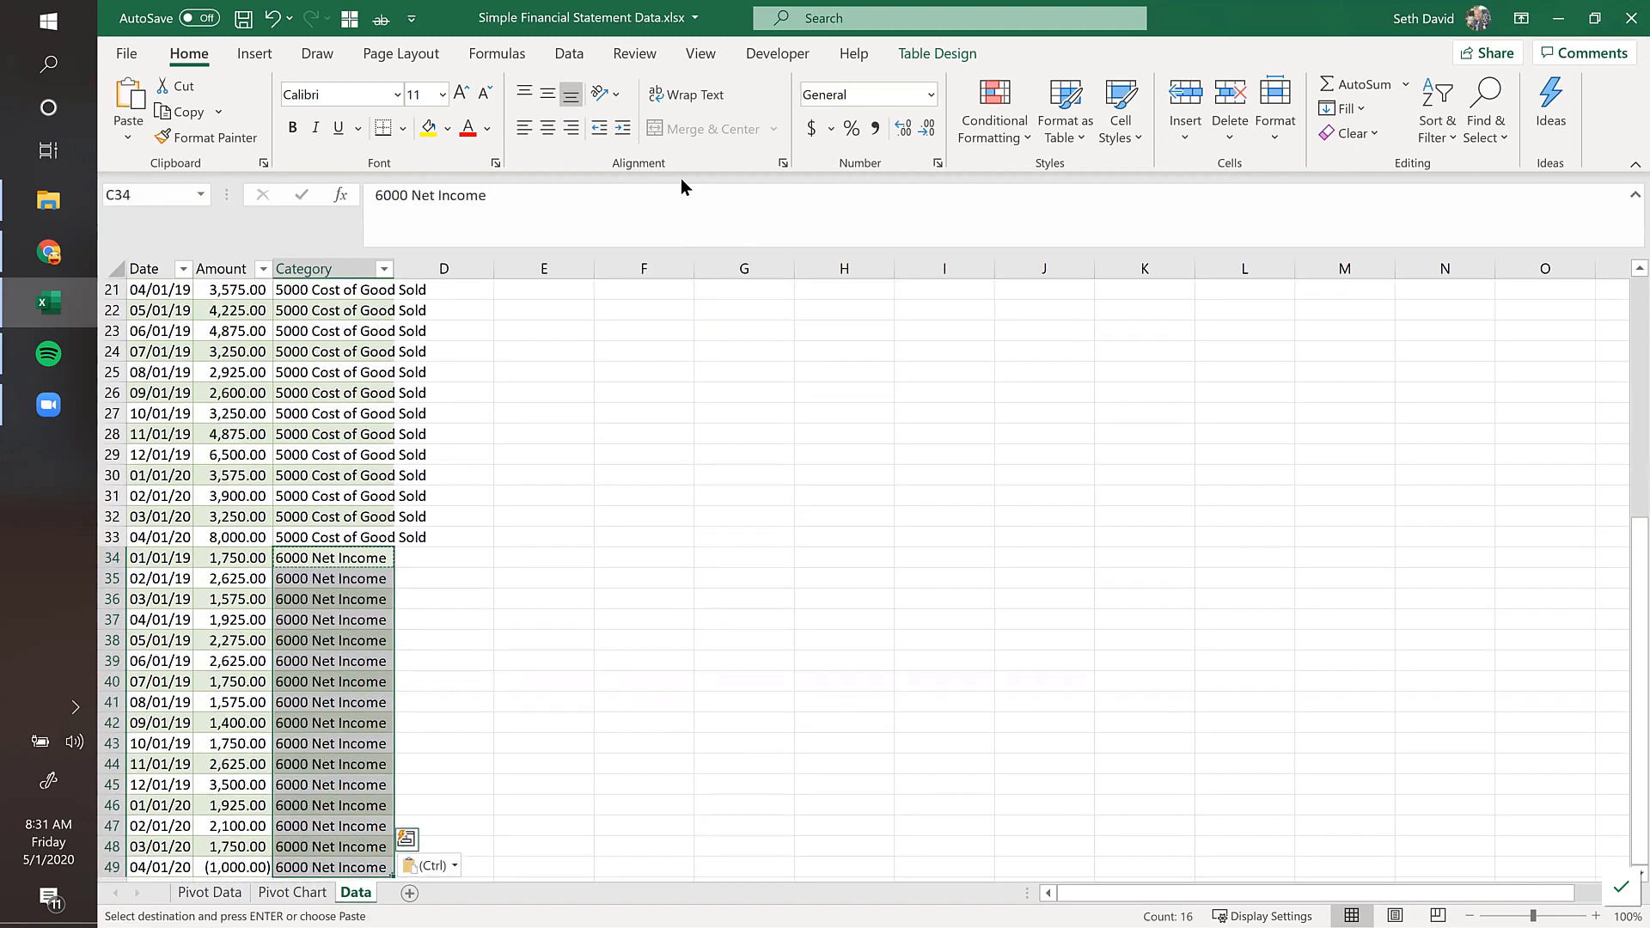
key(Up)
key(Down)
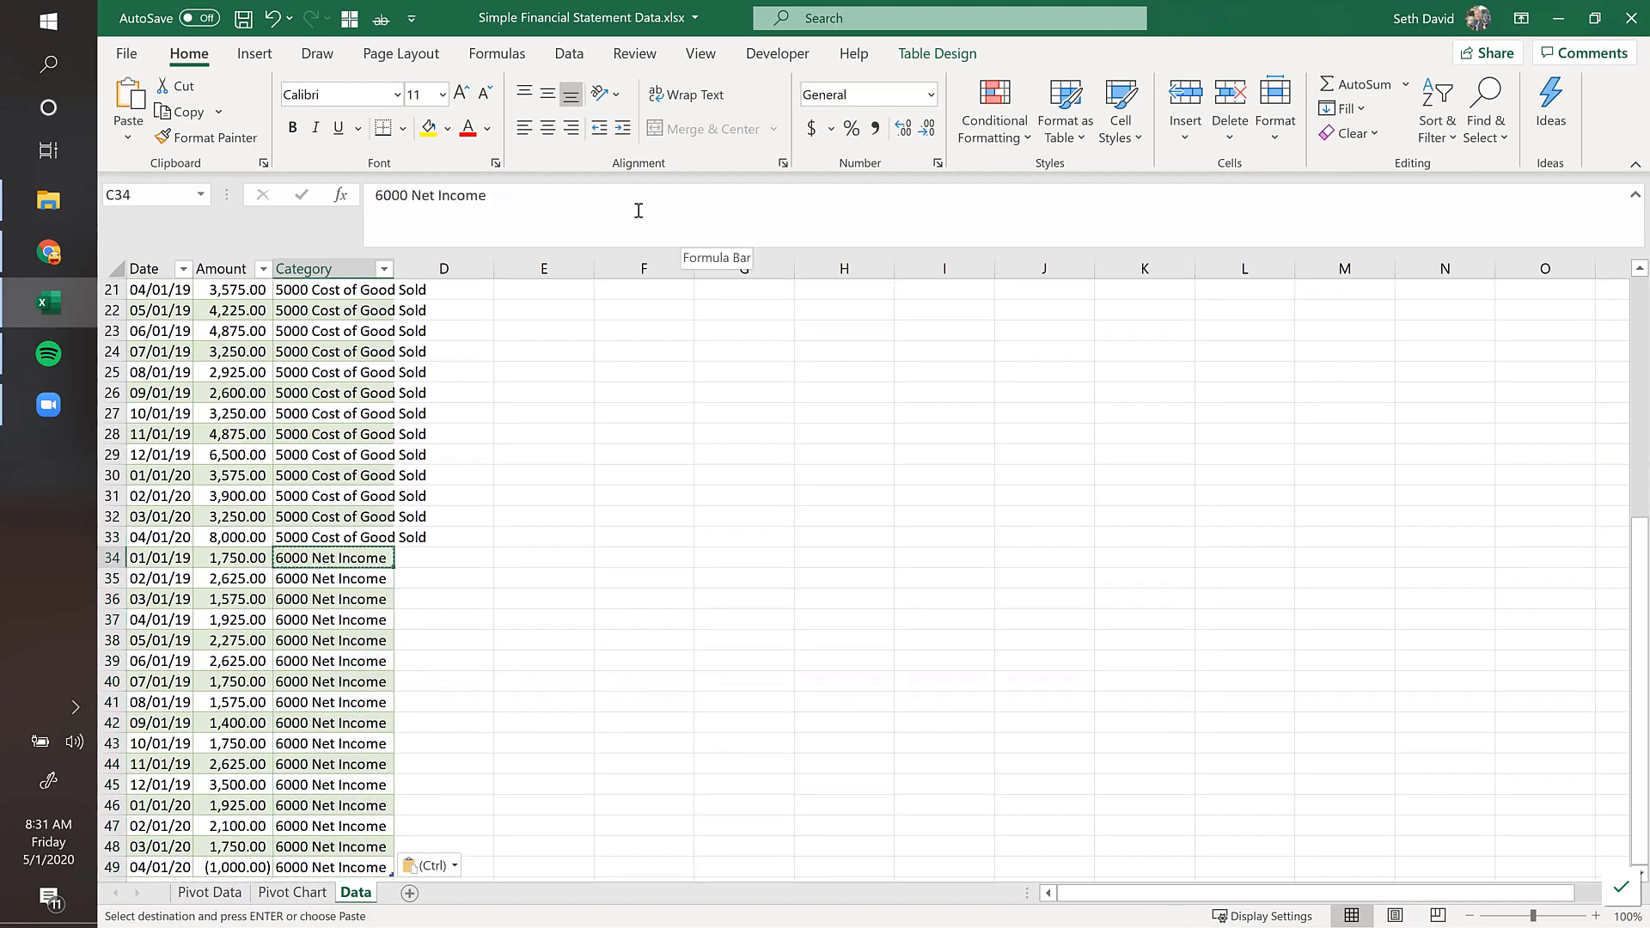
Step: Autofit the Category column to its contents and save the workbook
double_click(401, 269)
click(386, 297)
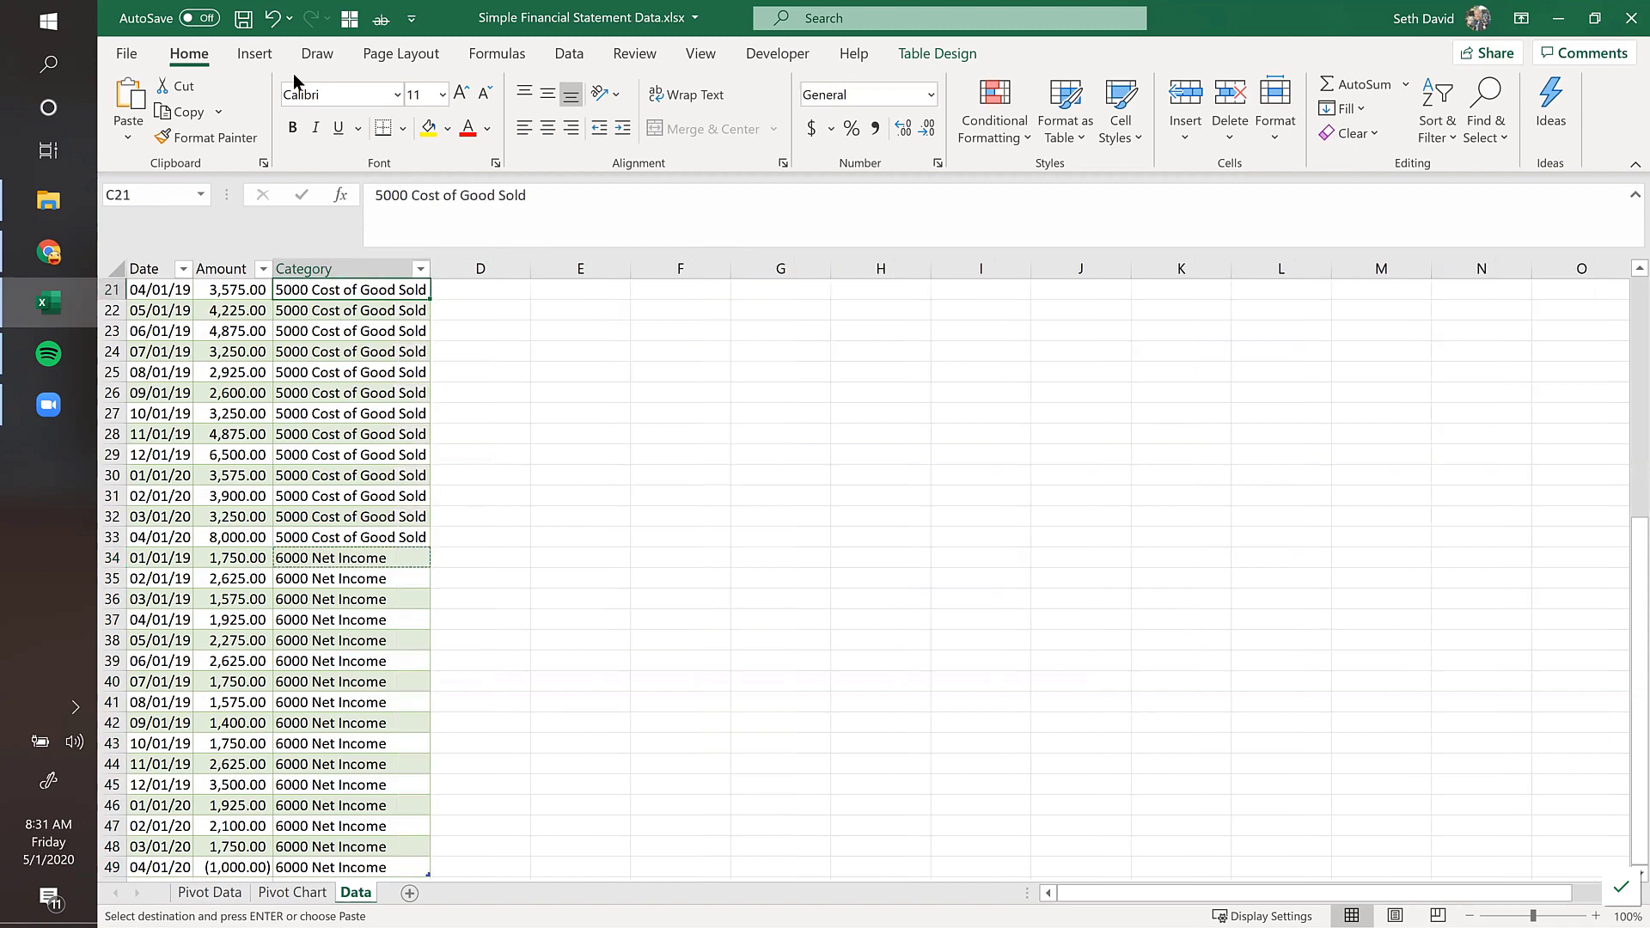
click(244, 19)
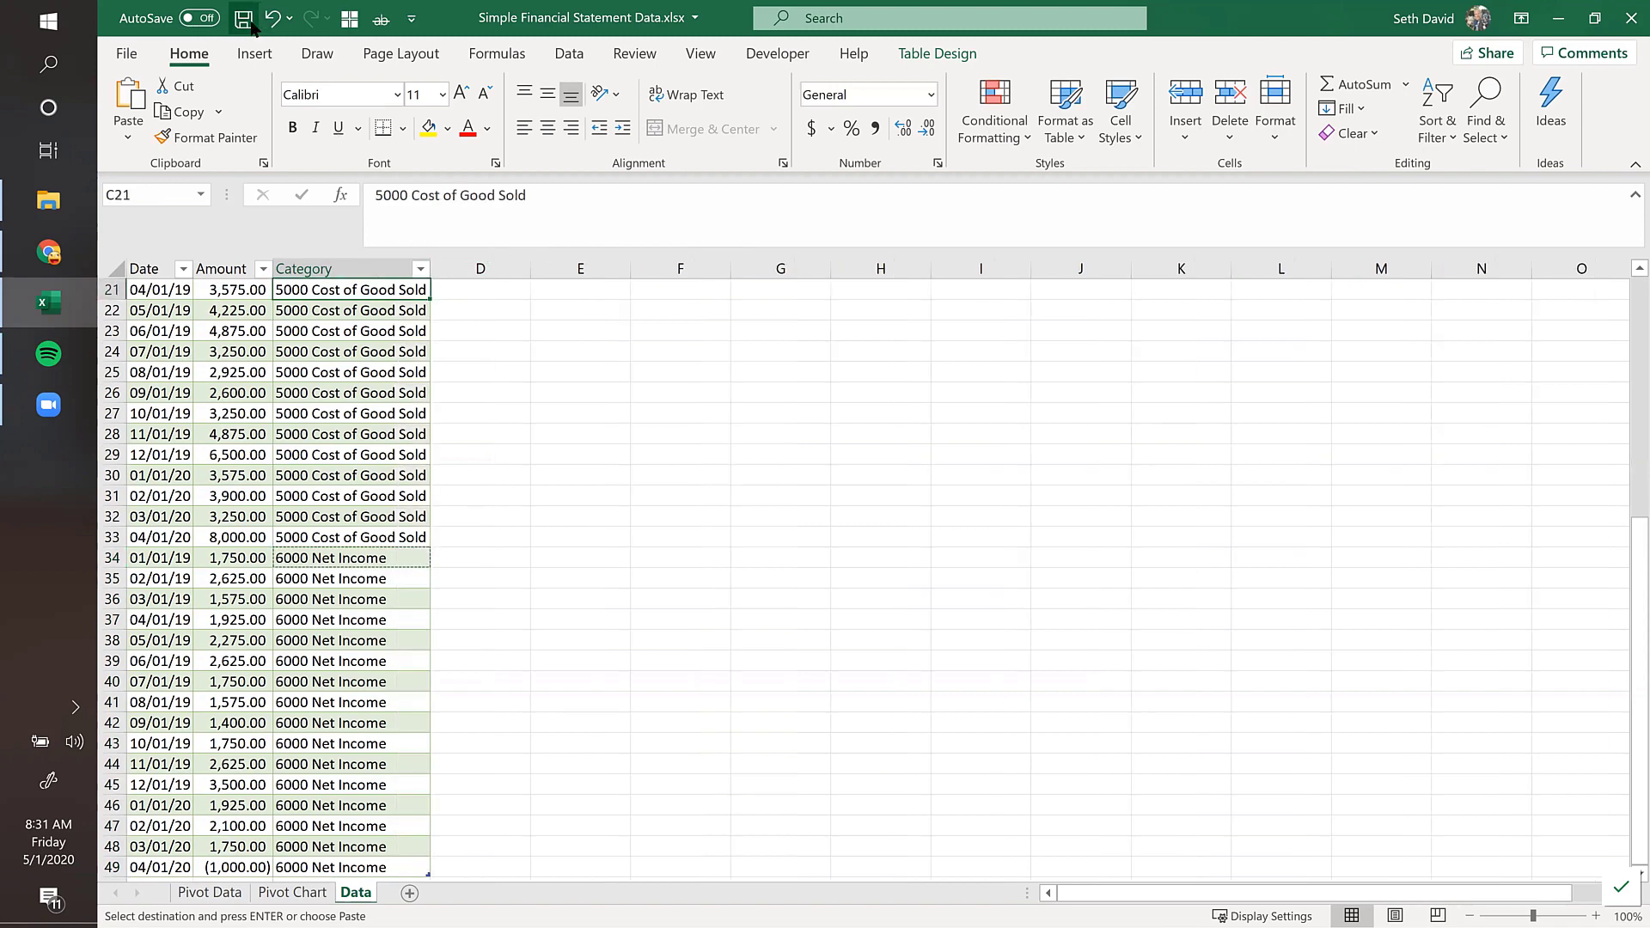
Step: Refresh the PivotChart on the Pivot Chart sheet with the numbered category names
click(301, 894)
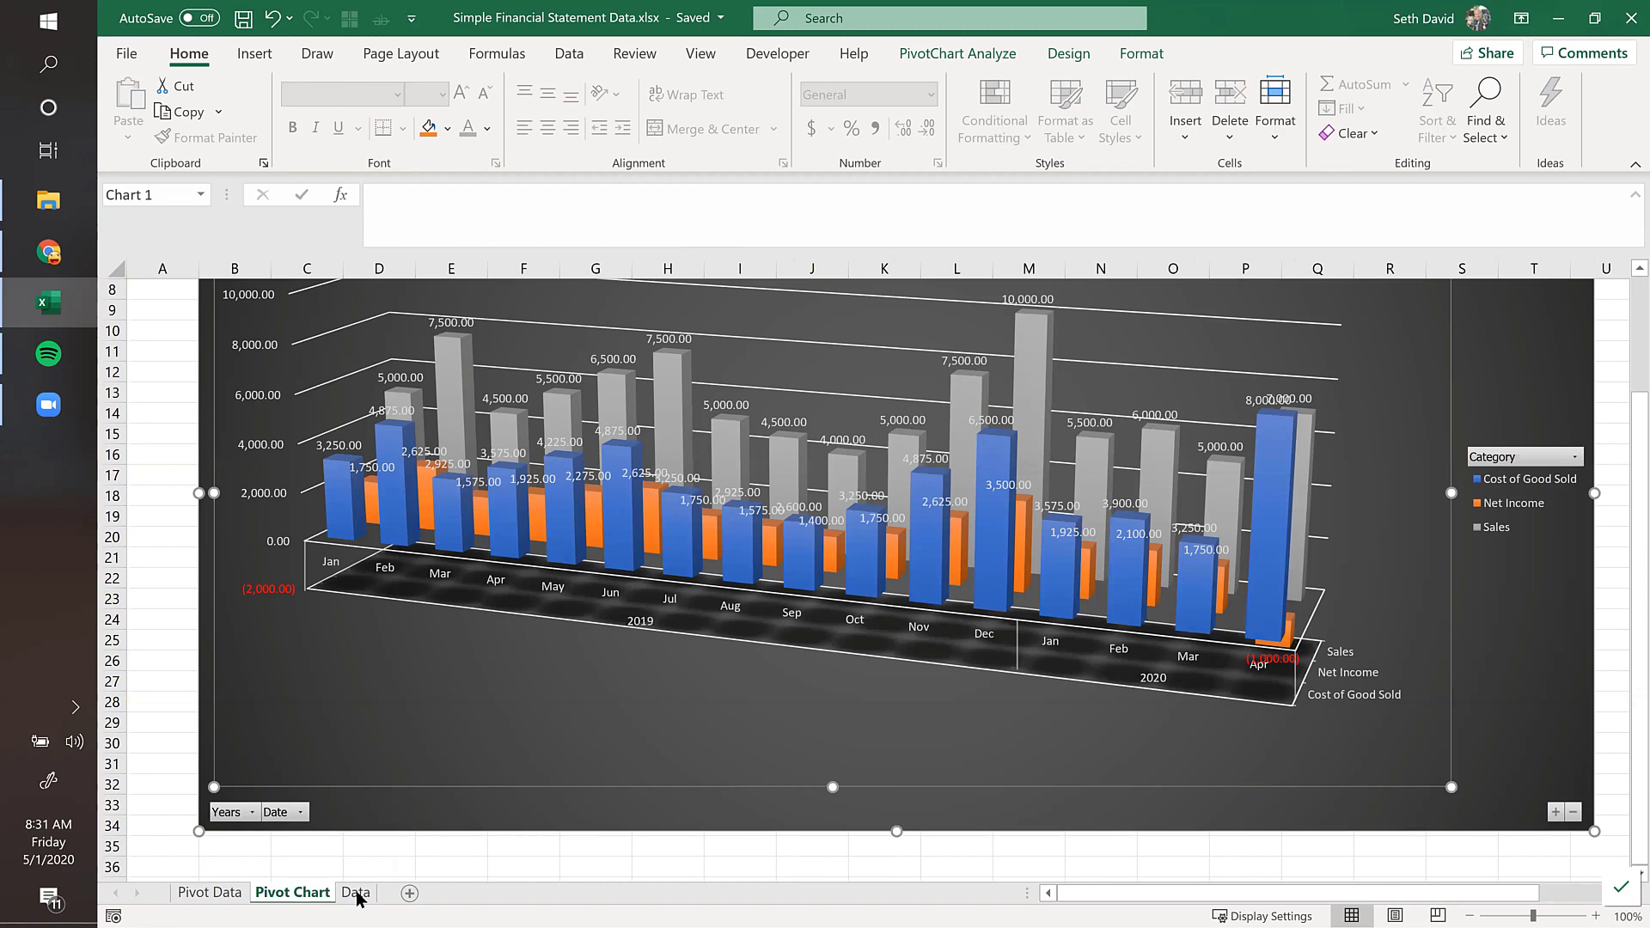
click(987, 56)
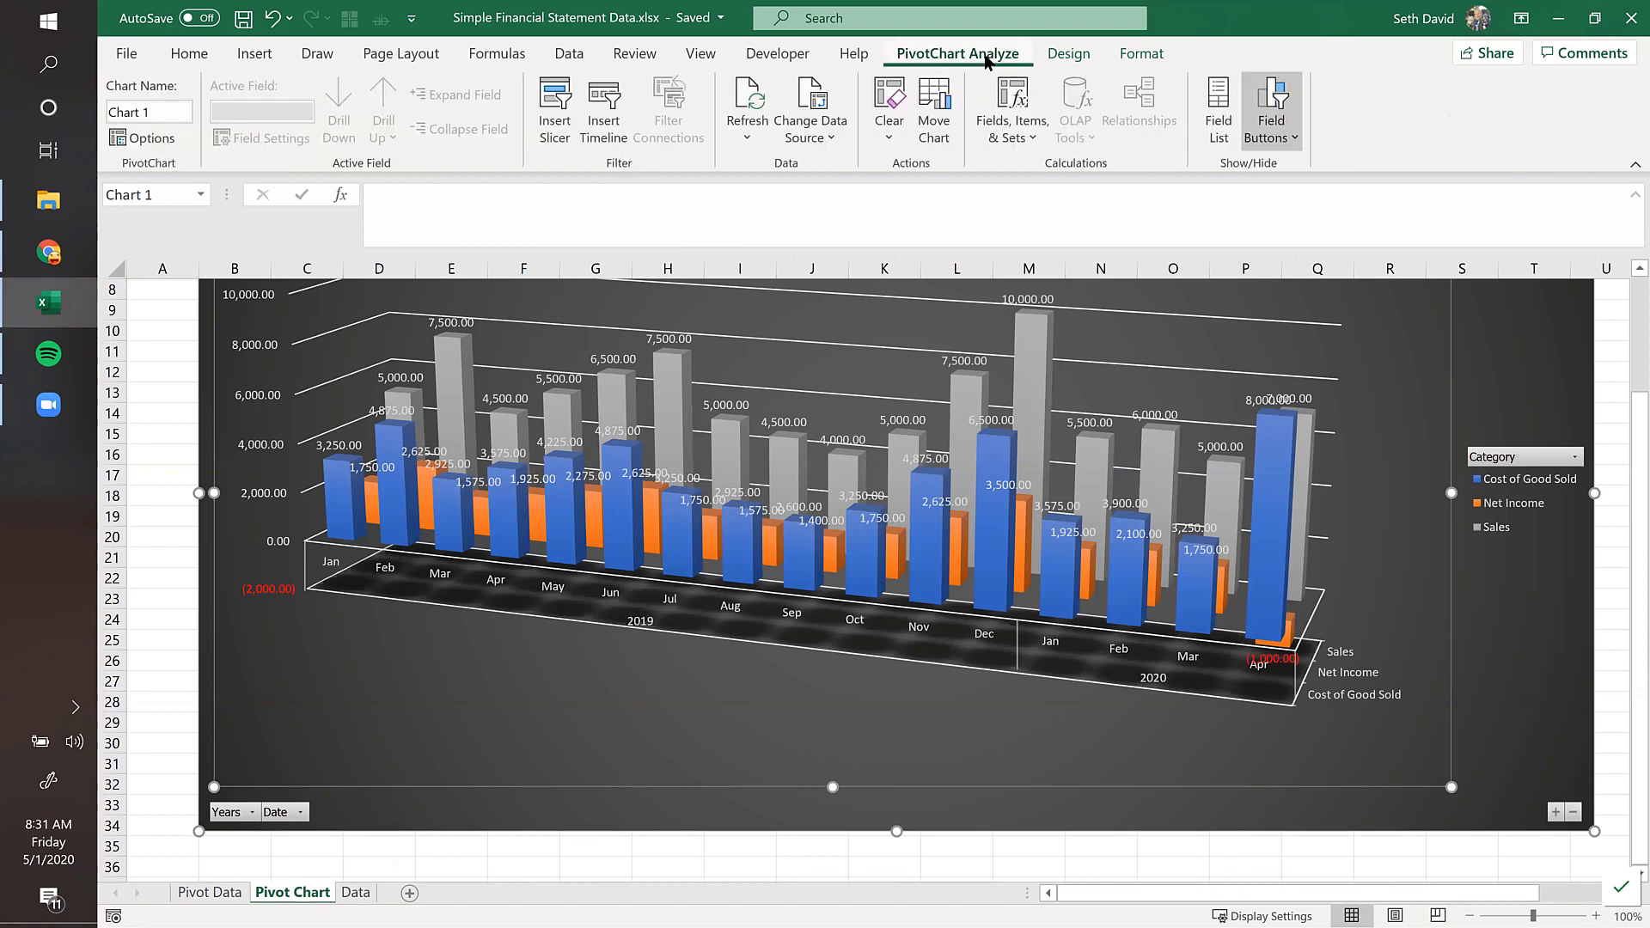
click(753, 104)
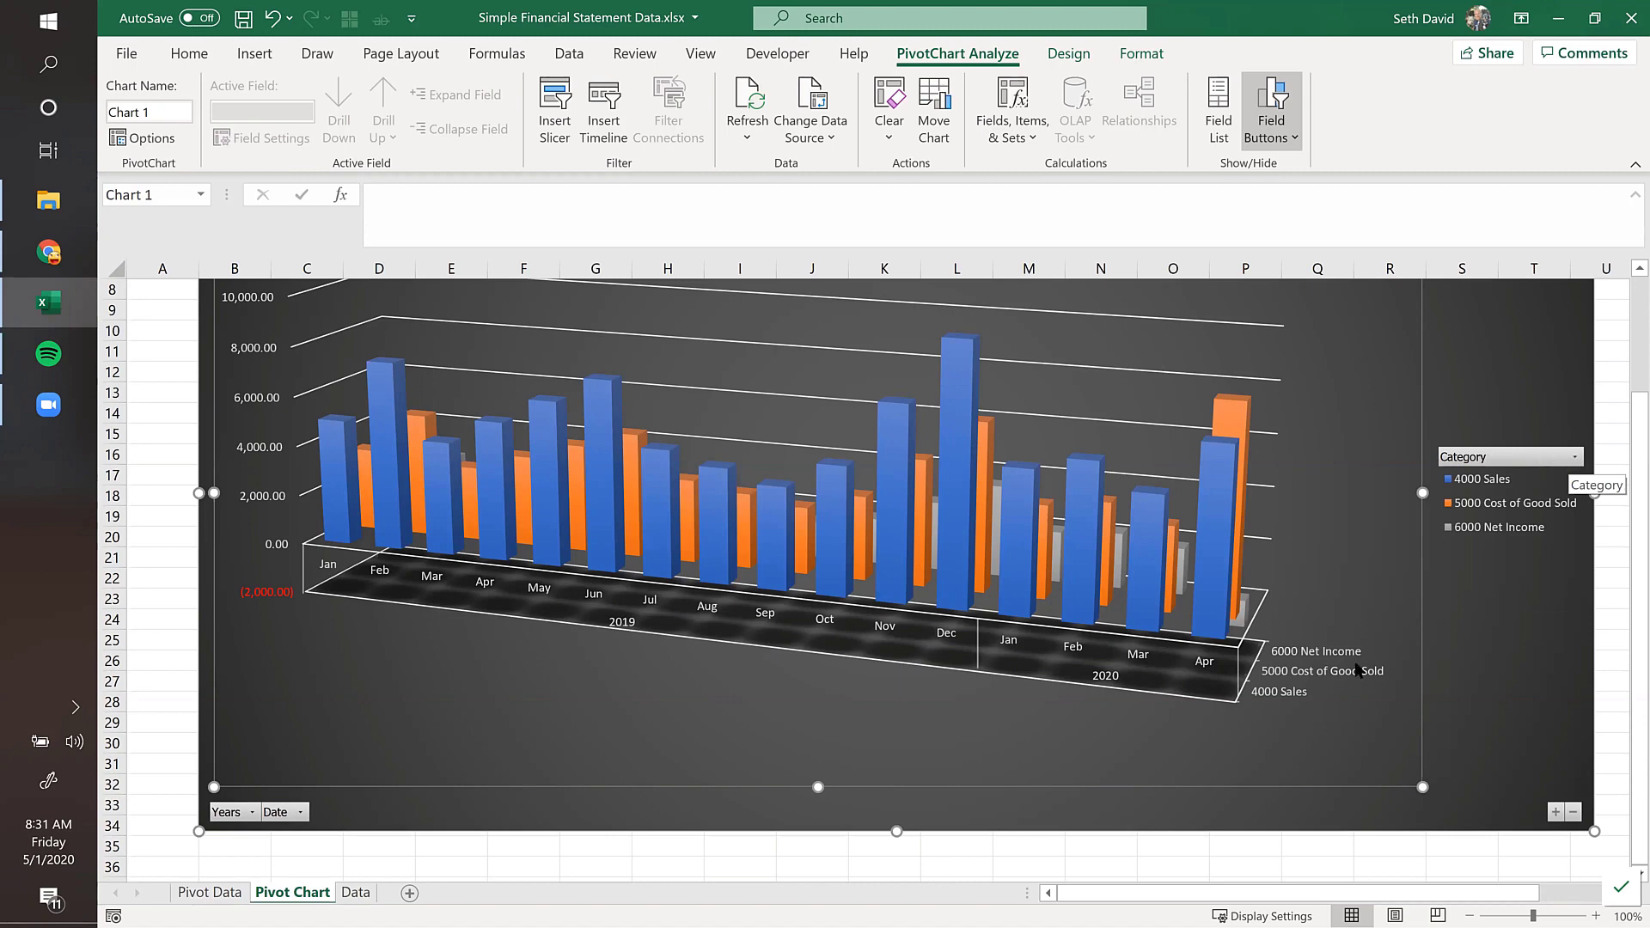
right_click(1316, 655)
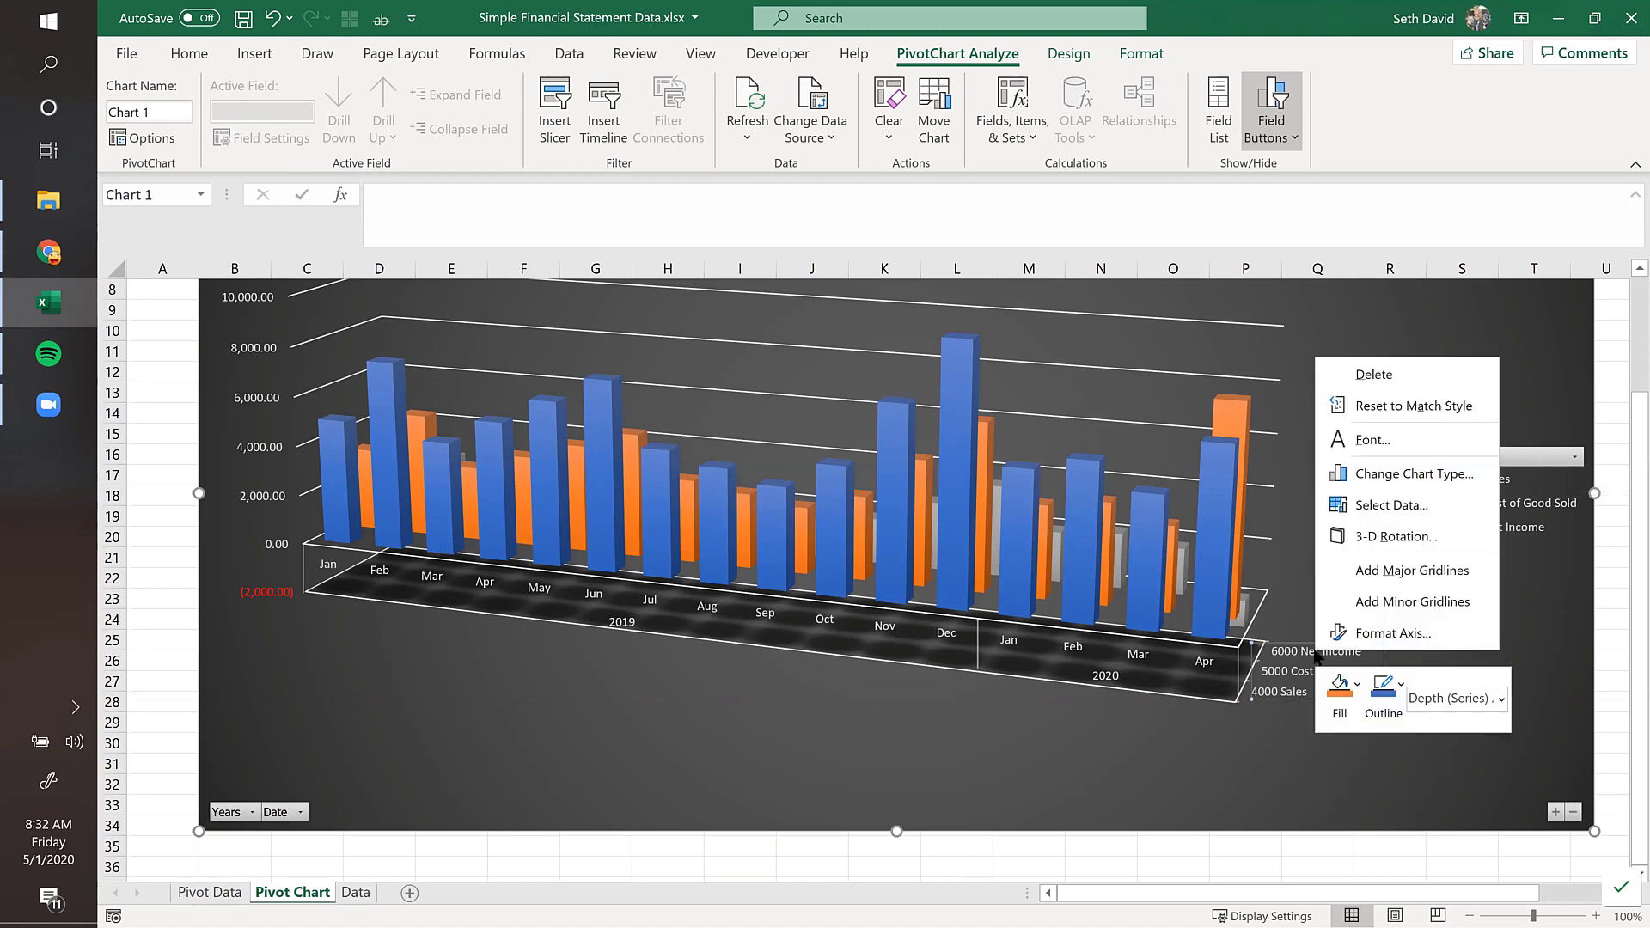
key(Escape)
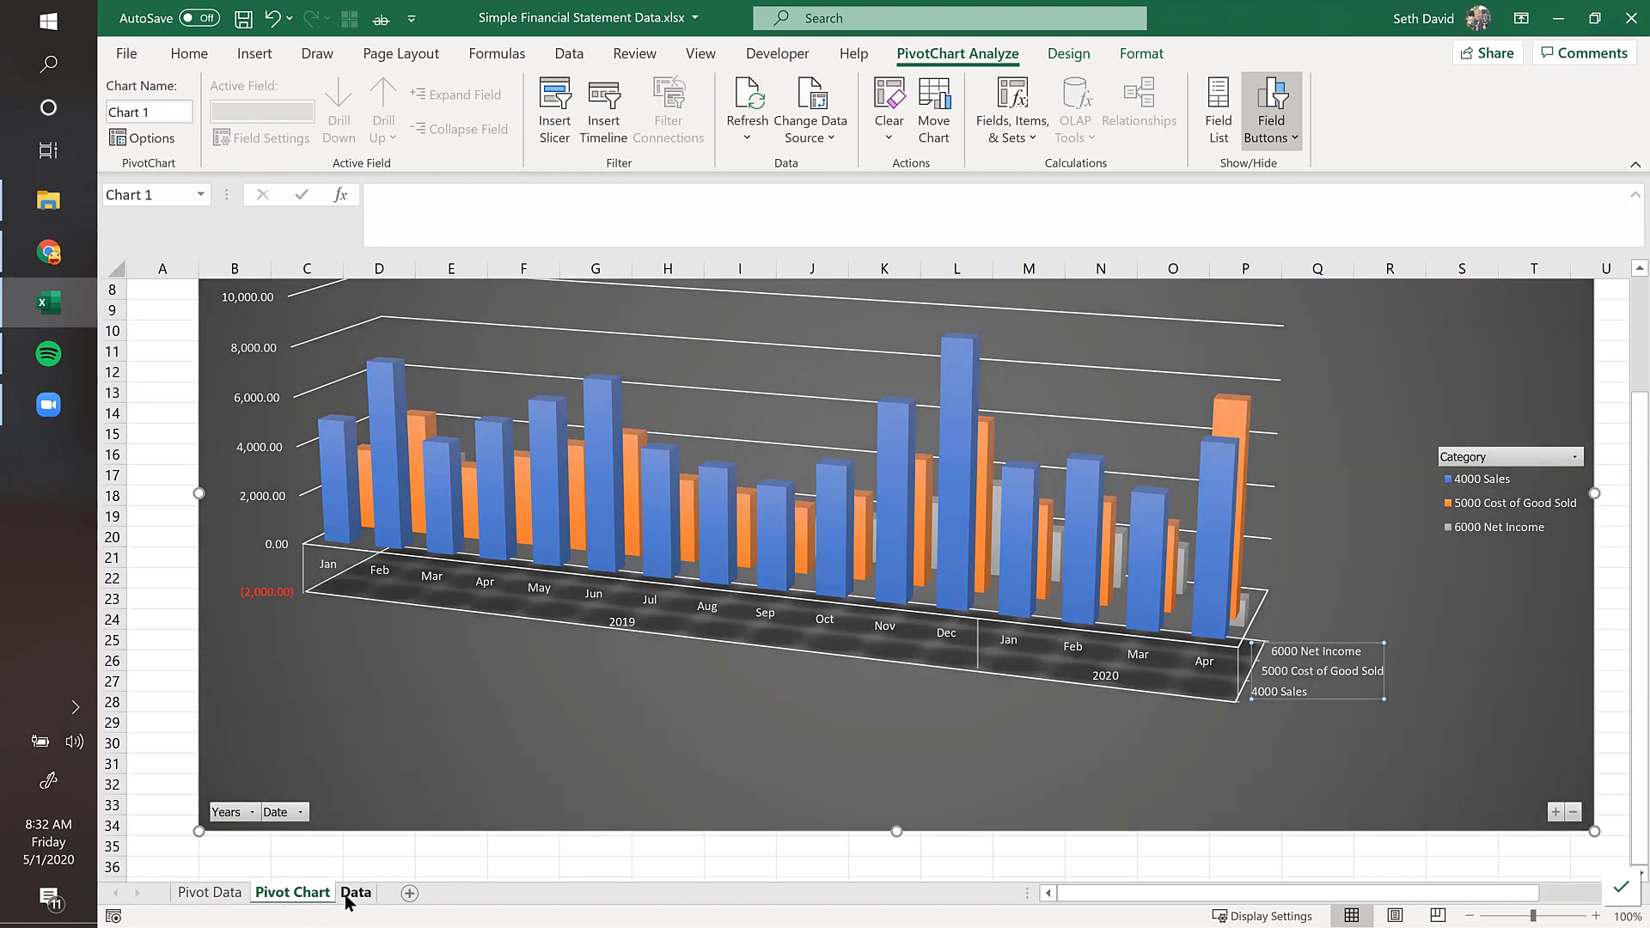
Step: Undo the PivotChart refresh, then refresh the chart again from the renamed categories
click(356, 893)
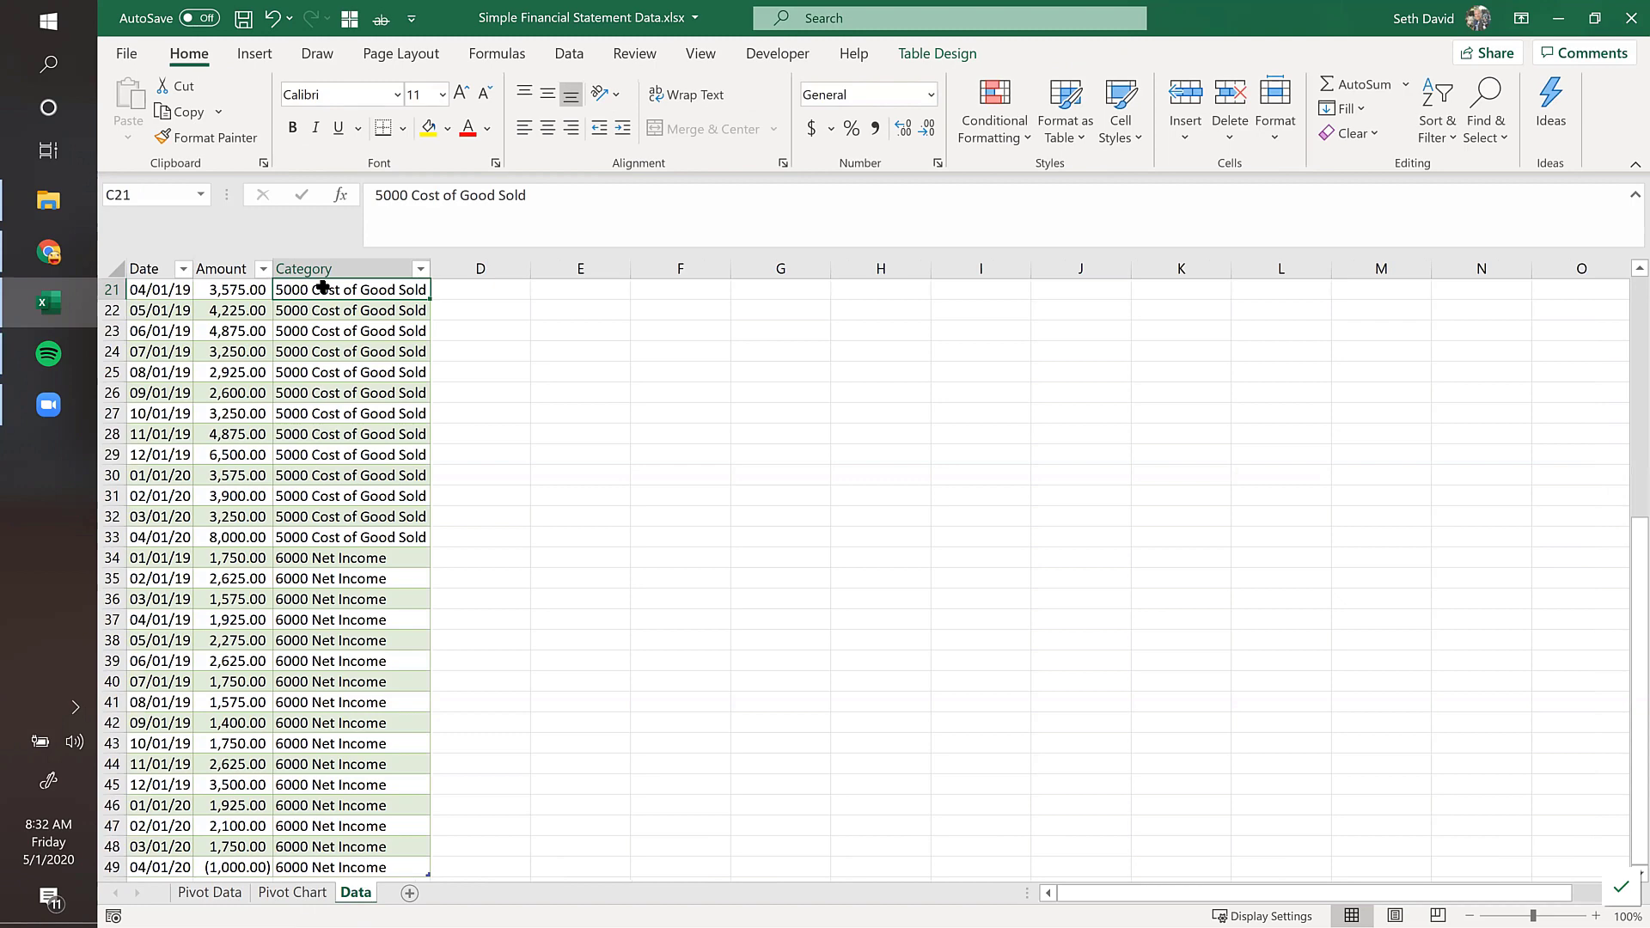
key(ctrl+Page_Up)
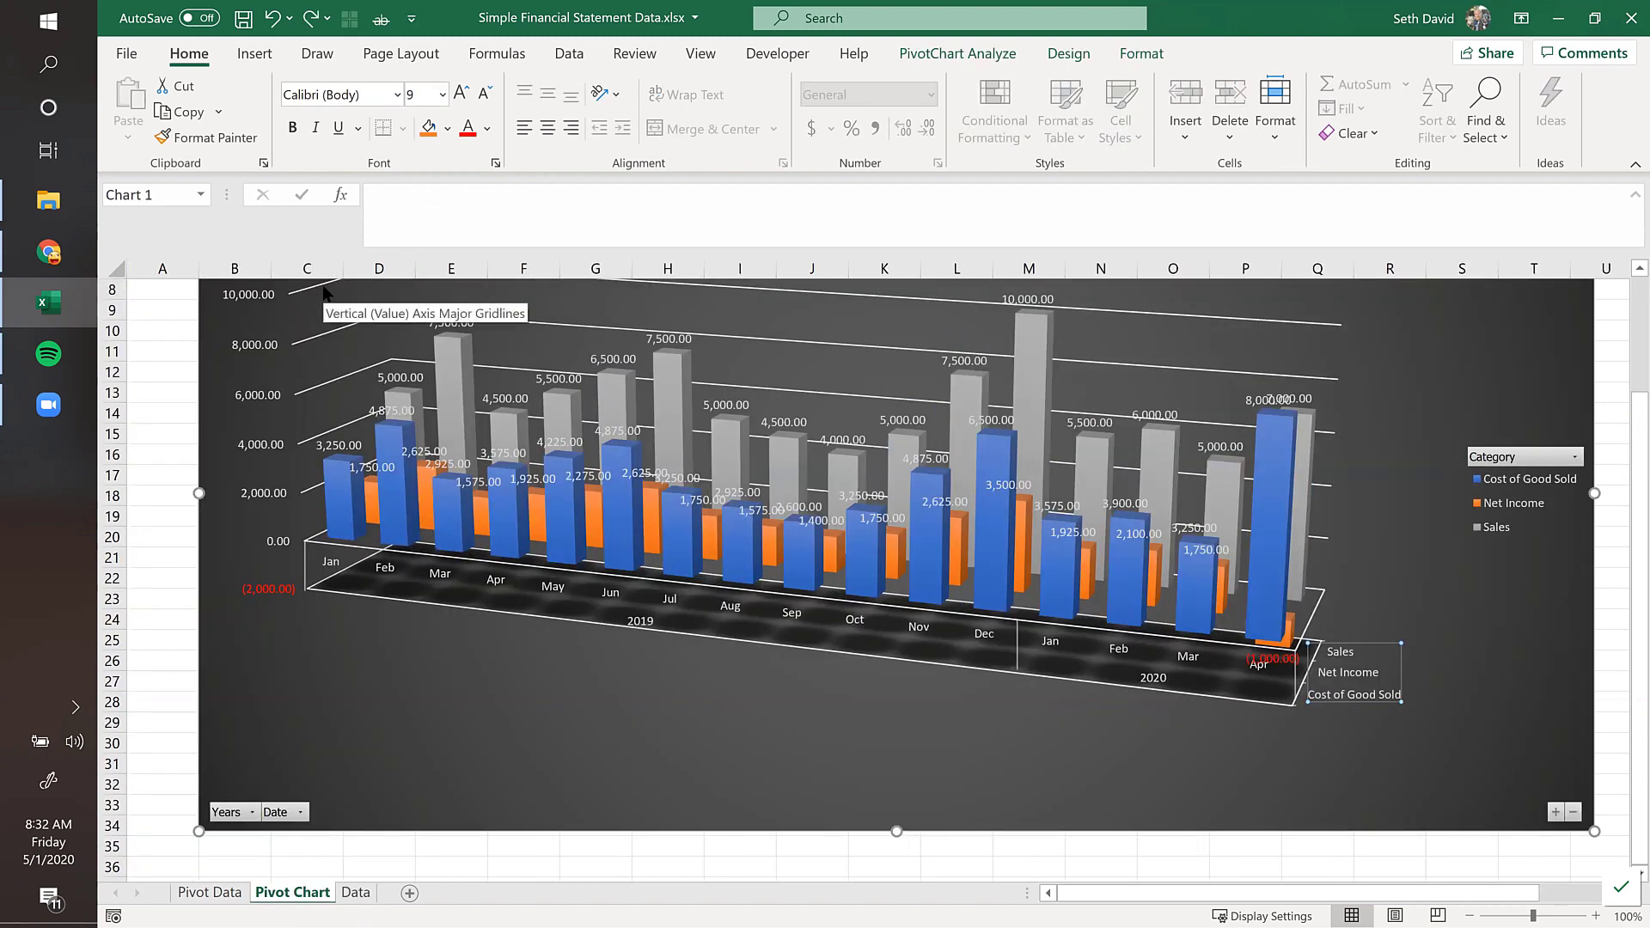
key(alt+F5)
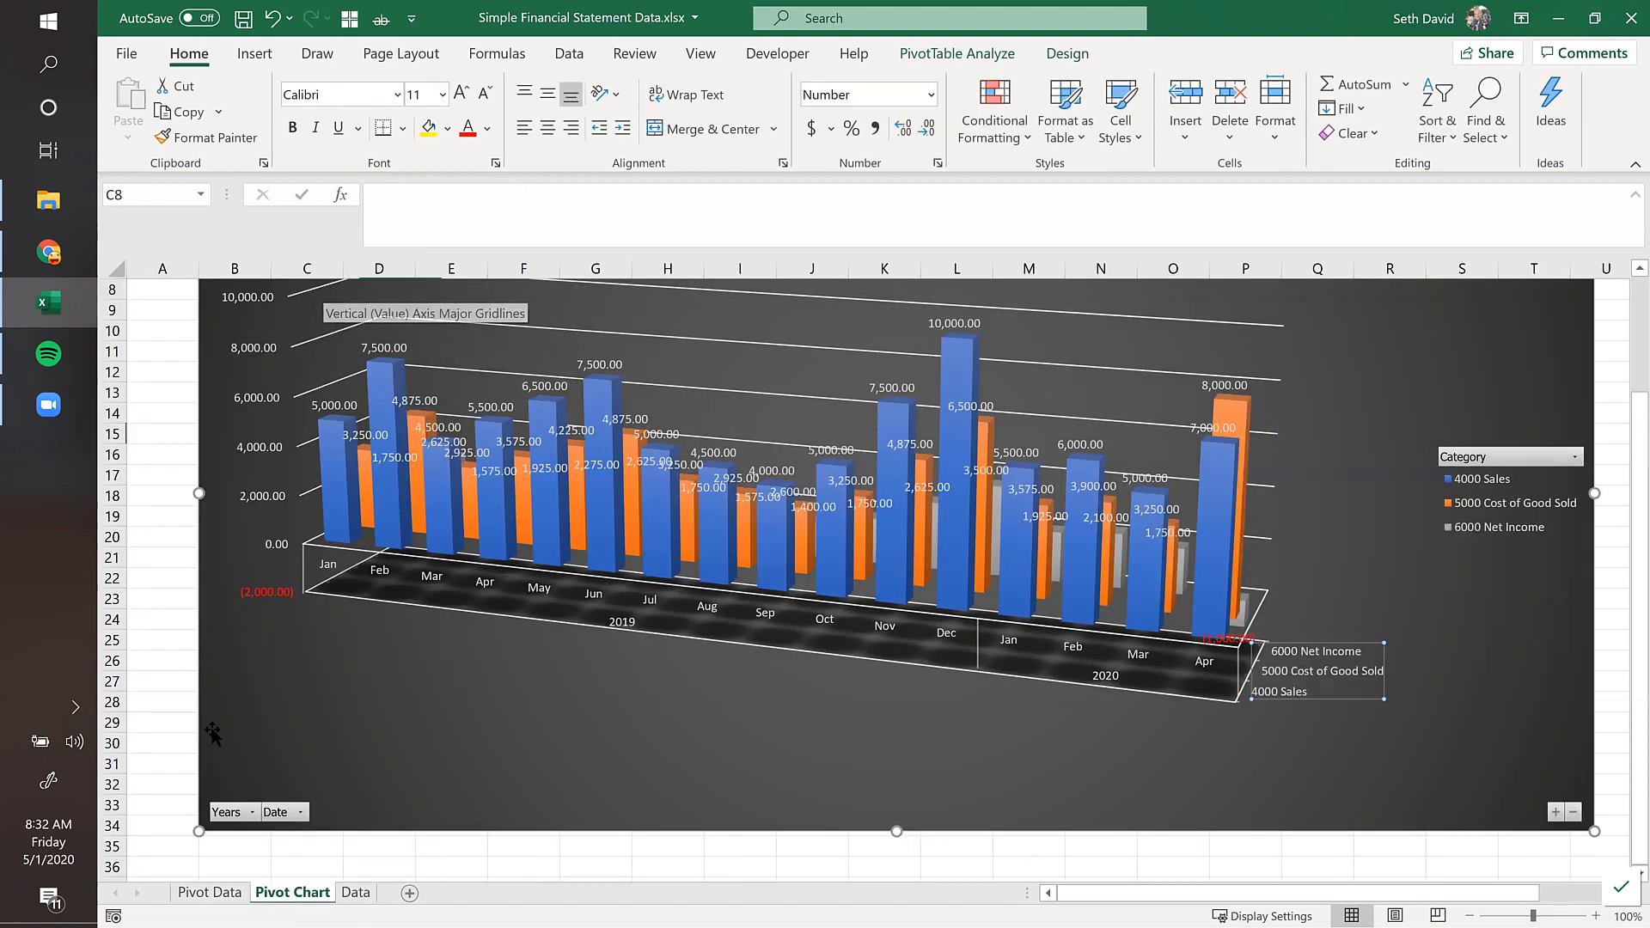
Step: Split Category cells C21:C49 with fixed-width Text to Columns, skipping the four-digit codes and keeping only the names
key(ctrl+Page_Down)
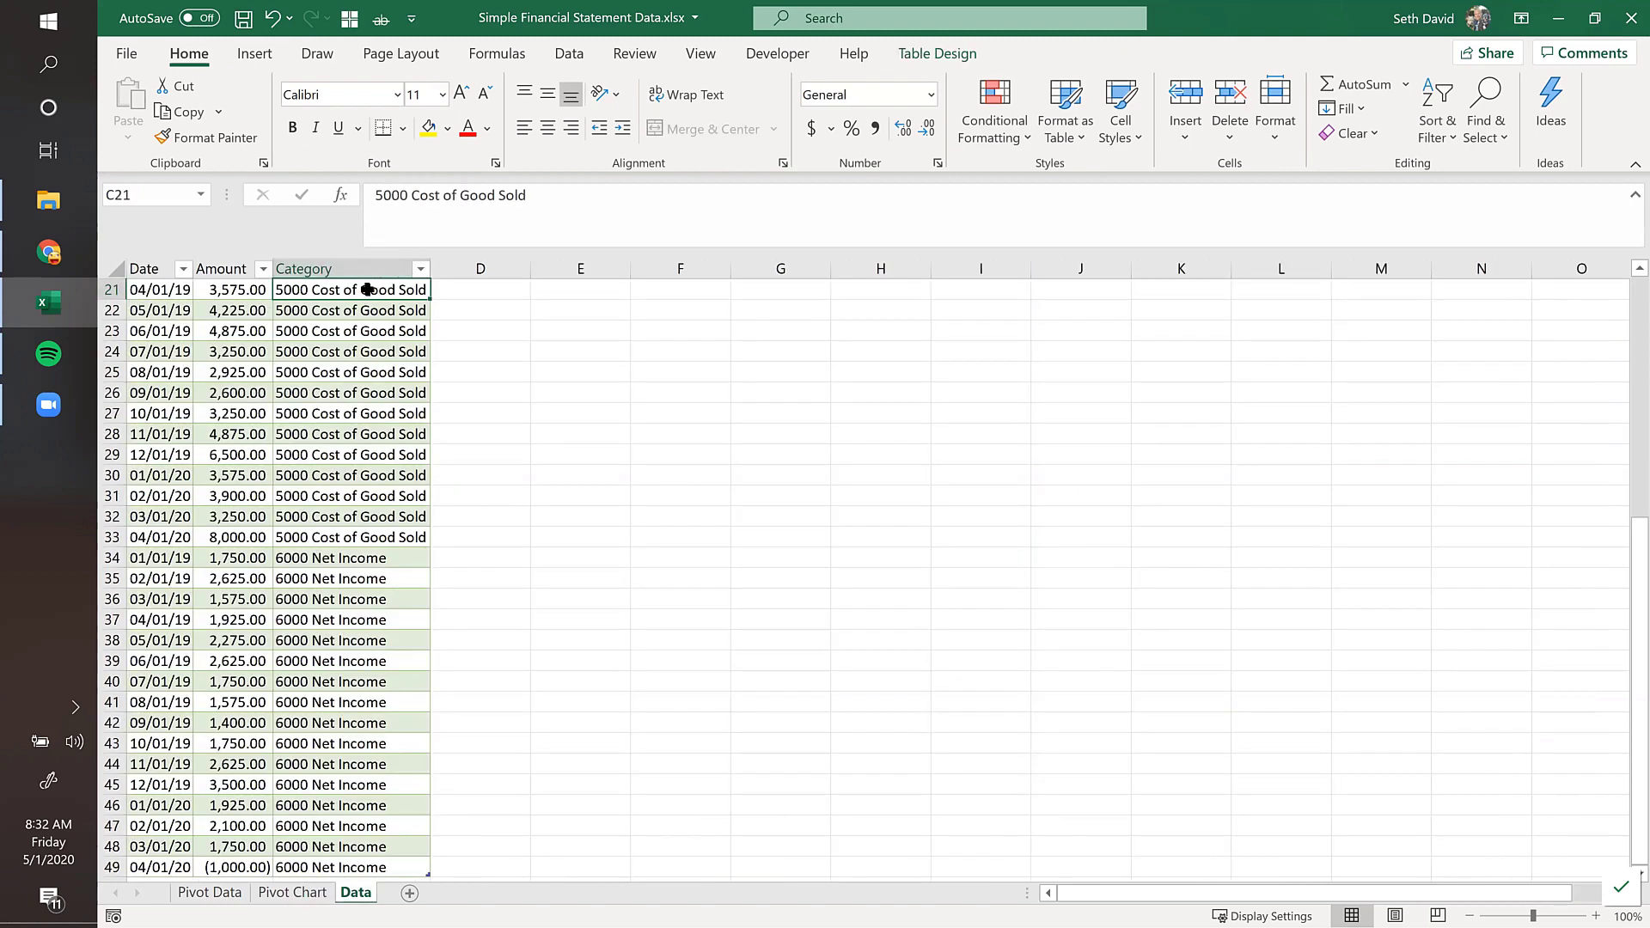
key(ctrl+shift+Down)
key(alt+a)
key(e)
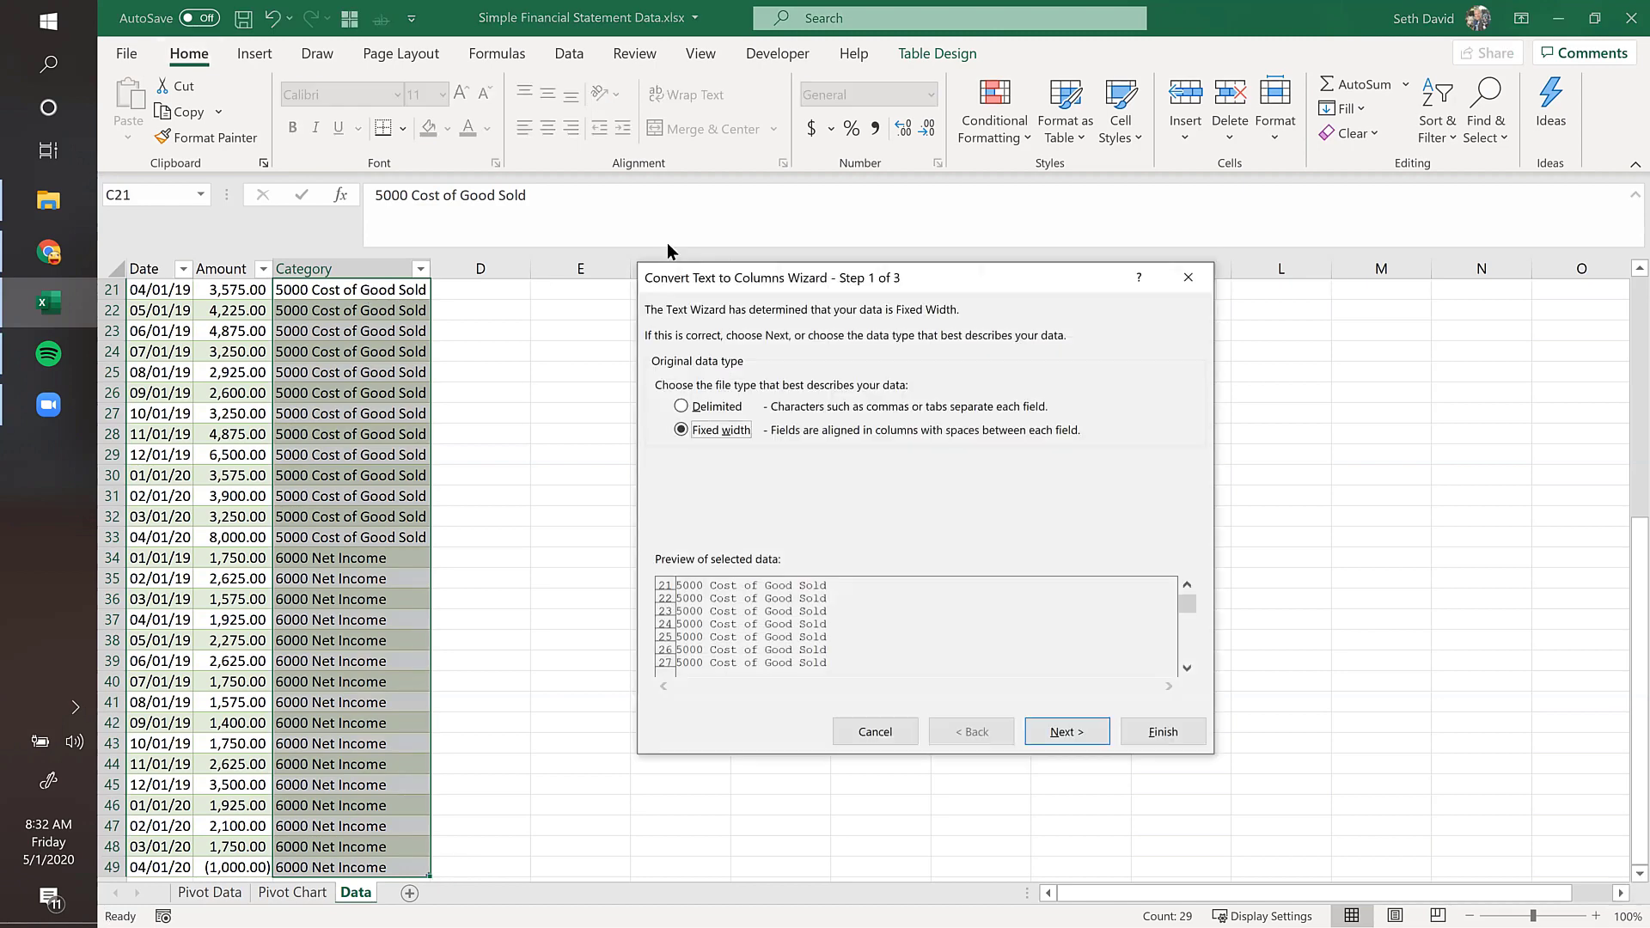
click(1085, 726)
double_click(770, 605)
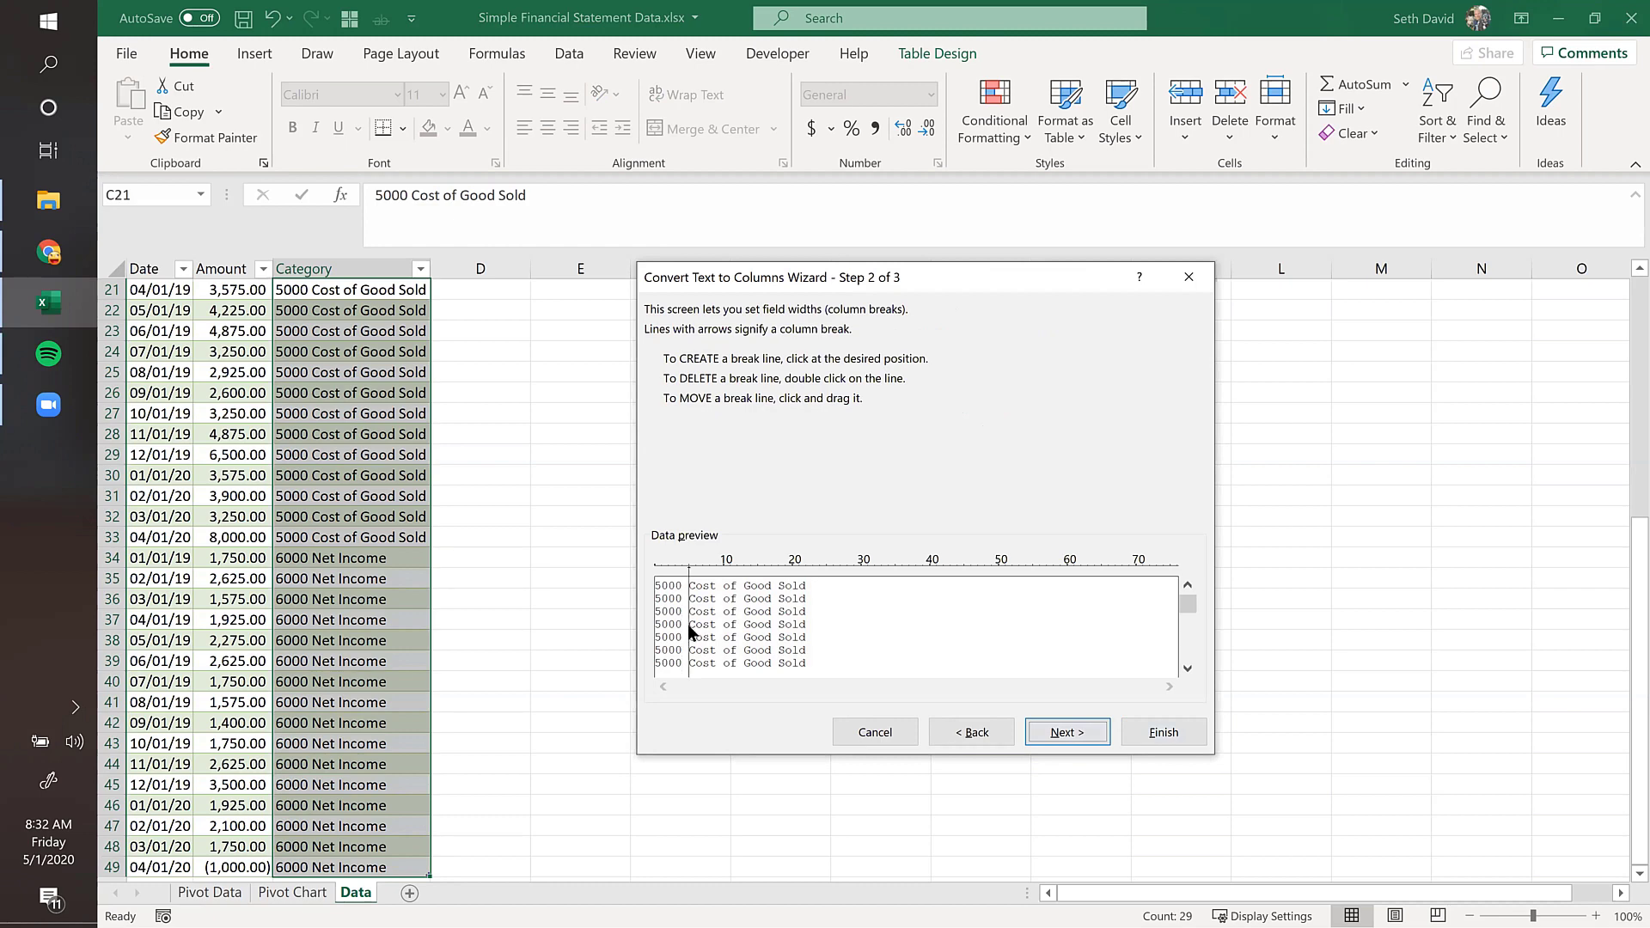
click(1066, 731)
click(669, 437)
click(1169, 733)
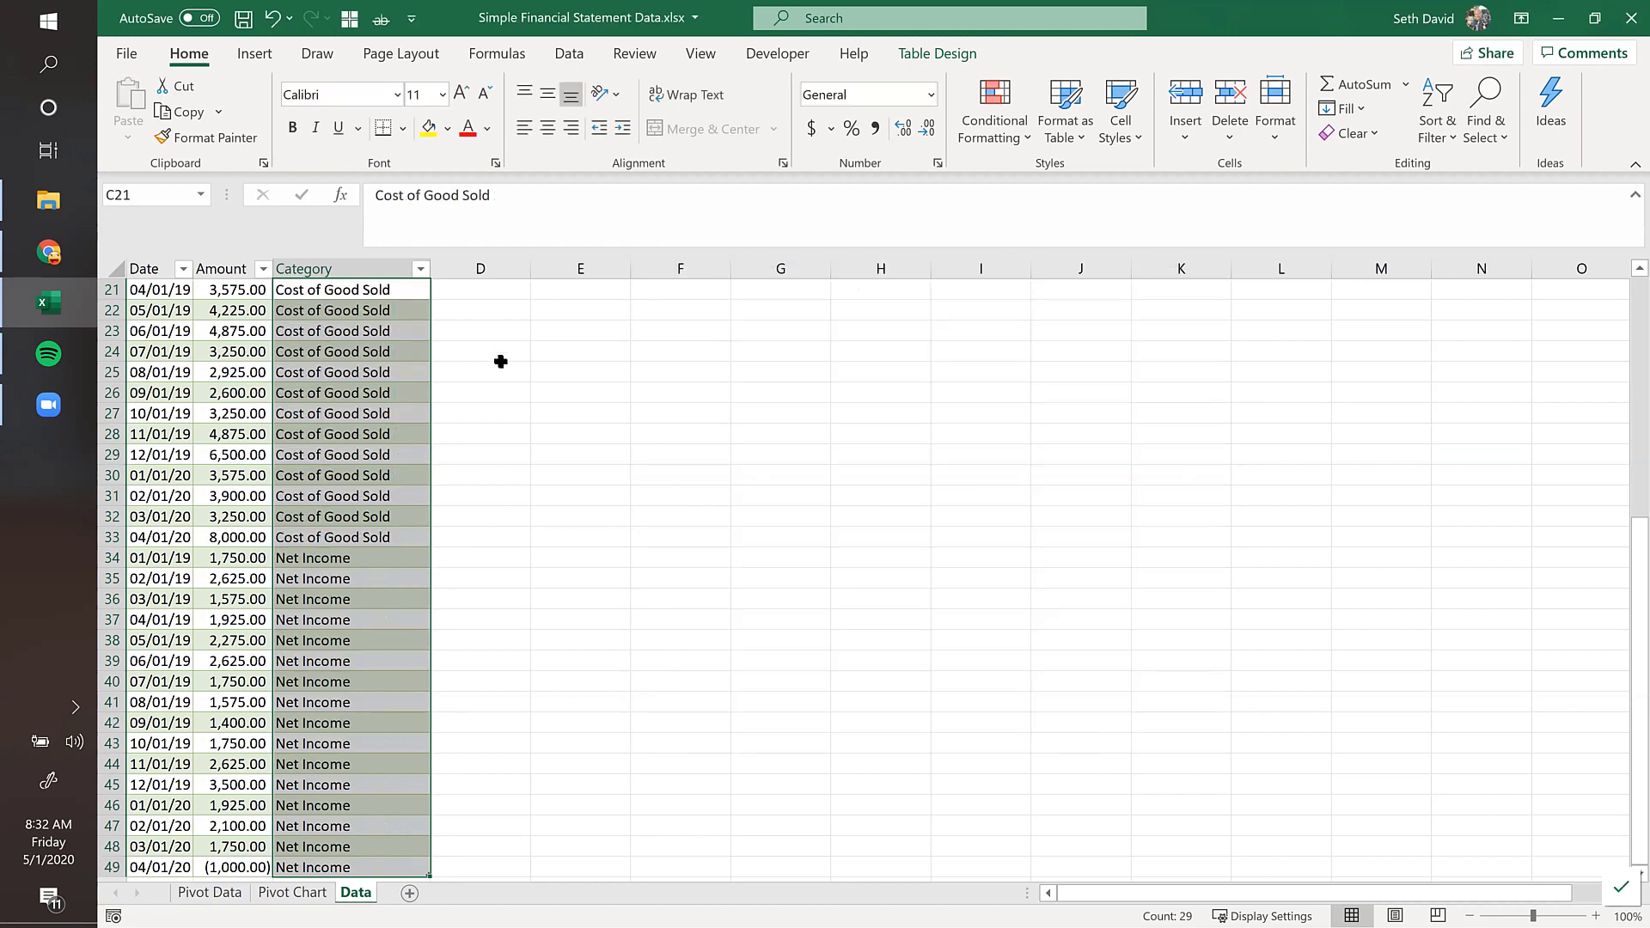
Step: Save the workbook and refresh the PivotChart with the changed category names
key(ctrl+s)
click(292, 893)
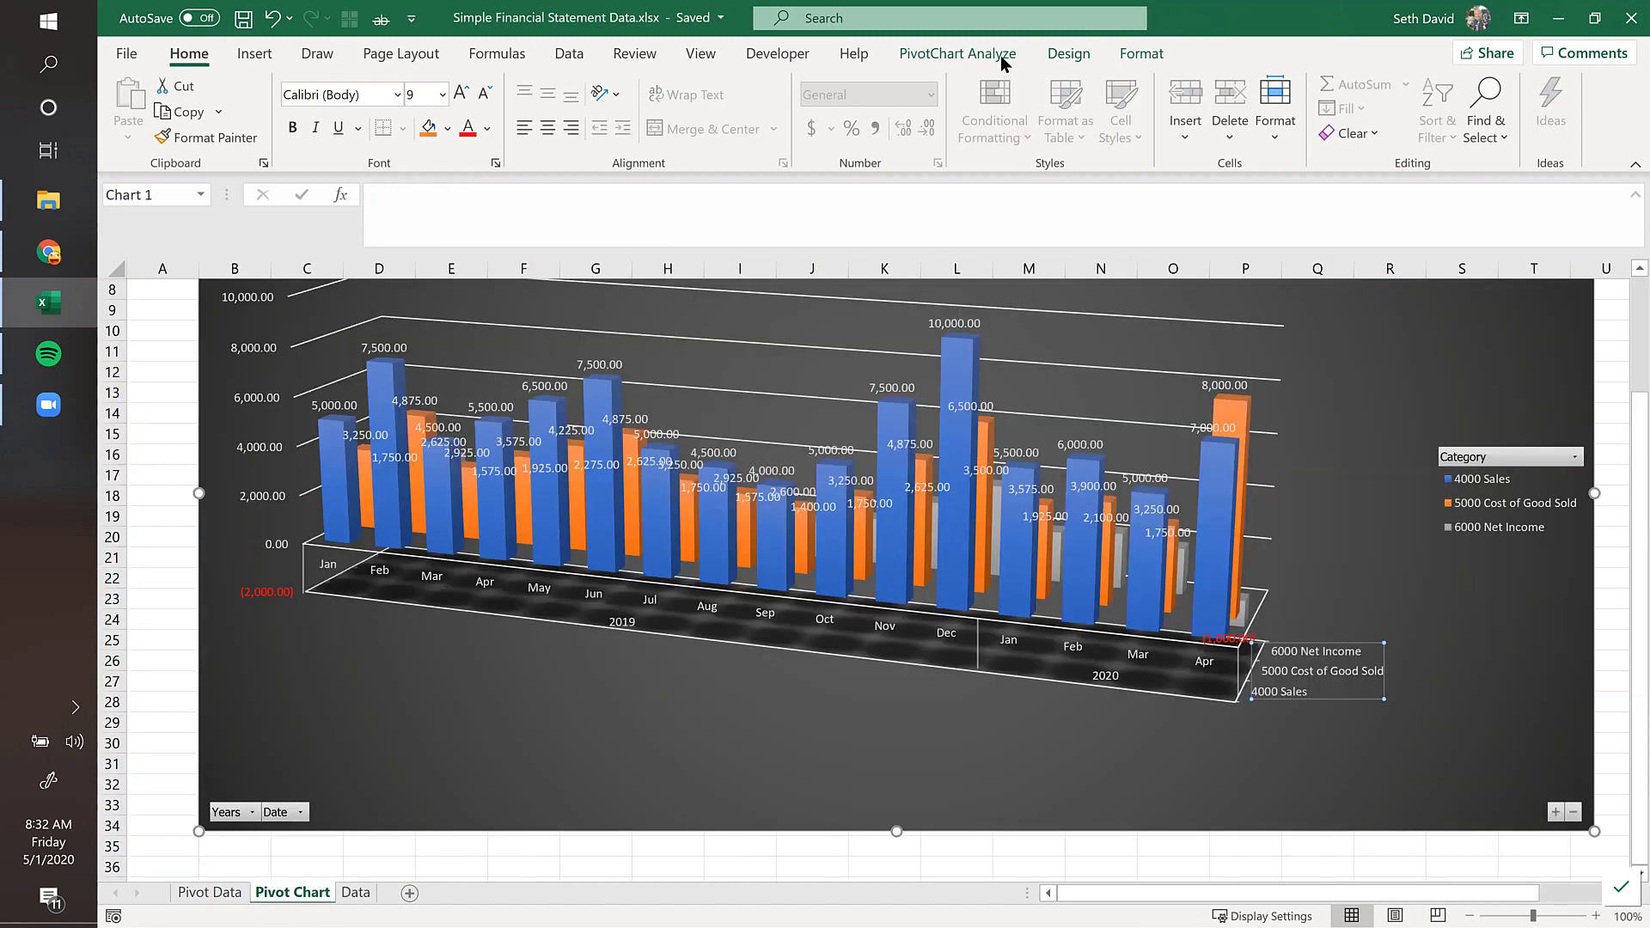
click(957, 53)
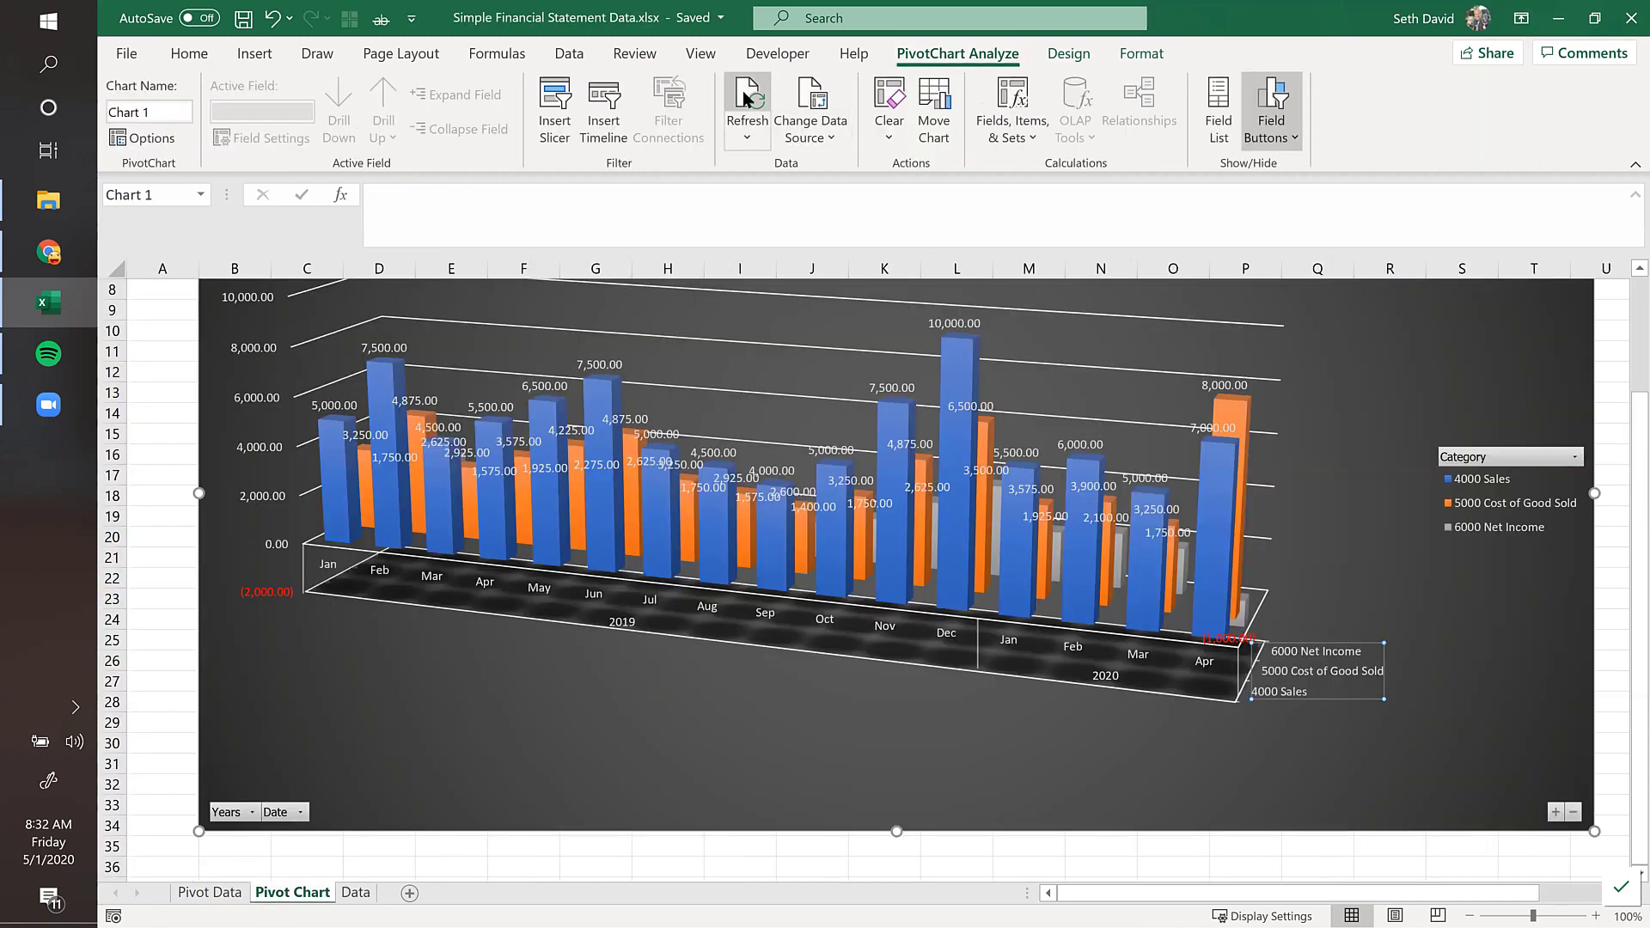
click(747, 97)
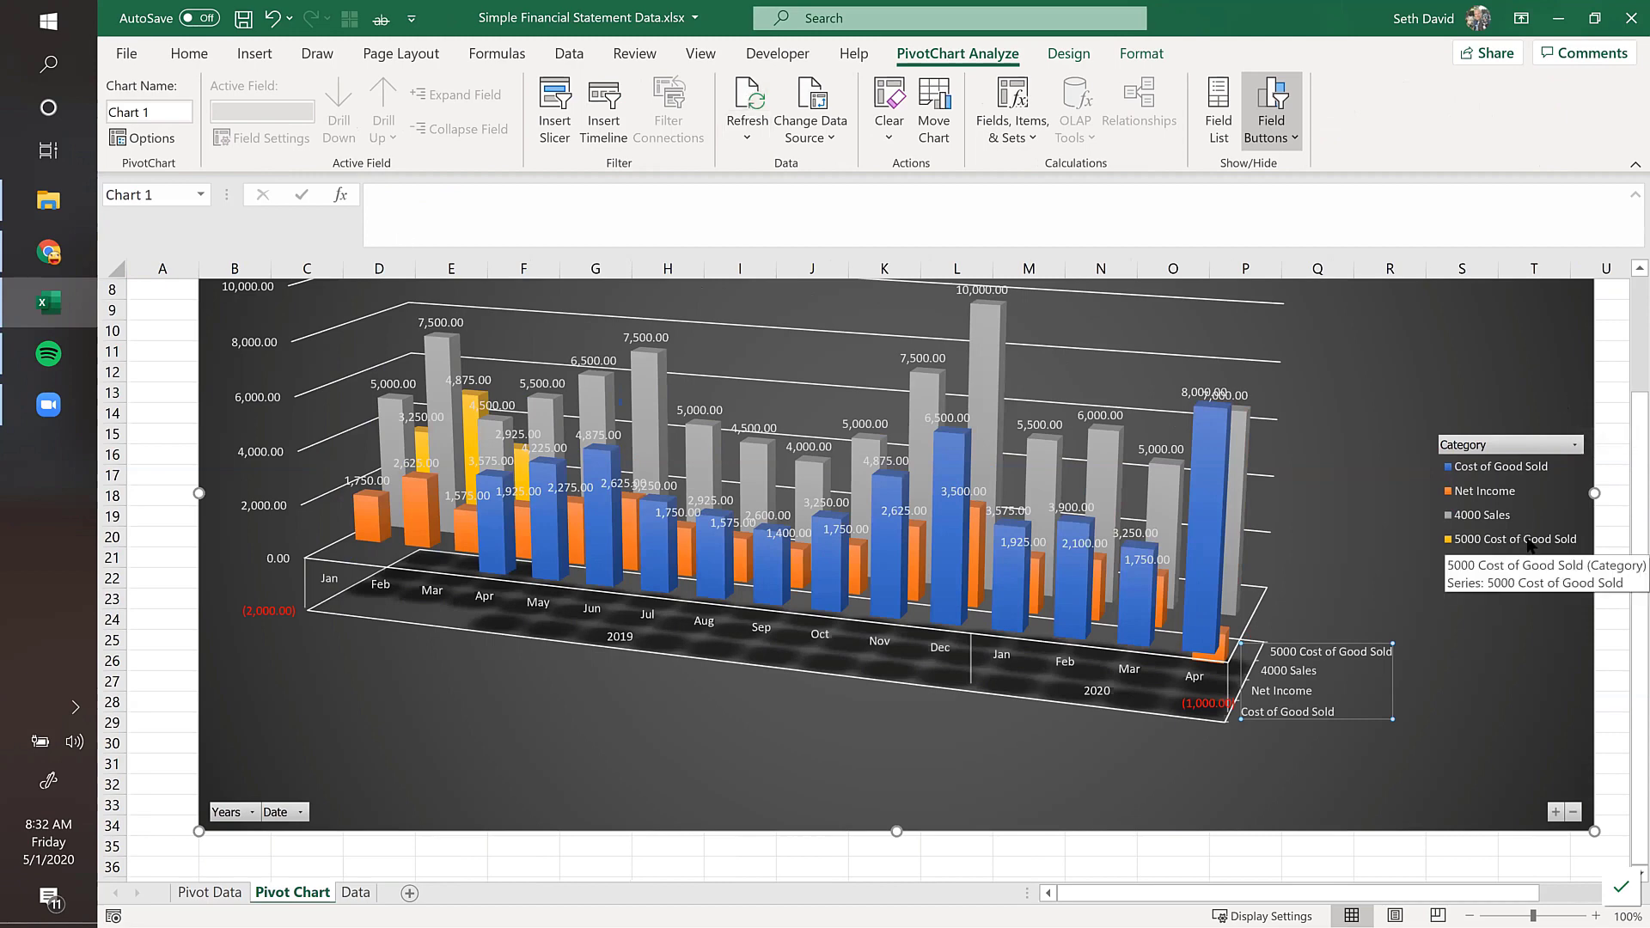
click(1520, 640)
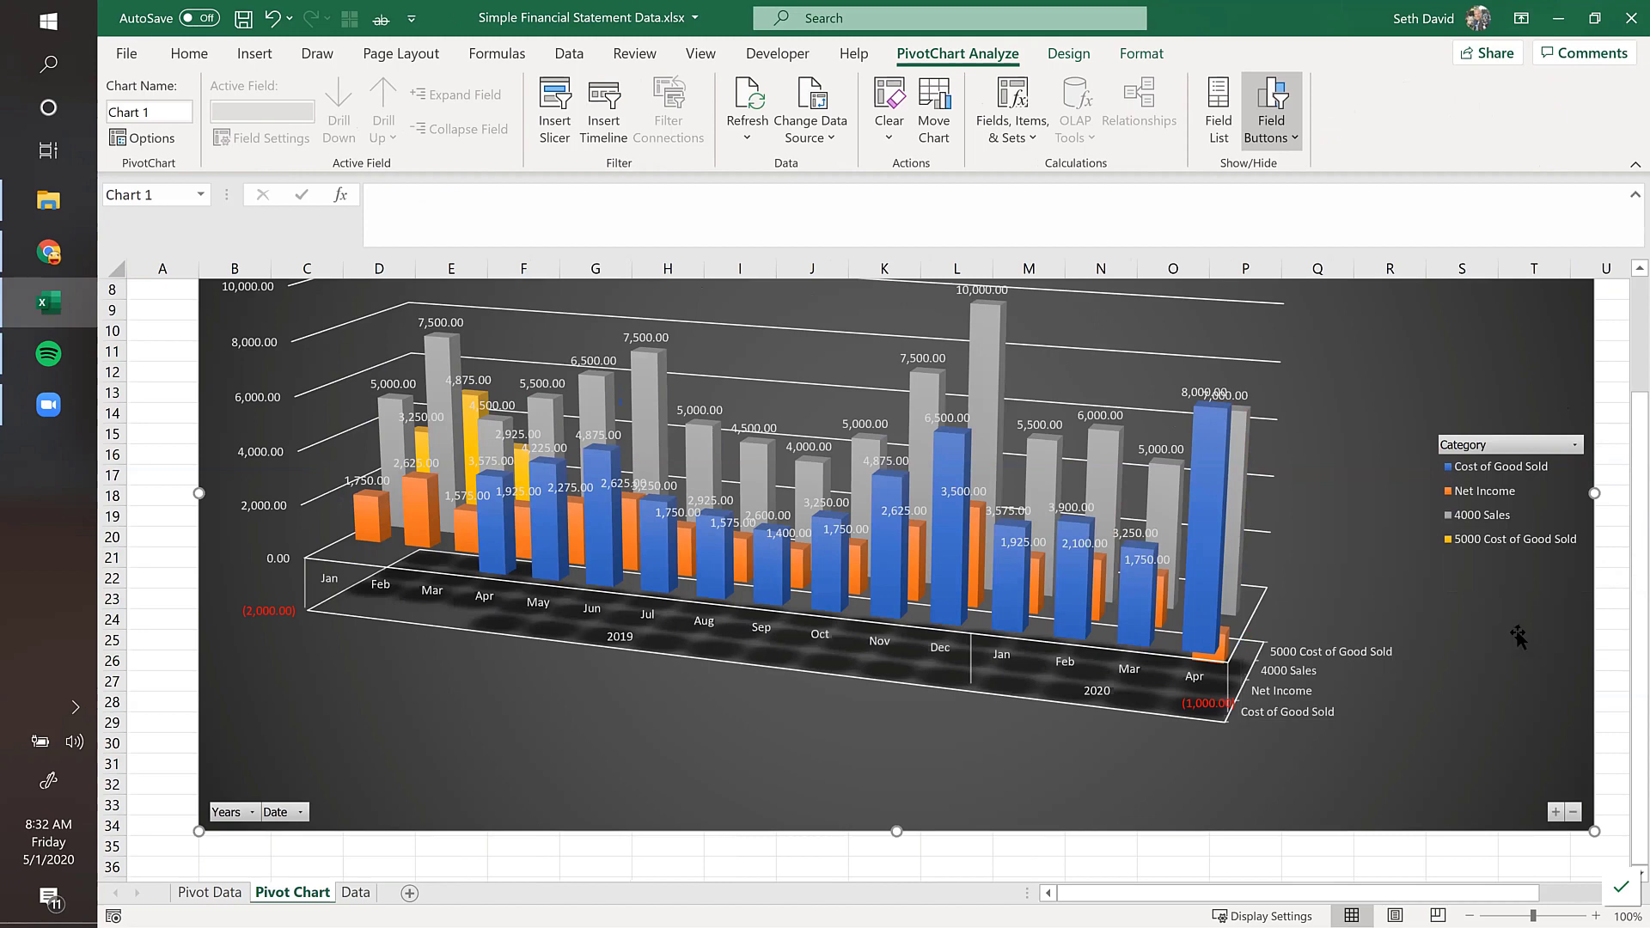
Step: Split Category cells C2:C20 on the Data sheet with fixed-width Text to Columns, skipping the four-digit codes and keeping only the names
click(355, 894)
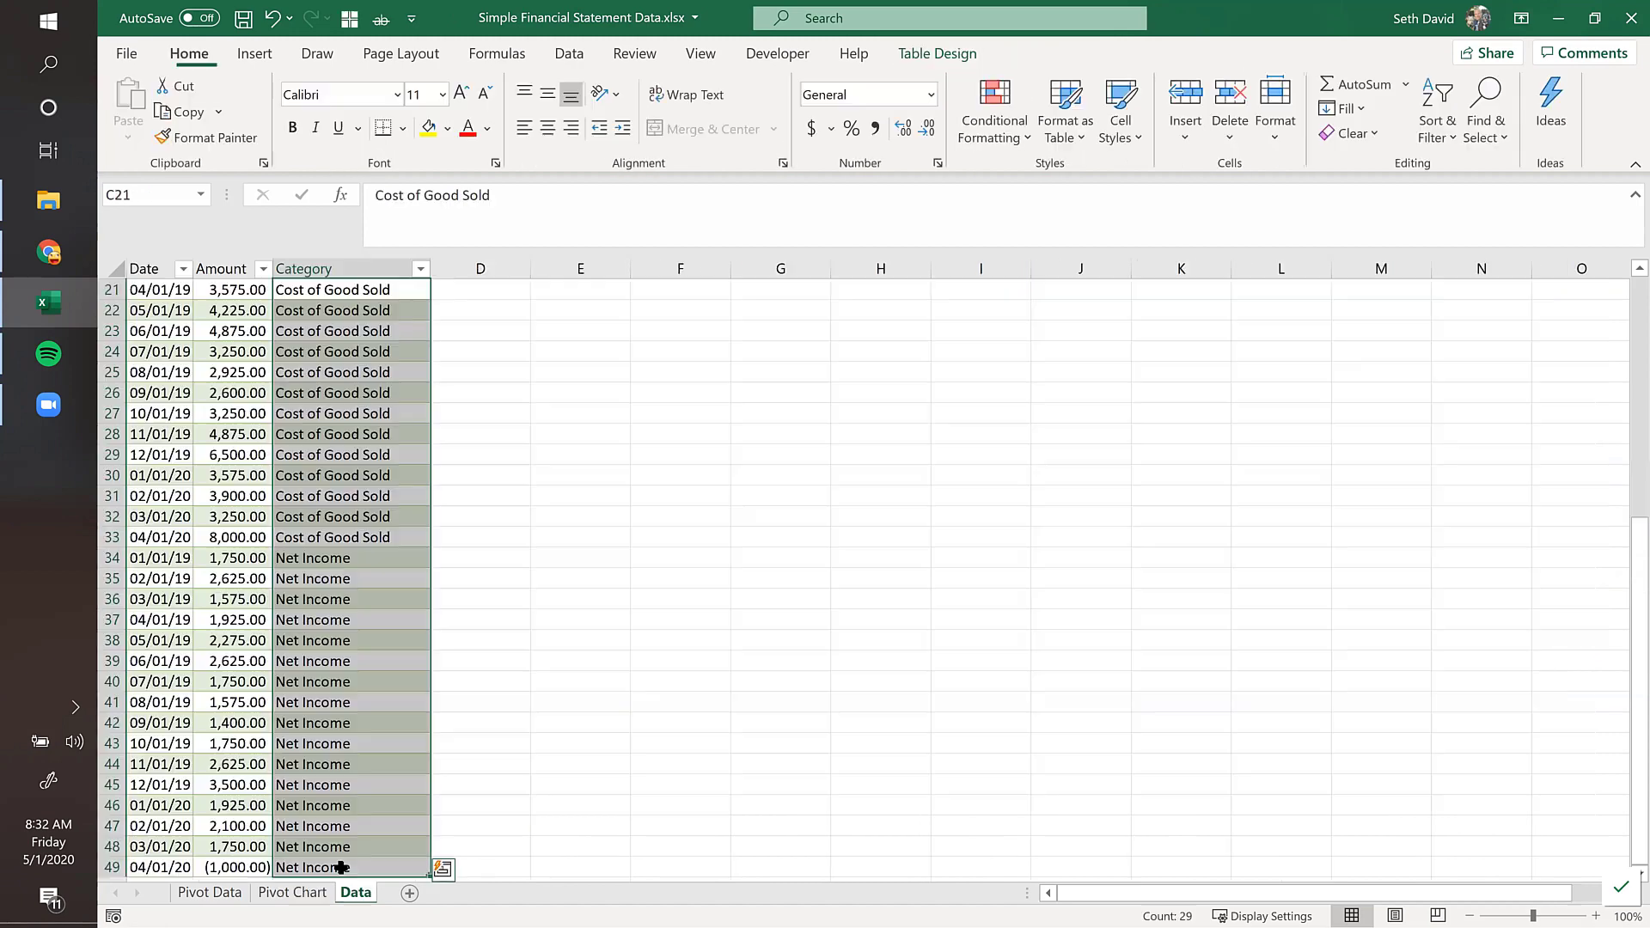
click(348, 637)
key(ctrl+Down)
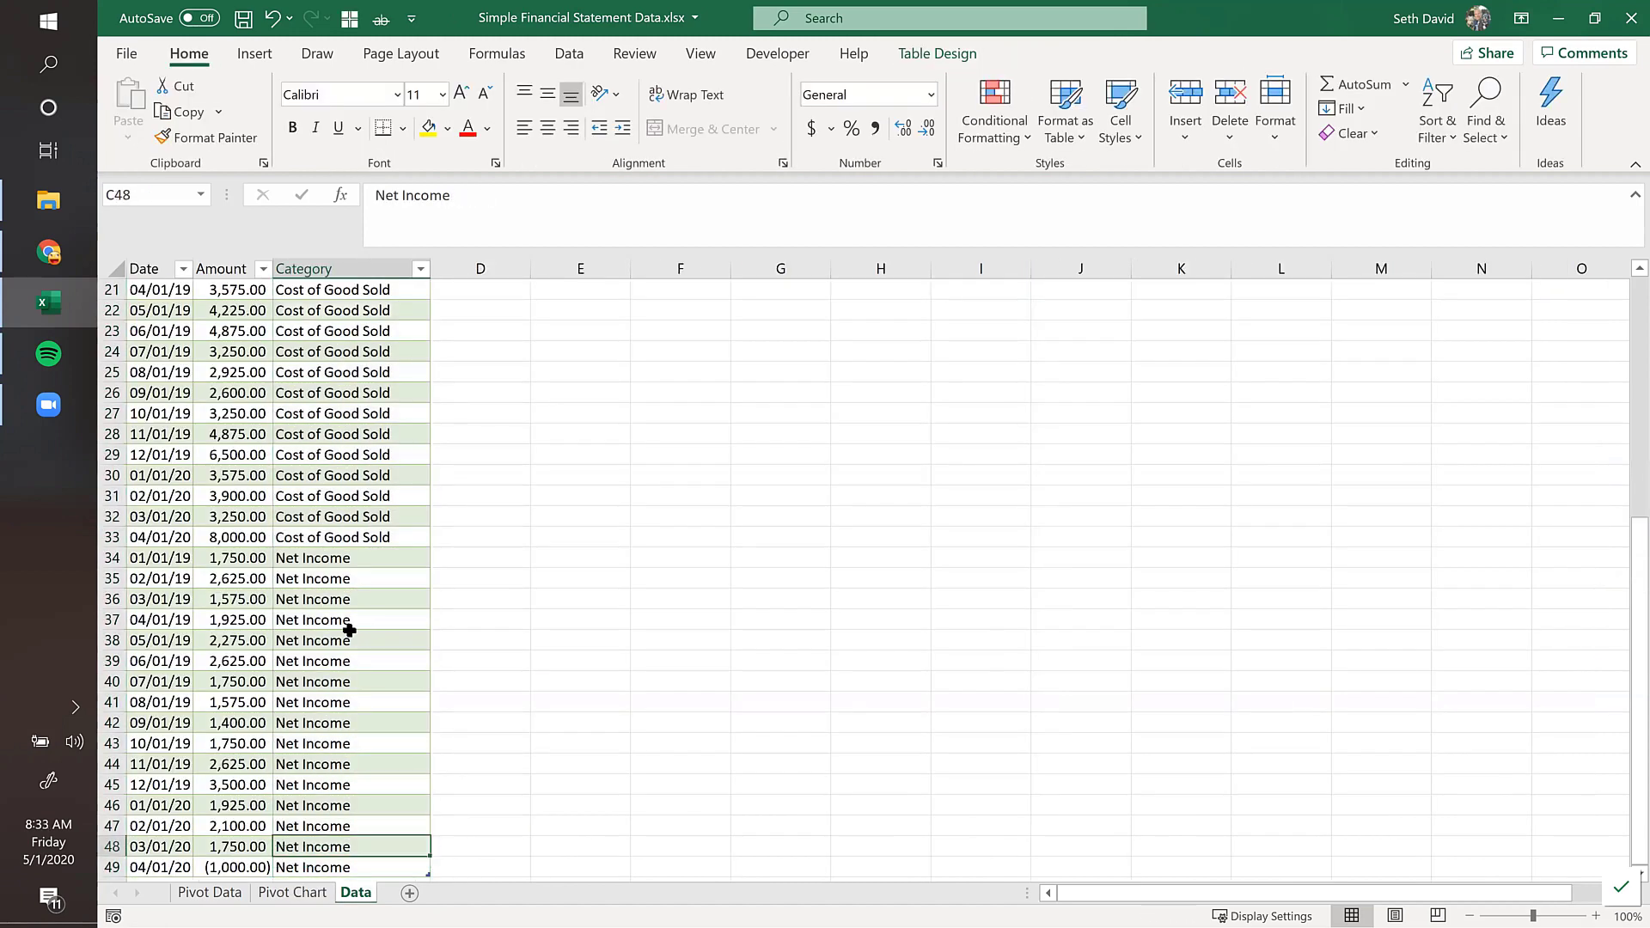
key(ctrl+Up)
key(shift+Down)
key(shift+Down)
key(shift+Down)
key(shift+Down)
key(shift+Down)
key(shift+Down)
key(shift+Down)
key(shift+Down)
key(shift+Down)
key(shift+Down)
key(shift+Down)
key(shift+Down)
key(shift+Down)
key(shift+Down)
key(shift+Down)
key(shift+Down)
key(shift+Down)
key(shift+Down)
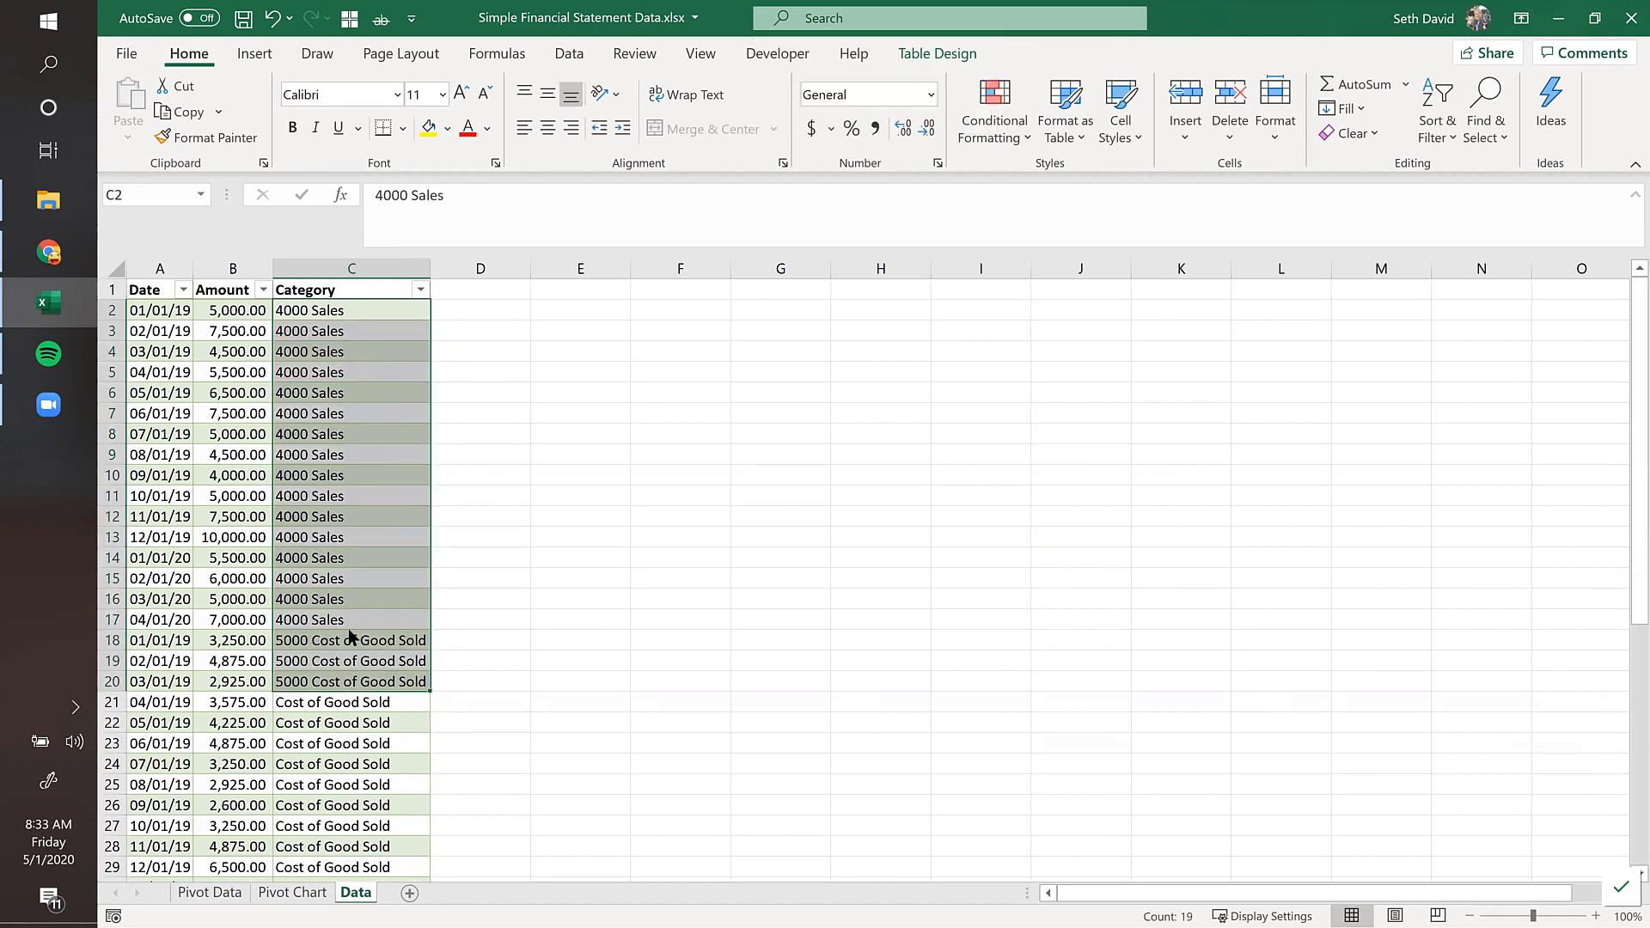
key(alt+a)
key(e)
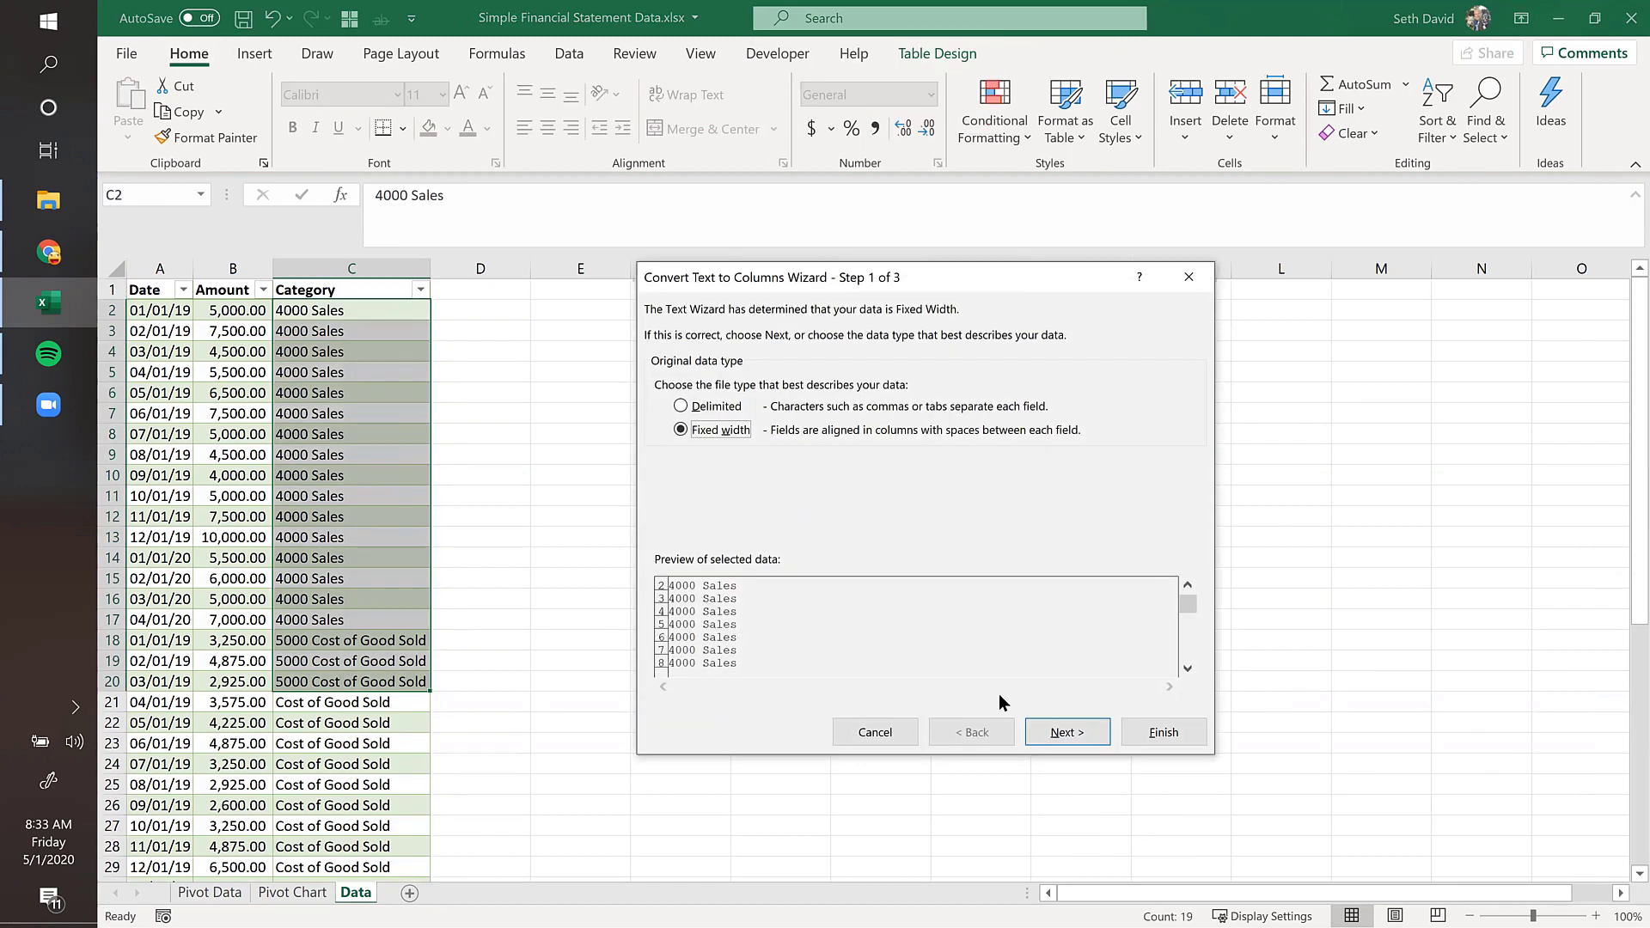
click(1049, 732)
double_click(771, 645)
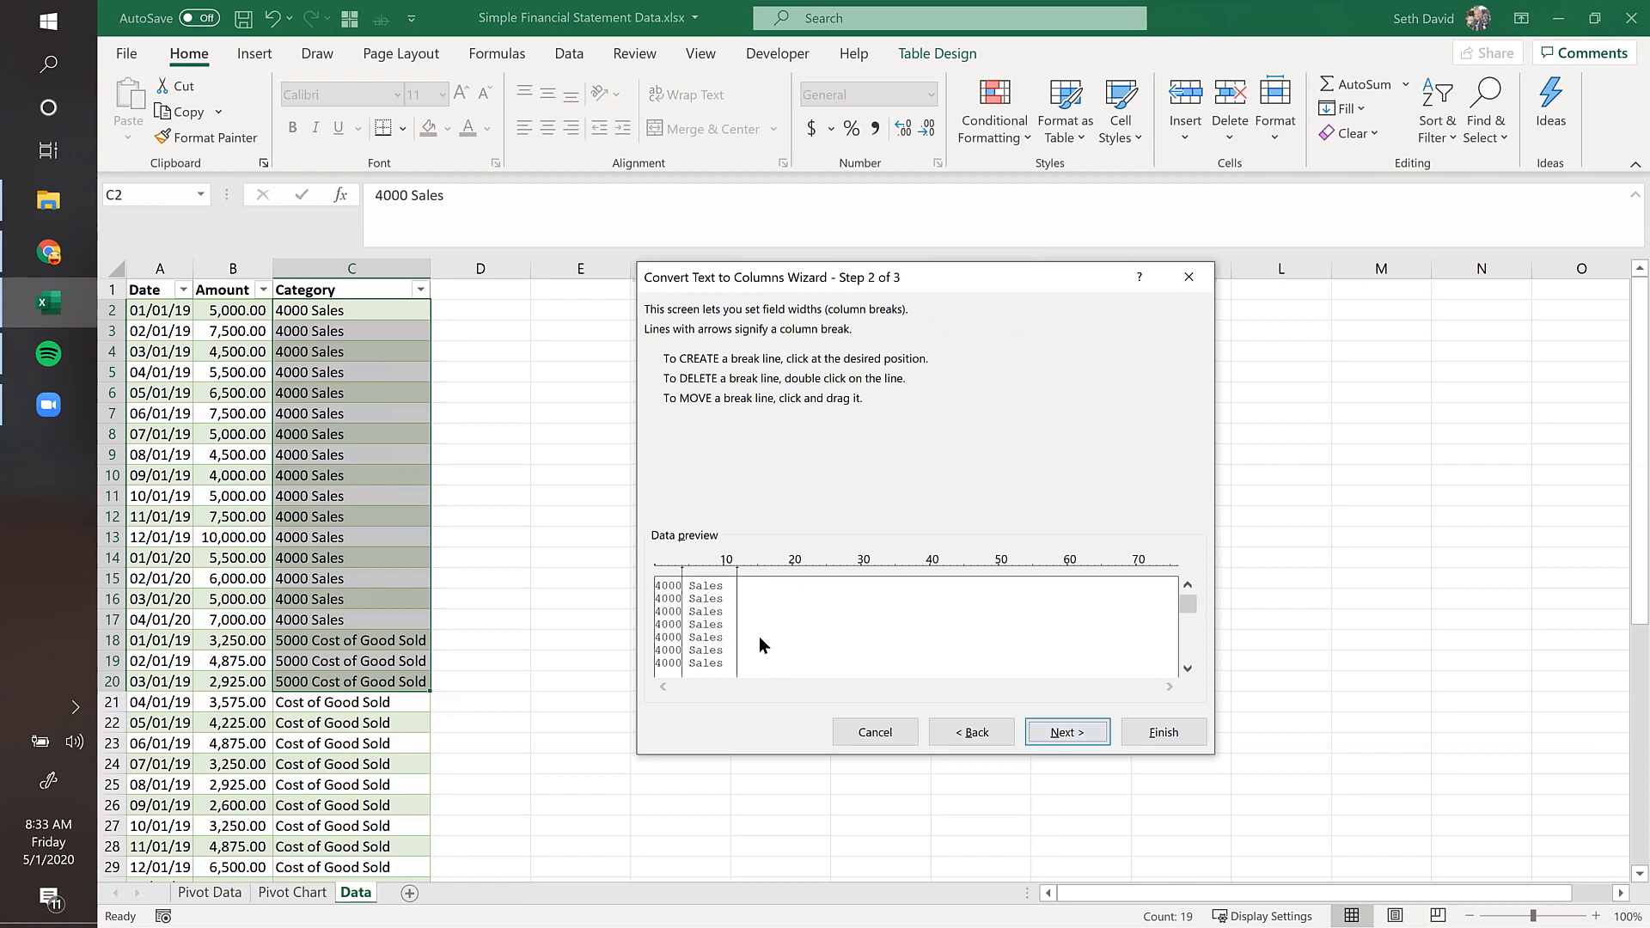
double_click(737, 644)
drag(682, 653, 689, 655)
click(1057, 732)
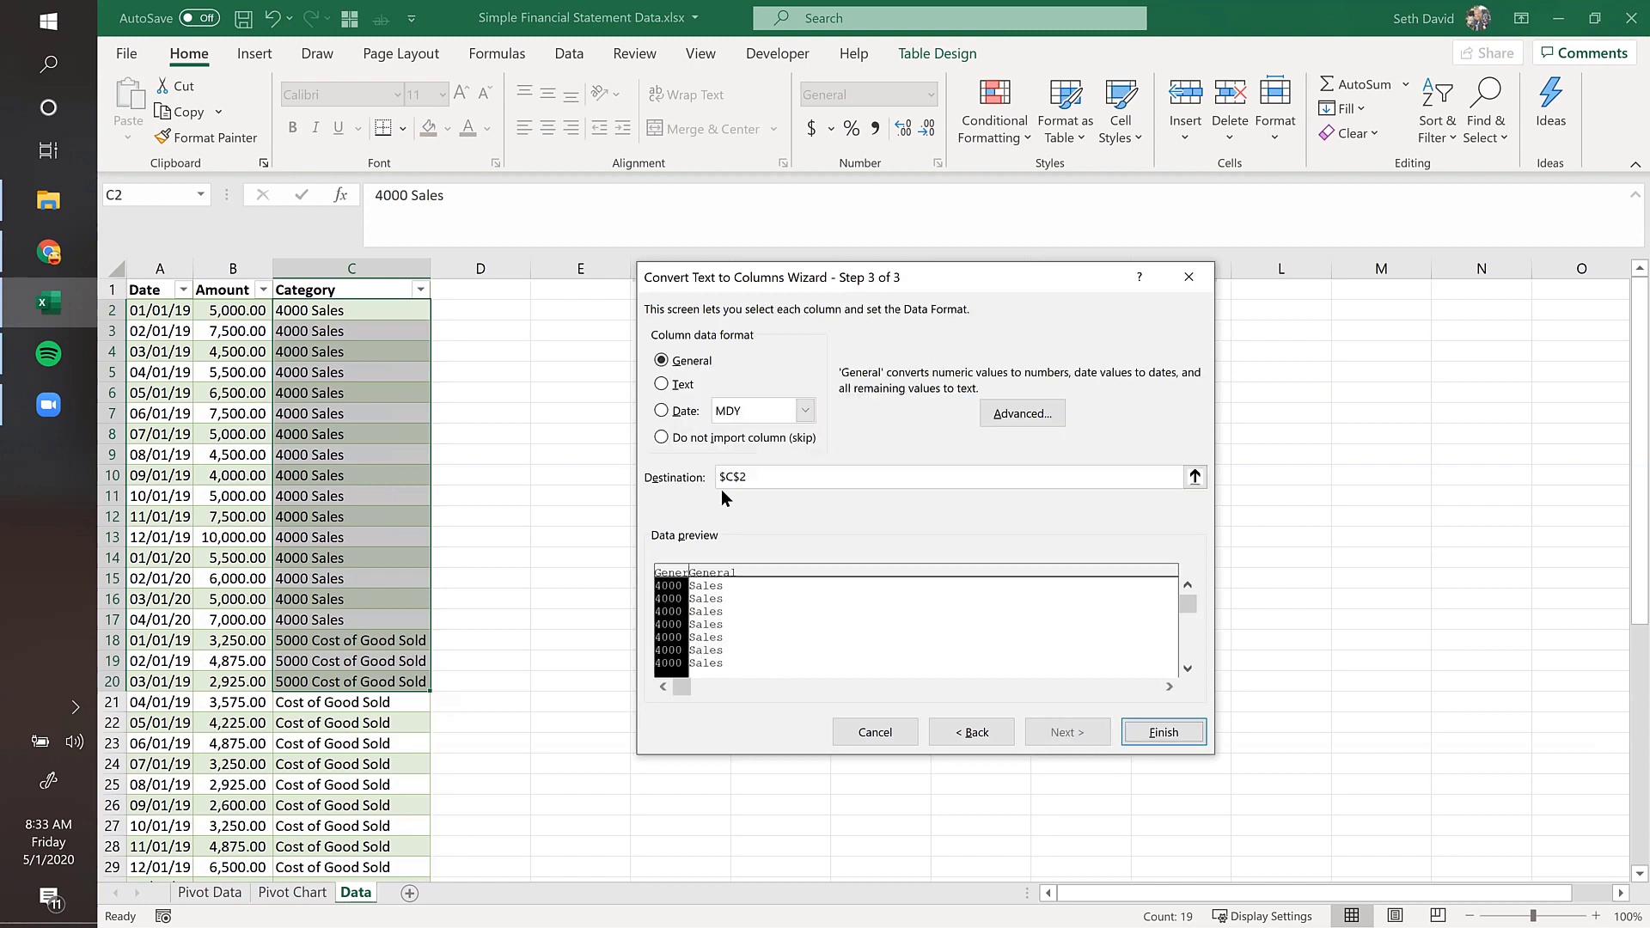
click(695, 440)
click(1164, 736)
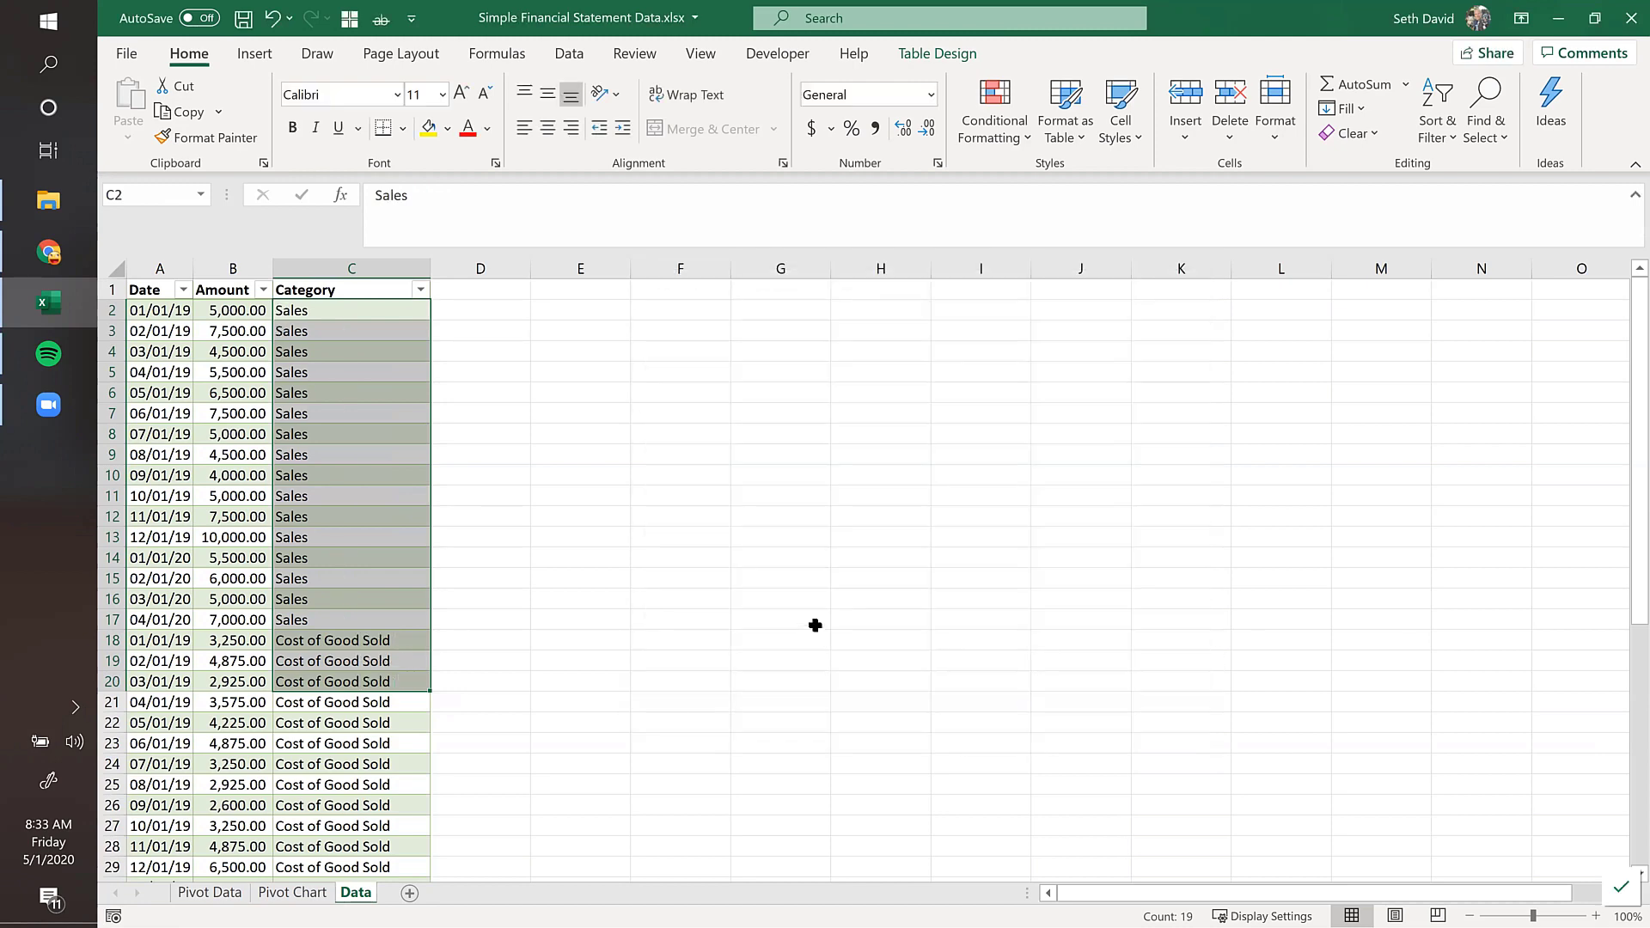
Step: Save the workbook and refresh the PivotChart on the Pivot Chart sheet with the unnumbered category names
key(ctrl+s)
click(293, 892)
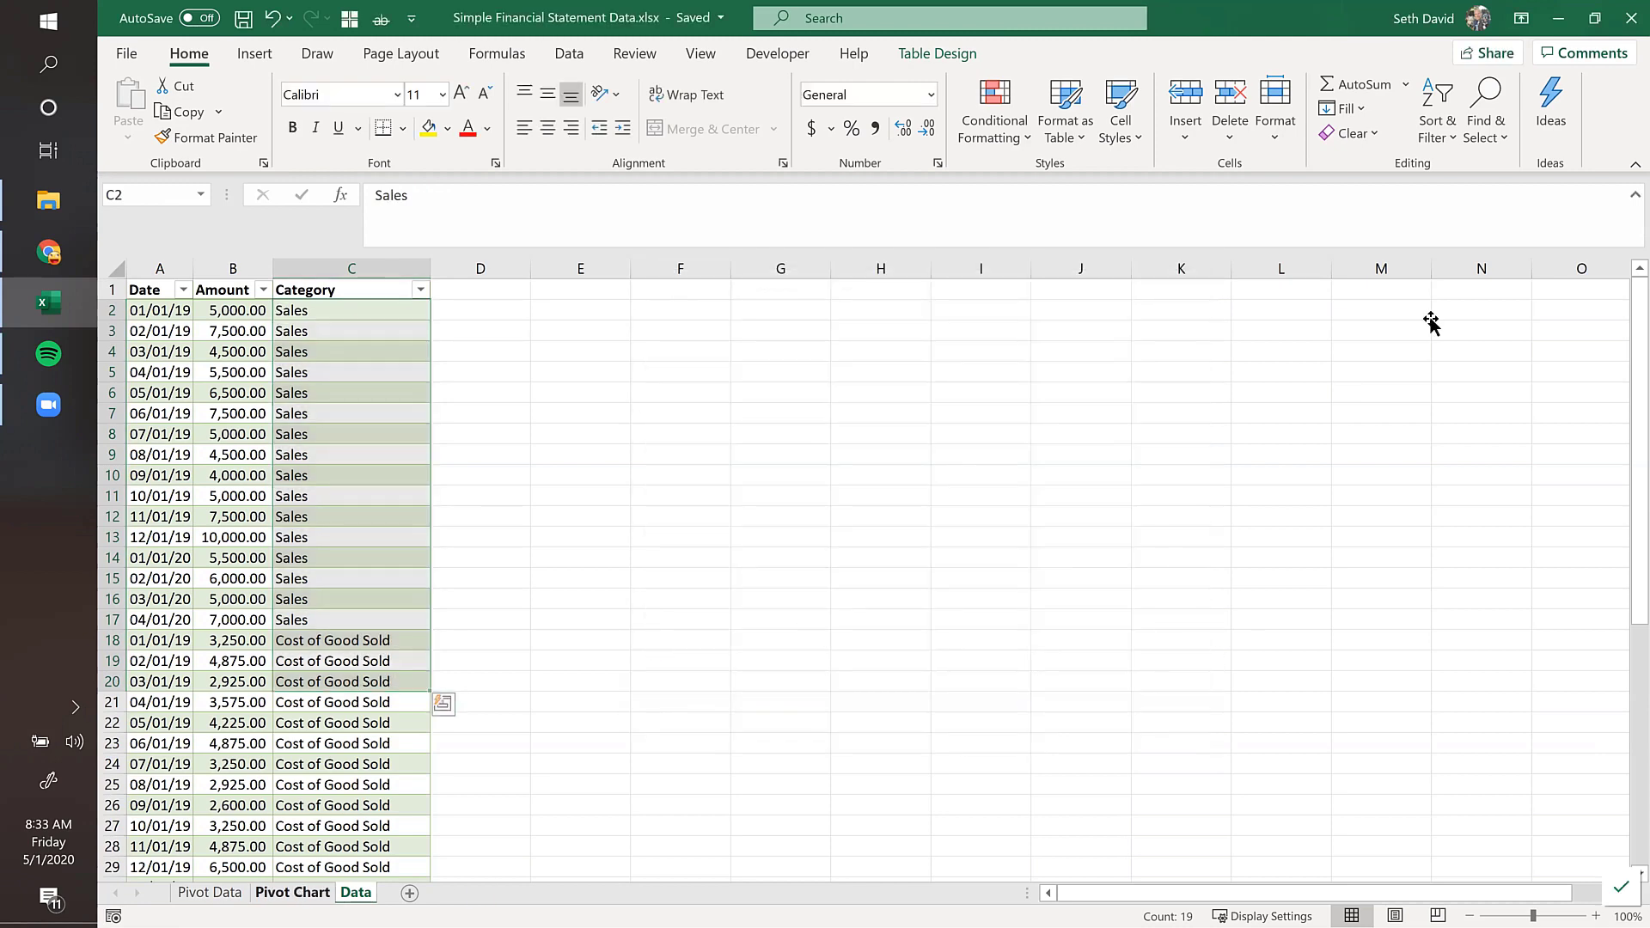
click(1066, 53)
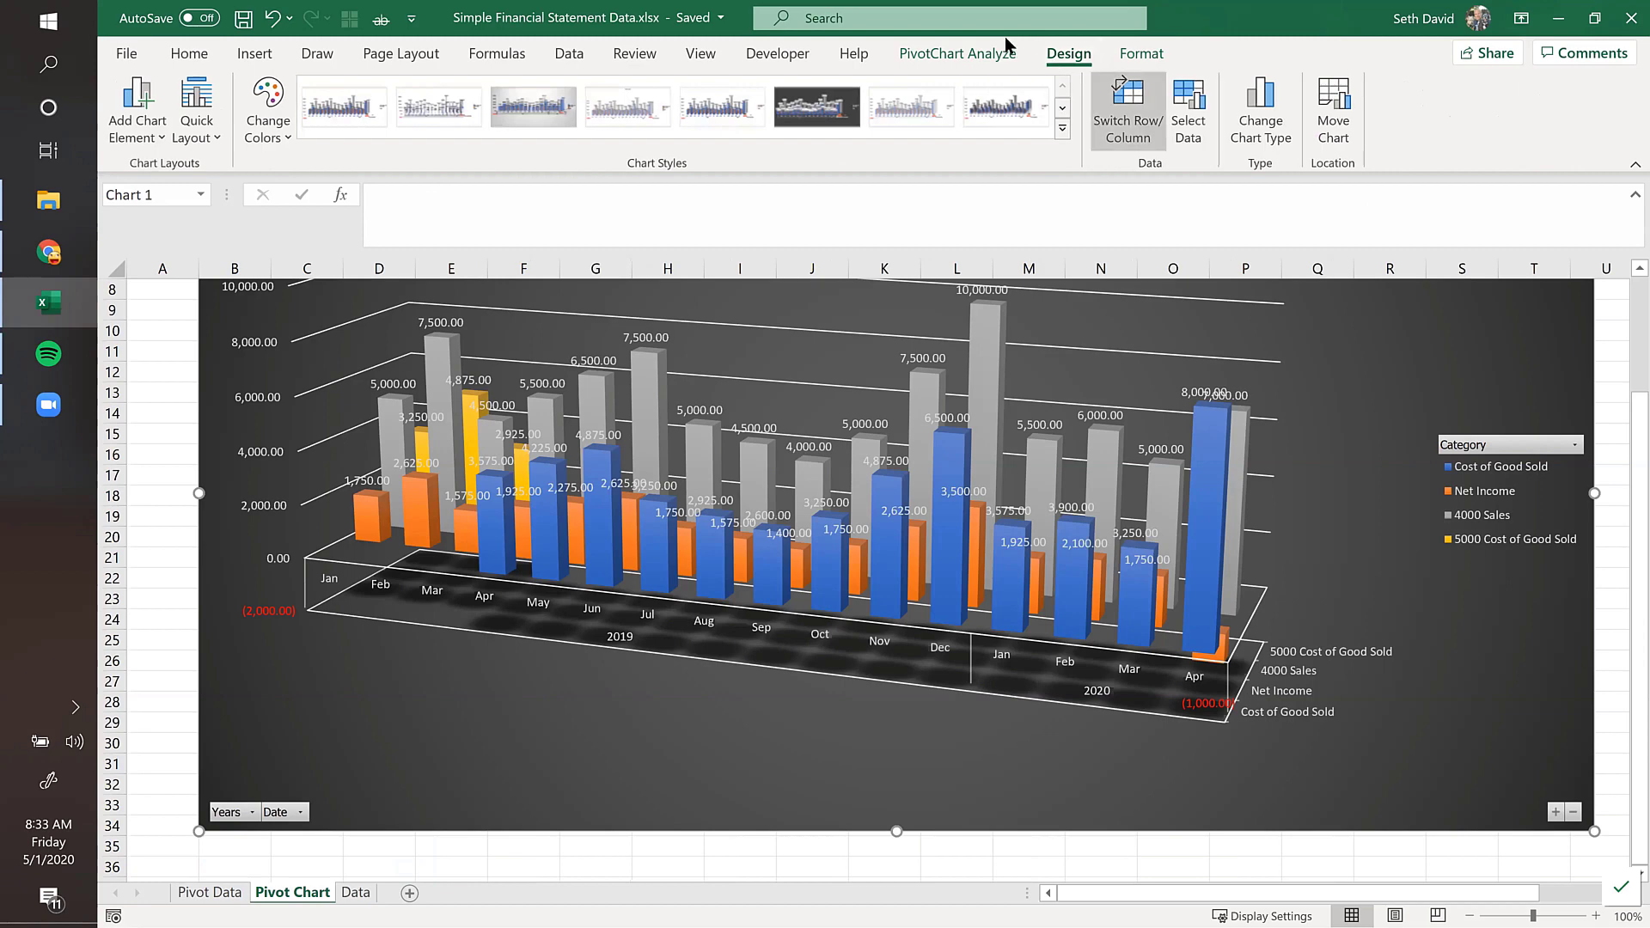
click(958, 53)
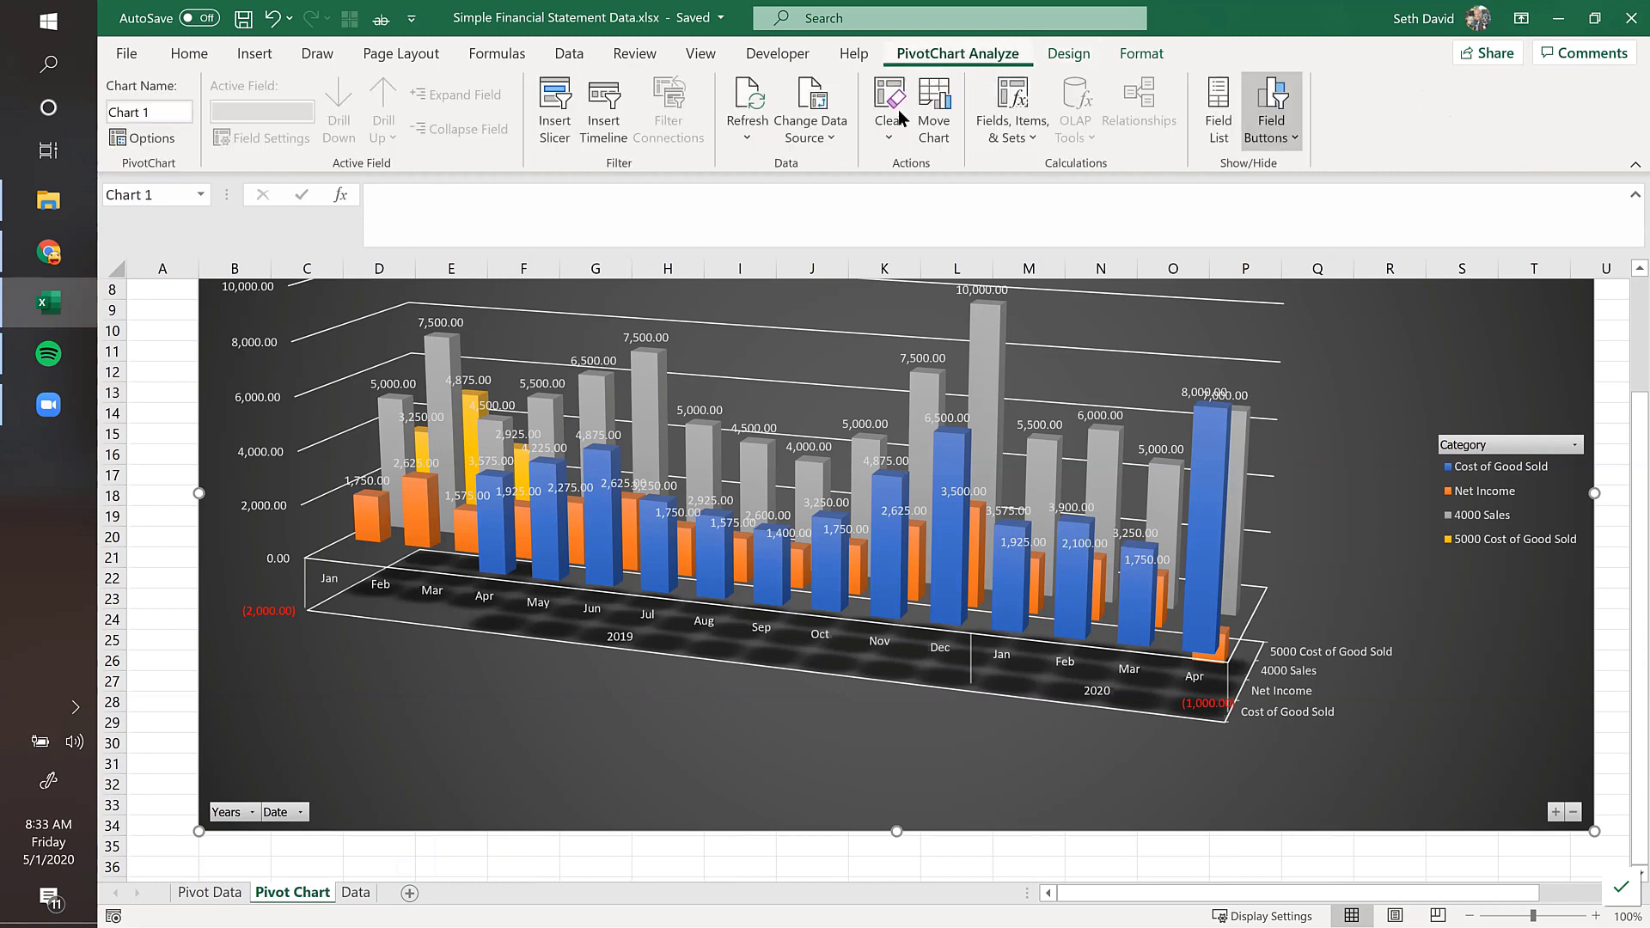
click(746, 101)
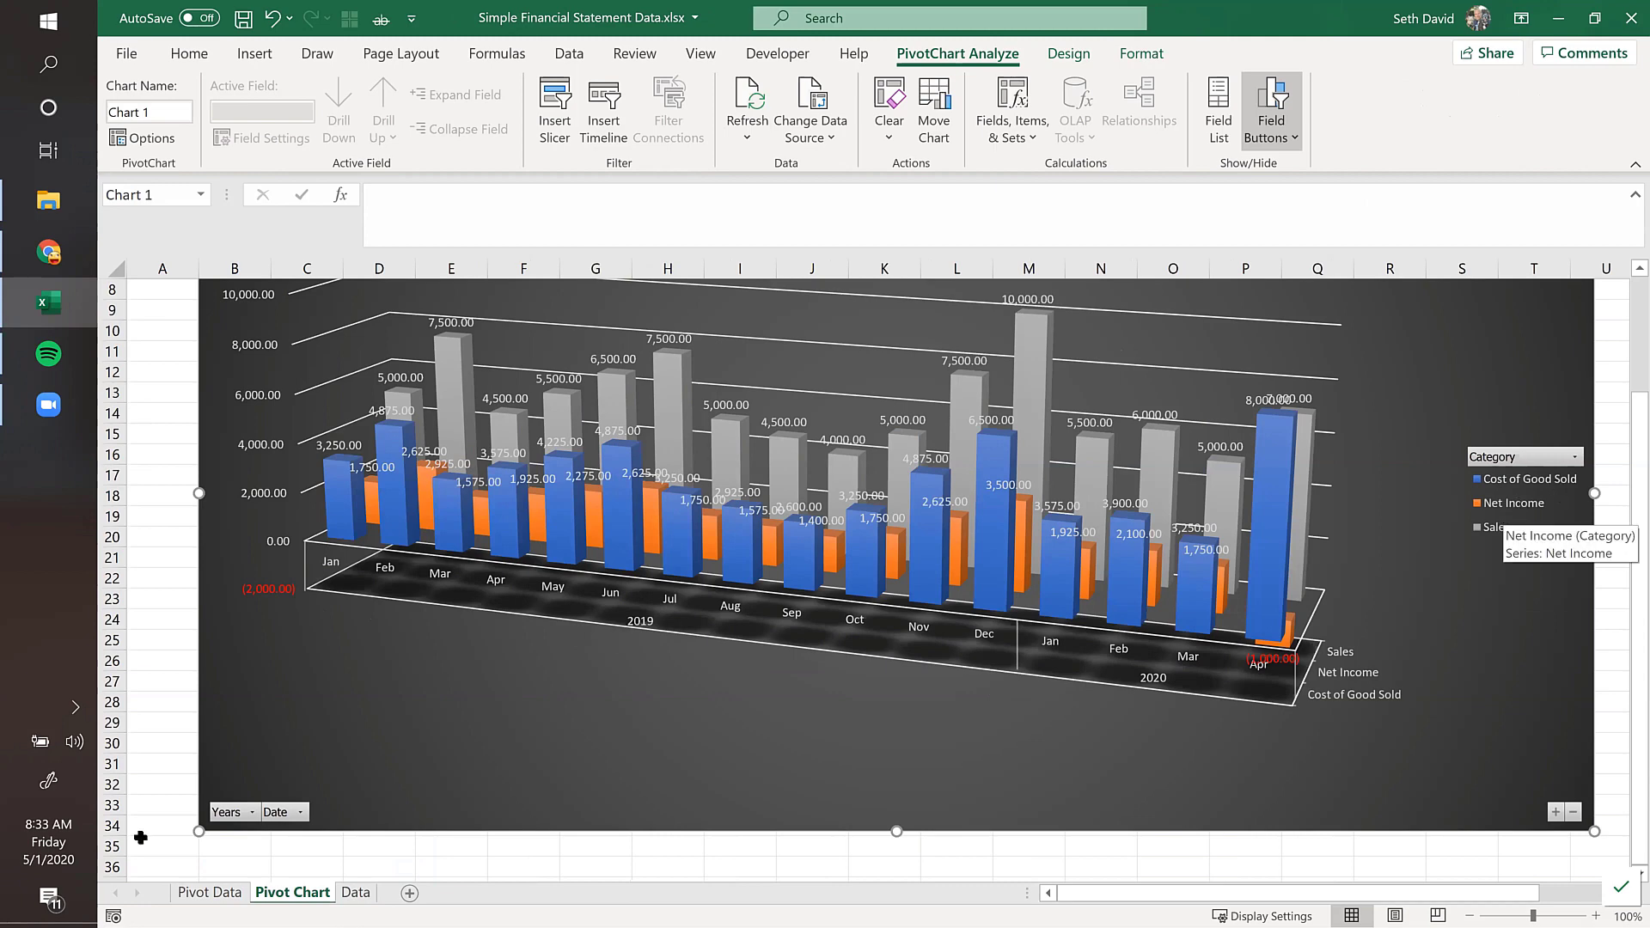
Step: Compare the order of the category names in the Data table with the series order in the PivotChart
click(355, 893)
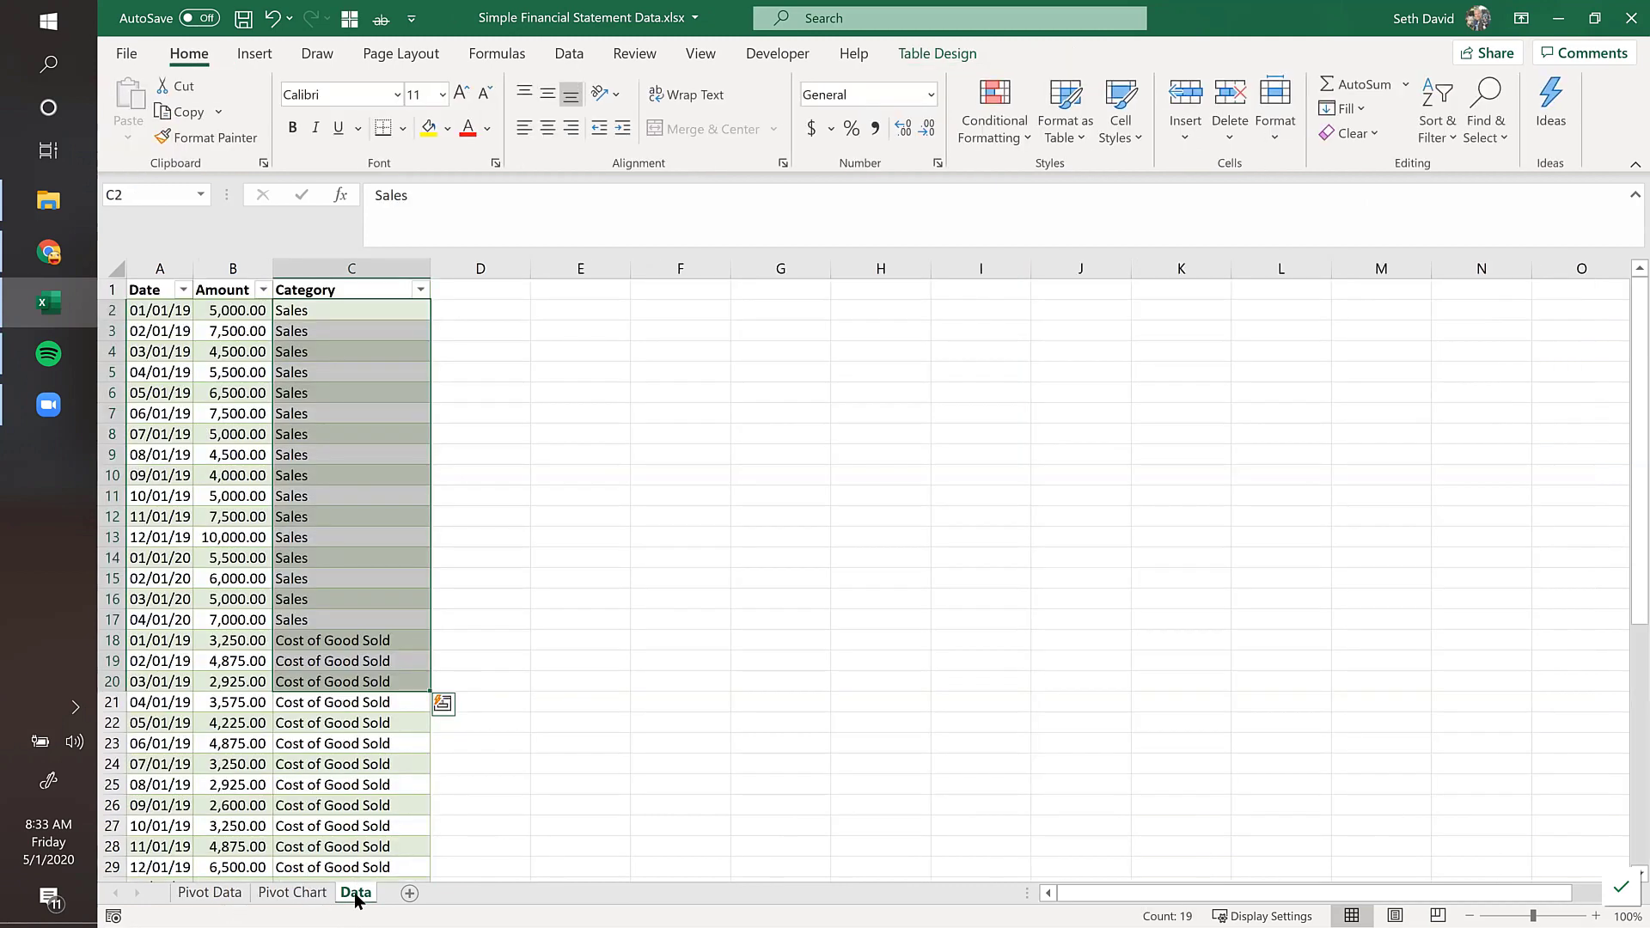
click(313, 661)
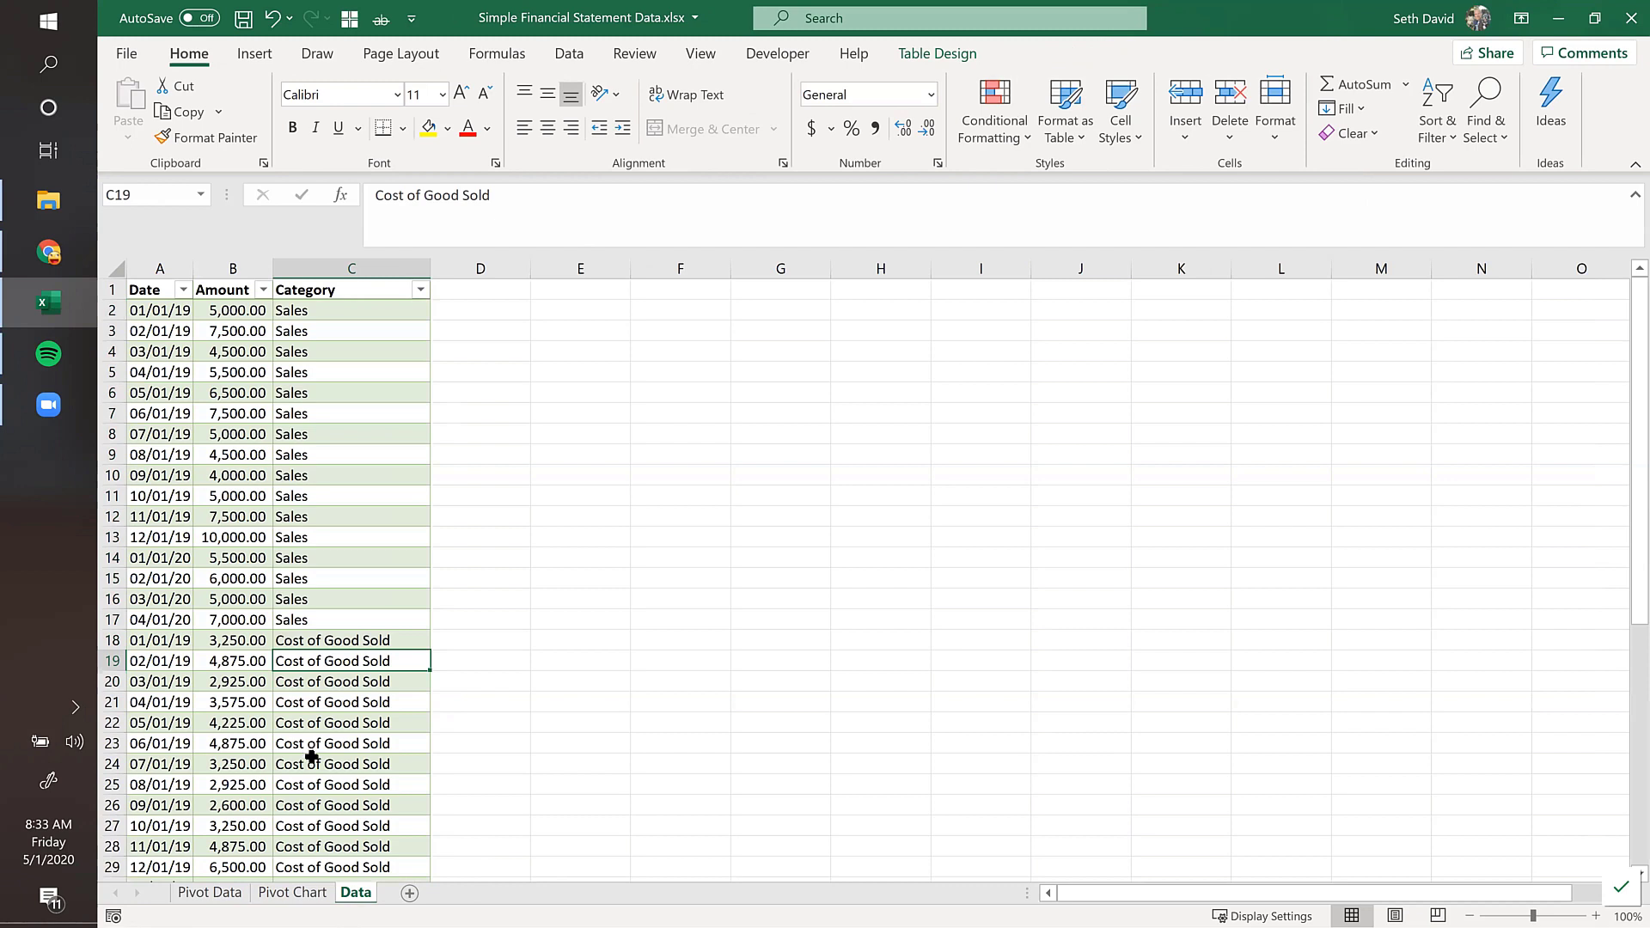
scroll(312, 756, down, 4)
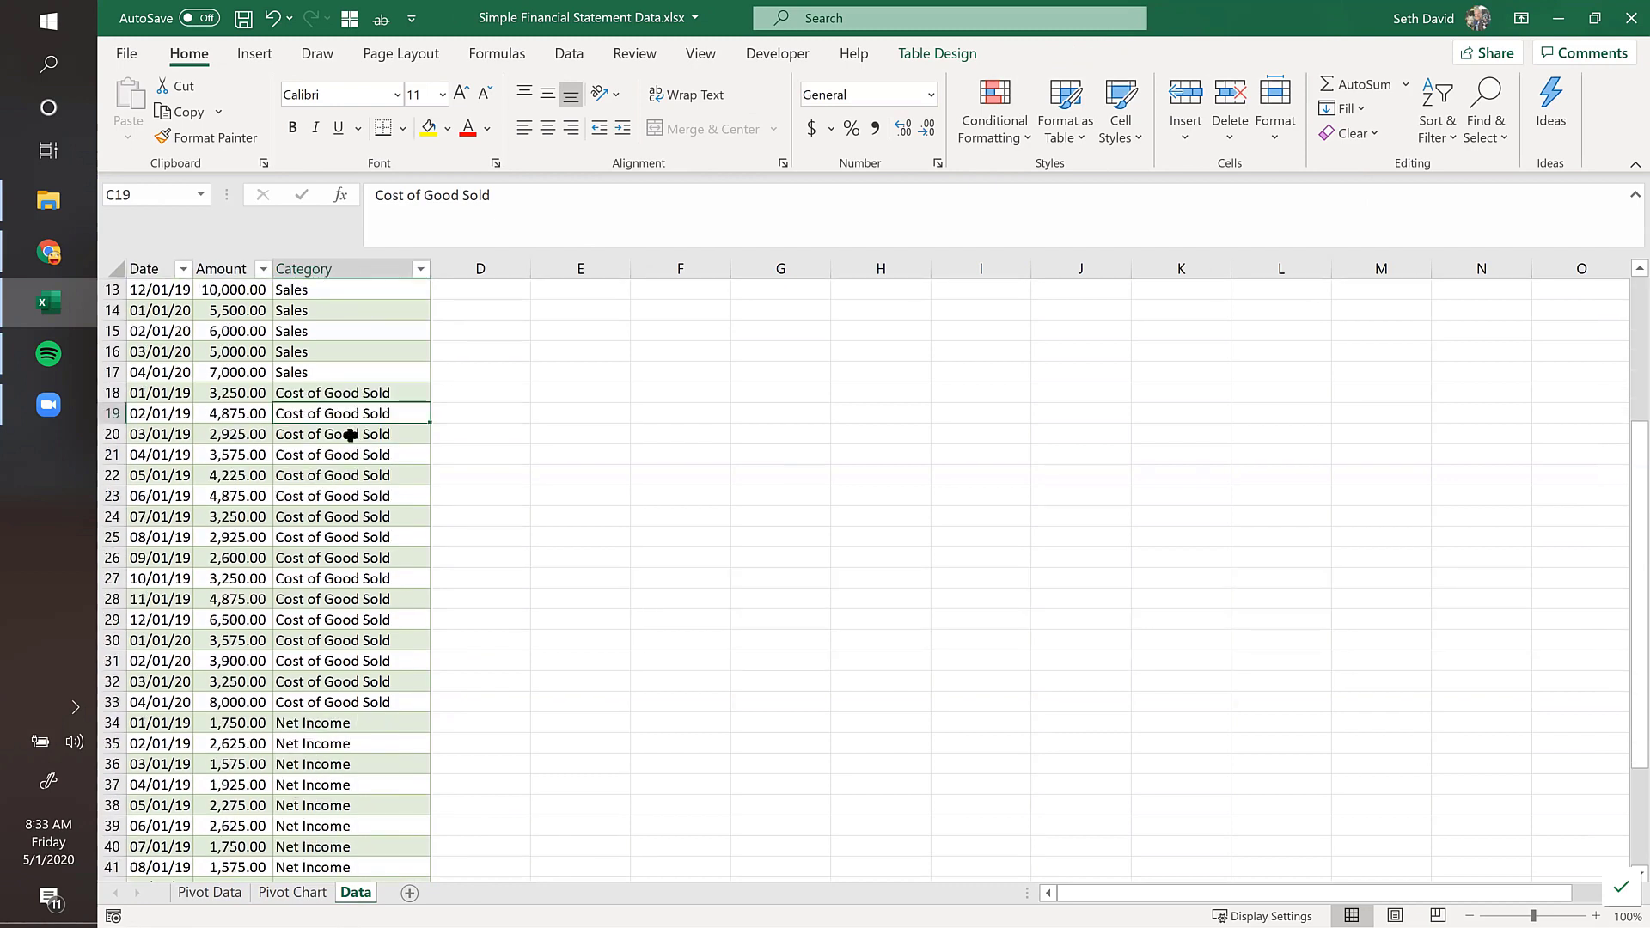
click(334, 393)
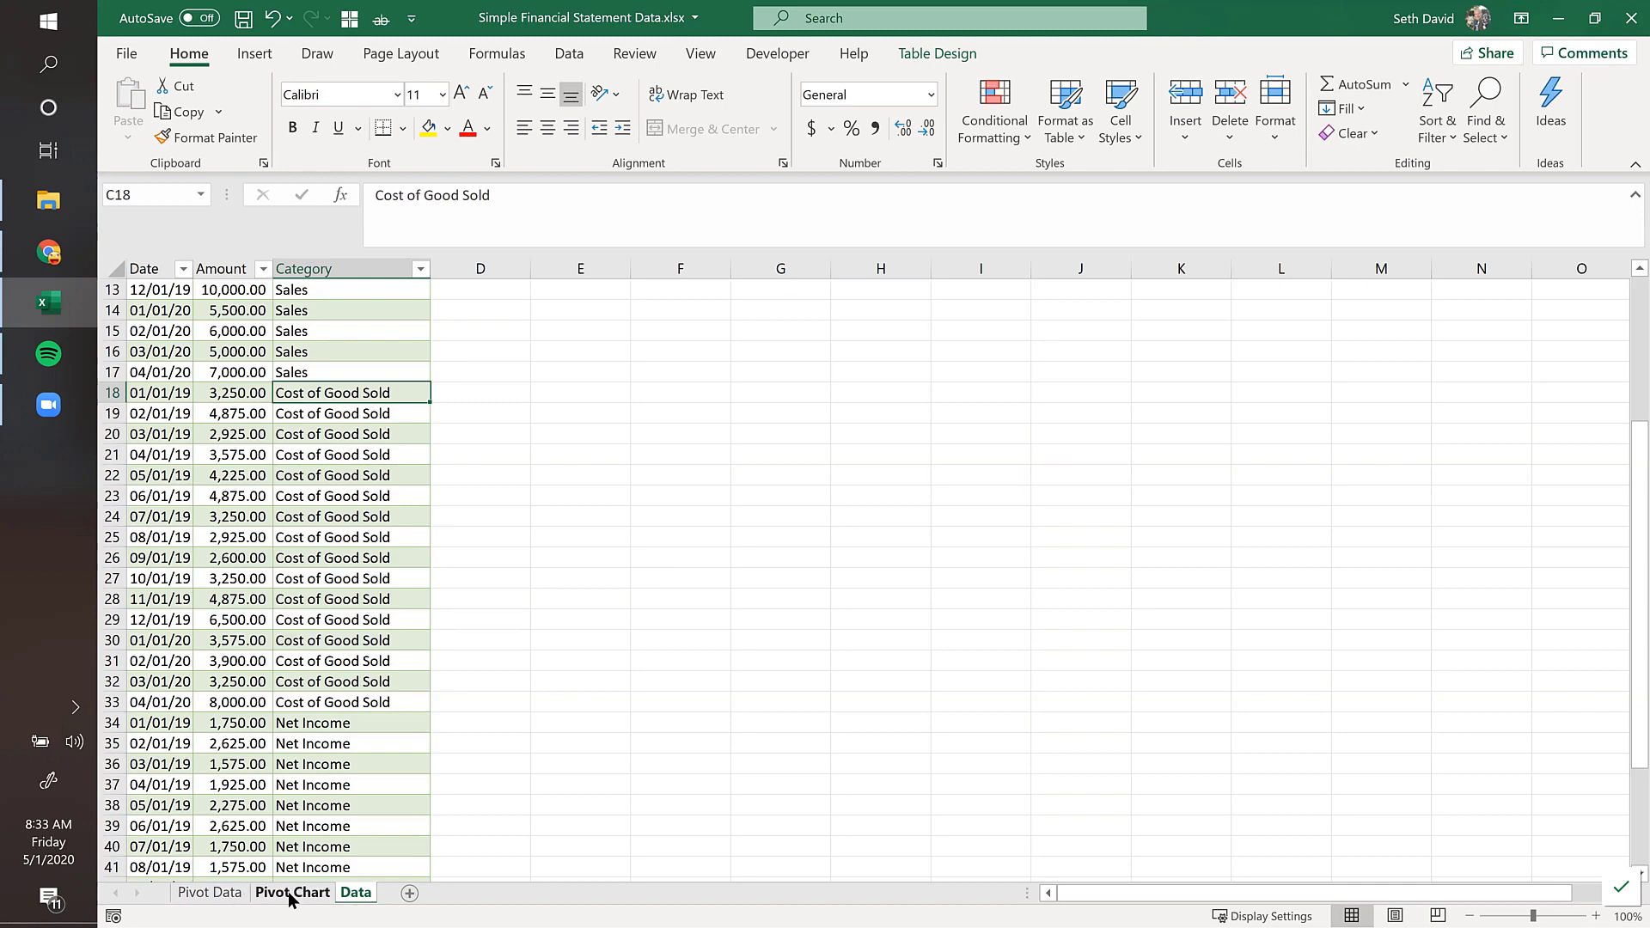
click(277, 892)
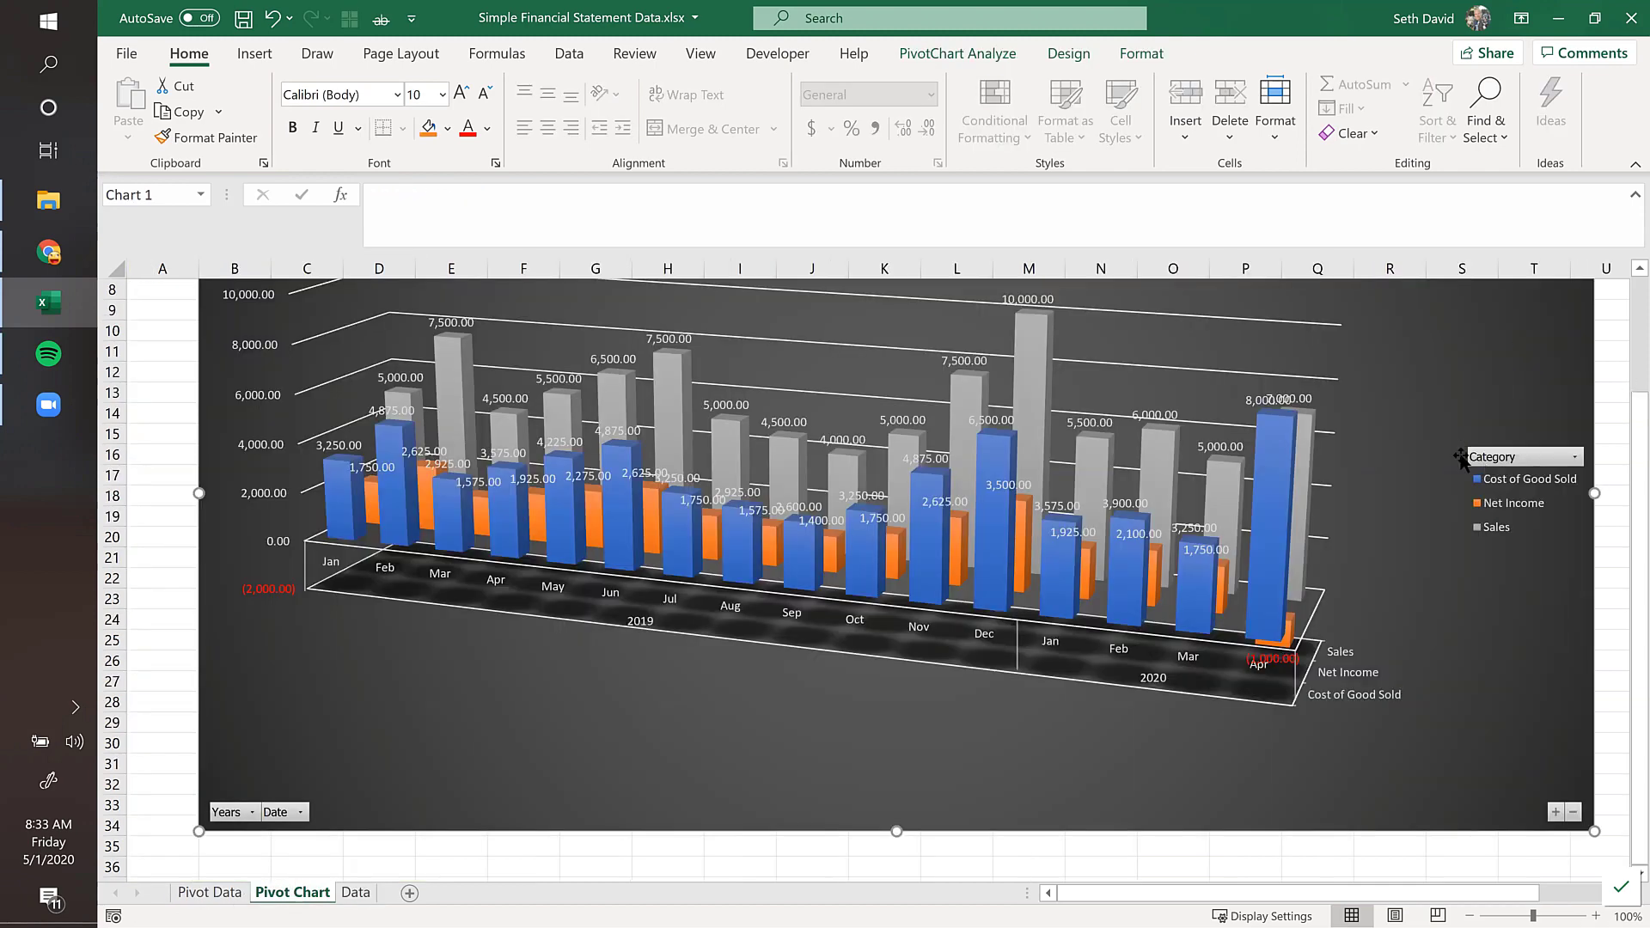
scroll(1419, 464, up, 1)
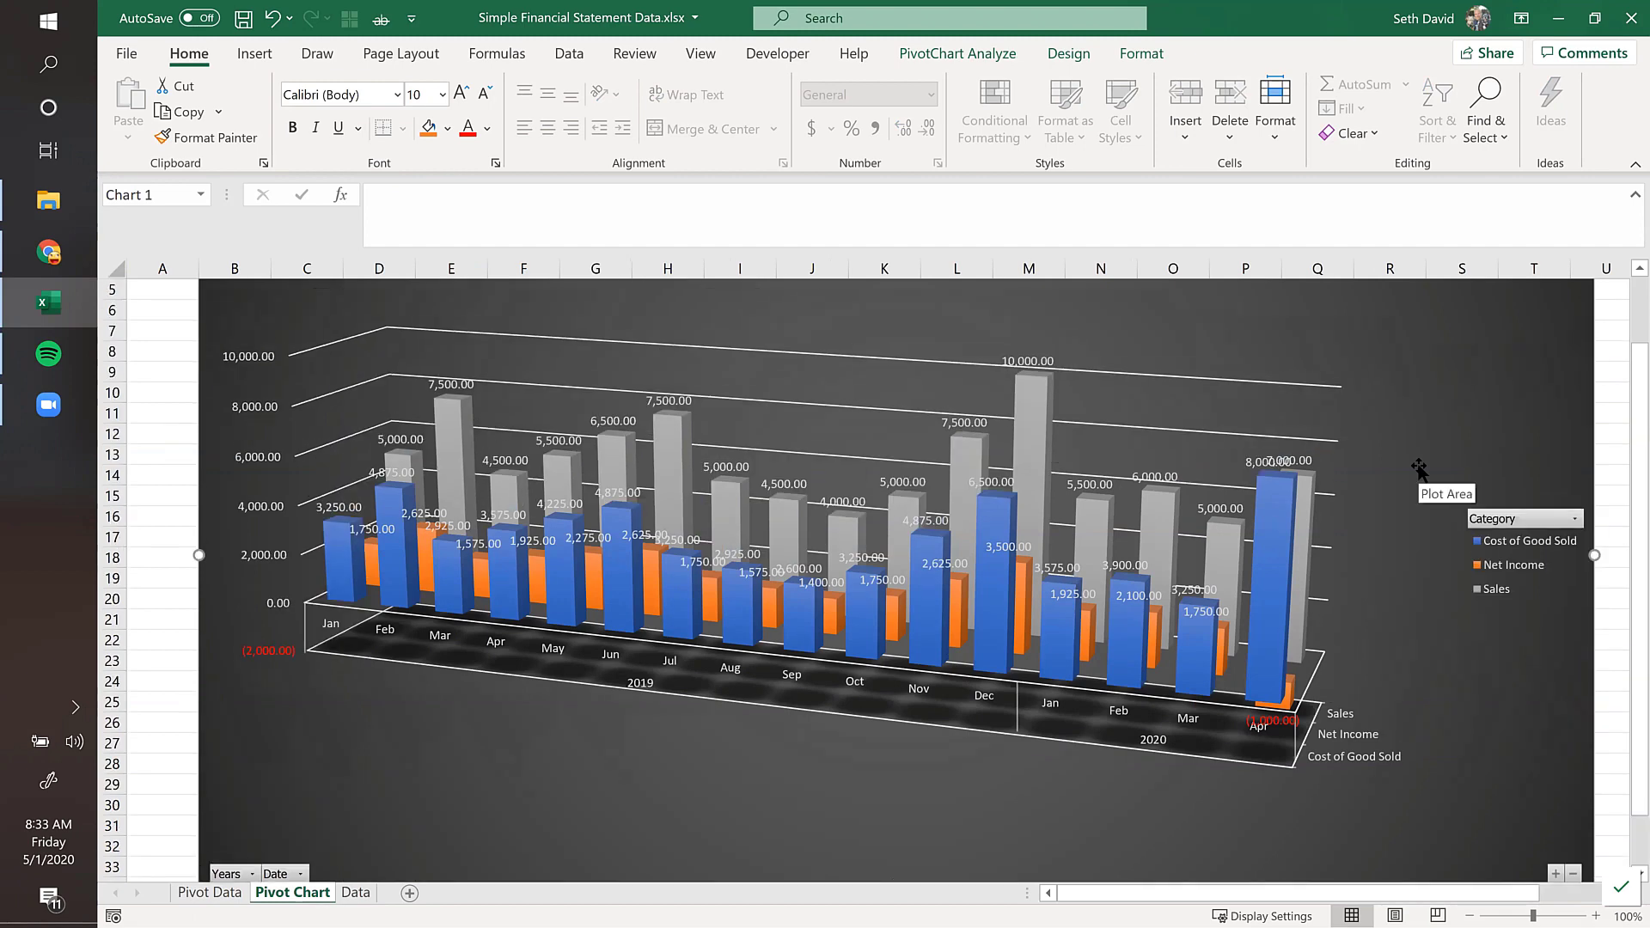
scroll(1461, 384, up, 1)
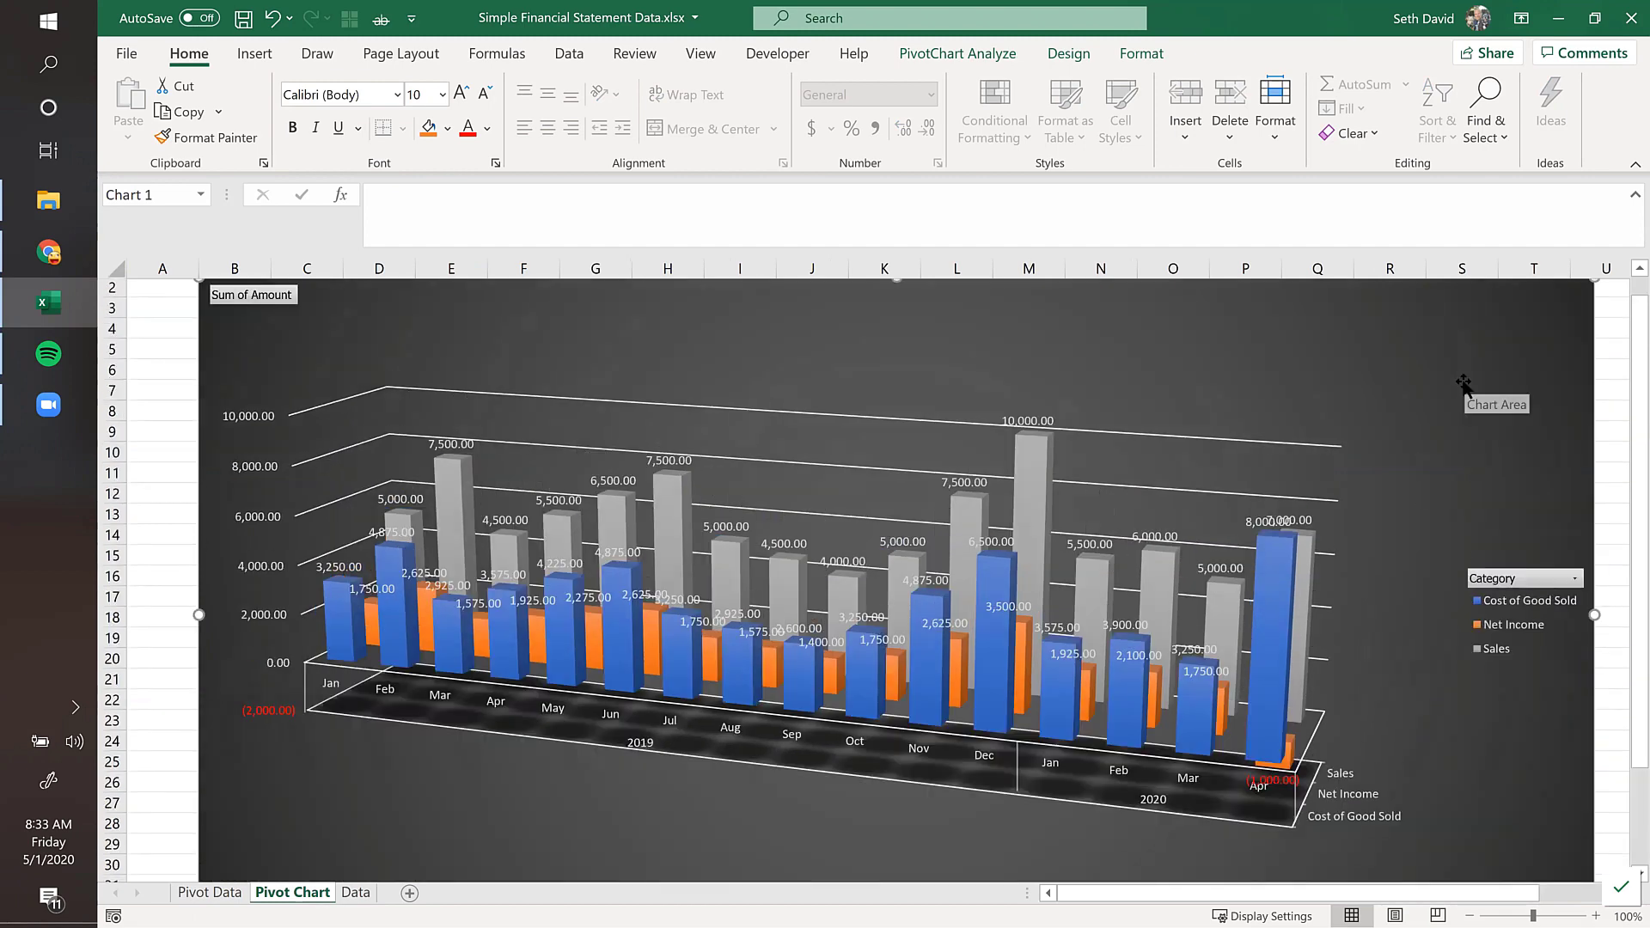
scroll(1461, 384, up, 1)
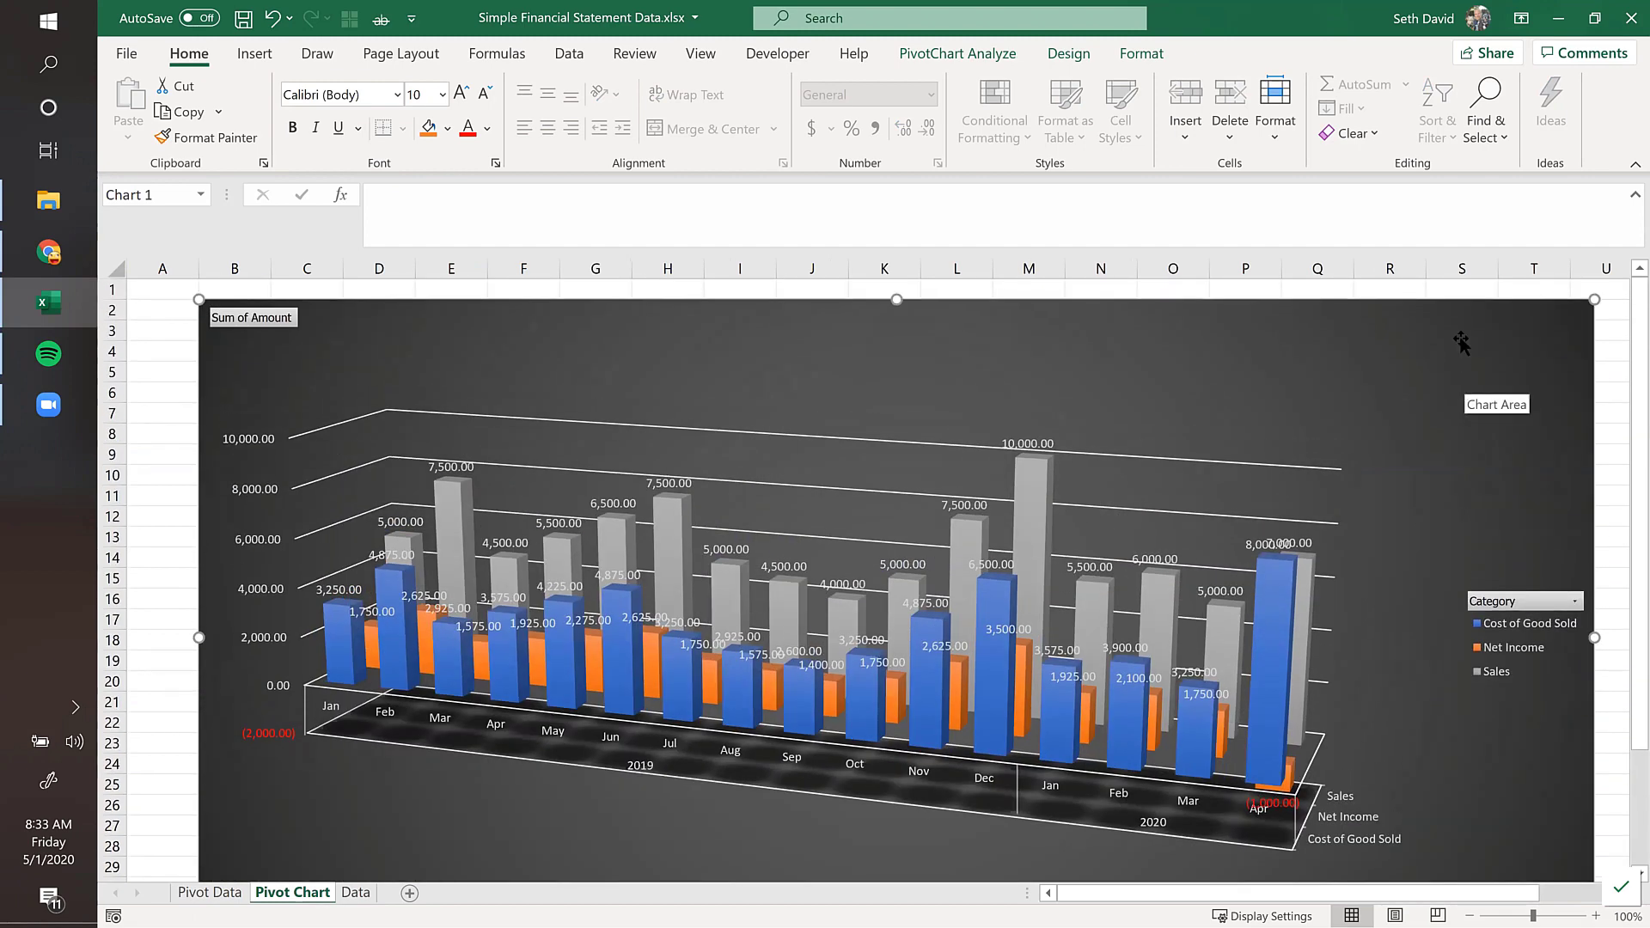
click(1066, 55)
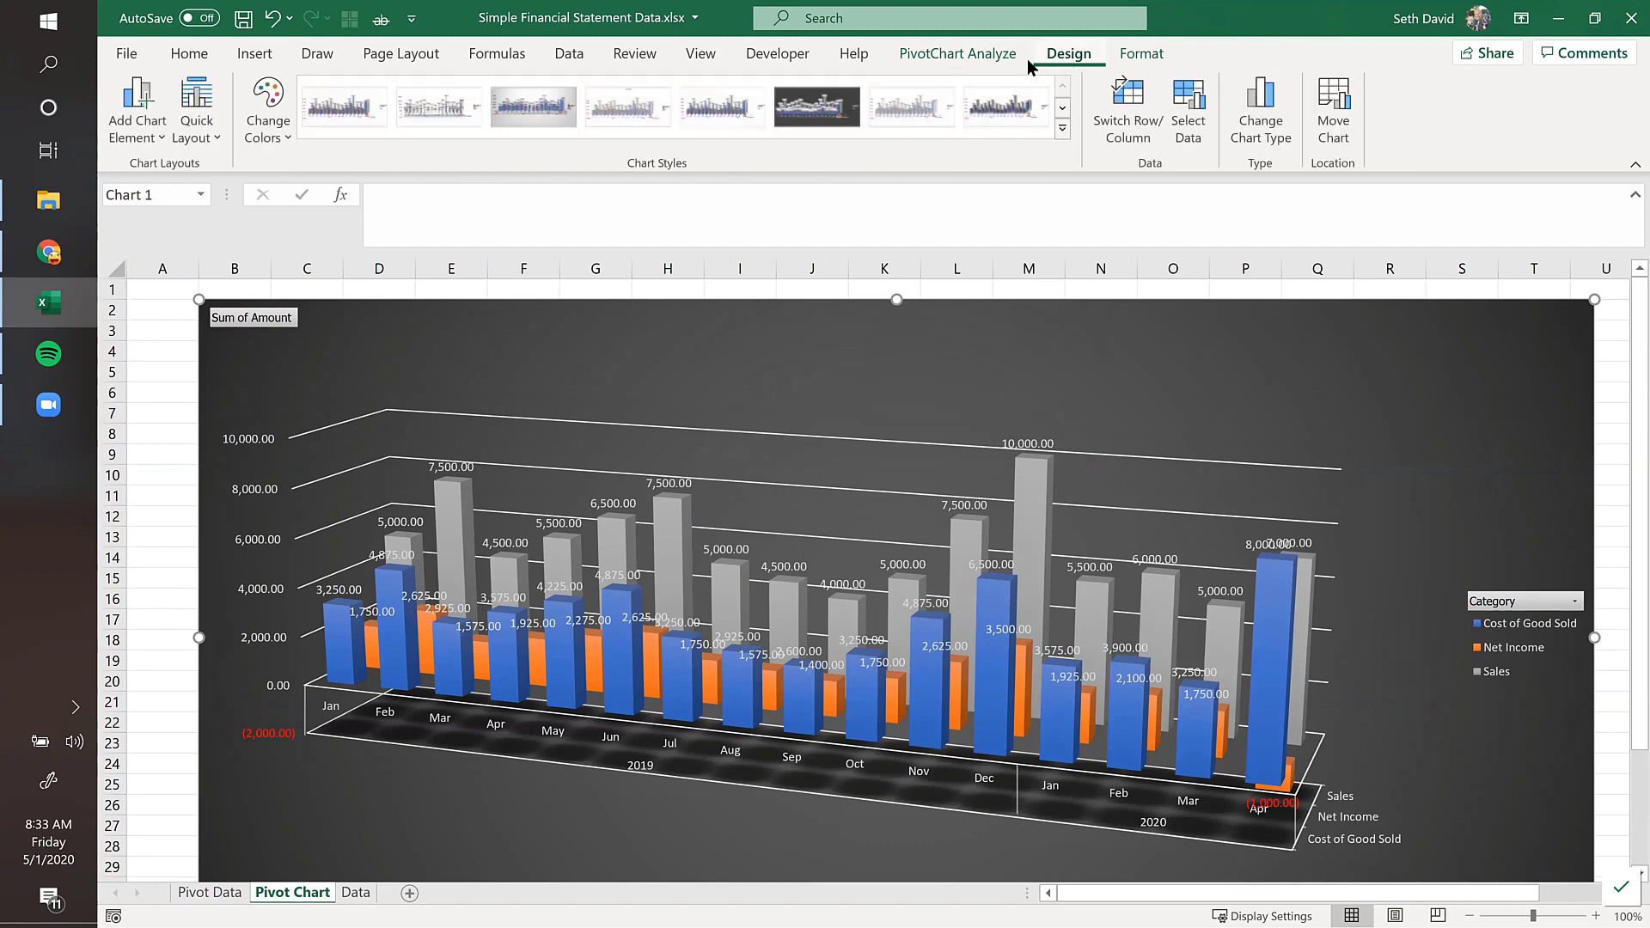
click(1267, 114)
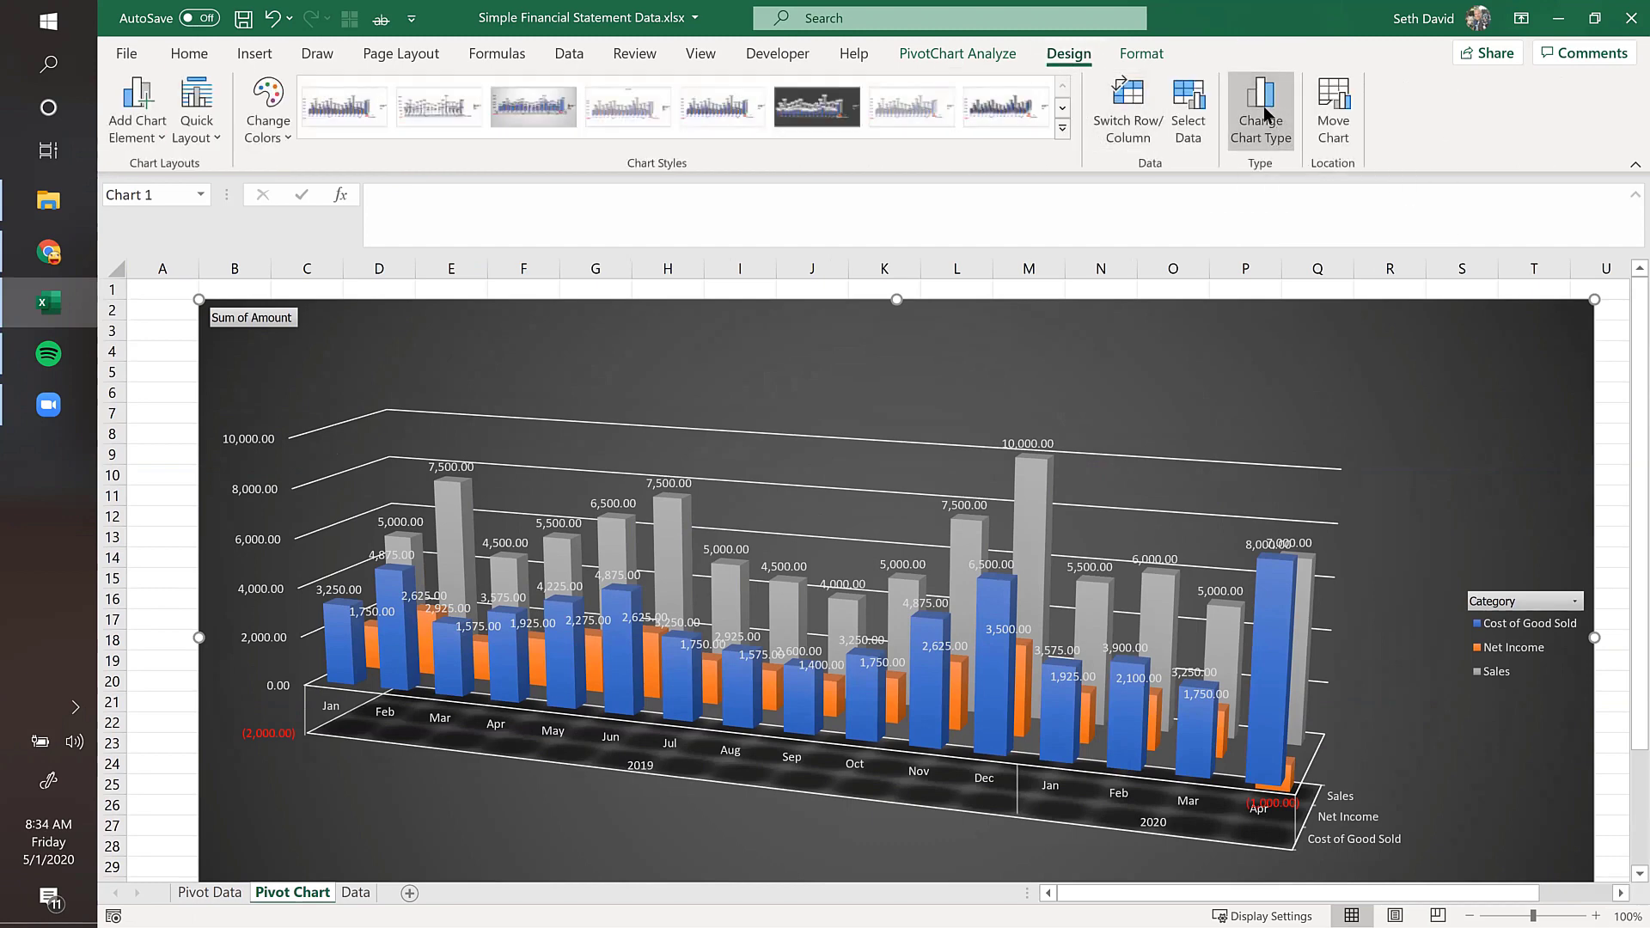
click(1188, 153)
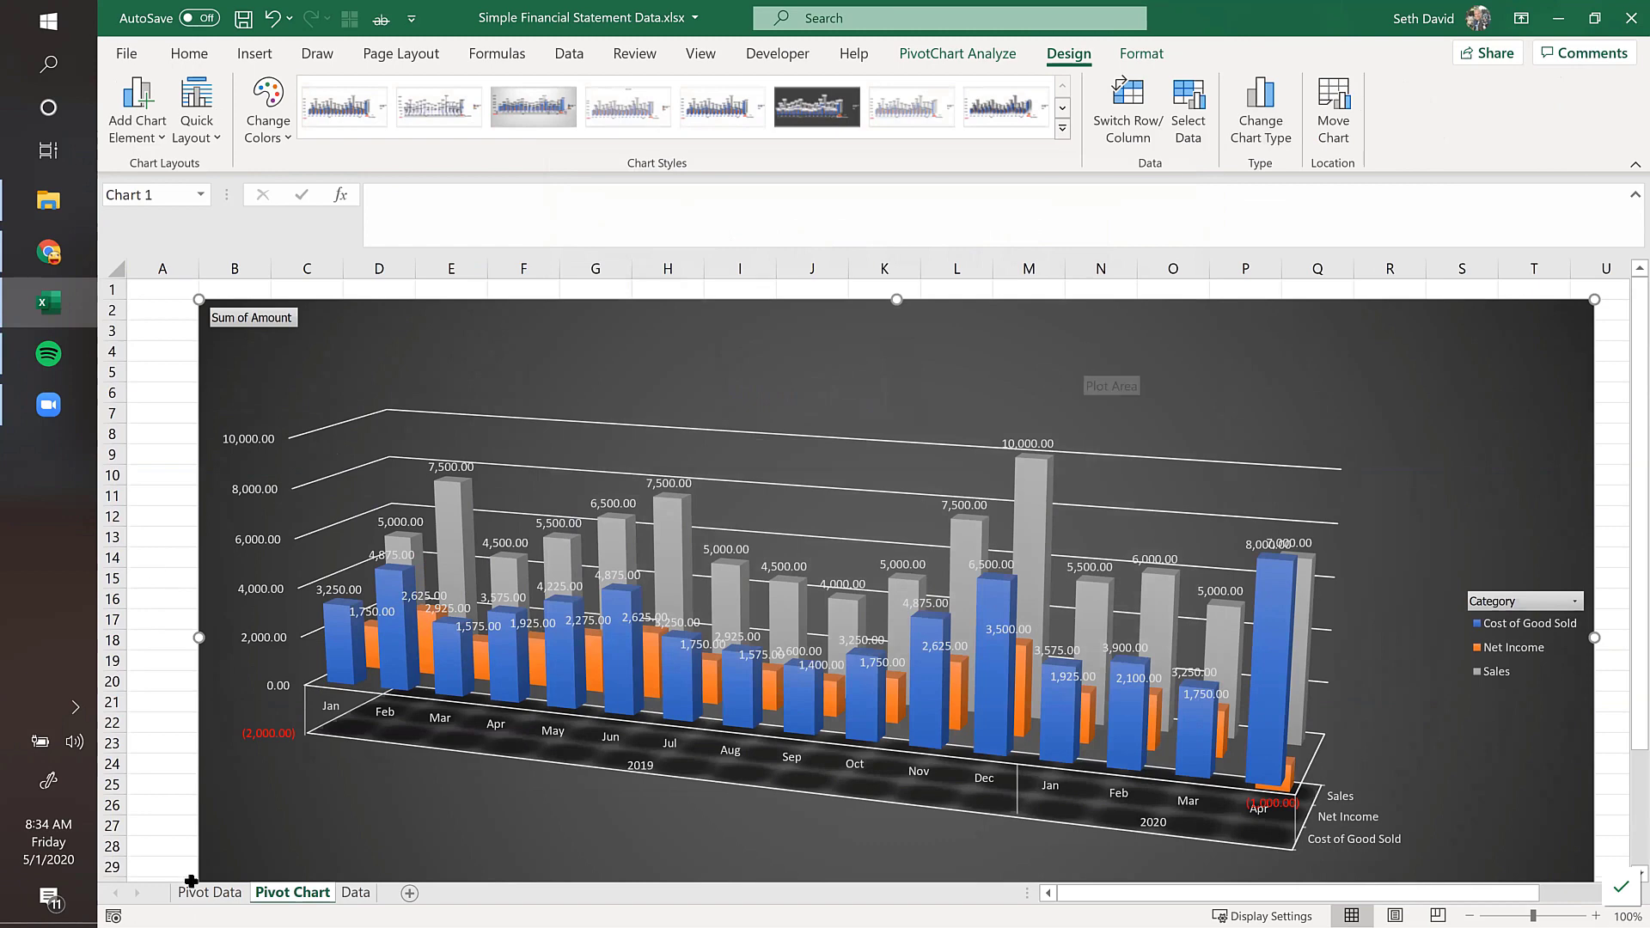
Step: Add a row at the end of the Data table dated 5/1/20 with amount 50000 and category Sales
click(356, 893)
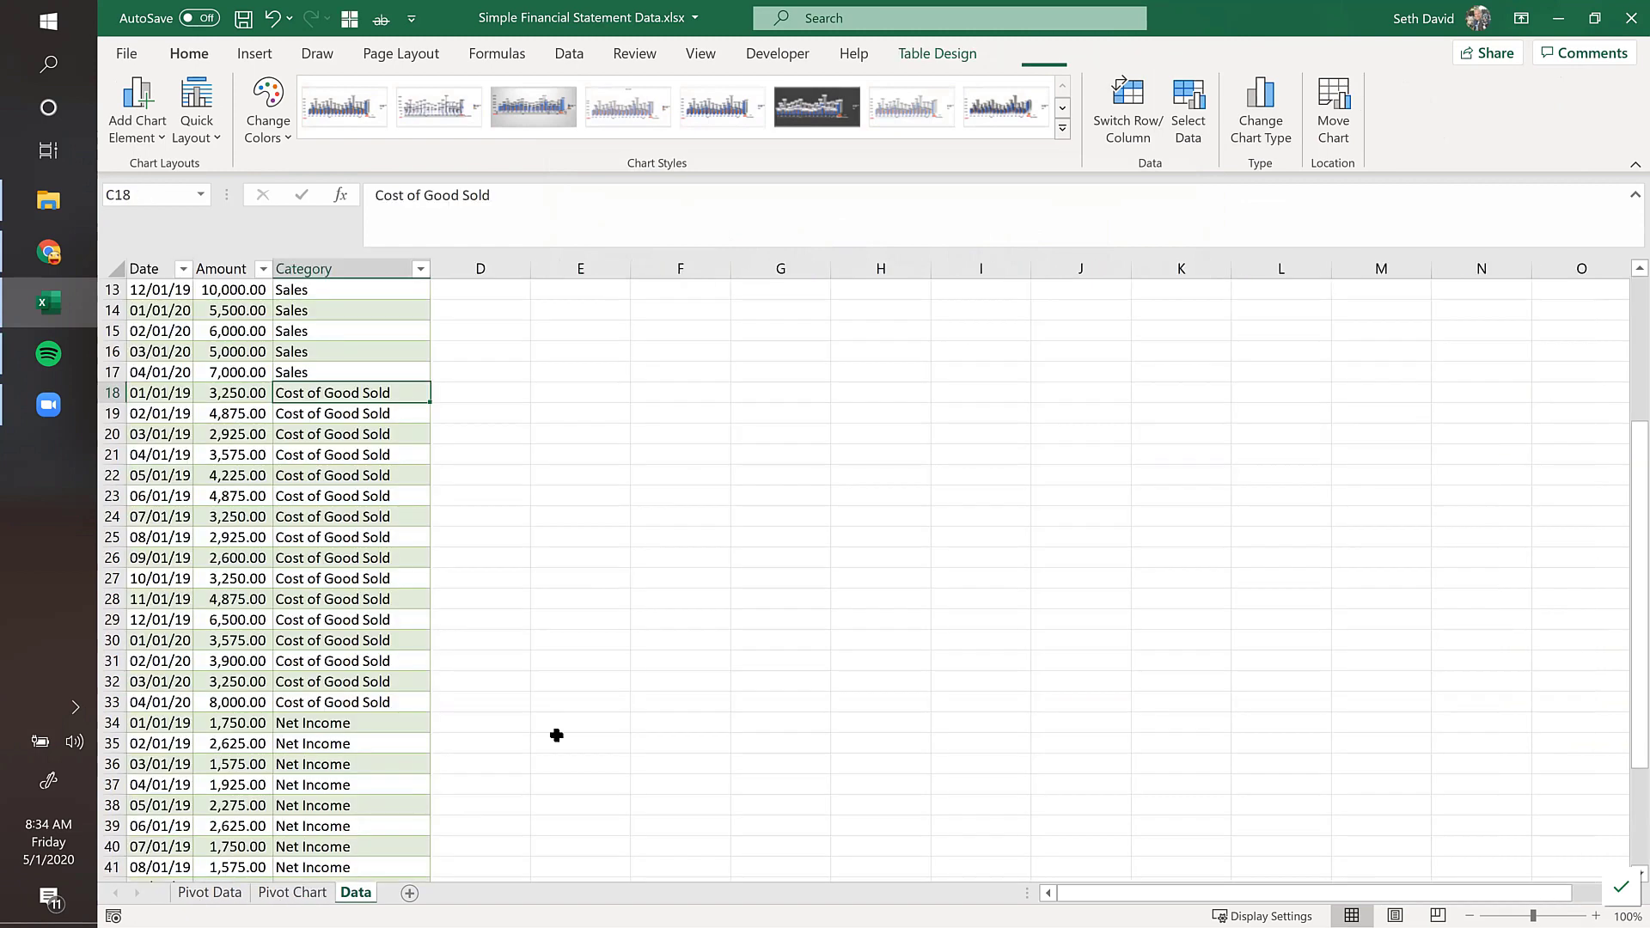
click(160, 518)
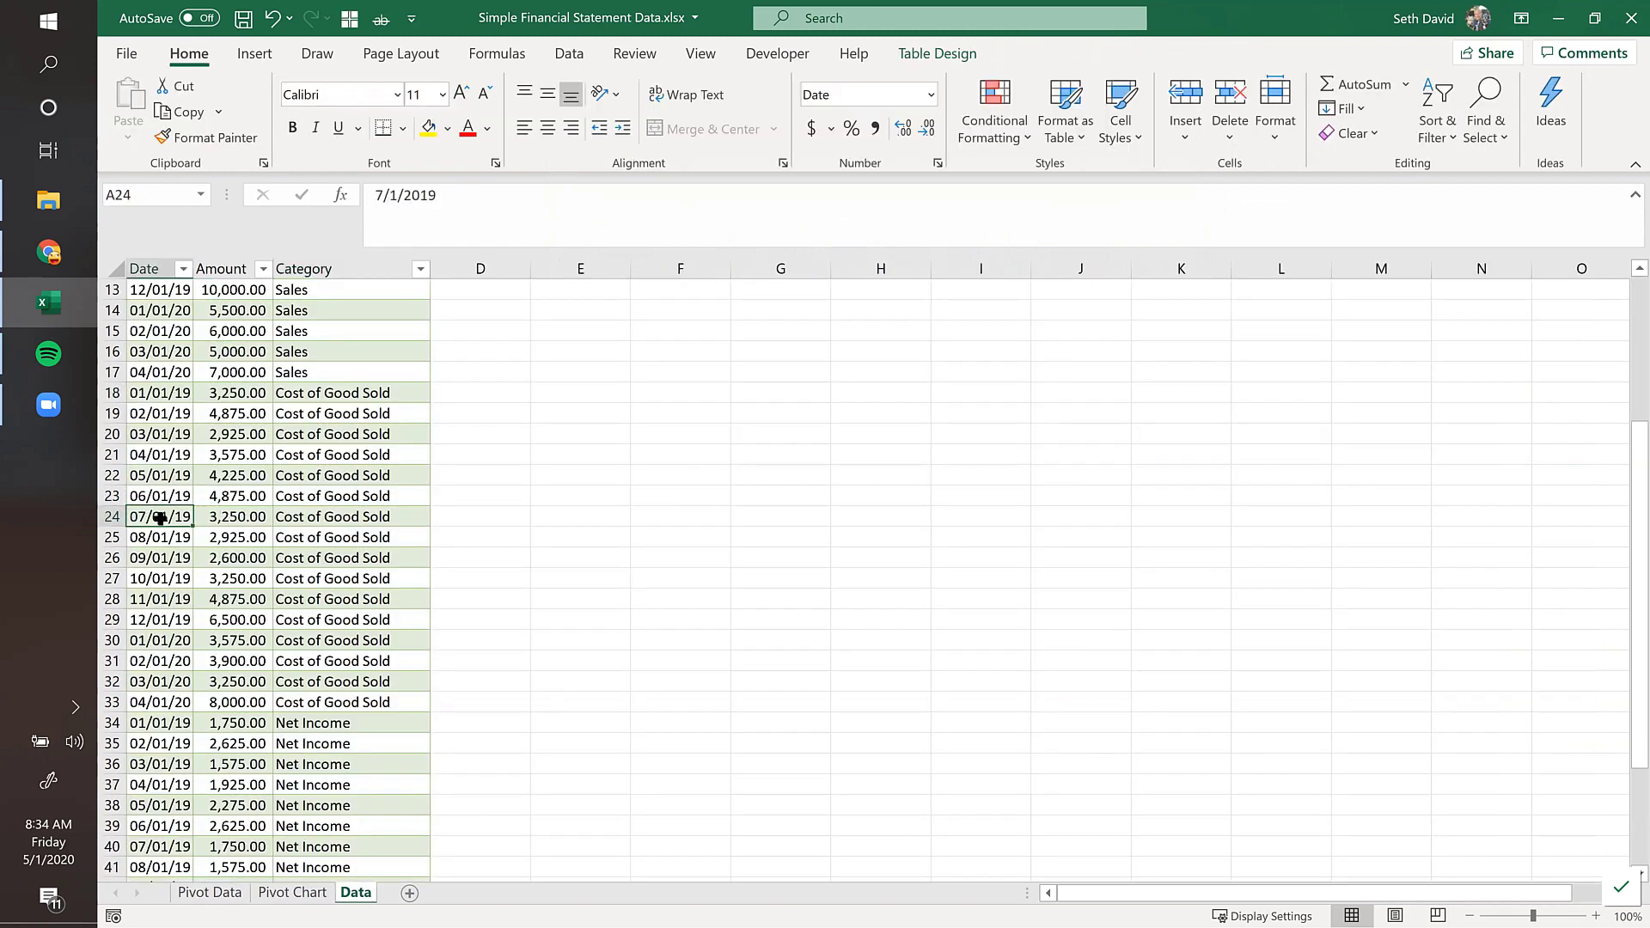
key(ctrl+Down)
key(Down)
key(Down)
key(Down)
key(Down)
key(ctrl+Up)
key(Down)
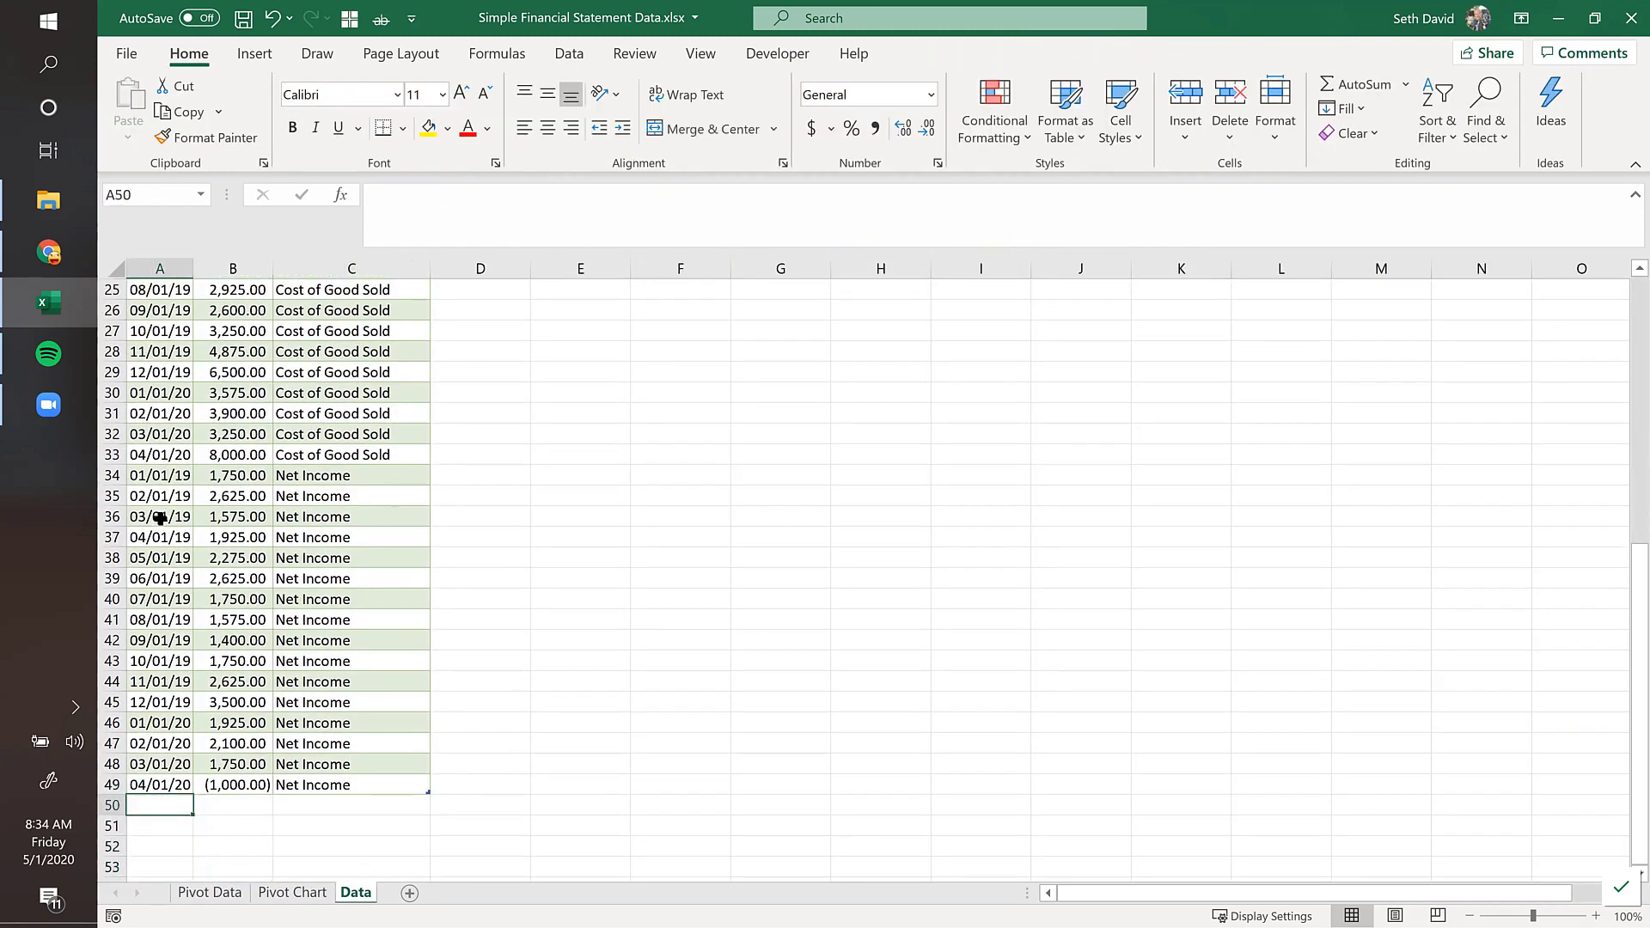
text(5/1/)
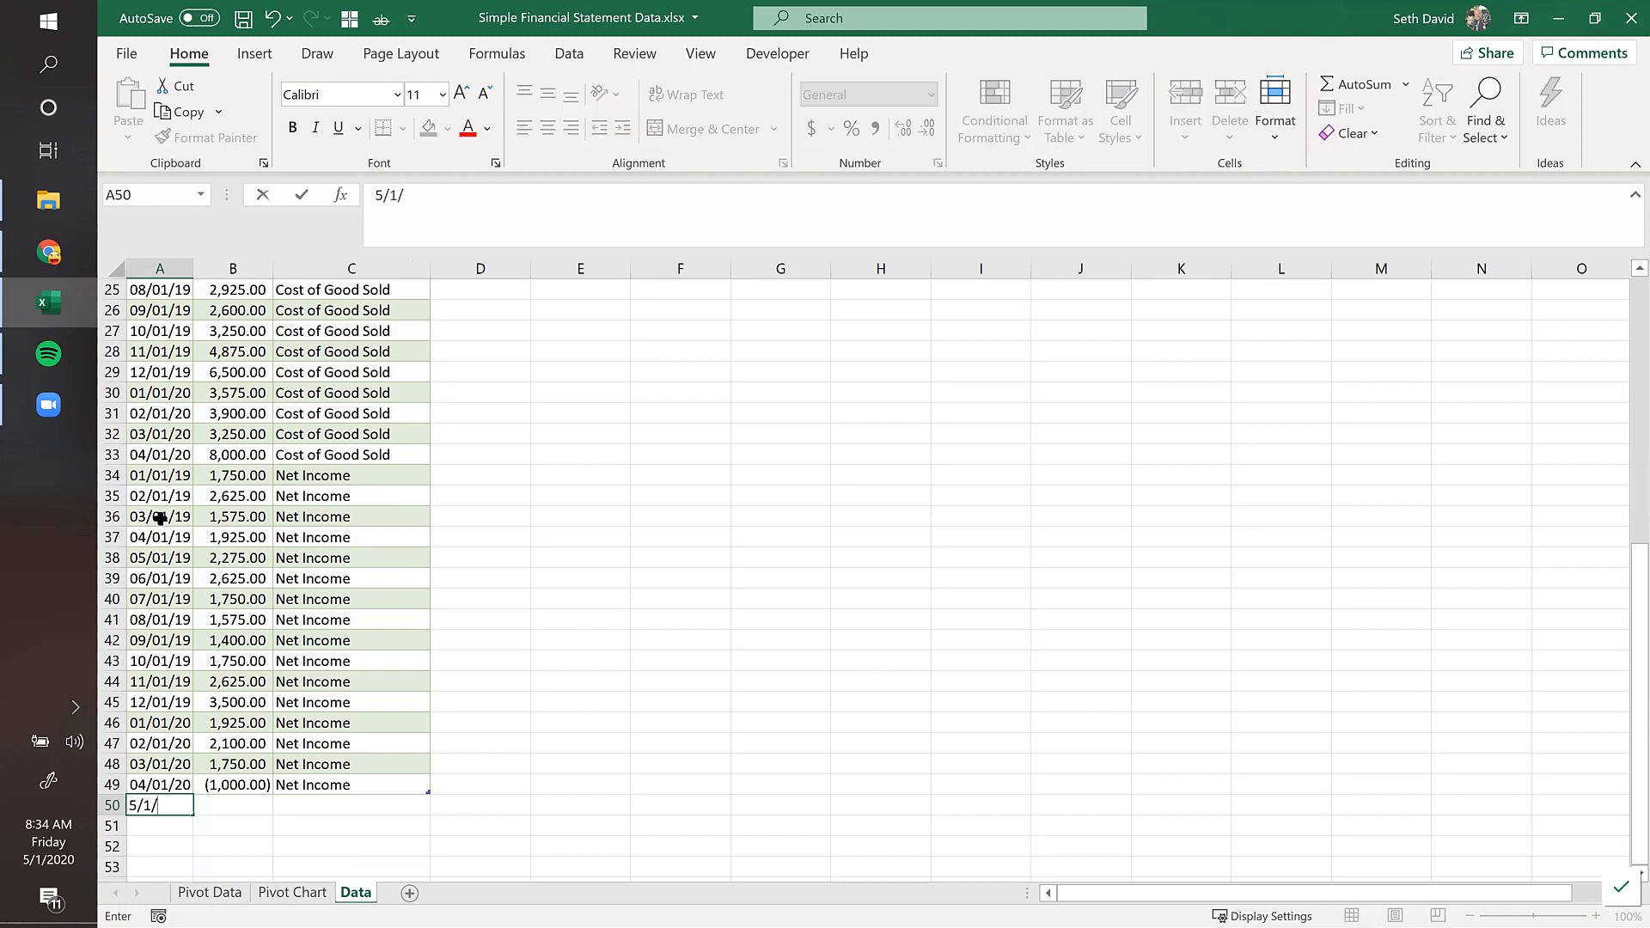
text(20)
key(Tab)
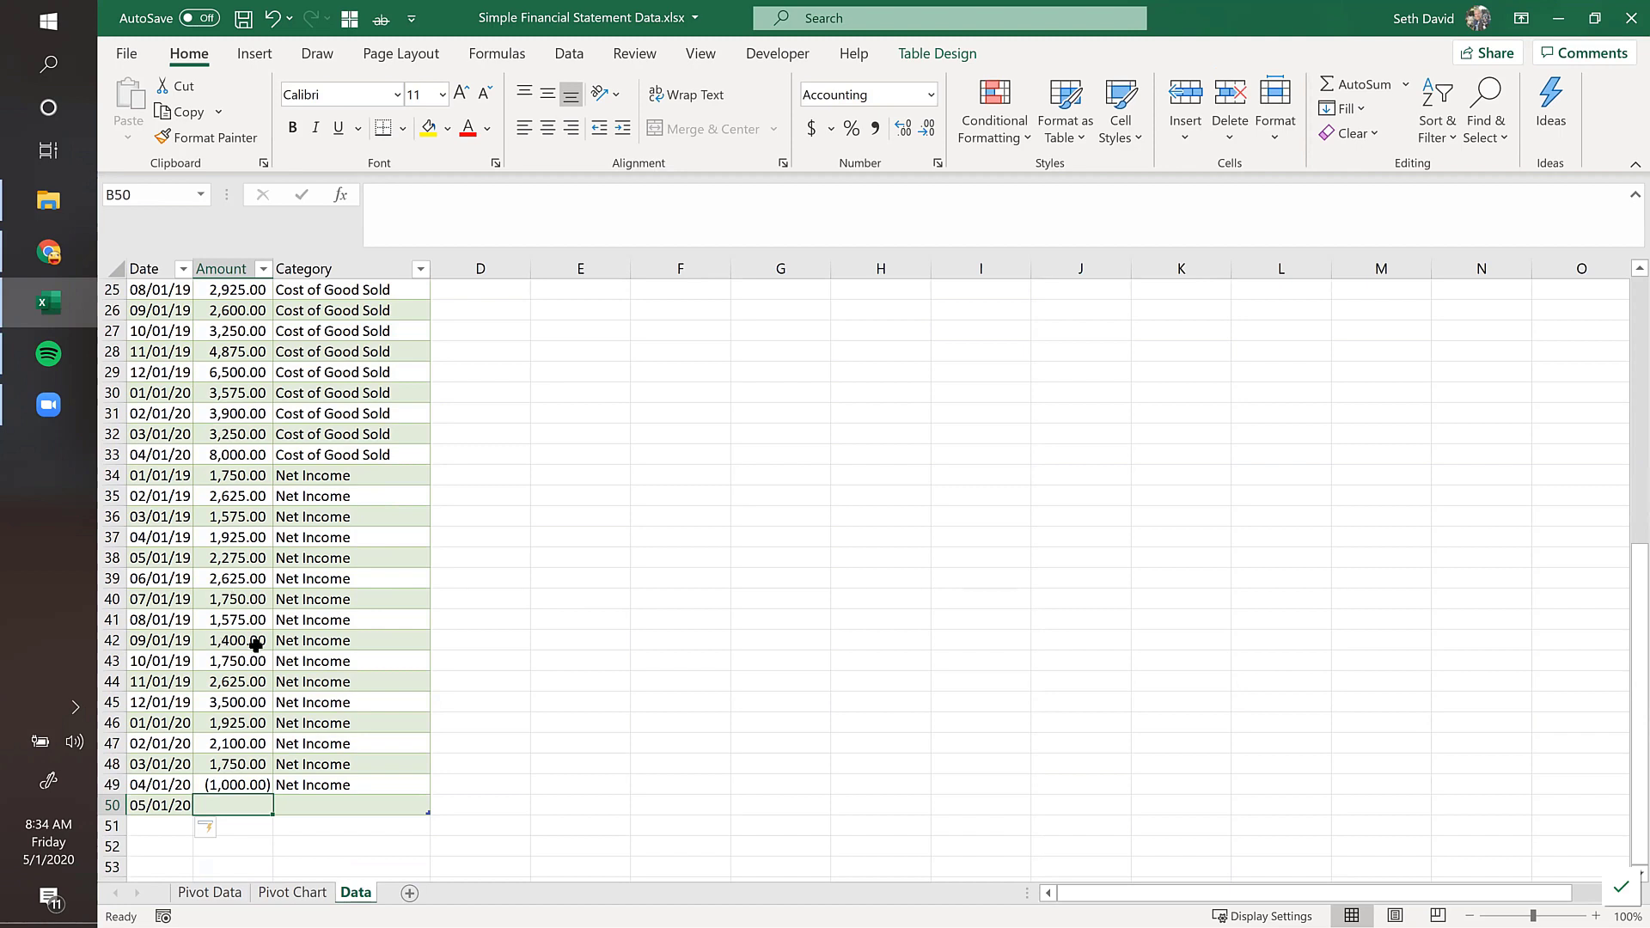
scroll(254, 642, down, 2)
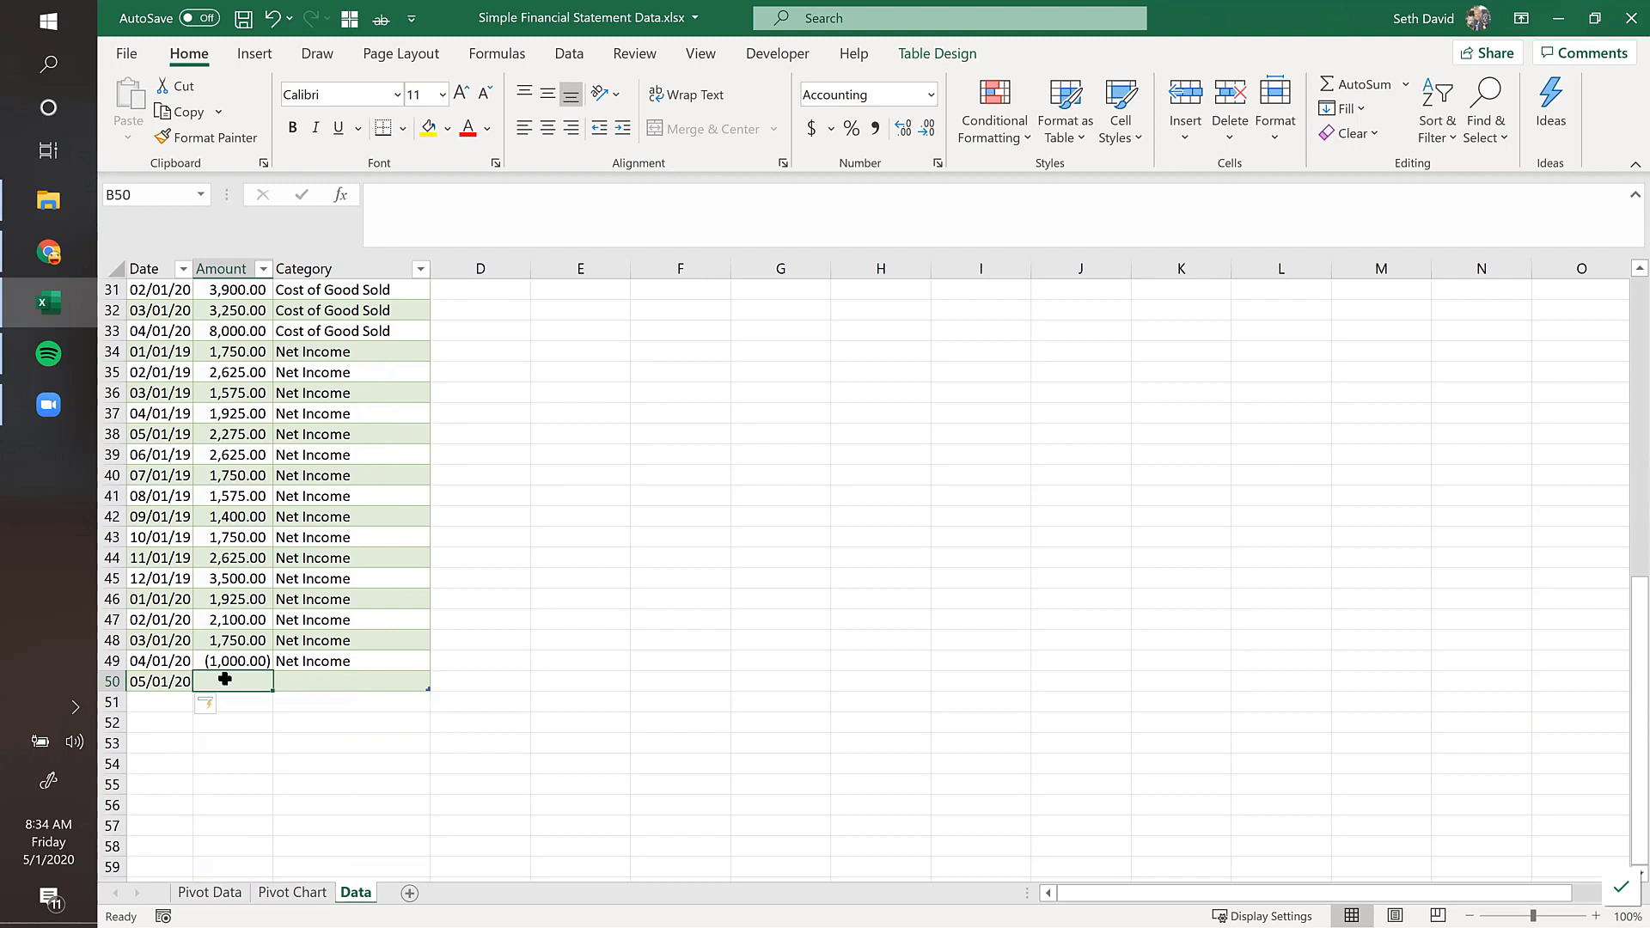
text(50000)
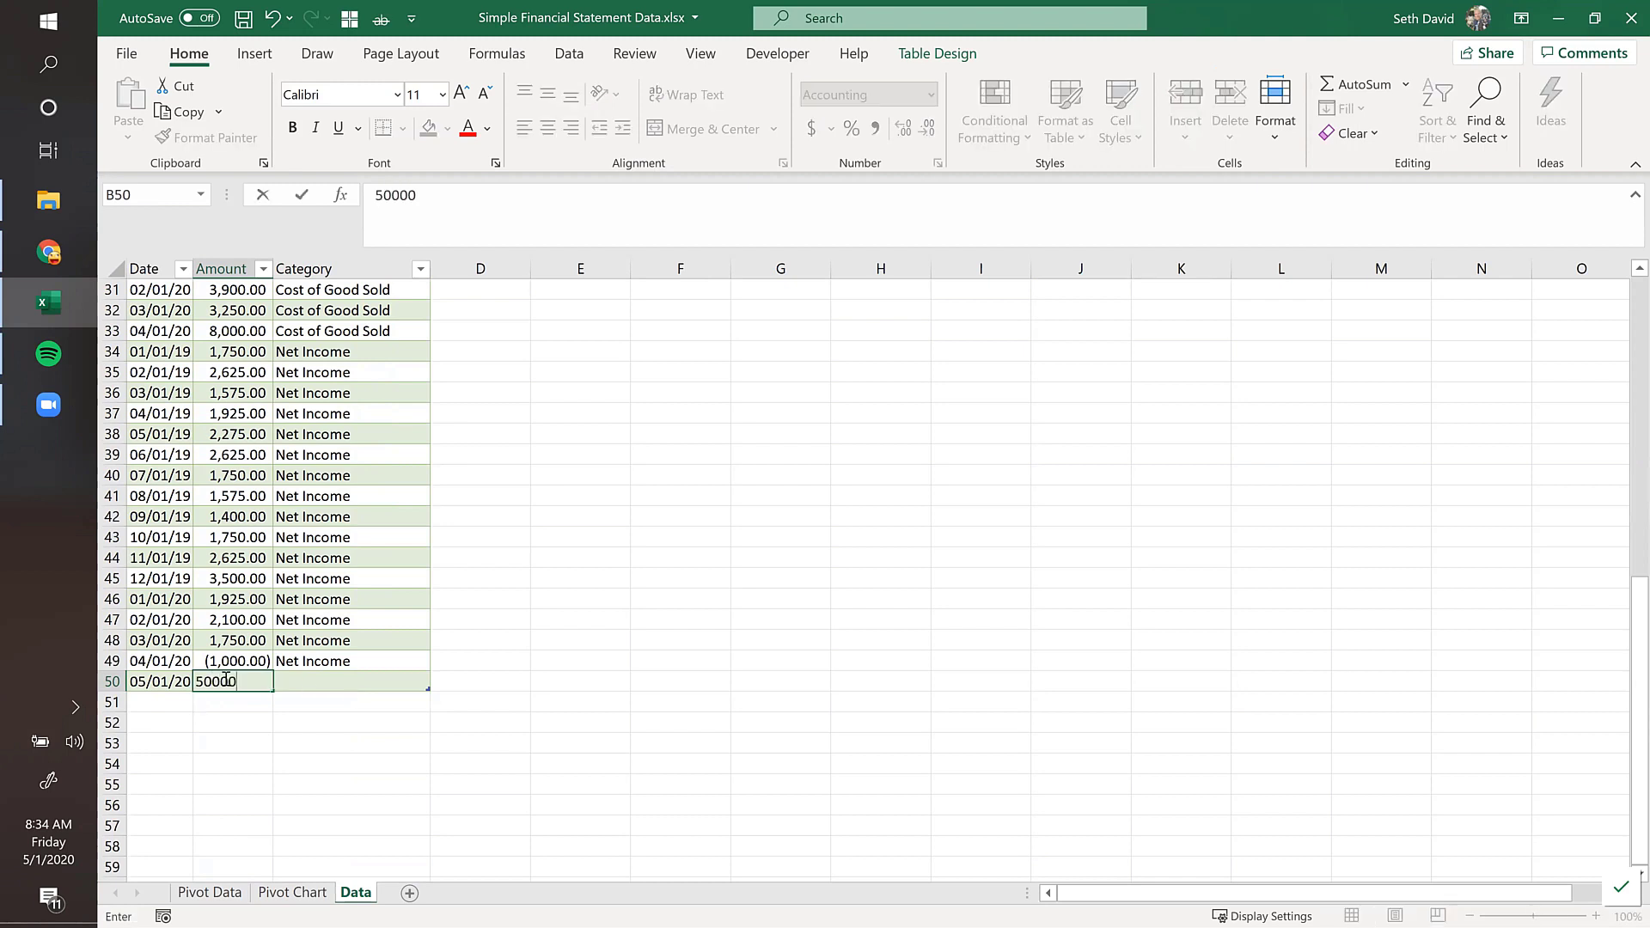
key(Tab)
text(Sales)
key(Return)
key(Up)
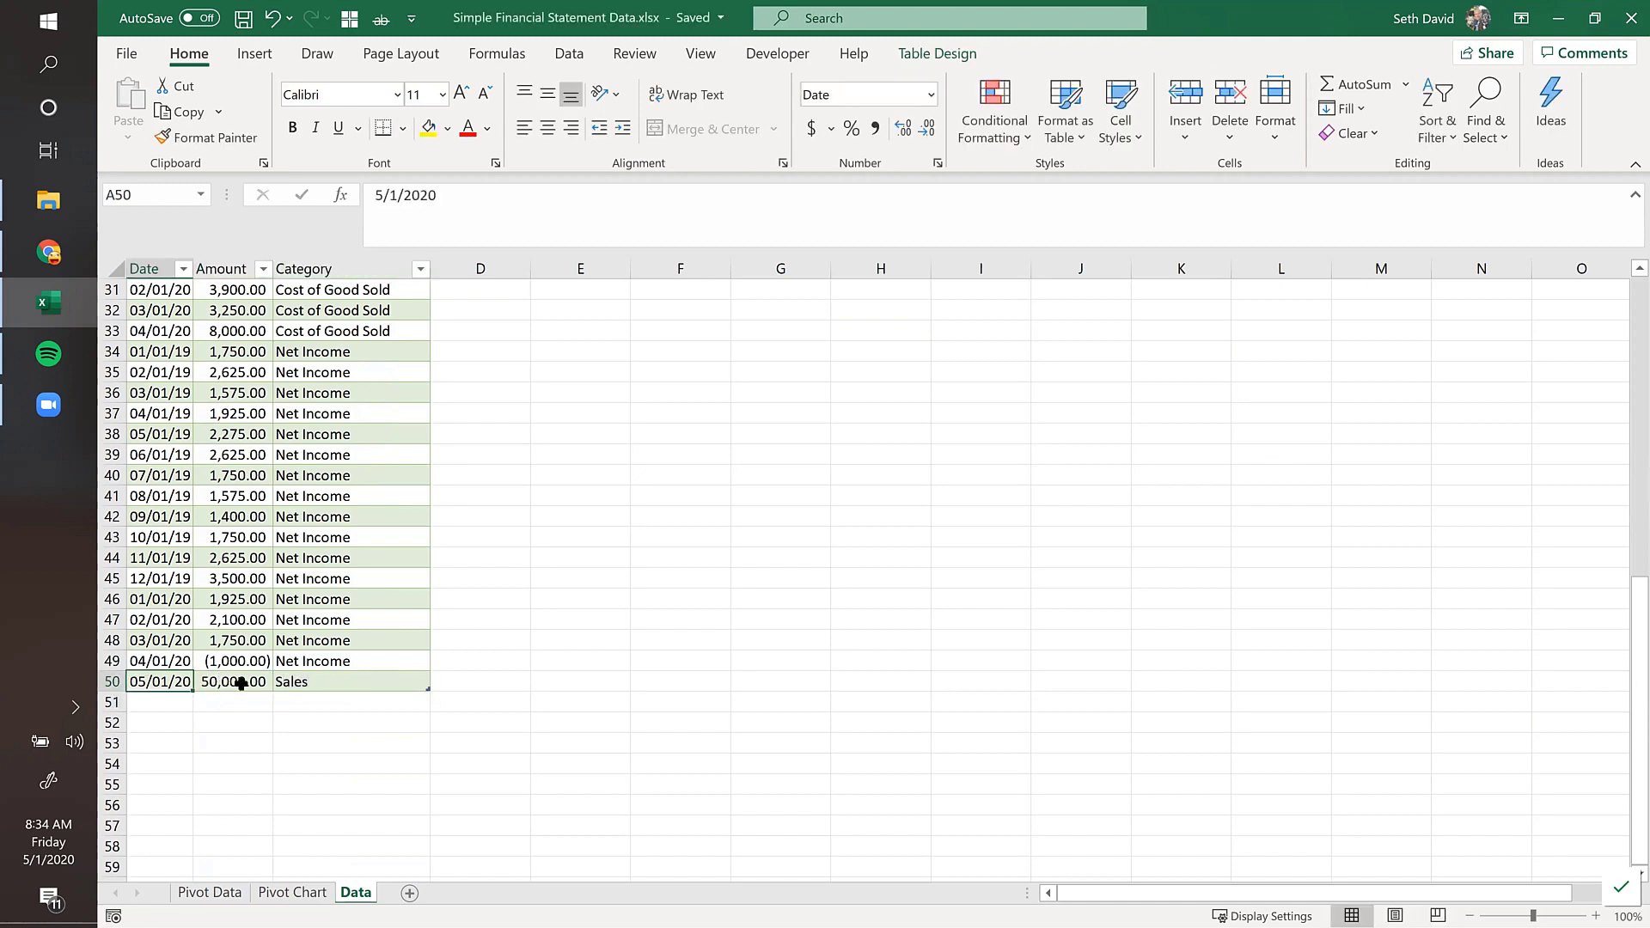
Step: Refresh the PivotChart on the Pivot Chart sheet to include the added May 2020 sales row
click(287, 896)
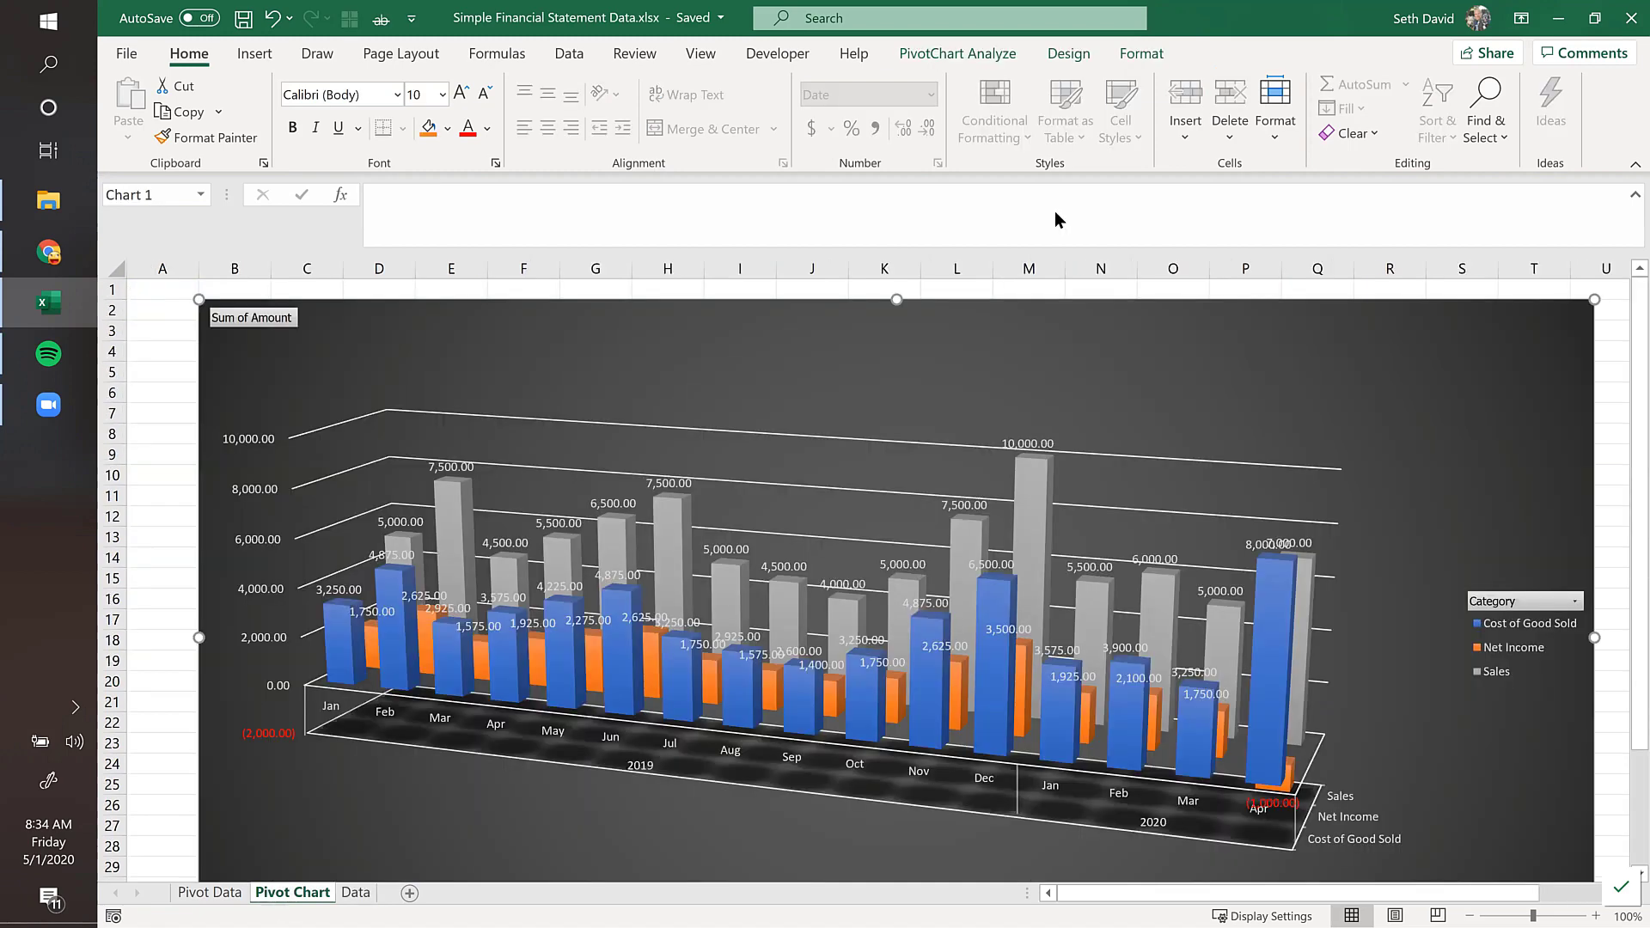
click(962, 54)
click(746, 98)
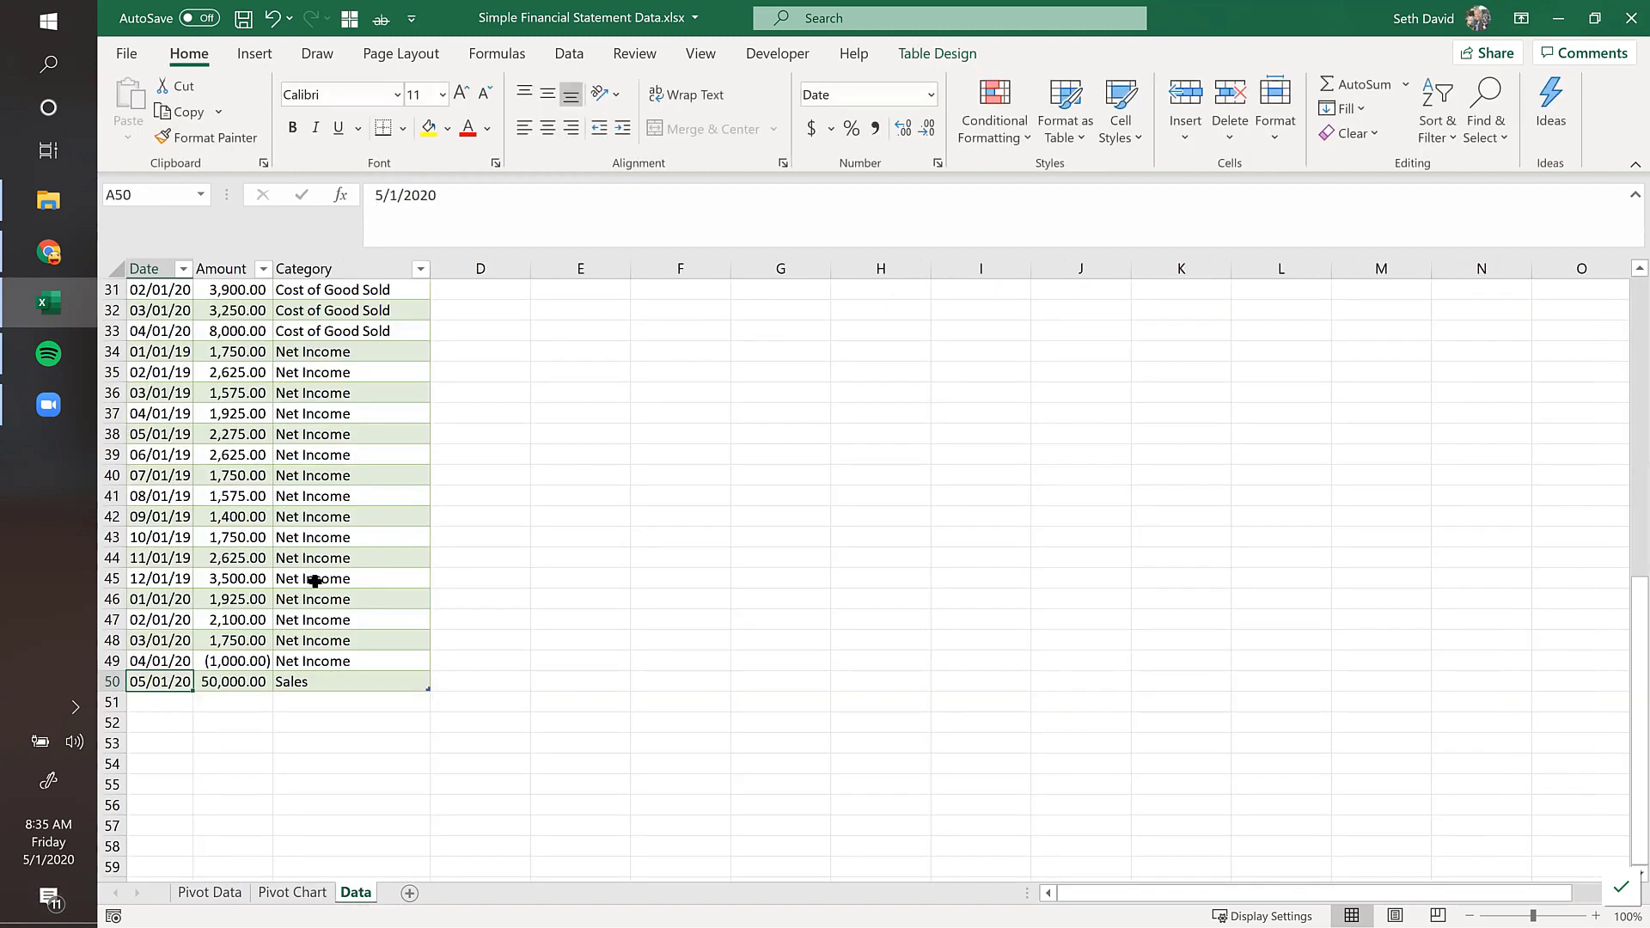
Step: Delete the 05/01/20 Sales row from the end of the Data table and return to the Pivot Chart sheet
key(shift+Right)
key(shift+Right)
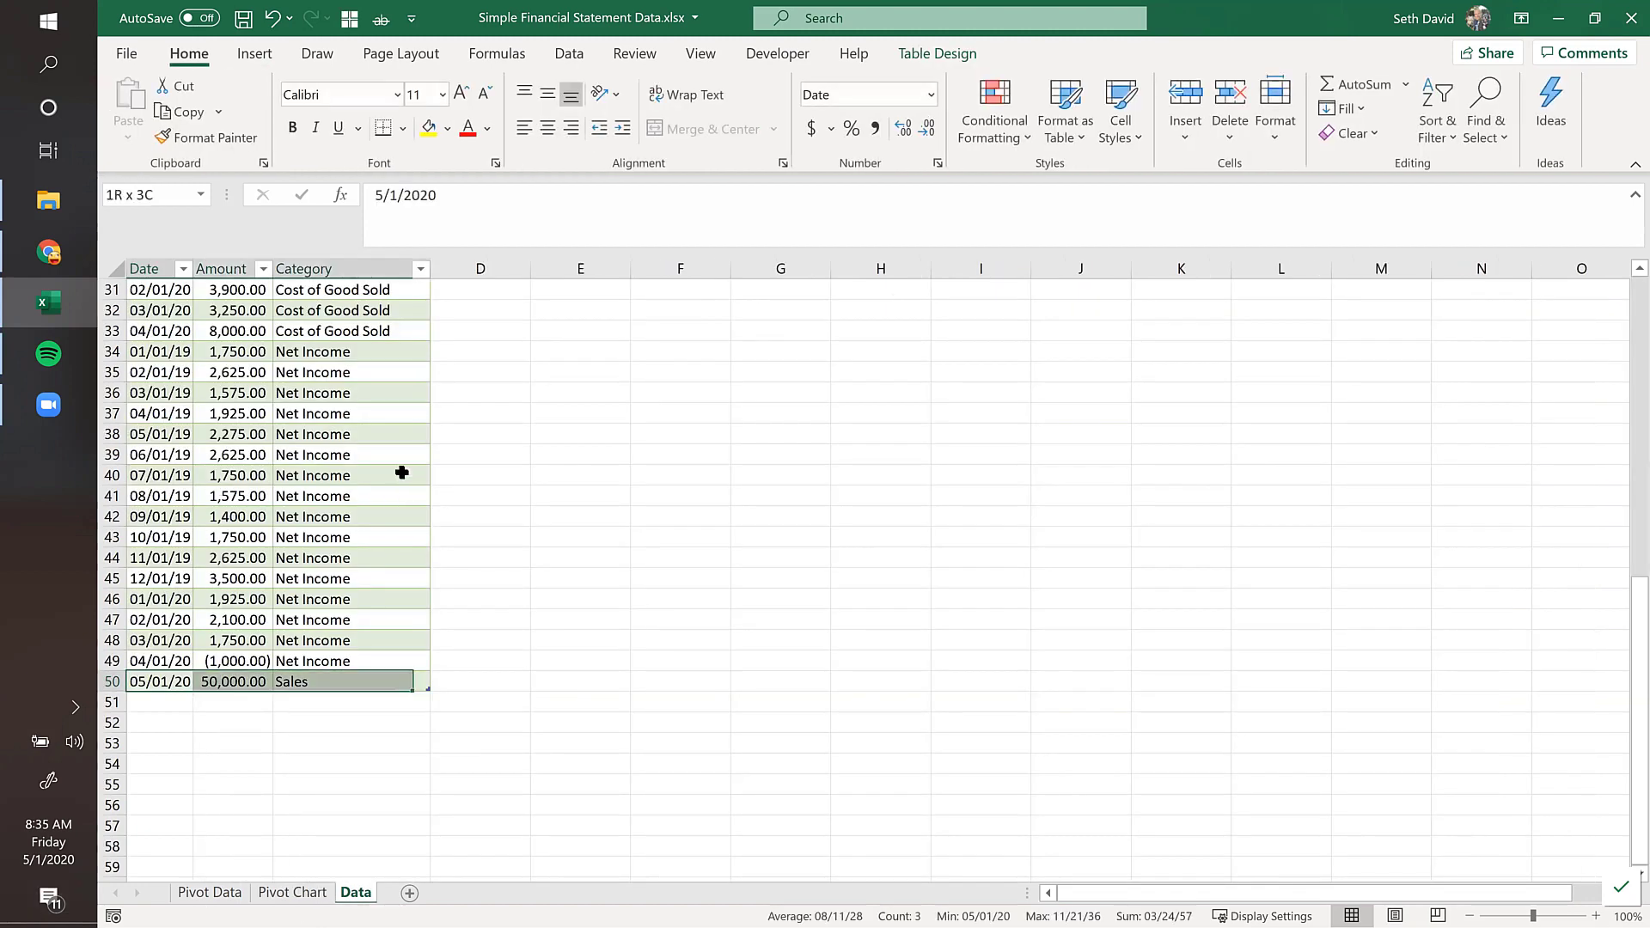
key(ctrl+minus)
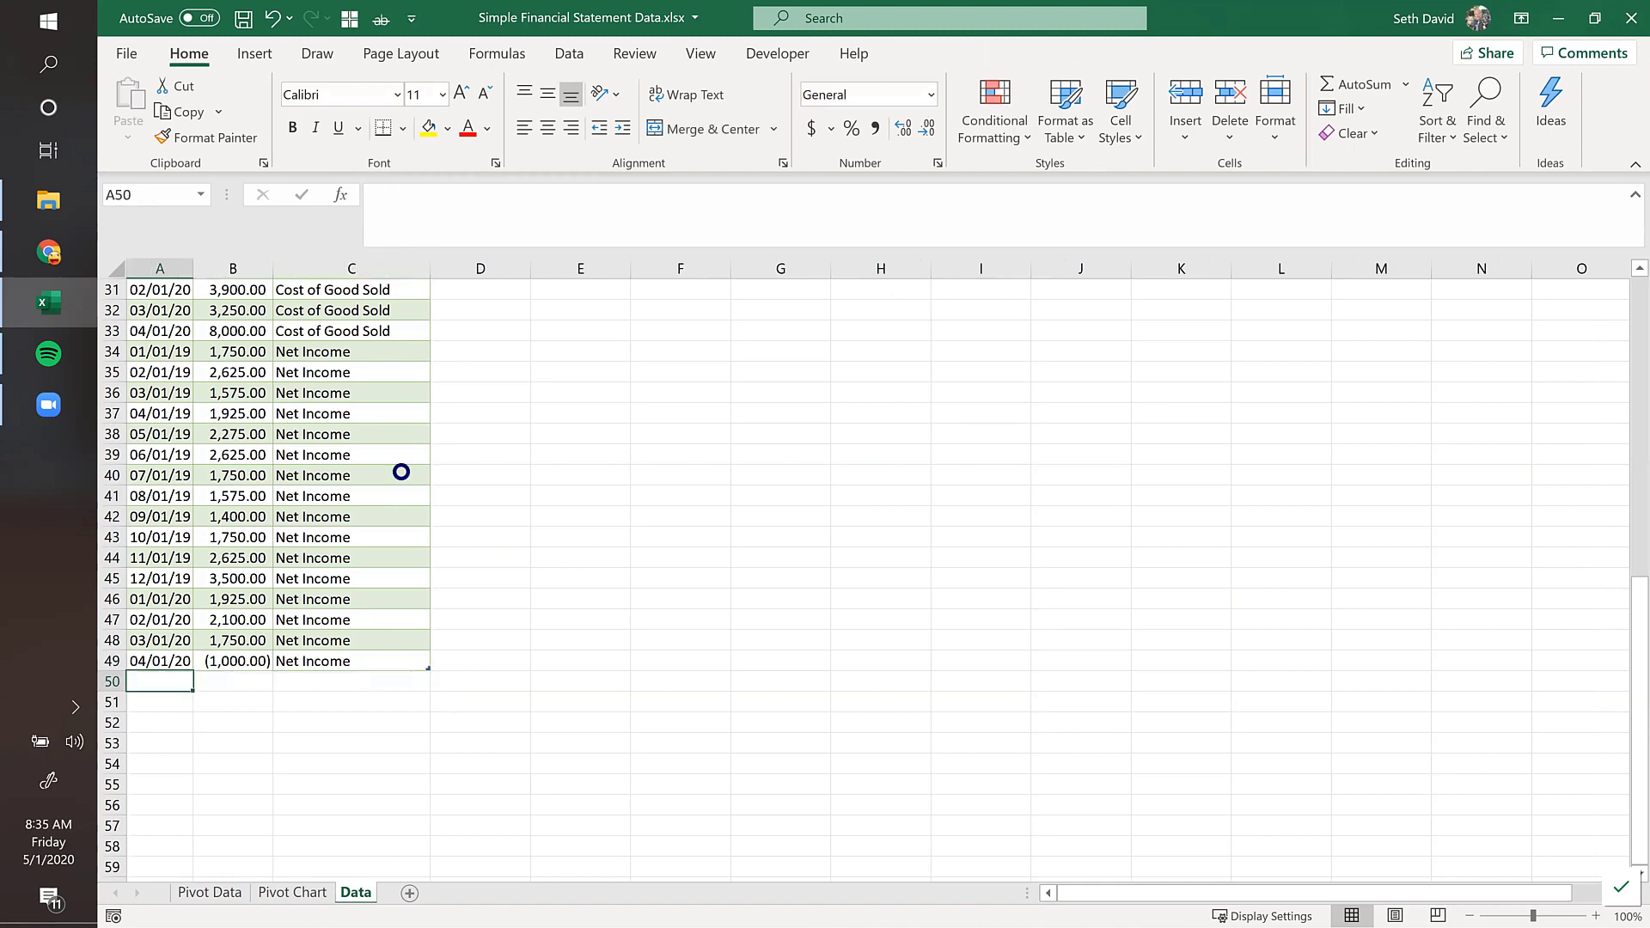
click(278, 880)
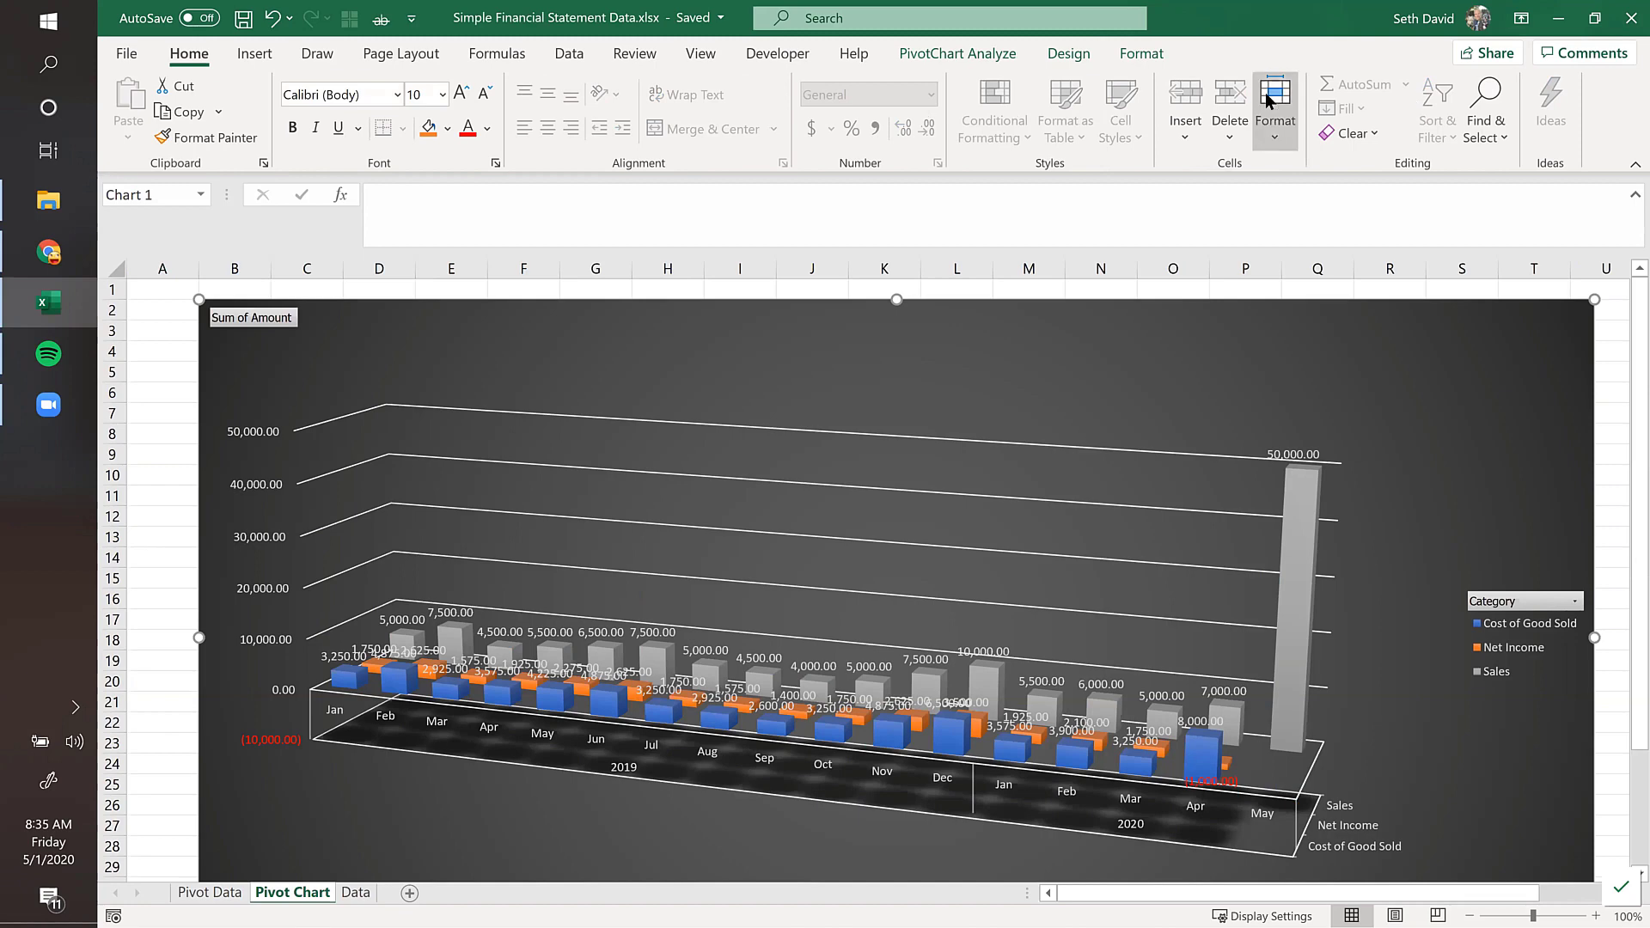
Step: Refresh the PivotChart to drop the deleted May 2020 sales row
click(989, 53)
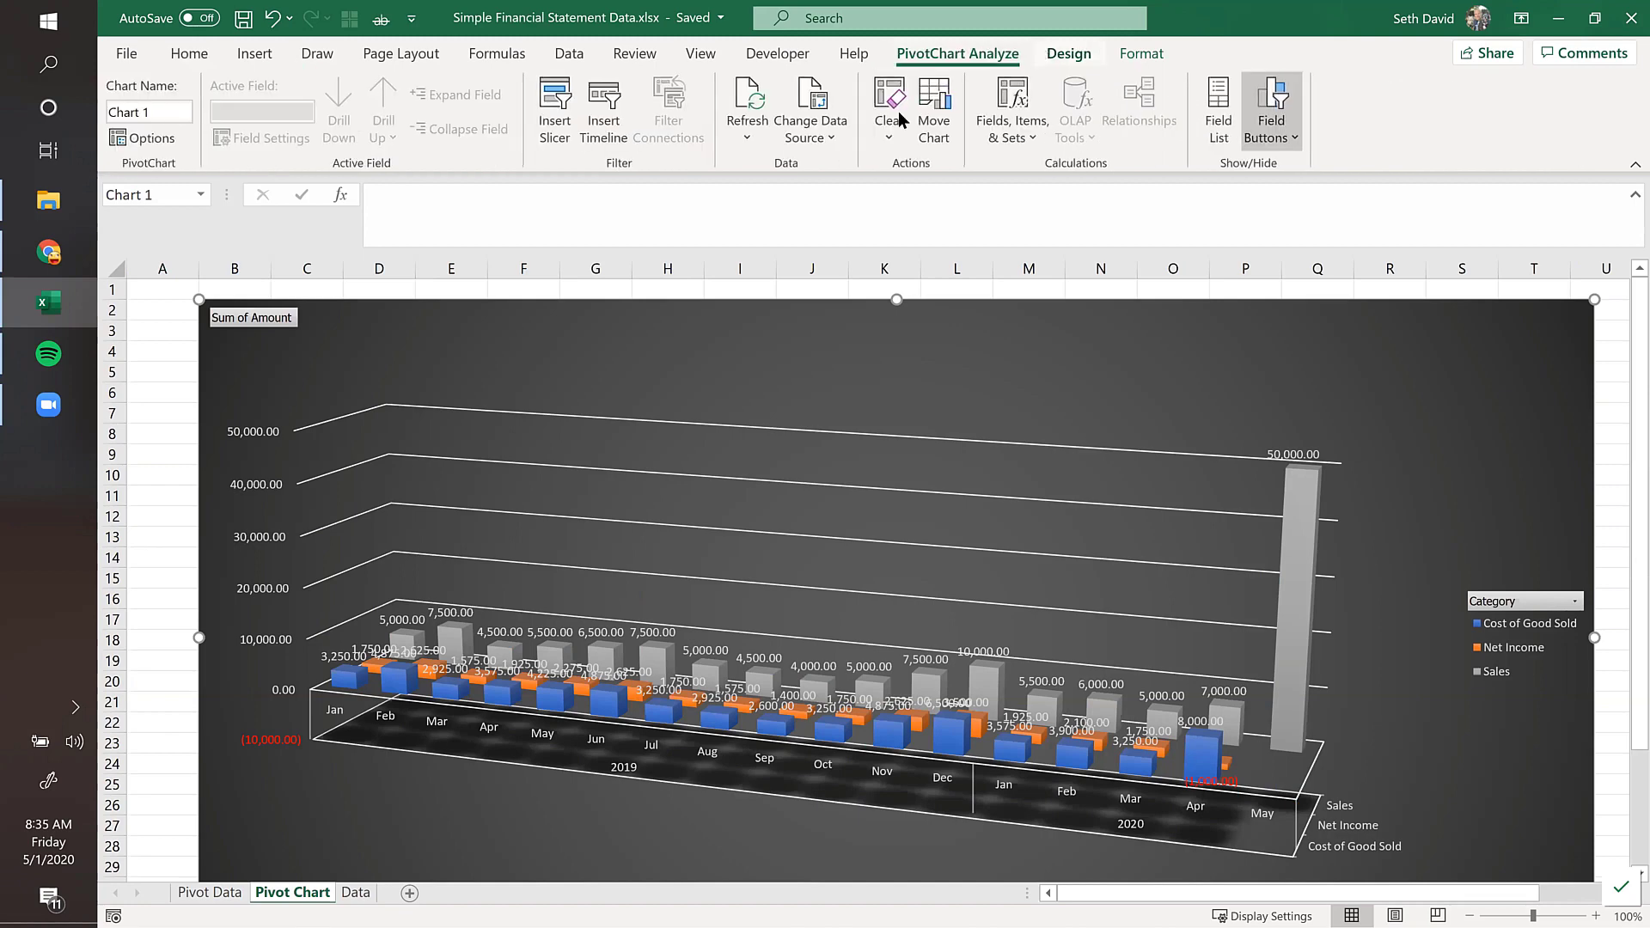
click(754, 102)
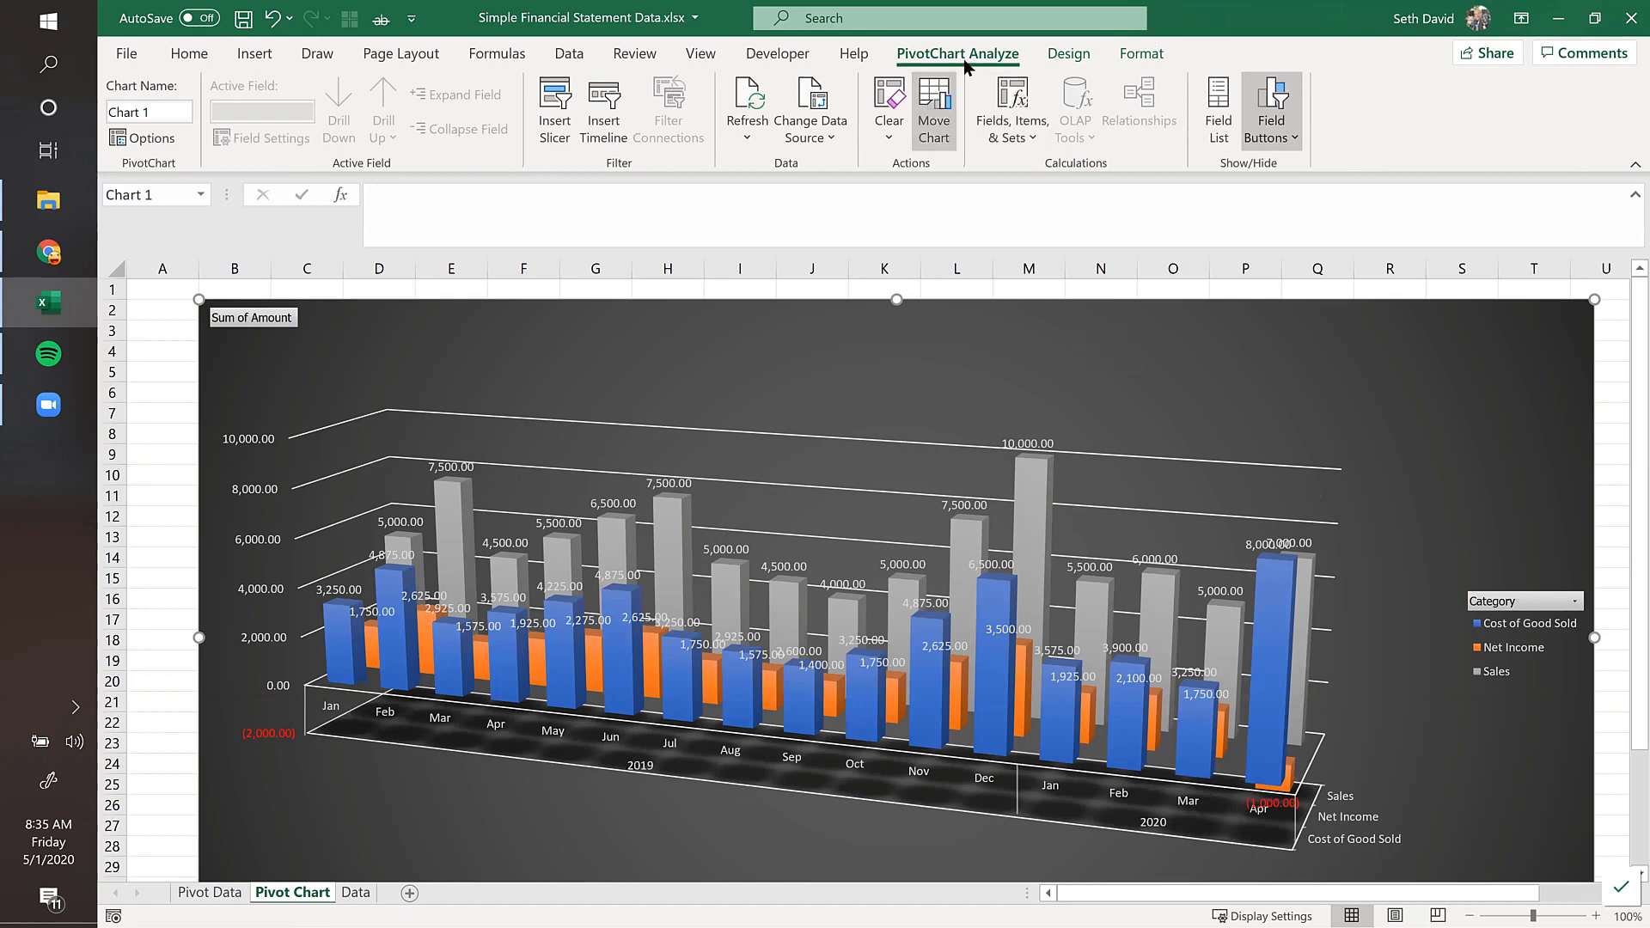
Step: Change the PivotChart to a Stacked Line chart and view its lines down to the month axis
click(1067, 53)
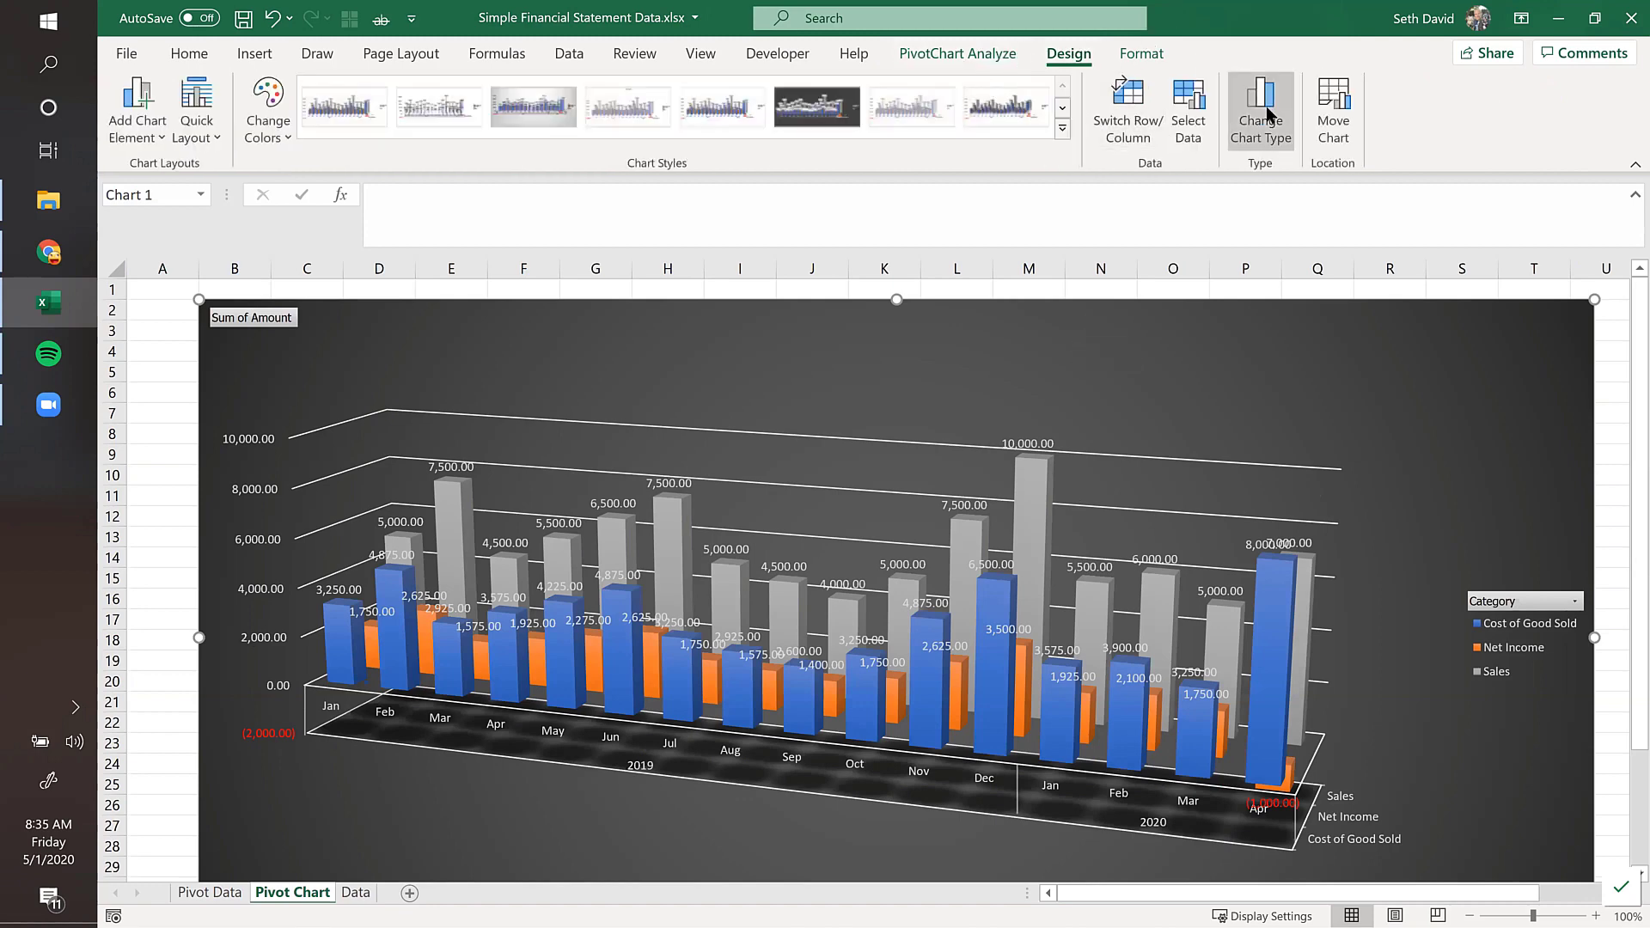
click(1270, 112)
click(619, 298)
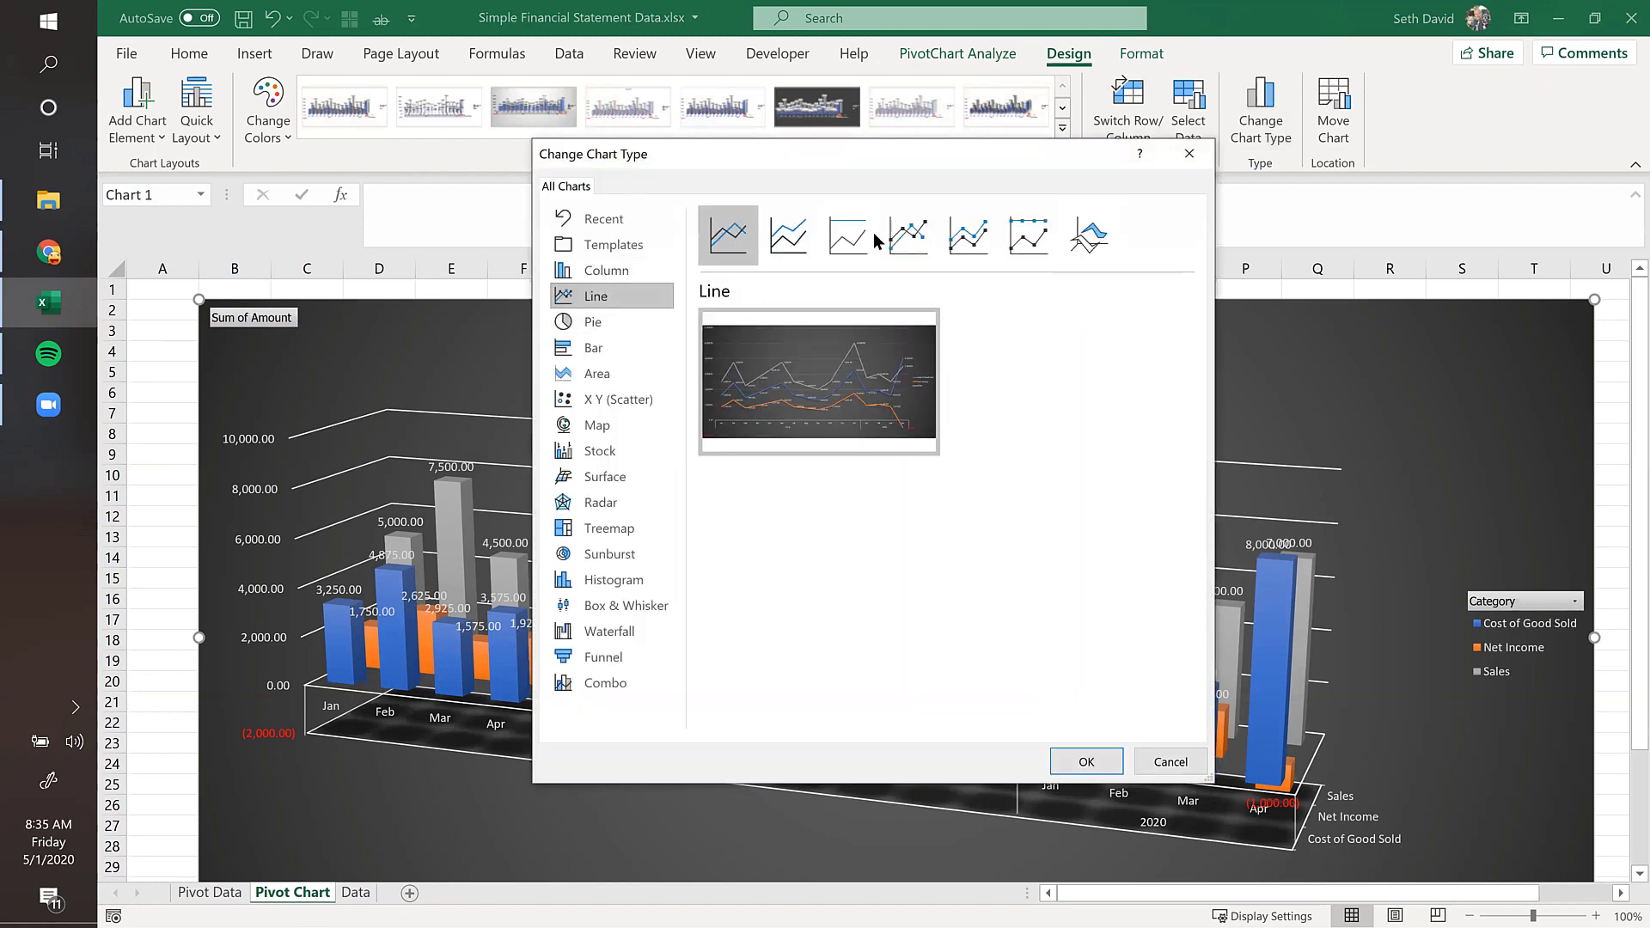
click(798, 238)
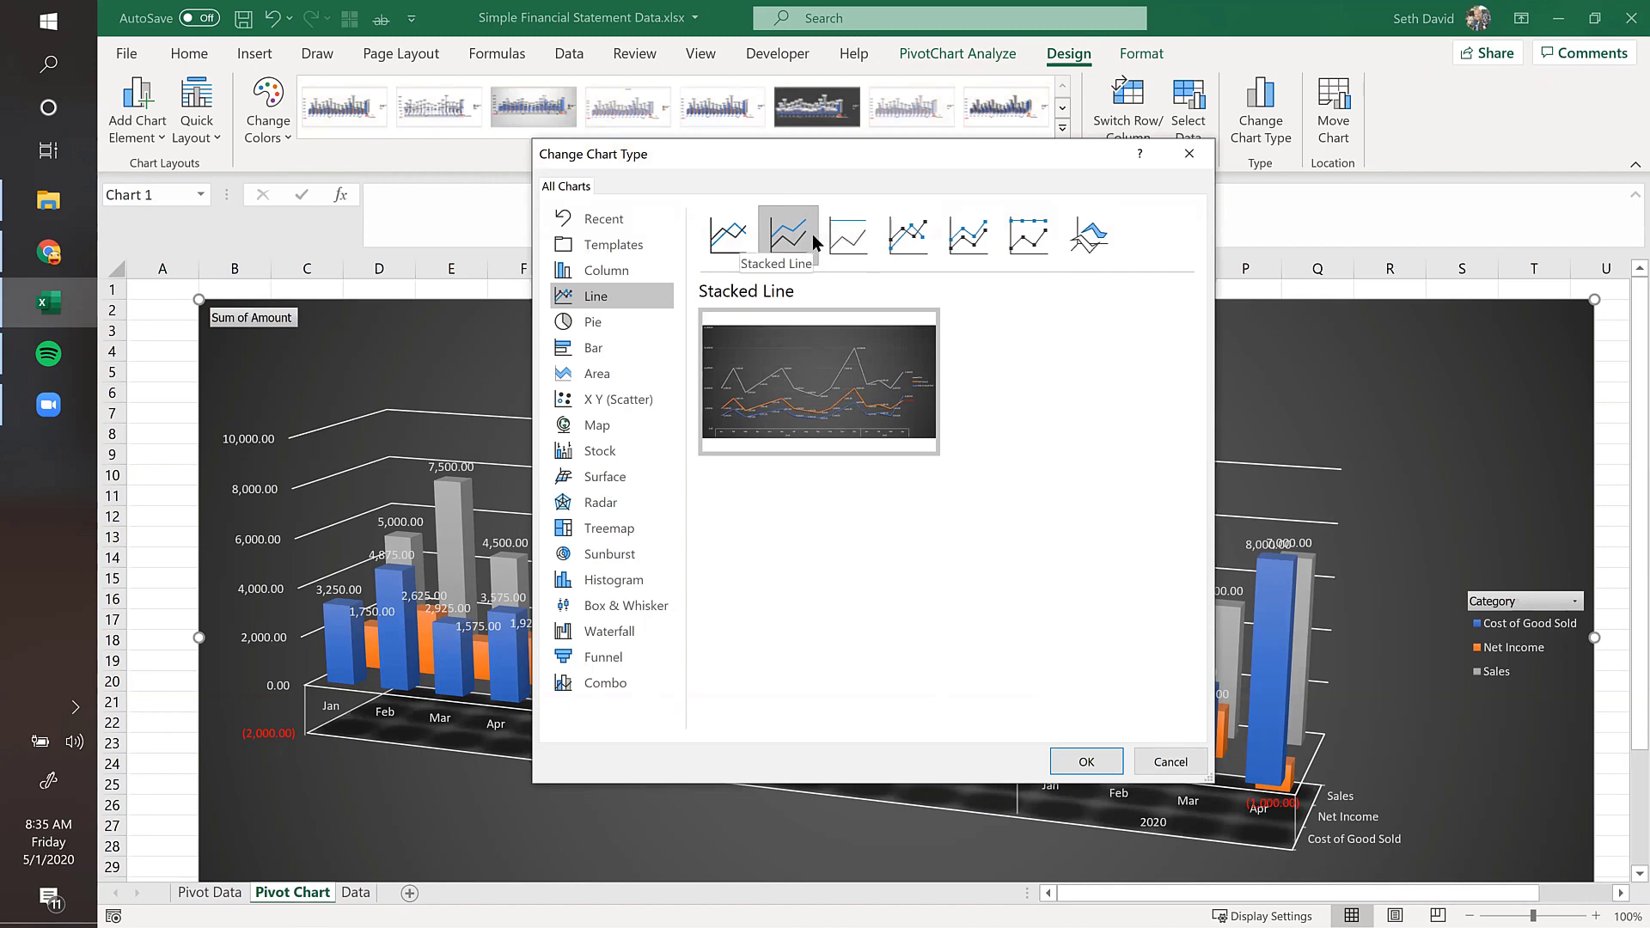
click(1070, 763)
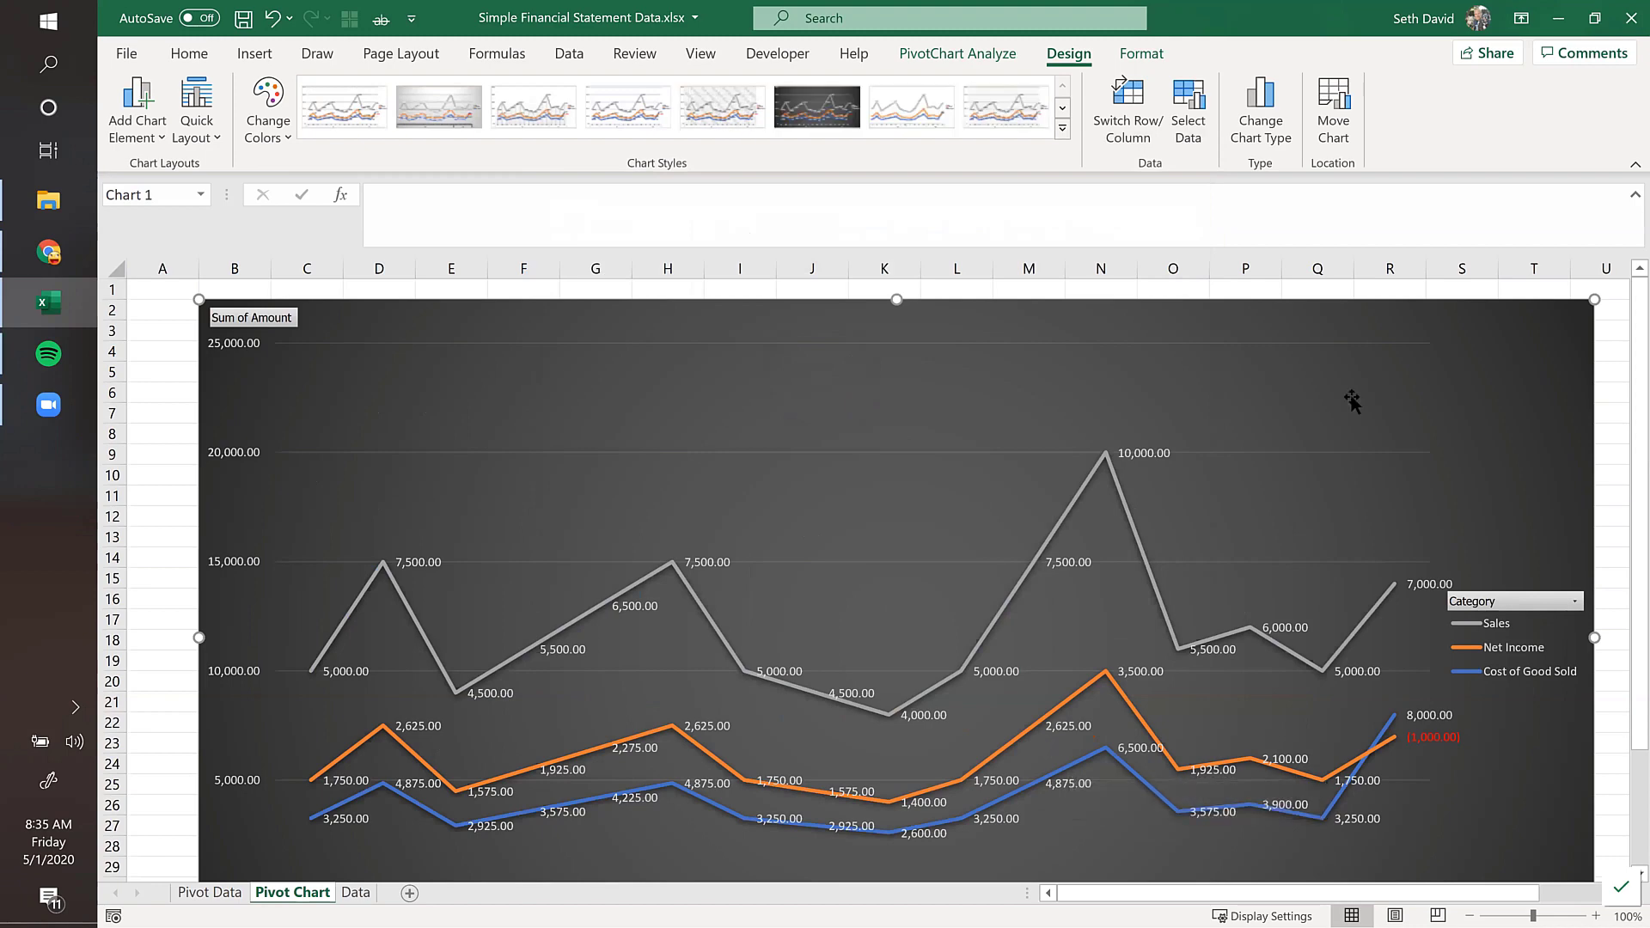
scroll(1352, 401, down, 2)
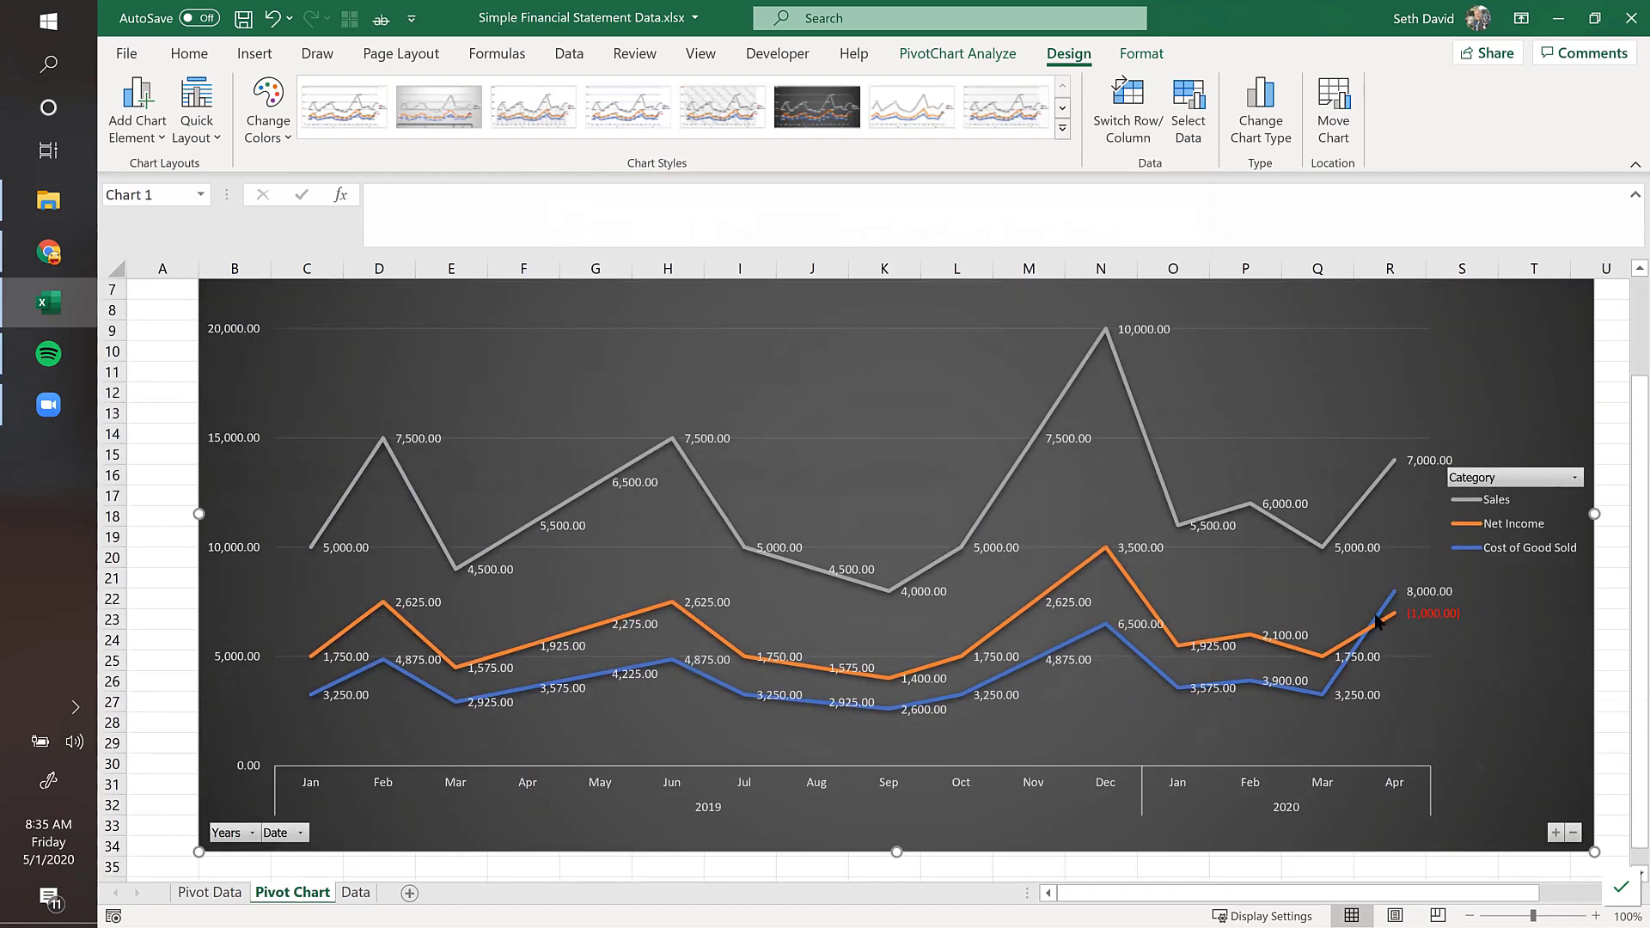
mouse_move(1375, 618)
scroll(1472, 651, down, 1)
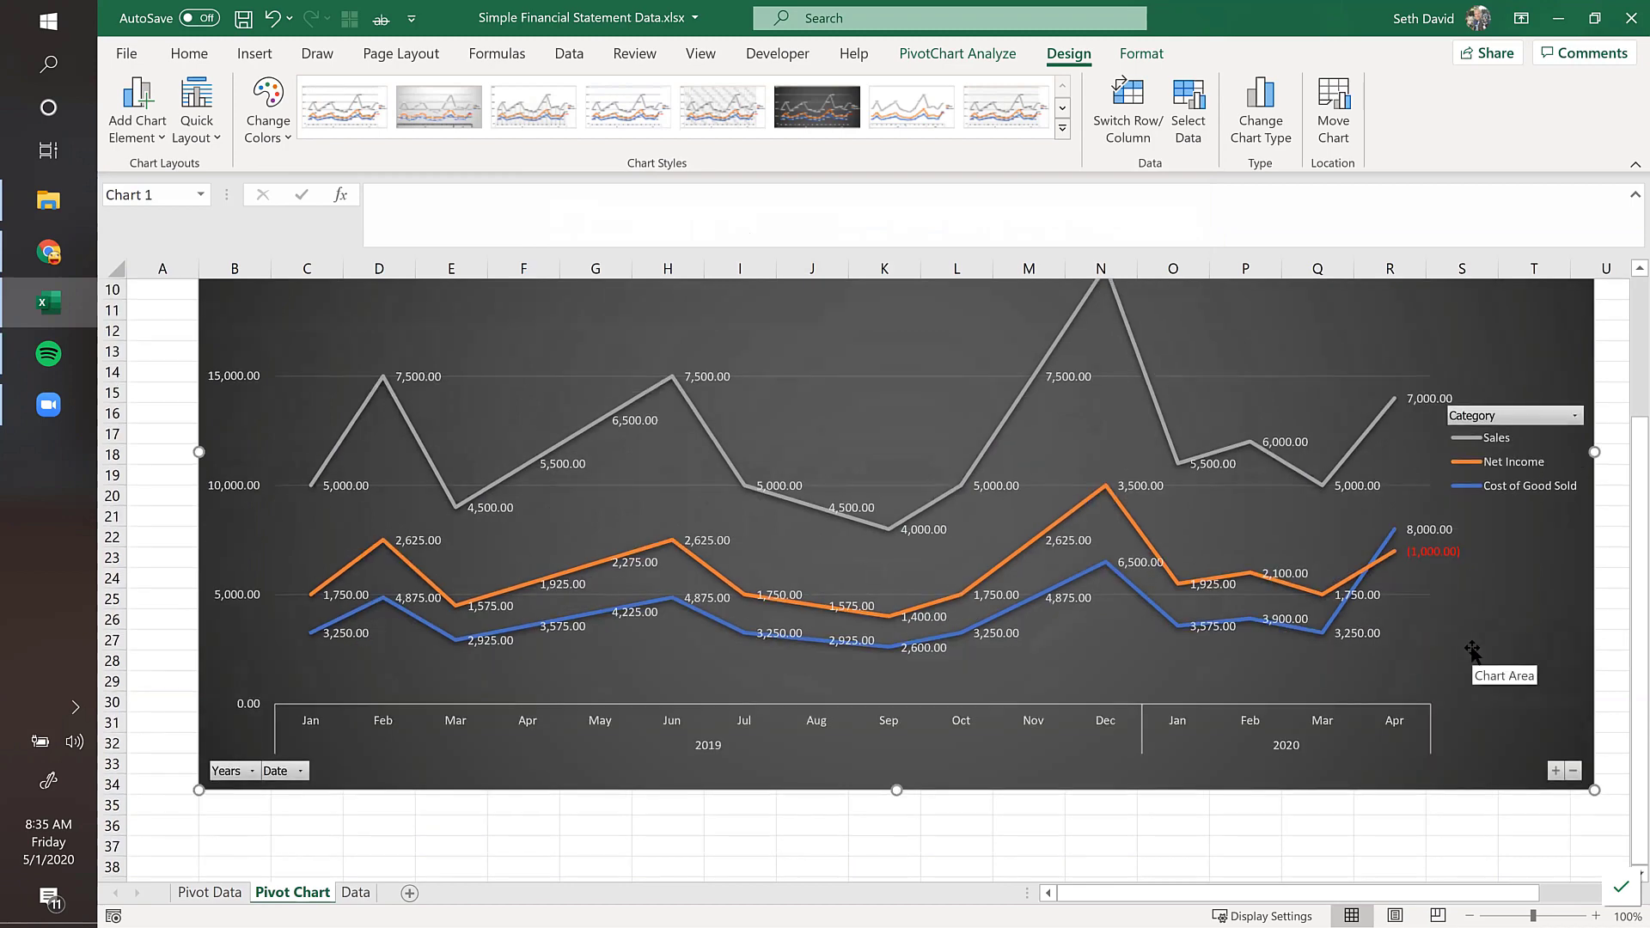
scroll(1472, 650, up, 1)
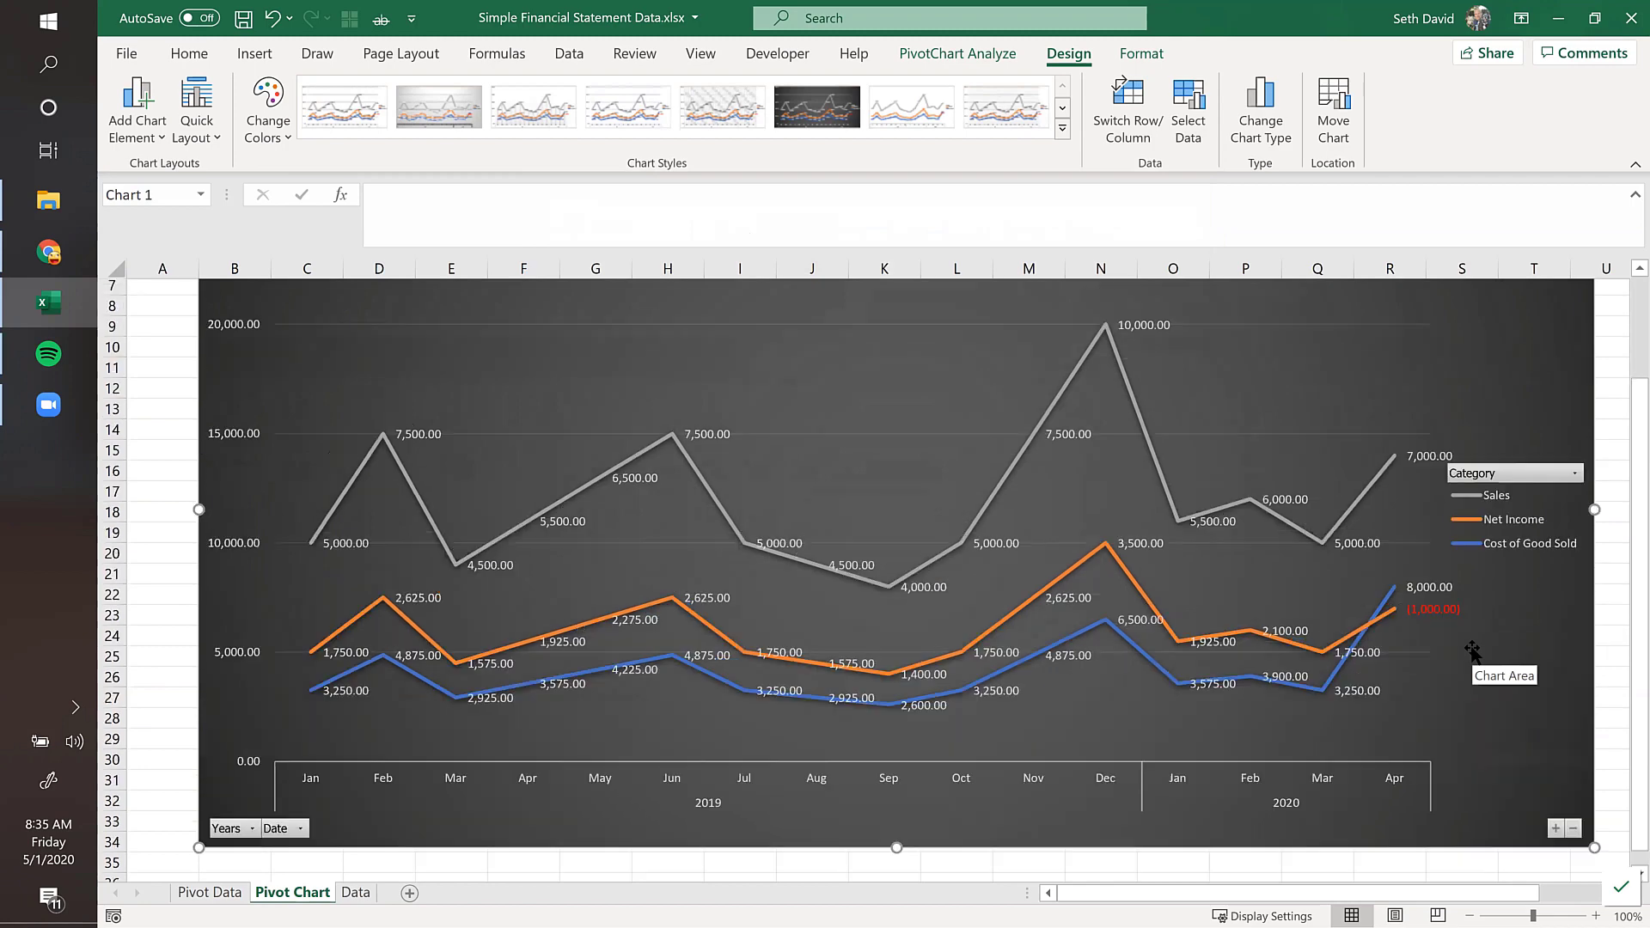
Step: Change the PivotChart to a 3-D Line chart and examine where the April 2020 lines cross
click(1263, 108)
click(1090, 235)
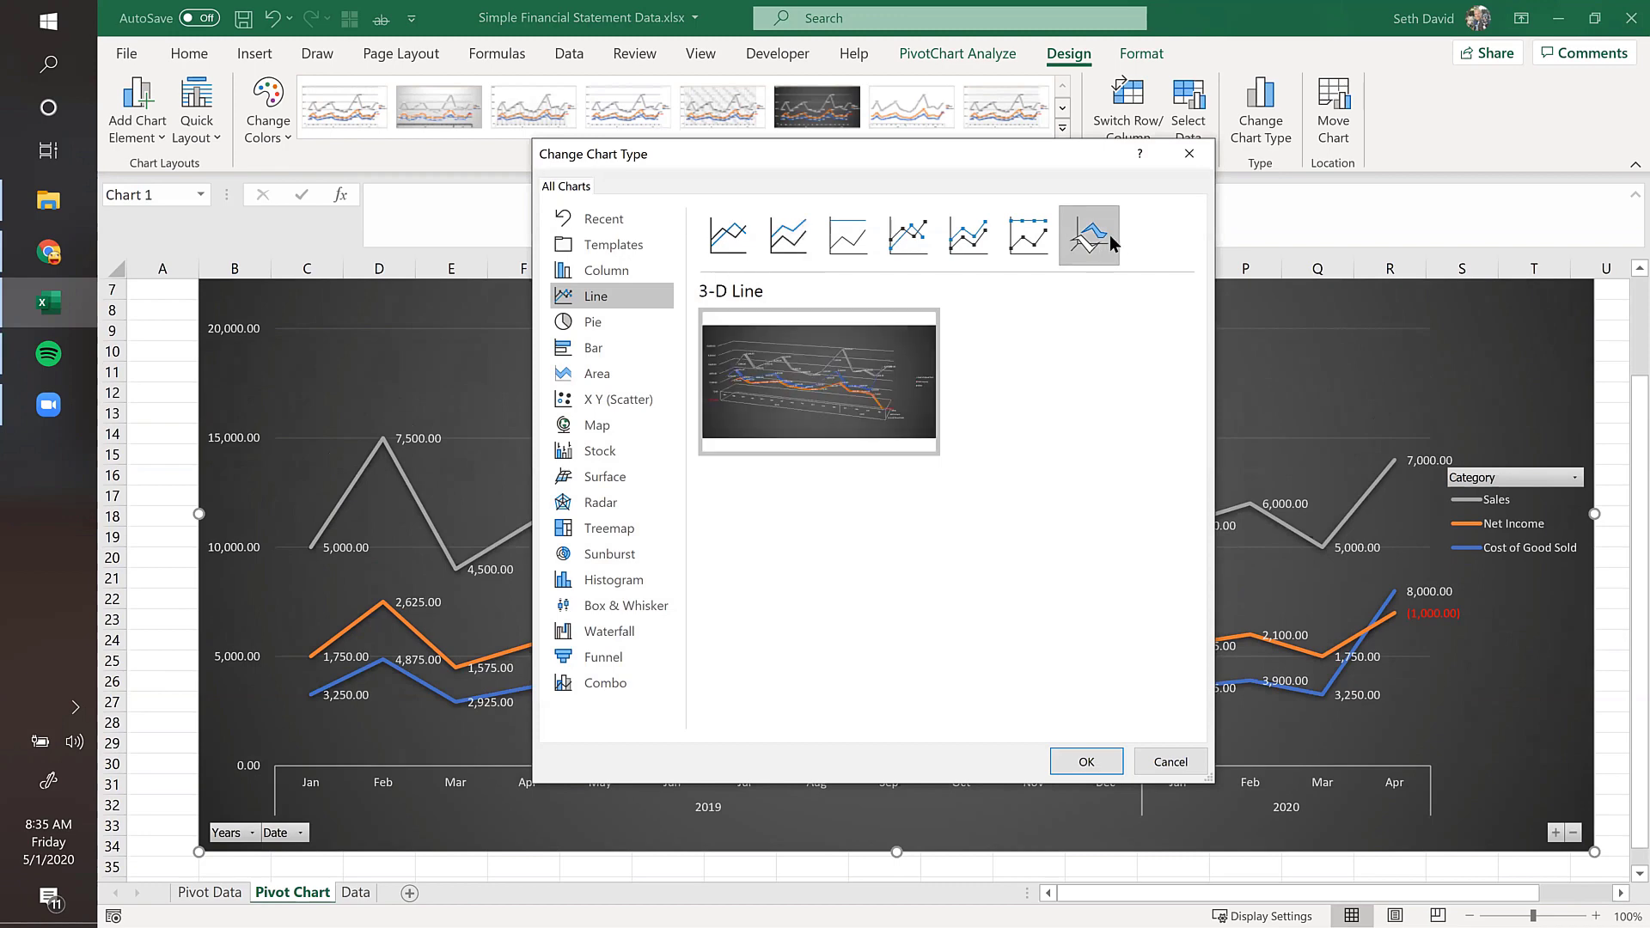
click(1086, 762)
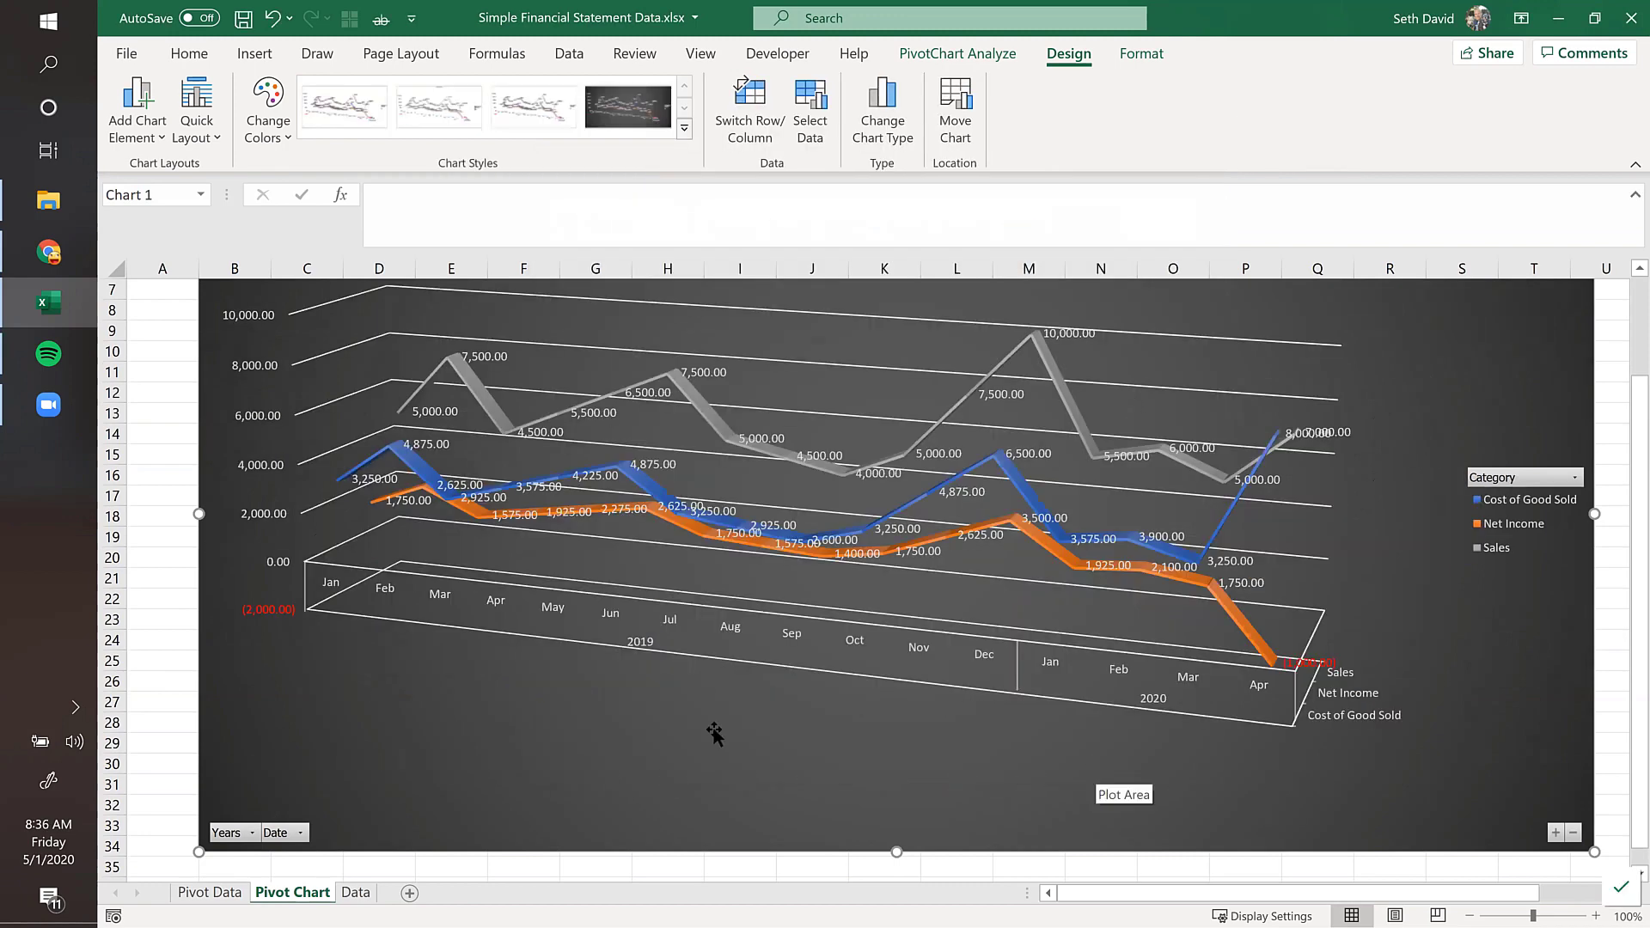
scroll(714, 731, up, 1)
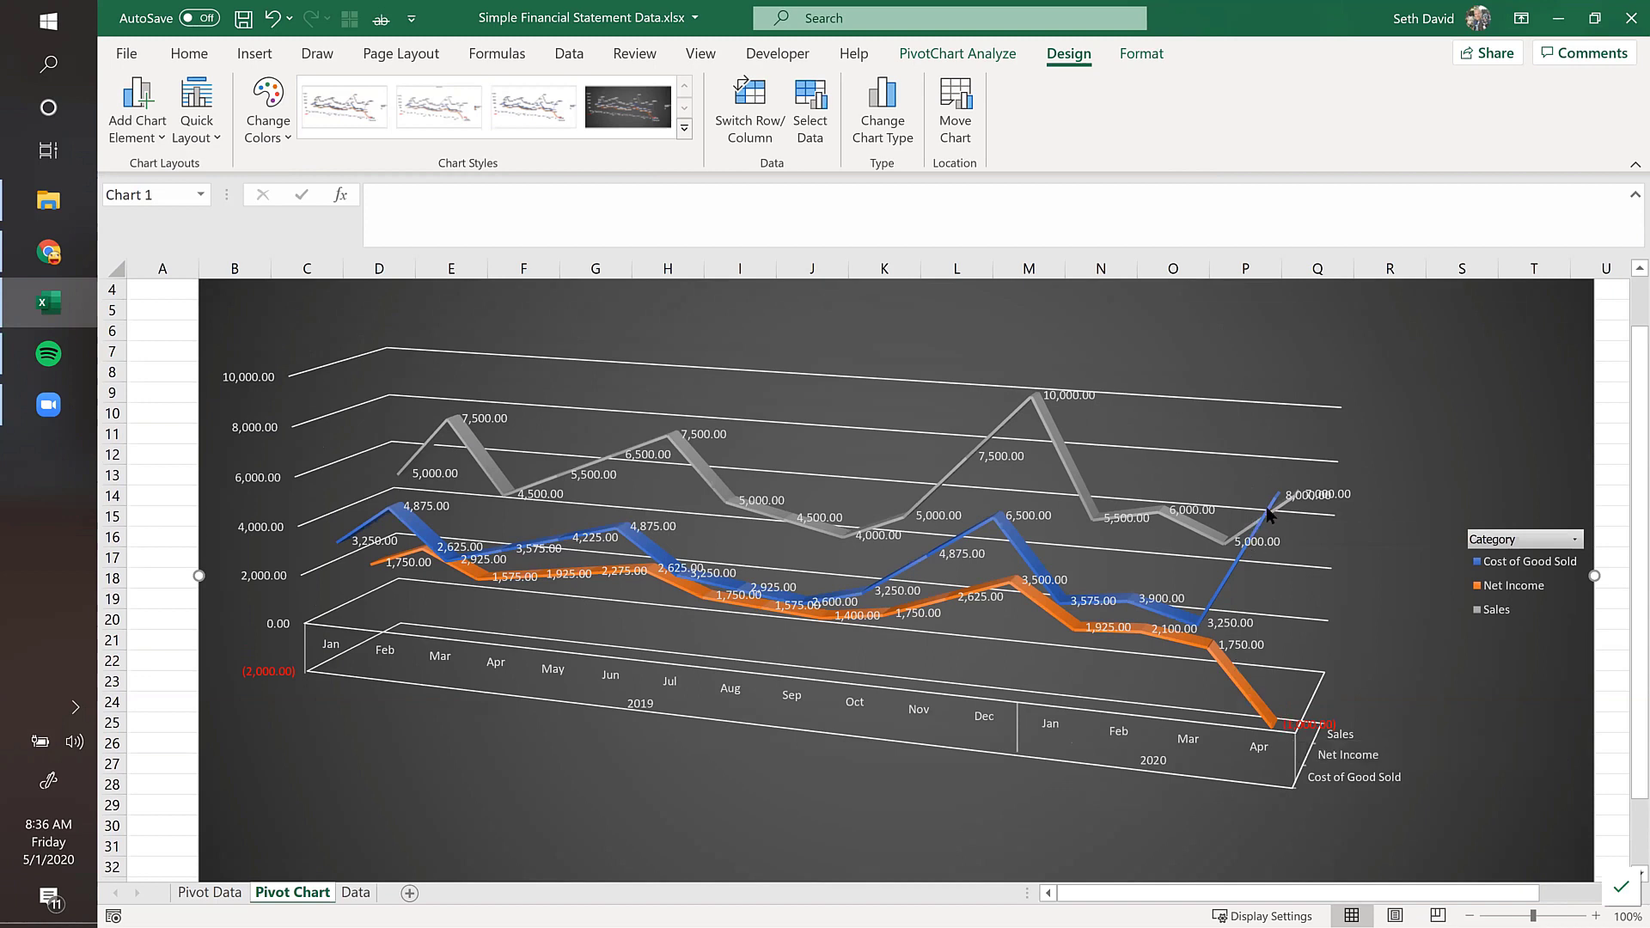
mouse_move(1269, 514)
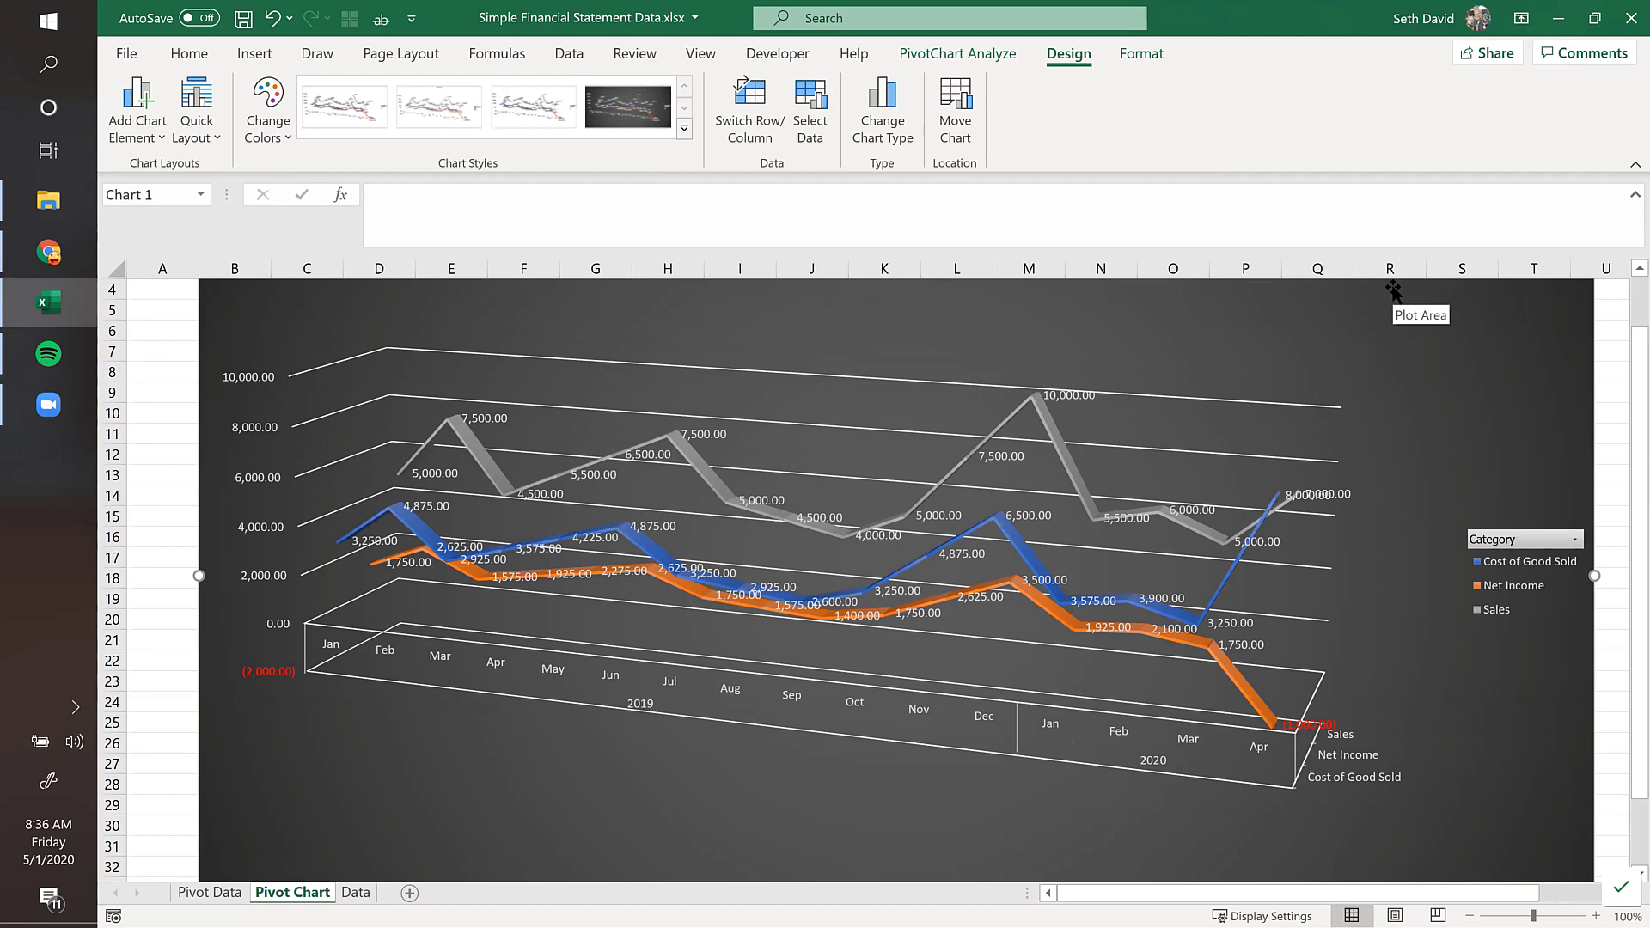
Step: Try the first two chart styles on the 3-D line PivotChart, and apply Style 3
click(331, 109)
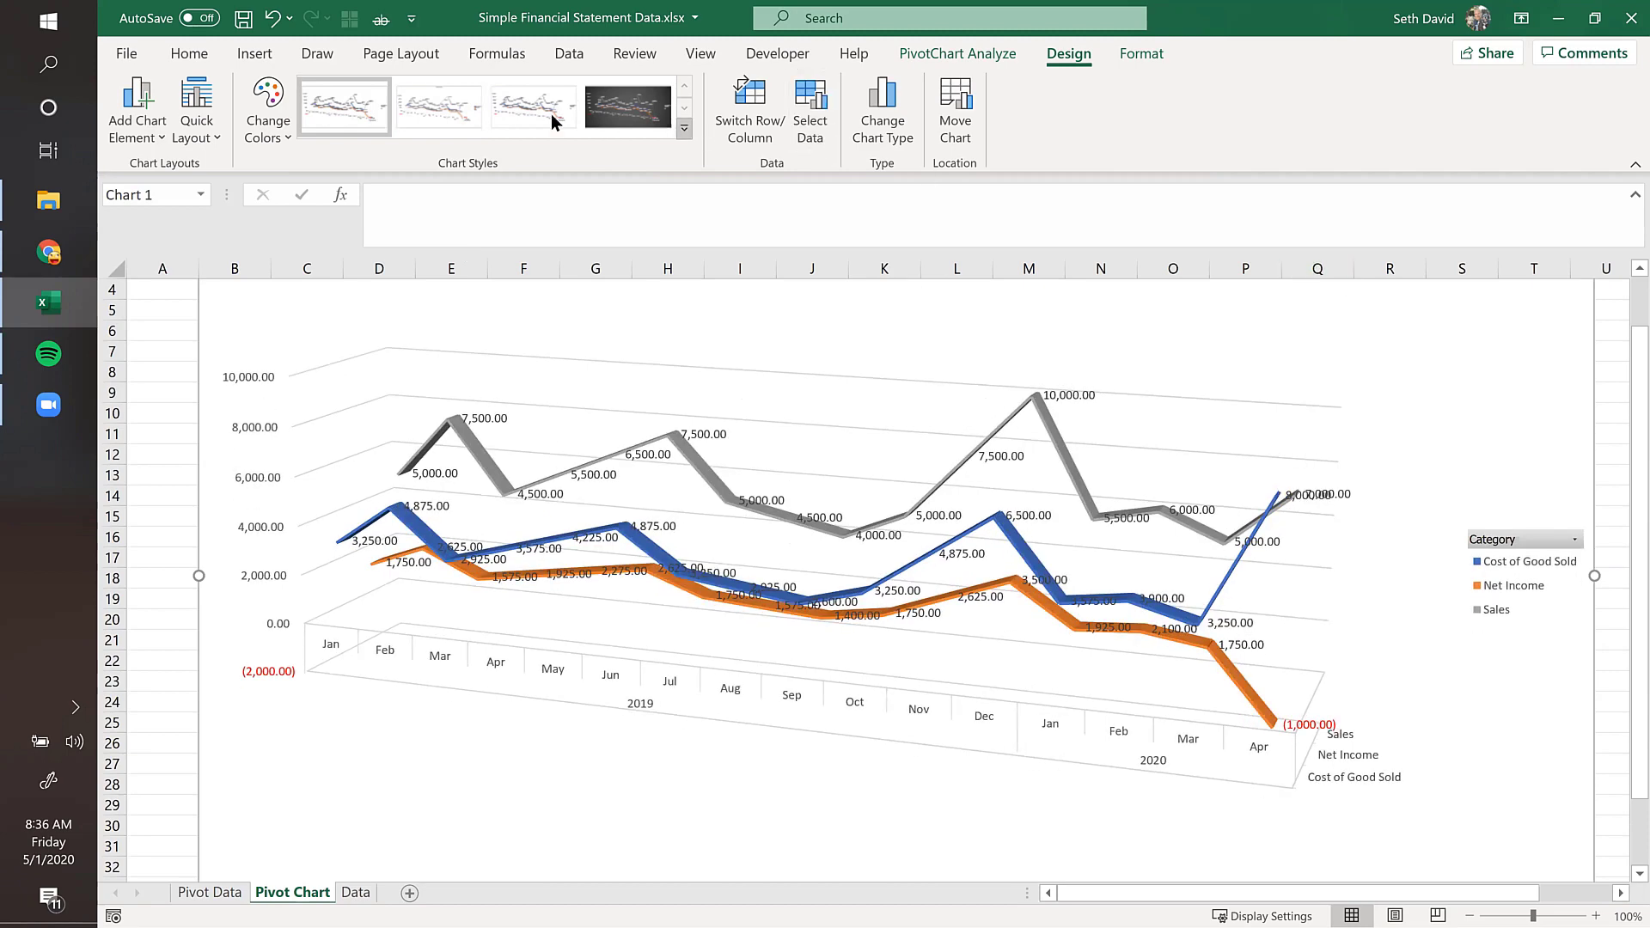
click(453, 89)
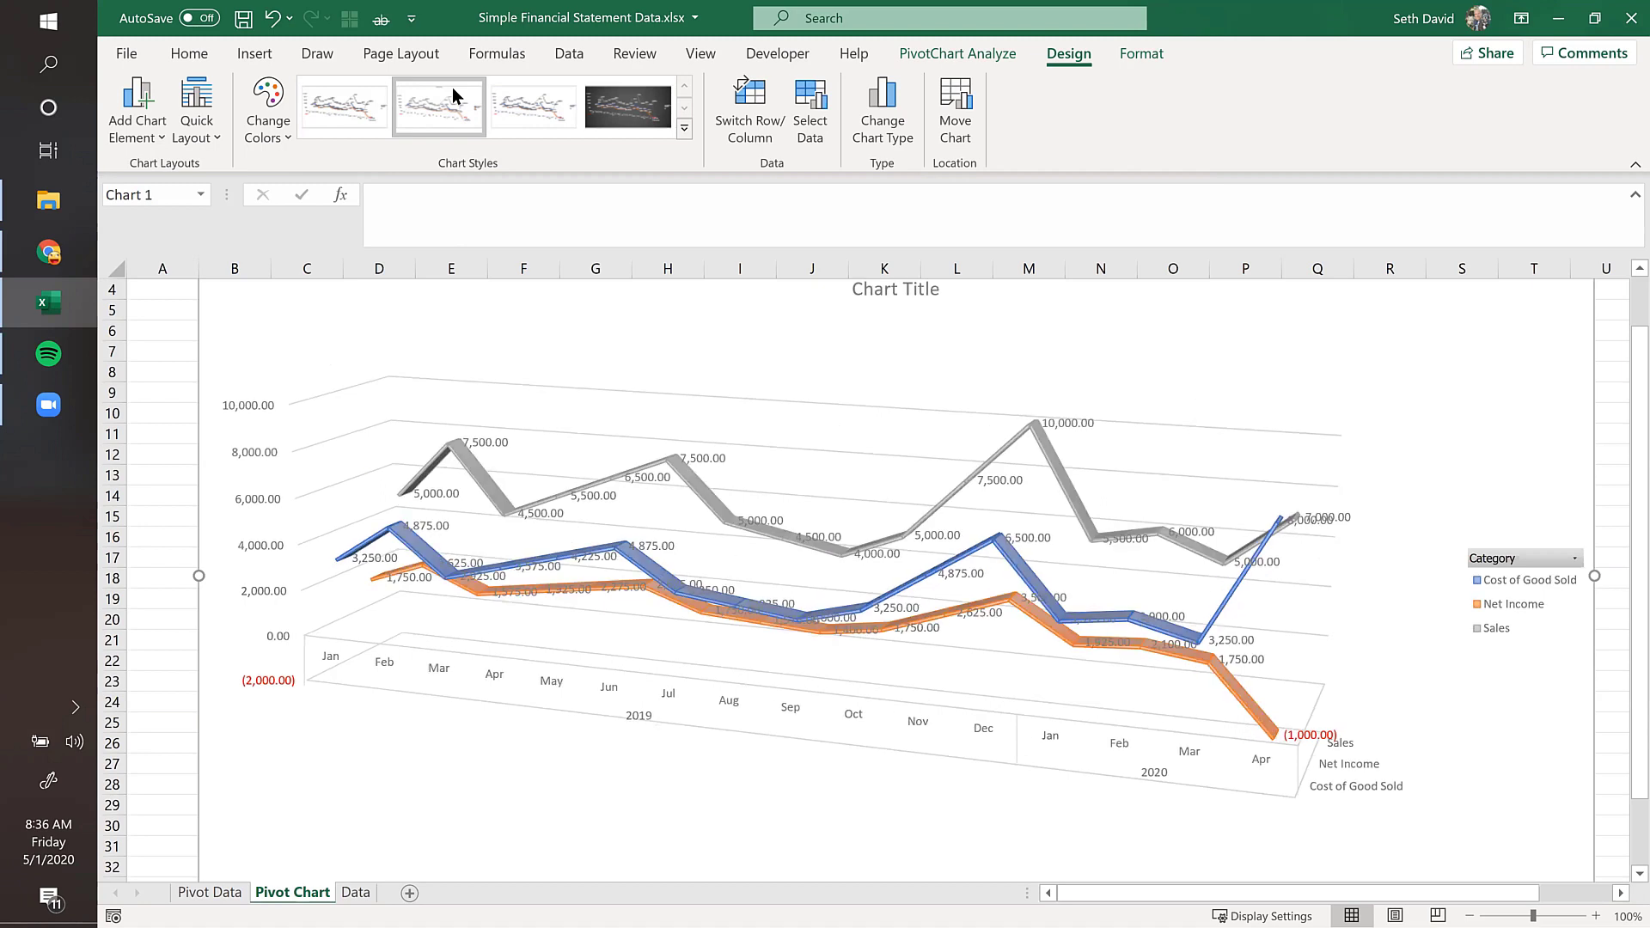
click(563, 308)
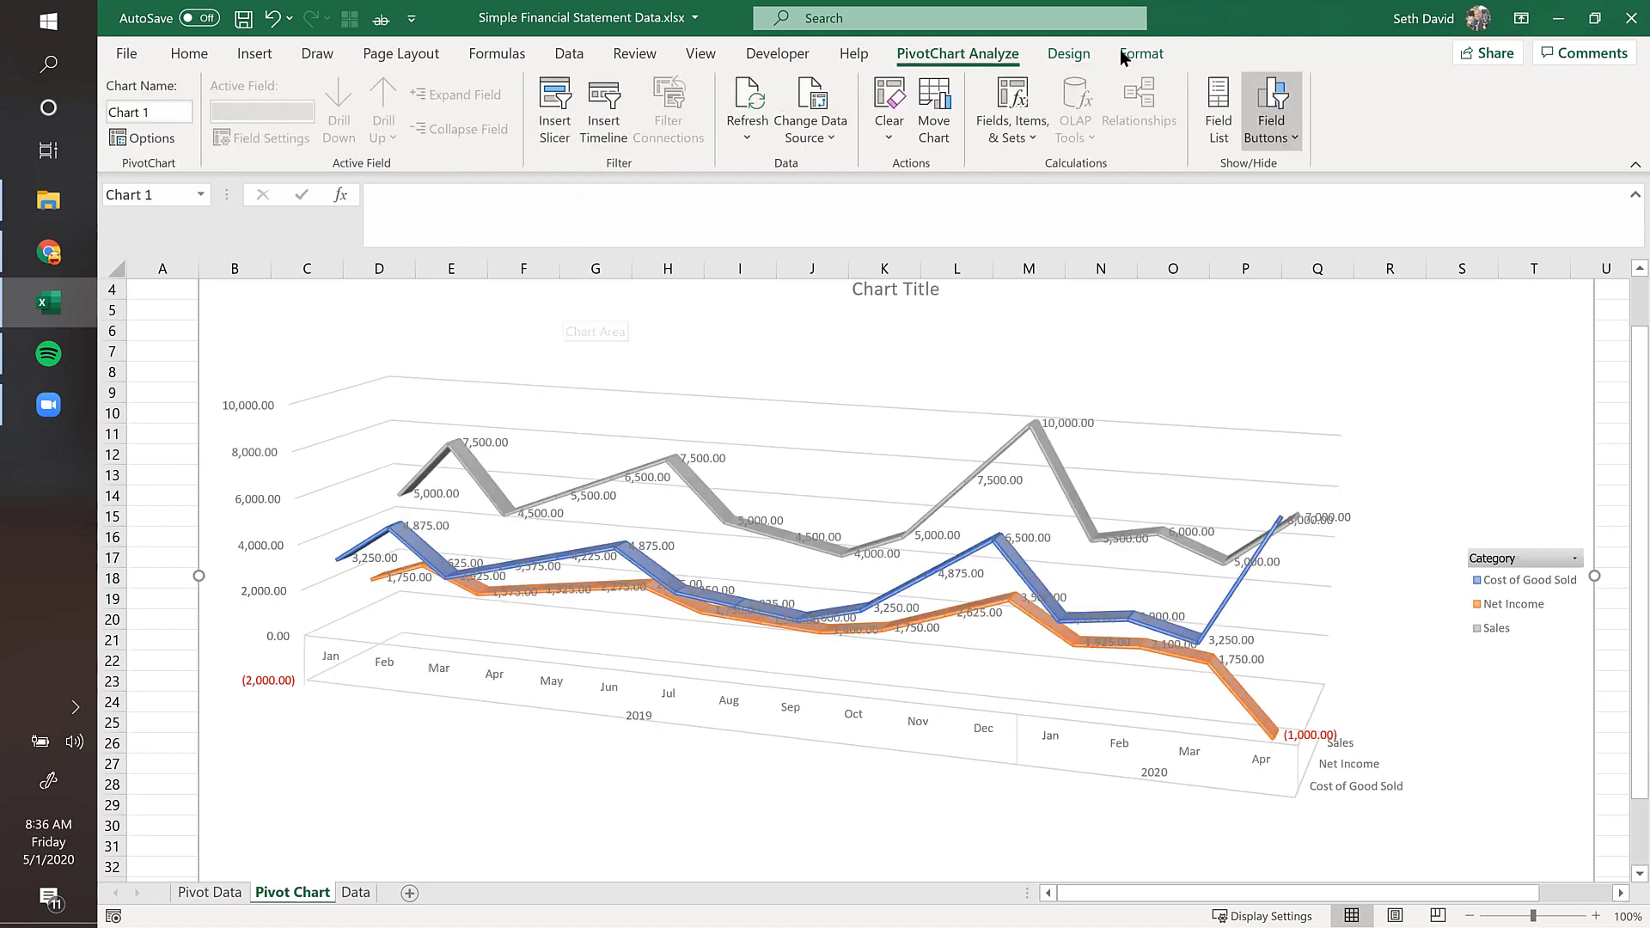
click(1069, 53)
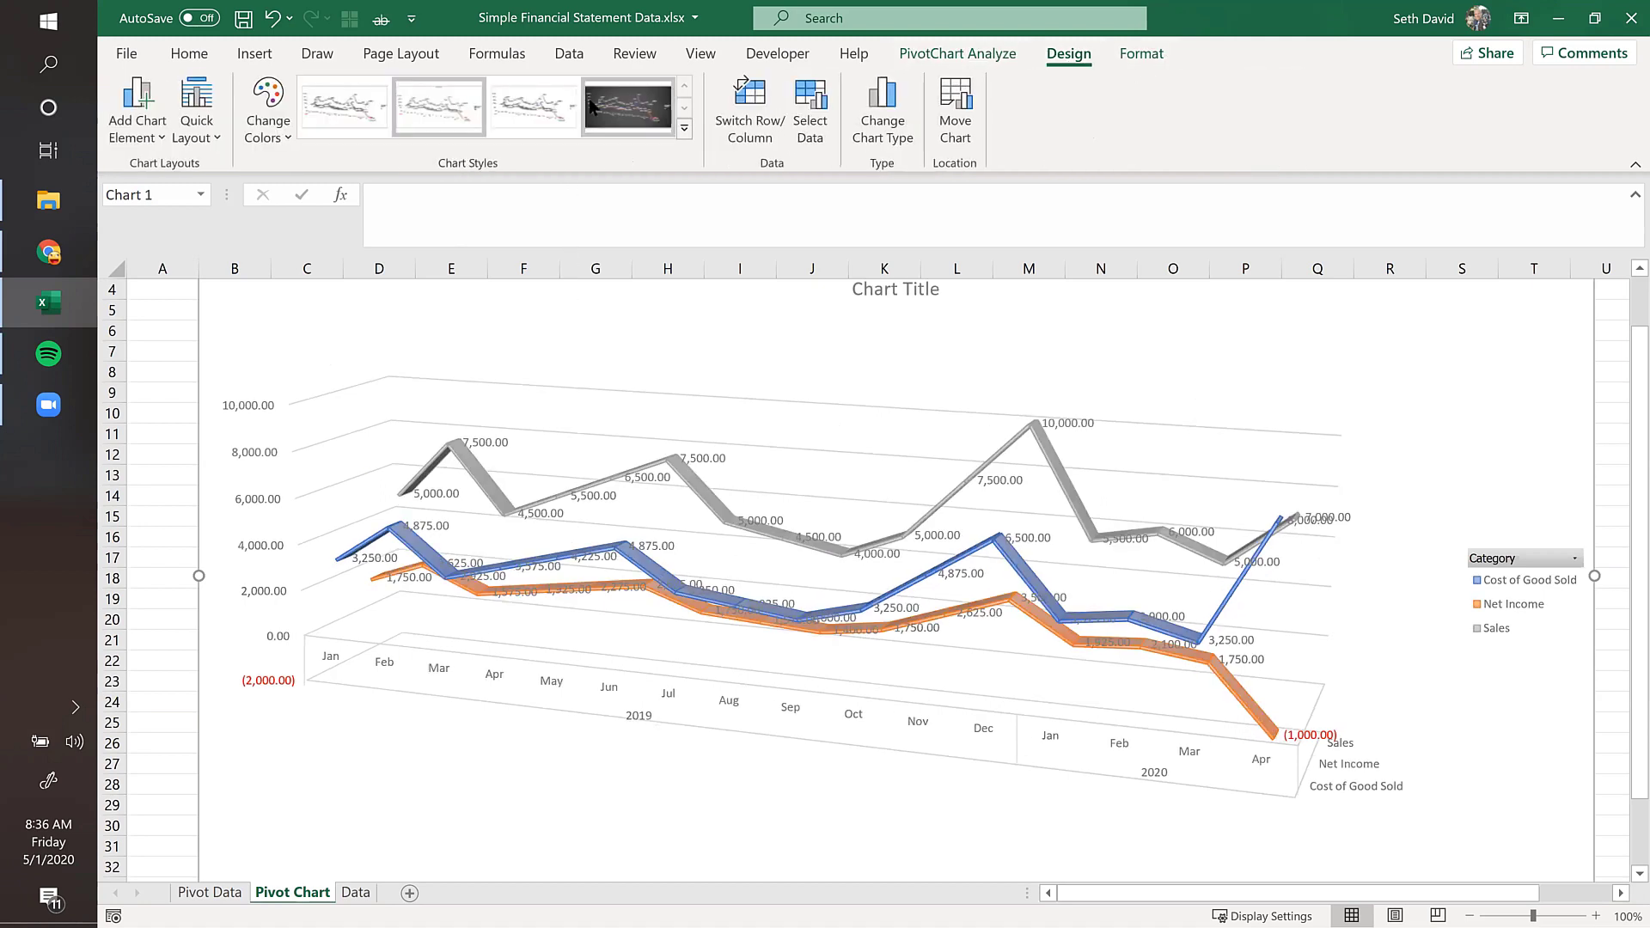
click(685, 129)
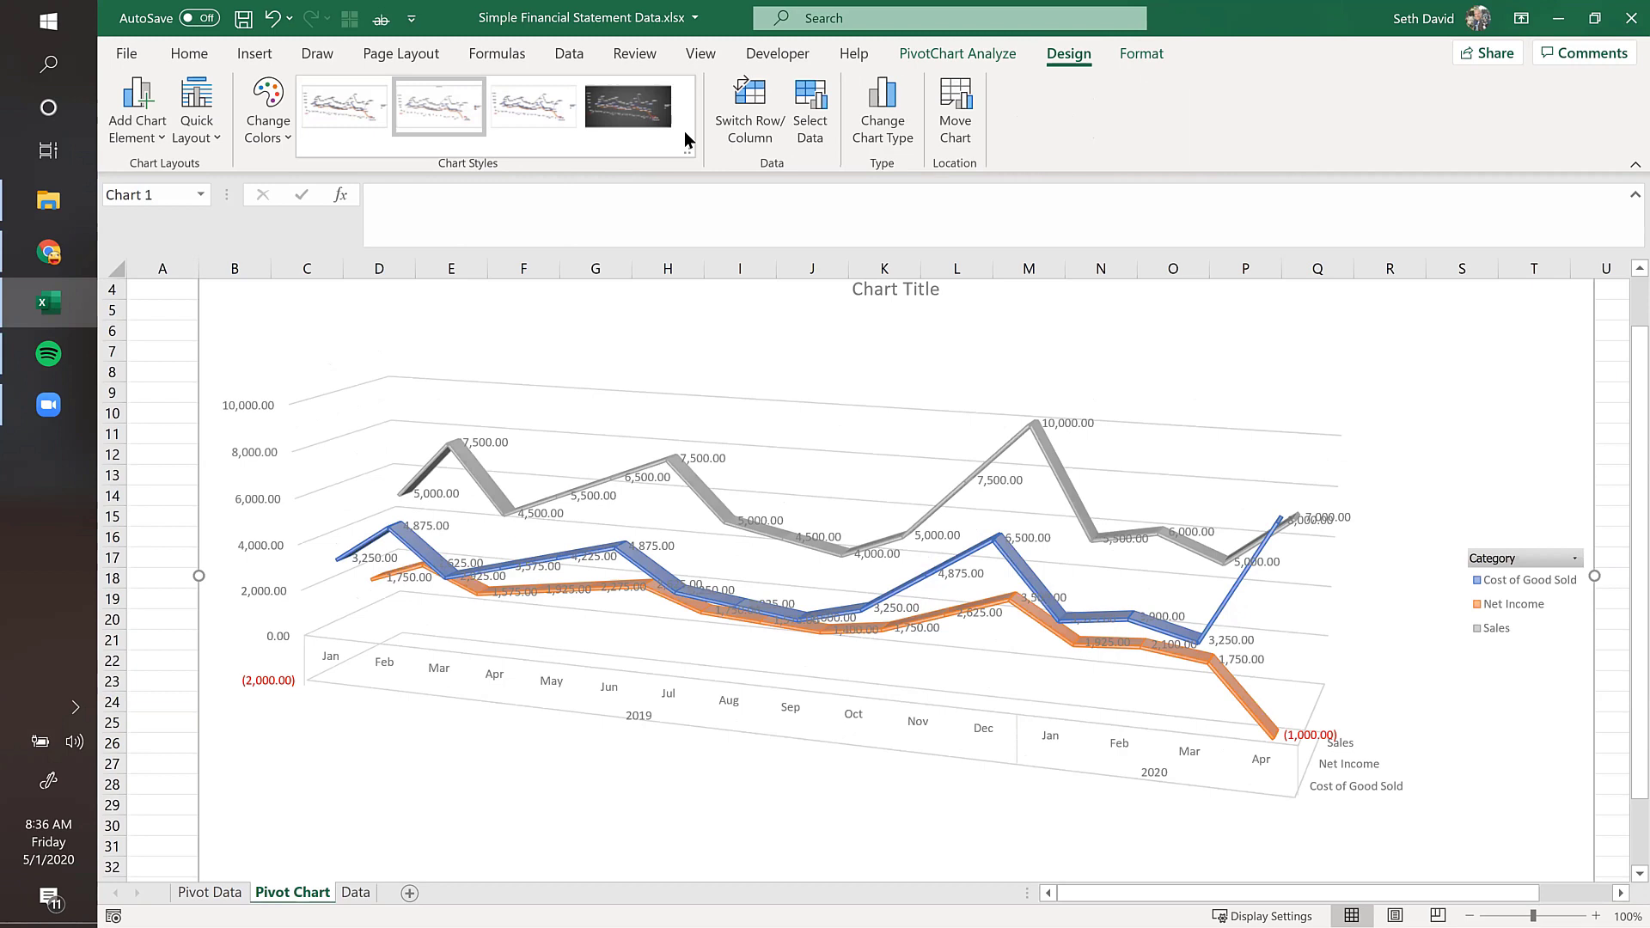
click(442, 106)
click(529, 104)
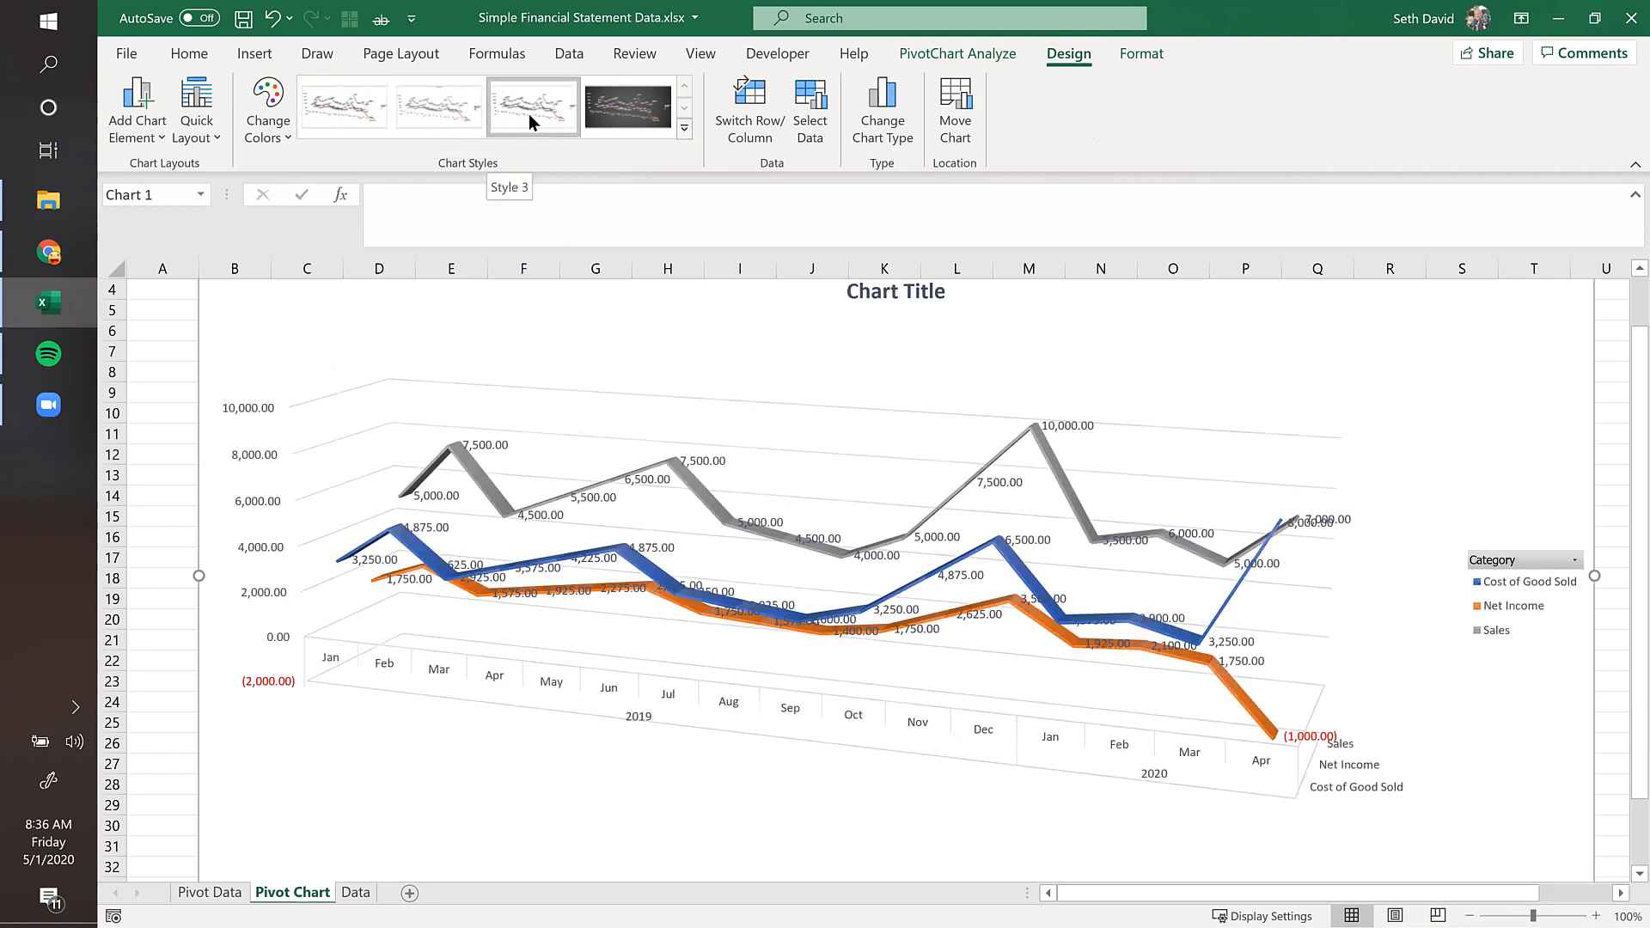
right_click(1076, 426)
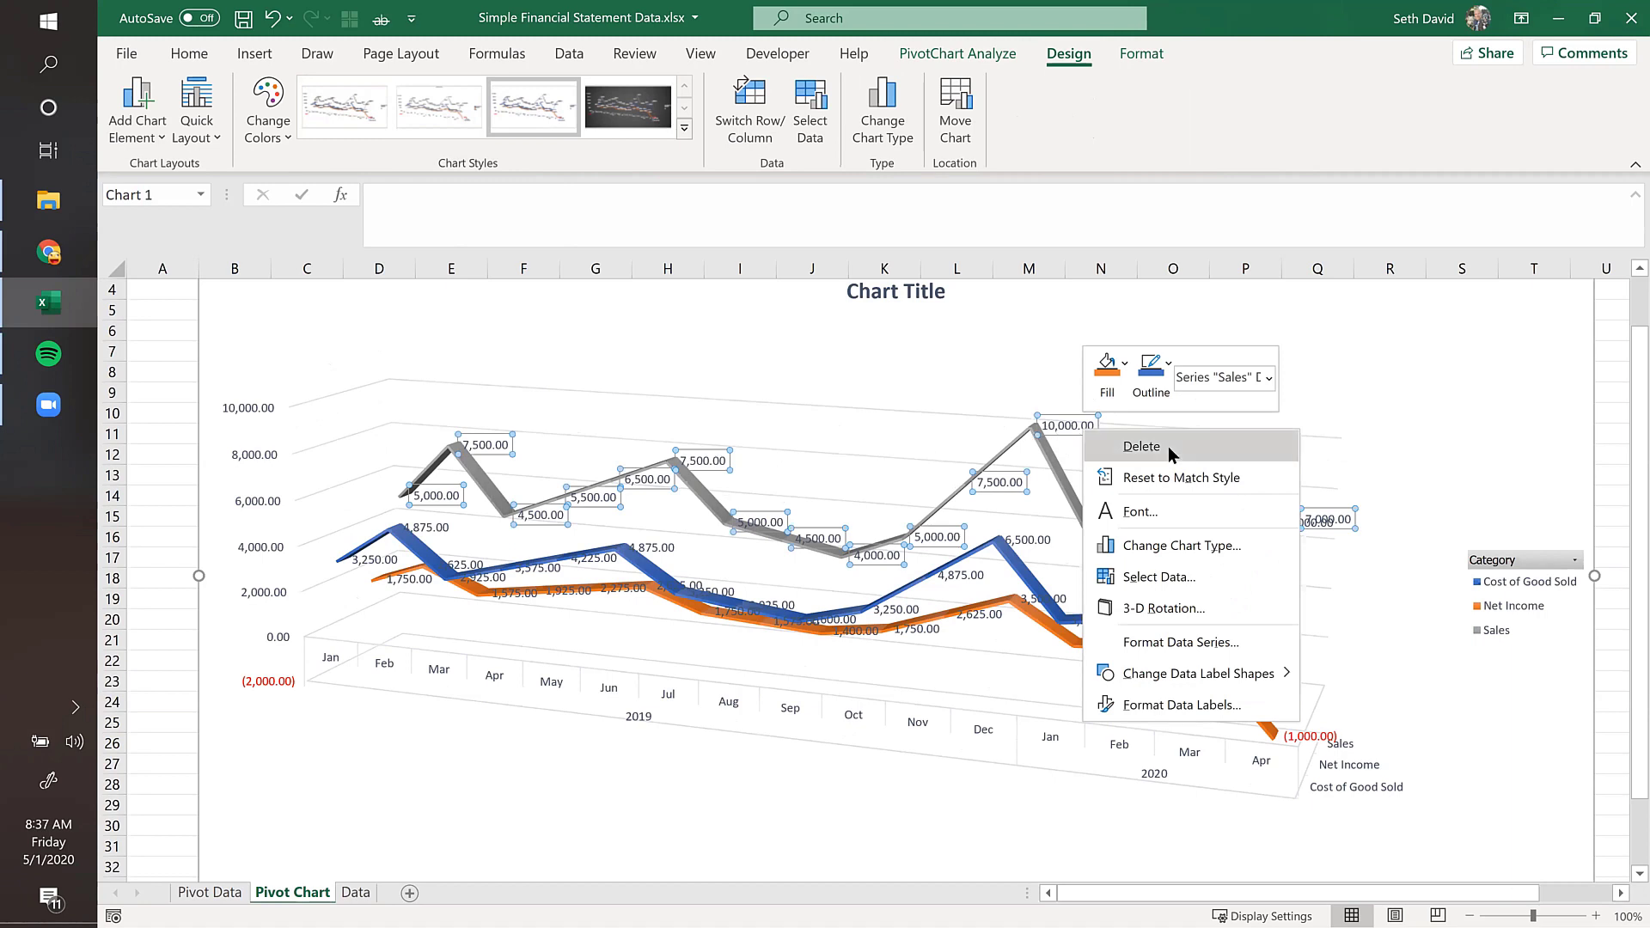
click(1505, 372)
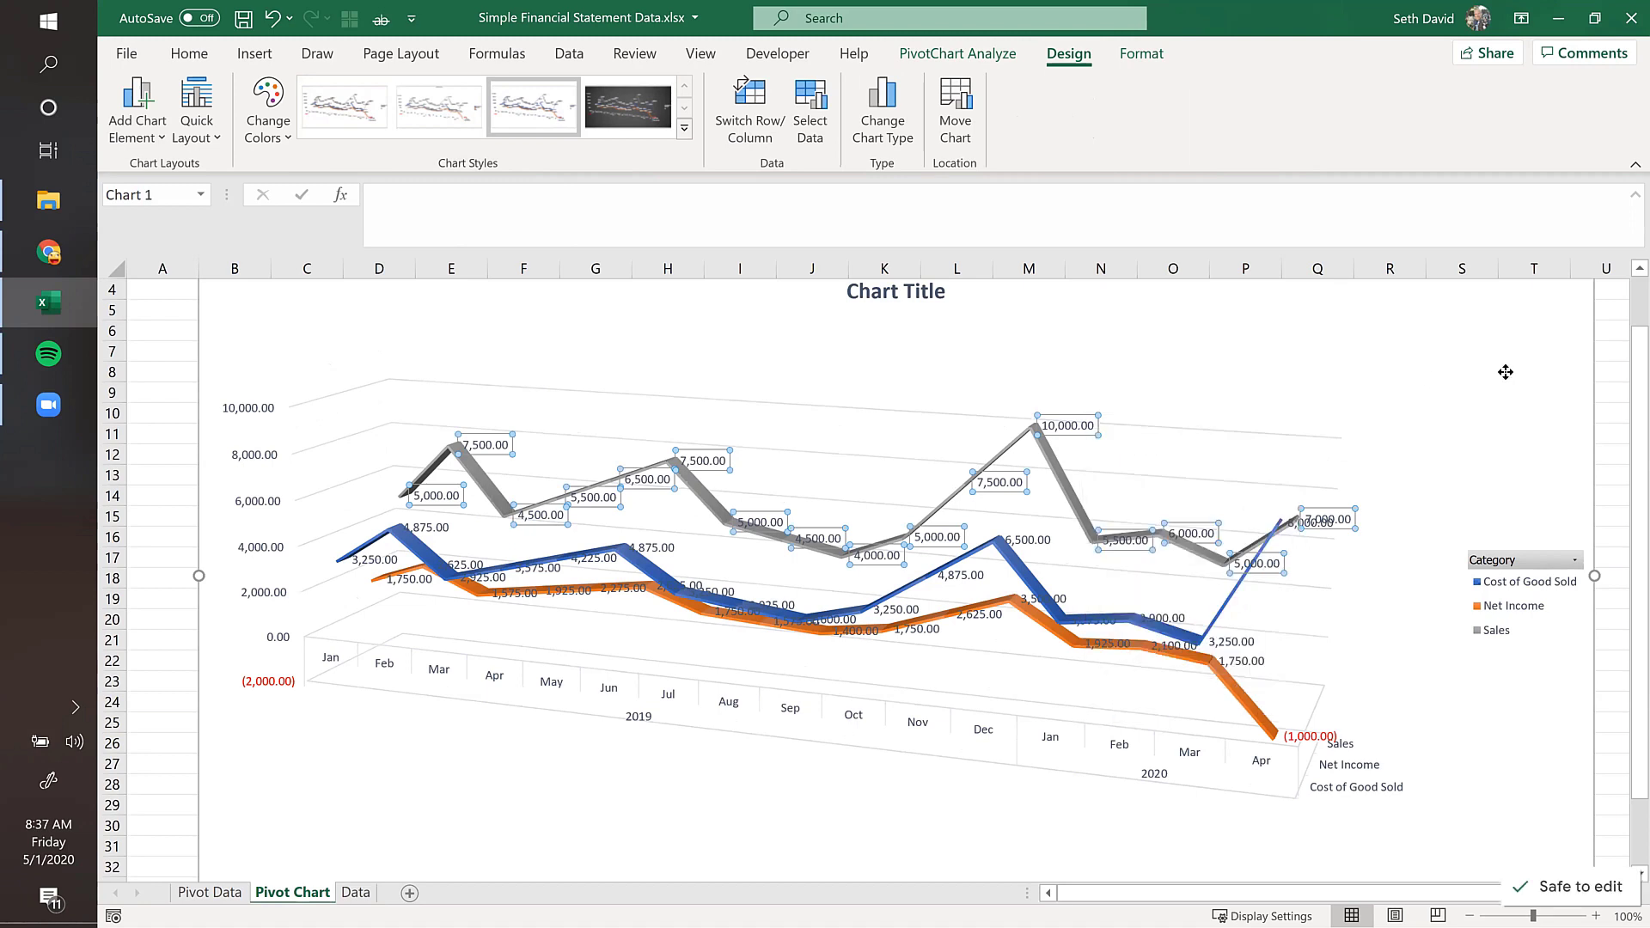
click(1504, 373)
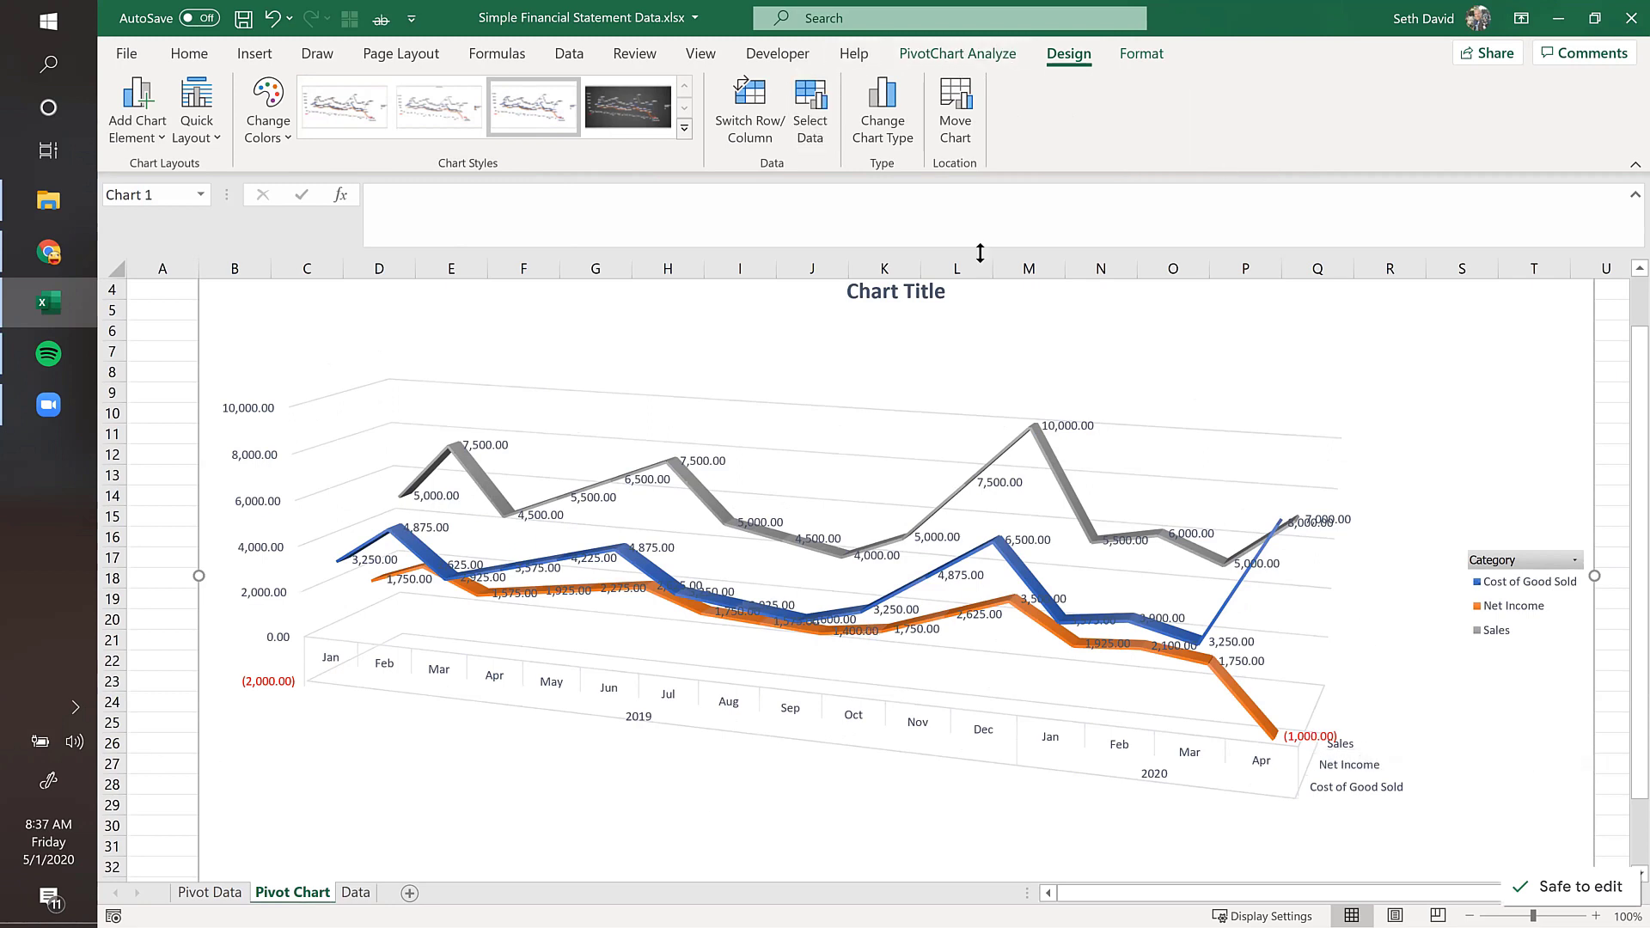
Step: Replace the PivotChart's title text with "Profit & Loss Summary" and deselect the chart
scroll(943, 350, up, 1)
click(894, 352)
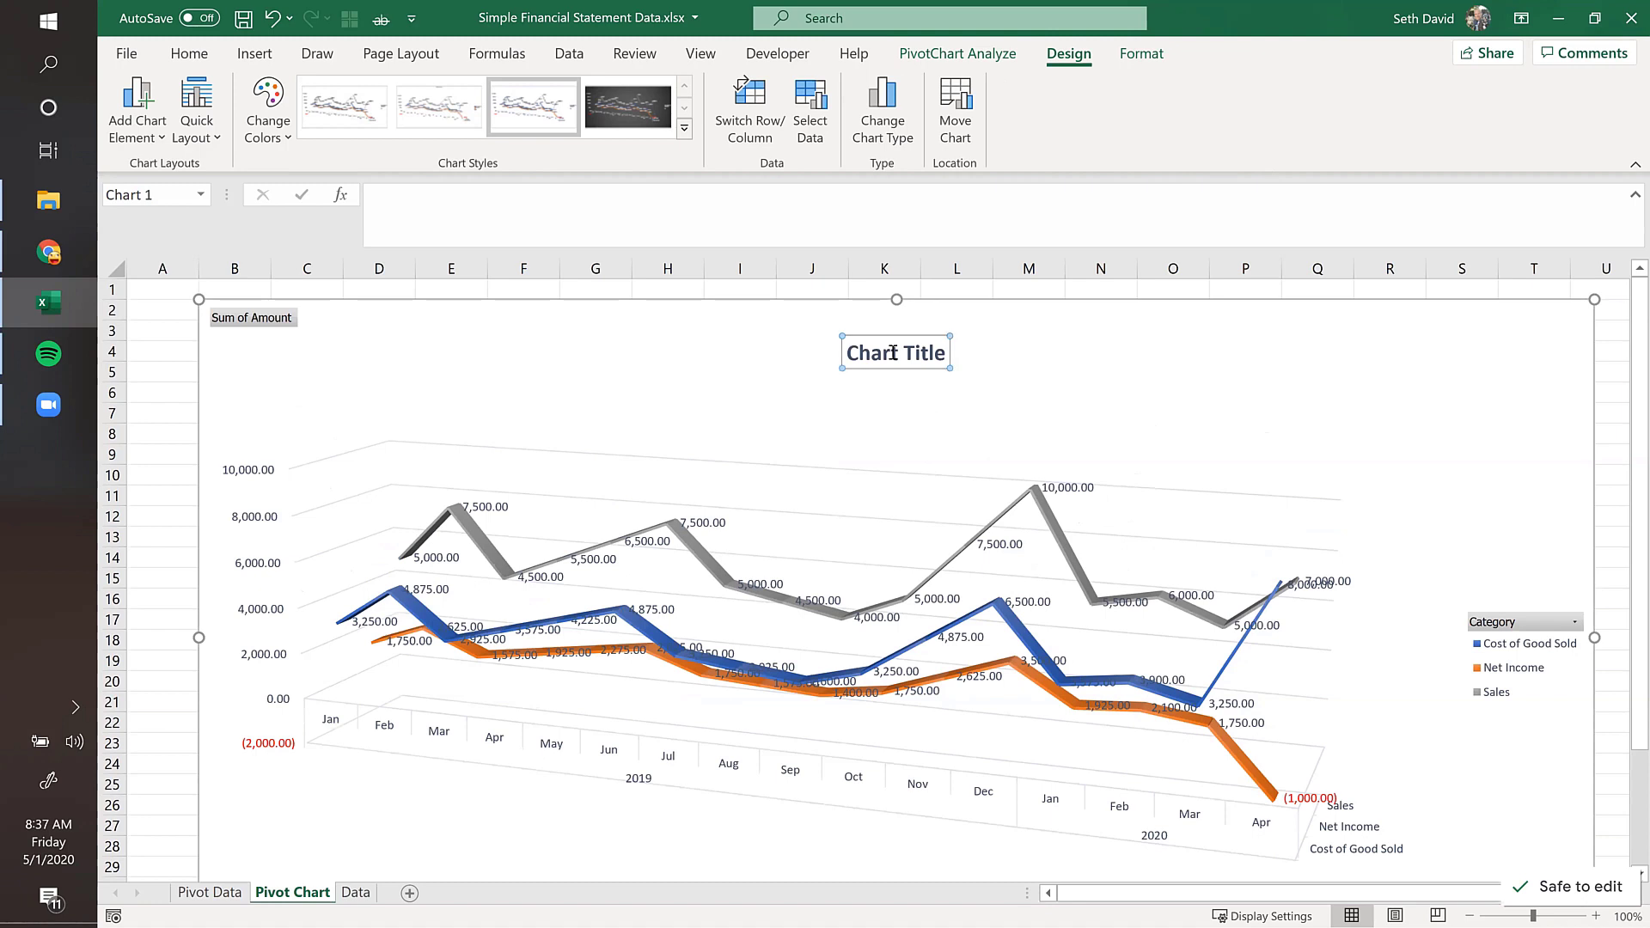
click(862, 355)
drag(850, 355, 940, 359)
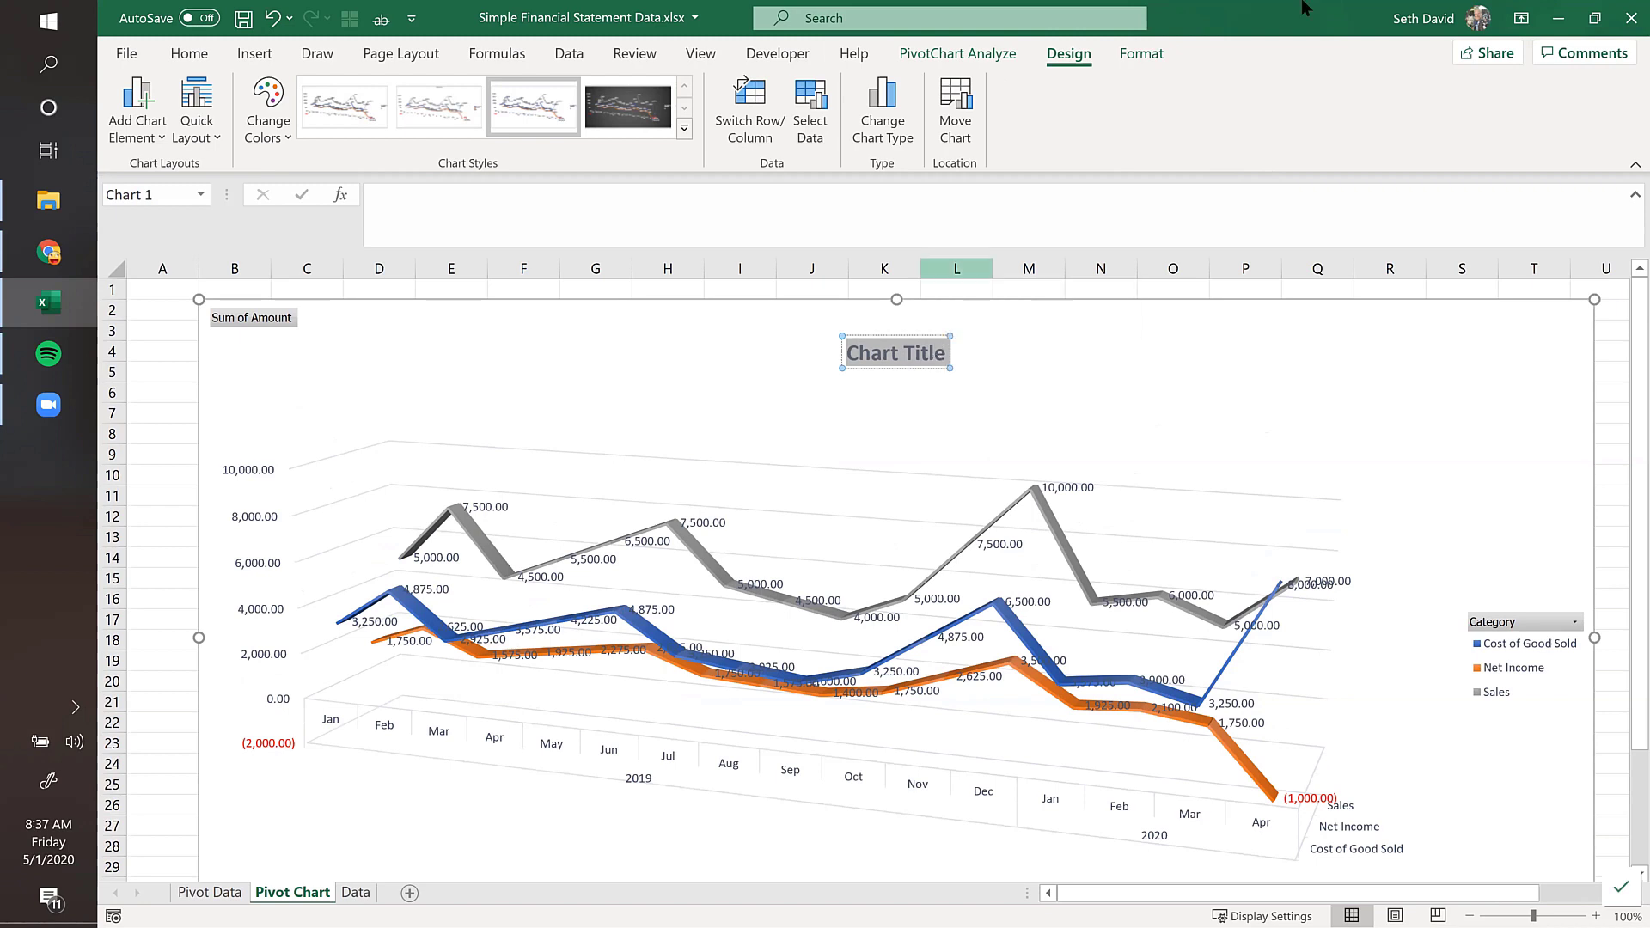
text(Profti)
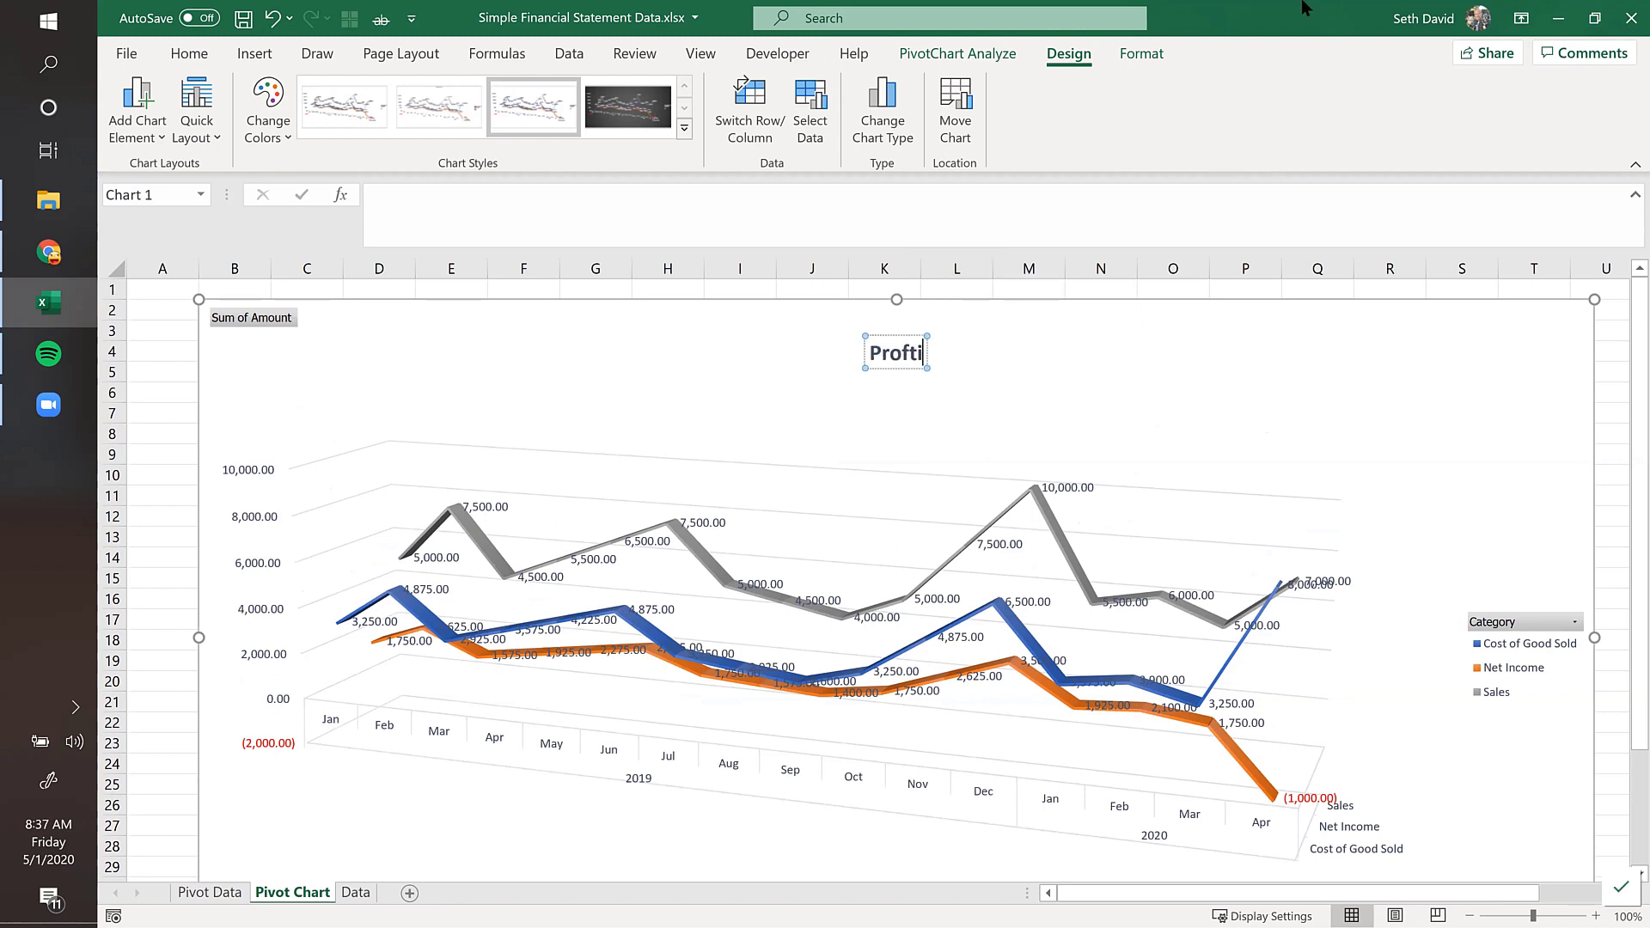
key(BackSpace)
key(BackSpace)
text(it &)
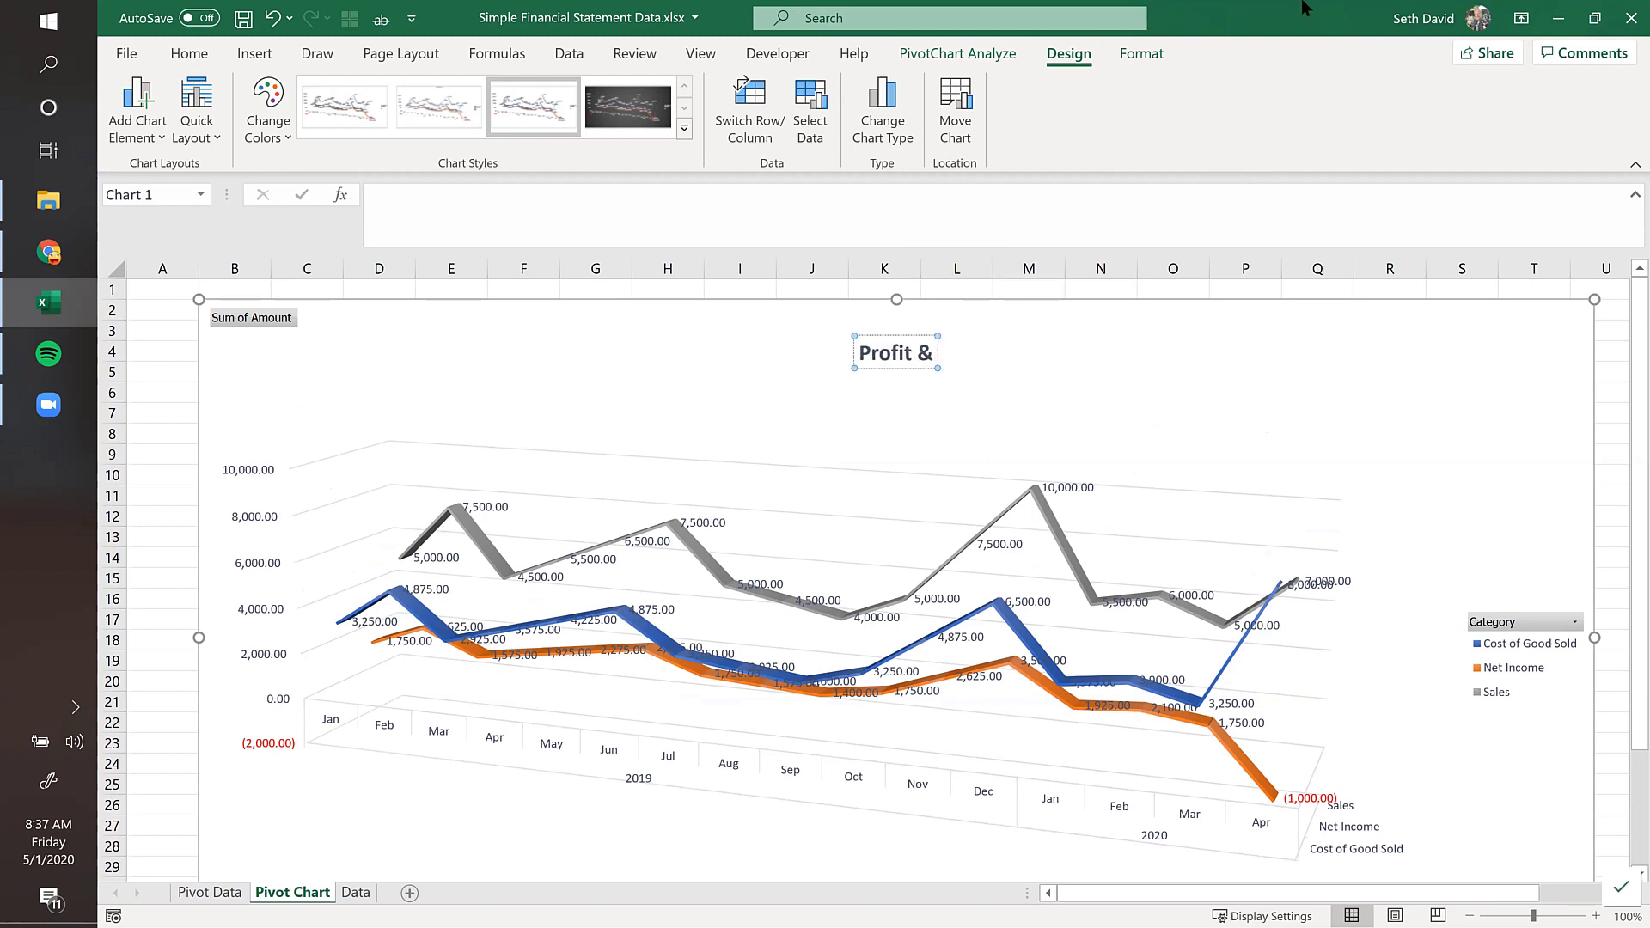
text( Loss Summary)
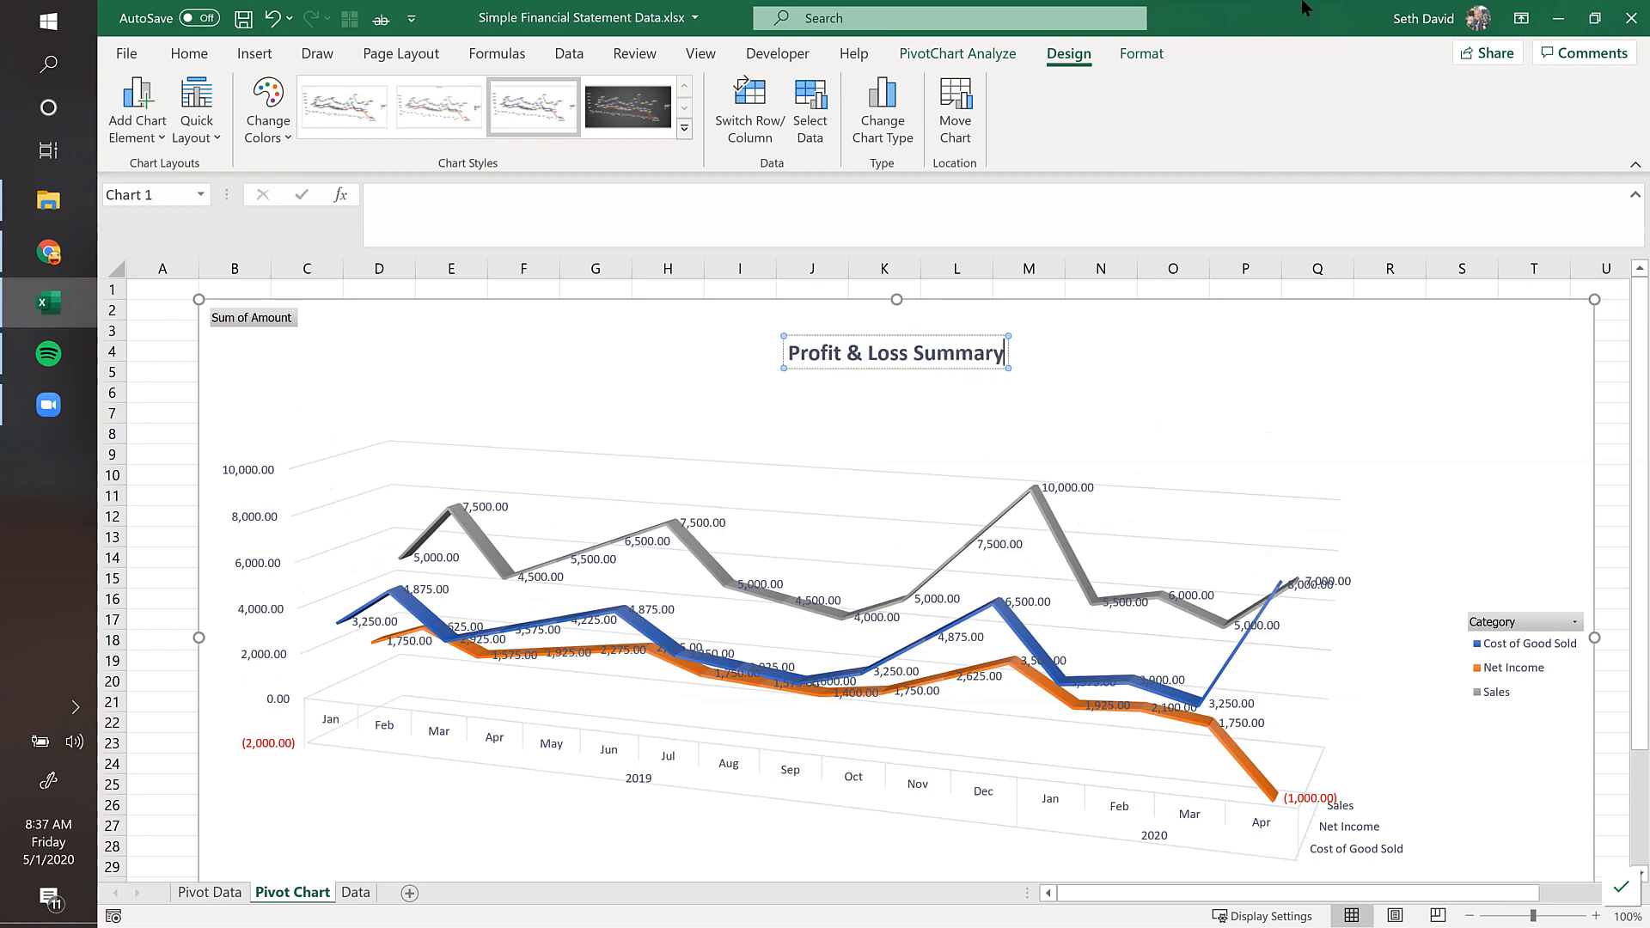
click(1299, 288)
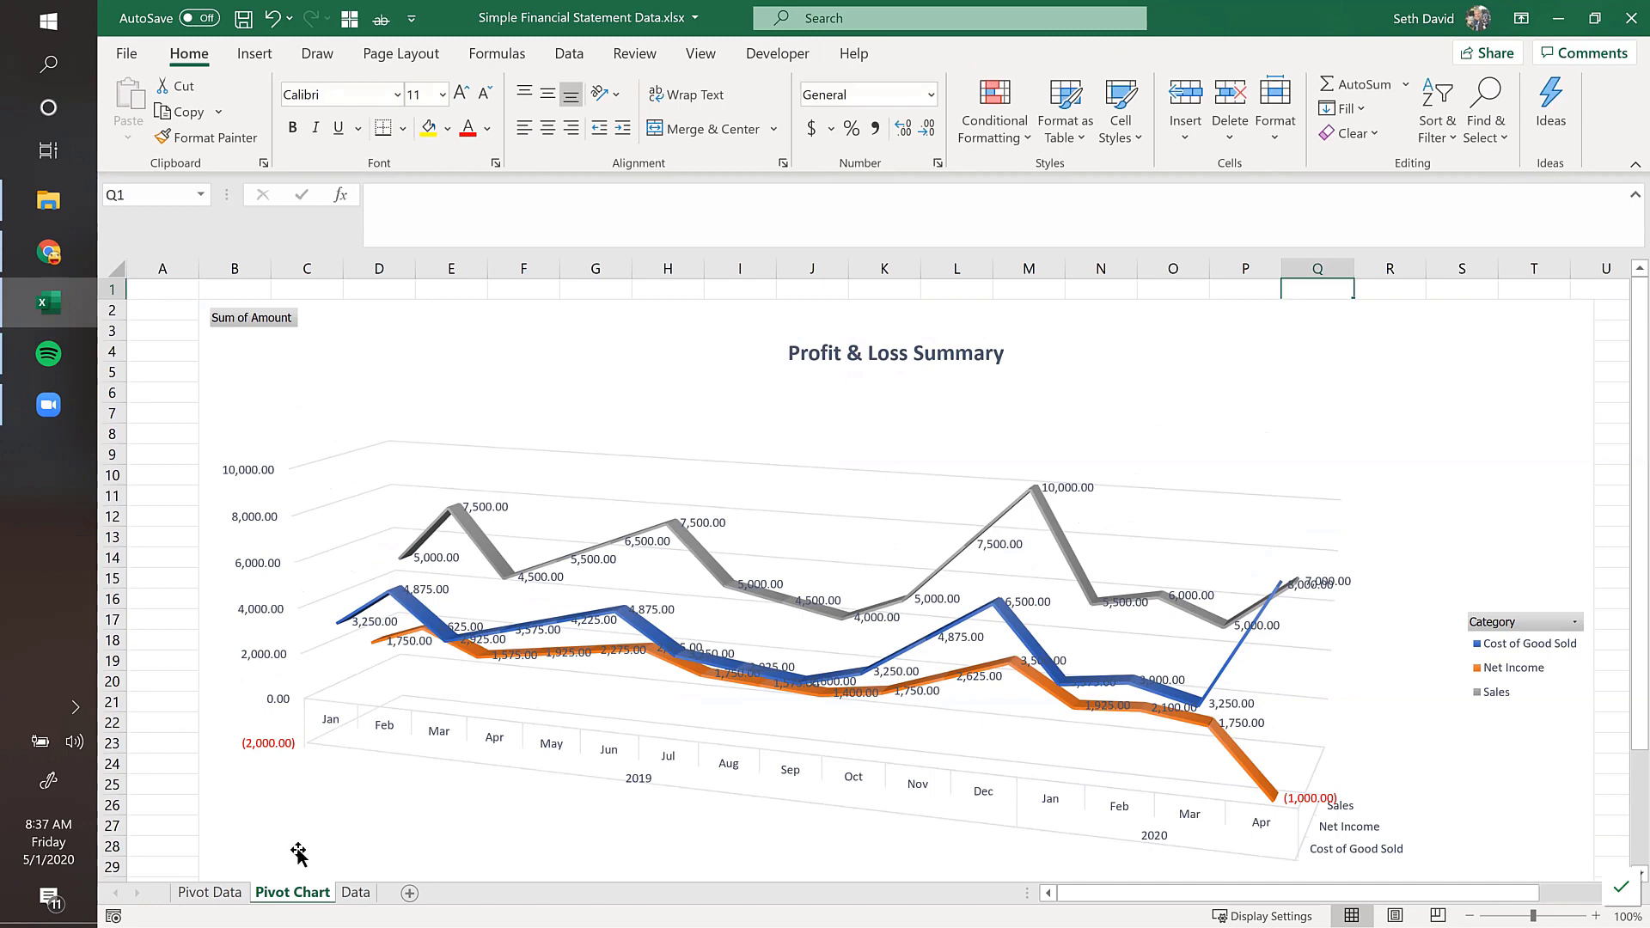
Step: Check the empty row directly below the table on the Data sheet, and return to the Pivot Chart sheet
click(354, 893)
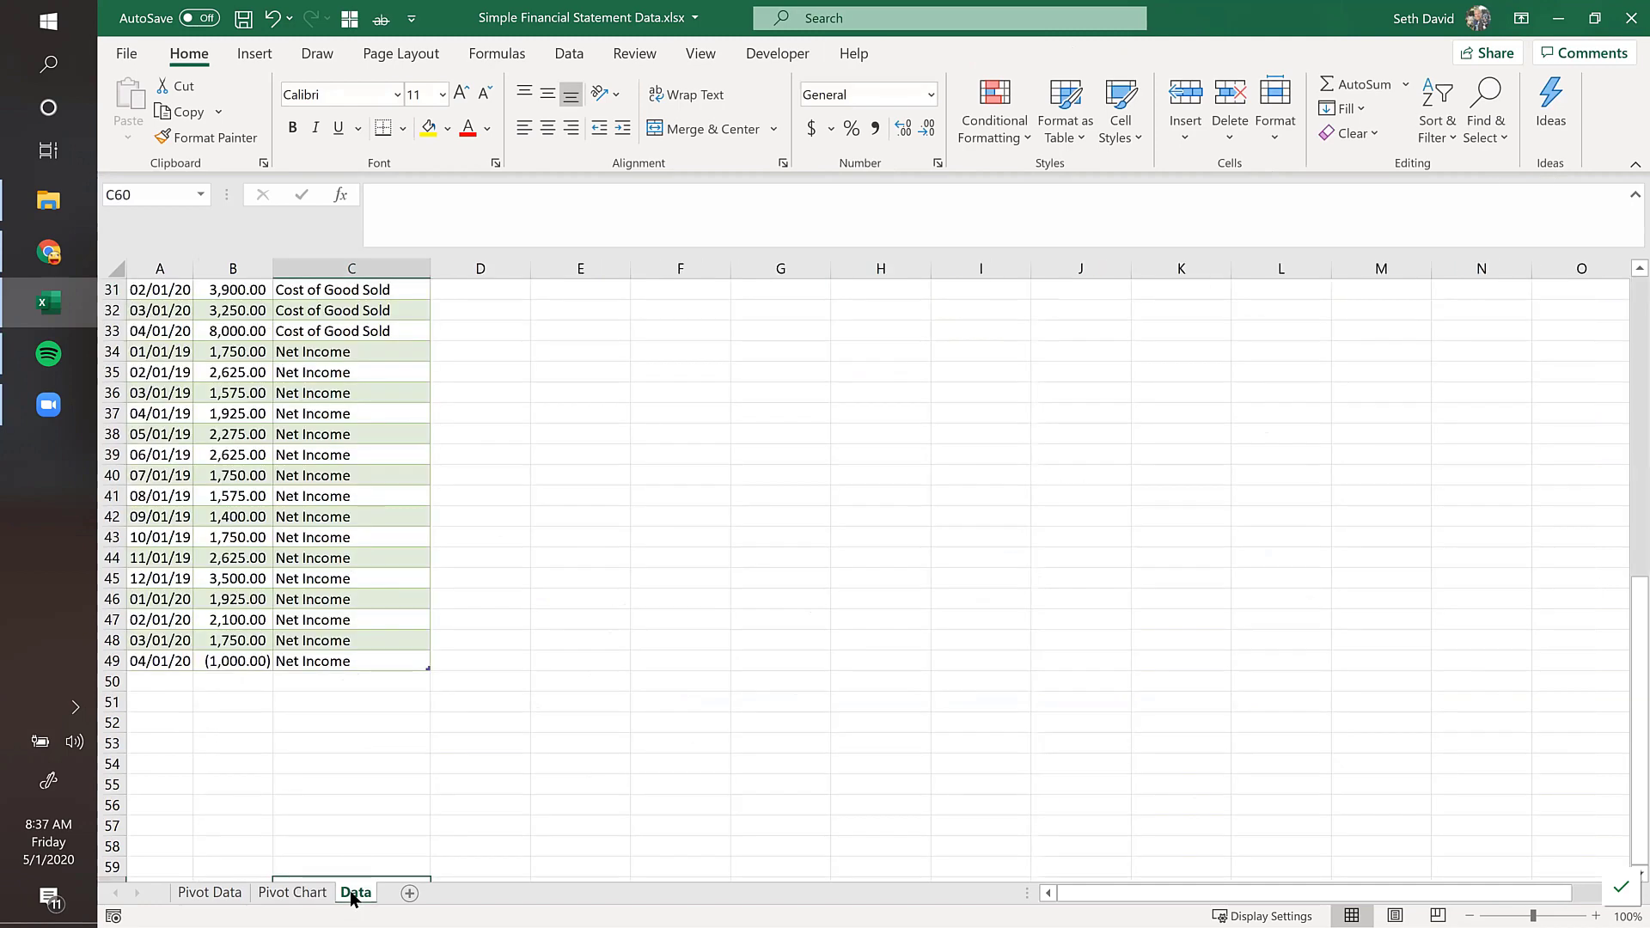
click(152, 678)
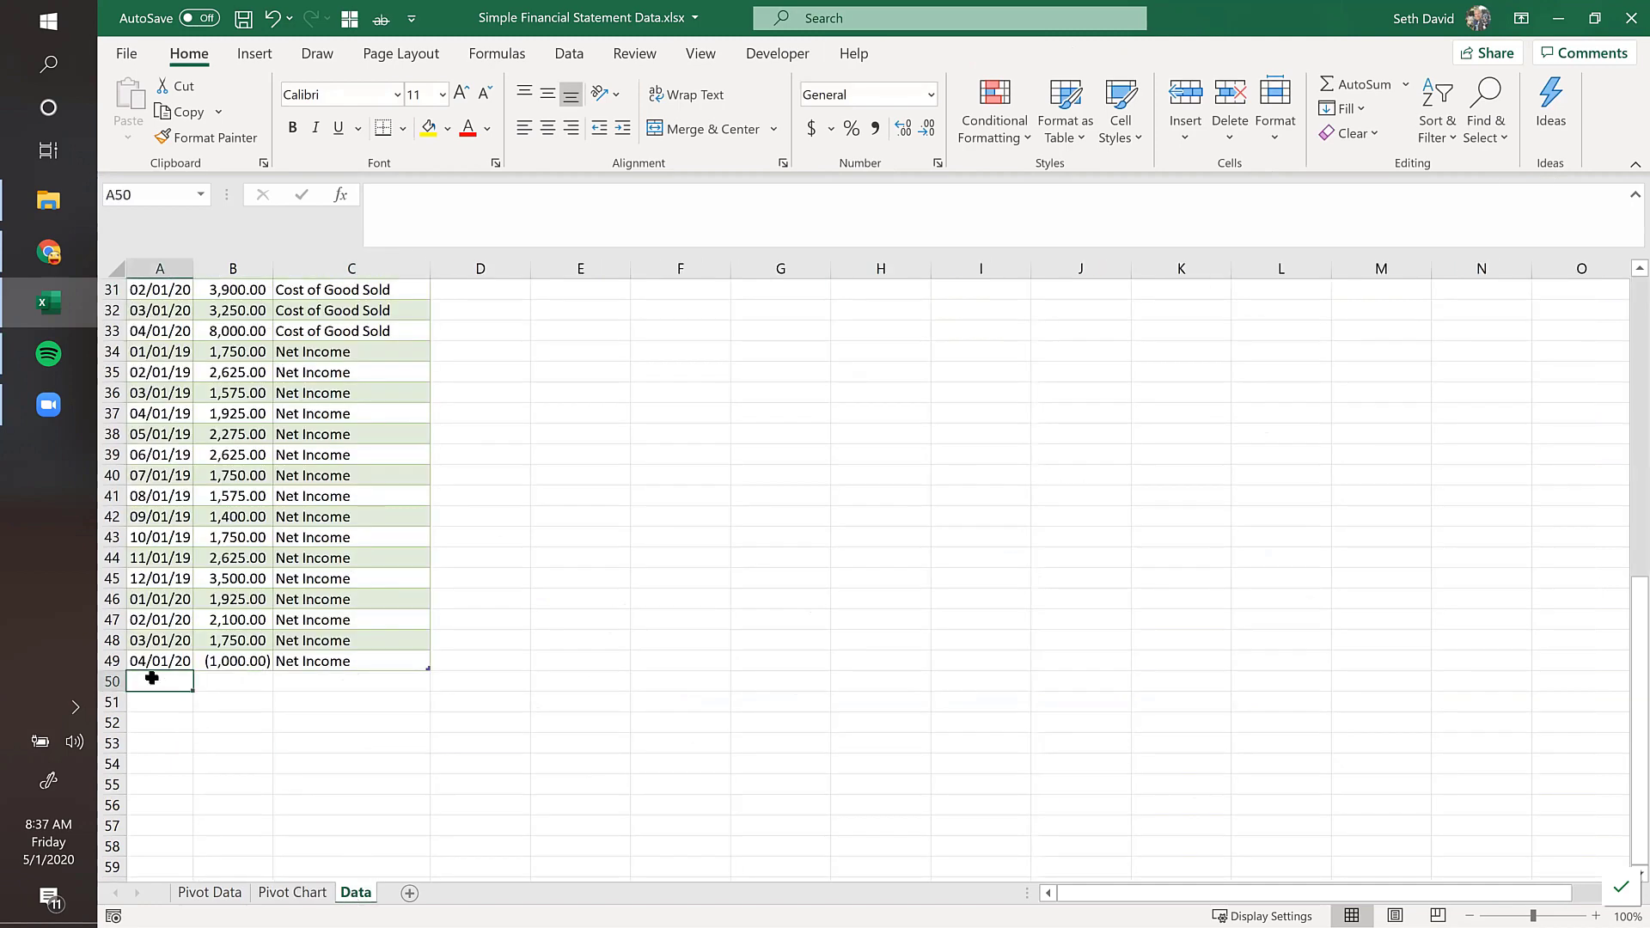
click(342, 680)
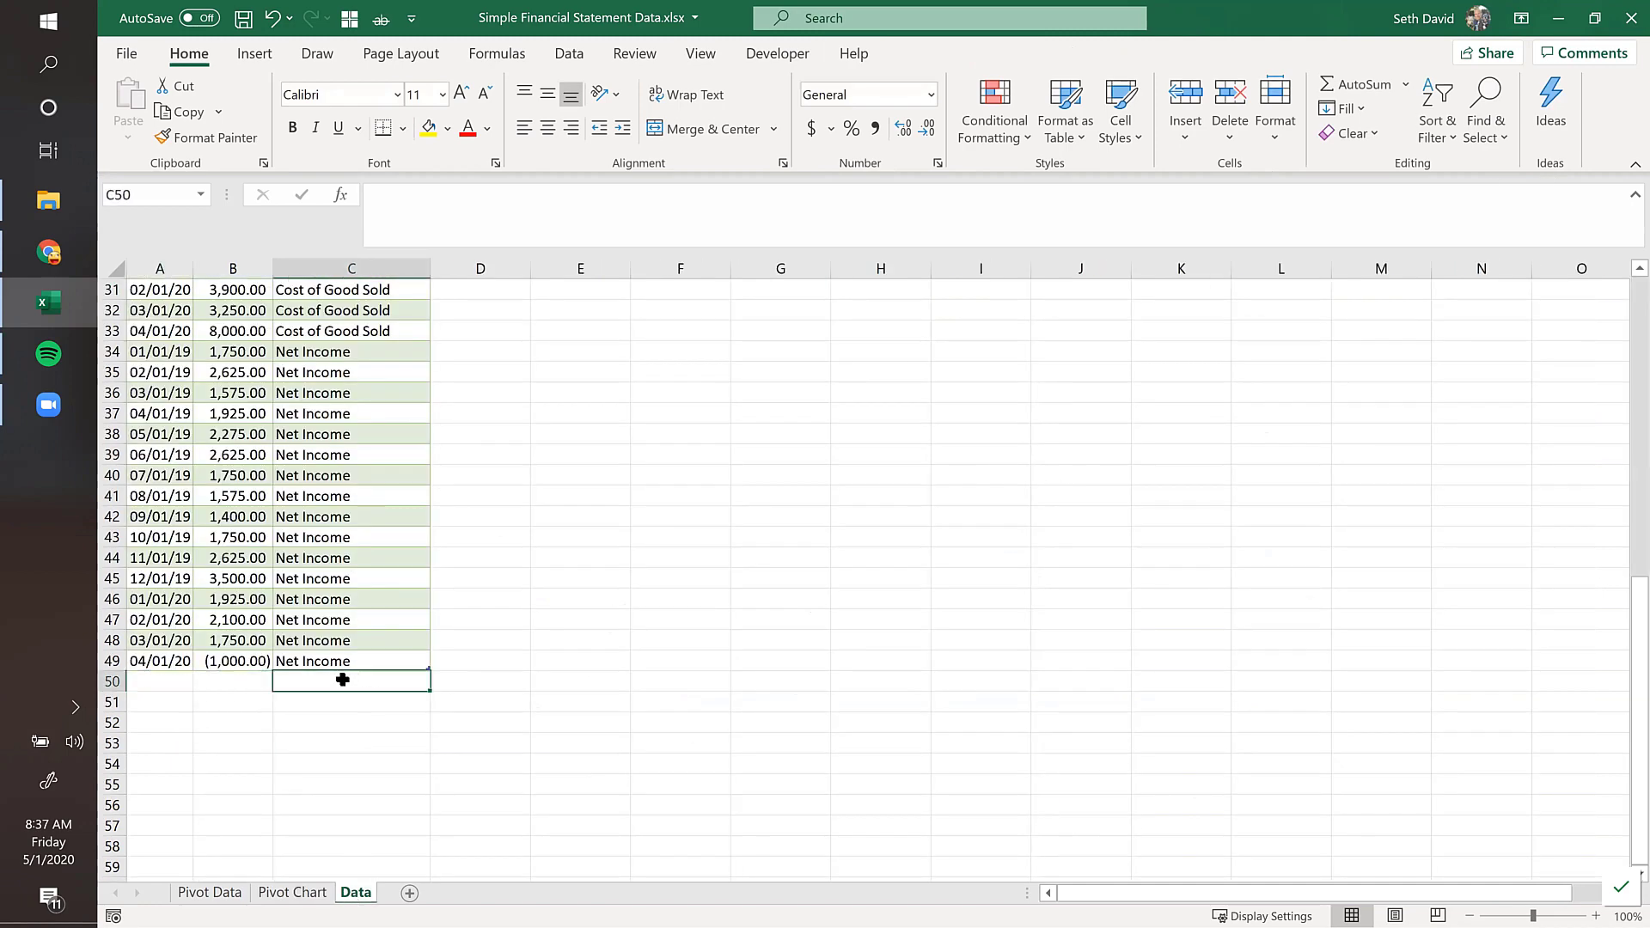
click(149, 679)
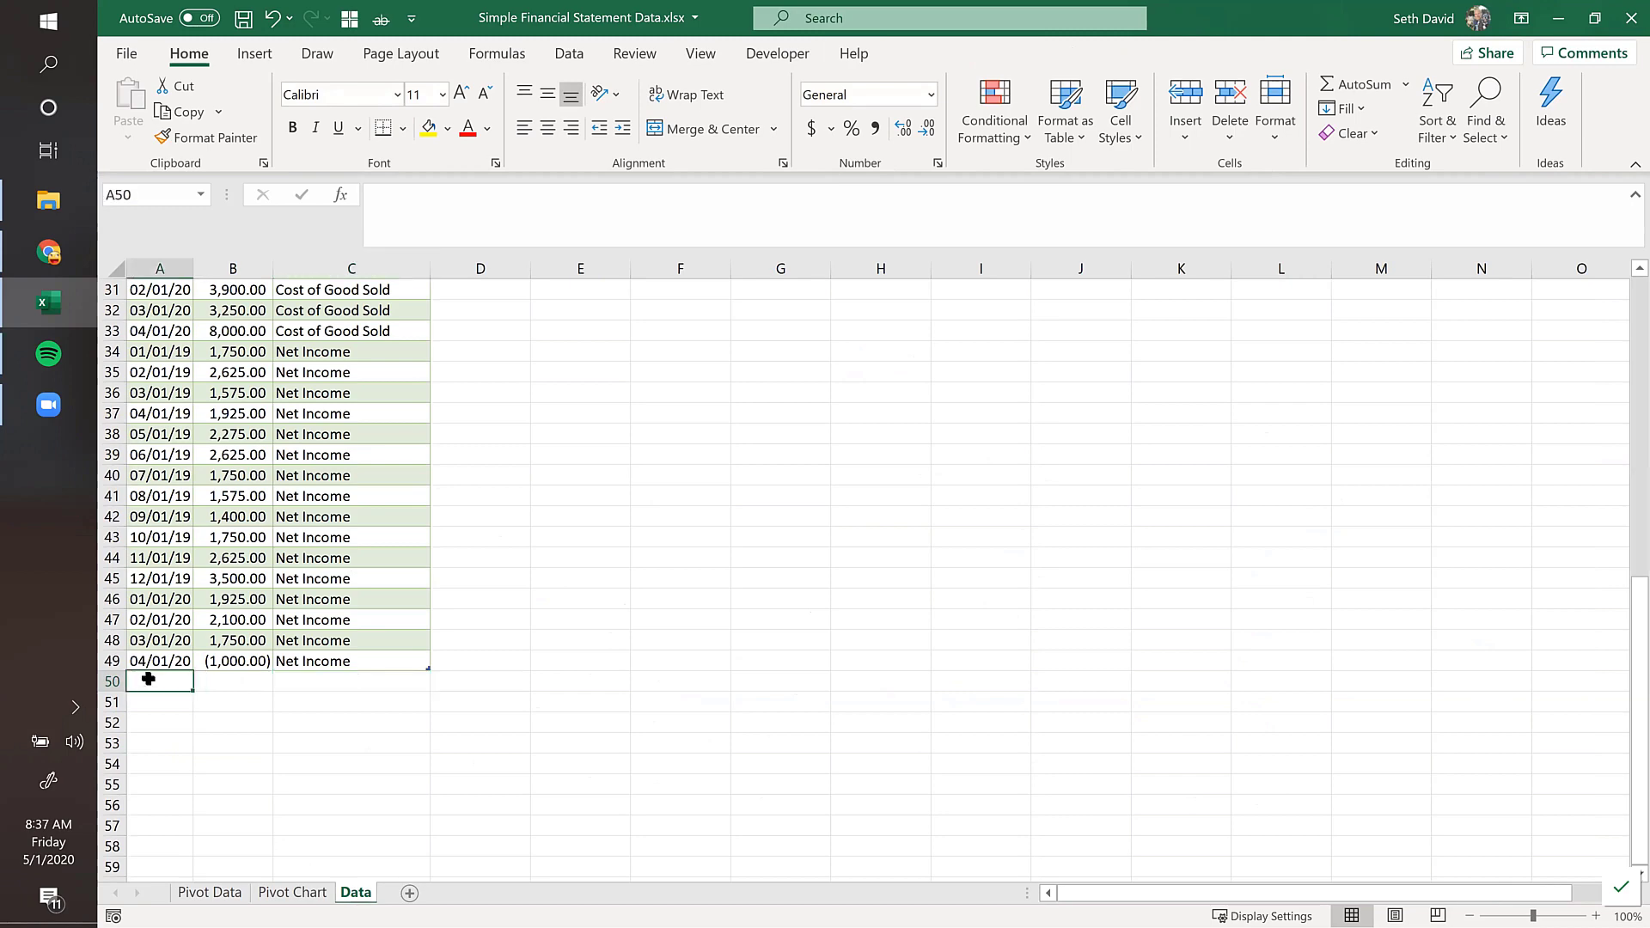
click(294, 894)
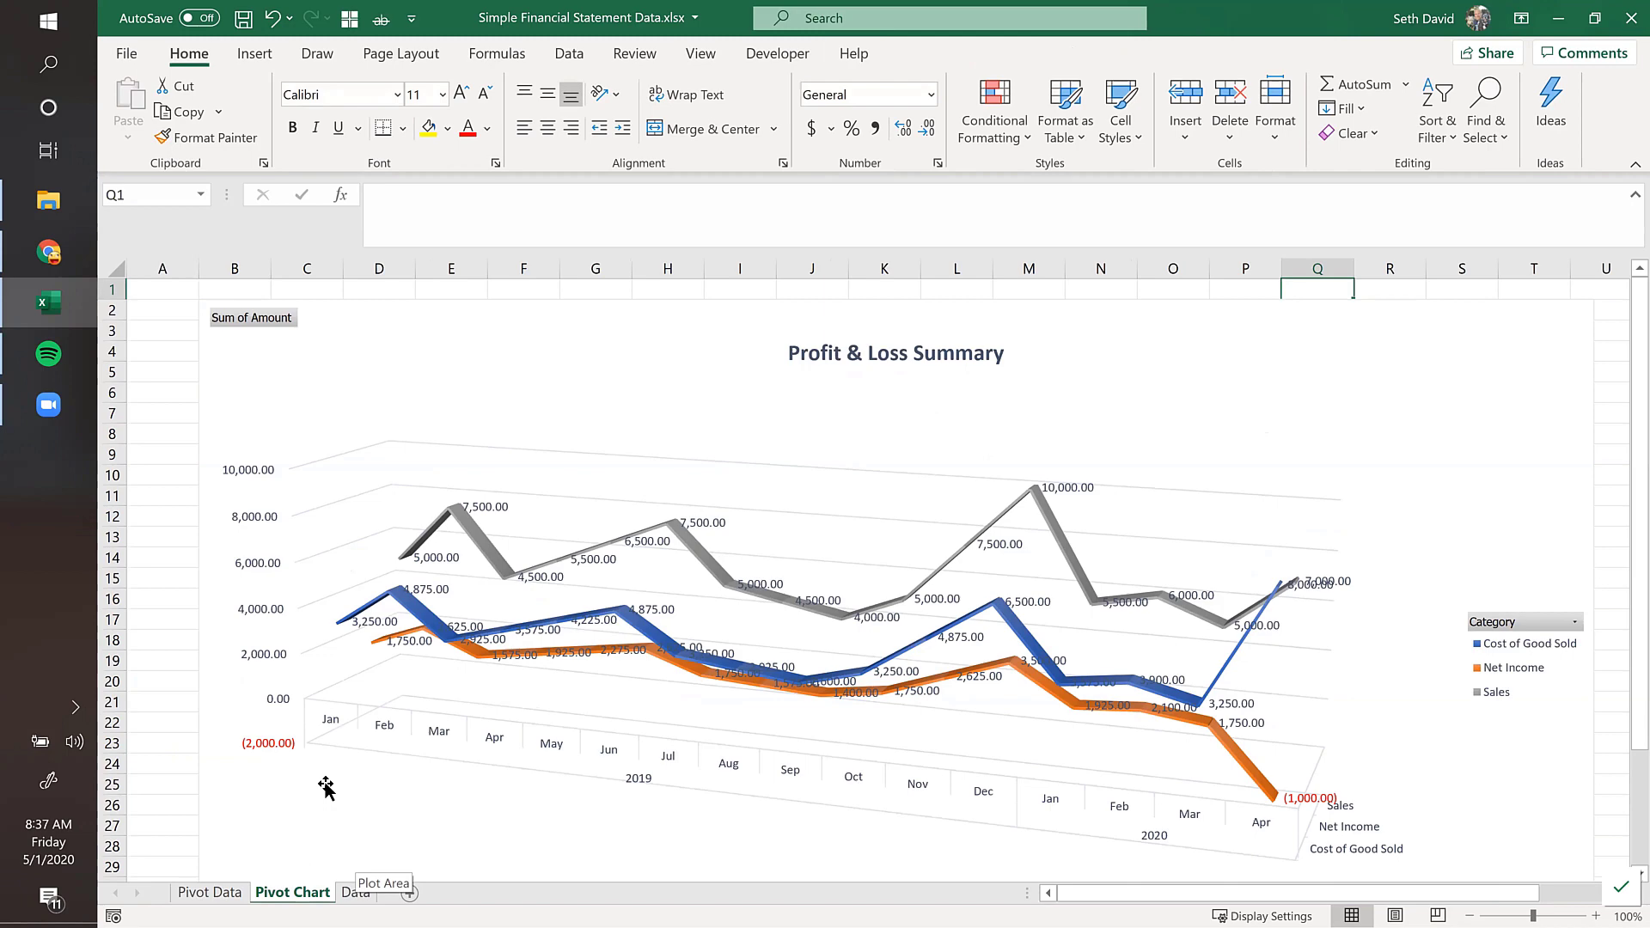
Step: Select the January 2019 Net Income value on the Pivot Data sheet and show the analysis commands for its PivotTable
click(207, 896)
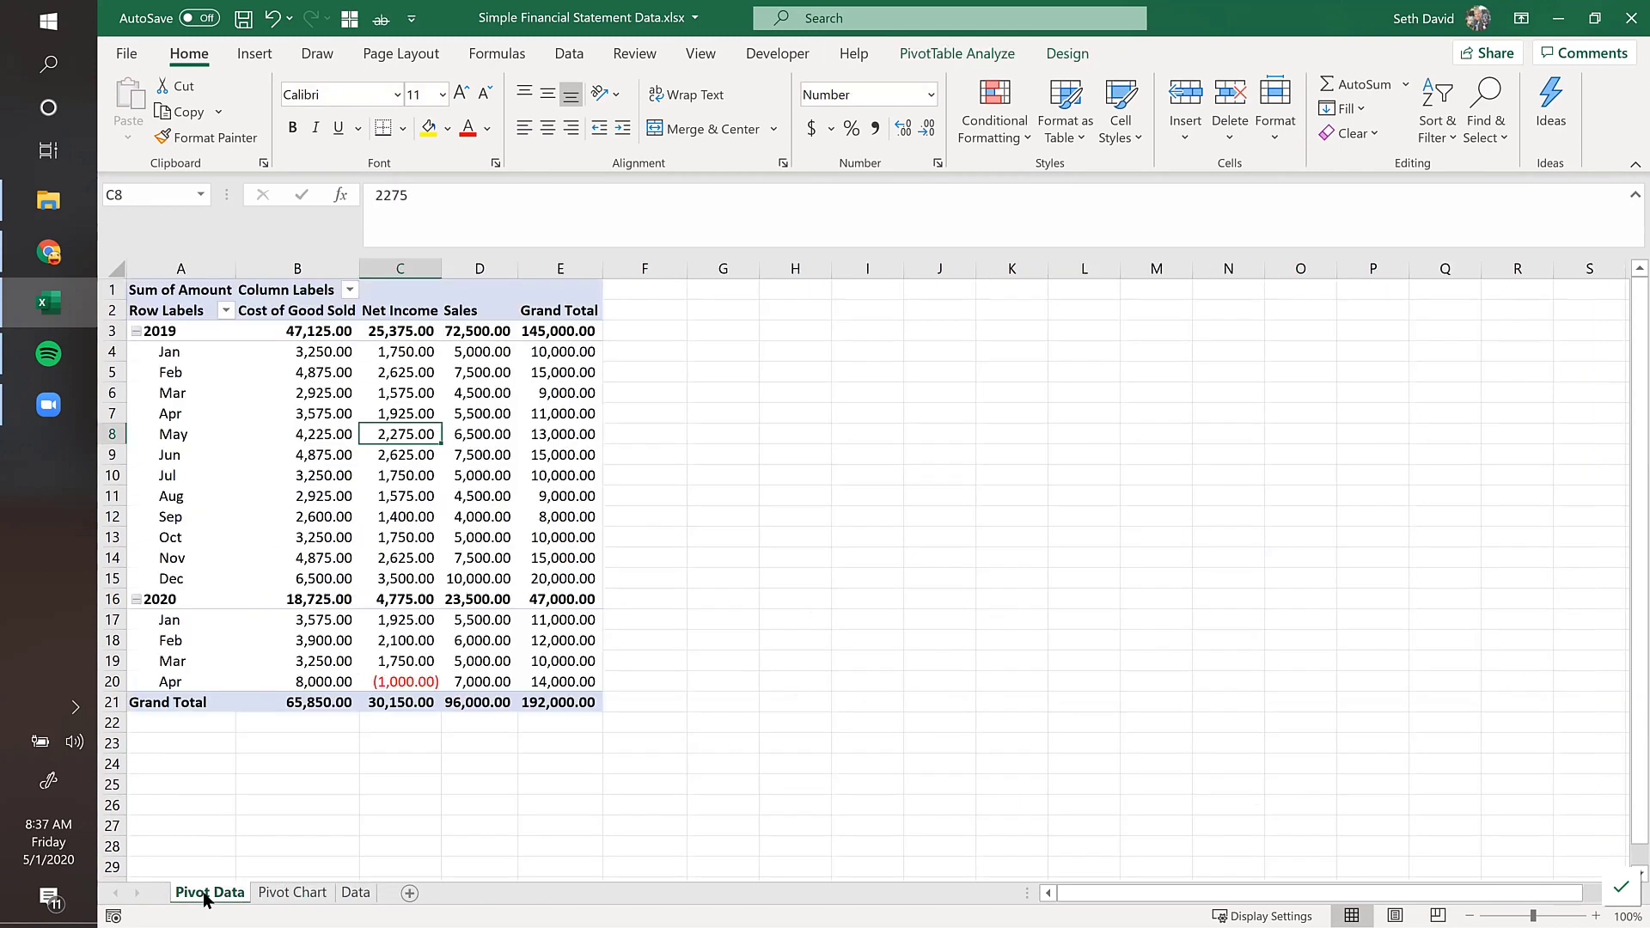
click(413, 352)
click(922, 57)
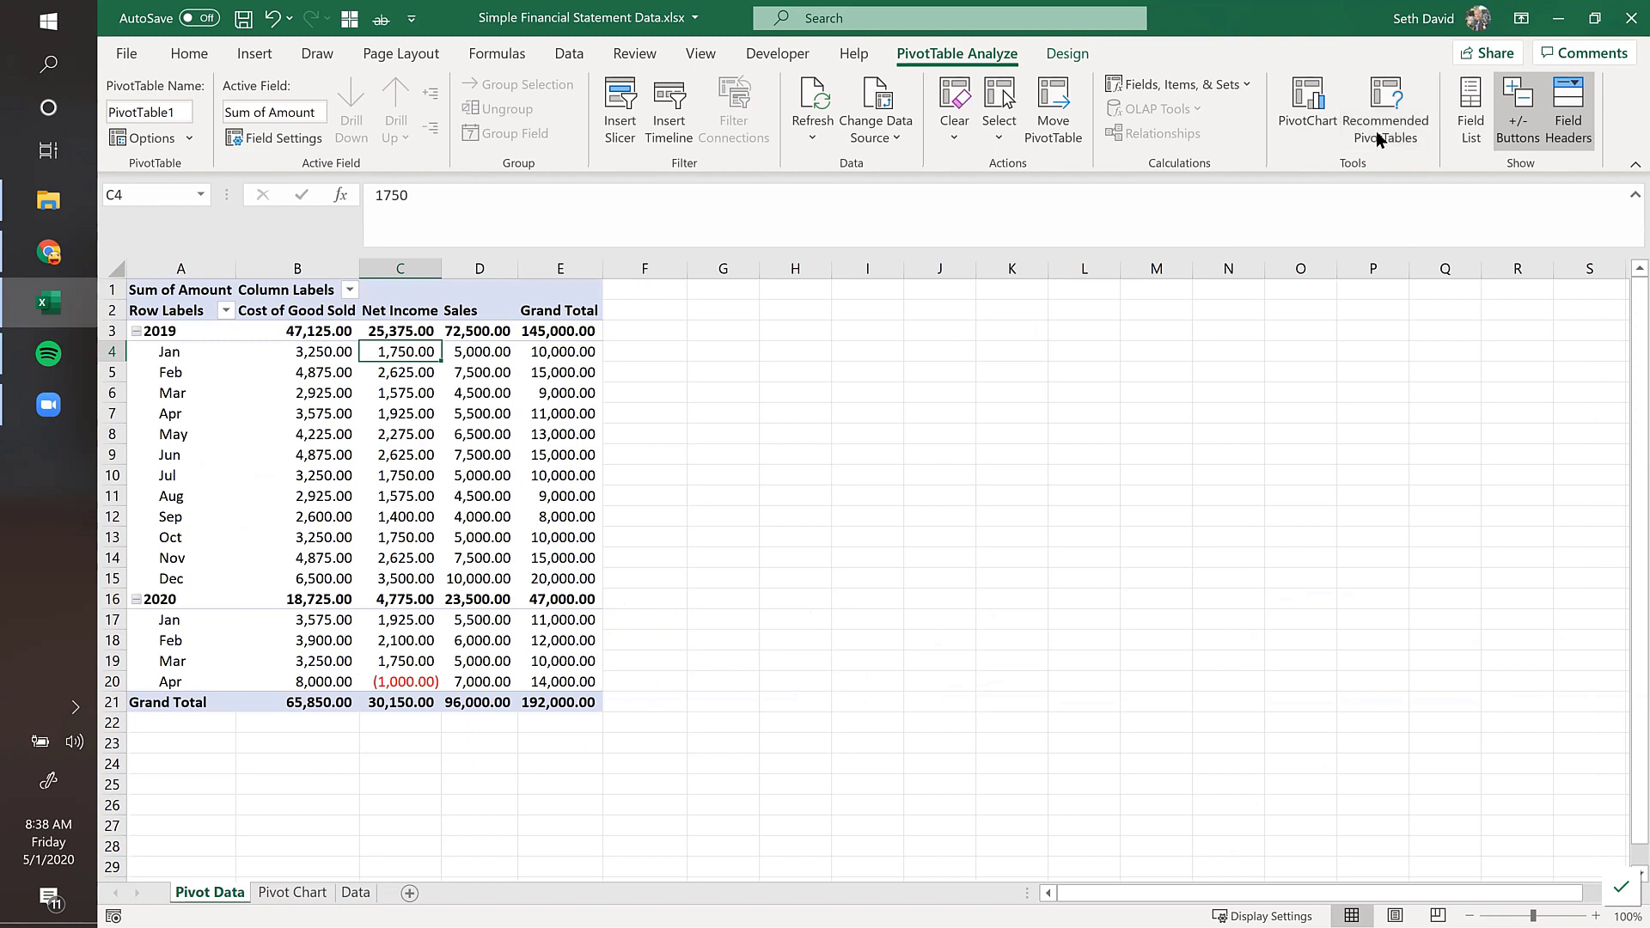
Step: Review the PivotTable's calculated field commands and the source rows on the Data sheet, and return to the Pivot Chart sheet
mouse_move(410, 354)
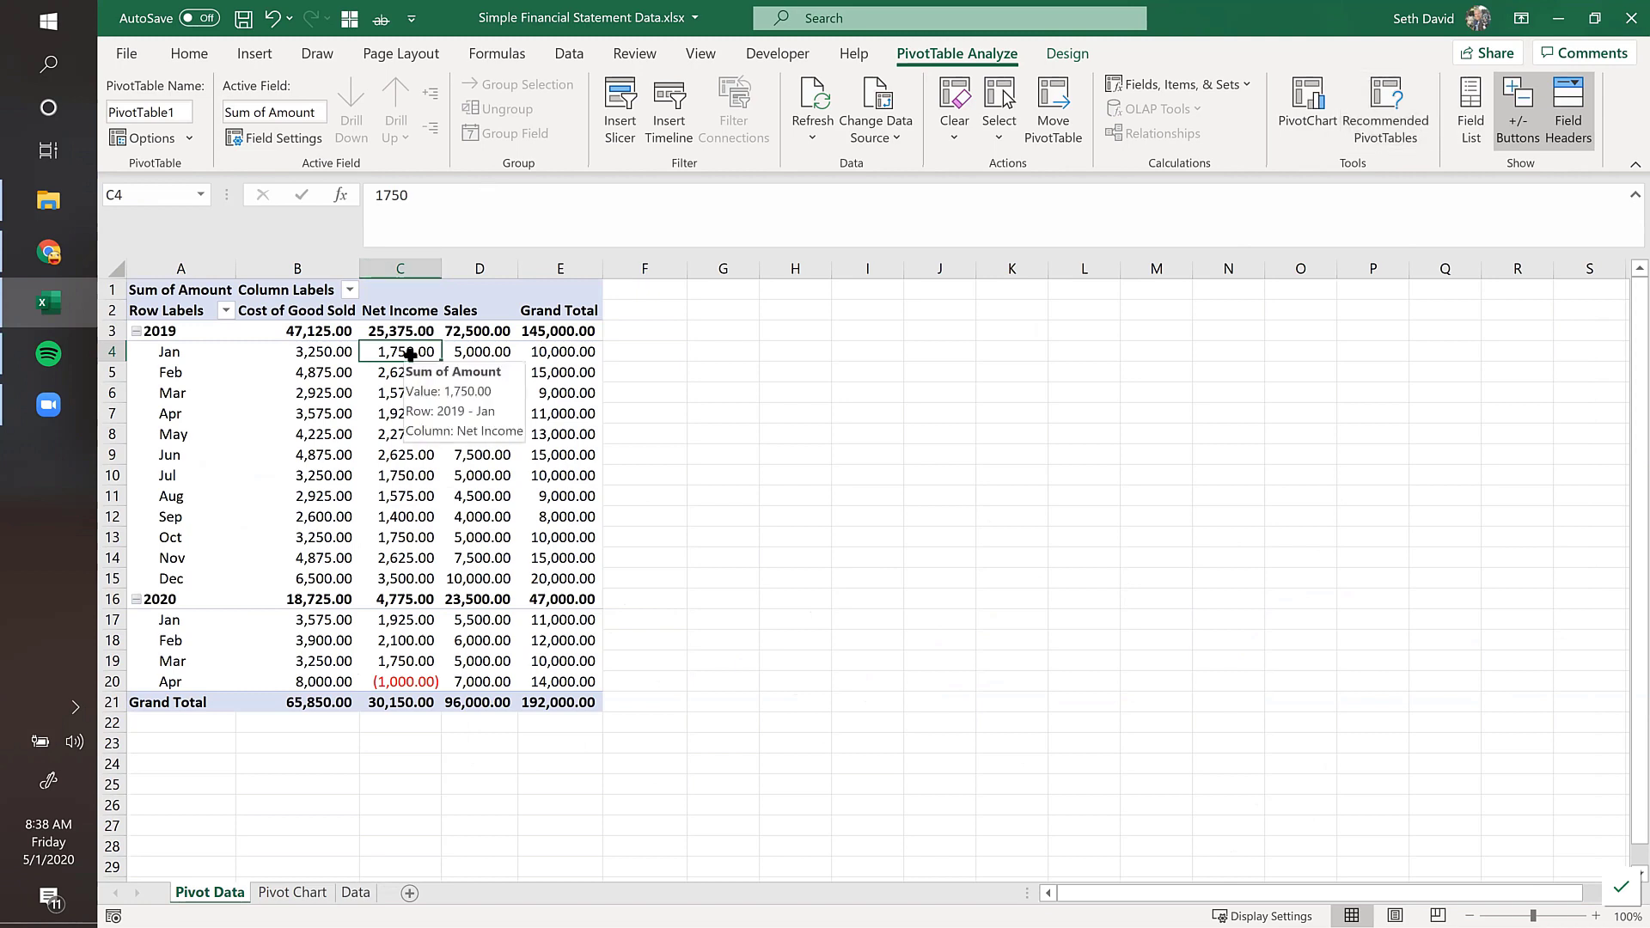
click(1224, 82)
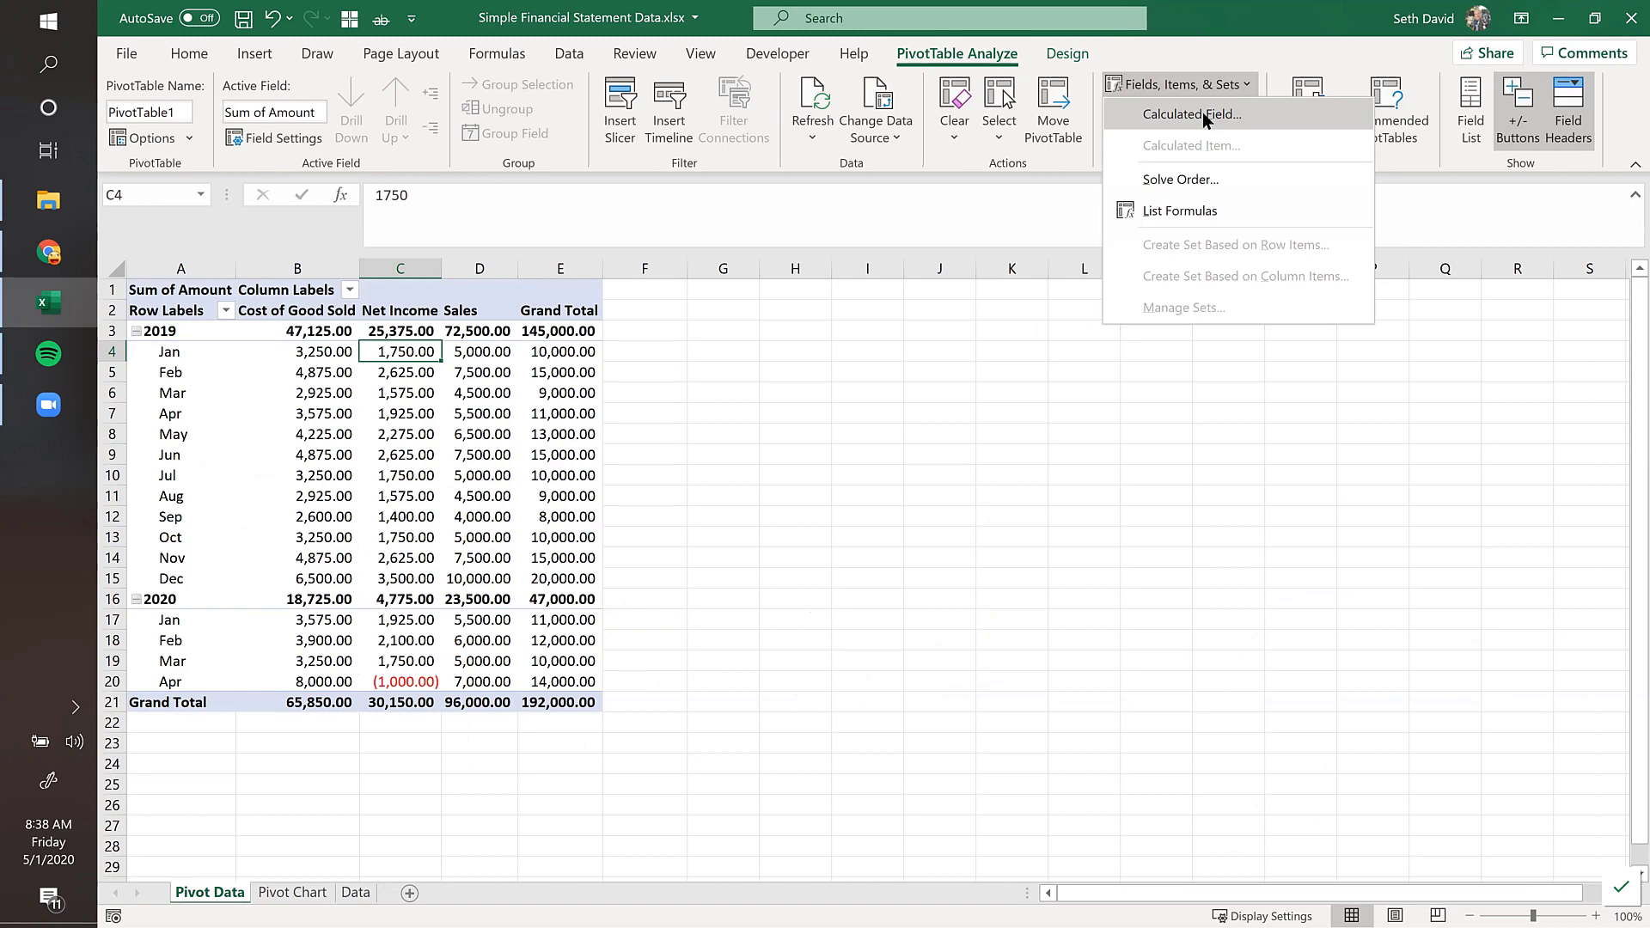
click(331, 898)
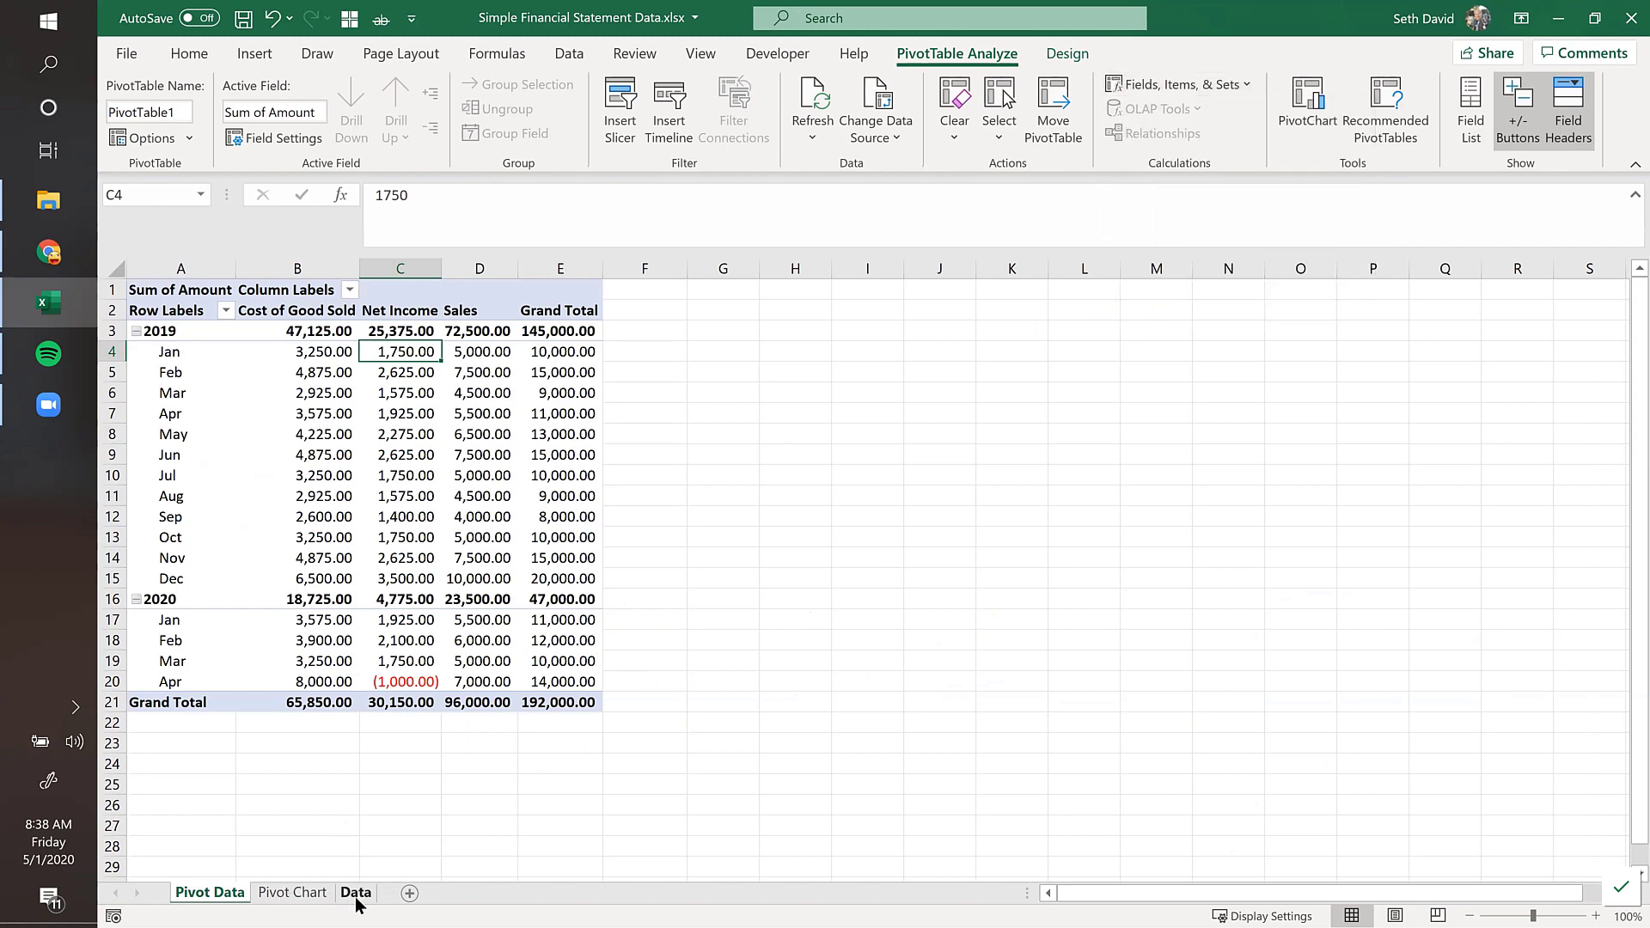
click(355, 894)
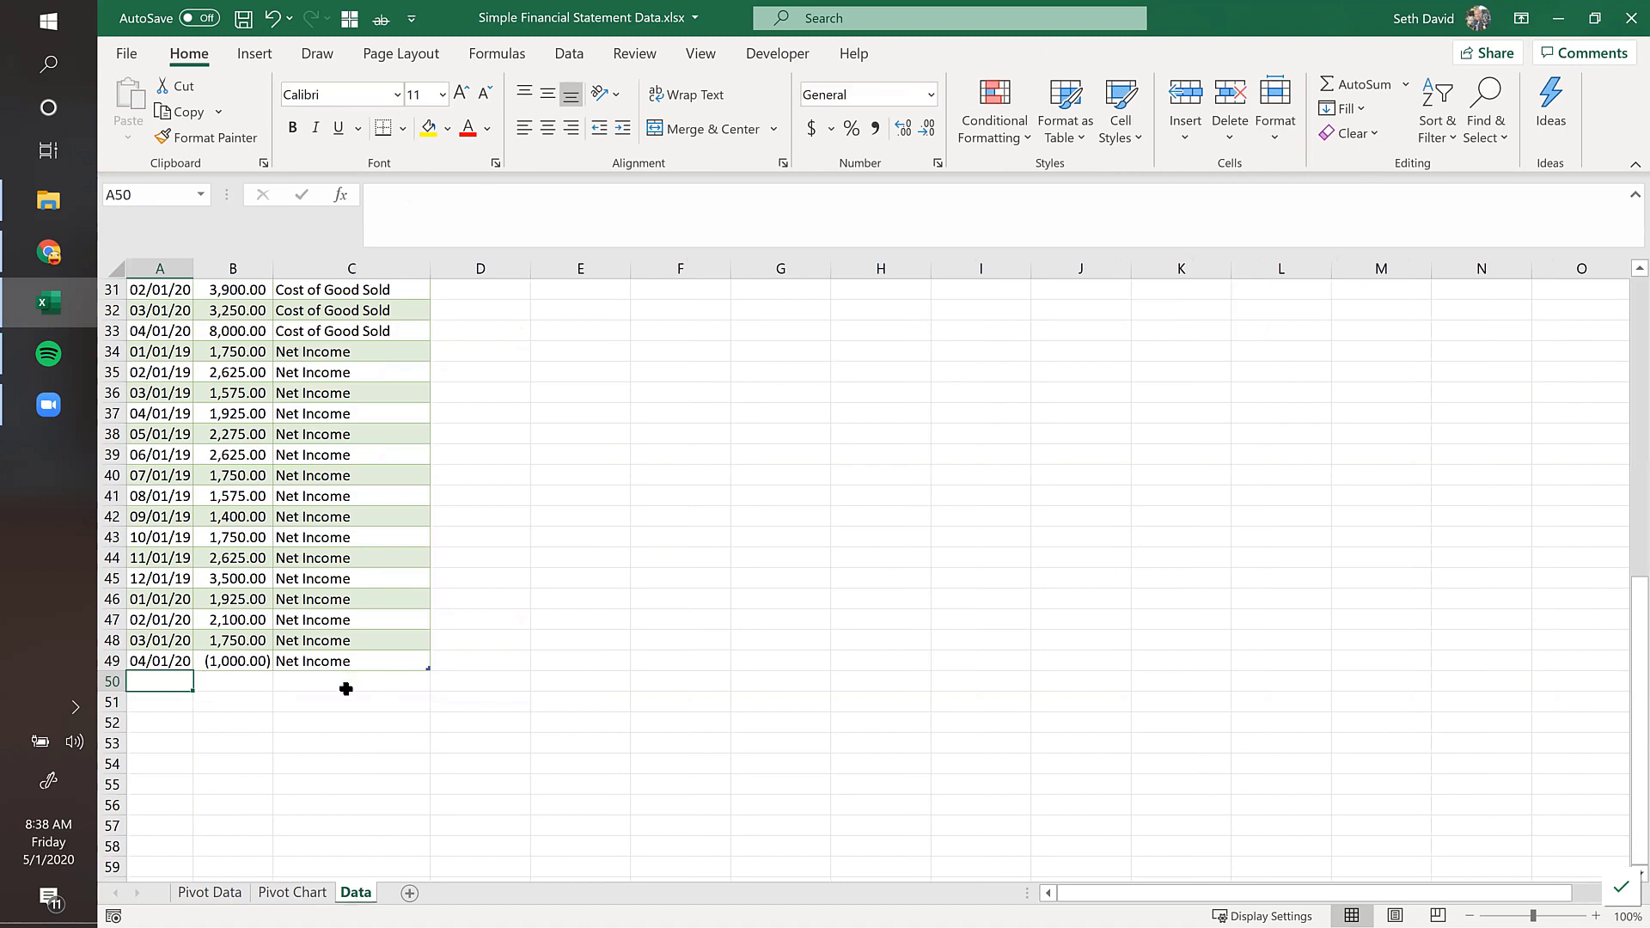
click(207, 894)
click(295, 894)
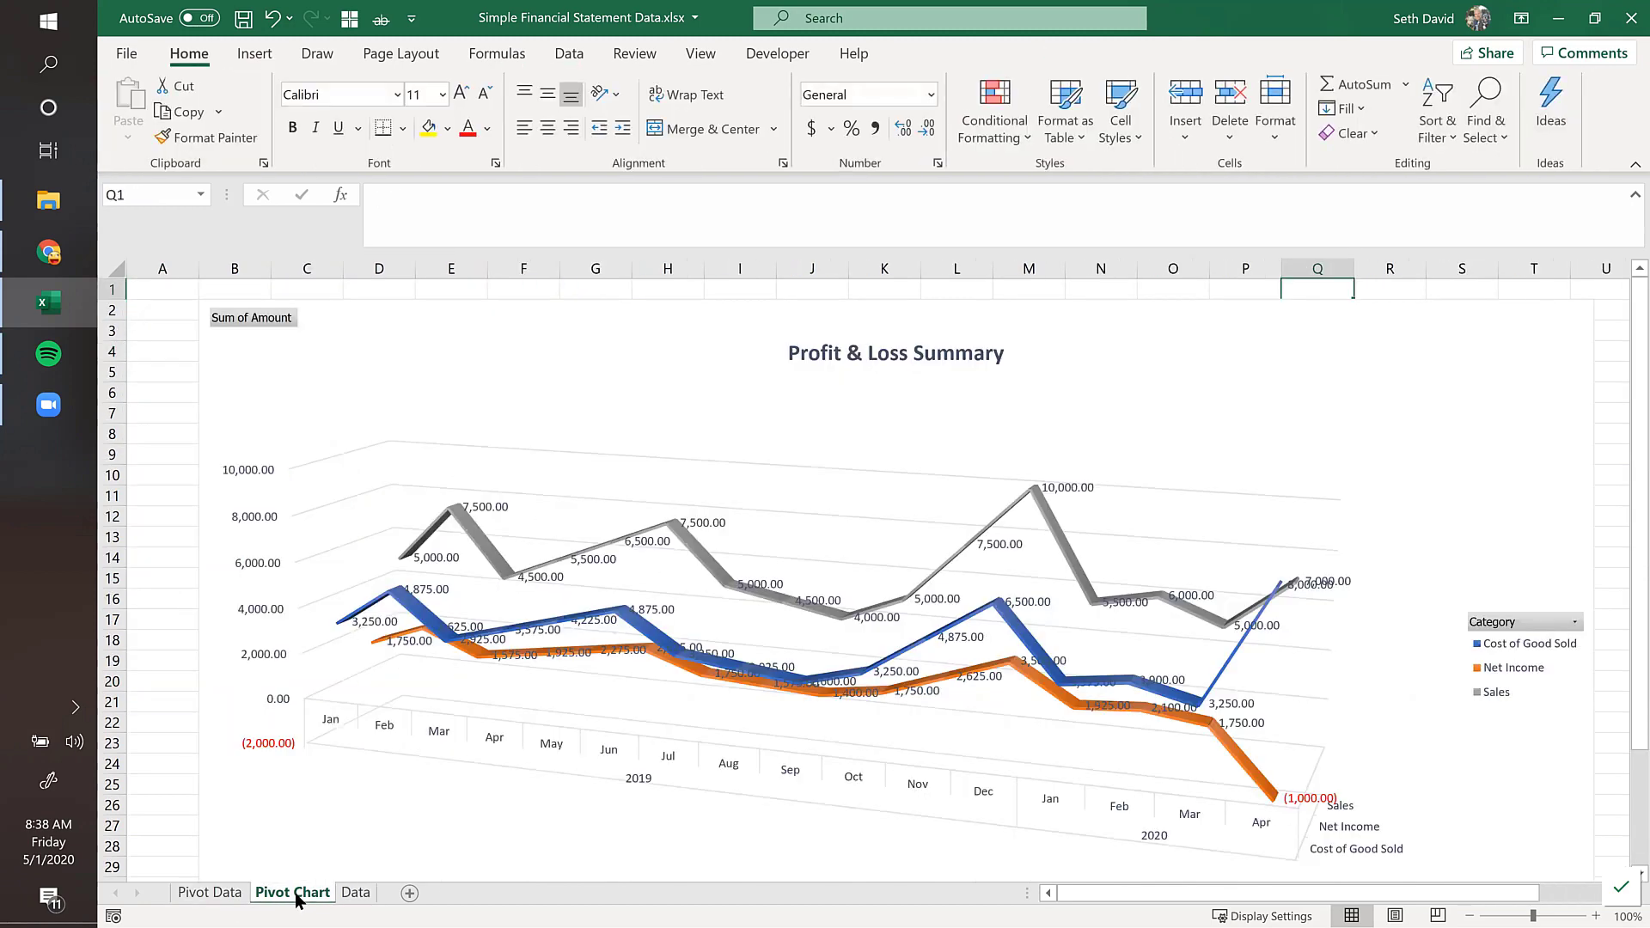
Step: Select an empty cell above the chart, save the Simple Financial Statement Data workbook and close it
click(1440, 289)
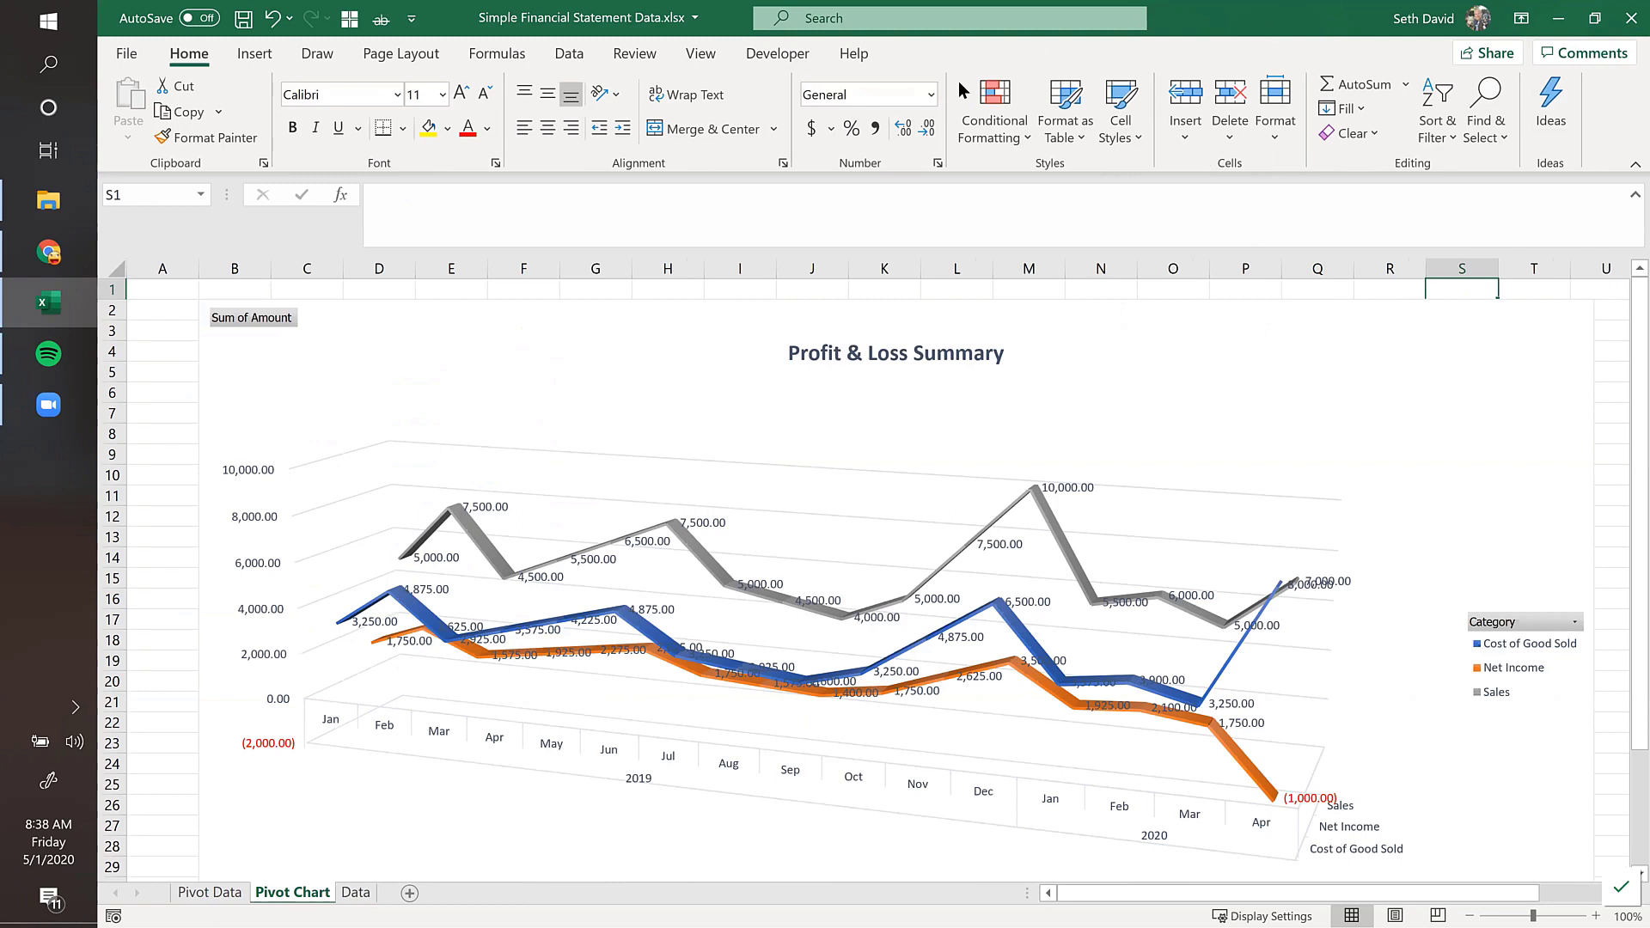
click(243, 18)
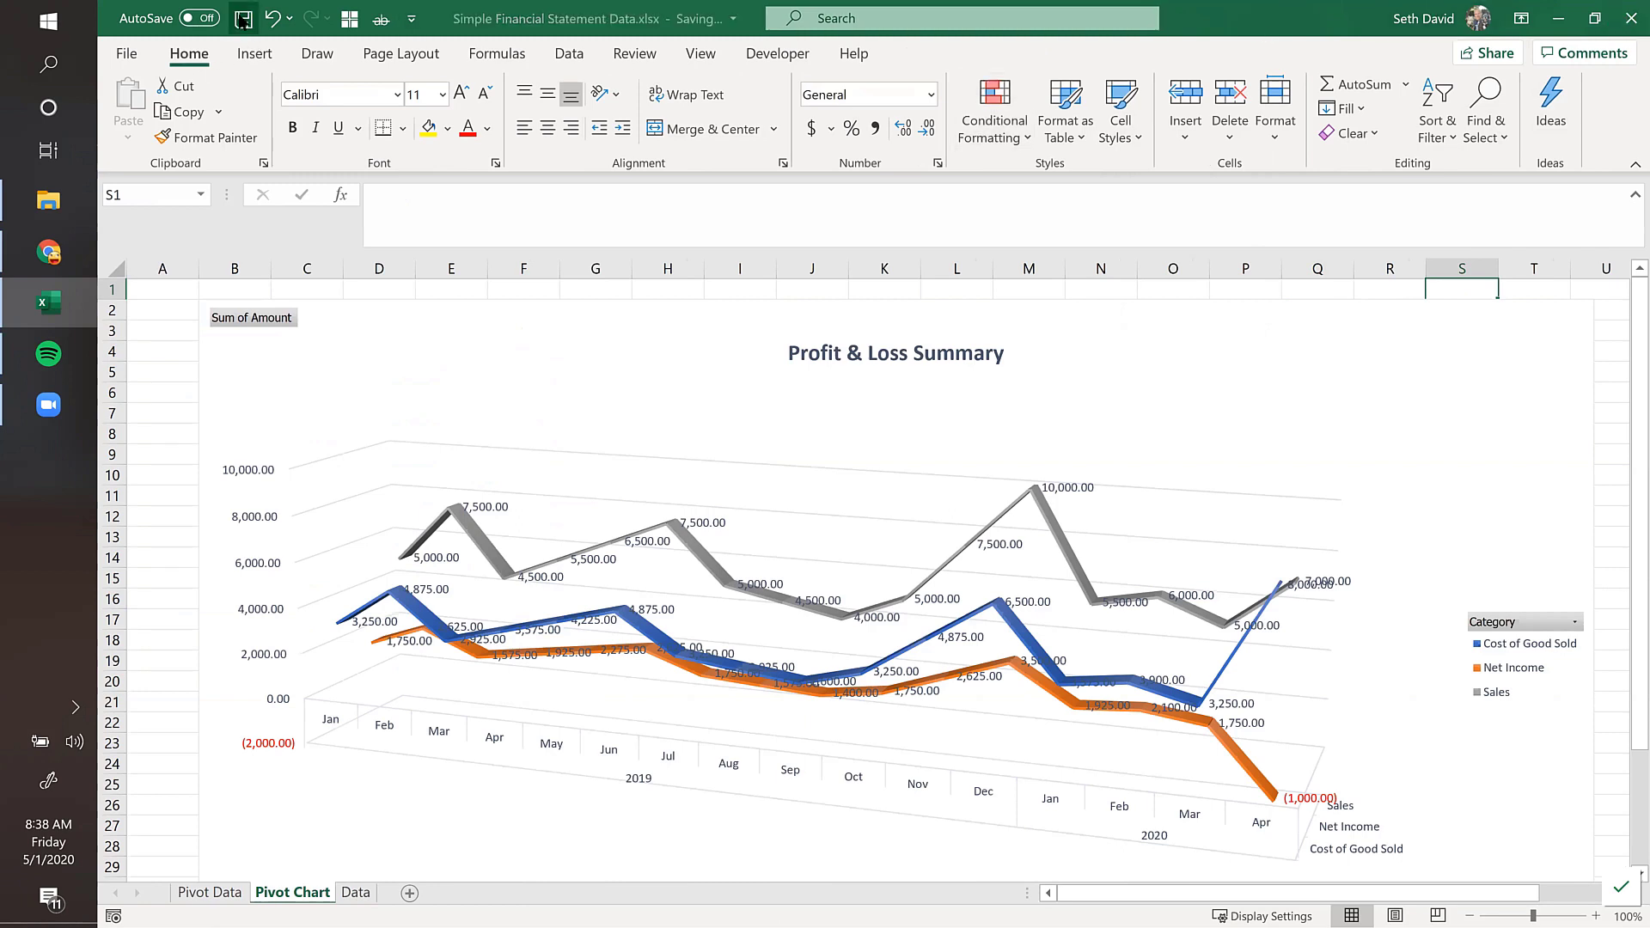
click(1628, 19)
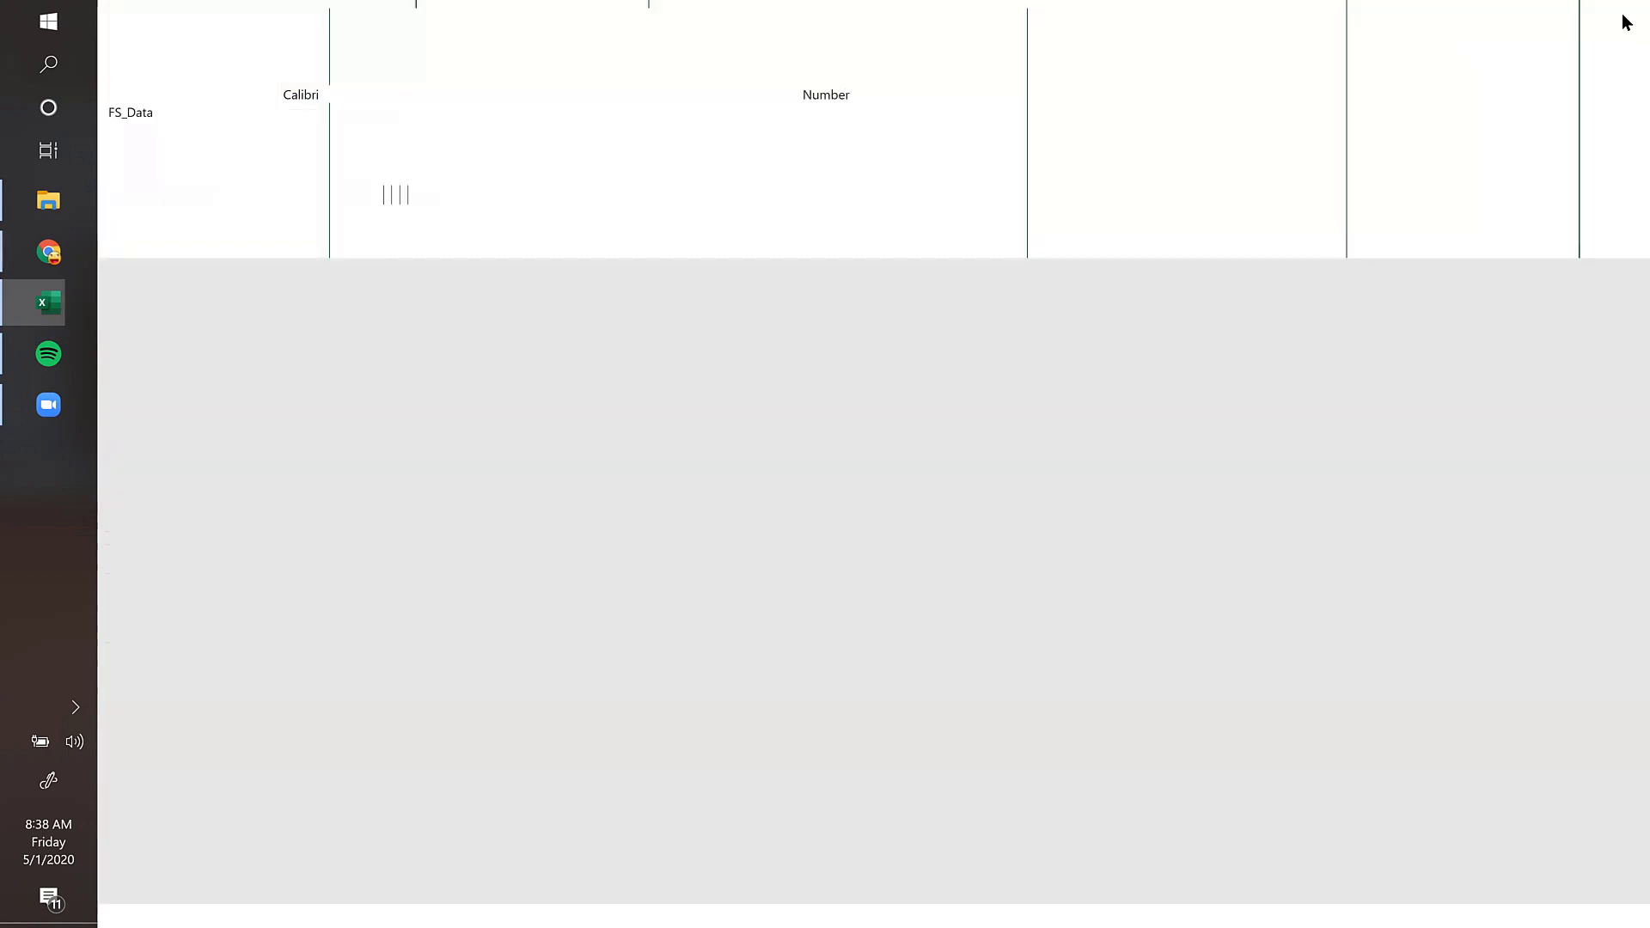
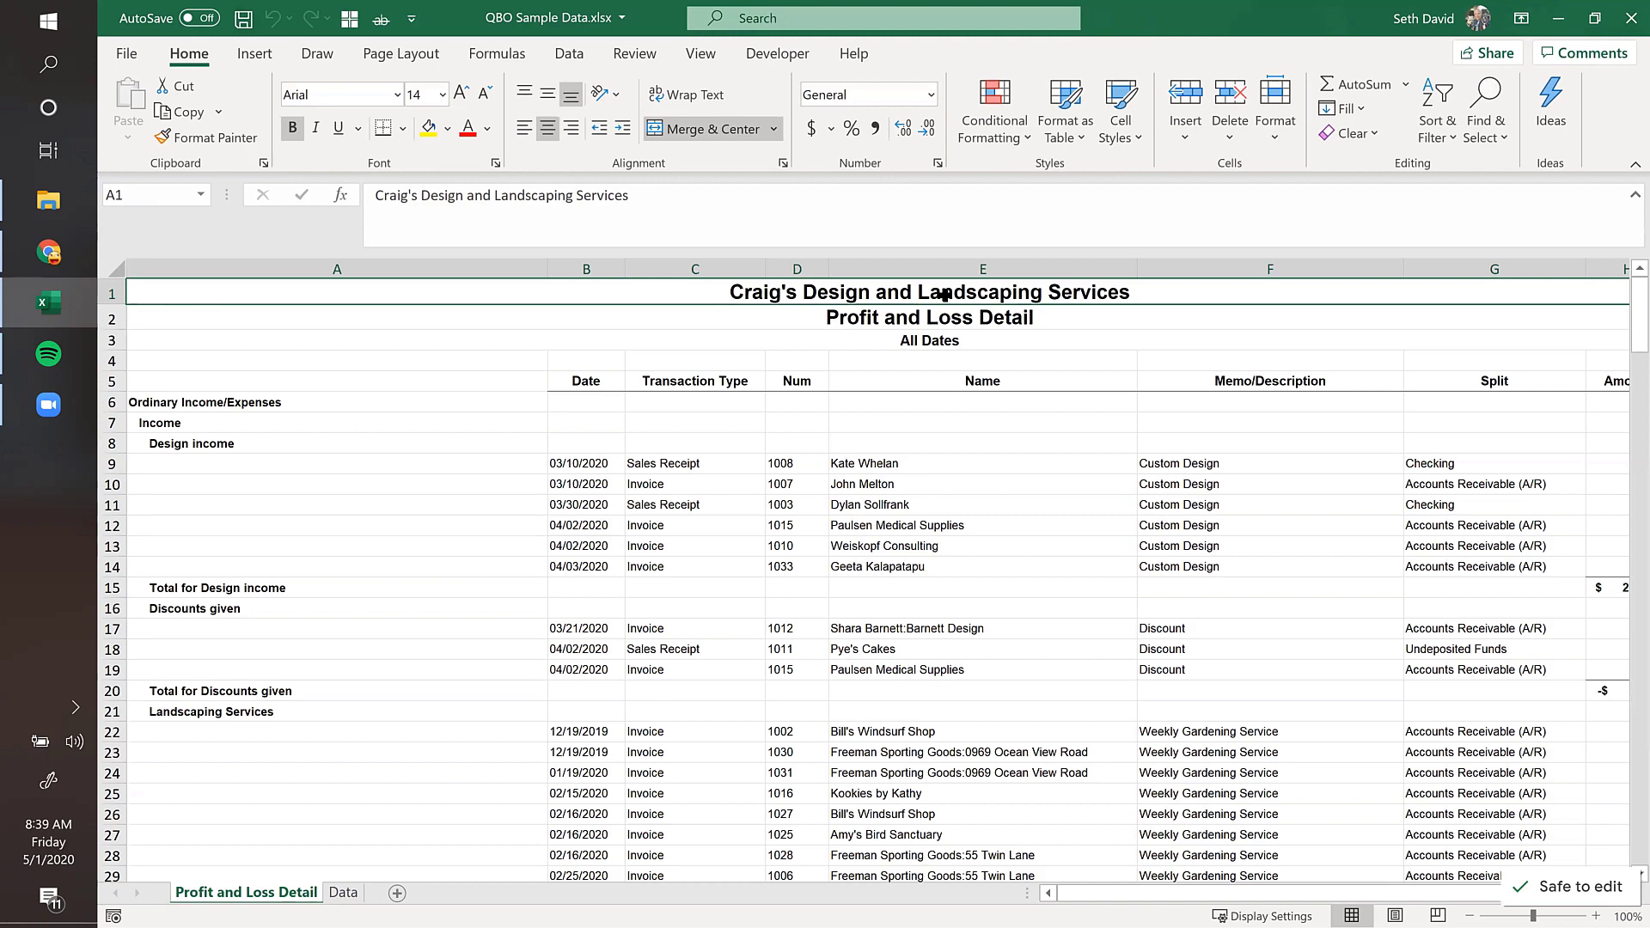
Step: Examine the Major Category and Sub-Category columns at the start of the table on the Data sheet of QBO Sample Data.xlsx
click(344, 893)
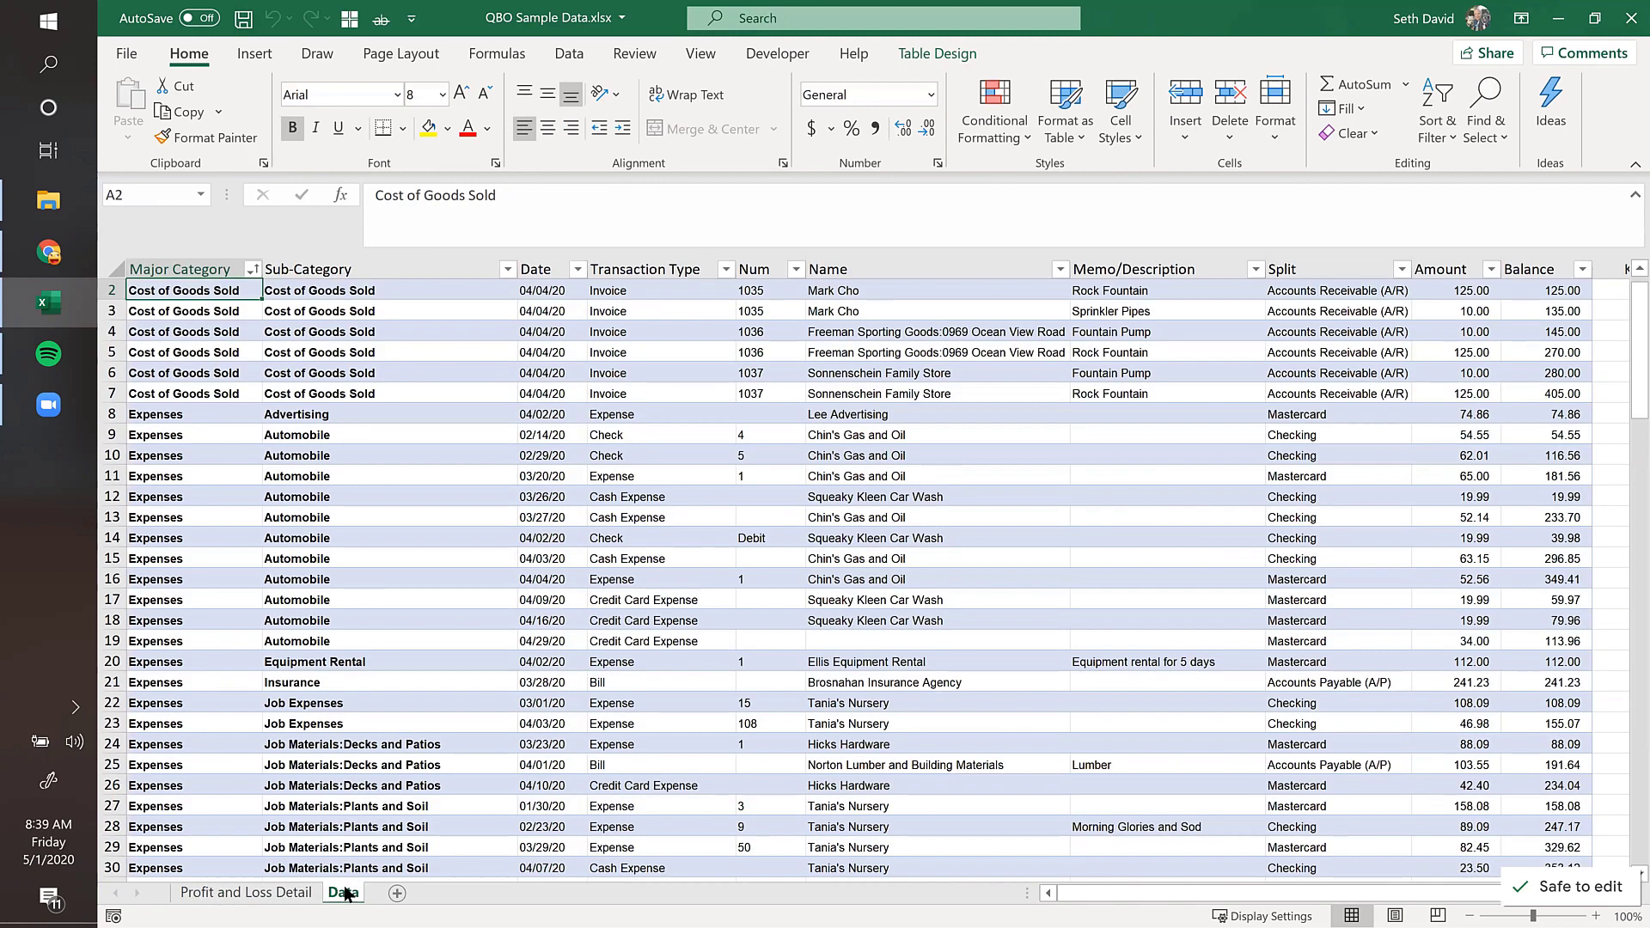
click(316, 499)
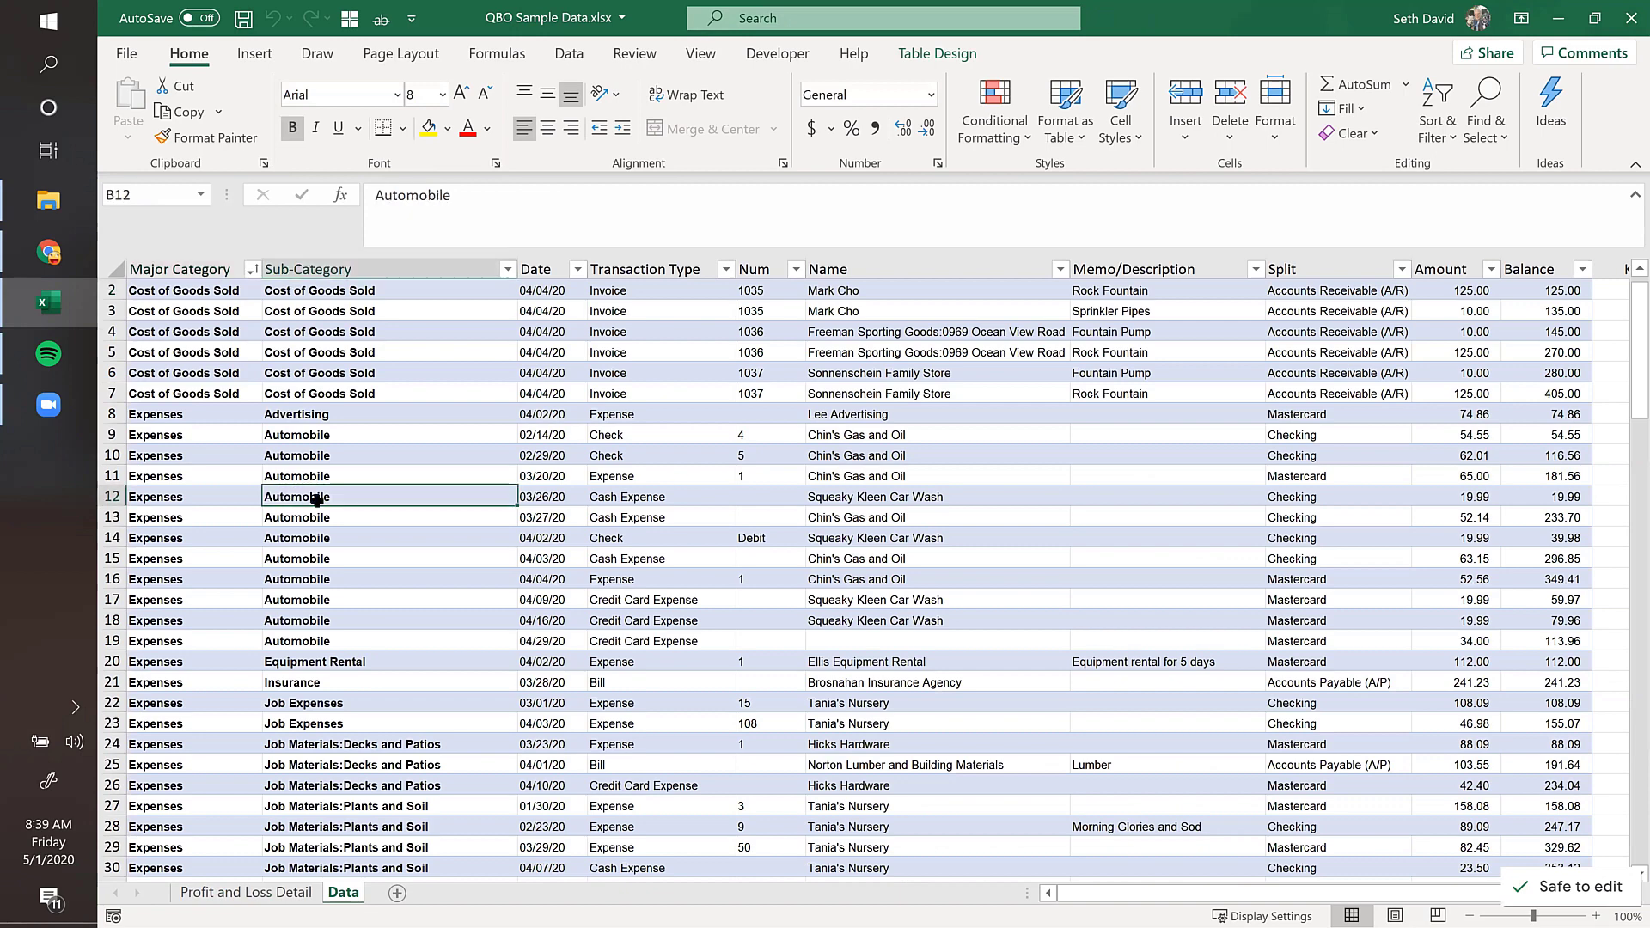
key(ctrl+Up)
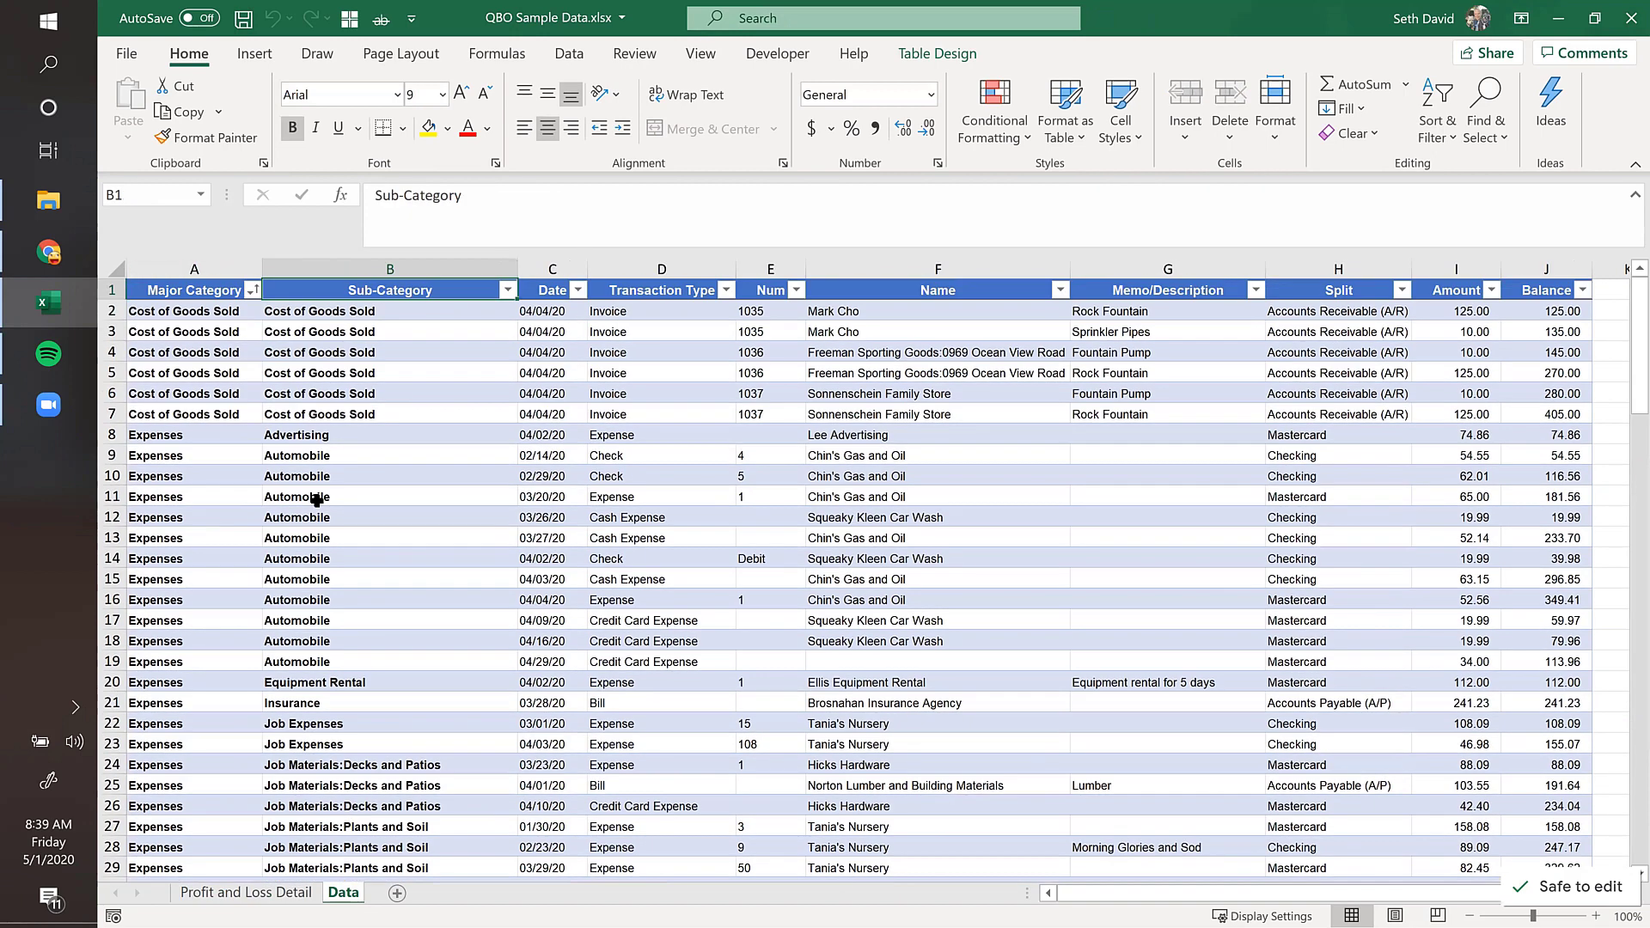
key(Left)
key(Down)
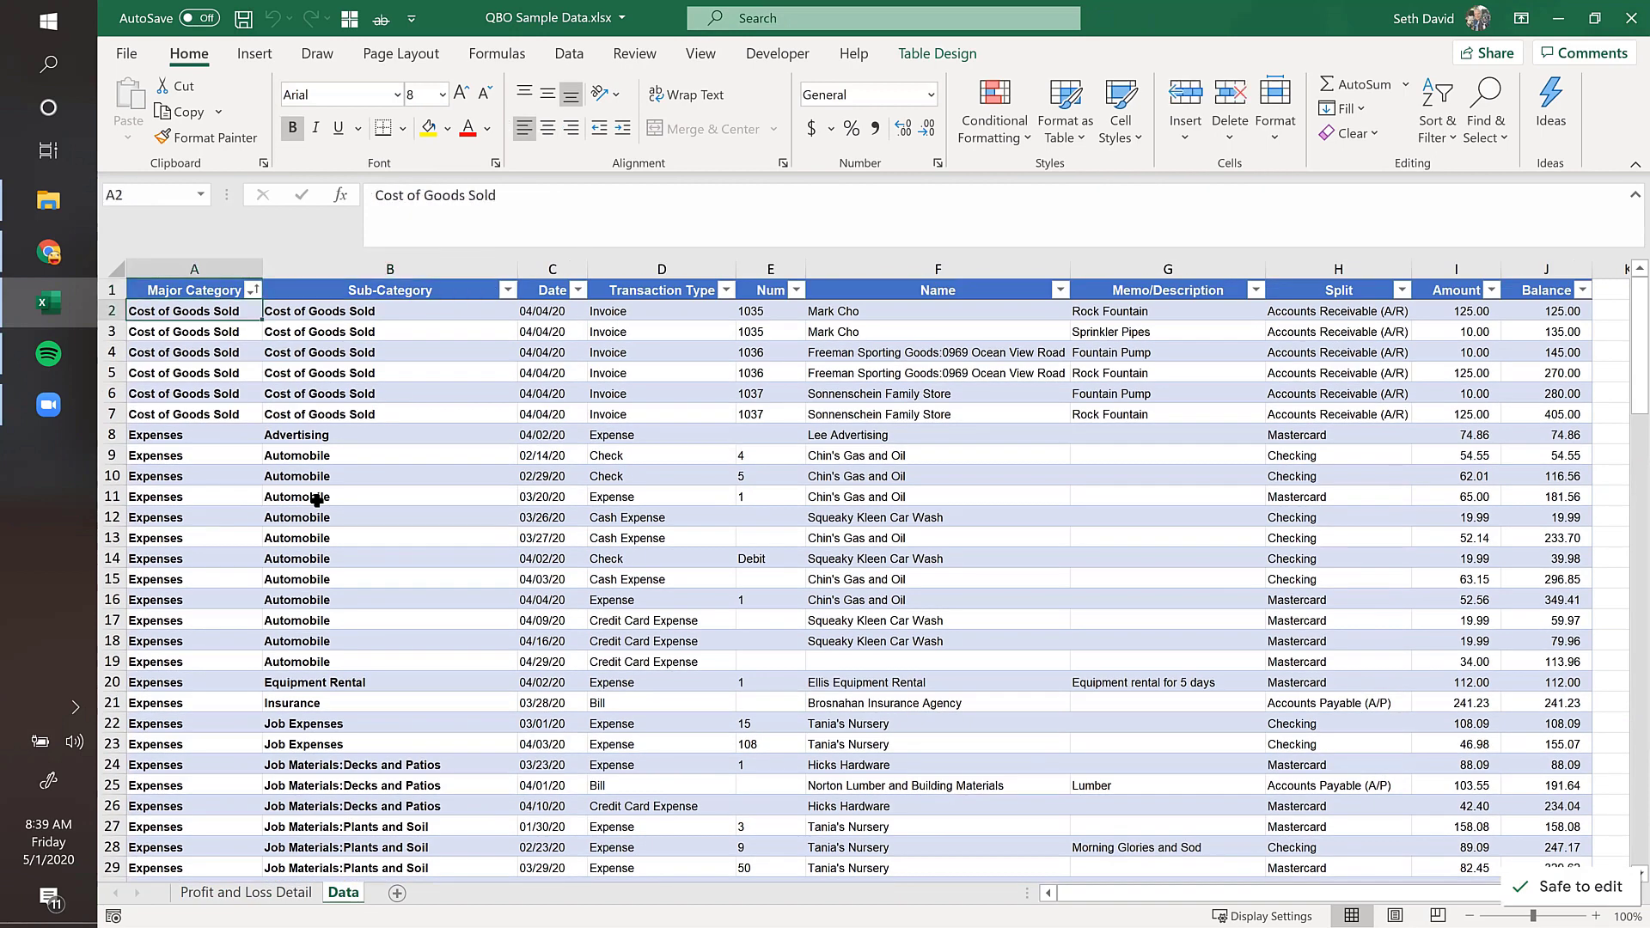
key(Up)
key(Down)
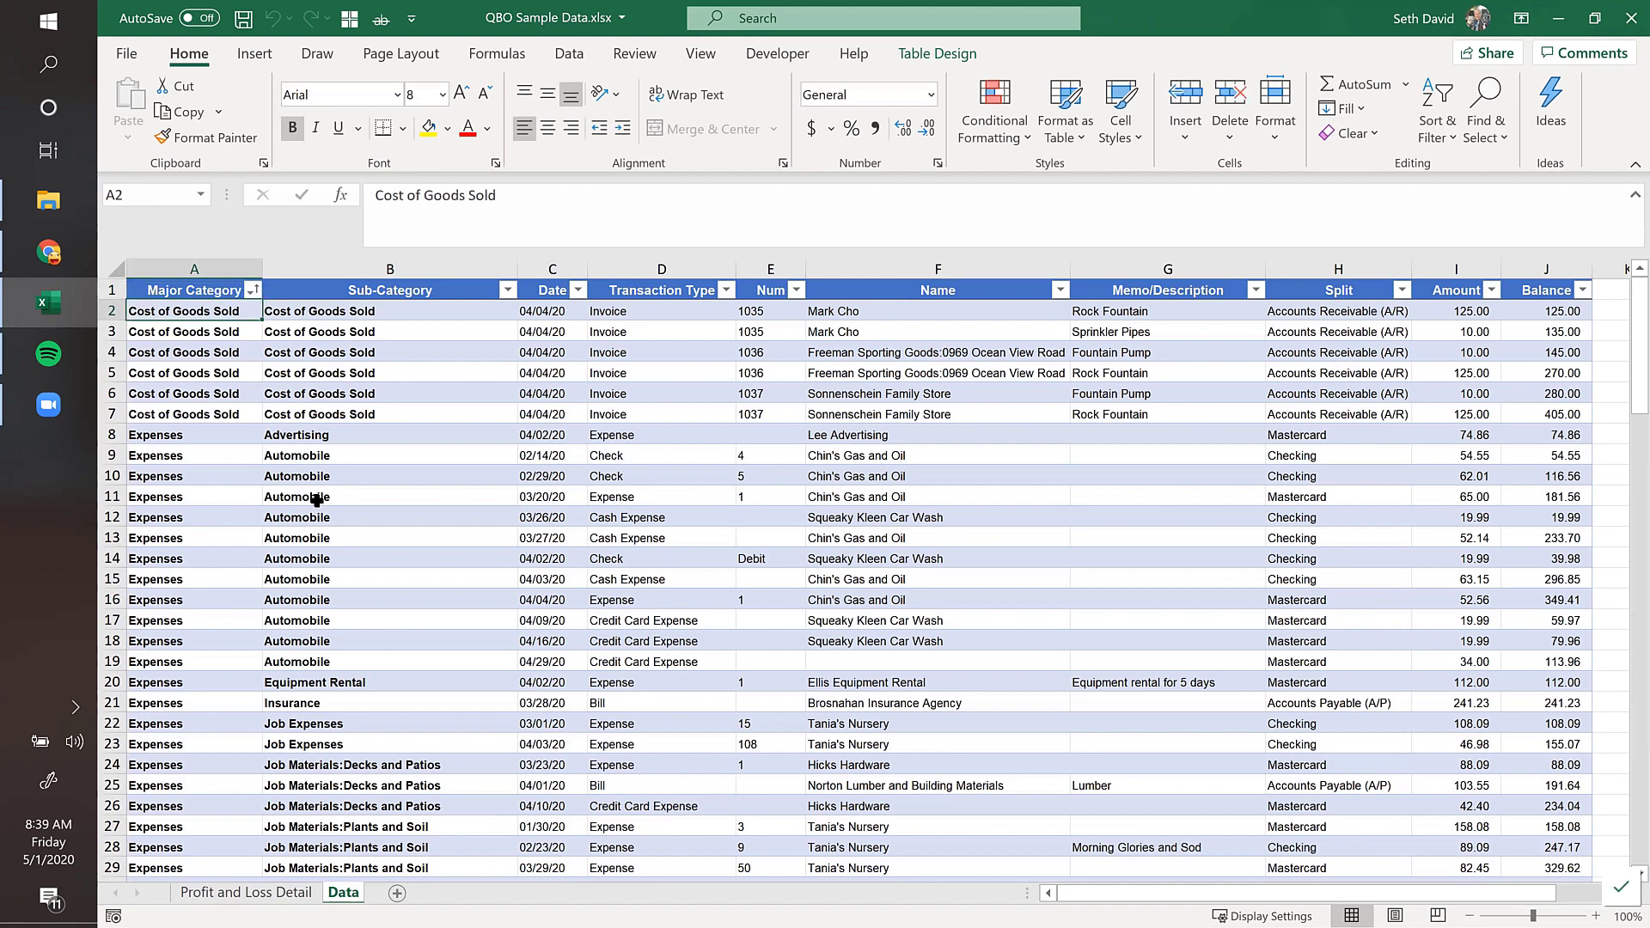
key(Up)
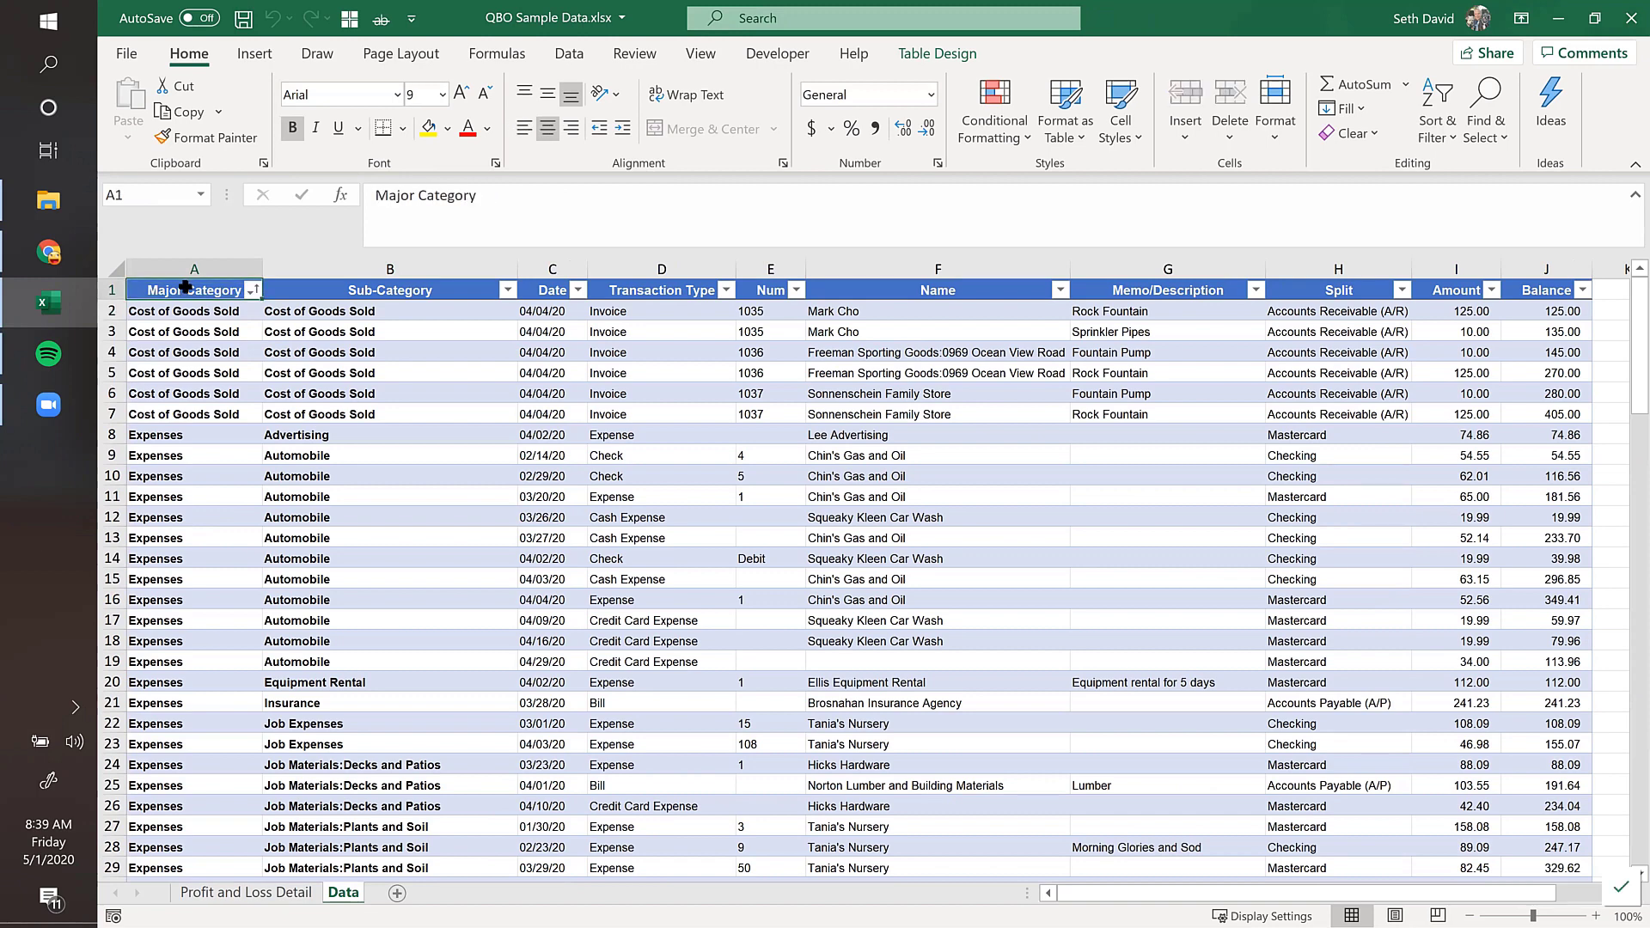
click(404, 293)
key(Down)
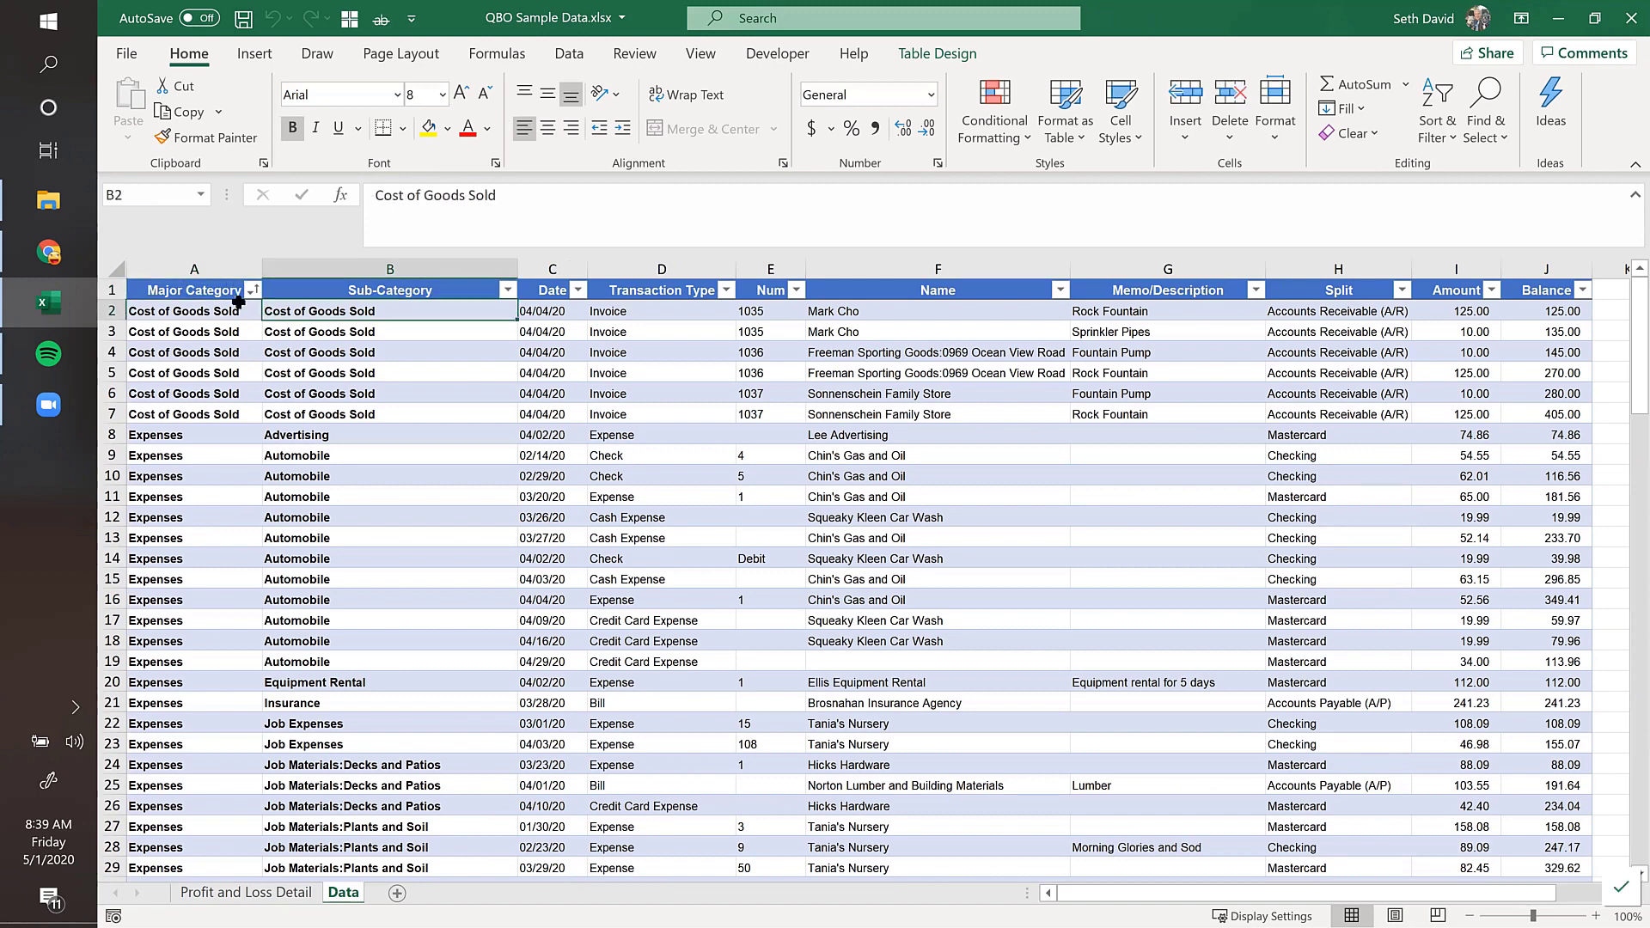
Step: Insert a PivotChart on a new worksheet, based on the acctg_data table from the Data sheet
click(232, 308)
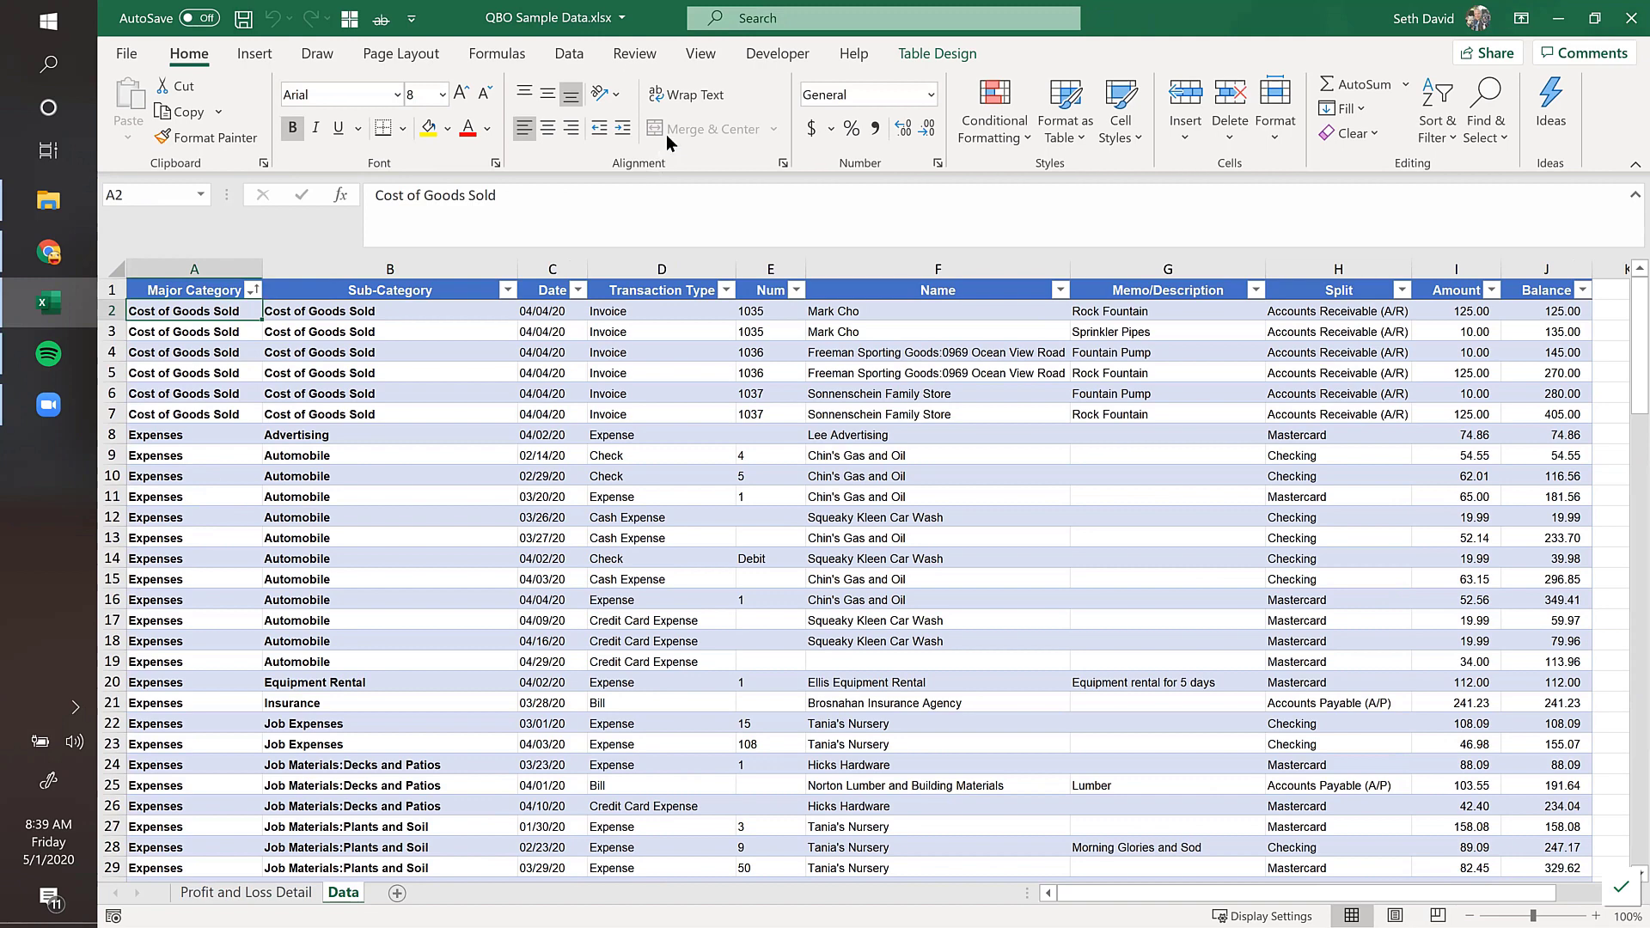
click(257, 54)
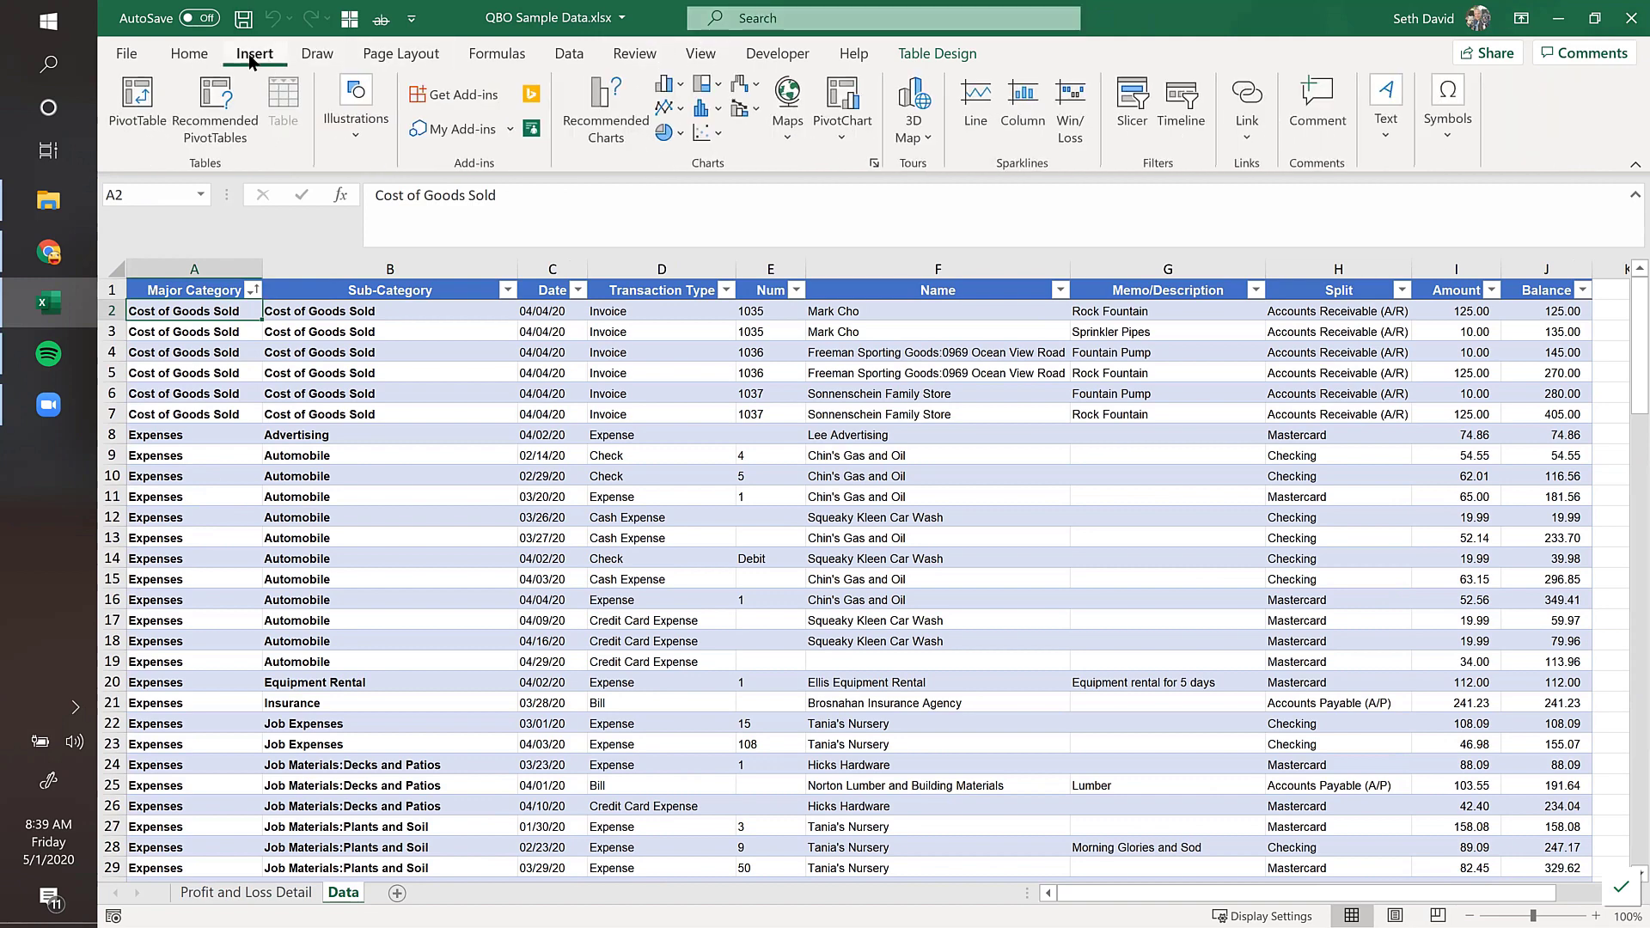
click(838, 97)
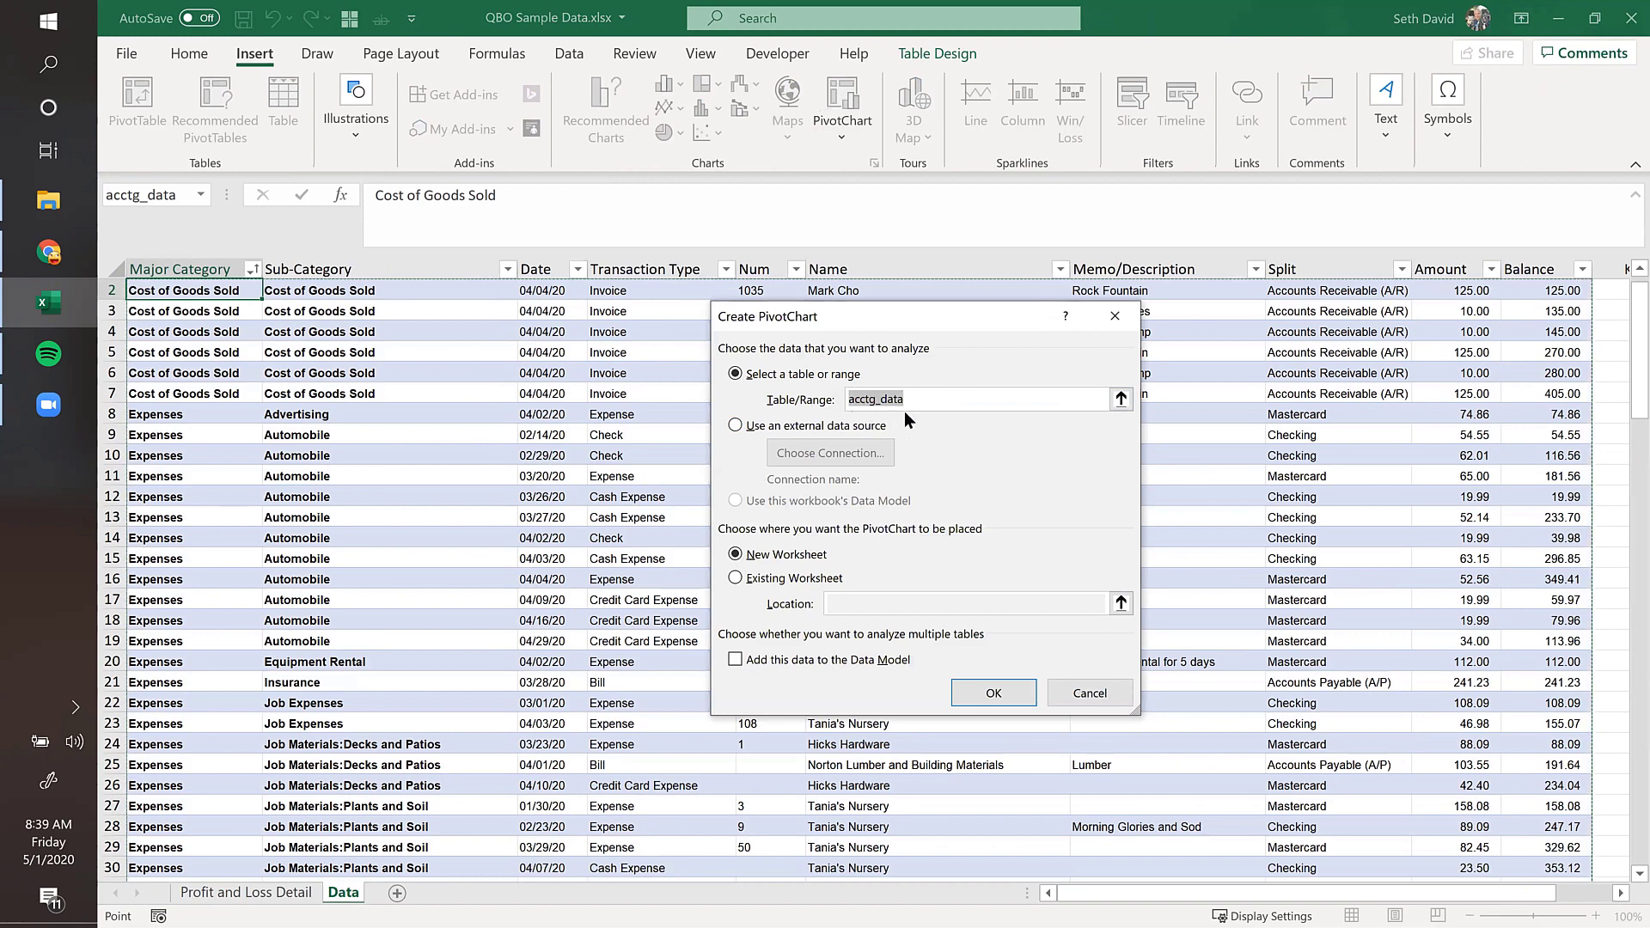
click(997, 693)
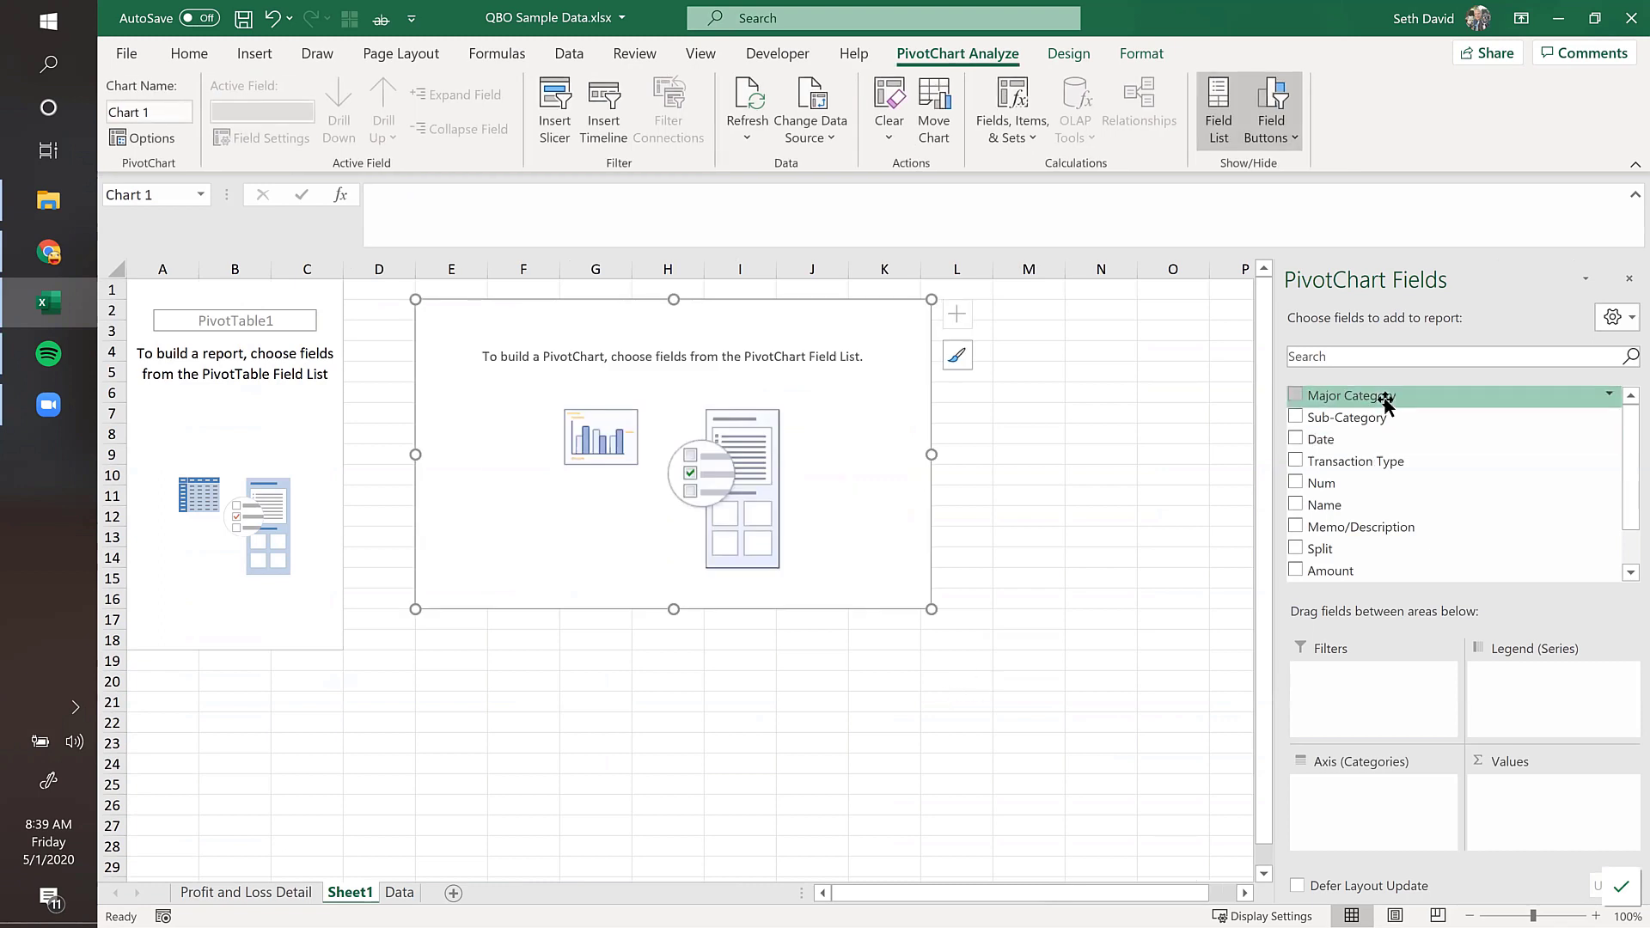
Step: Set Major Category as the PivotChart's legend series and Amount as its summed values
drag(1351, 395, 1533, 678)
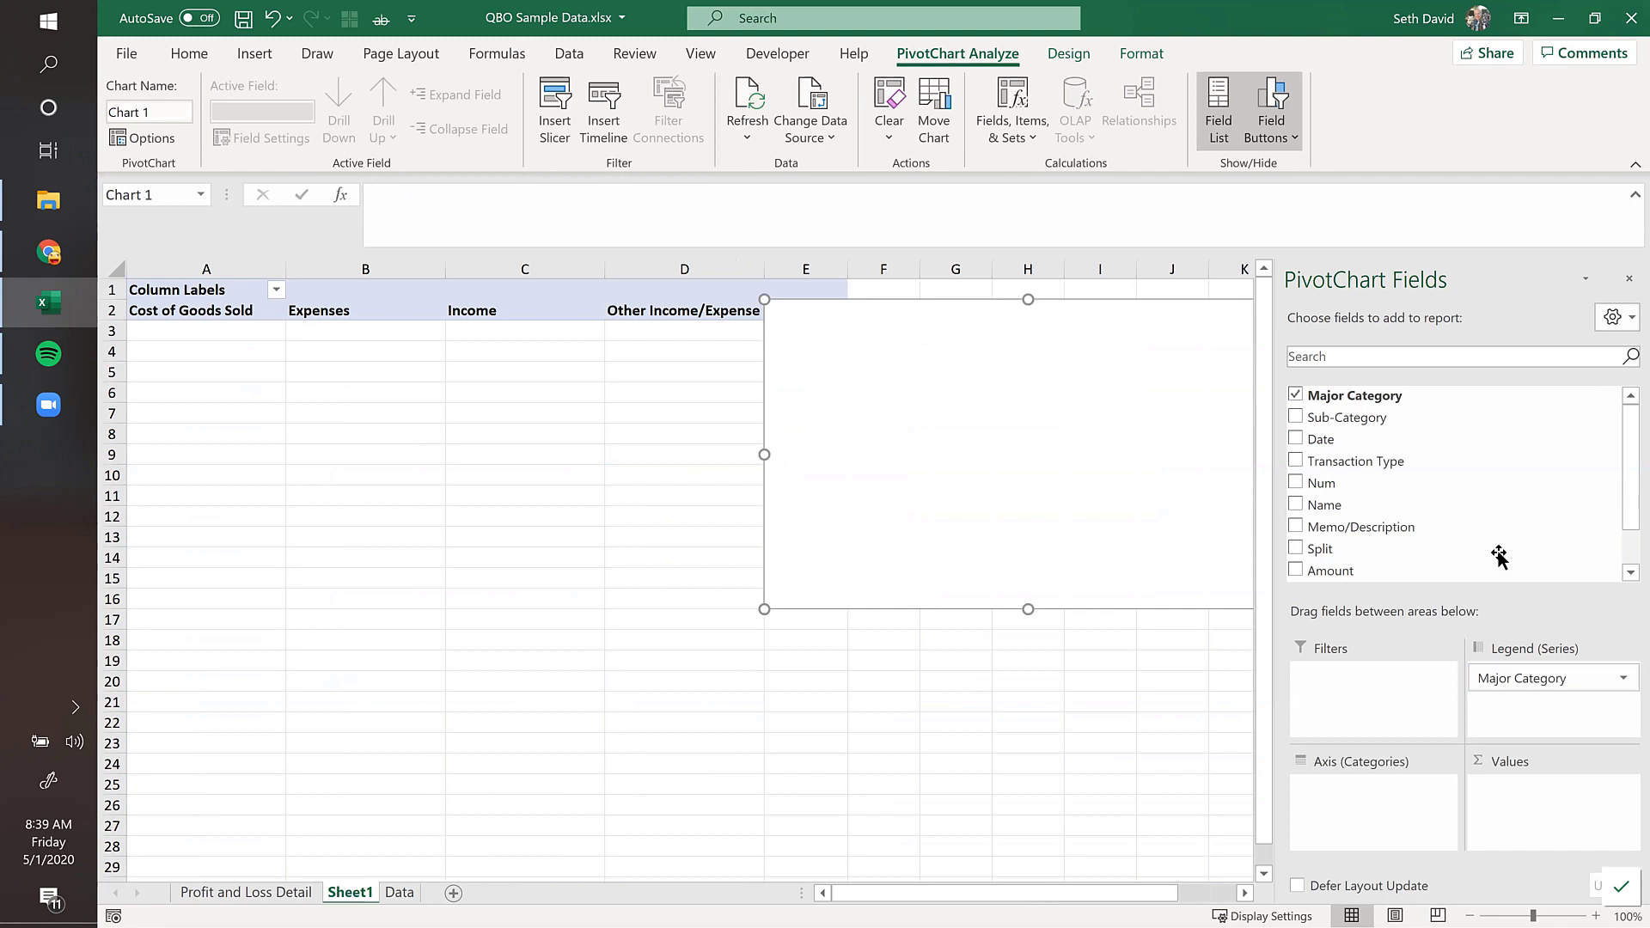
scroll(1426, 489, down, 1)
mouse_move(1333, 517)
mouse_down()
mouse_move(1509, 661)
mouse_move(1521, 778)
mouse_up()
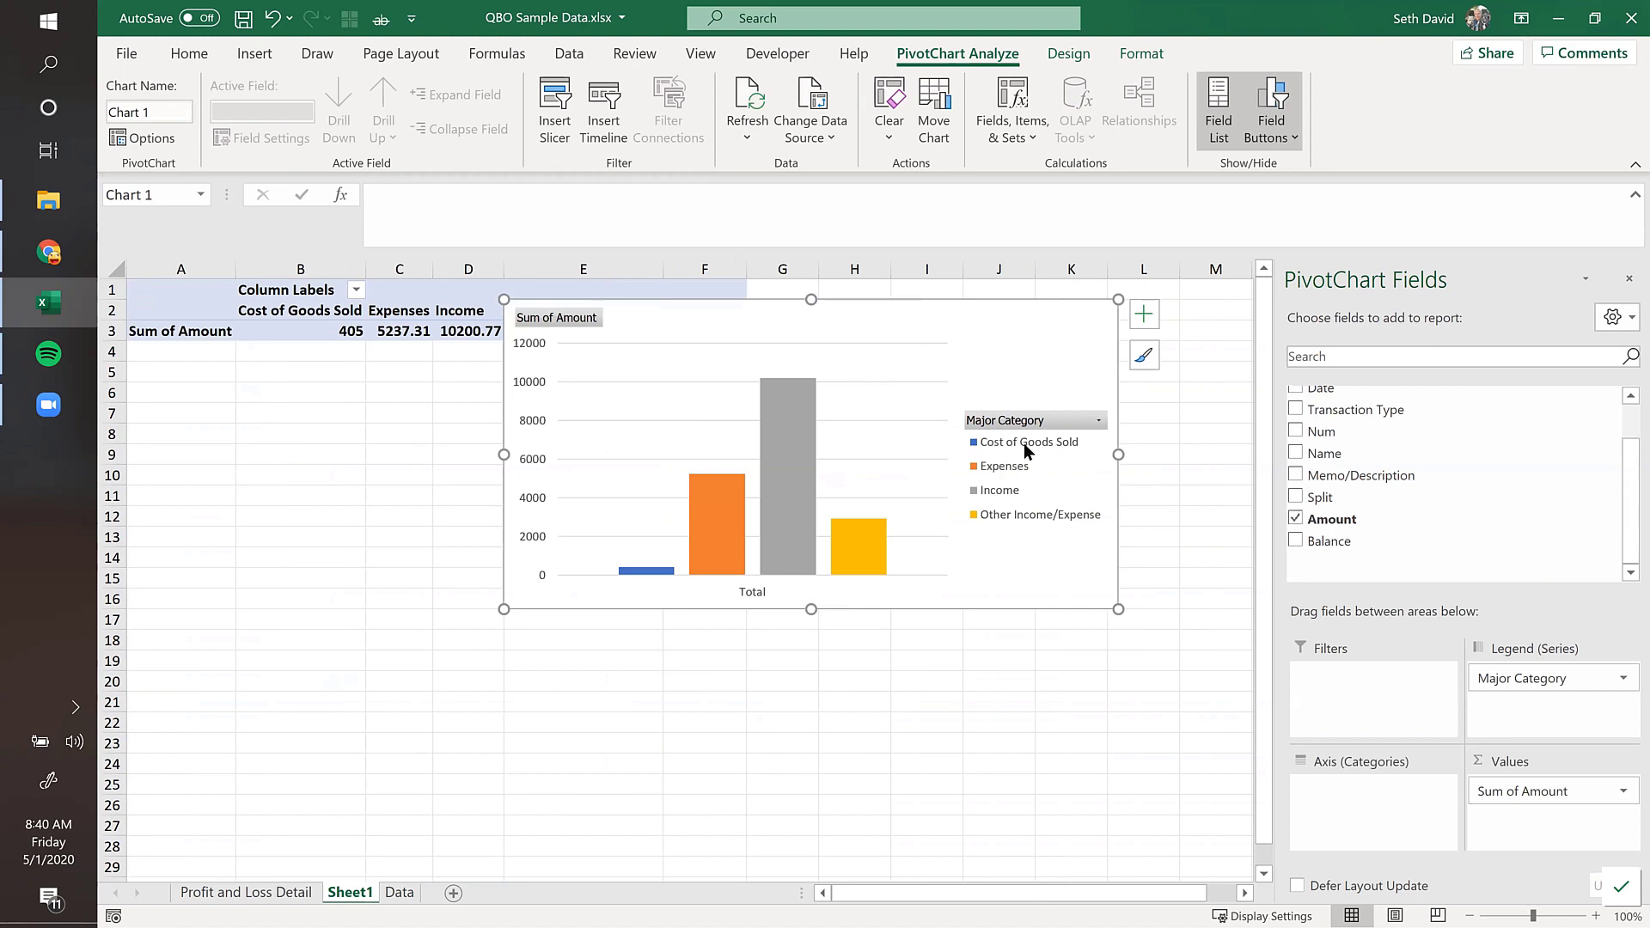
Step: Open the value field settings of the PivotChart's Sum of Amount field
click(1535, 795)
click(1433, 760)
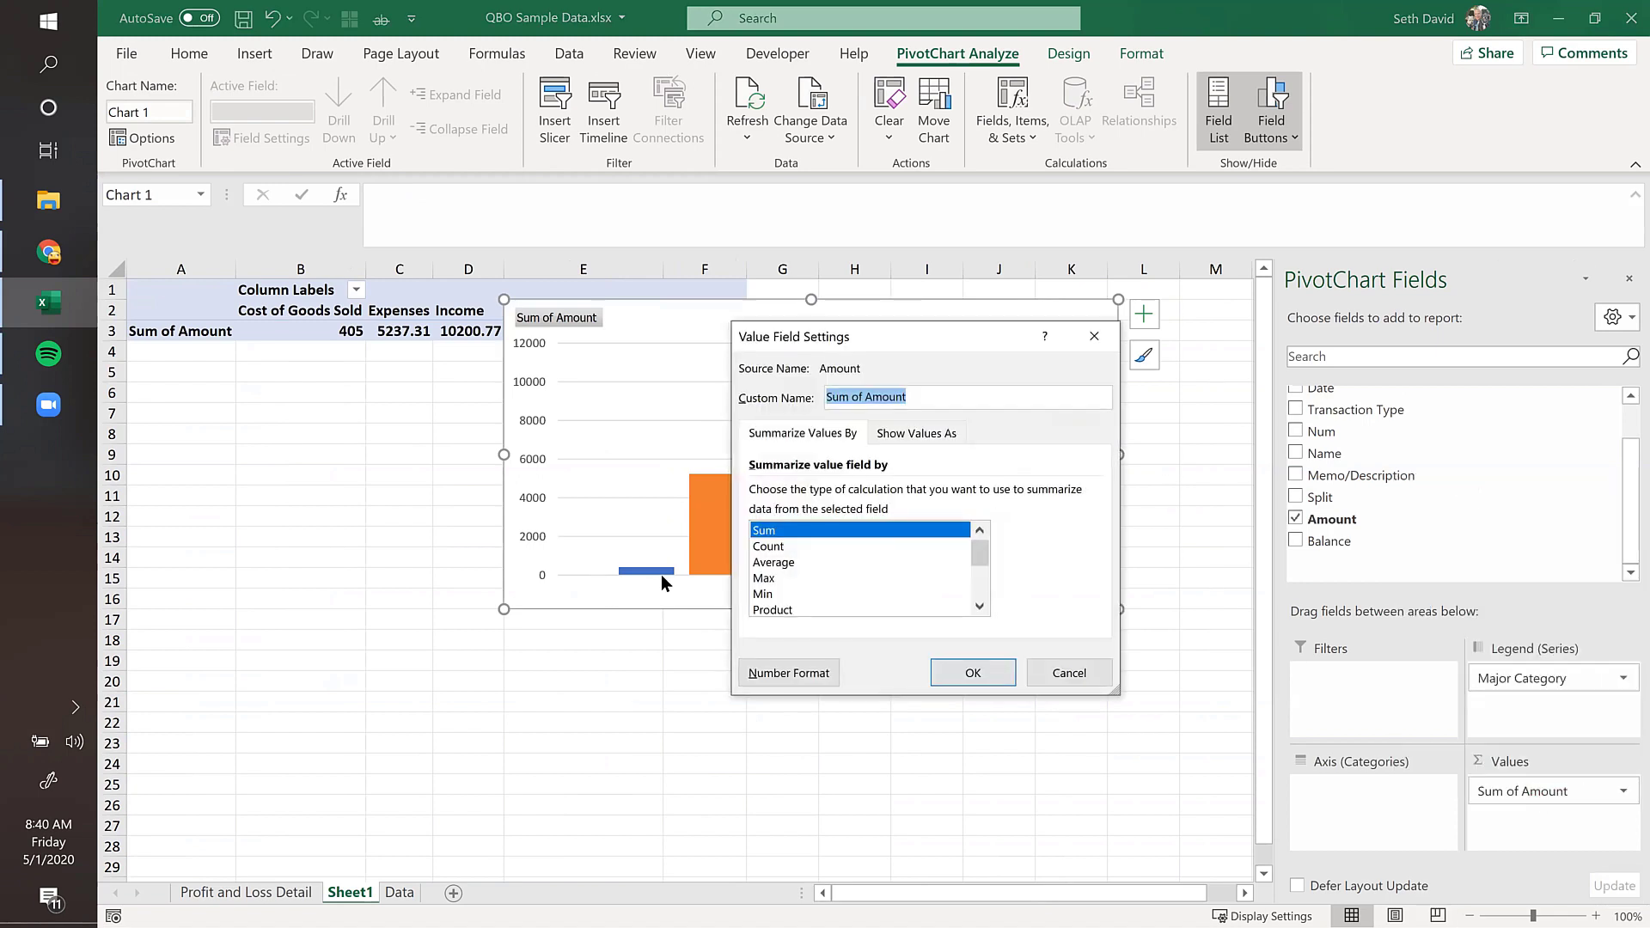
Step: Format Sum of Amount as Number with two decimal places and a thousands separator, and move the chart below the pivot table
click(778, 675)
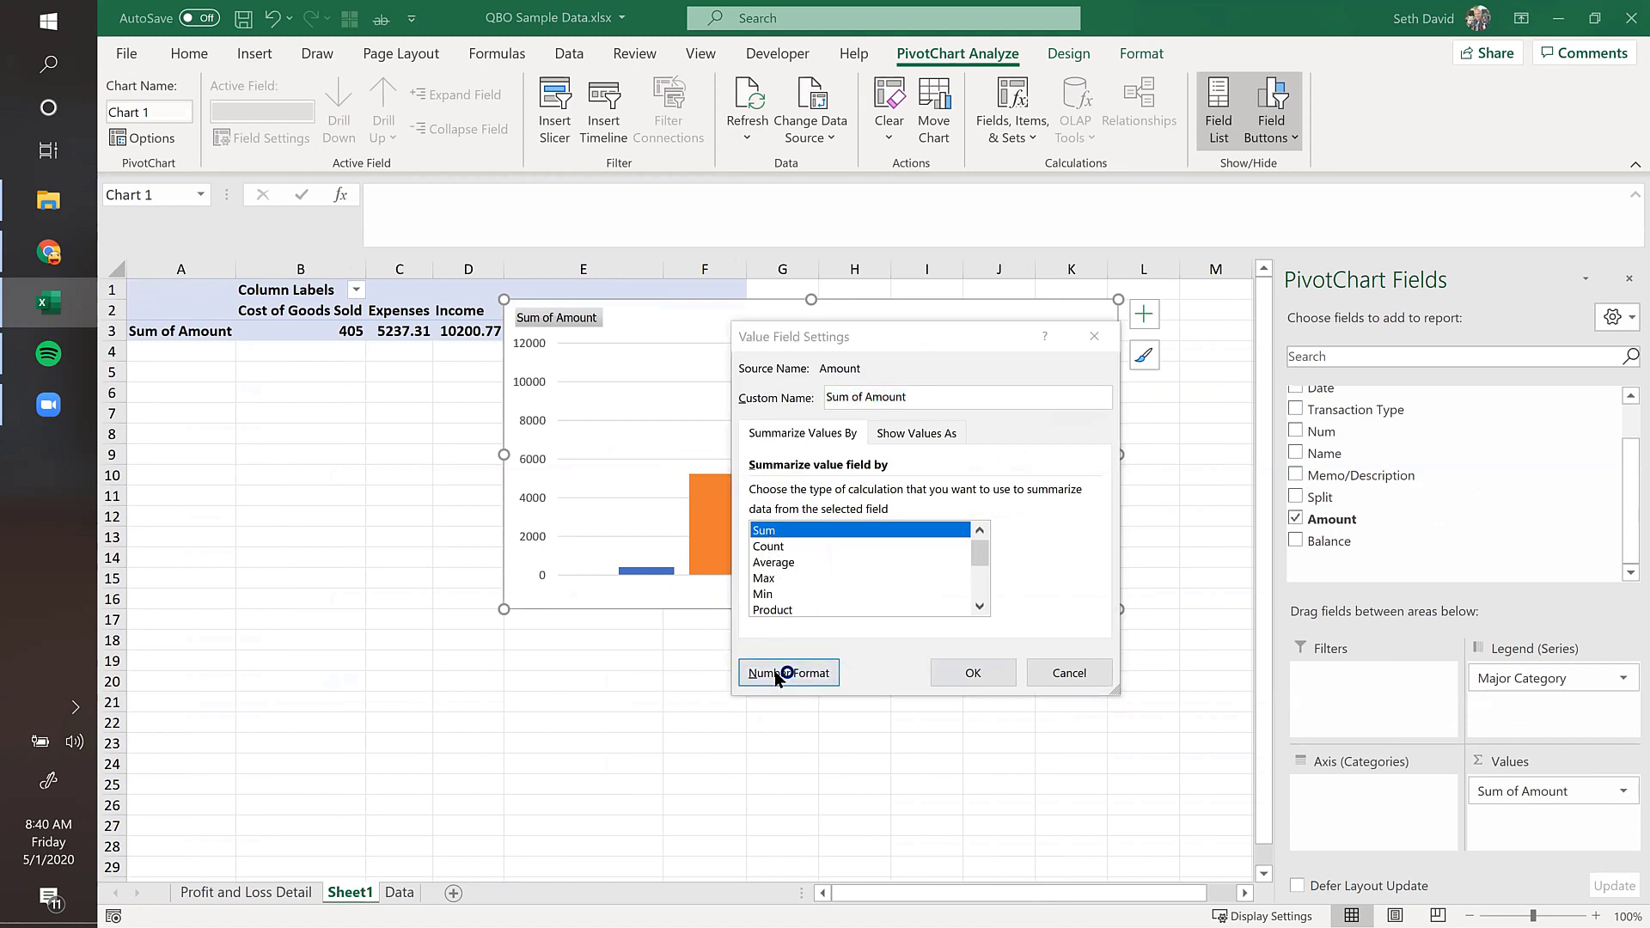
click(692, 341)
click(821, 408)
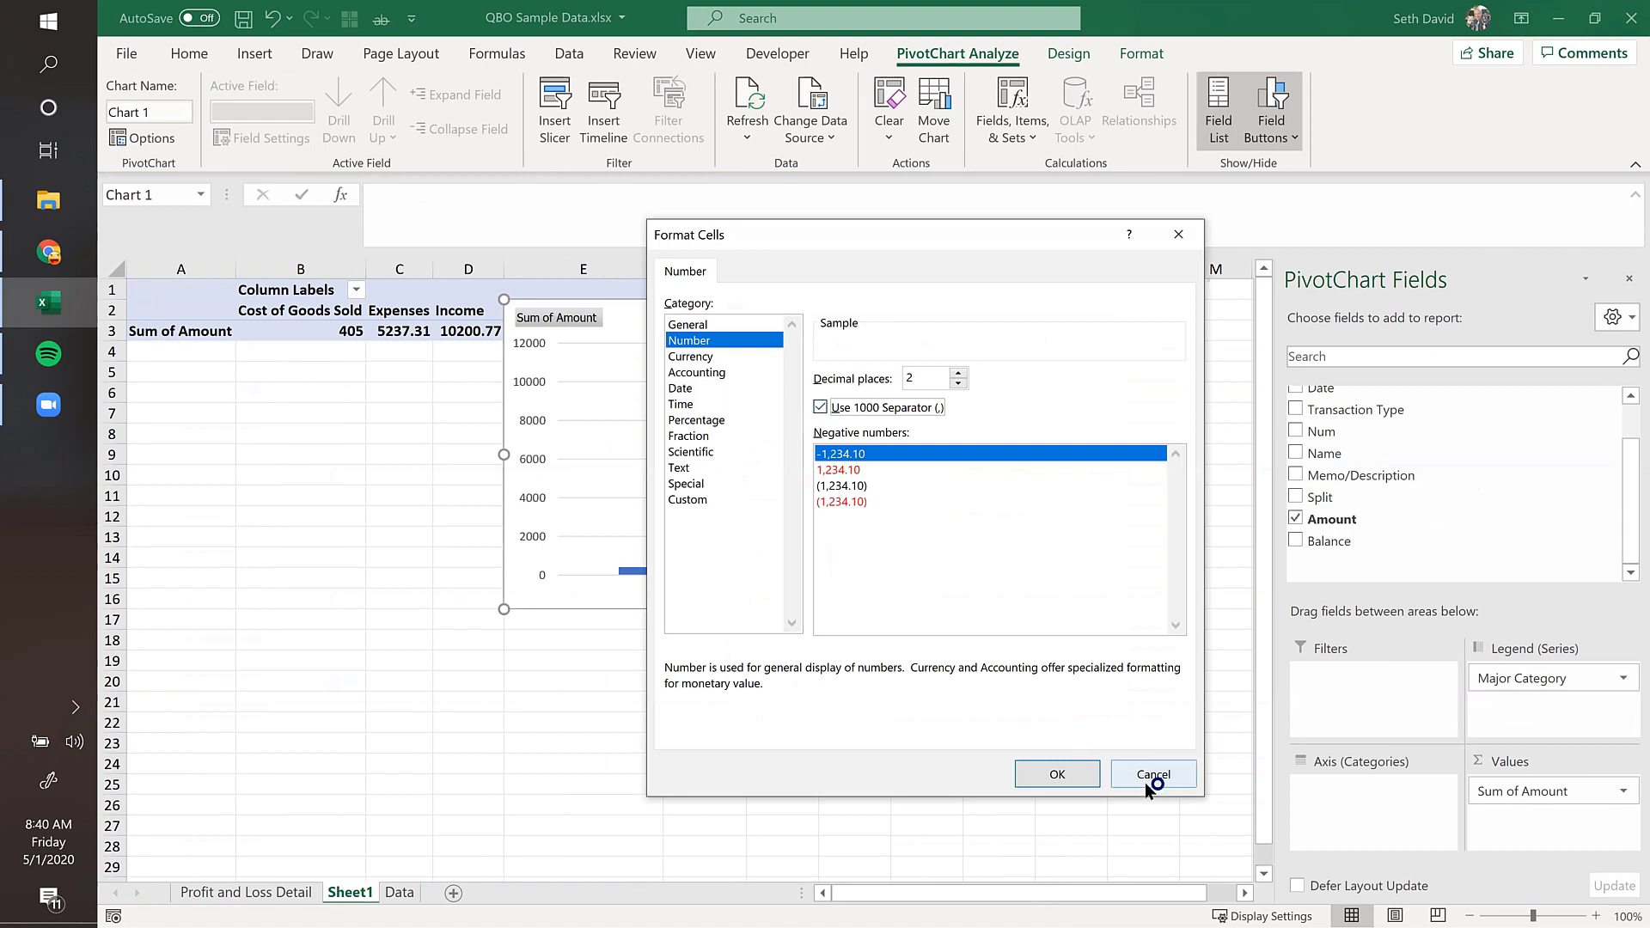
click(1055, 778)
click(961, 673)
drag(997, 321, 1066, 448)
Step: Add Date to the pivot chart's axis categories and remove Quarters so only Years and Date are used
scroll(1476, 550, up, 1)
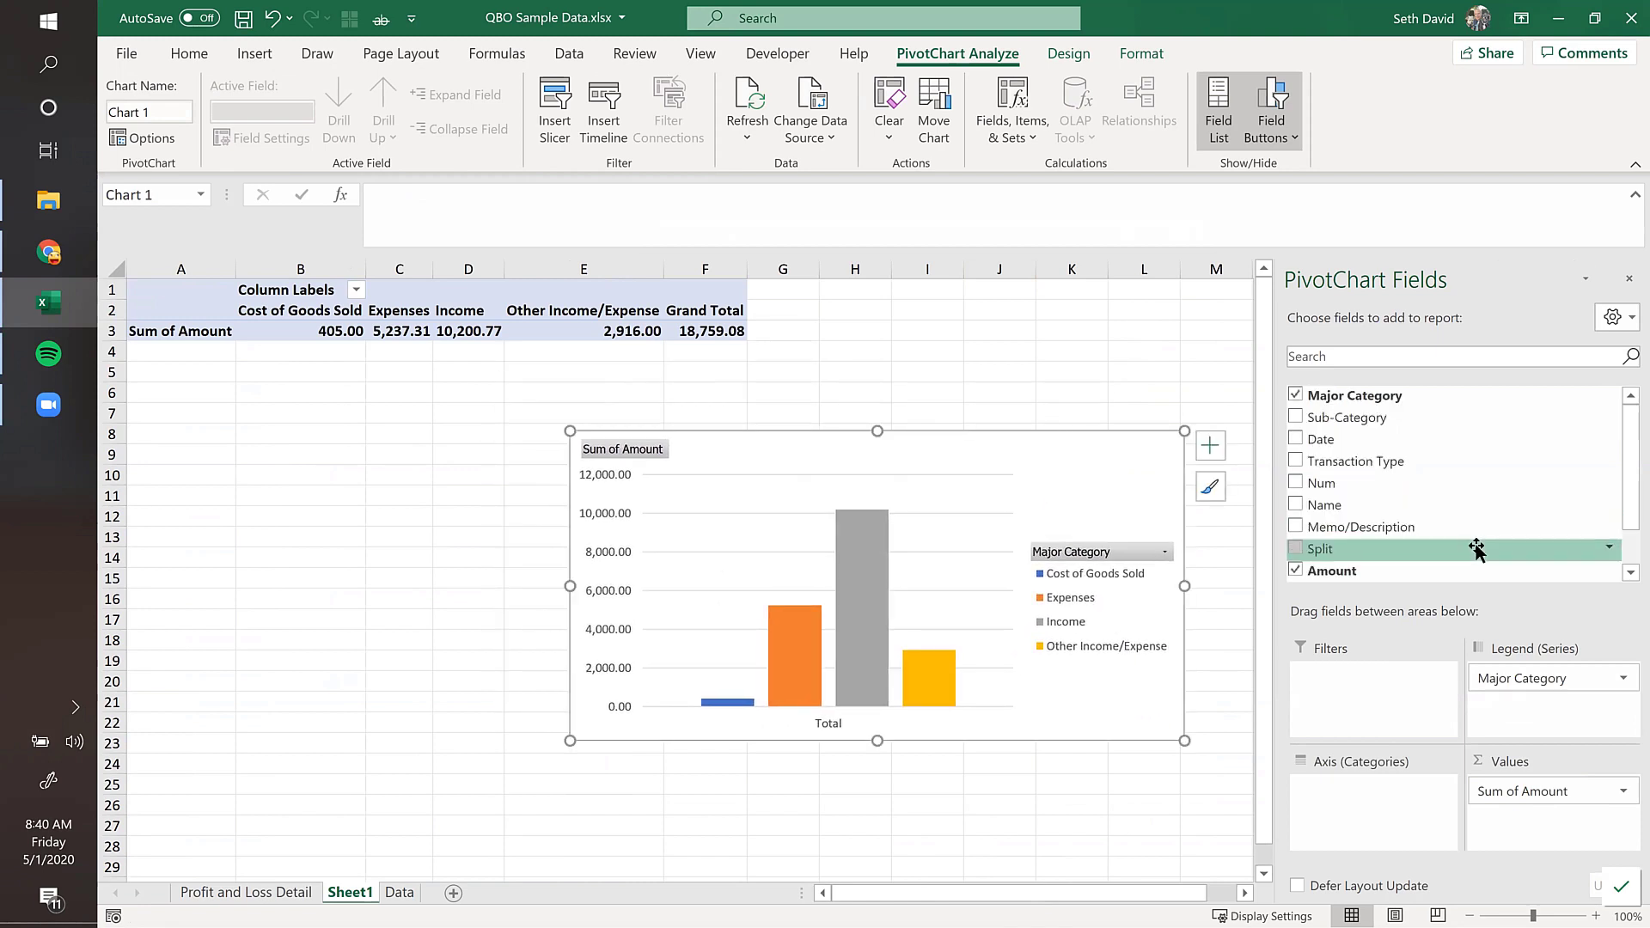
drag(1371, 438, 1381, 795)
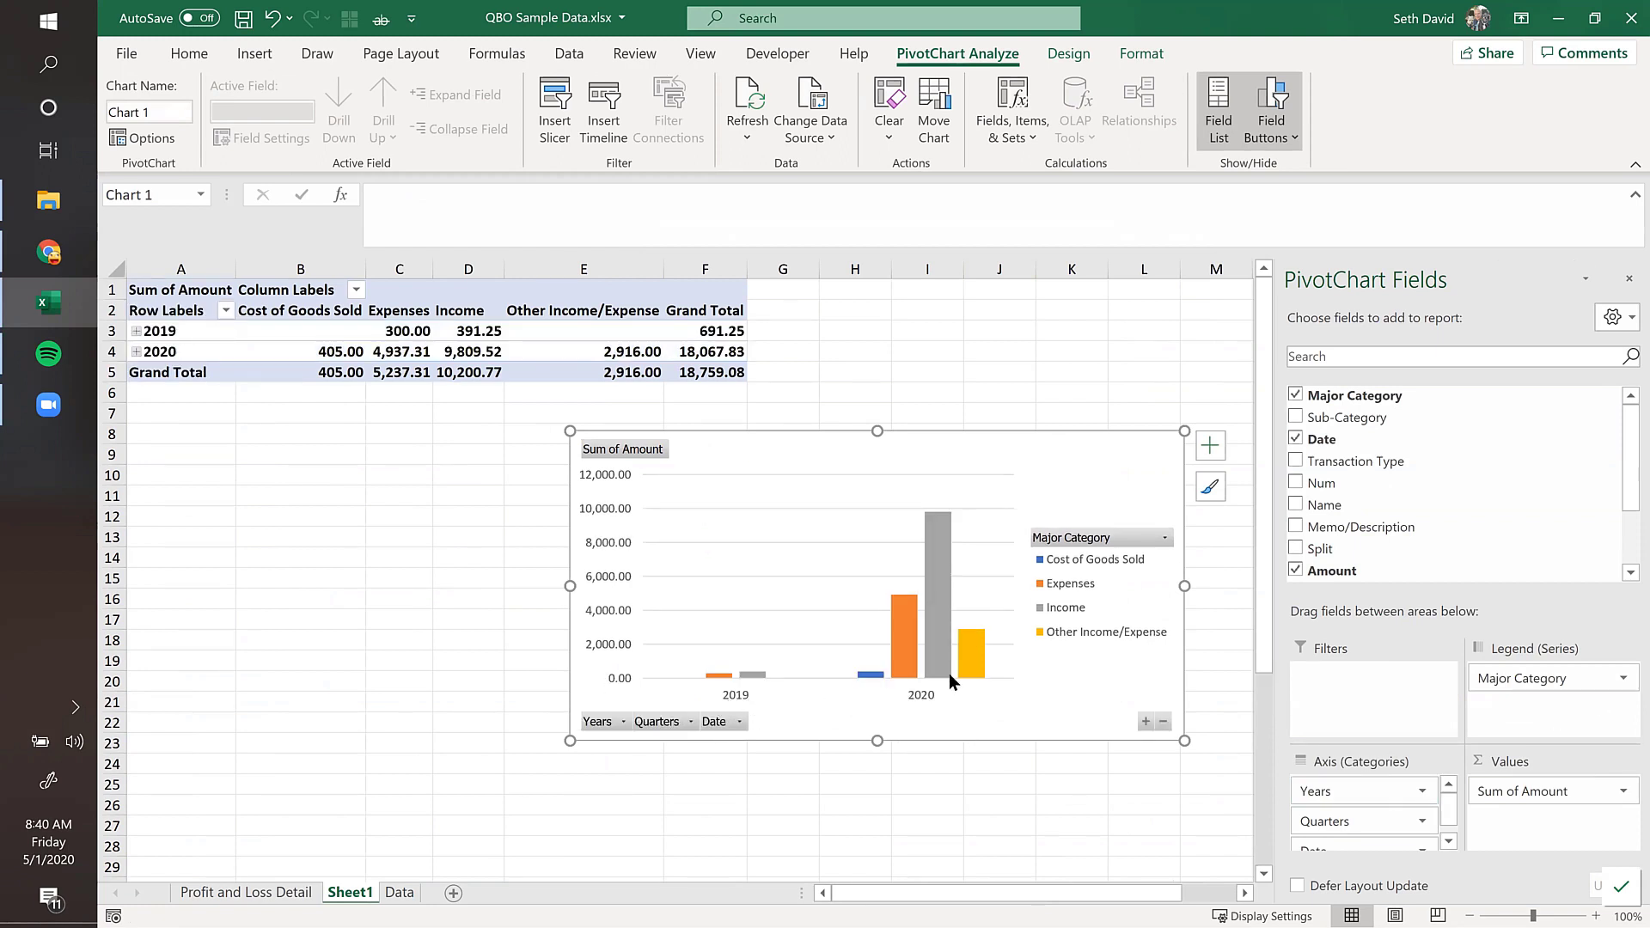
scroll(1431, 505, down, 2)
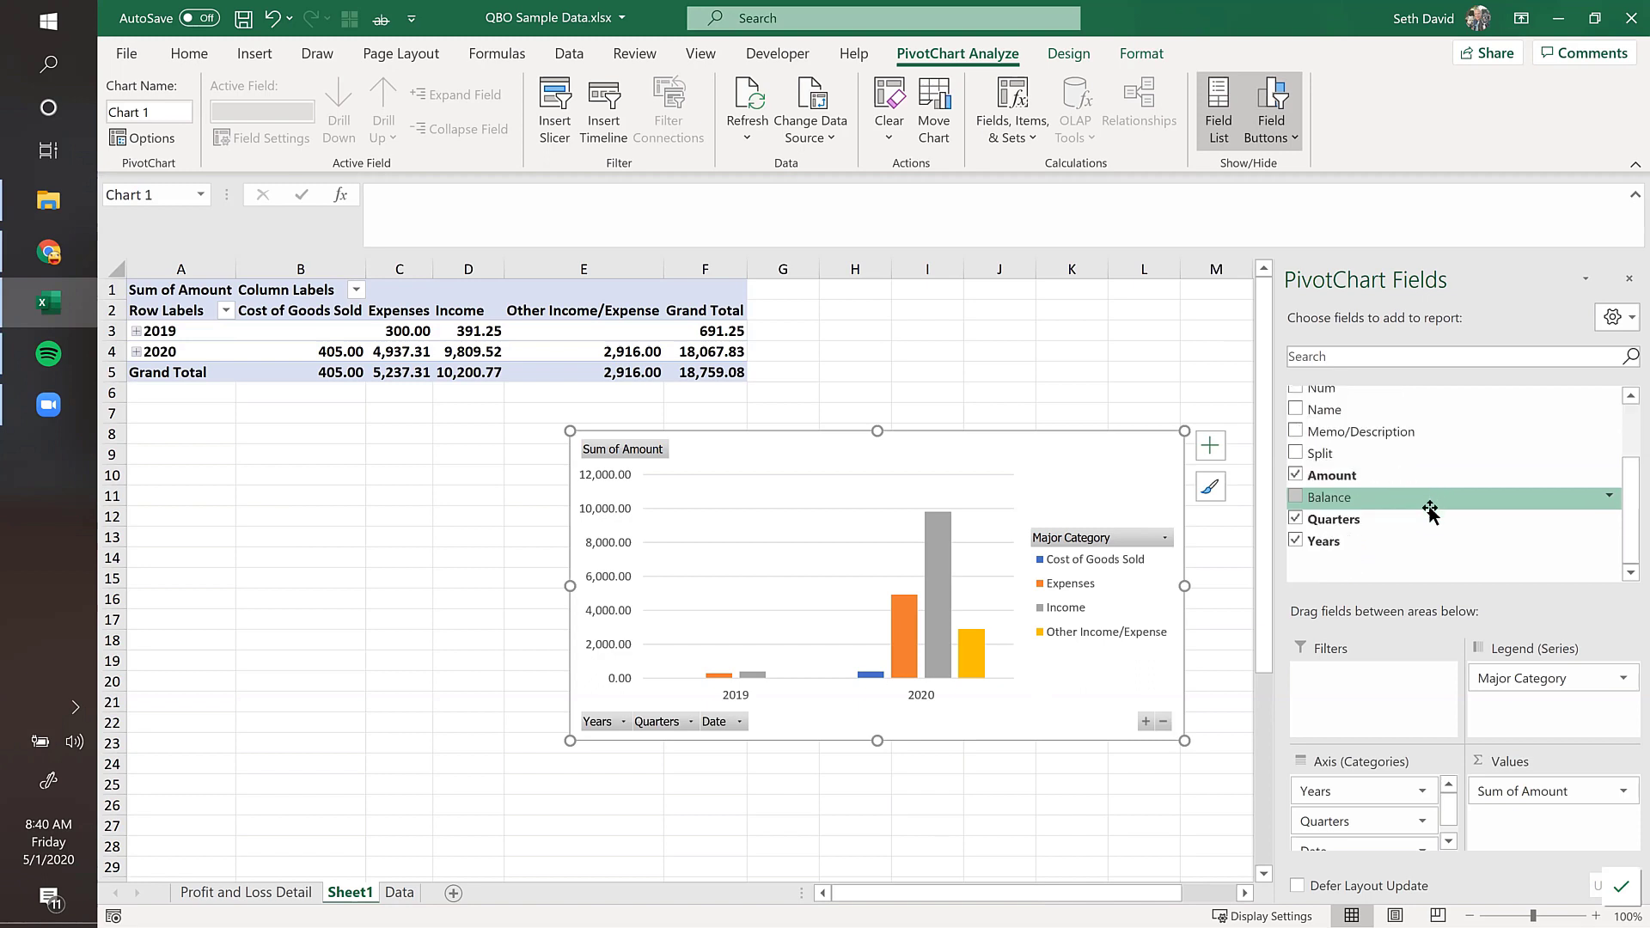
click(1294, 518)
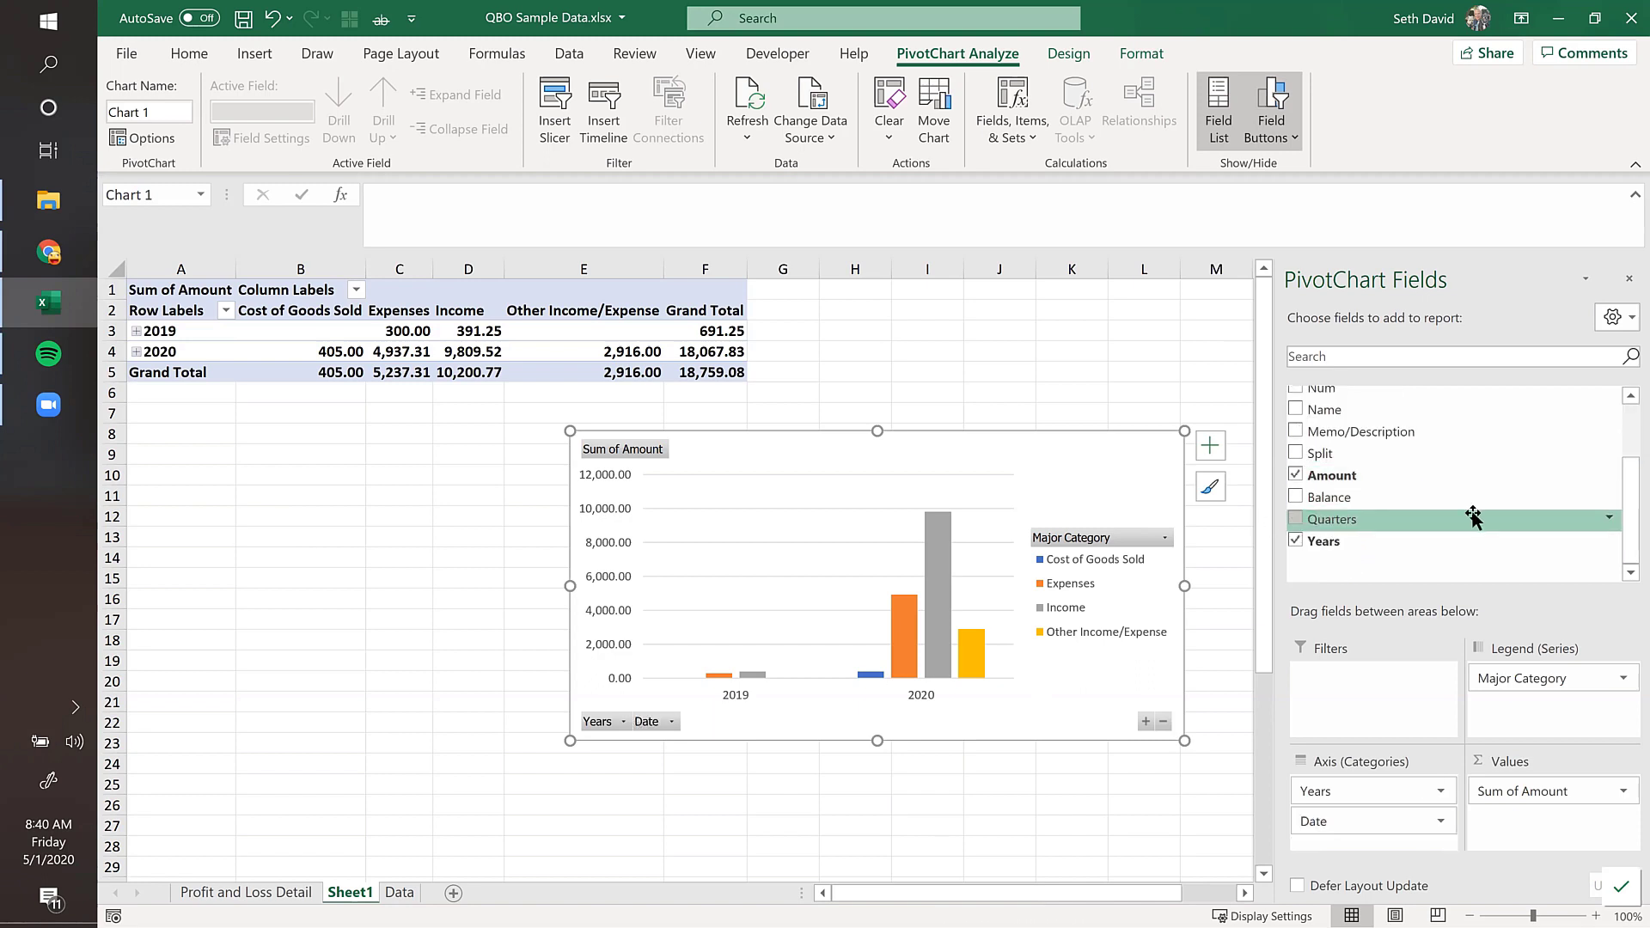
Step: Expand the entire Years field to show months, and enlarge the pivot chart to start around column C and end at row 25
right_click(163, 336)
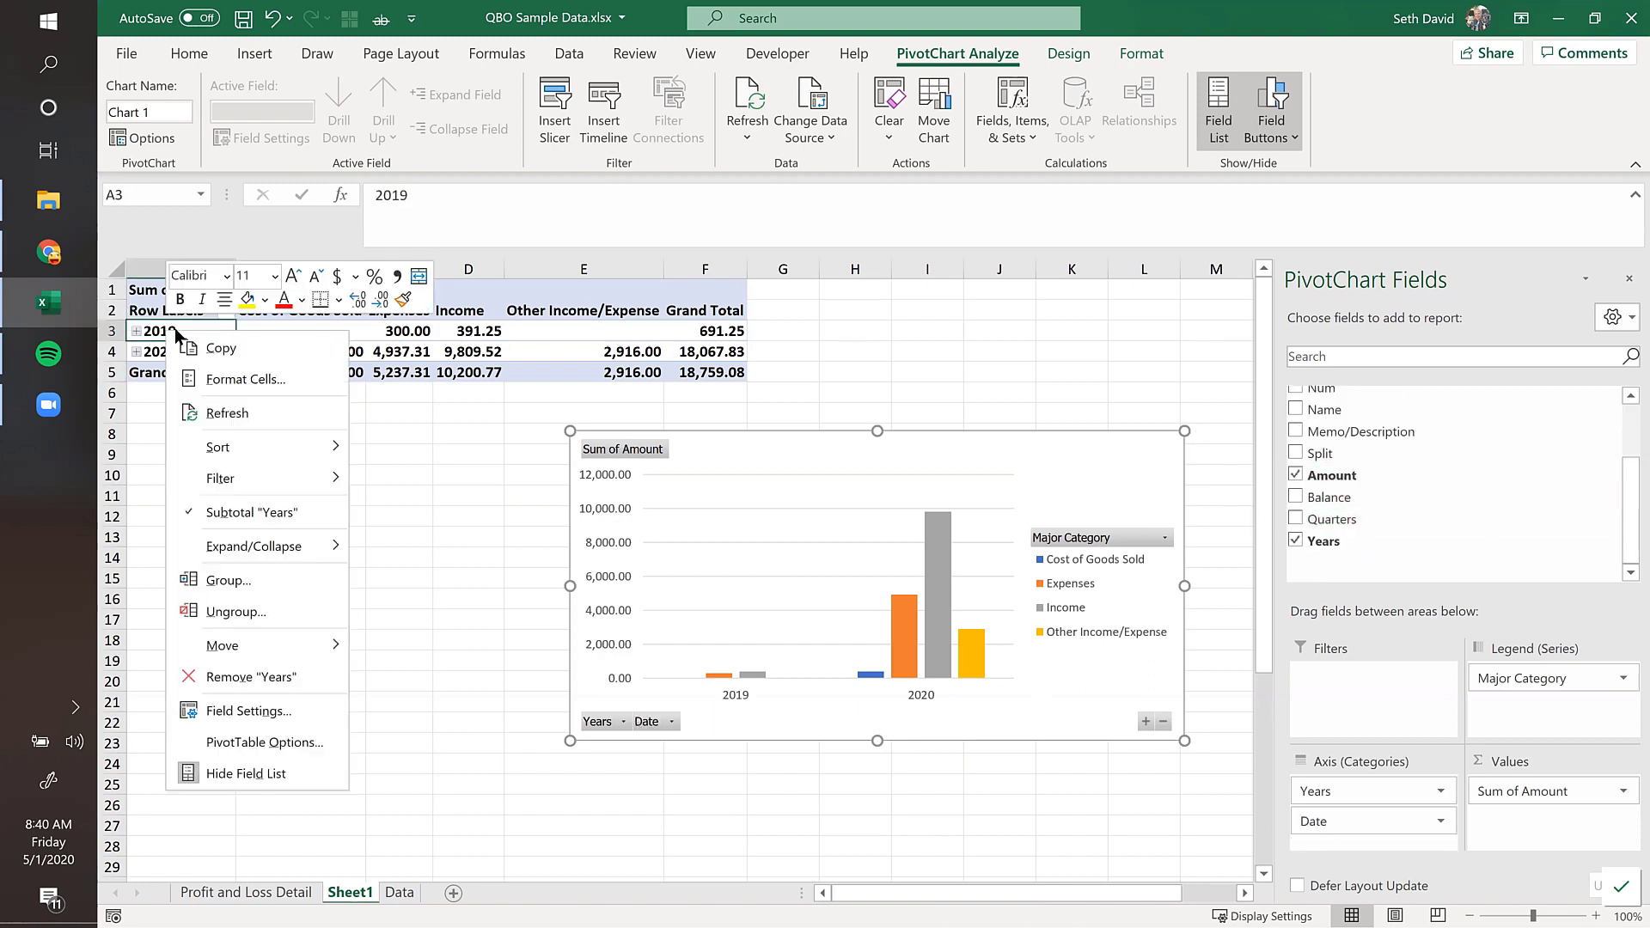
mouse_move(238, 554)
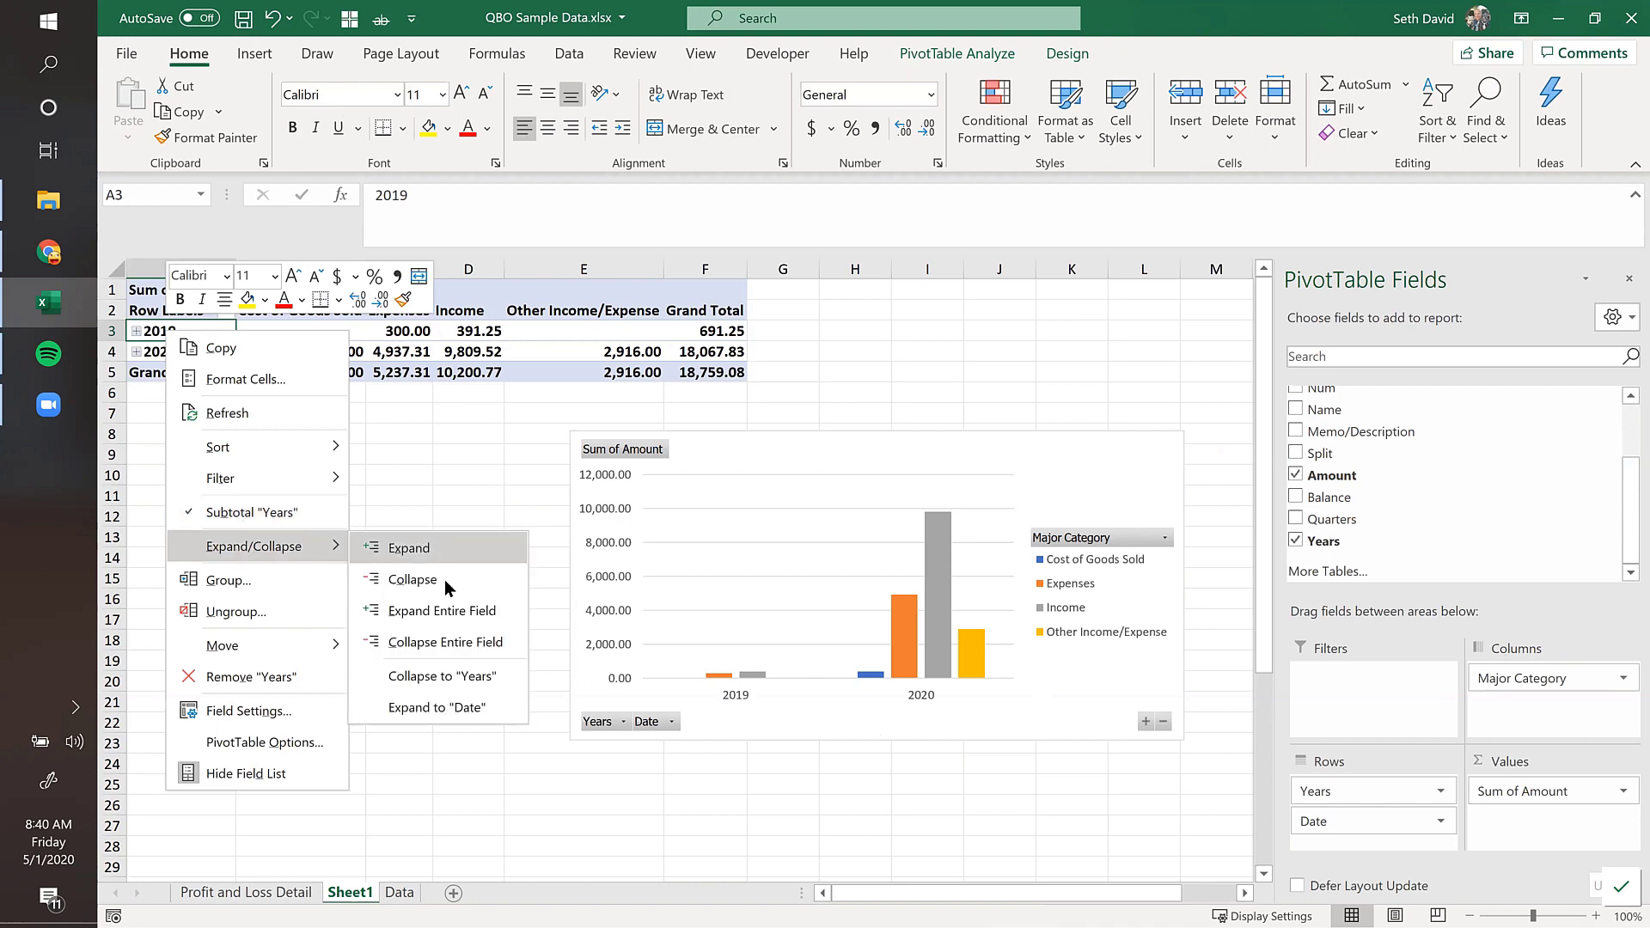
click(442, 613)
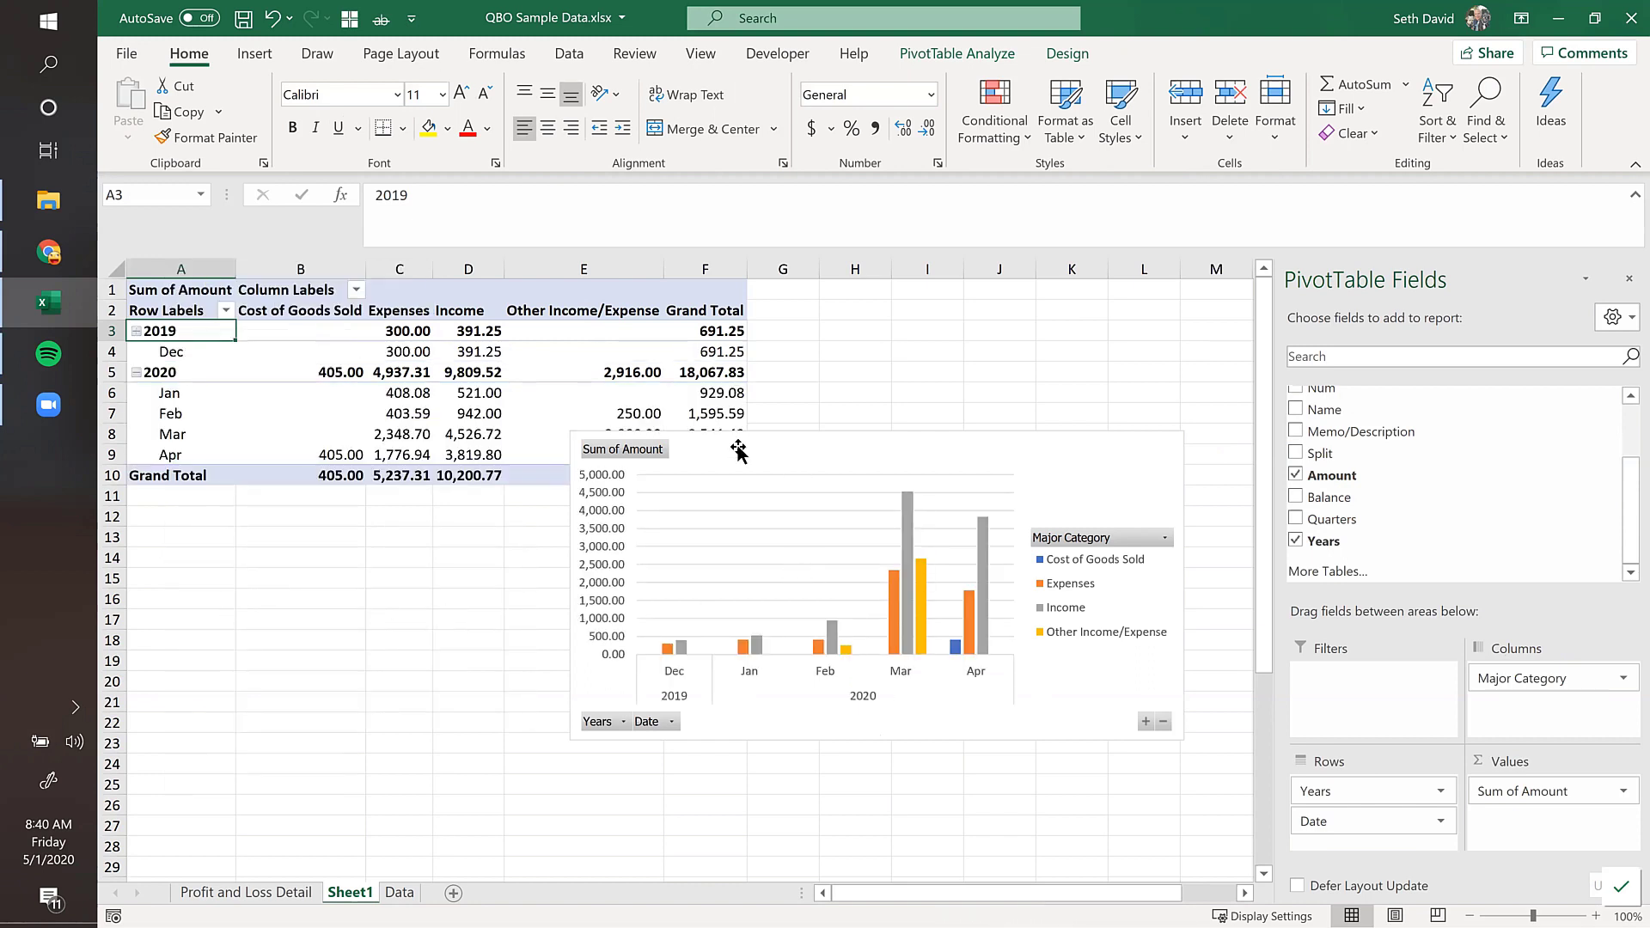
click(578, 690)
drag(471, 768, 387, 805)
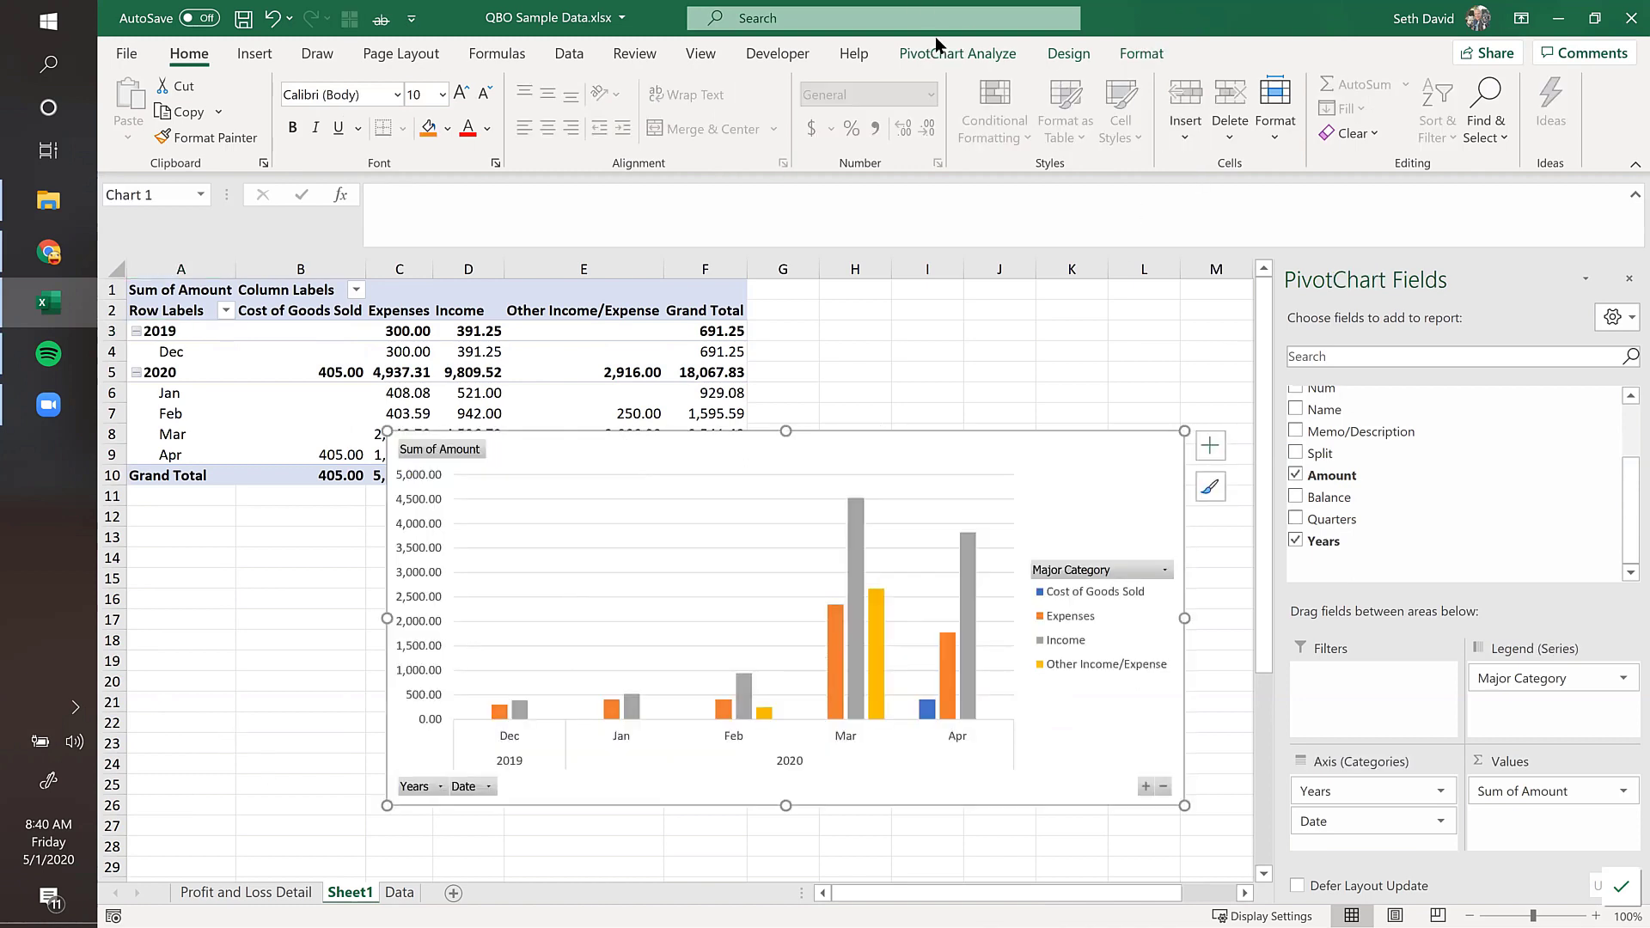
Step: Apply the grey gradient chart style to the pivot chart and change its type to 3-D Column
click(1069, 55)
click(992, 112)
click(636, 105)
click(1269, 107)
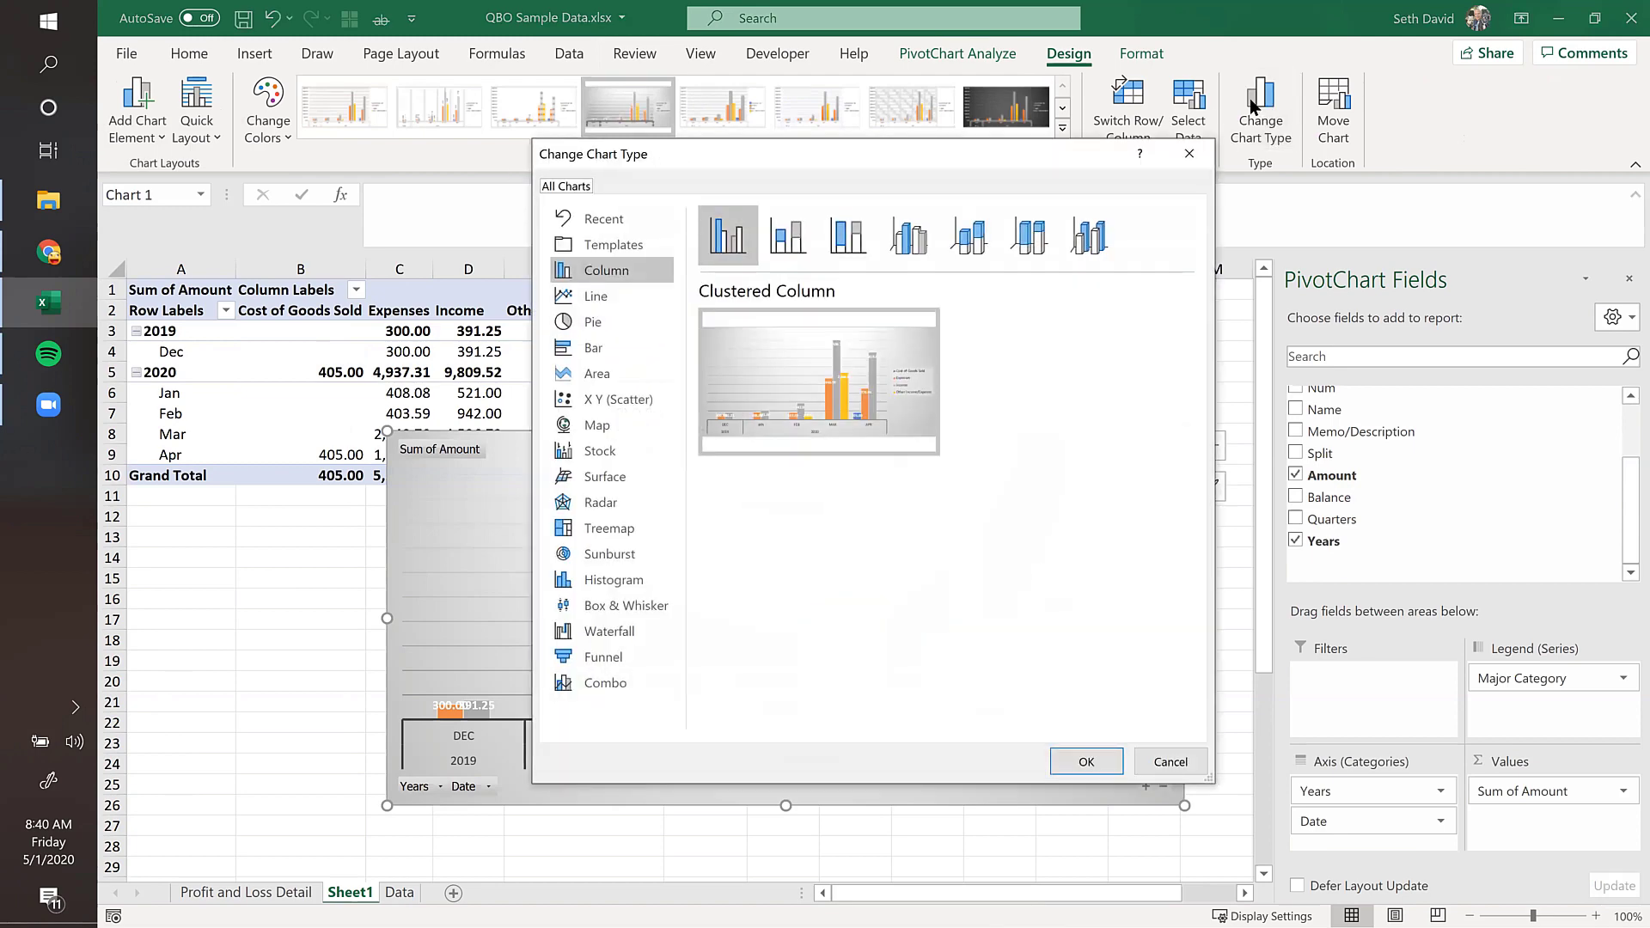
click(1093, 234)
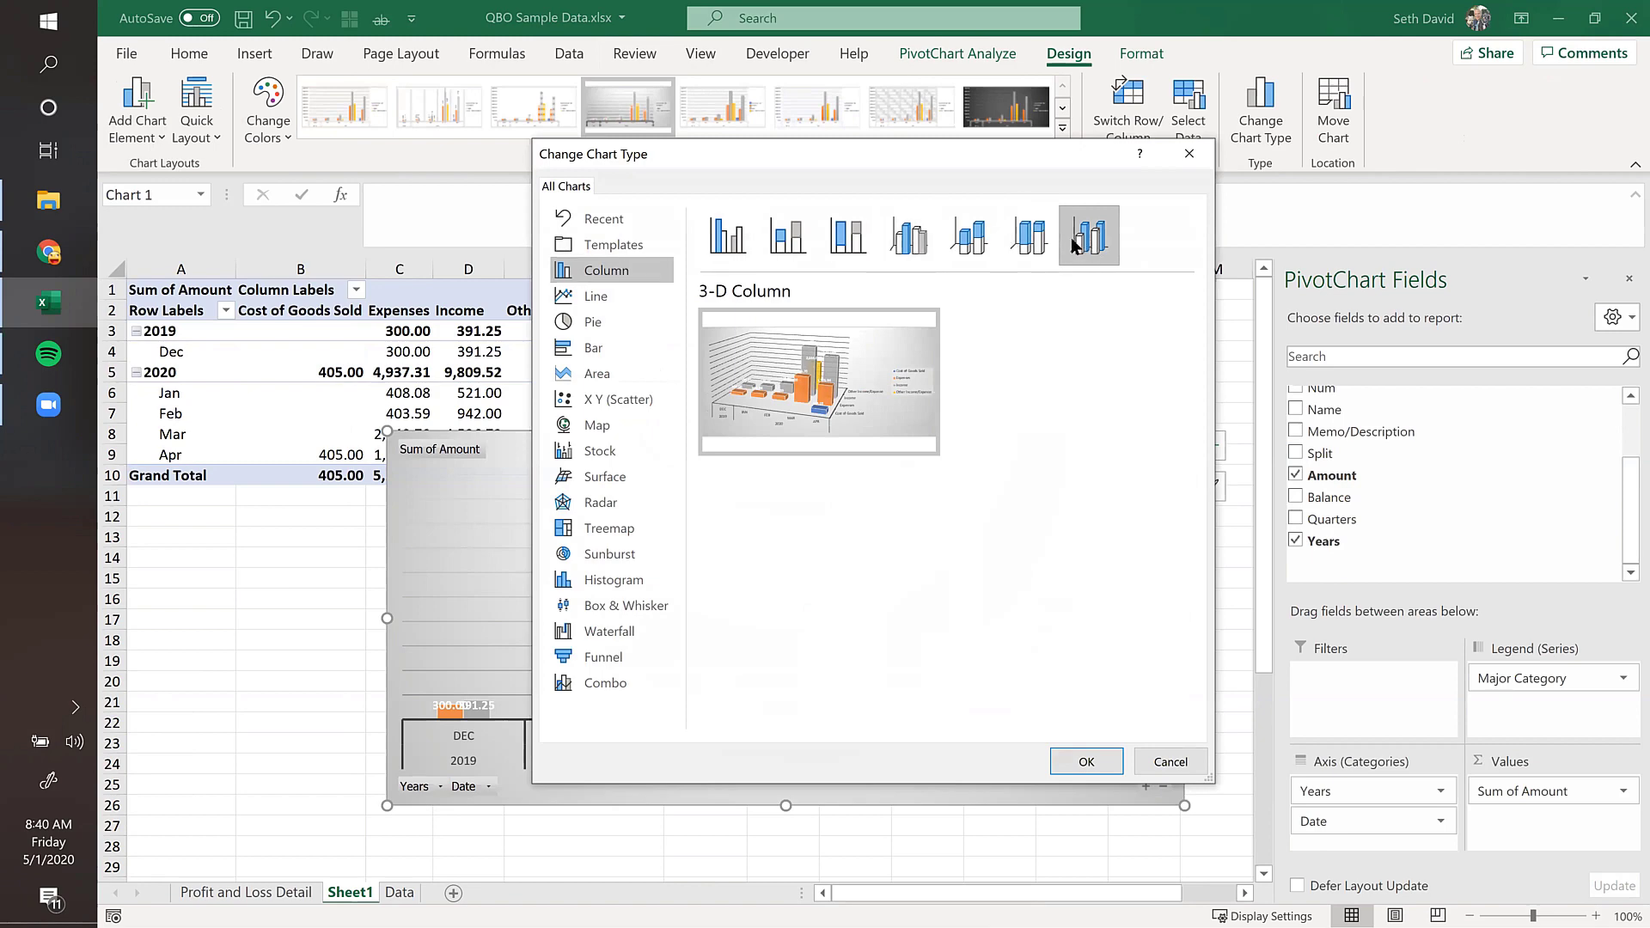
click(1080, 761)
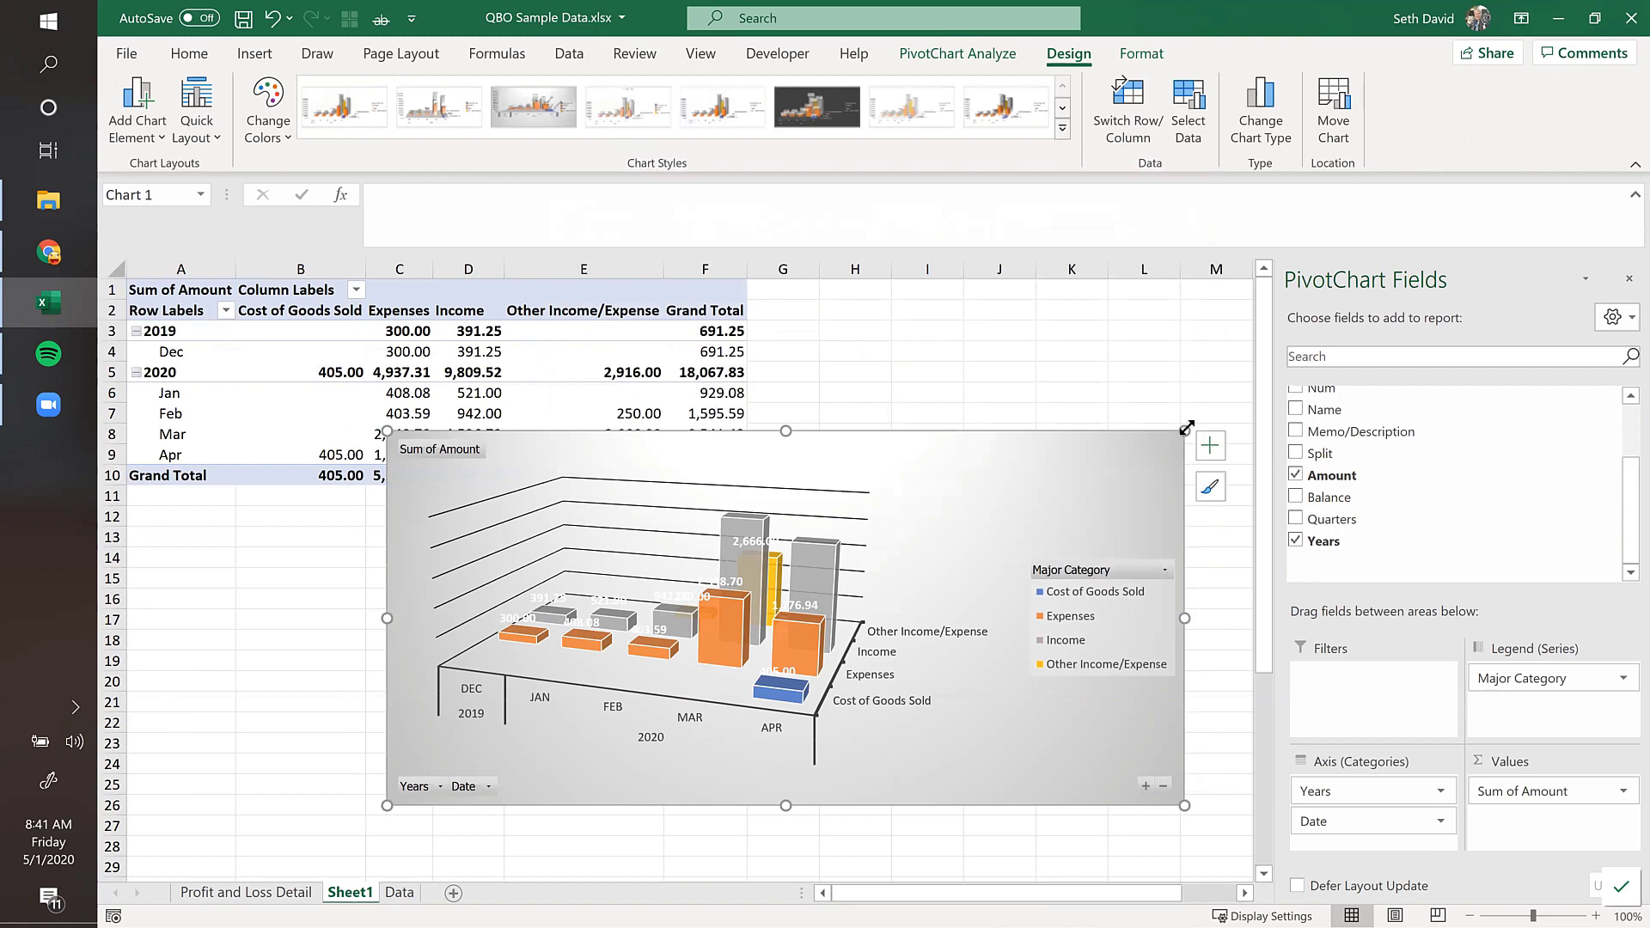
Step: Enlarge and reposition the chart to span columns A to L, rows 2 to 26, and apply the solid dark chart style
drag(1184, 431, 1253, 330)
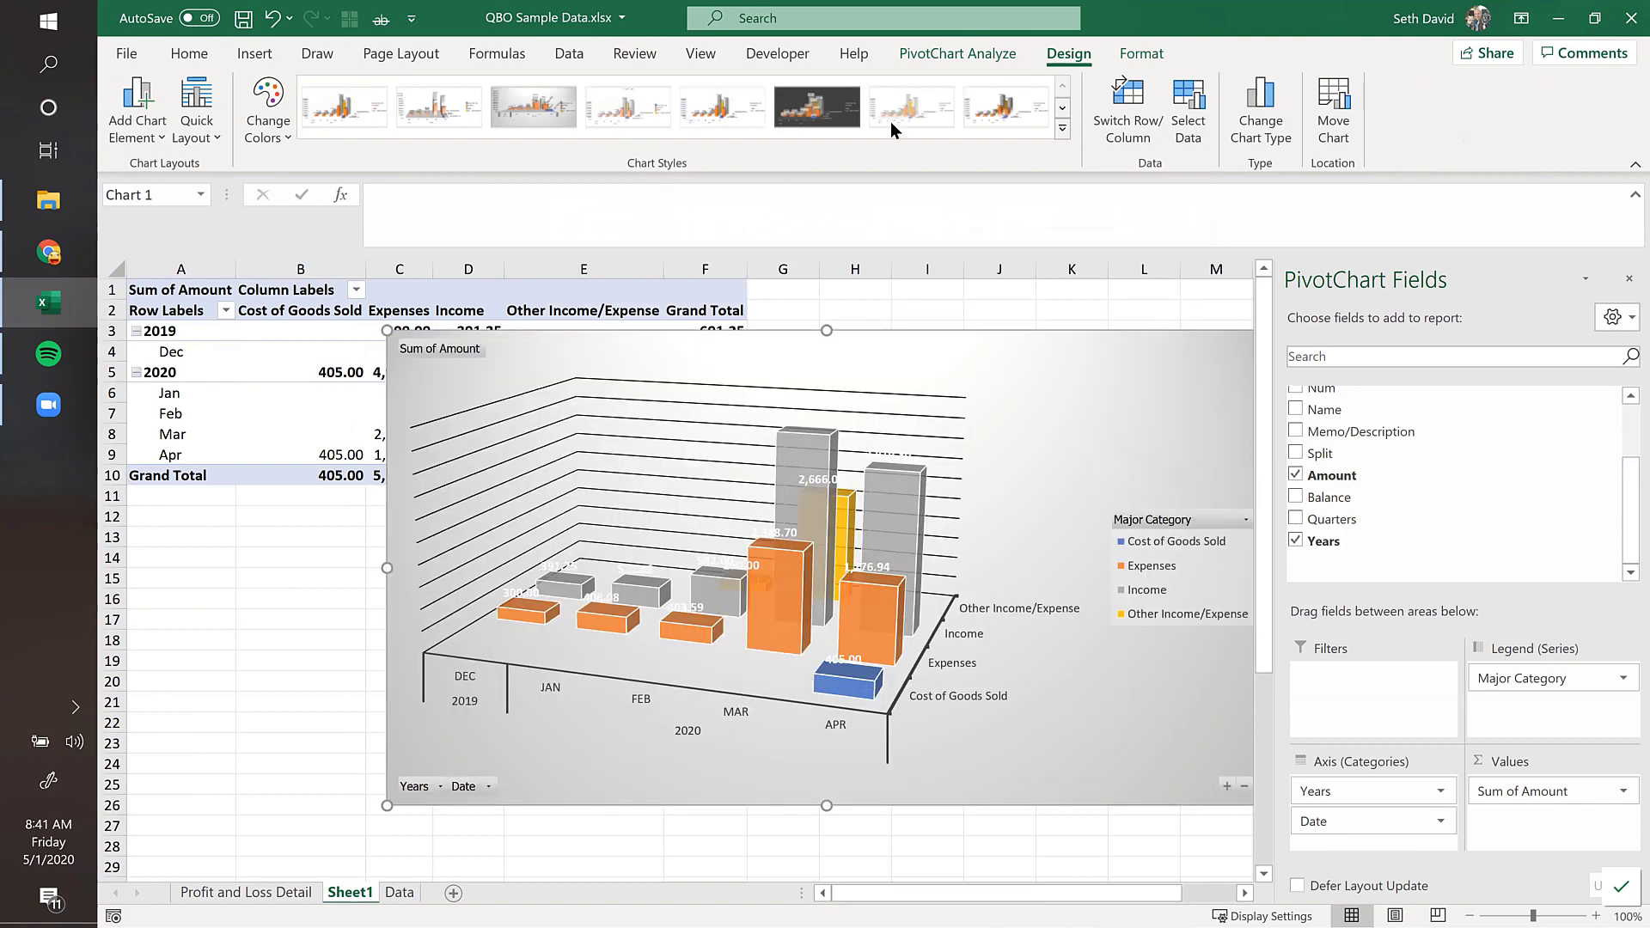
click(834, 96)
drag(387, 332, 221, 299)
drag(1046, 762, 954, 765)
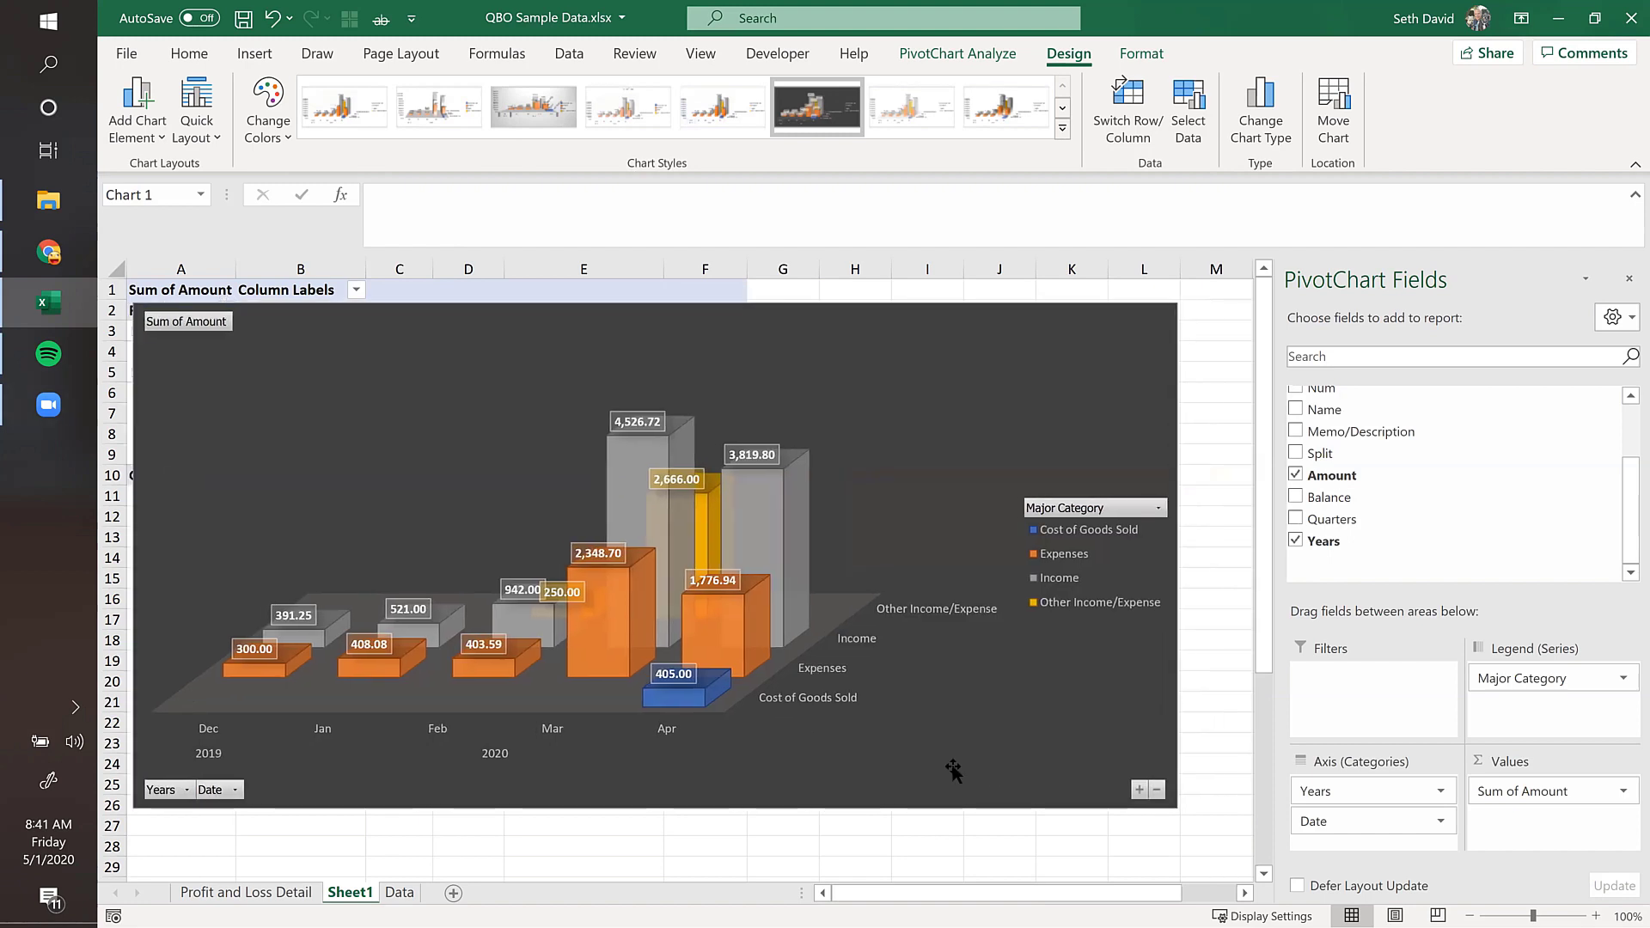
click(1207, 576)
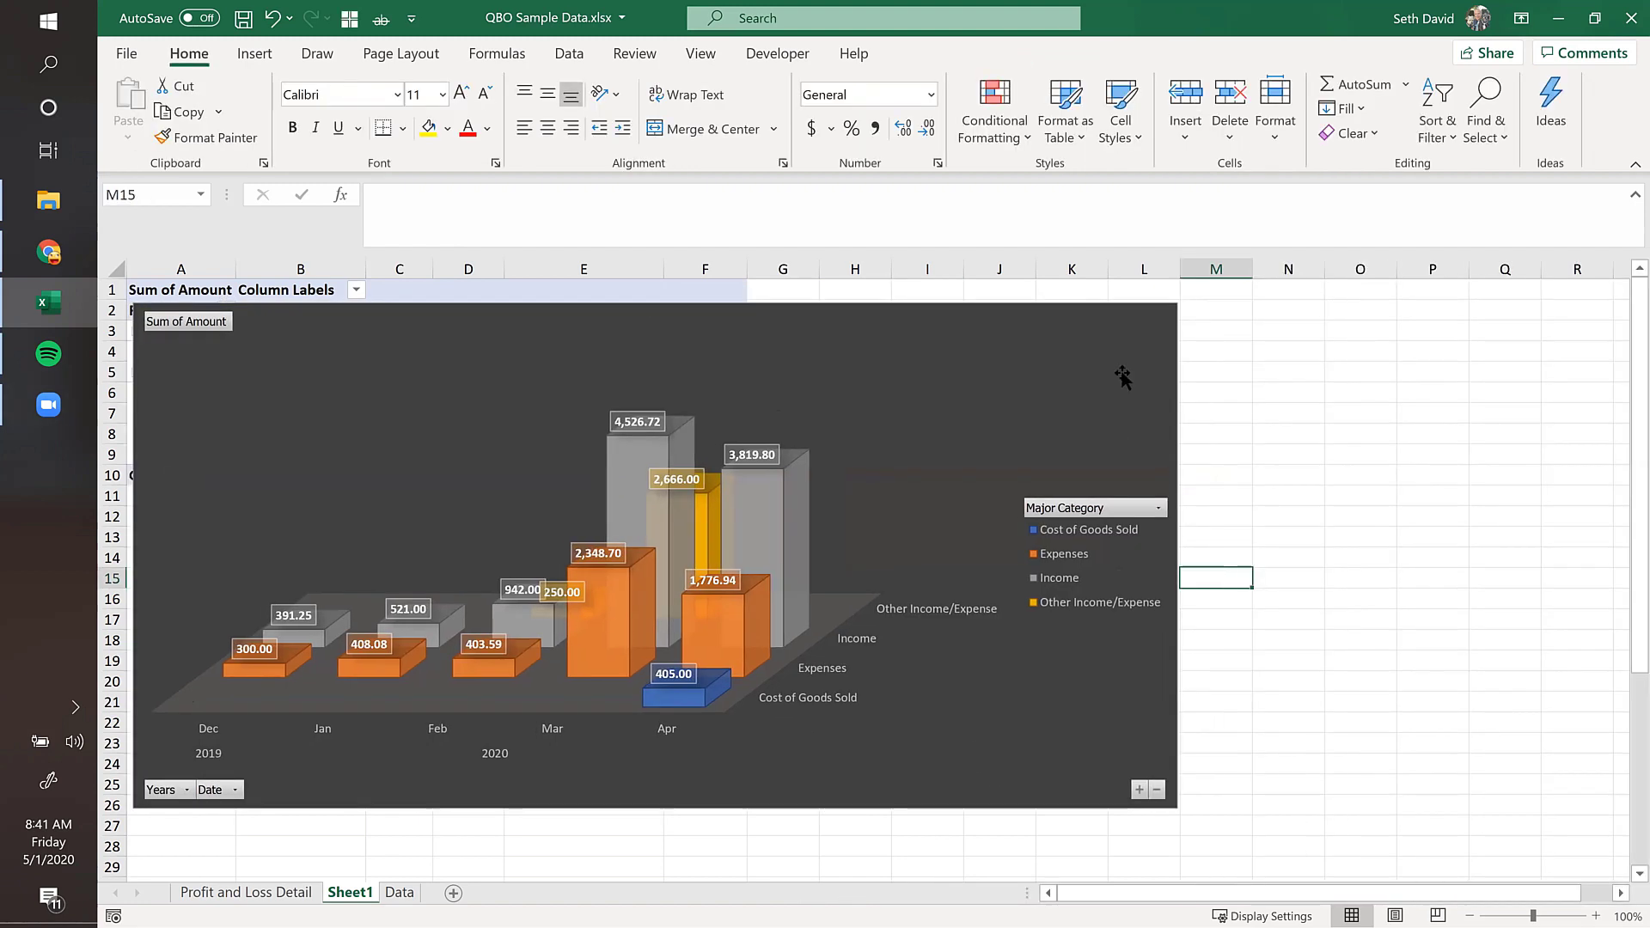
Step: Switch the pivot chart to the dark gradient chart style with gridlines and a value axis
click(1107, 316)
click(1064, 129)
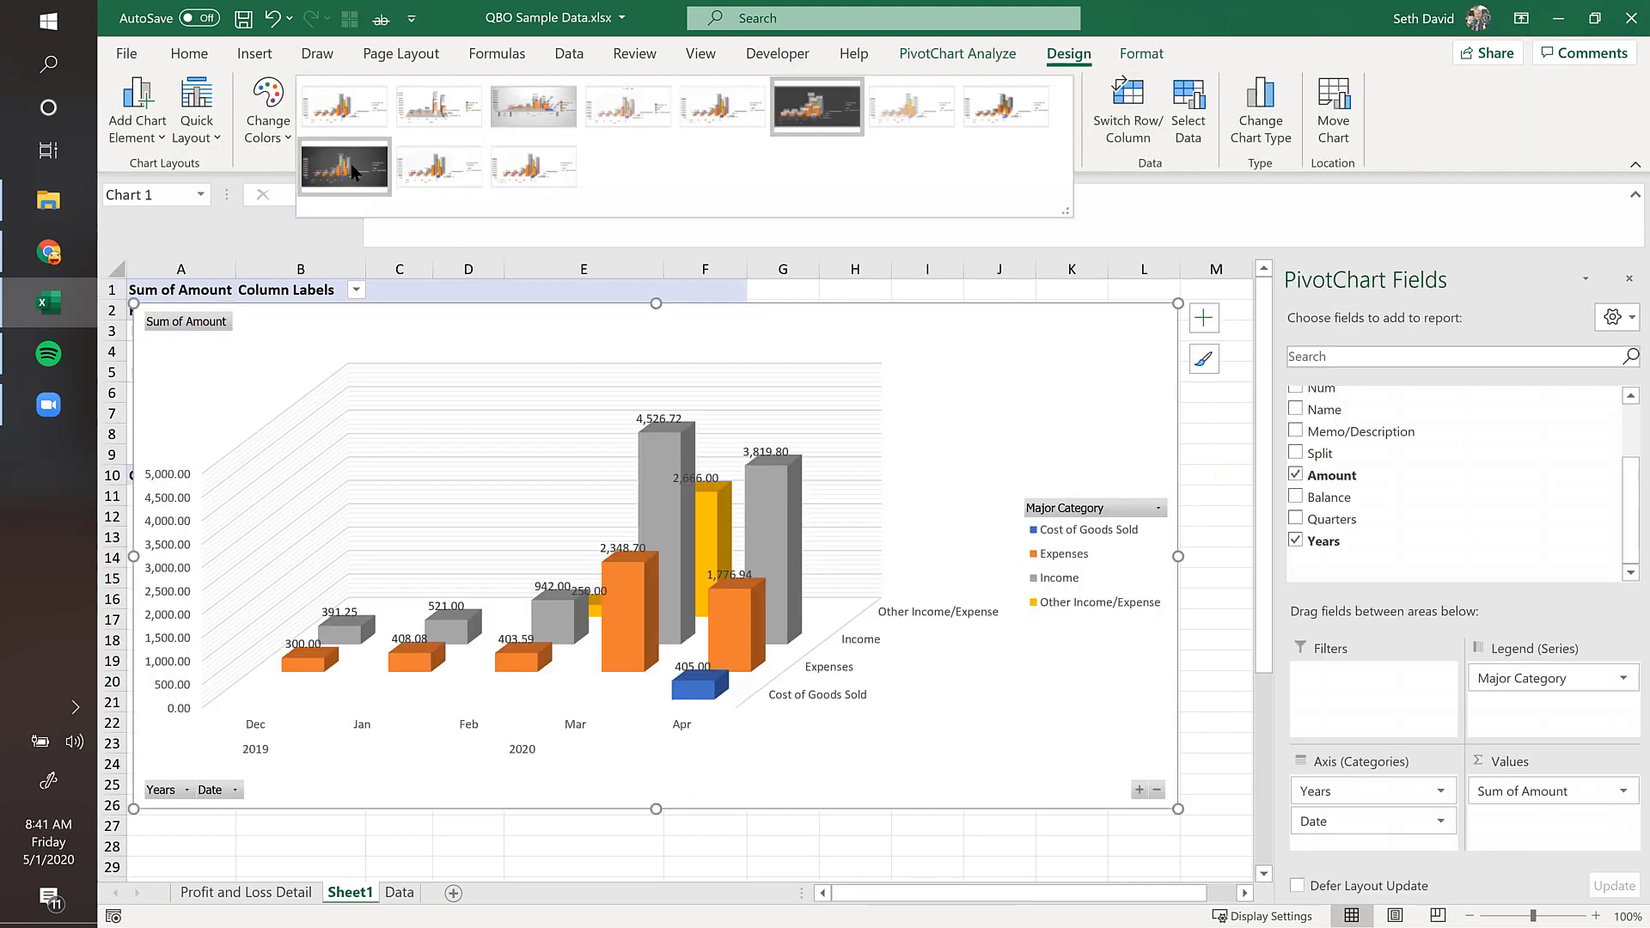
click(352, 170)
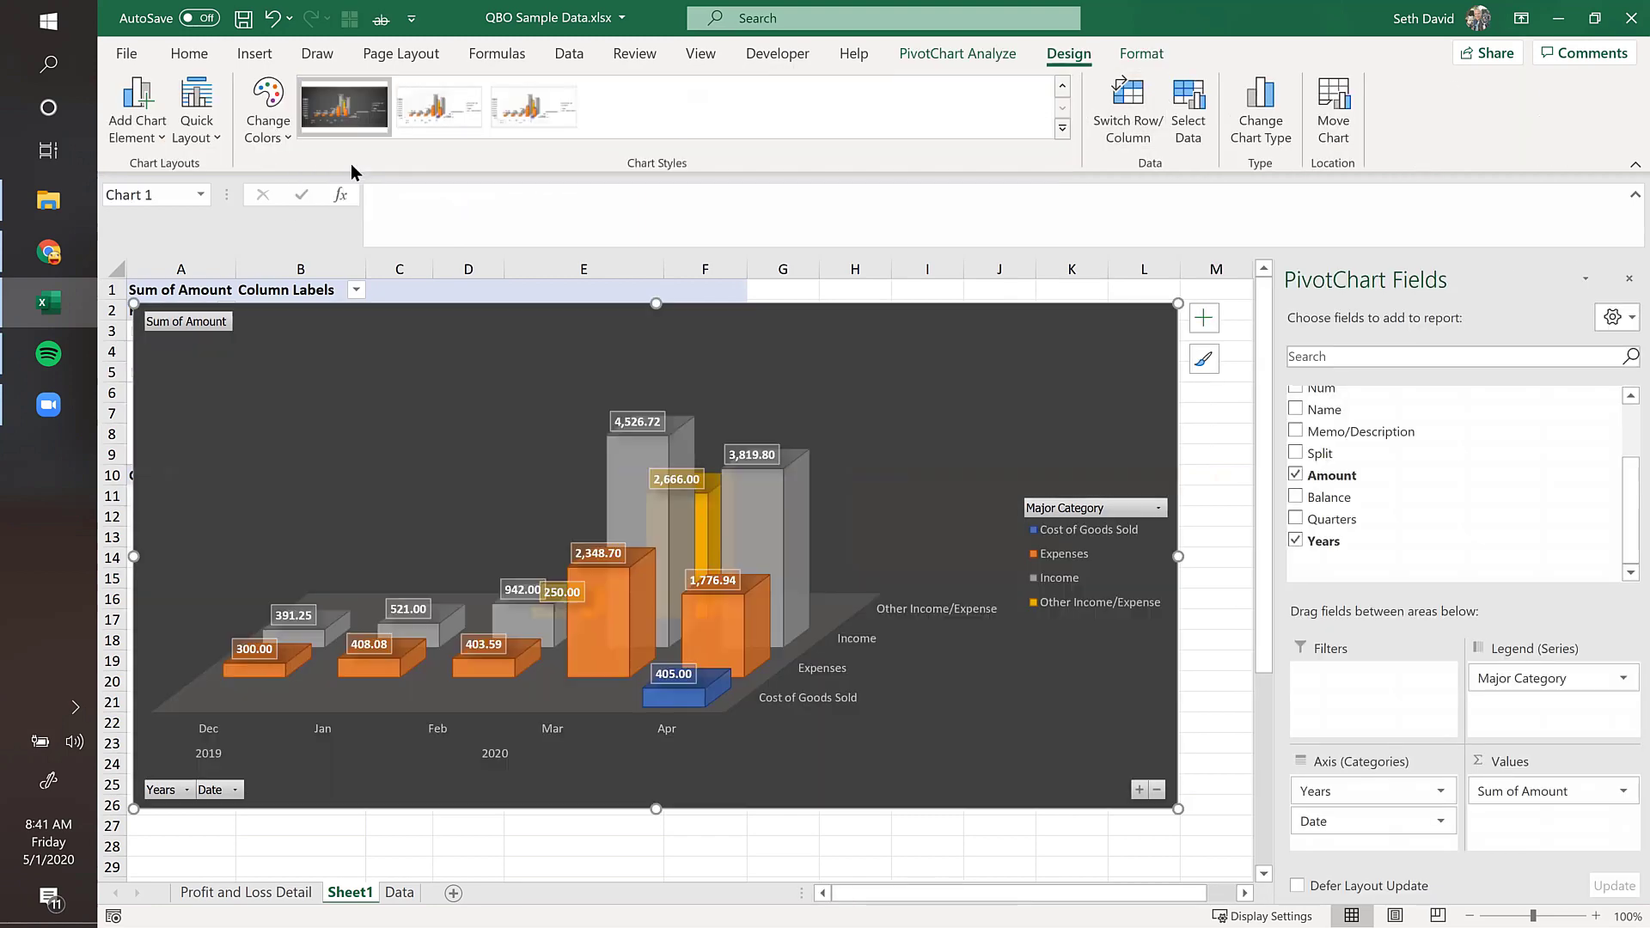
click(1224, 402)
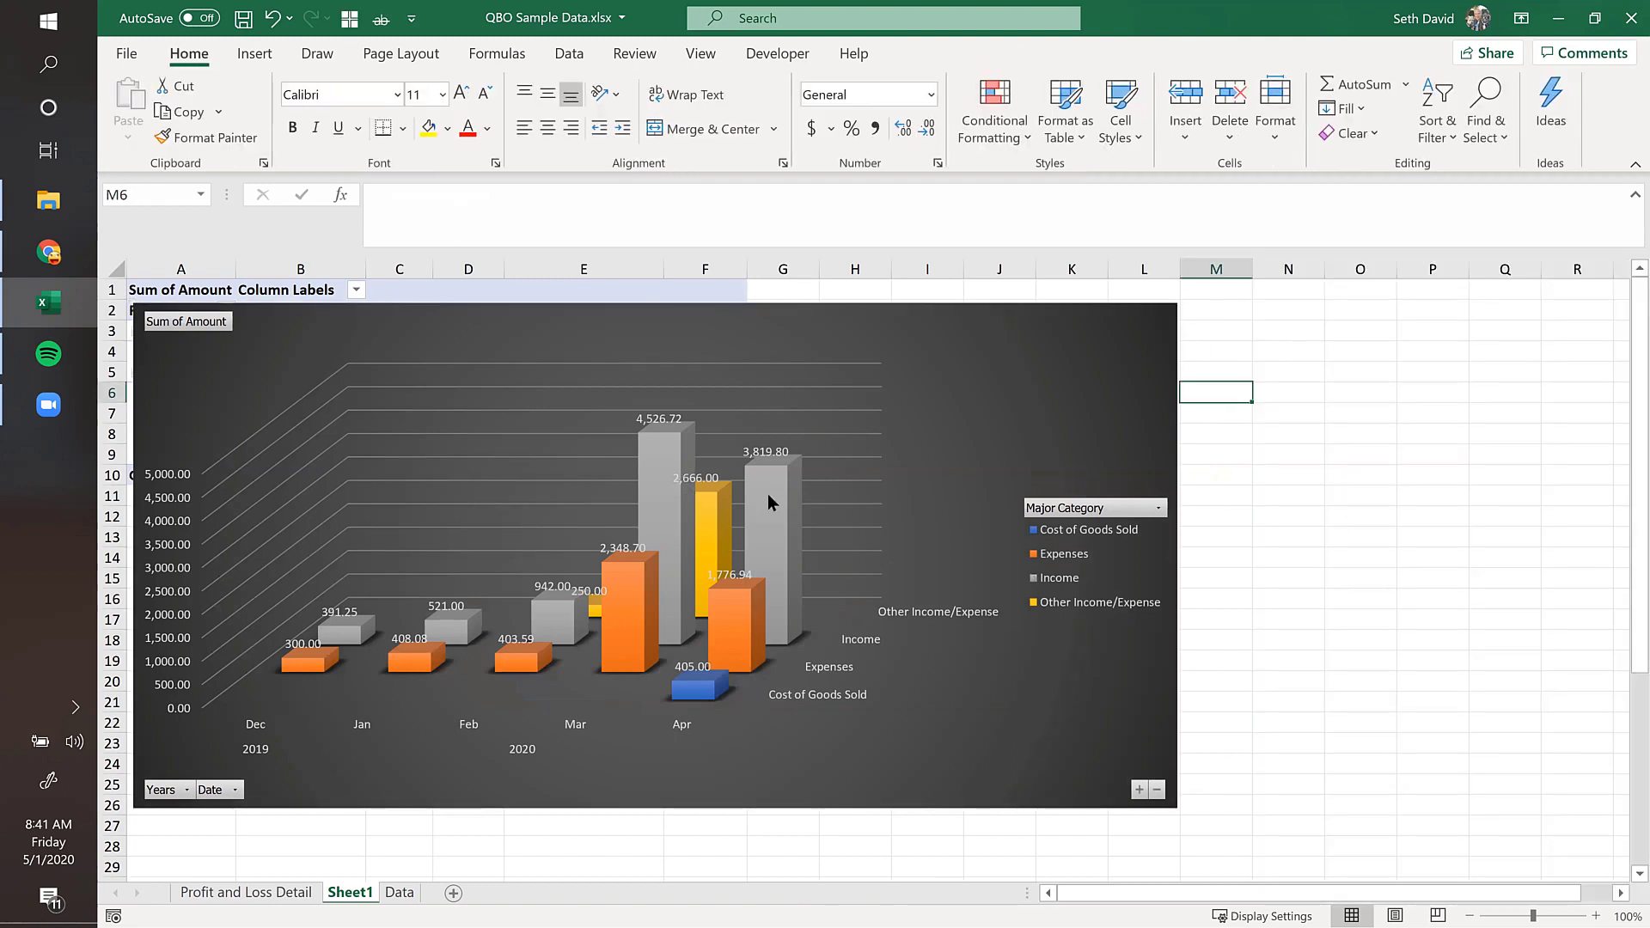
Step: Fill the Expenses series columns with Green, Accent 6, Lighter 40%
mouse_move(727, 623)
right_click(1059, 557)
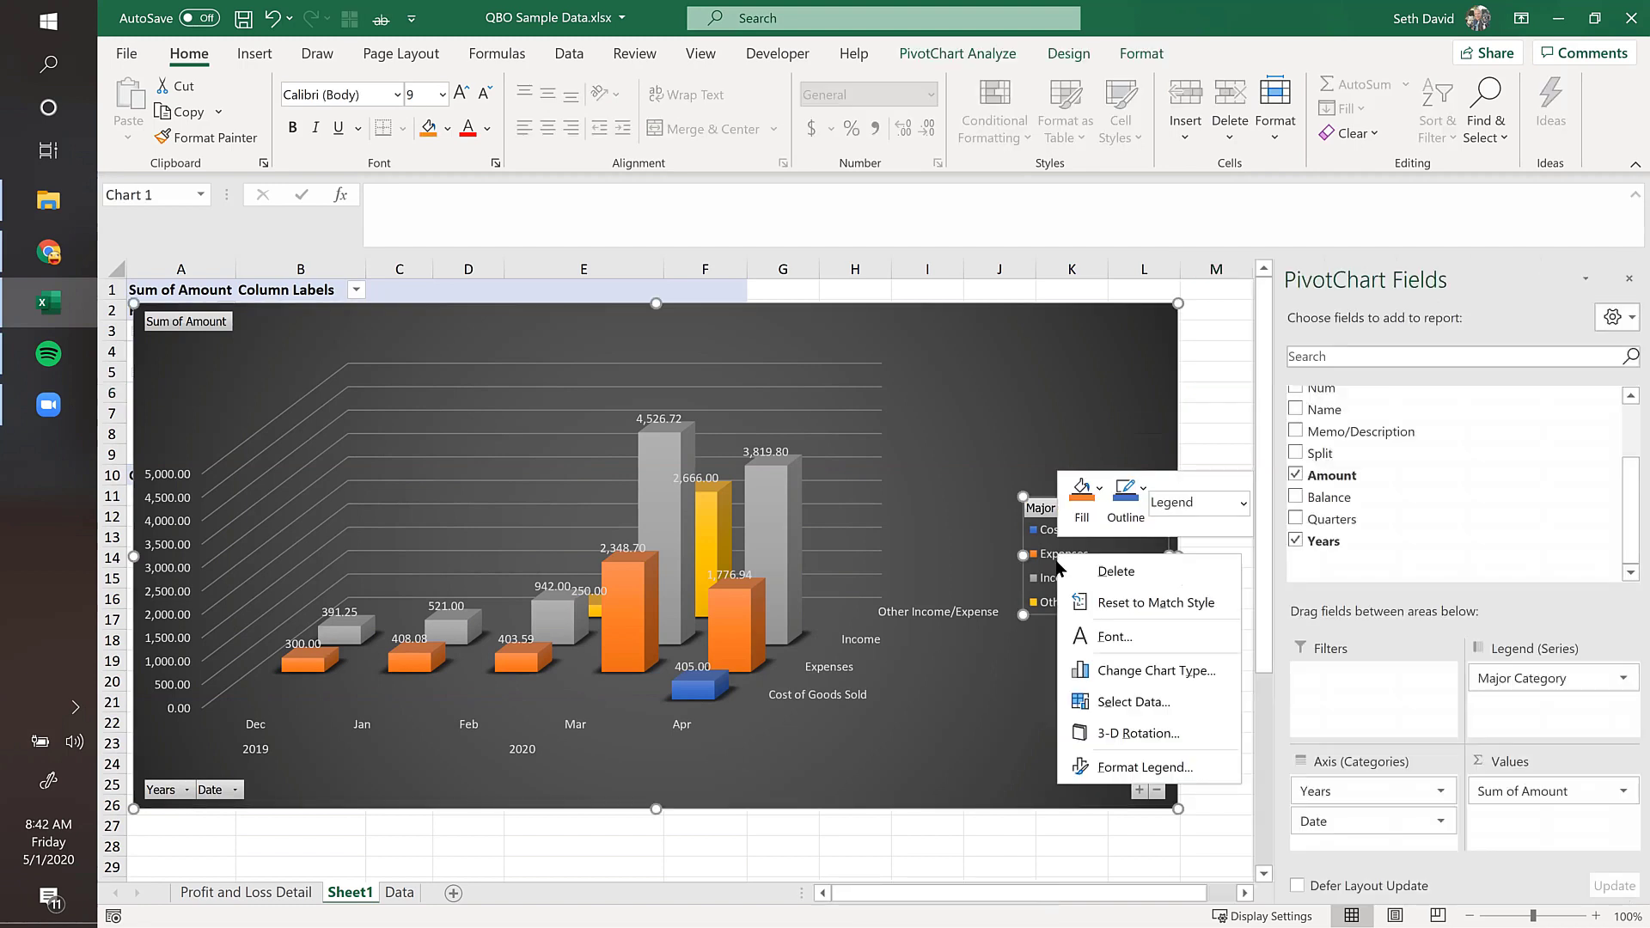
click(628, 601)
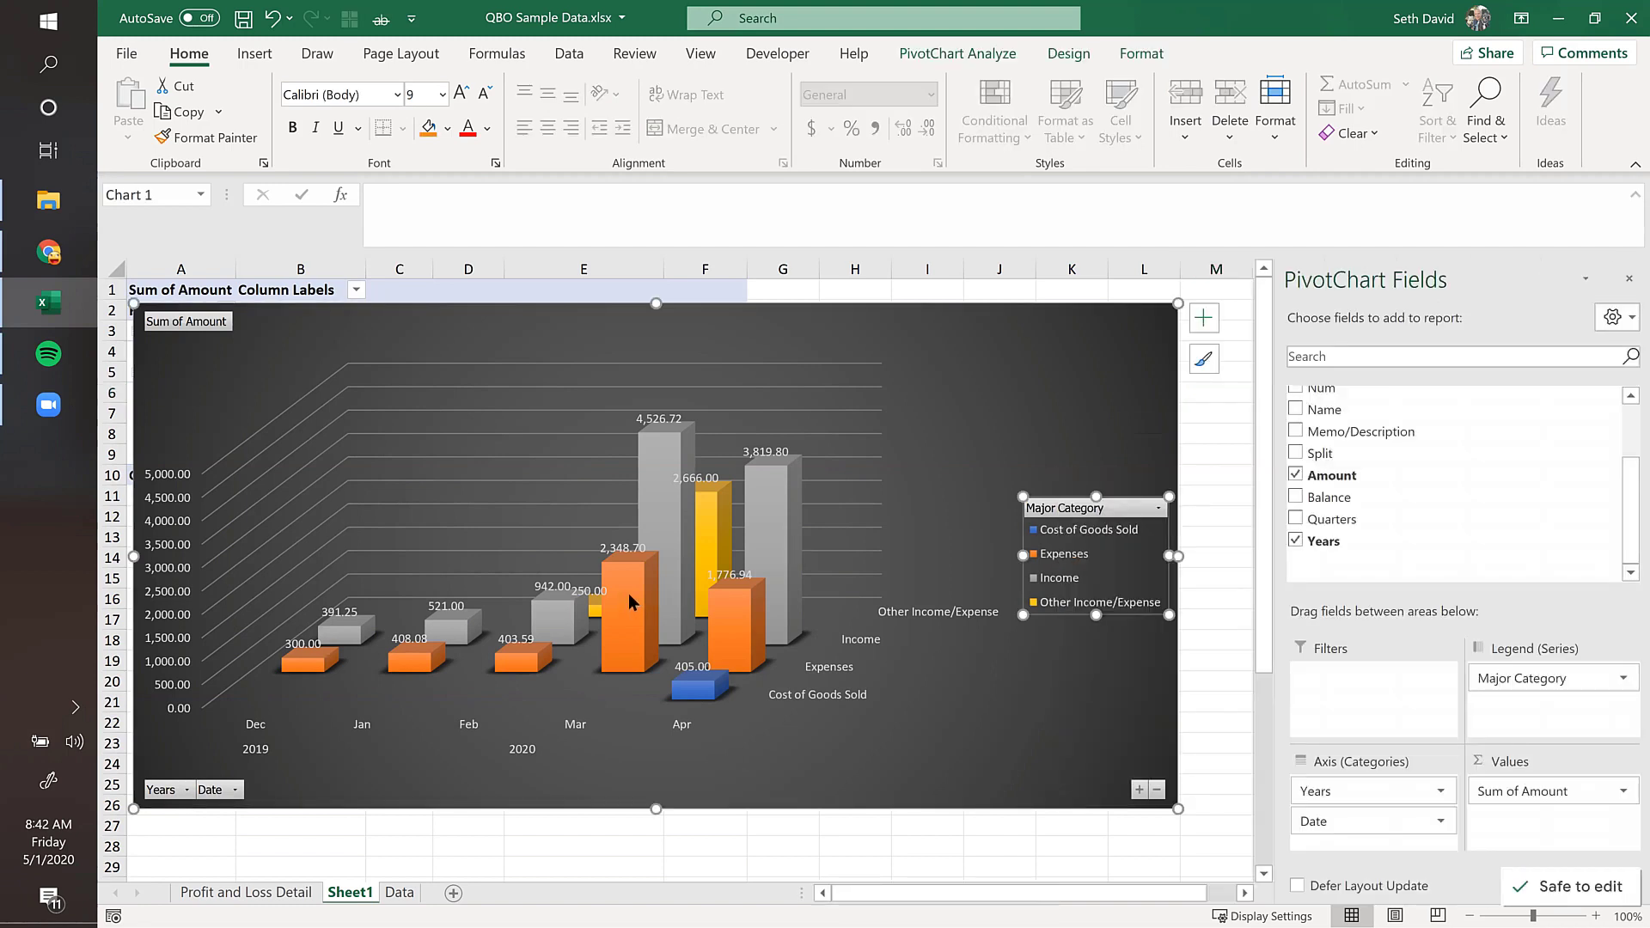
click(630, 601)
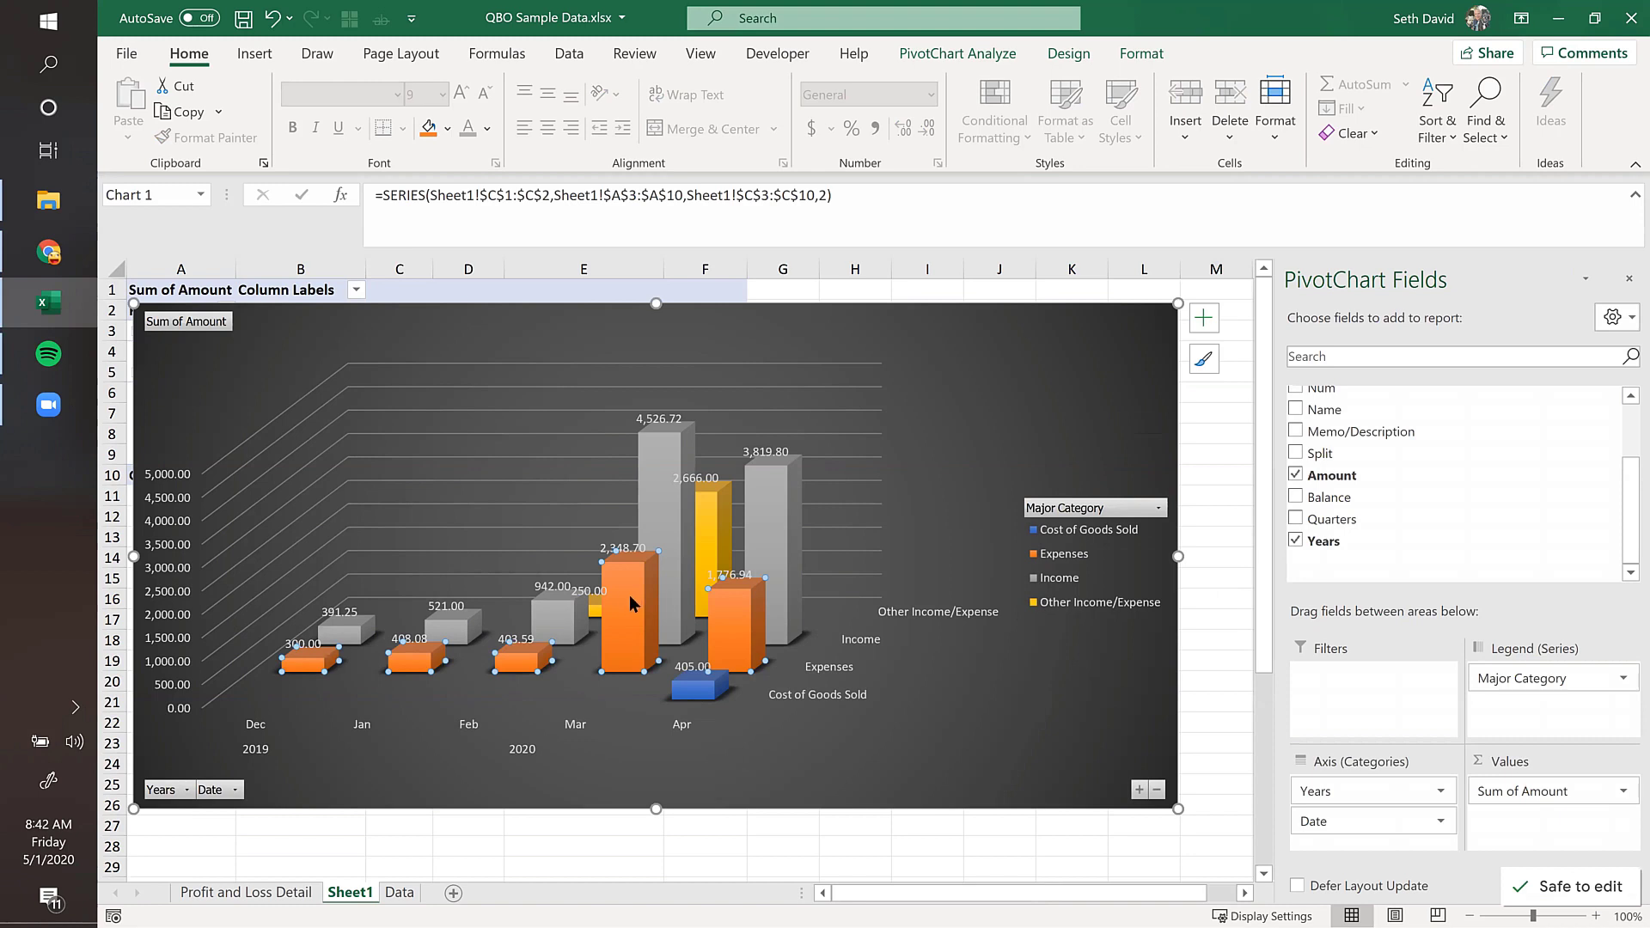
right_click(629, 596)
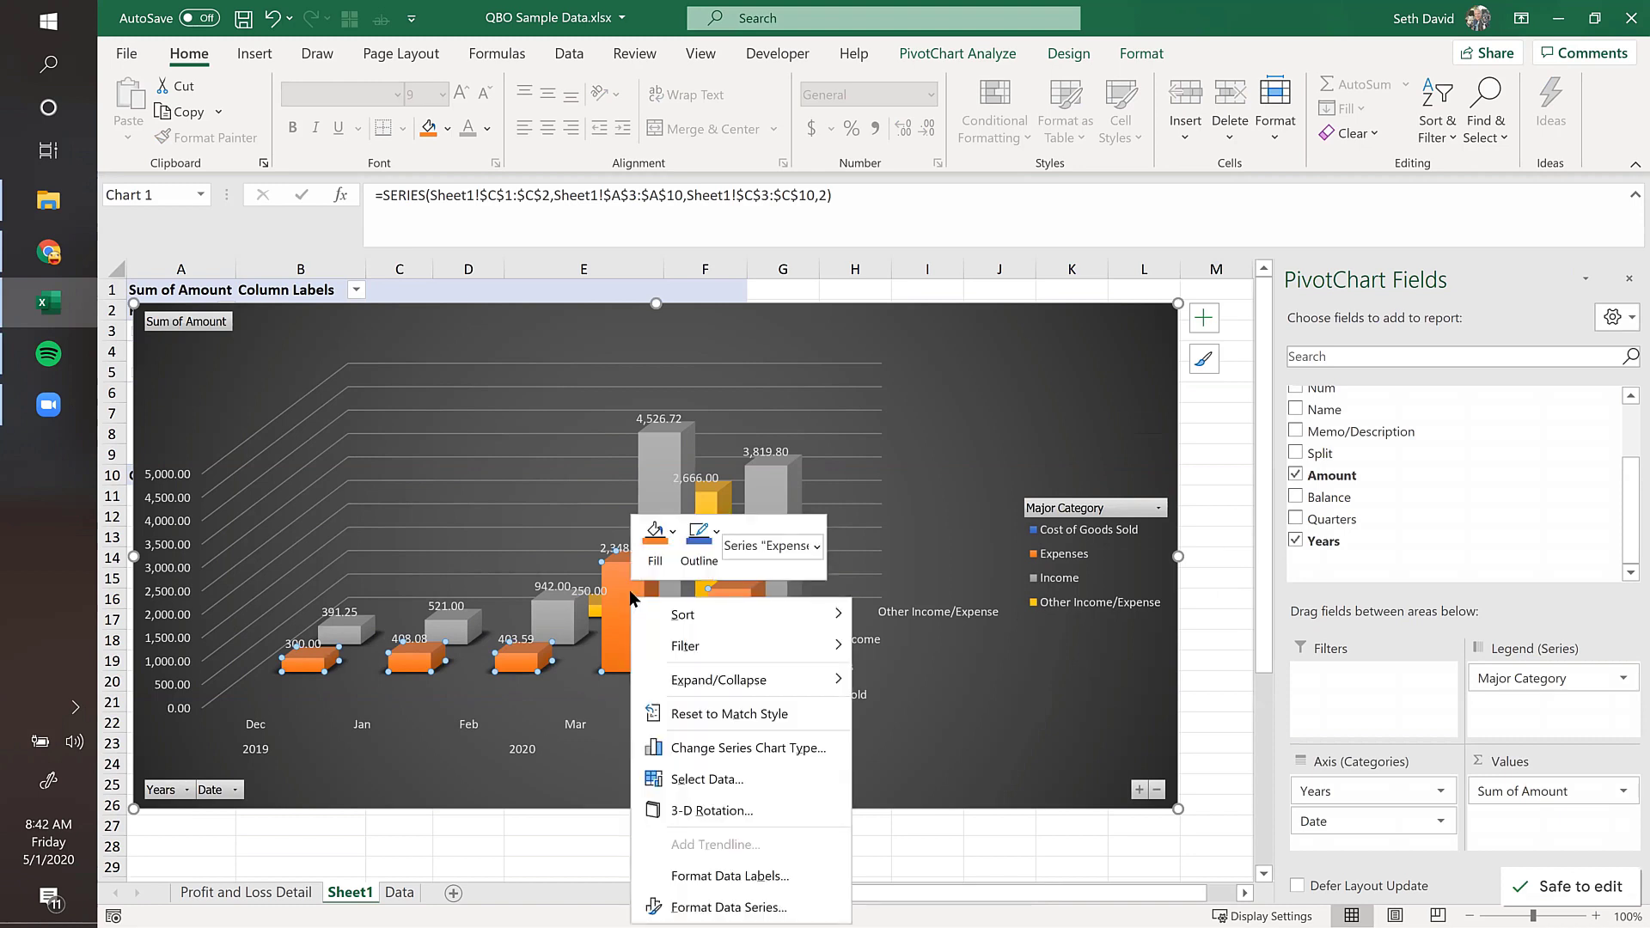
mouse_move(712, 681)
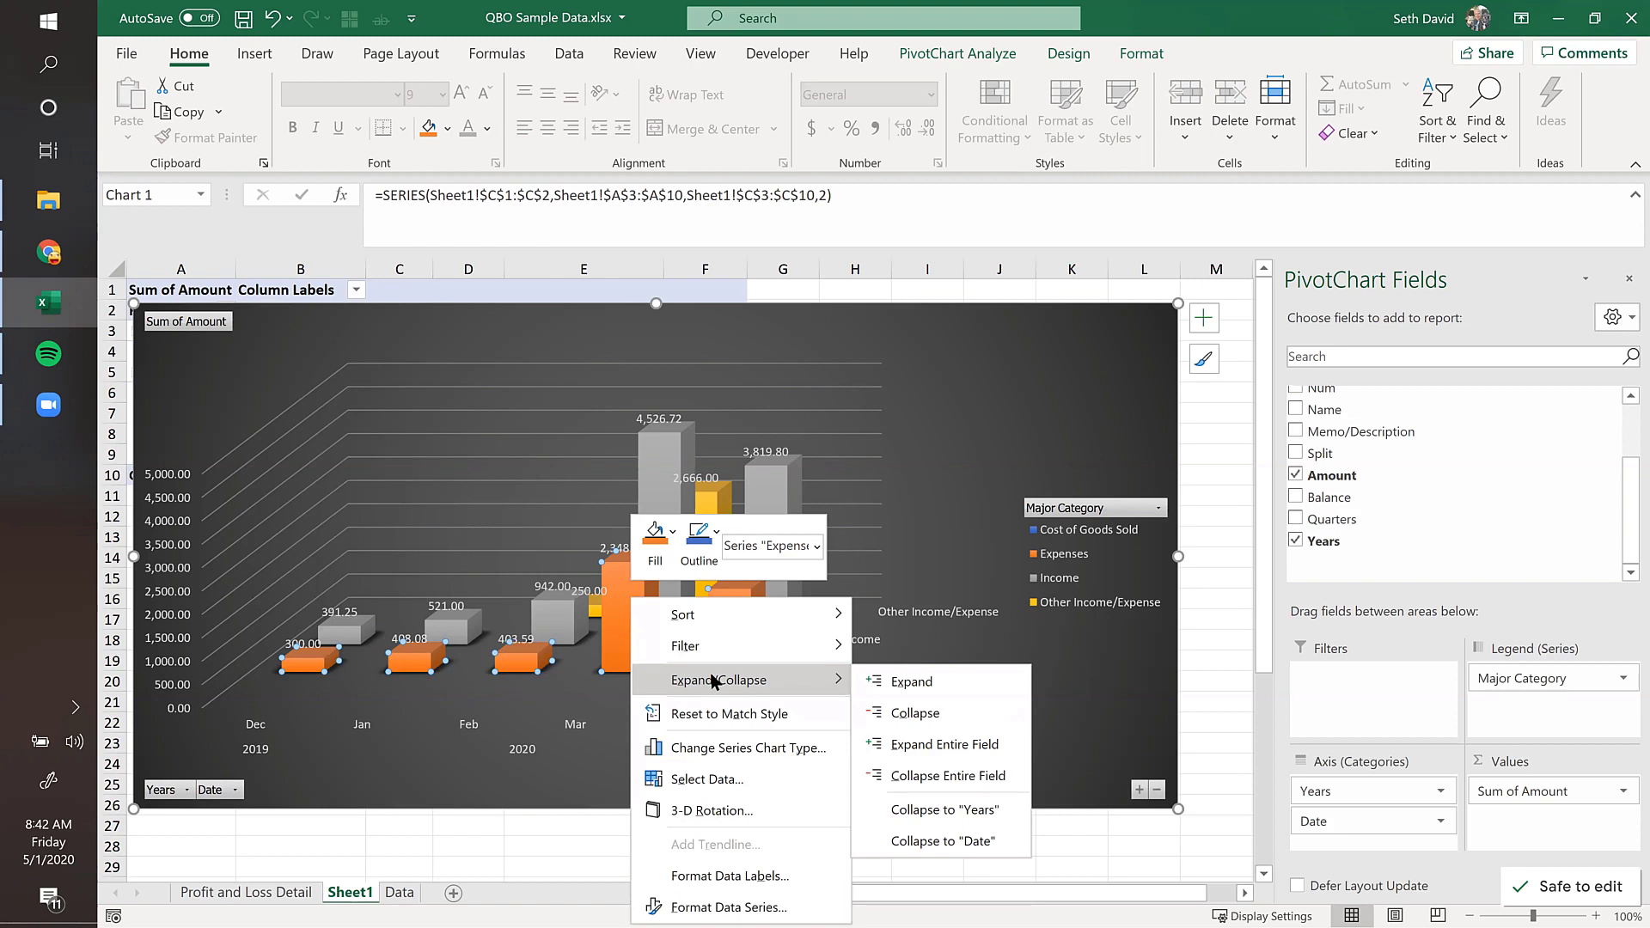
click(671, 532)
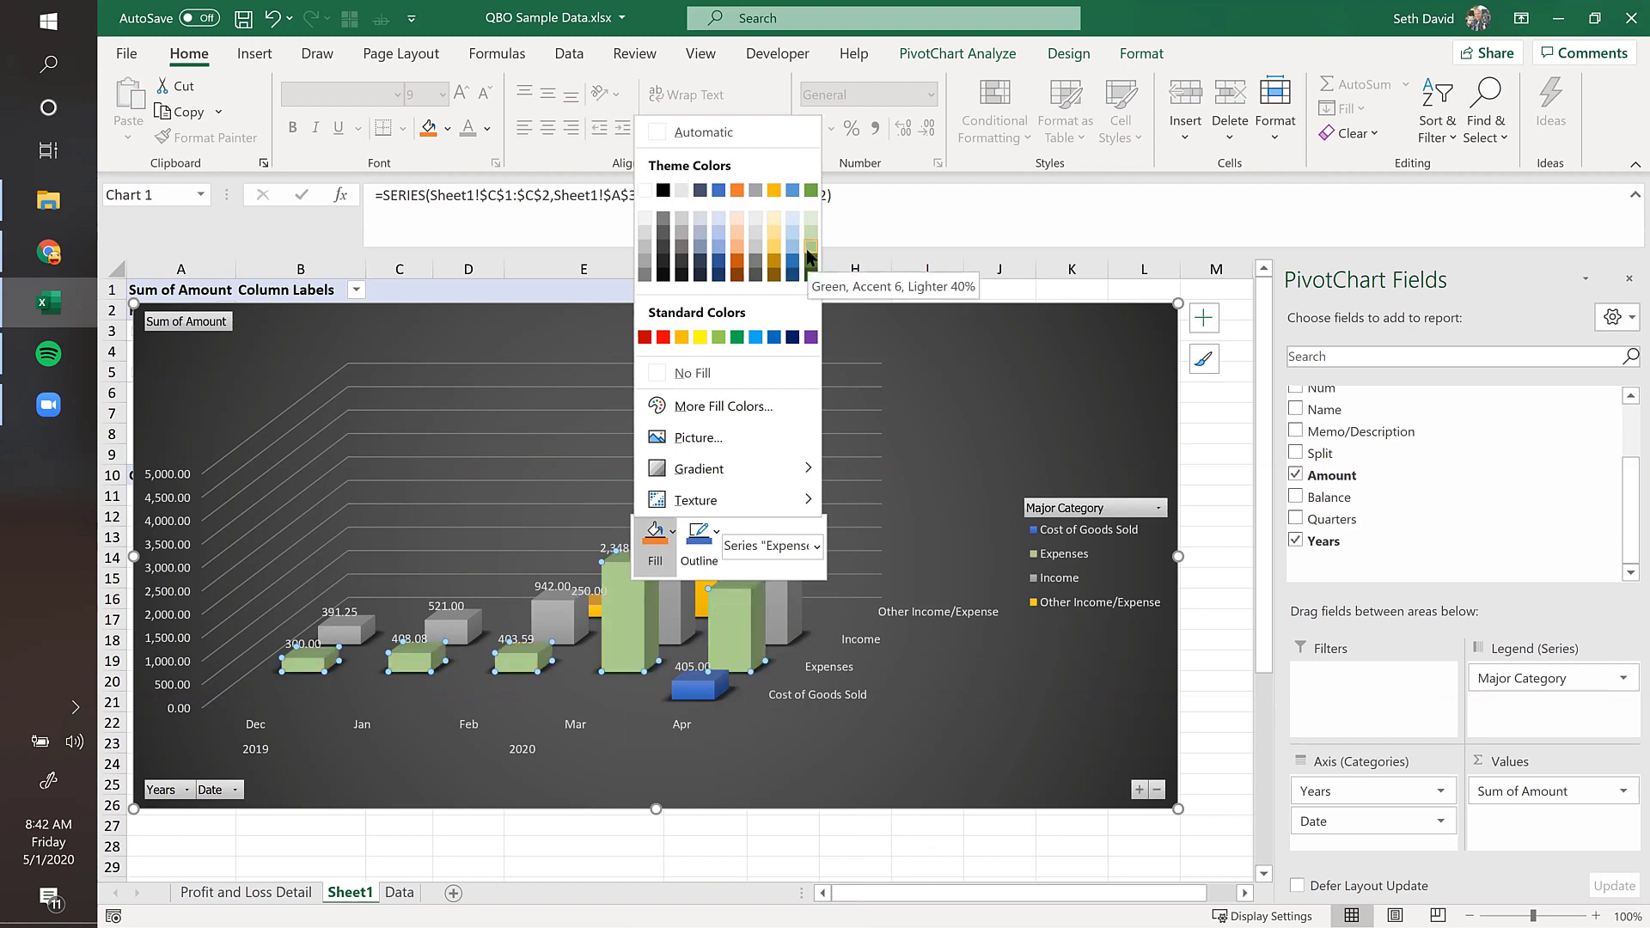
click(809, 254)
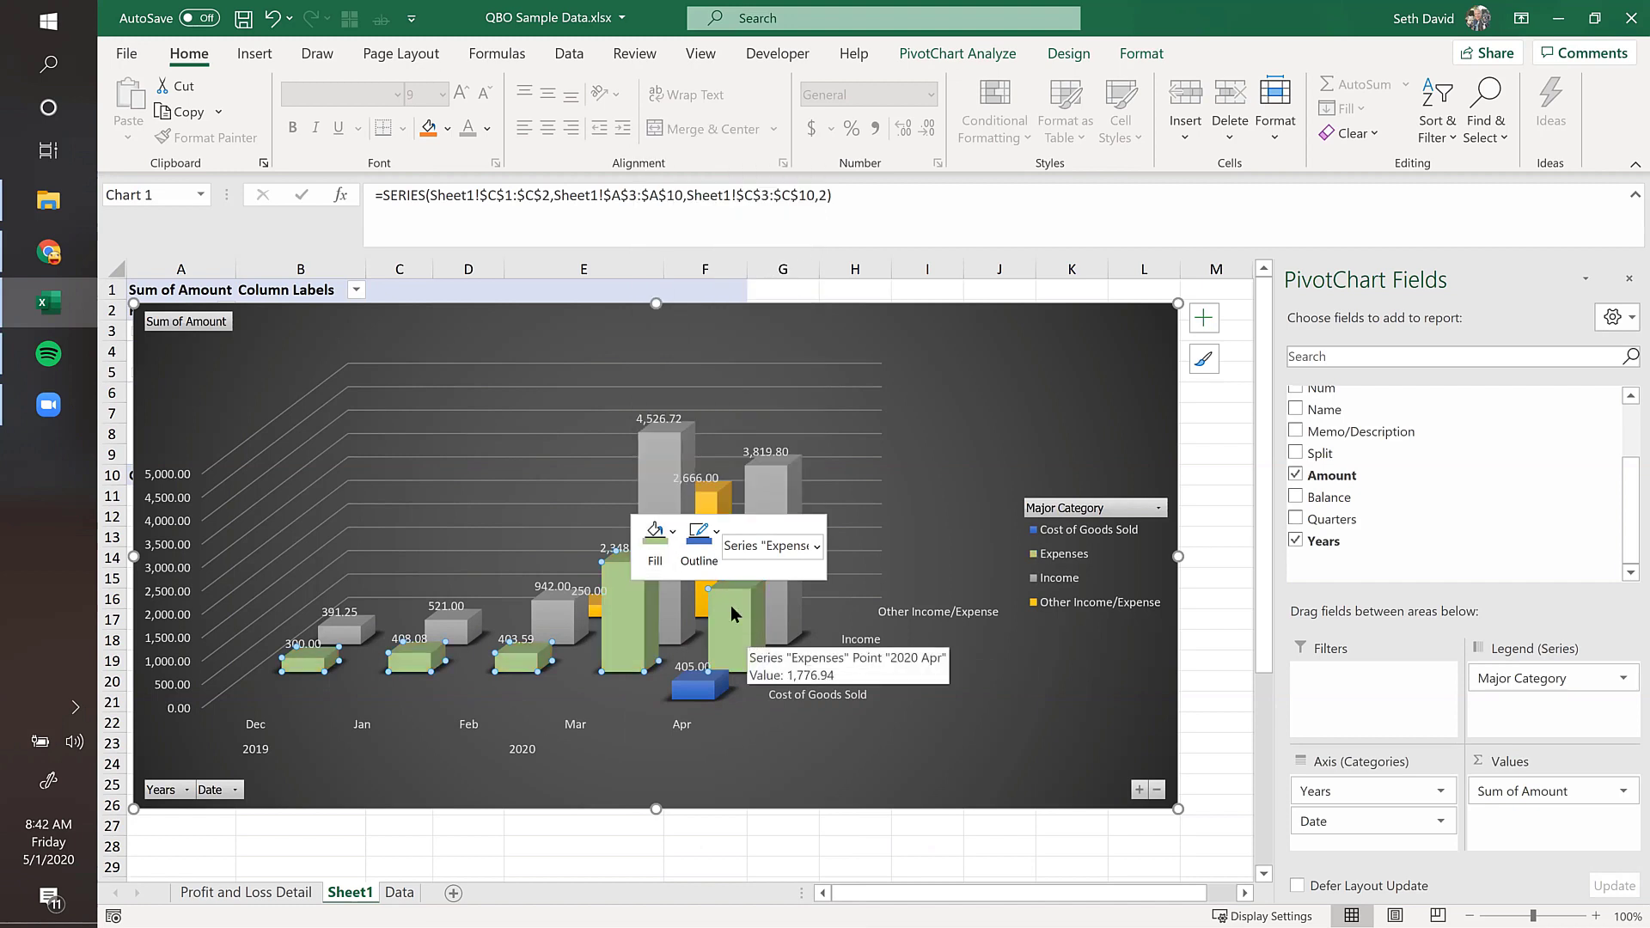
click(1087, 666)
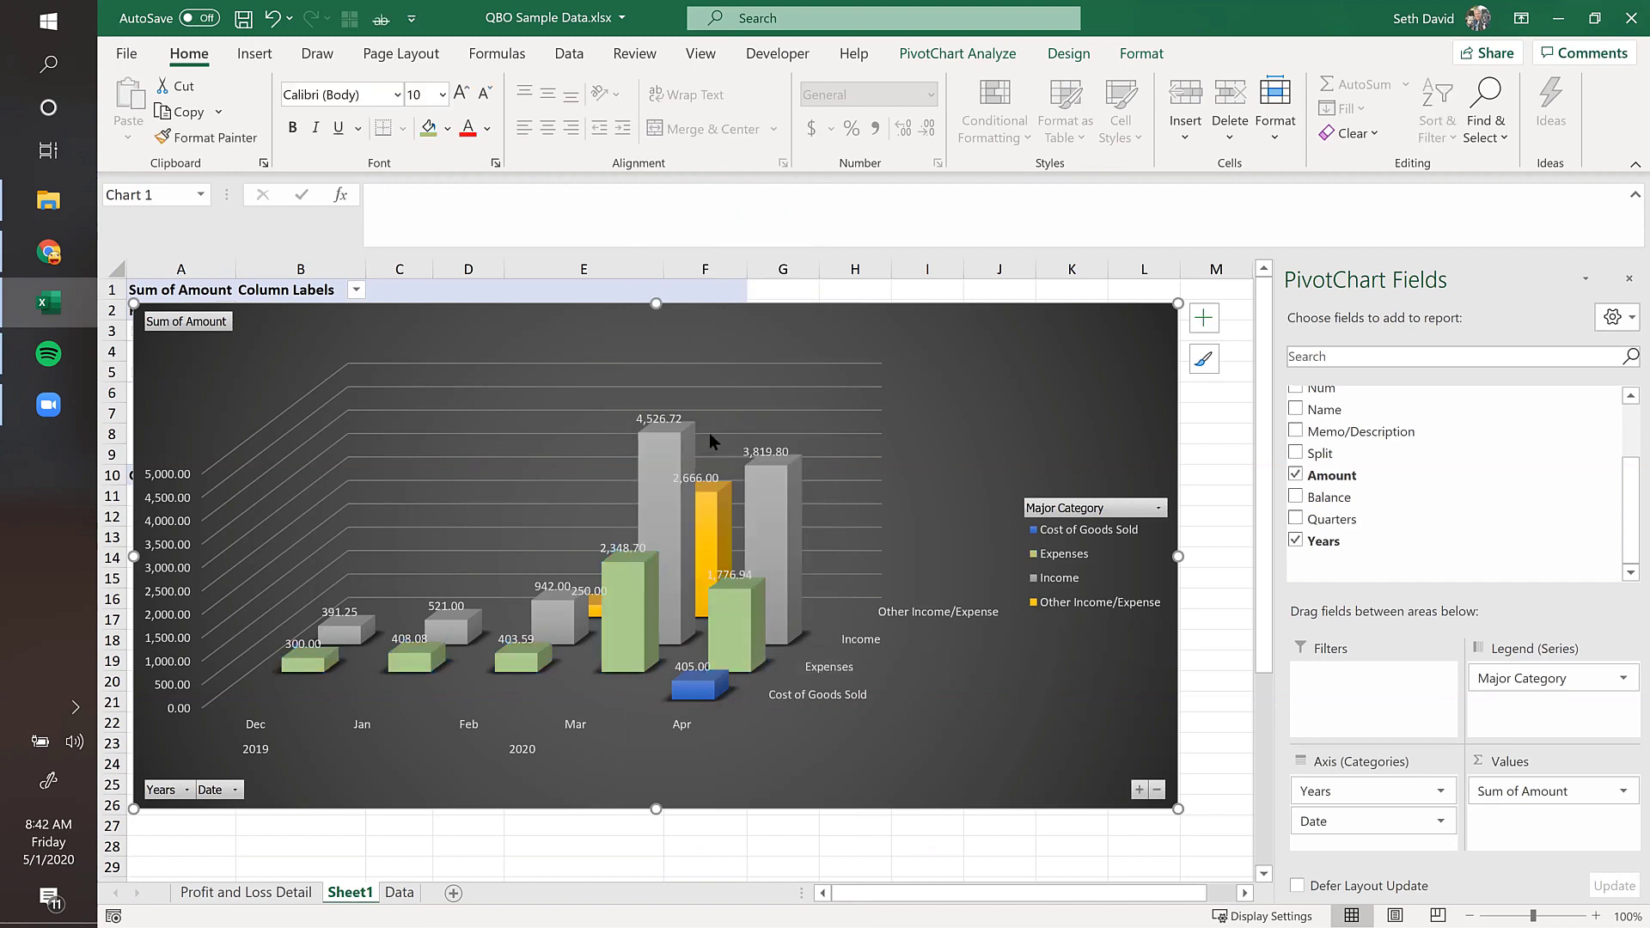
Step: Fill the Expenses series columns with the standard bright red
right_click(630, 606)
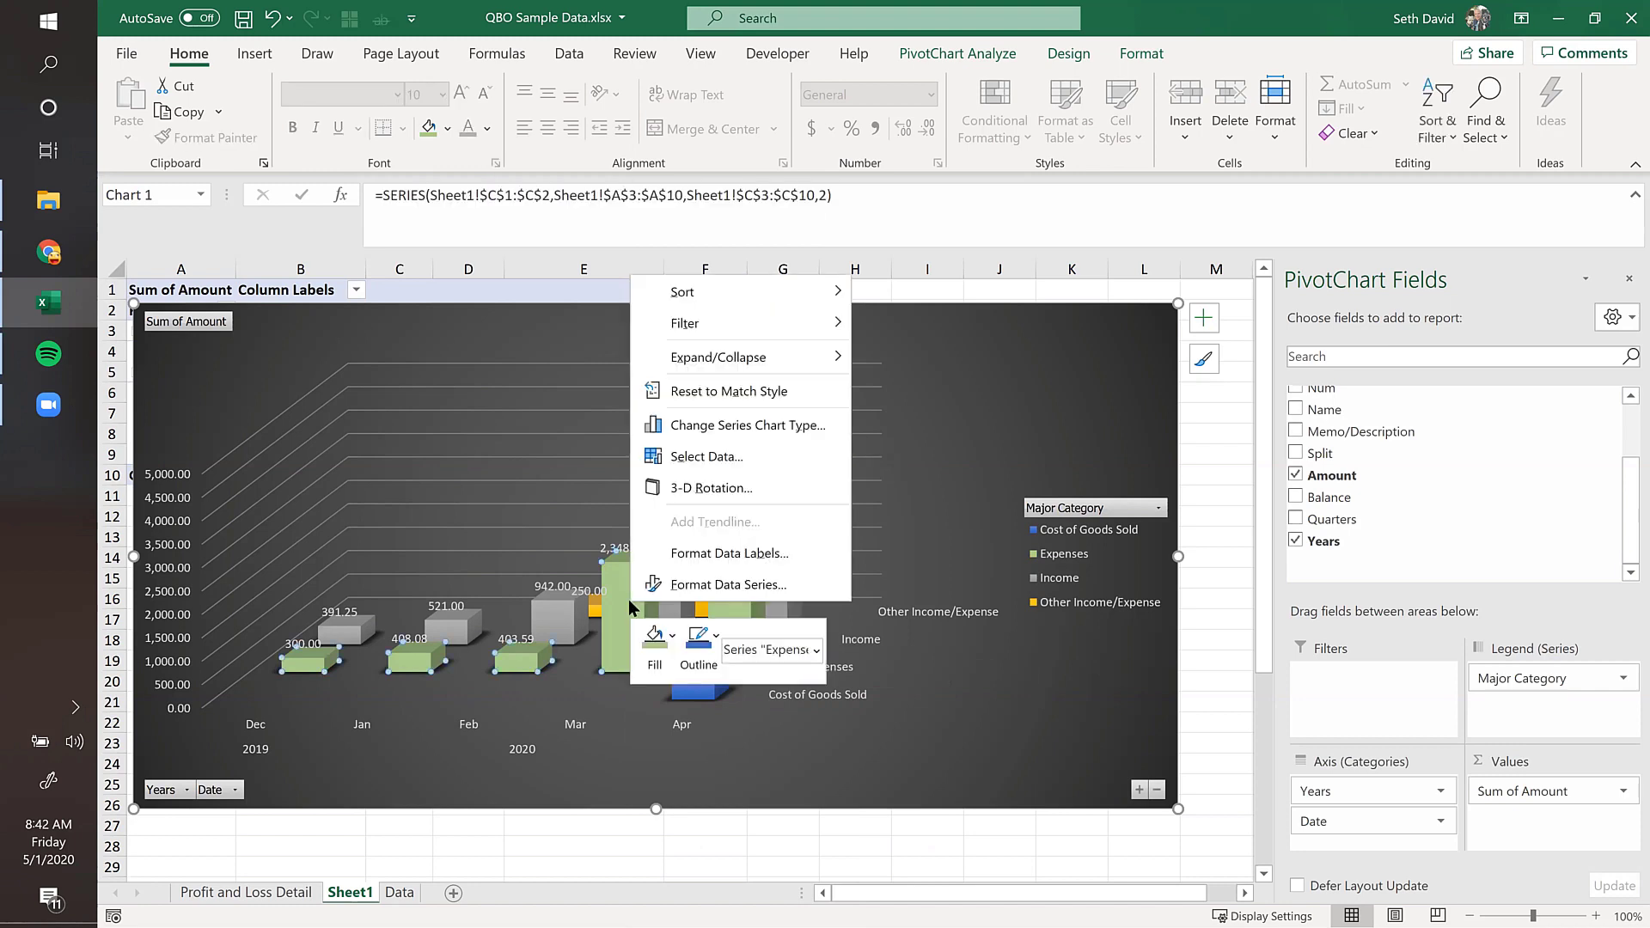
click(673, 637)
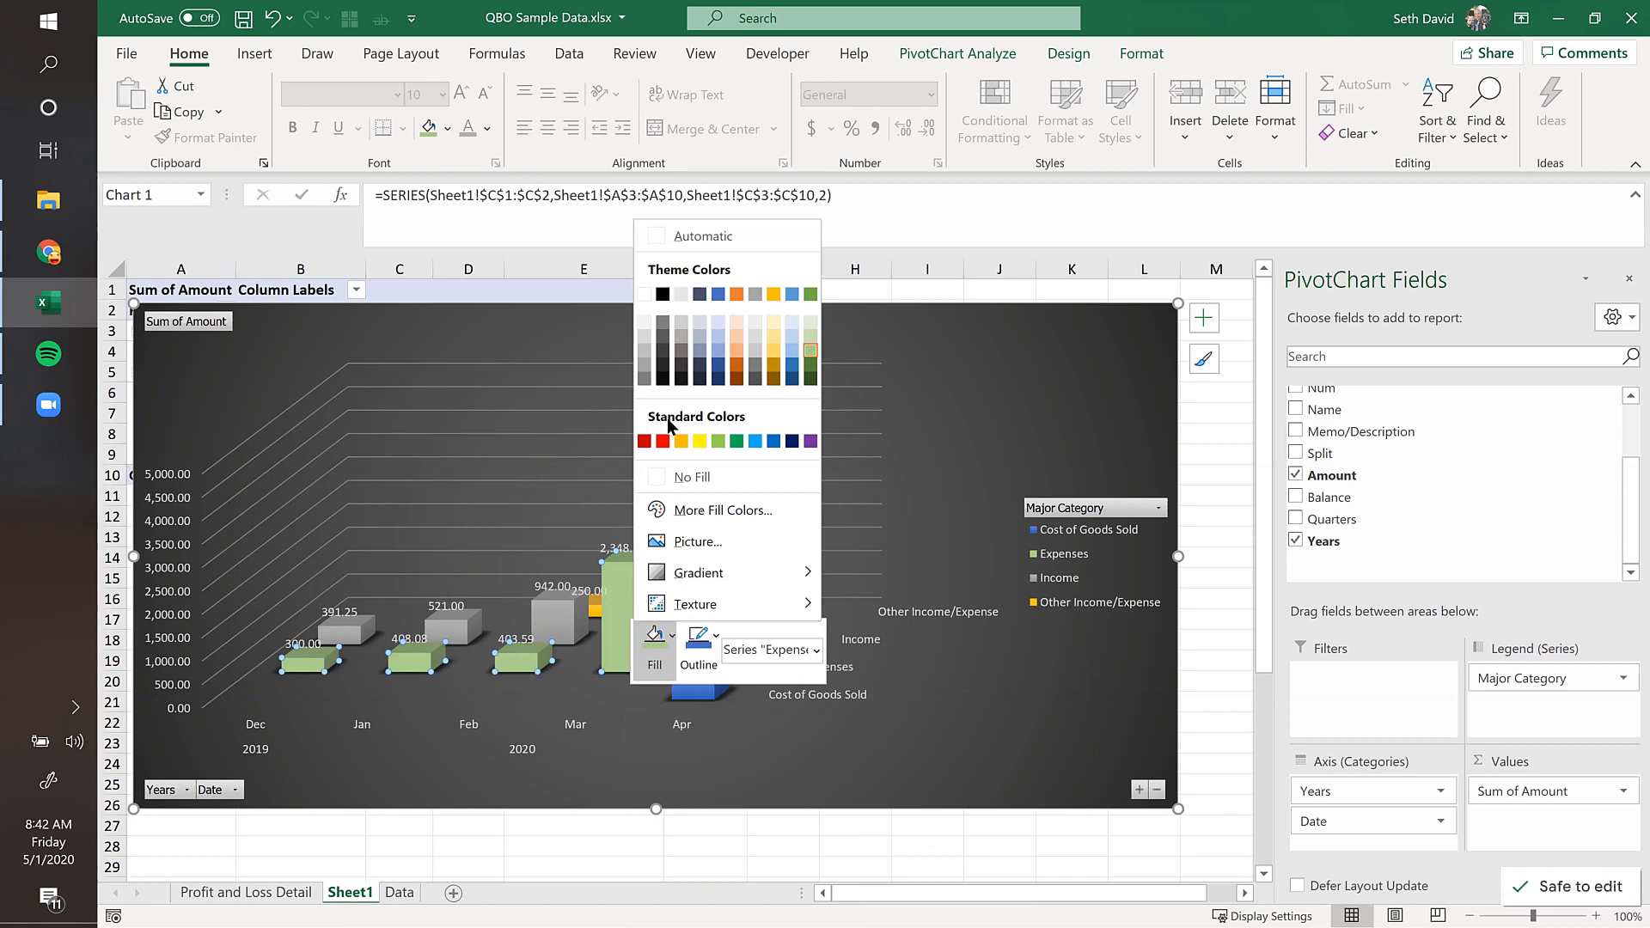
click(660, 444)
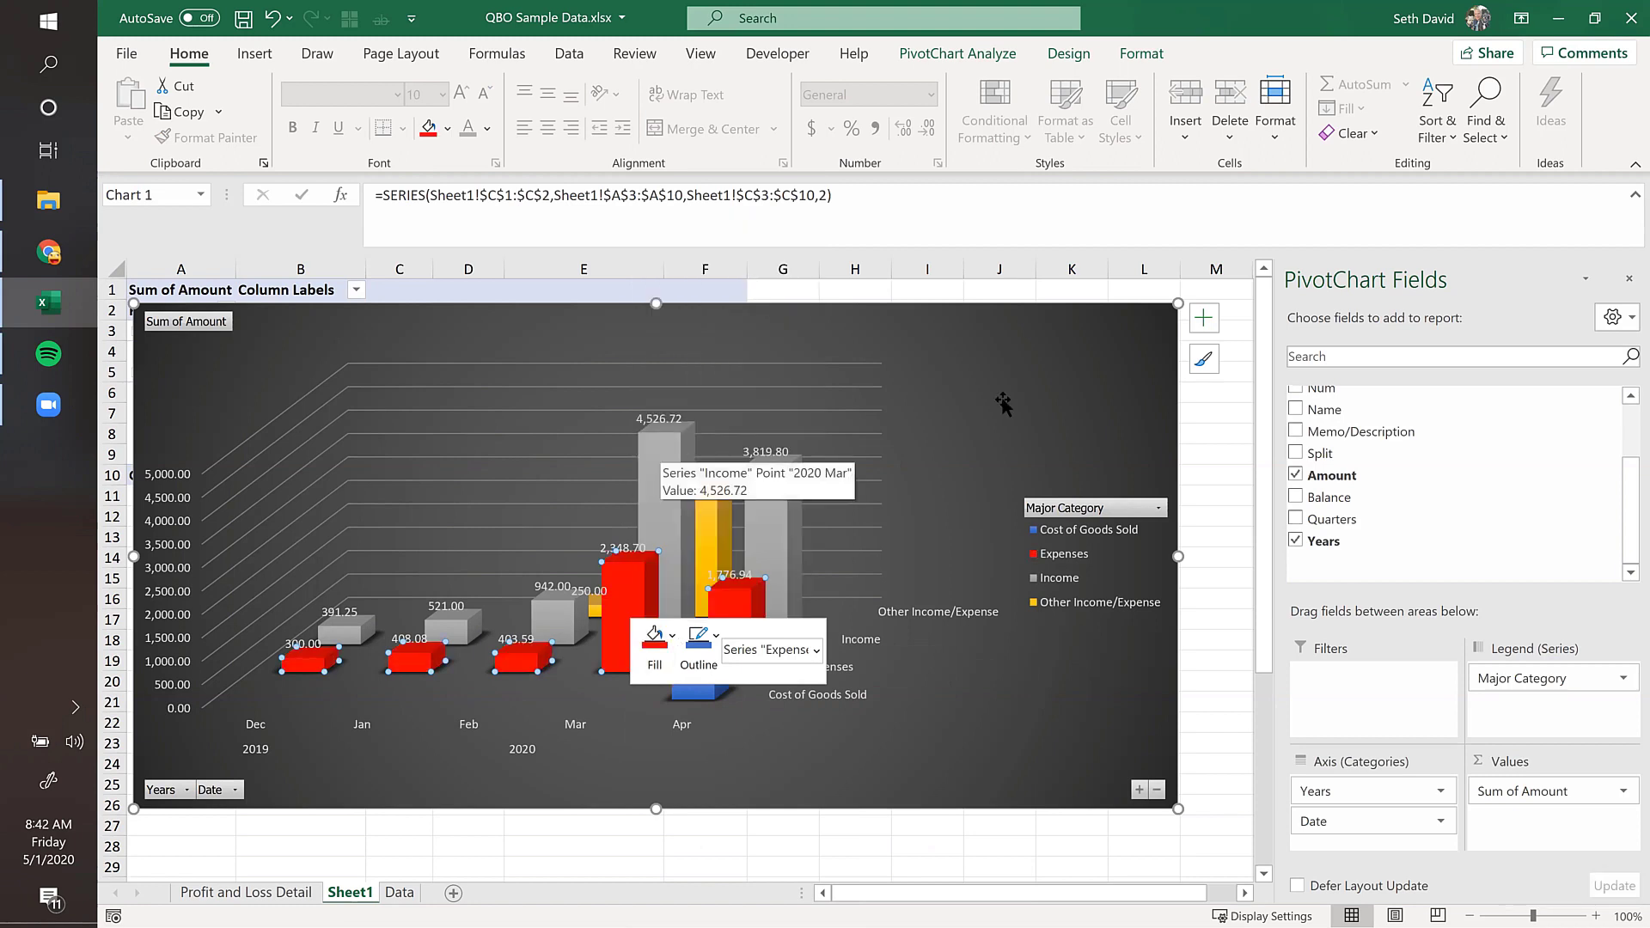
Step: Fill the Income series columns with the second-darkest shade of the theme green
right_click(657, 447)
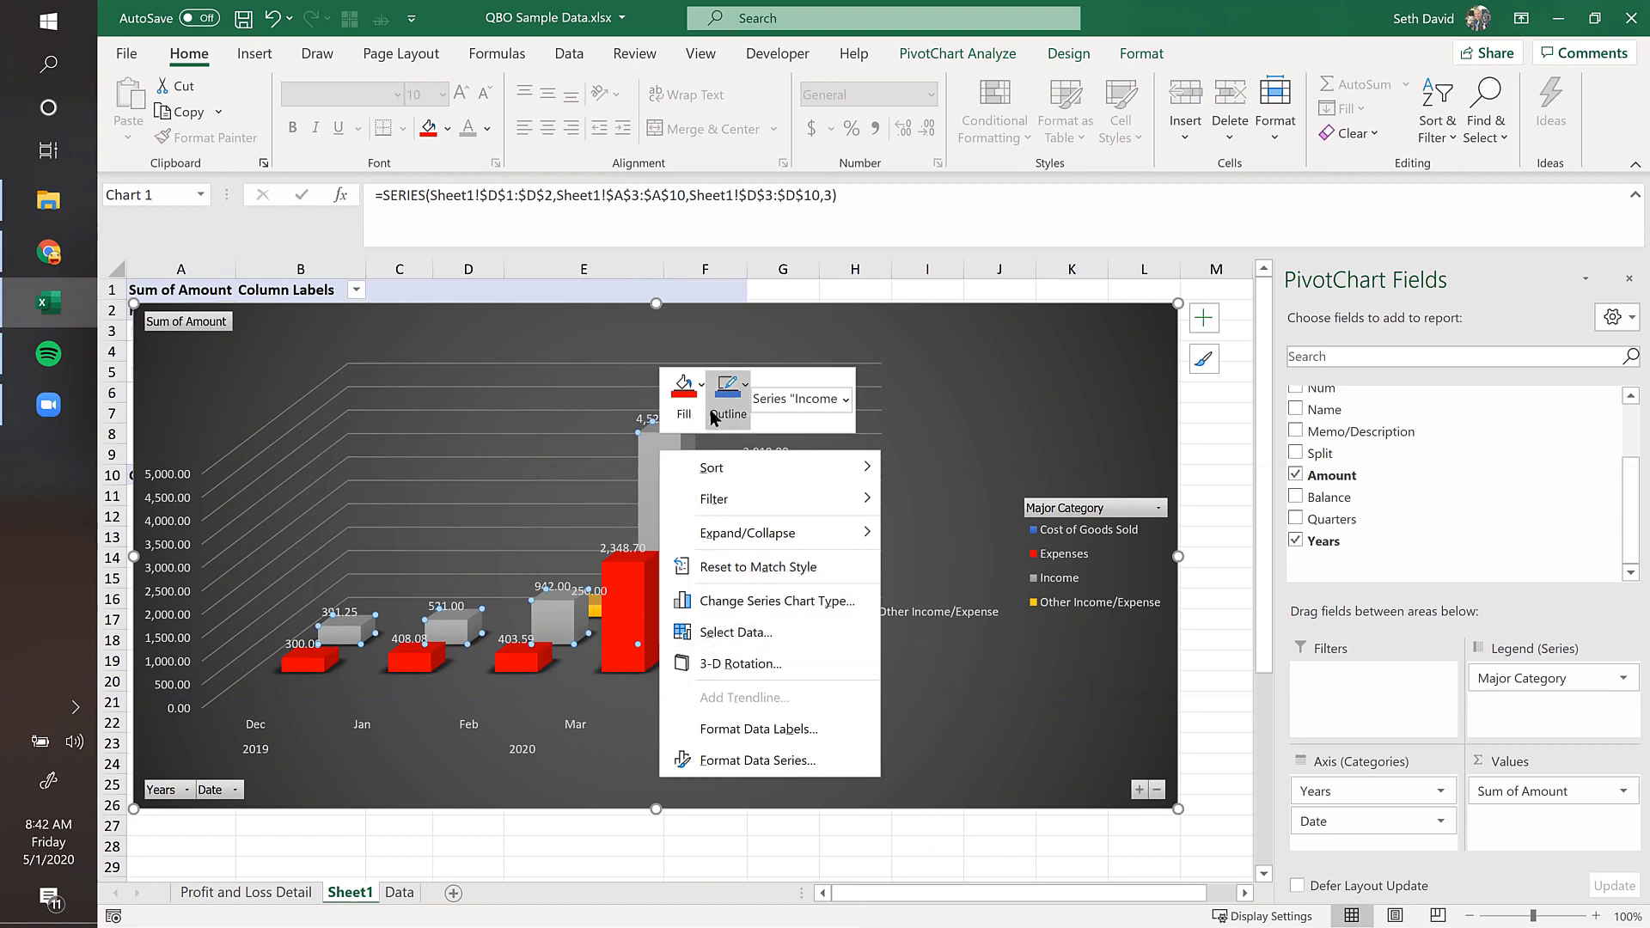
click(703, 385)
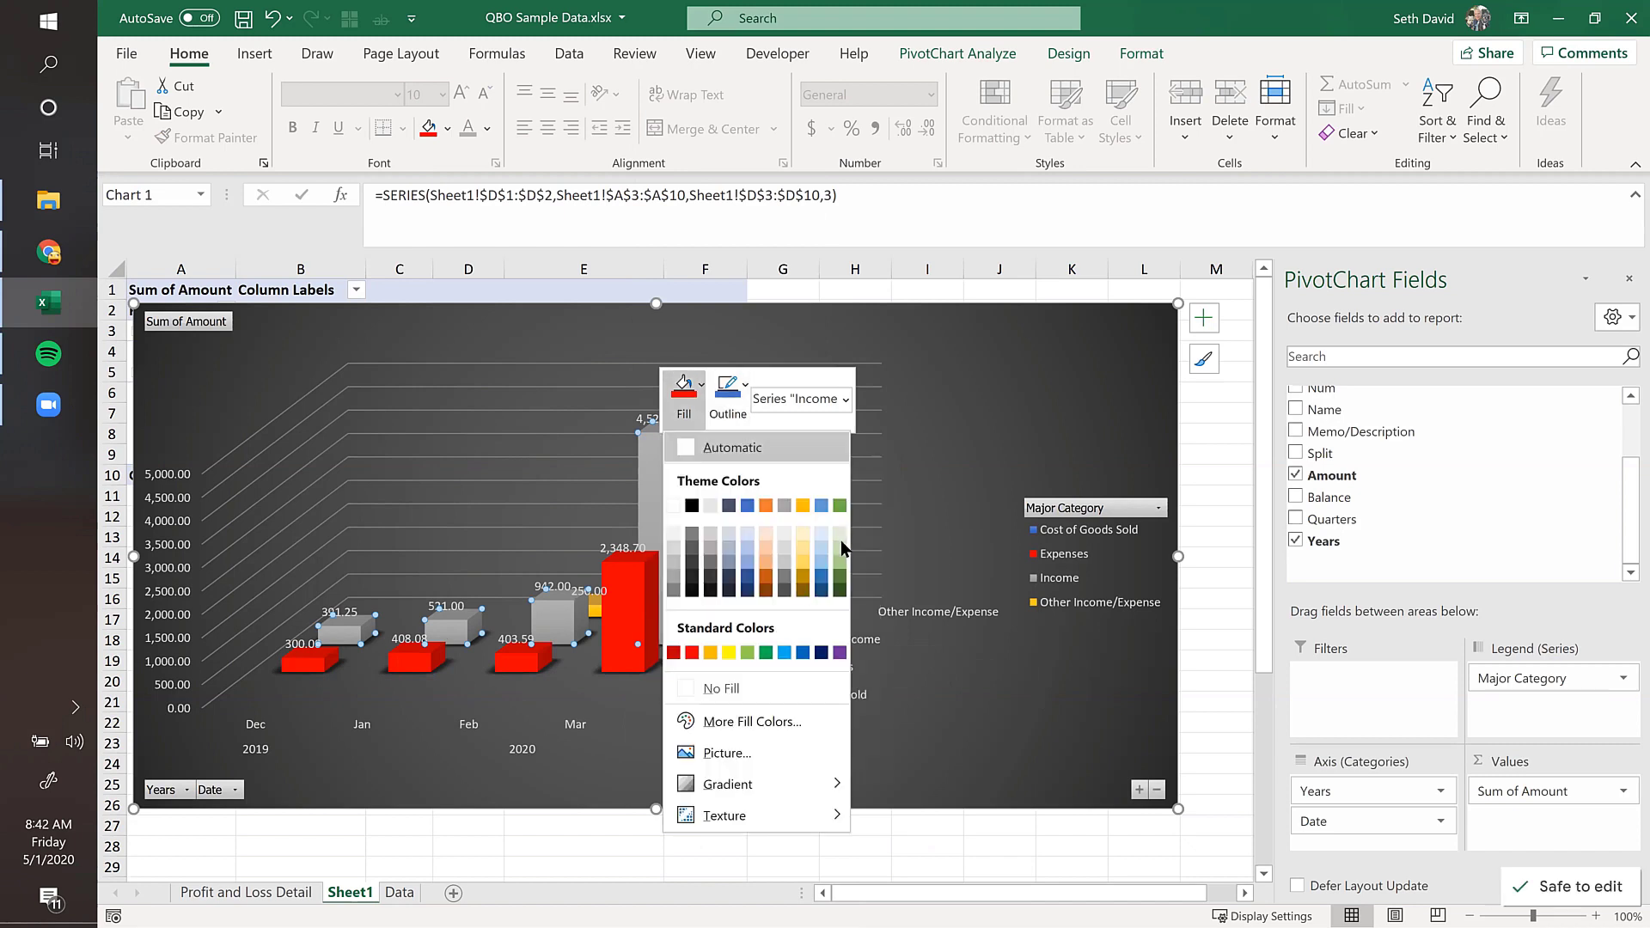
click(840, 591)
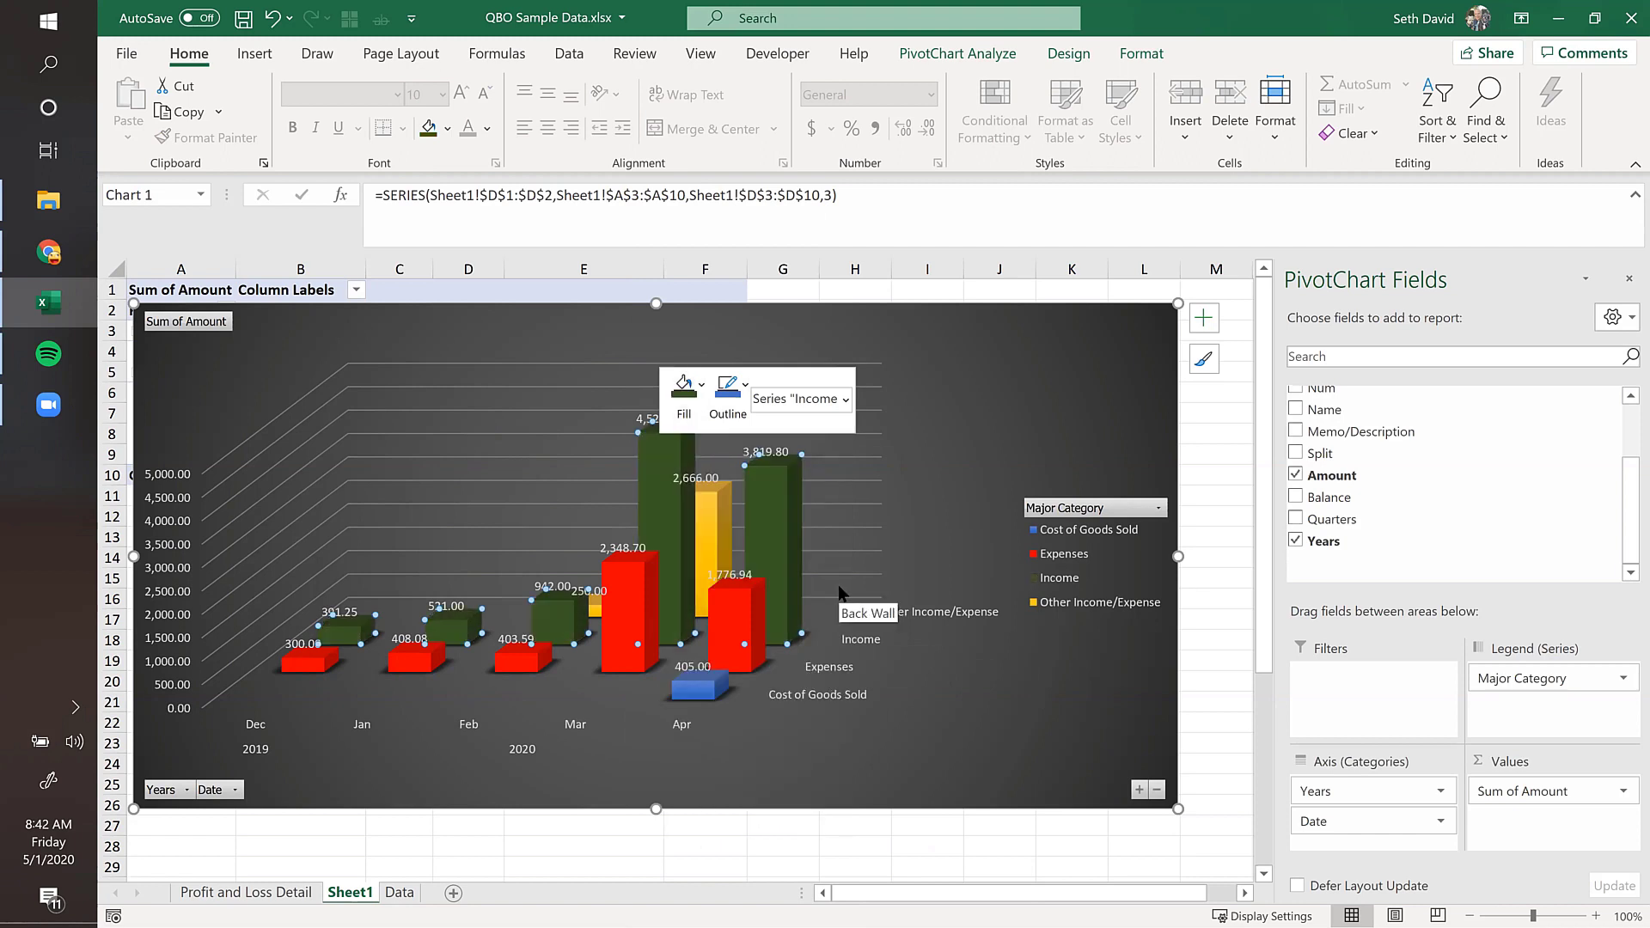
click(703, 387)
click(843, 581)
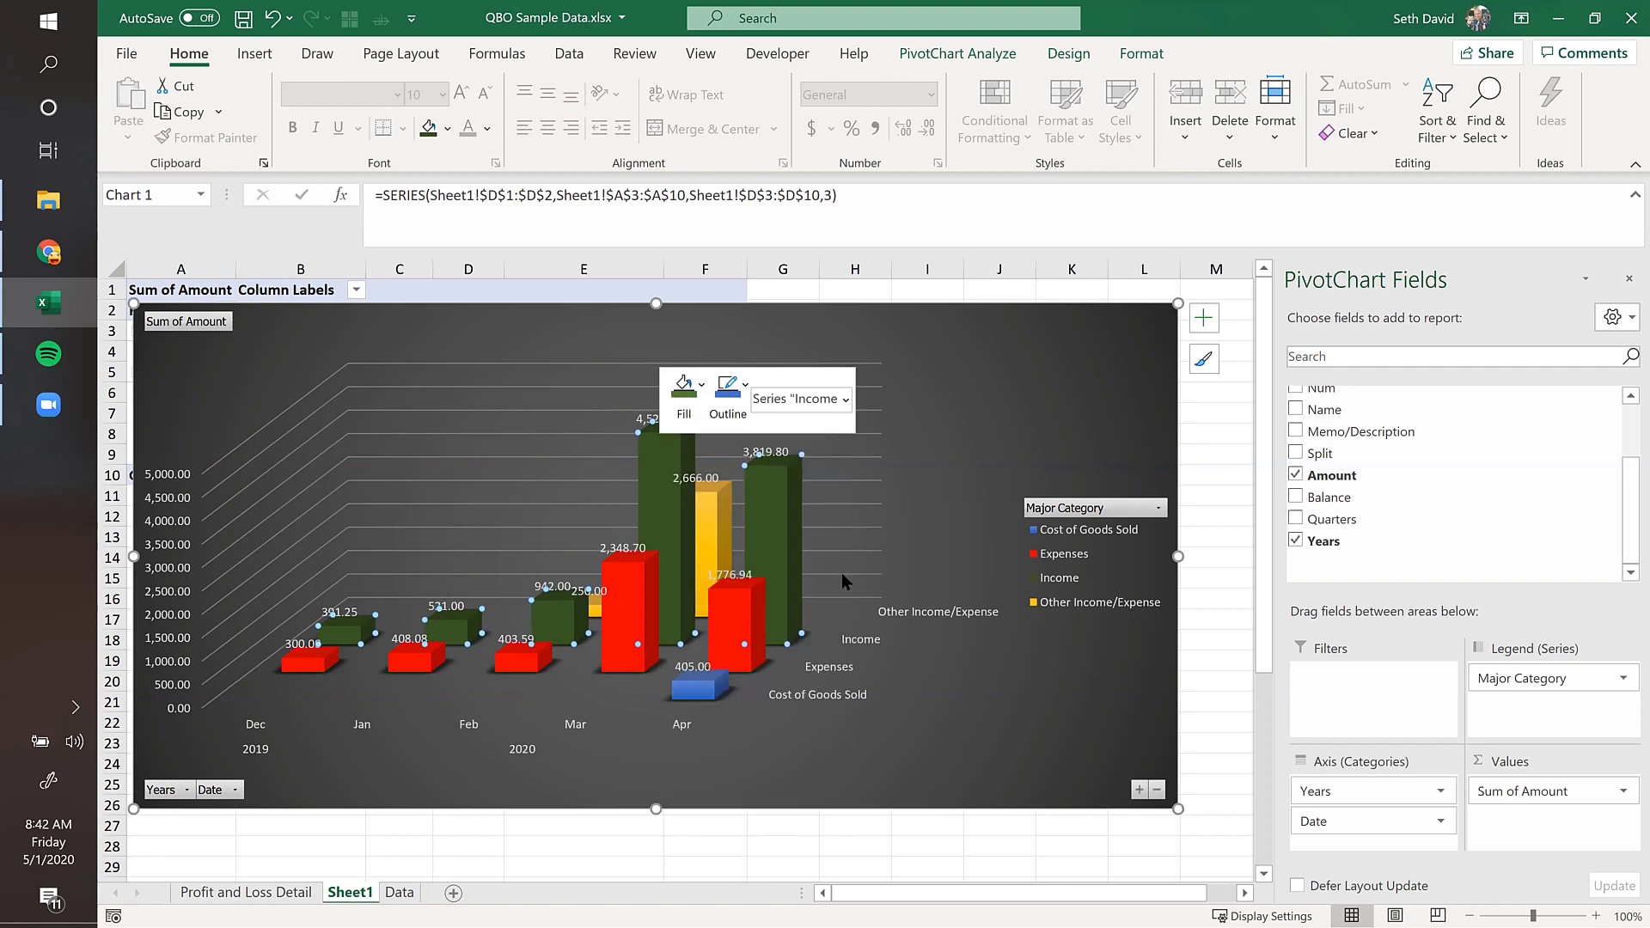
click(1019, 383)
Step: Fill only the March column of the Other Income/Expense series with the theme orange
click(712, 514)
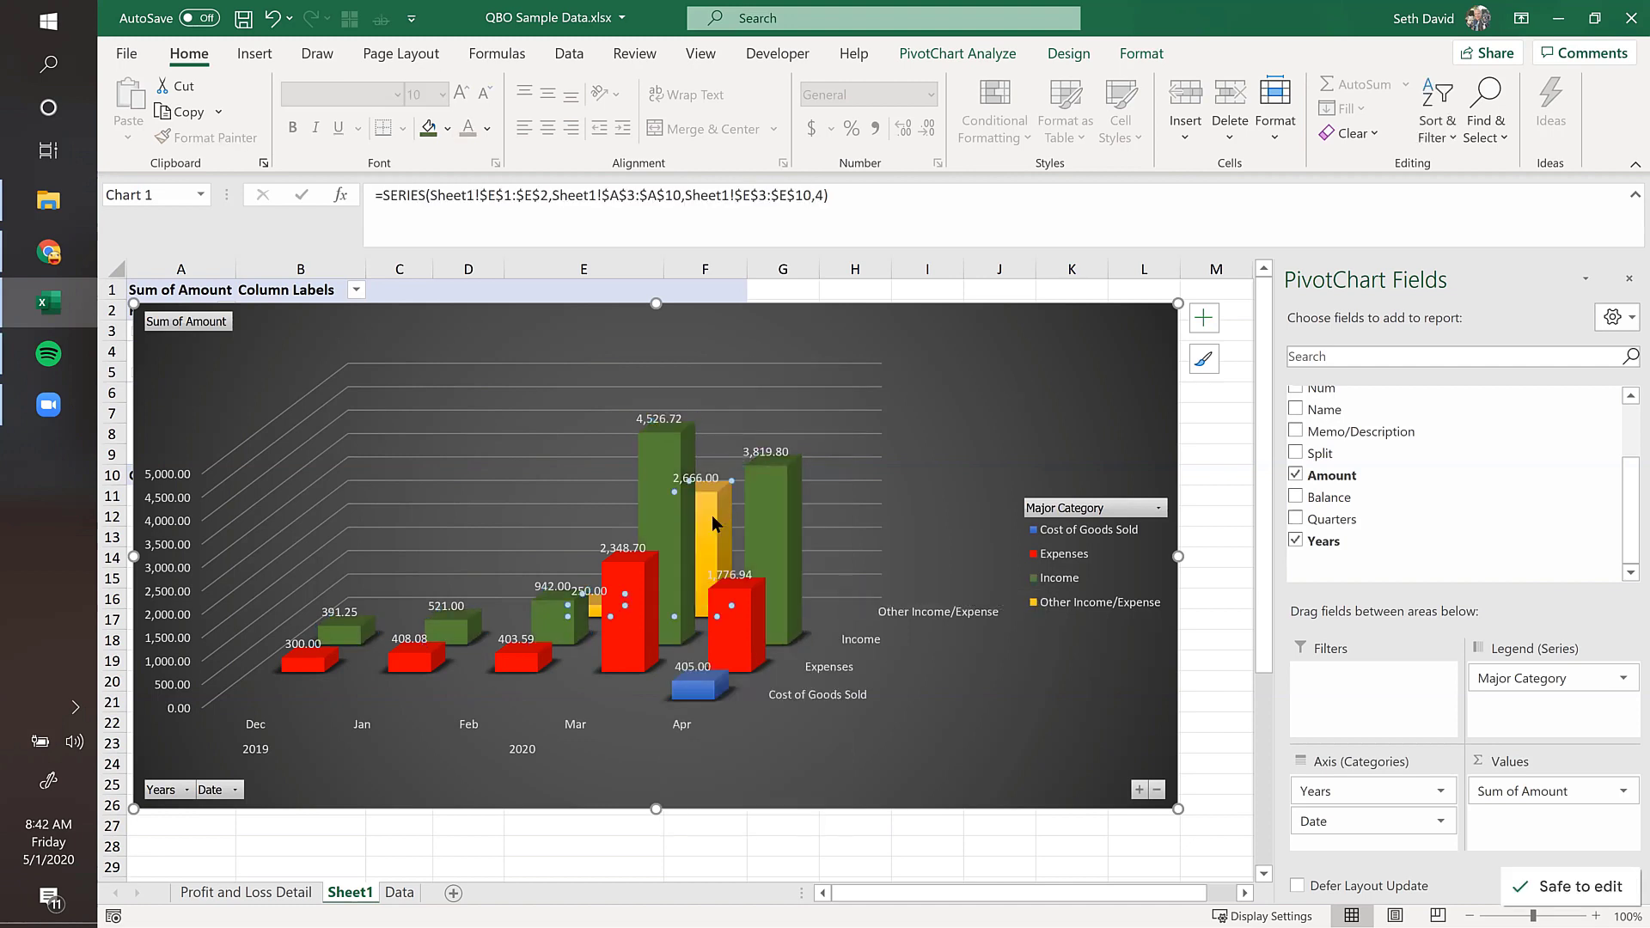
right_click(712, 520)
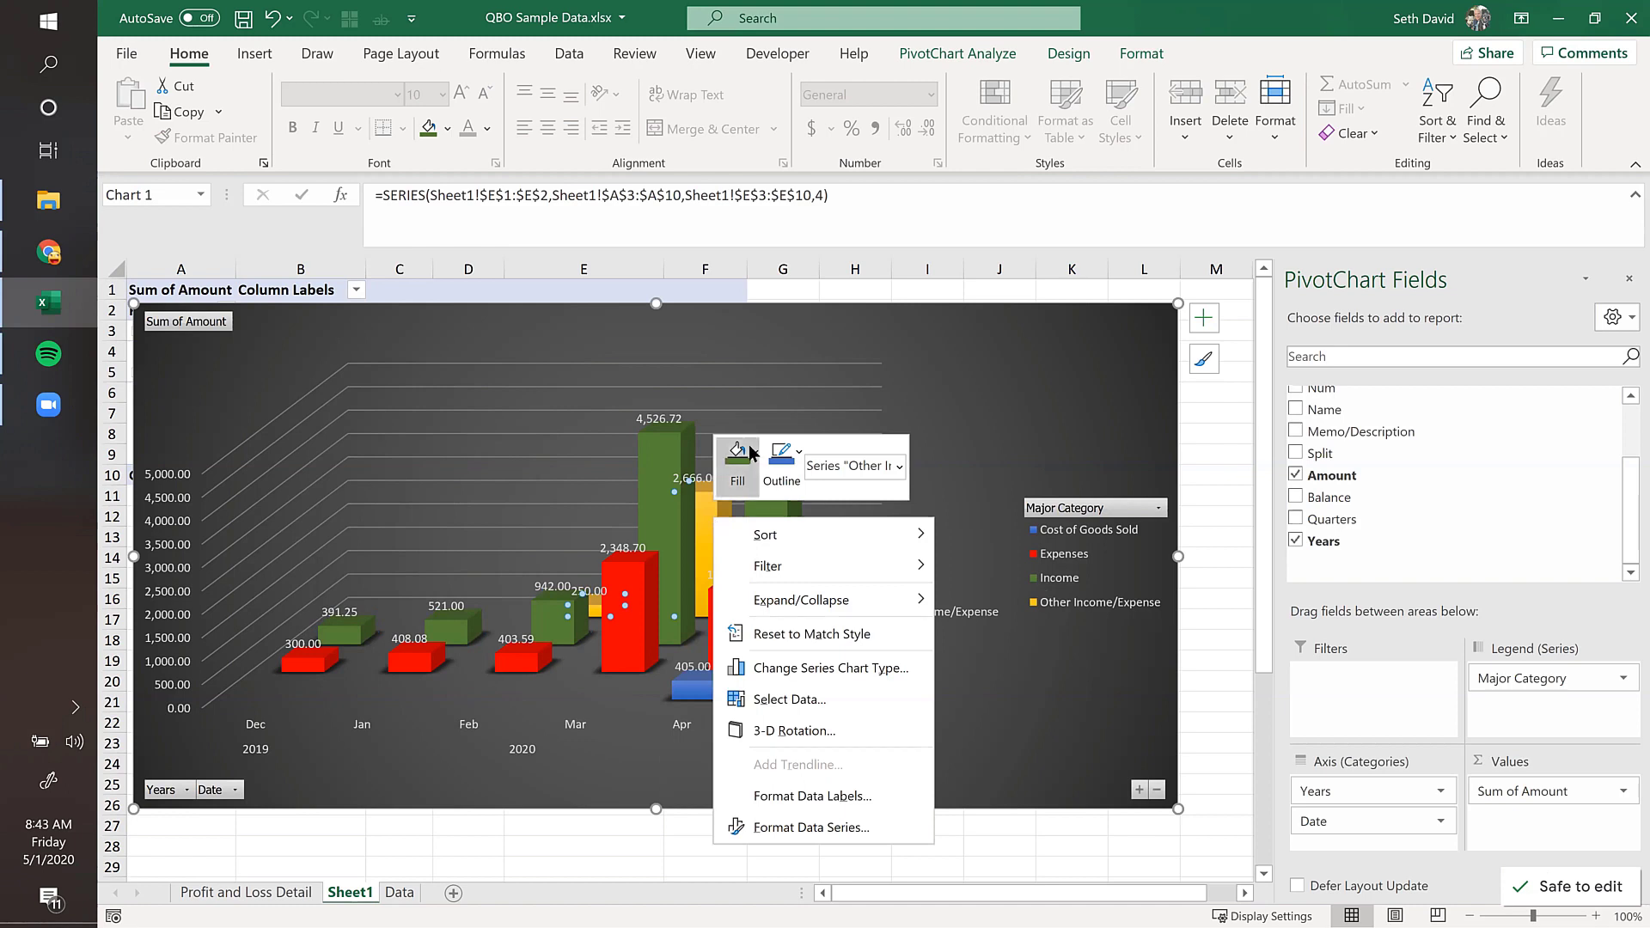
key(Escape)
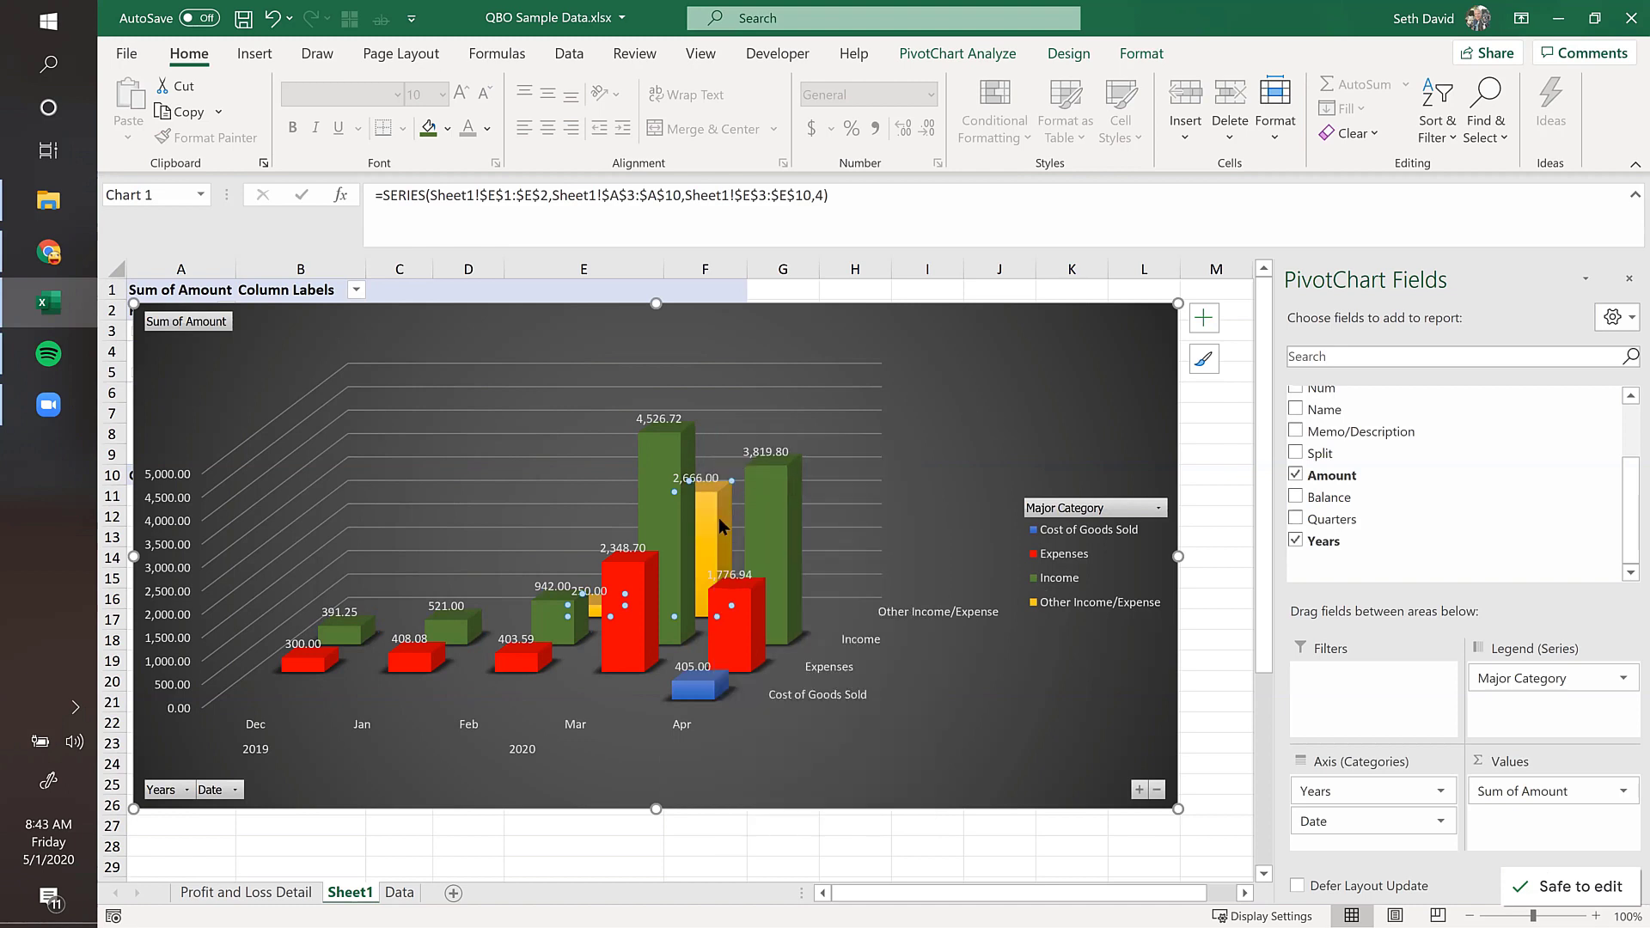
right_click(718, 517)
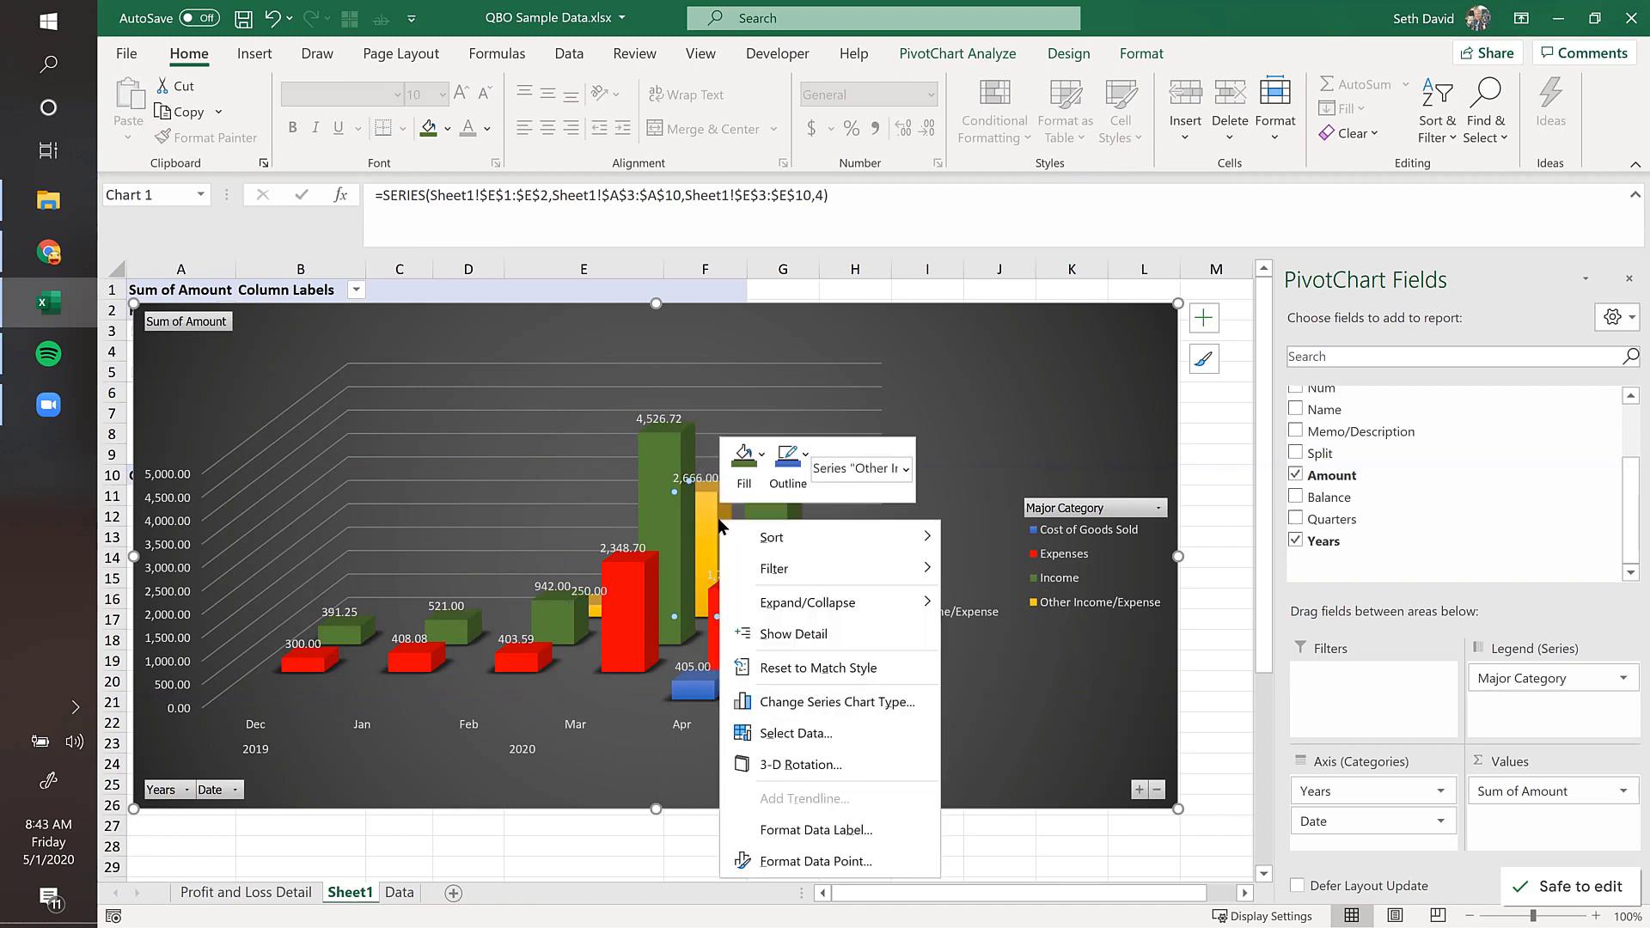
click(788, 455)
click(759, 451)
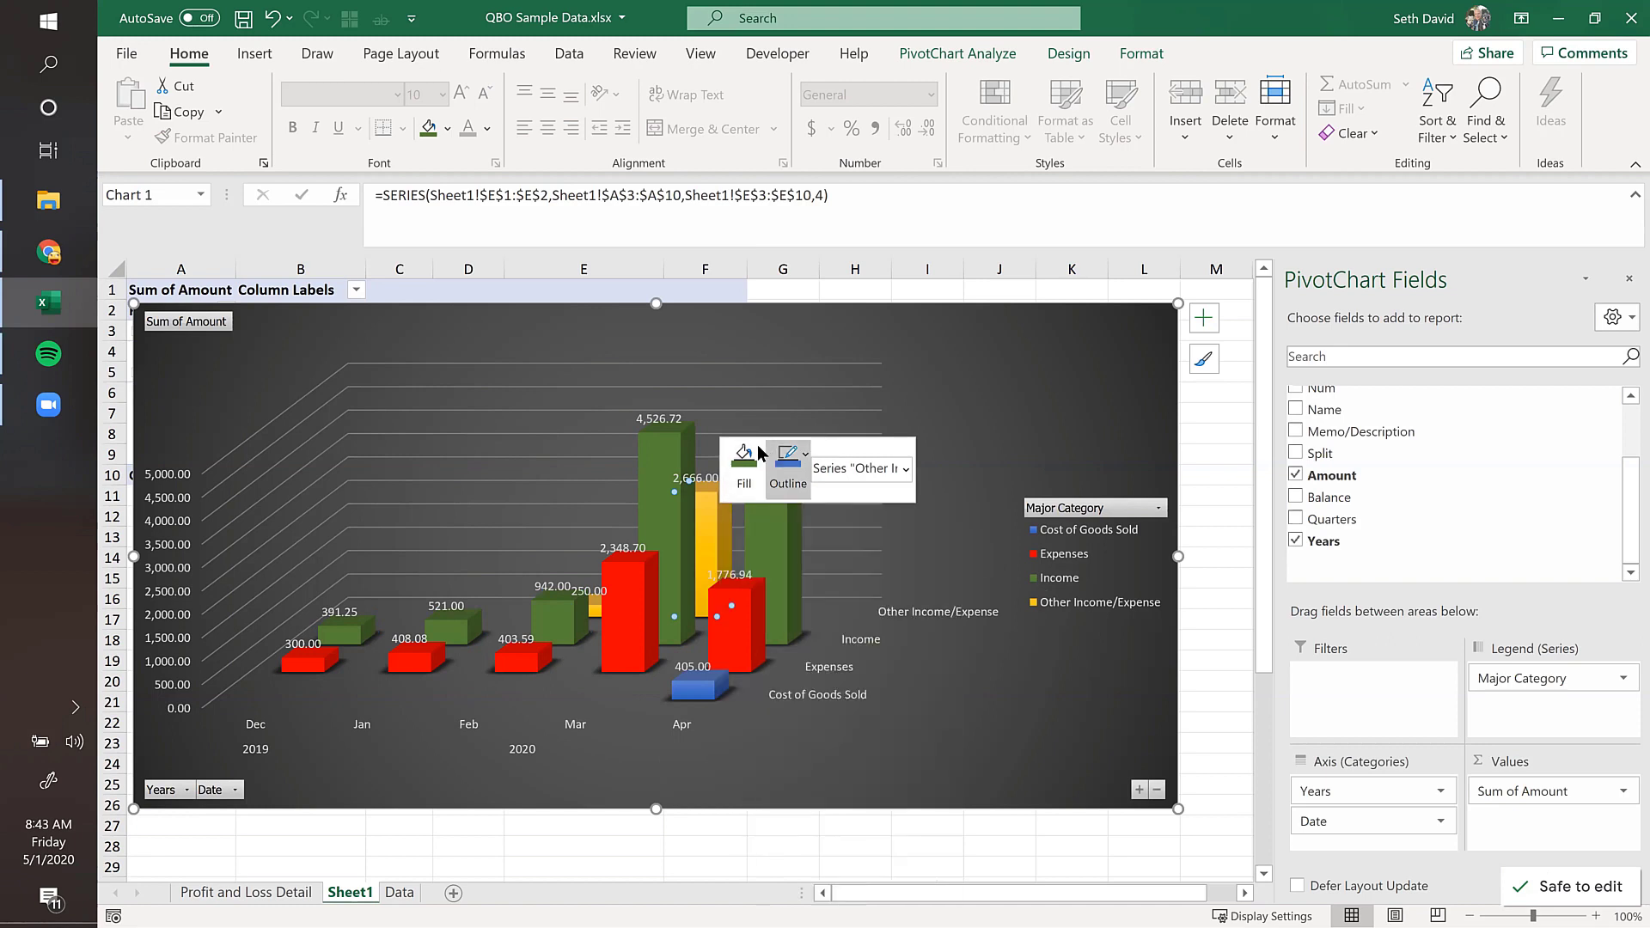
click(759, 451)
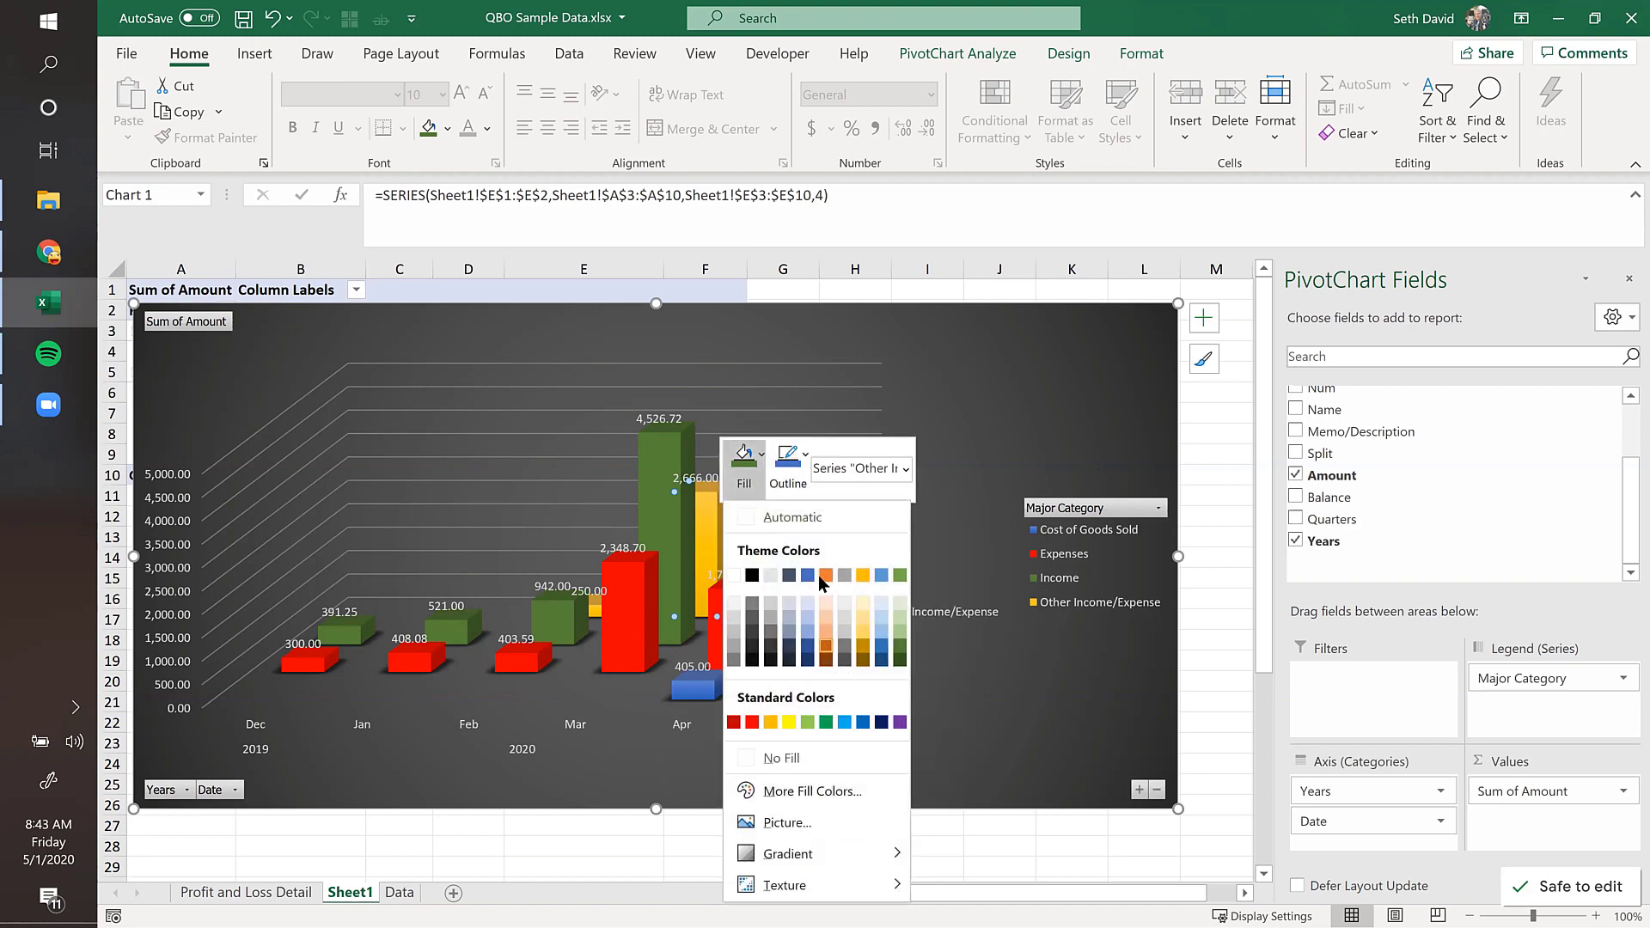
click(825, 576)
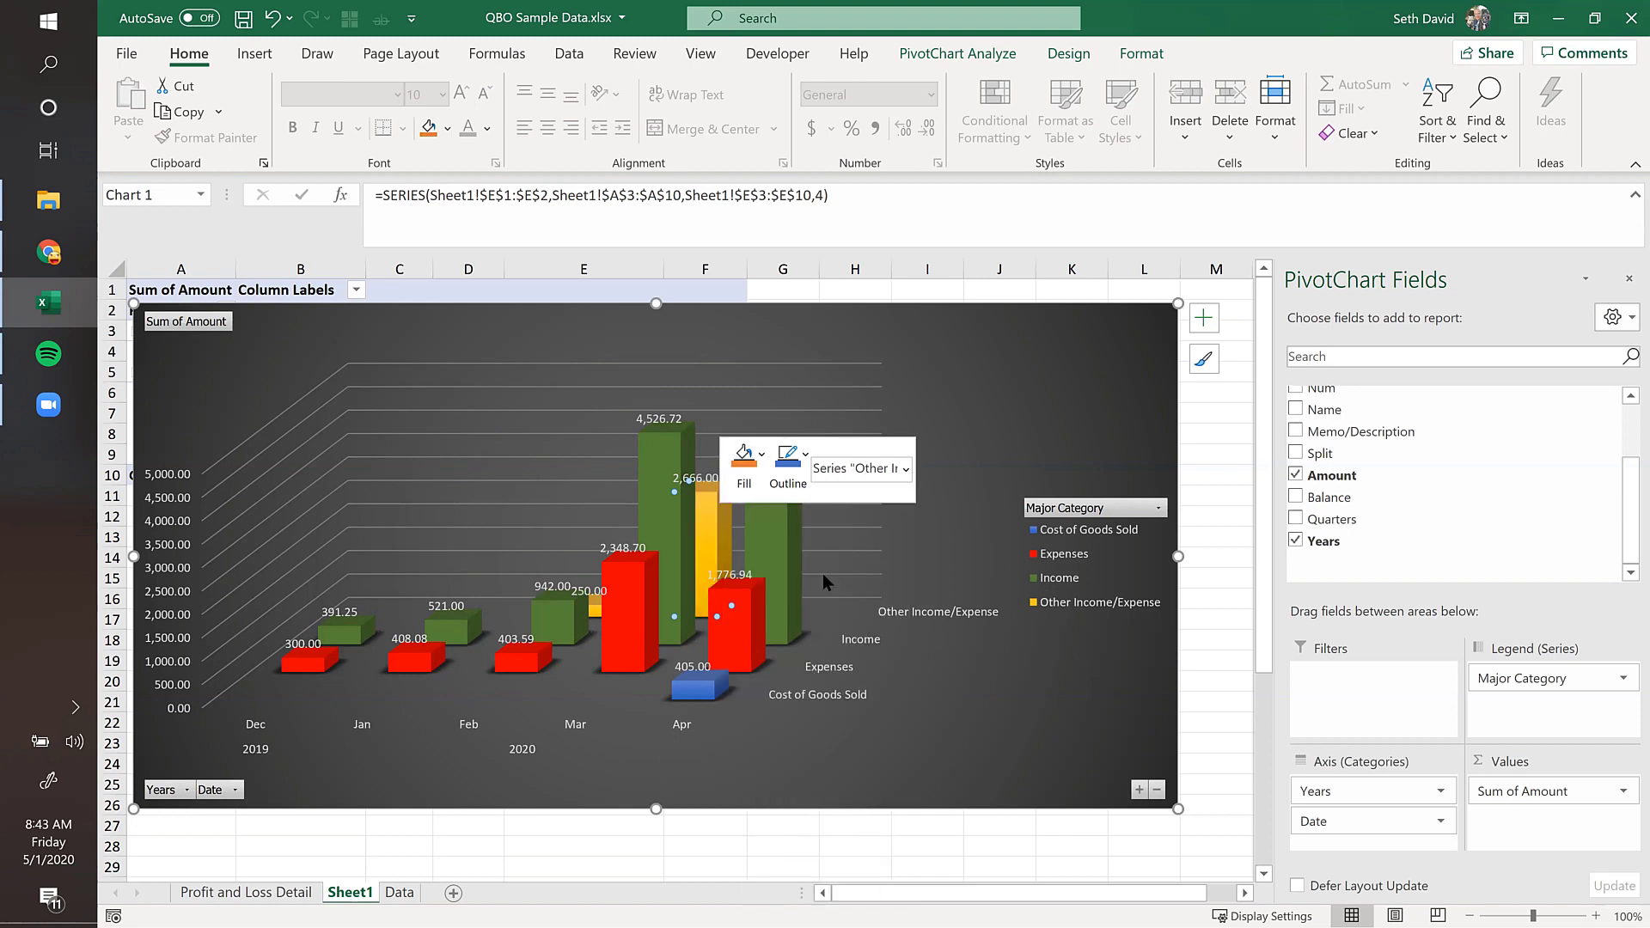
click(984, 486)
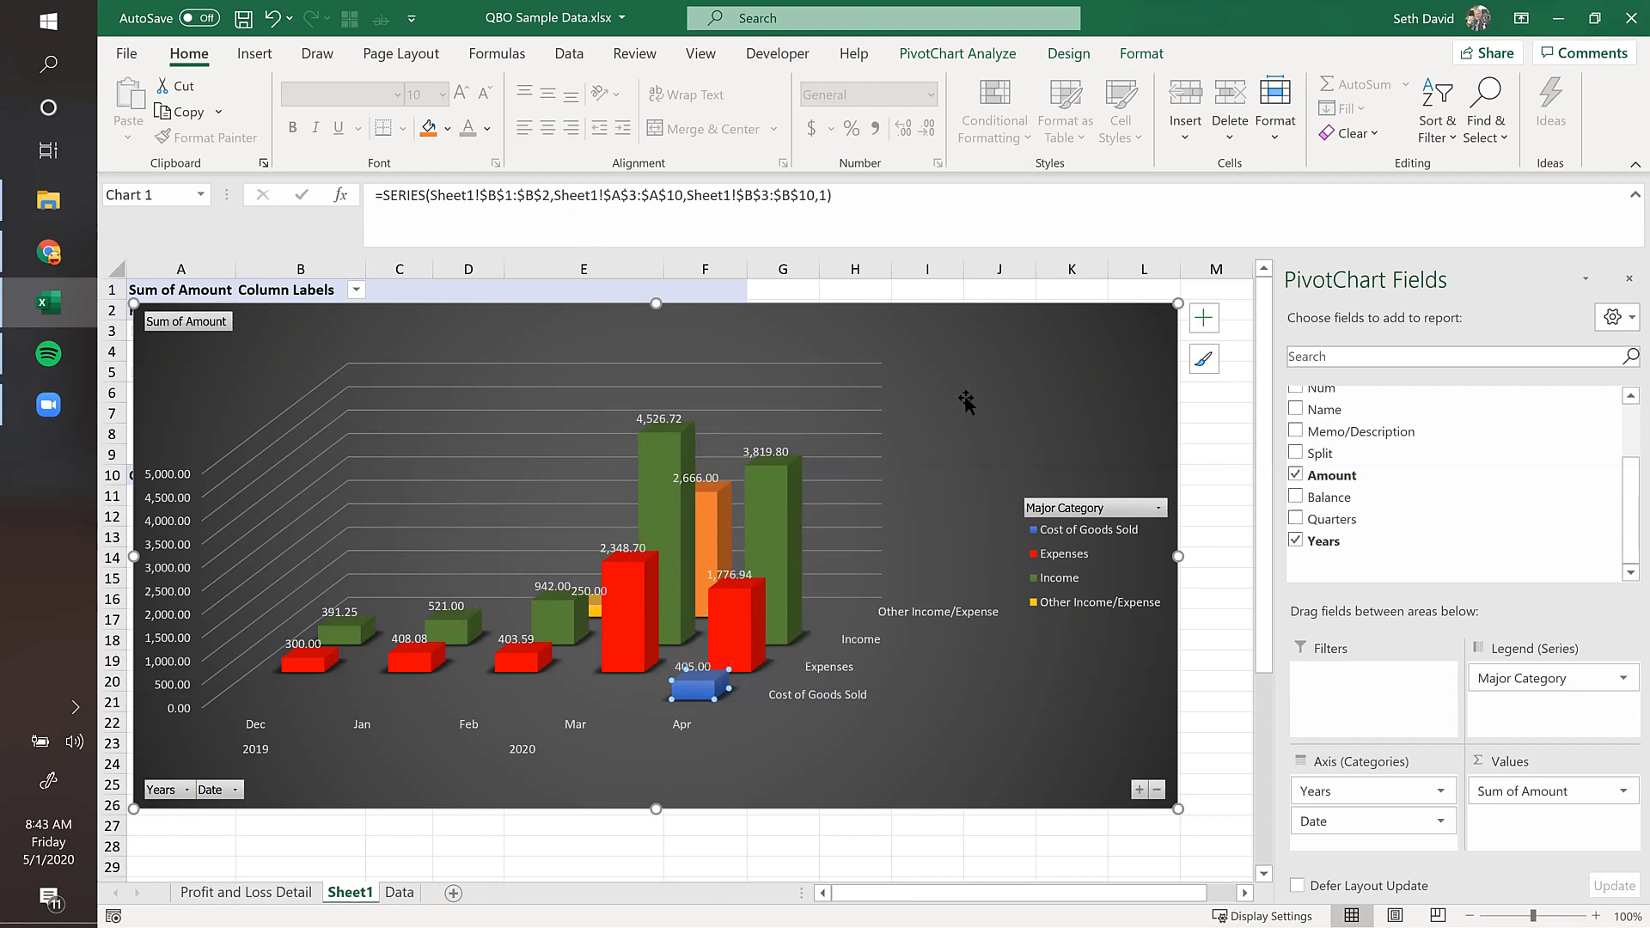
Step: Change the whole pivot chart to the 3-D Area type and enlarge it to reach column M and row 28
click(1000, 391)
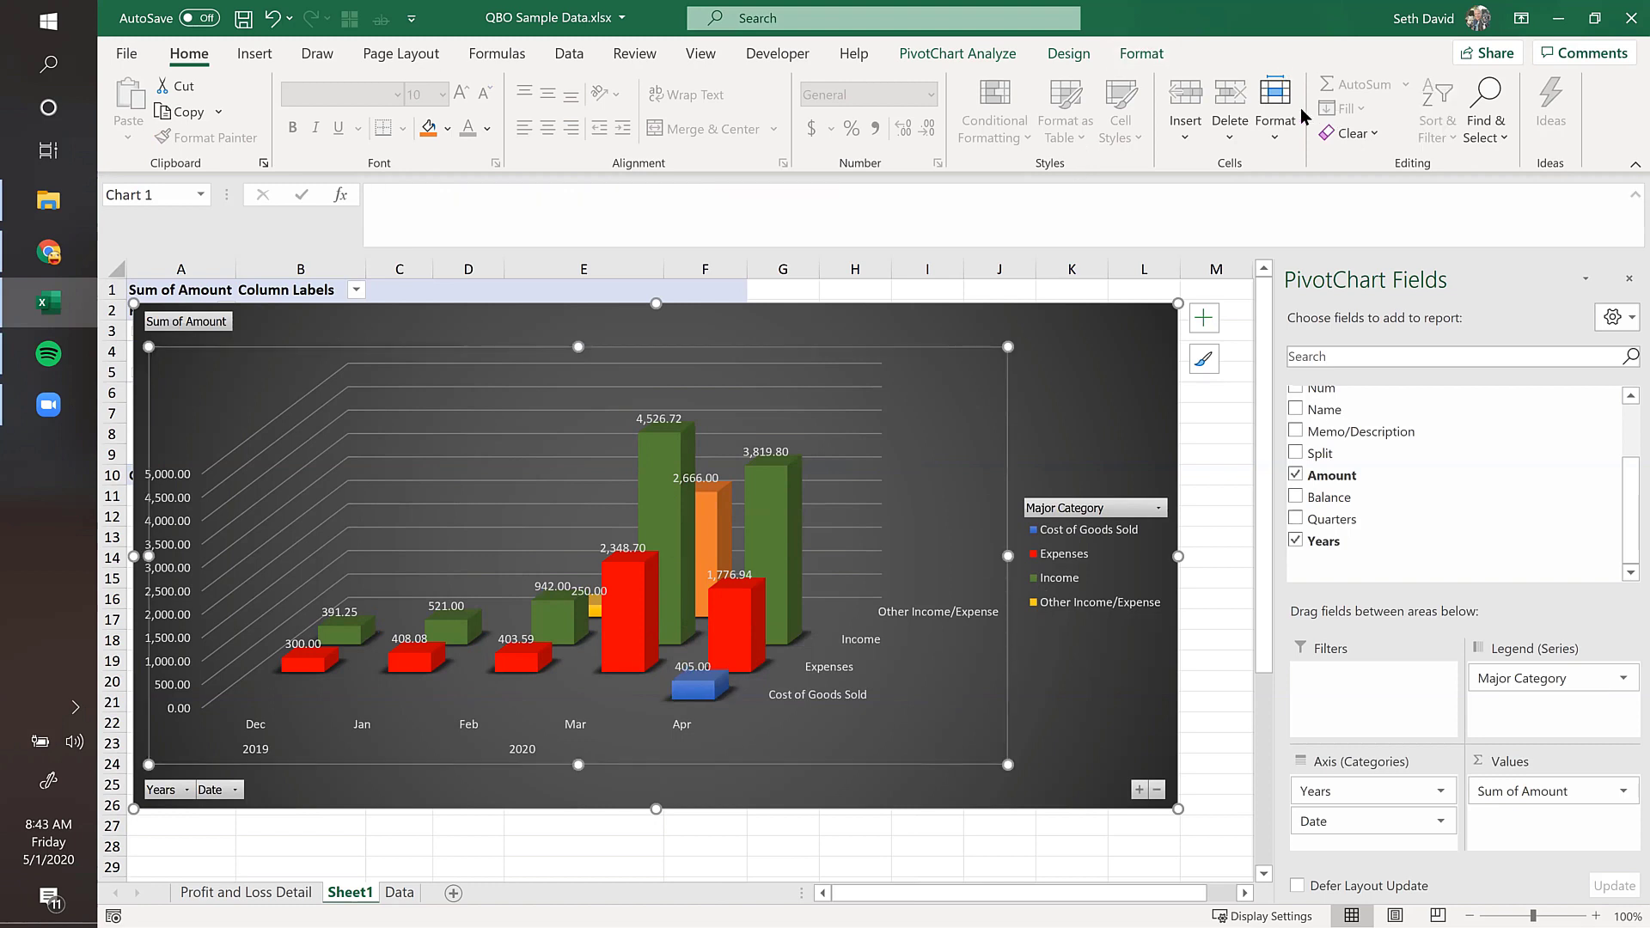
click(1090, 348)
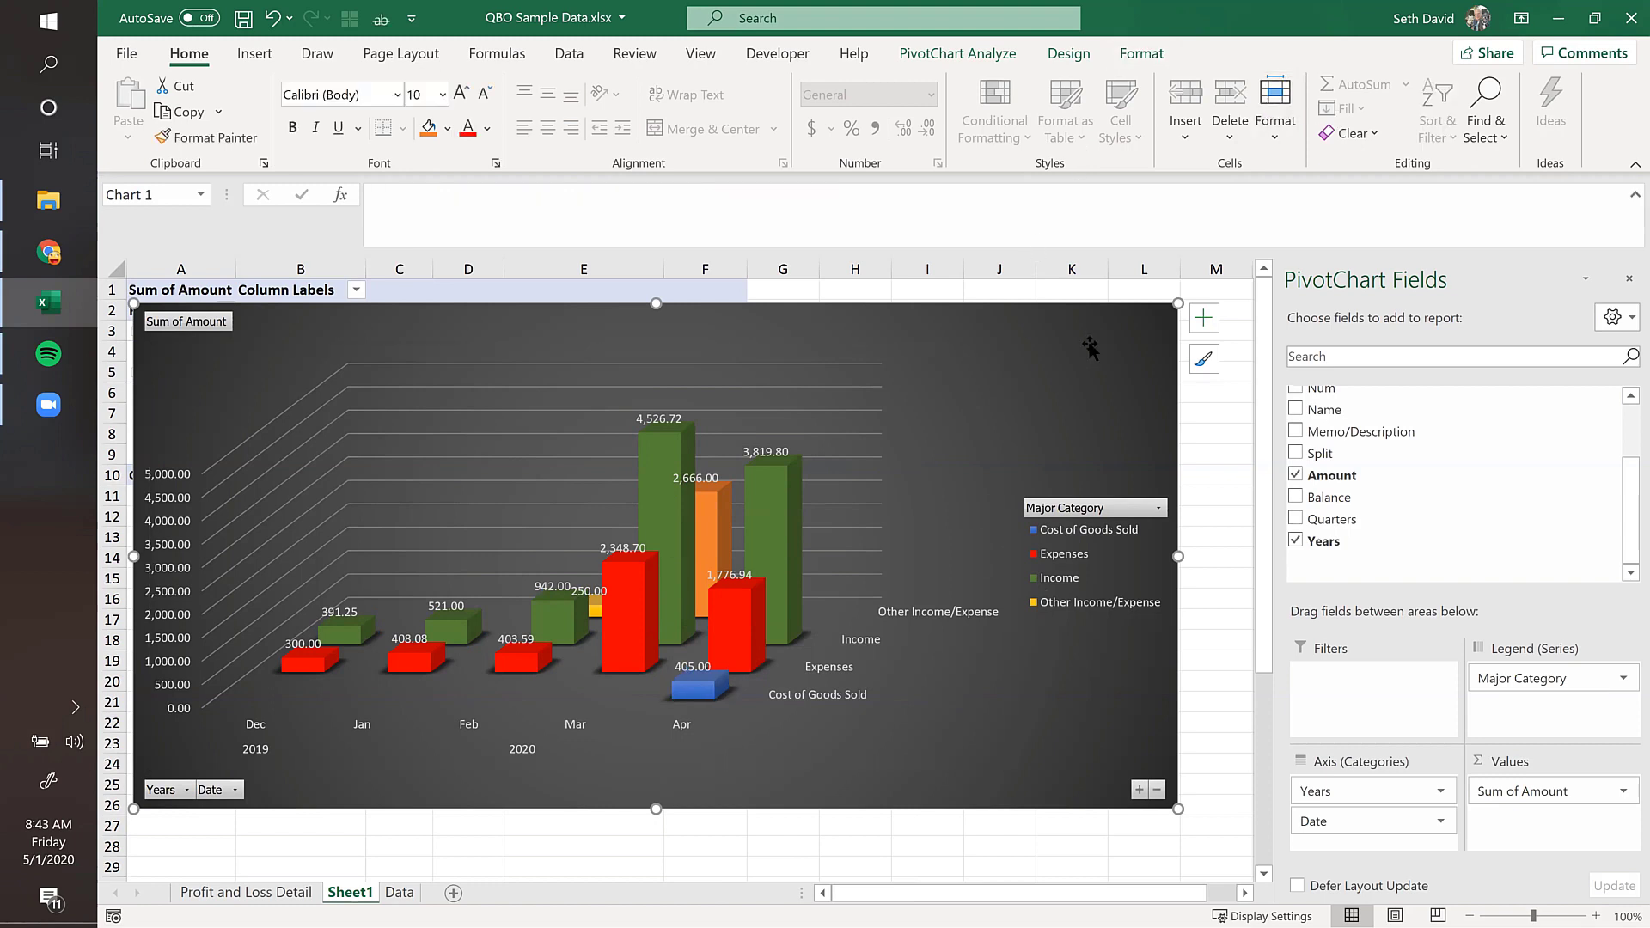
click(1068, 53)
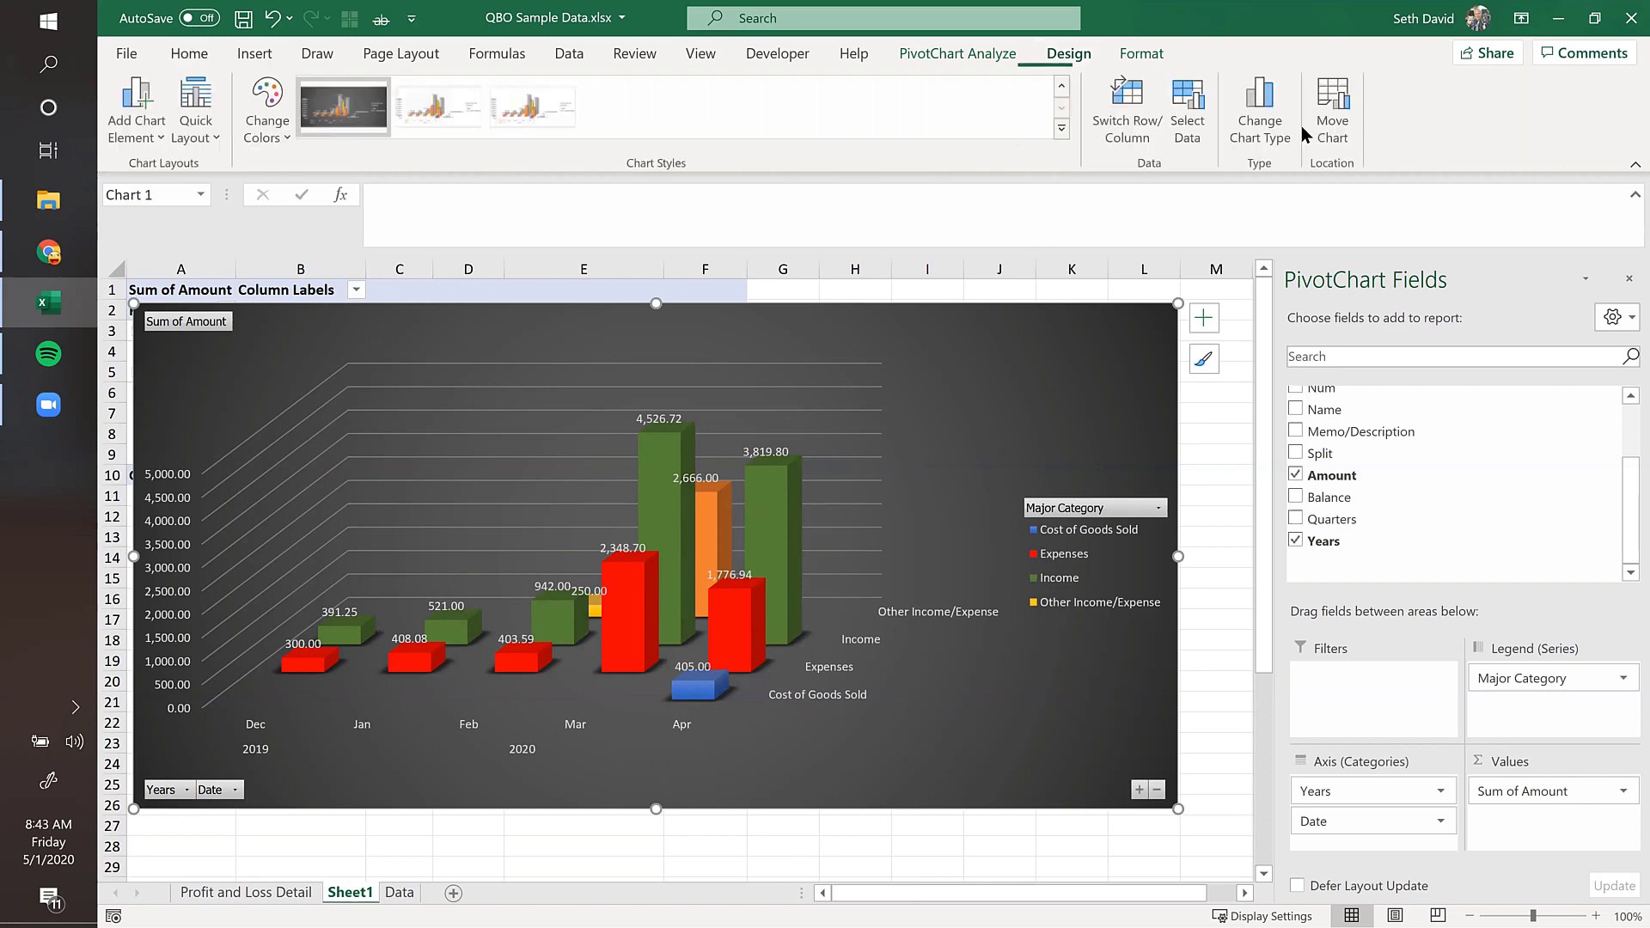
click(1247, 120)
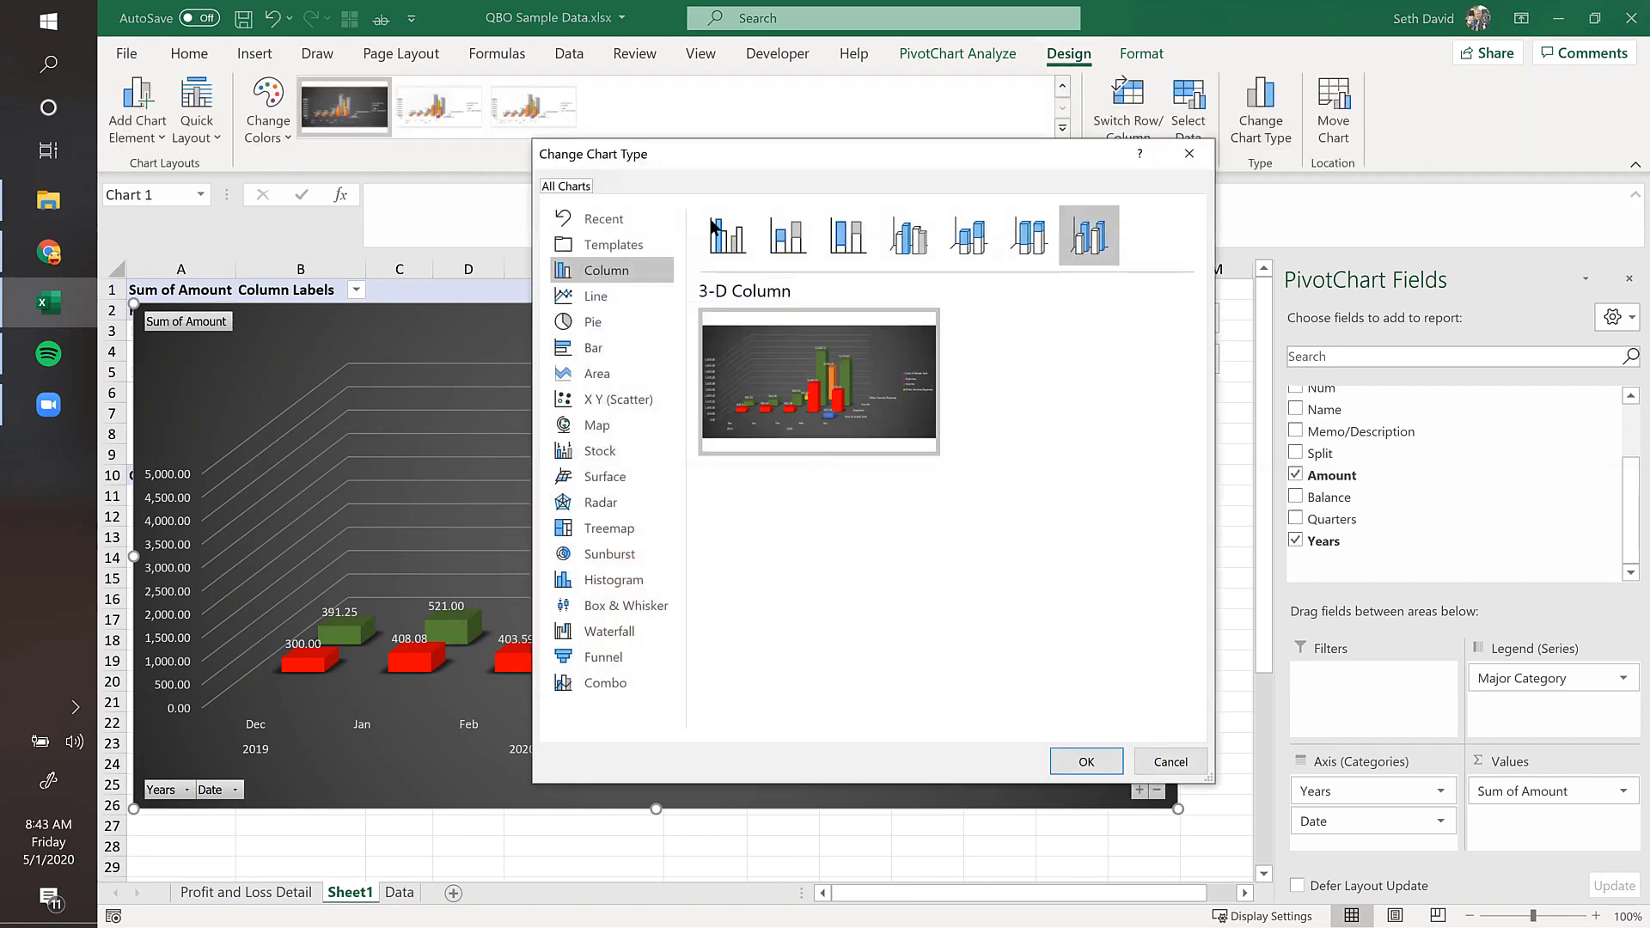
click(592, 371)
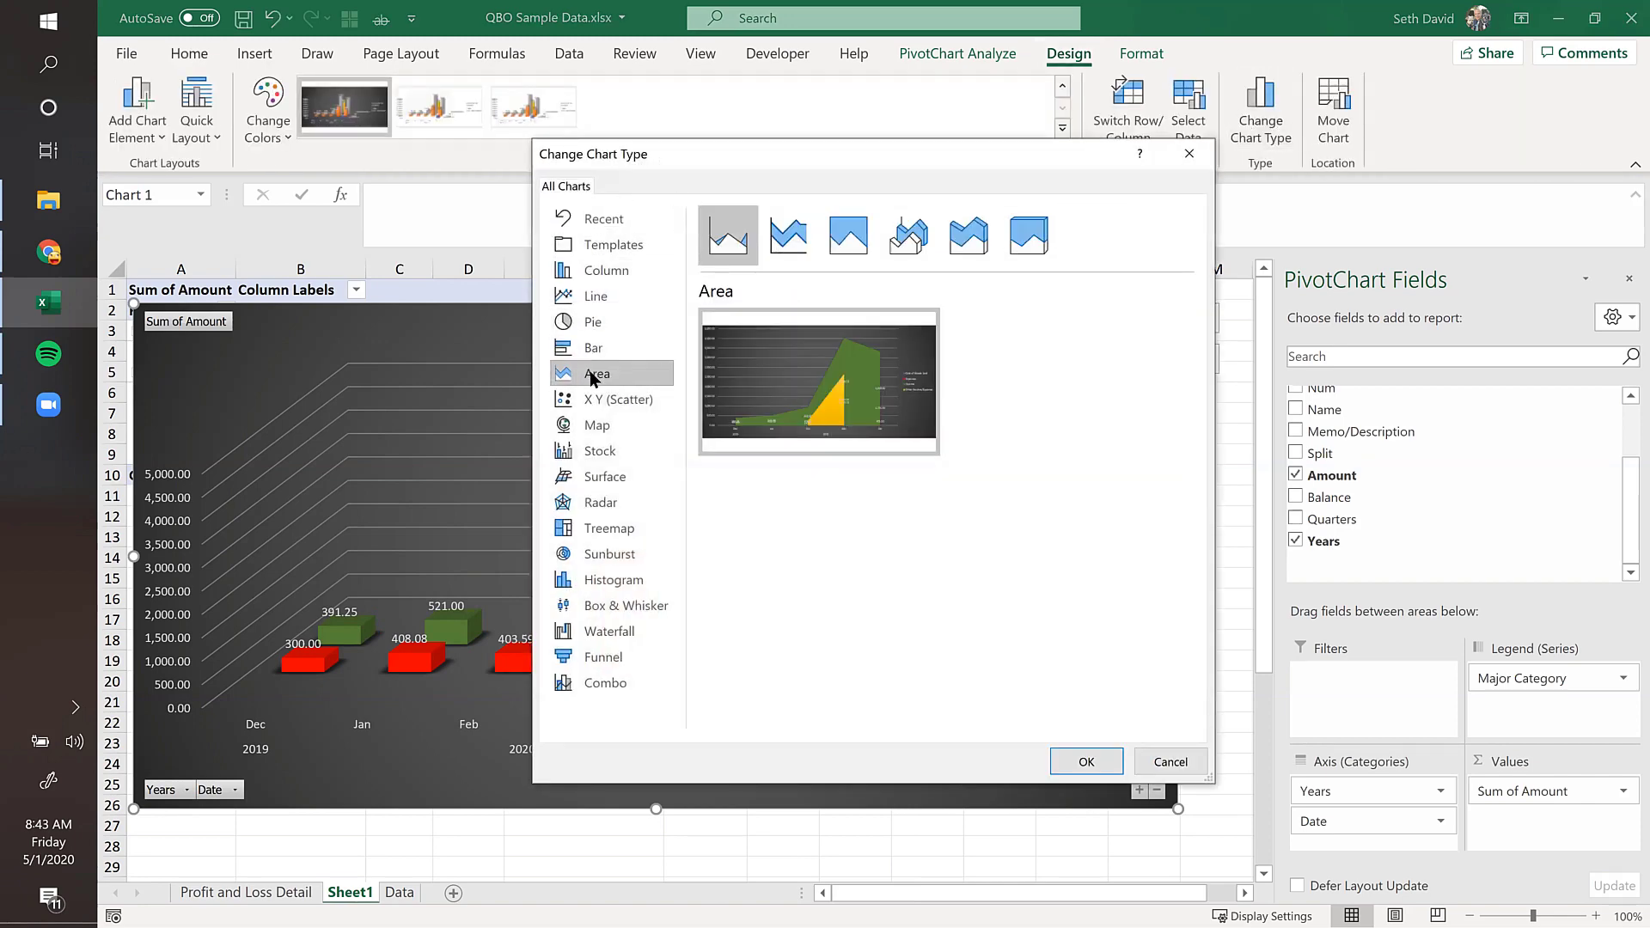
click(958, 248)
click(918, 241)
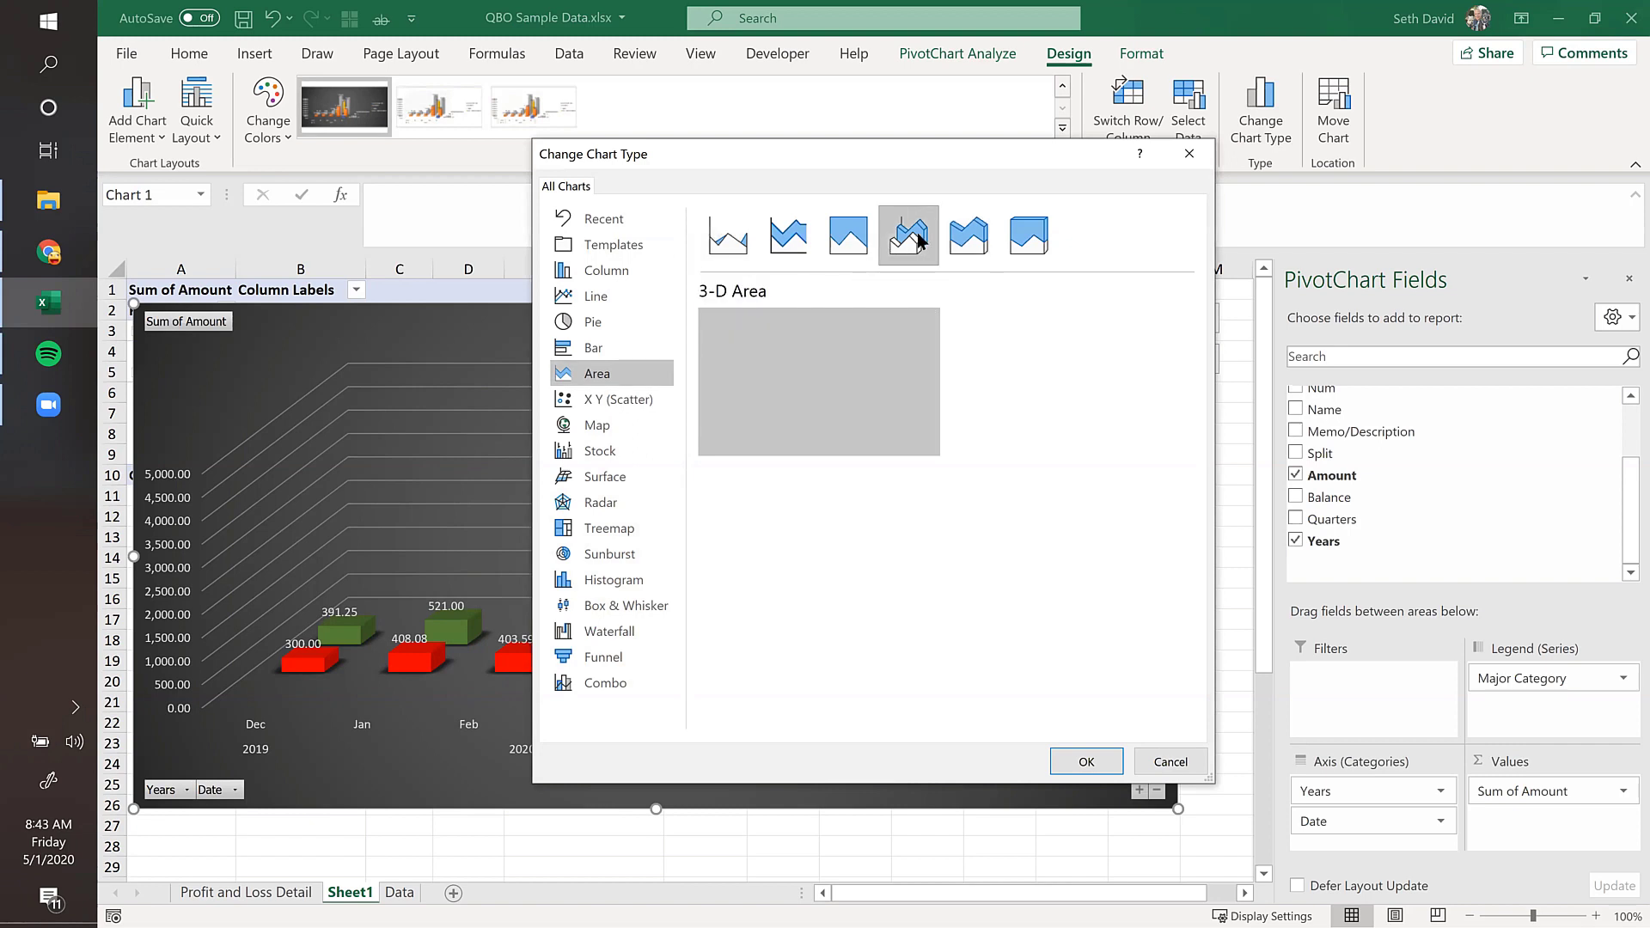
click(1079, 758)
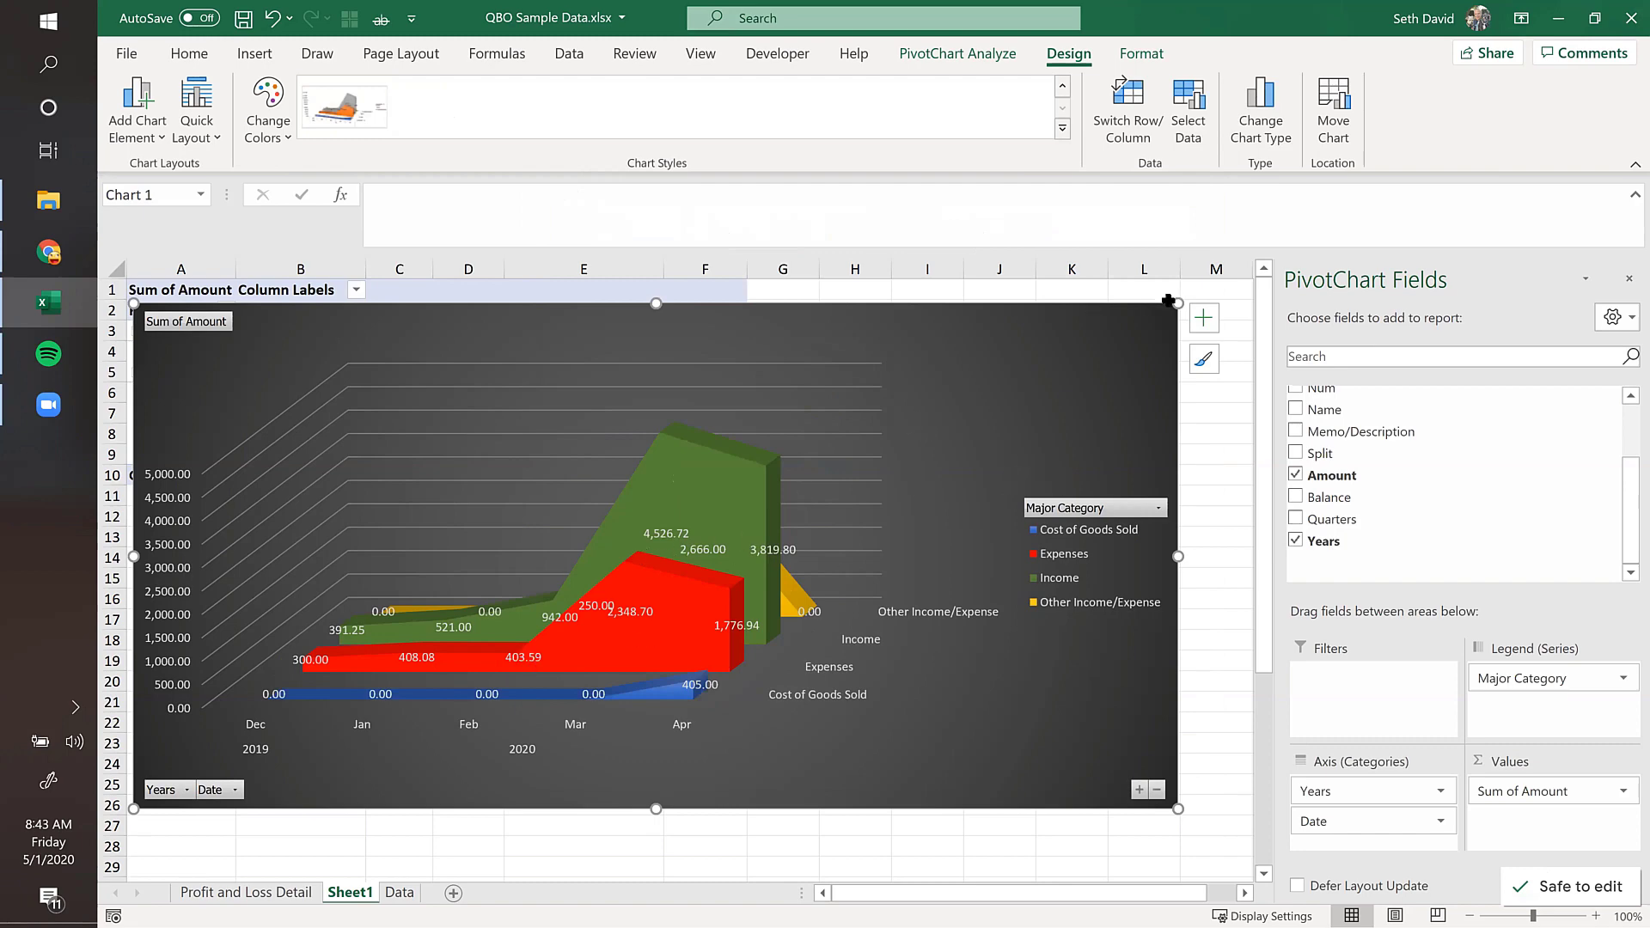
drag(1177, 303, 1192, 293)
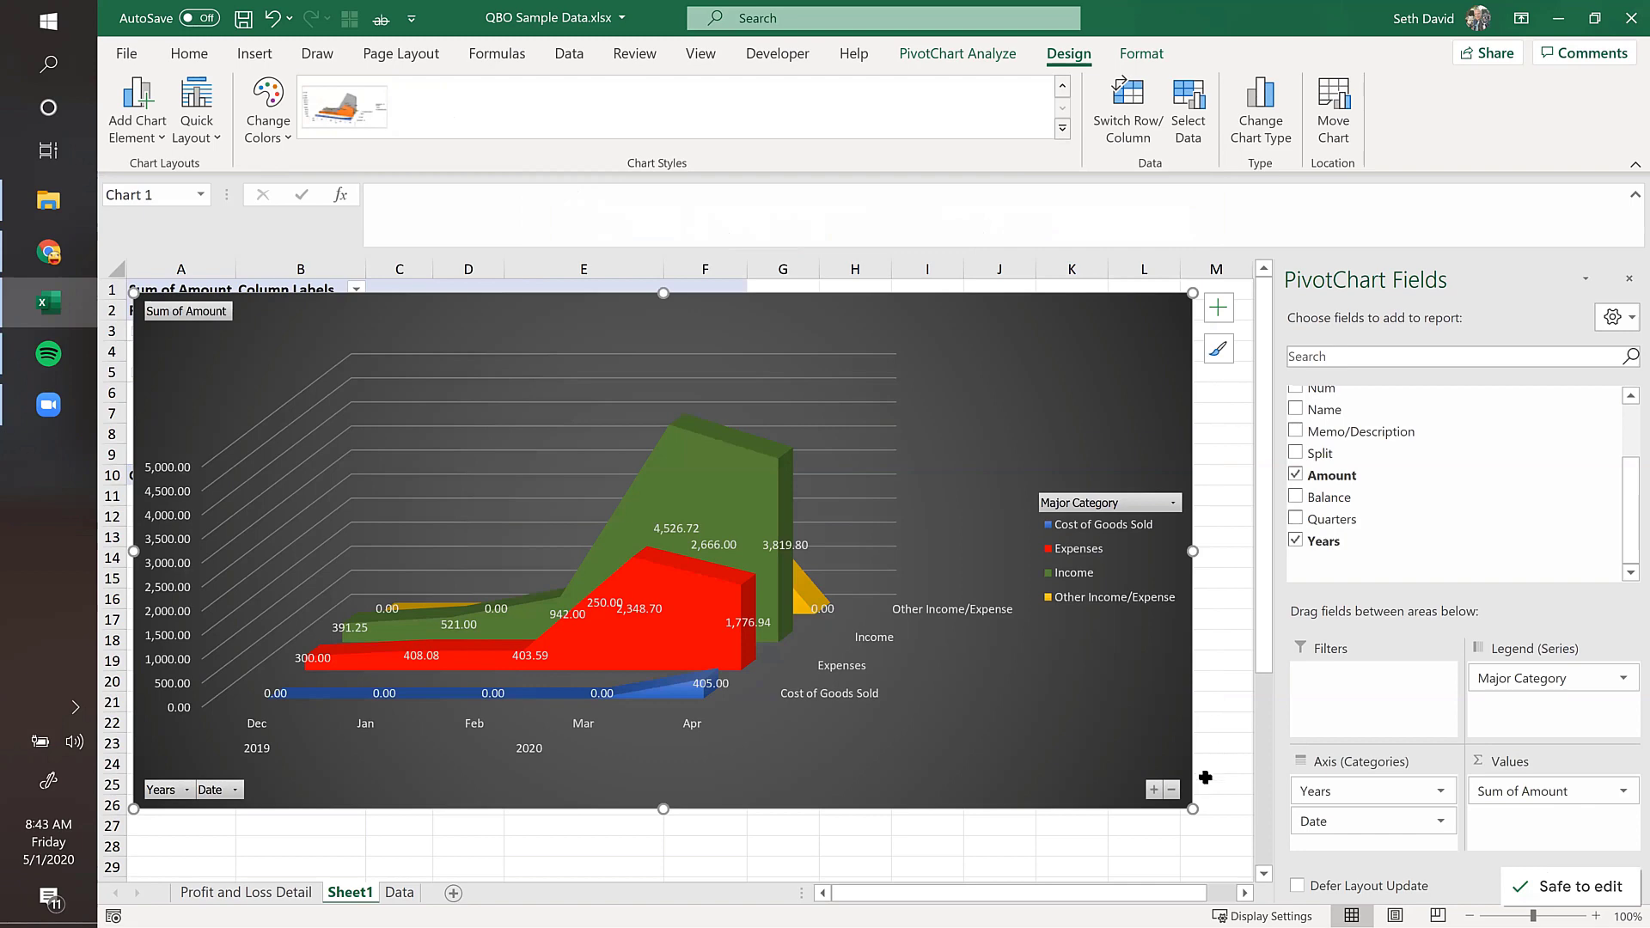
drag(1206, 849, 1220, 861)
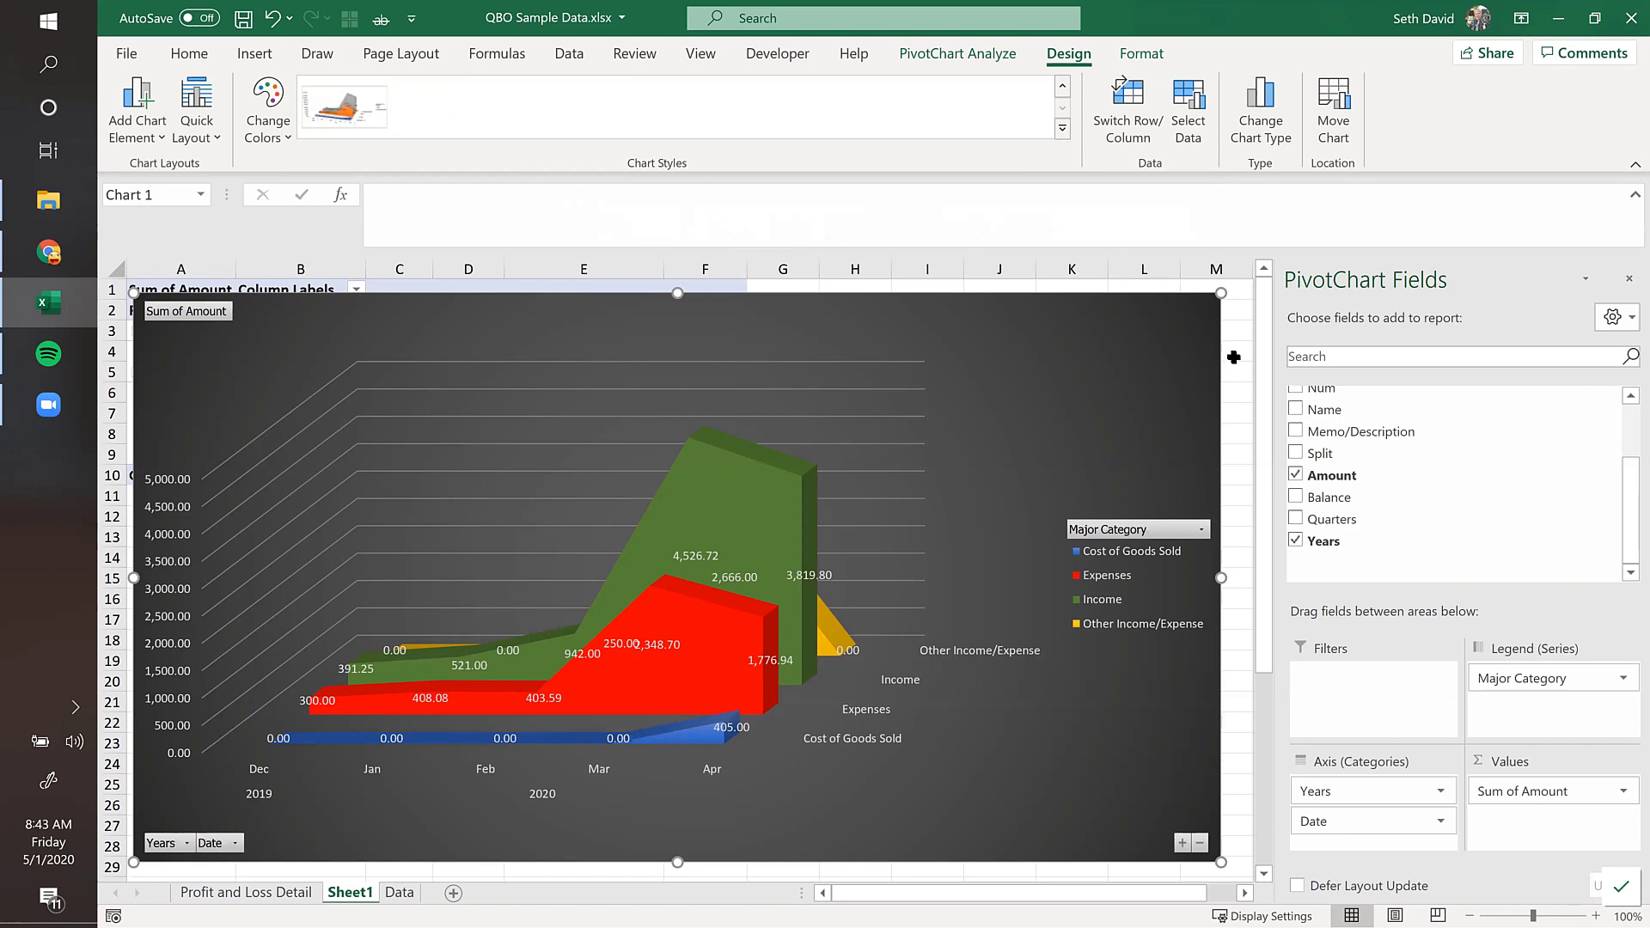
Step: Change the pivot chart type to 3-D Stacked Area
click(1261, 101)
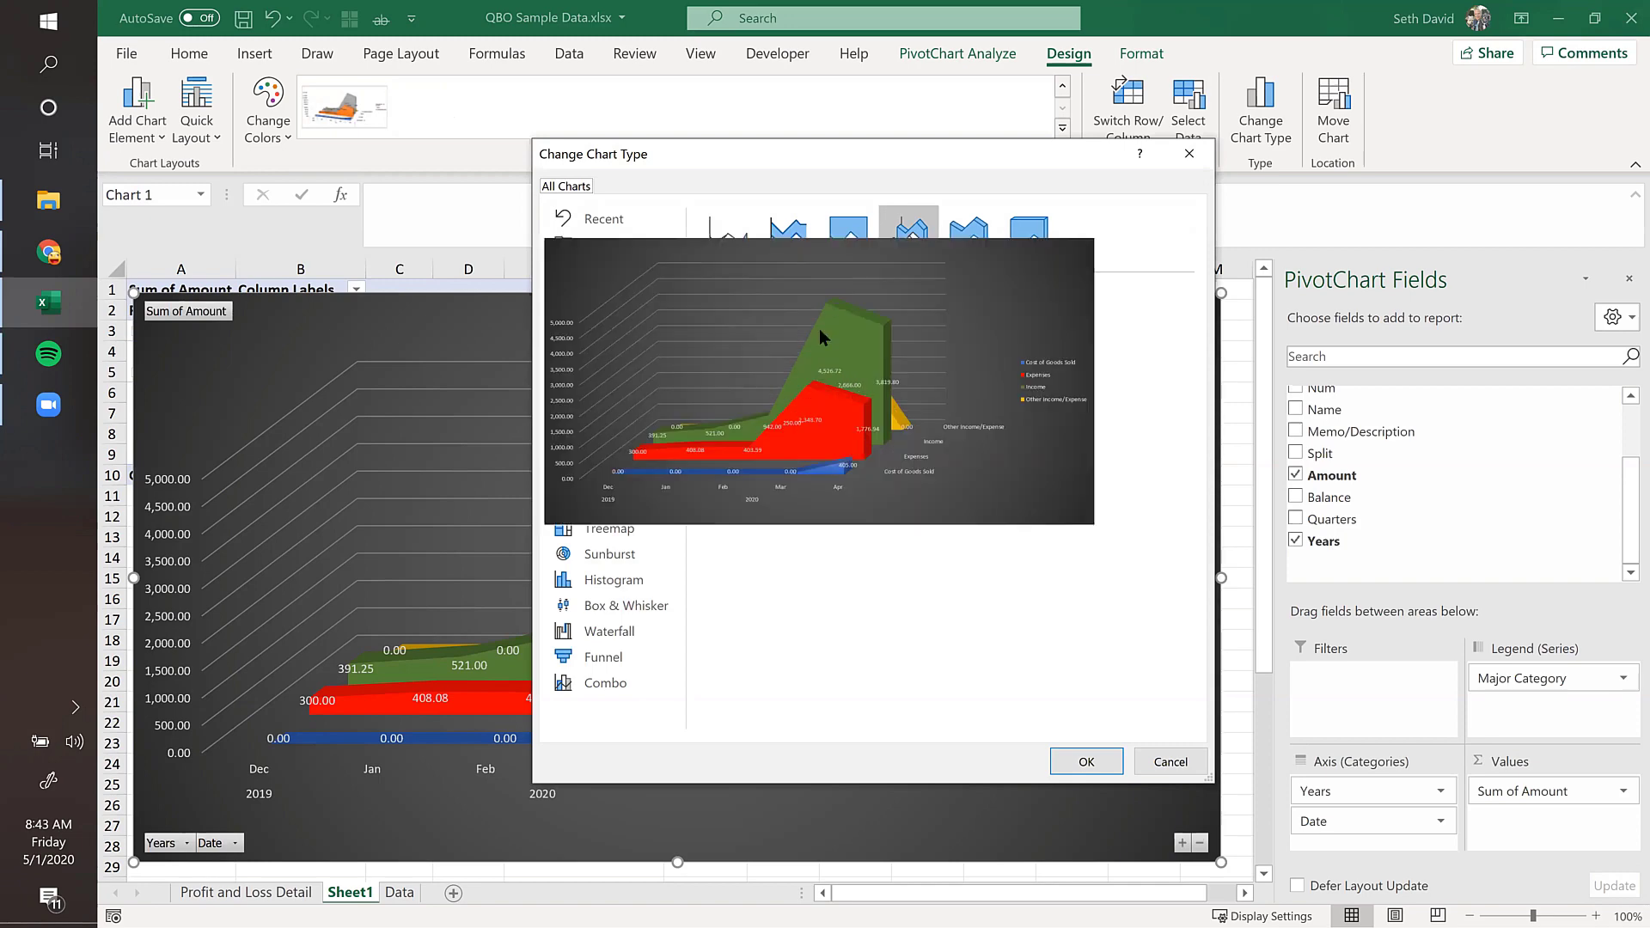
click(978, 237)
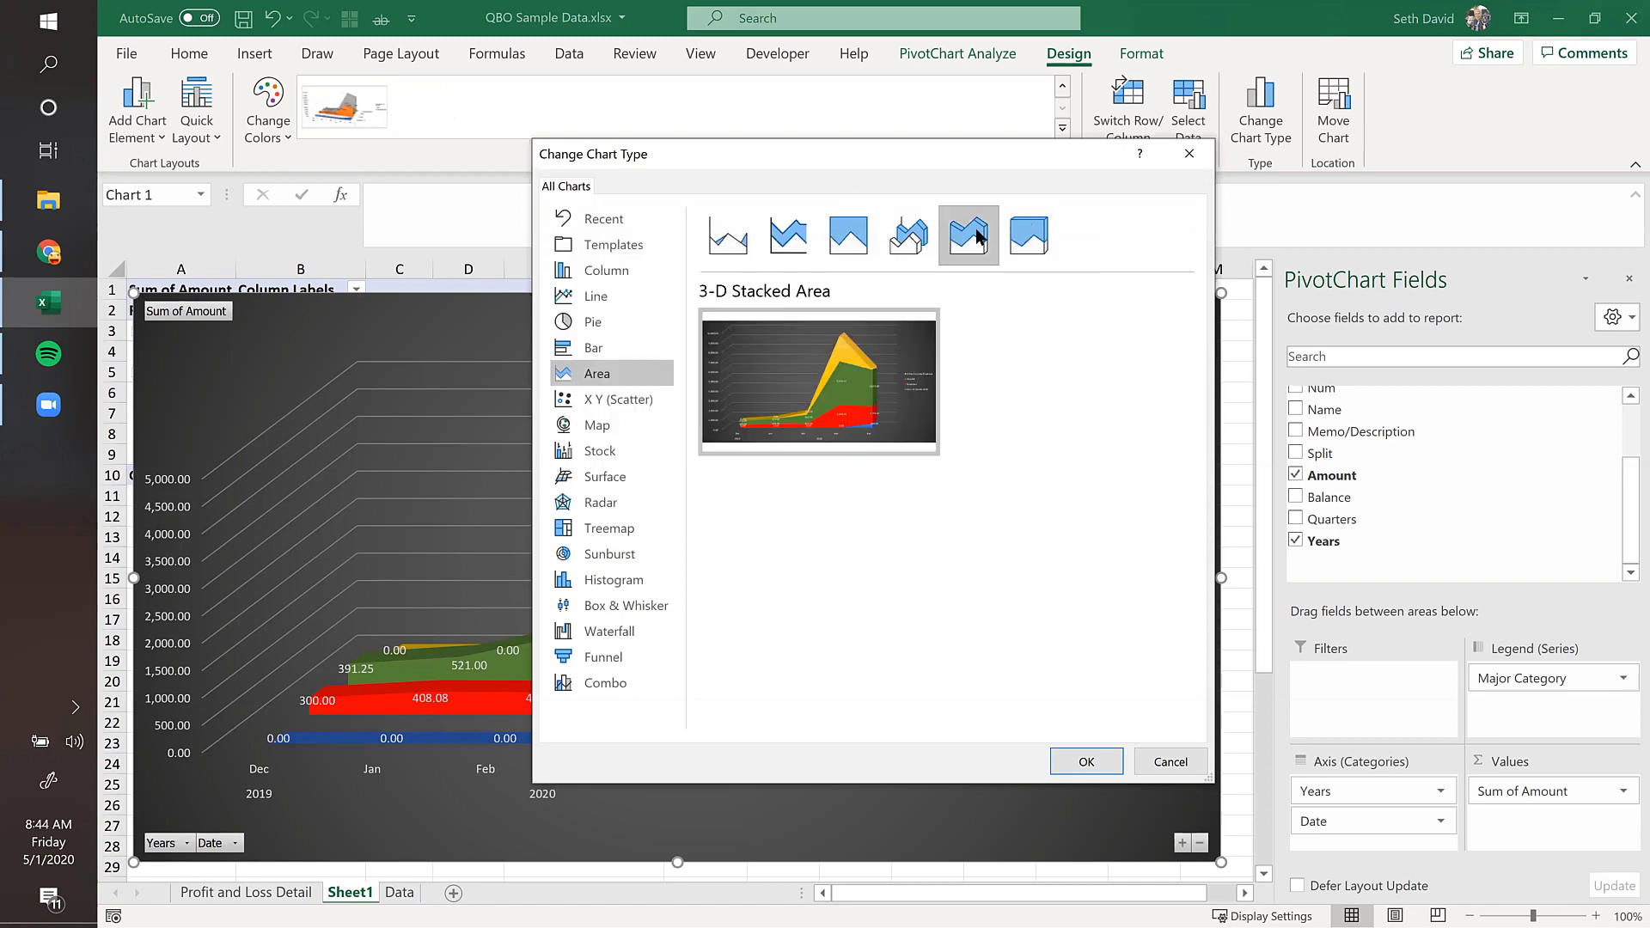
click(1075, 762)
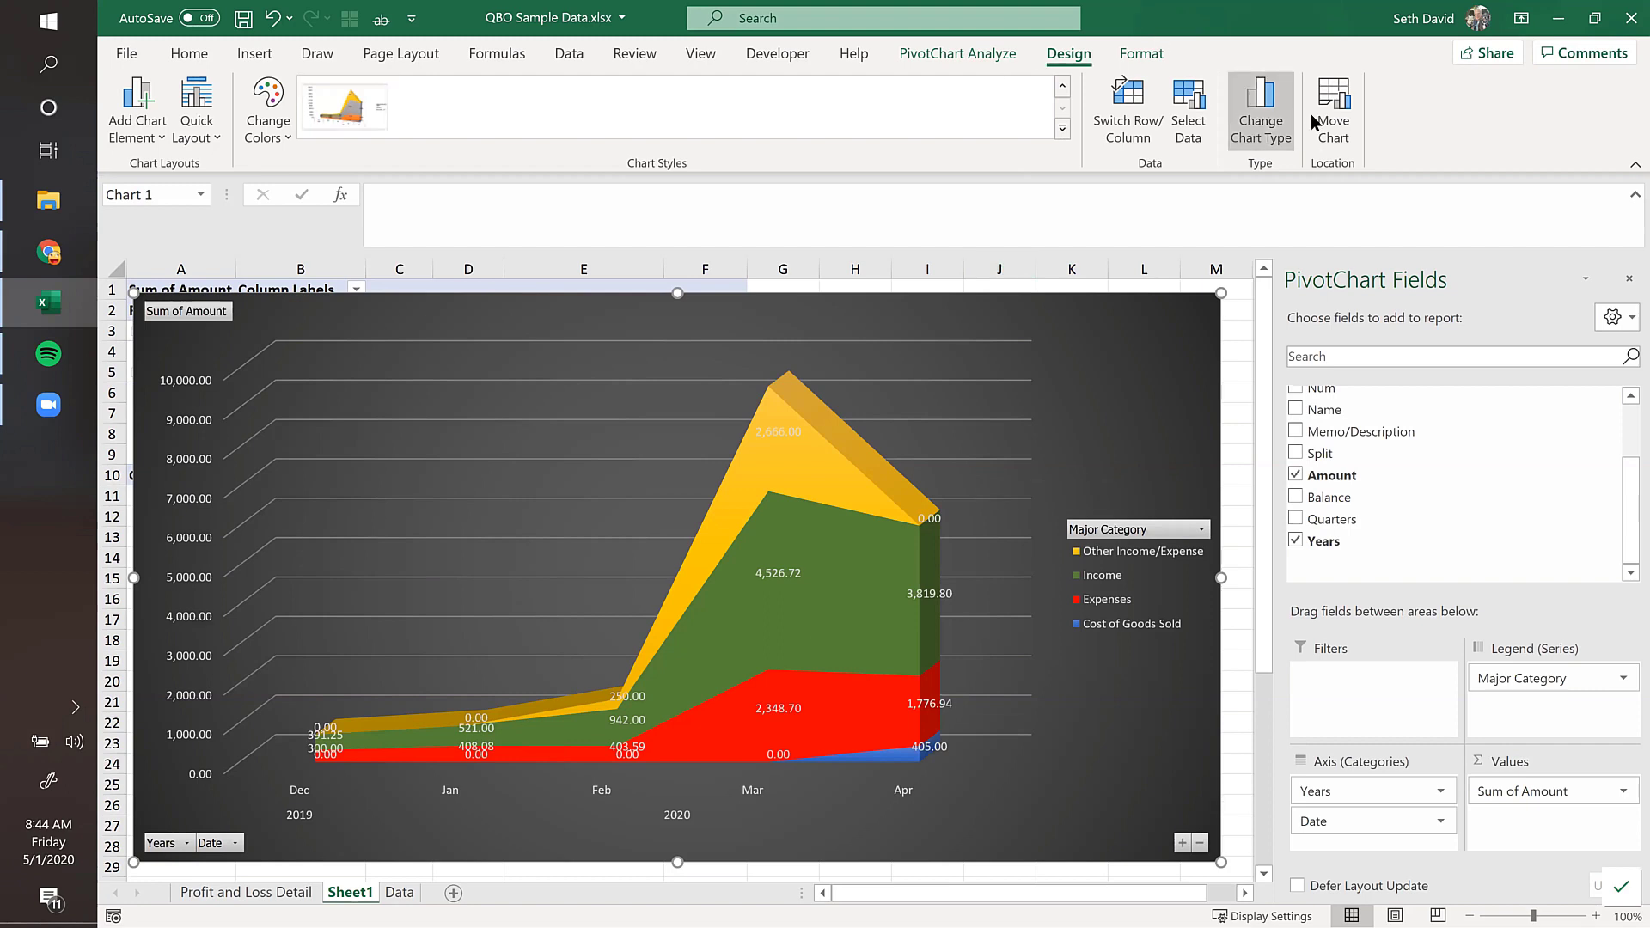
Step: Change the pivot chart type to Line with Markers
click(1257, 116)
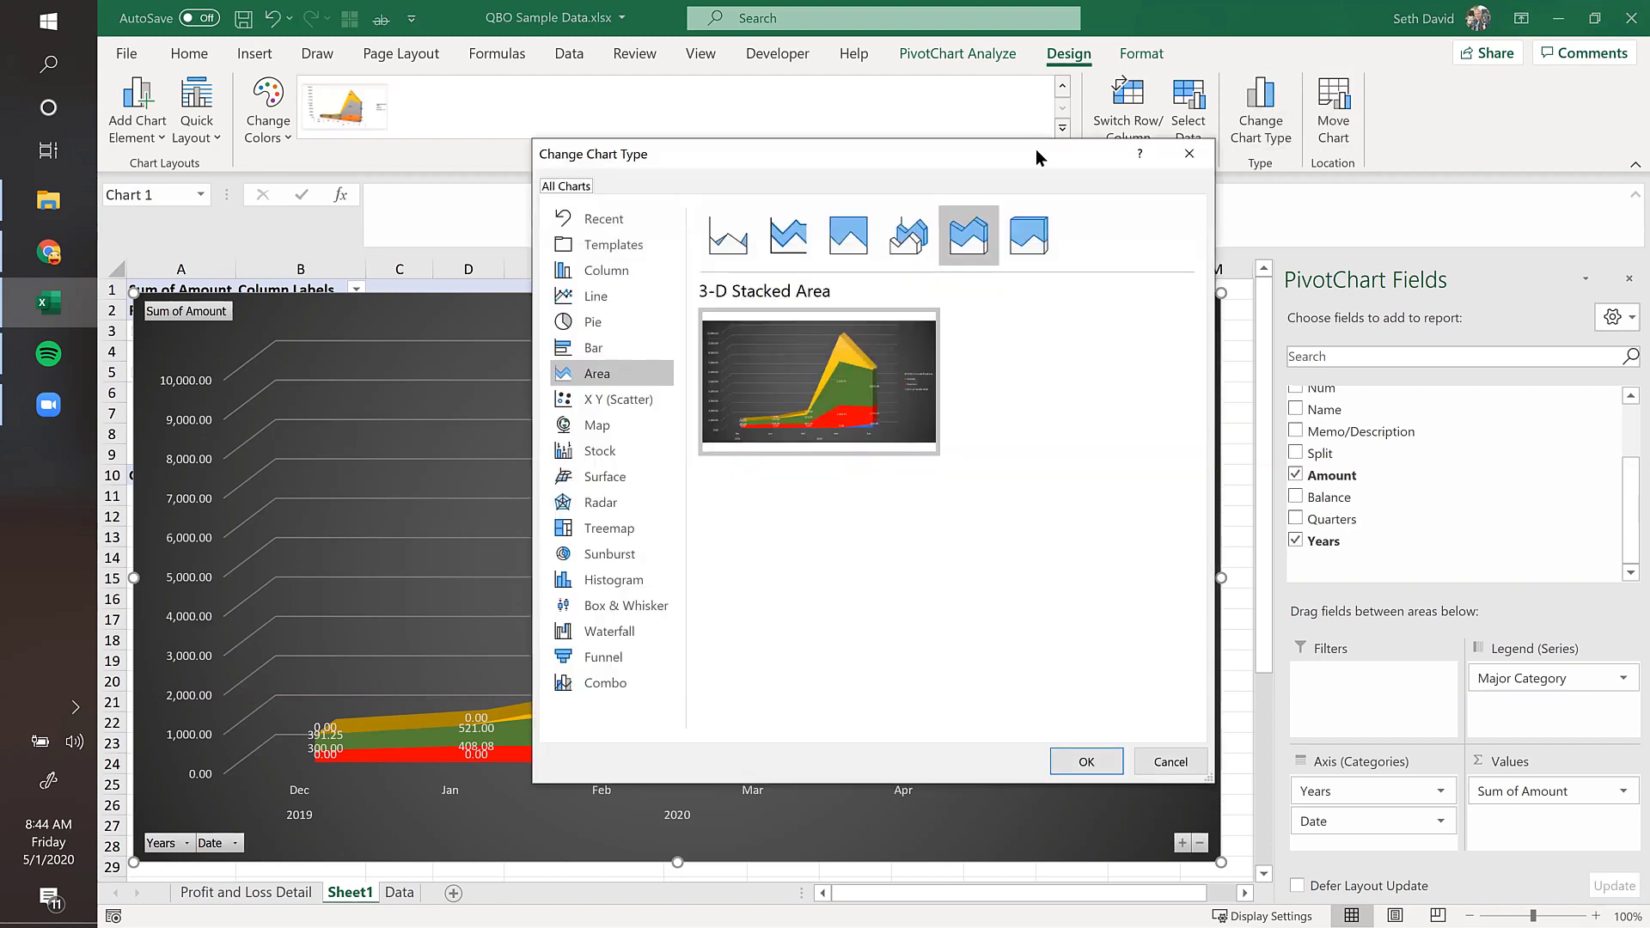
click(584, 295)
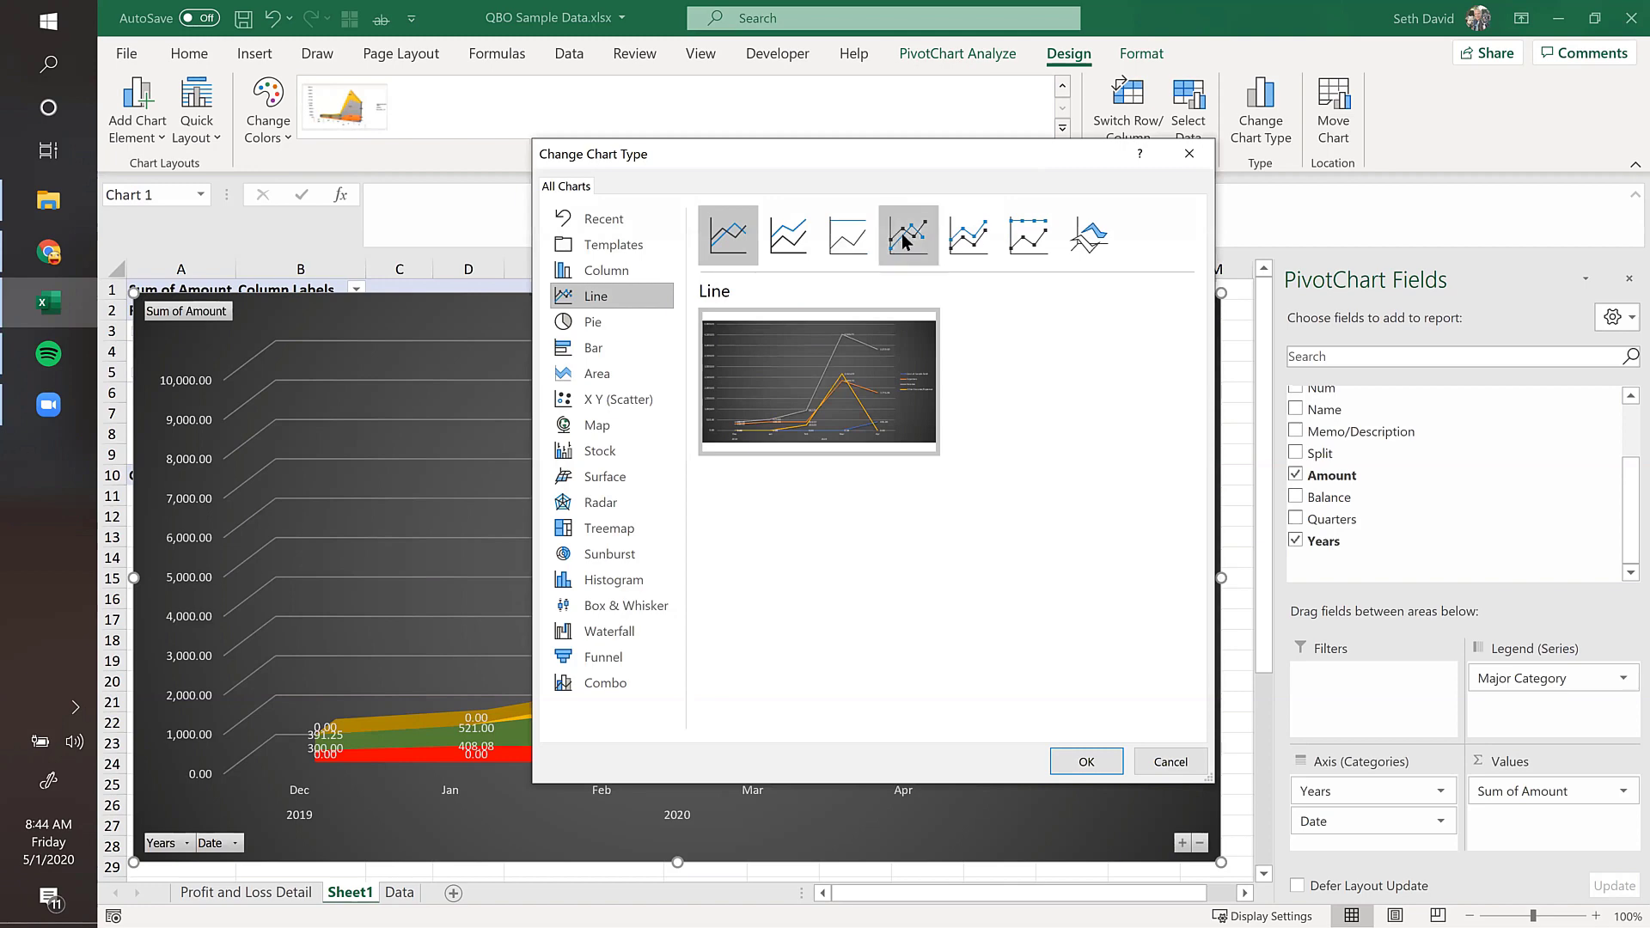
click(904, 241)
click(1086, 763)
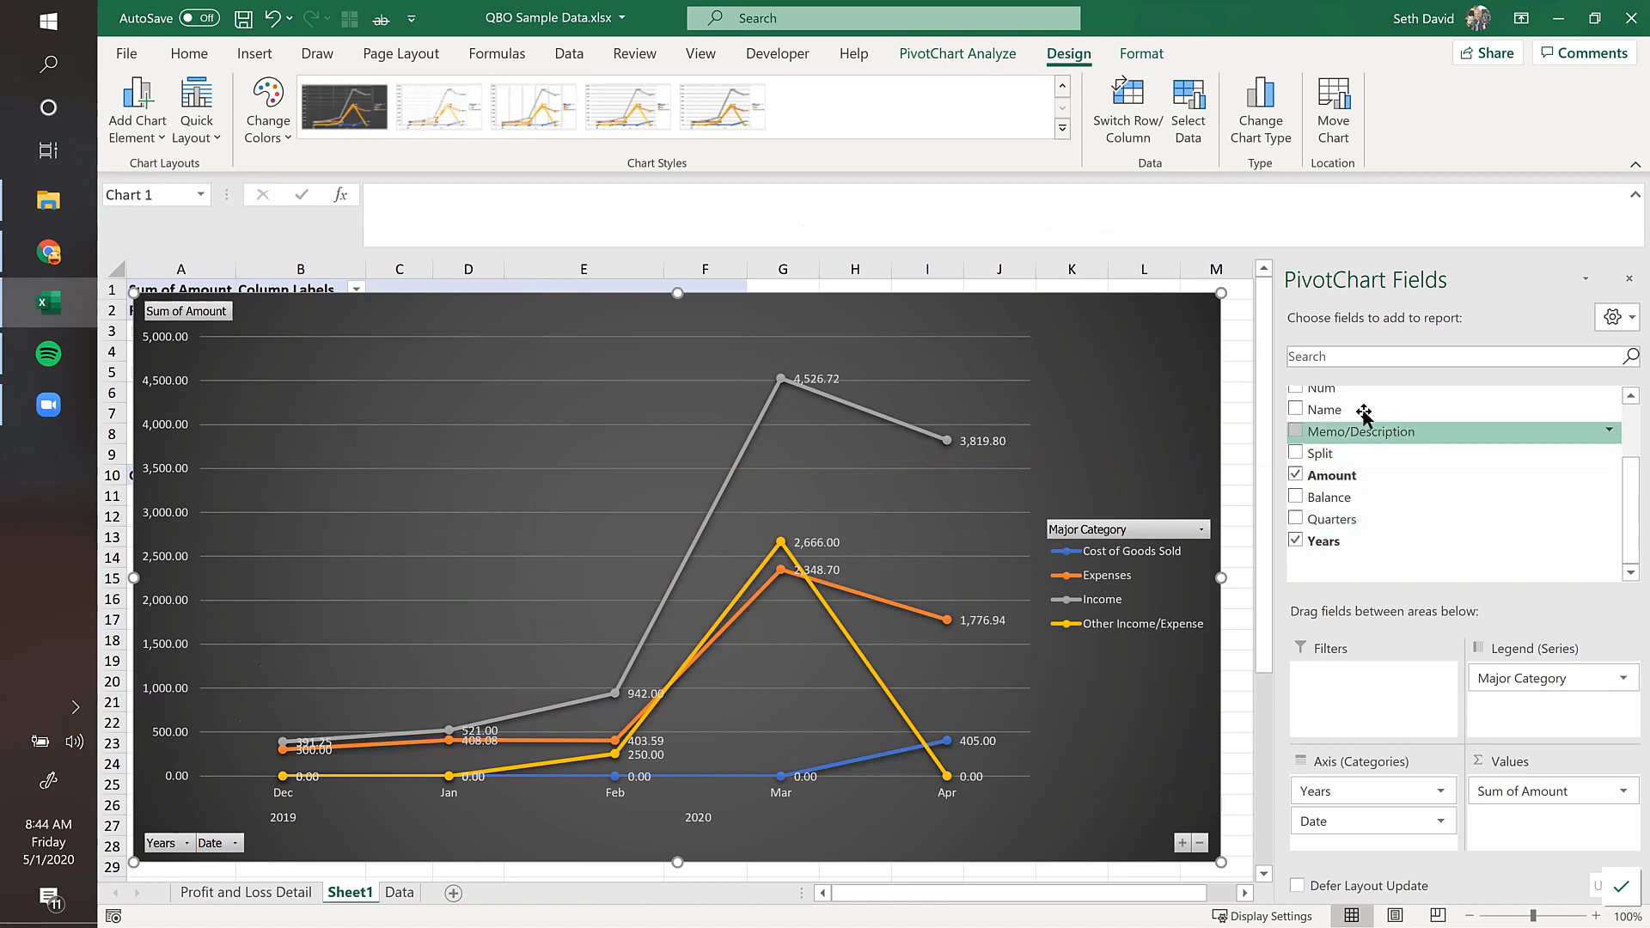
Step: Remove the Major Category, Date and Years fields from the pivot chart, keeping only Amount
scroll(1401, 498, up, 2)
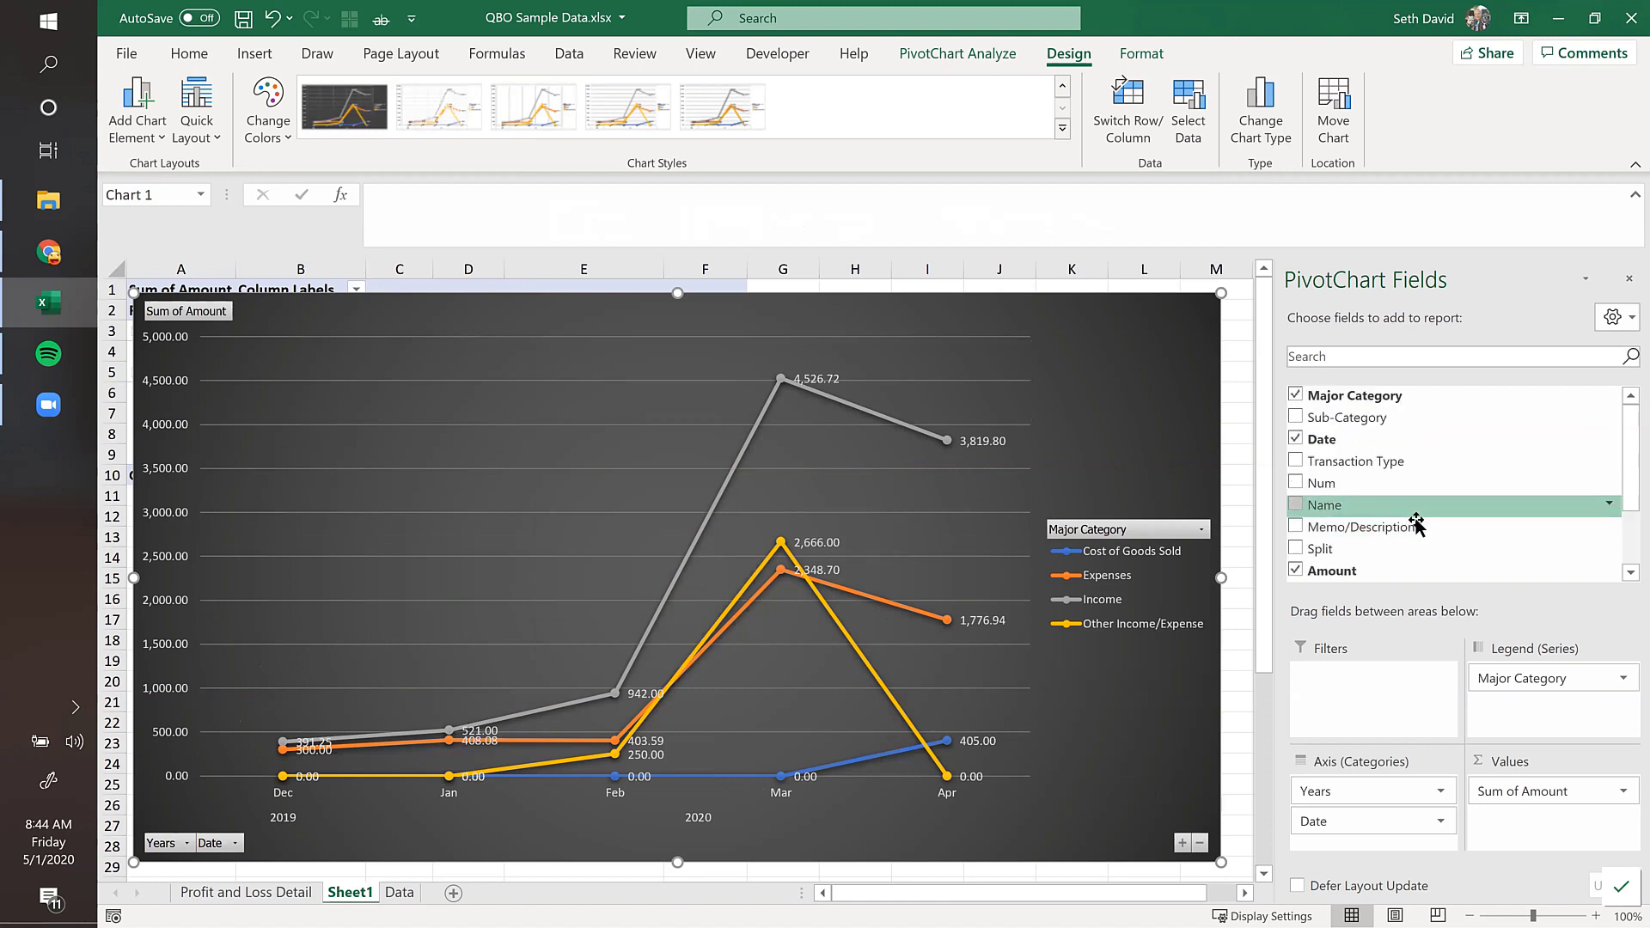
click(1295, 397)
click(1295, 438)
scroll(1422, 513, down, 2)
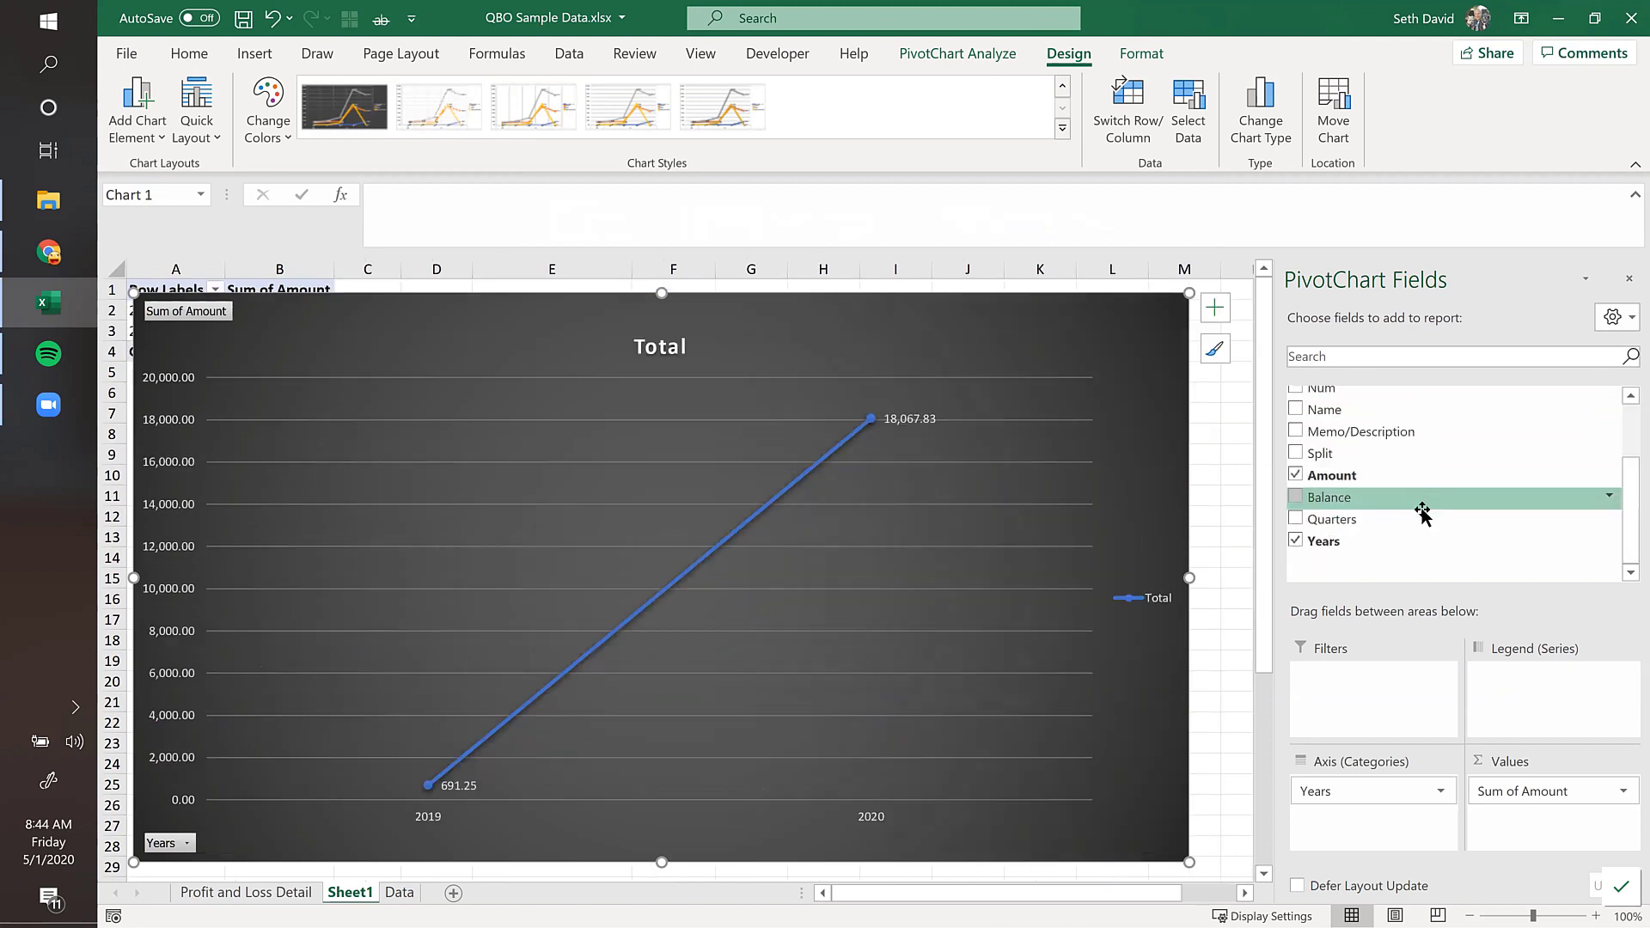
click(1295, 540)
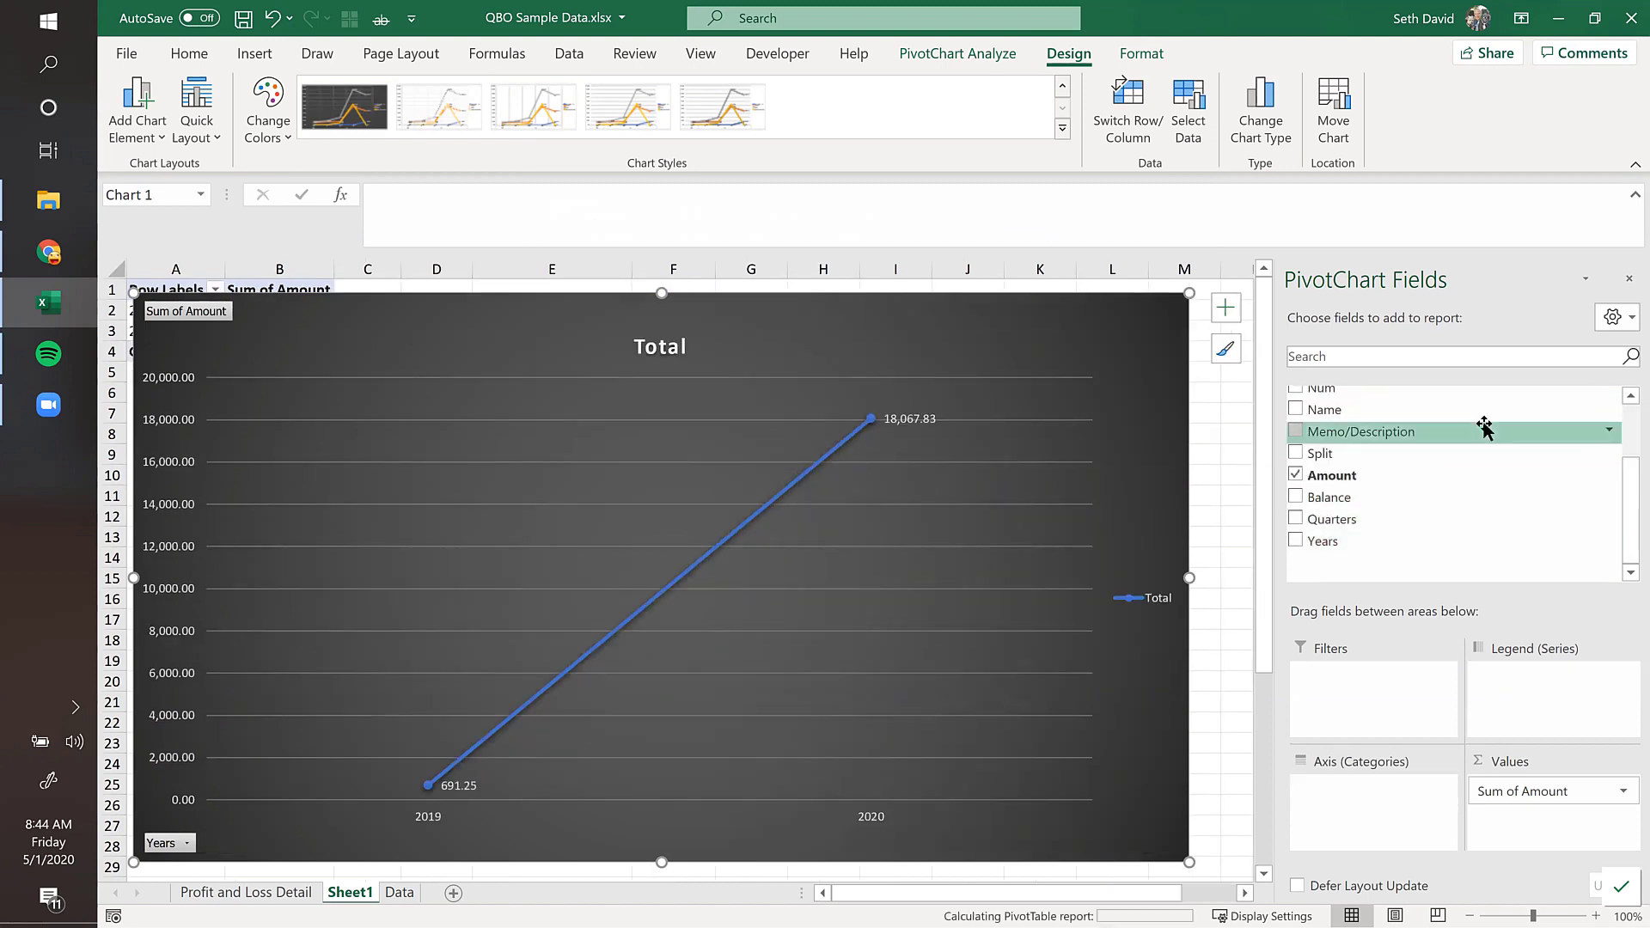
scroll(1371, 494, up, 2)
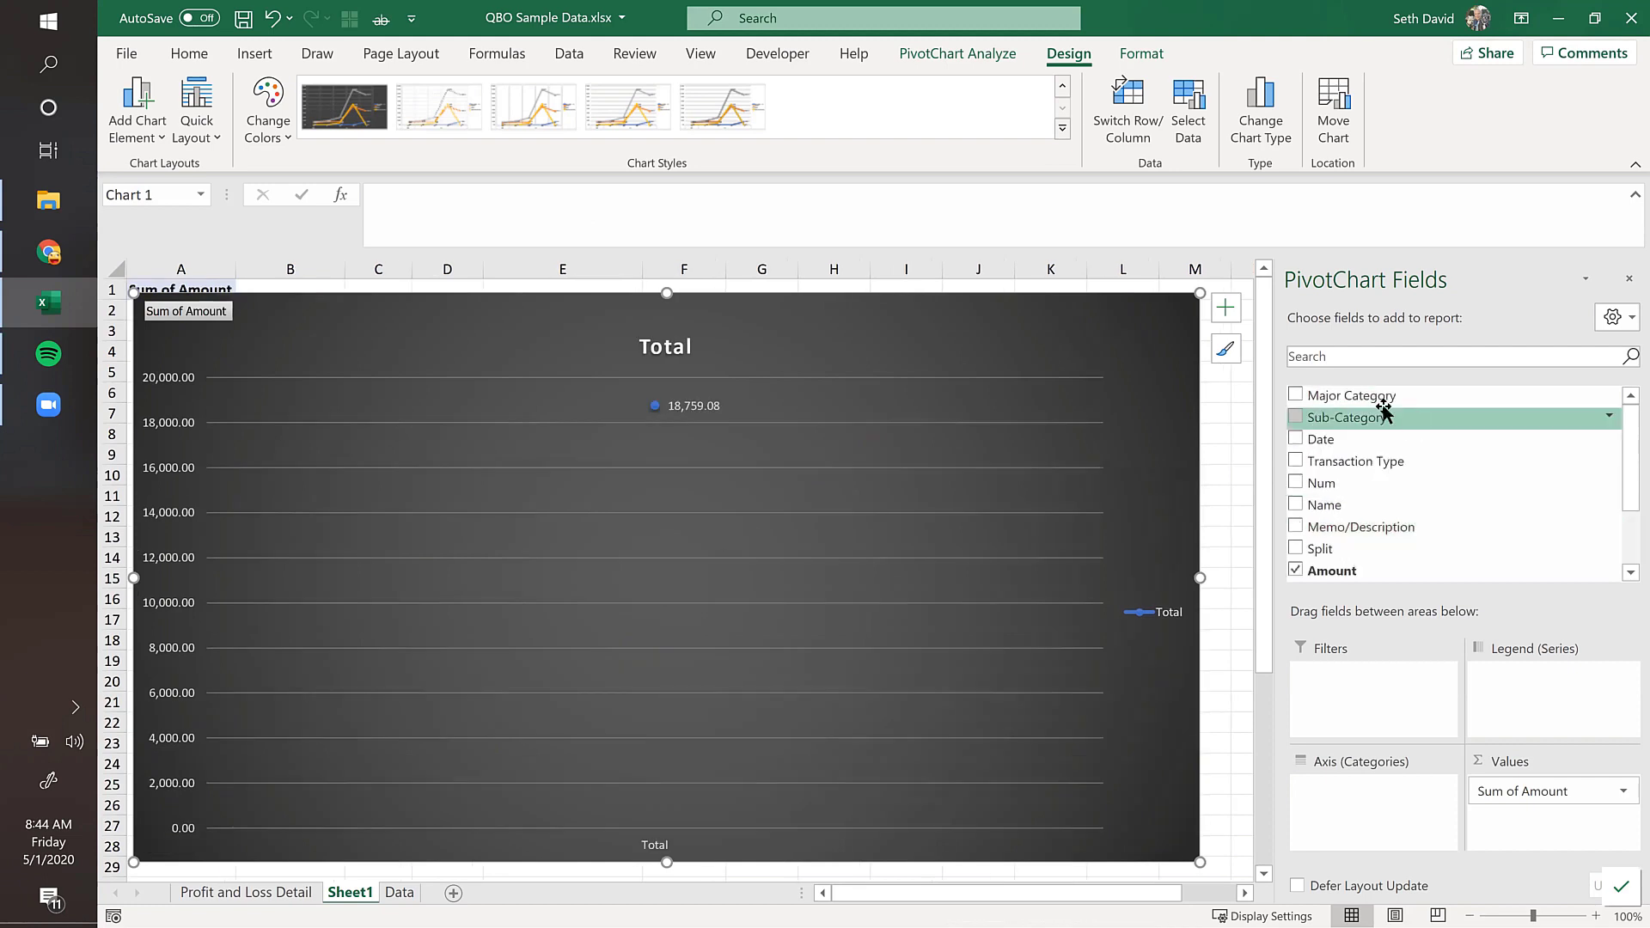
Step: Add Major Category and Sub-Category as legend series and Date as the axis category of the pivot chart
drag(1354, 403, 1519, 683)
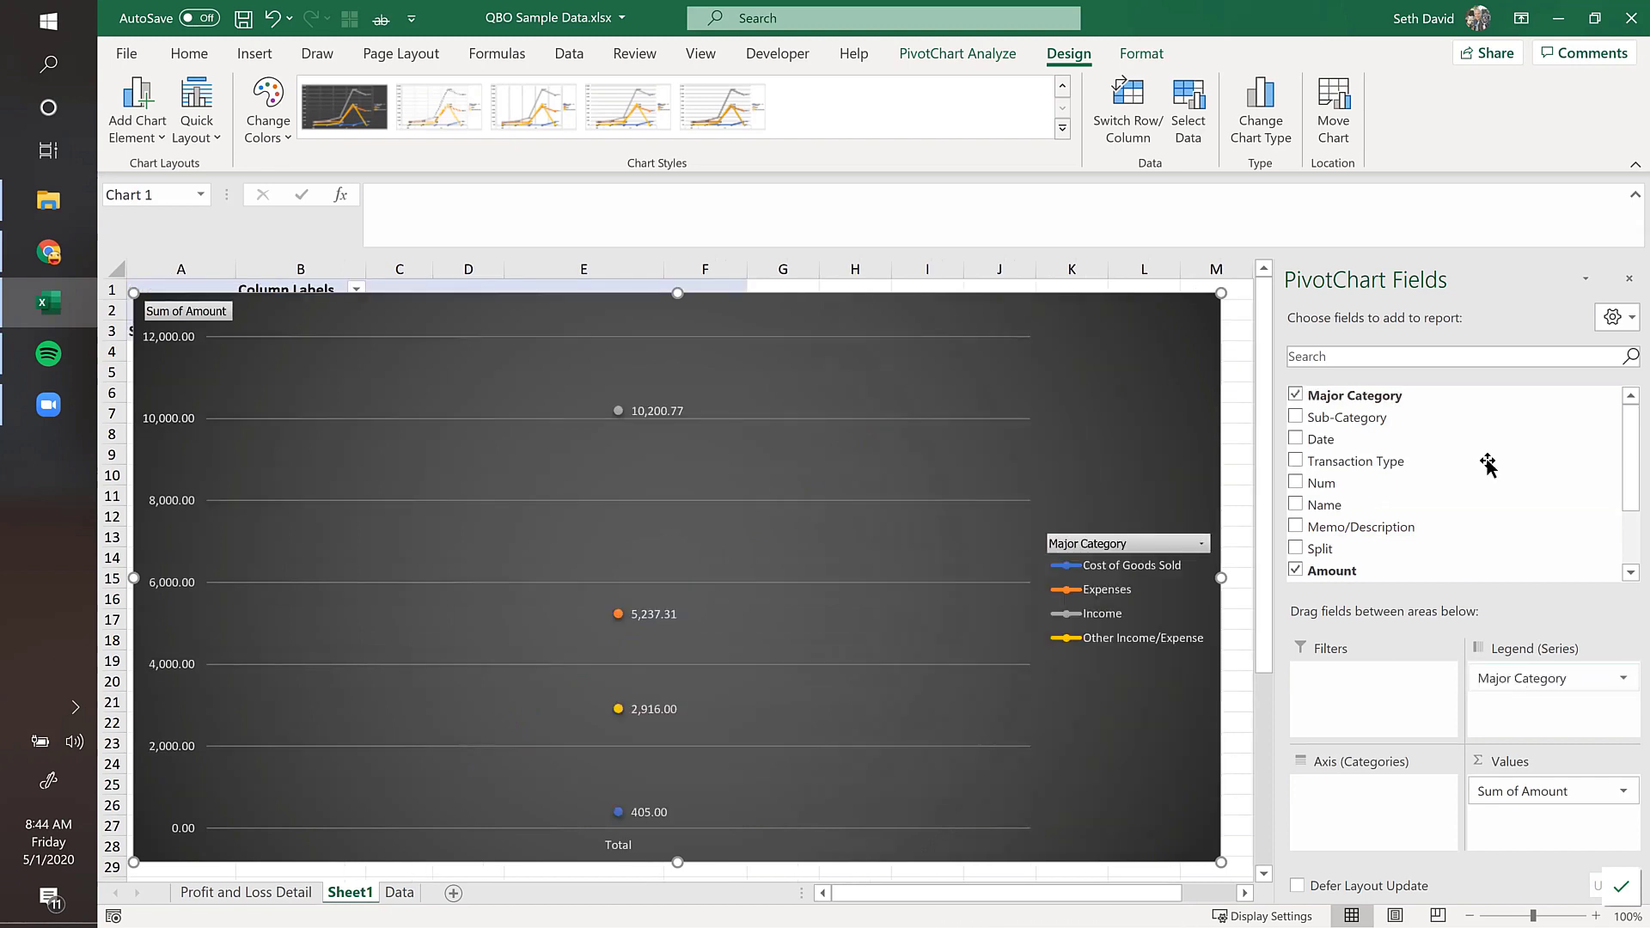
drag(1326, 416, 1526, 701)
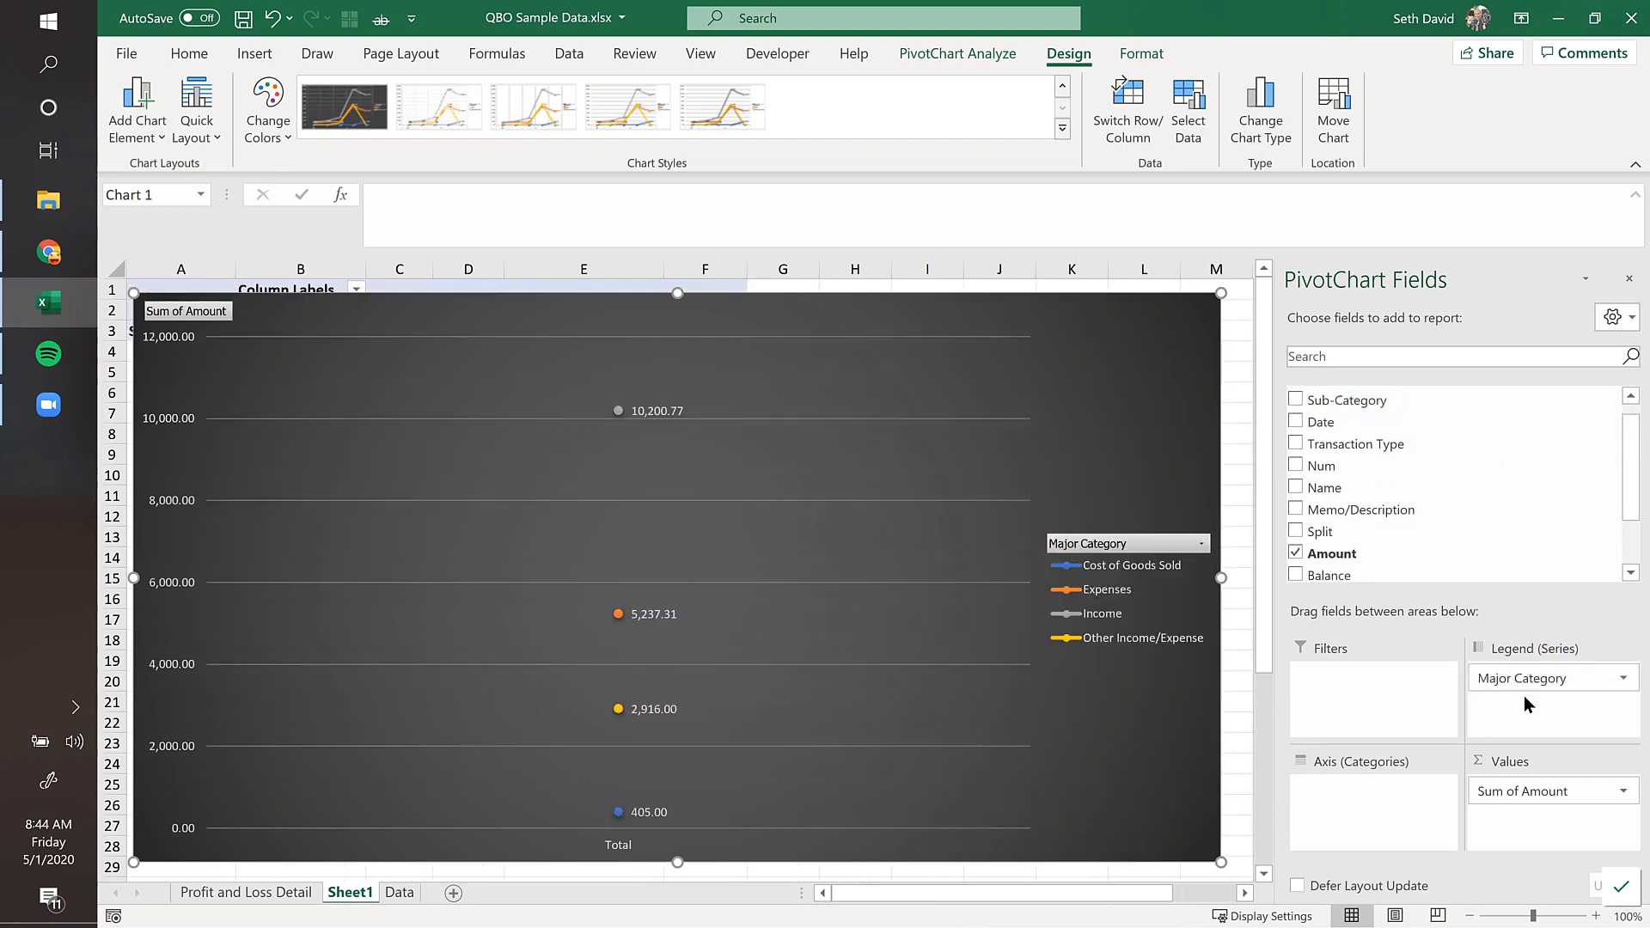
drag(1321, 422, 1337, 802)
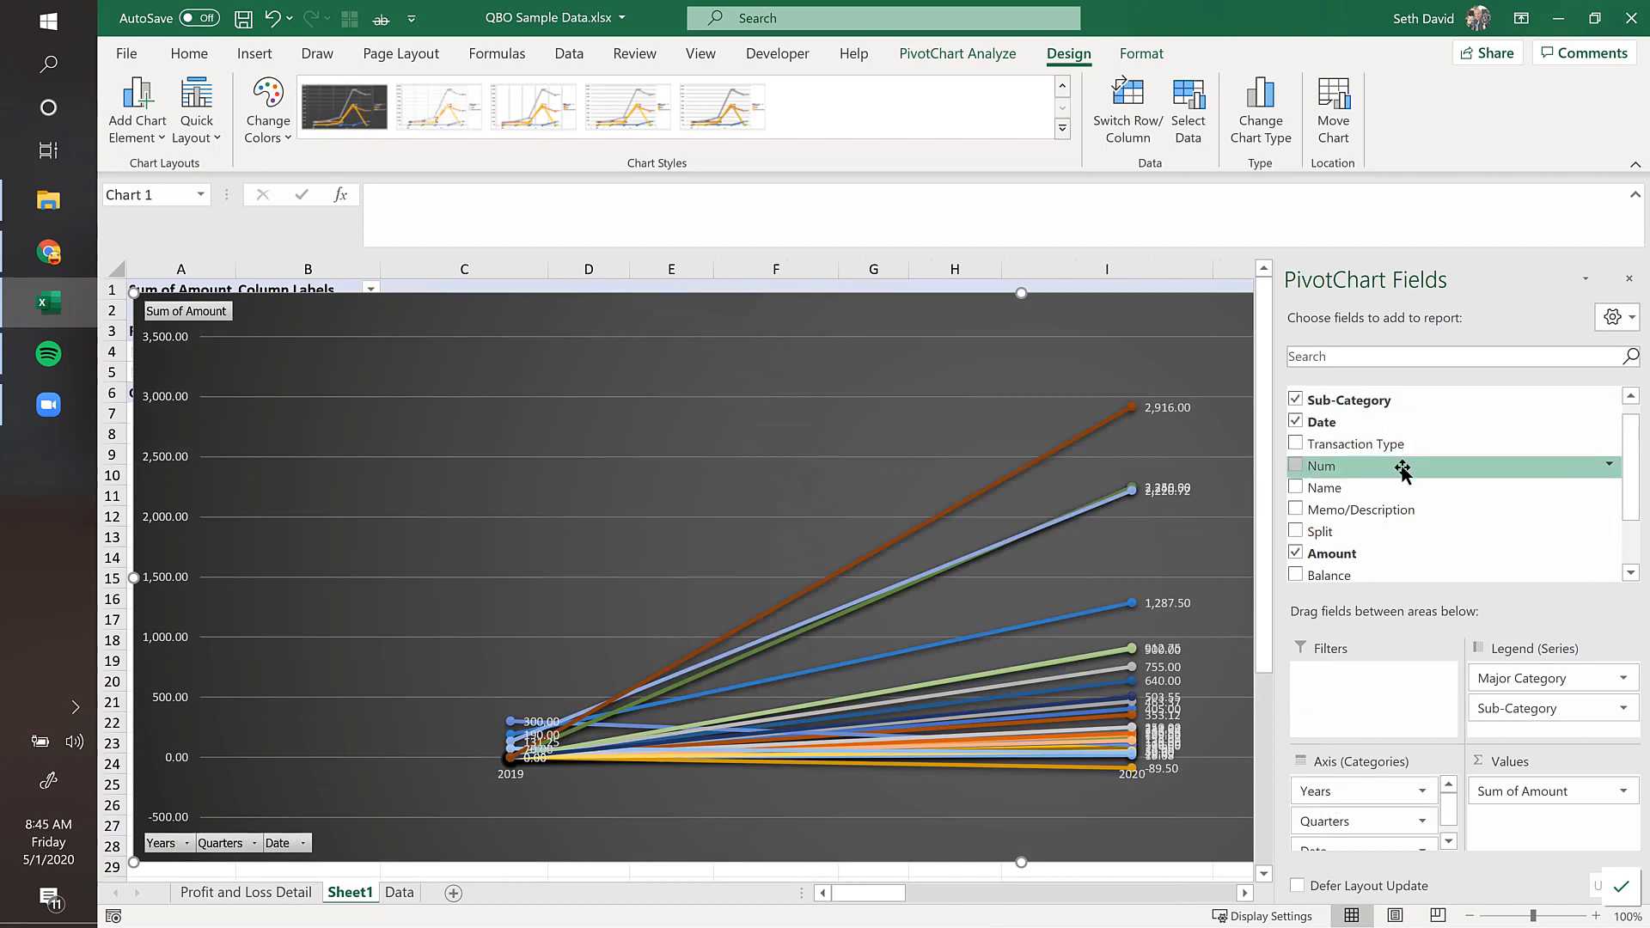
Step: Remove the Major Category, Sub-Category, Date, Years and Quarters fields from the pivot chart
scroll(1351, 443, up, 1)
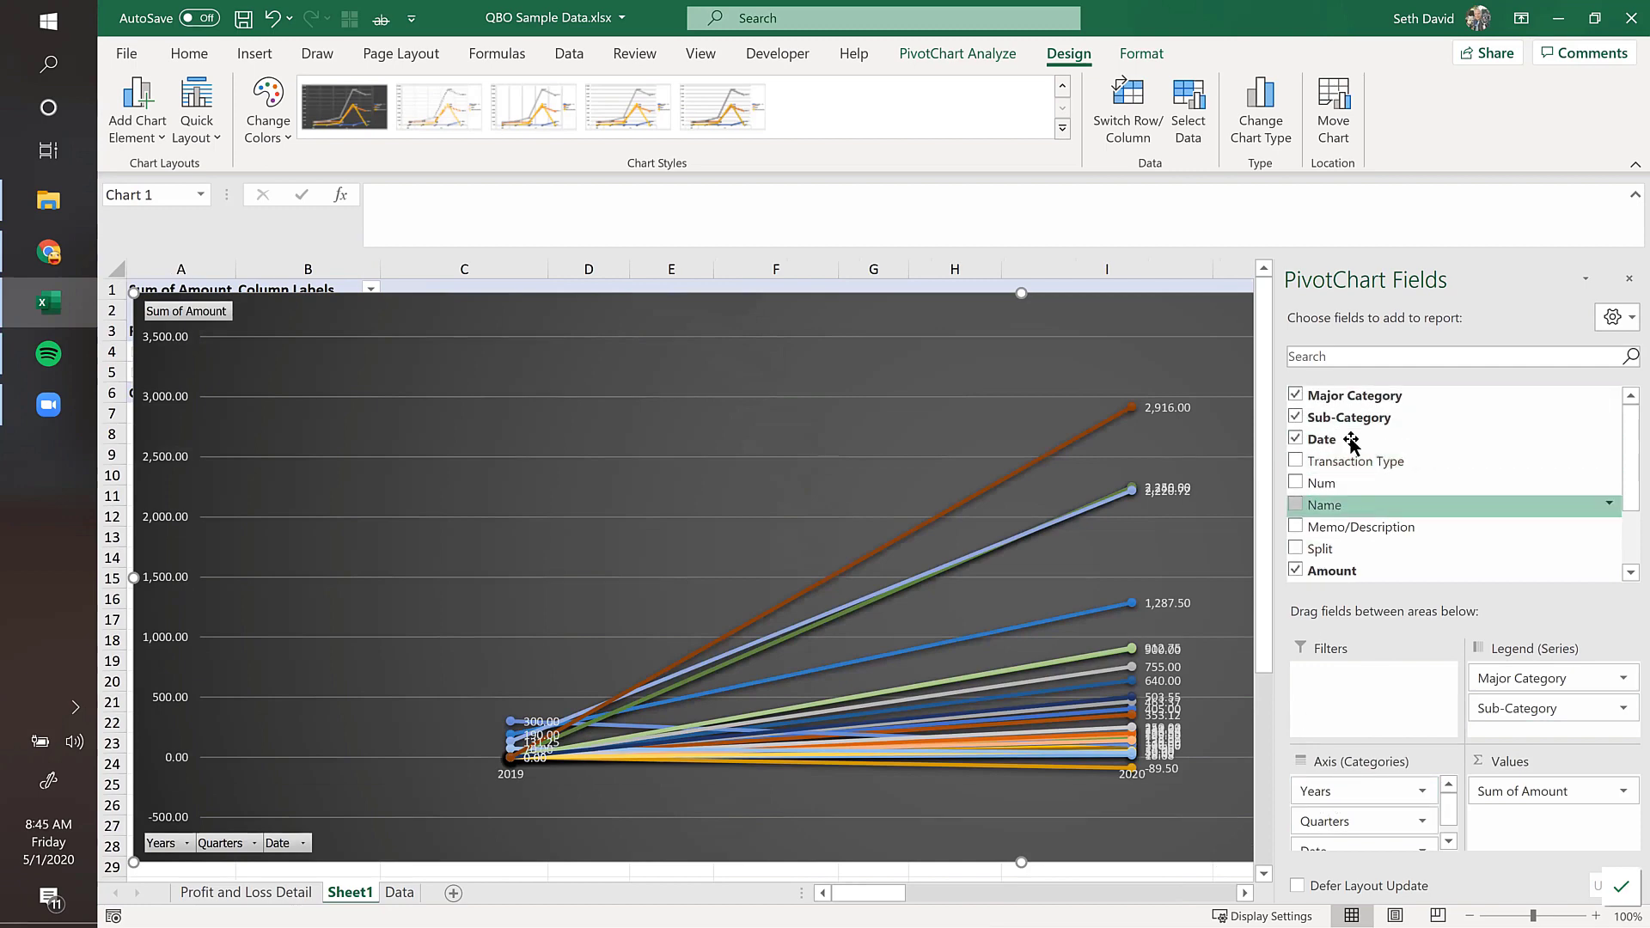
click(1295, 396)
click(1295, 417)
click(1295, 439)
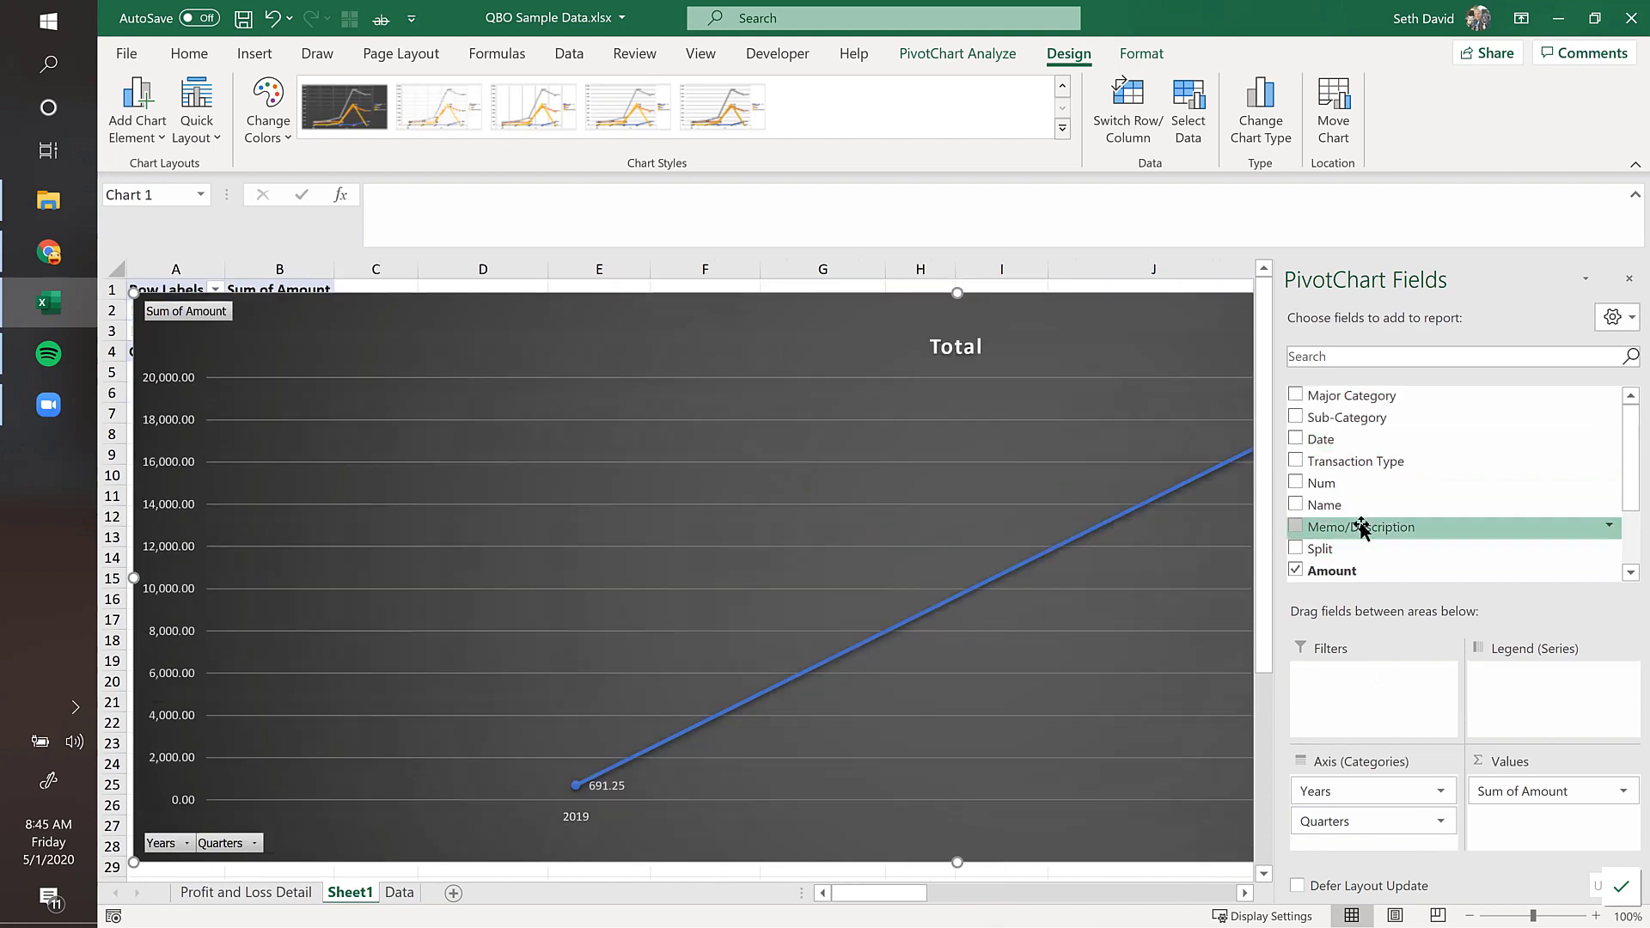
scroll(1361, 526, down, 2)
click(1293, 542)
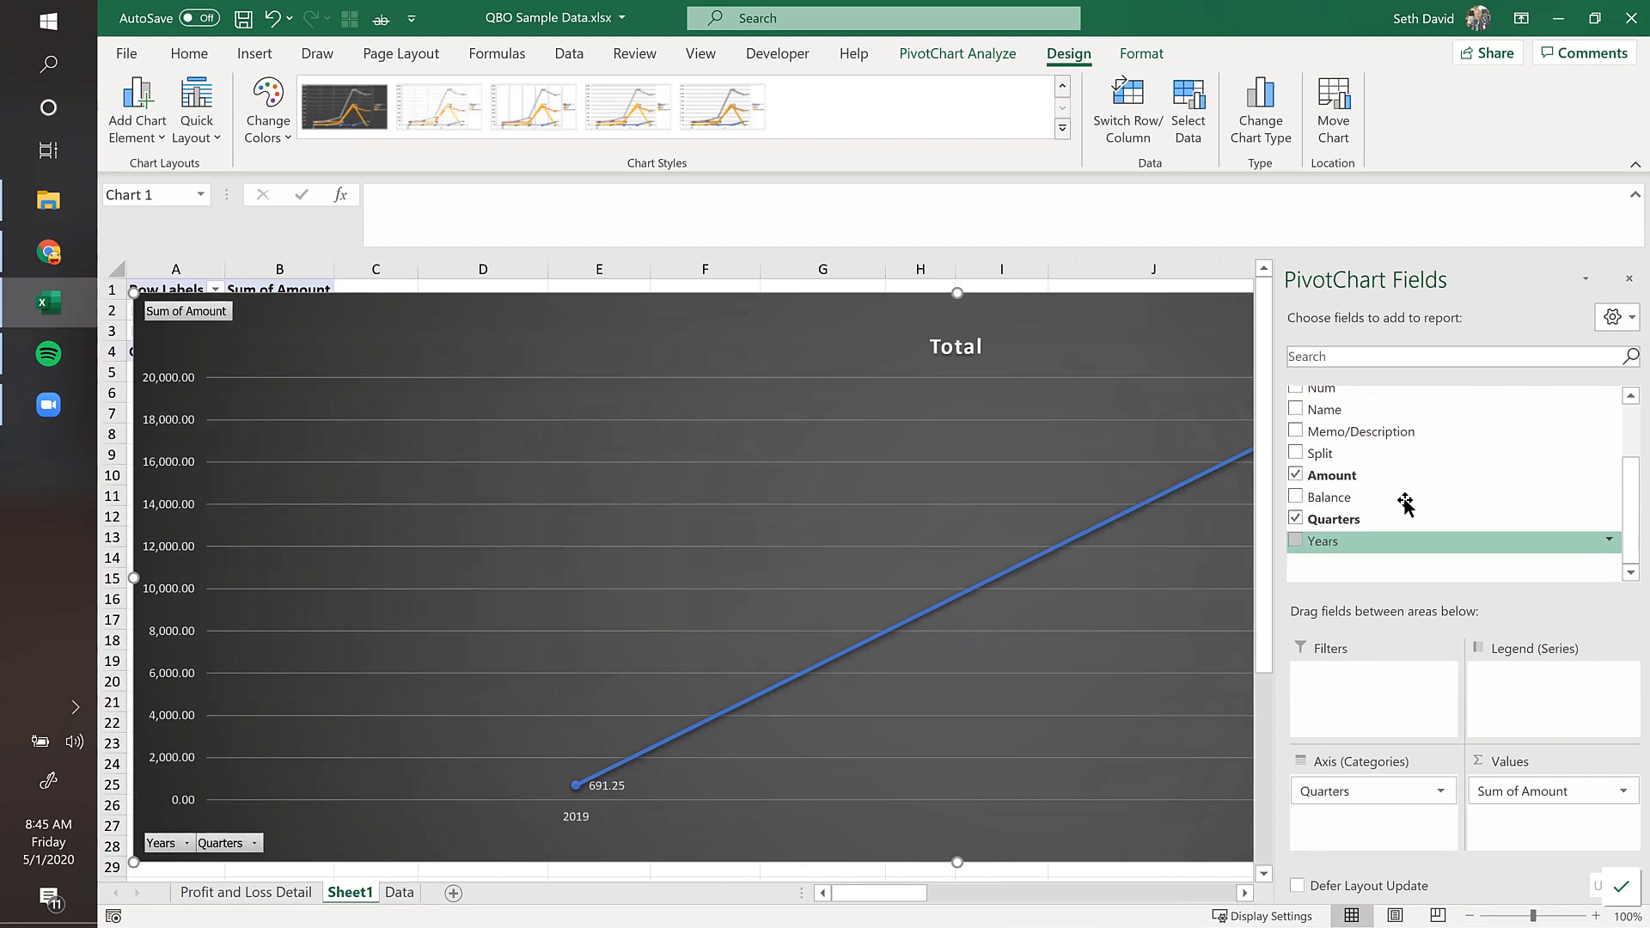
scroll(1414, 538, down, 2)
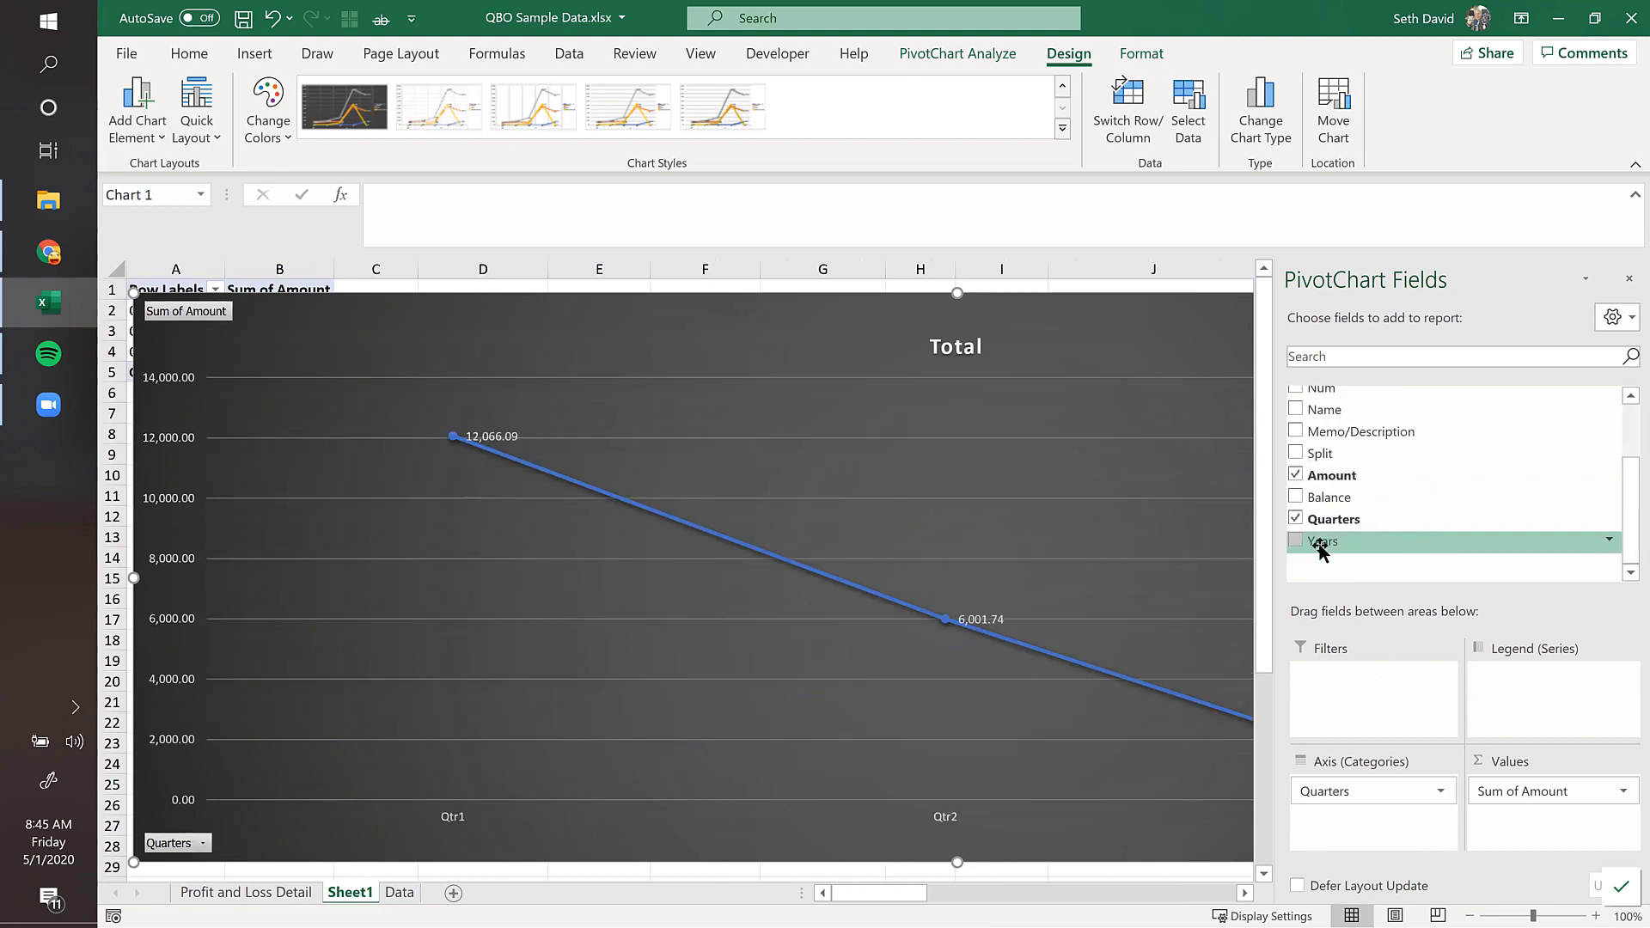
click(1295, 519)
Step: Place Major Category on the pivot chart's category axis
drag(1362, 404, 1360, 792)
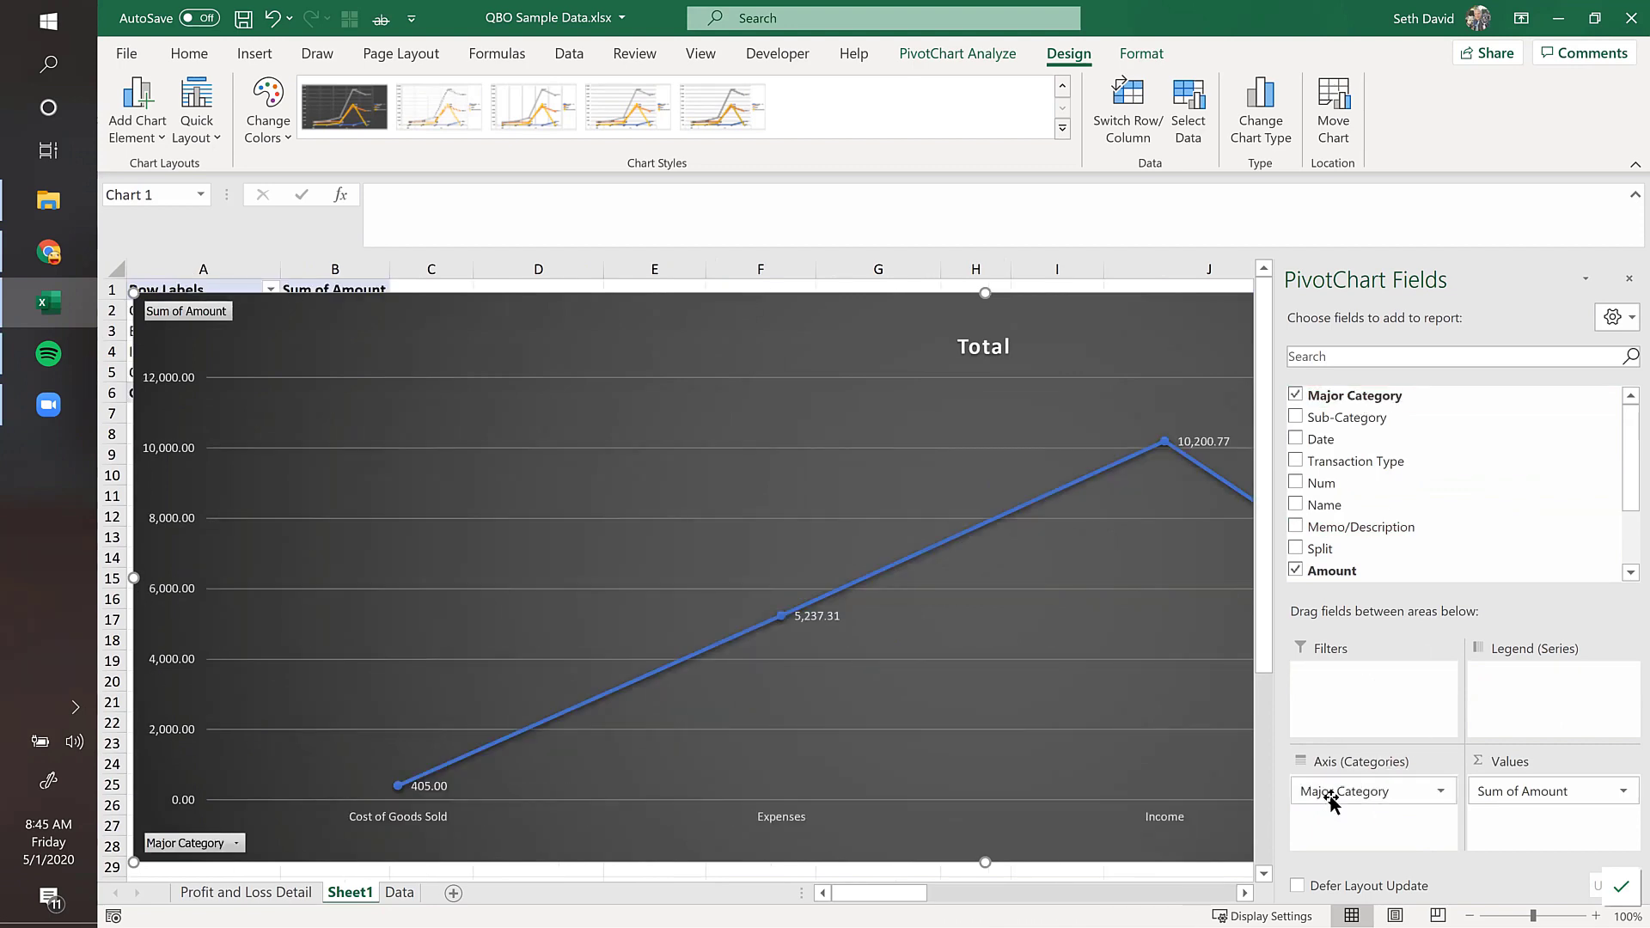
Step: Add Sub-Category beneath Major Category on the pivot chart's category axis and hide the field list
drag(1342, 419, 1394, 846)
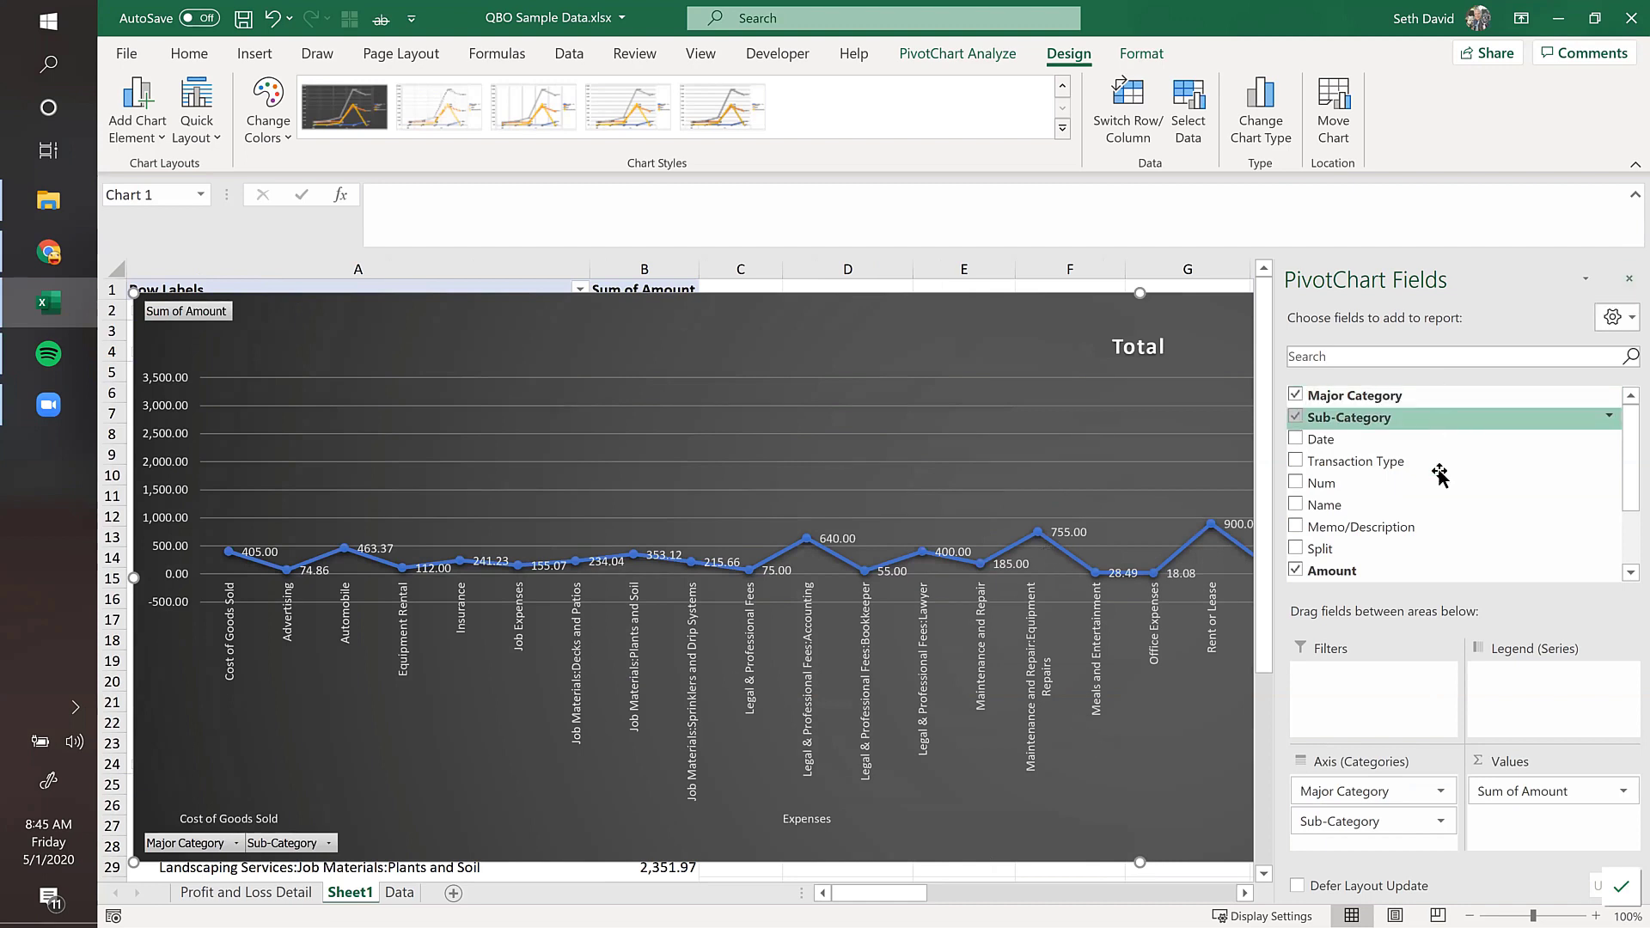
click(1626, 279)
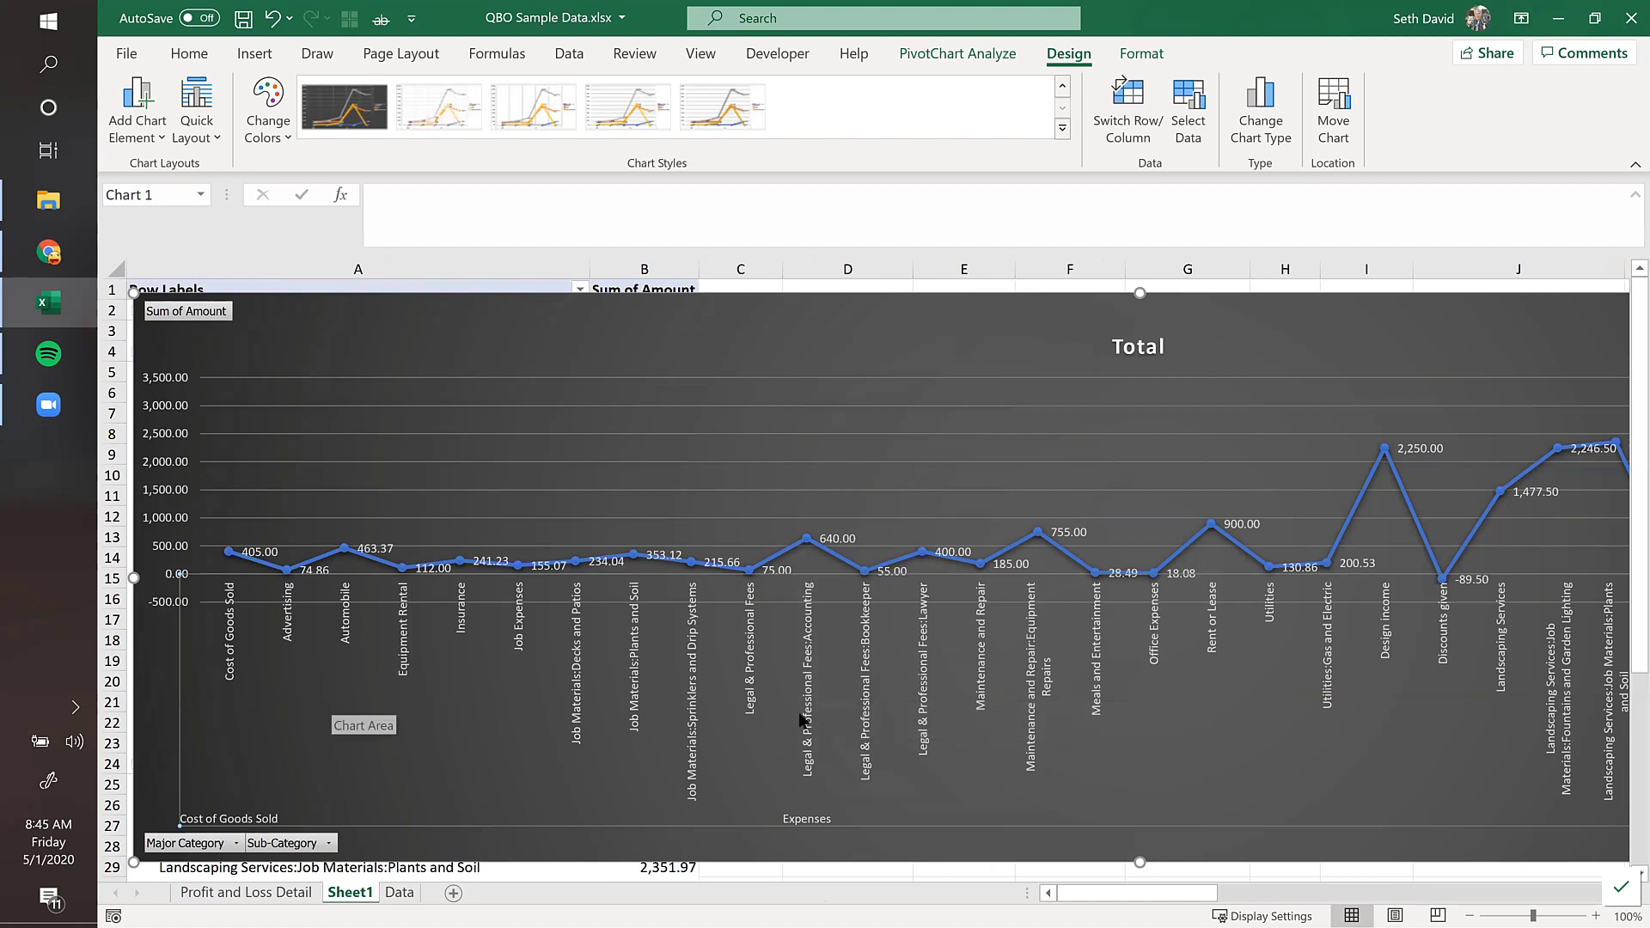
Step: Set the custom text angle of the horizontal category axis labels to -90°
right_click(867, 703)
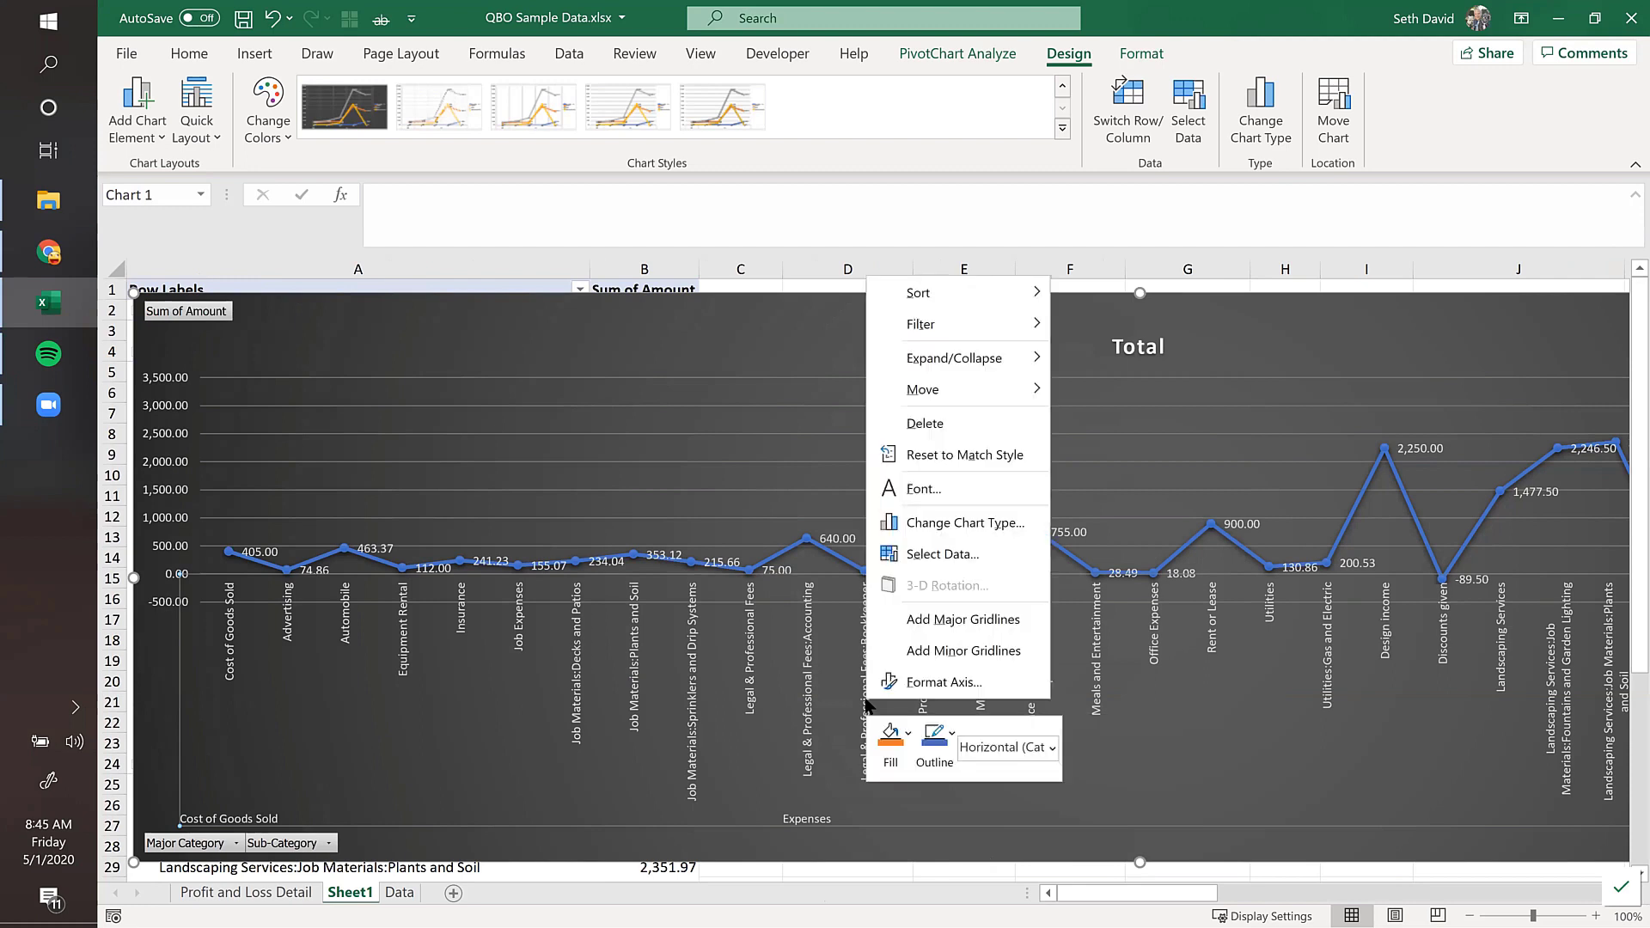
click(948, 681)
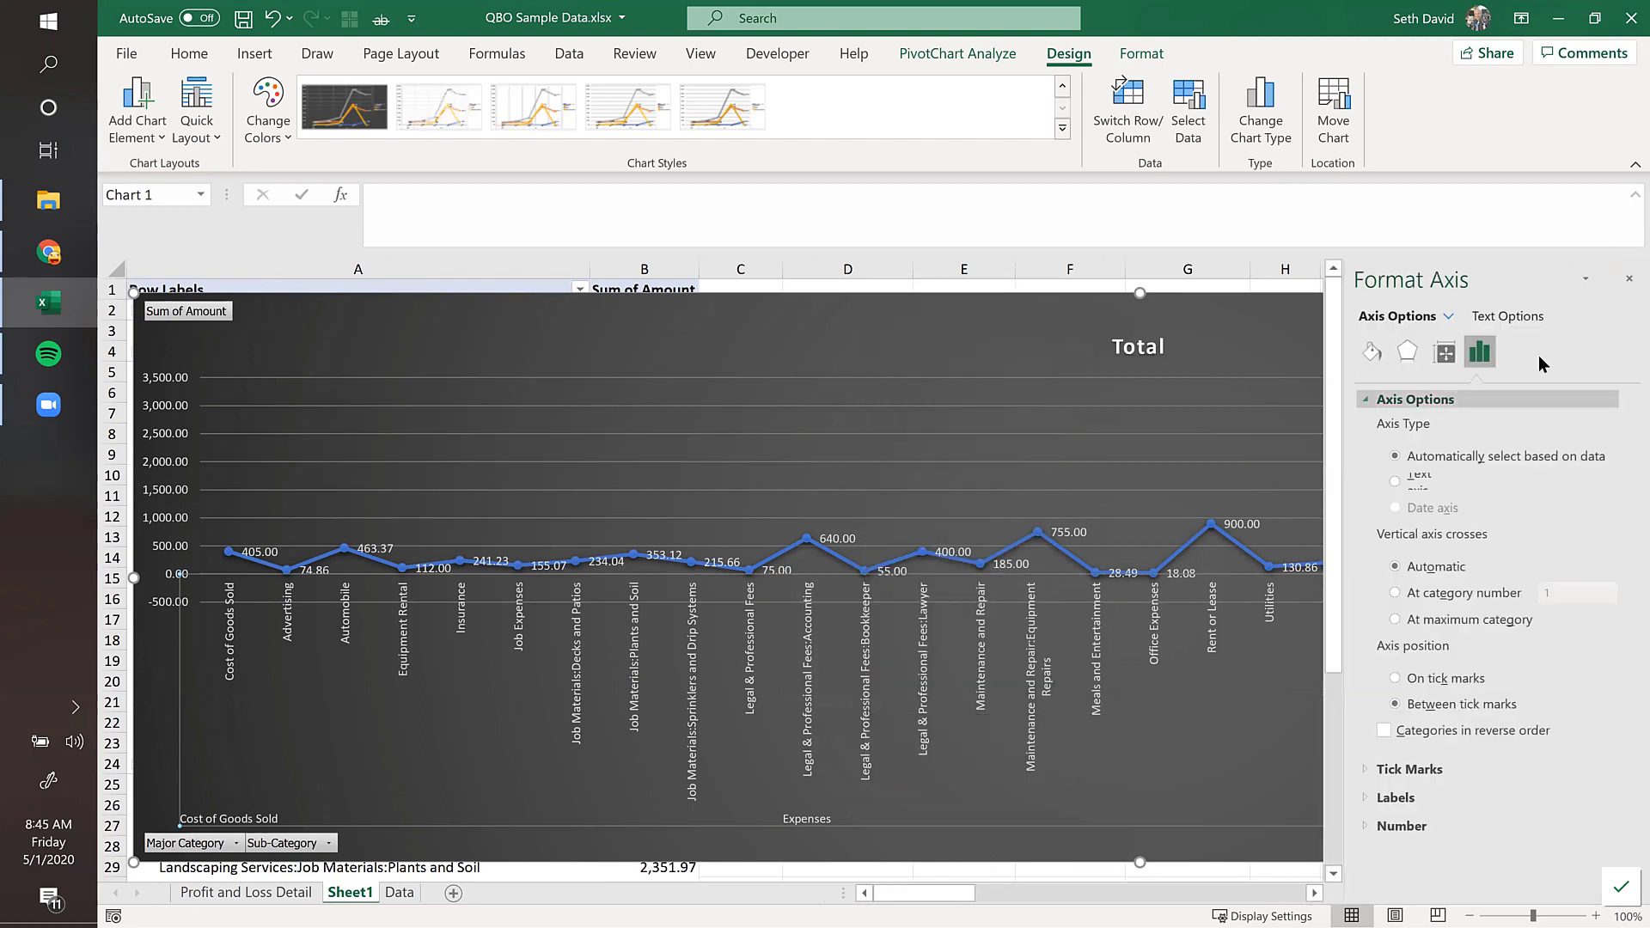
click(1444, 352)
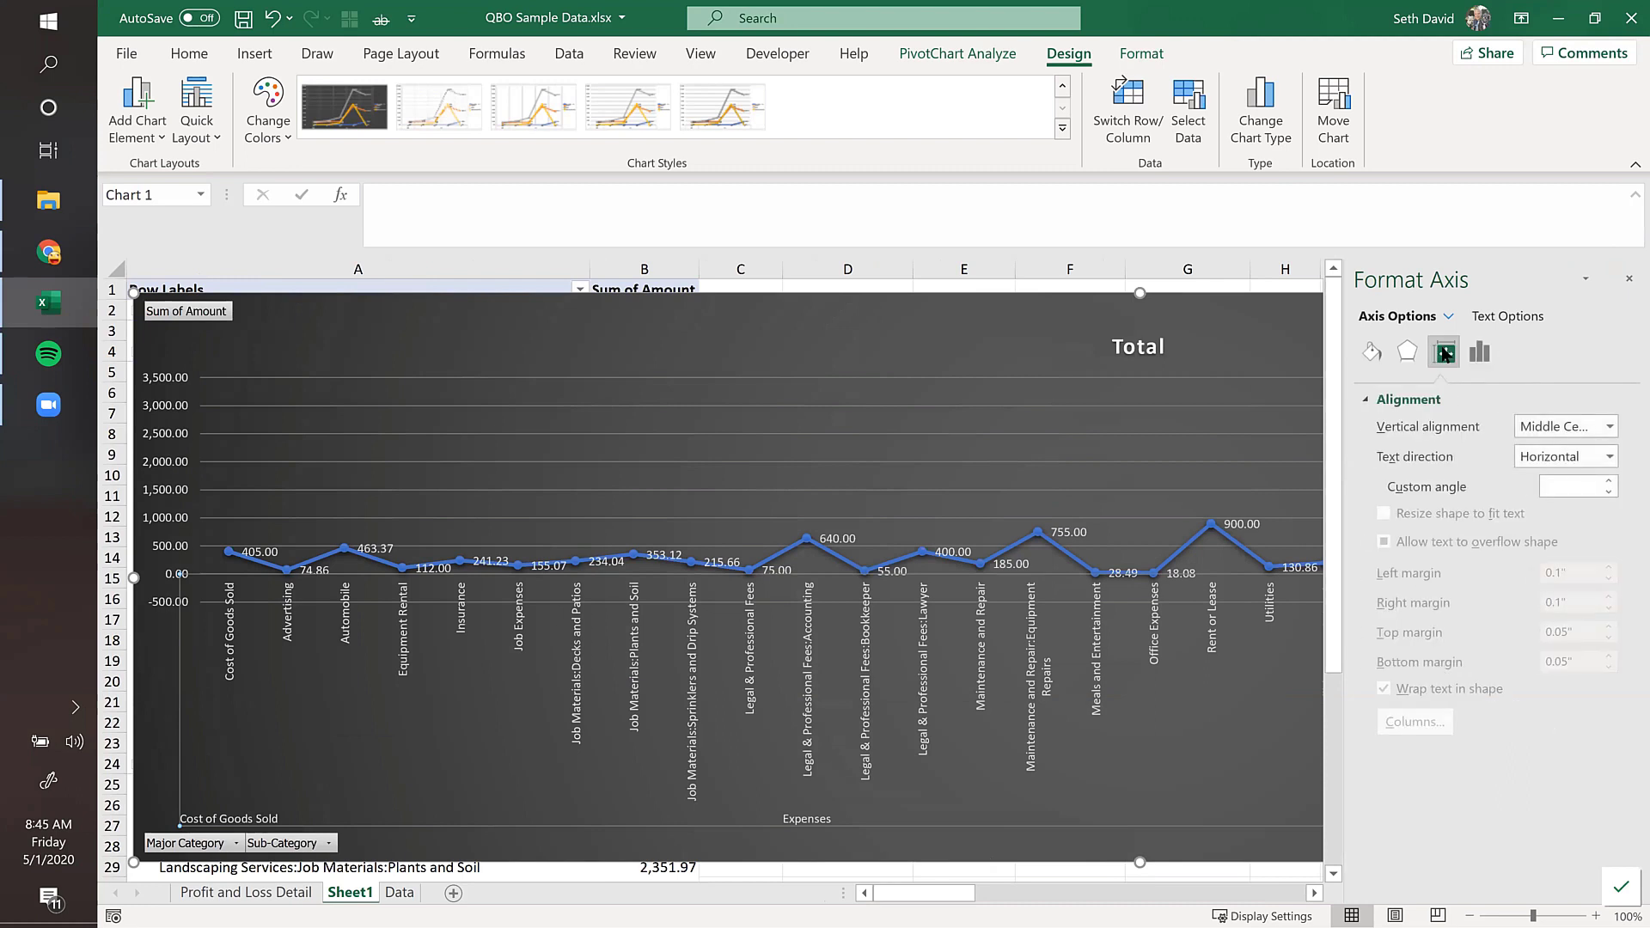
click(1568, 487)
text(-90)
key(Return)
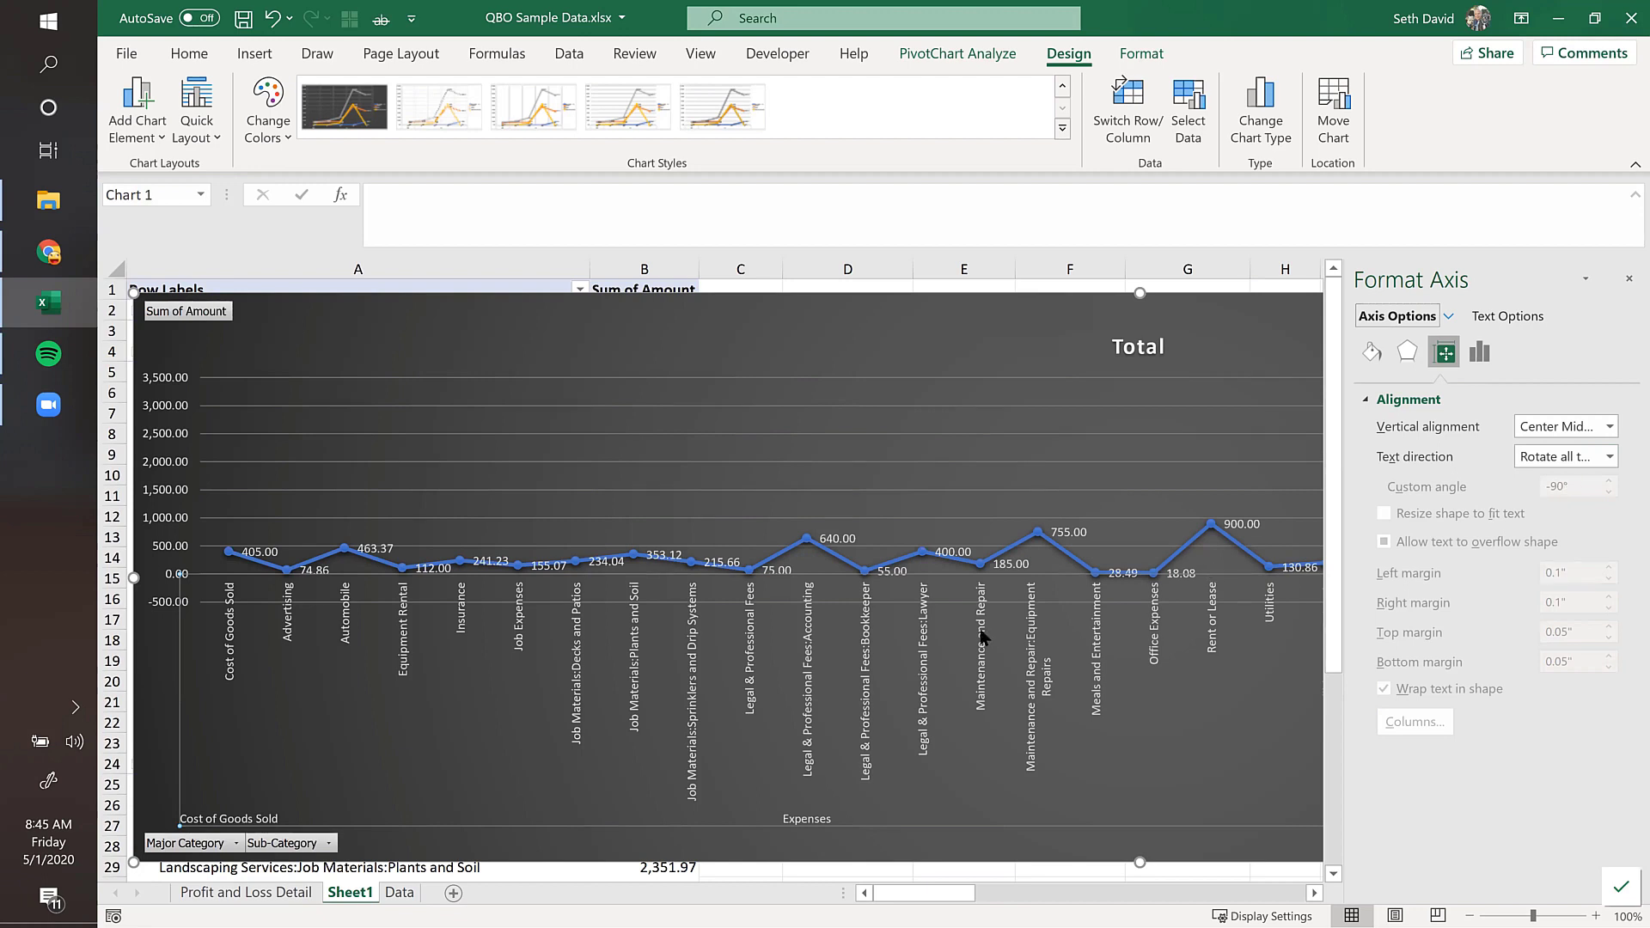
click(1611, 427)
click(1611, 427)
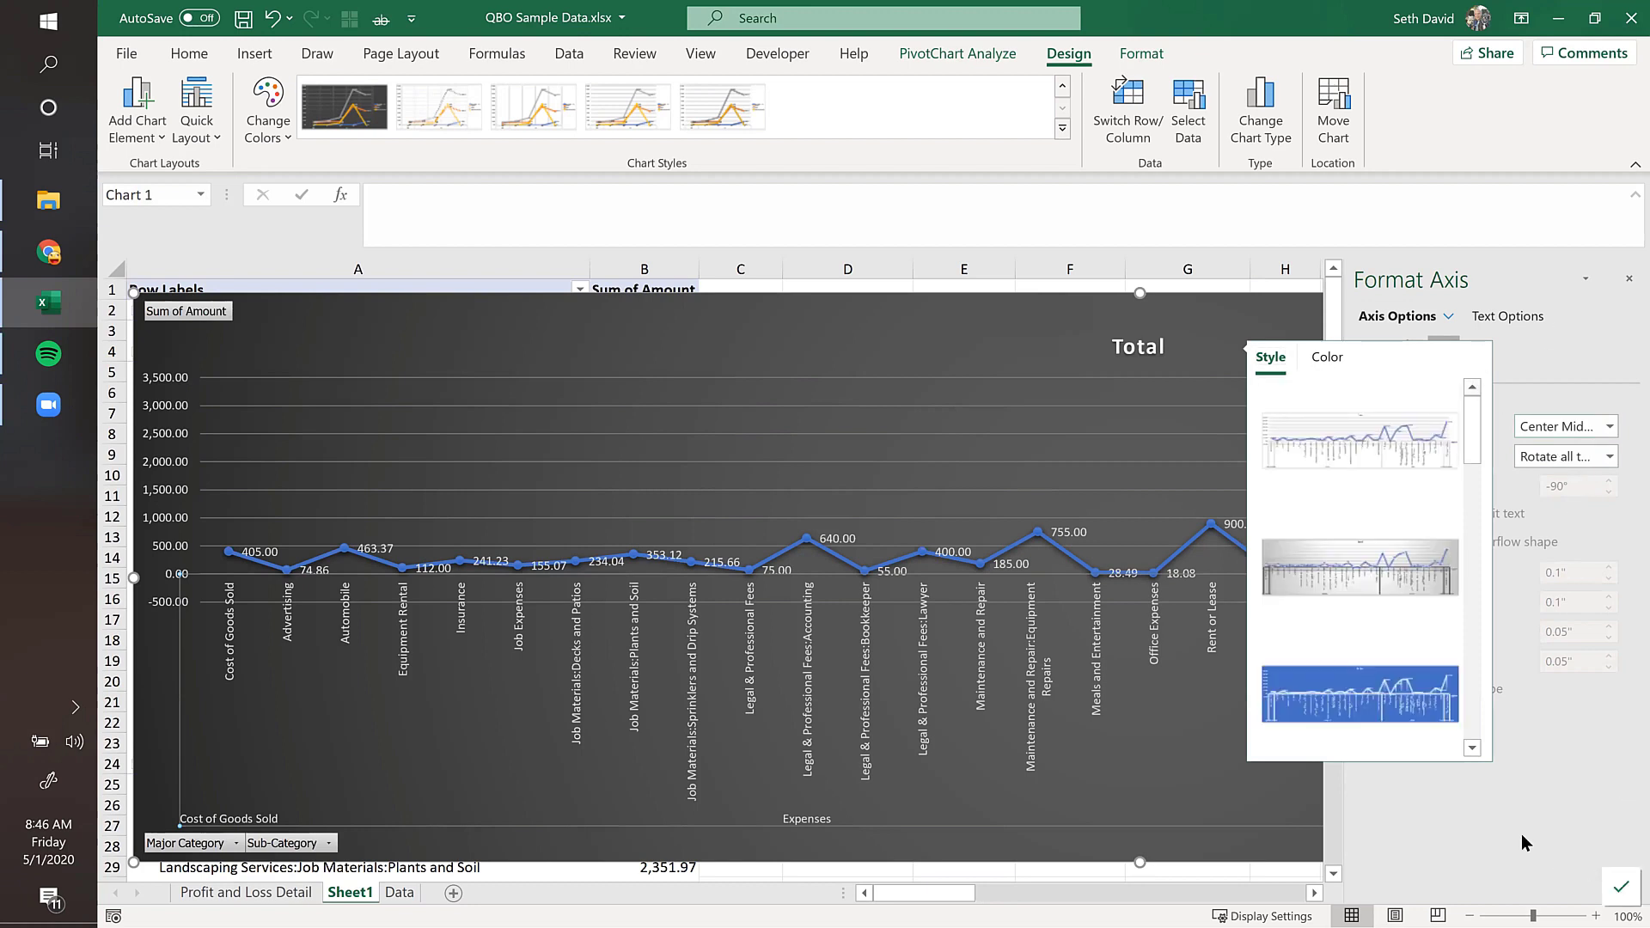
click(1327, 358)
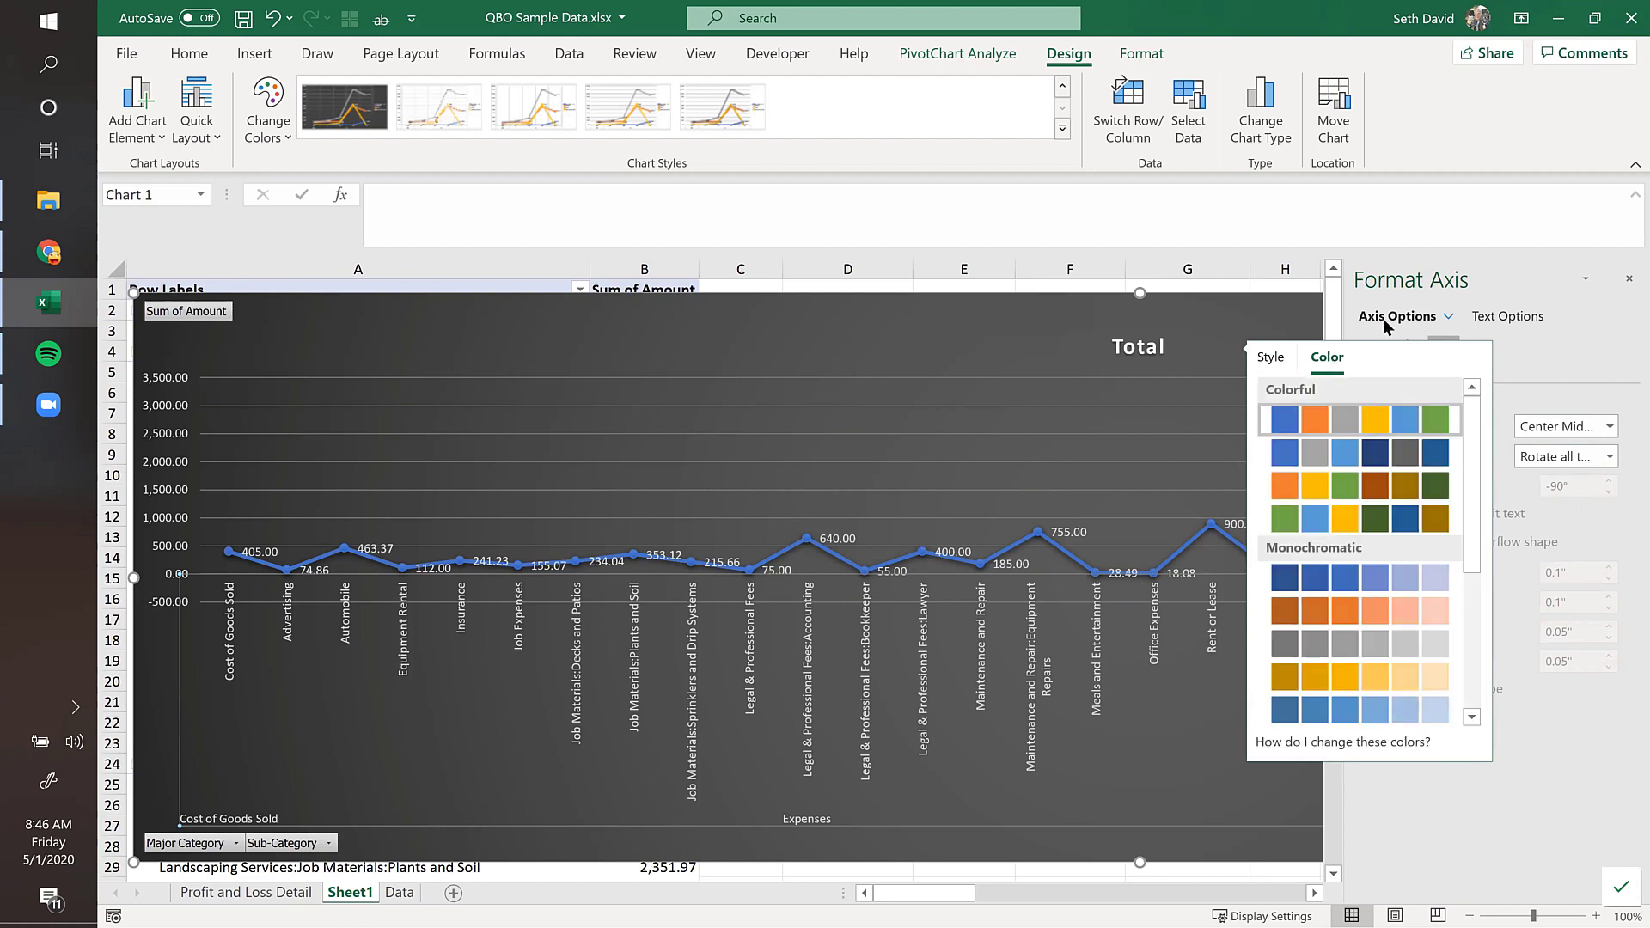
click(1449, 316)
click(1439, 320)
click(1625, 284)
click(1625, 283)
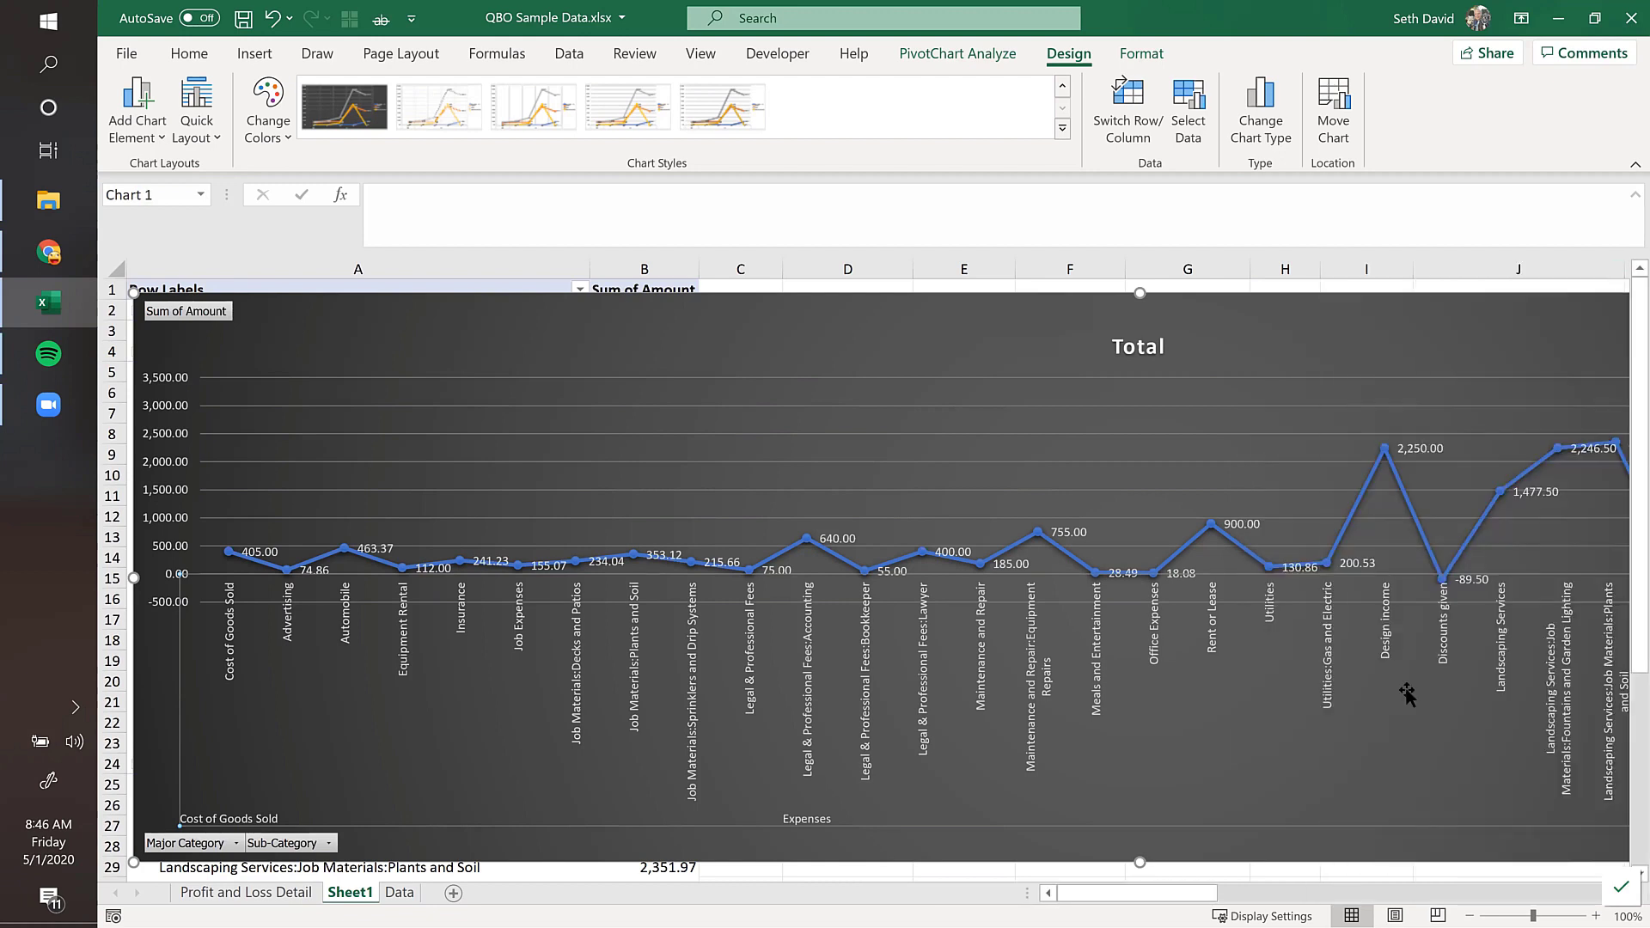
Step: Open the text alignment settings of the chart's horizontal category axis
right_click(1331, 678)
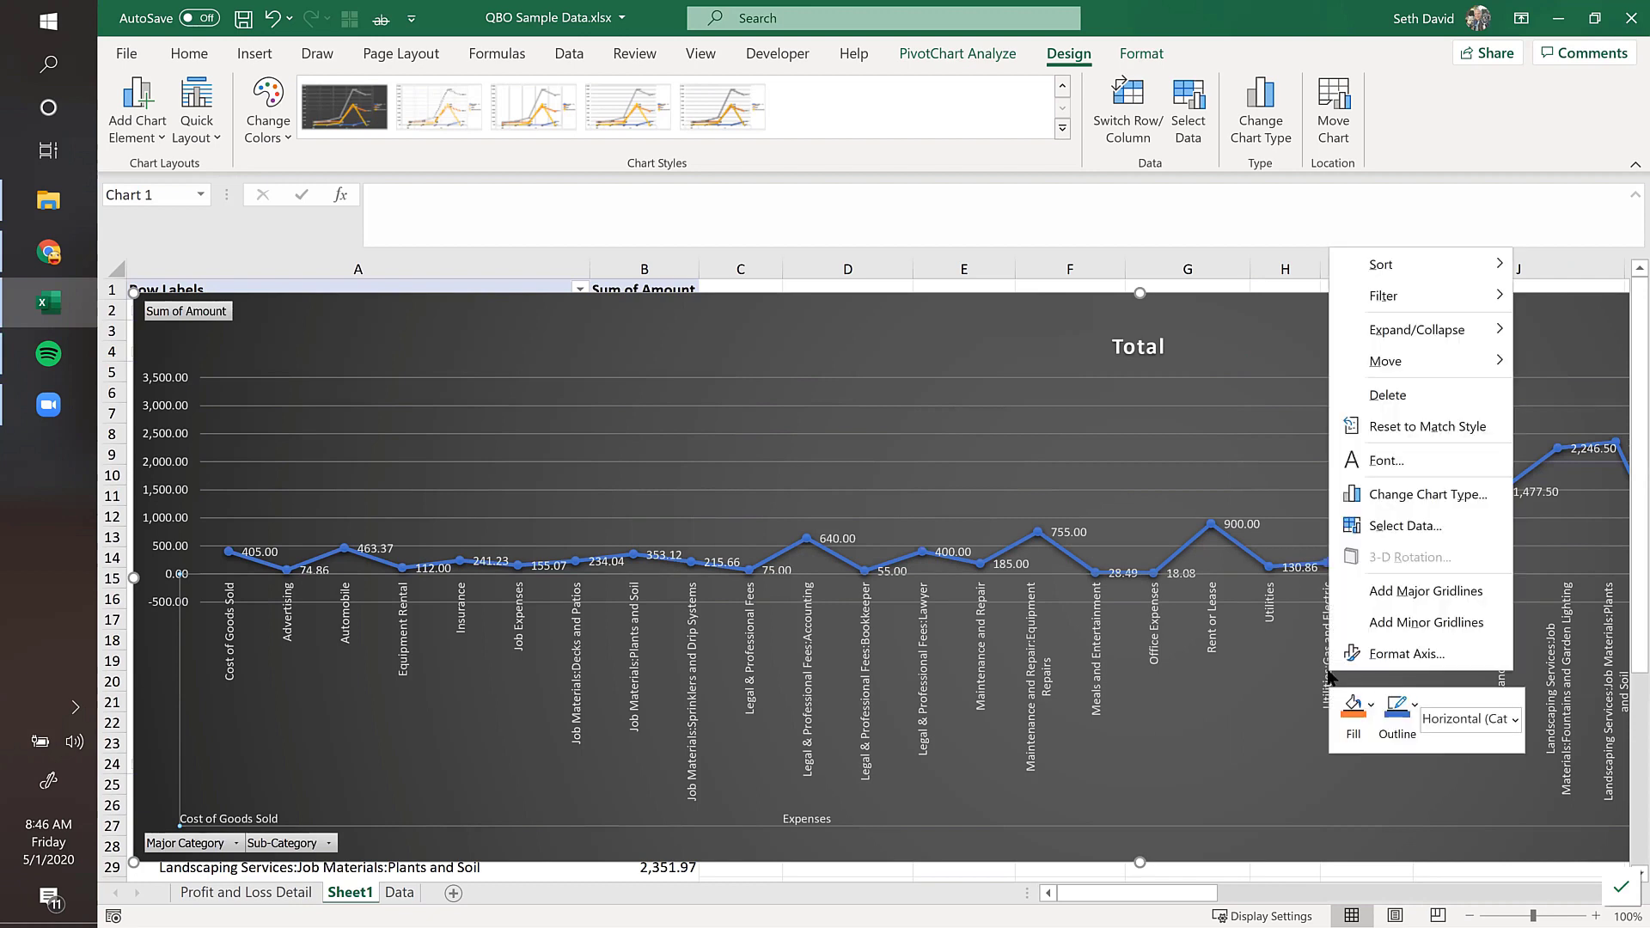
click(1420, 654)
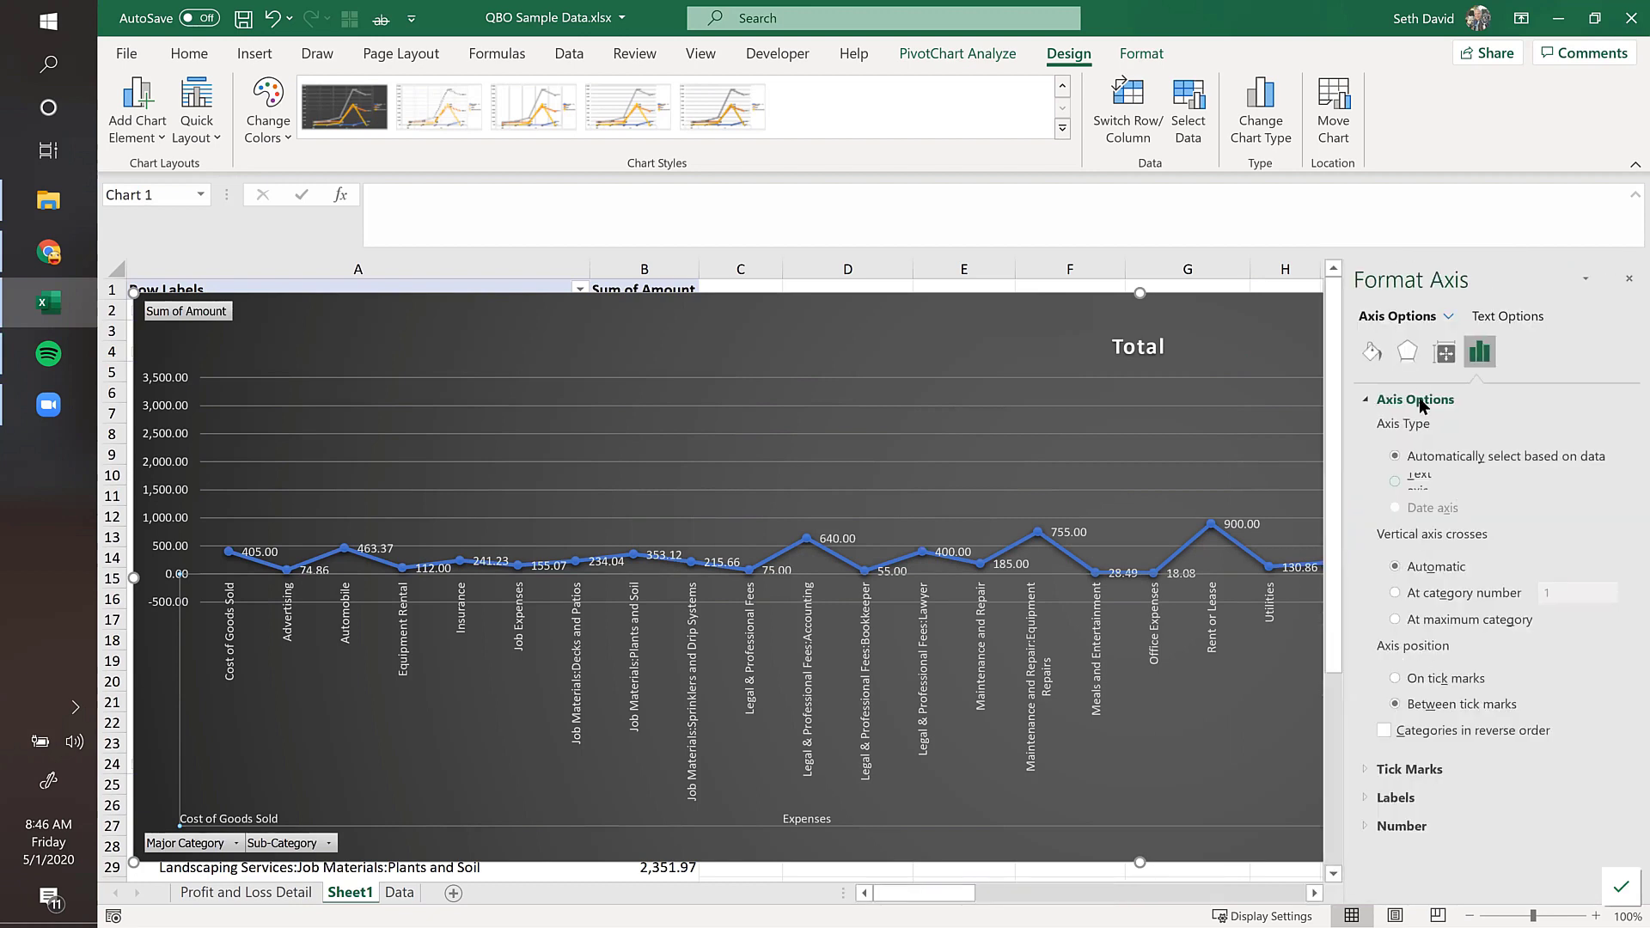
click(1445, 352)
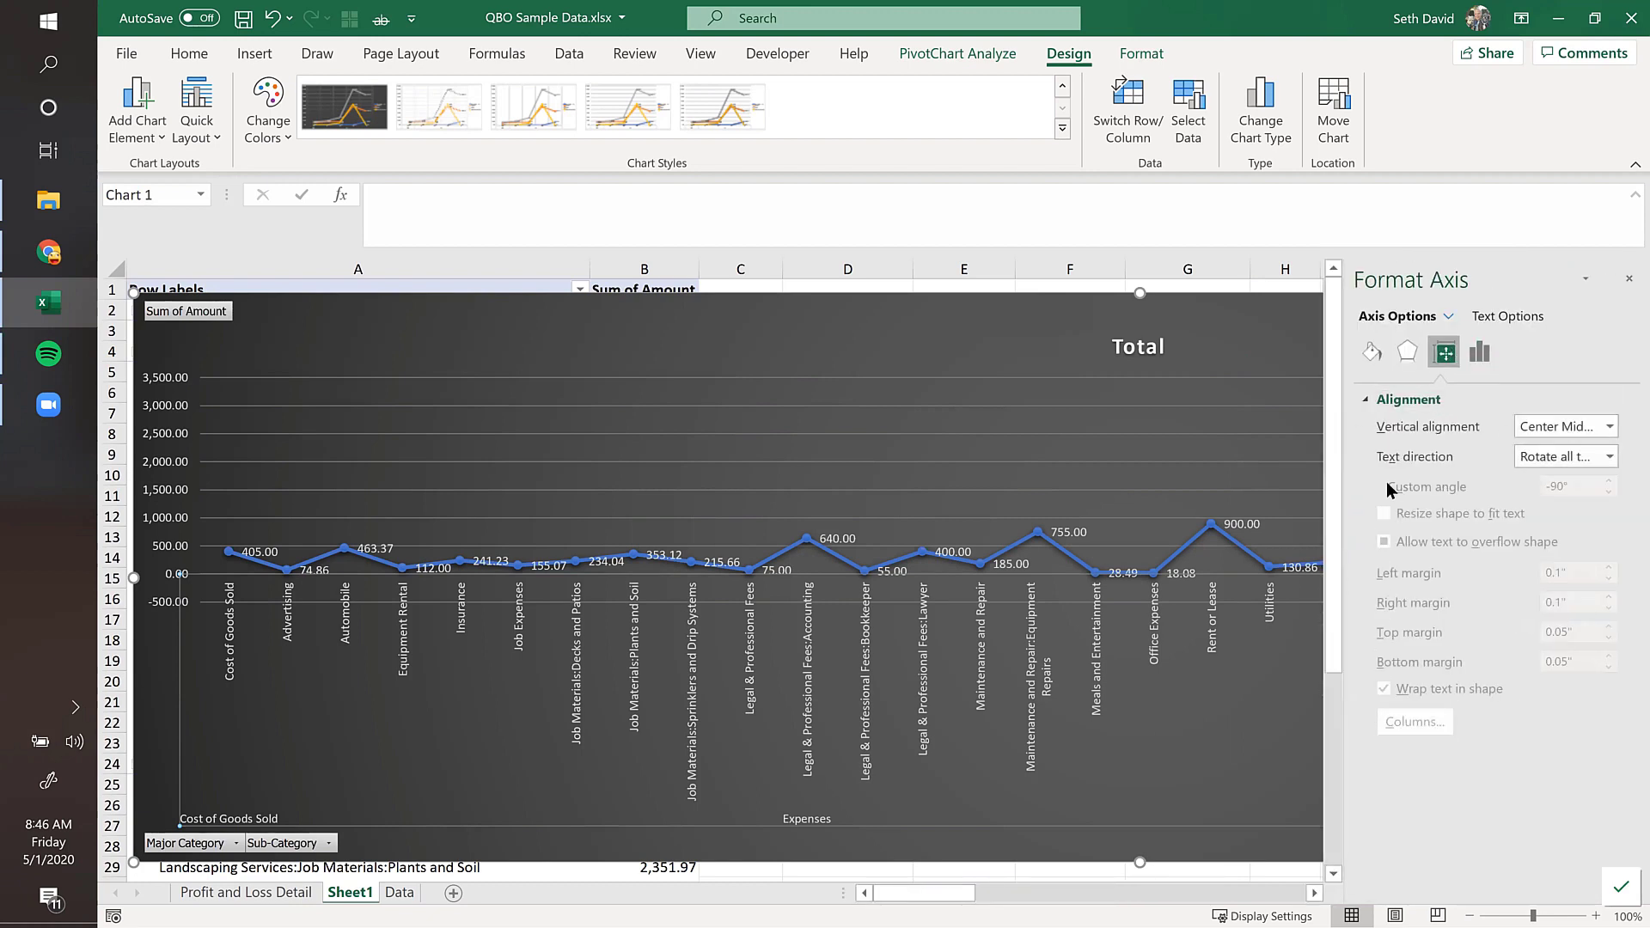
Step: Try Left vertical alignment for the category axis labels and switch back to Center Middle
click(1576, 425)
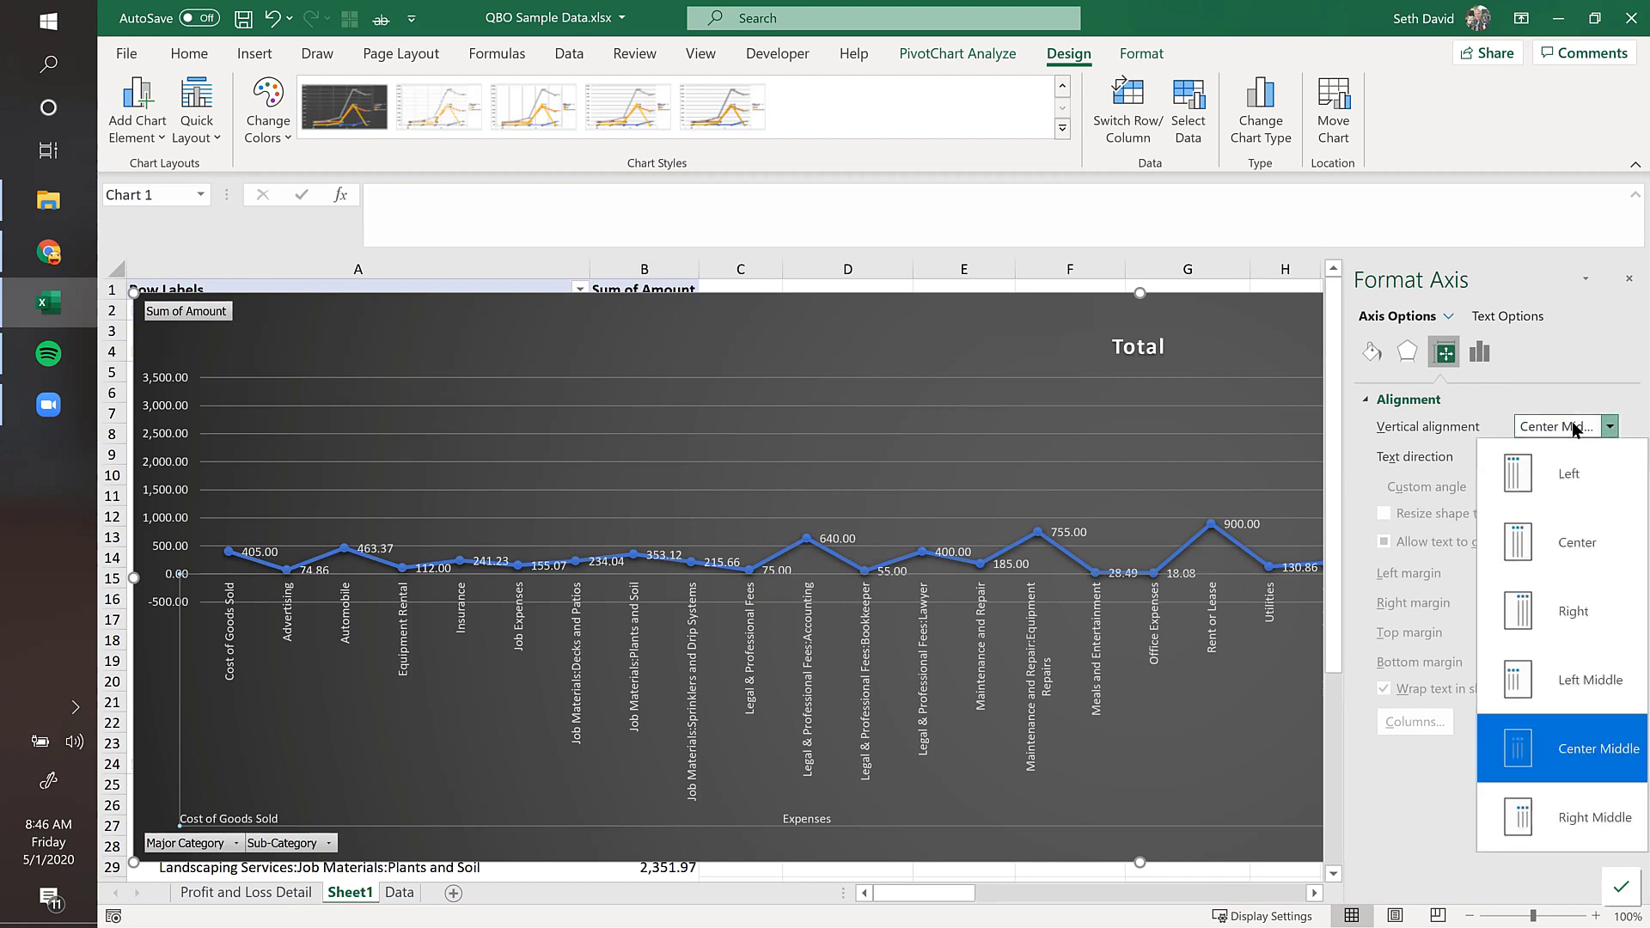
click(1571, 473)
click(1540, 424)
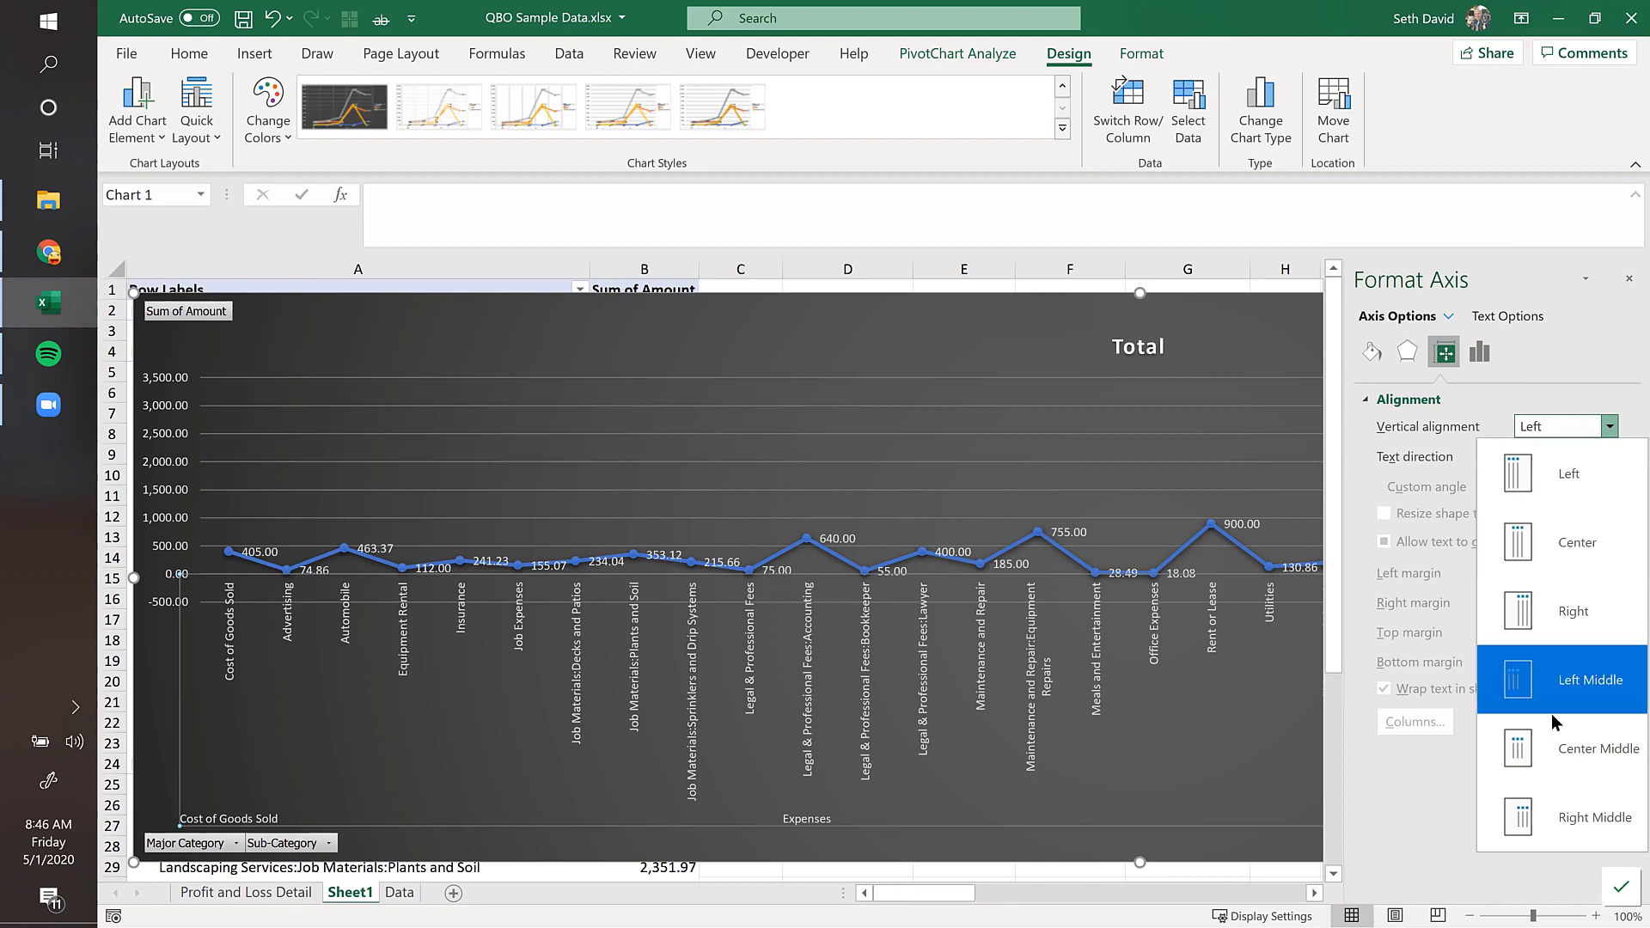
click(1547, 748)
Step: Set the category axis labels to Horizontal text direction with a custom angle of -42°
click(1548, 458)
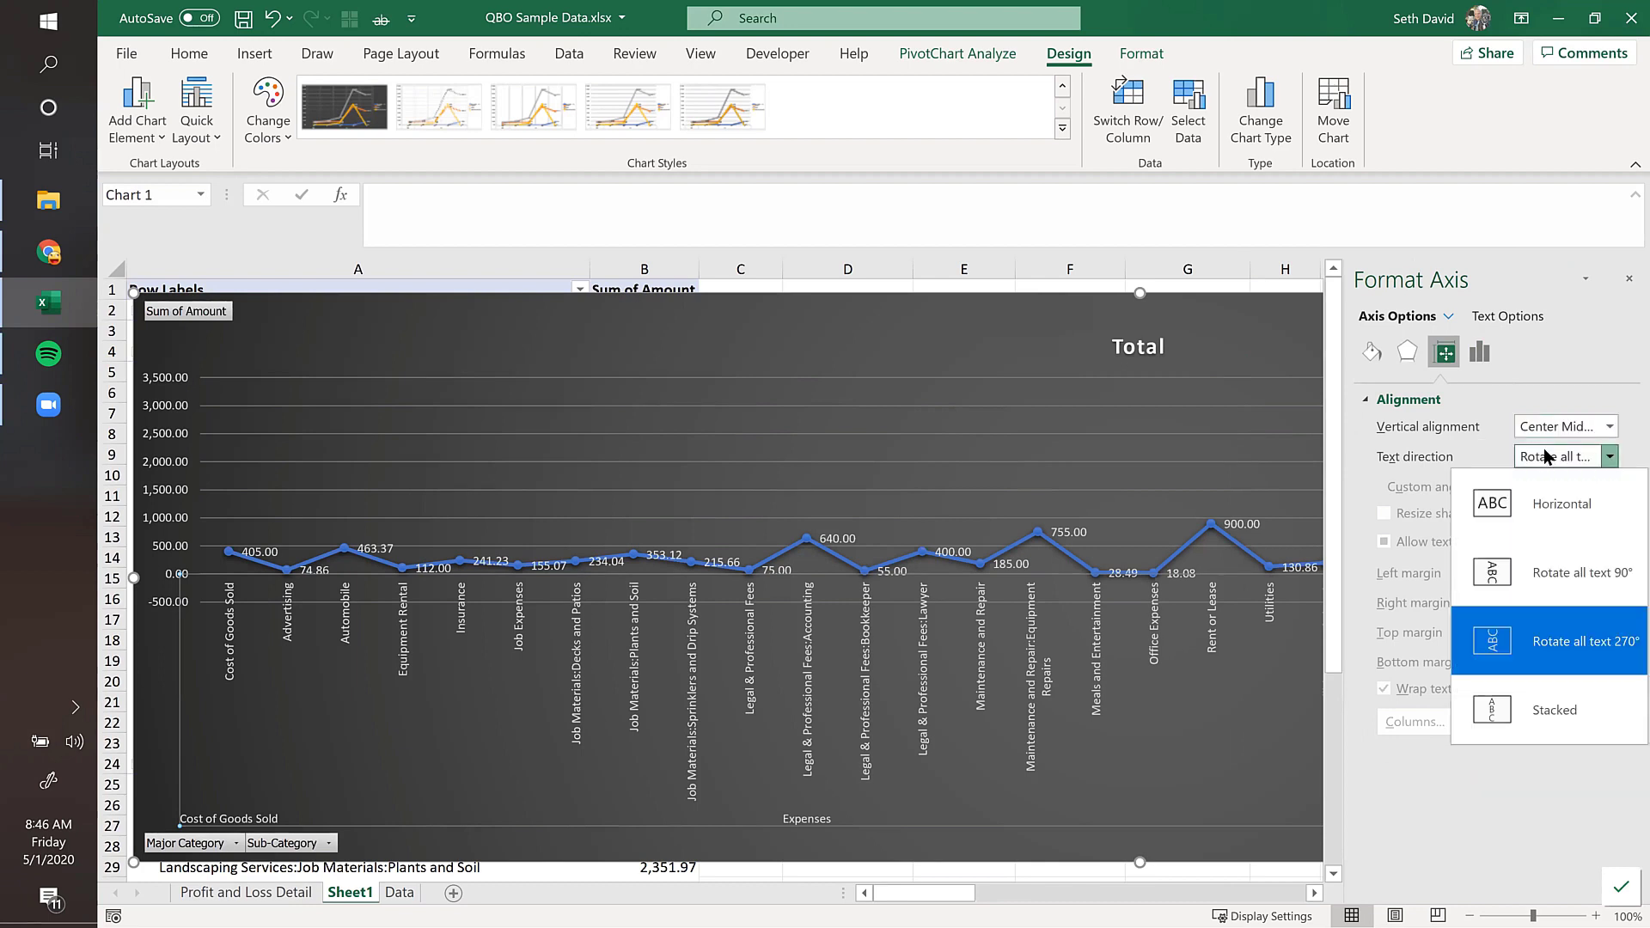
click(1547, 505)
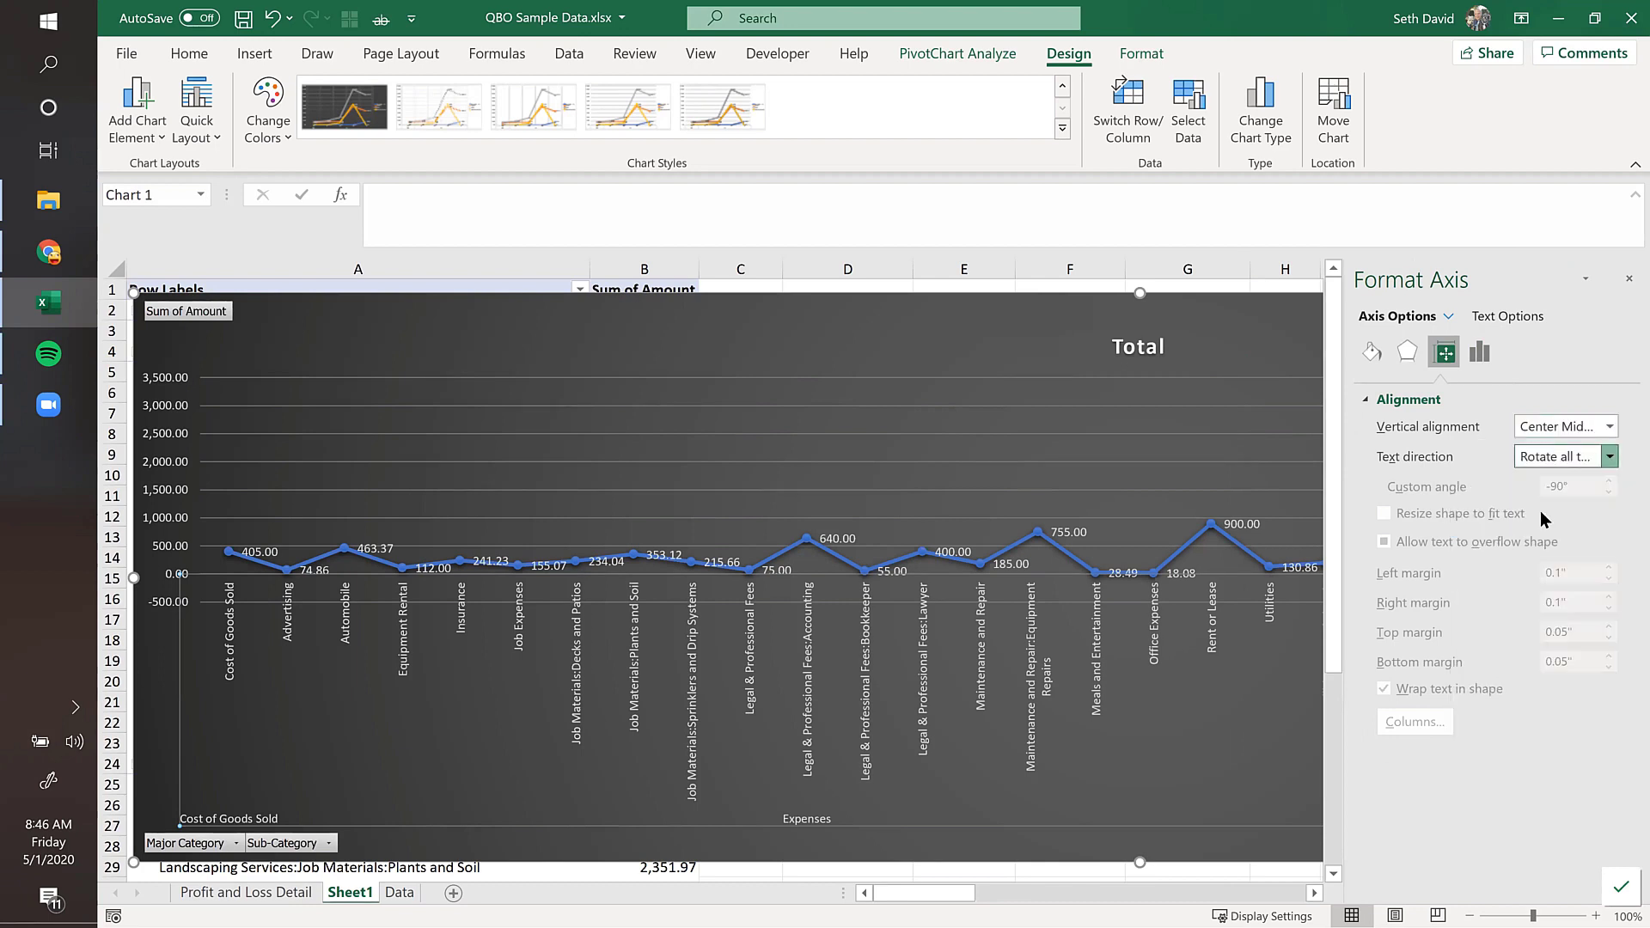
click(1568, 491)
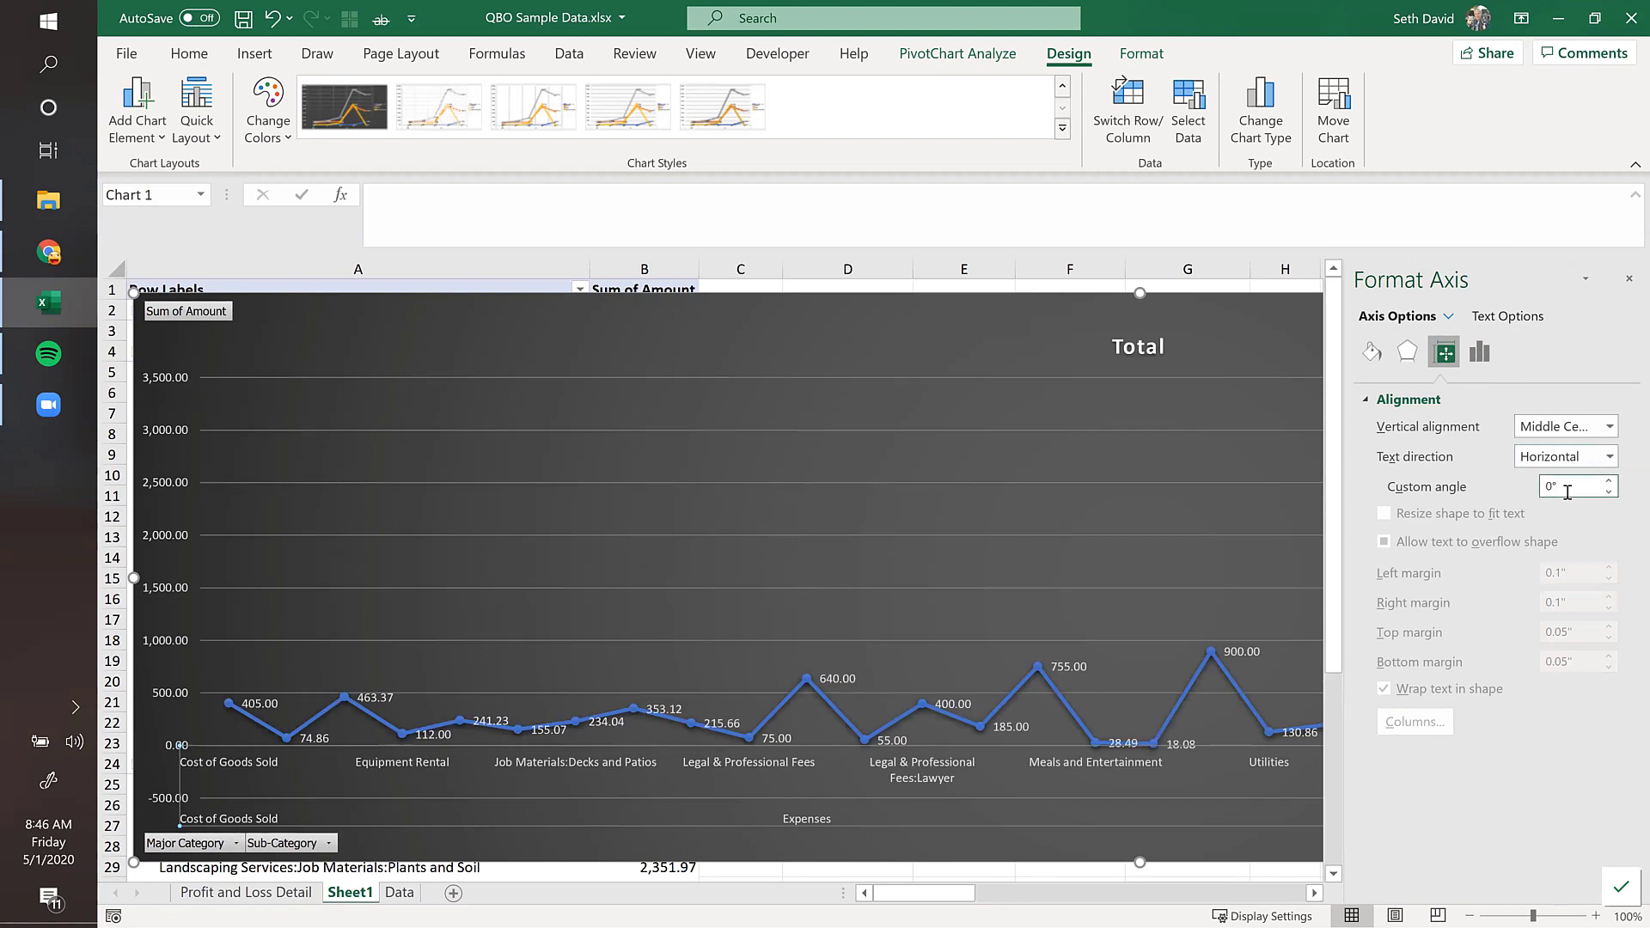
click(1609, 492)
click(1609, 492)
click(1609, 492)
click(1608, 493)
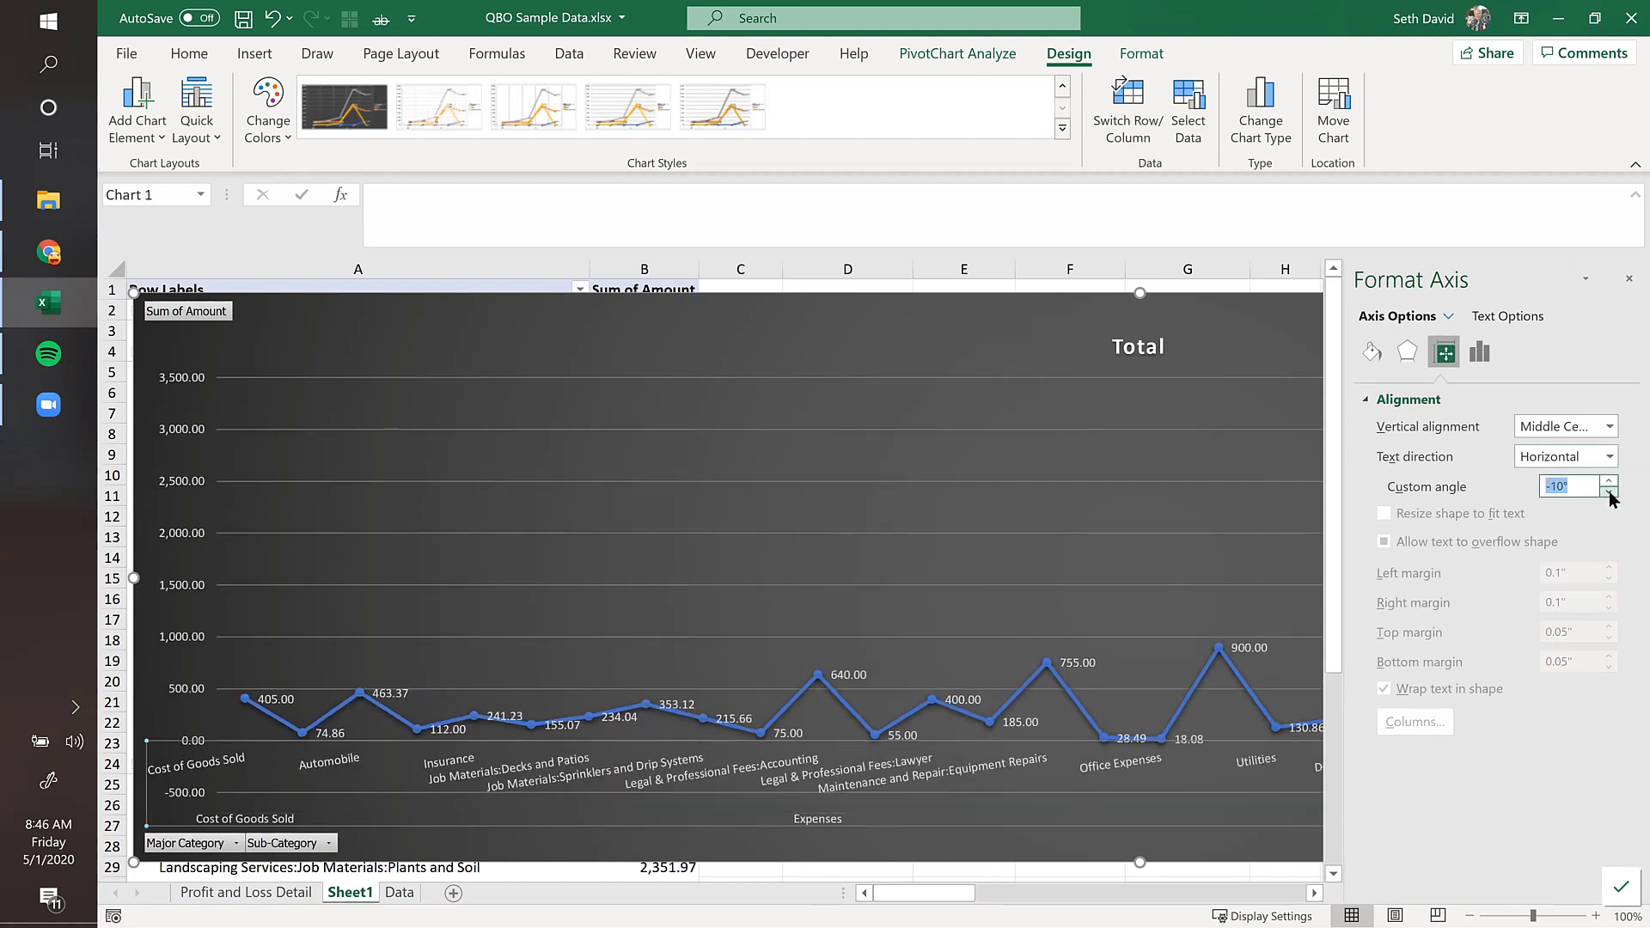
click(1609, 492)
click(1608, 492)
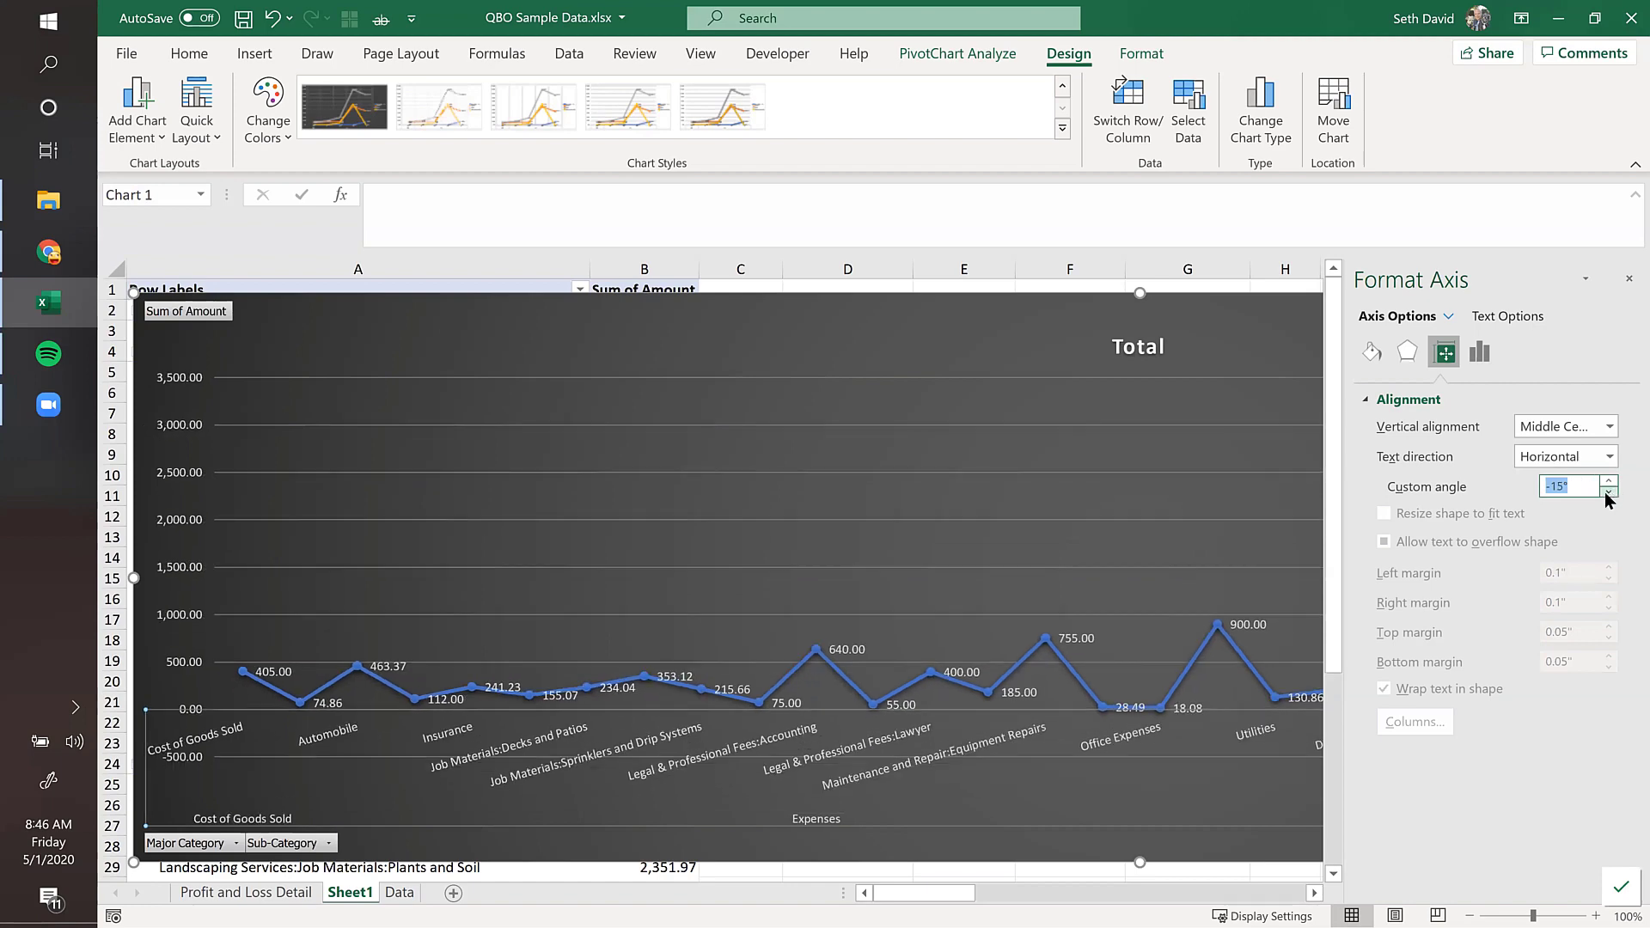
click(1609, 492)
click(1609, 493)
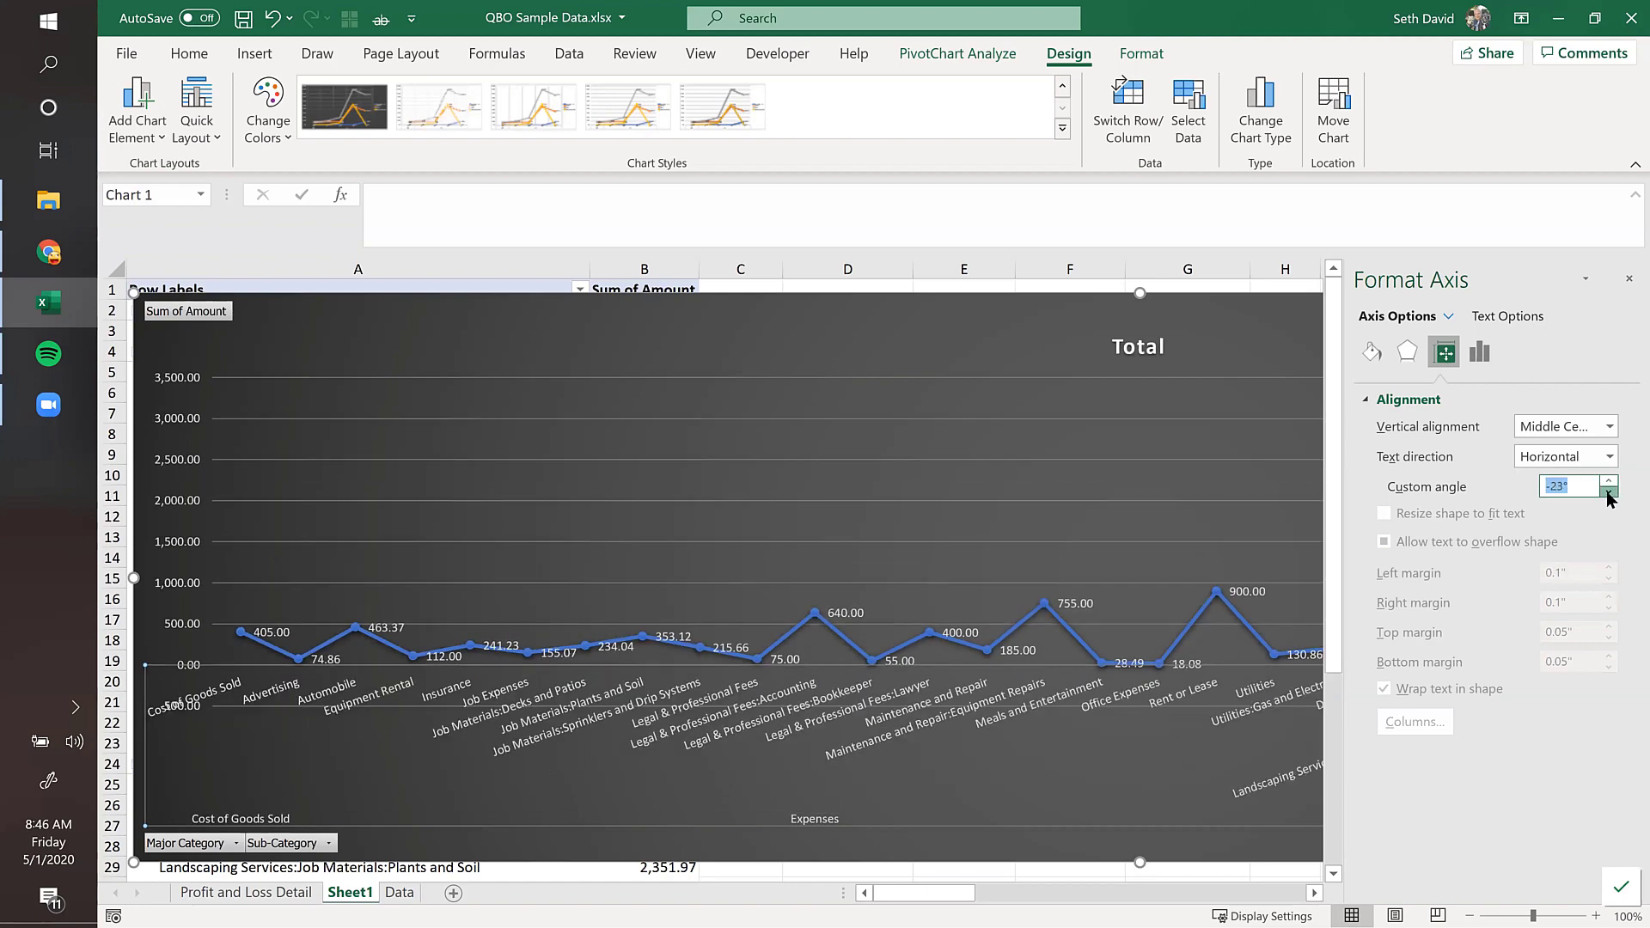
click(1609, 493)
click(1608, 492)
click(1609, 493)
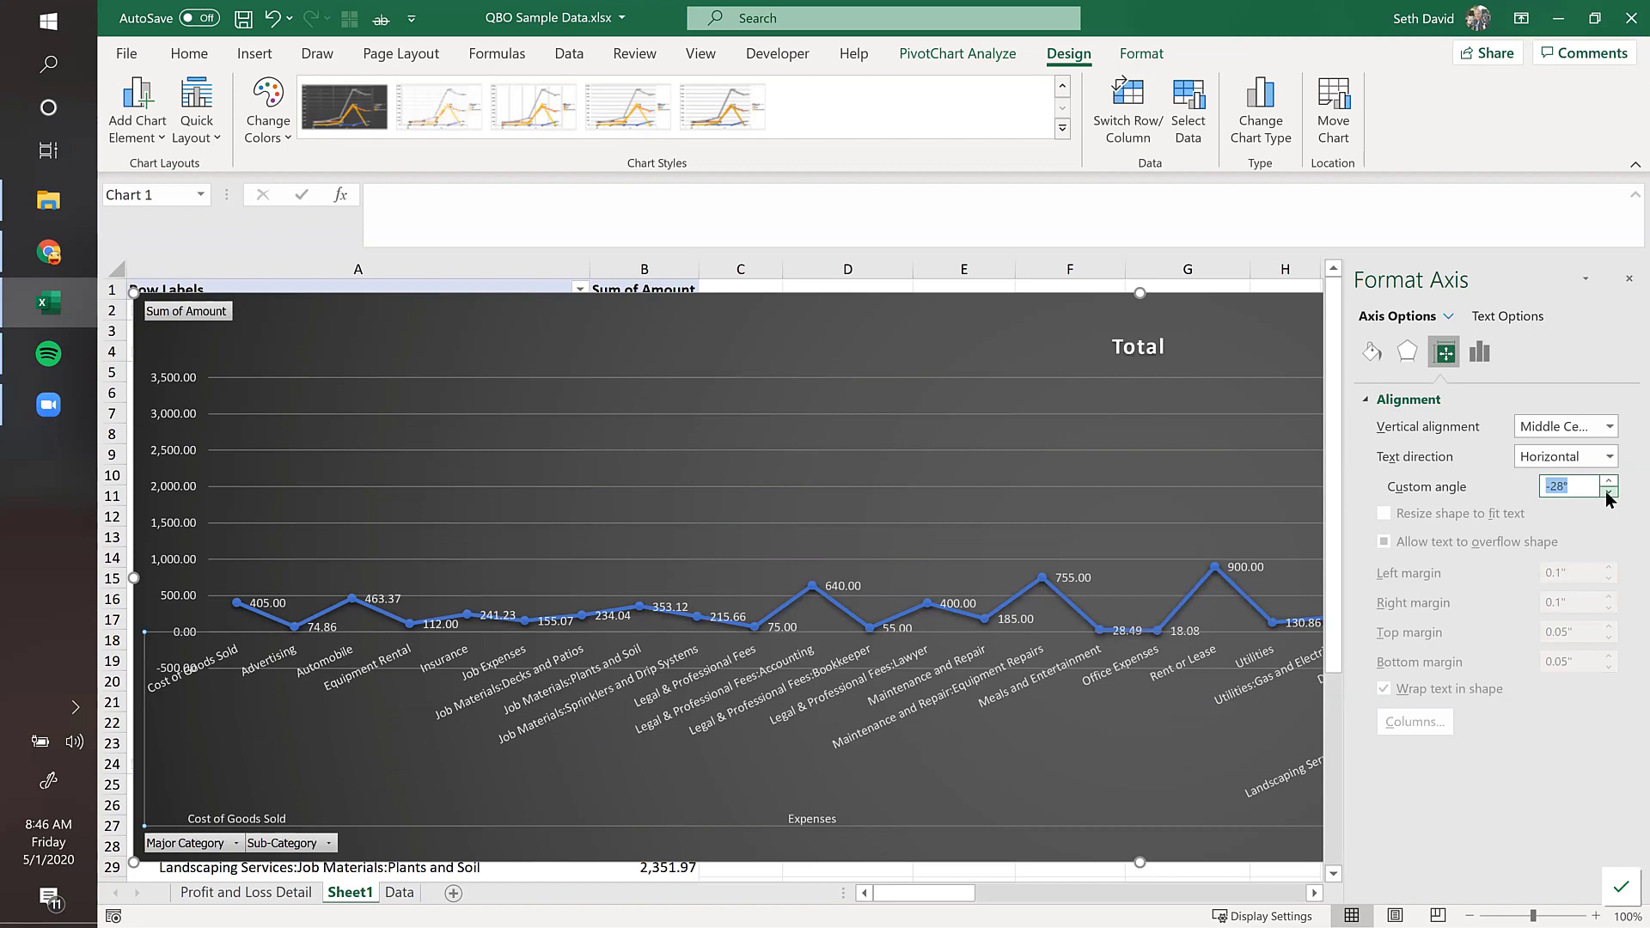
click(1609, 493)
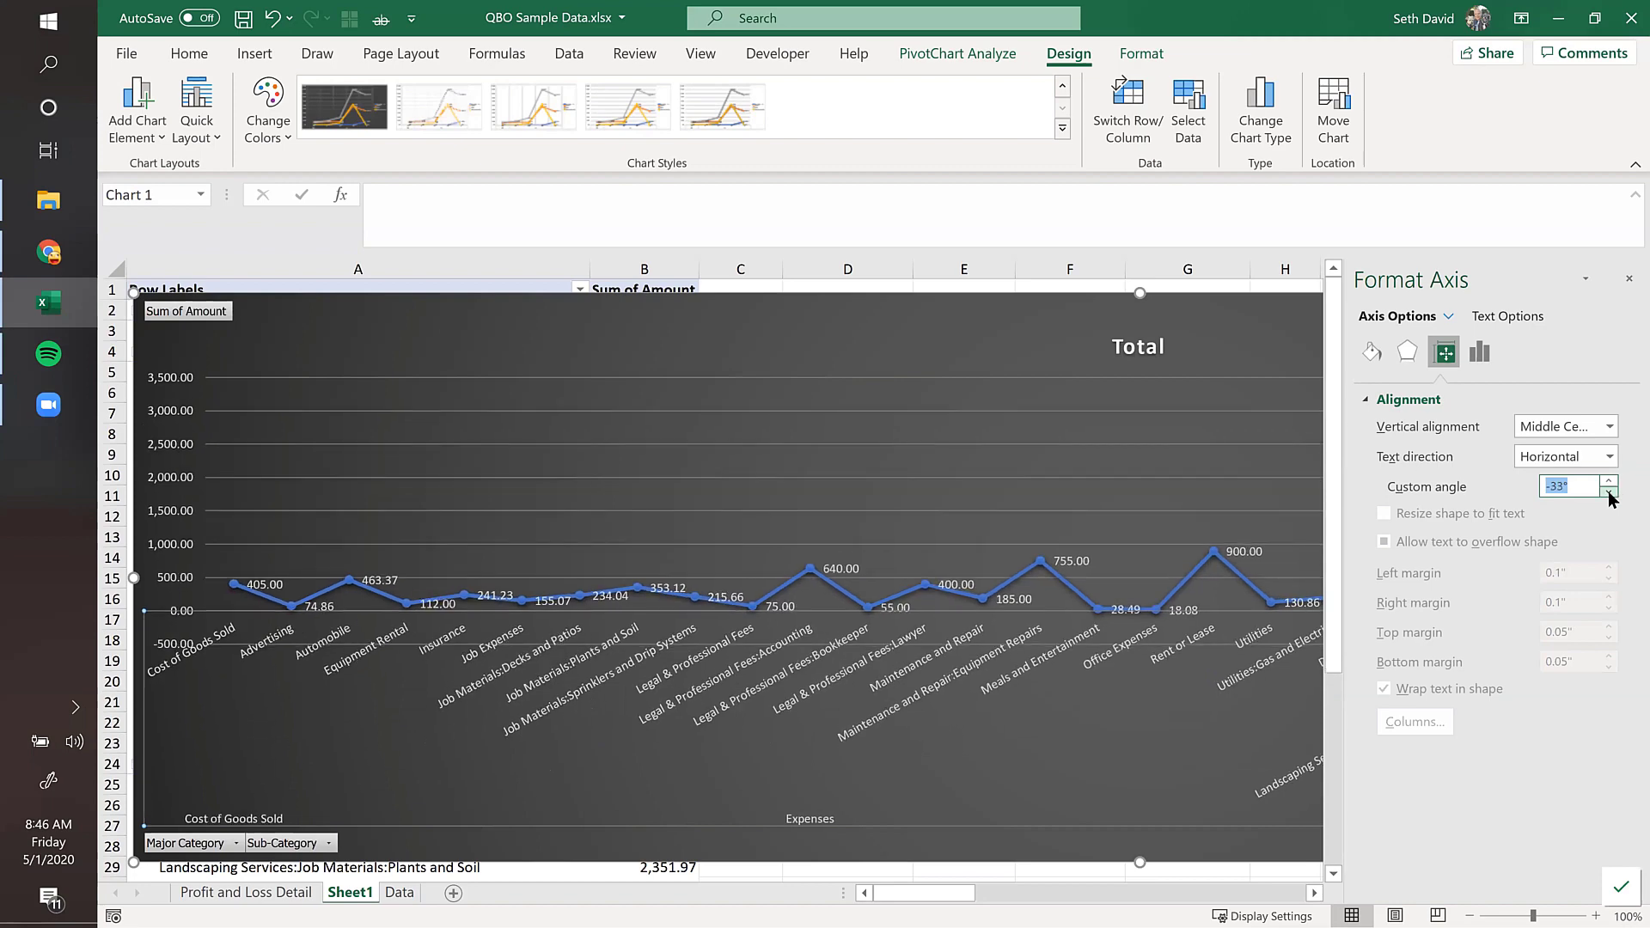
click(1609, 493)
click(1609, 492)
click(1608, 492)
click(1609, 492)
click(1609, 492)
click(1609, 493)
click(1609, 492)
click(1609, 492)
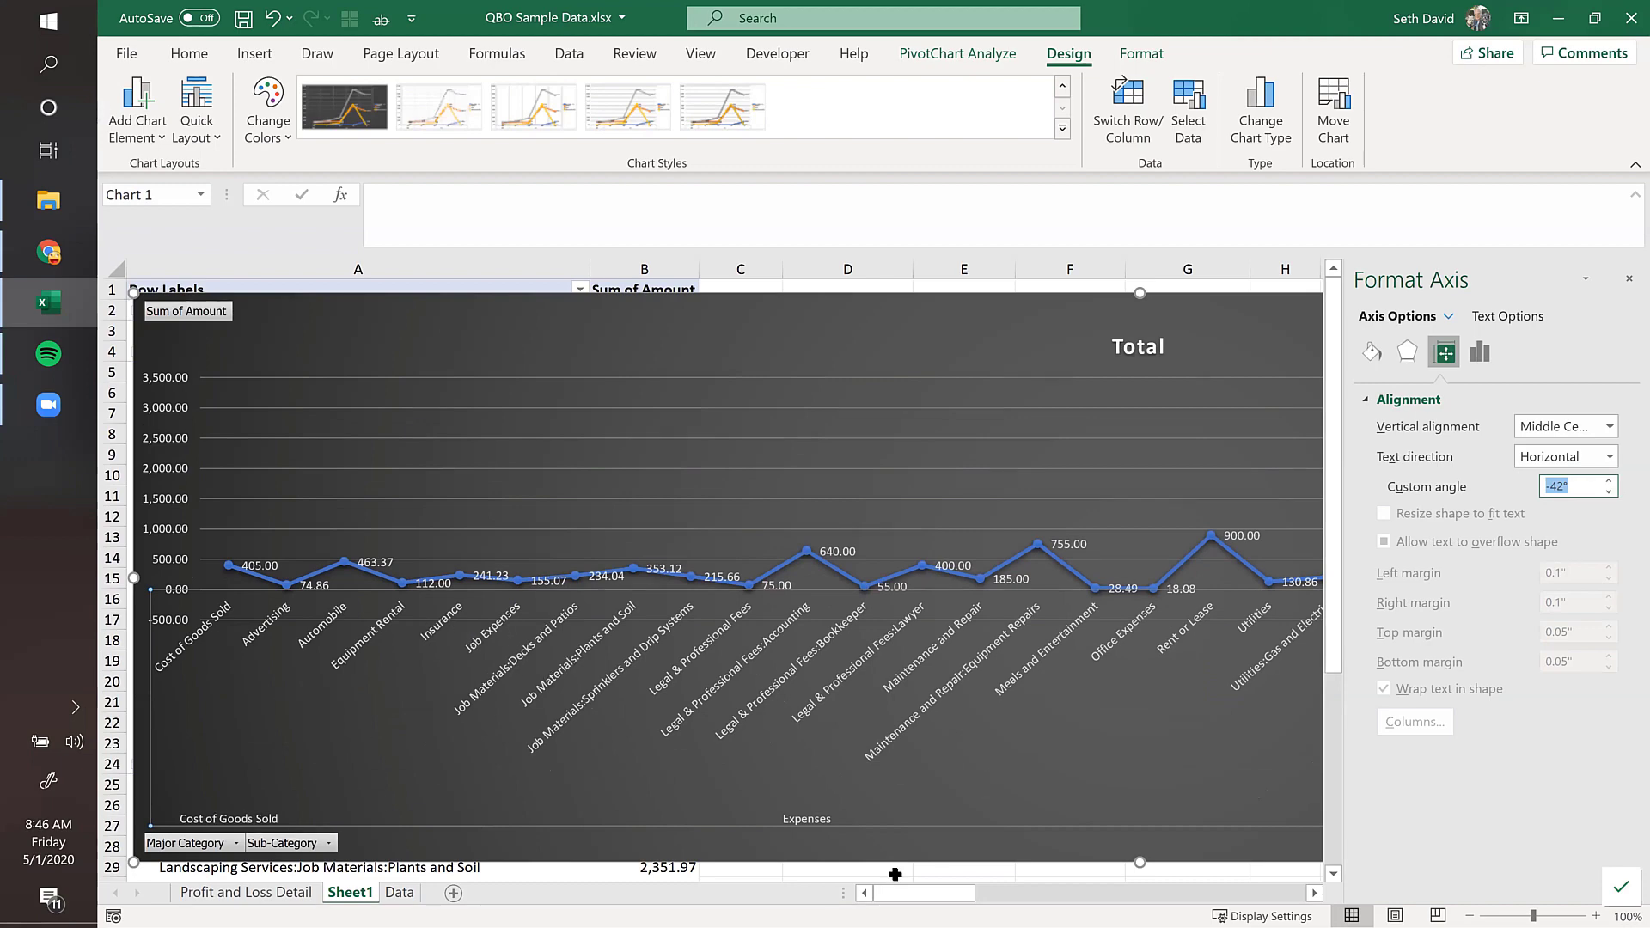
Step: Close the chart color options and the axis formatting settings, and show the pivot chart's field list again
drag(912, 895, 973, 904)
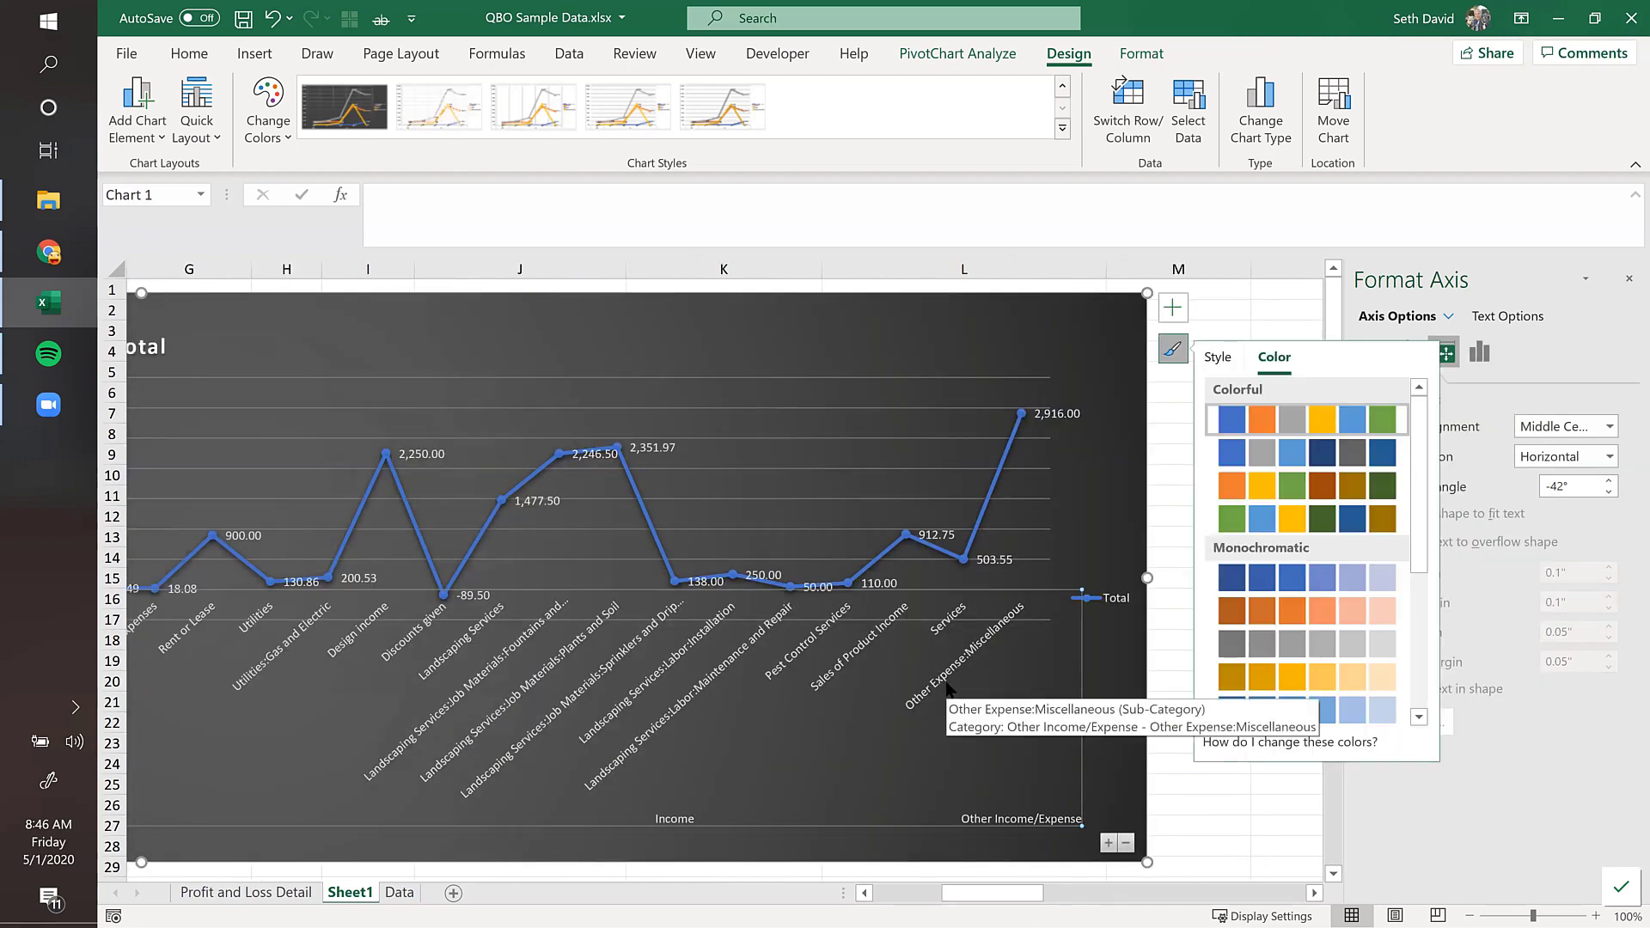
click(1183, 351)
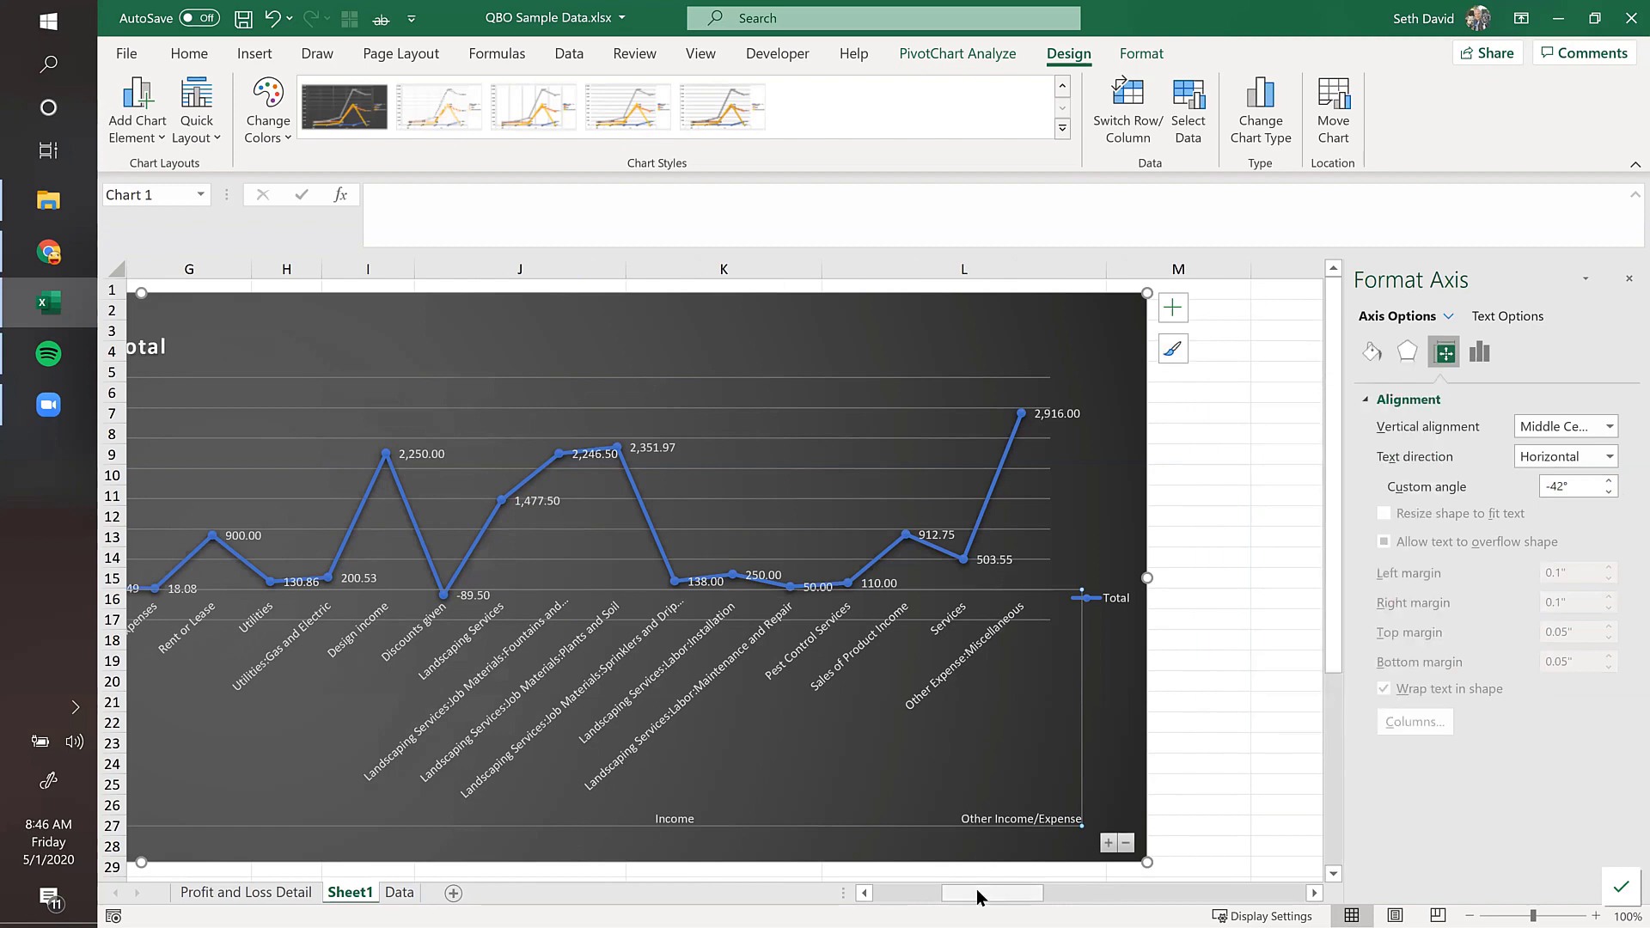
drag(951, 905, 883, 902)
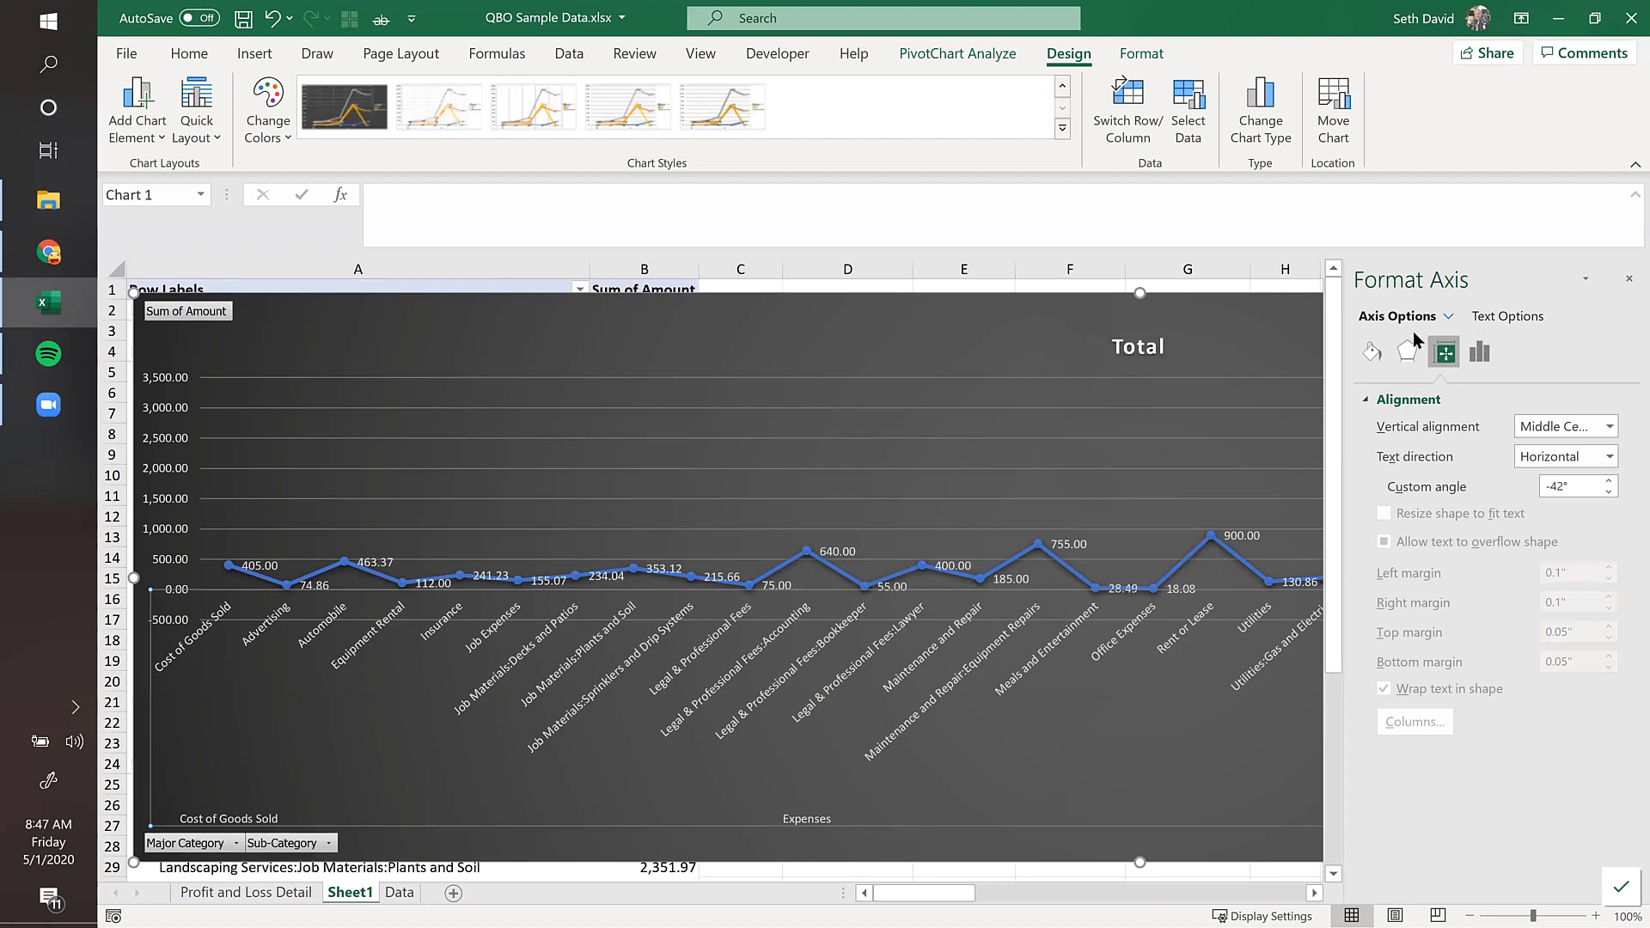
click(1626, 282)
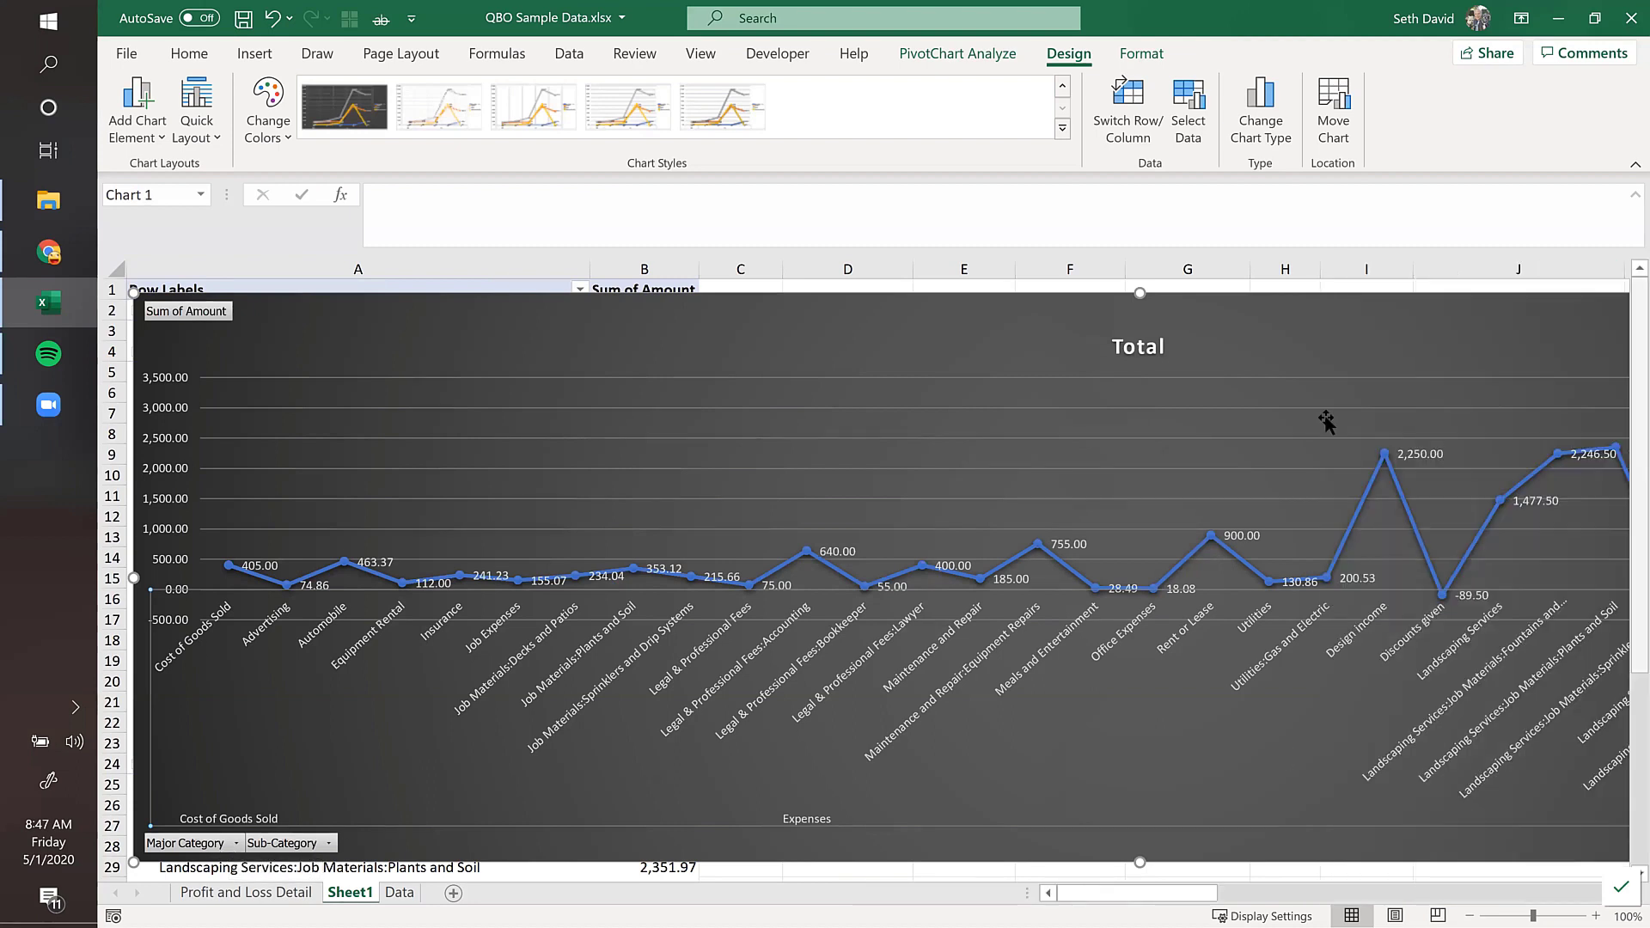
click(989, 56)
click(1213, 95)
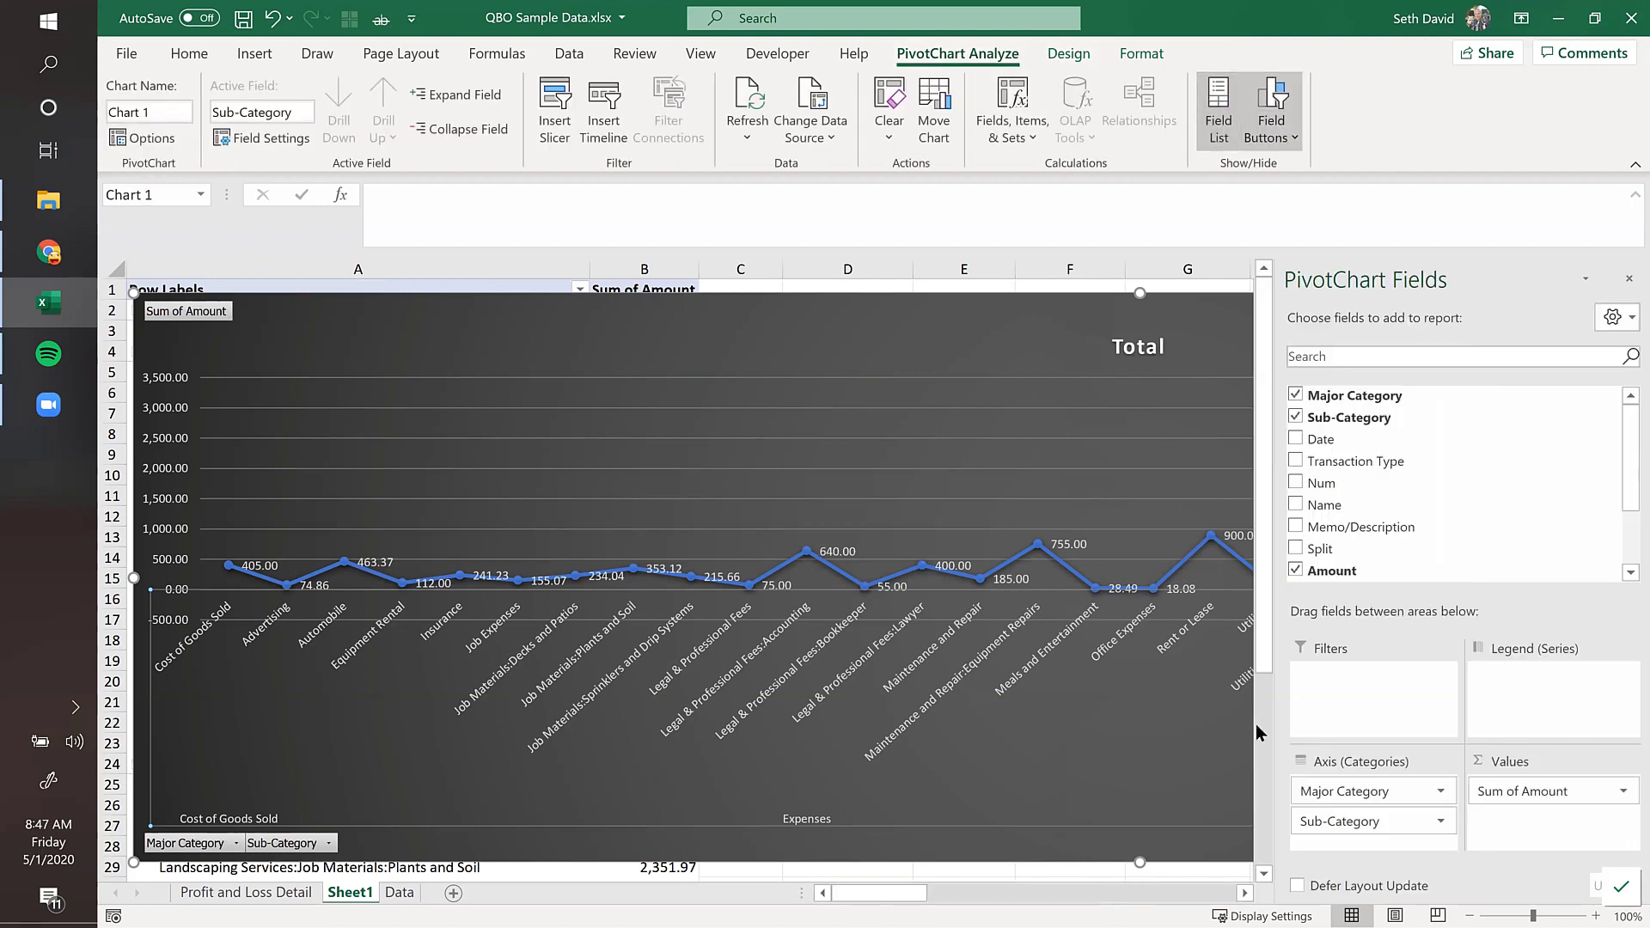
Step: Filter the pivot chart's Major Category field to show only Income
click(236, 845)
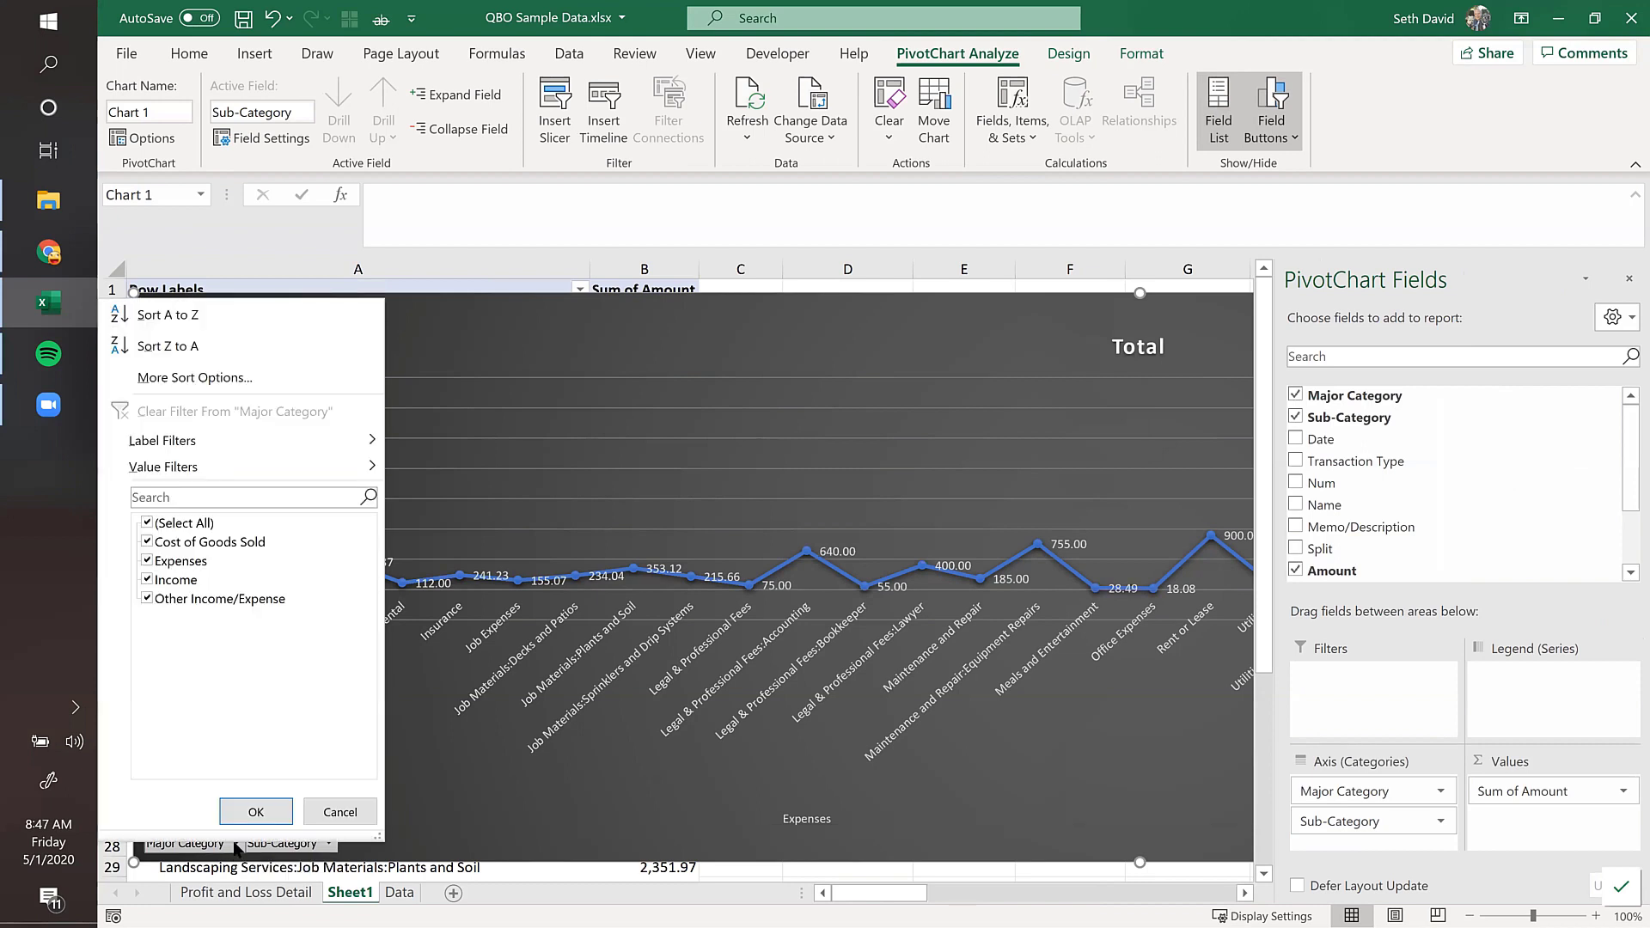
click(147, 523)
click(147, 579)
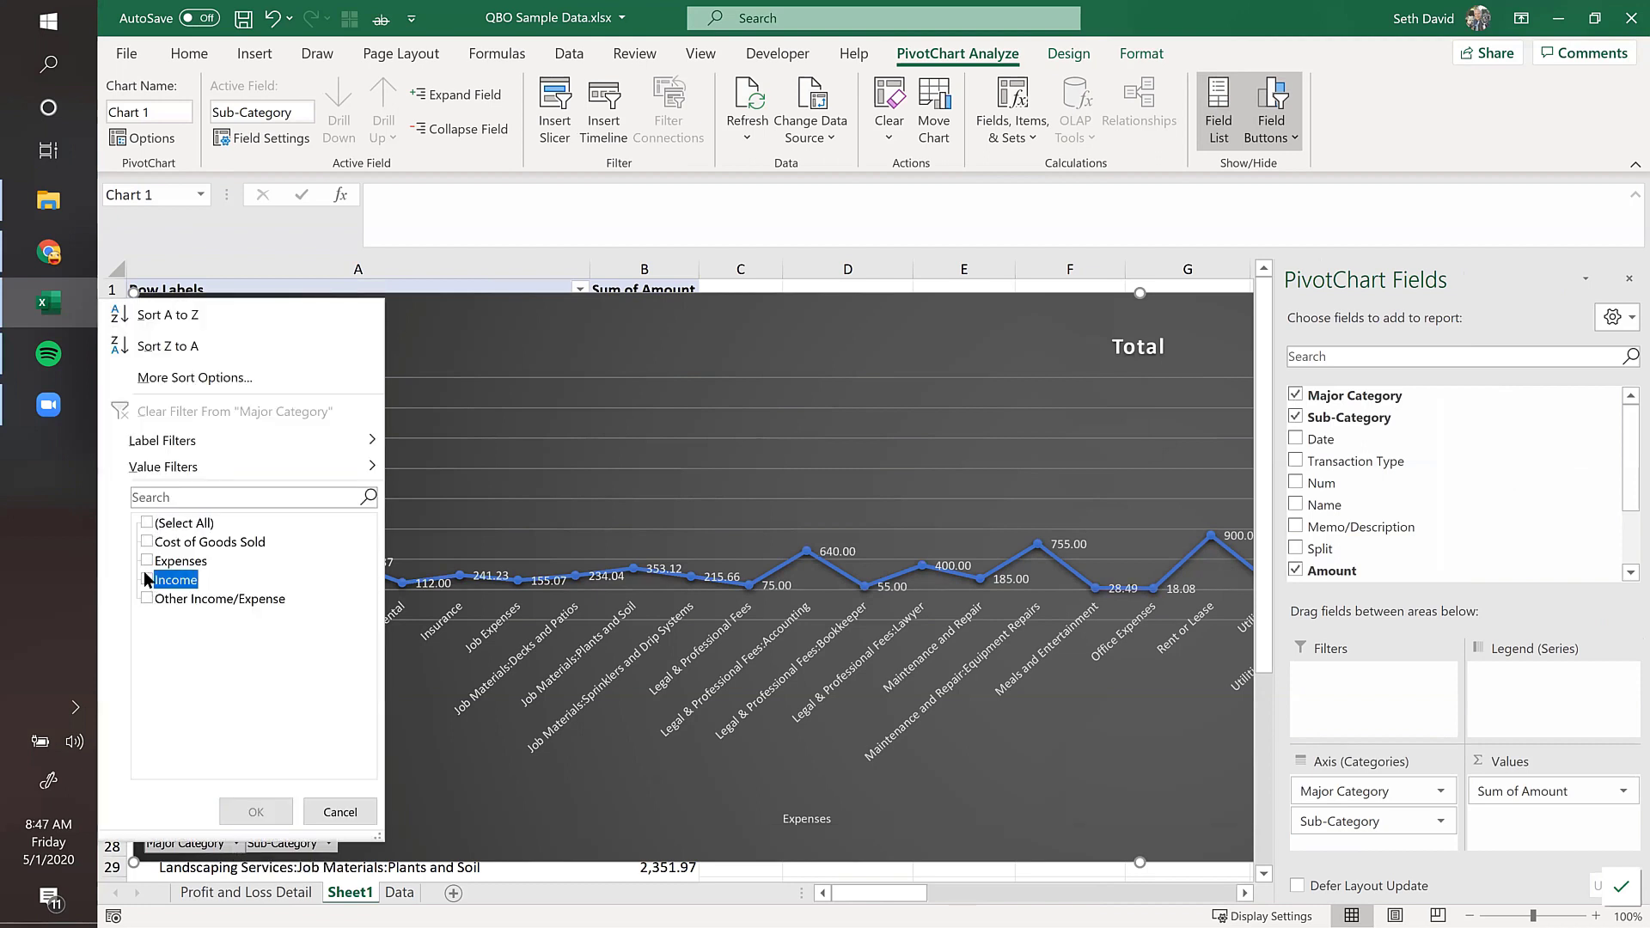
click(243, 812)
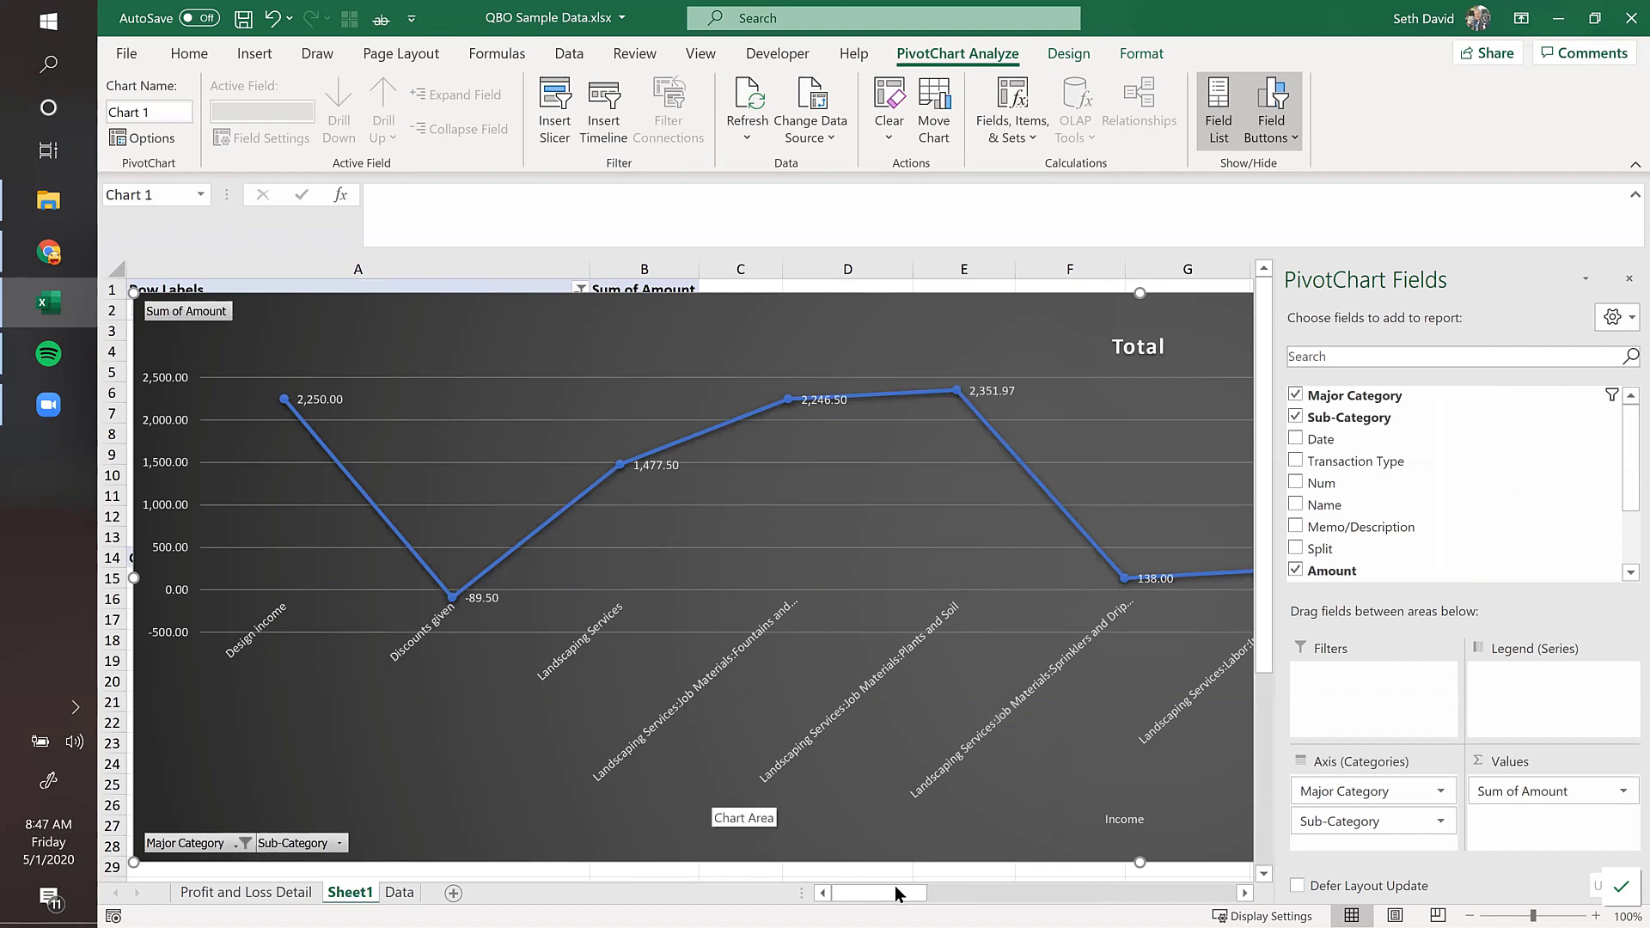
Step: Change the pivot chart type from Line with Markers to 3-D Line
drag(992, 903, 909, 904)
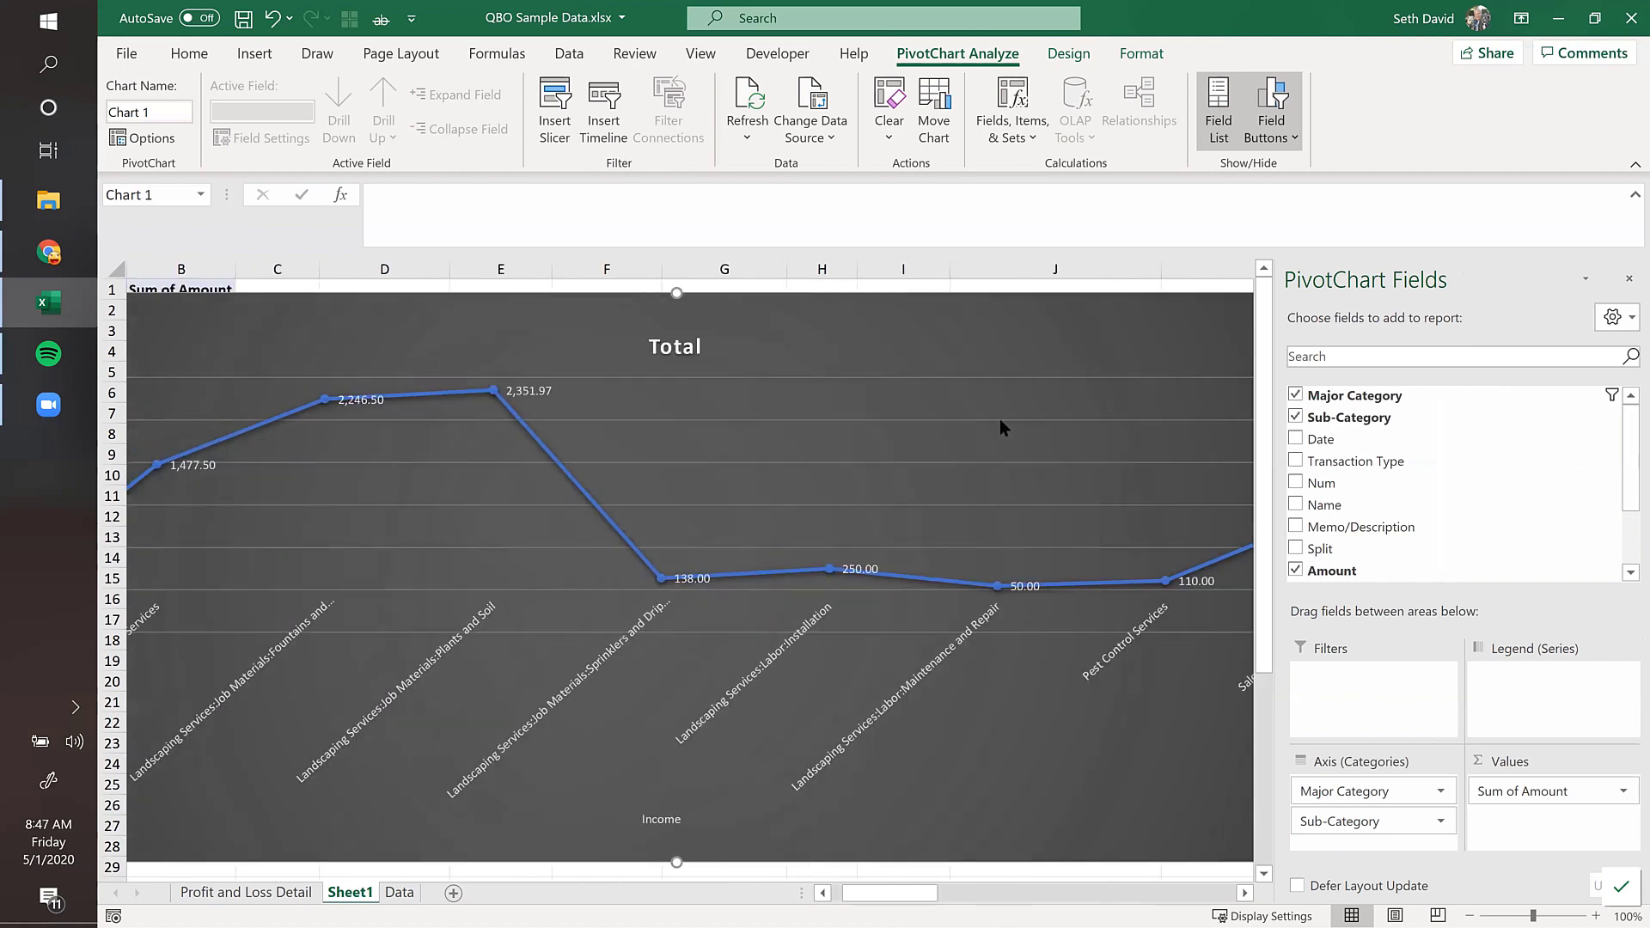
click(1068, 53)
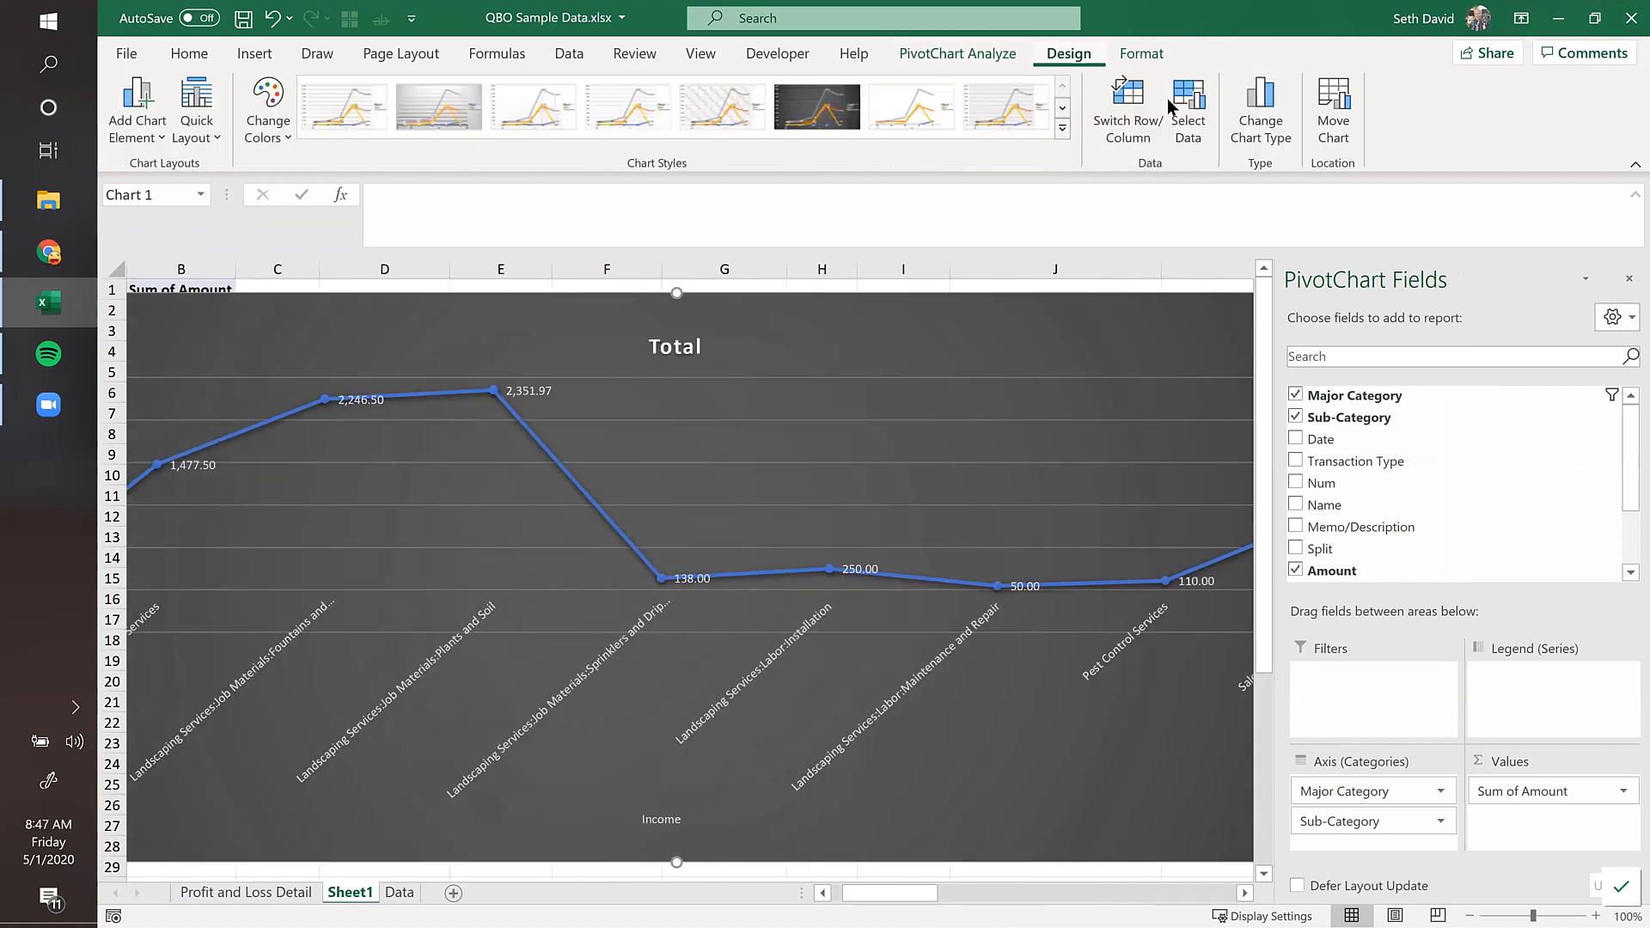
click(1259, 110)
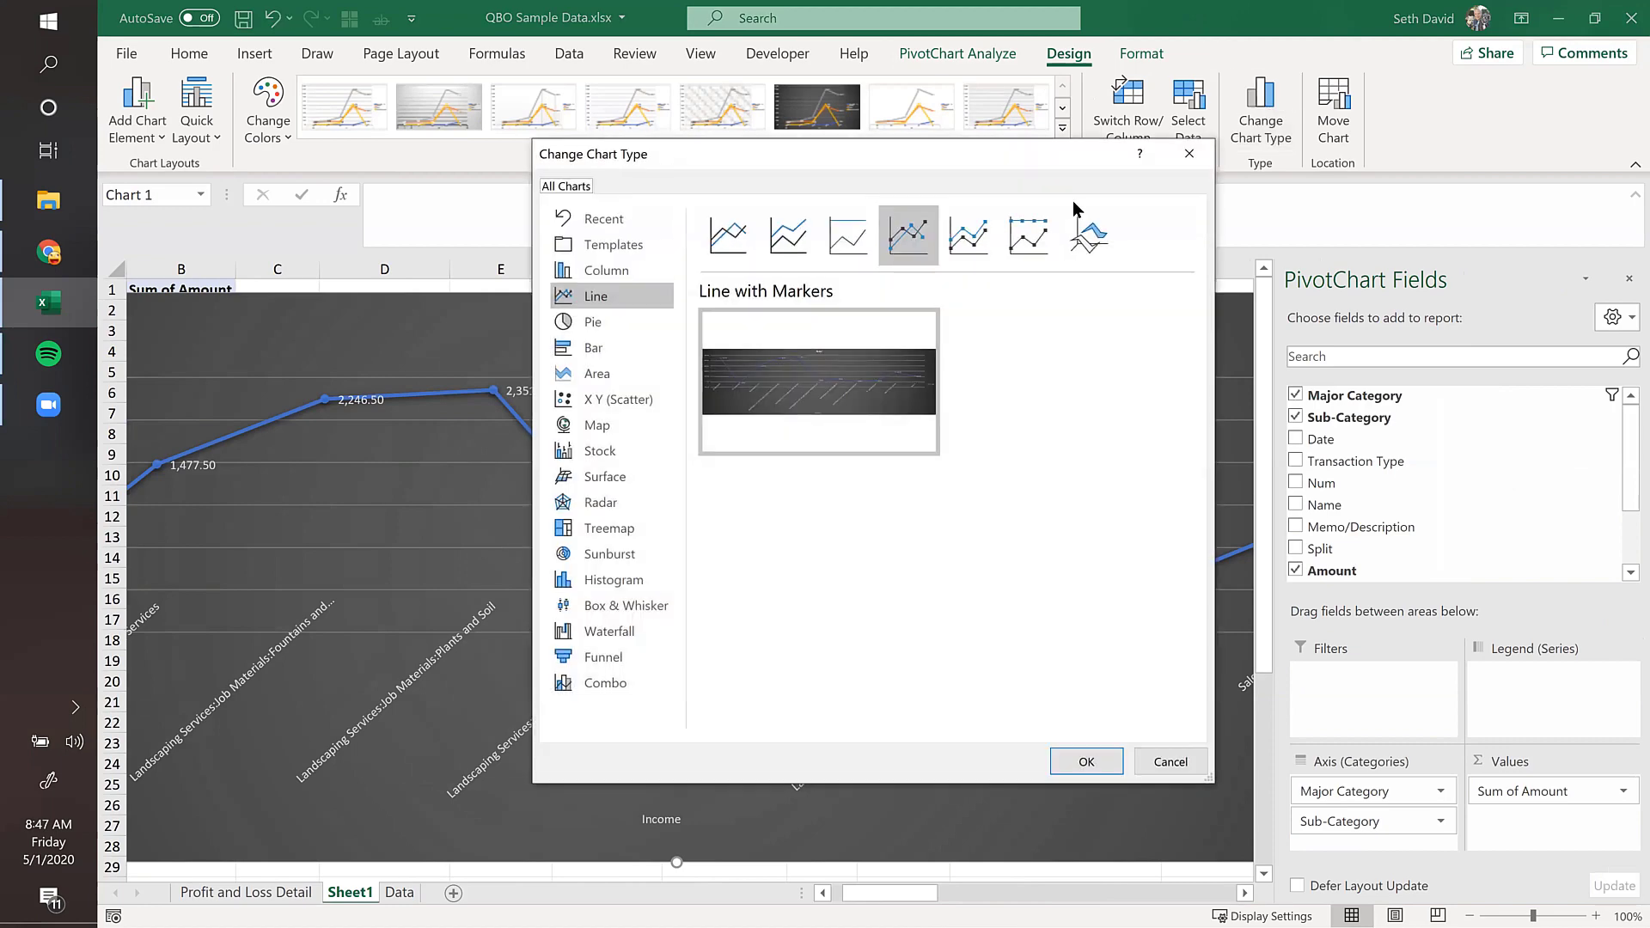
click(1089, 242)
click(1076, 761)
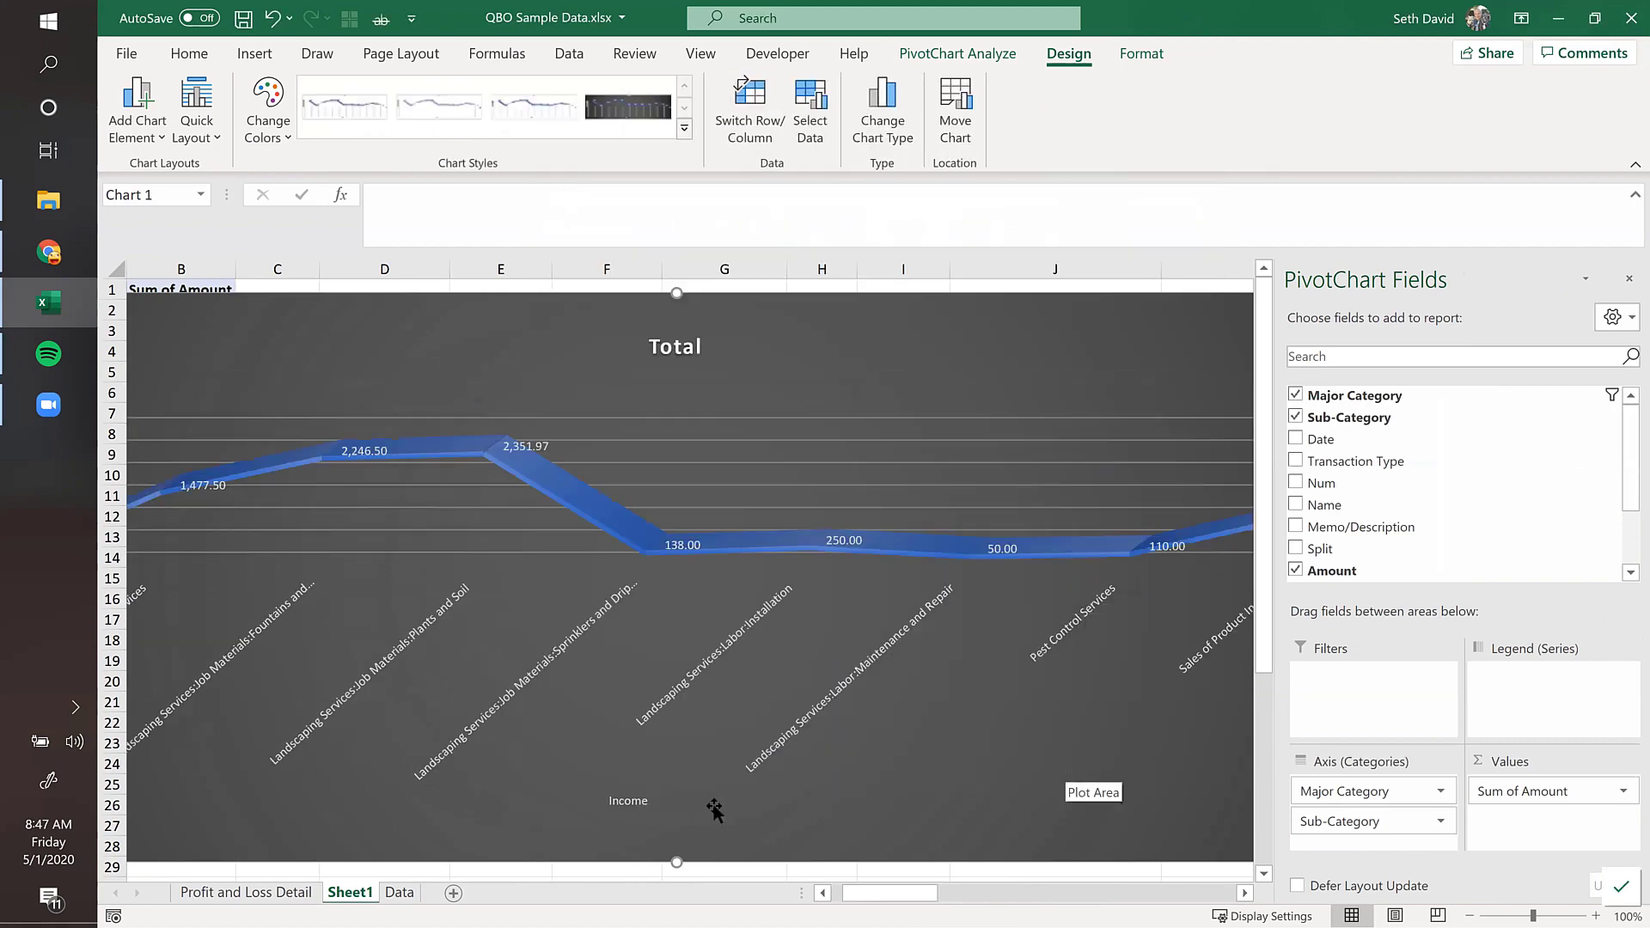
Step: Hide the pivot chart's field list, then reposition and narrow the chart to fit all income sub-categories in view
click(1626, 277)
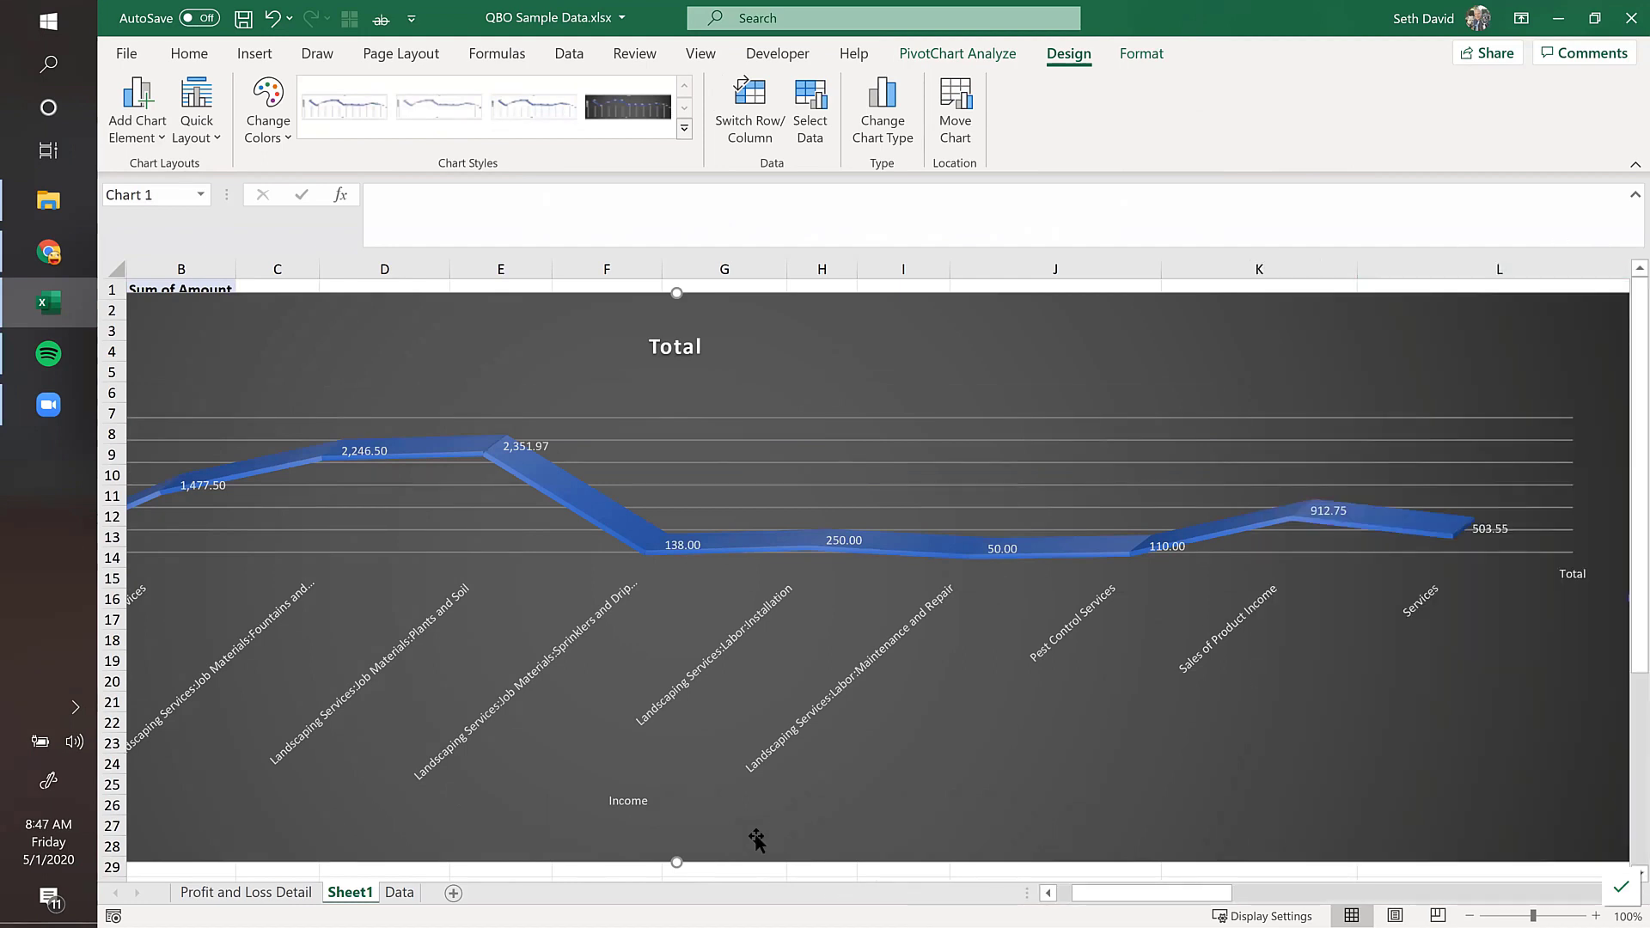
drag(1124, 890, 1057, 894)
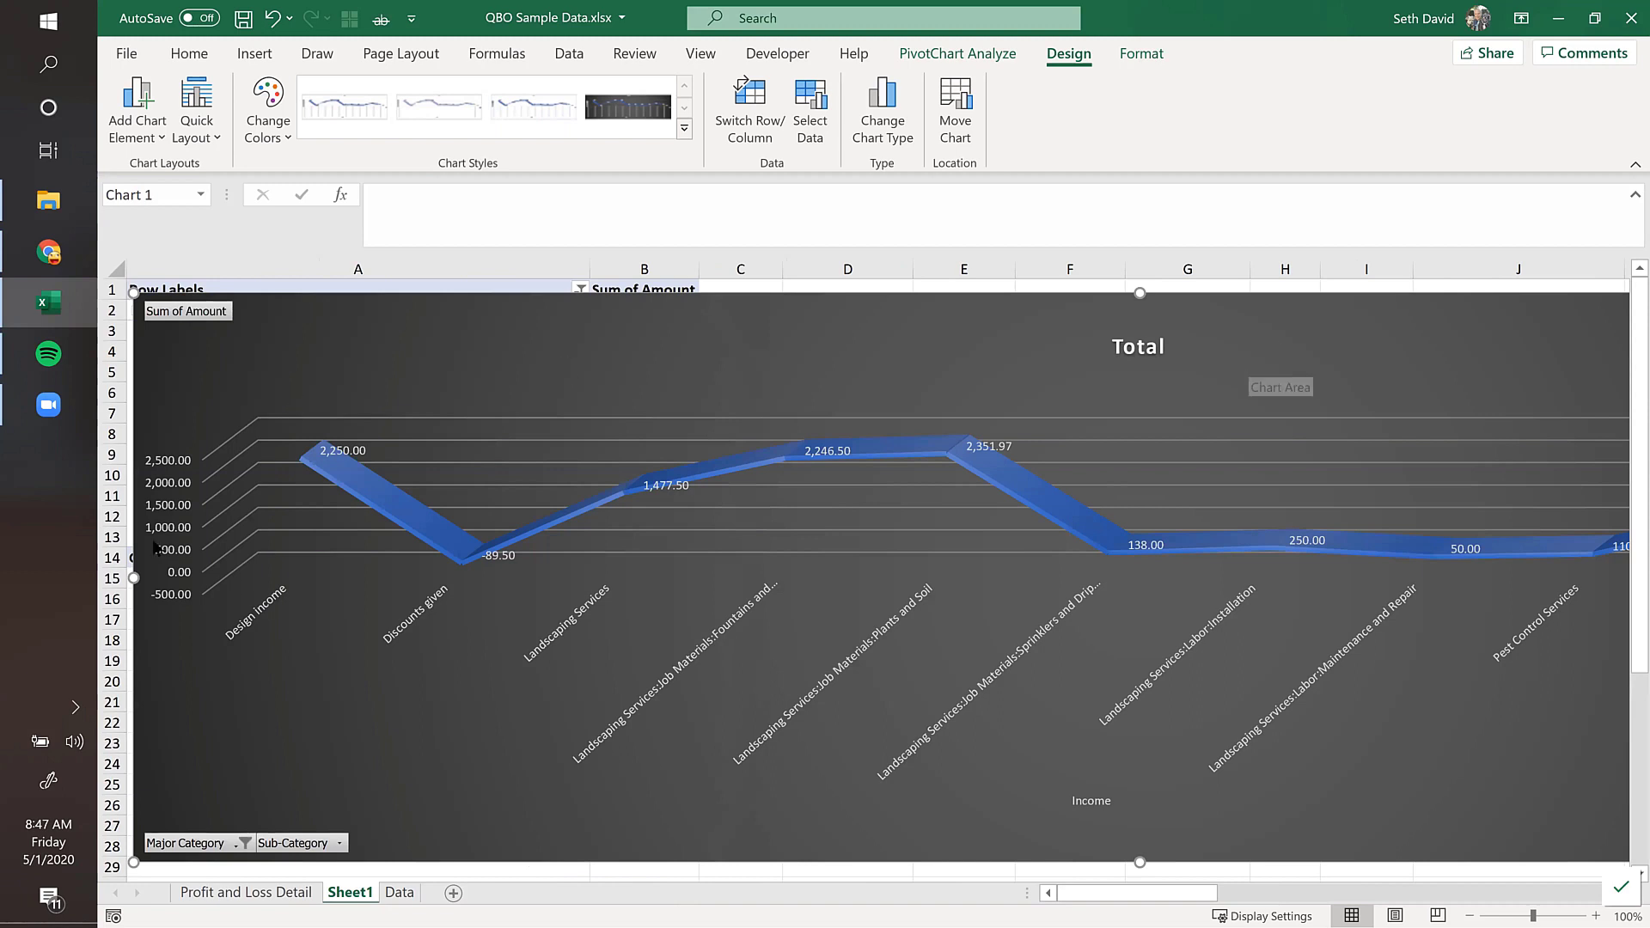
drag(376, 584, 554, 579)
drag(883, 335, 446, 336)
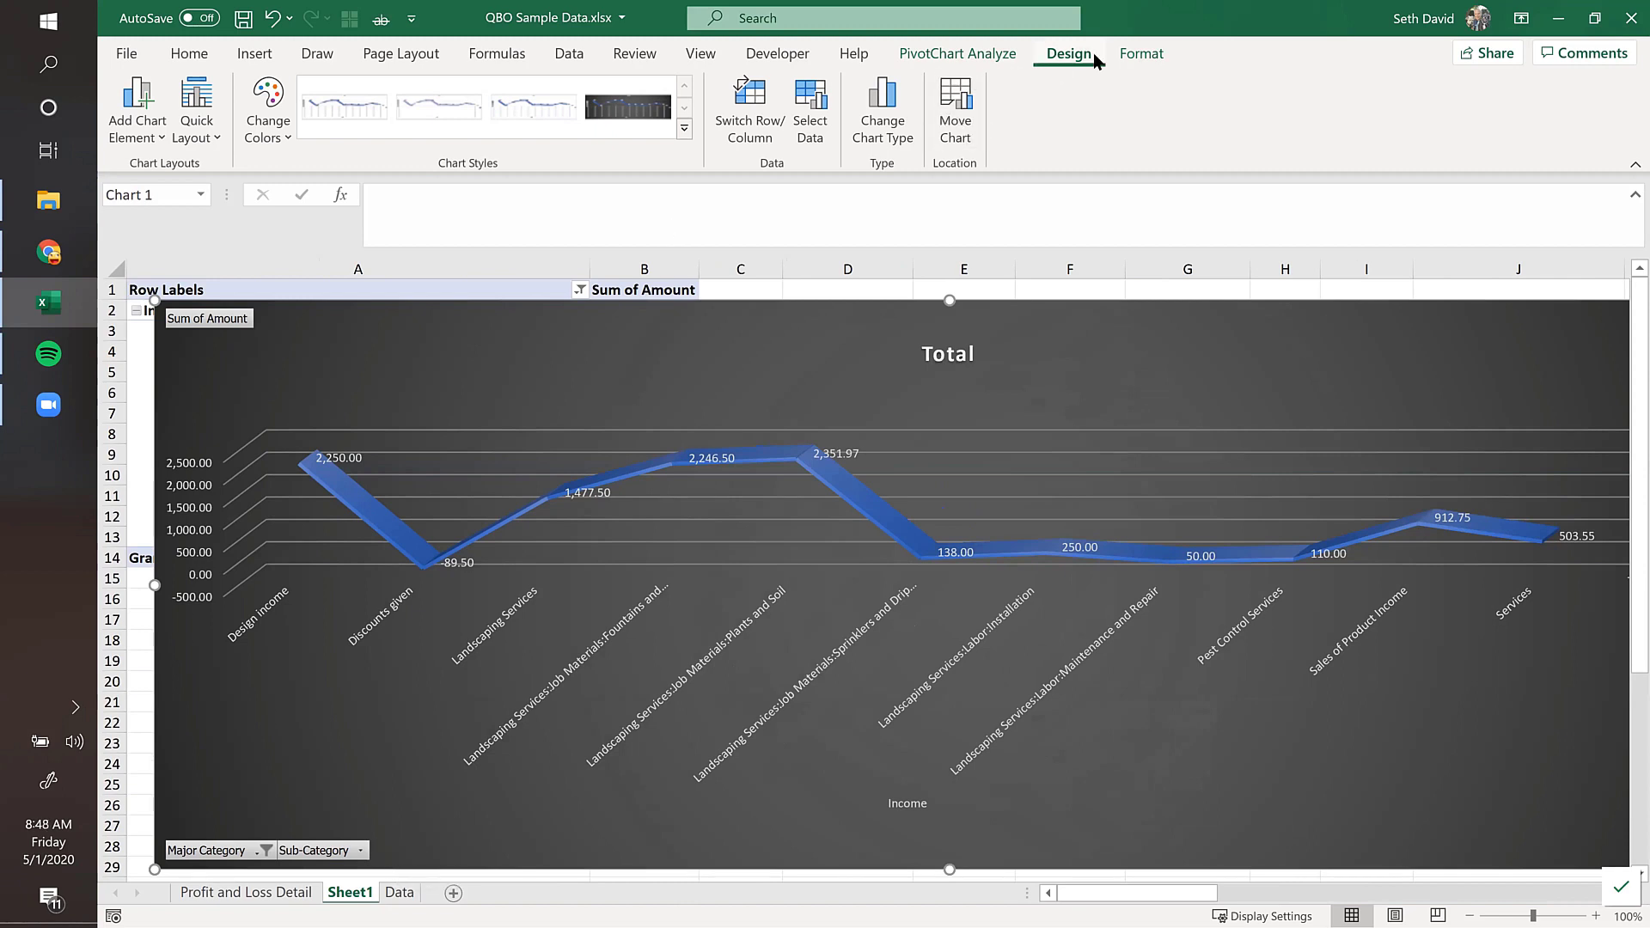
Step: Show the pivot chart's field list again and remove Major Category and Sub-Category from the chart
click(999, 58)
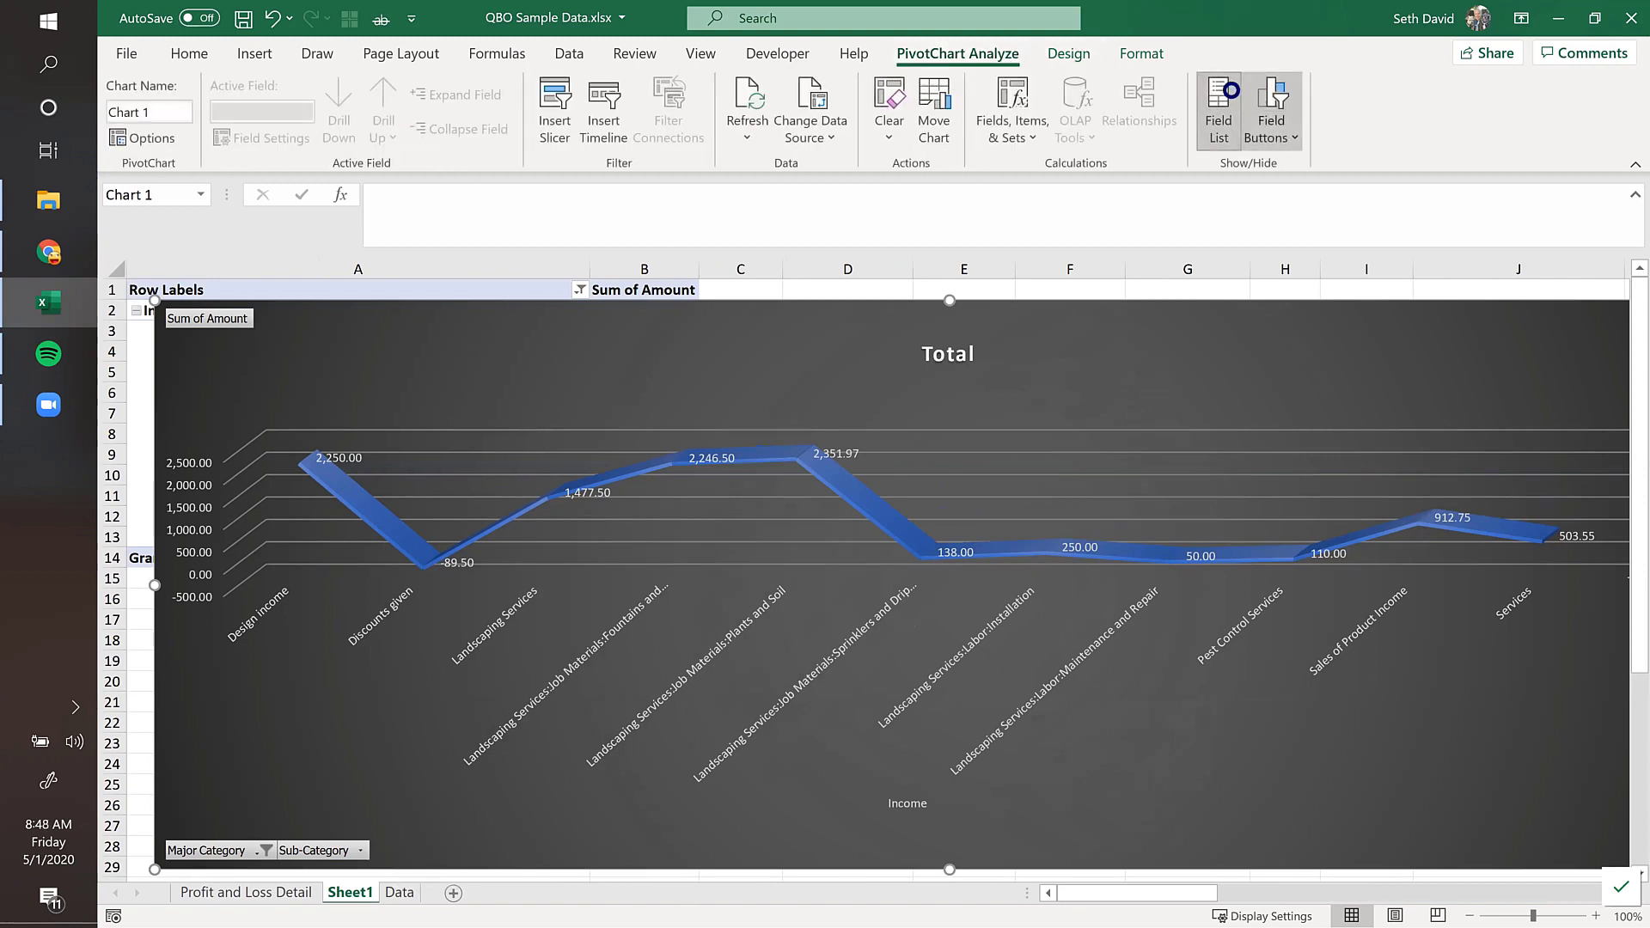
click(1229, 91)
click(1293, 397)
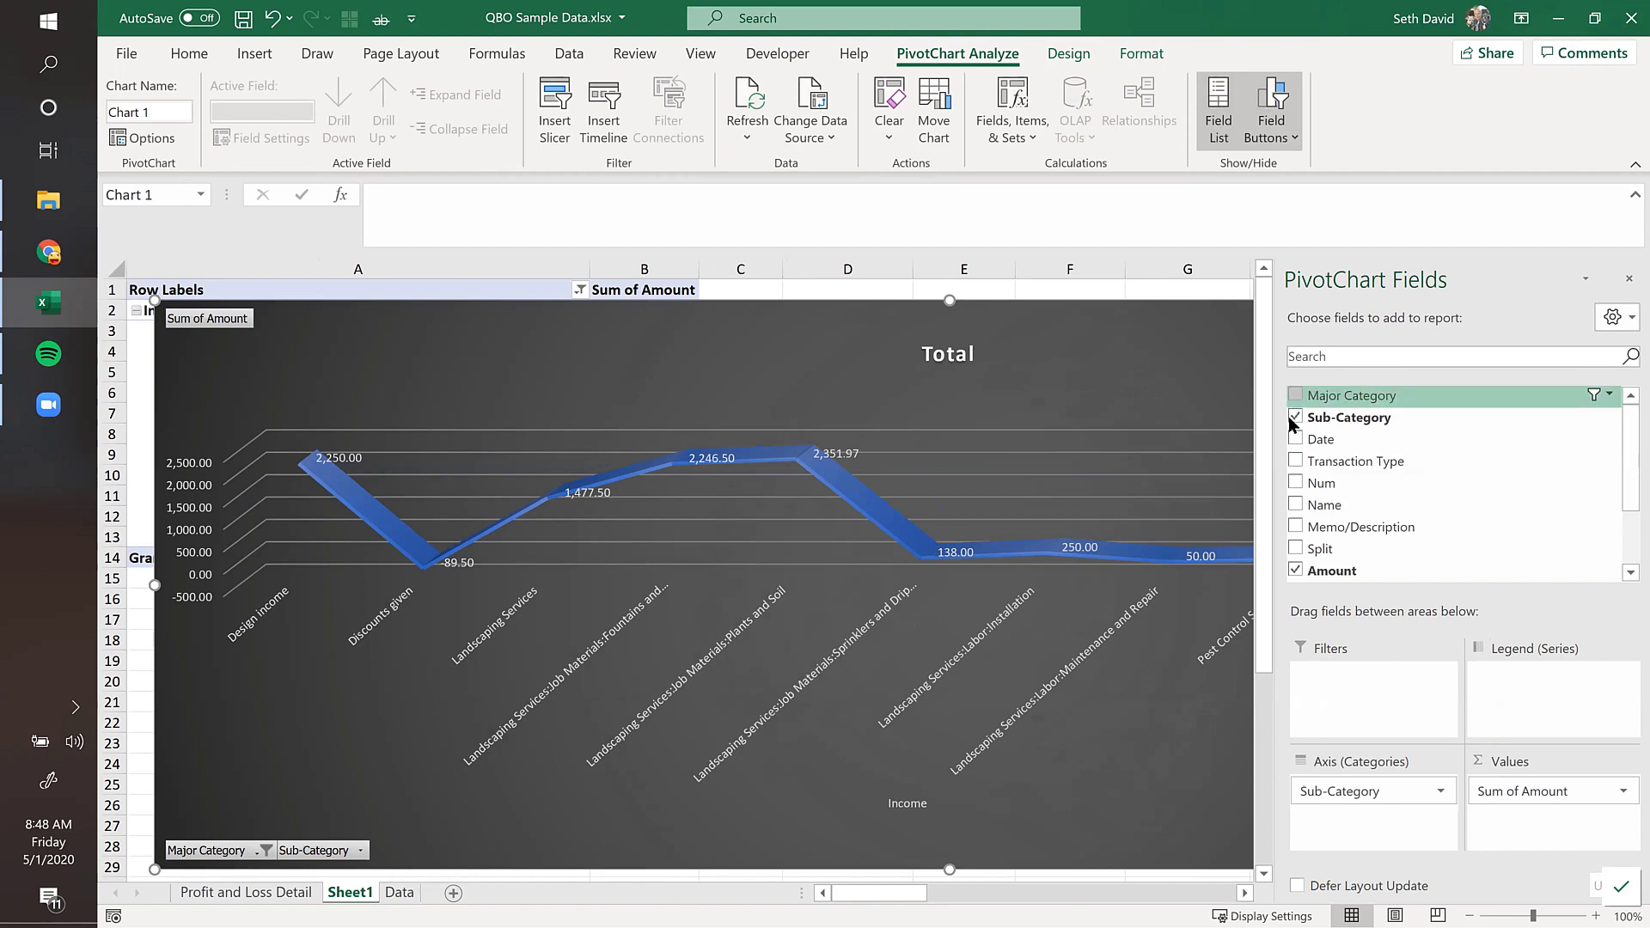
click(1296, 418)
scroll(1411, 504, down, 2)
scroll(1427, 550, up, 2)
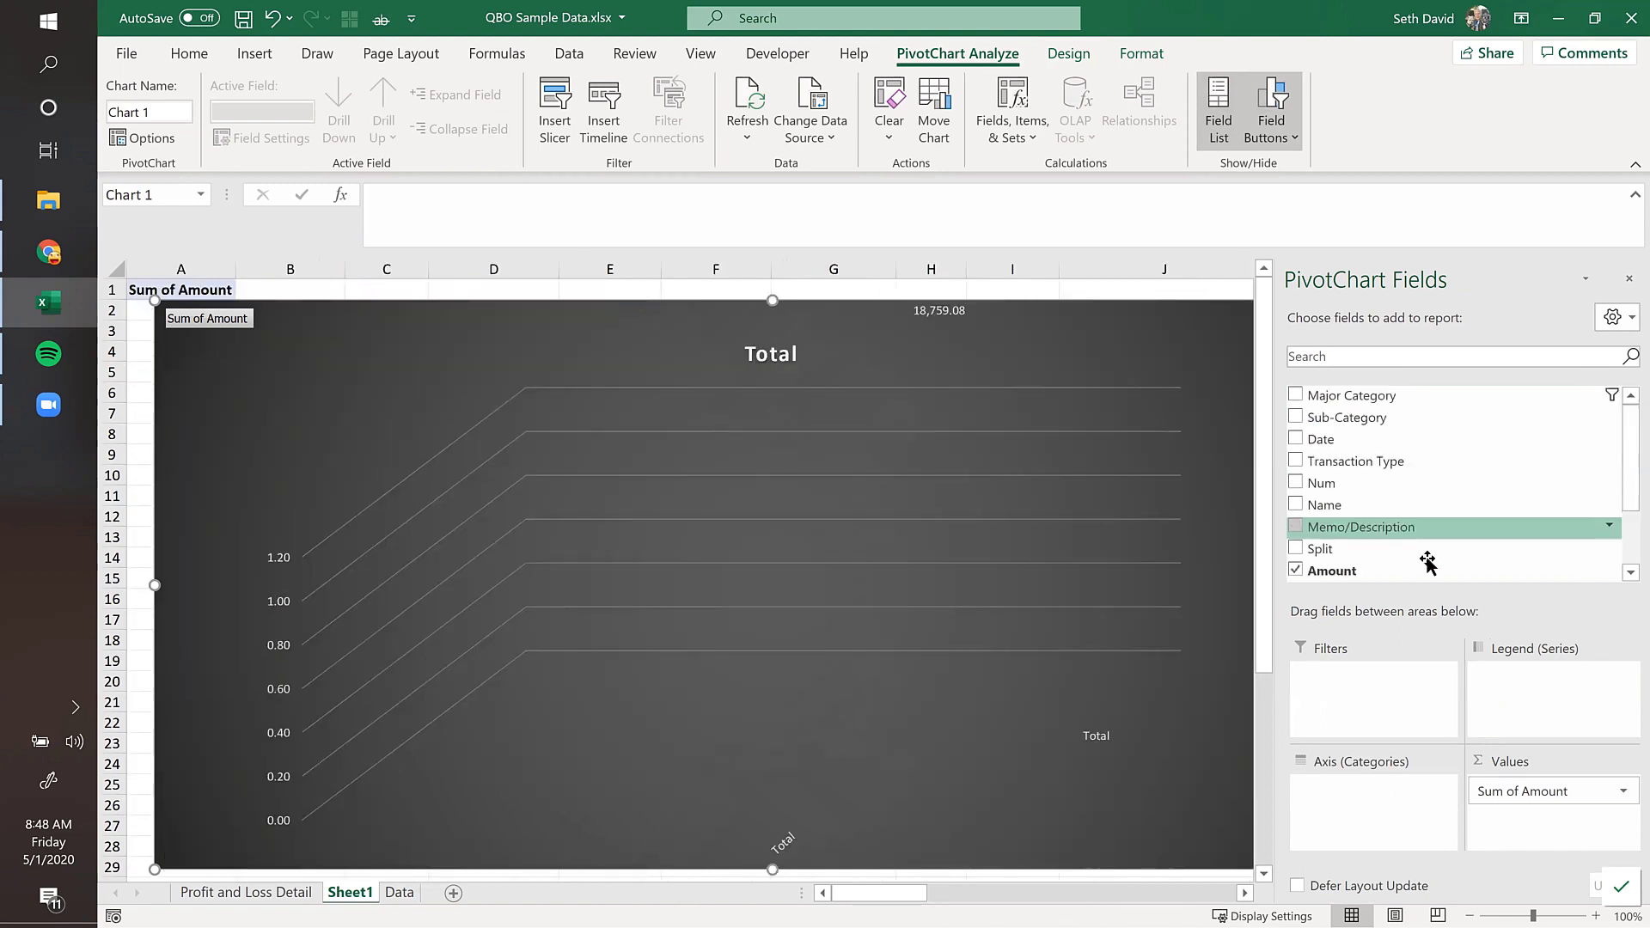
scroll(1431, 565, down, 2)
scroll(1433, 568, up, 2)
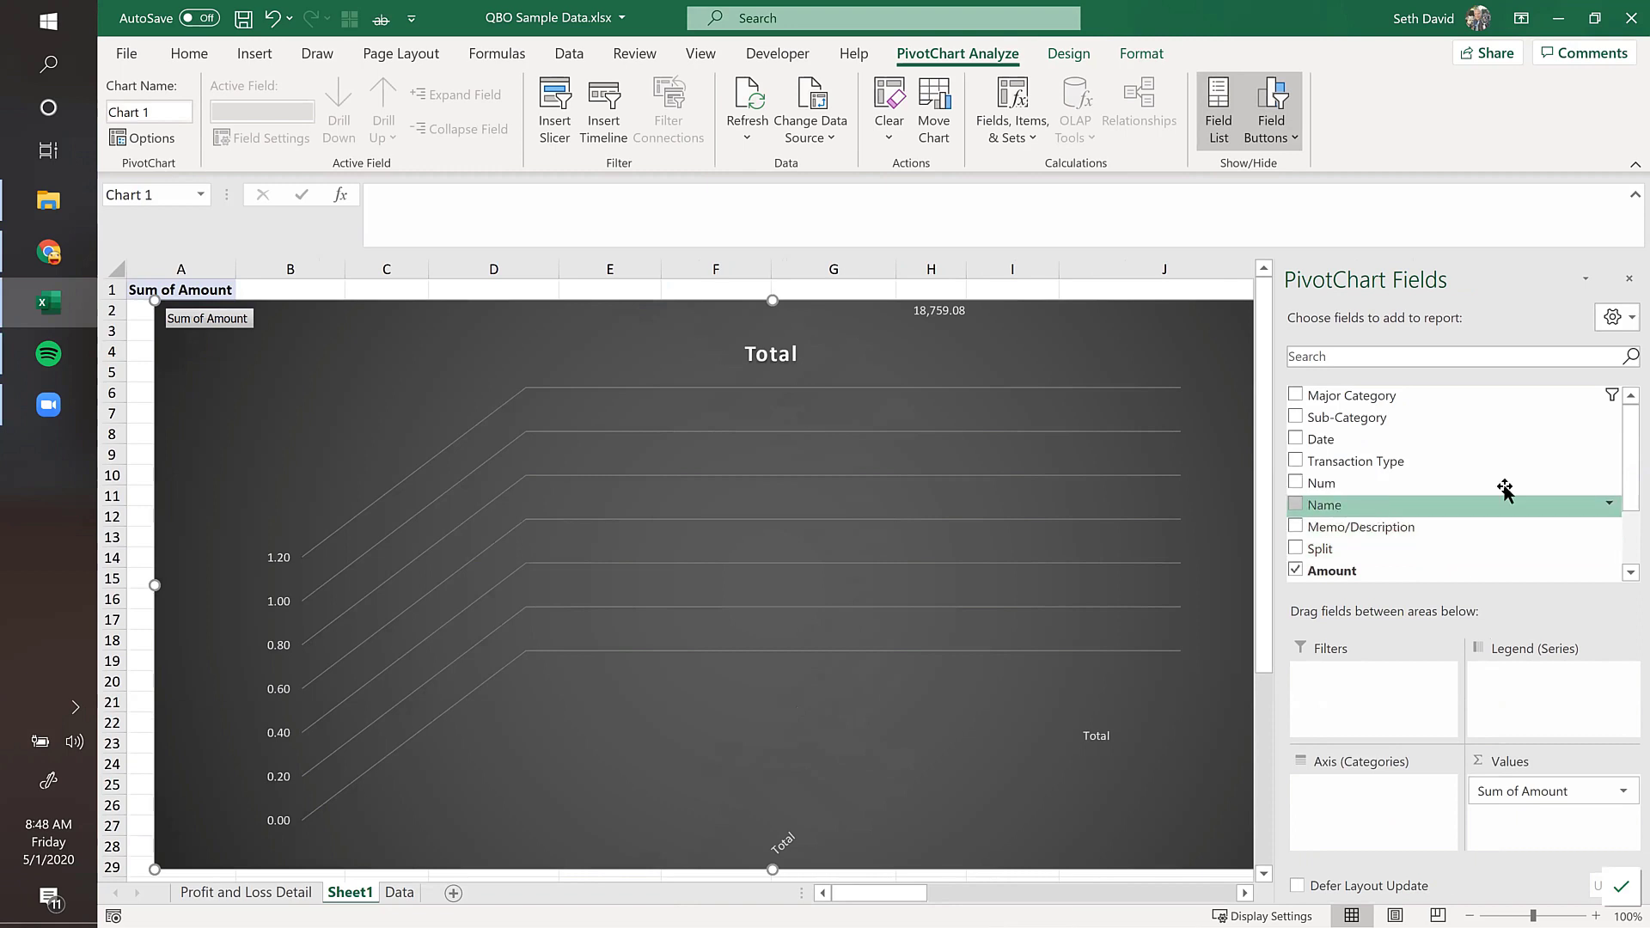
Step: Add Transaction Type as the chart's legend series and Date to the category axis, keeping the Years grouping but removing Quarters
drag(1389, 464, 1573, 694)
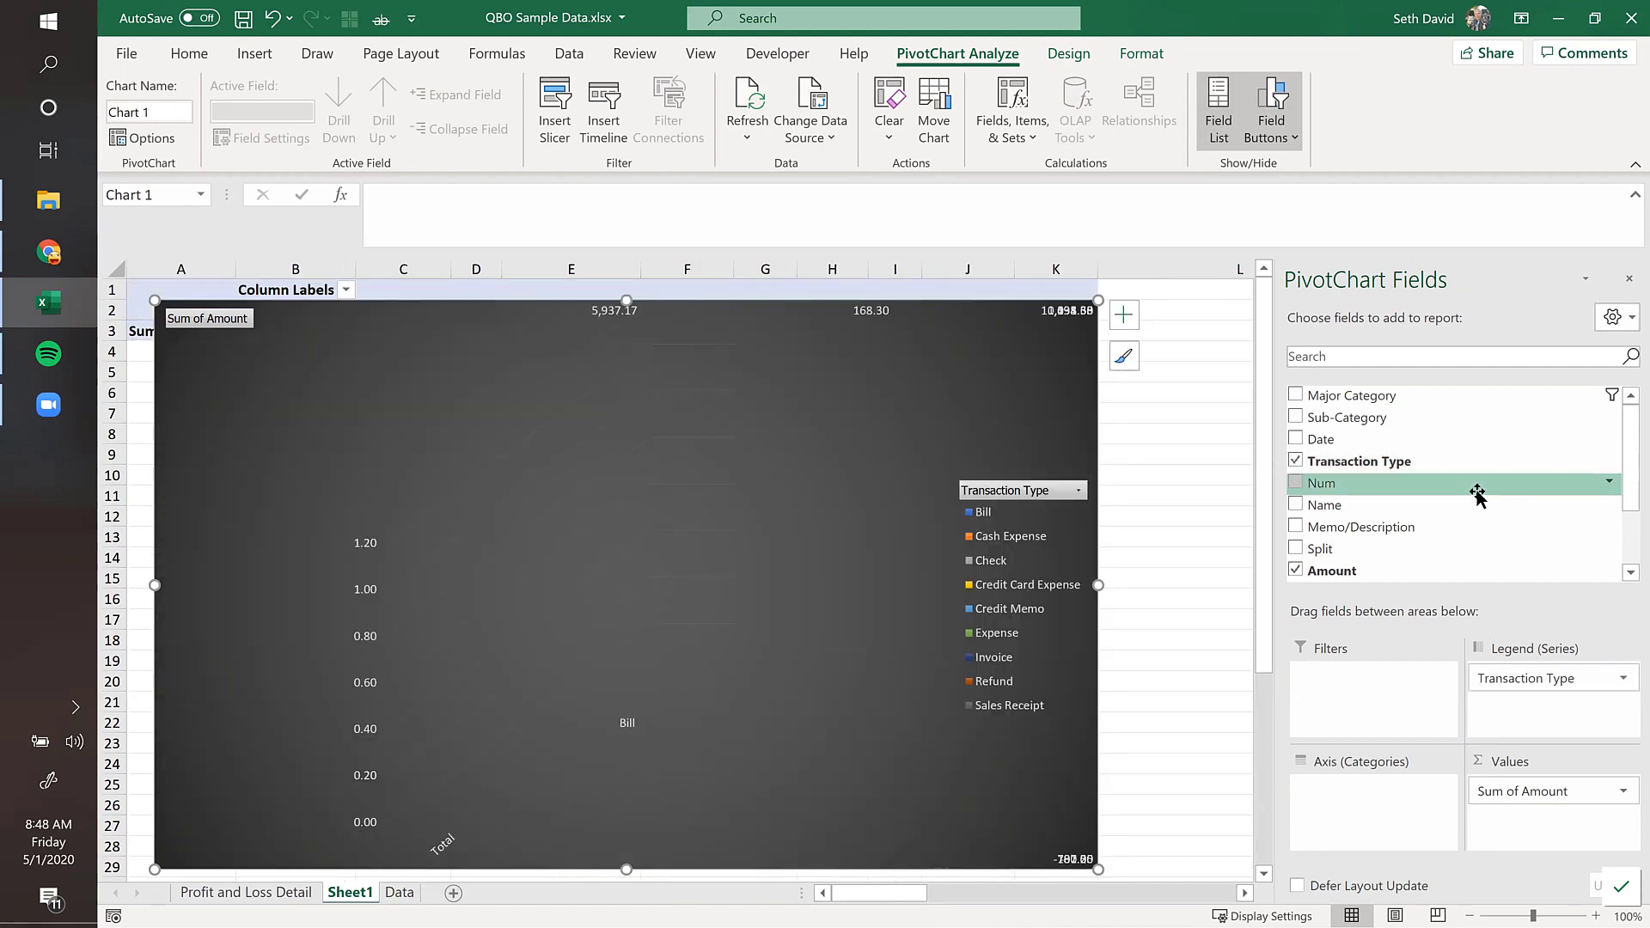
drag(1364, 451, 1363, 817)
scroll(1436, 568, down, 2)
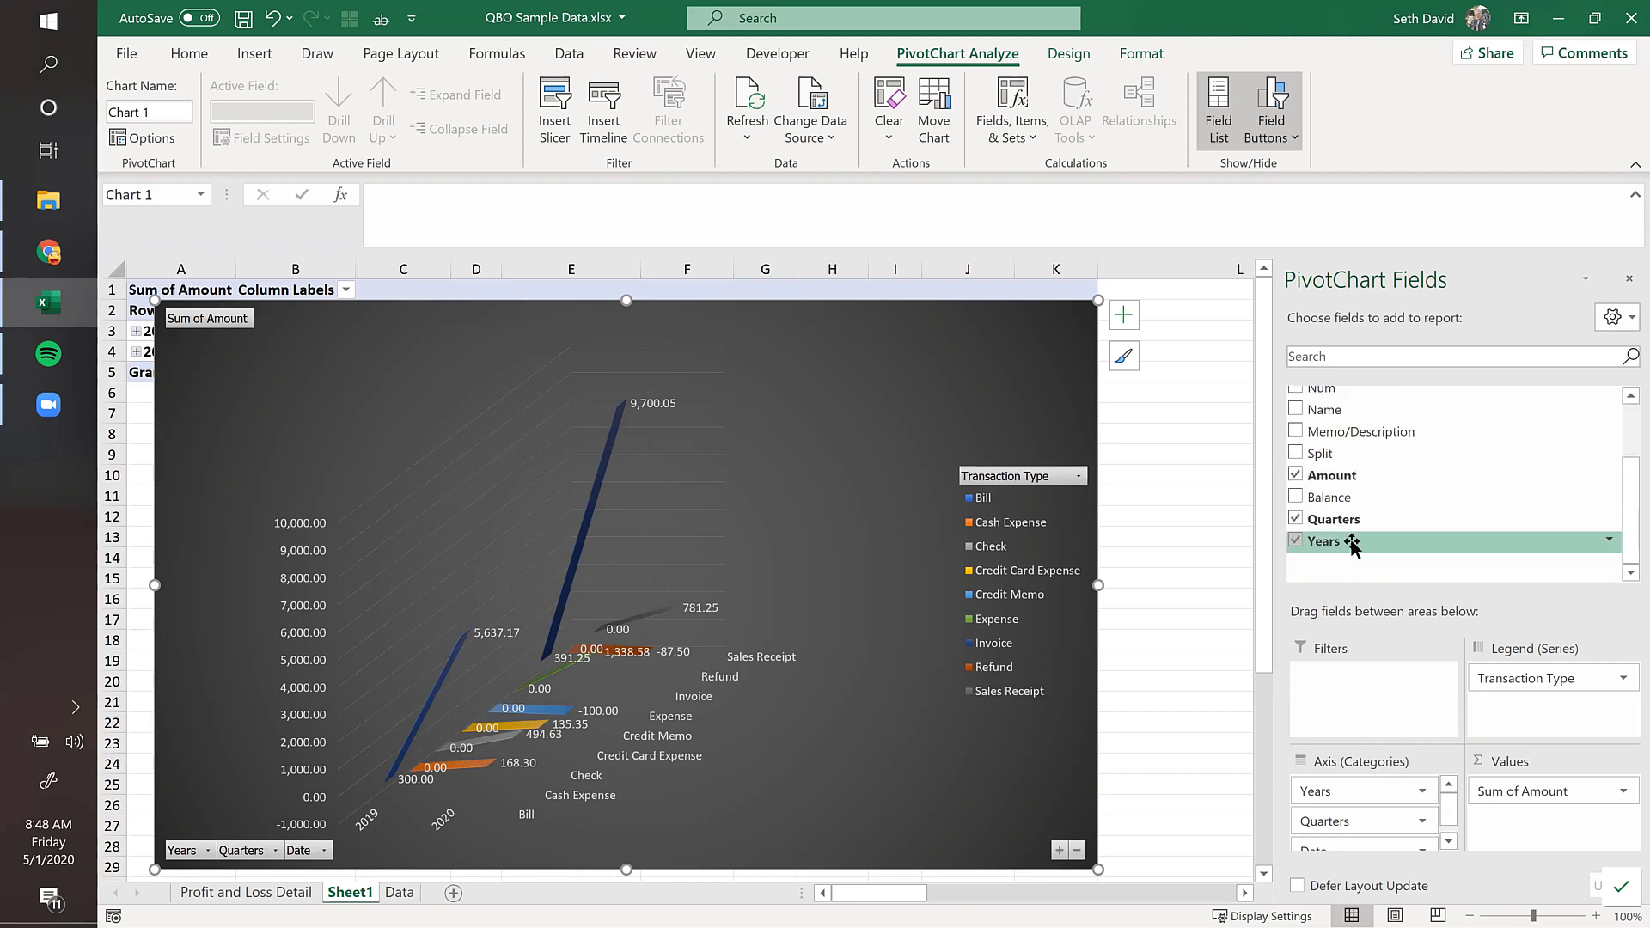
click(1296, 521)
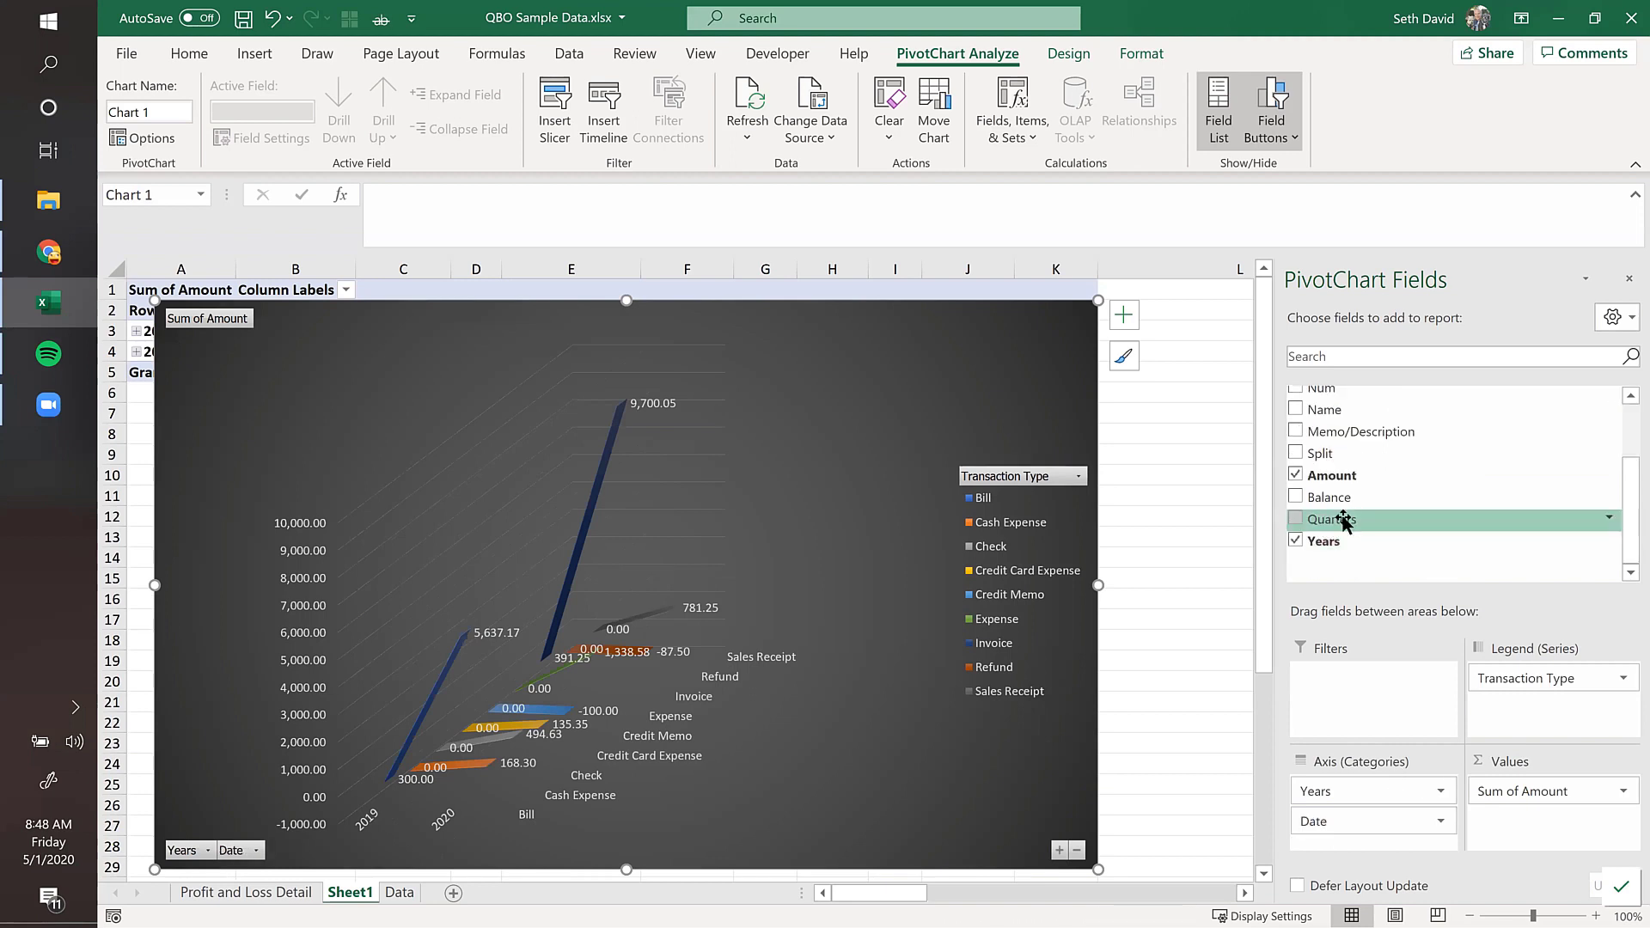
scroll(1423, 576, up, 2)
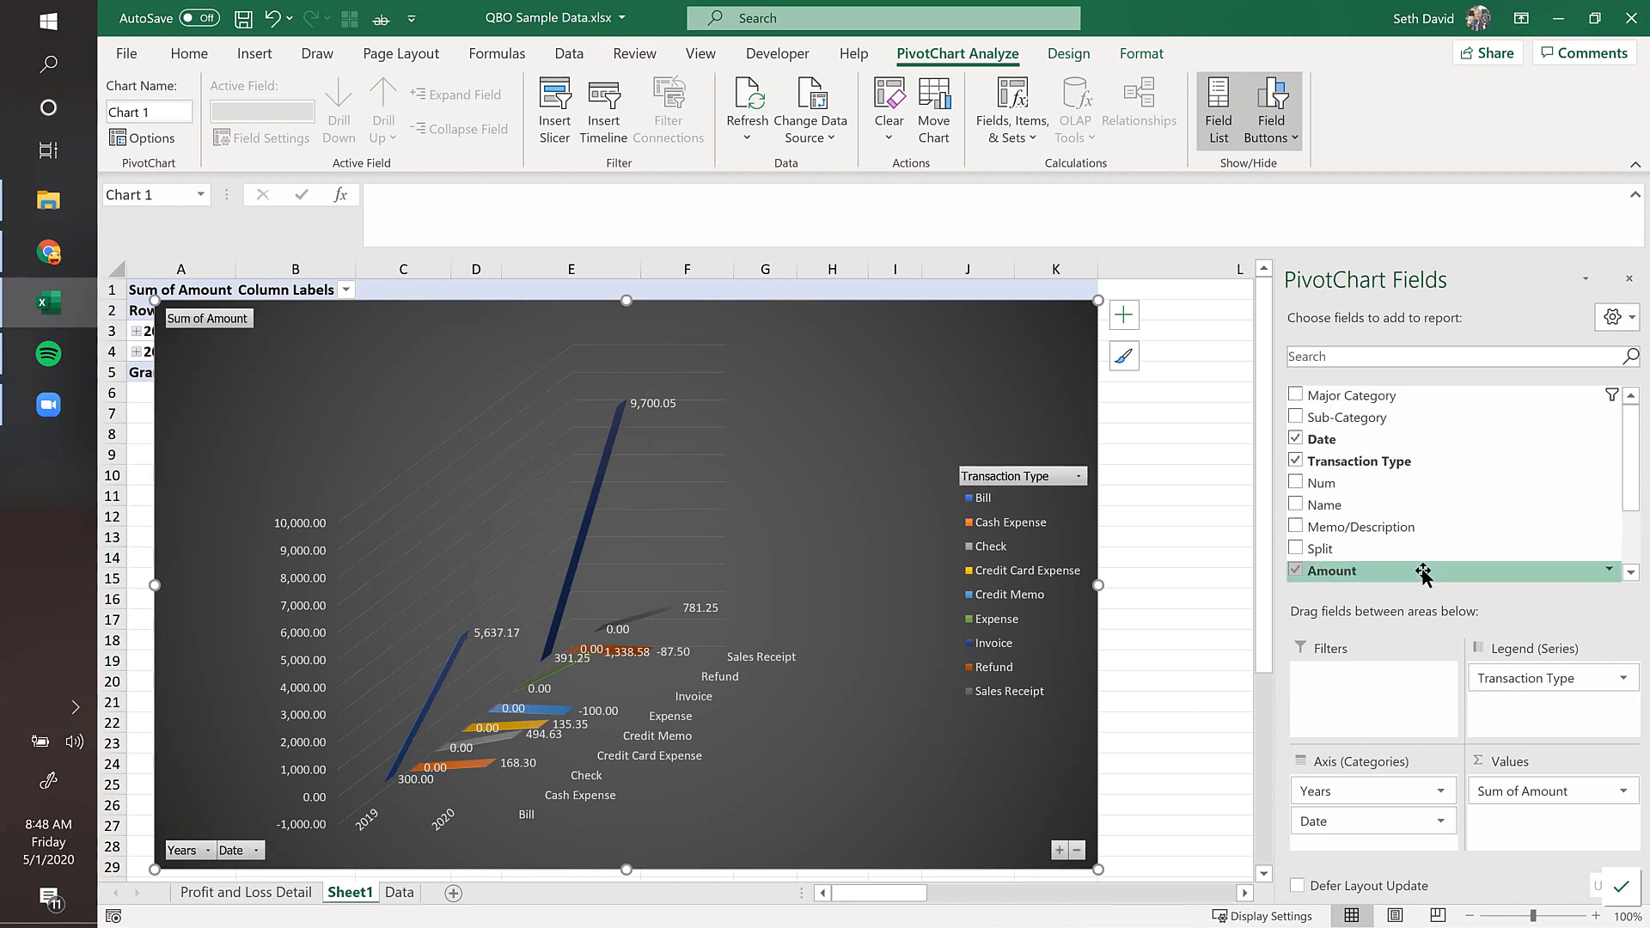
click(930, 377)
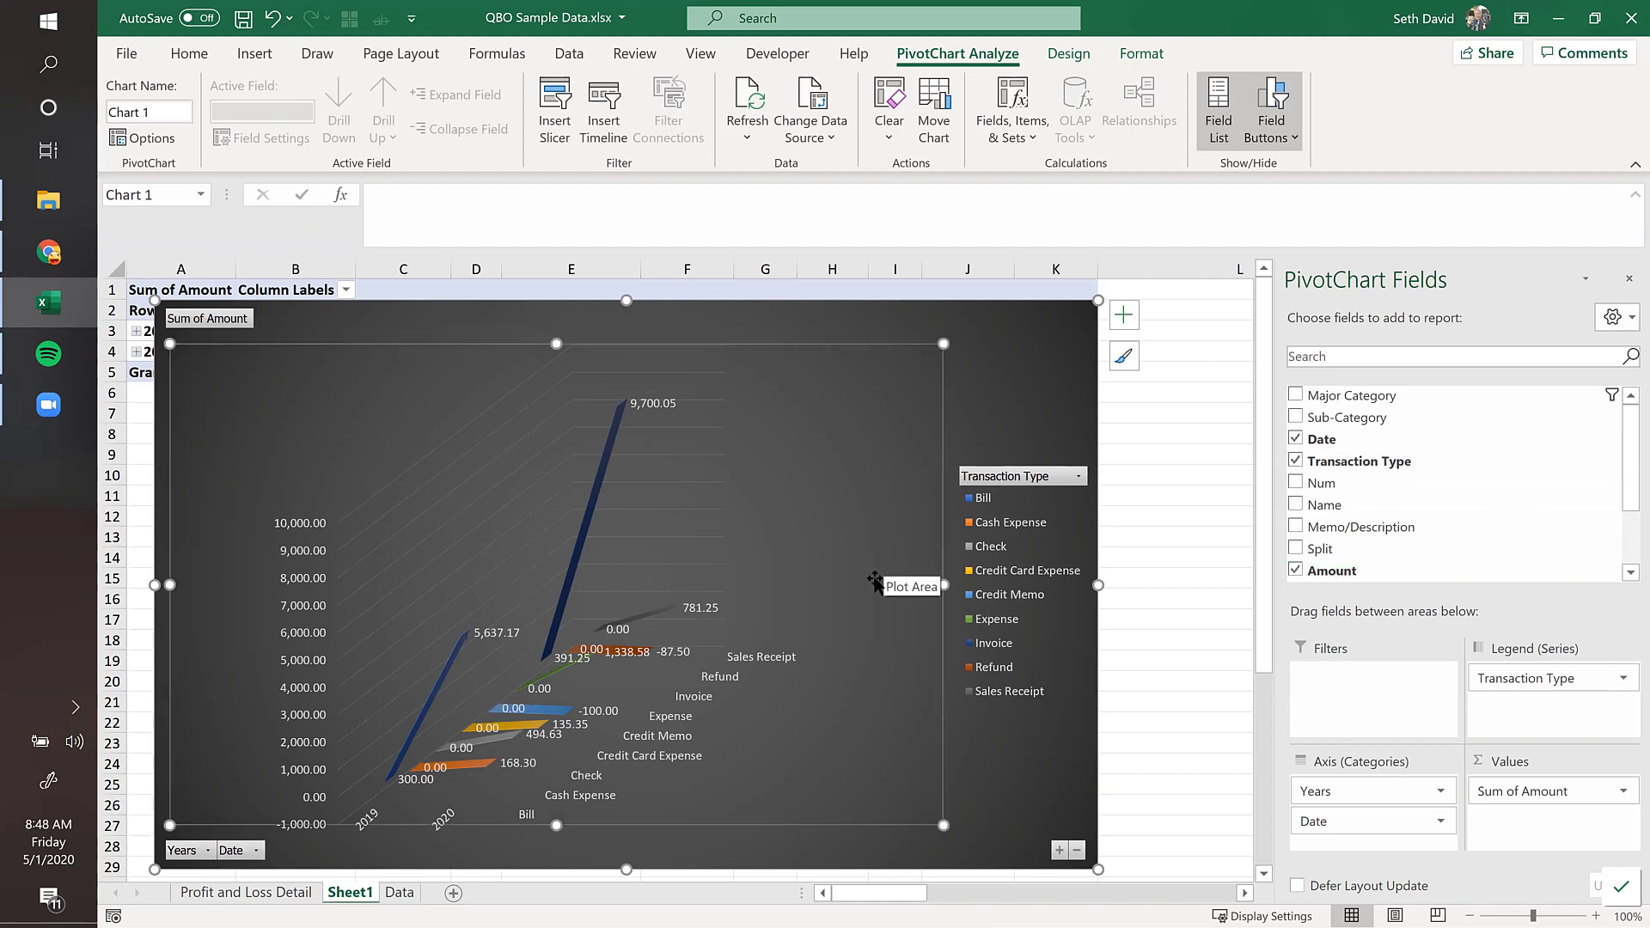
scroll(873, 579, down, 1)
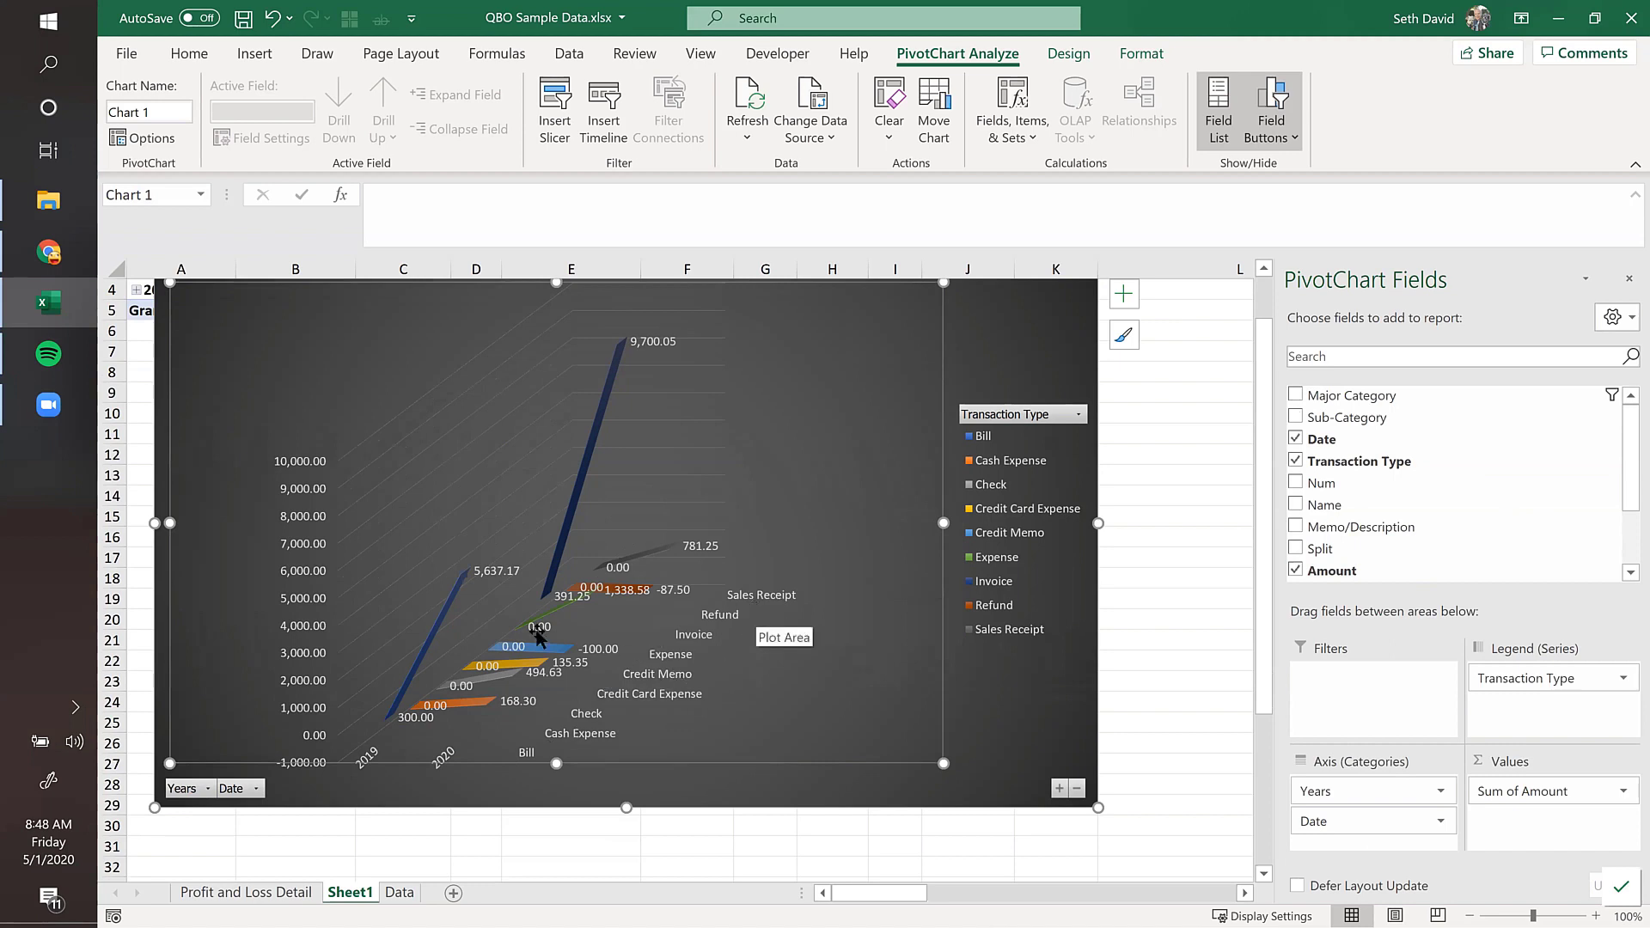
click(1080, 415)
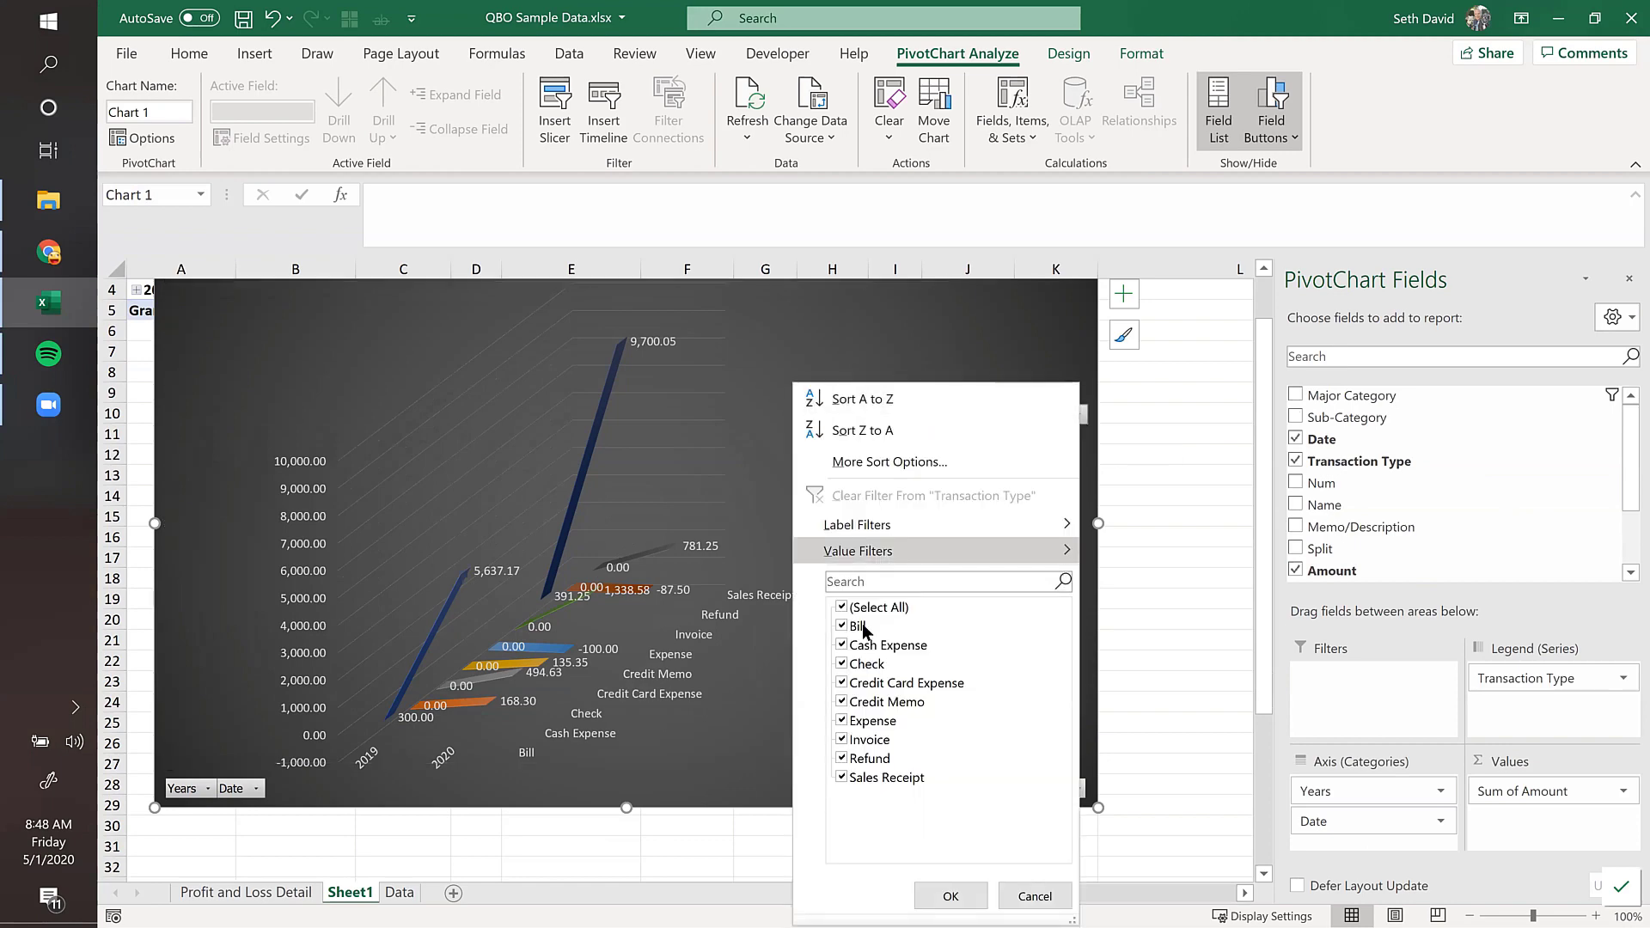
click(842, 609)
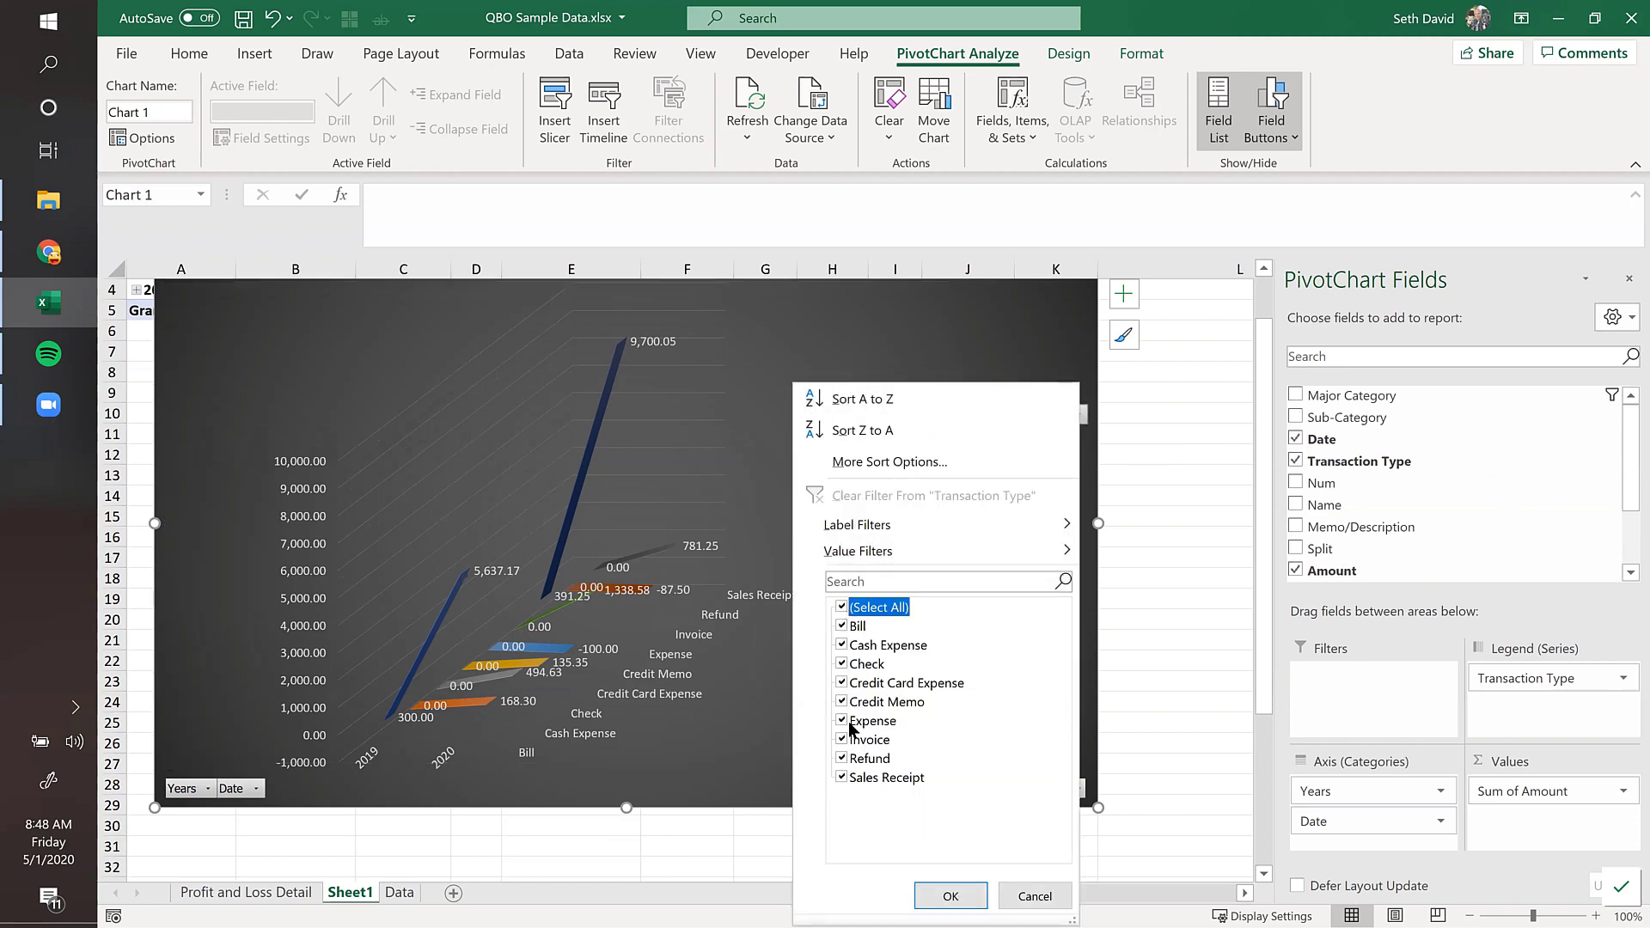
click(951, 896)
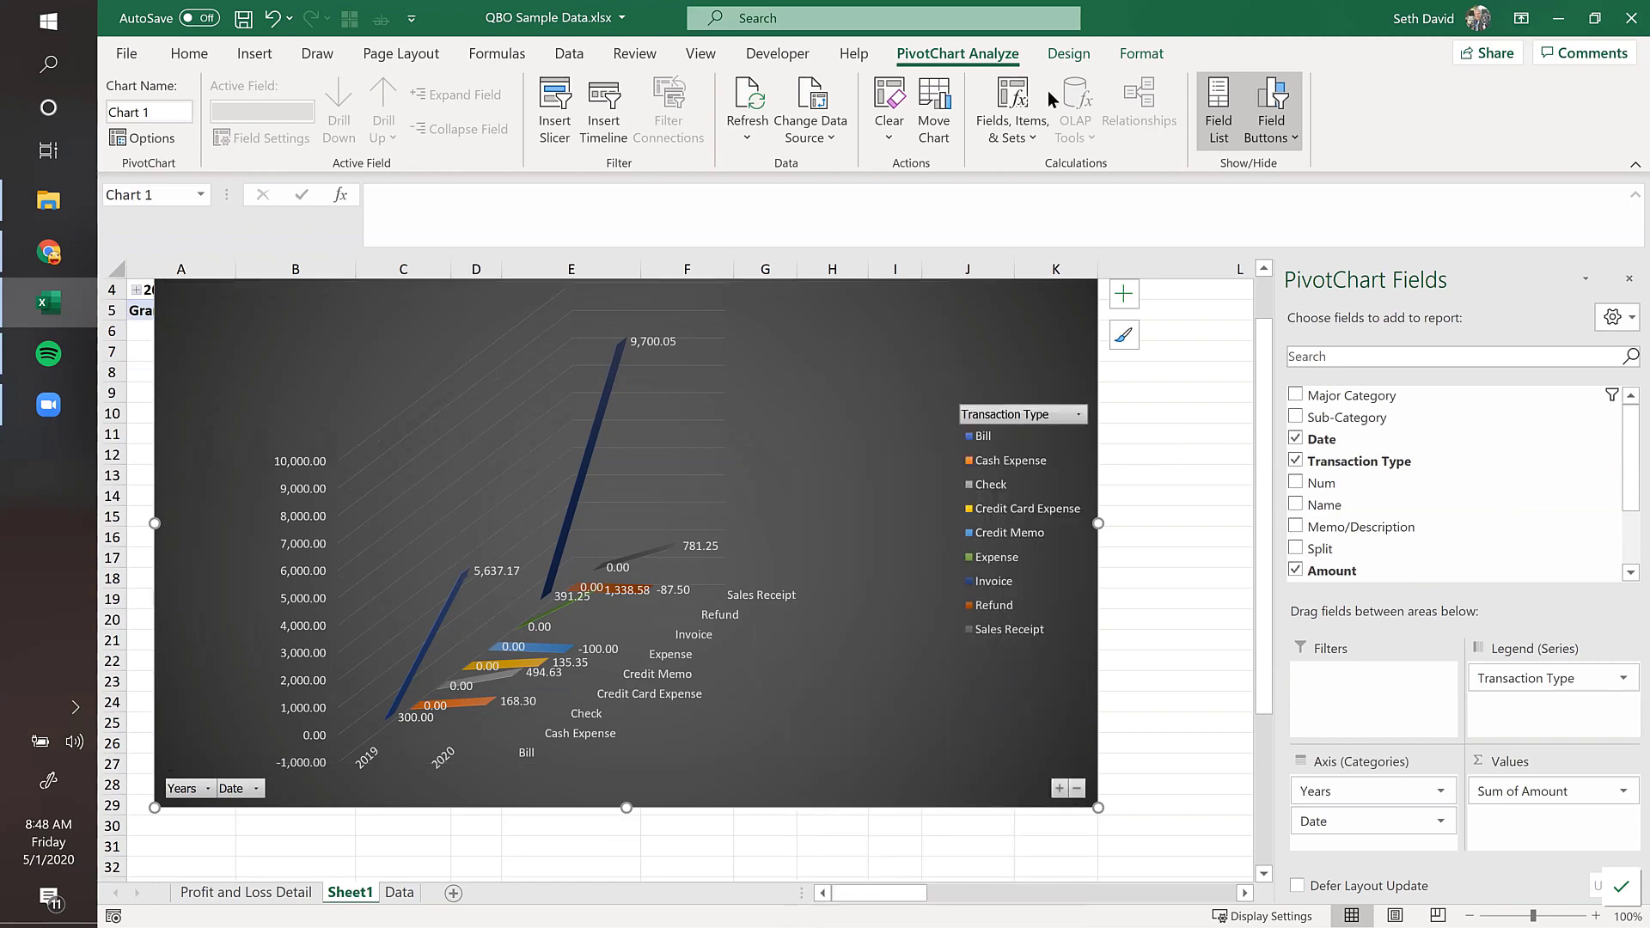
Step: Compare the bar chart variants, change the pivot chart type to Clustered Bar, and widen the chart slightly
click(1066, 54)
click(883, 107)
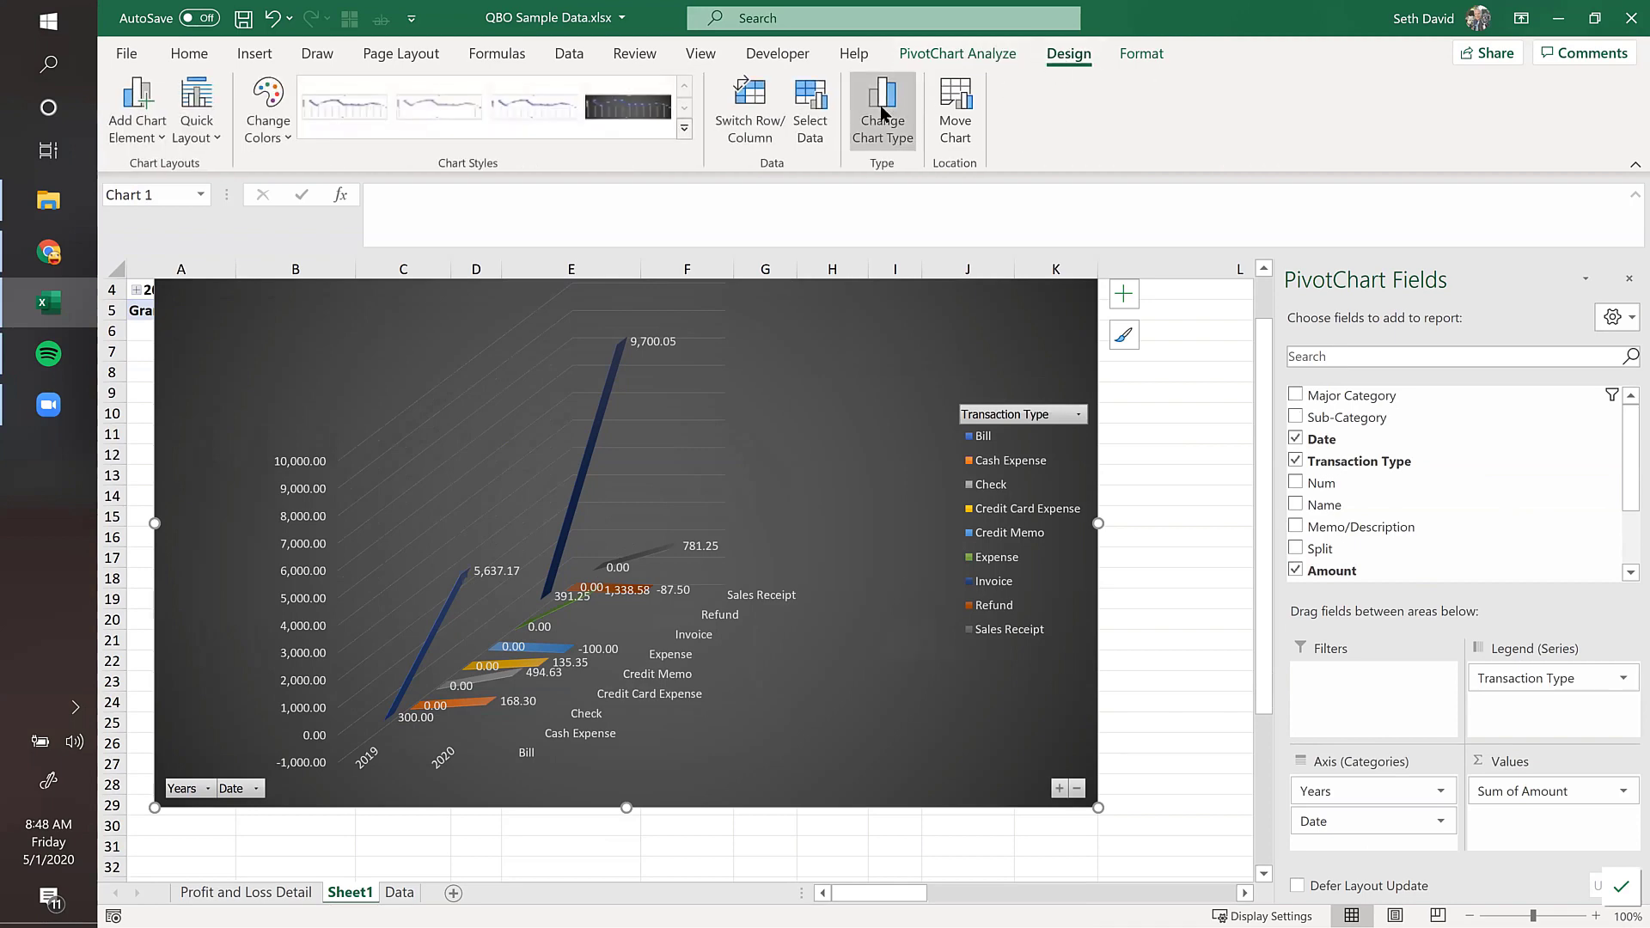
click(591, 352)
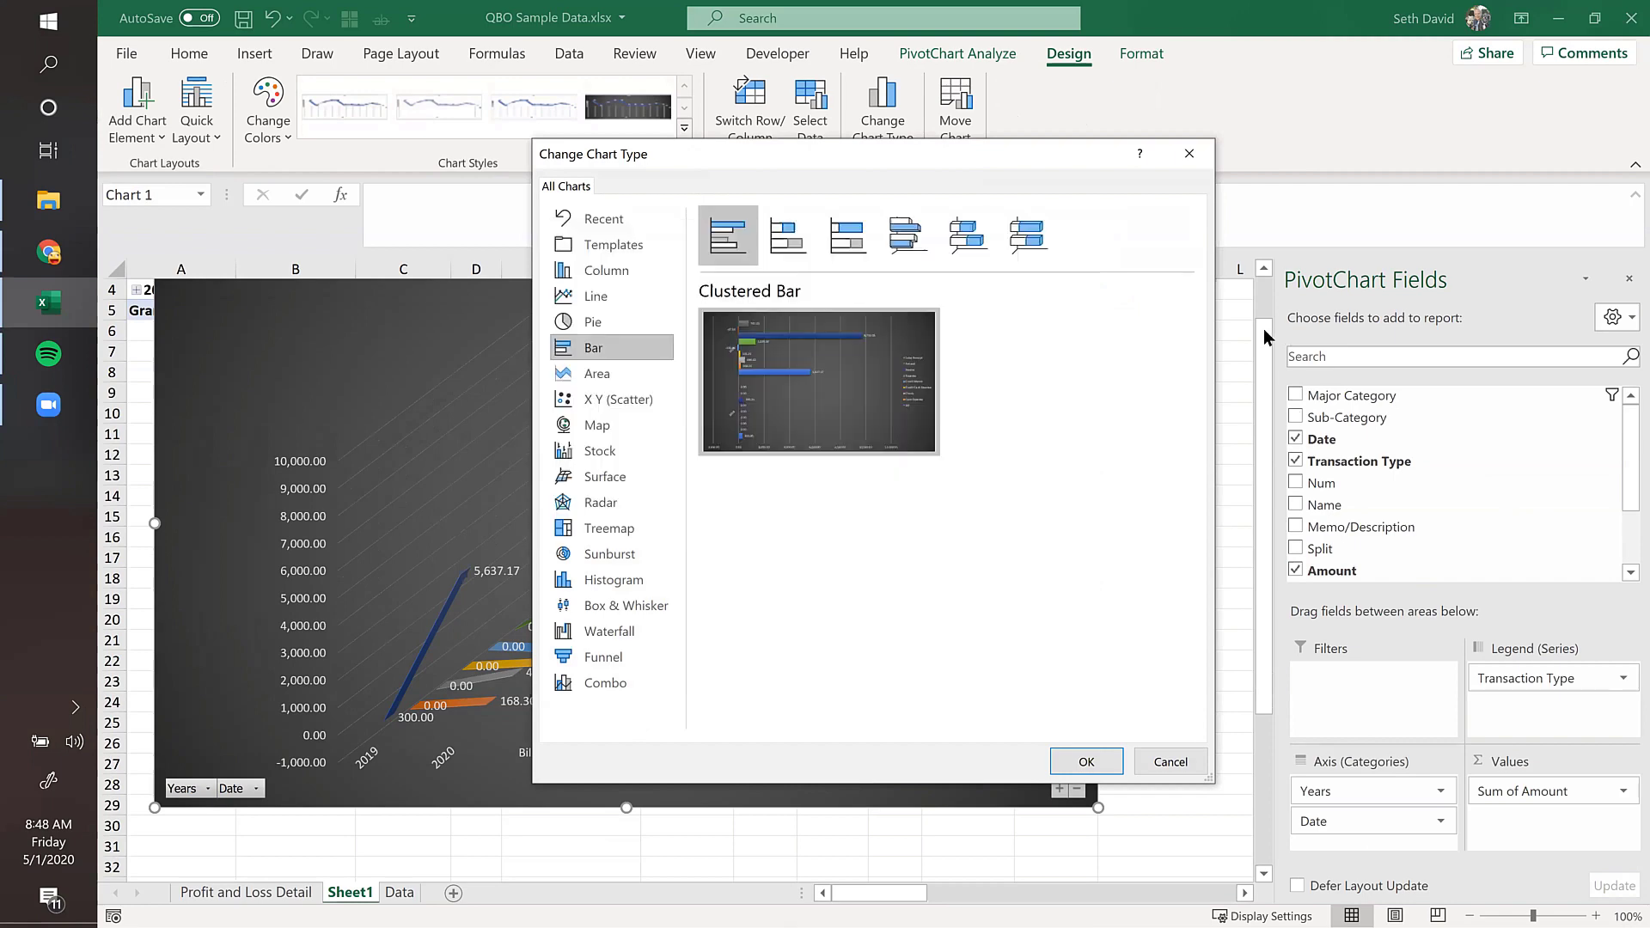
click(966, 232)
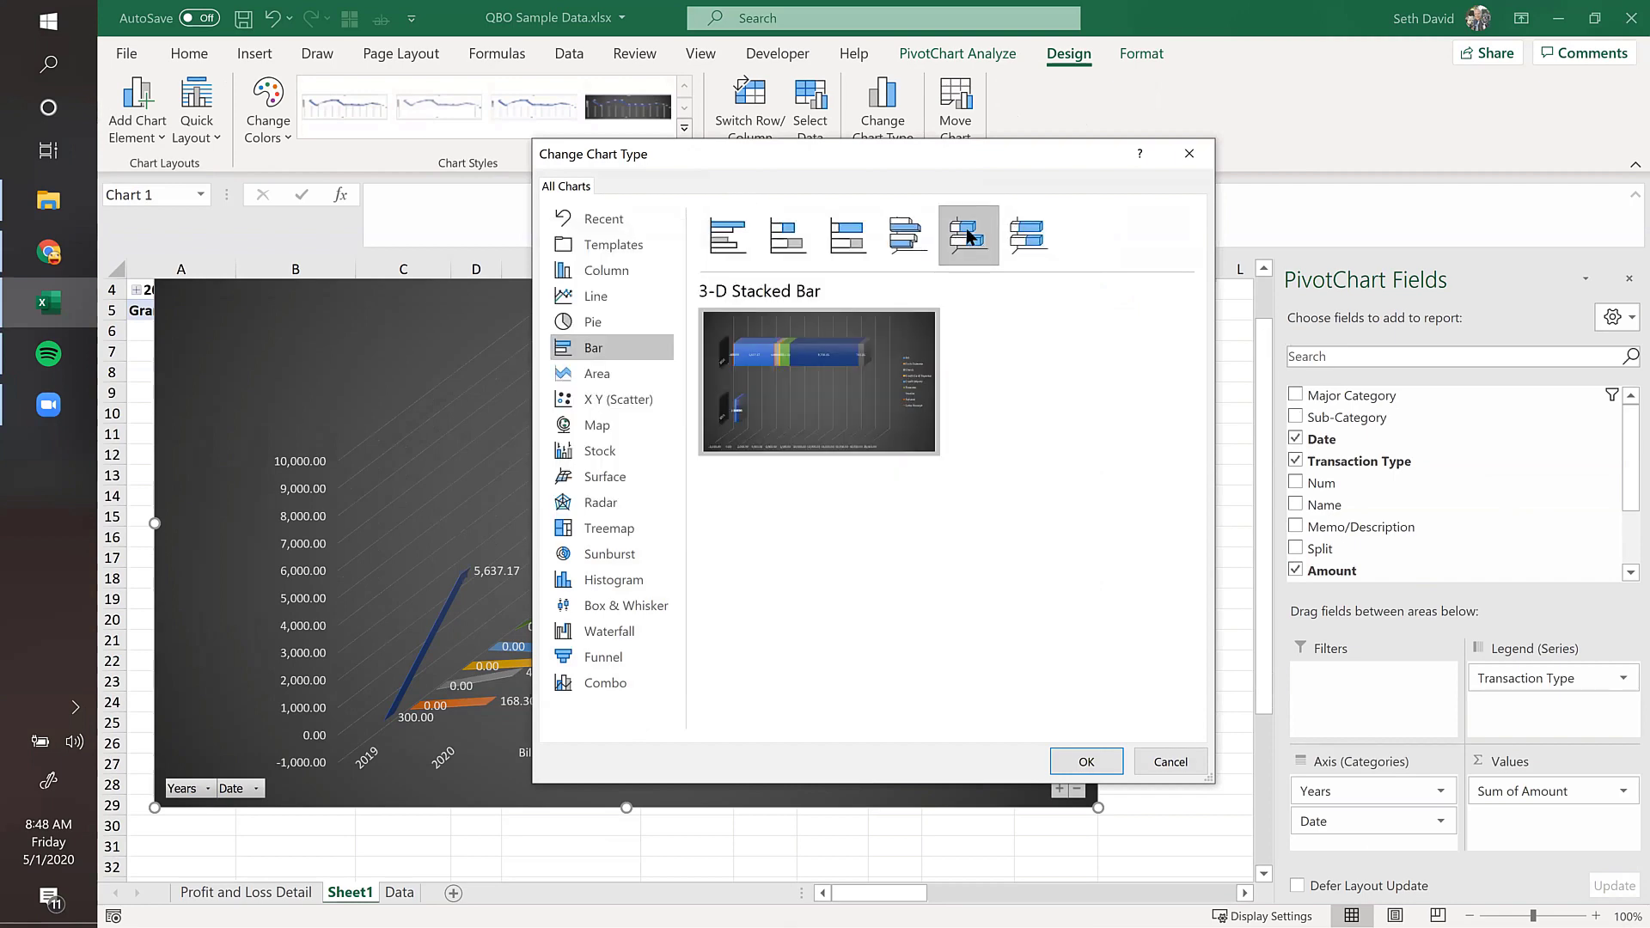
click(915, 242)
click(743, 245)
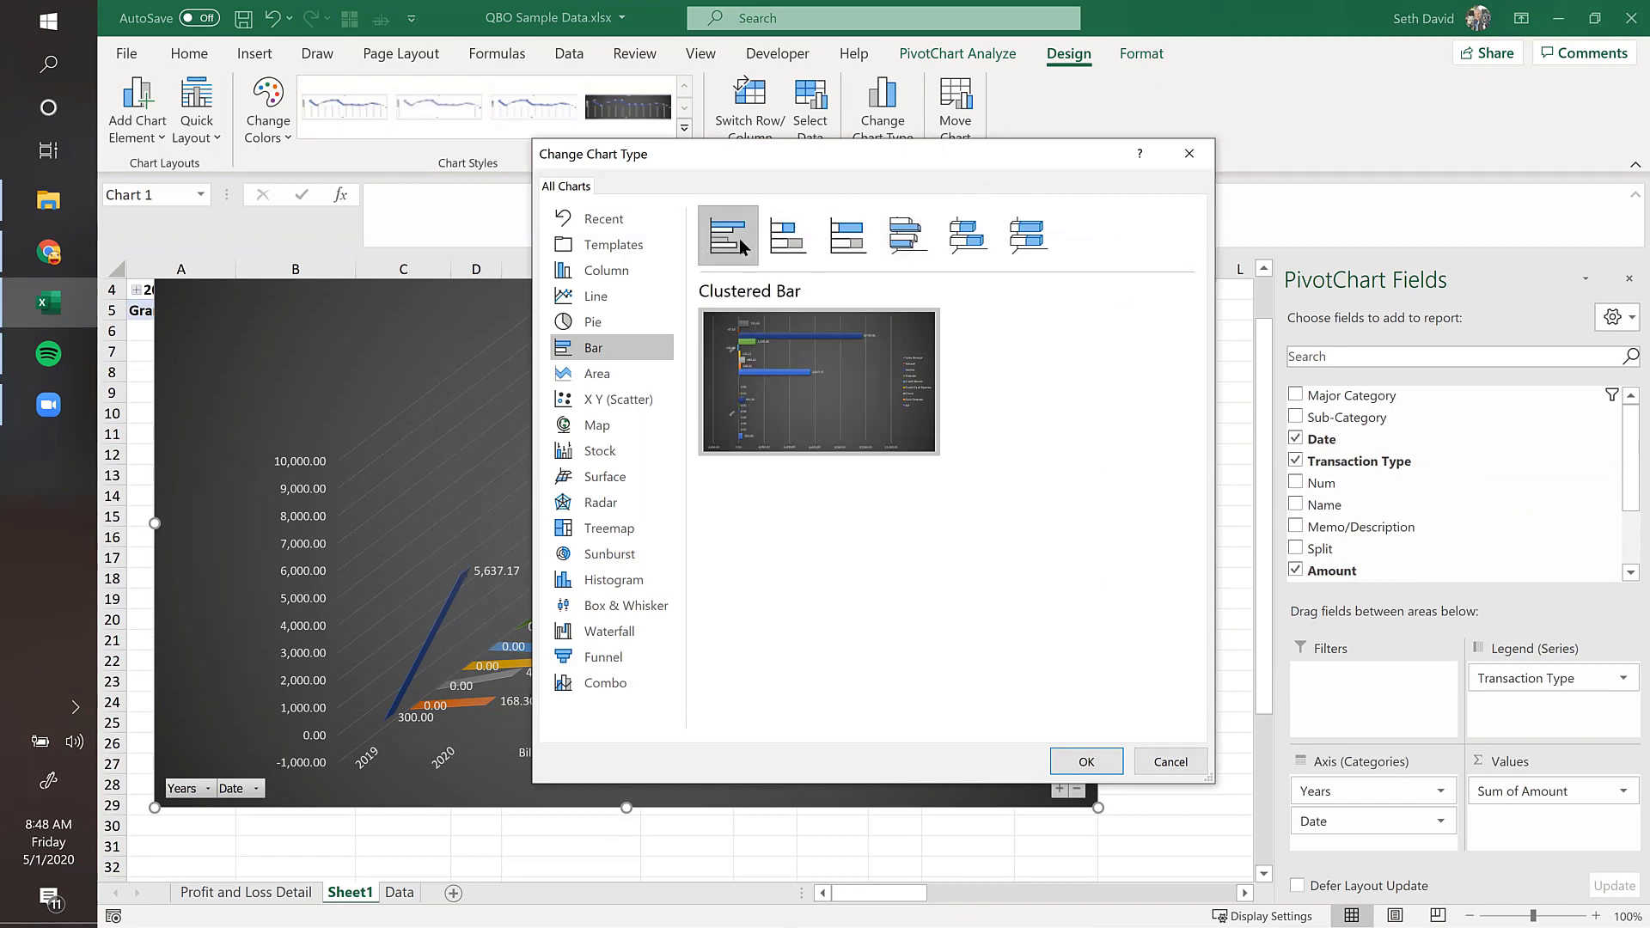
click(790, 243)
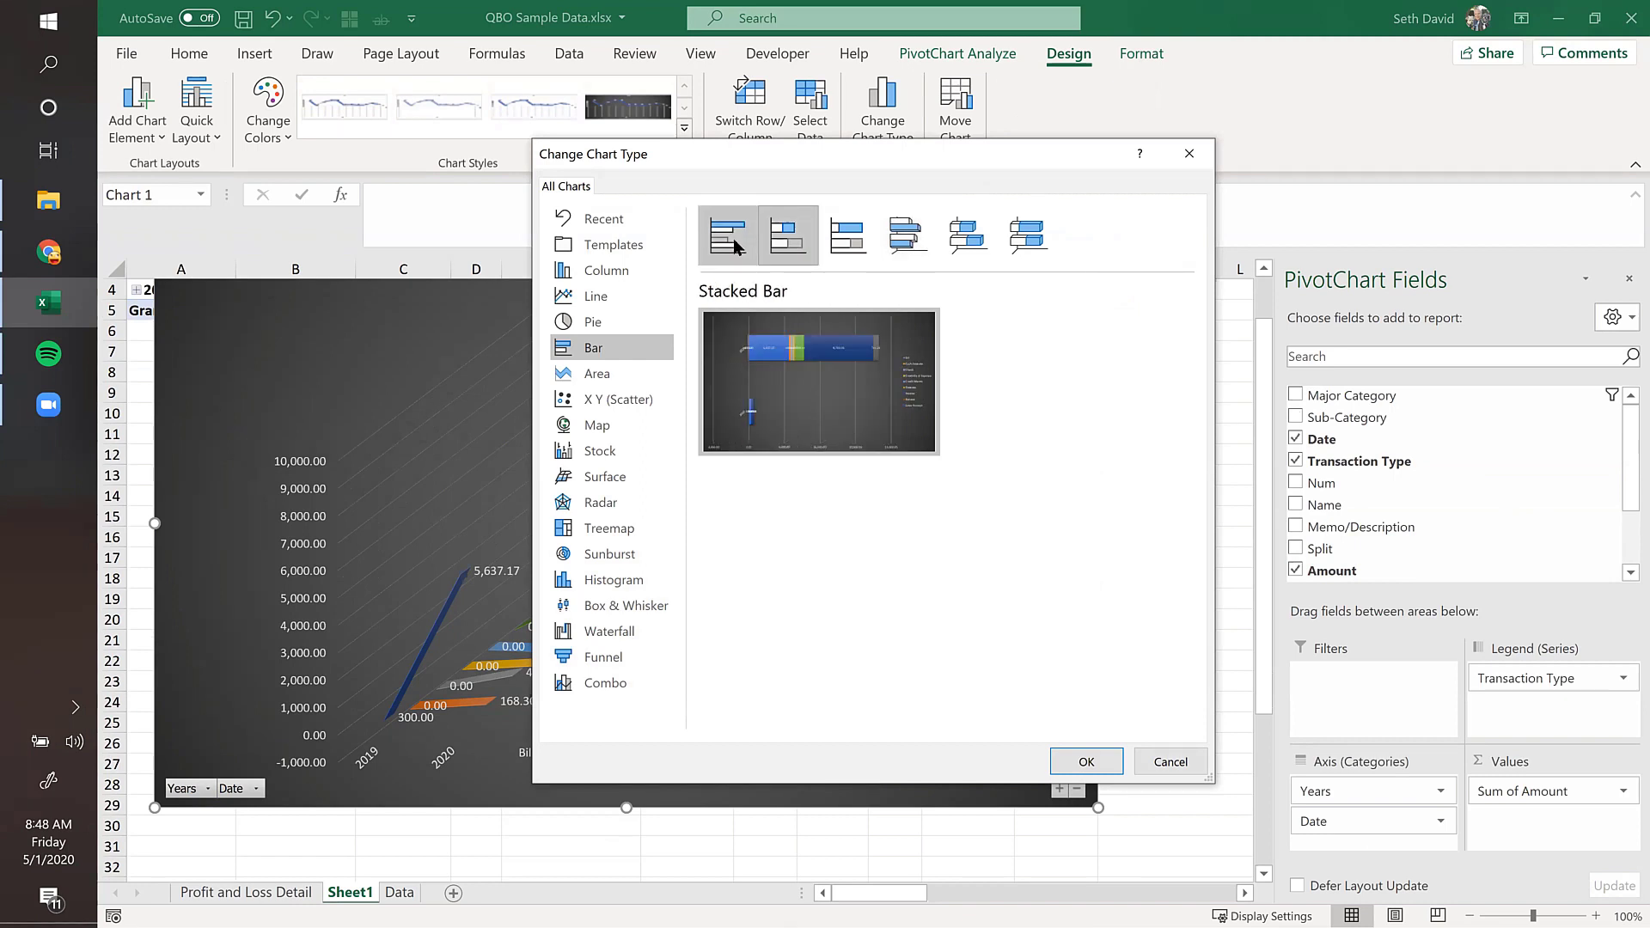
click(1028, 236)
click(979, 237)
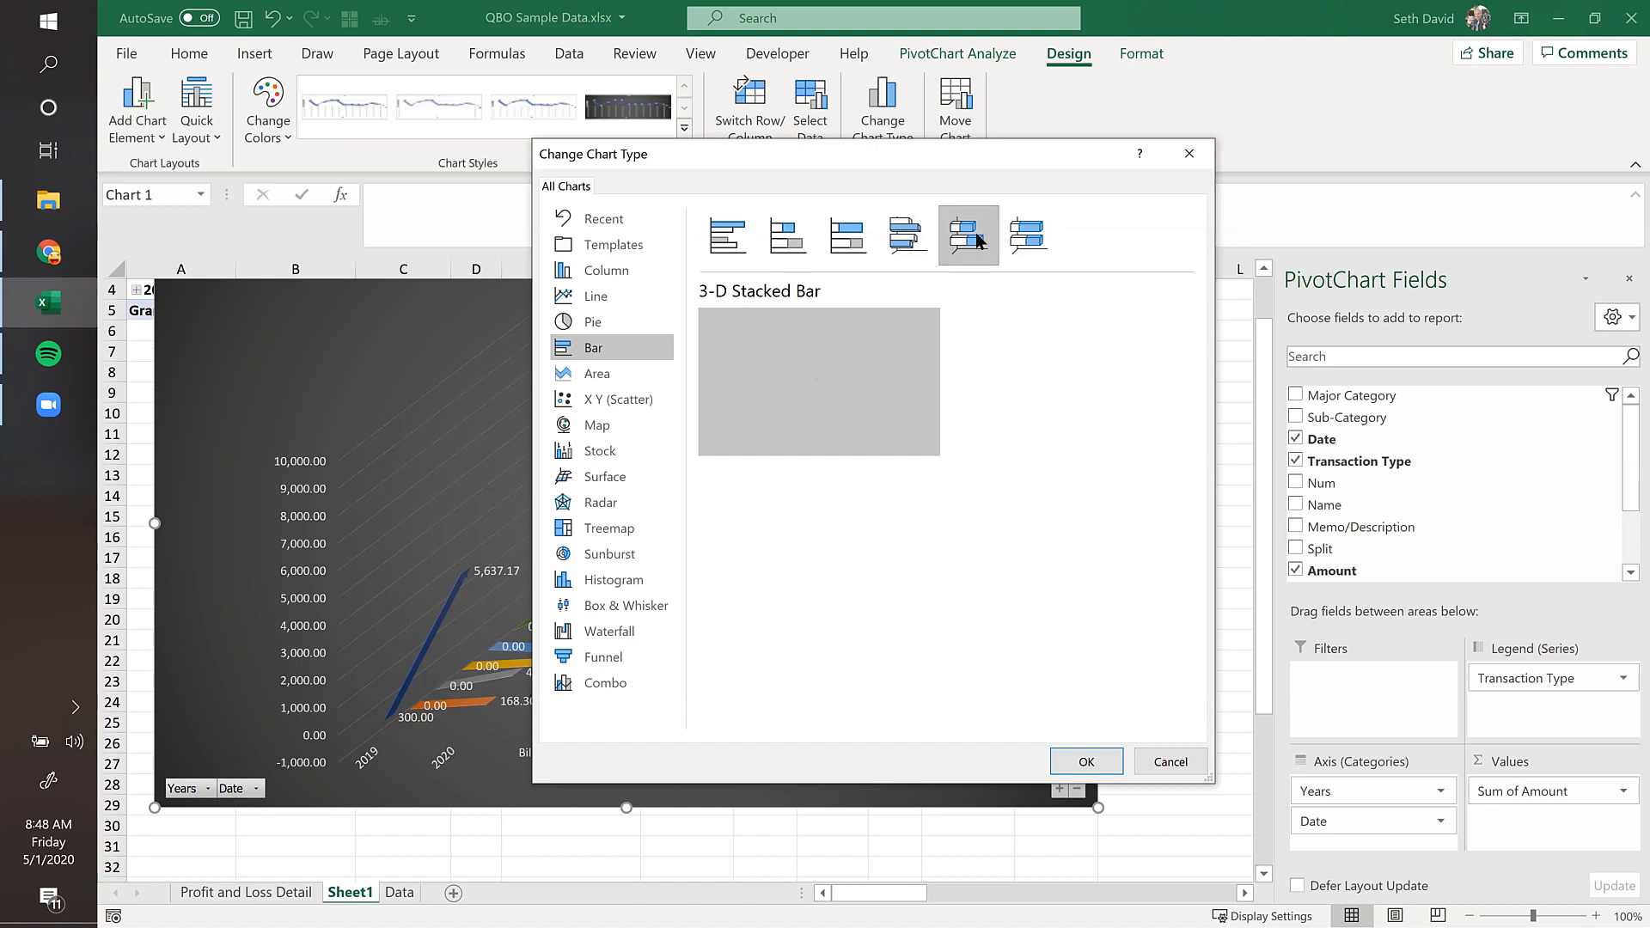
click(739, 240)
click(1083, 761)
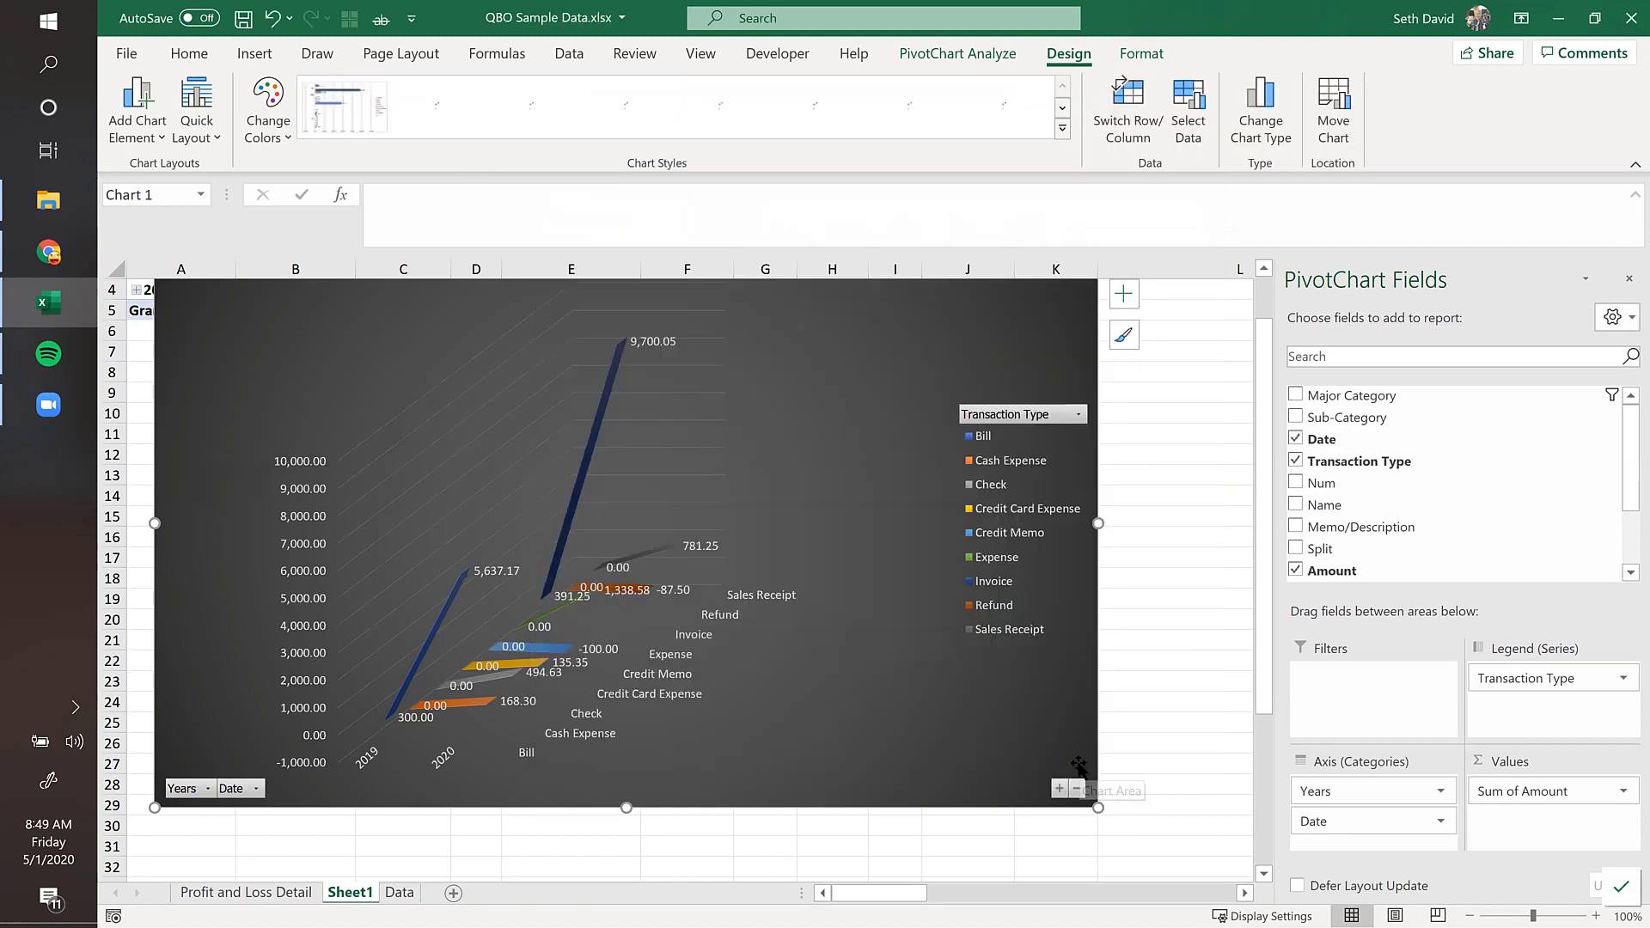
scroll(776, 602, up, 1)
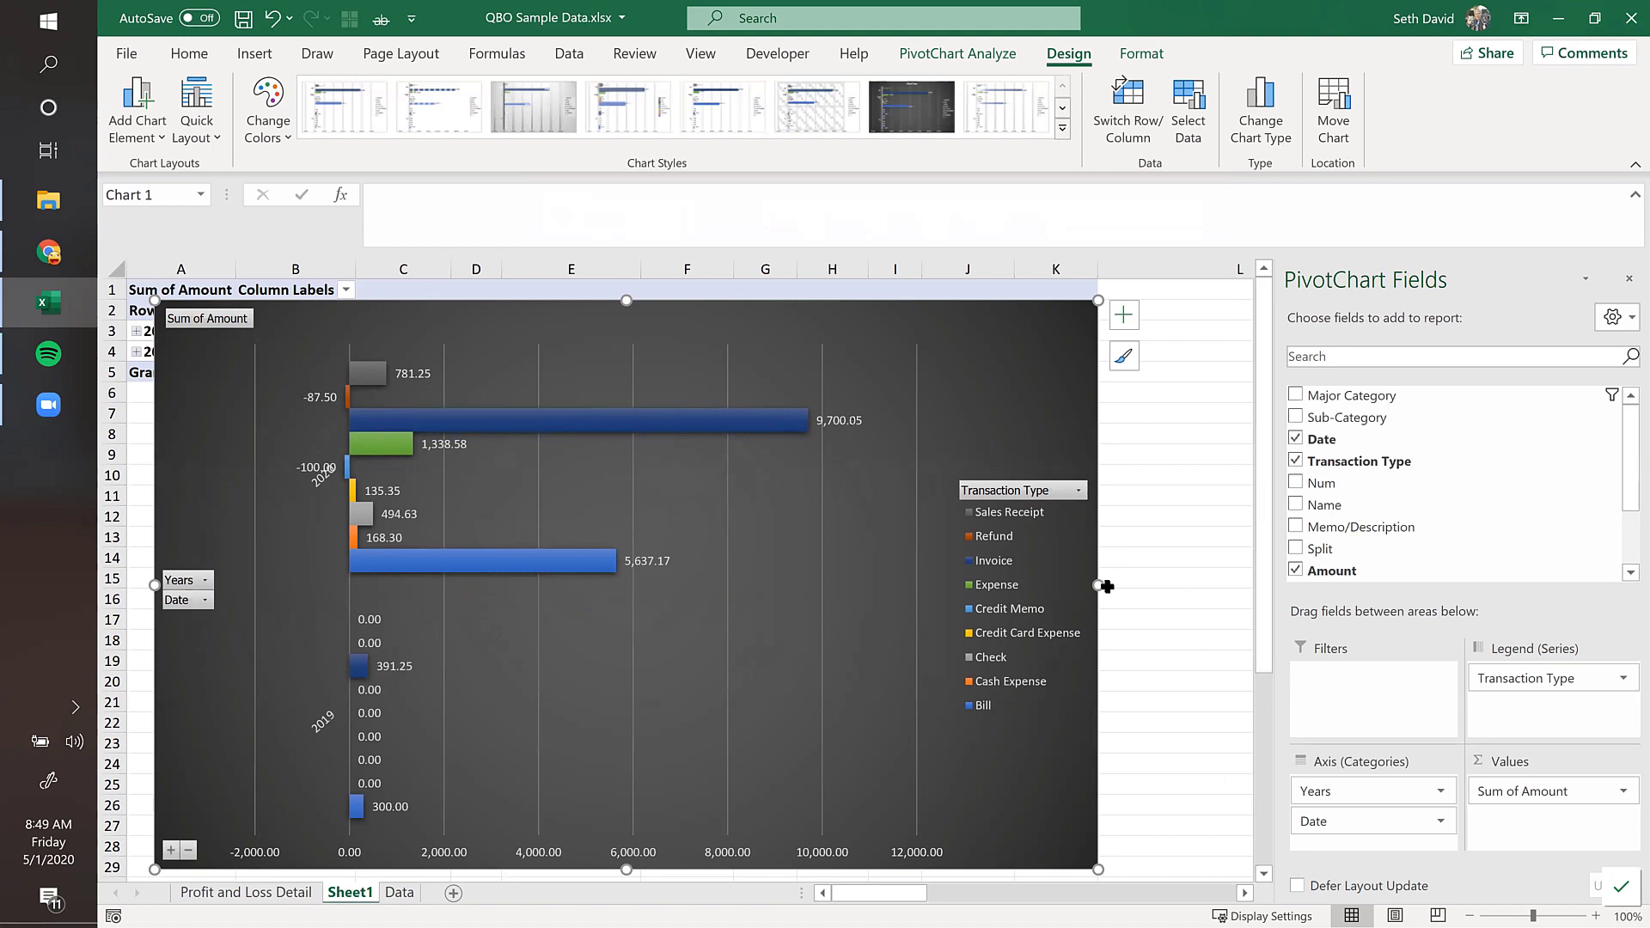
drag(1108, 582, 1155, 582)
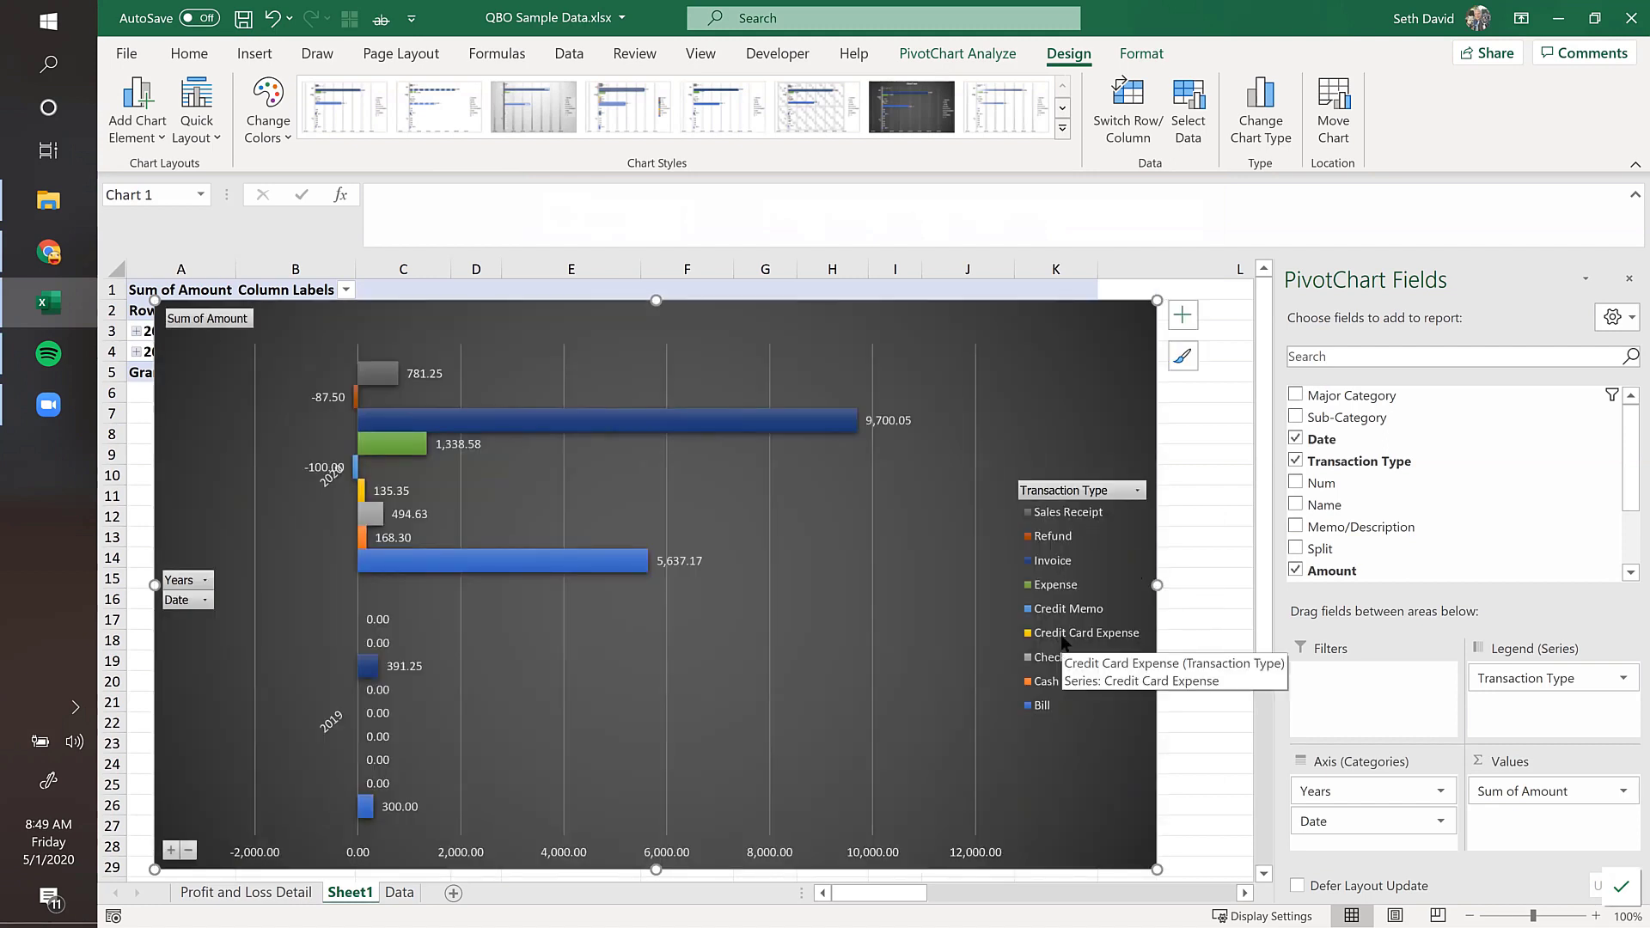
Step: Remove the Date and Years fields from the pivot chart's category axis
scroll(1325, 509, down, 2)
scroll(1325, 515, up, 2)
click(1296, 440)
scroll(1298, 455, down, 3)
click(1293, 540)
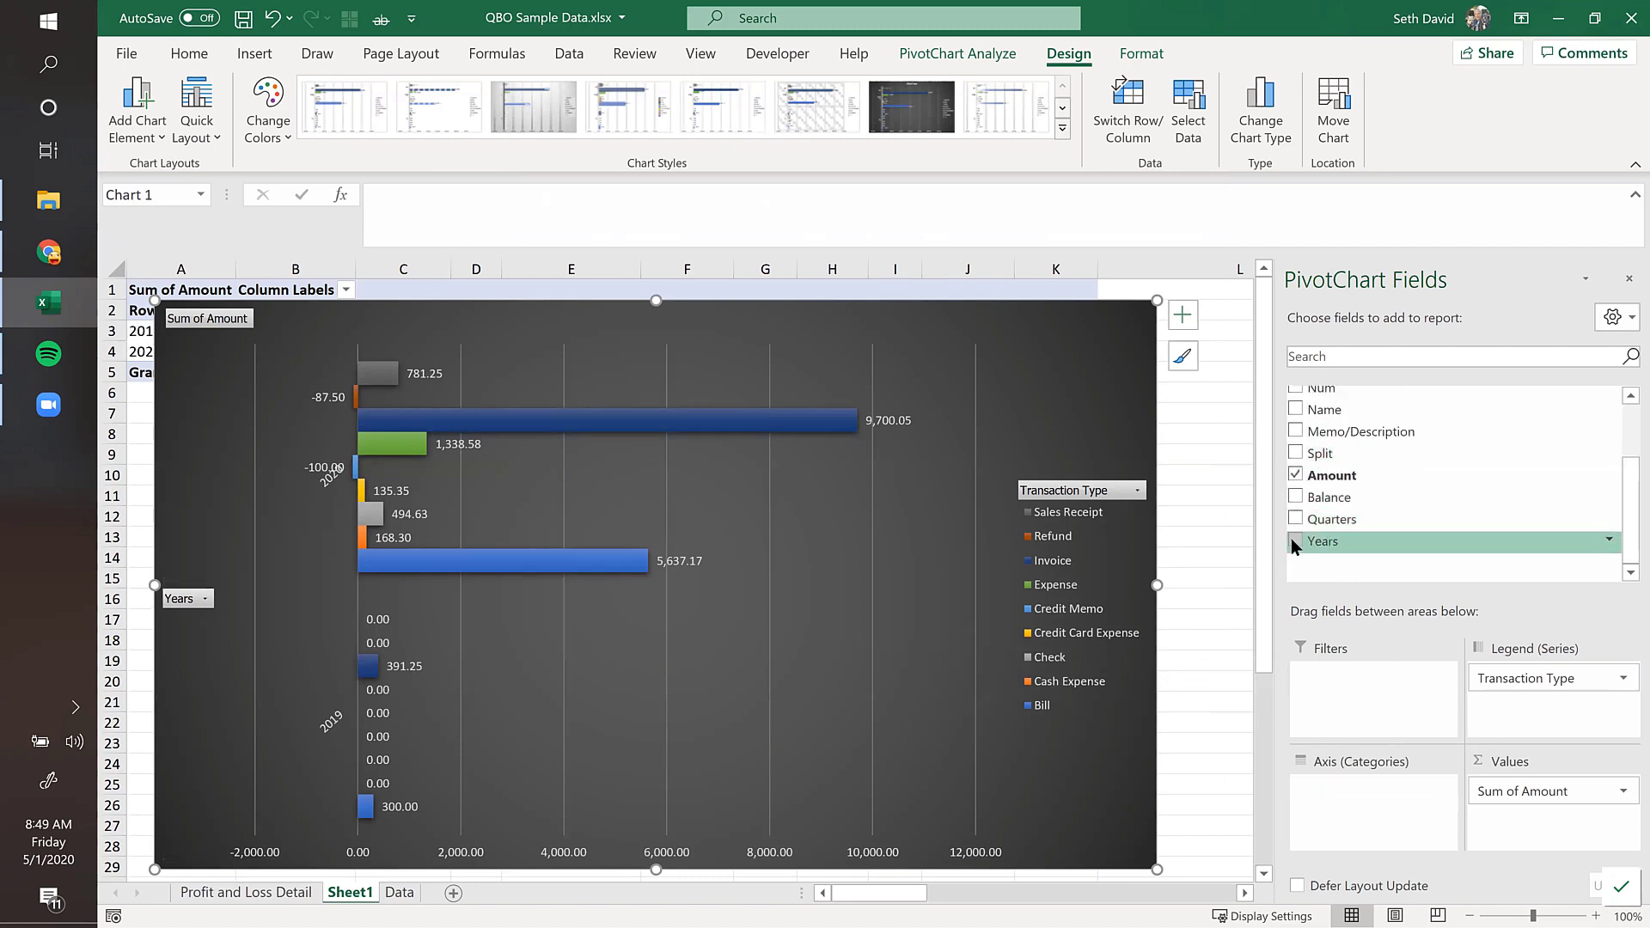
Step: Move Transaction Type from the legend series to the category axis and widen the bar chart
drag(1556, 678, 1348, 807)
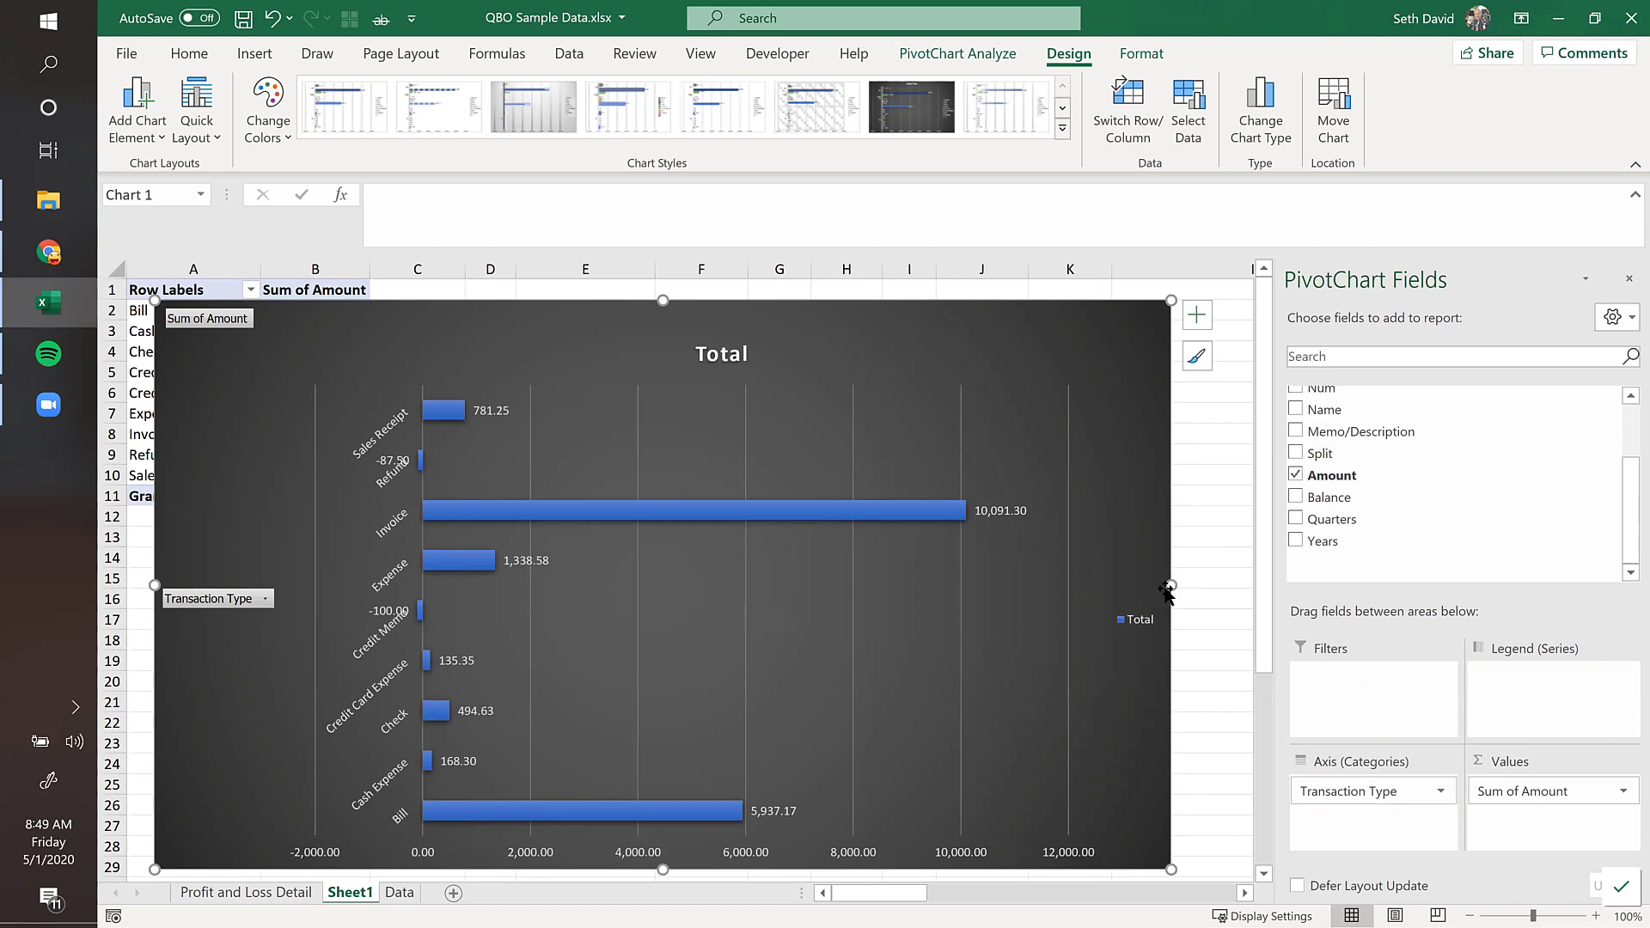
drag(1171, 585, 1250, 587)
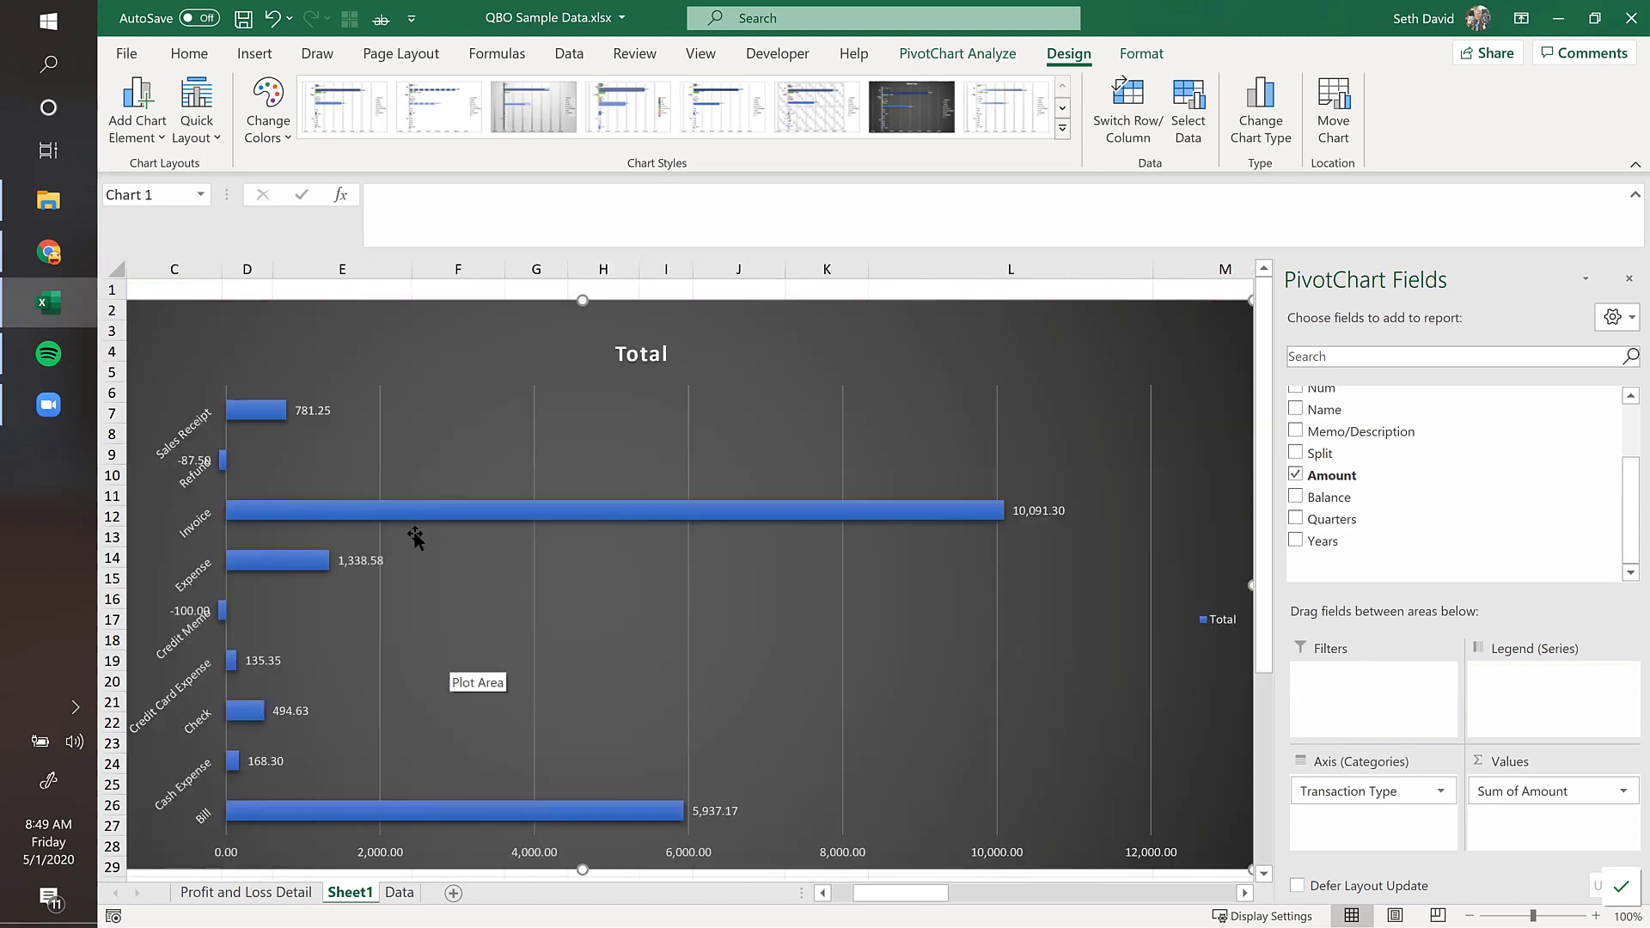
scroll(416, 537, down, 1)
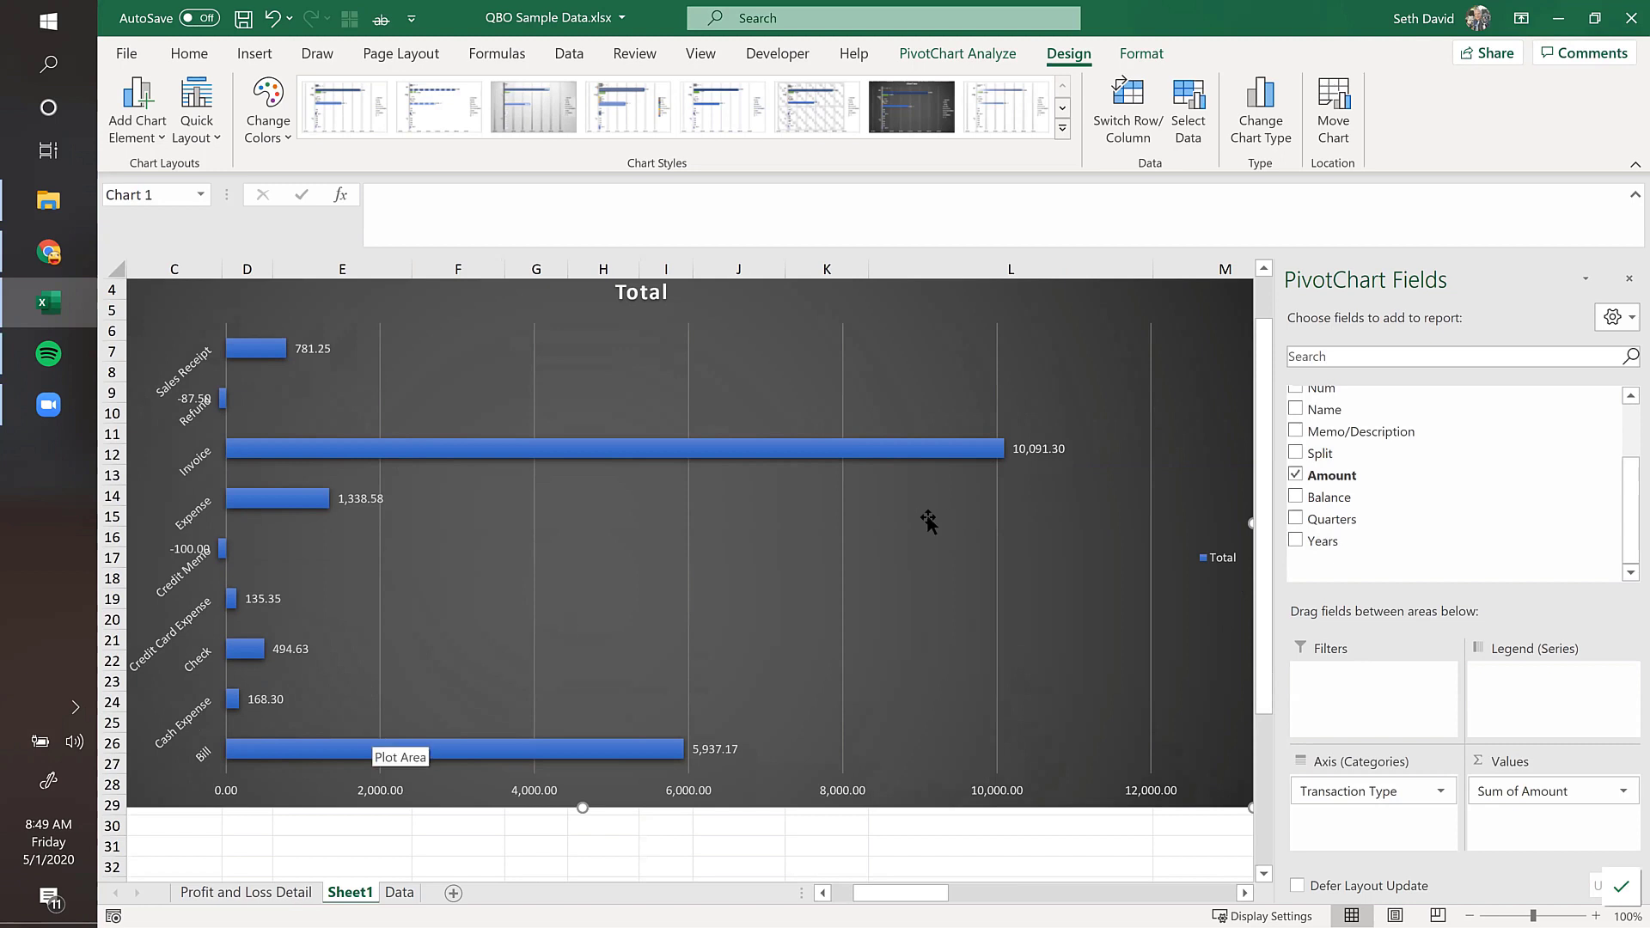
scroll(1462, 490, up, 2)
scroll(1097, 473, up, 1)
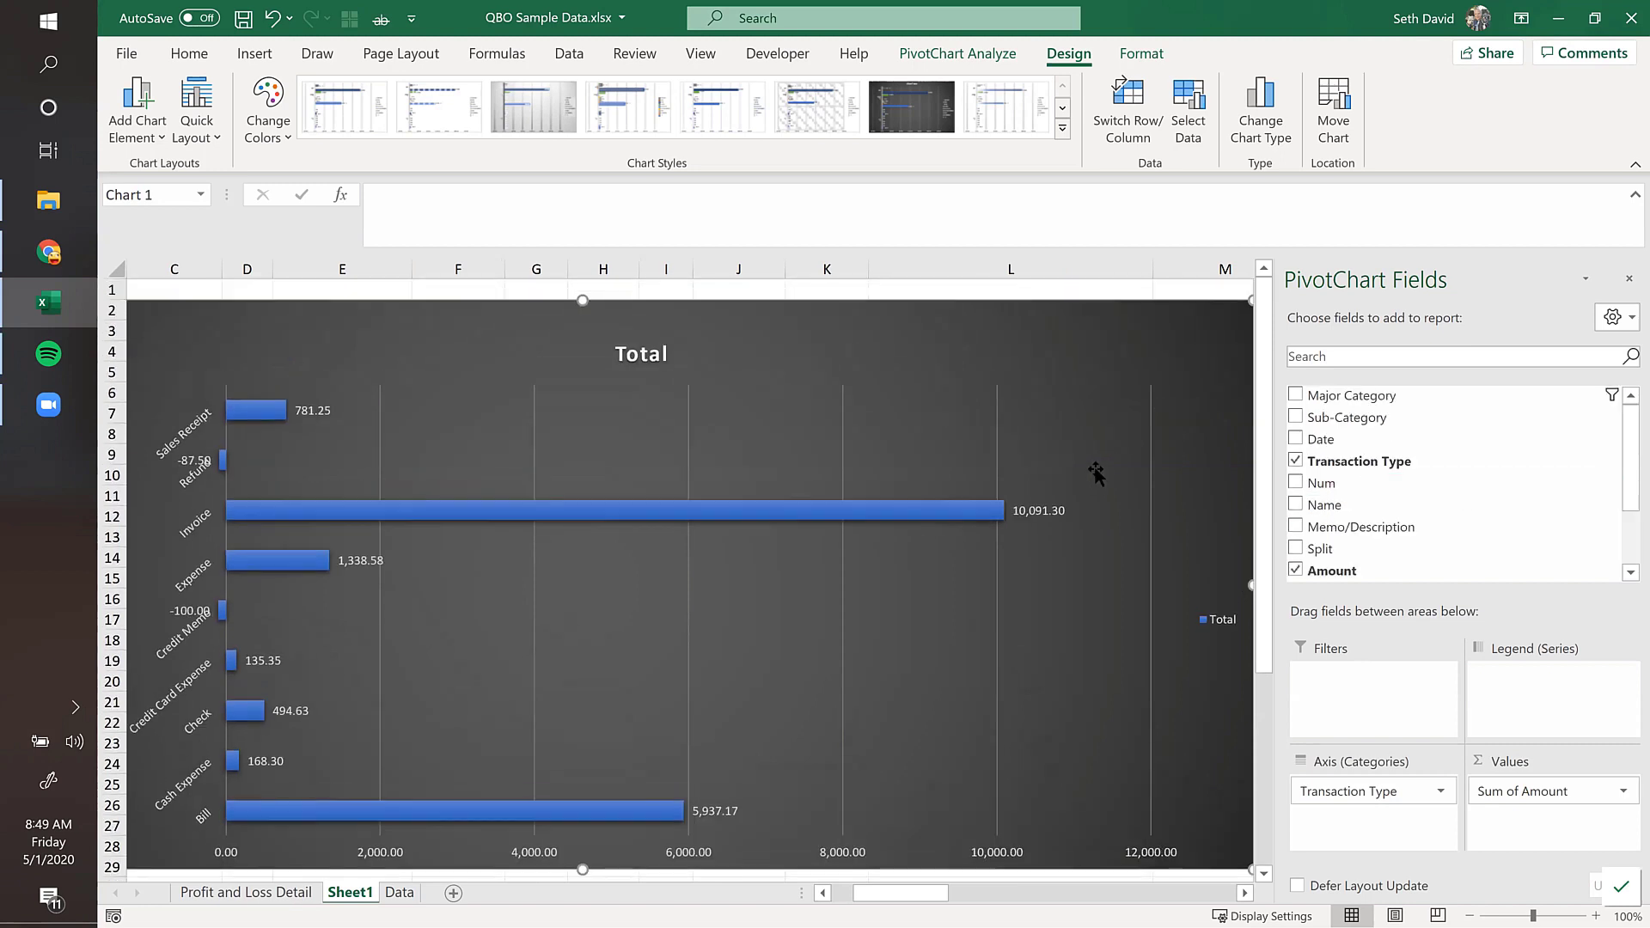
Step: Change the pivot chart type from Clustered Bar to 3-D Area
click(1270, 101)
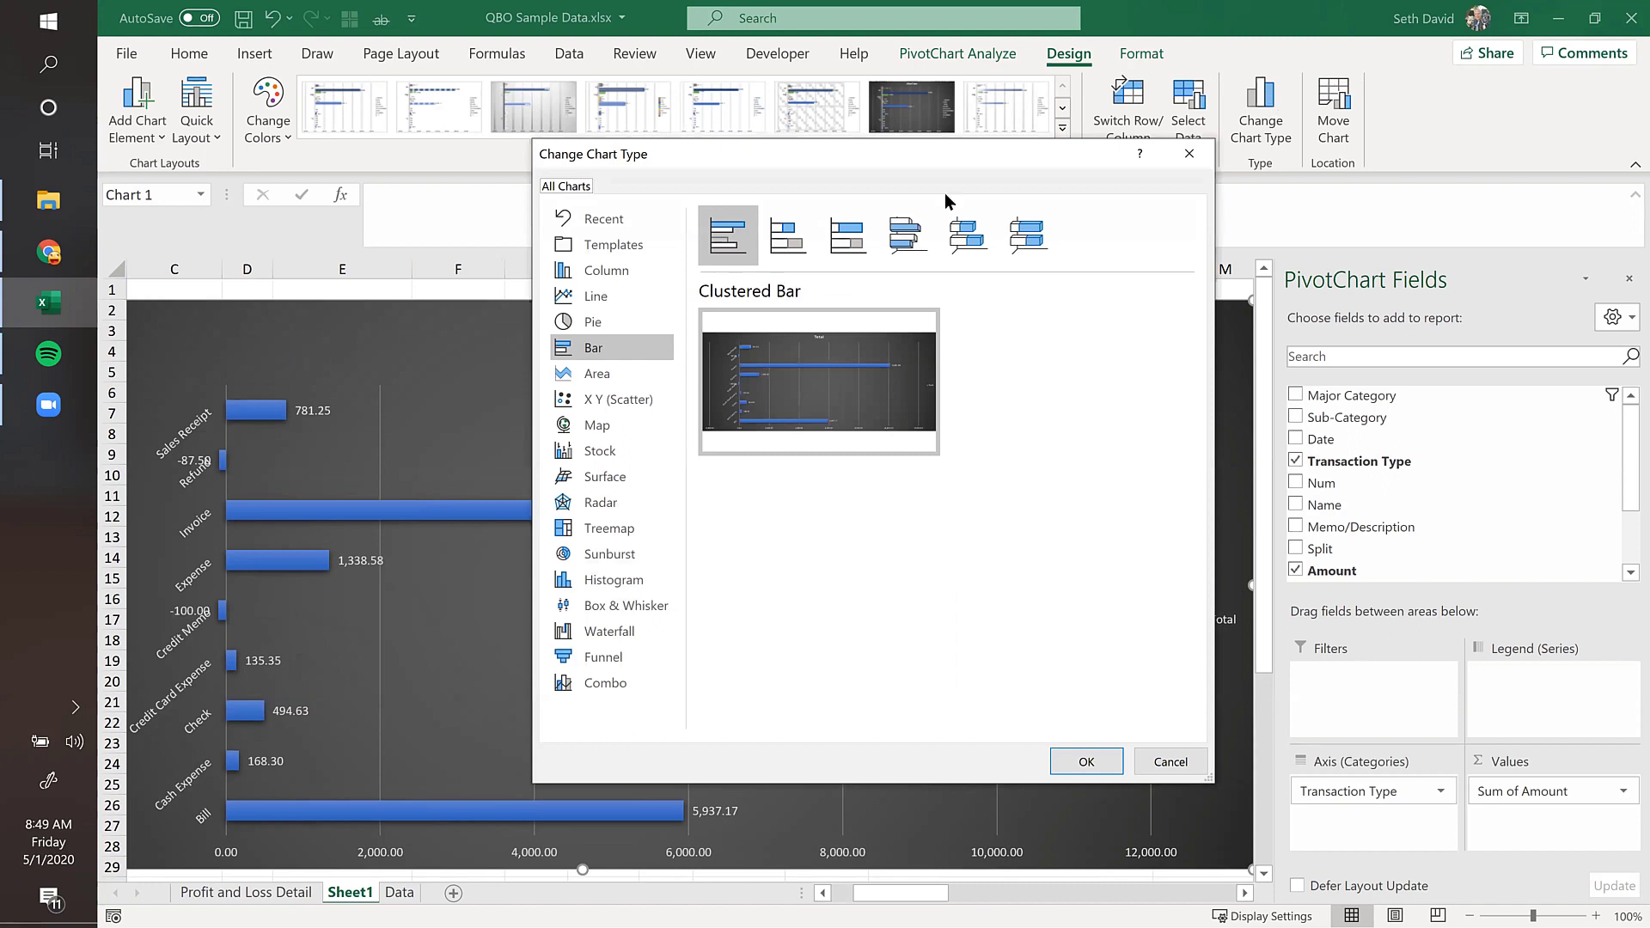
click(605, 375)
click(913, 242)
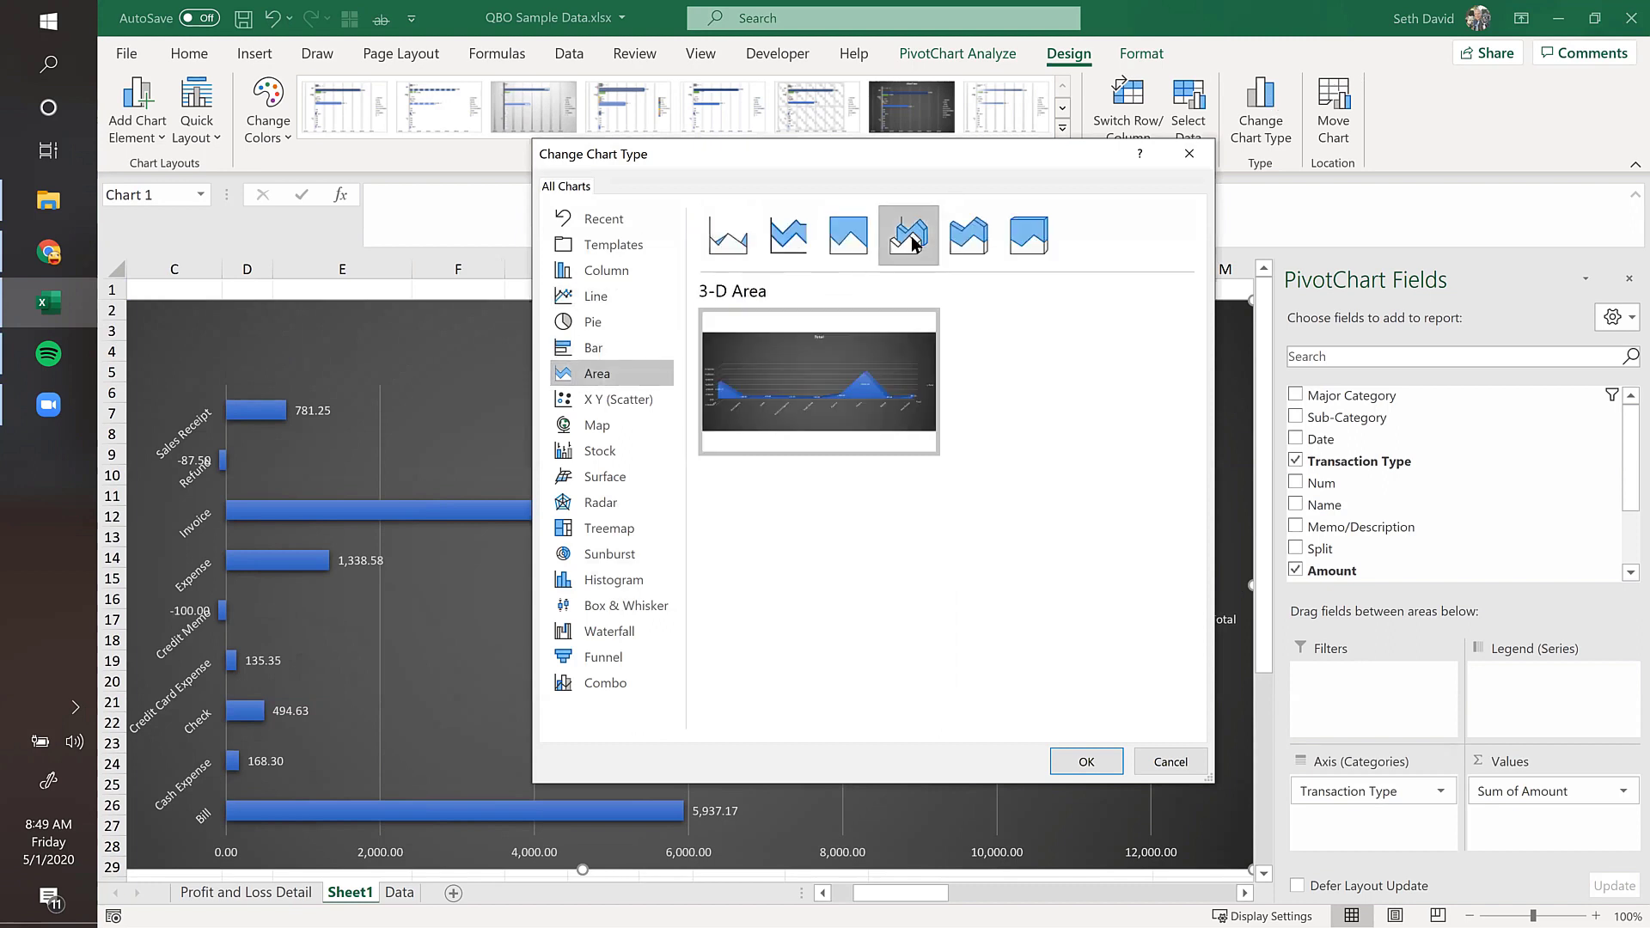
click(962, 239)
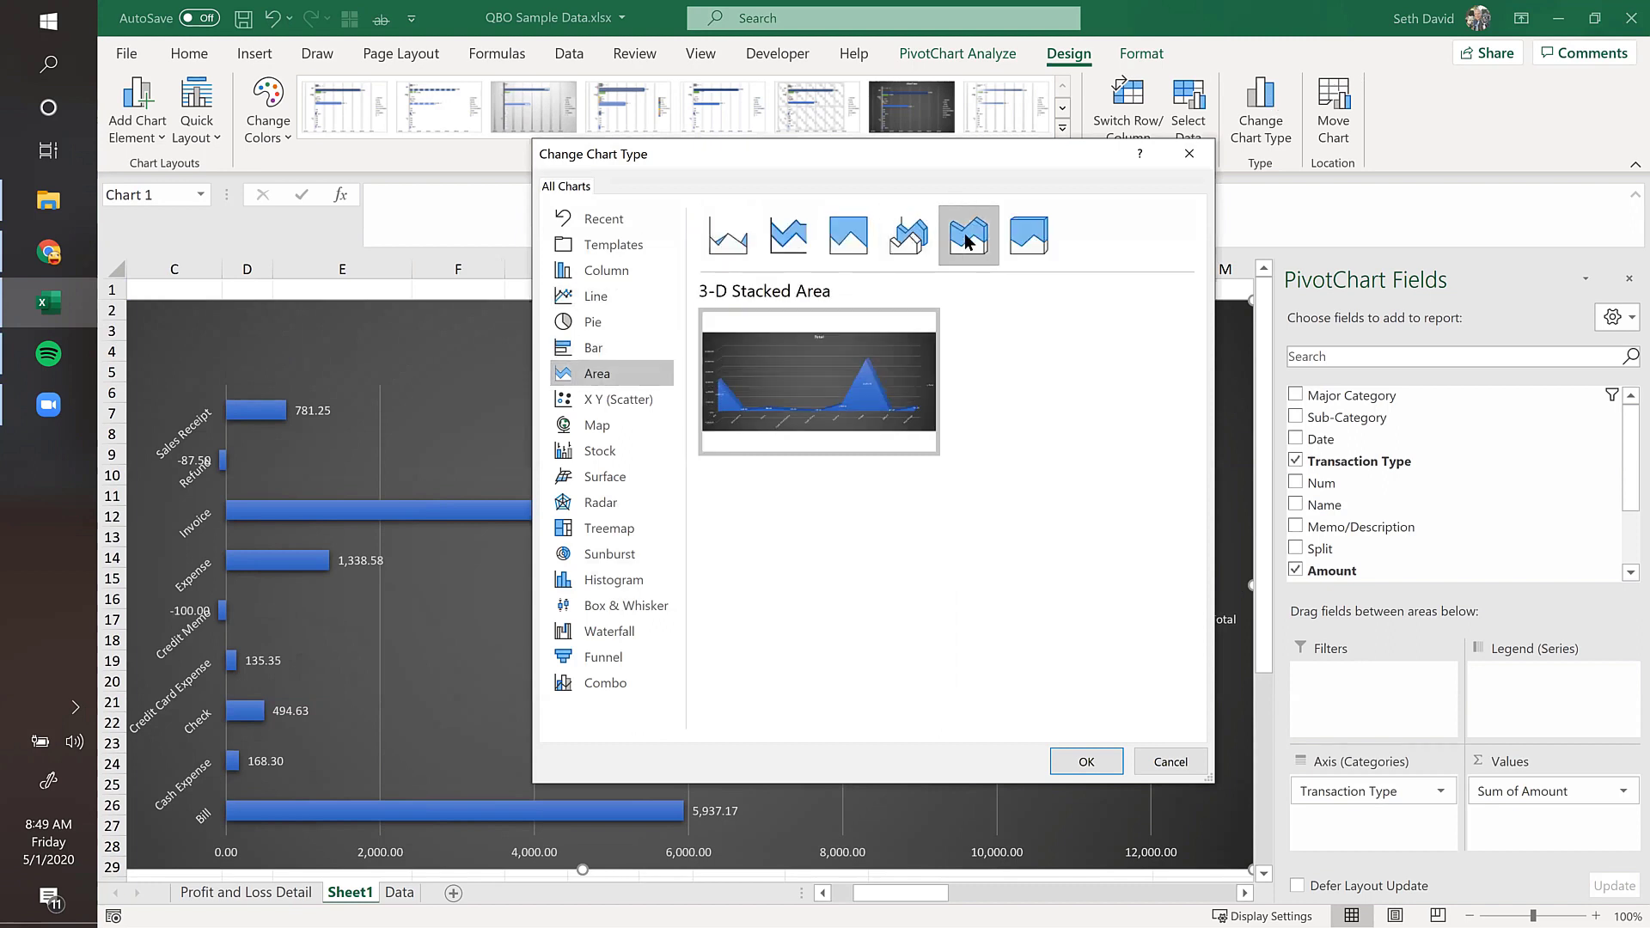
click(915, 245)
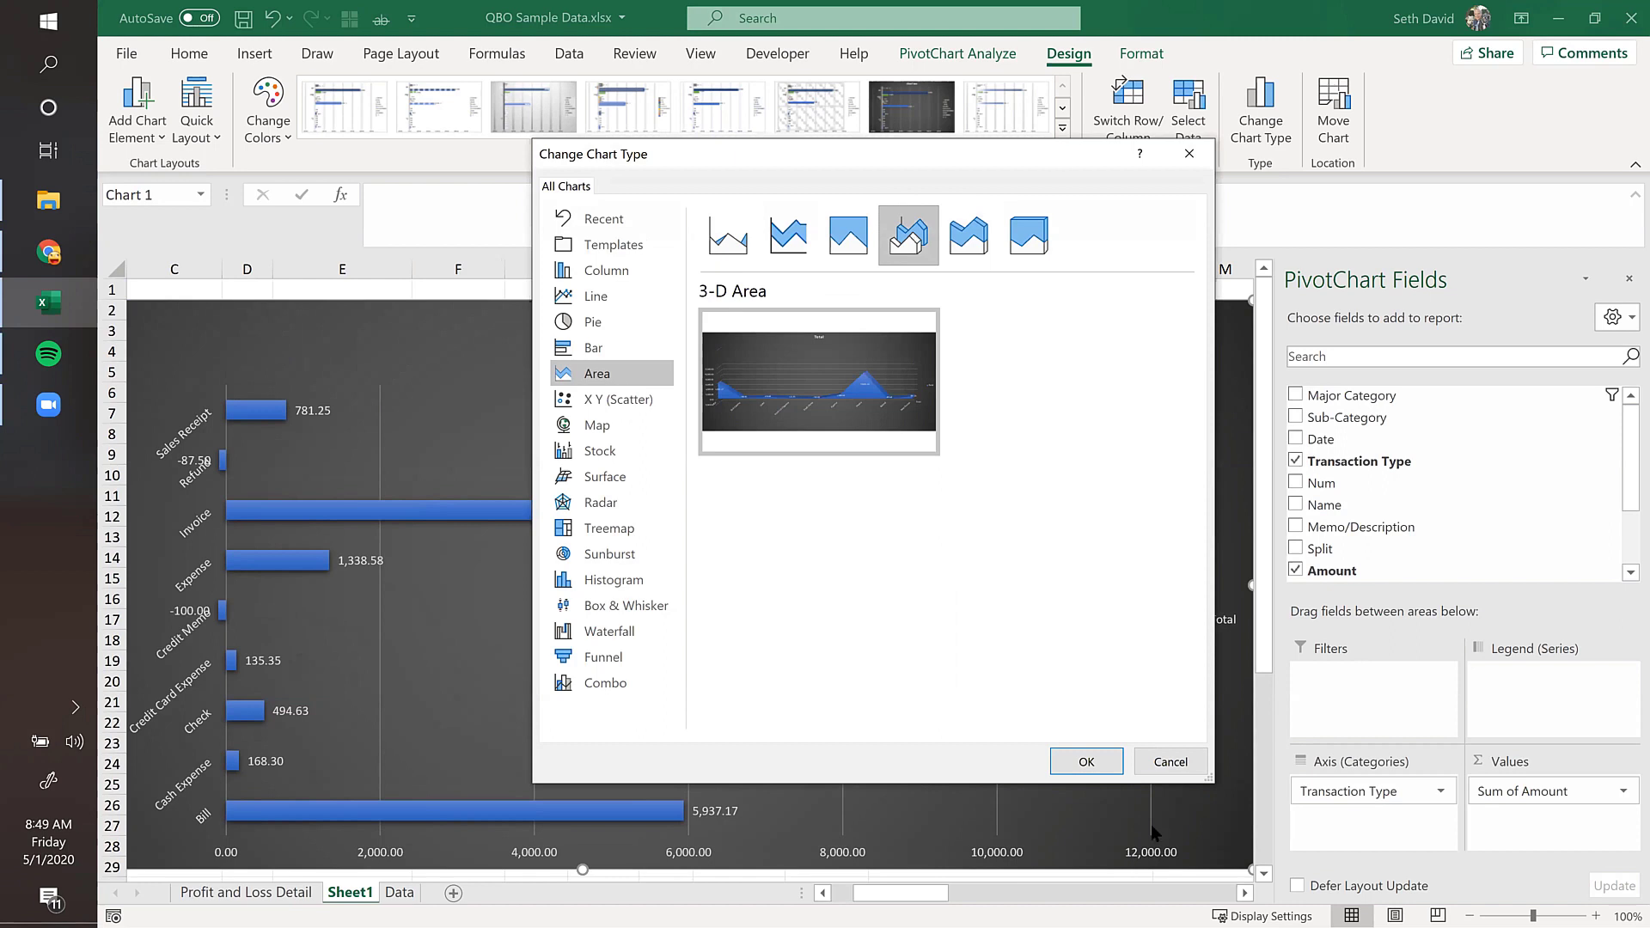
click(1090, 761)
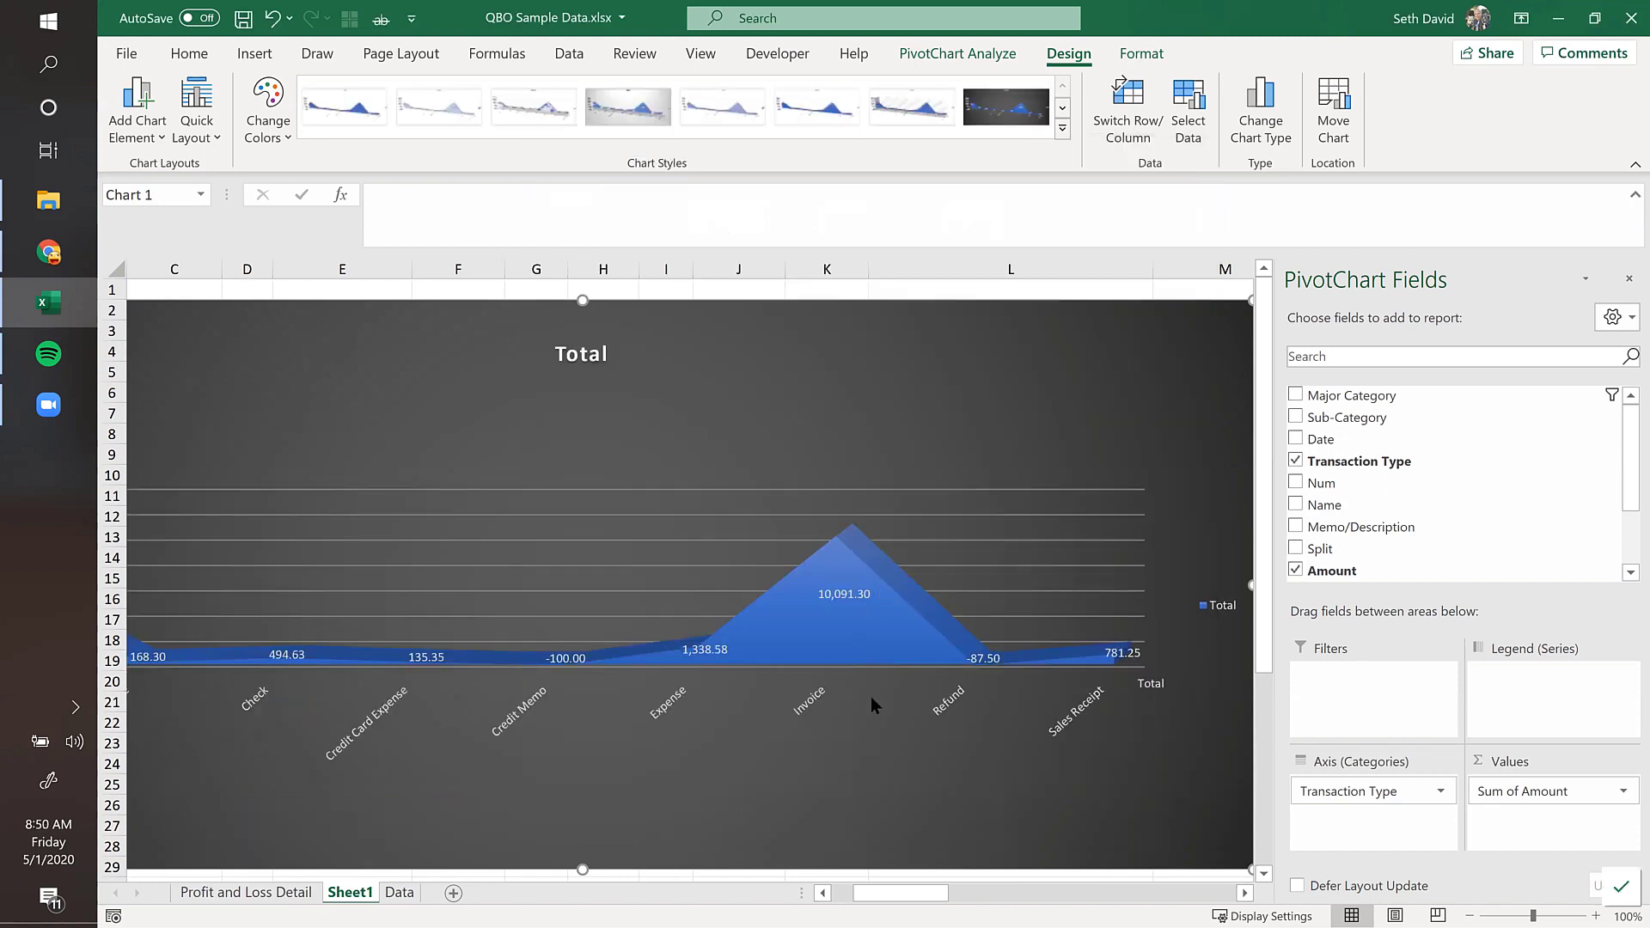
Step: Move Transaction Type from the category axis to the legend series, and try Major Category on the axis before removing it
drag(1341, 790, 1535, 664)
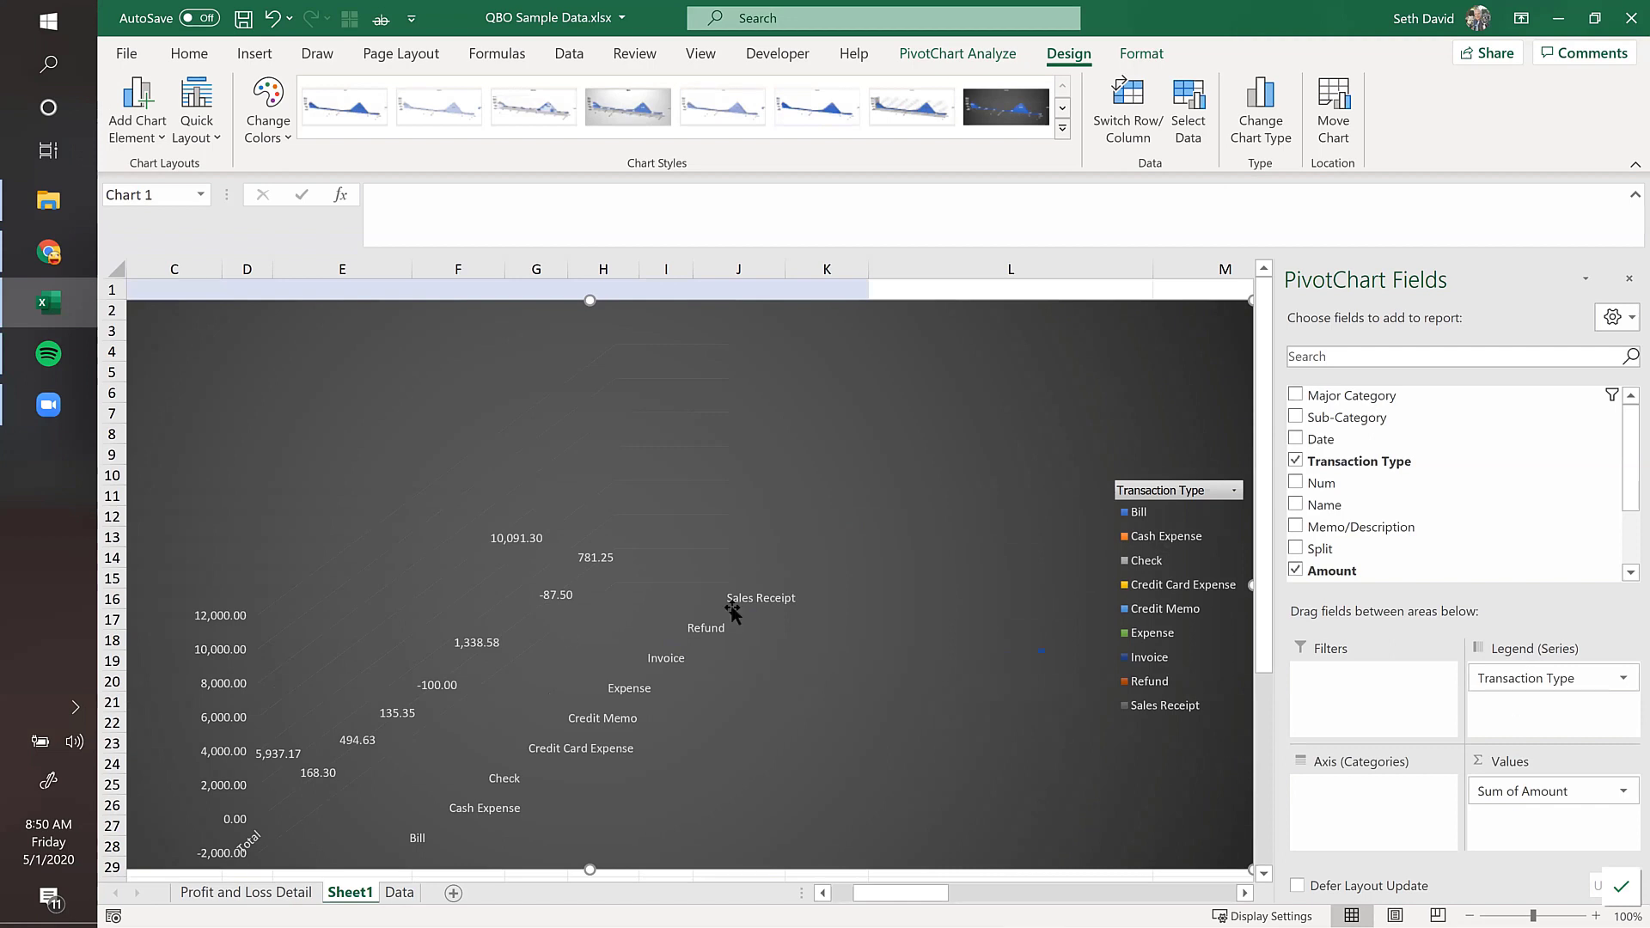
scroll(535, 643, down, 1)
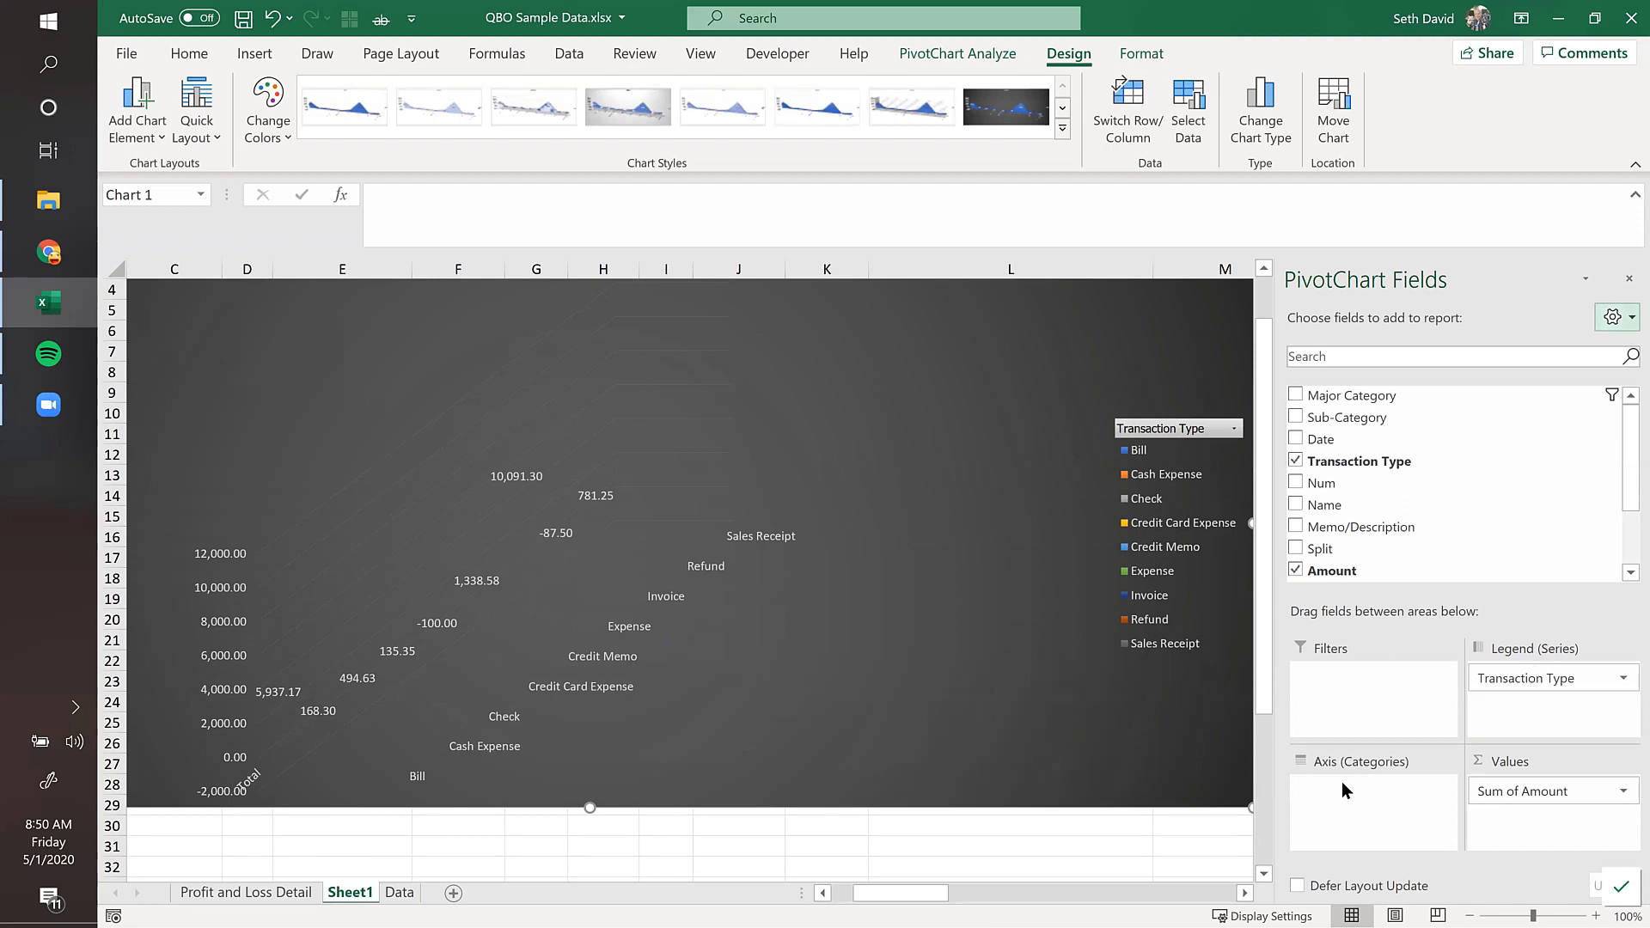
drag(1375, 394, 1370, 794)
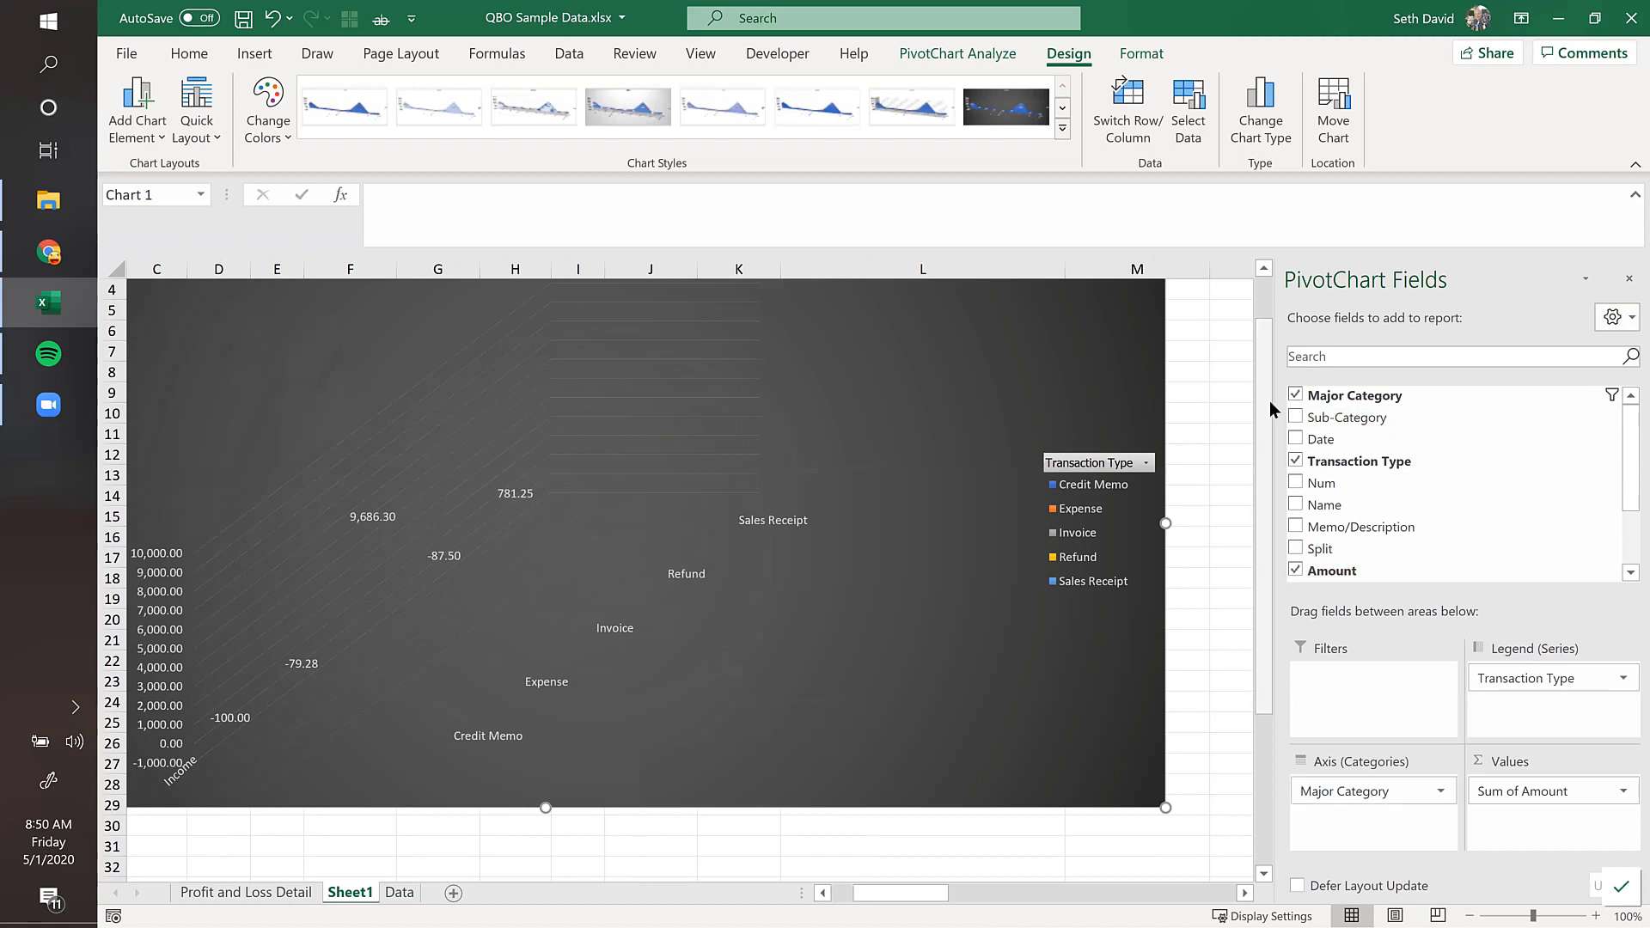
click(1295, 395)
Step: Add Date to the pivot chart's category axis and remove the Quarters grouping, keeping Years and Date
drag(1328, 437, 1358, 808)
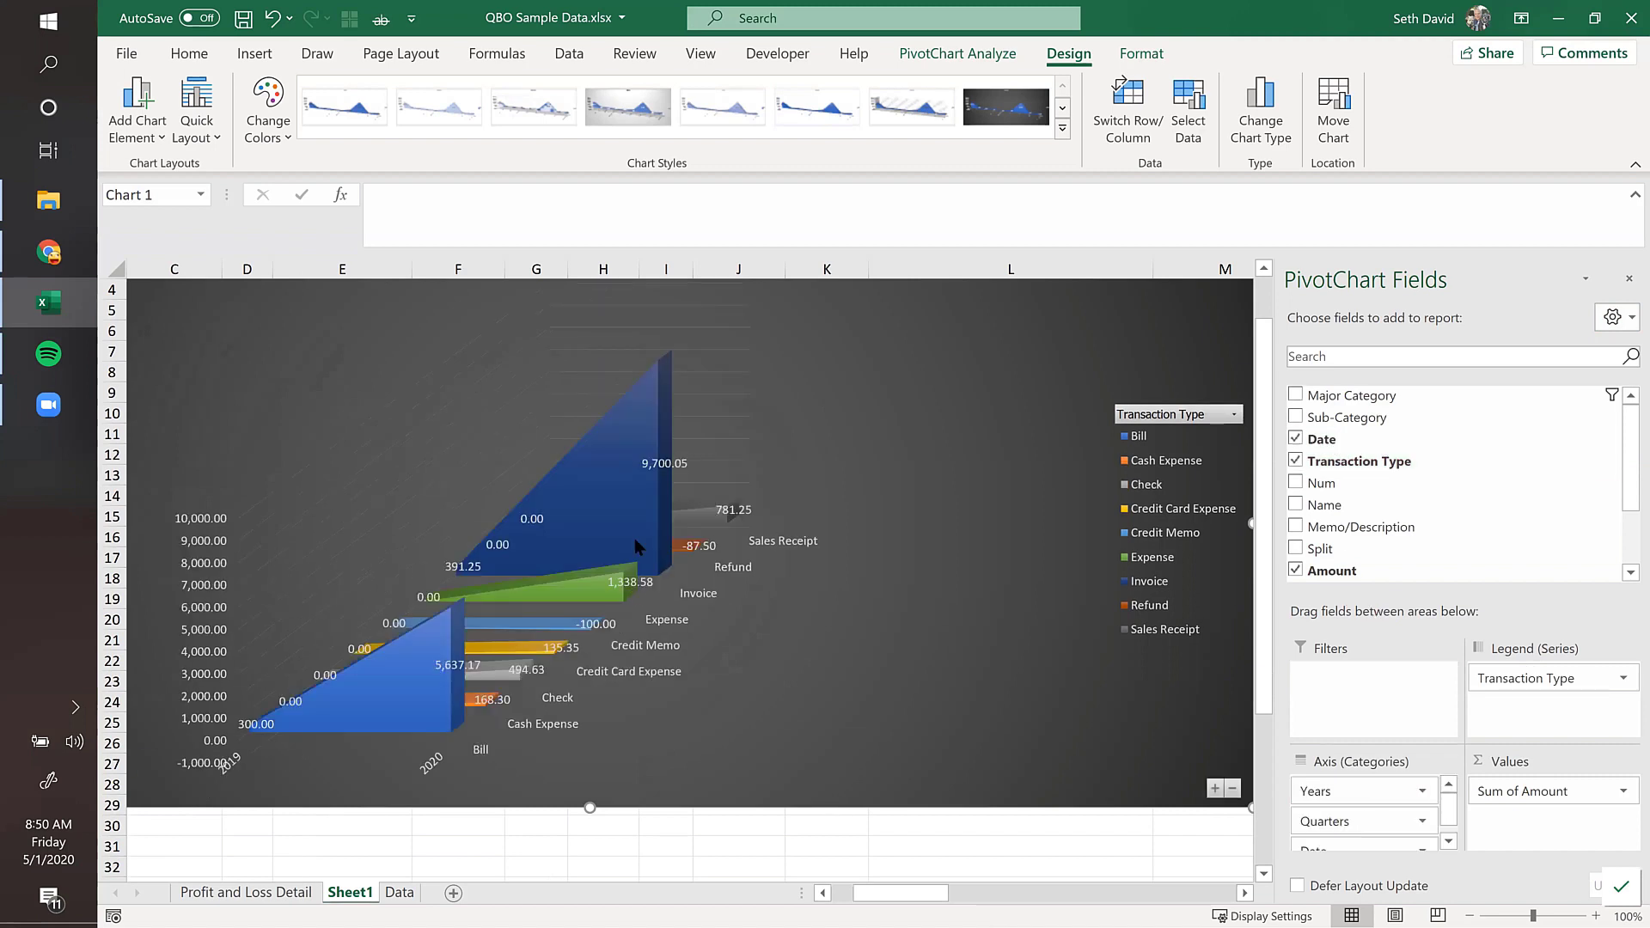
click(846, 704)
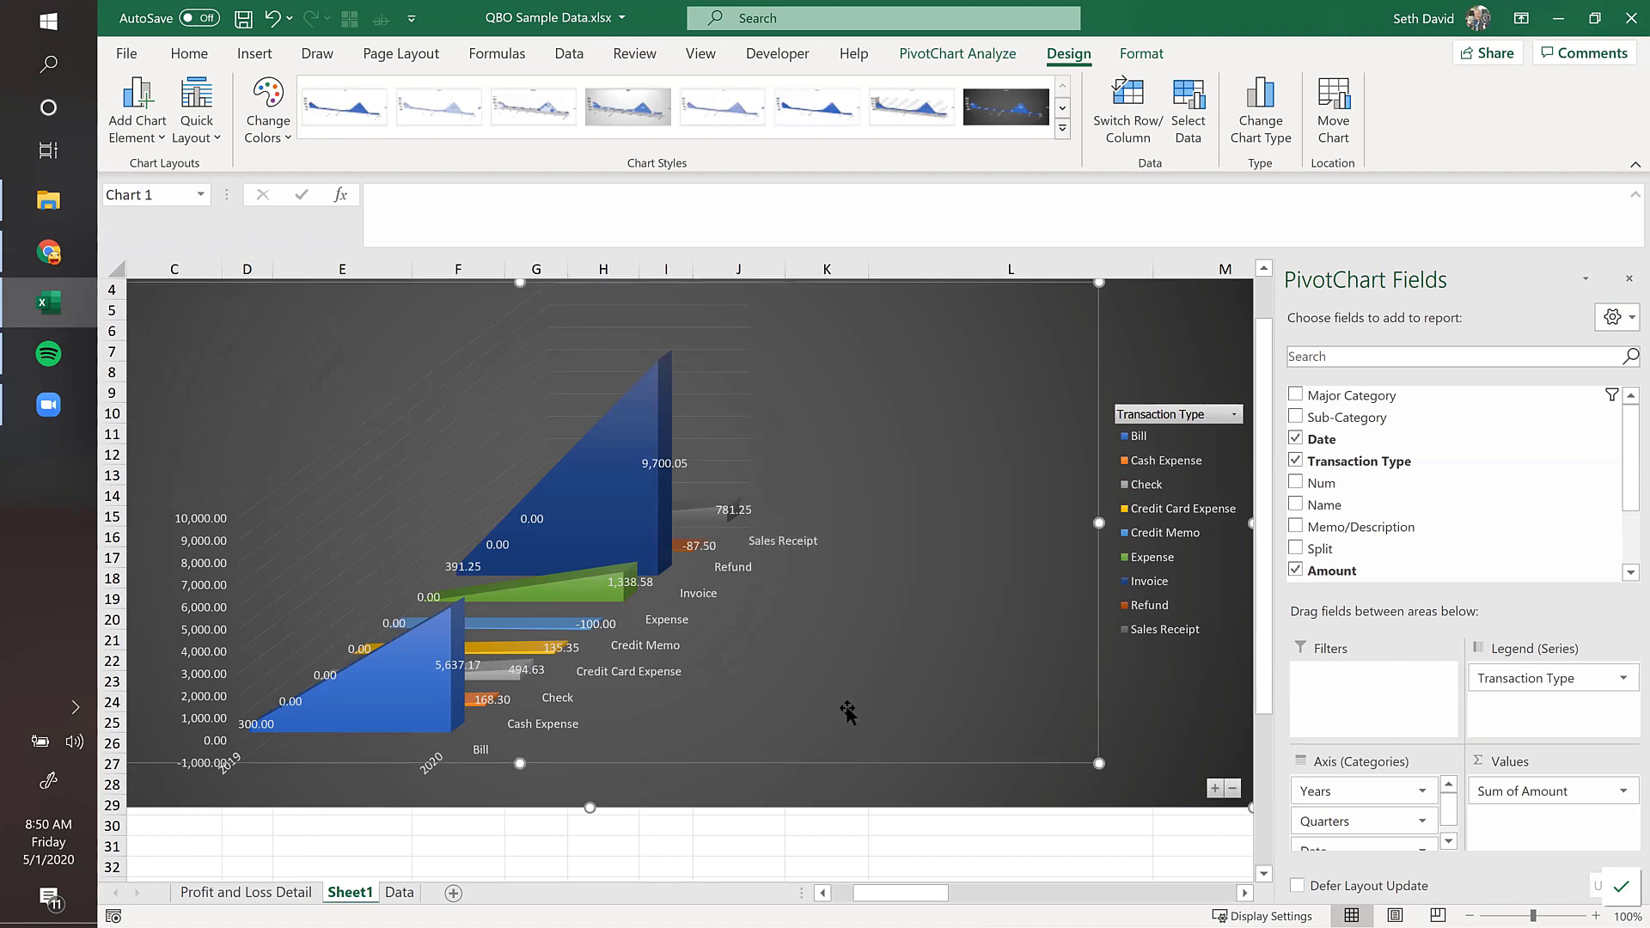
click(1158, 674)
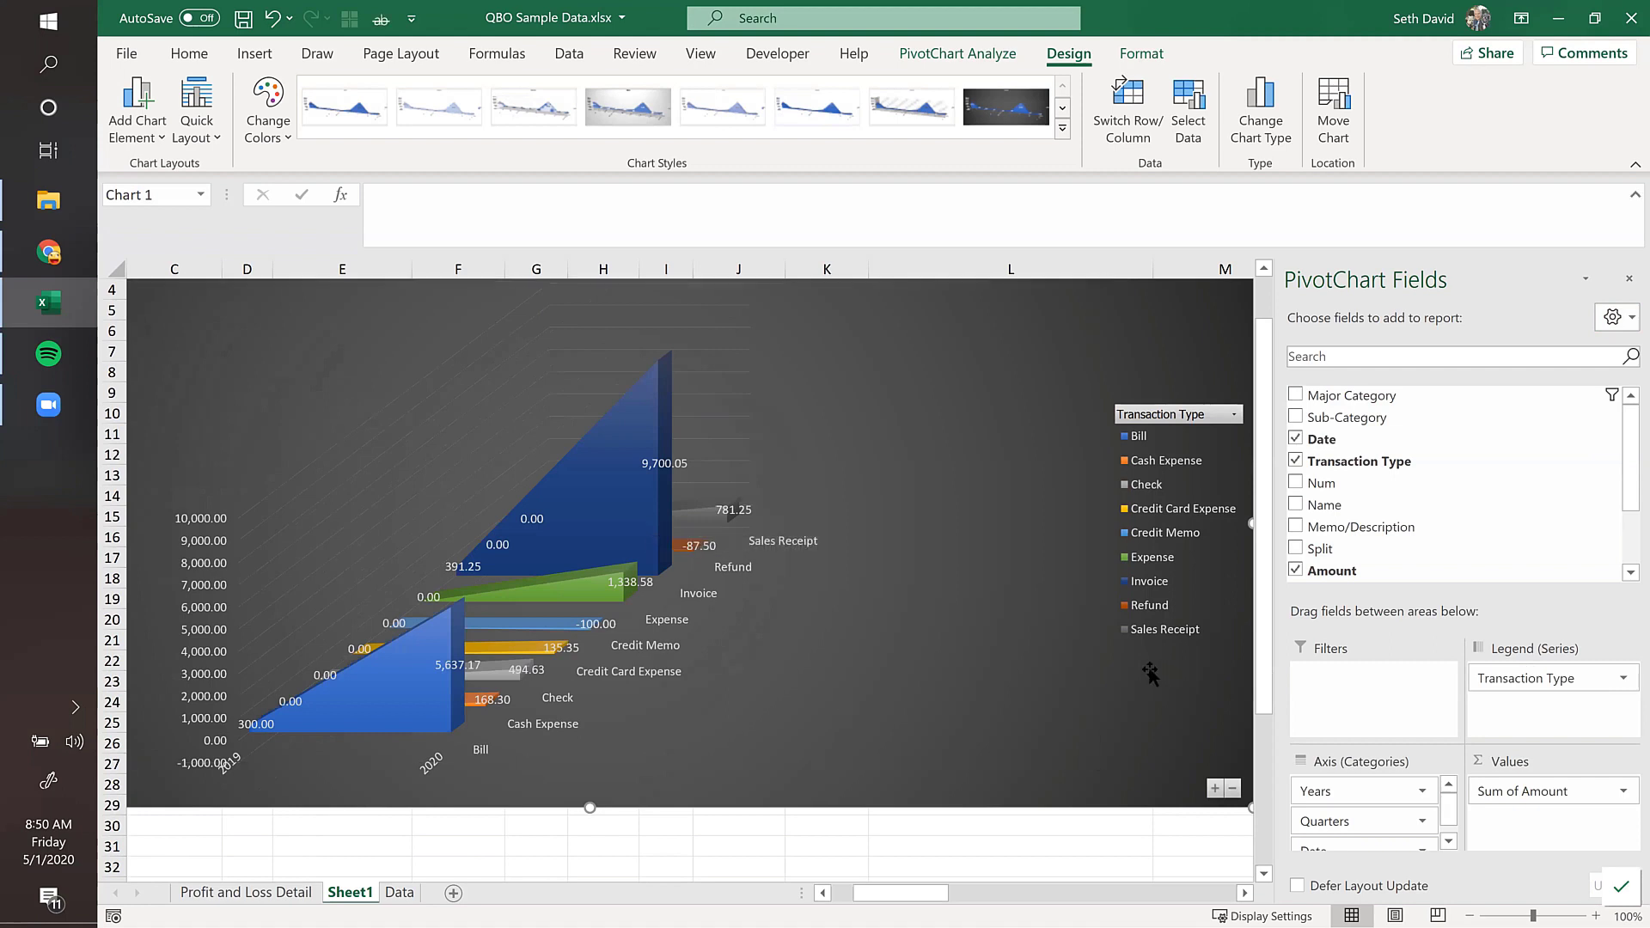
scroll(1399, 519, down, 2)
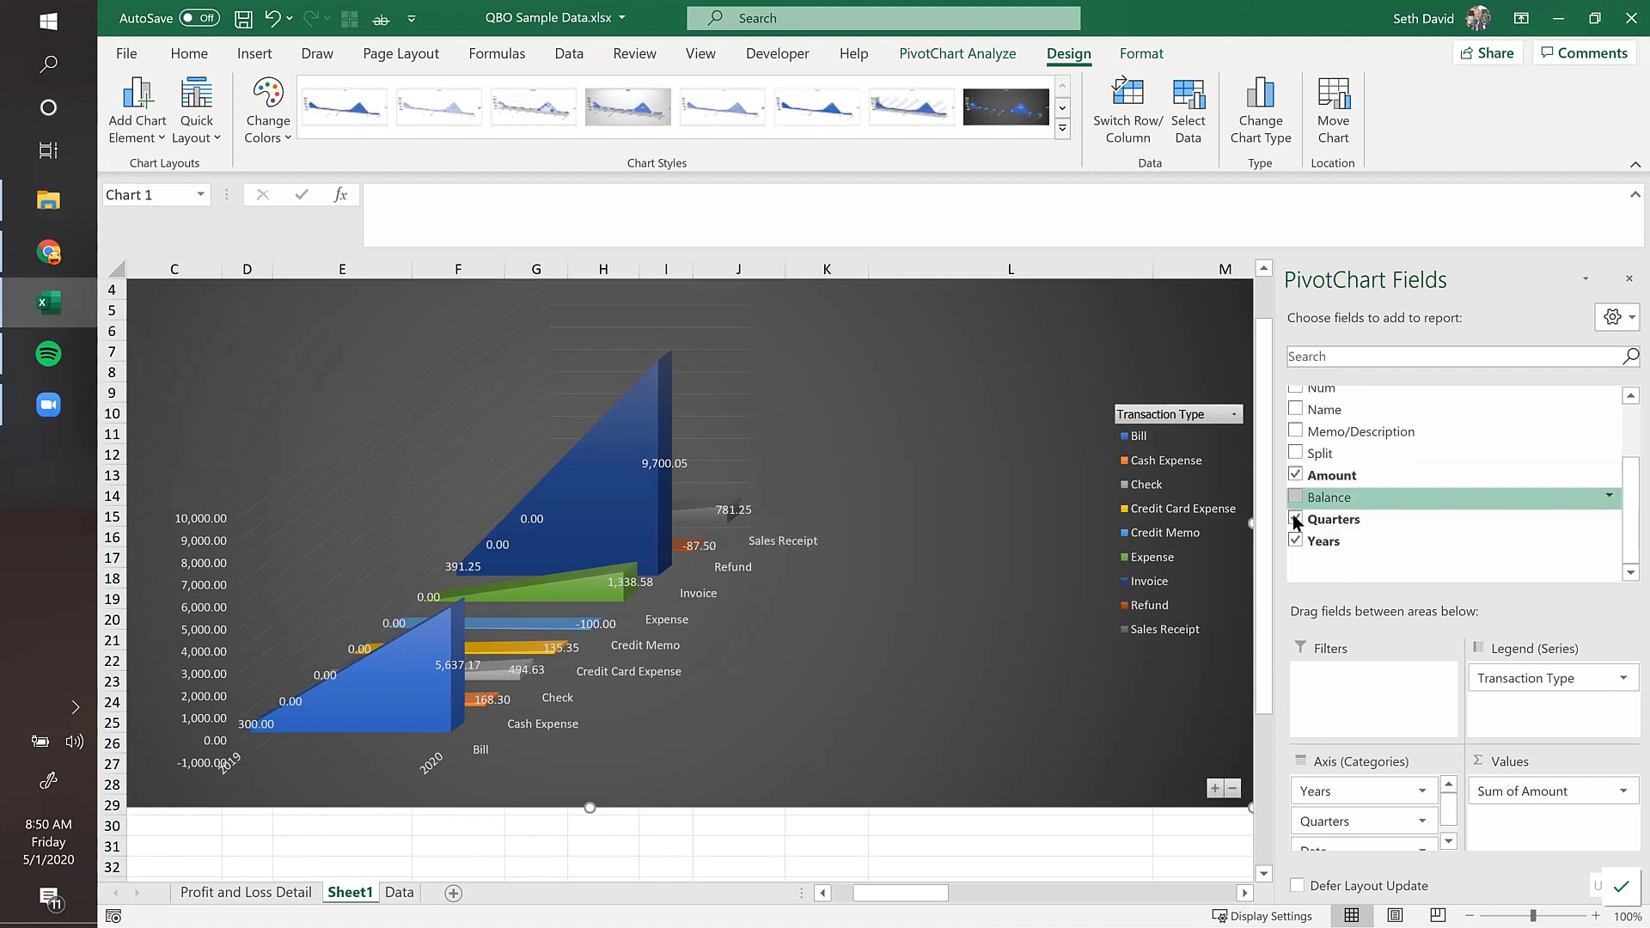
click(1295, 518)
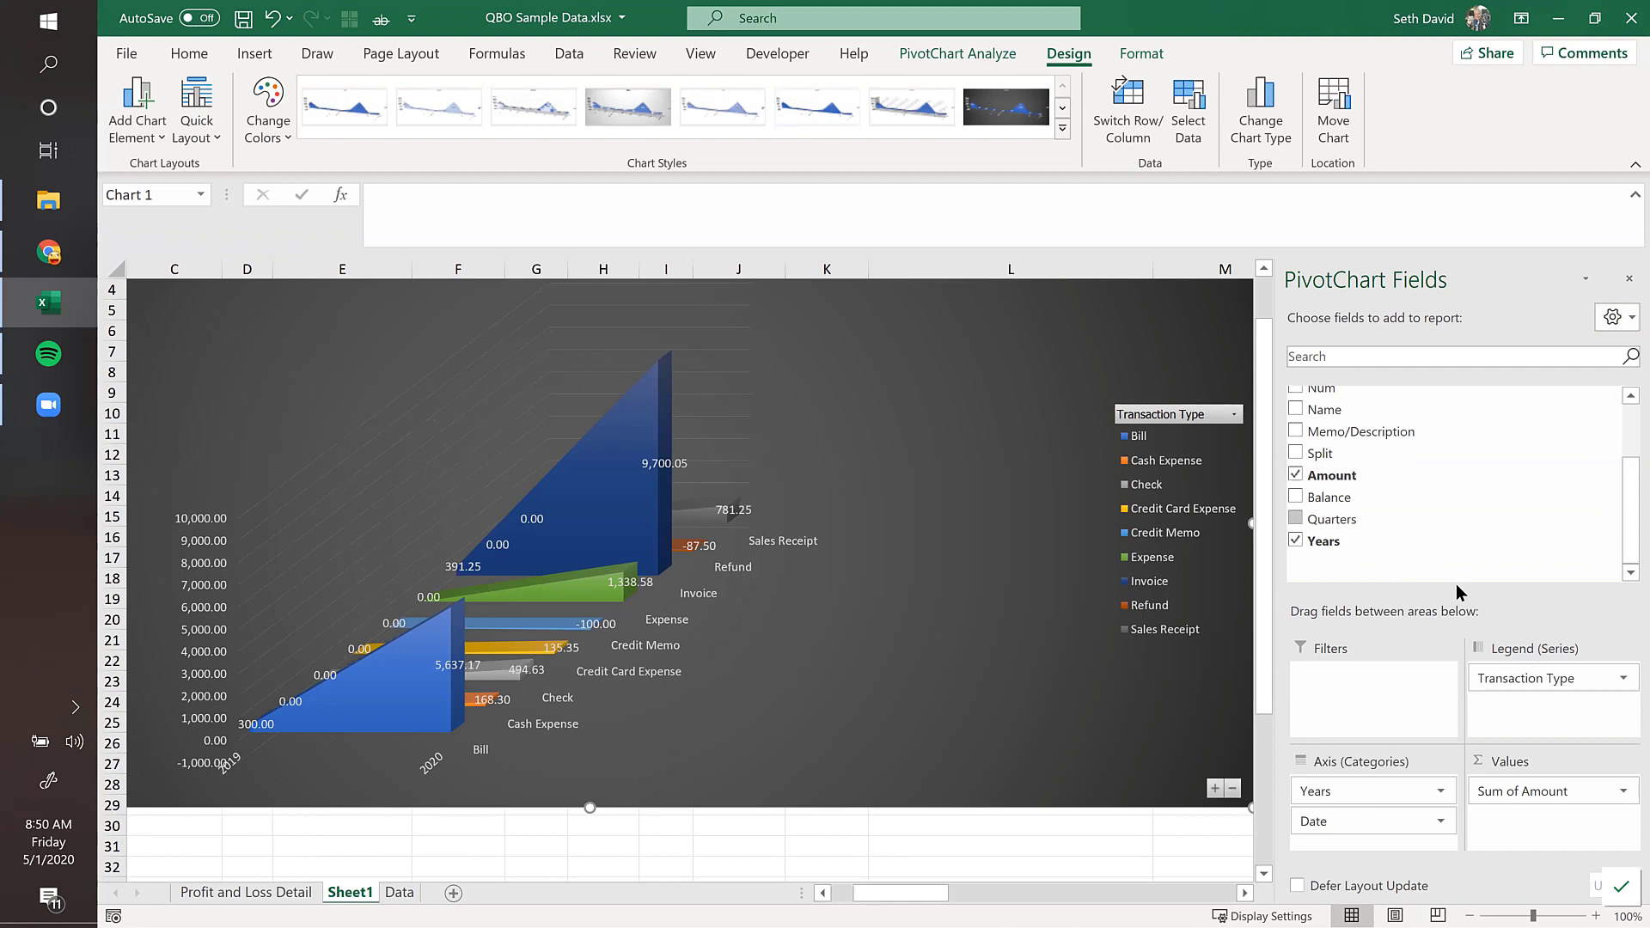
Step: Filter the chart's Transaction Type legend to exclude Invoice, Sales Receipt and Refund
click(1230, 415)
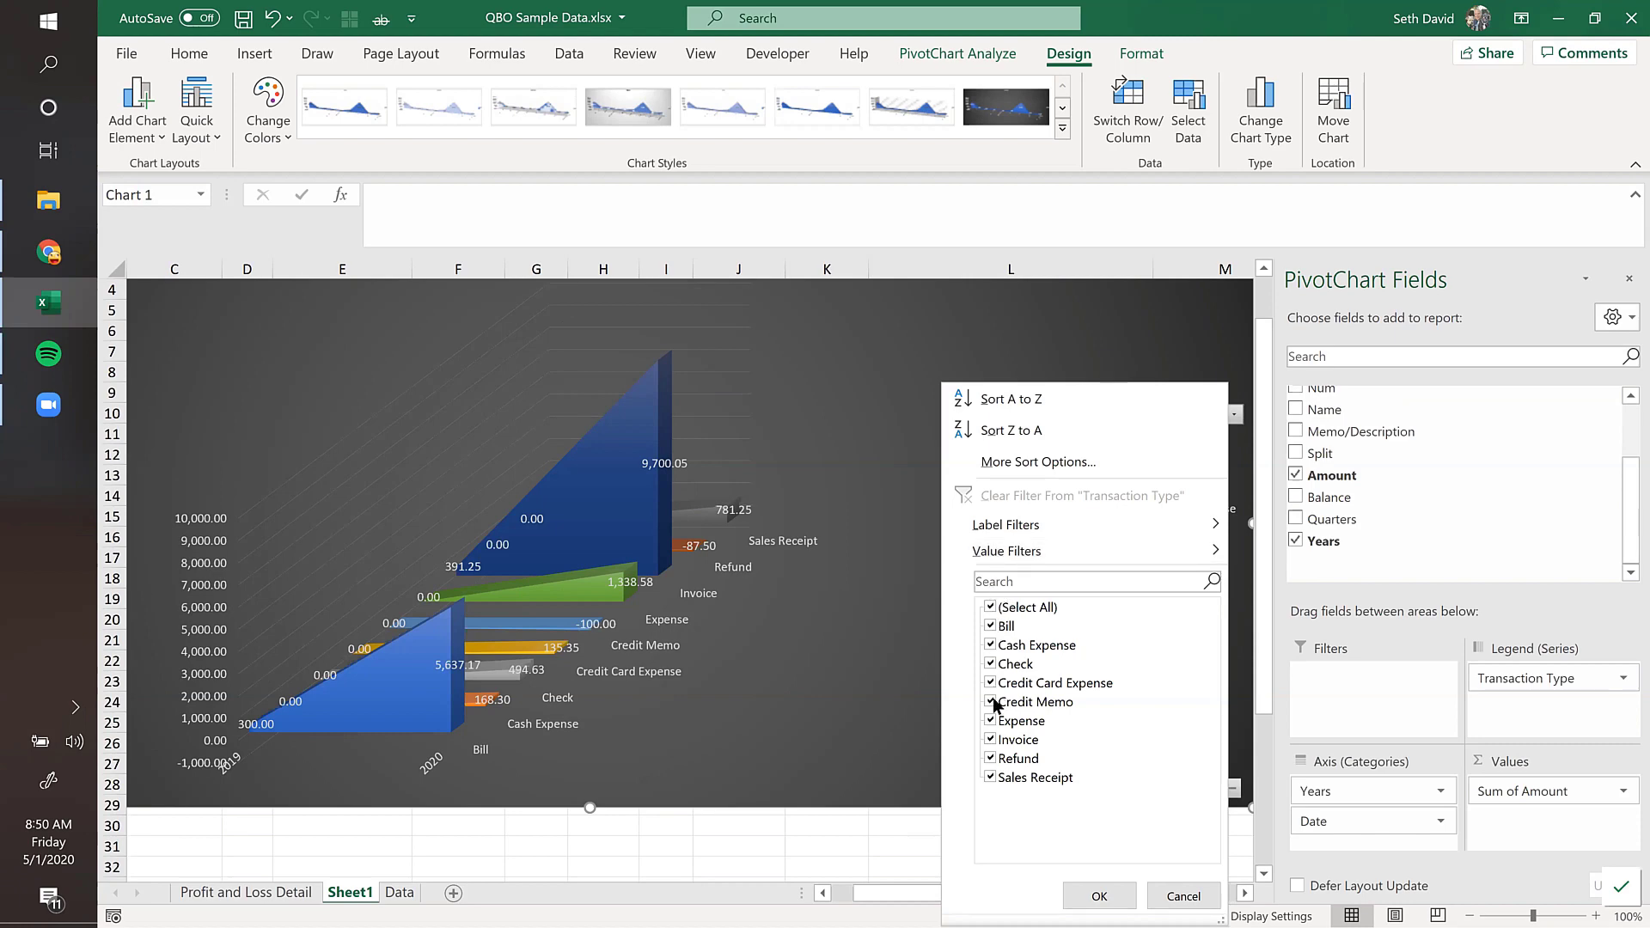
click(990, 739)
click(989, 778)
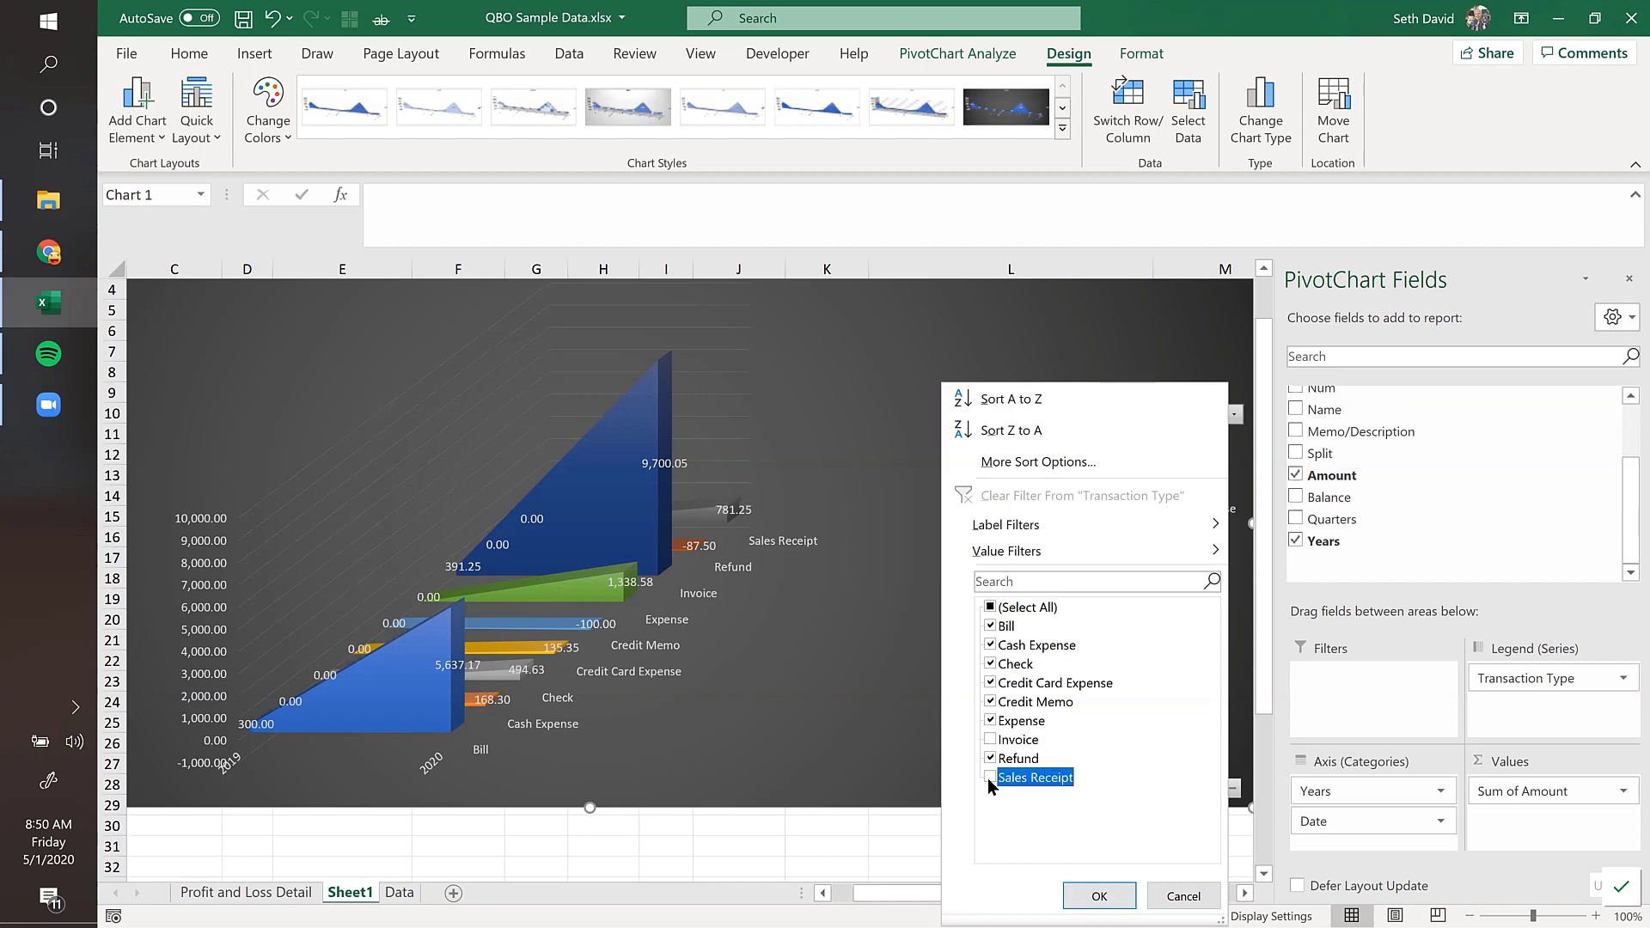
click(990, 758)
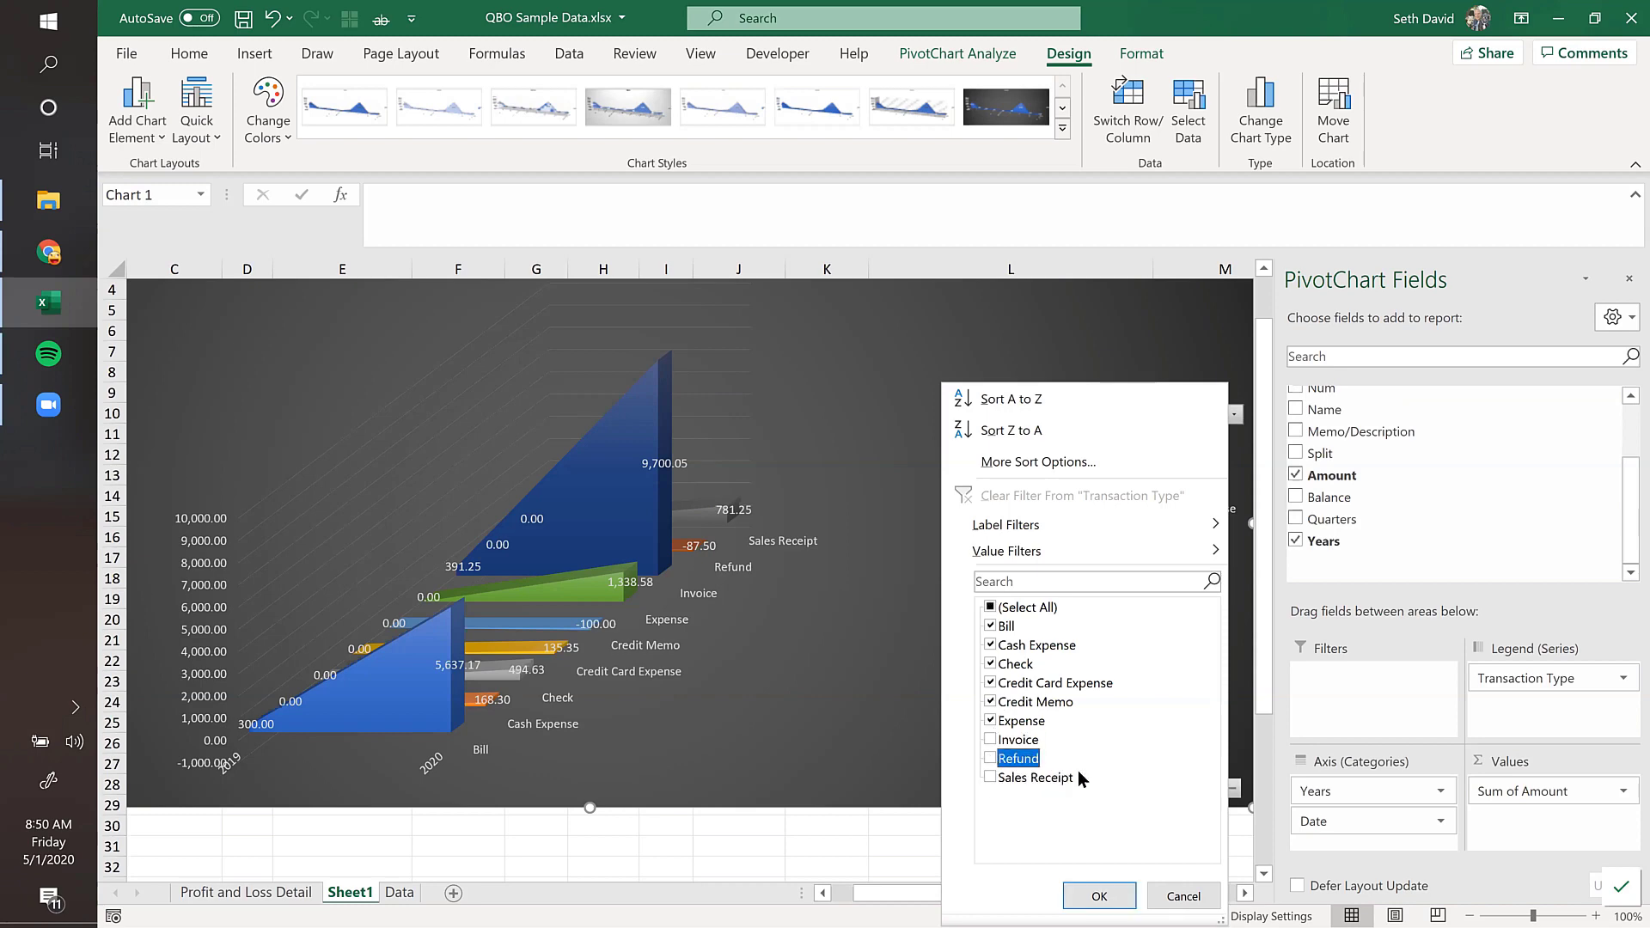
click(1096, 897)
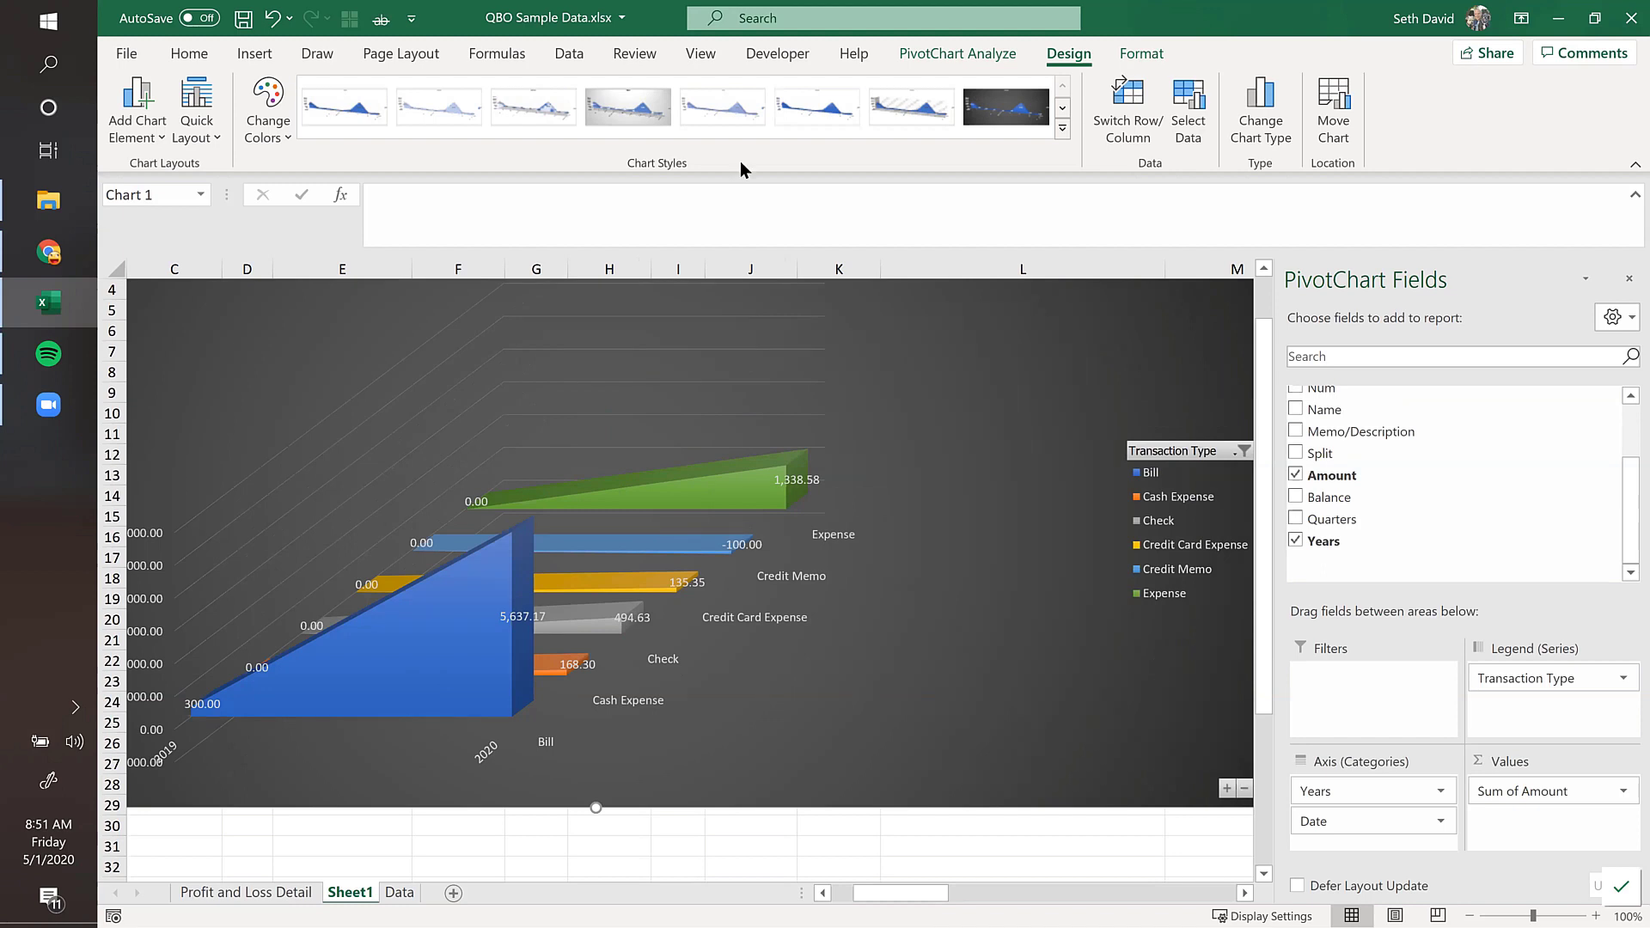
Step: Apply the light gray gradient chart style with the shaded floor to the 3-D area pivot chart
click(611, 106)
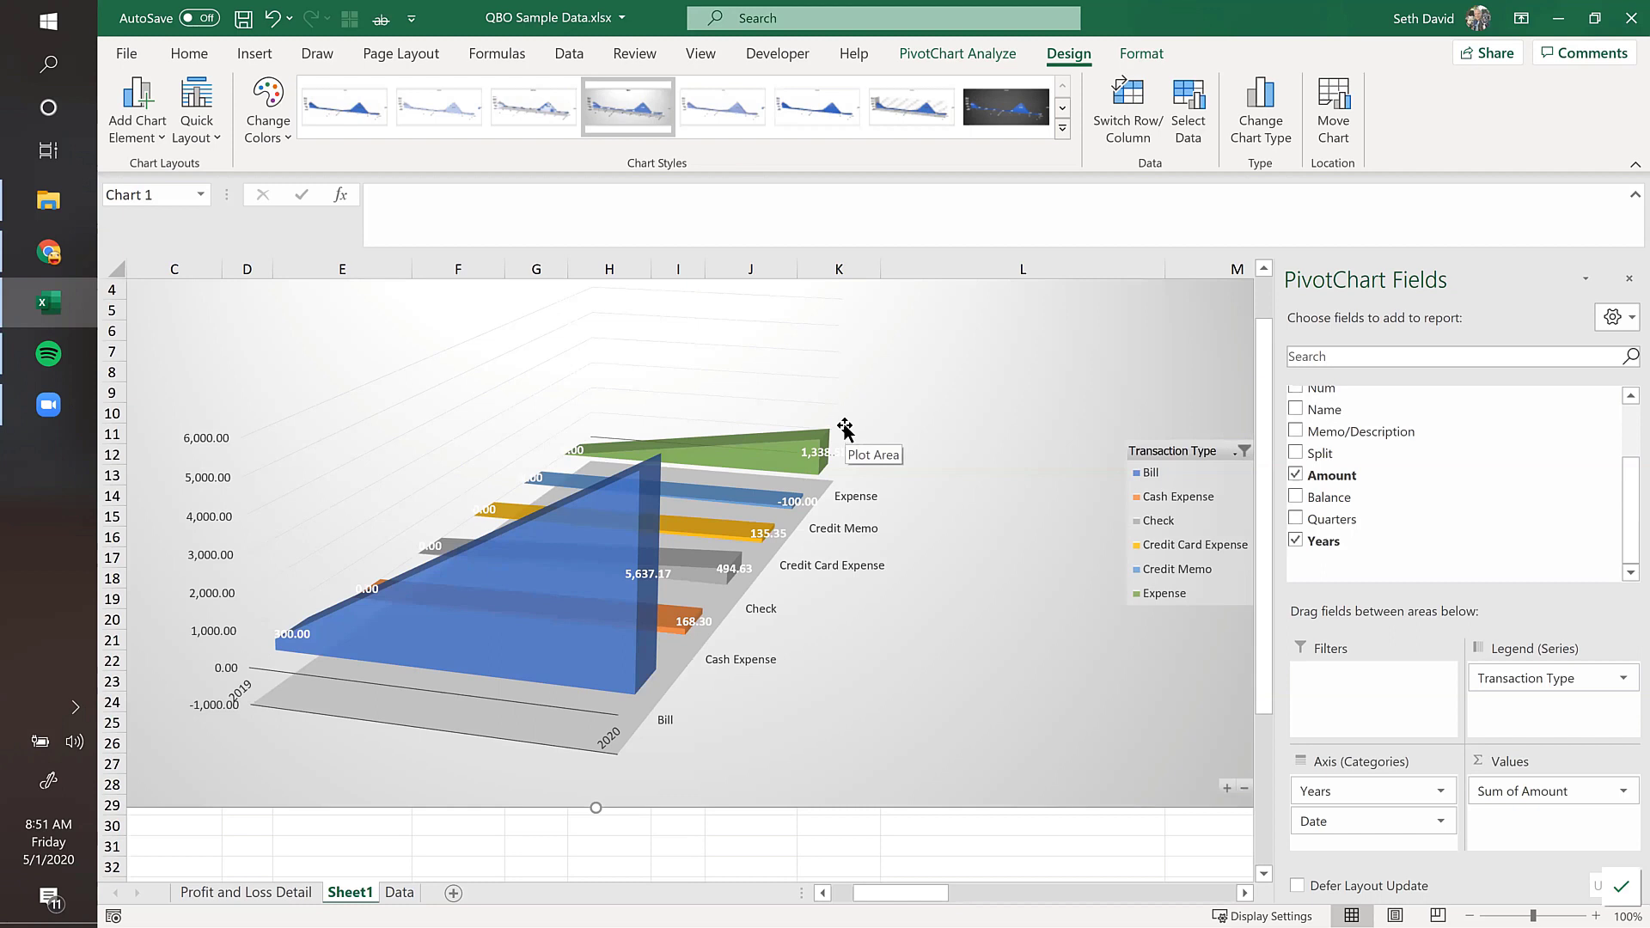
click(959, 329)
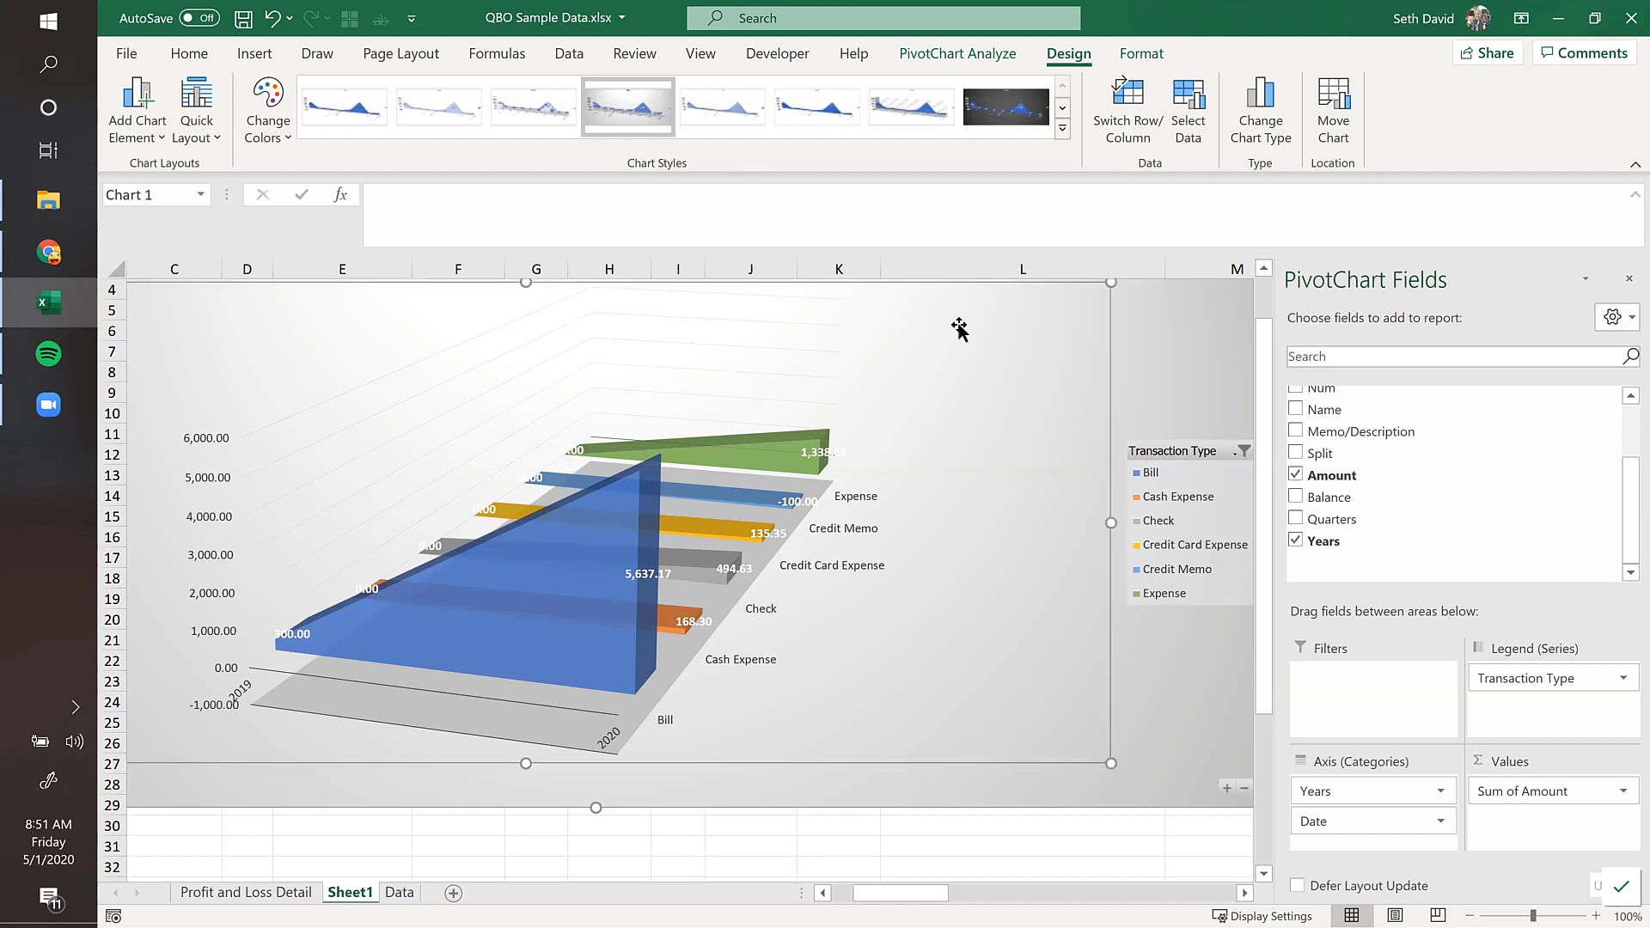
click(1136, 640)
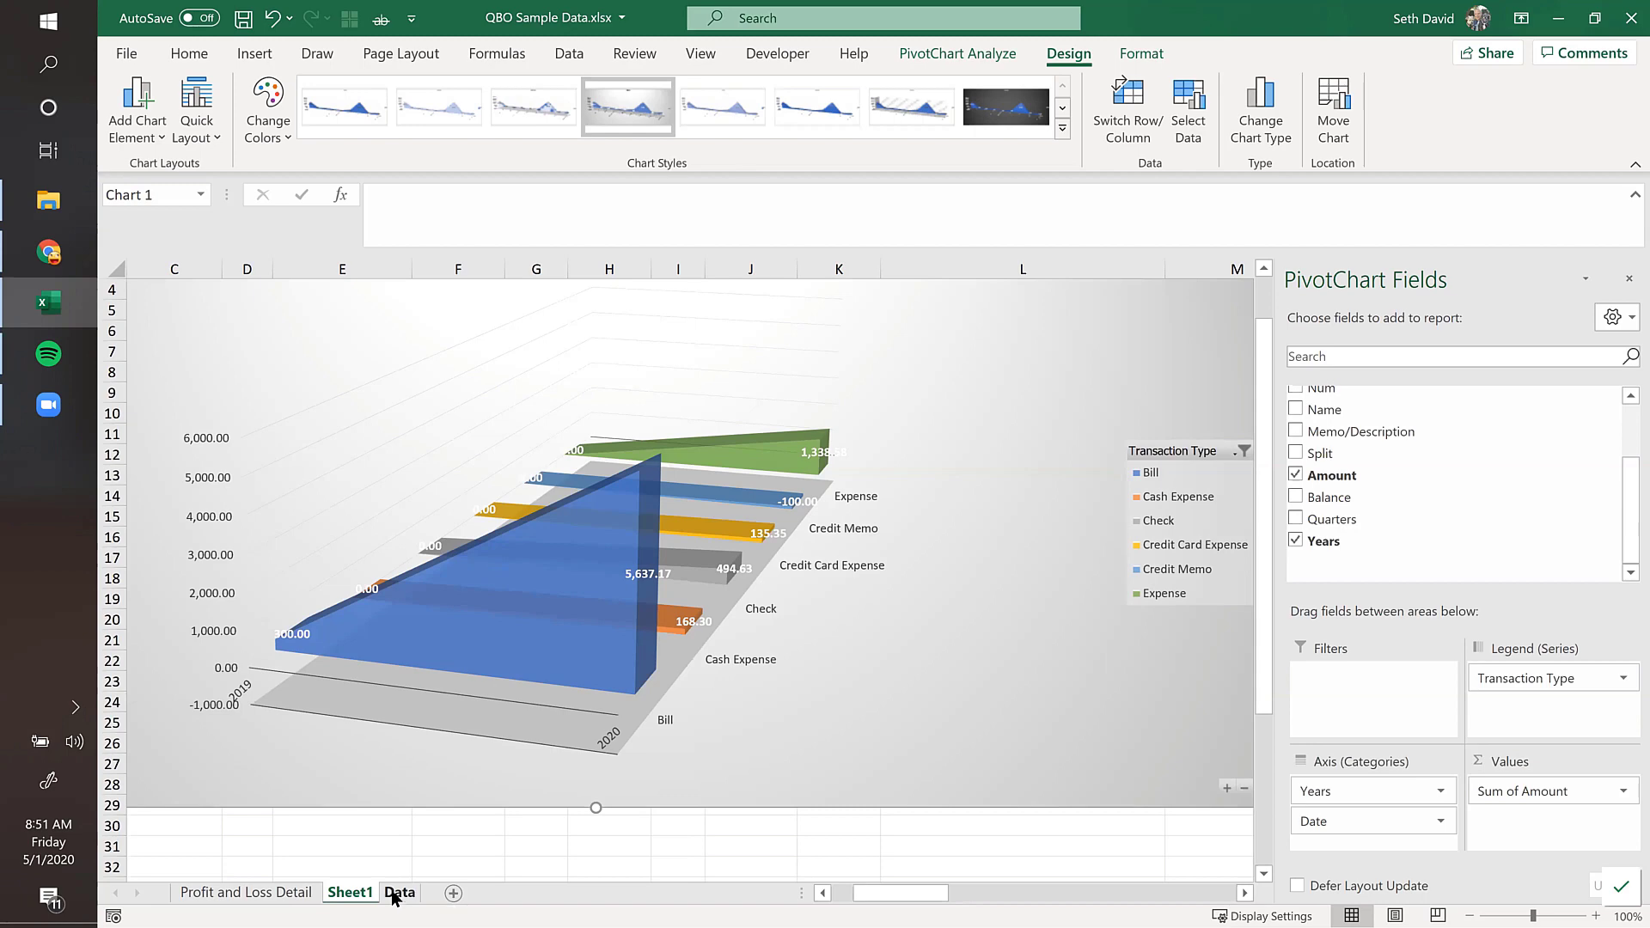
Step: Review the column headings and first records of the source table on the Data sheet
click(397, 893)
click(254, 495)
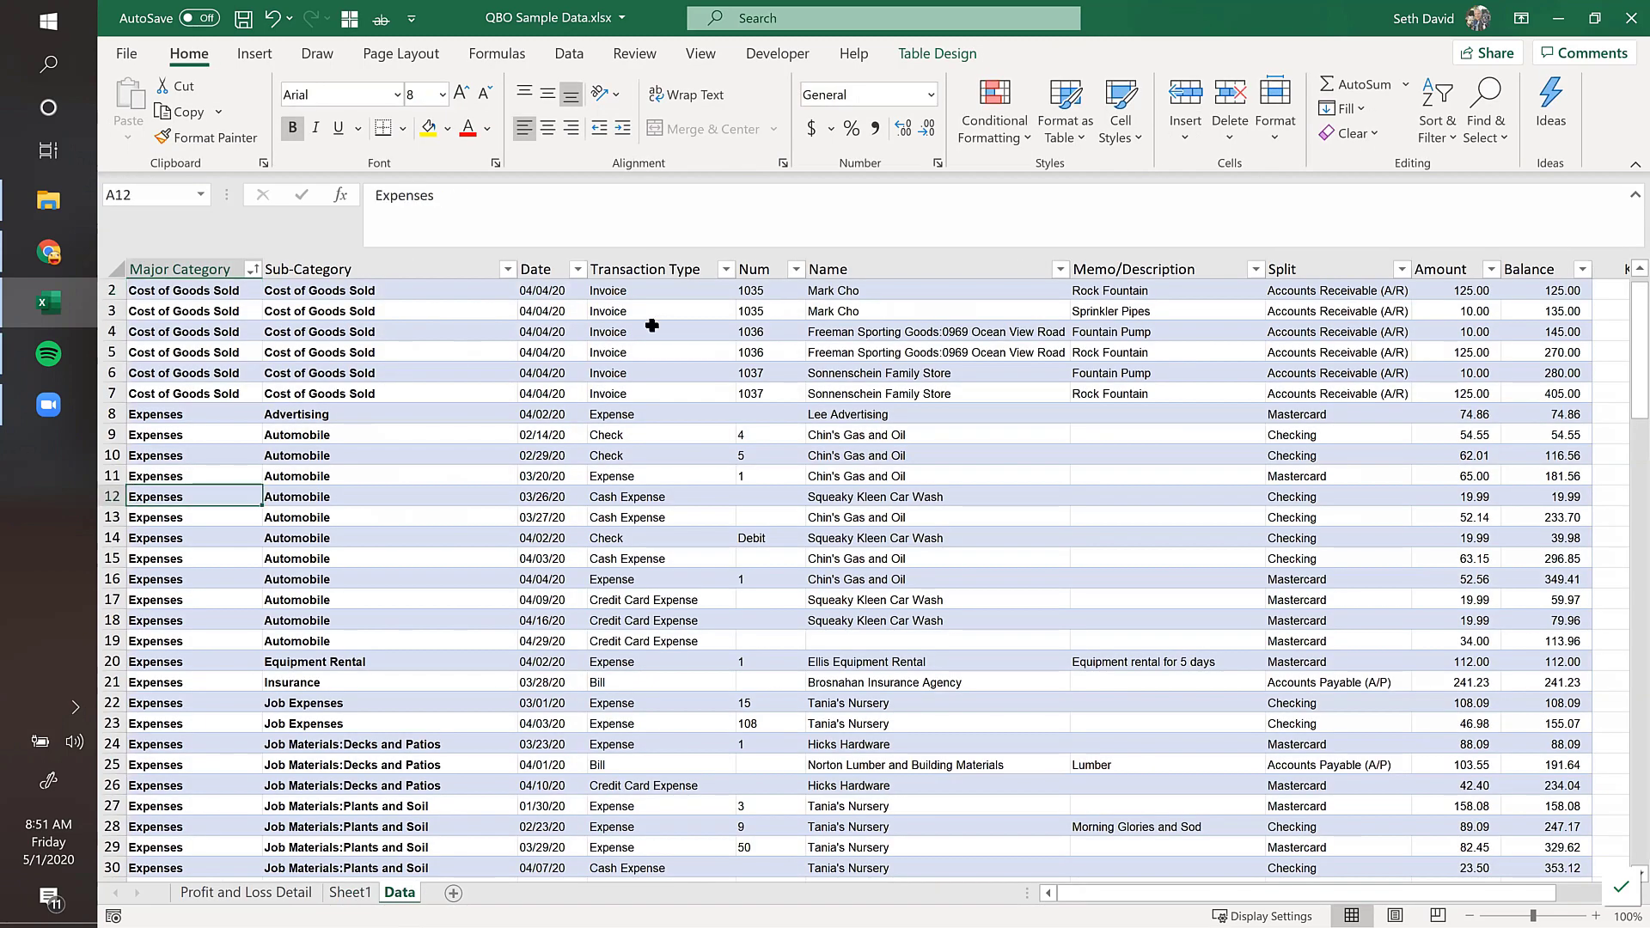
scroll(602, 404, up, 1)
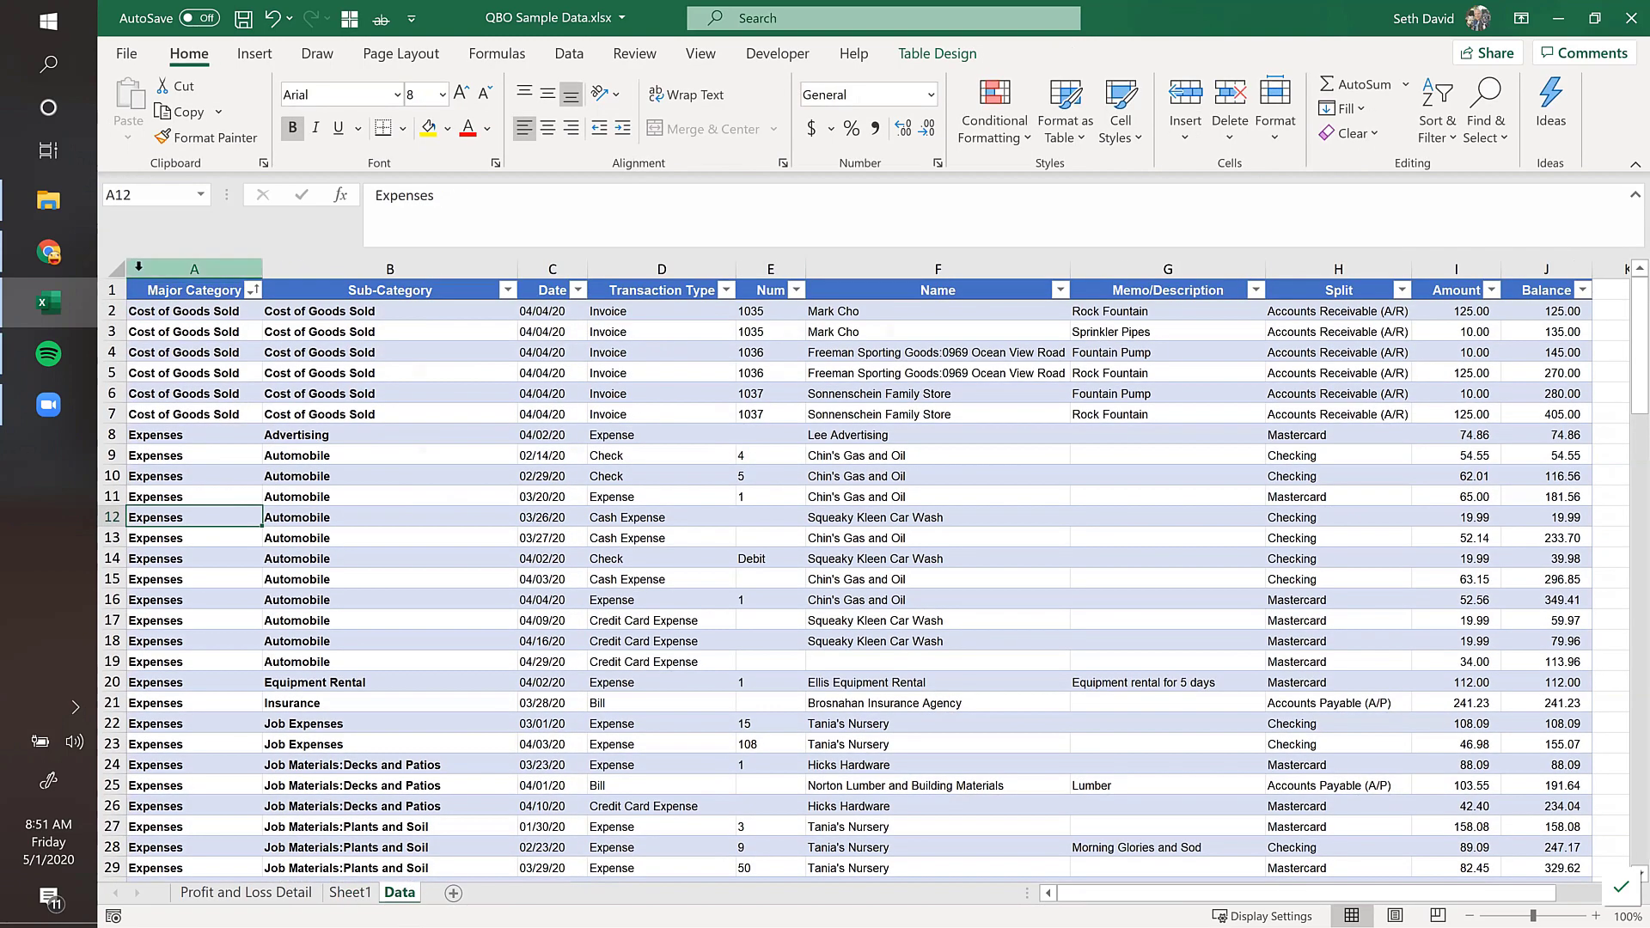
key(Up)
key(Up)
key(Up)
key(Up)
key(Up)
key(Up)
key(Up)
key(Up)
key(Up)
key(Up)
Step: Check the extent of the Date column on the Data sheet and sort the table by Date from oldest to newest
click(547, 313)
key(ctrl+Down)
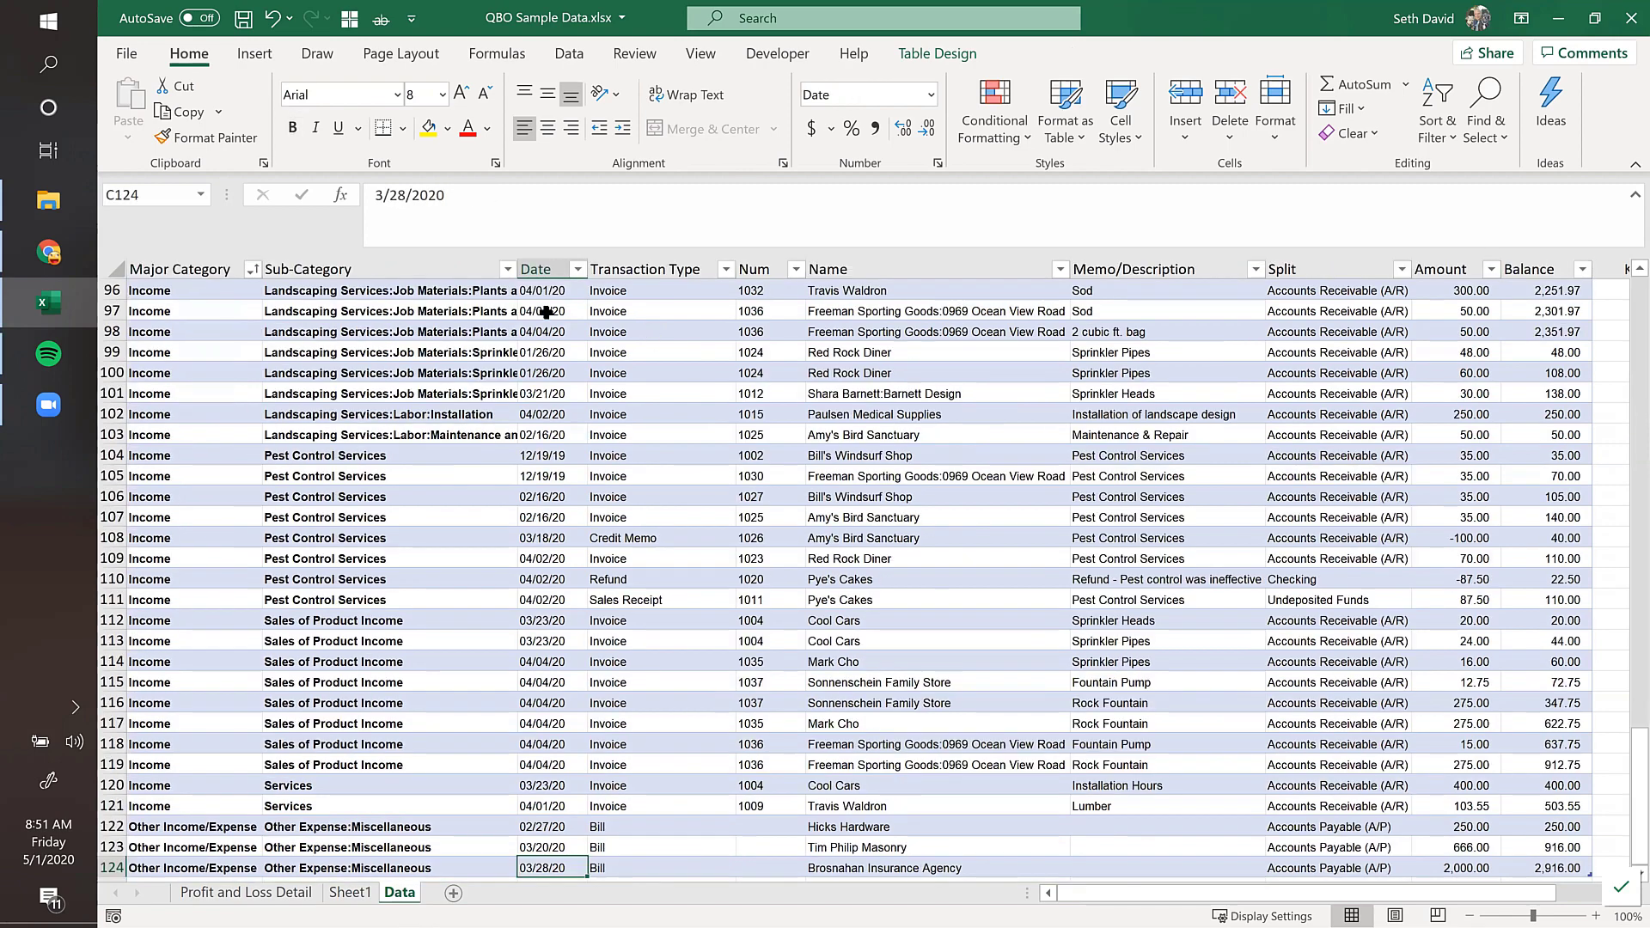
key(ctrl+Up)
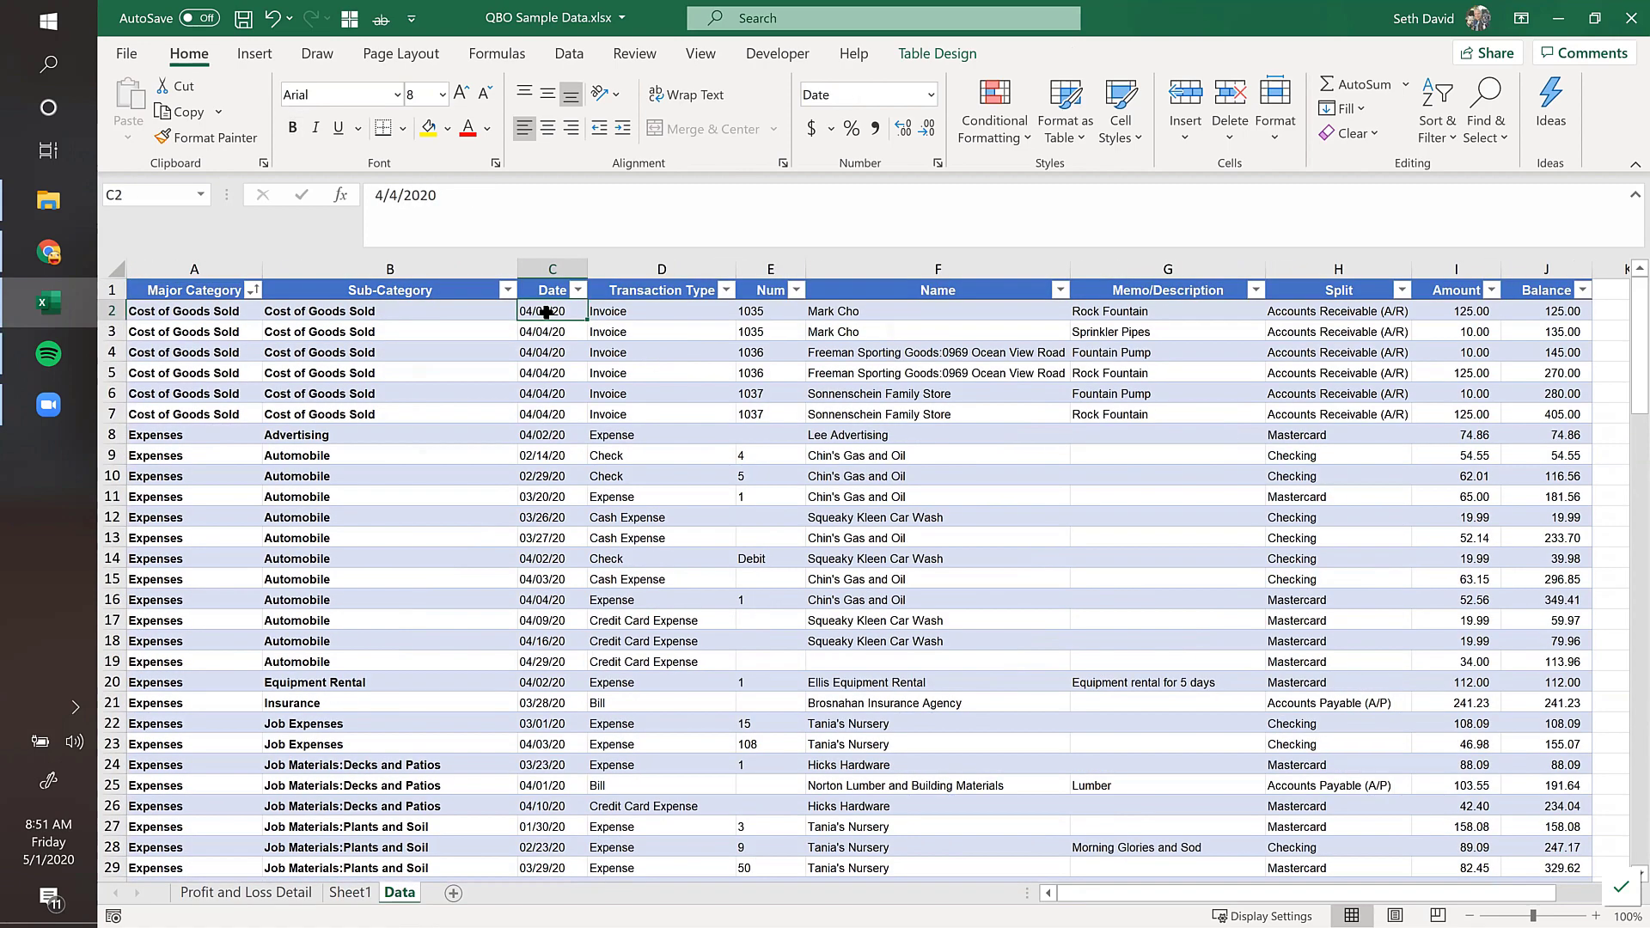
click(569, 54)
click(871, 94)
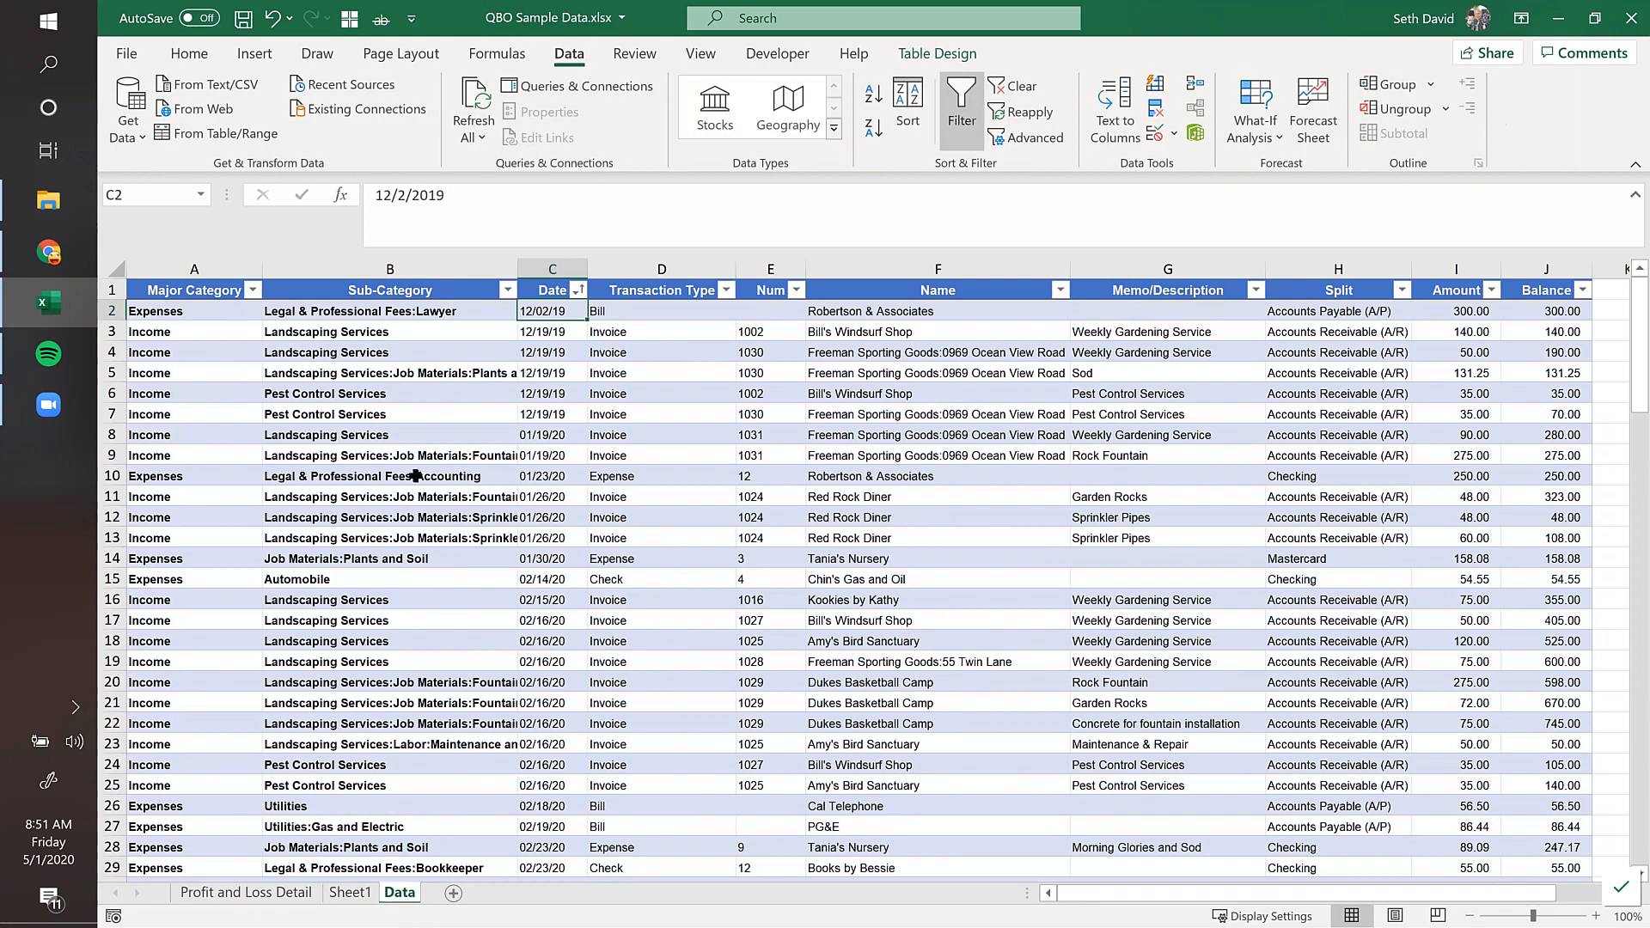
Step: Go to the end of the sorted Data table and select the first empty cell below it, A125
click(541, 436)
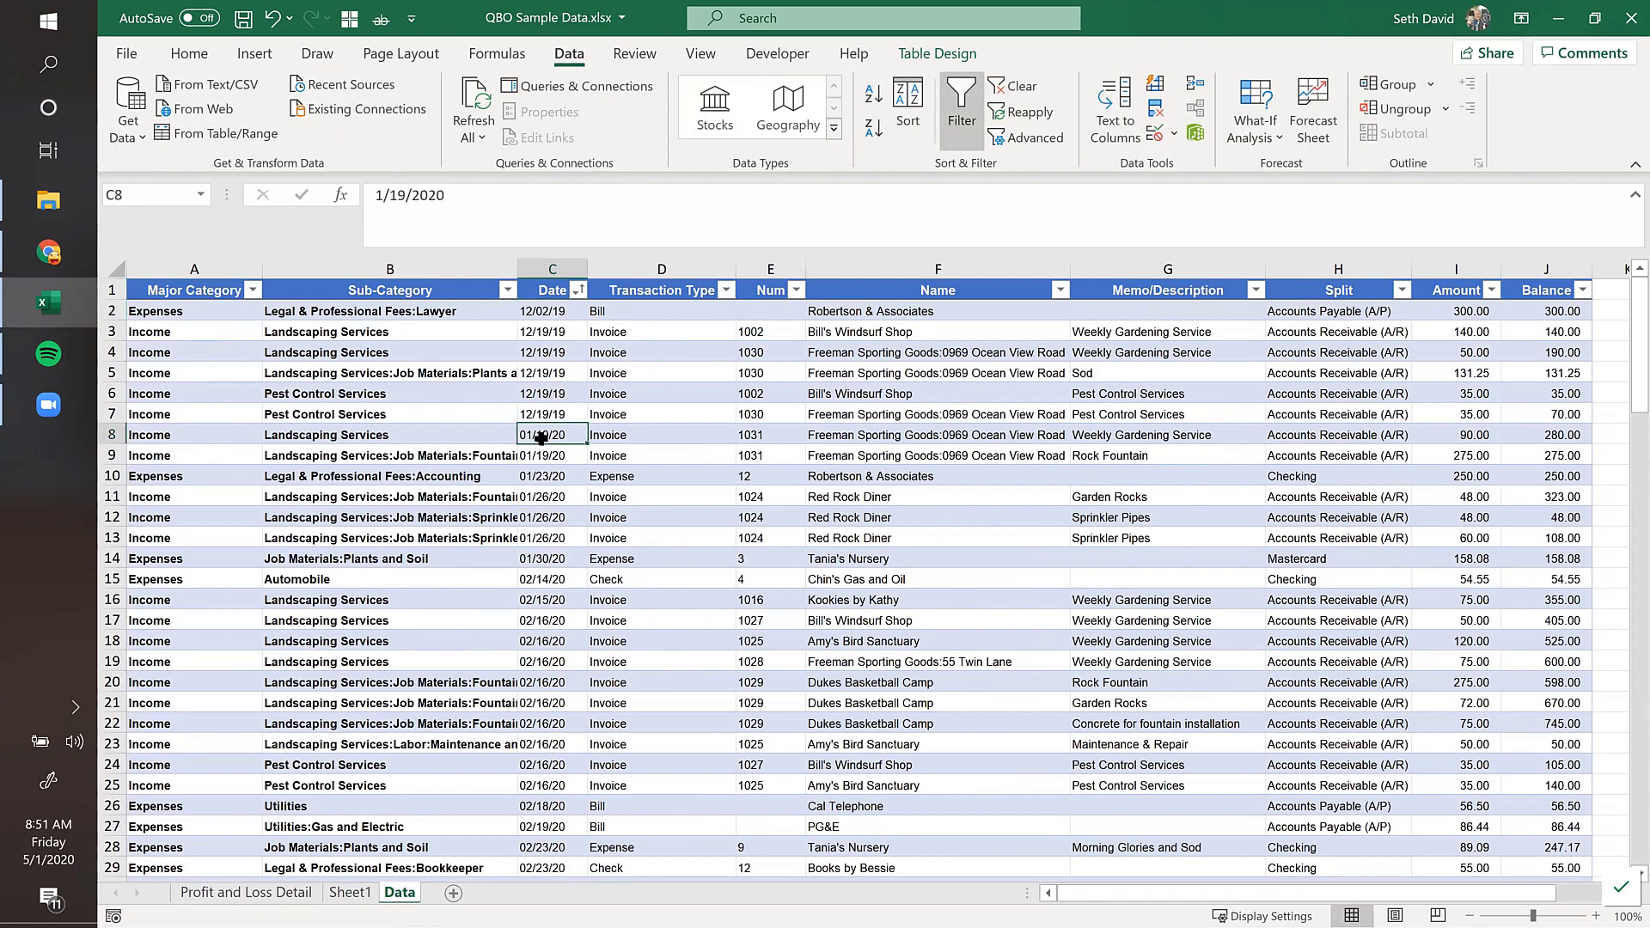
key(ctrl+Down)
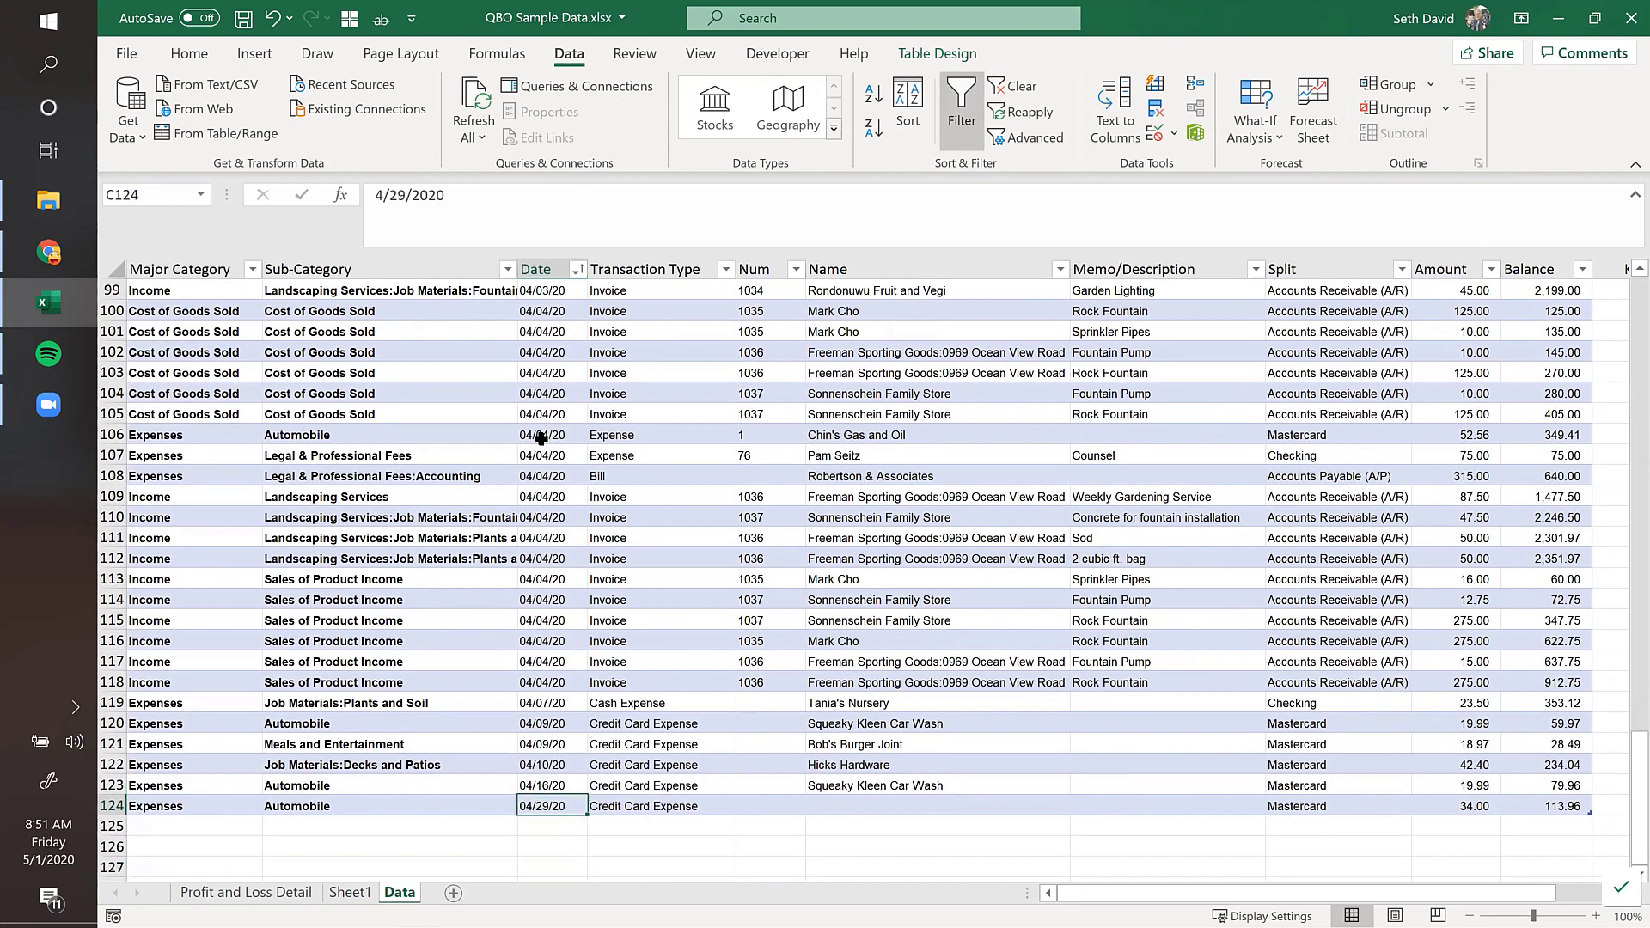
key(Down)
key(Home)
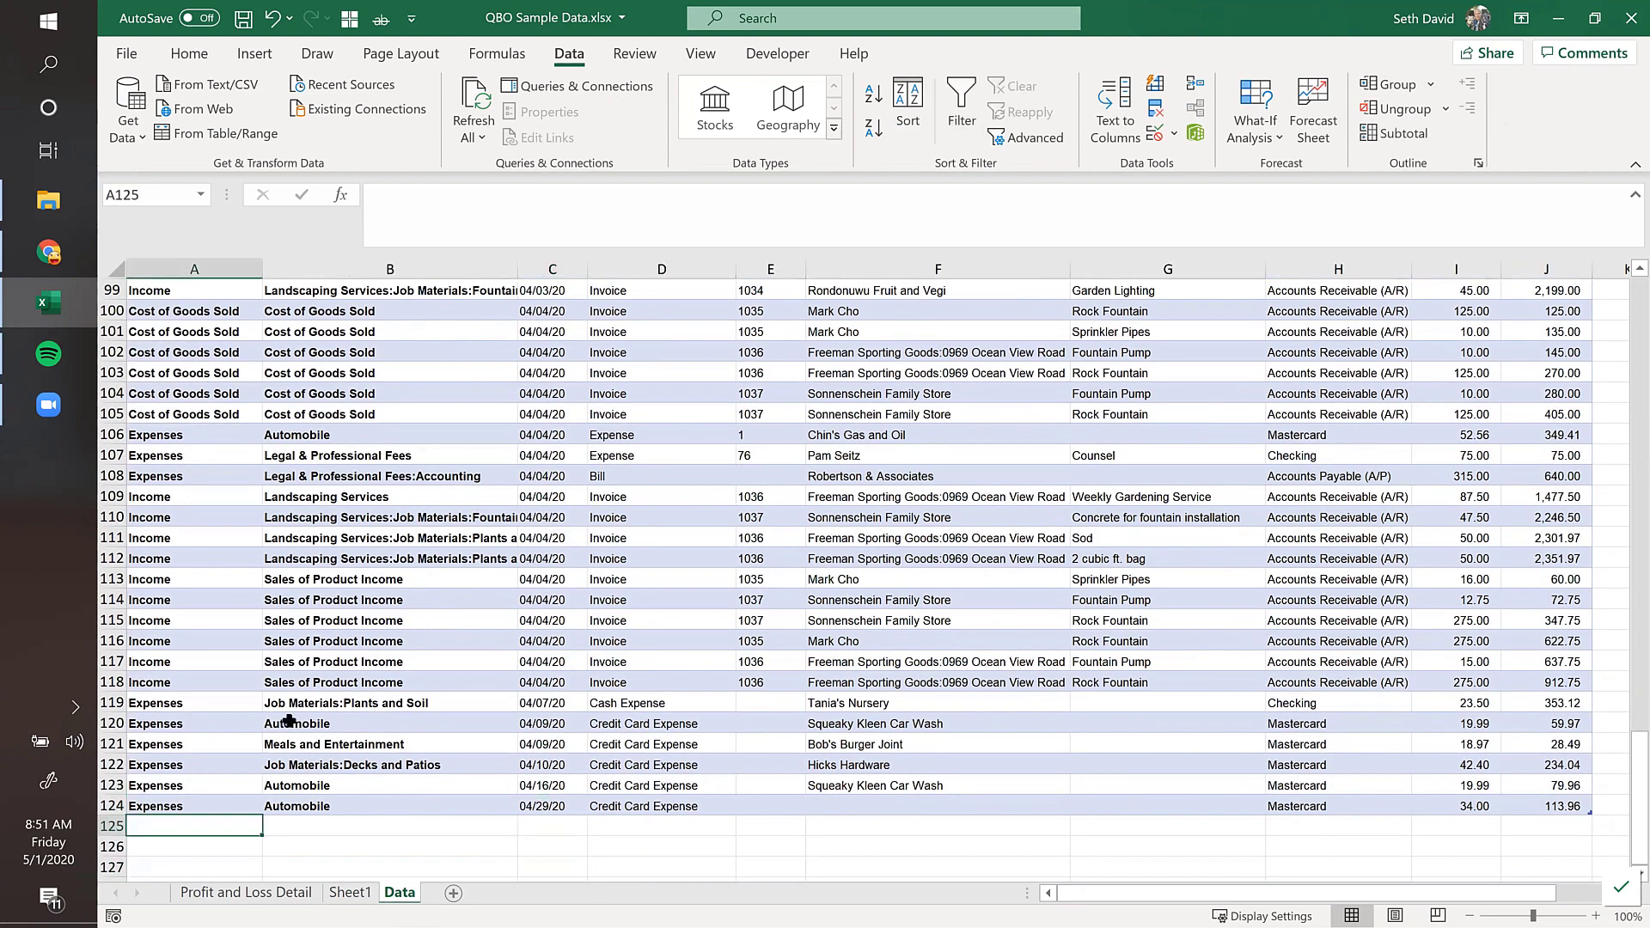
Step: Examine the category layout in column A of the Profit and Loss Detail sheet, then return to cell A125 on the Data sheet
click(280, 899)
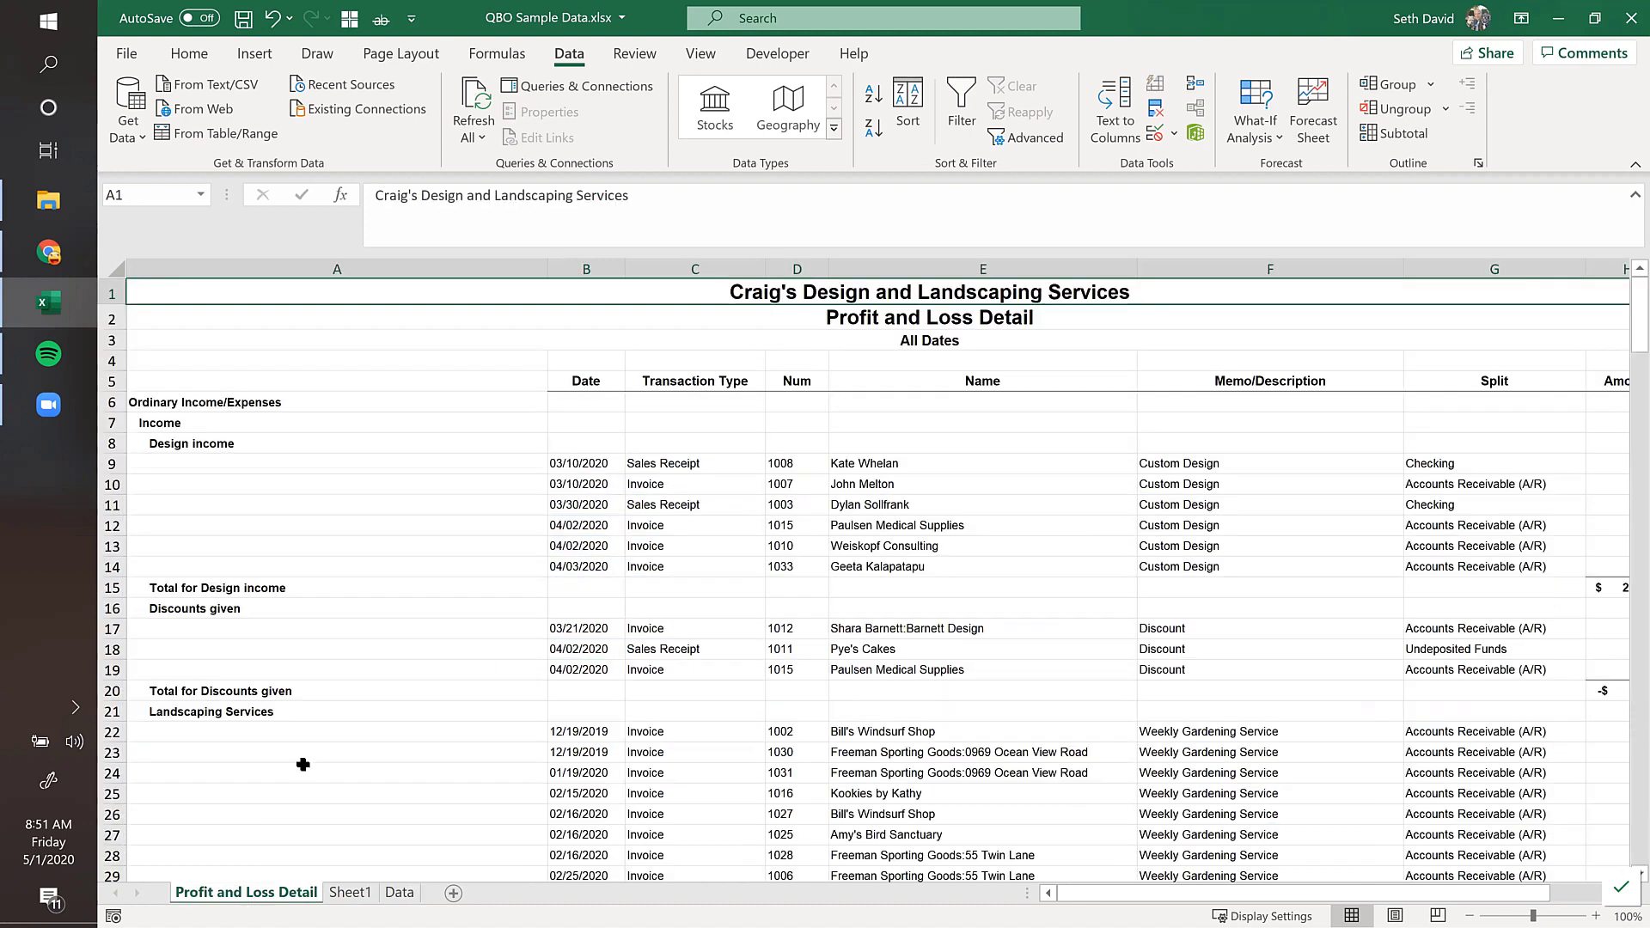
drag(353, 423, 390, 657)
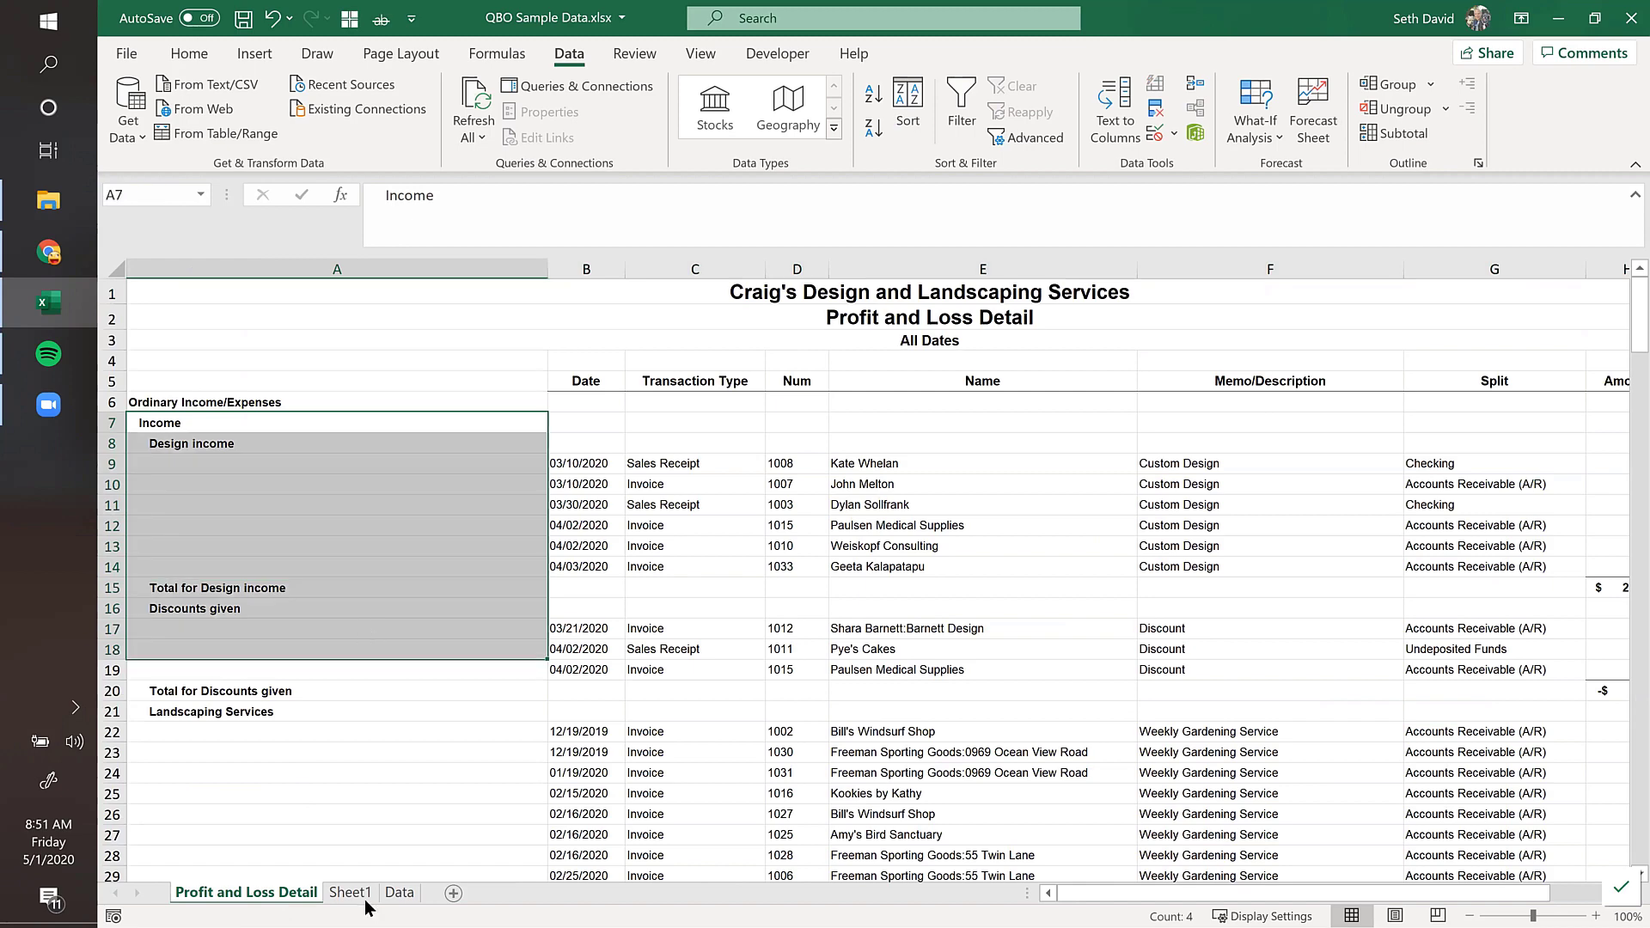
click(399, 895)
click(225, 827)
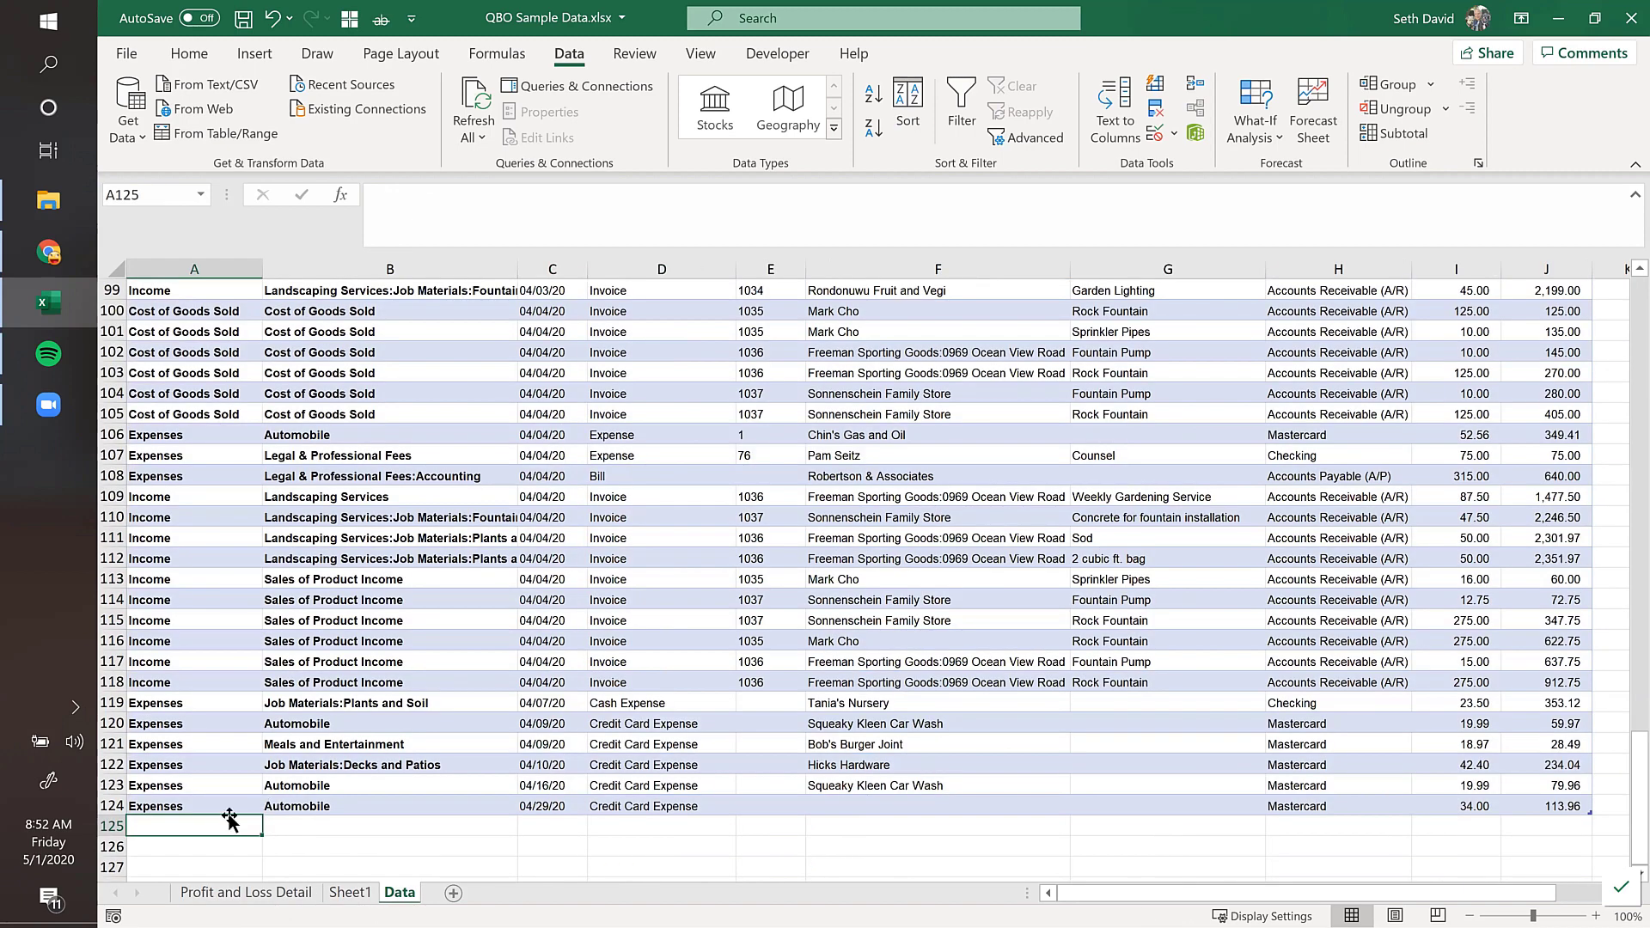
Step: Return to the pivot chart on Sheet1, view its analysis tools, and close QBO Sample Data.xlsx with its changes saved
click(348, 893)
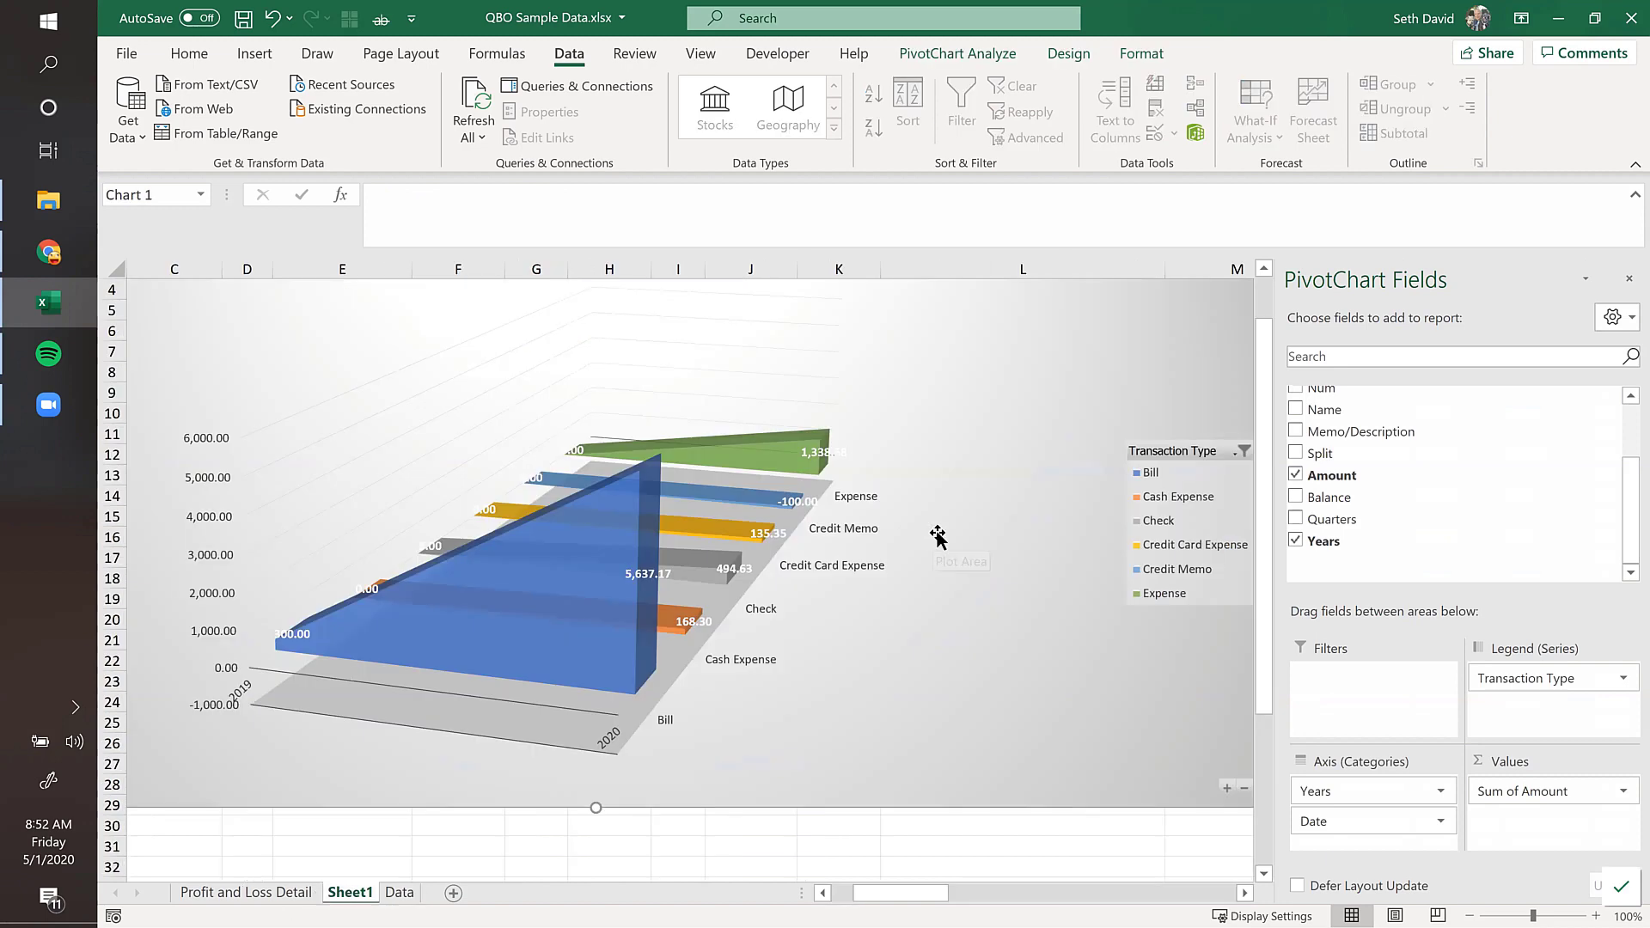
click(979, 52)
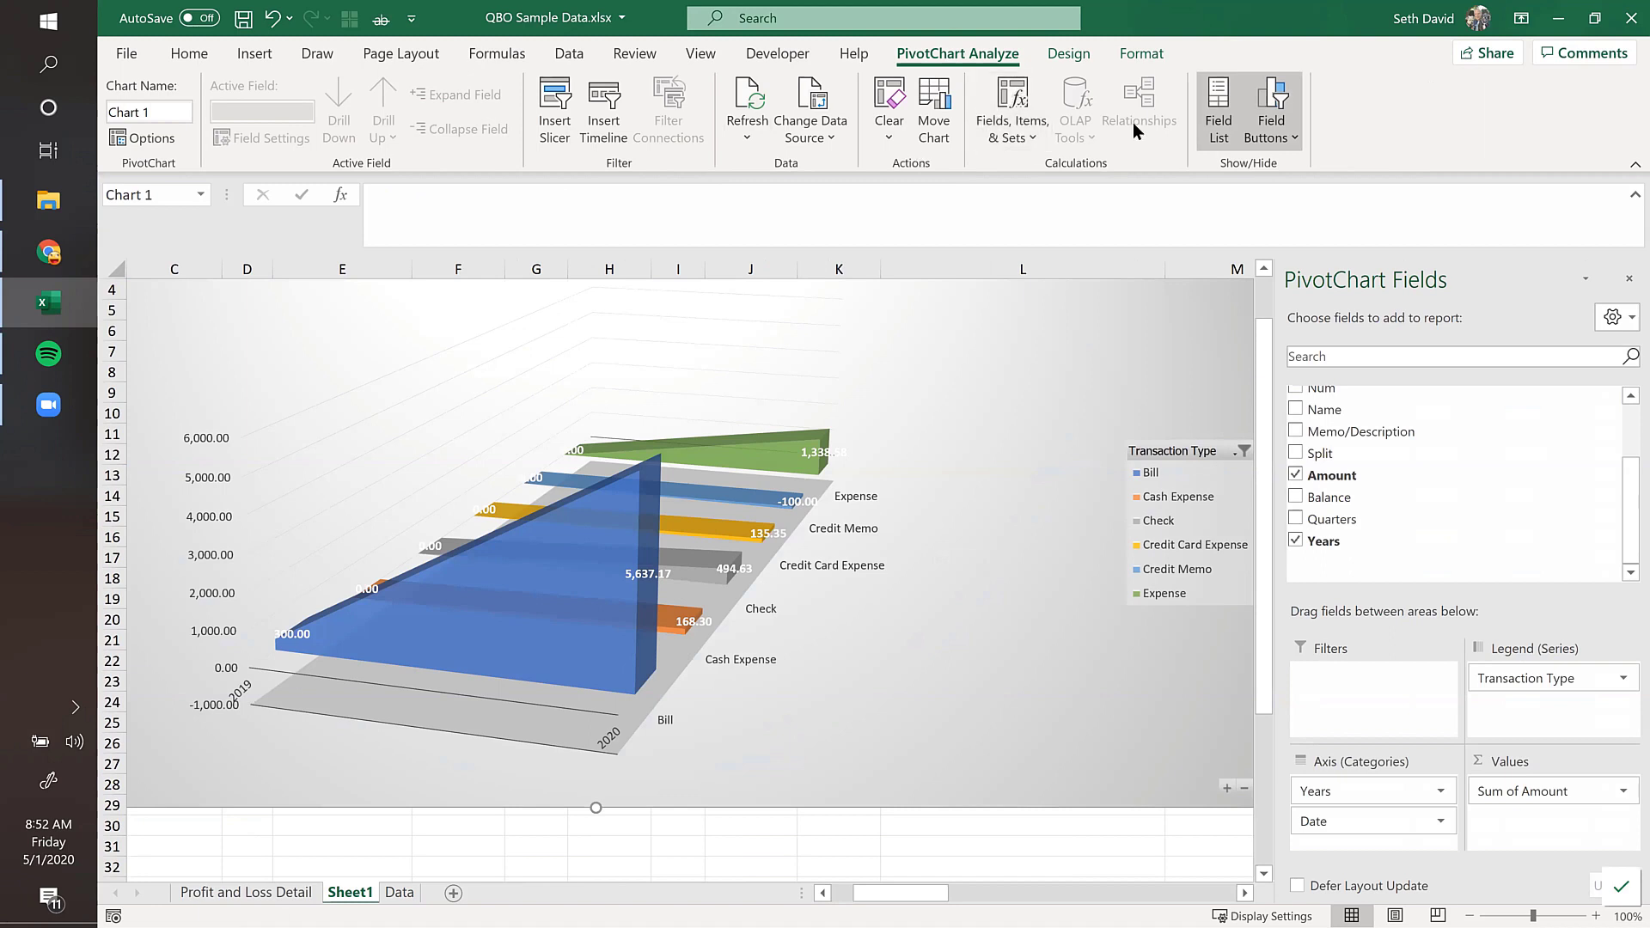
click(1625, 23)
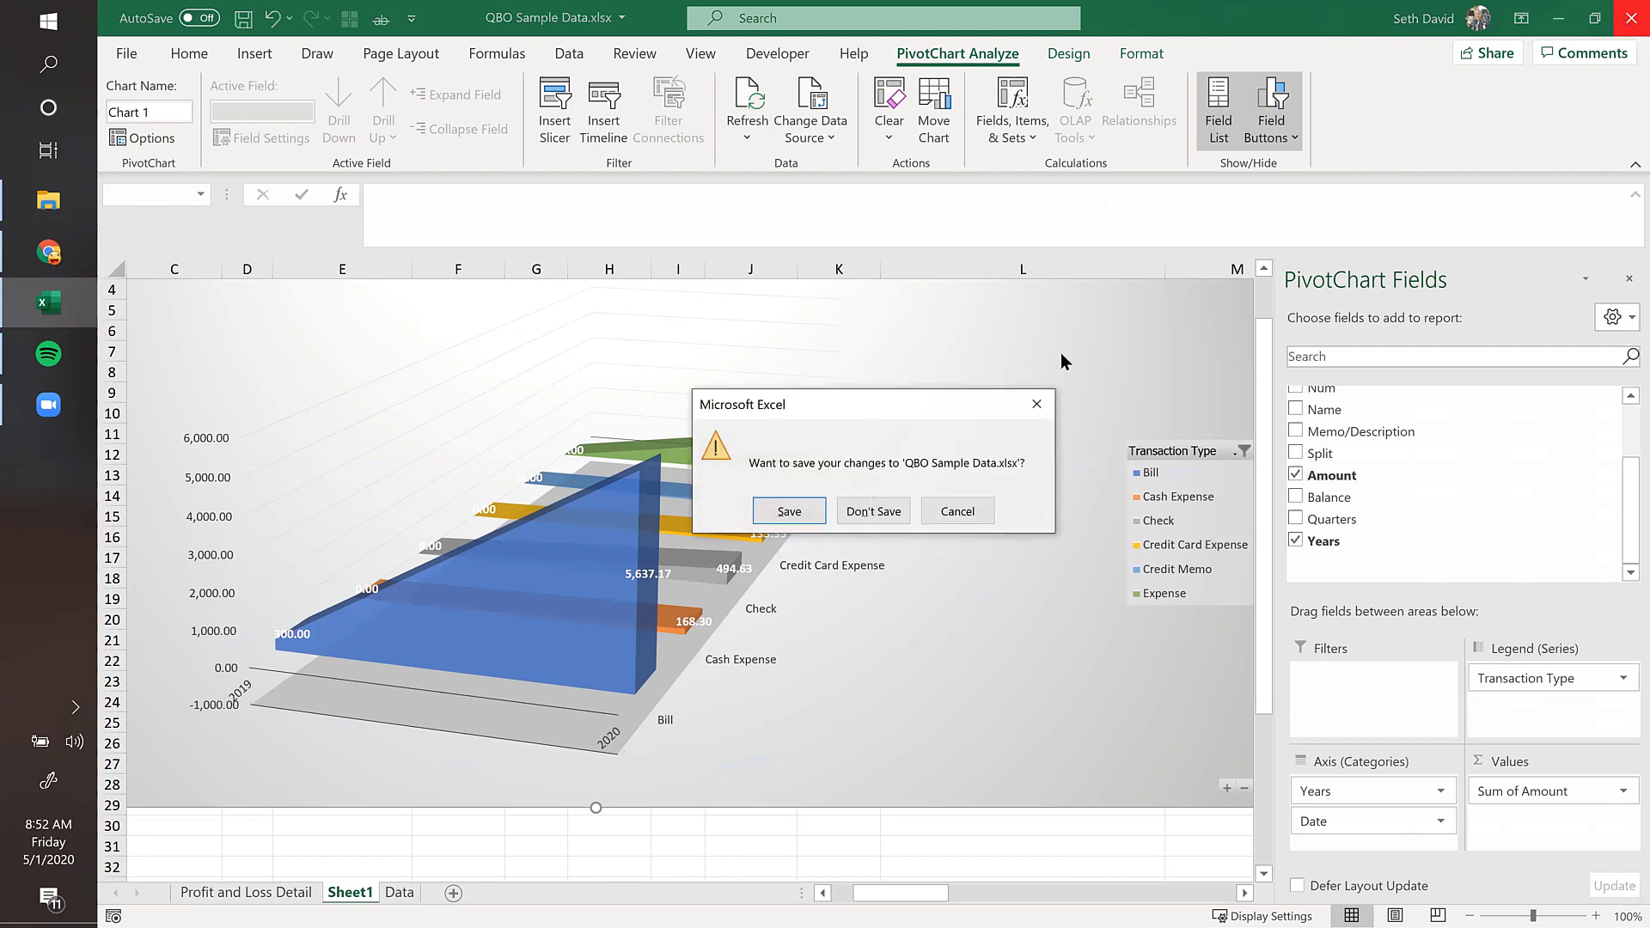
click(799, 512)
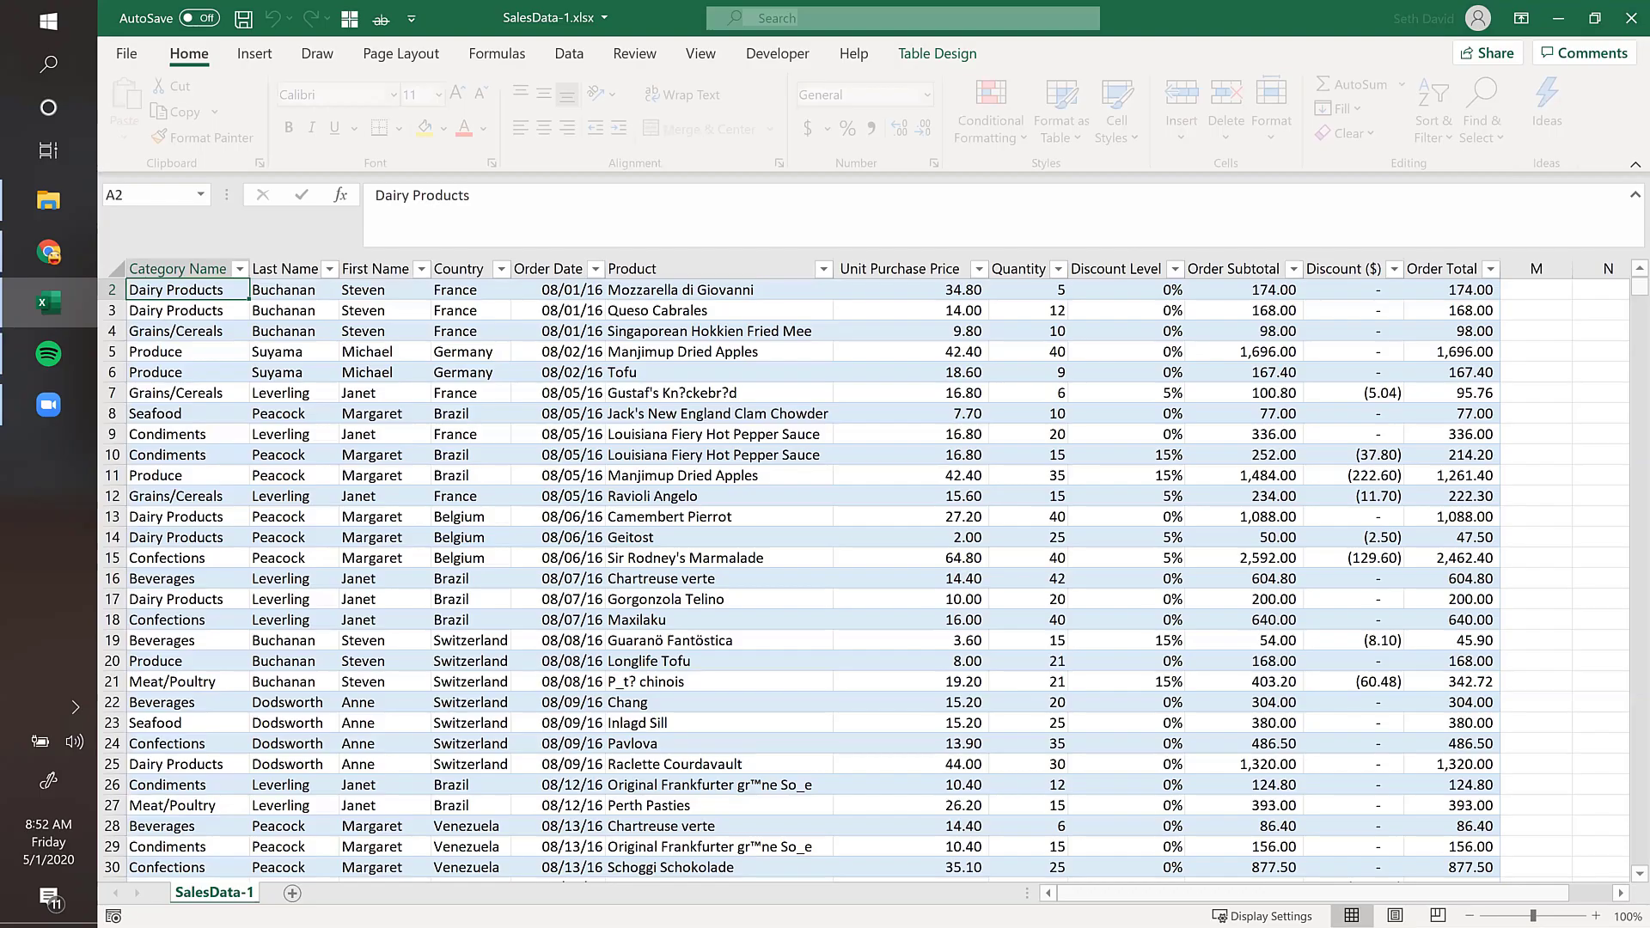
Step: Review the name, product and category columns at the top of the SalesData-1 table
click(388, 471)
click(277, 292)
click(278, 269)
click(331, 292)
scroll(355, 385, up, 1)
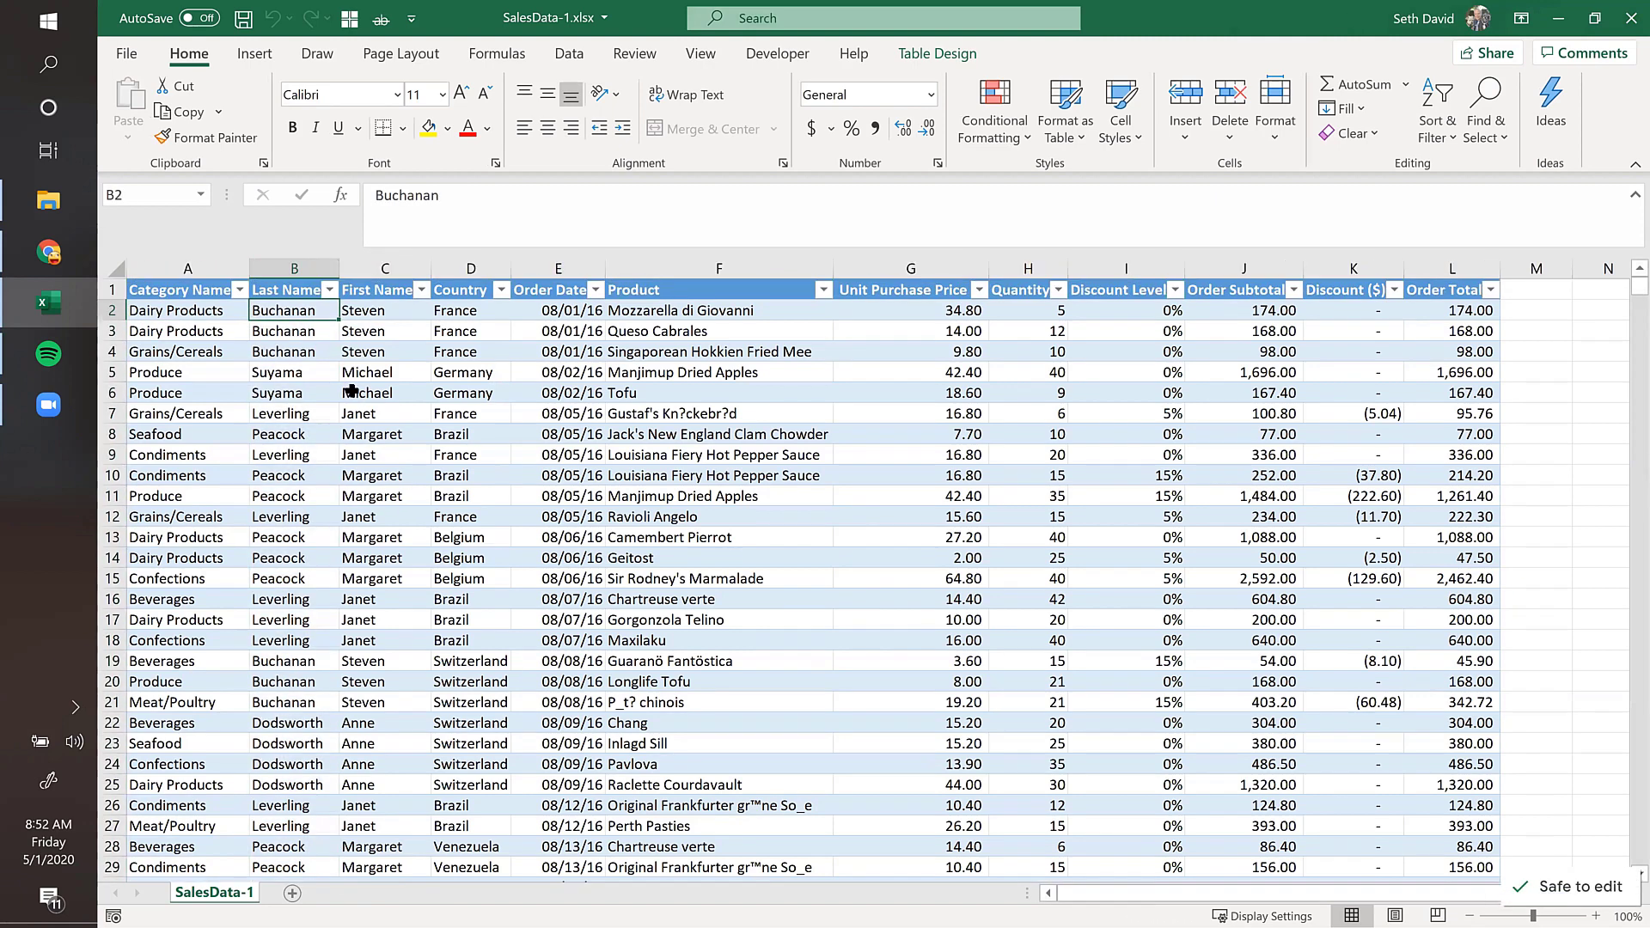
click(707, 307)
click(165, 310)
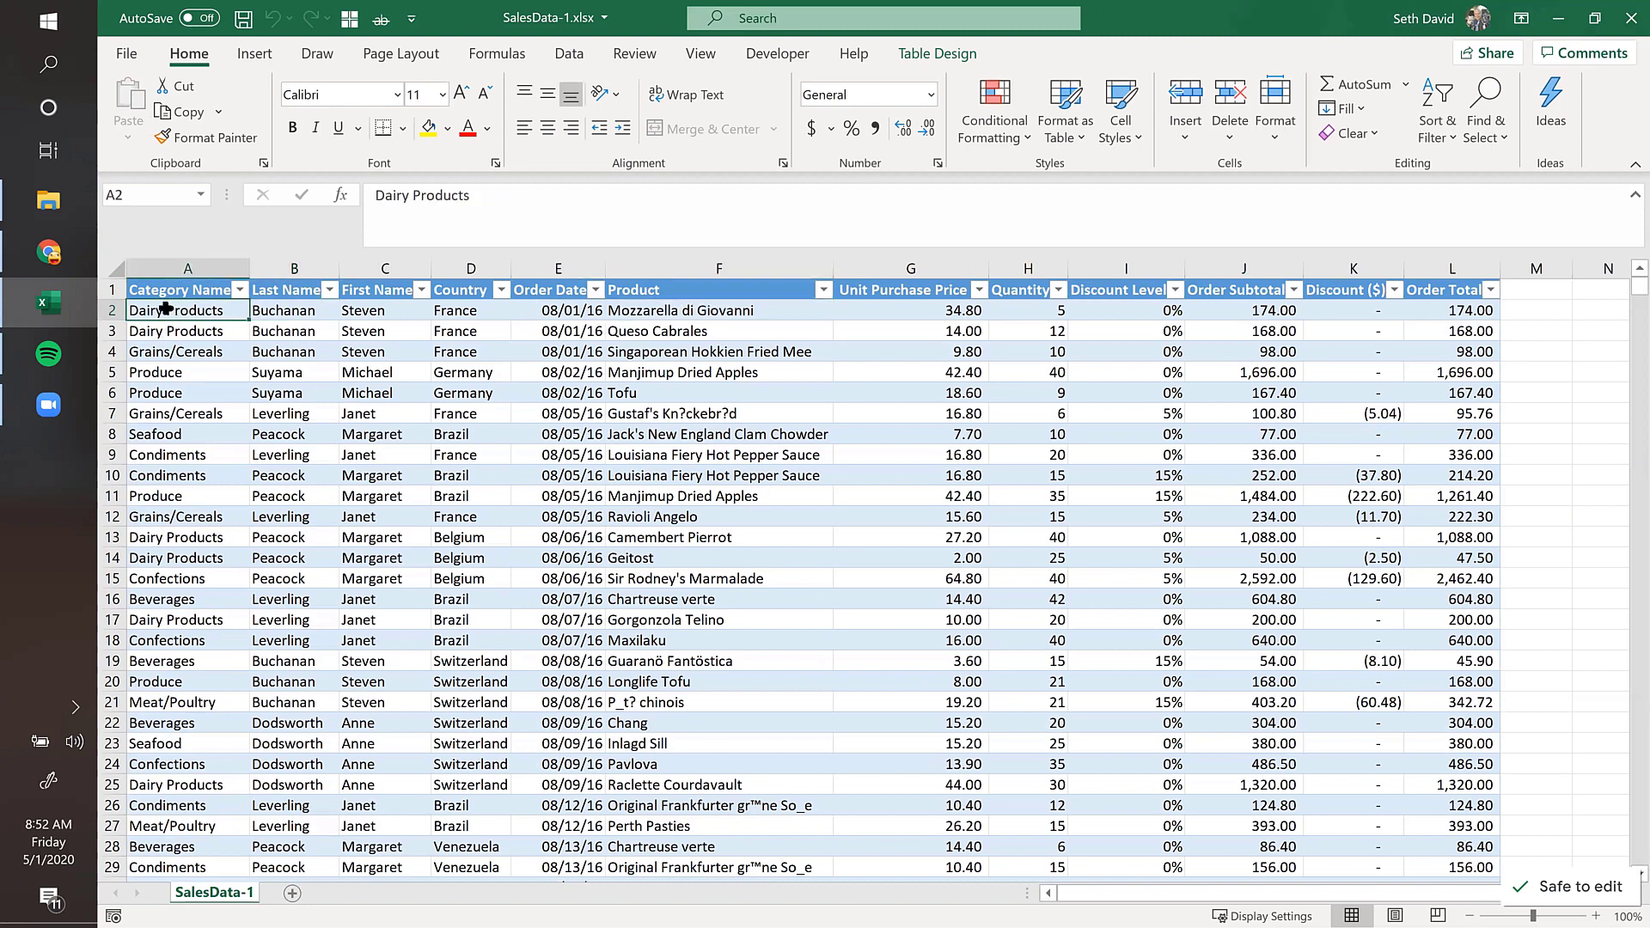
Step: Select all Country values in the SalesData-1 table, from D2 down to the last record
click(471, 268)
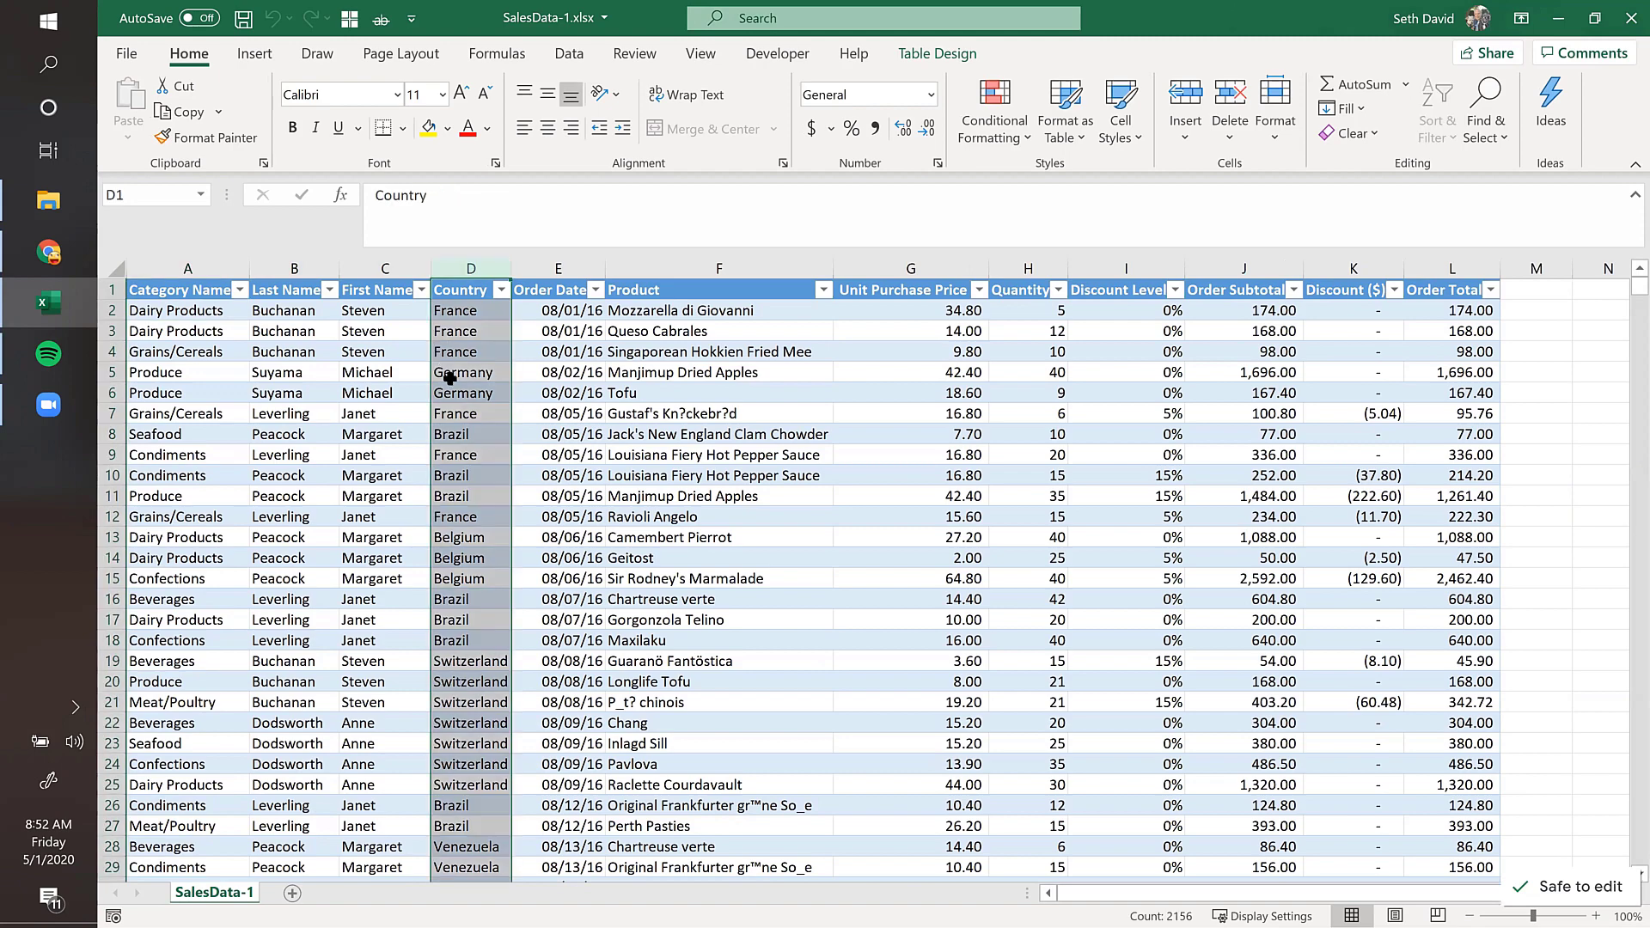
click(454, 318)
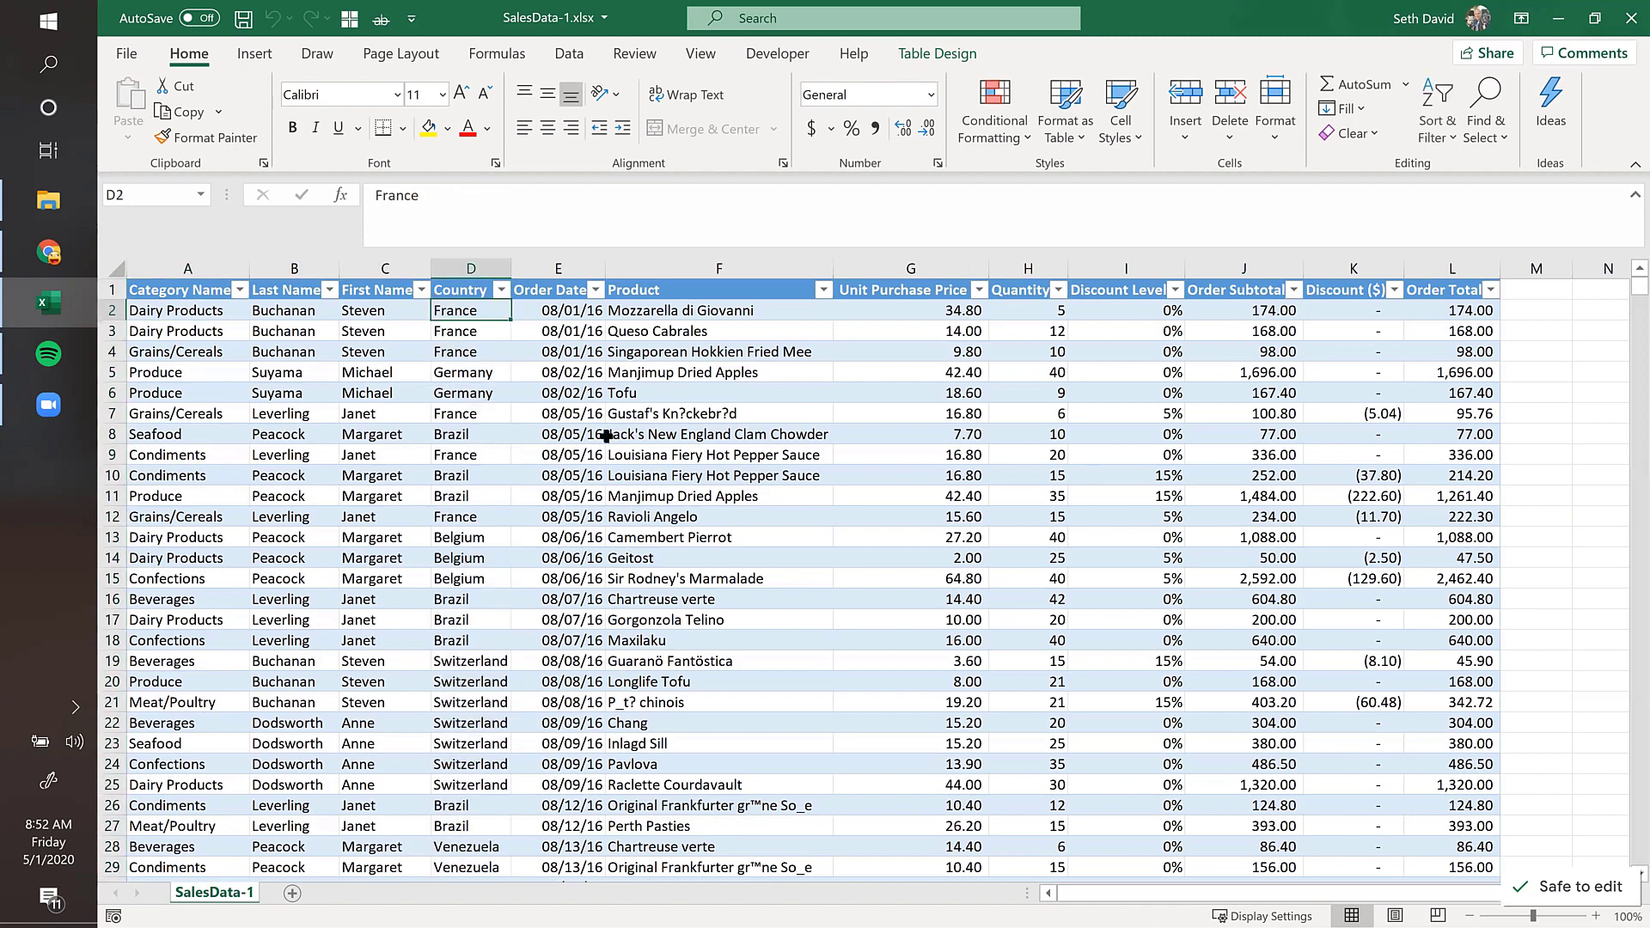
key(ctrl+shift+Down)
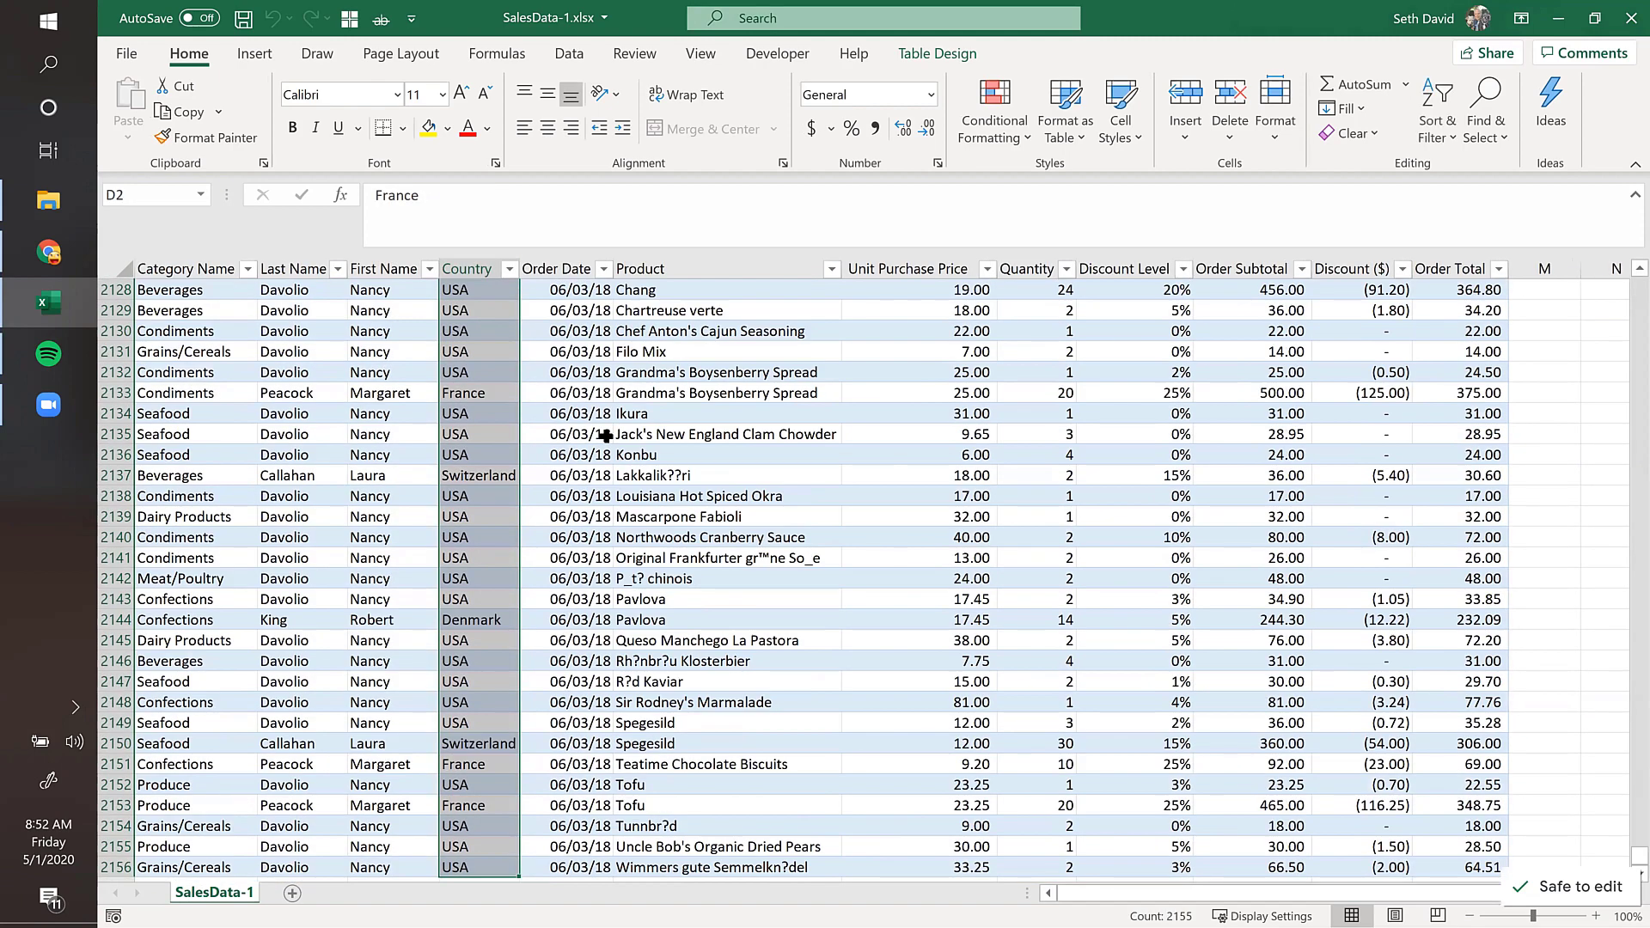
Step: Insert a new table column before Country and give it the header Full Name
key(ctrl+shift+plus)
key(ctrl+Up)
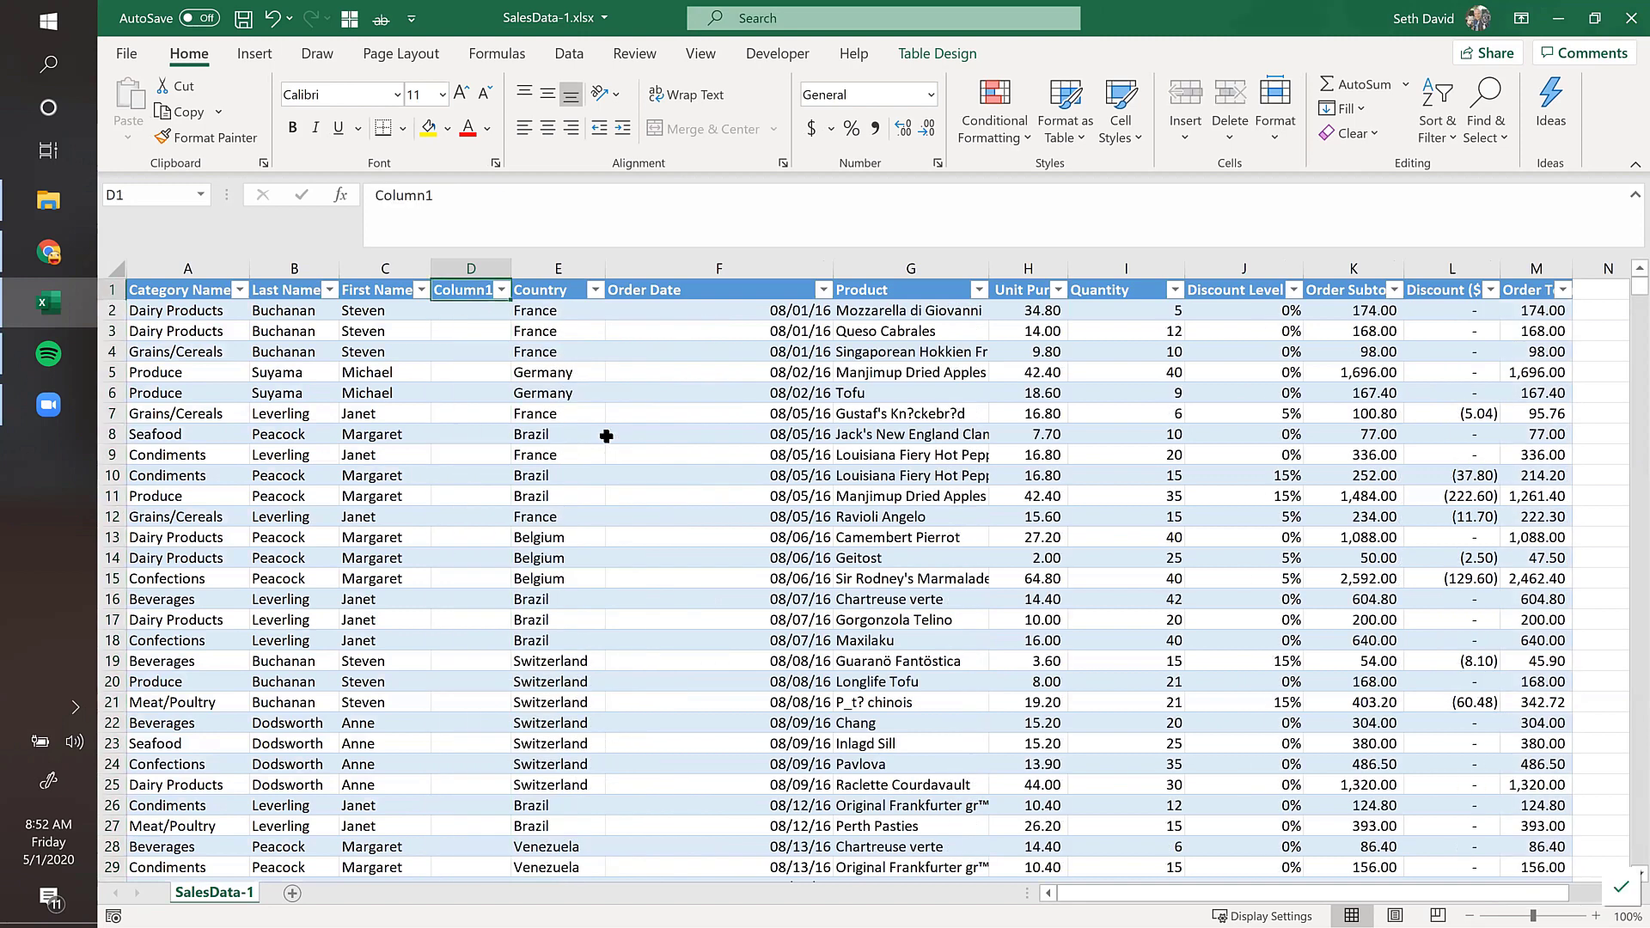
text(Full Name)
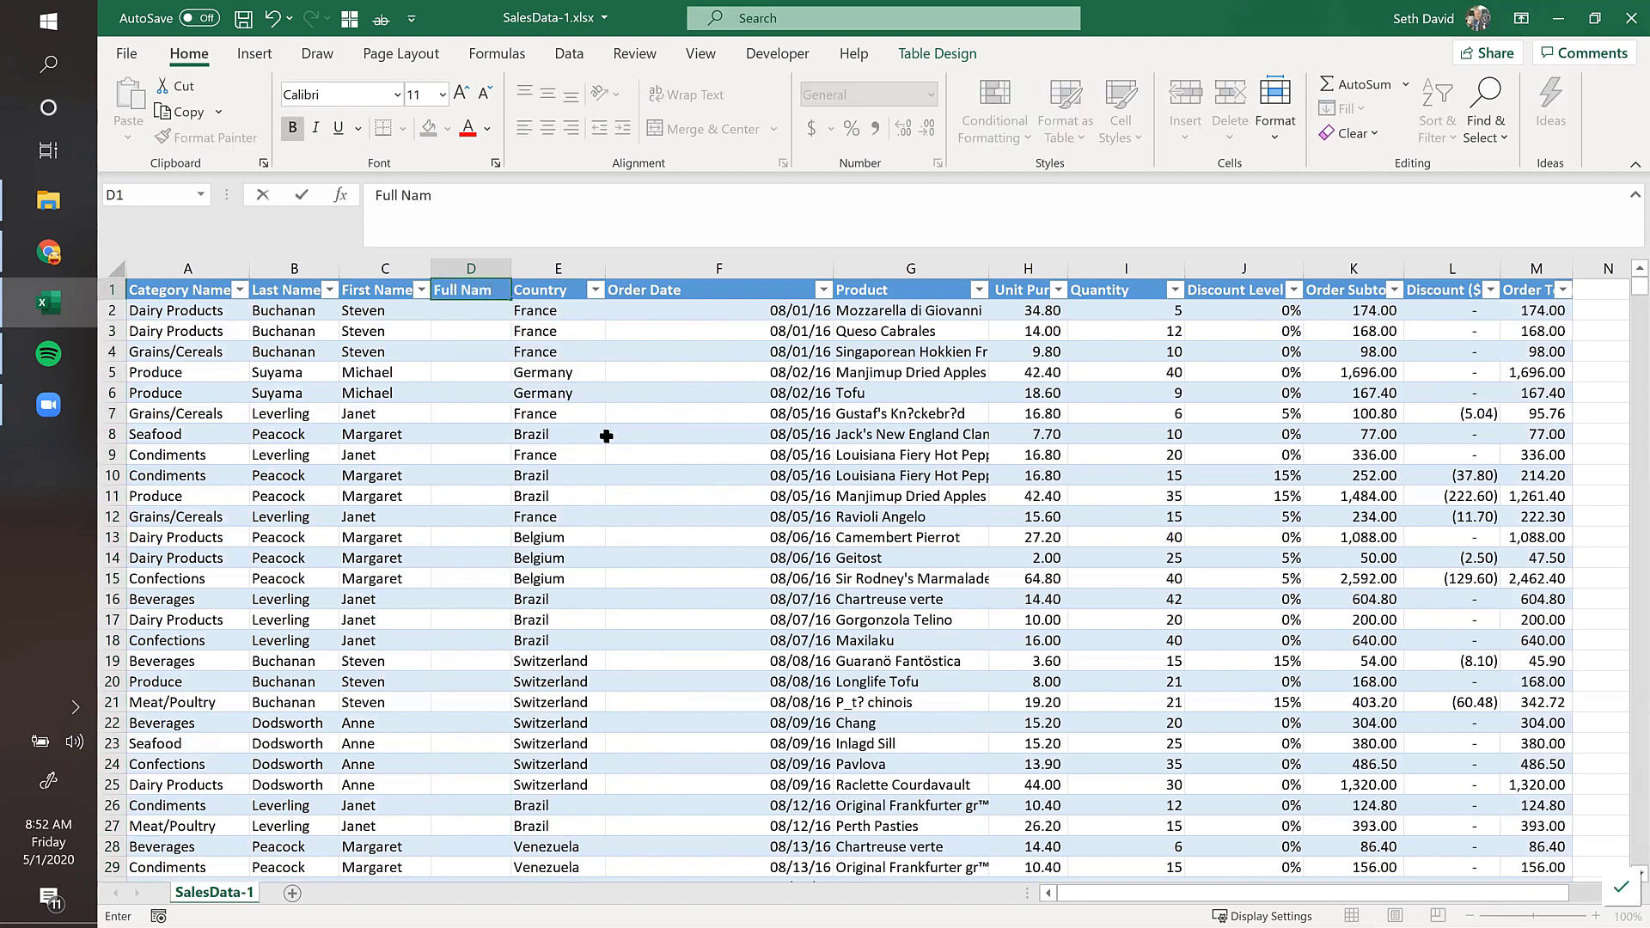
key(Return)
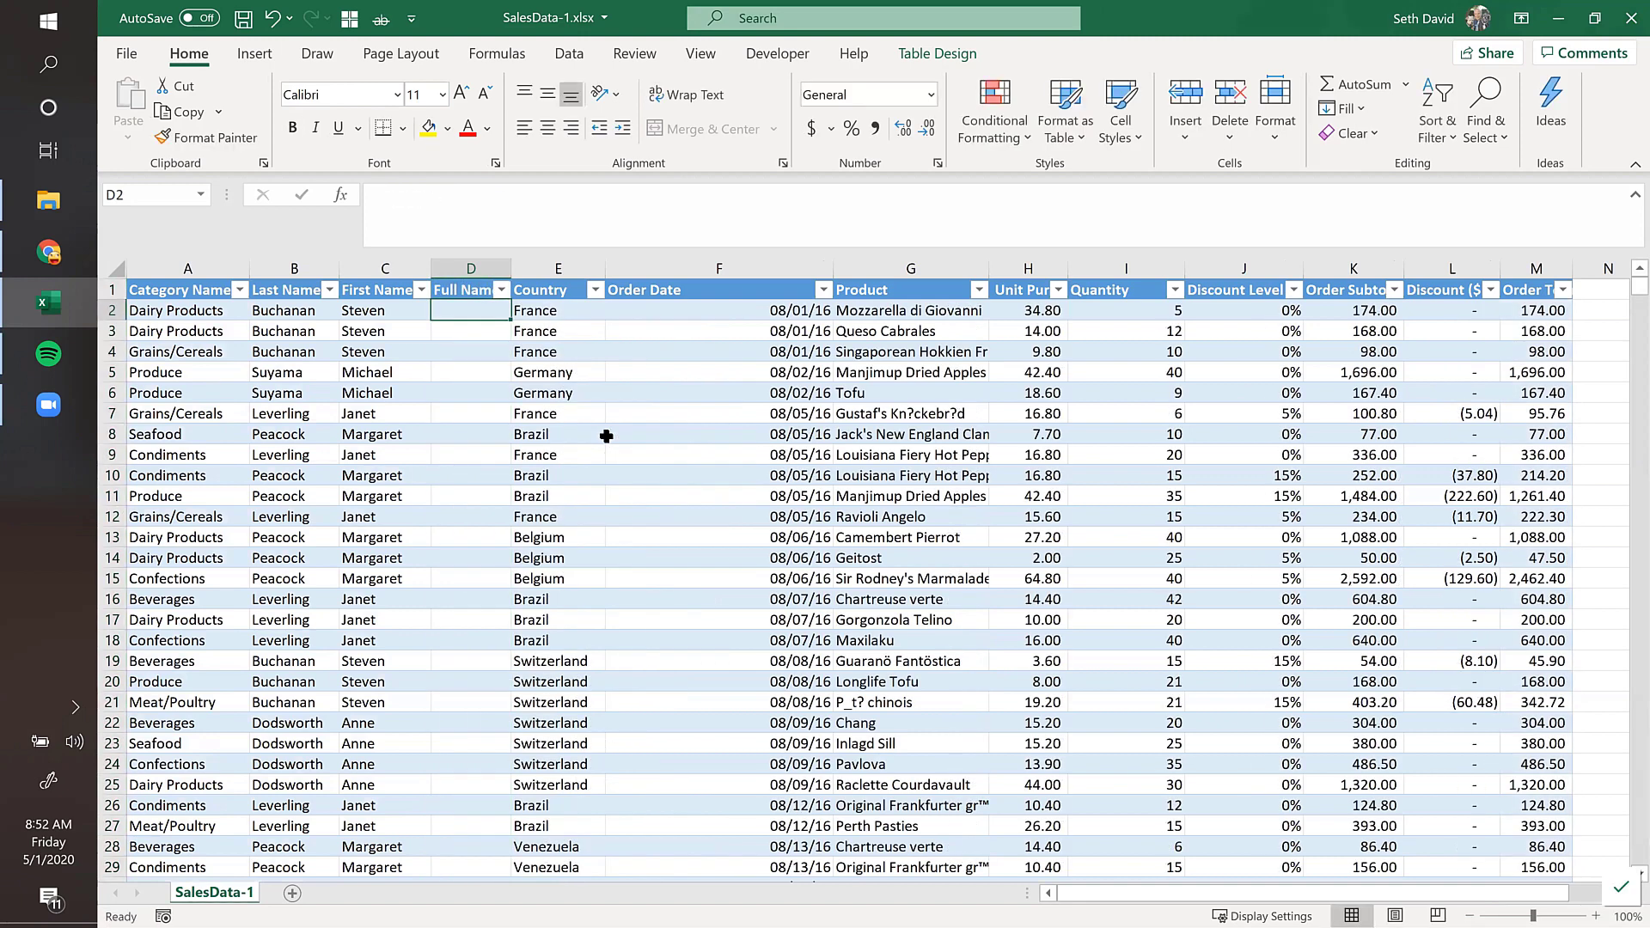
Step: Fill the Full Name column with the formula =CONCAT([@[First Name]]," ",[@[Last Name]])
text(=CONCAT()
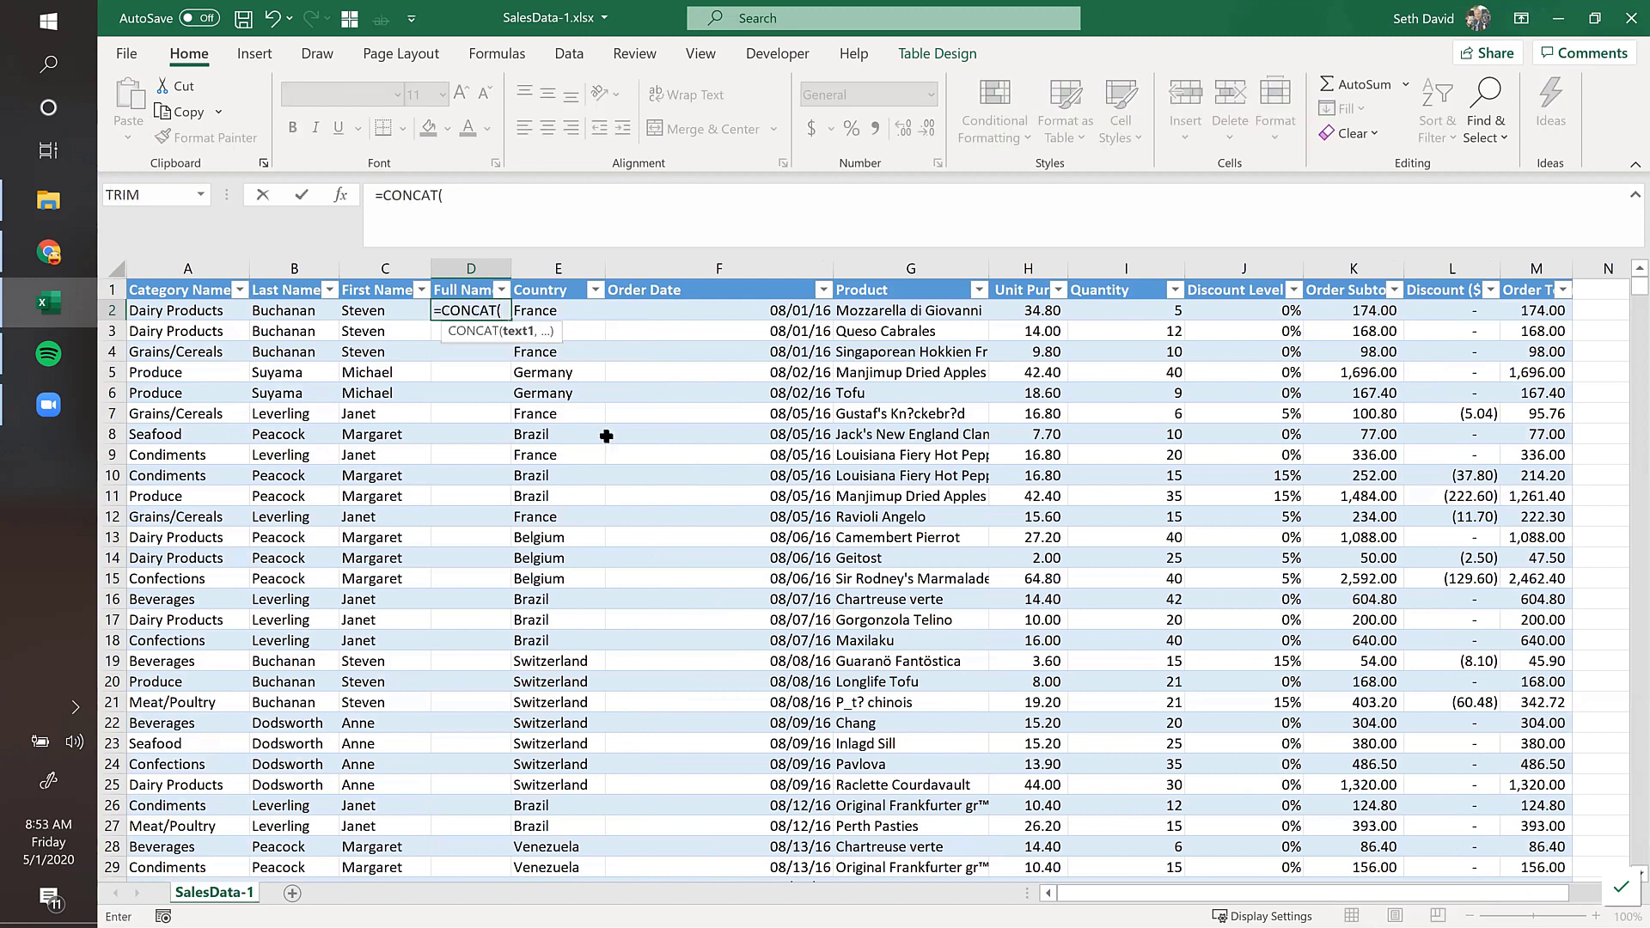
key(Left)
text(," ",)
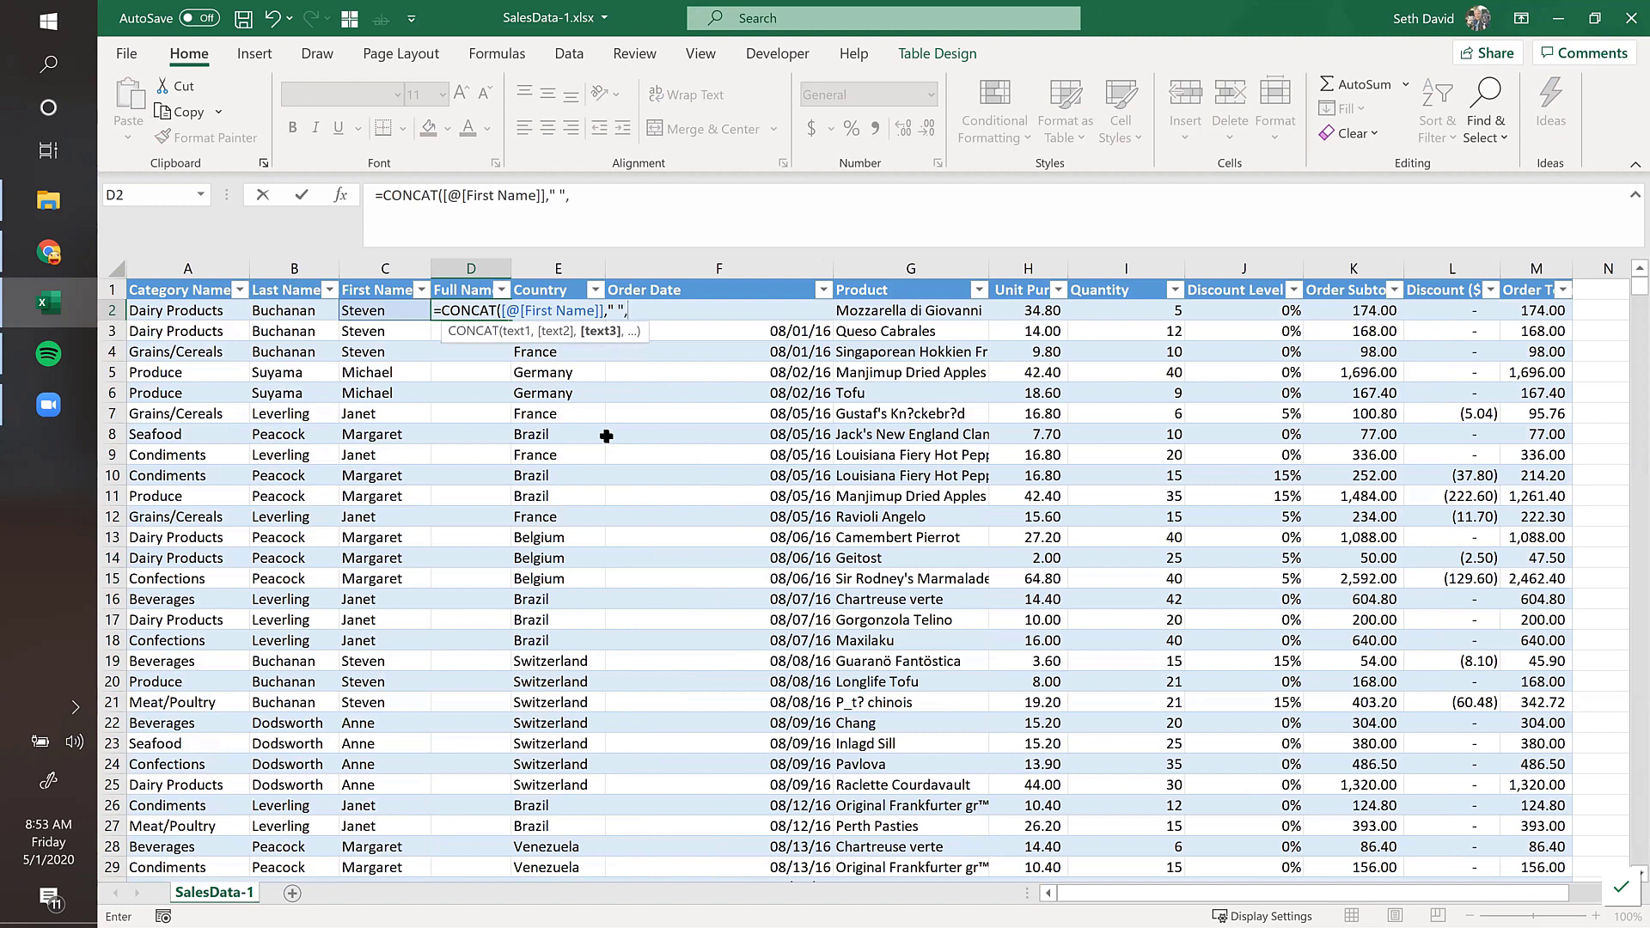
key(Left)
key(Left)
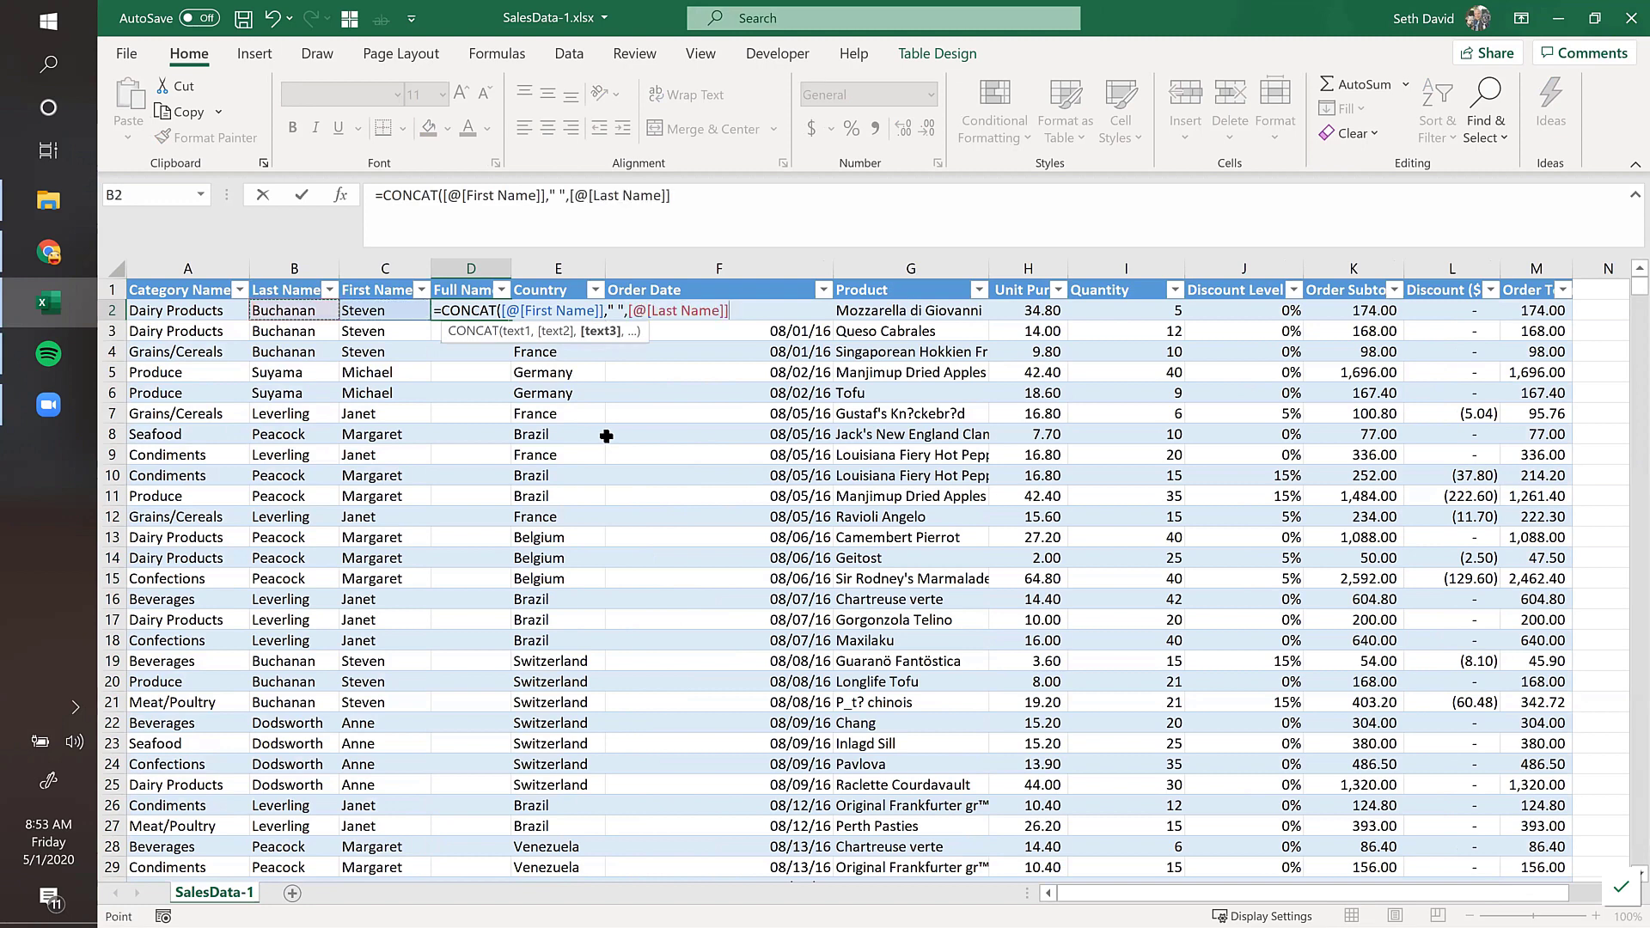
text())
key(Return)
Step: Widen the Full Name column to fit its contents and save the workbook
key(Up)
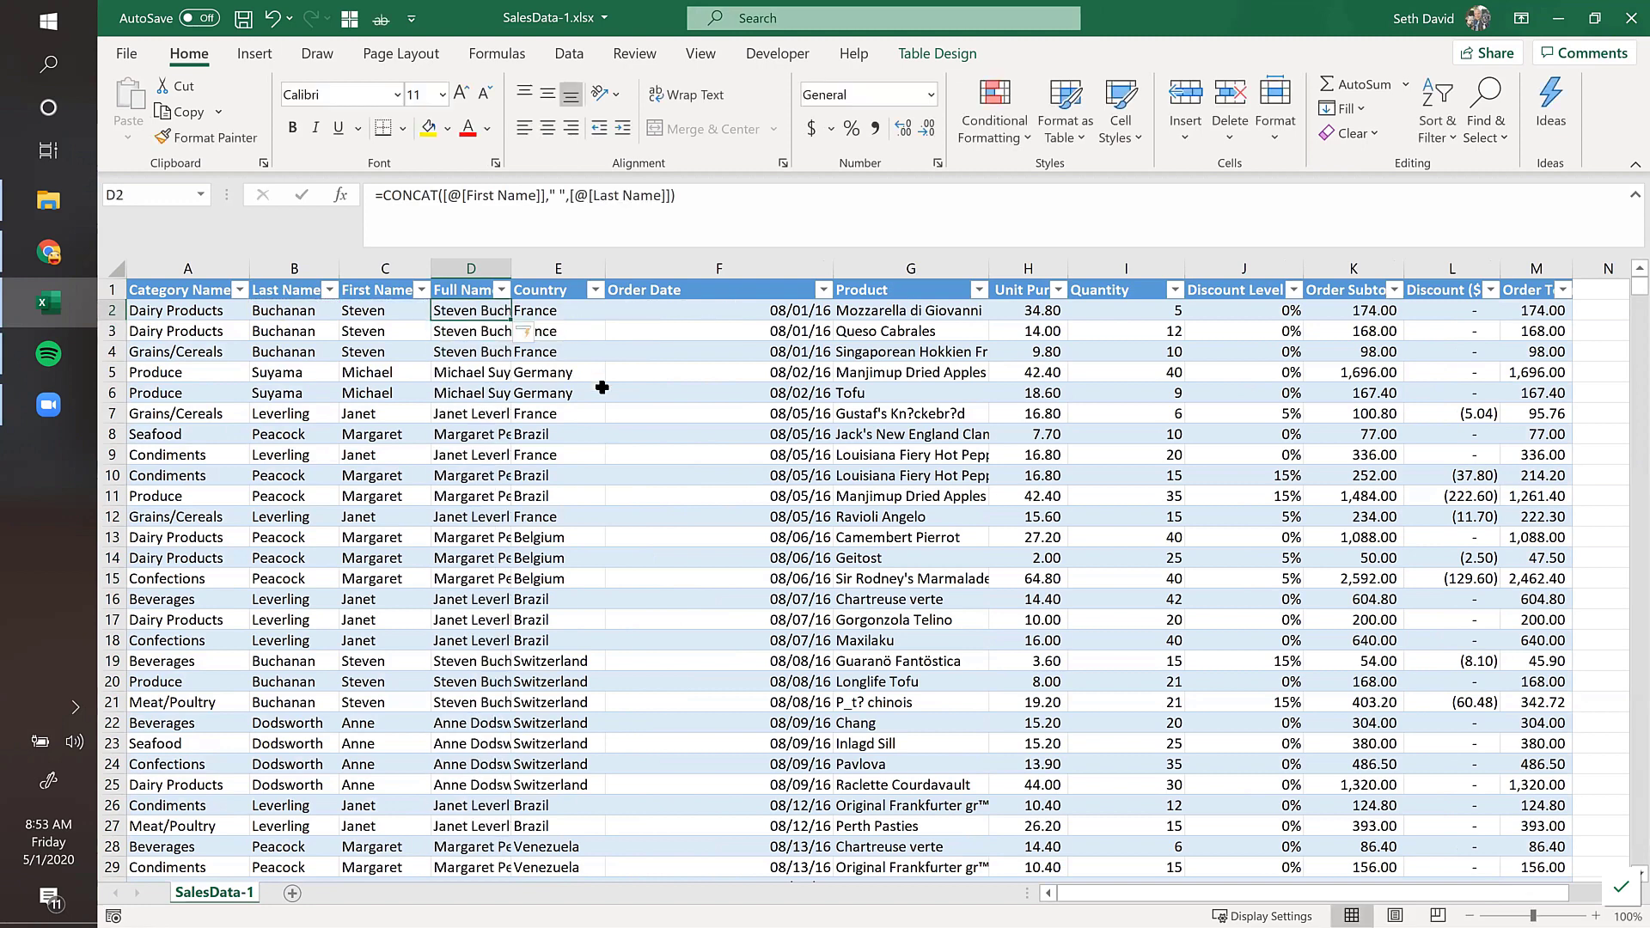
double_click(511, 268)
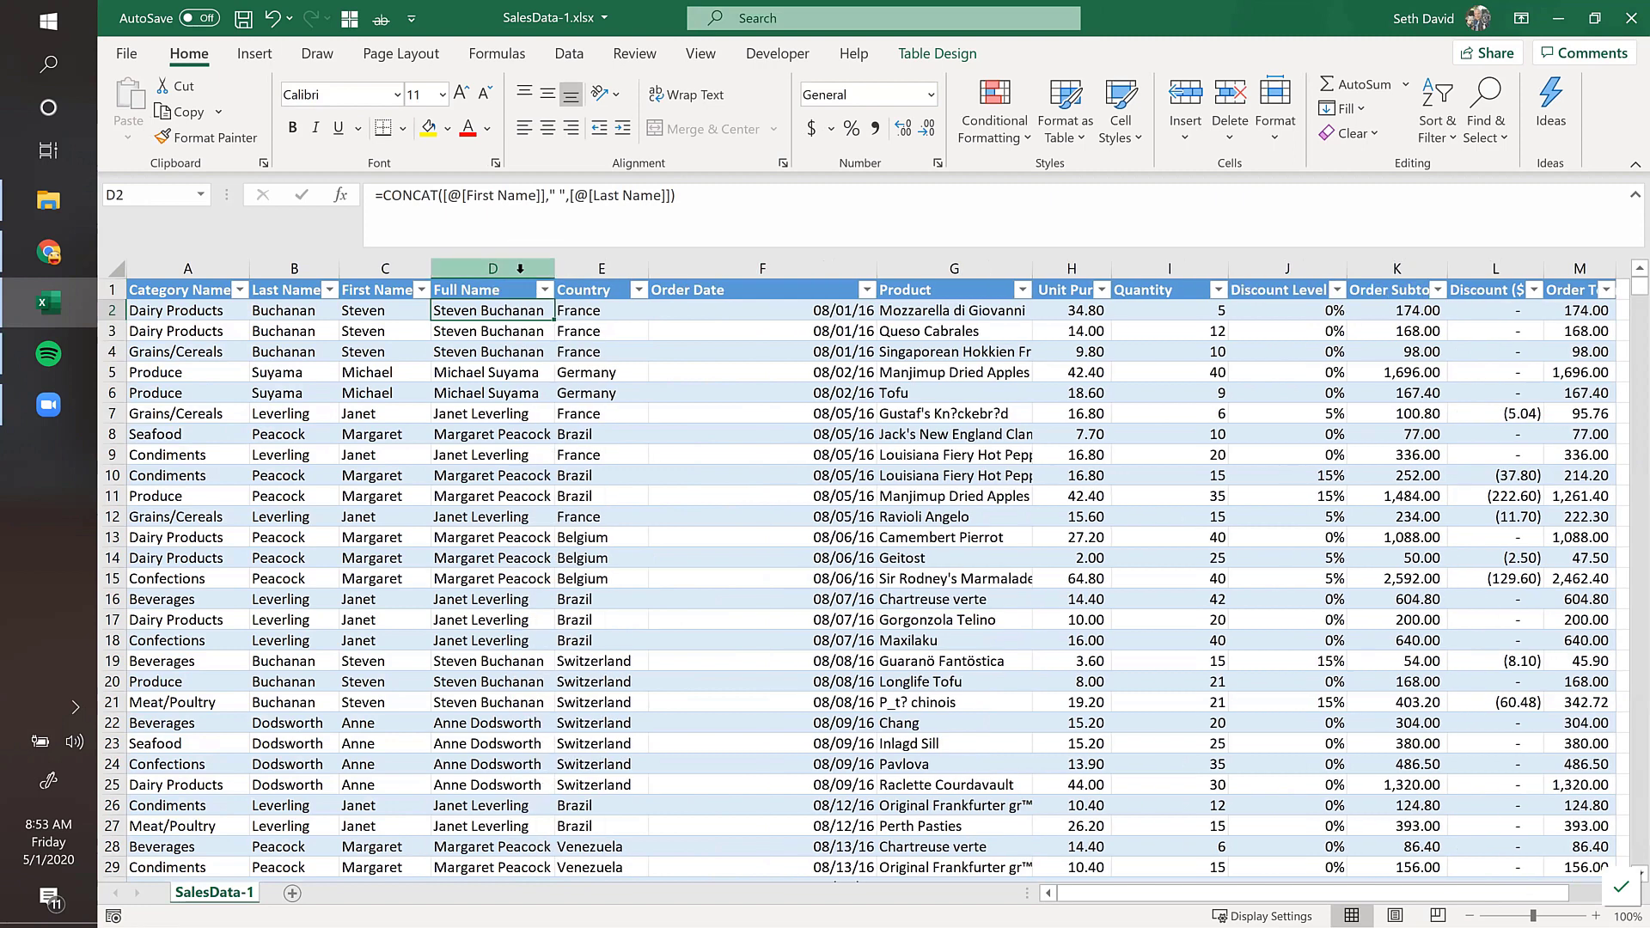
key(ctrl+s)
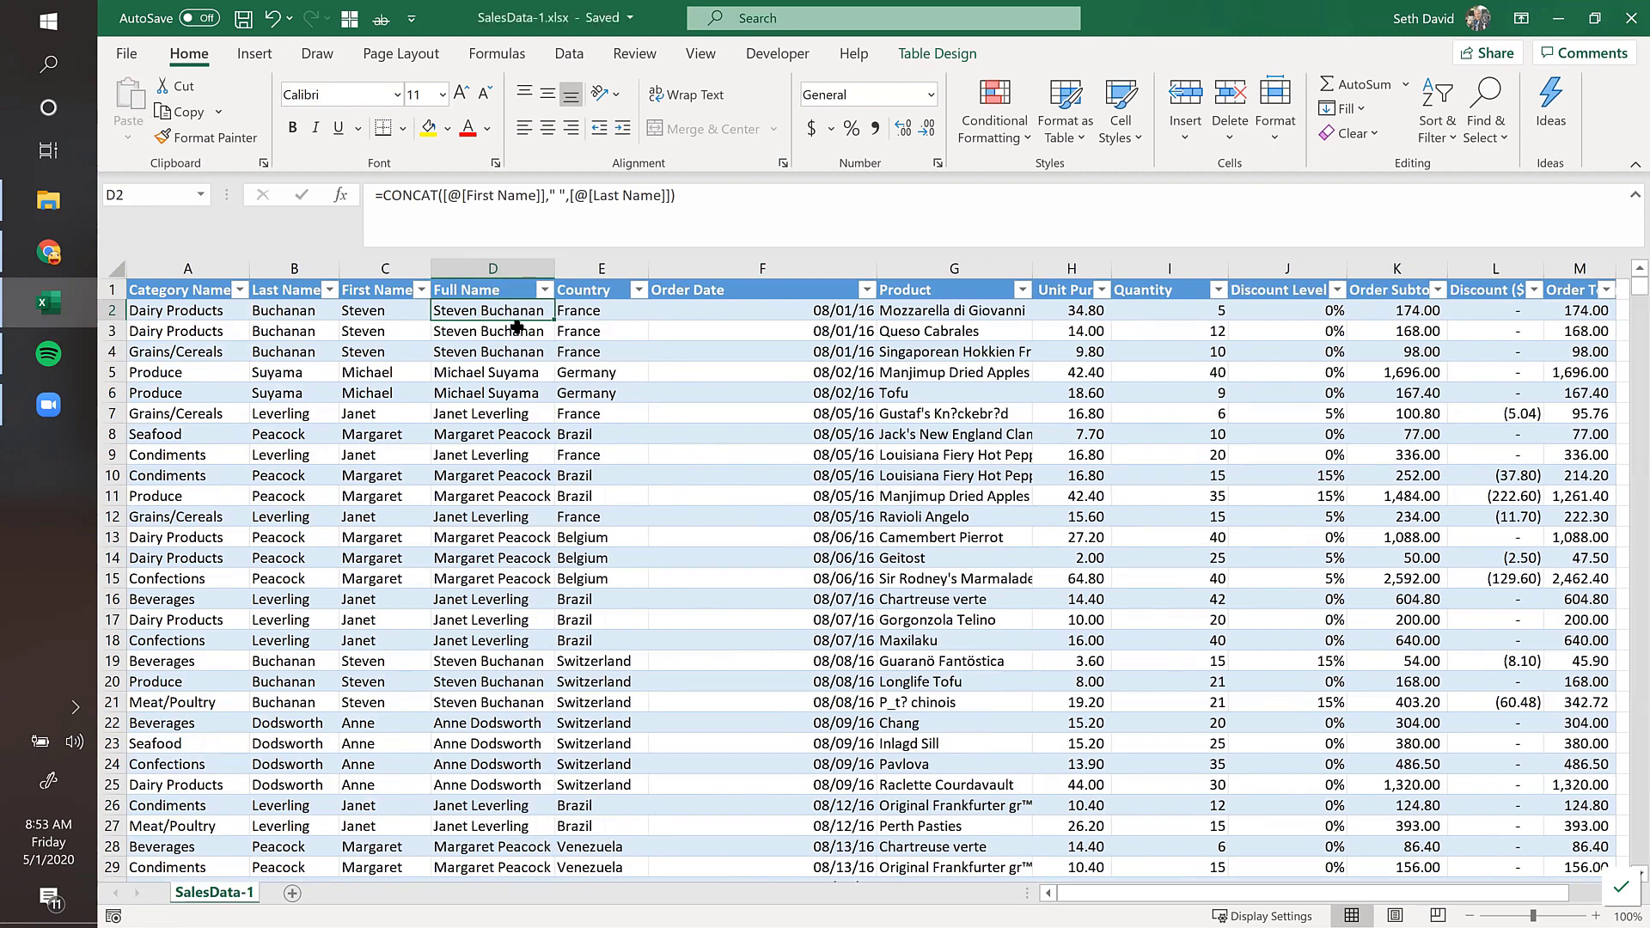
Step: Examine the table's columns from Order Date through Quantity and Discount Level to the Order Total formula, then return to cell A2
click(700, 293)
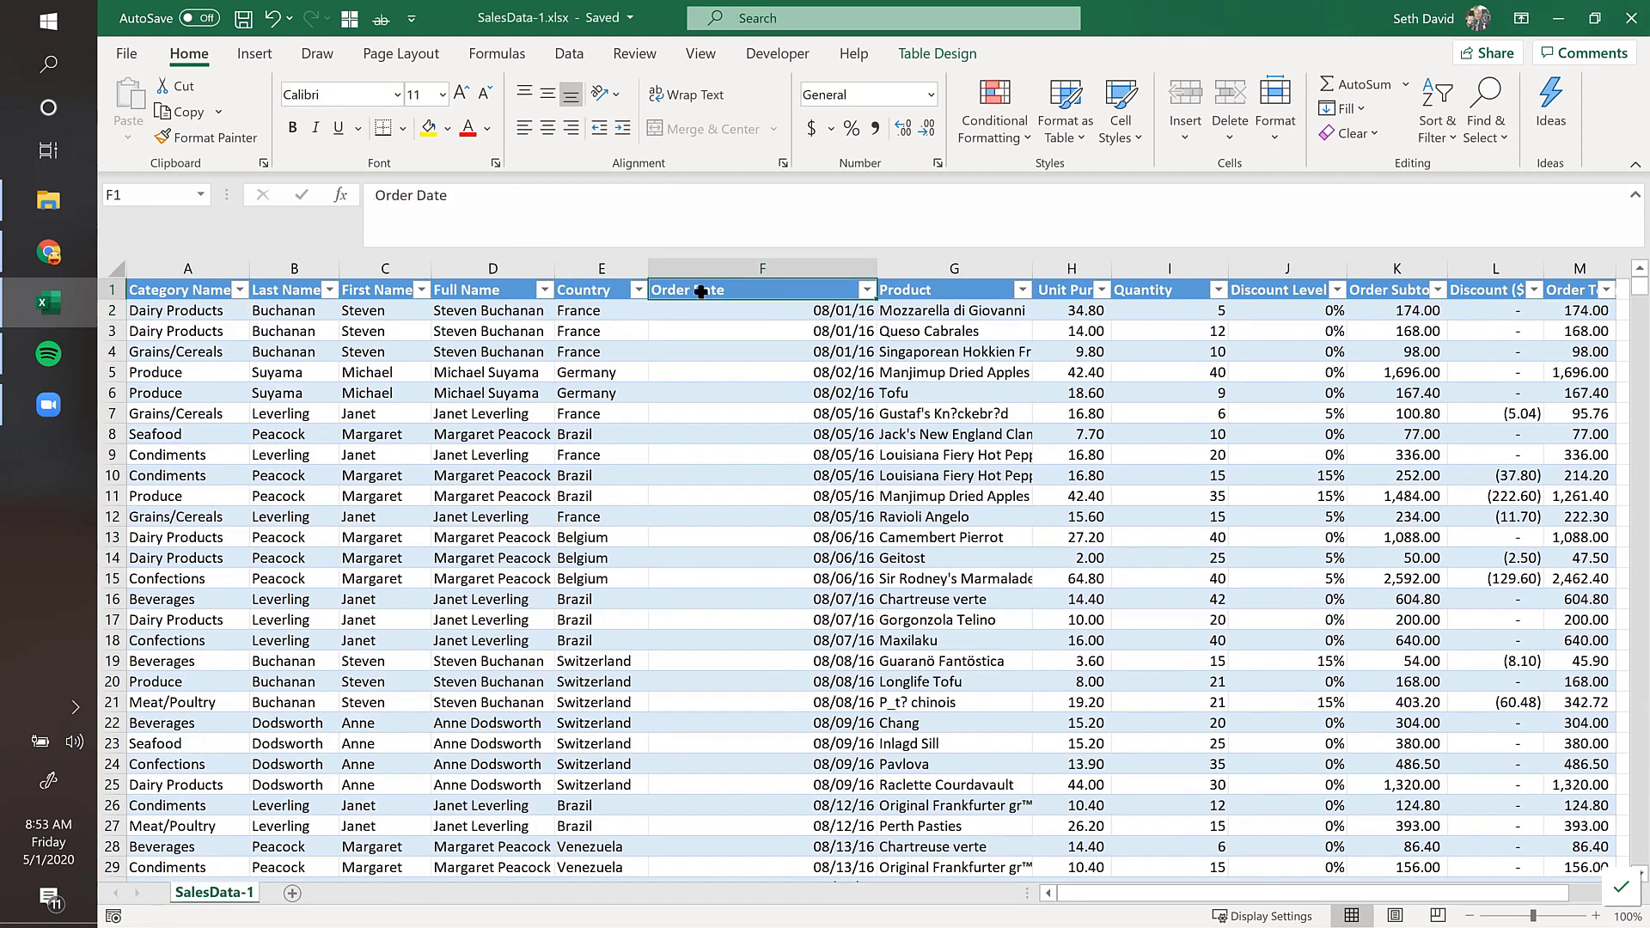
key(ctrl+Right)
key(Left)
key(Left)
key(Left)
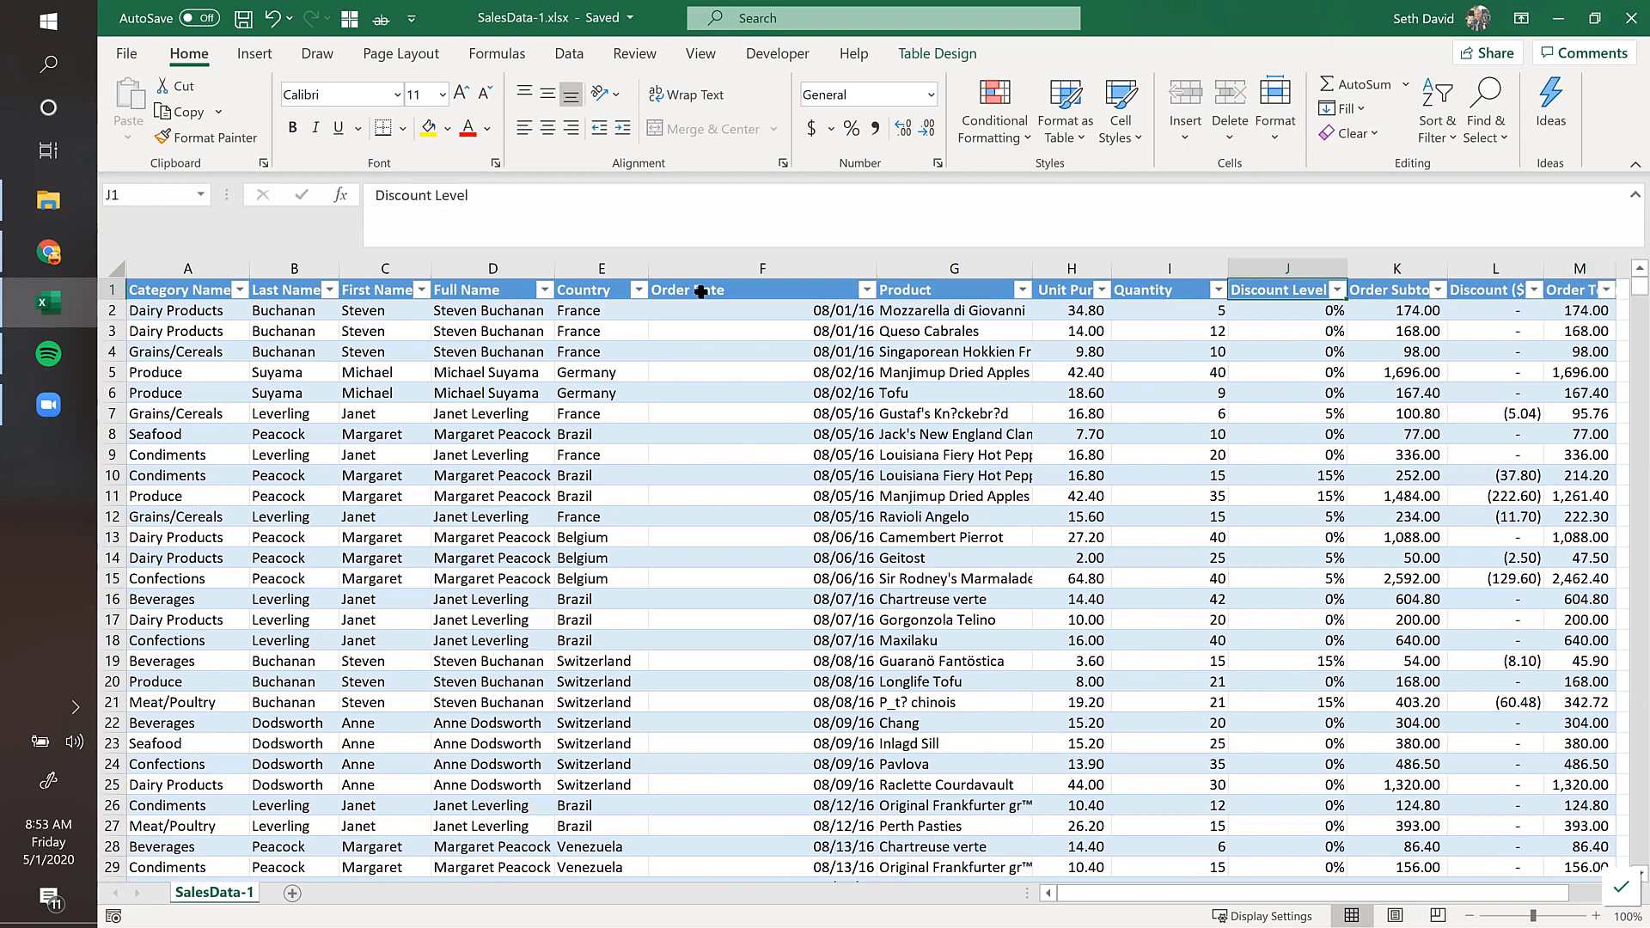
key(Left)
key(Down)
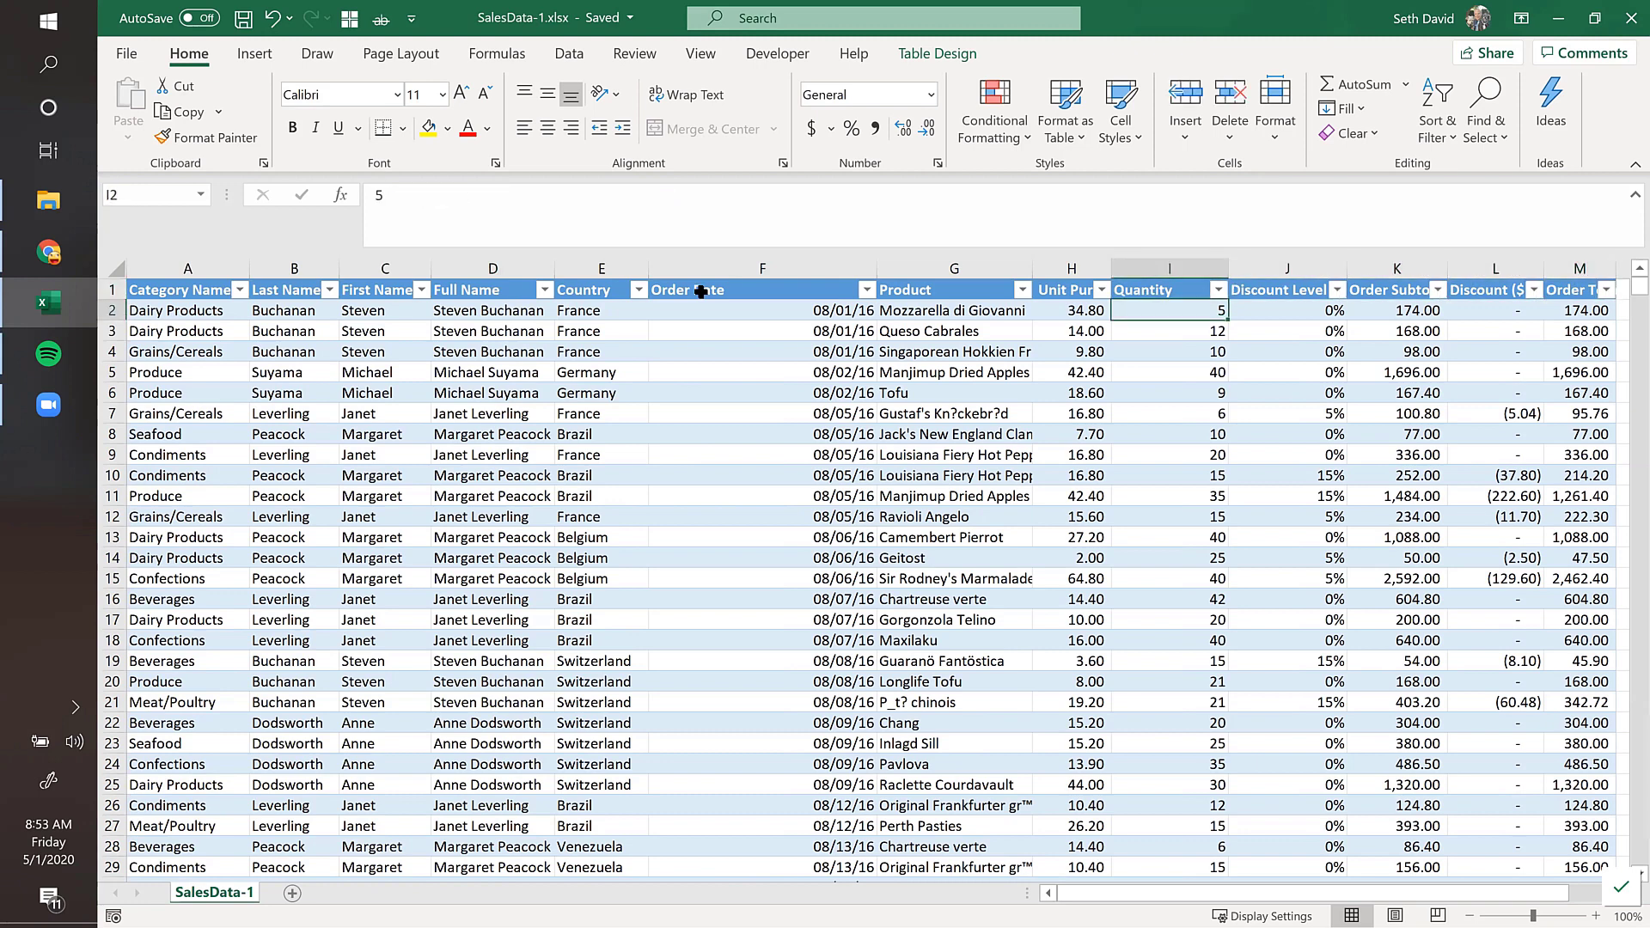
key(Right)
key(Right)
key(Right)
key(Right)
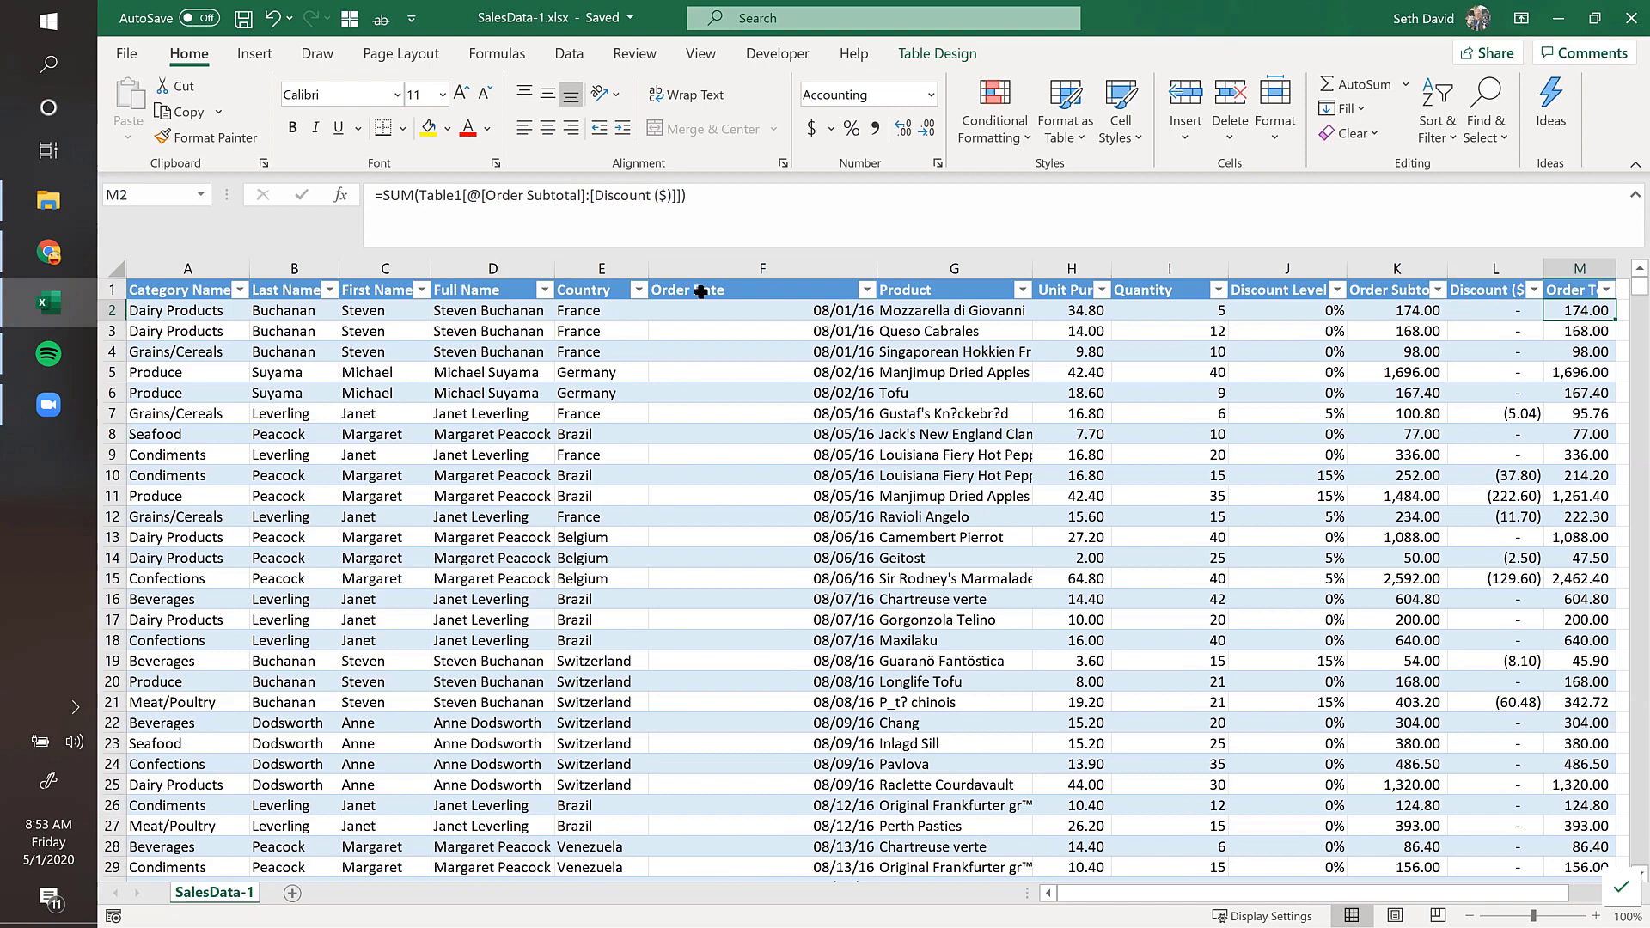
key(Left)
key(Right)
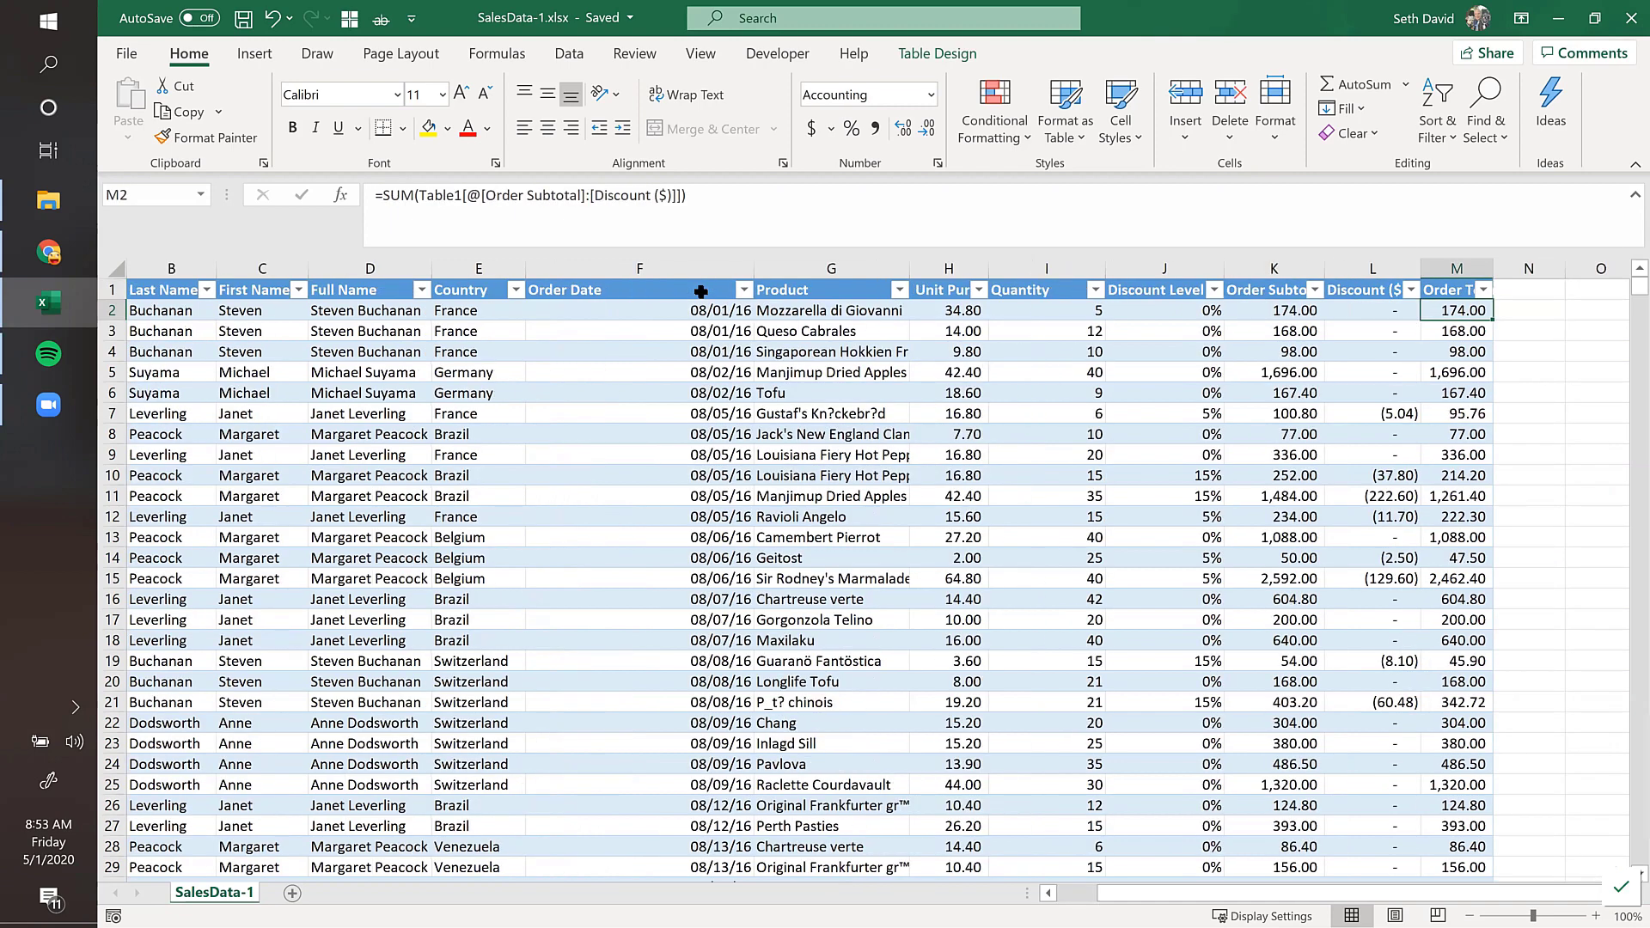
key(Home)
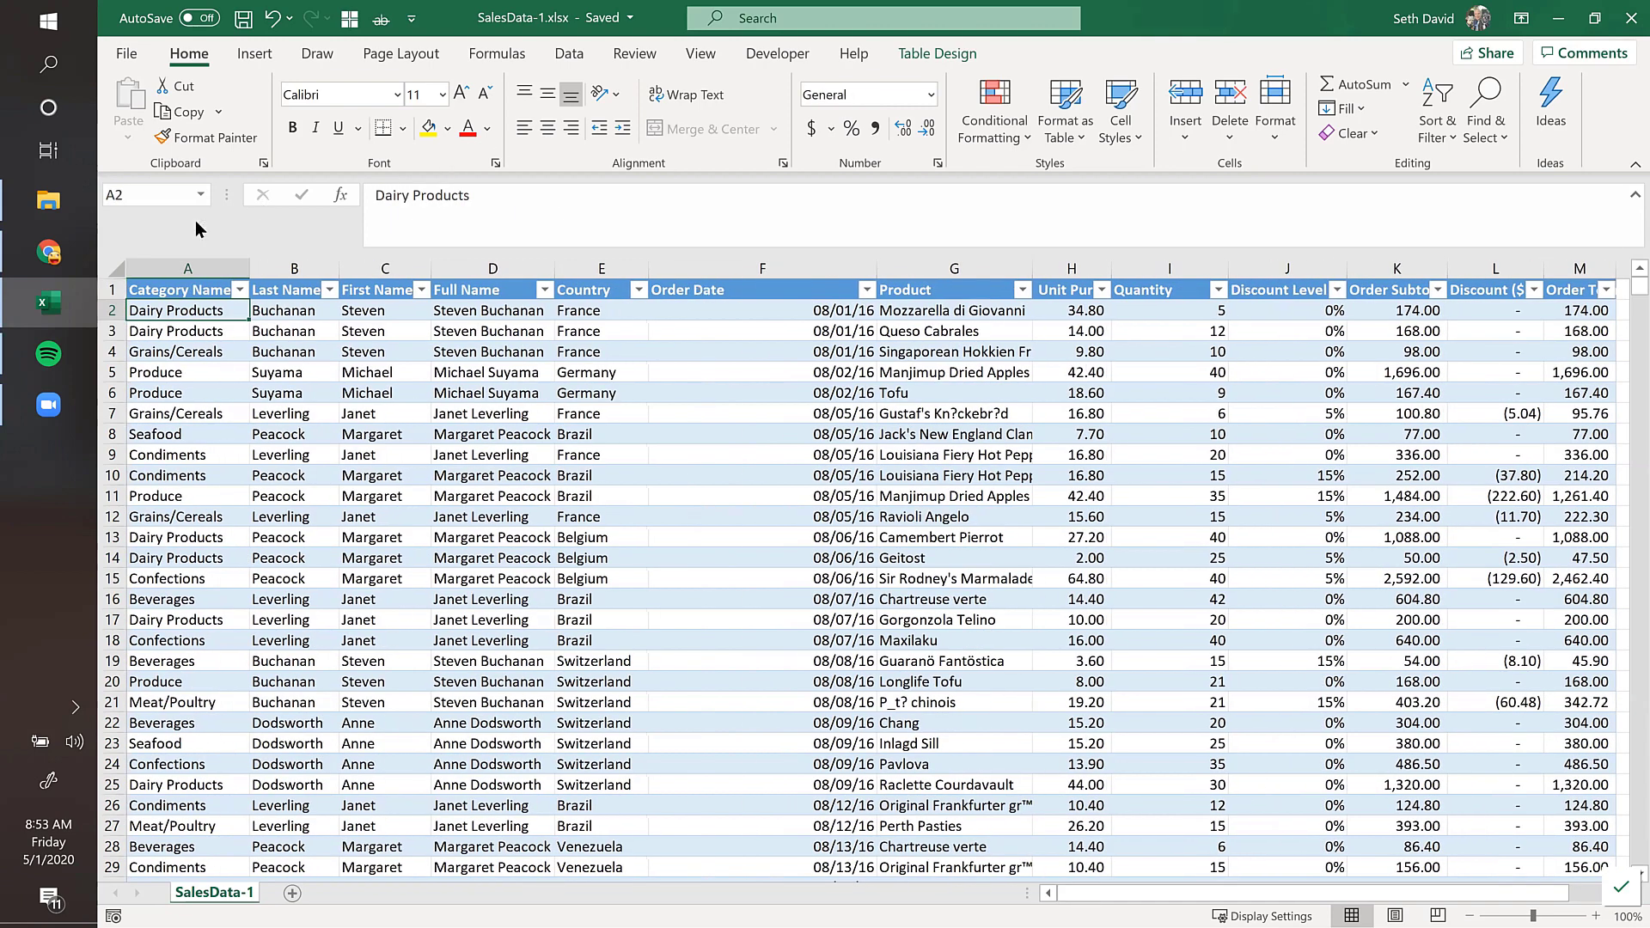
Step: Fit the width of every column on the sheet to its contents
click(116, 272)
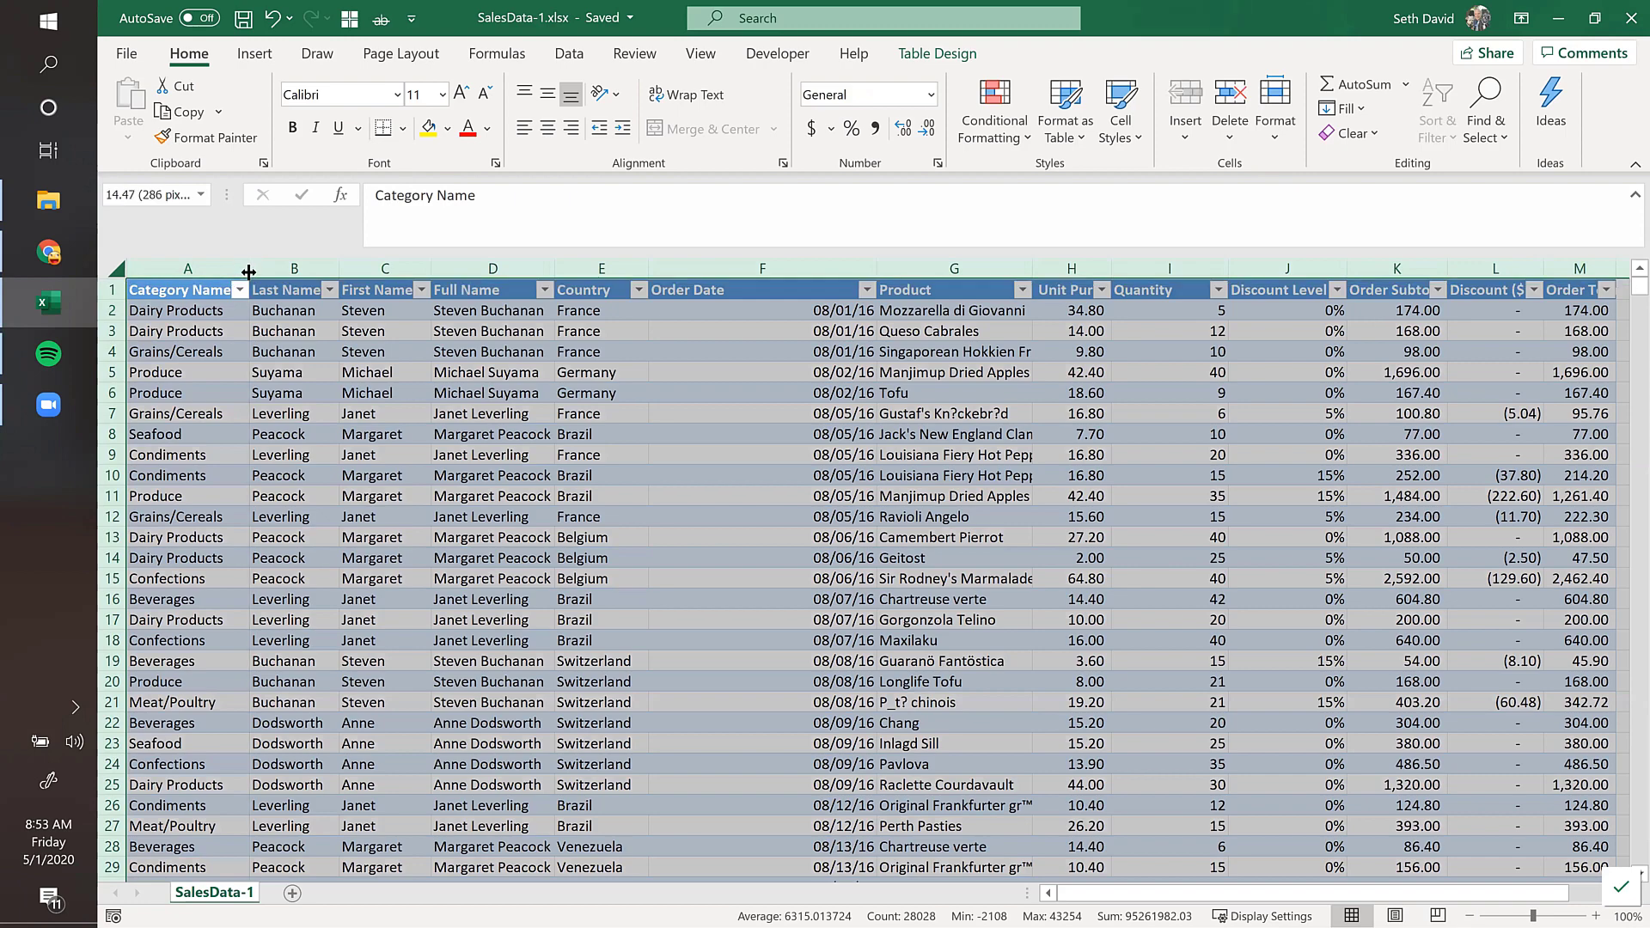
double_click(248, 271)
click(210, 311)
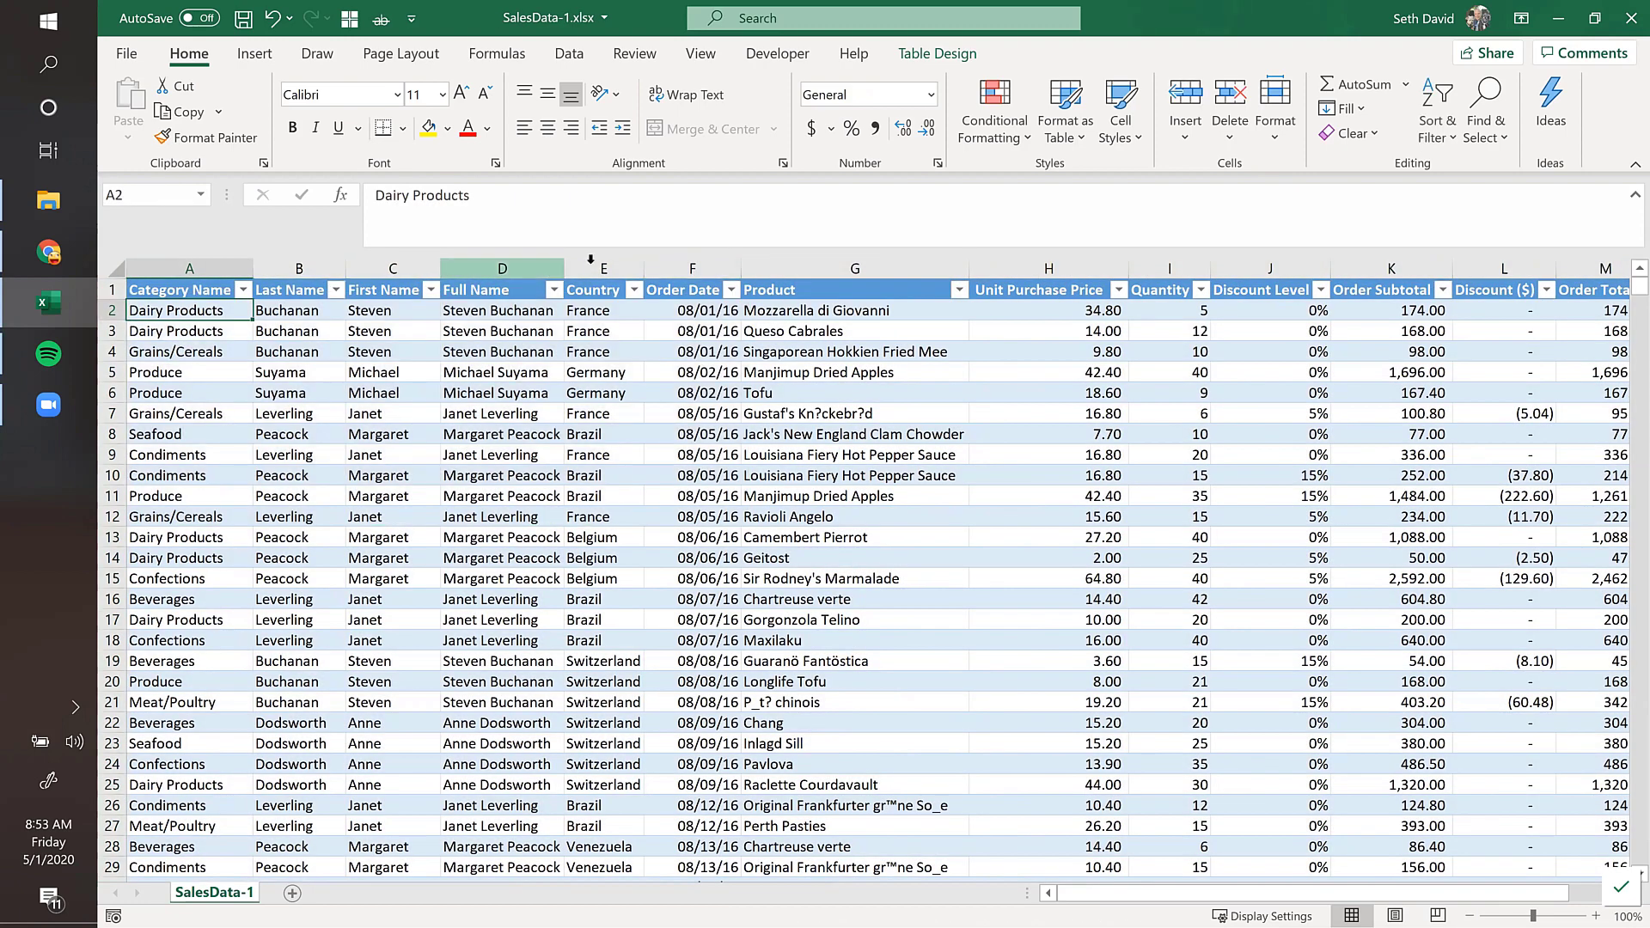
Step: Insert a filled map chart from the sales table and enlarge it across most of the sheet
click(590, 262)
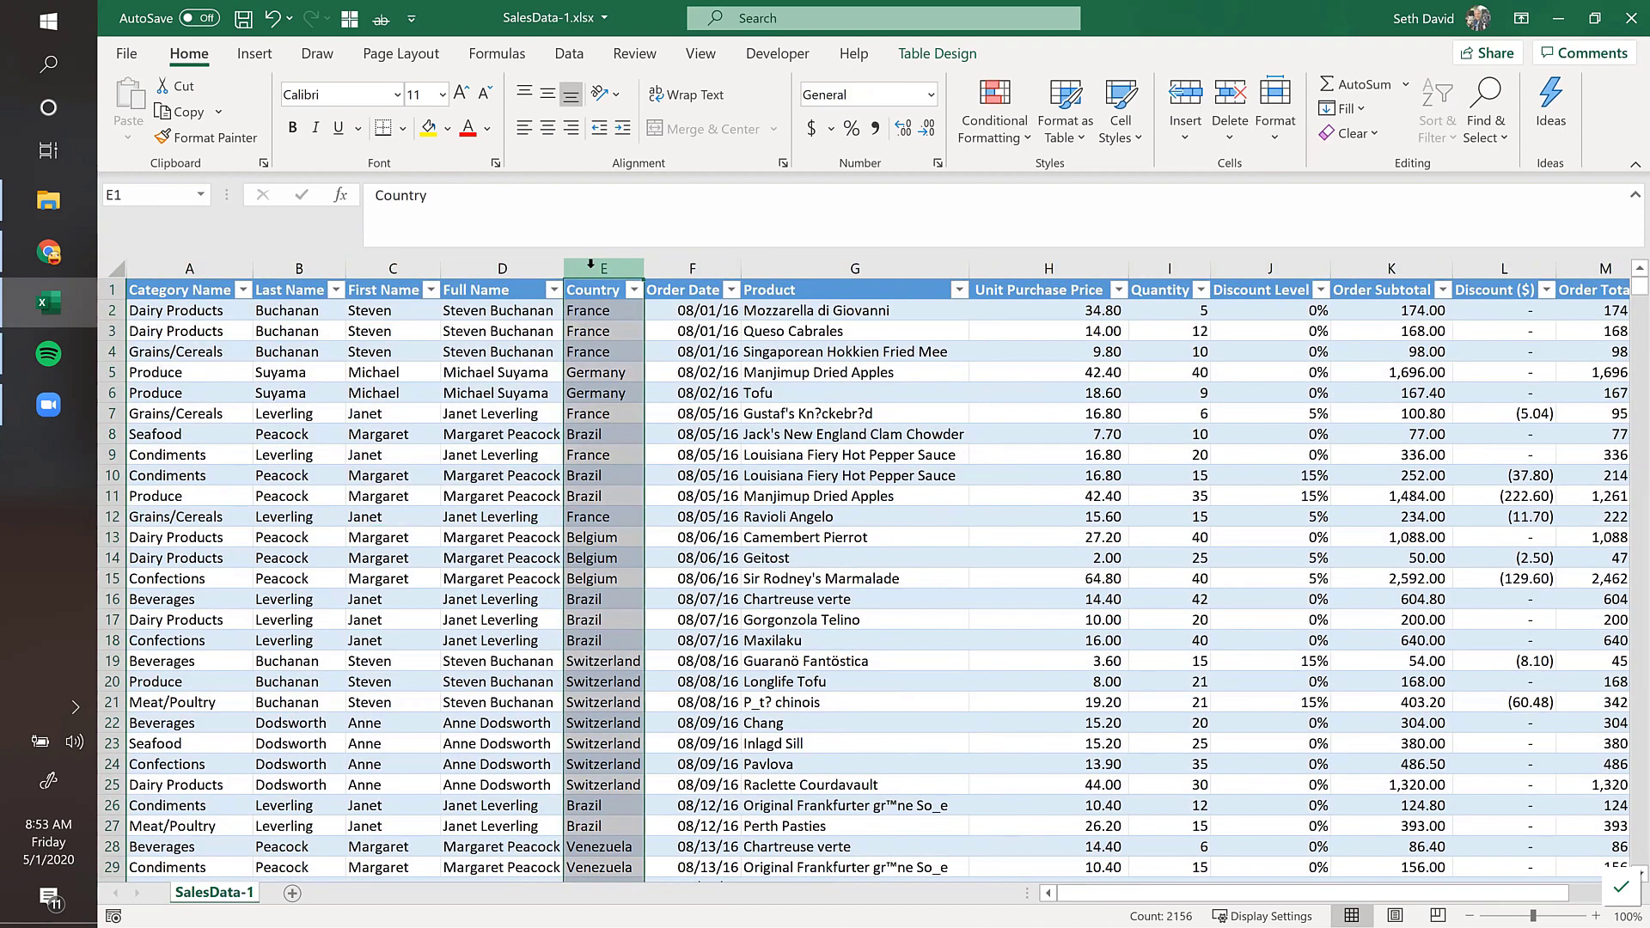
click(201, 312)
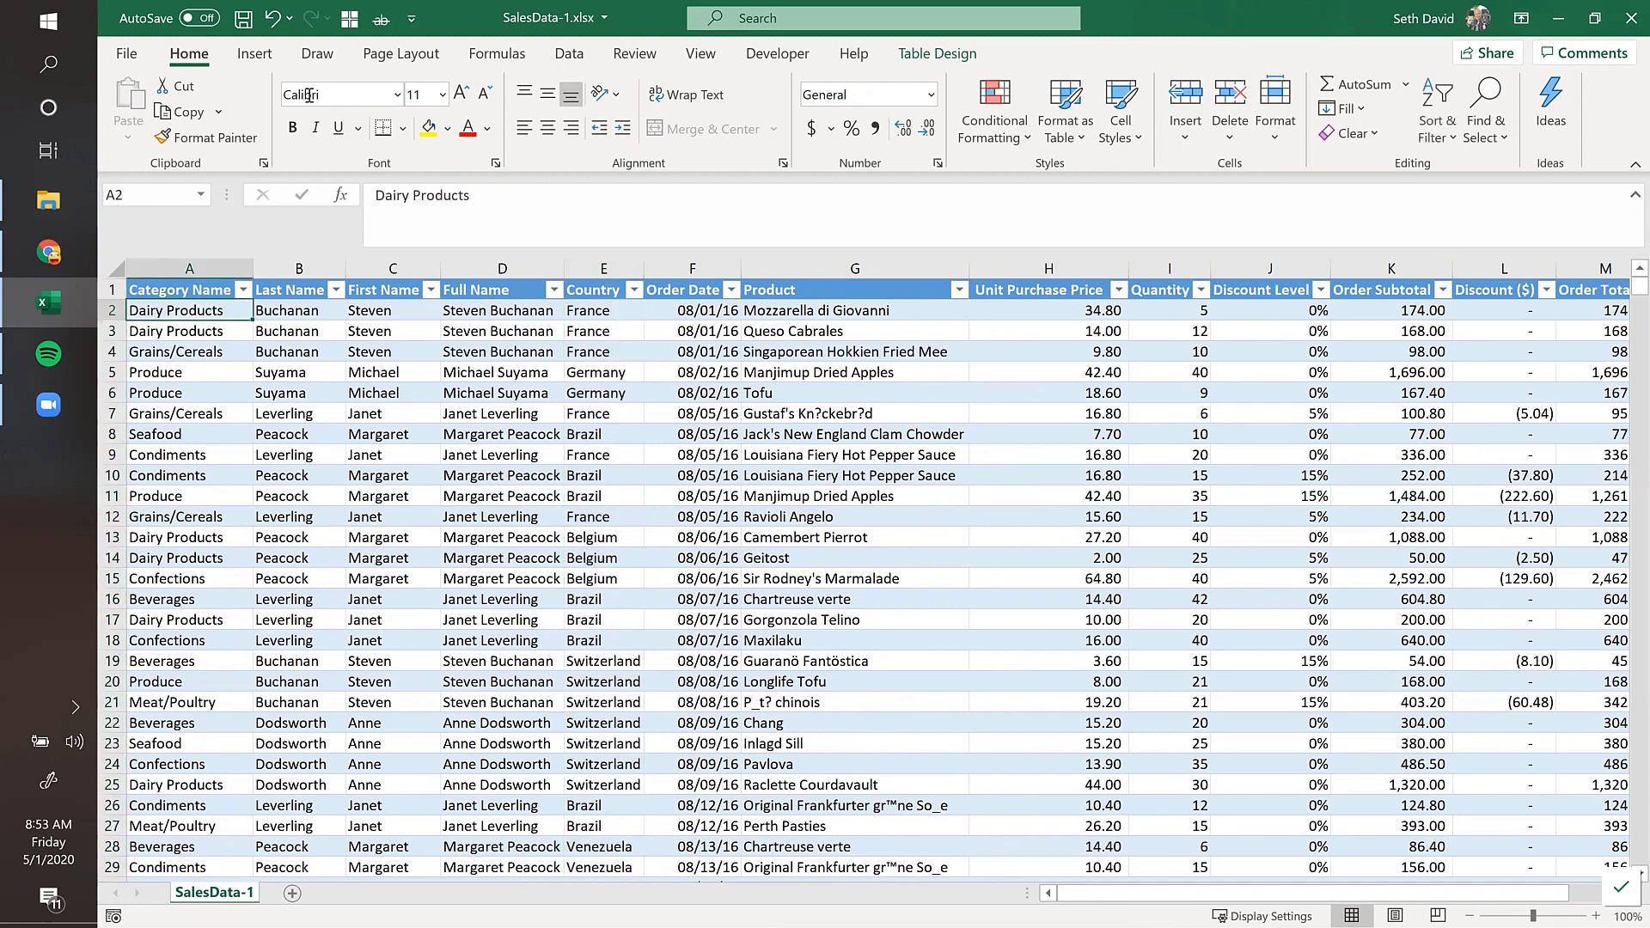
click(265, 53)
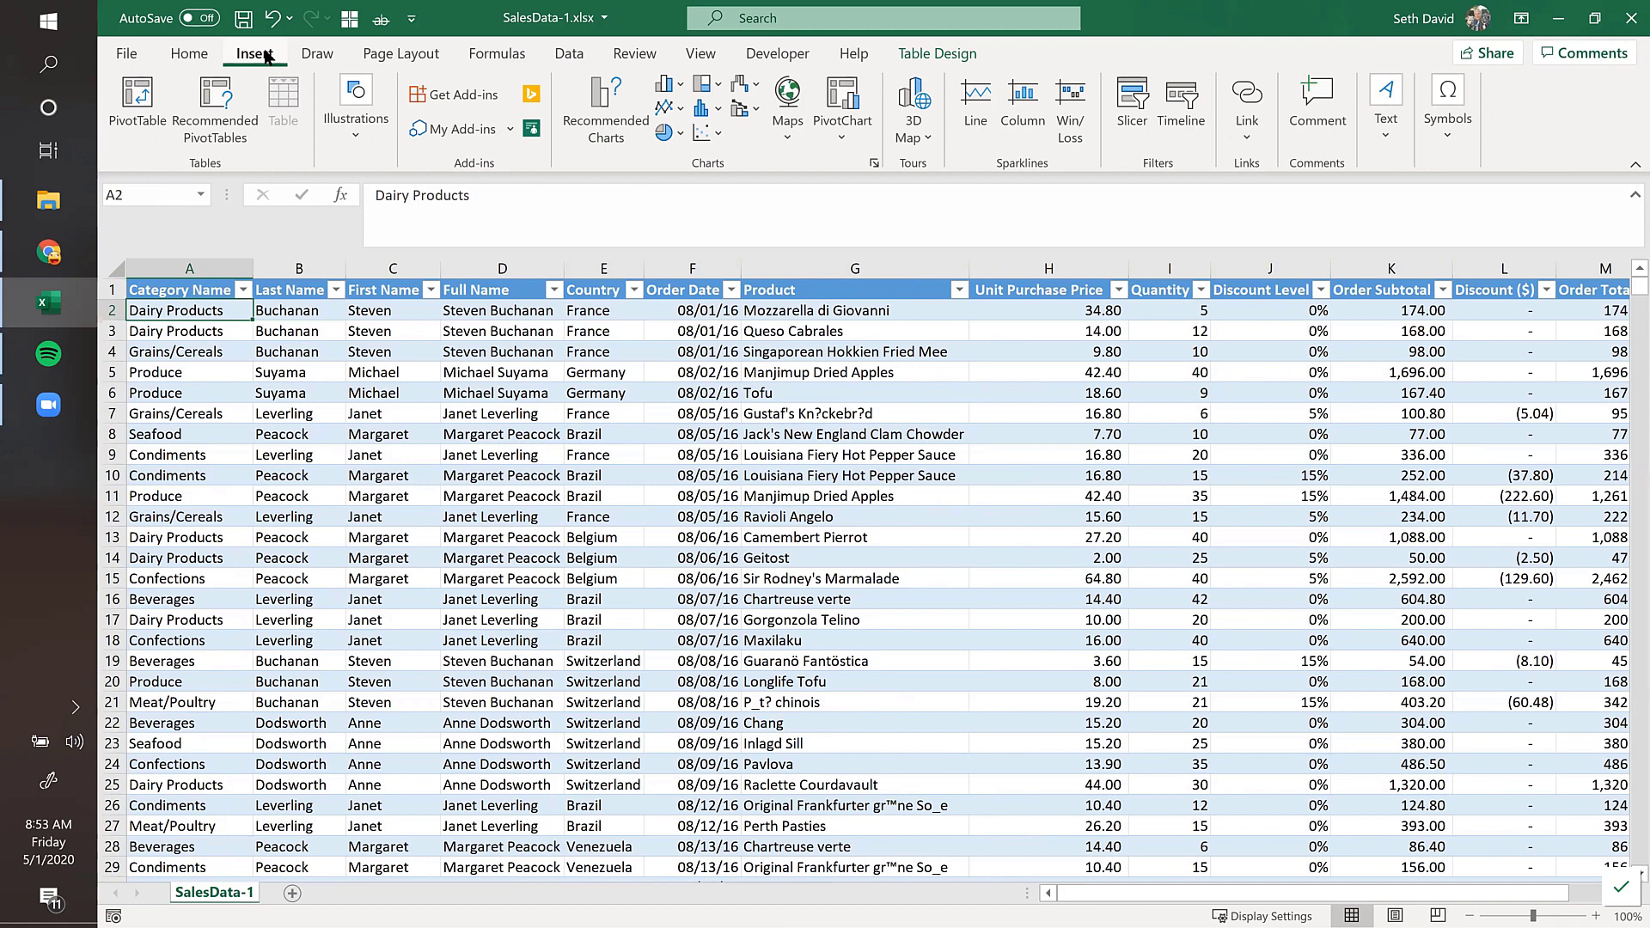
click(787, 95)
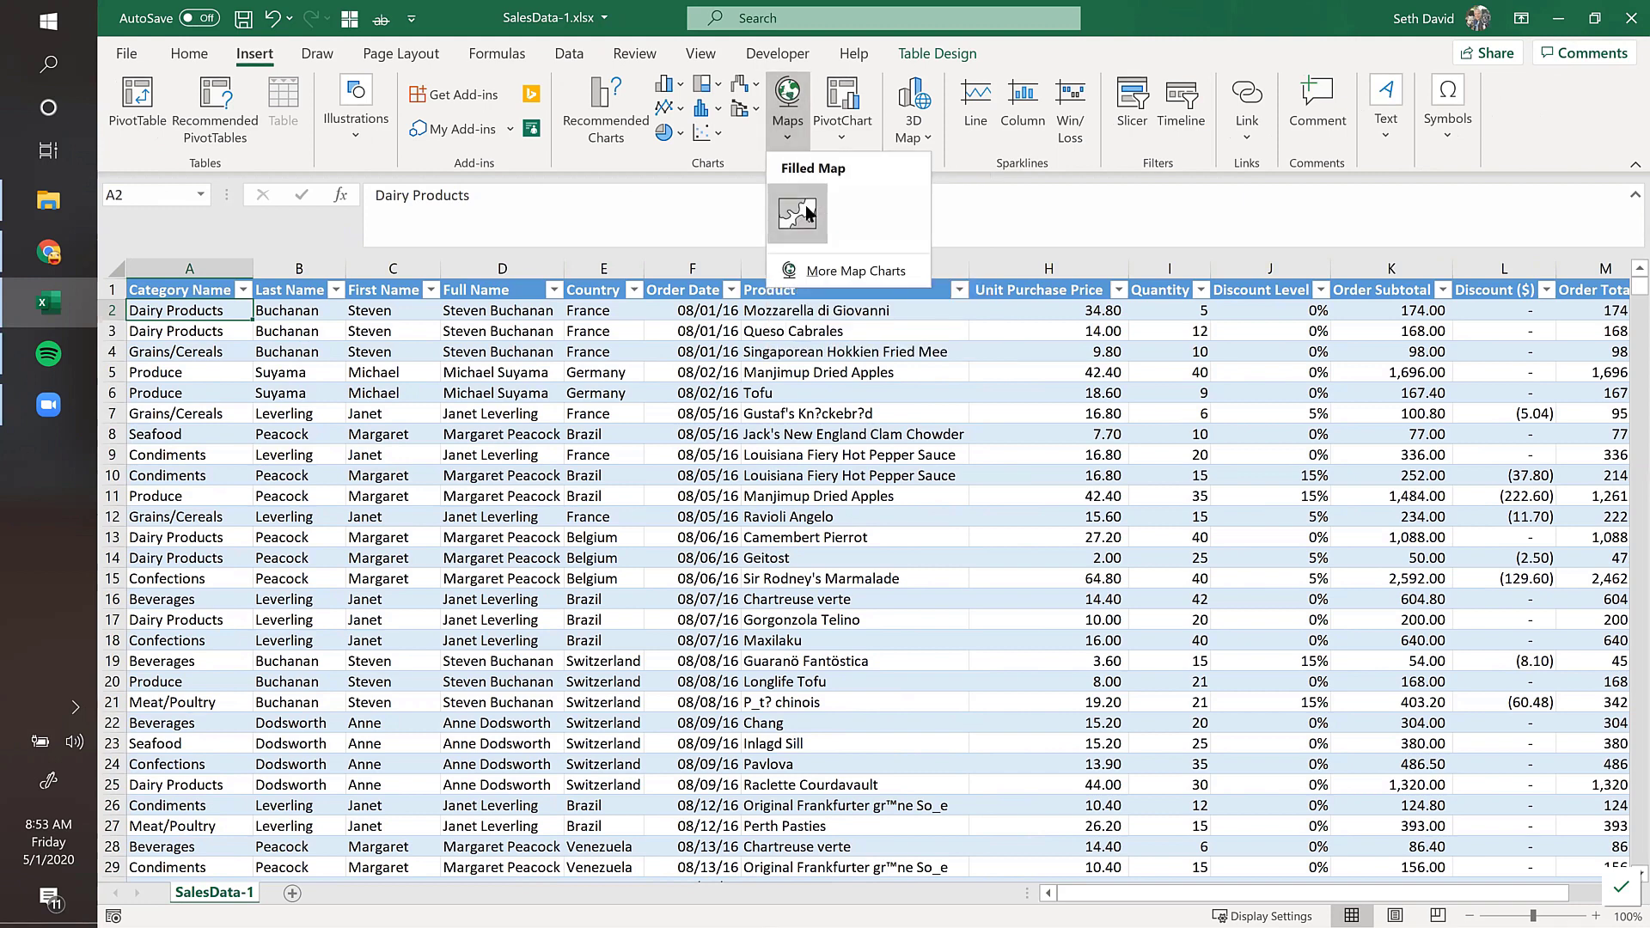
click(803, 214)
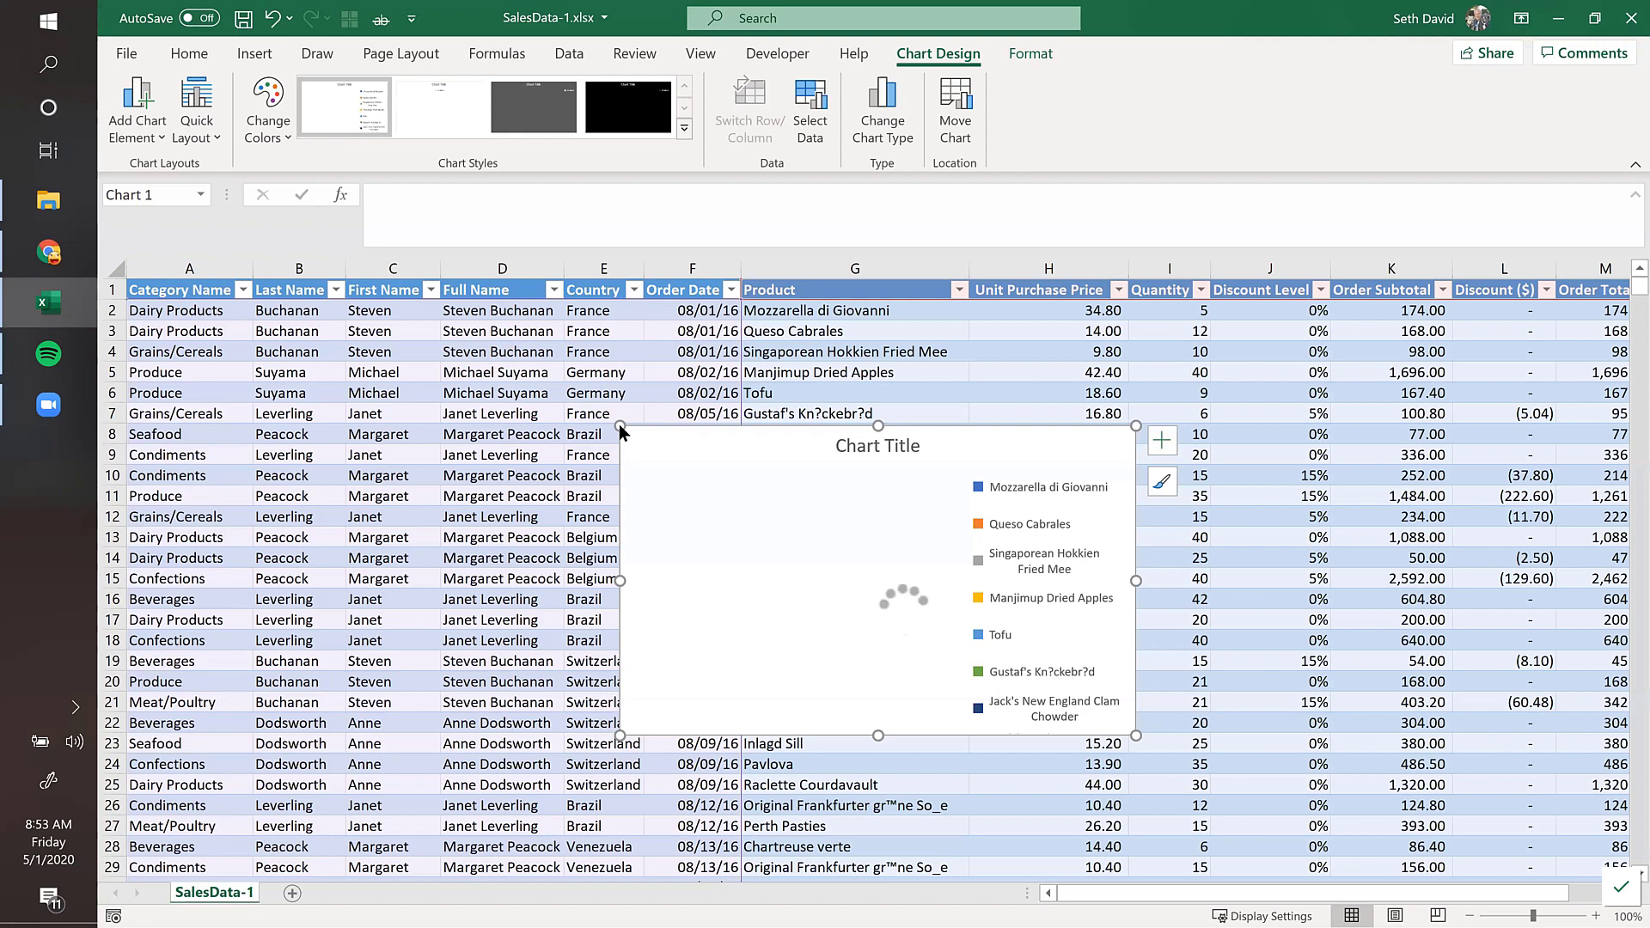
drag(321, 360, 220, 330)
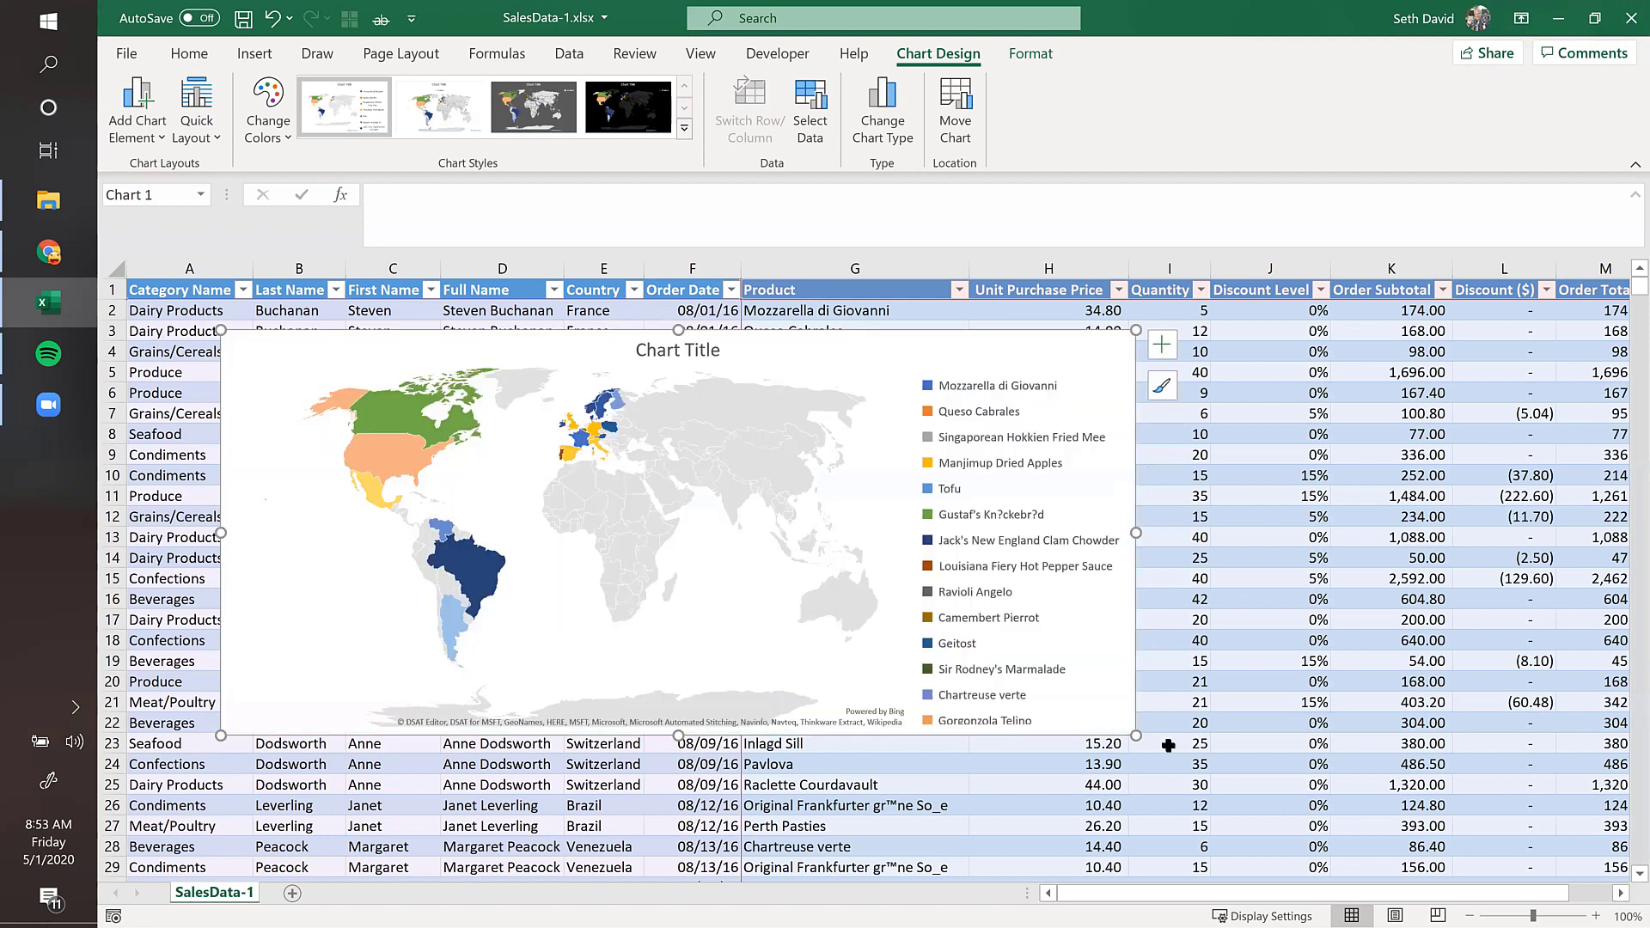
drag(1136, 736, 1419, 874)
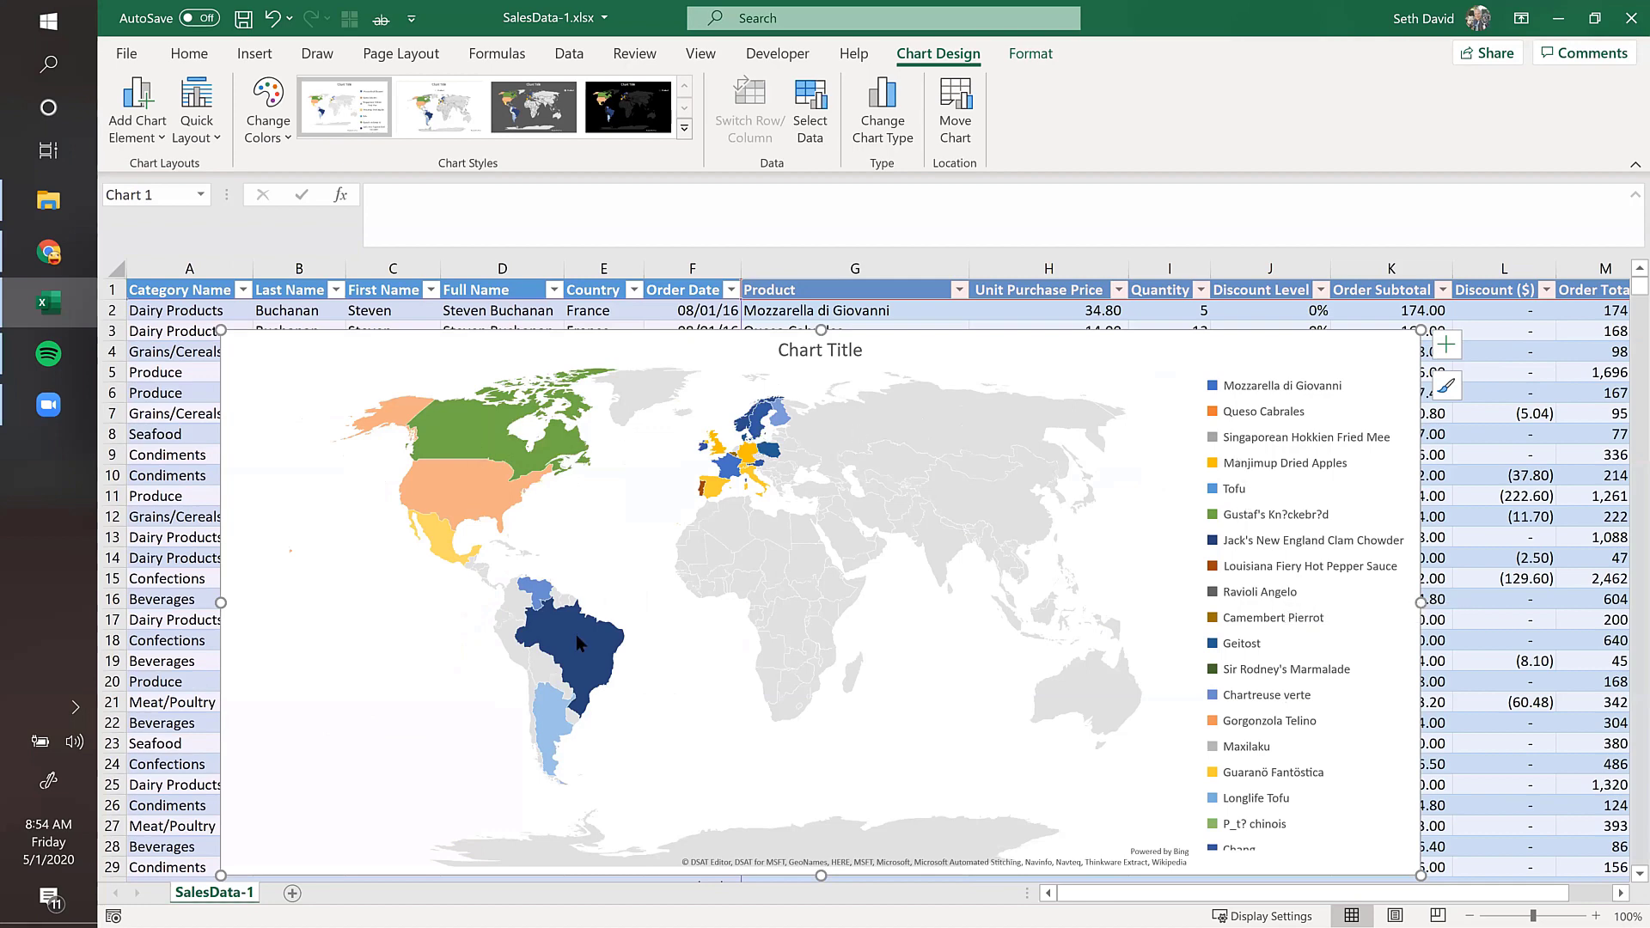
Step: Check the Brazil data point and the options for the legend and data series, then delete the map chart
mouse_move(576, 637)
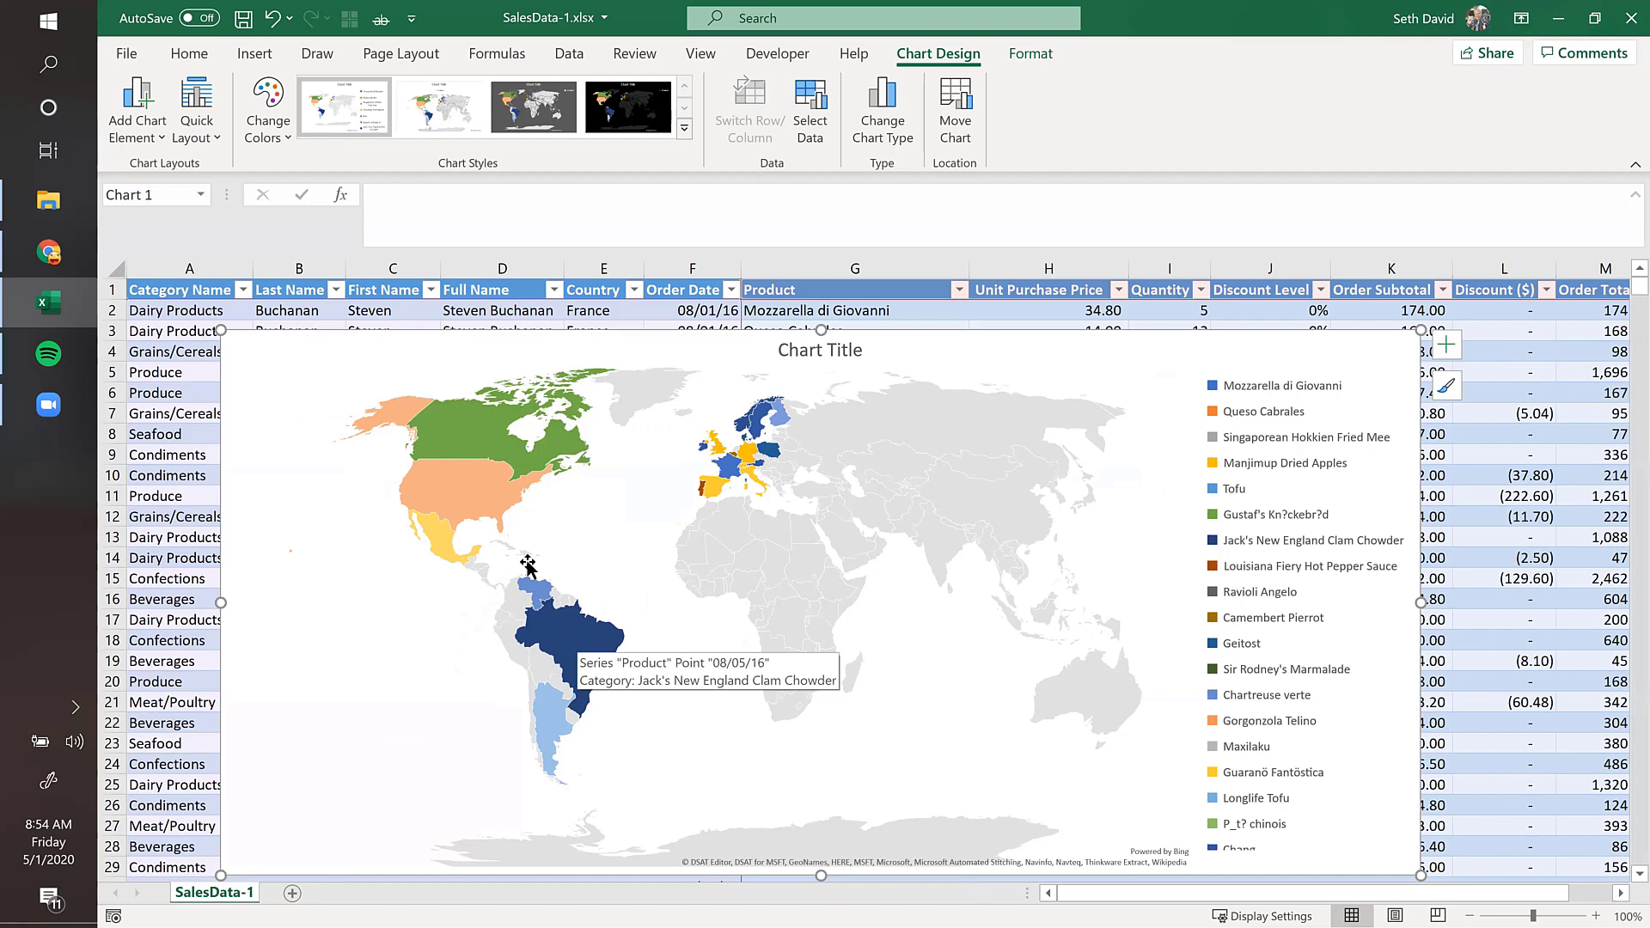
scroll(1299, 523, down, 1)
right_click(1246, 452)
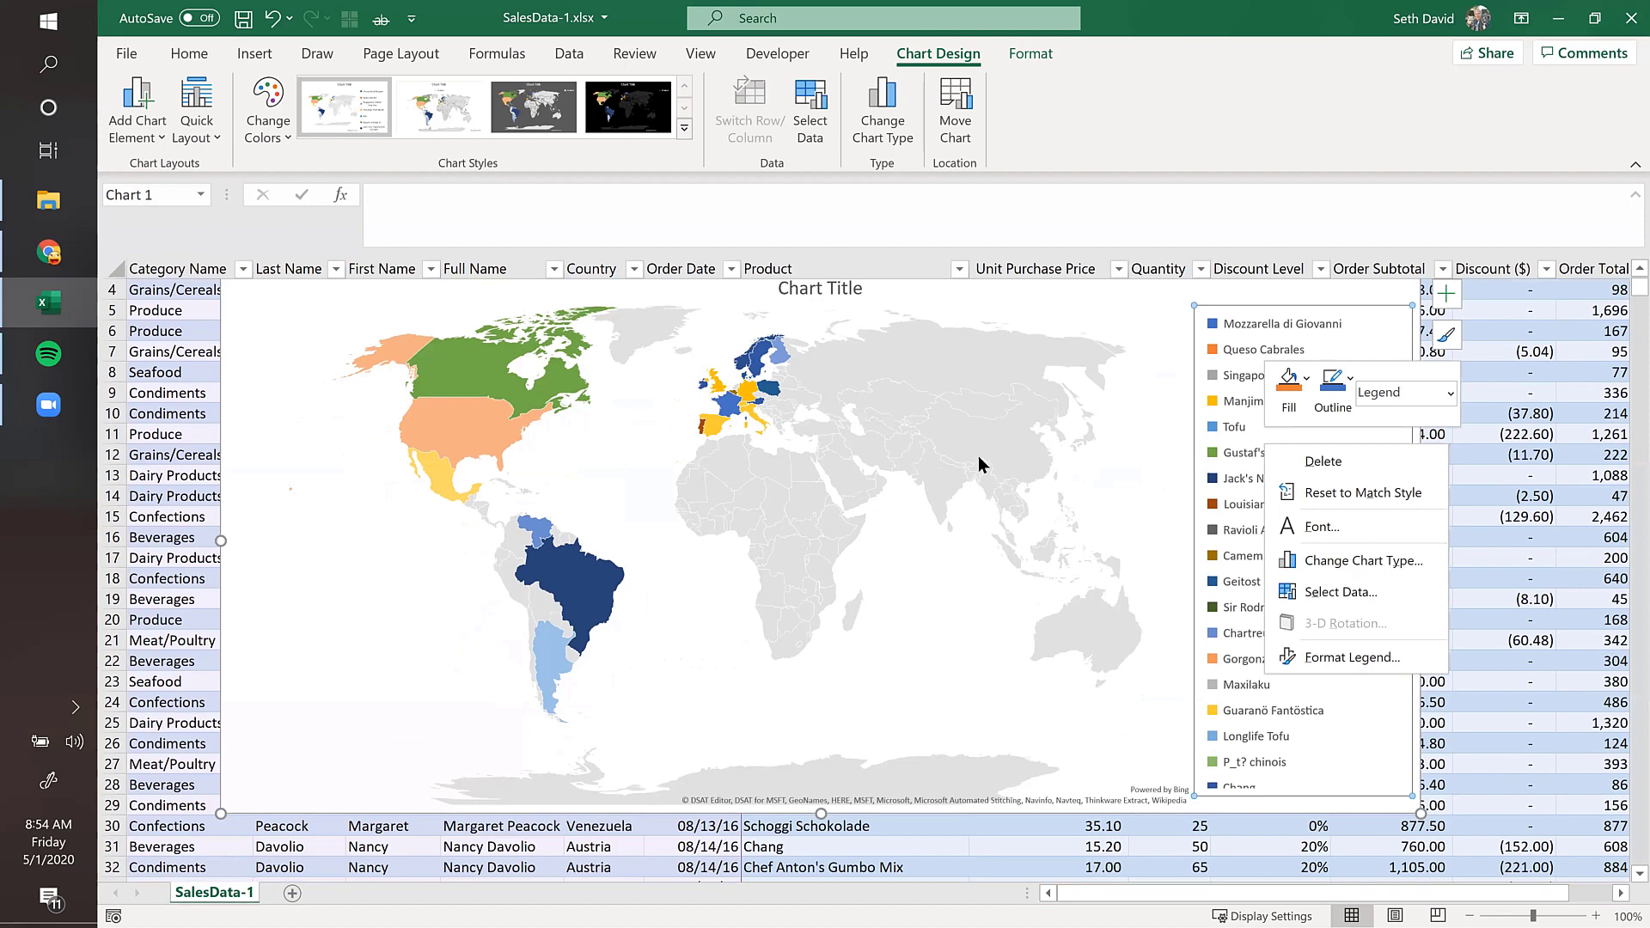
key(Escape)
right_click(479, 375)
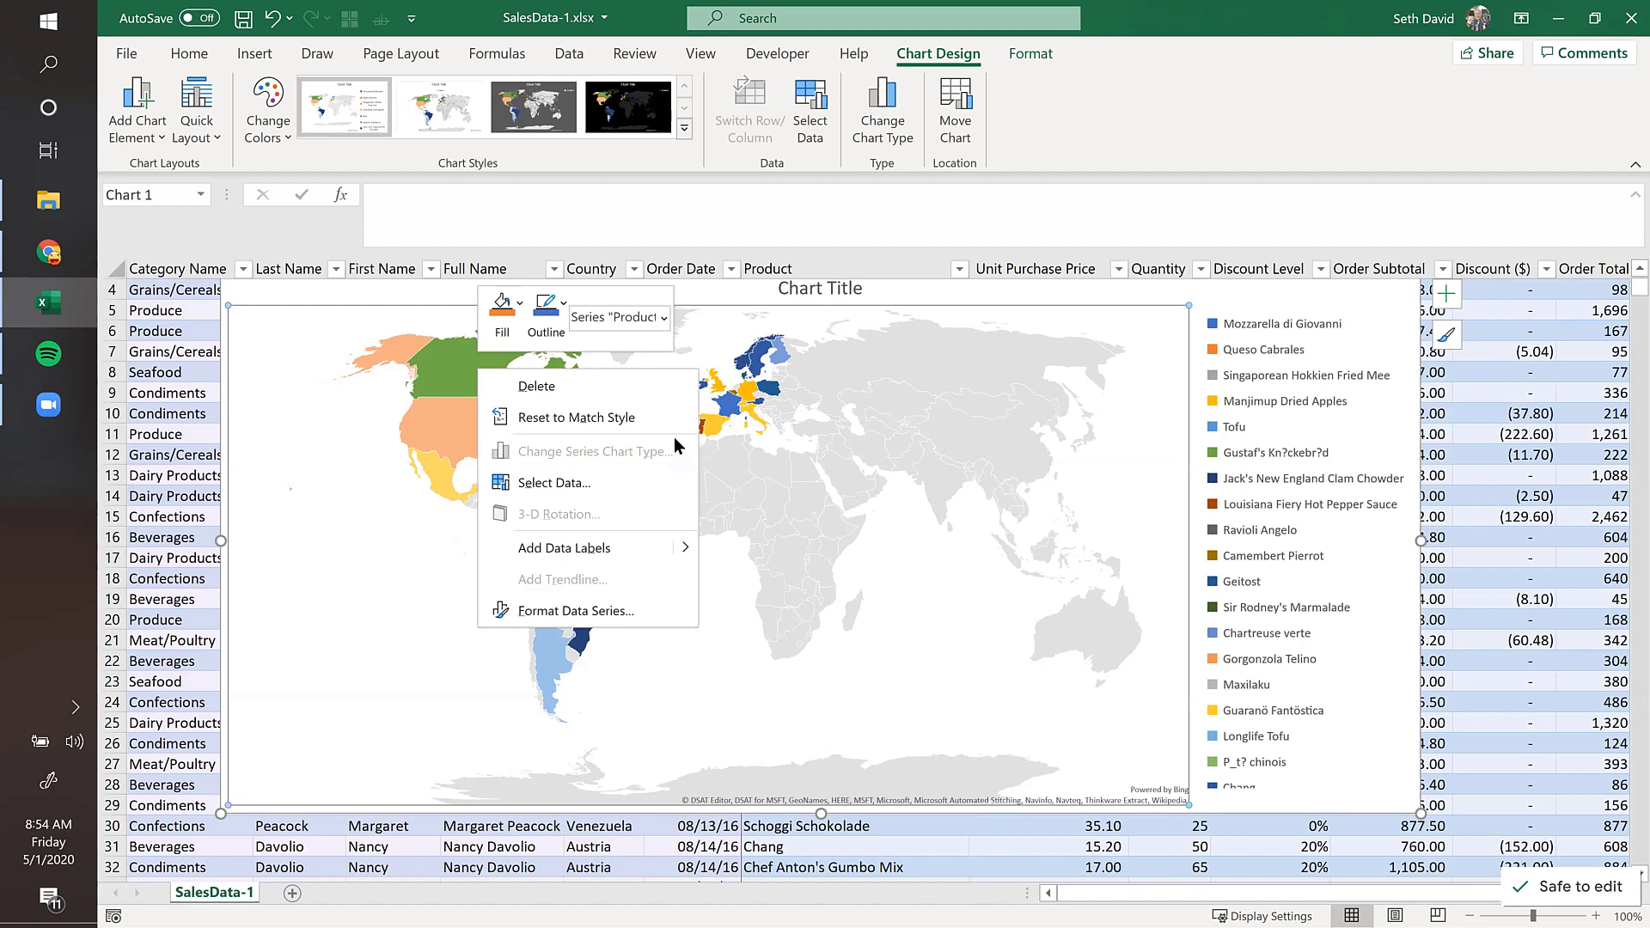
click(286, 299)
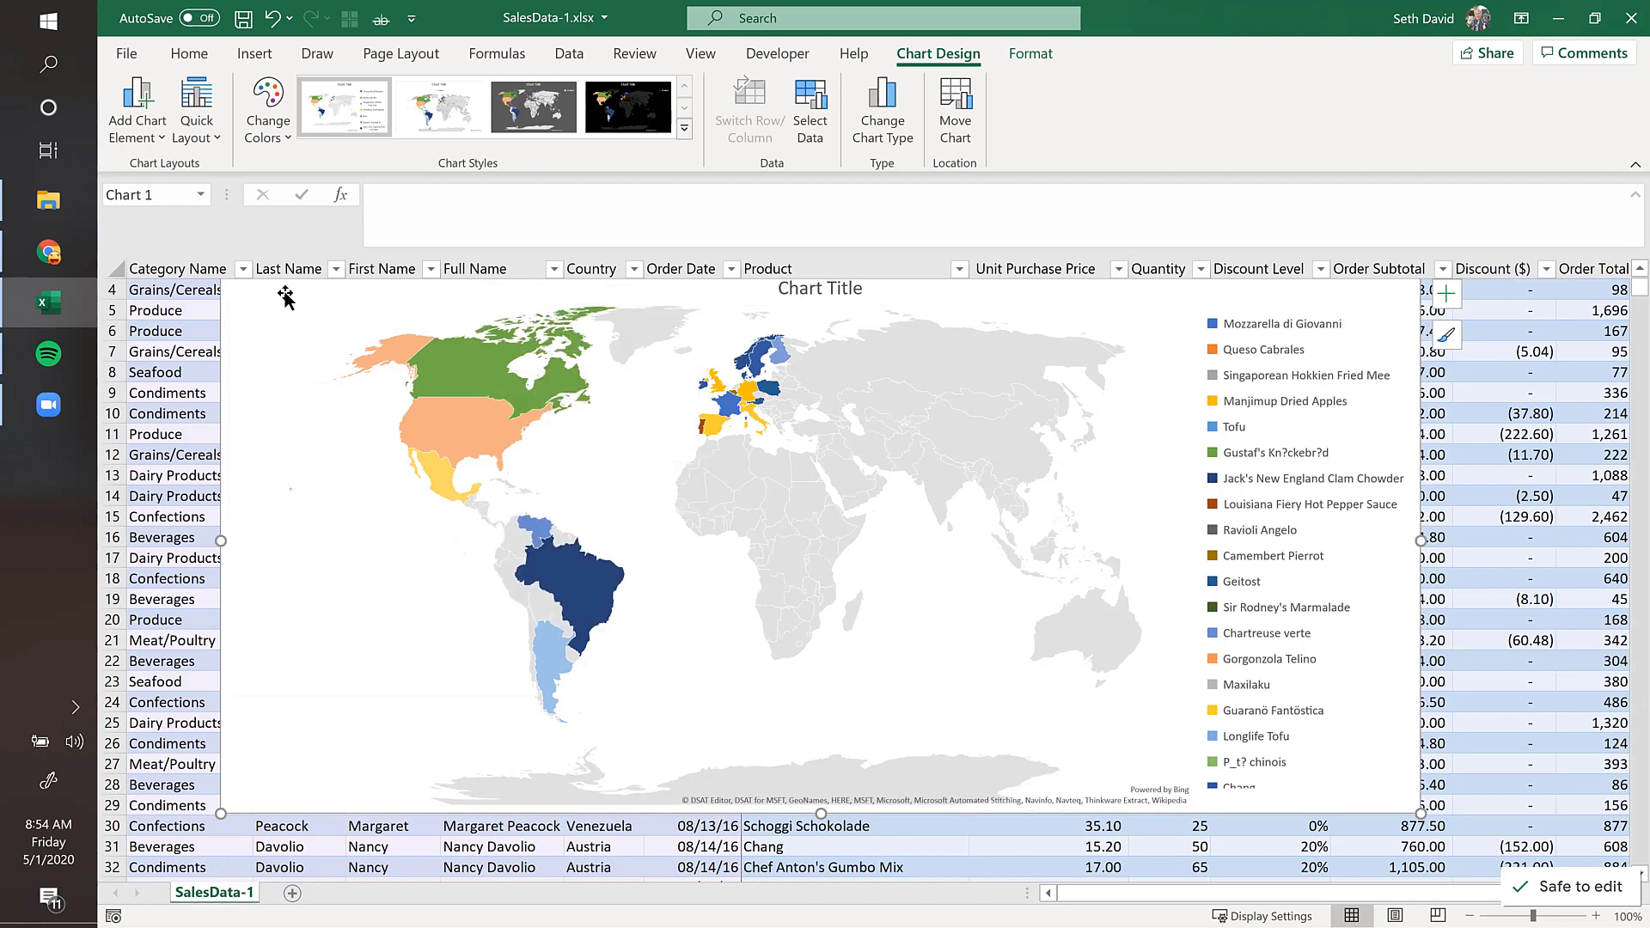
key(Delete)
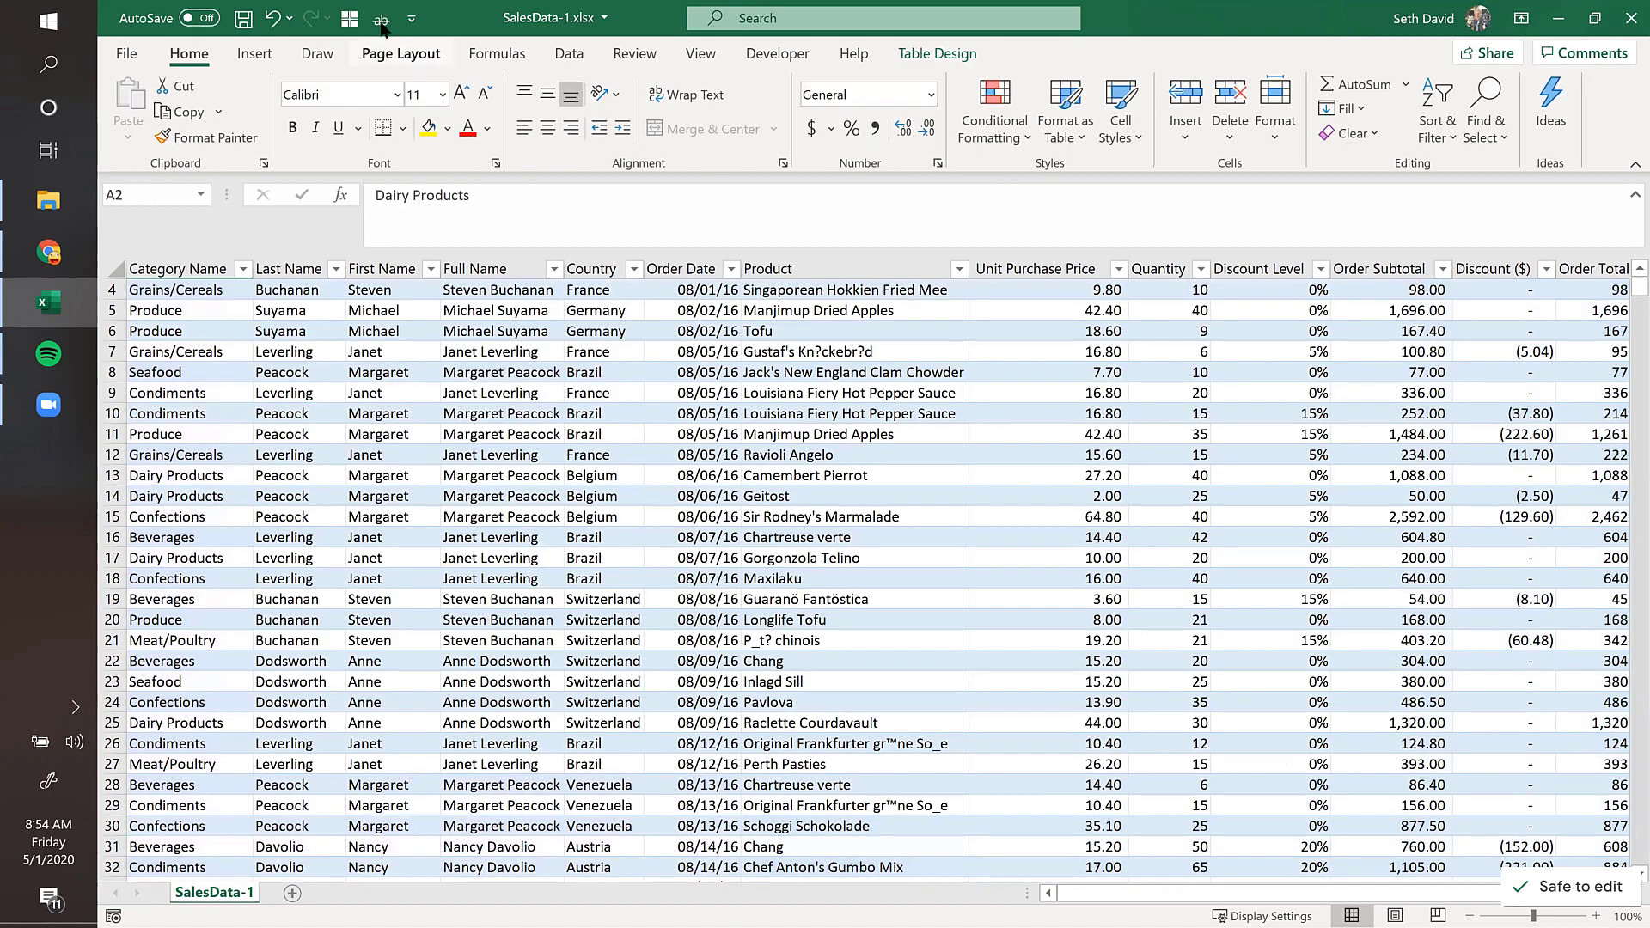
Step: Insert a 2-D clustered column chart from the sales table and enlarge it across most of the sheet
click(245, 59)
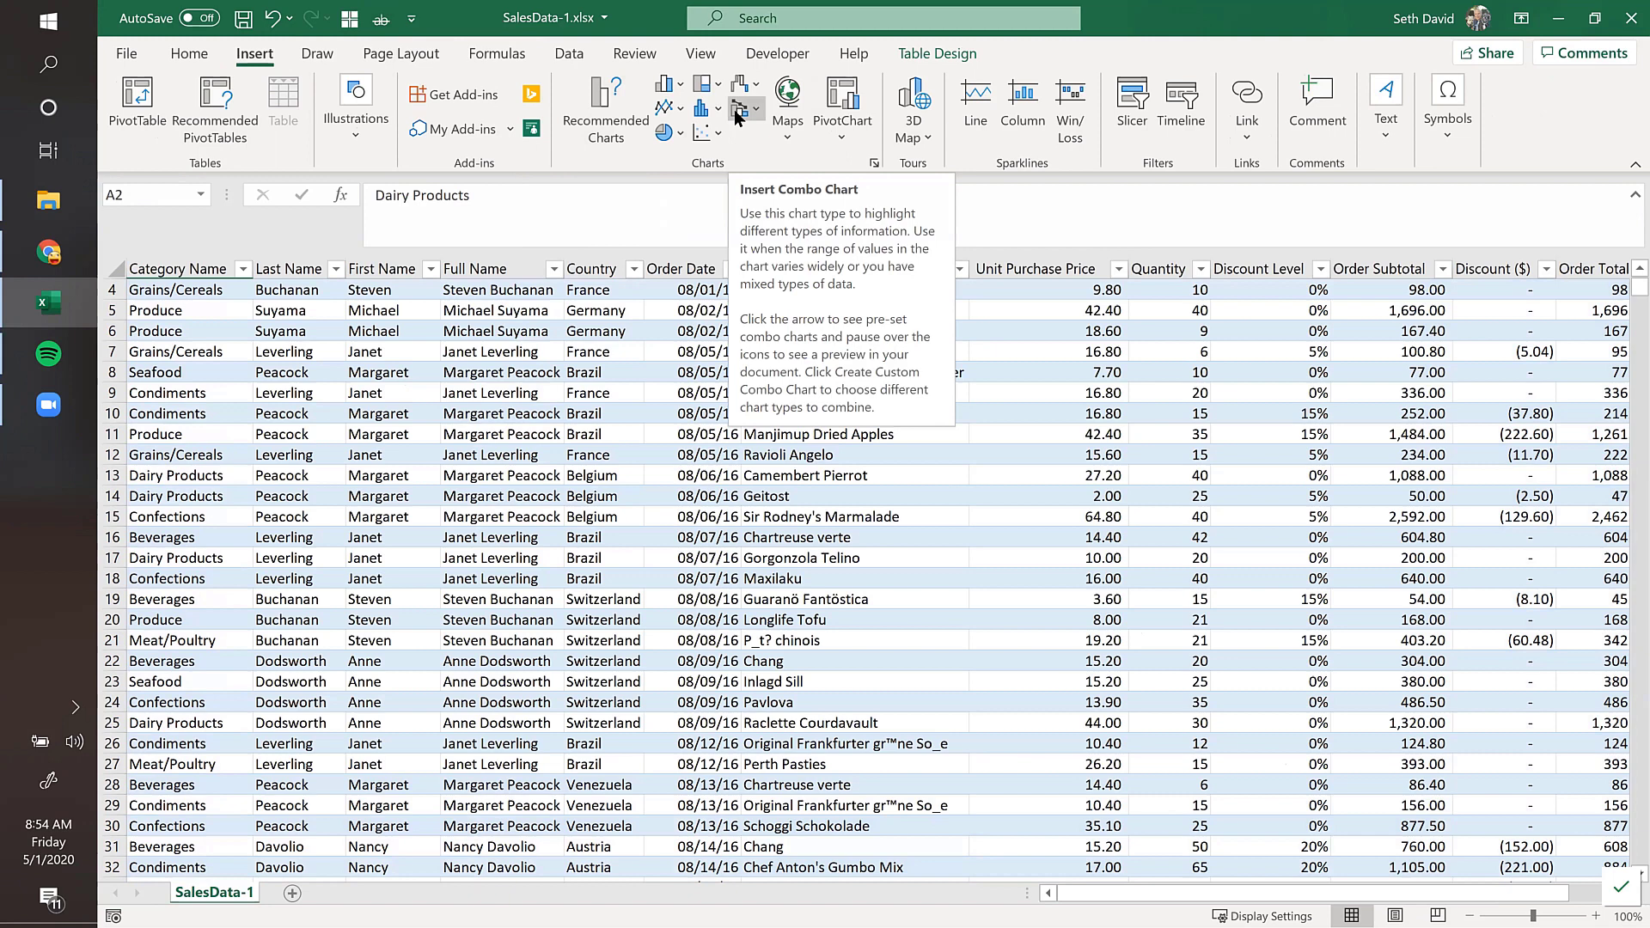
click(667, 86)
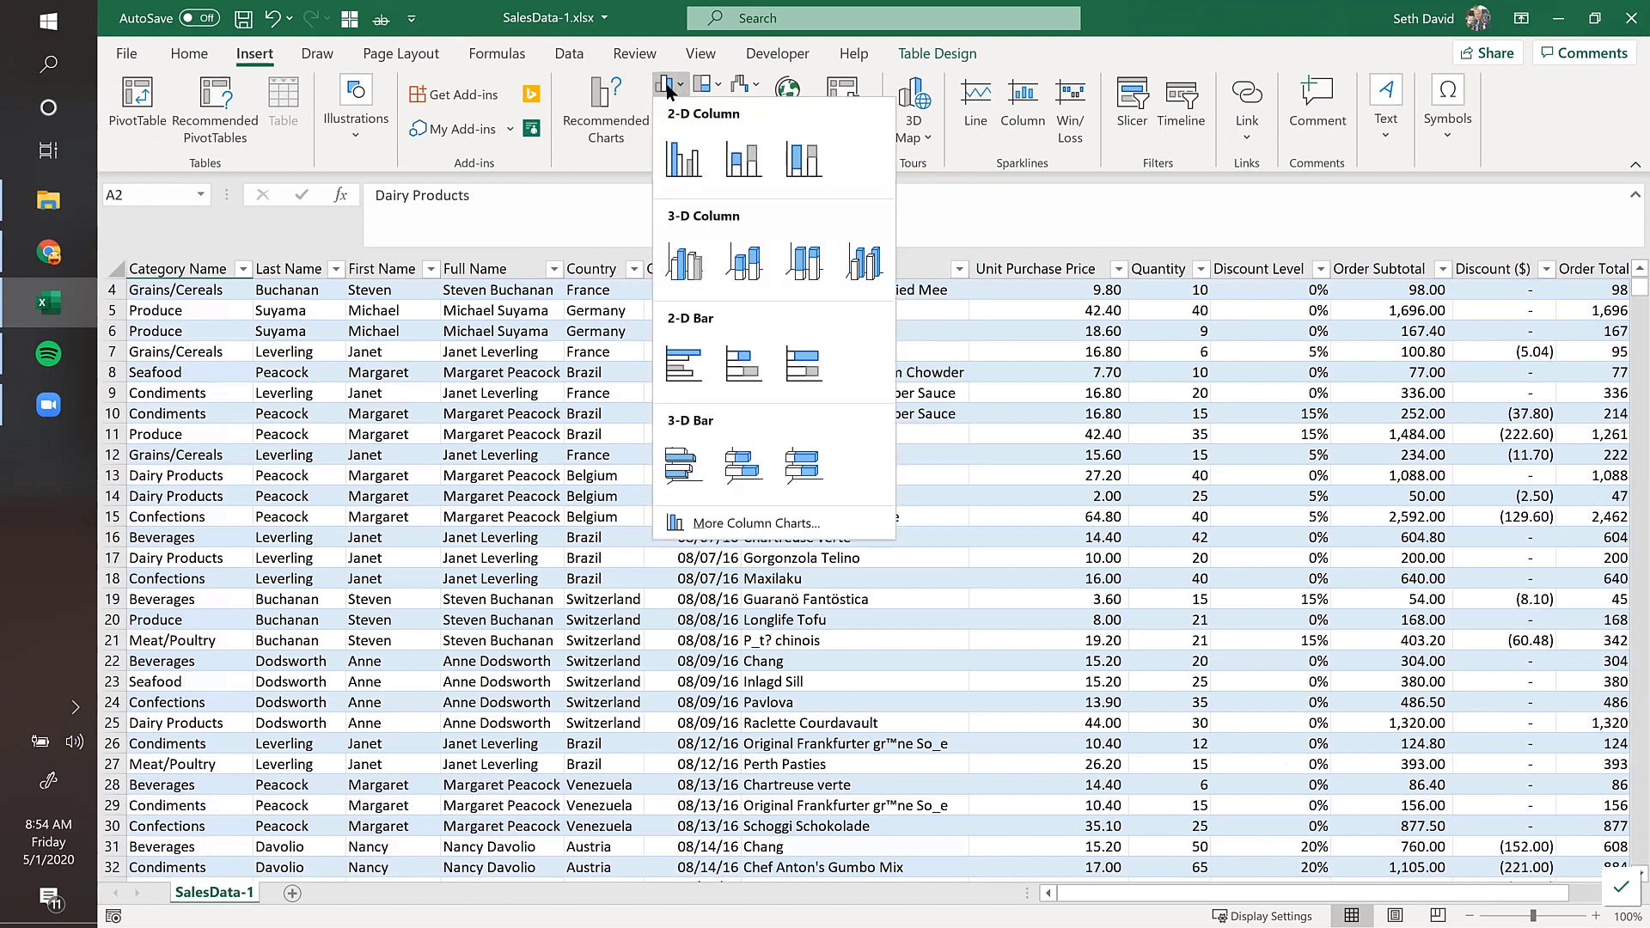
click(676, 162)
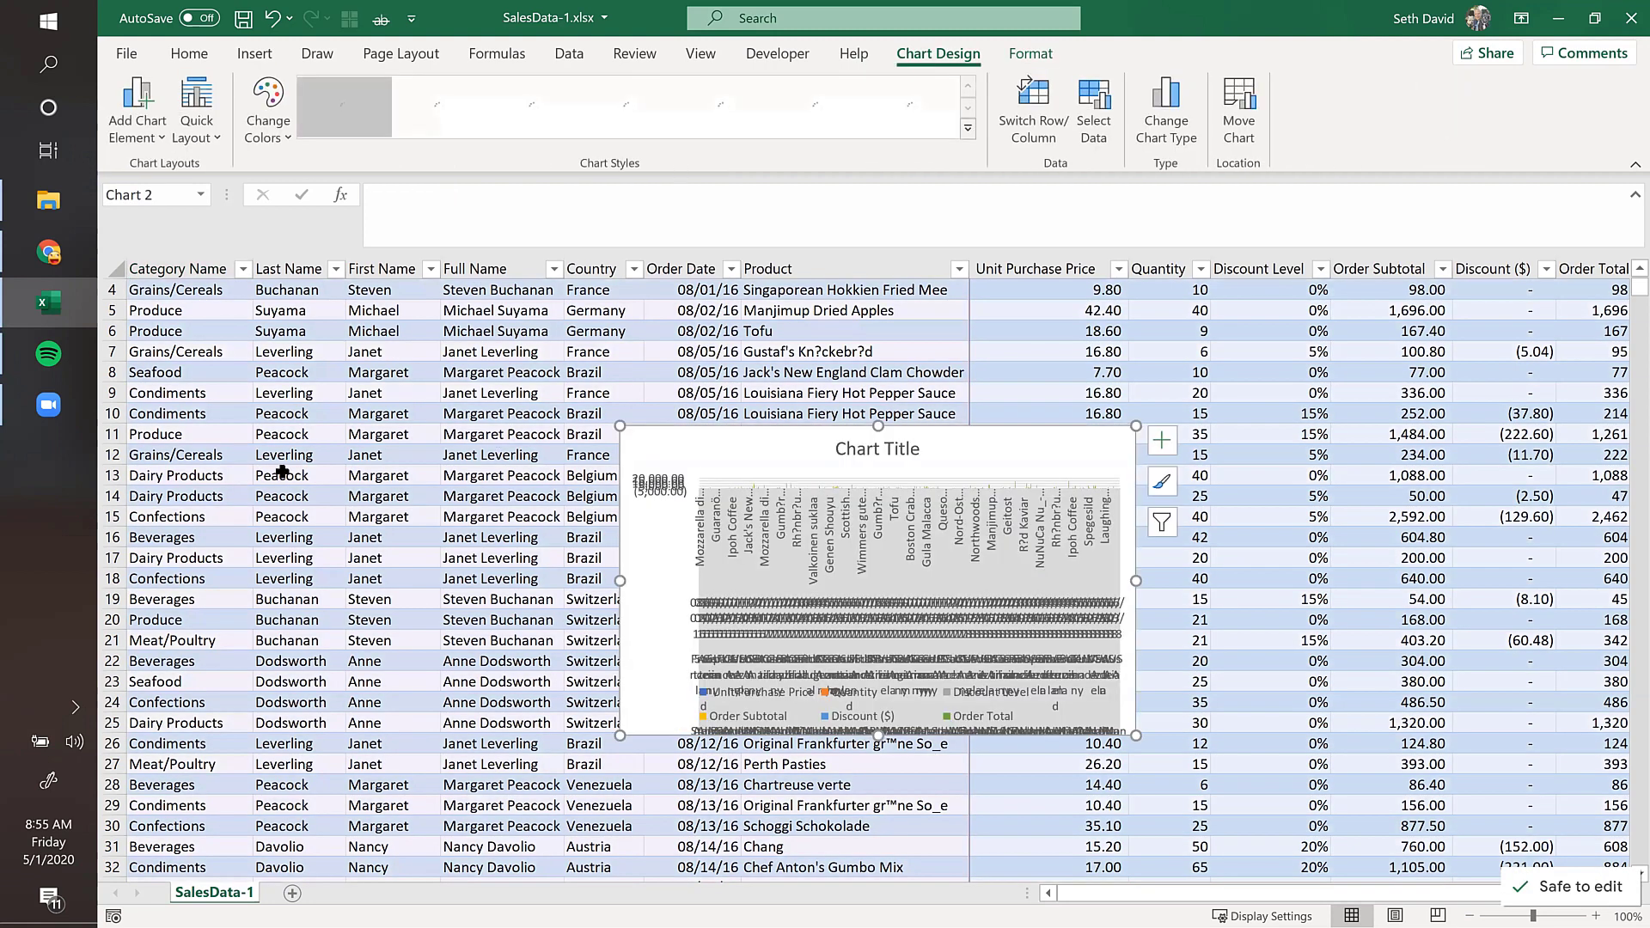
drag(1132, 735, 1382, 836)
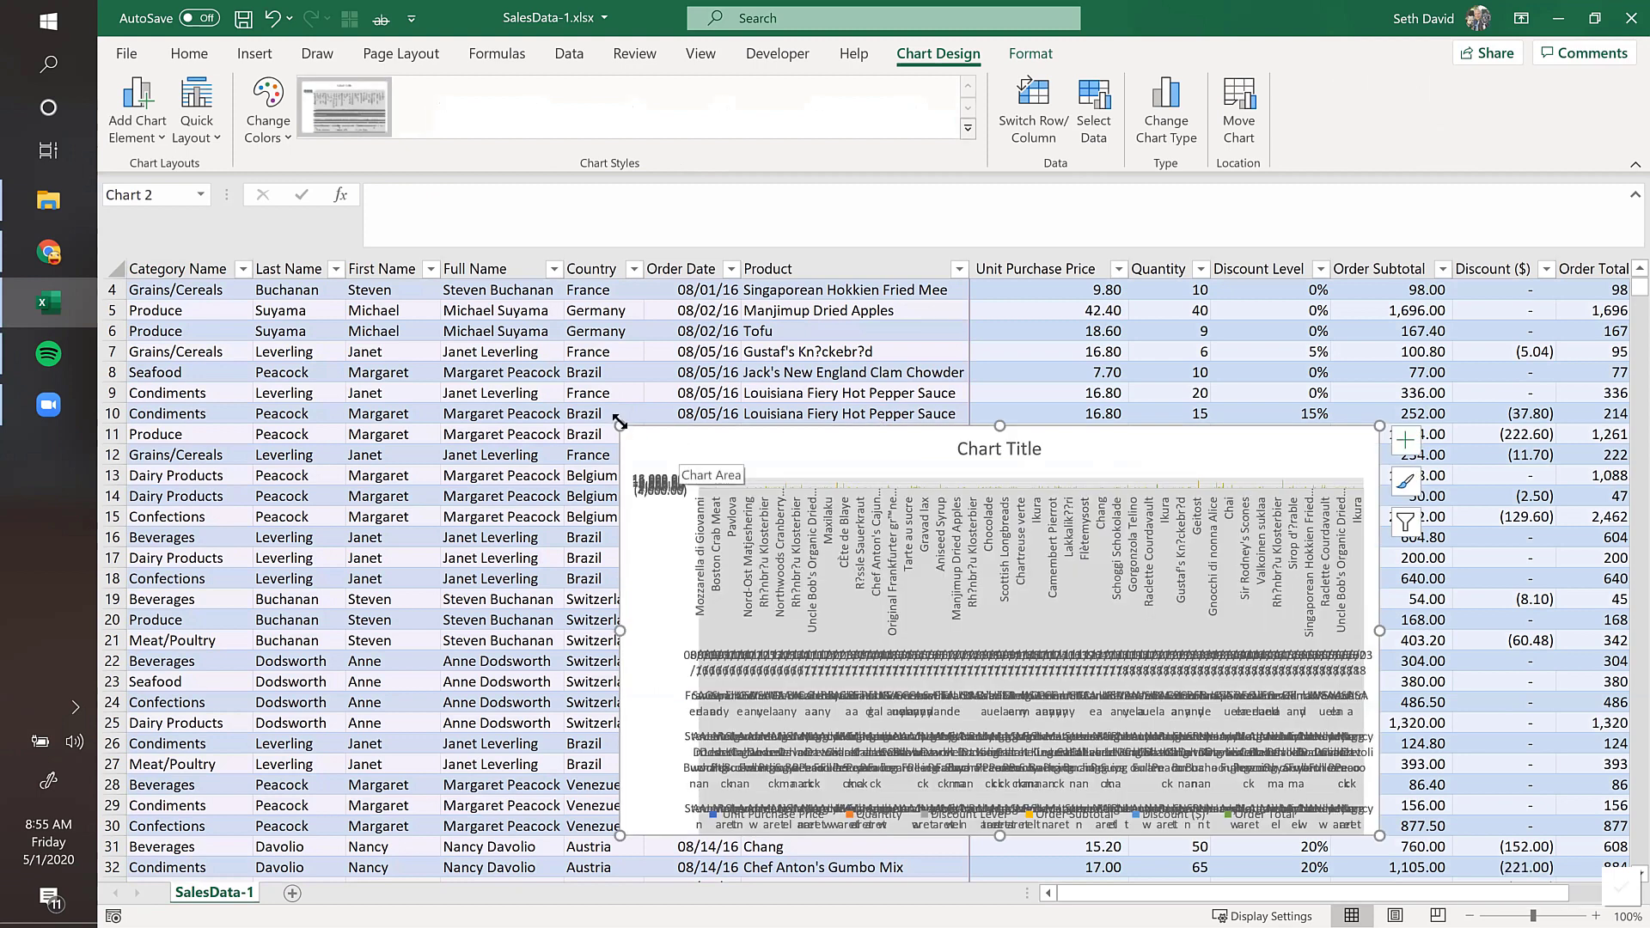
drag(619, 423, 391, 313)
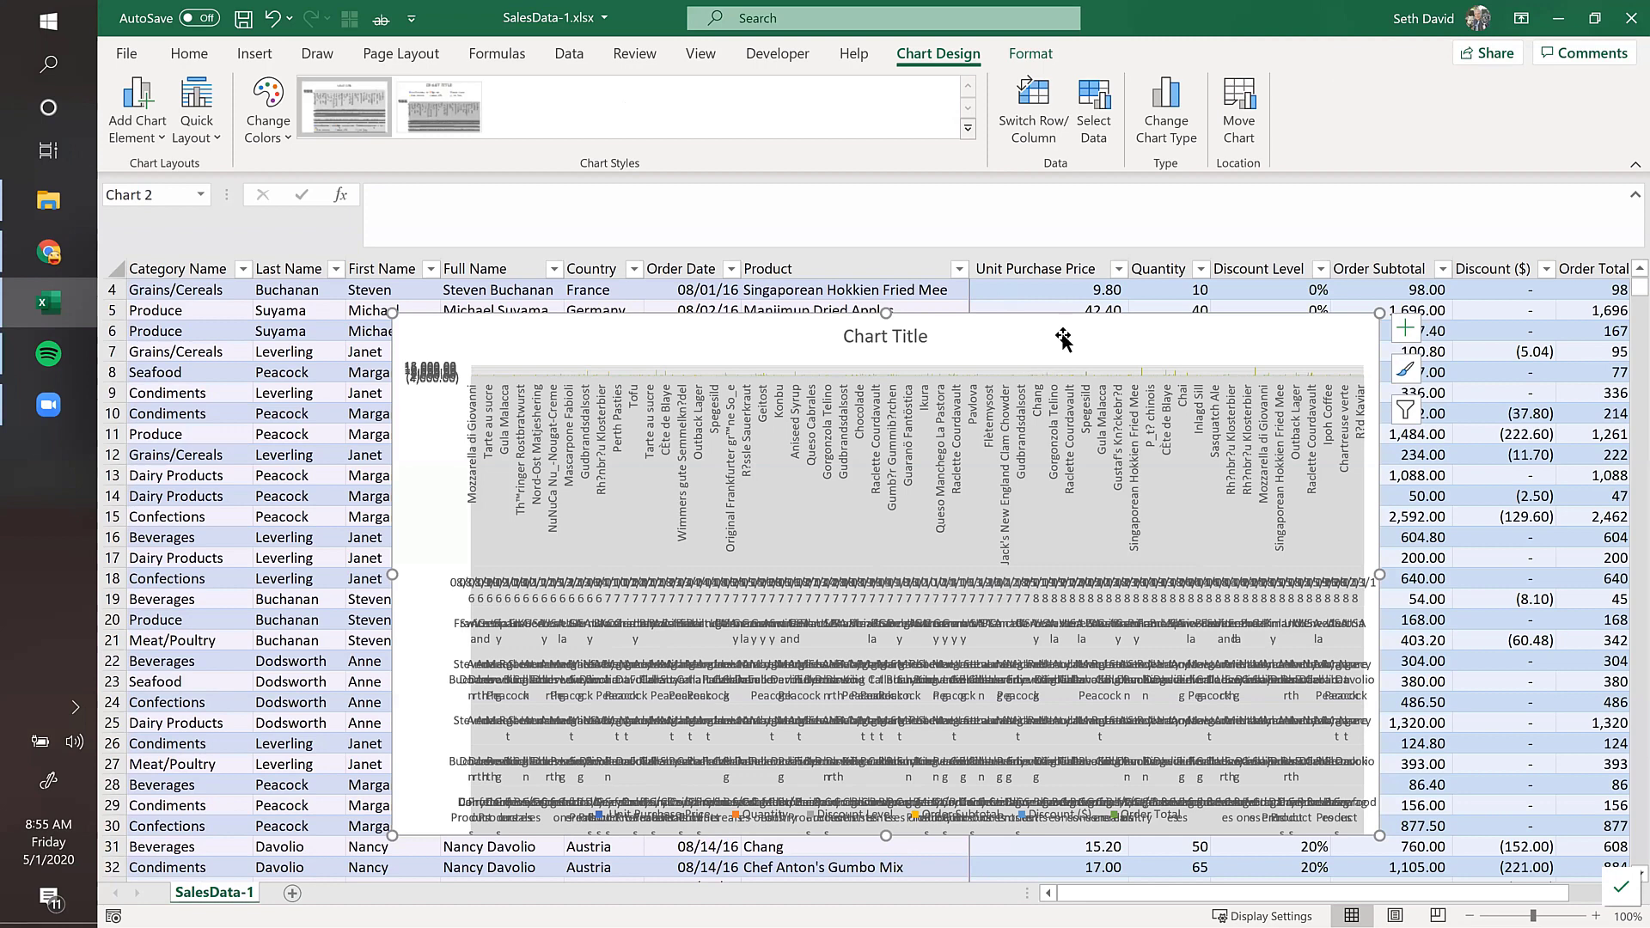
Step: Delete the column chart from the SalesData-1 sheet
right_click(1273, 347)
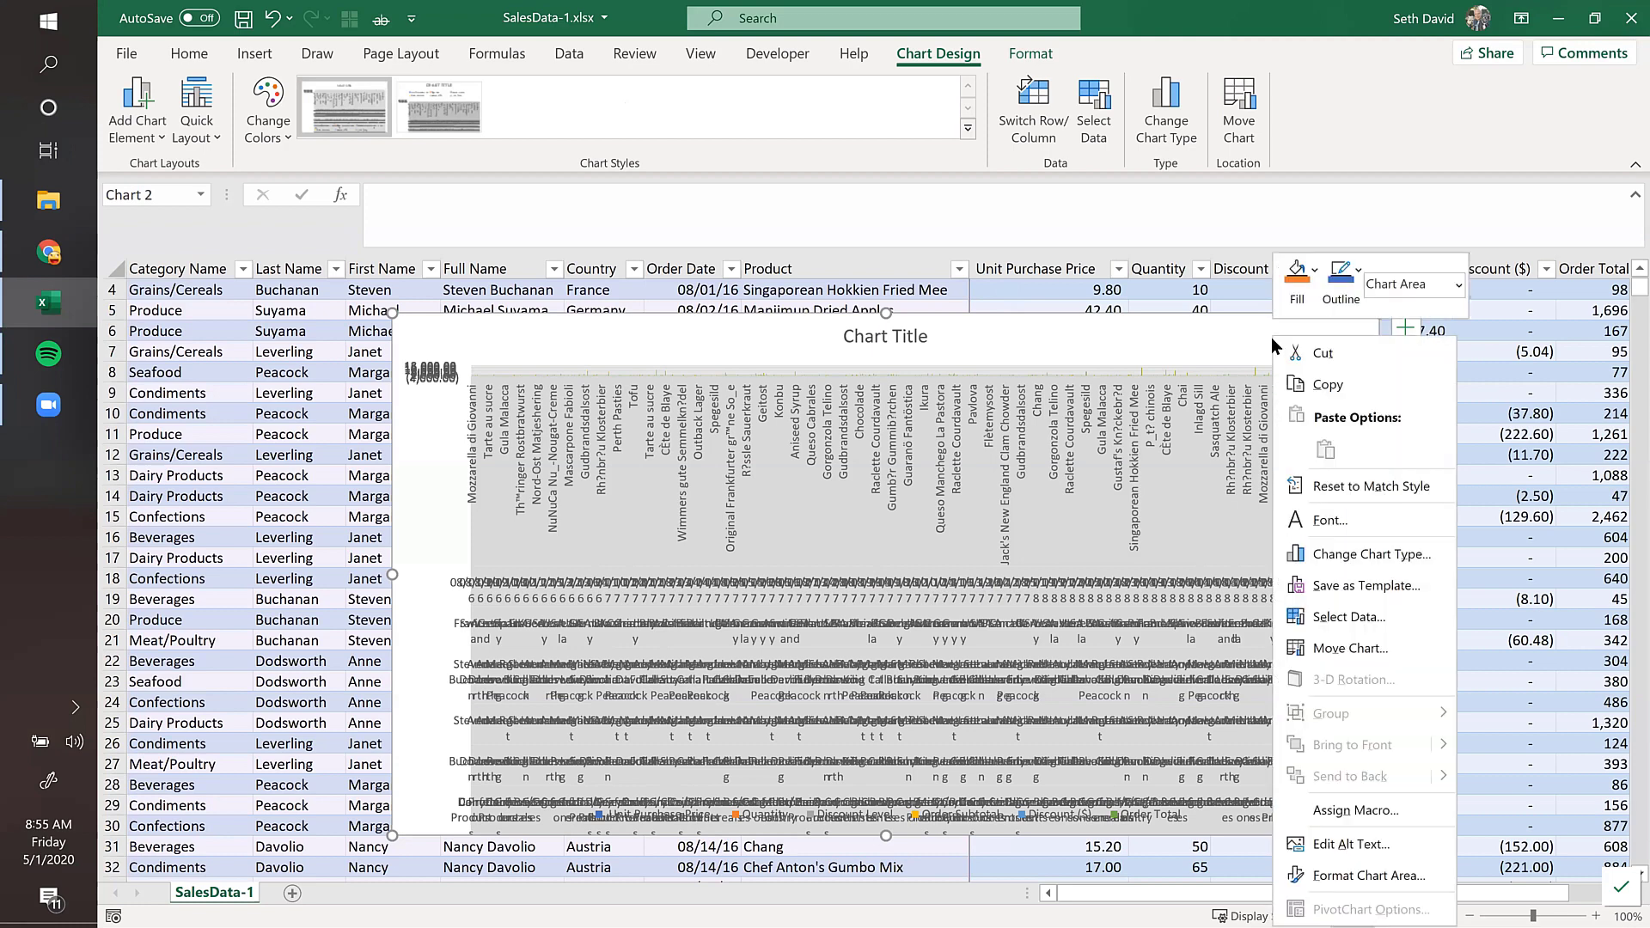
click(1130, 337)
key(Delete)
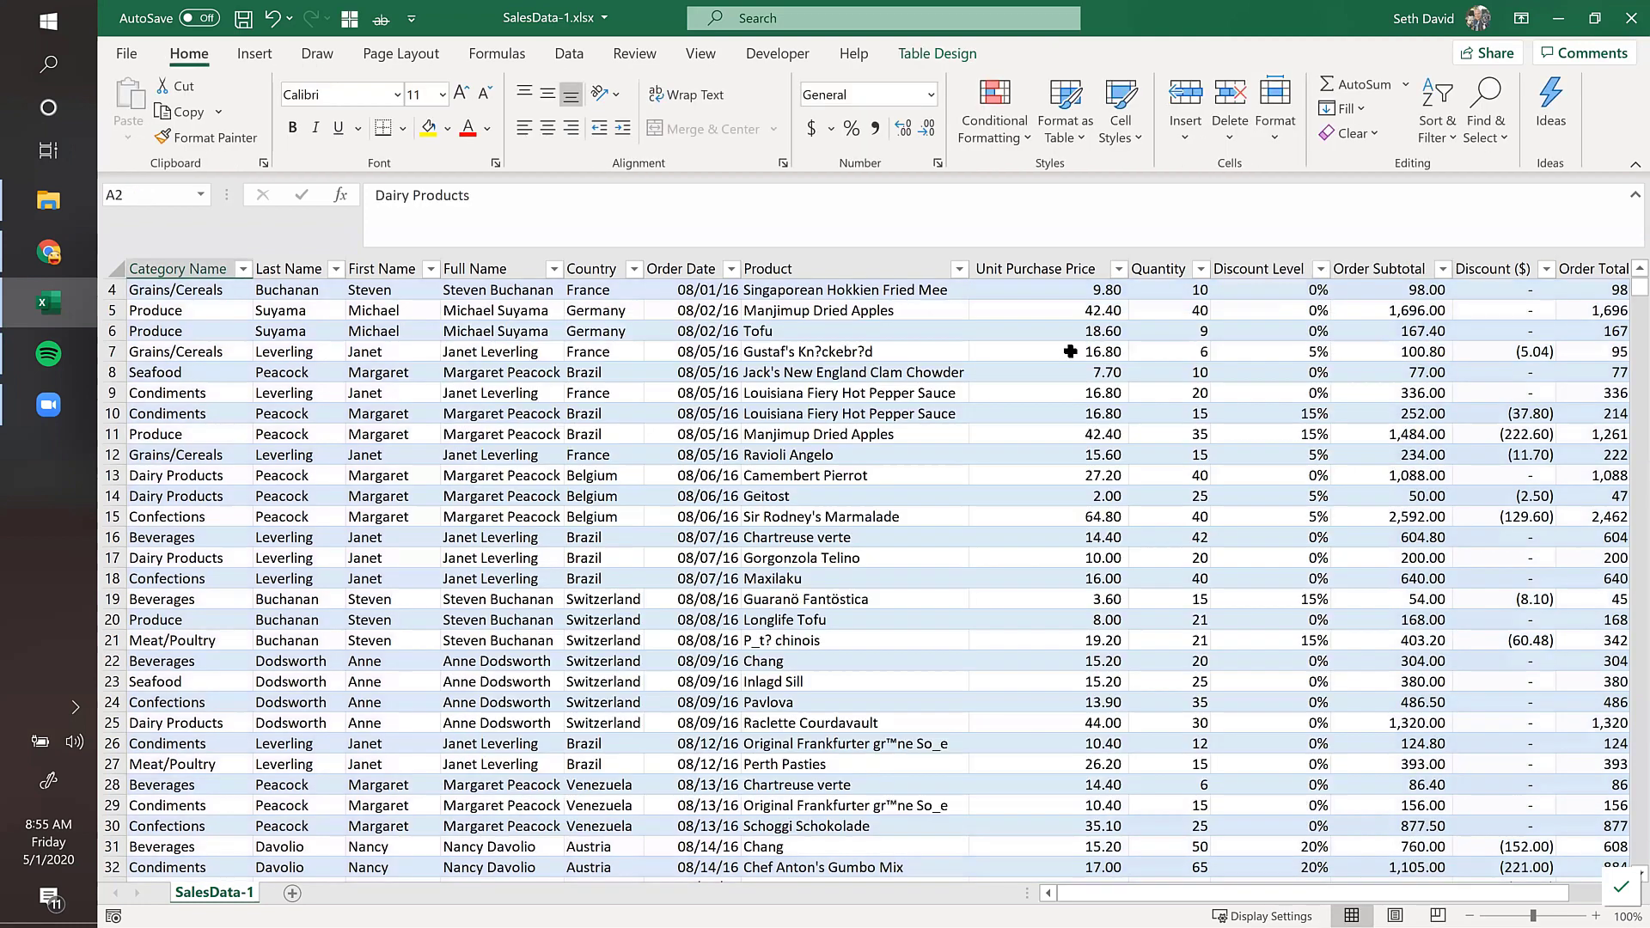
Step: Create a PivotChart from Table1 on a new worksheet and move the empty chart farther from the PivotTable
click(269, 55)
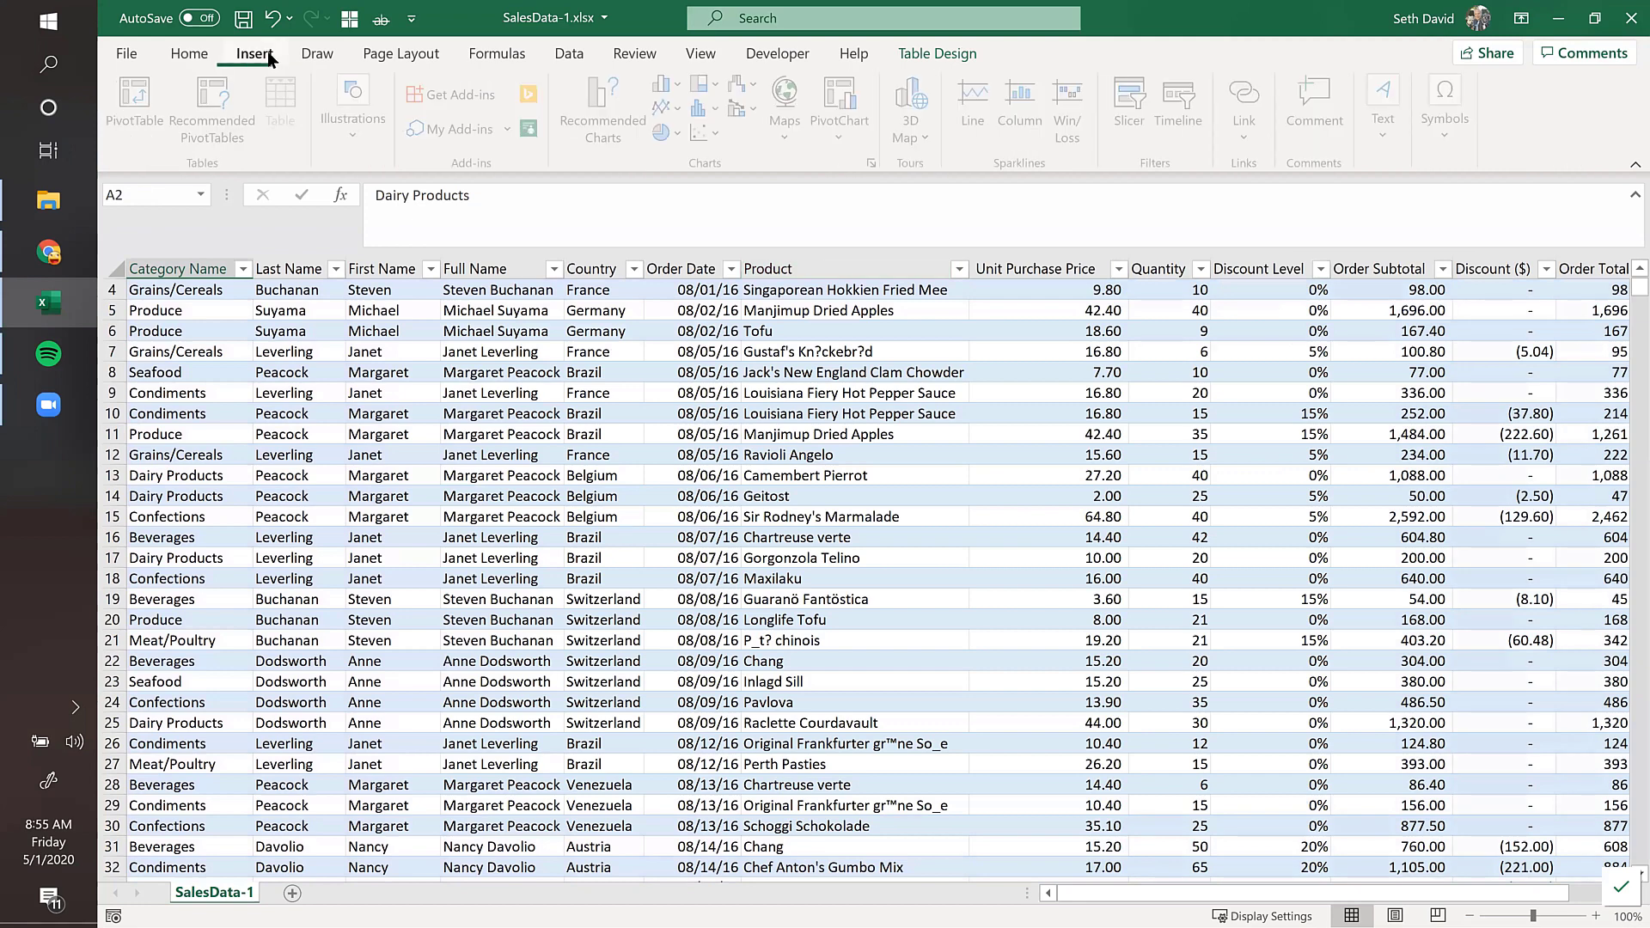
click(849, 103)
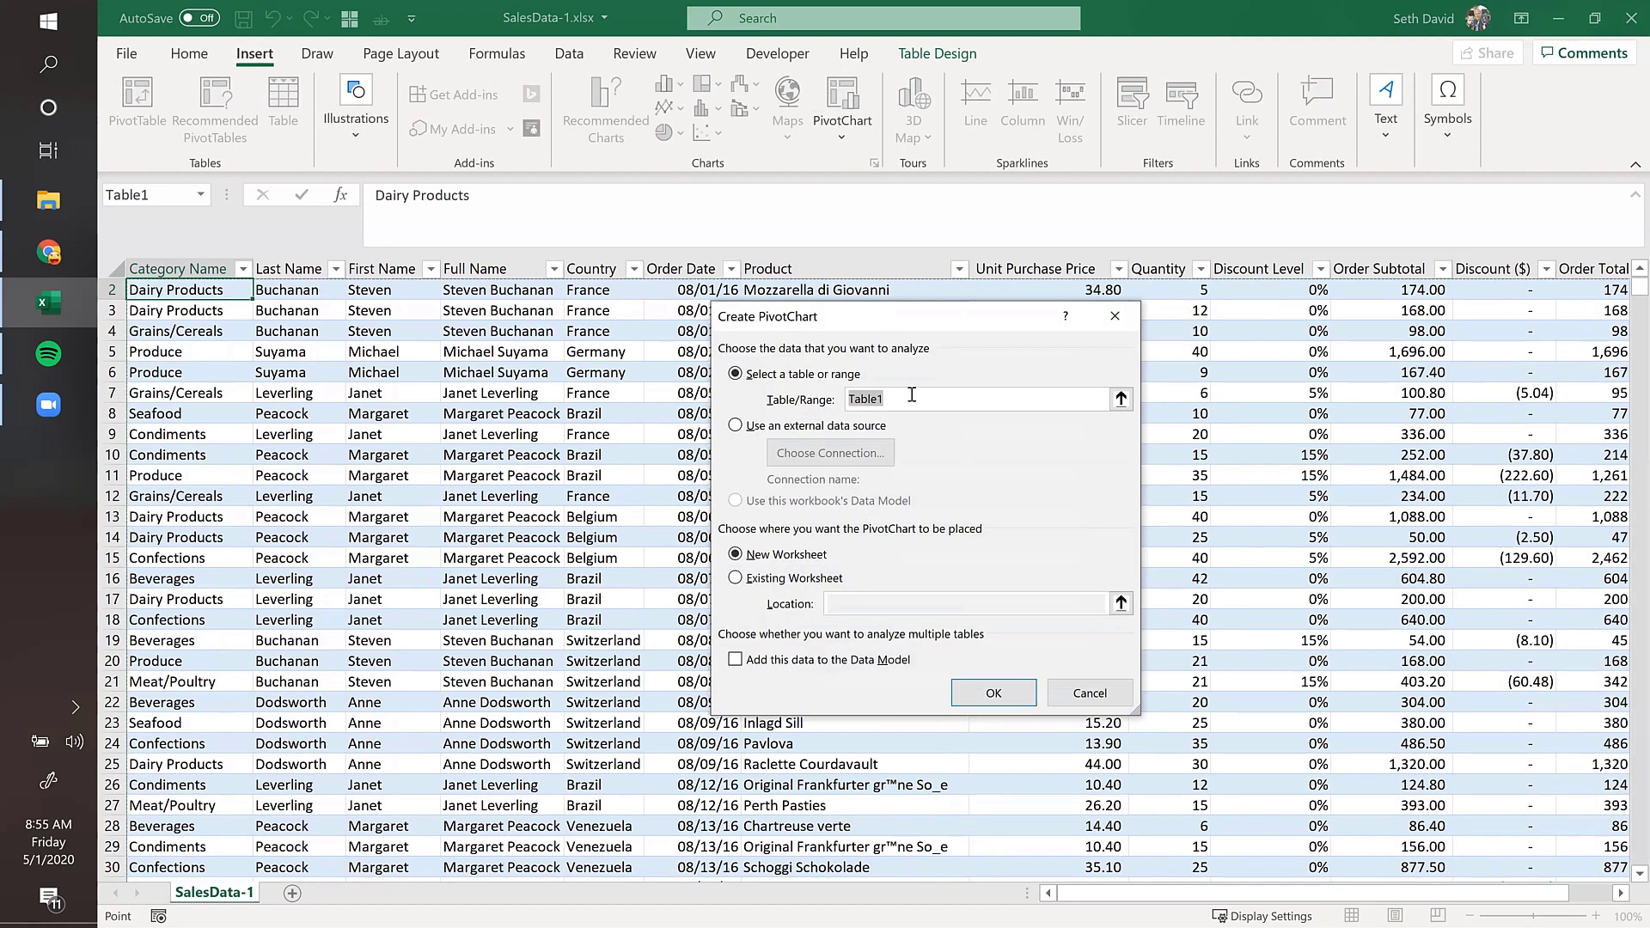
click(992, 695)
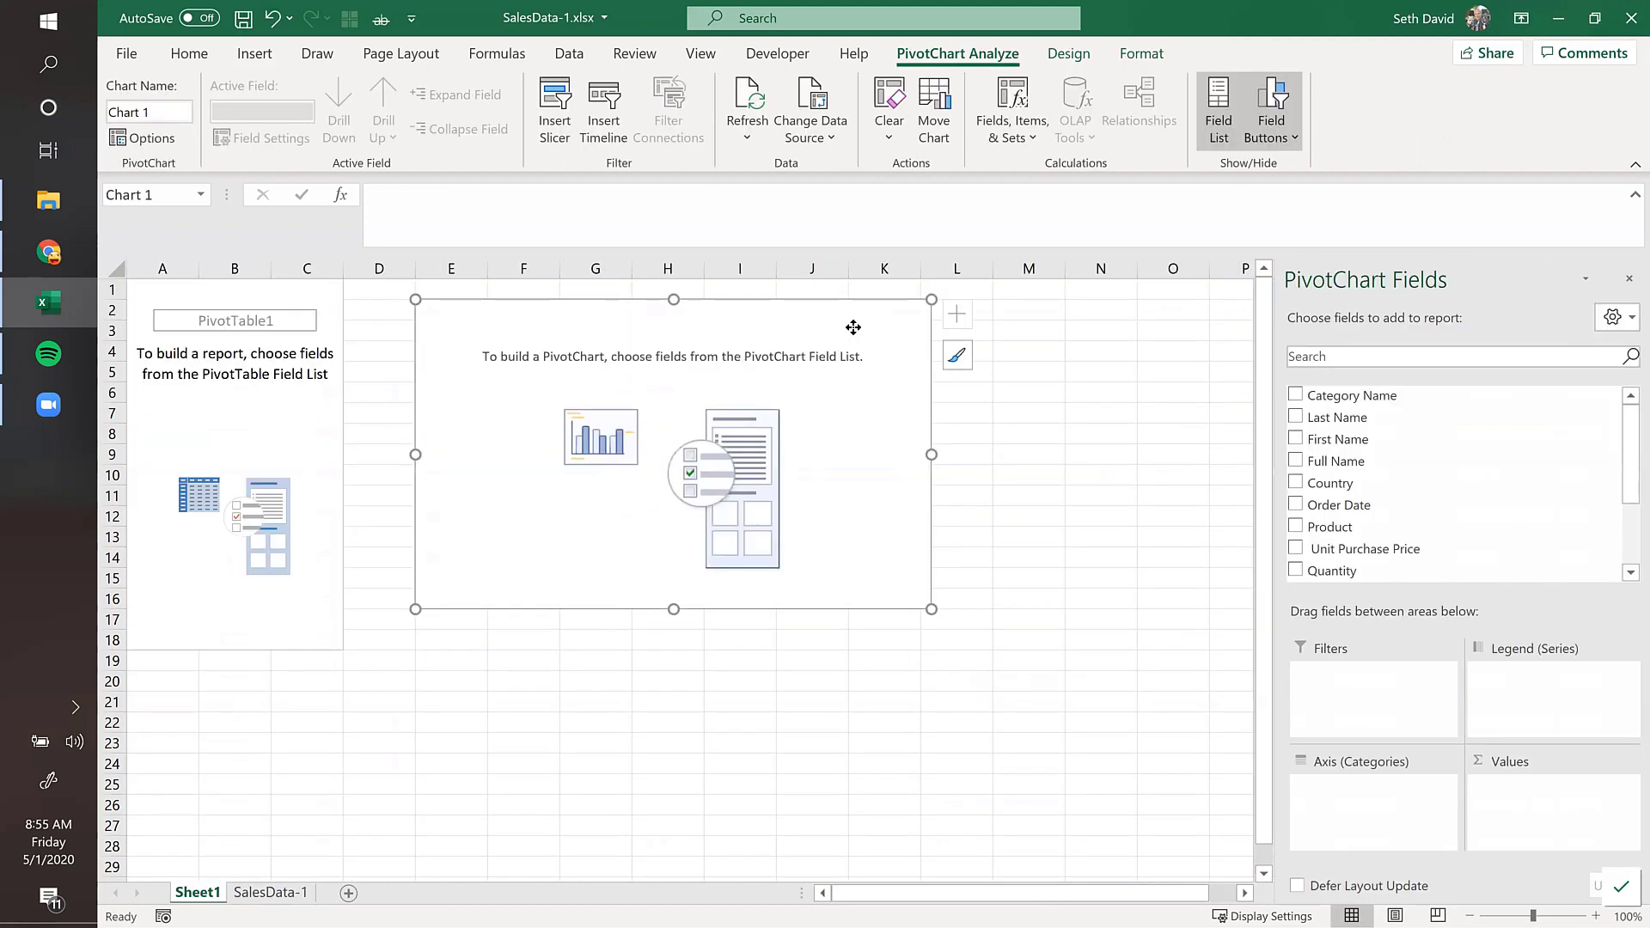
drag(853, 327, 1035, 324)
Step: Add Country as the PivotChart's legend series and Order Total as its summed values
drag(1386, 499, 1566, 671)
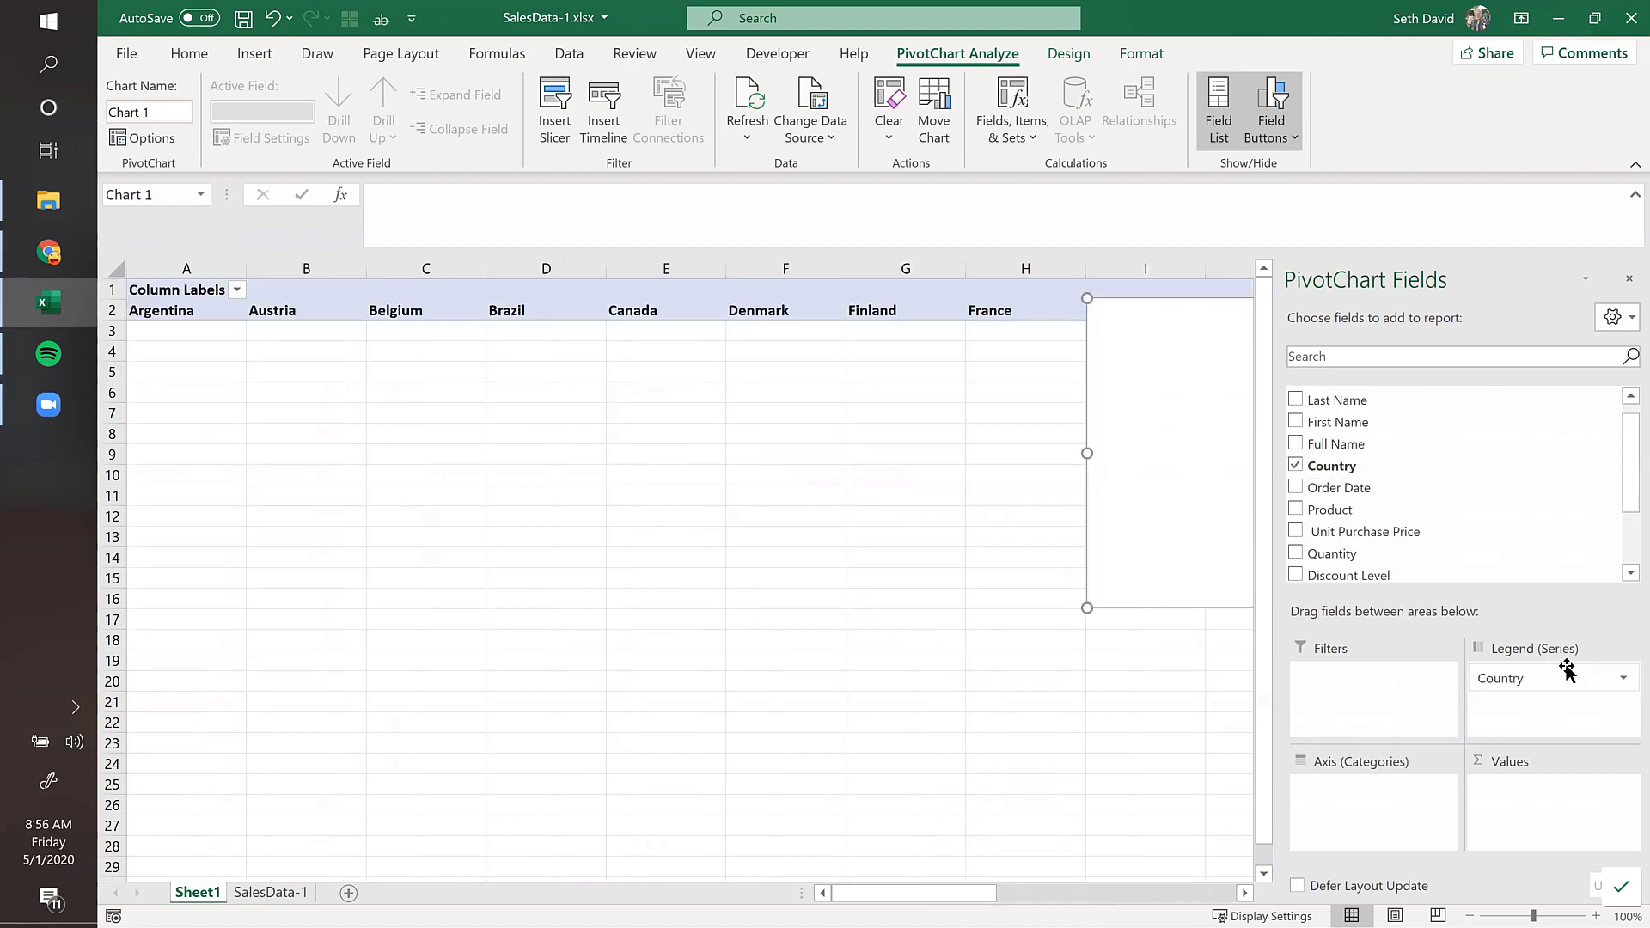
scroll(1521, 541, down, 2)
drag(1368, 554, 1538, 790)
Step: Format the Sum of Order Total values as Number with 2 decimals, a thousands separator and red parenthesized negatives
click(1480, 798)
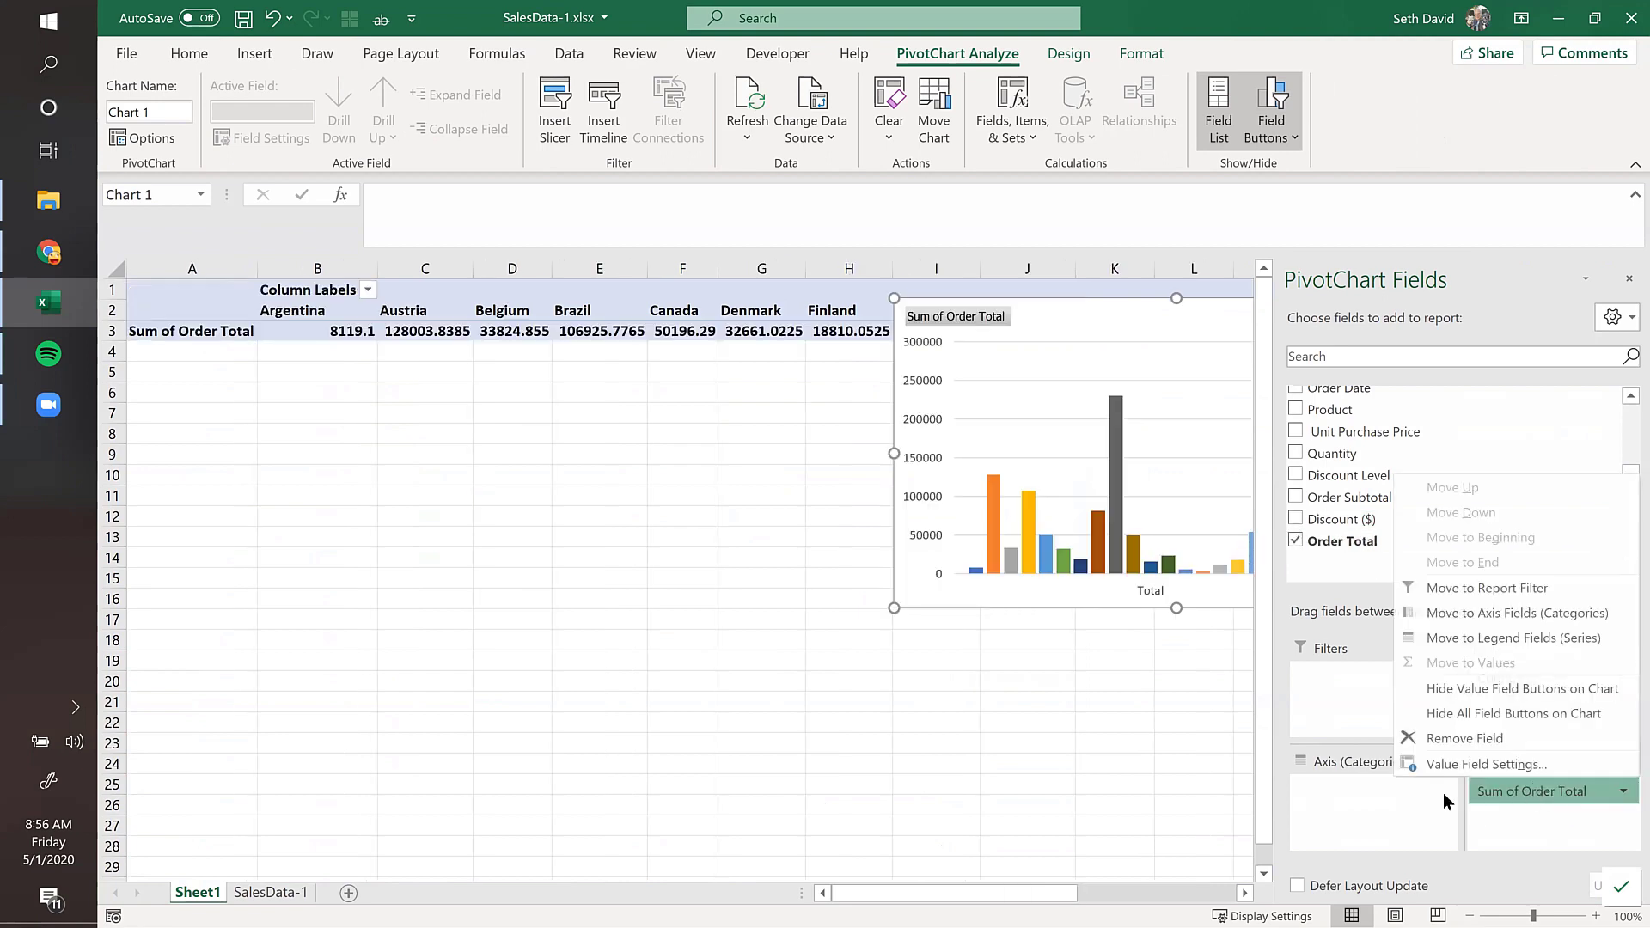
click(1440, 762)
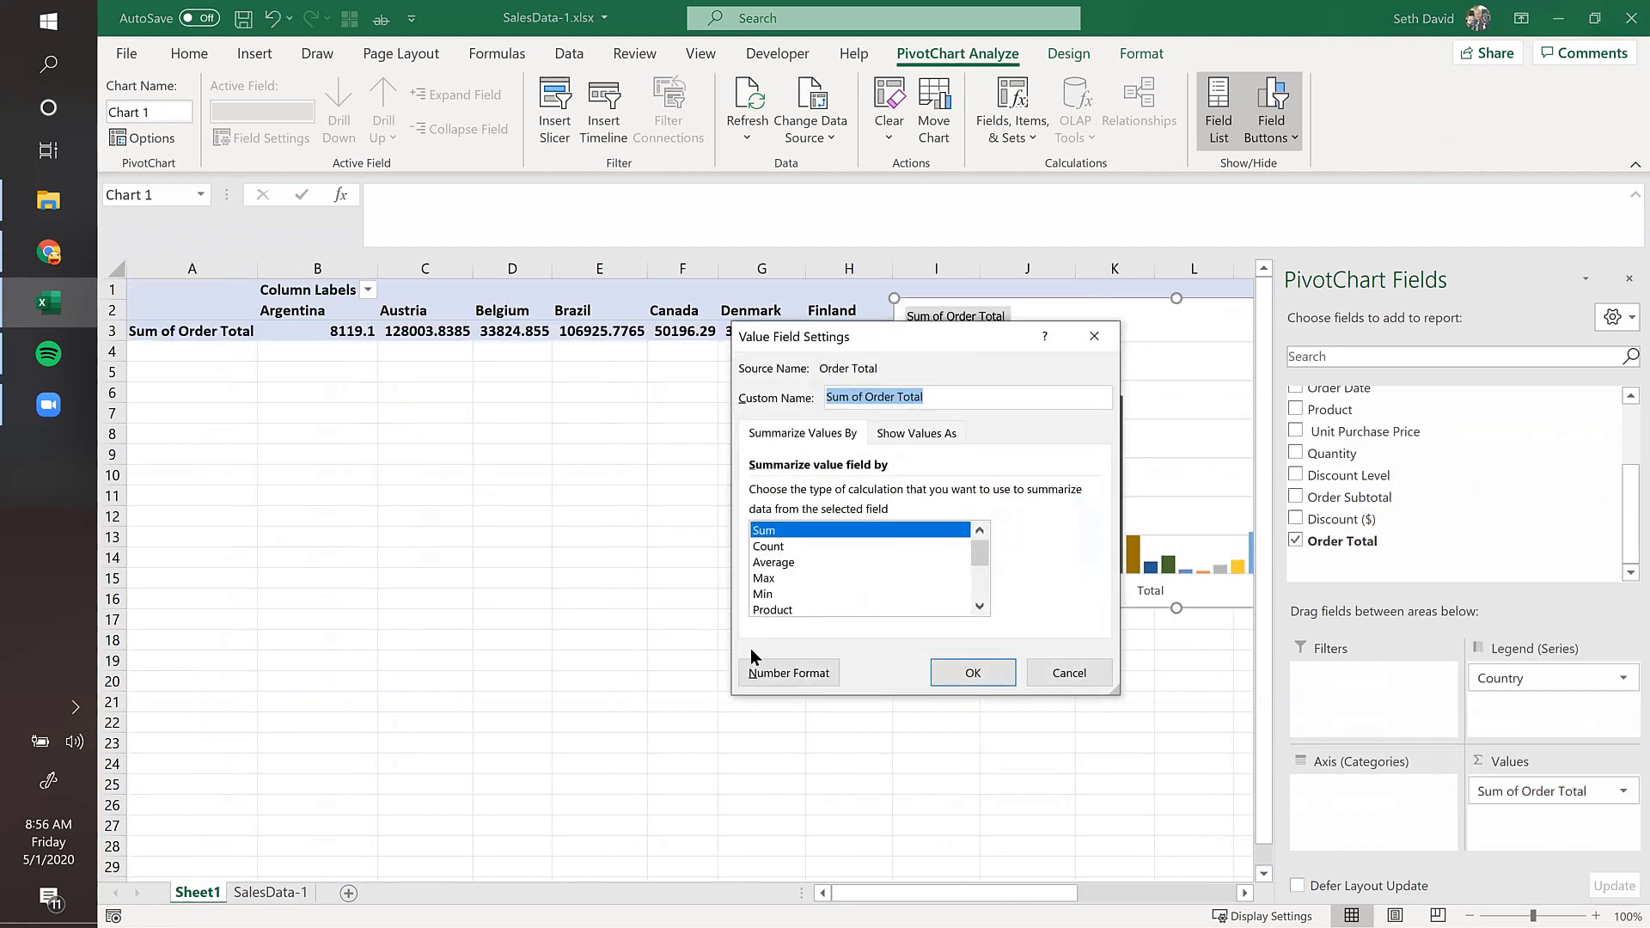
click(760, 668)
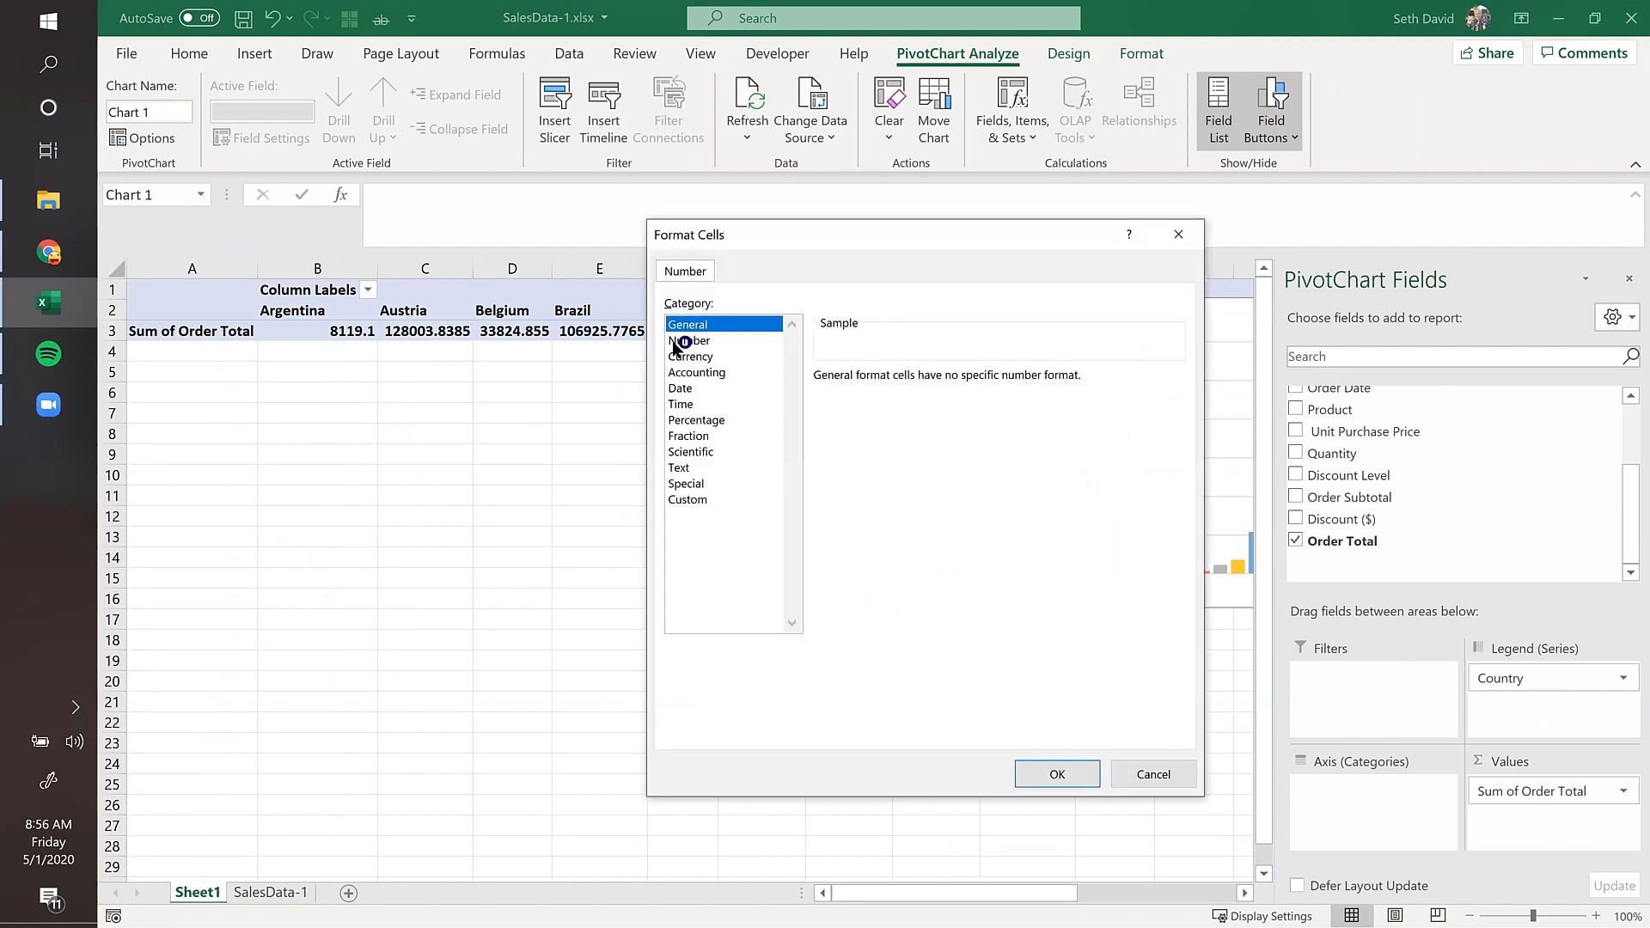
click(688, 342)
click(840, 502)
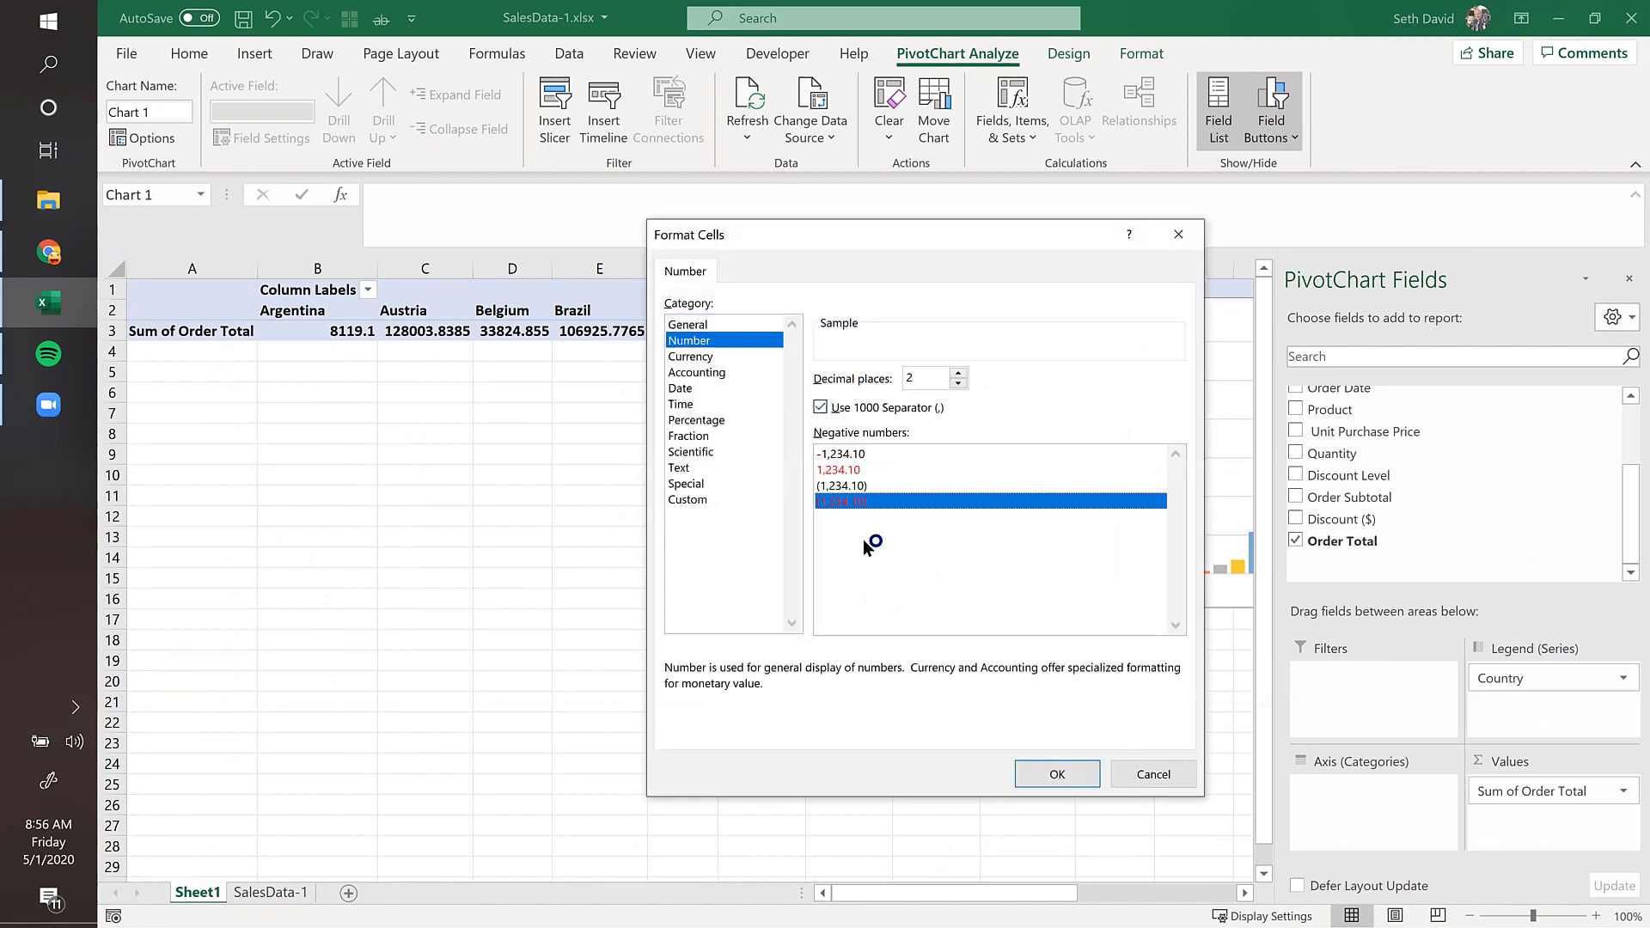
click(1043, 774)
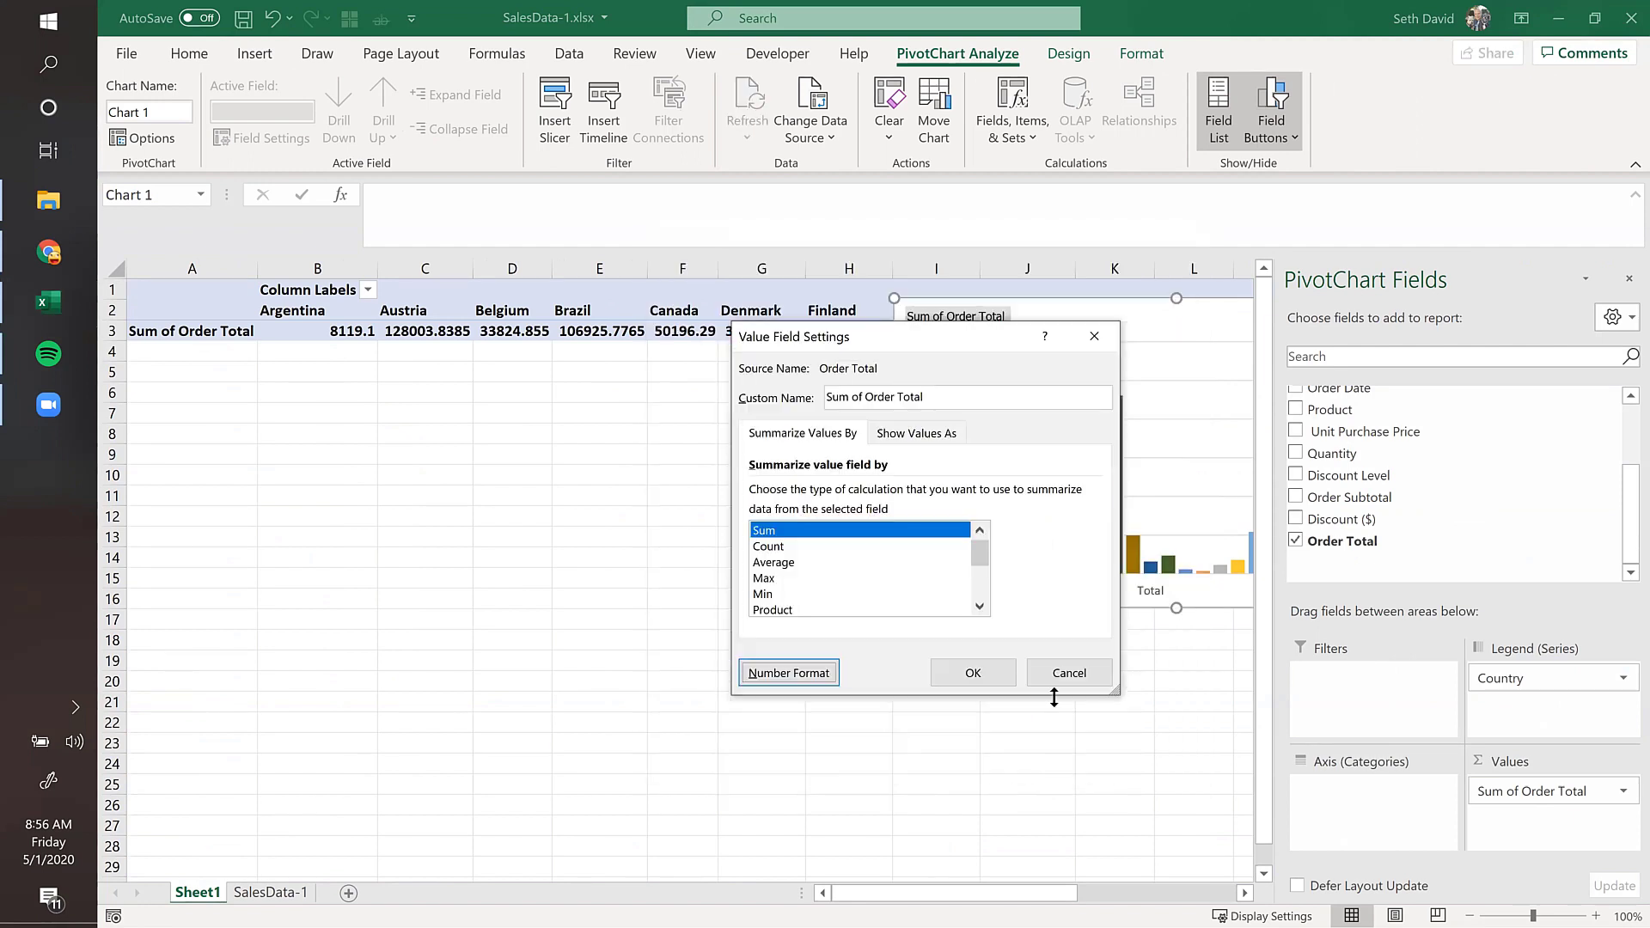
click(972, 673)
Step: Enlarge the PivotChart and place it just below the PivotTable so that its country legend is in view
drag(854, 614, 542, 798)
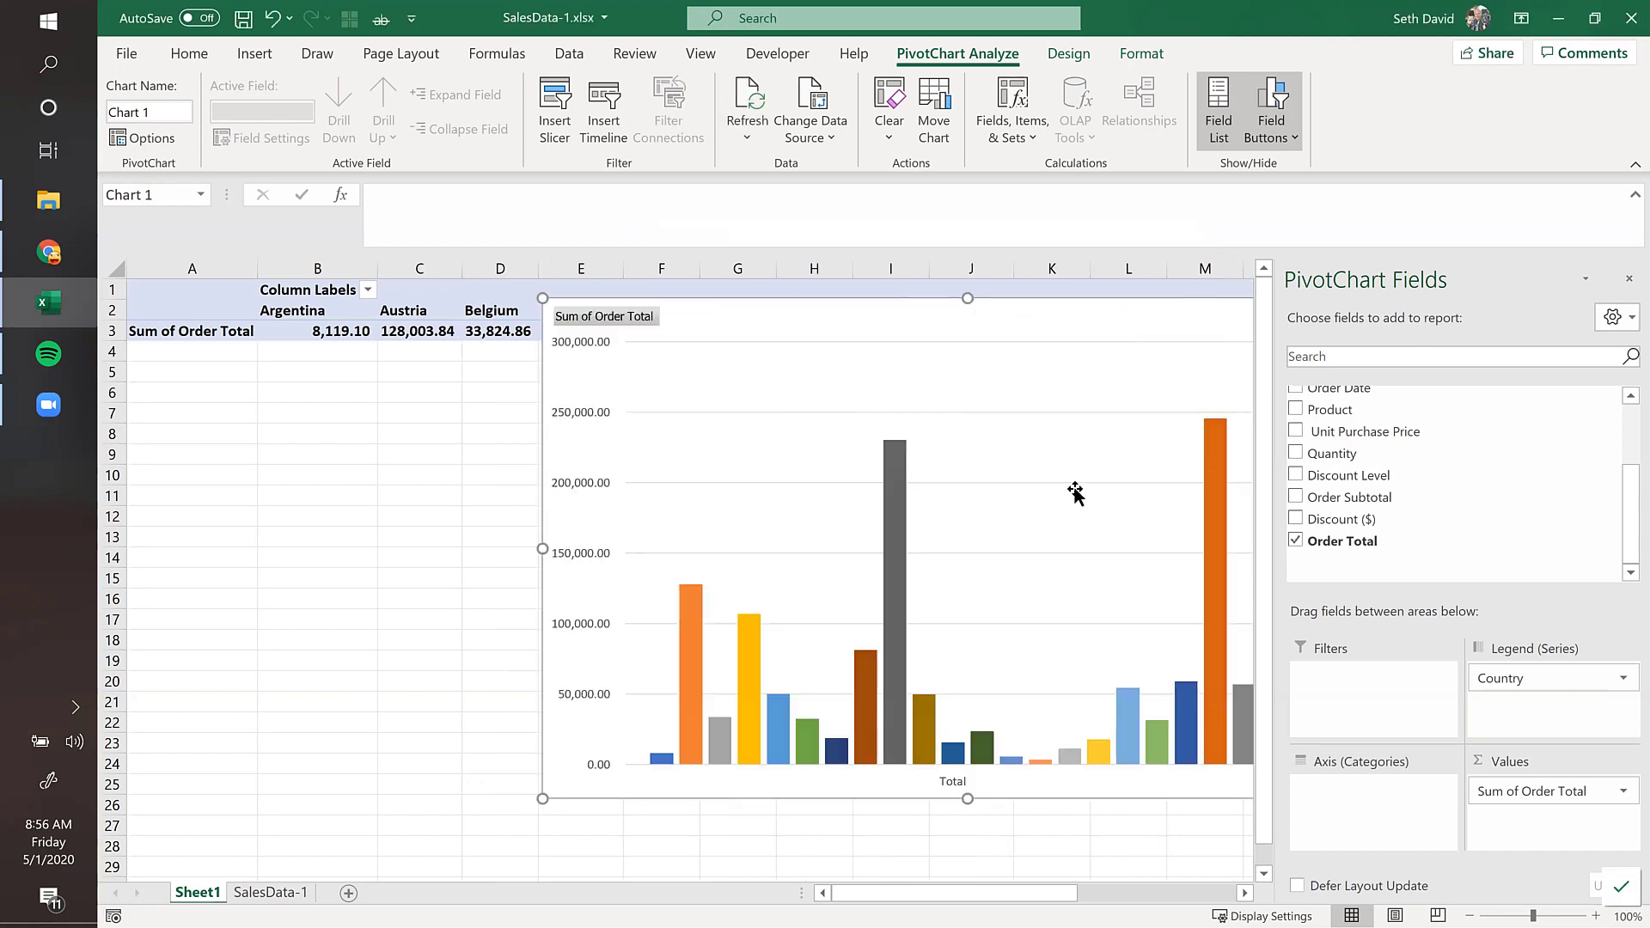
mouse_move(1066, 336)
mouse_down()
mouse_move(968, 364)
mouse_move(720, 389)
mouse_move(818, 376)
mouse_move(782, 379)
mouse_up()
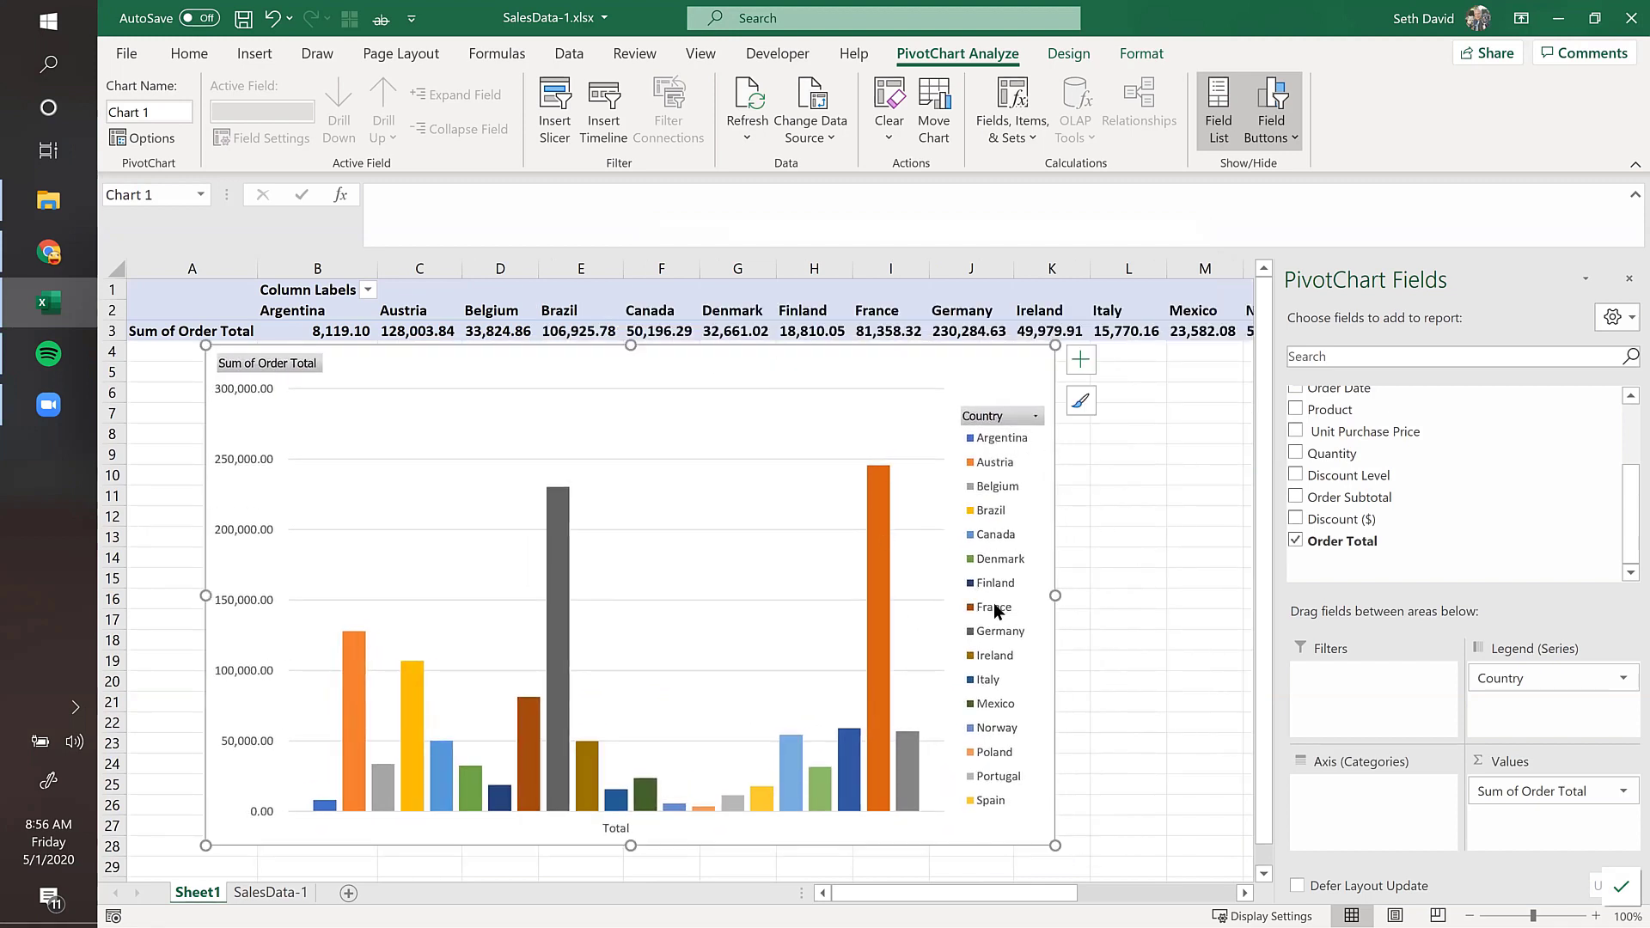
Step: Filter the PivotChart's Country field to show only Mexico
click(1035, 416)
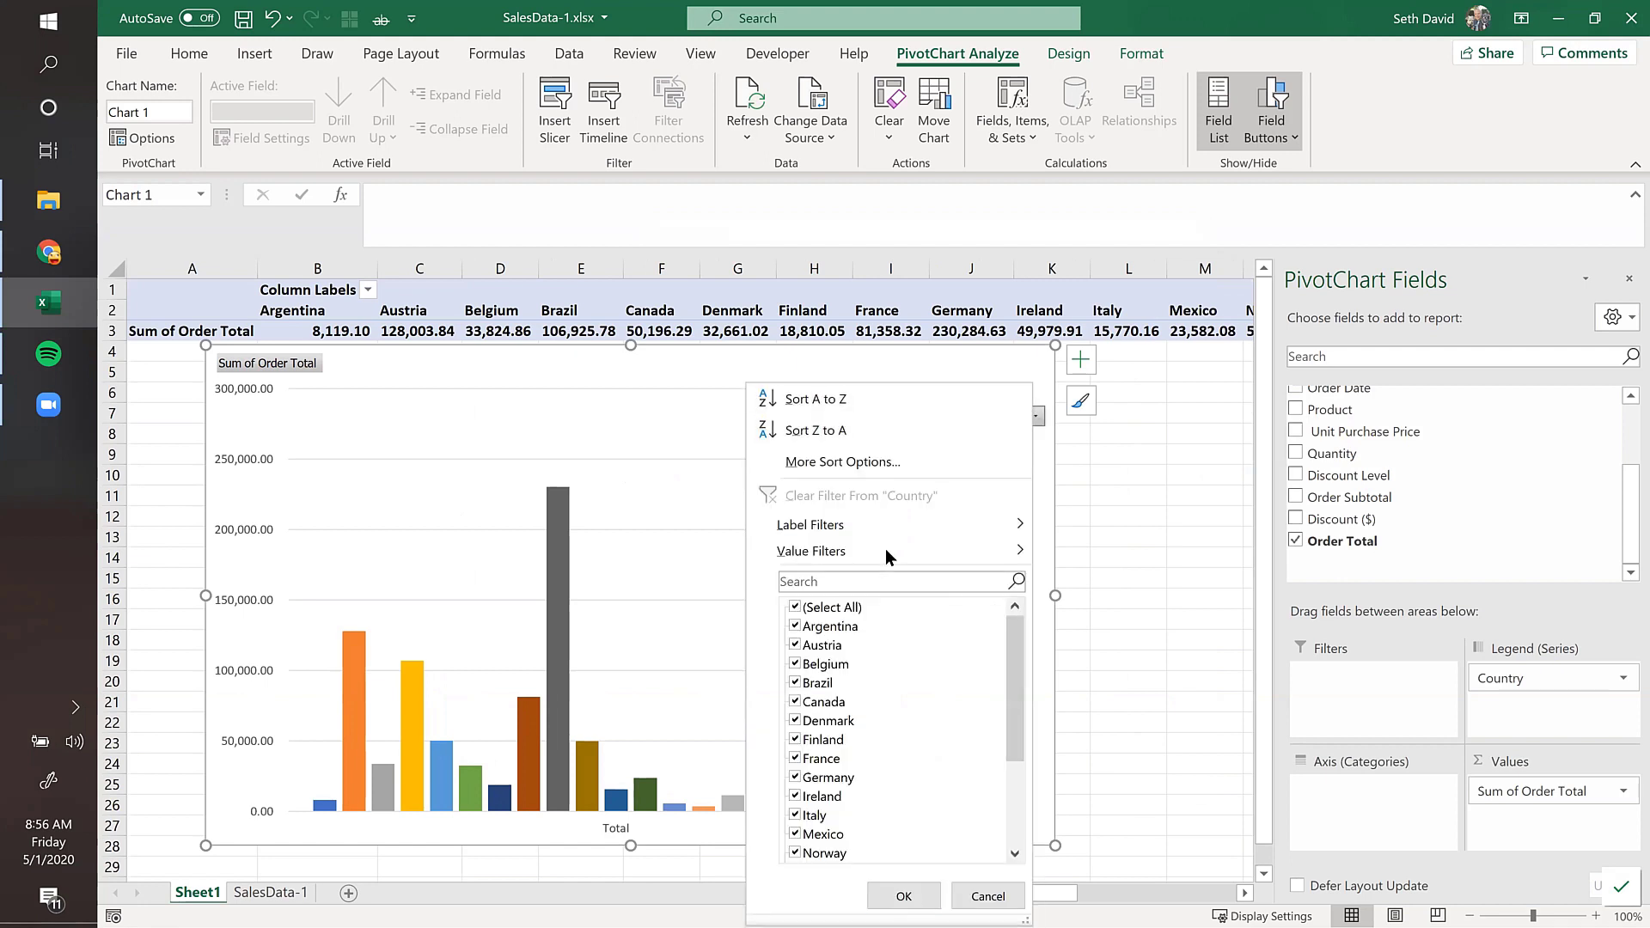
click(813, 606)
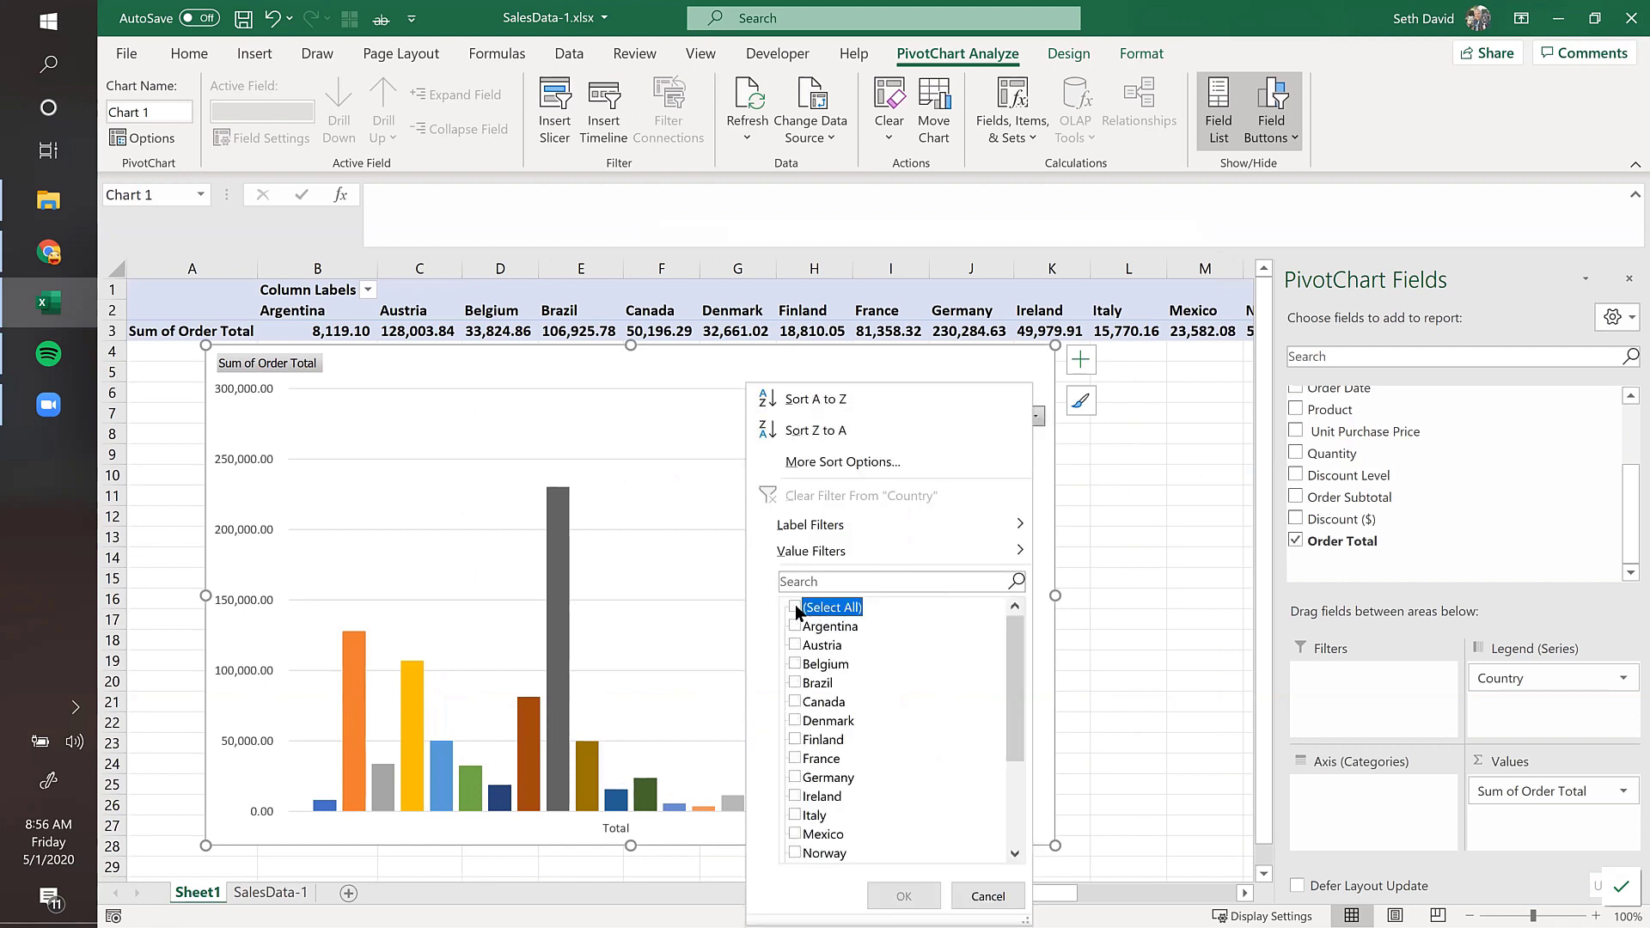
click(795, 835)
click(904, 895)
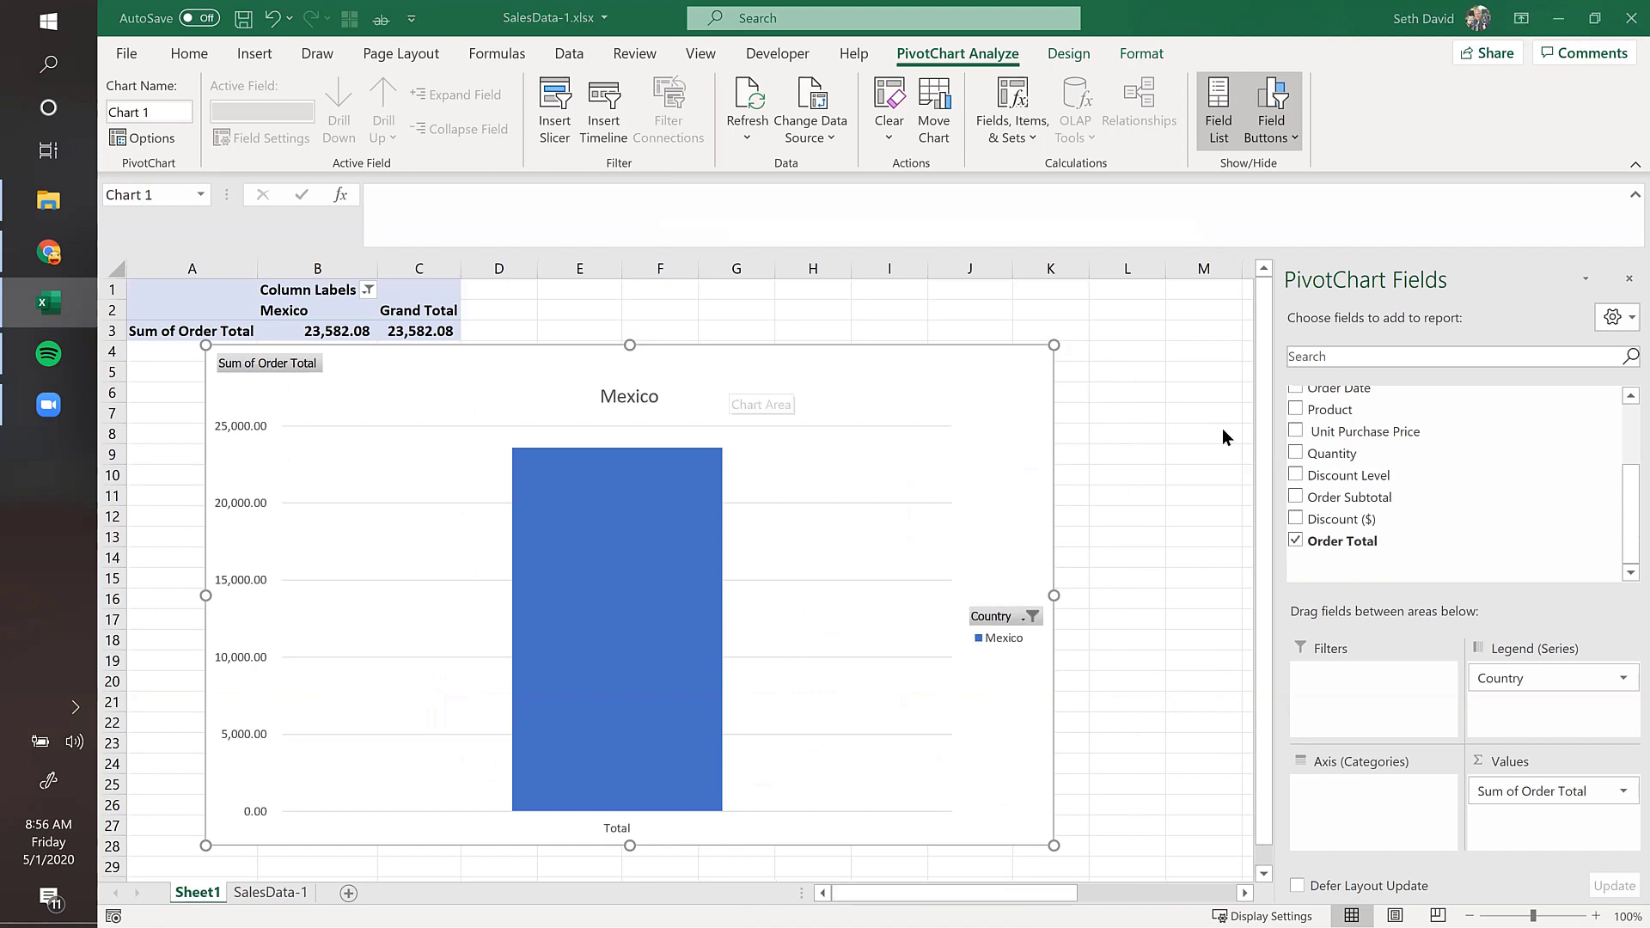
Step: Add the Full Name field to the PivotChart's axis categories
scroll(1528, 481, up, 2)
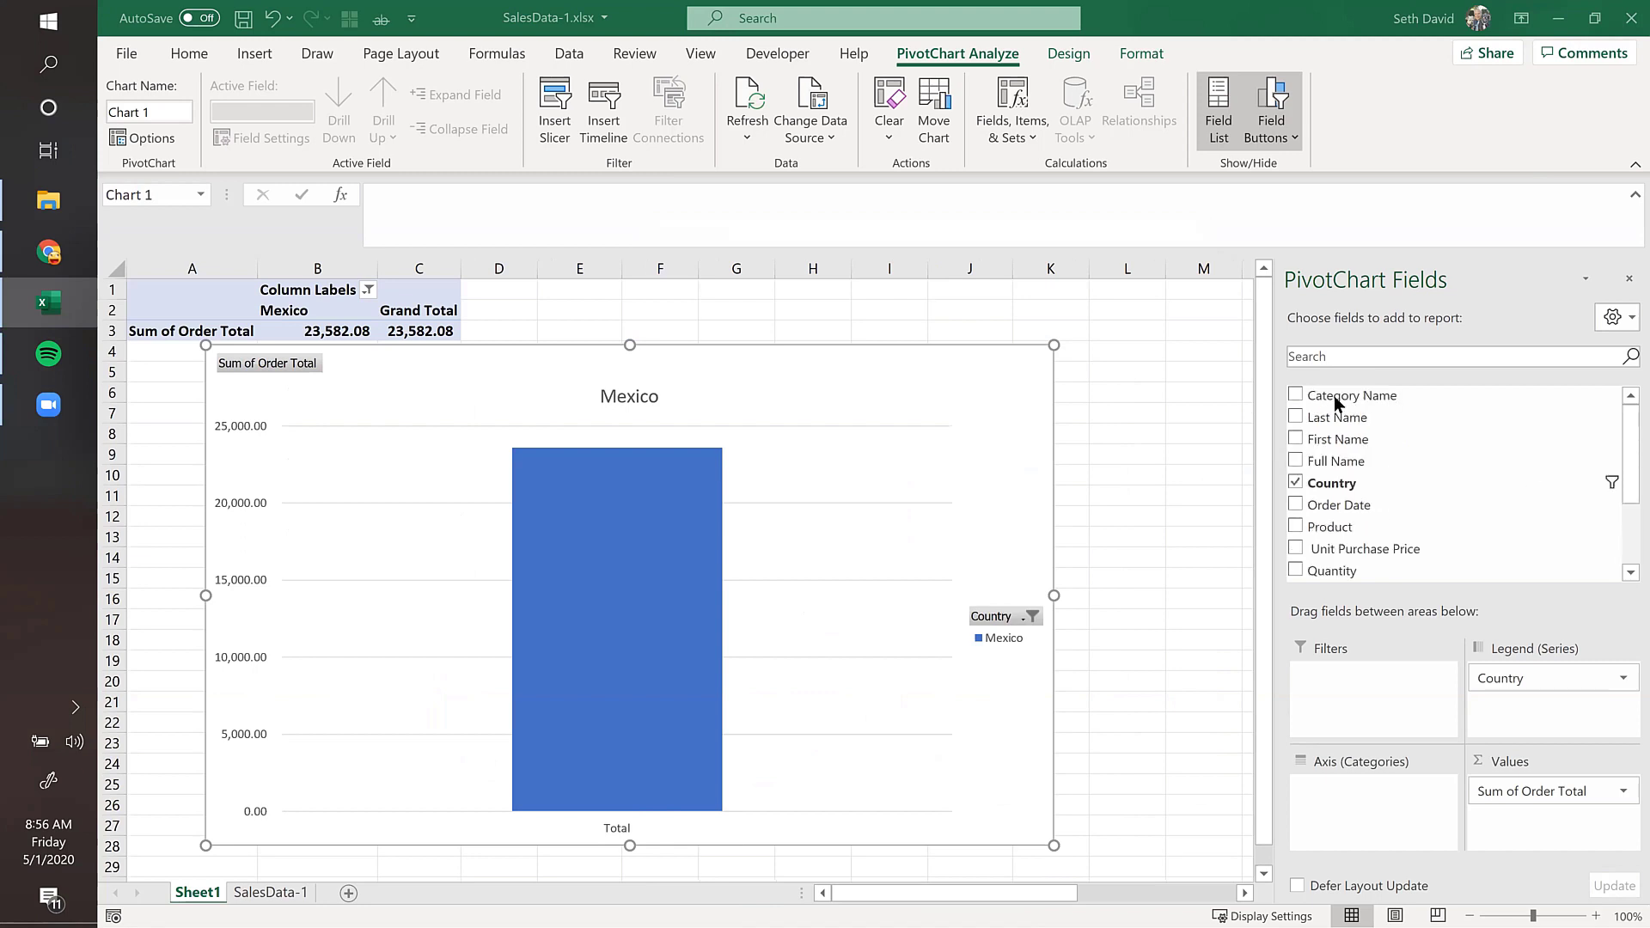
drag(1321, 459, 1358, 813)
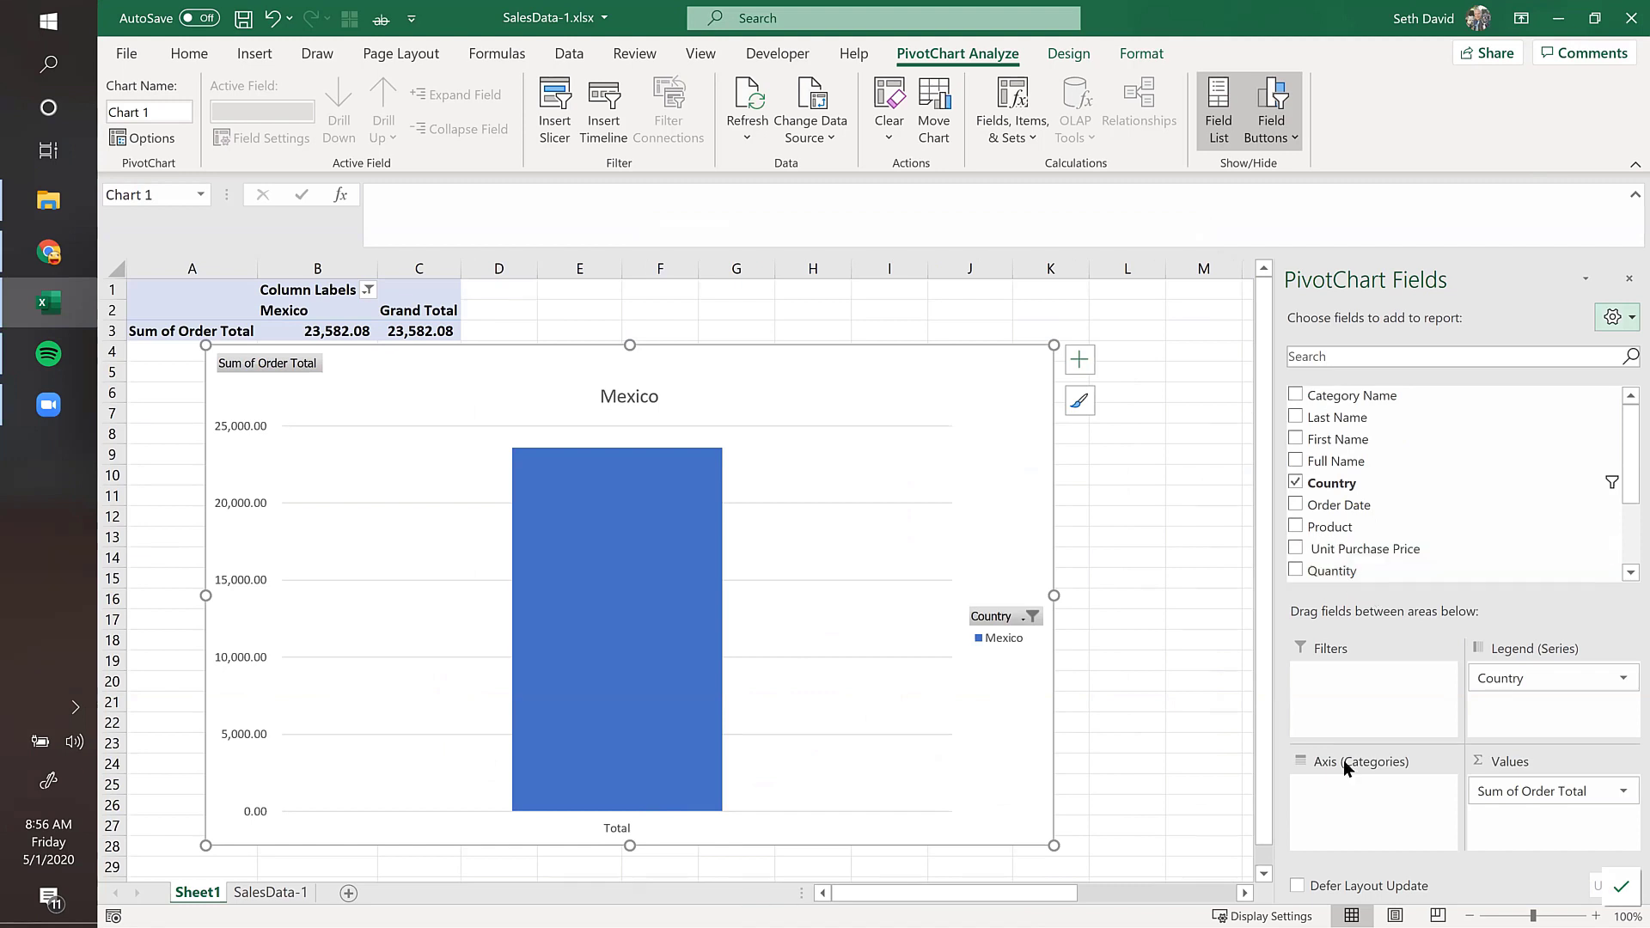
drag(1324, 462, 1346, 802)
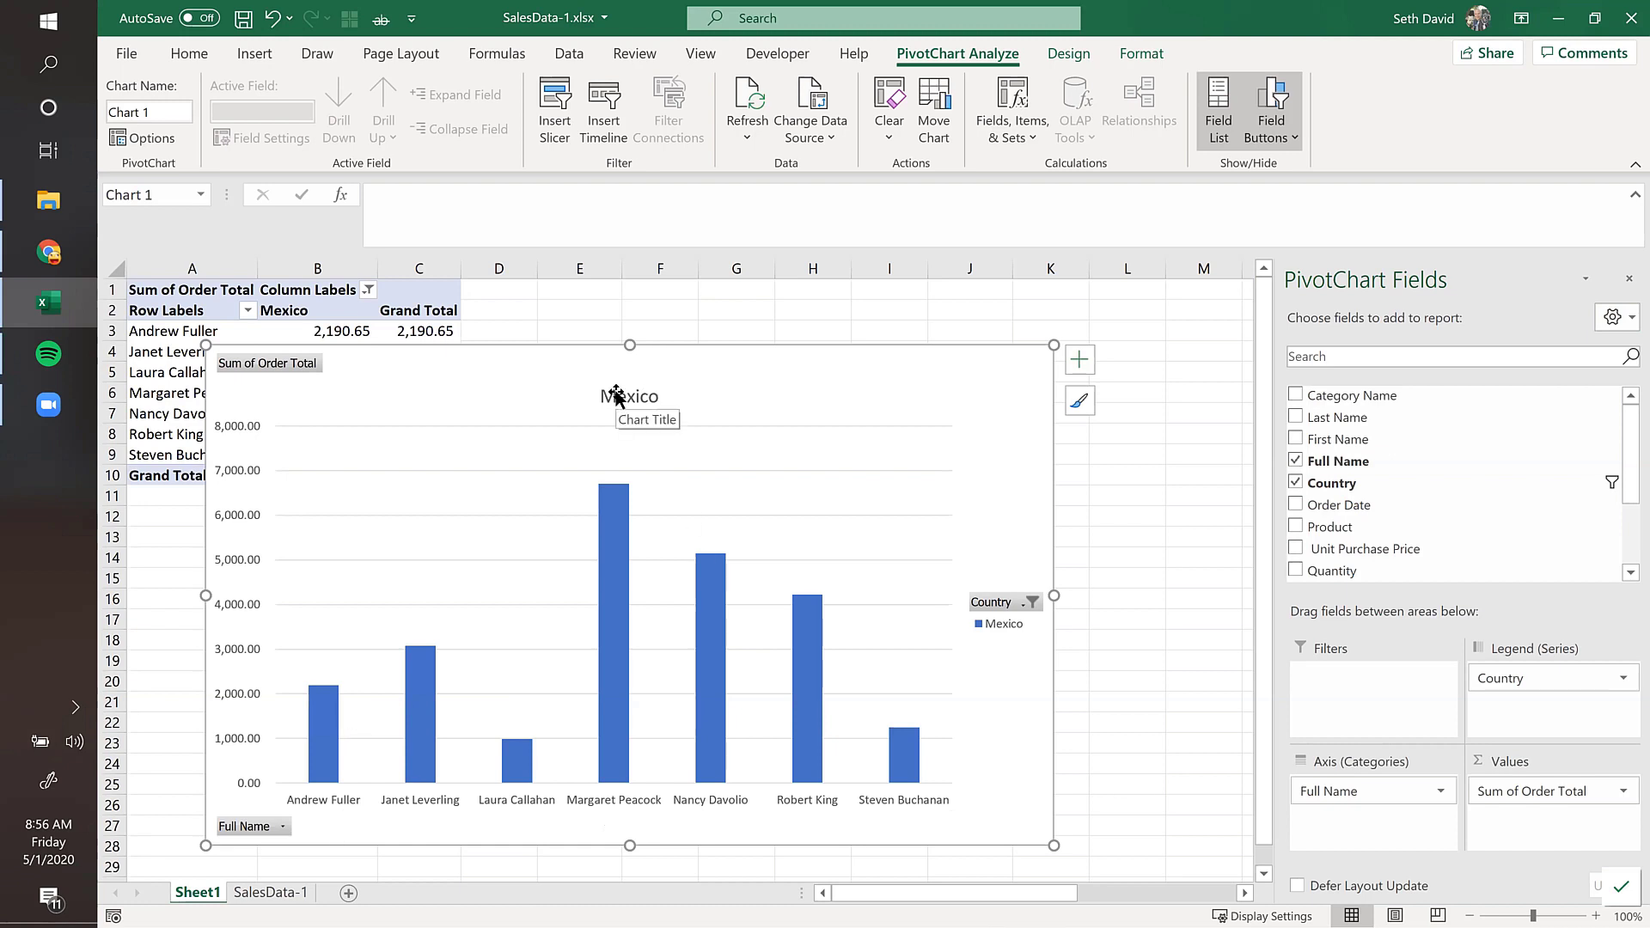
Step: Set the PivotChart's Country filter back to all countries
click(1032, 602)
click(805, 289)
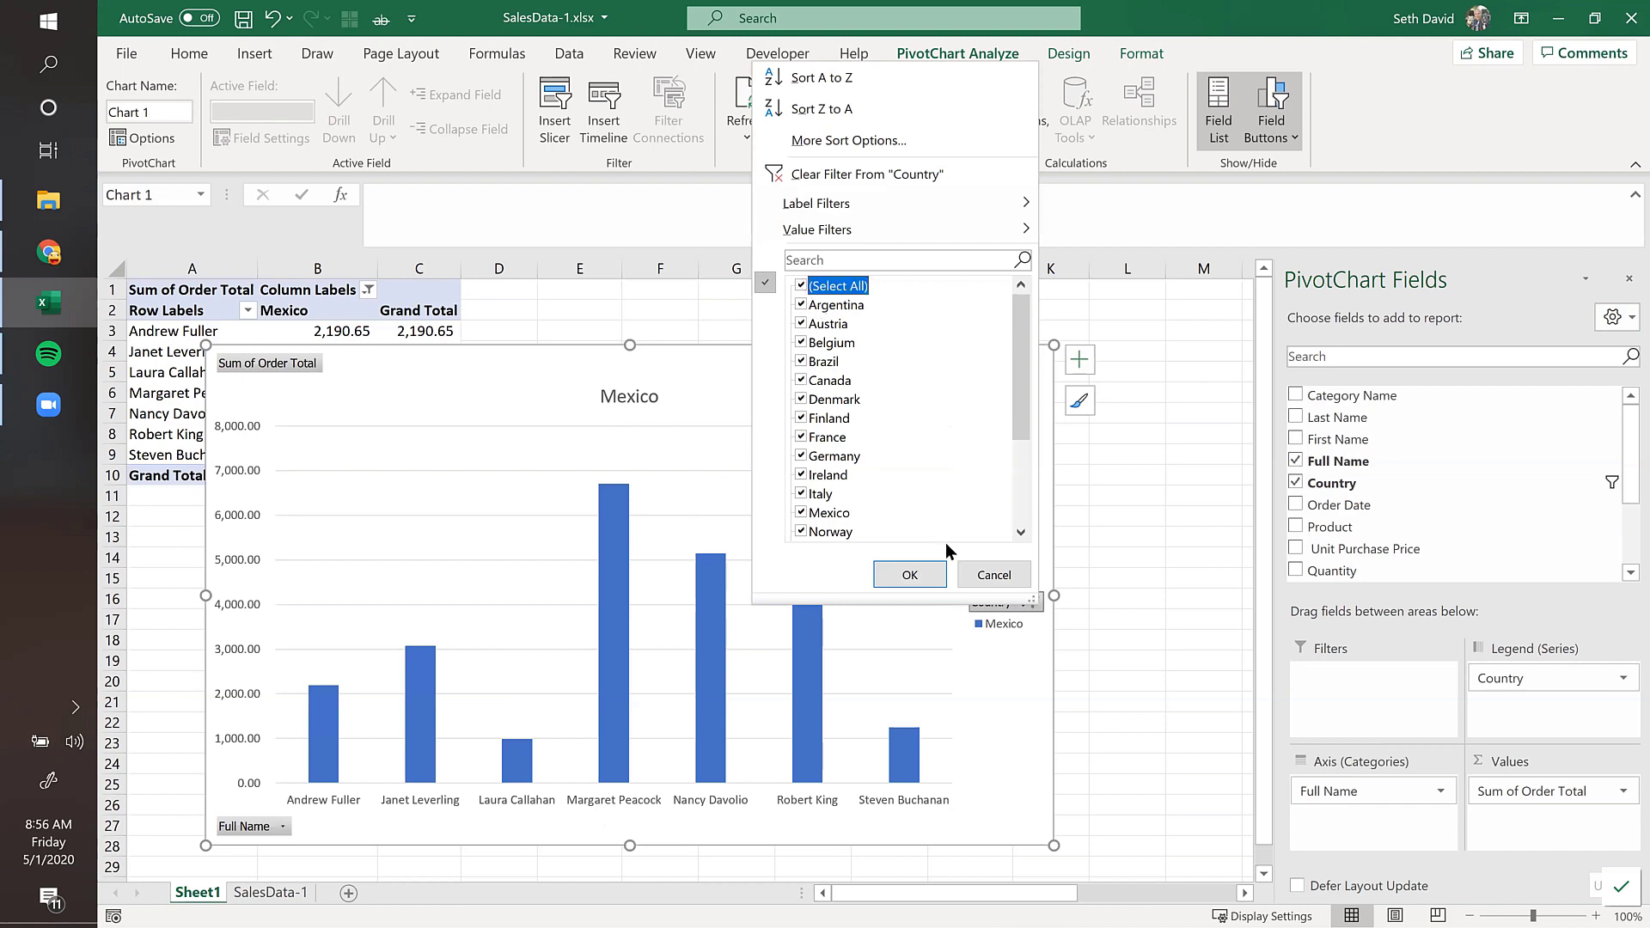
click(908, 576)
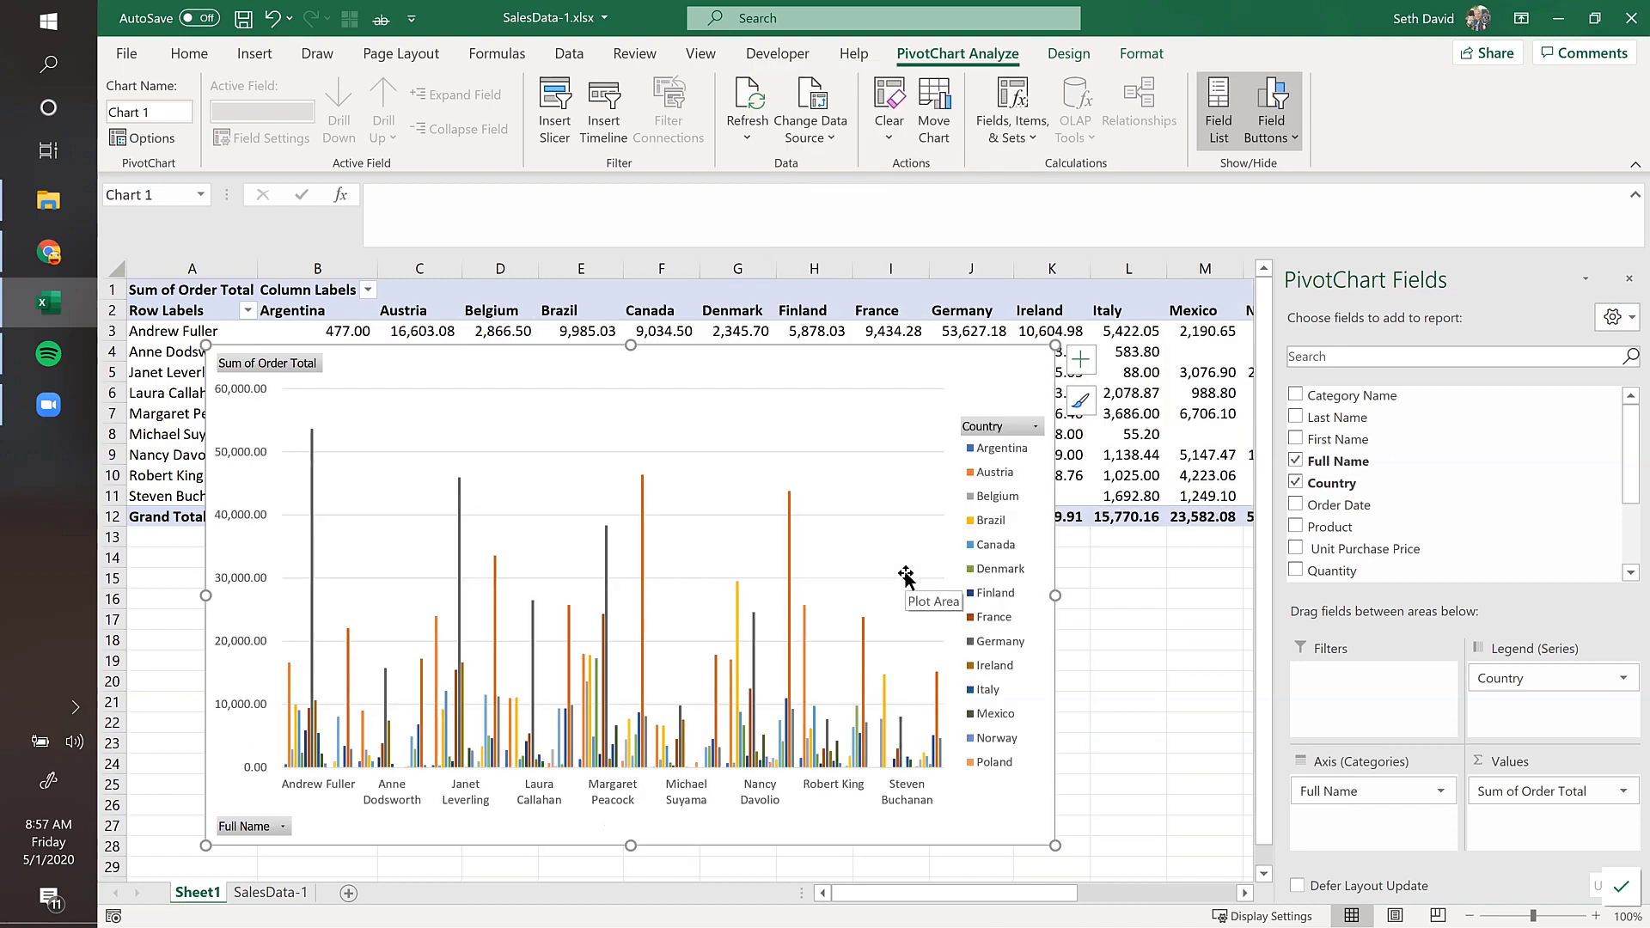
Step: Make the PivotChart wider and taller so it fills the visible sheet area below the PivotTable's first rows
drag(1055, 595, 1216, 597)
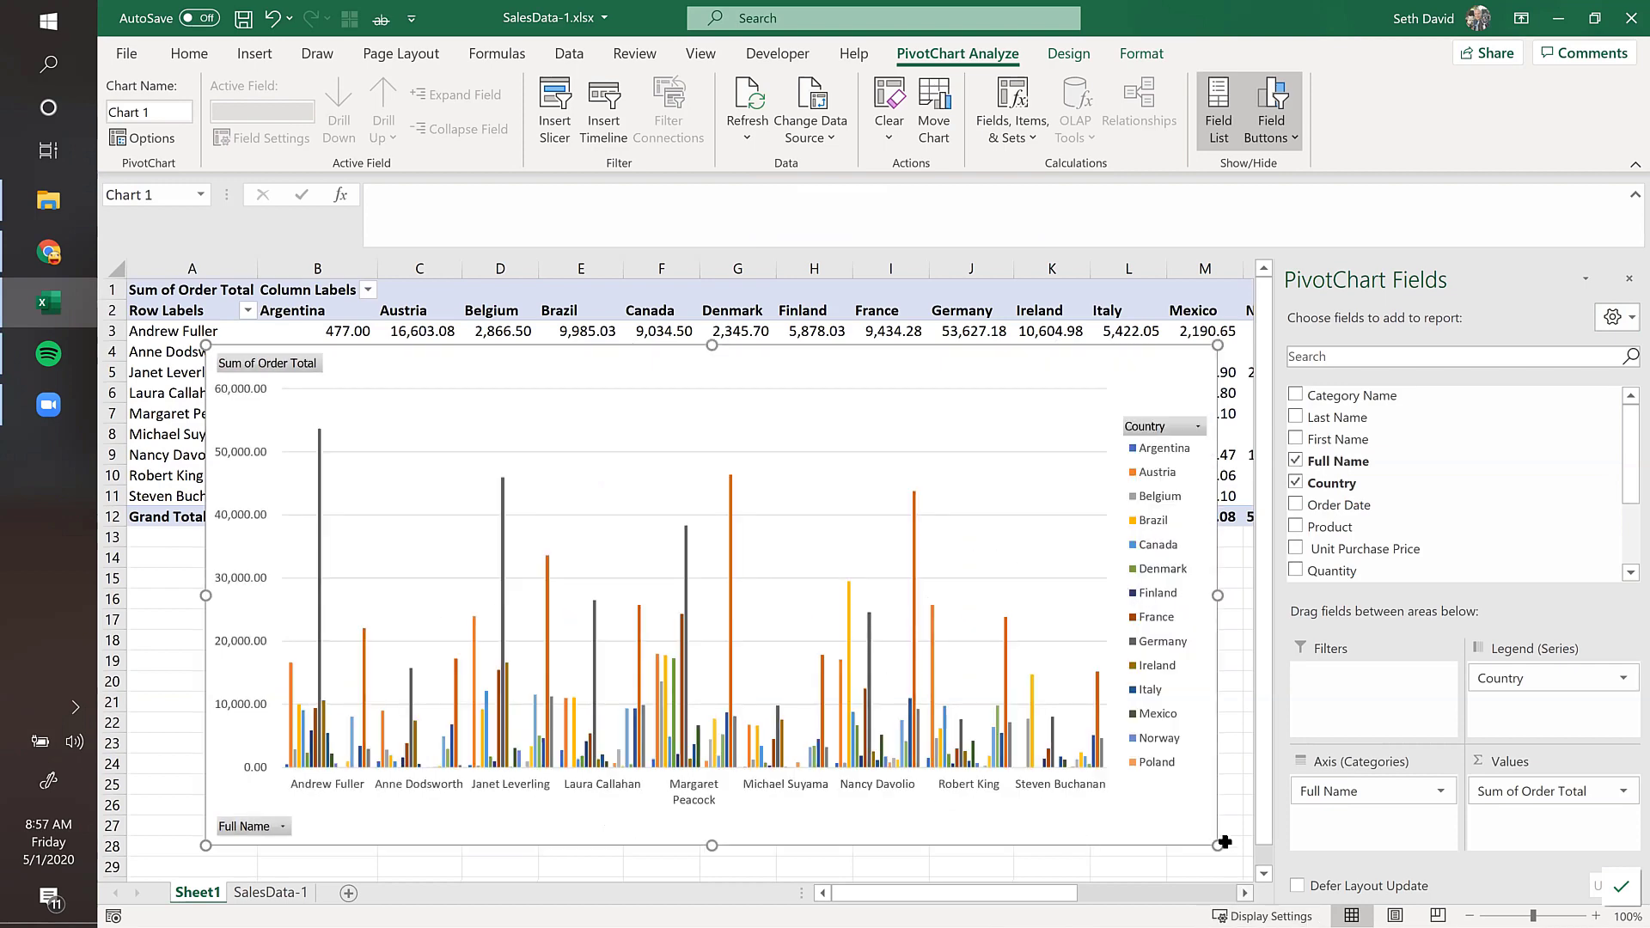
drag(1249, 885, 1249, 883)
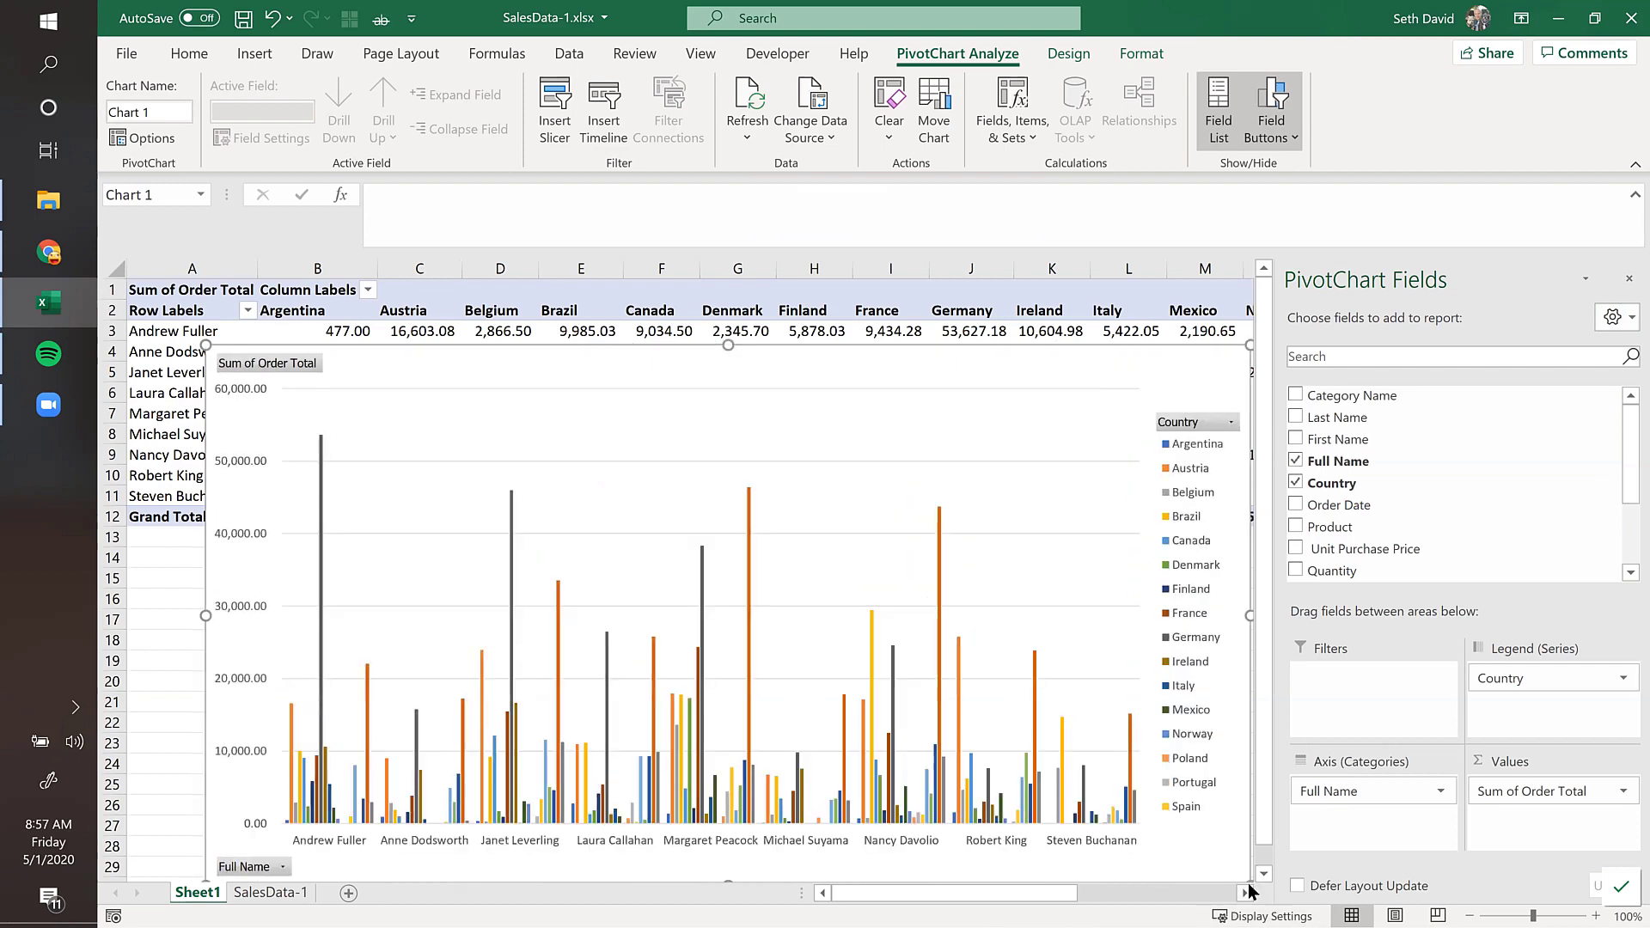
mouse_move(1017, 891)
mouse_down()
mouse_move(1075, 896)
mouse_move(1028, 884)
mouse_up()
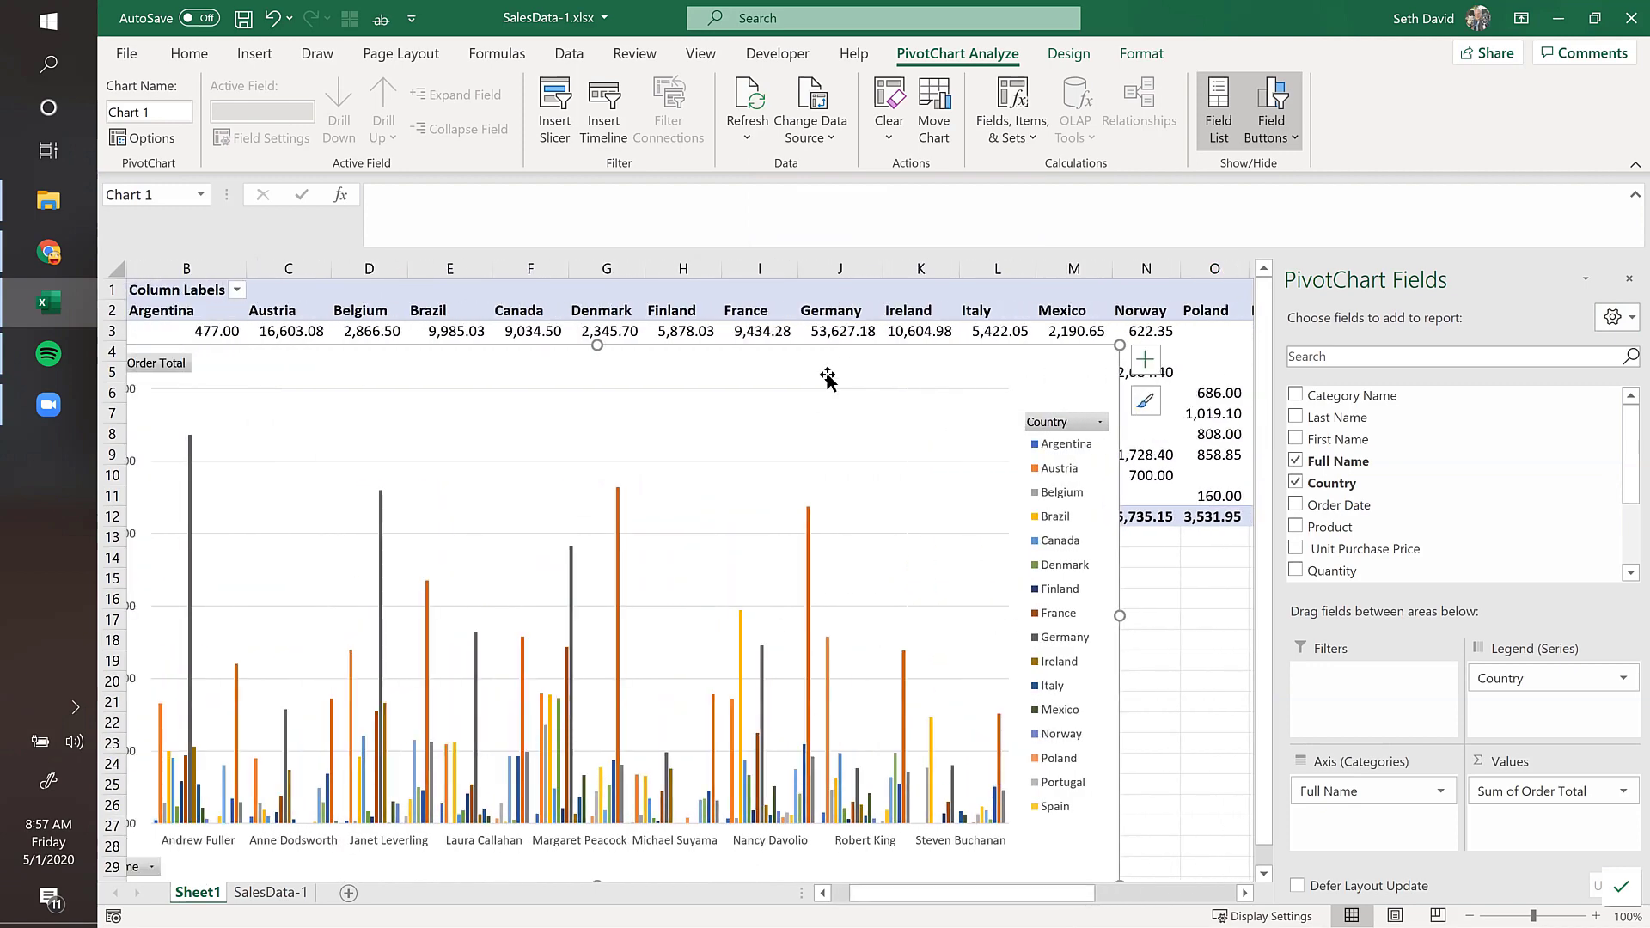
Step: Filter the Country field to the top 5 items by Sum of Order Total, and shift the PivotChart slightly
click(1096, 419)
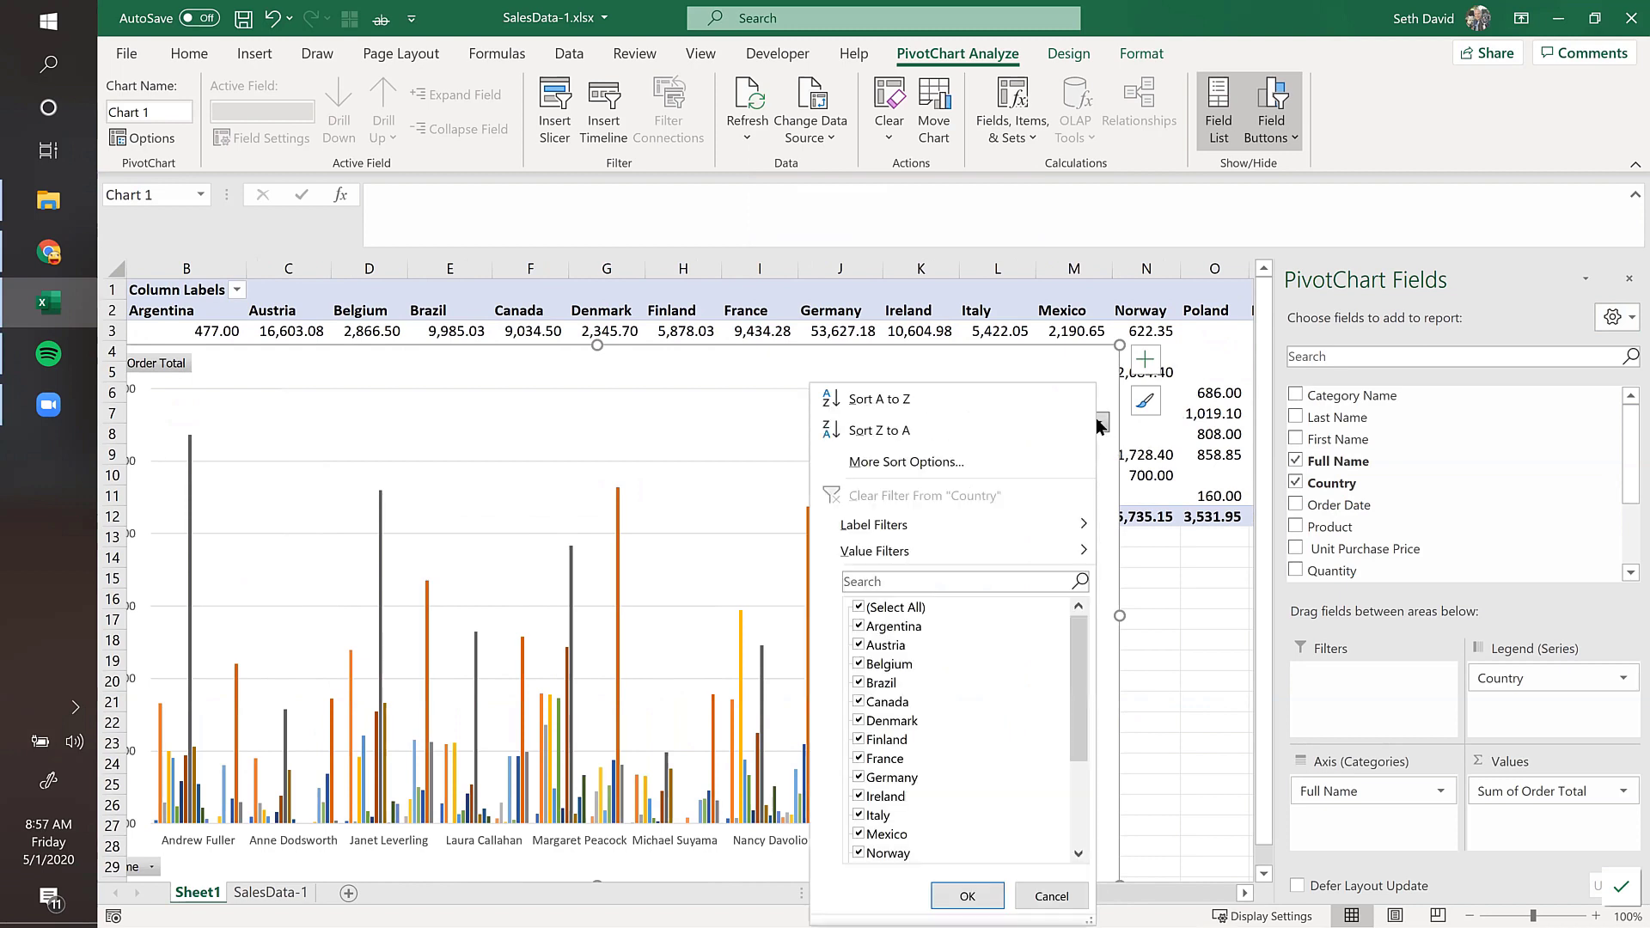
mouse_move(904, 543)
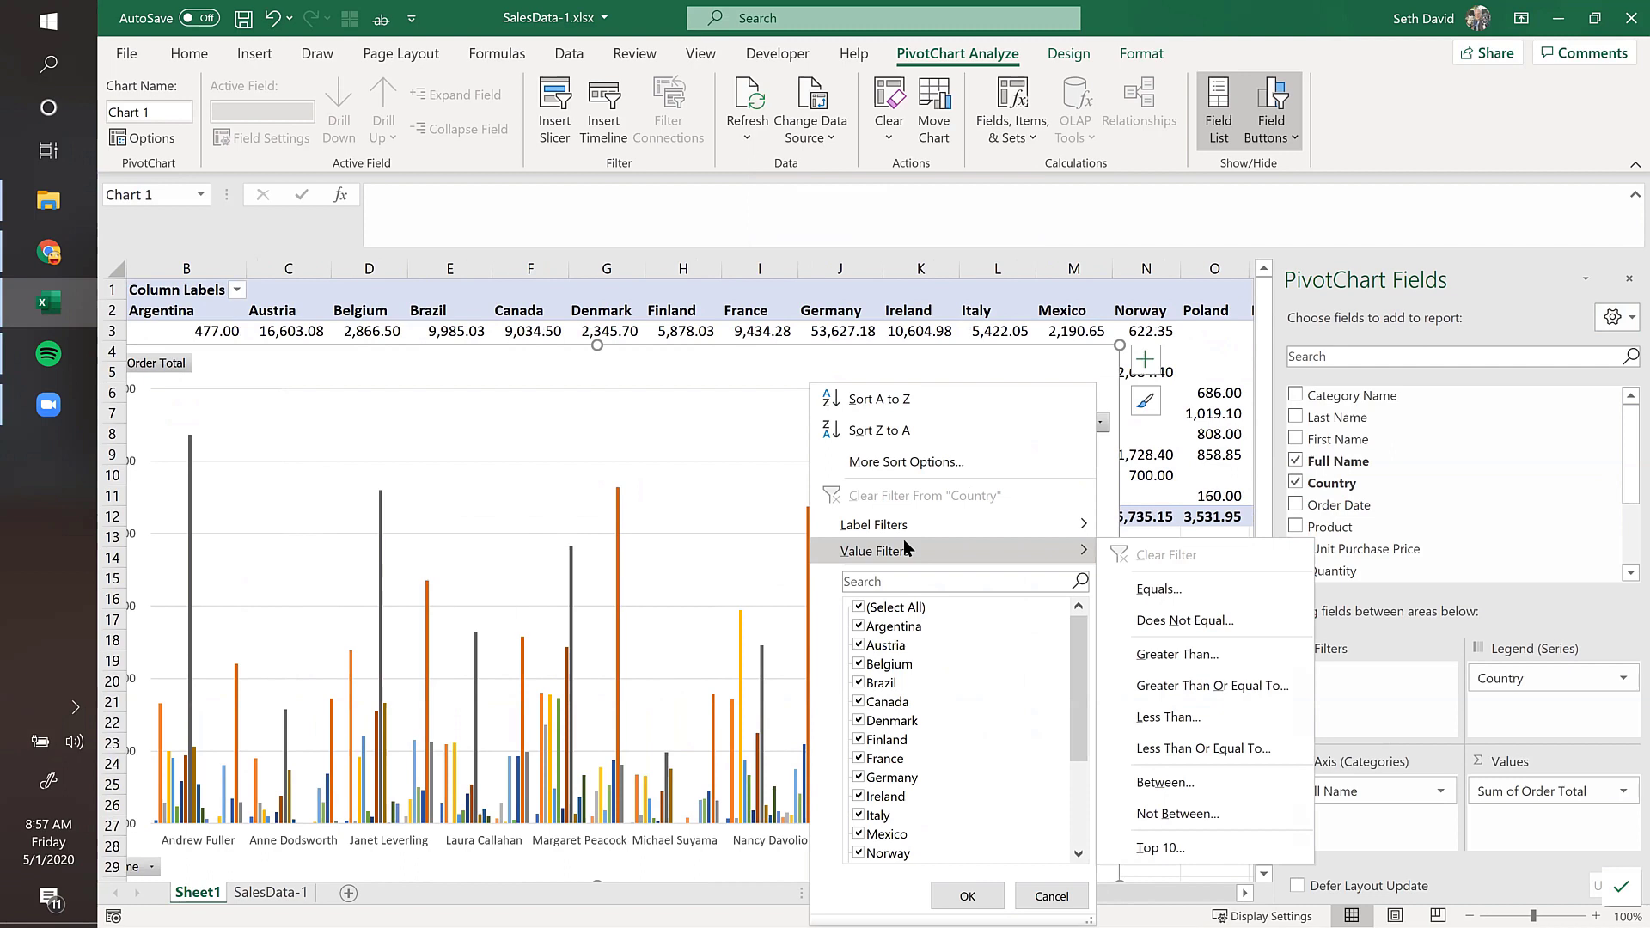
click(1171, 848)
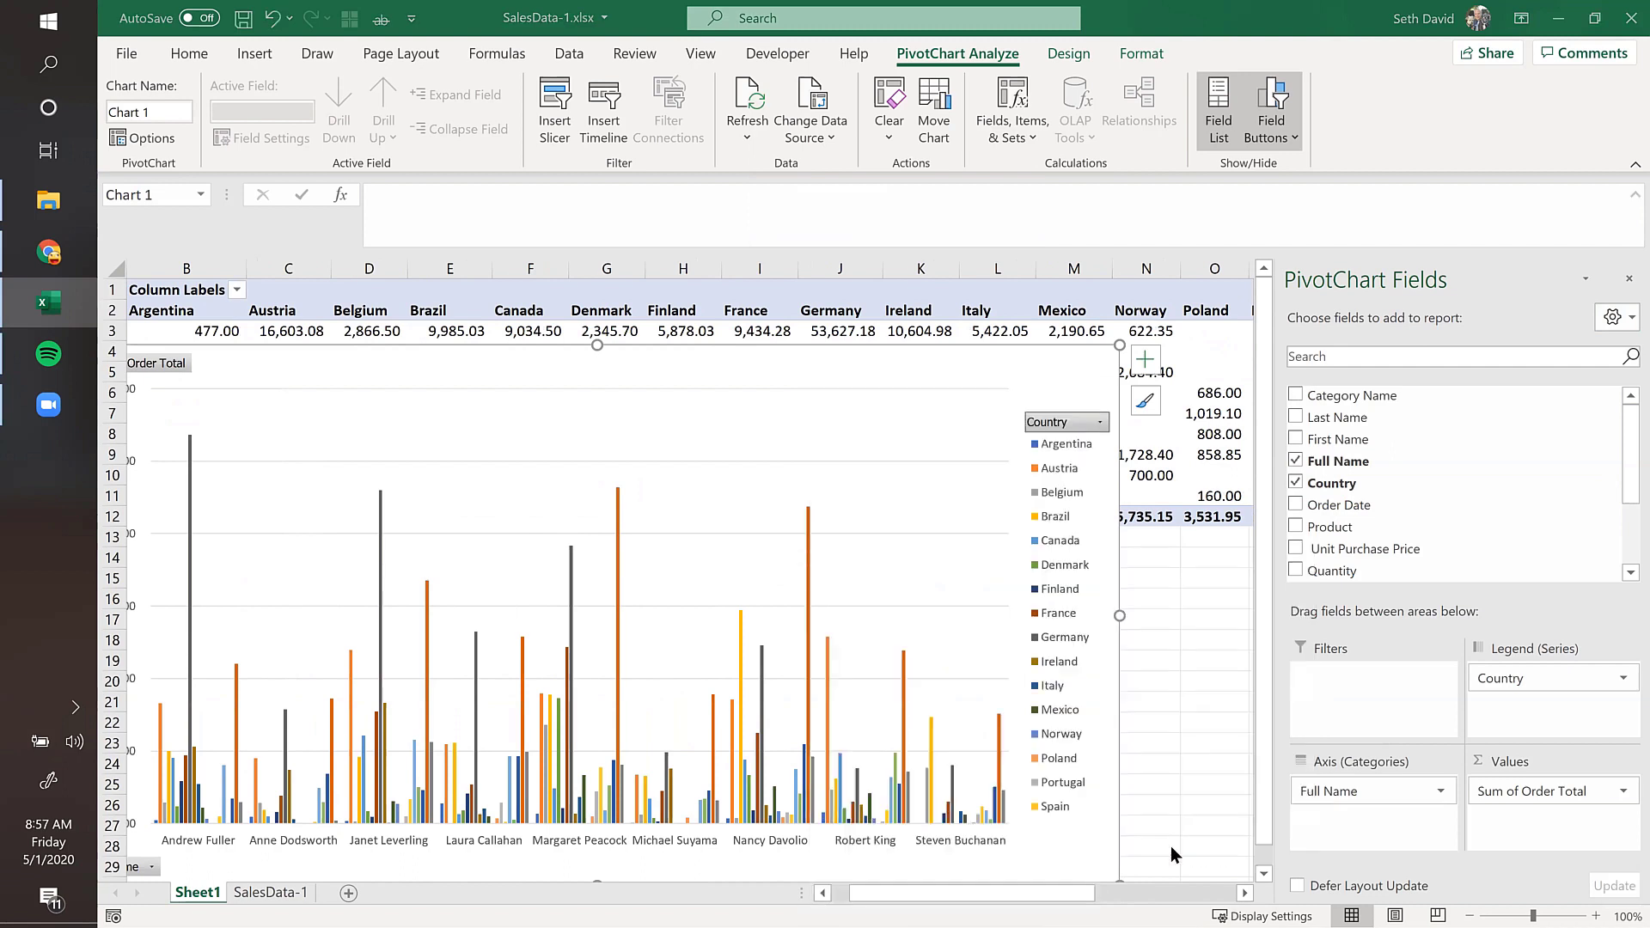
click(887, 516)
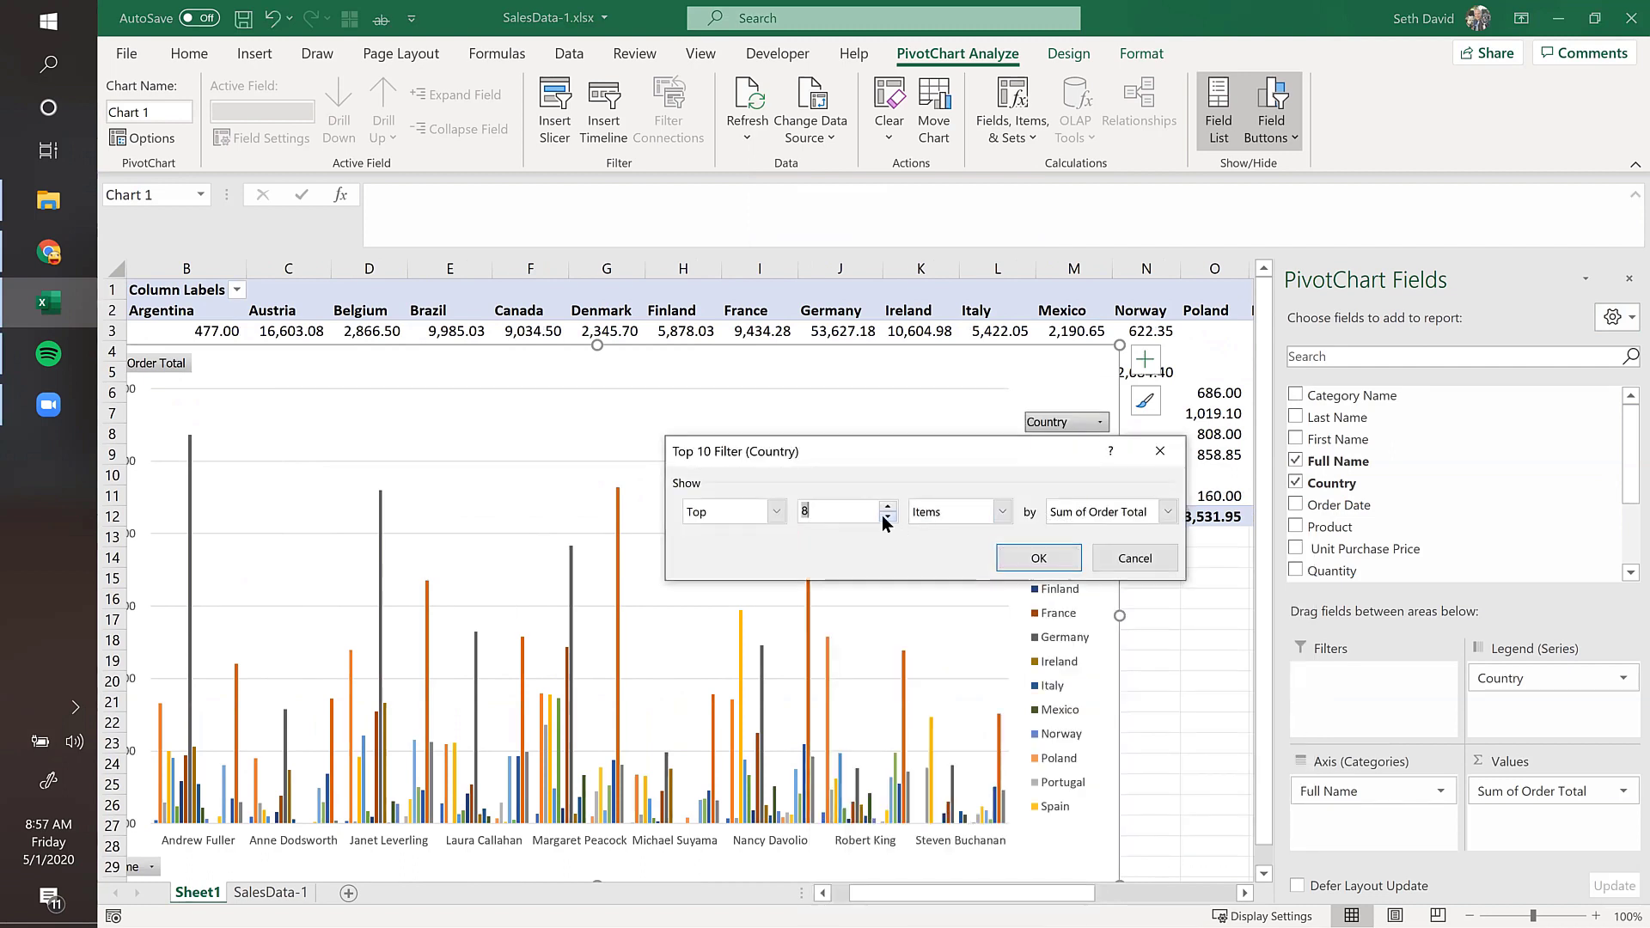
click(887, 516)
click(1055, 559)
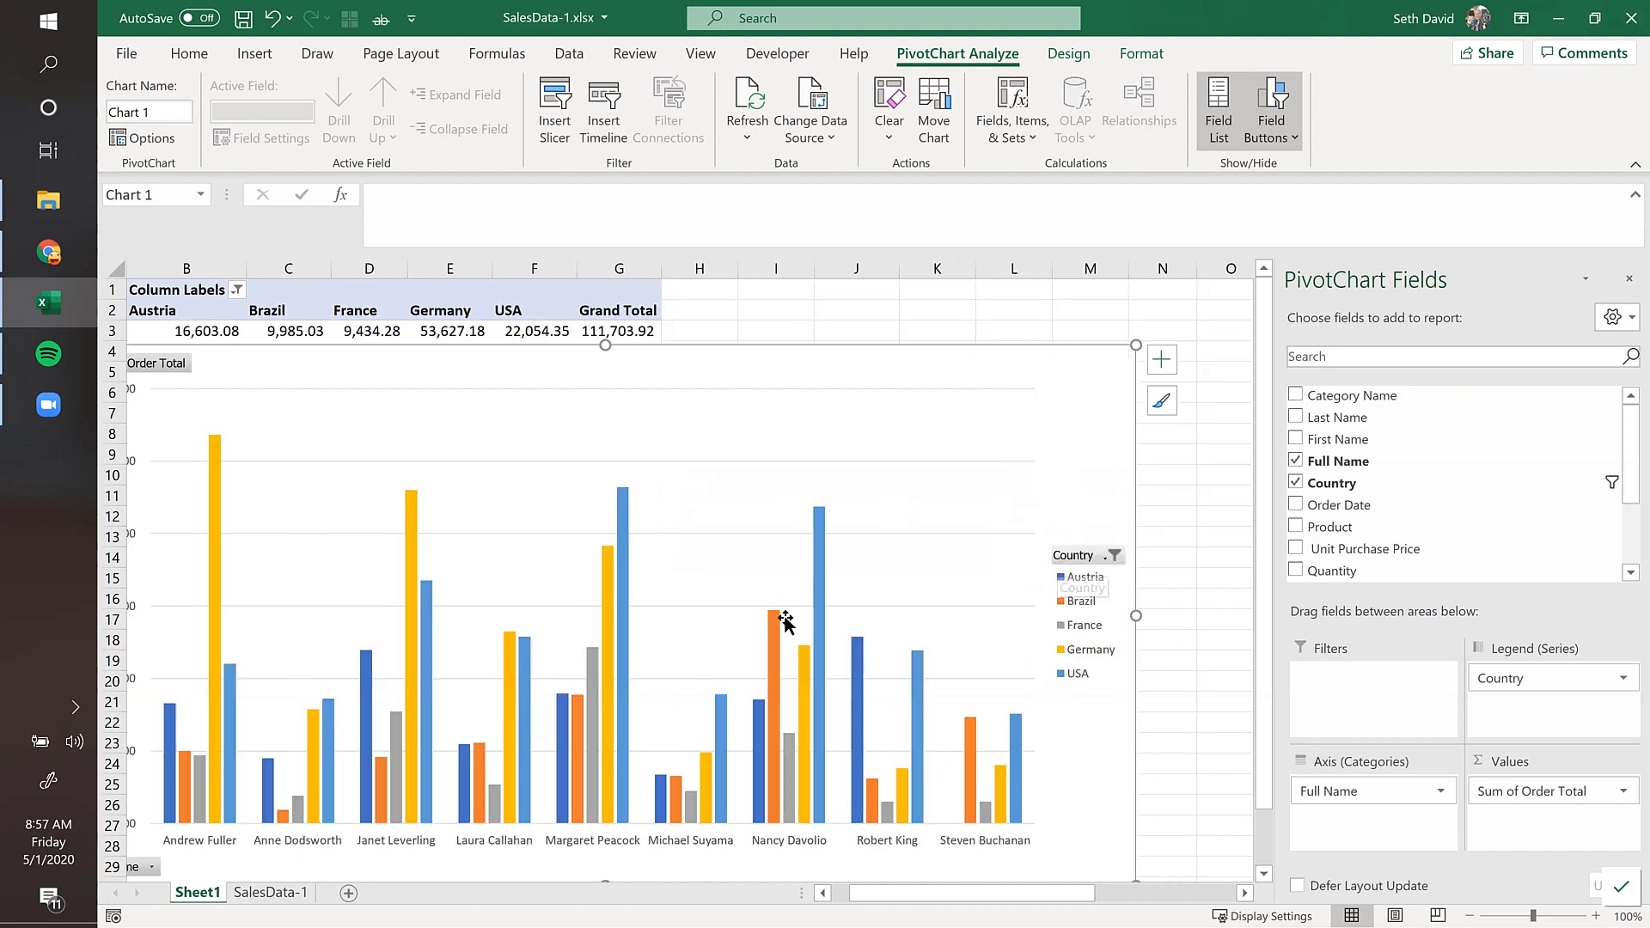
drag(1081, 359, 1117, 350)
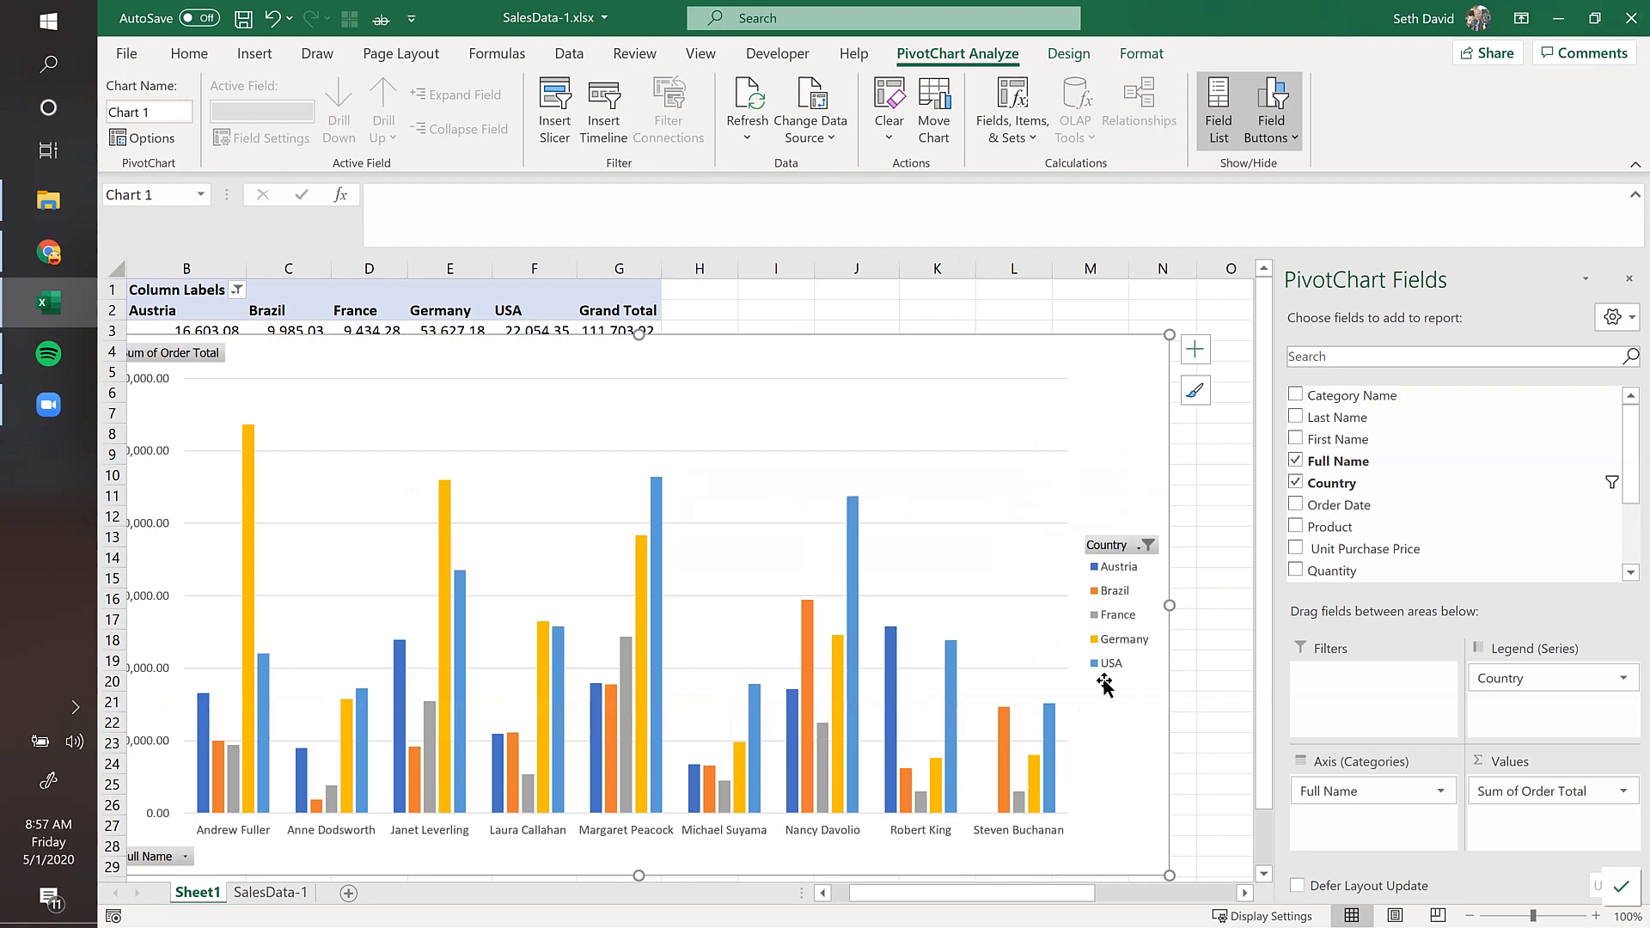
Step: Move the PivotChart so its whole value axis is in view, and examine the tallest Germany and USA columns
drag(968, 353, 1017, 346)
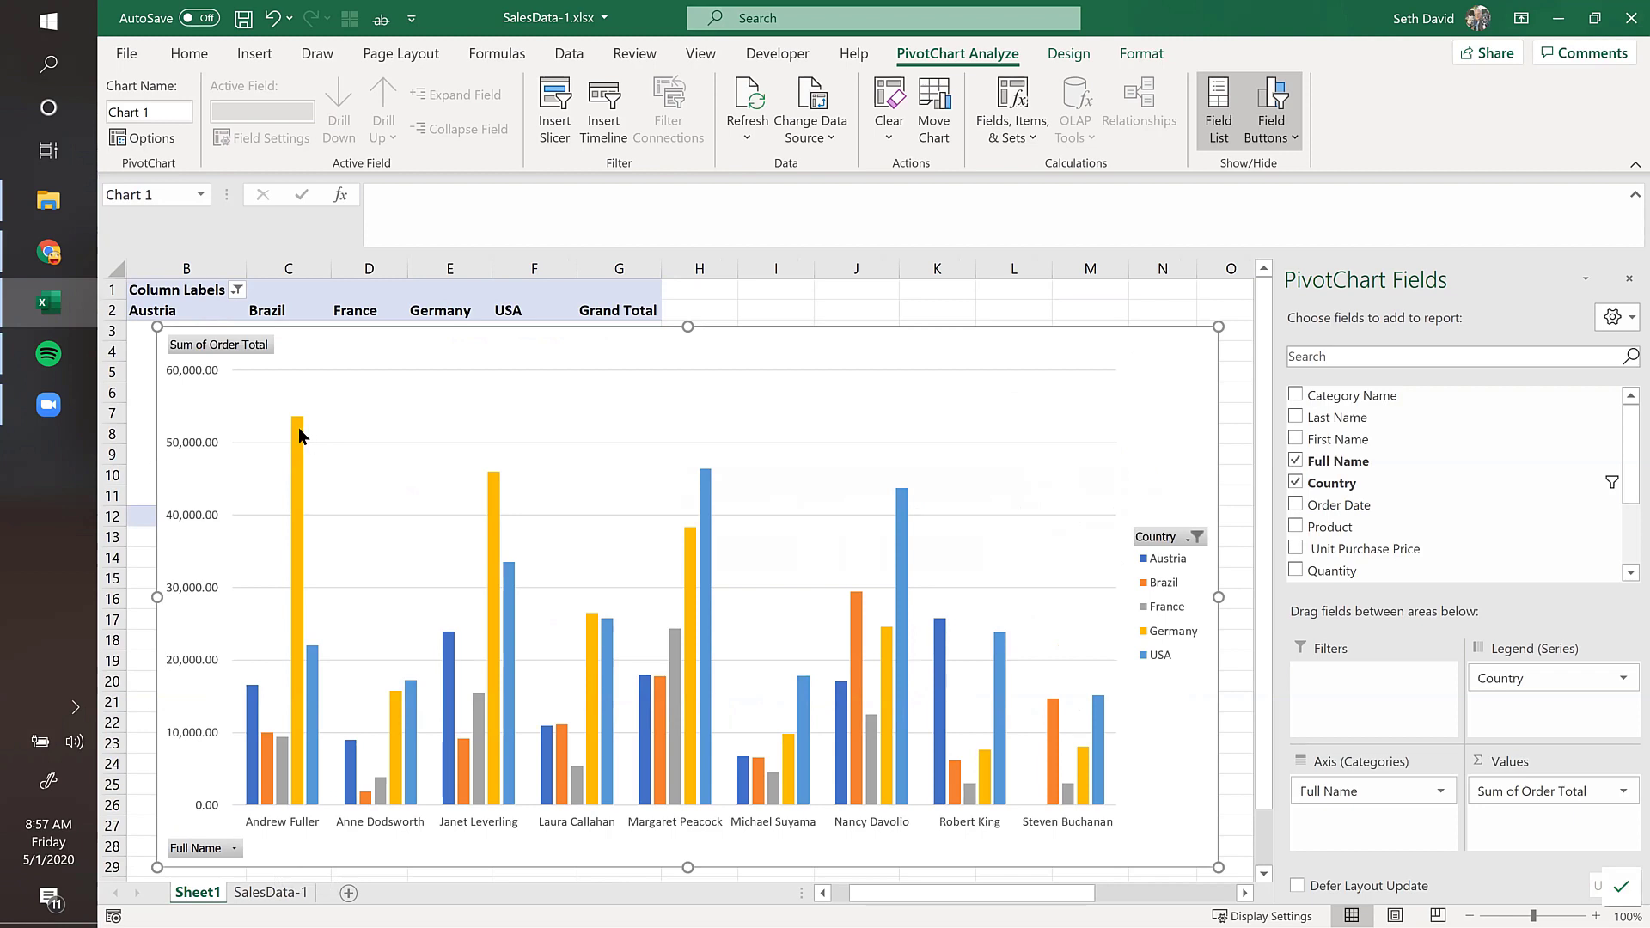
mouse_move(299, 429)
mouse_move(704, 486)
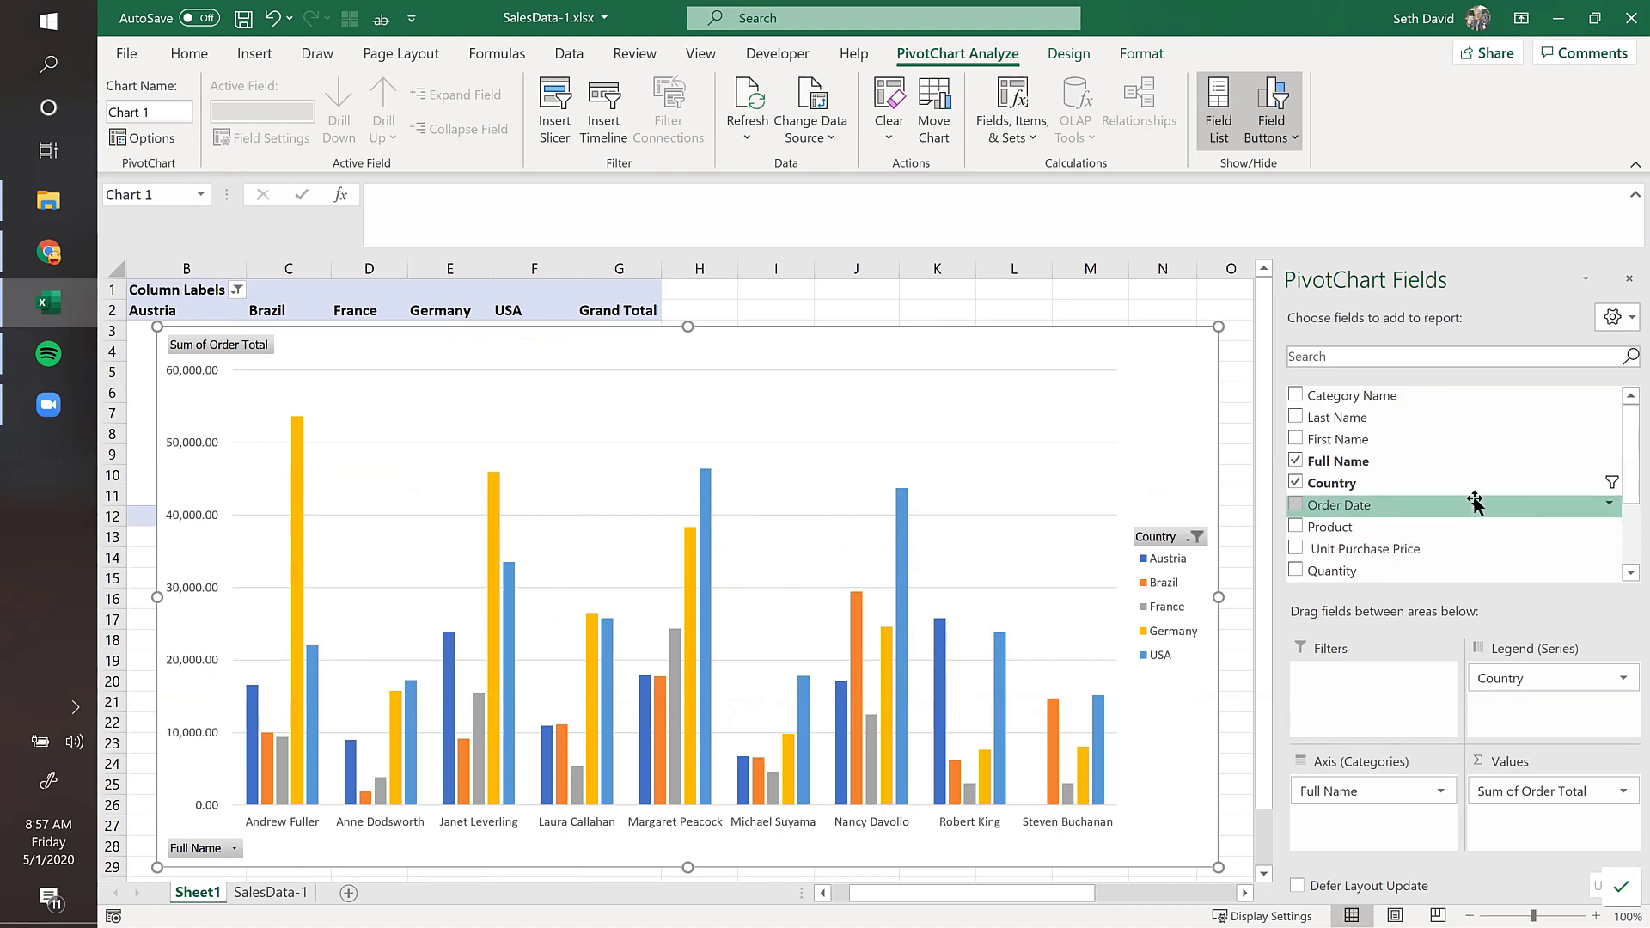
Step: Replace Full Name with Order Date in the PivotChart's axis categories and compare the countries' yearly columns
click(1295, 461)
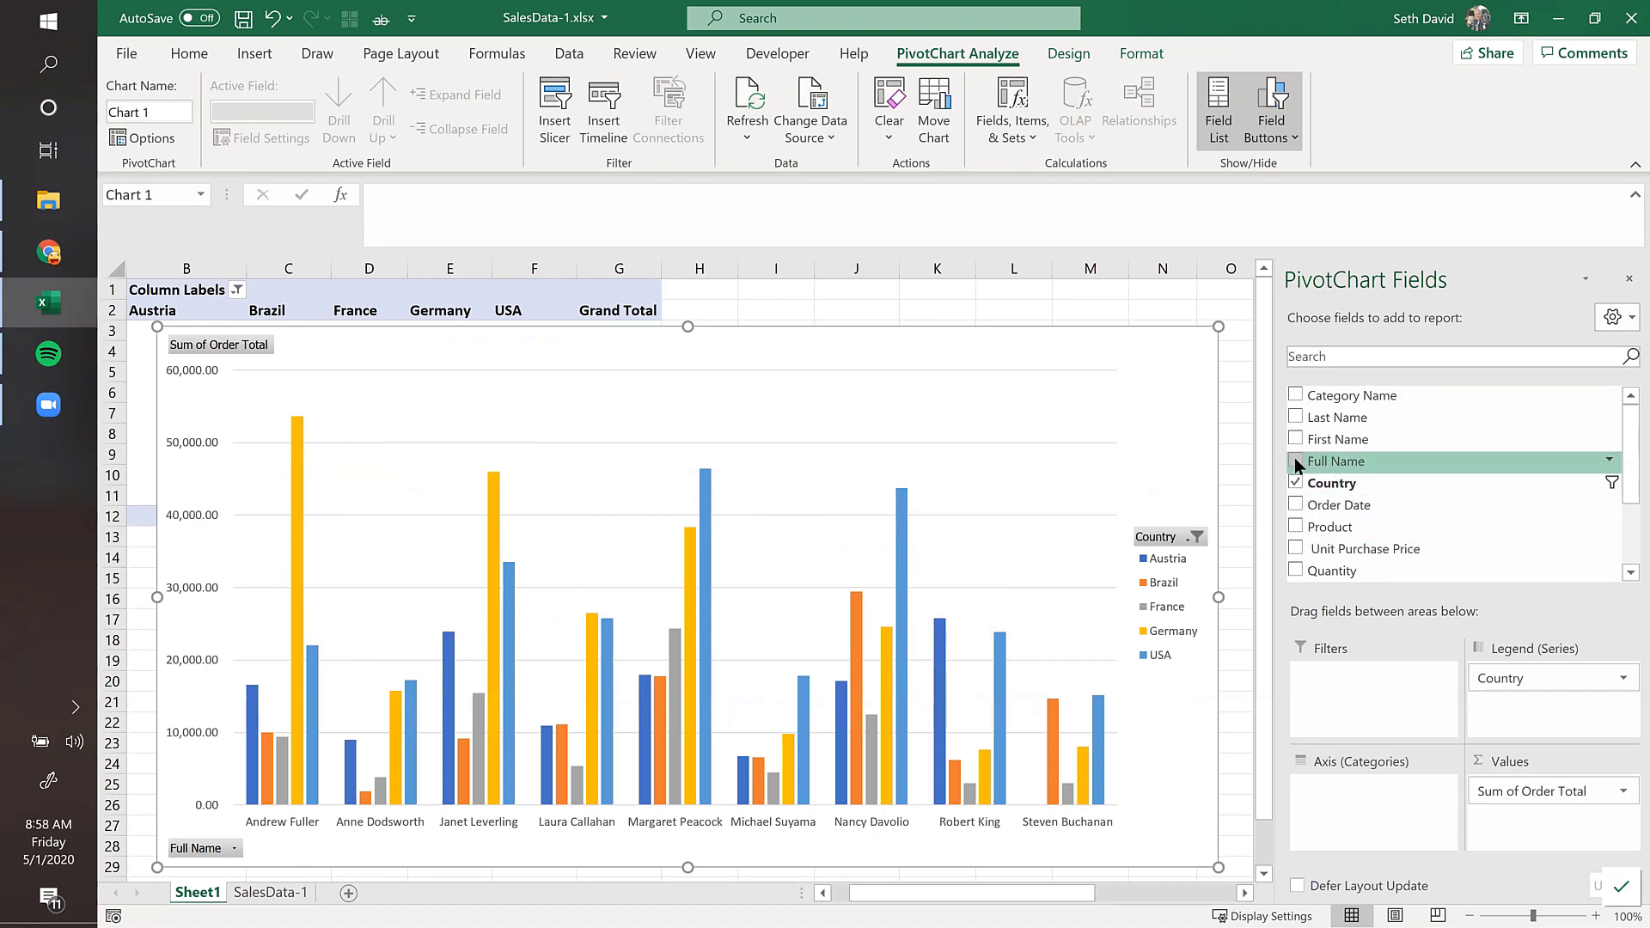
drag(1350, 507, 1348, 792)
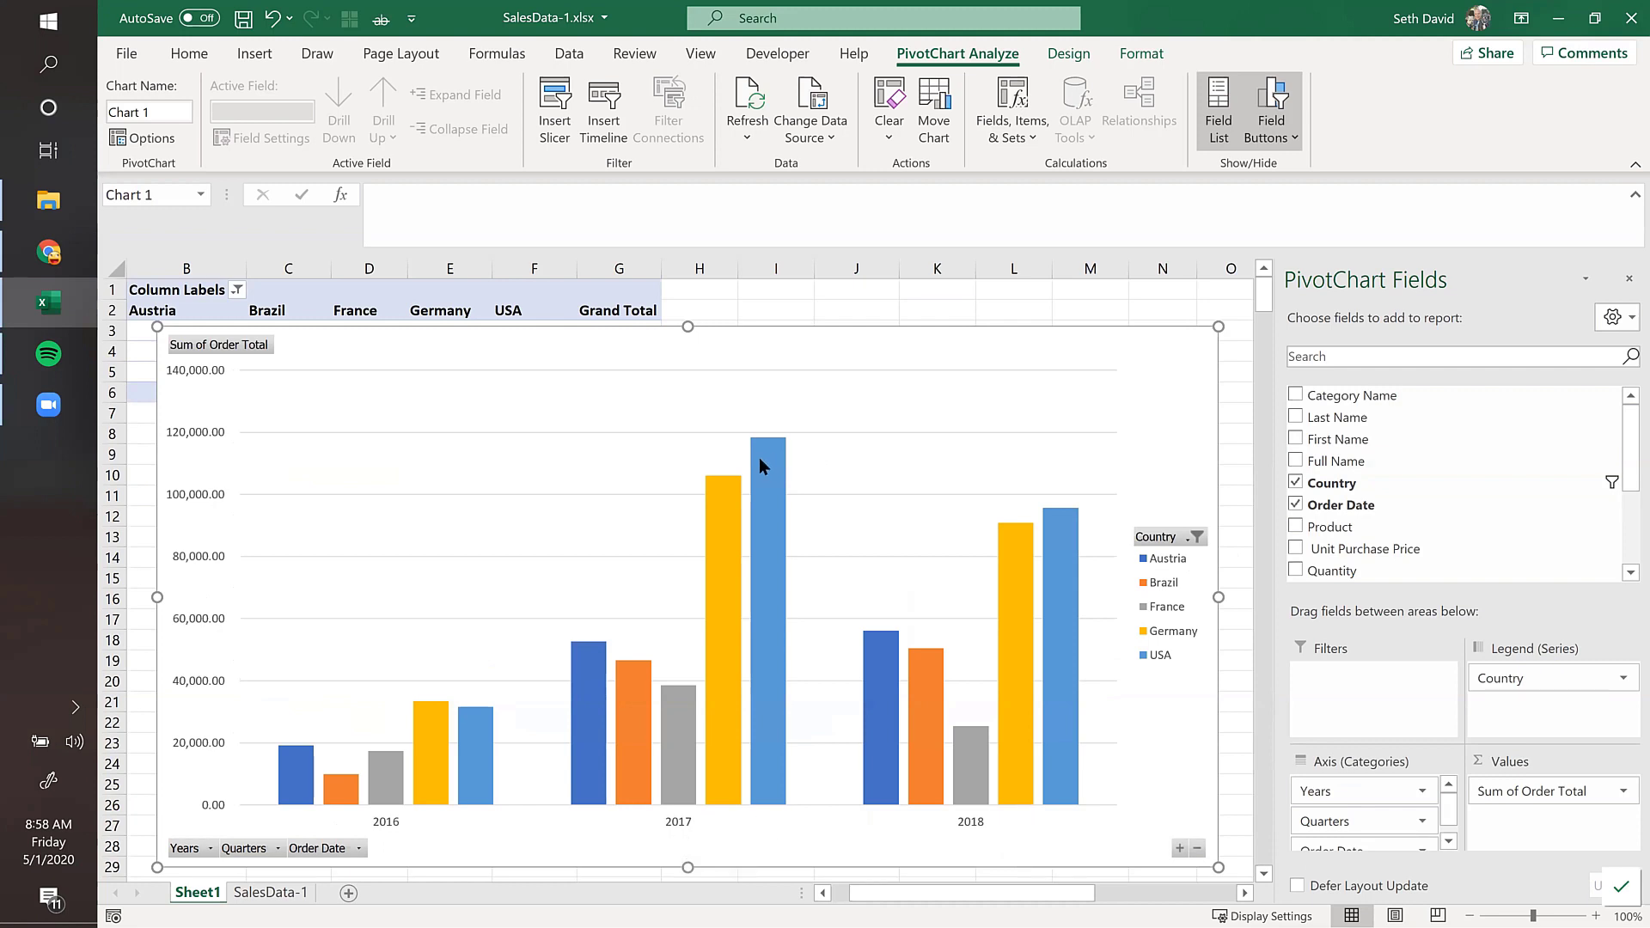
mouse_move(760, 459)
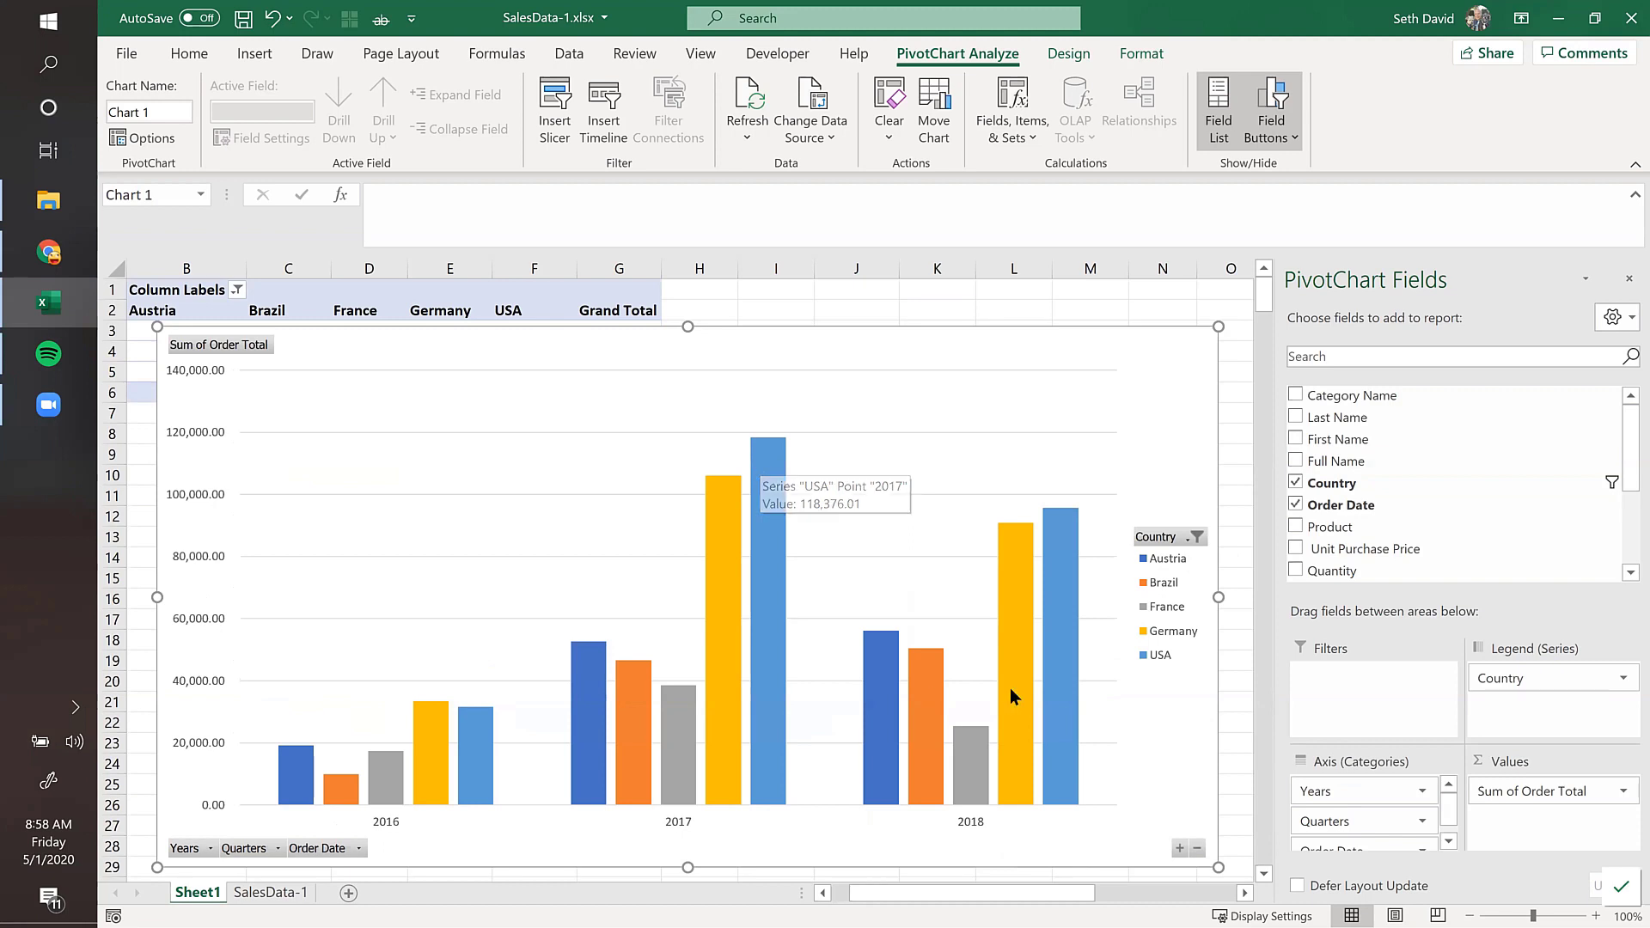
mouse_move(1011, 696)
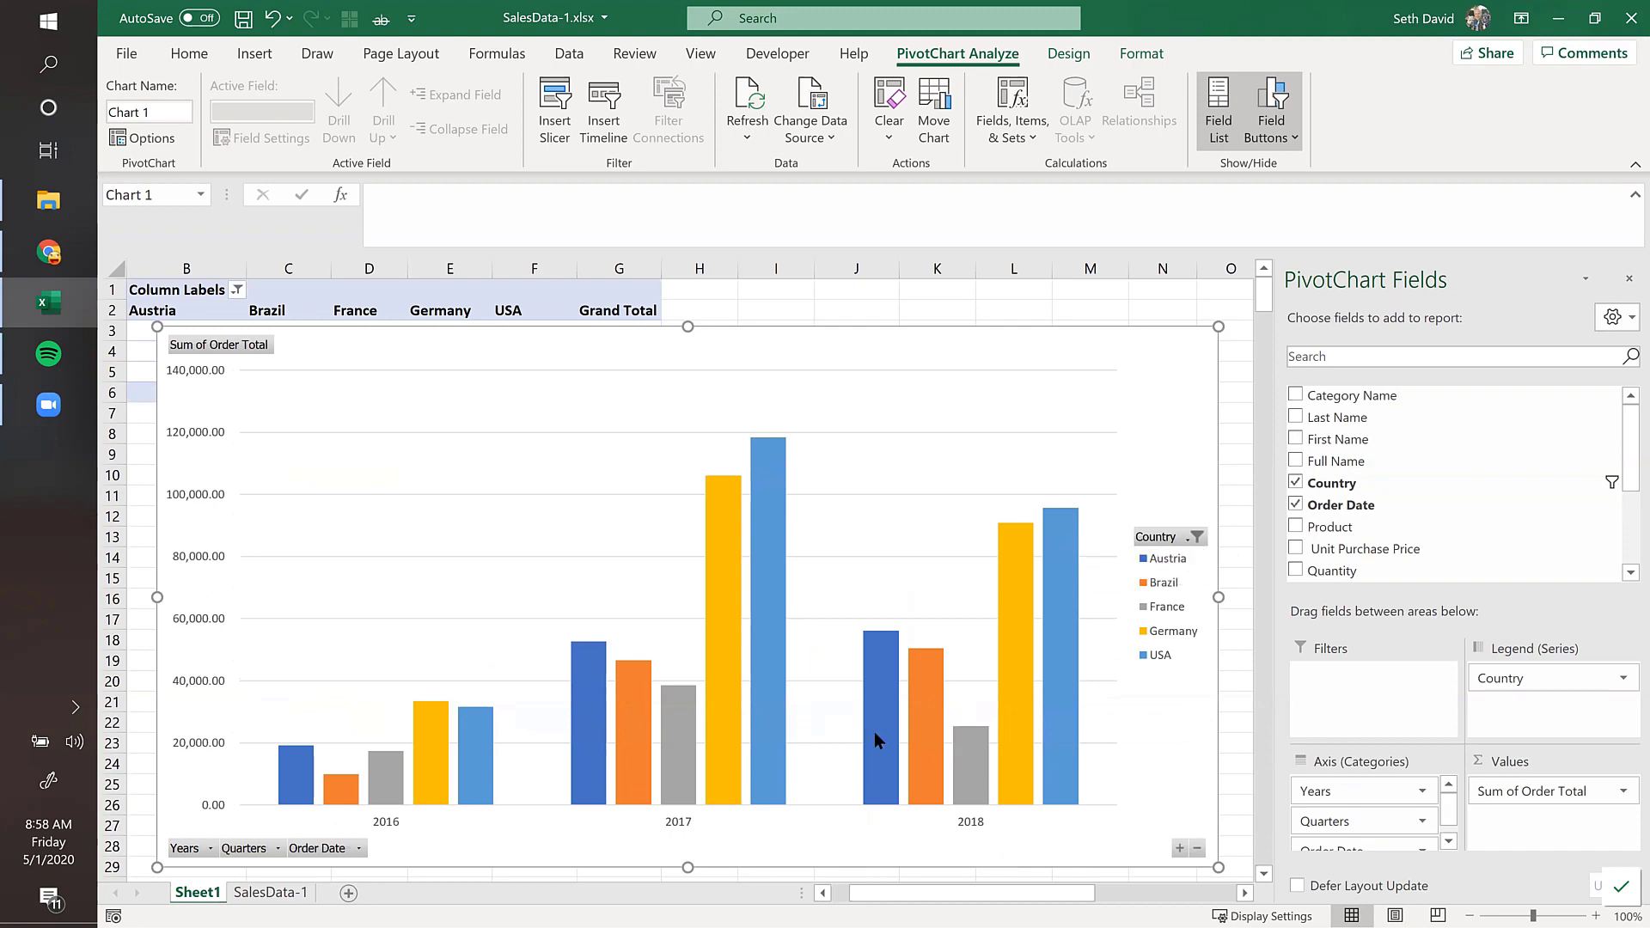
mouse_move(662, 739)
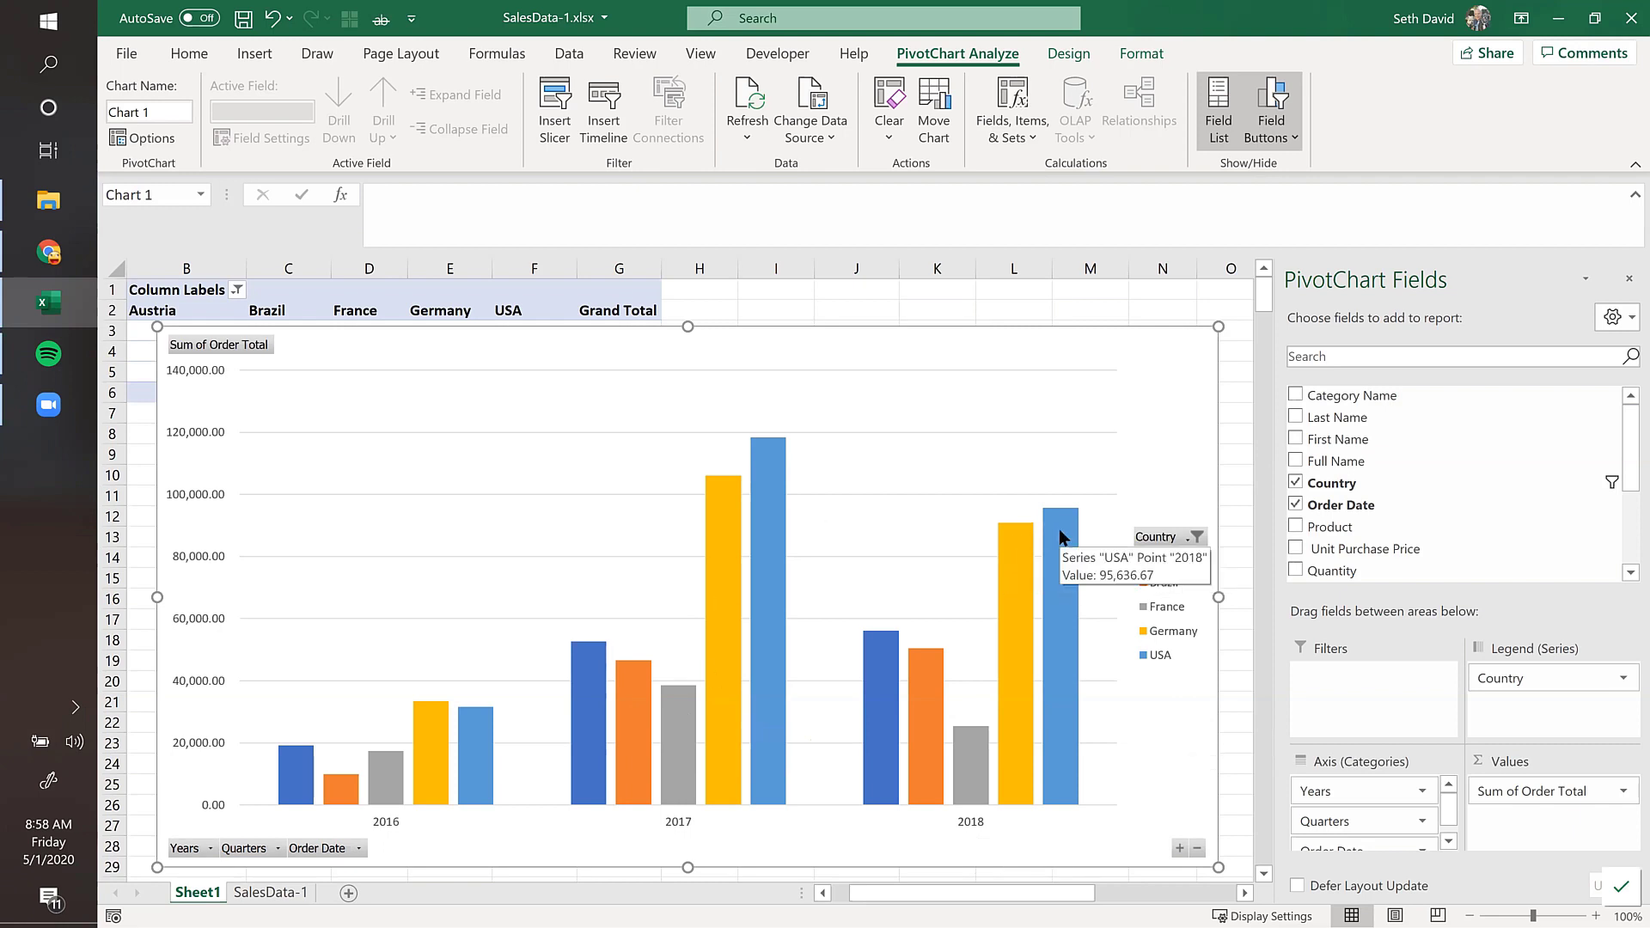
Step: Sort the SalesData-1 table by Order Date from oldest to newest
click(269, 892)
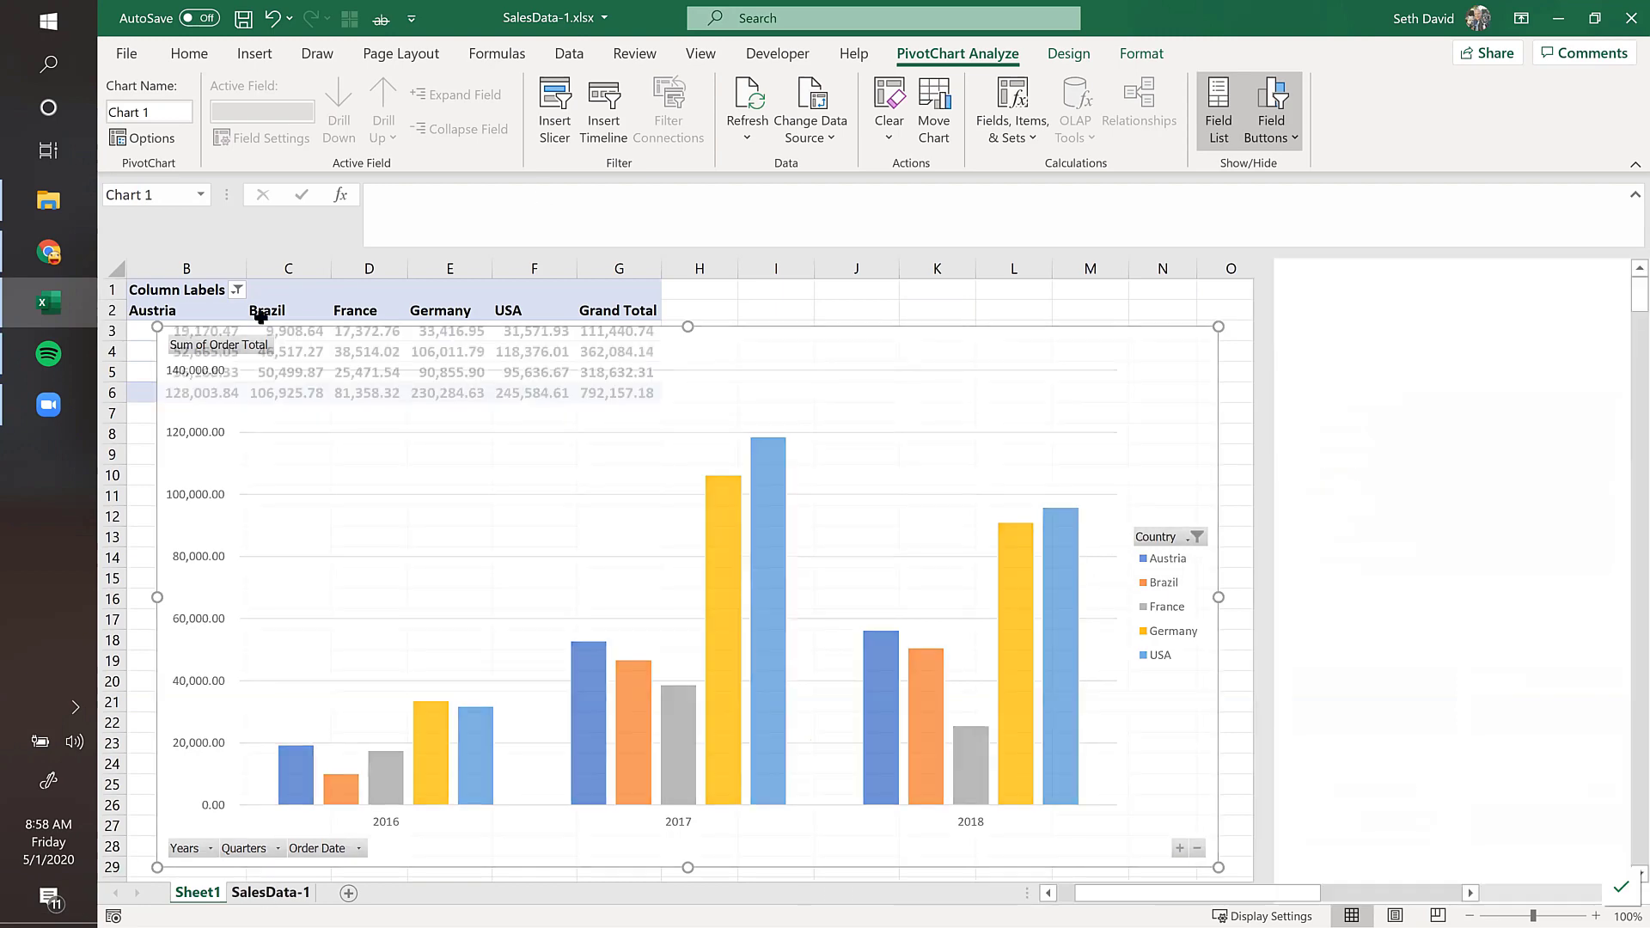
click(681, 291)
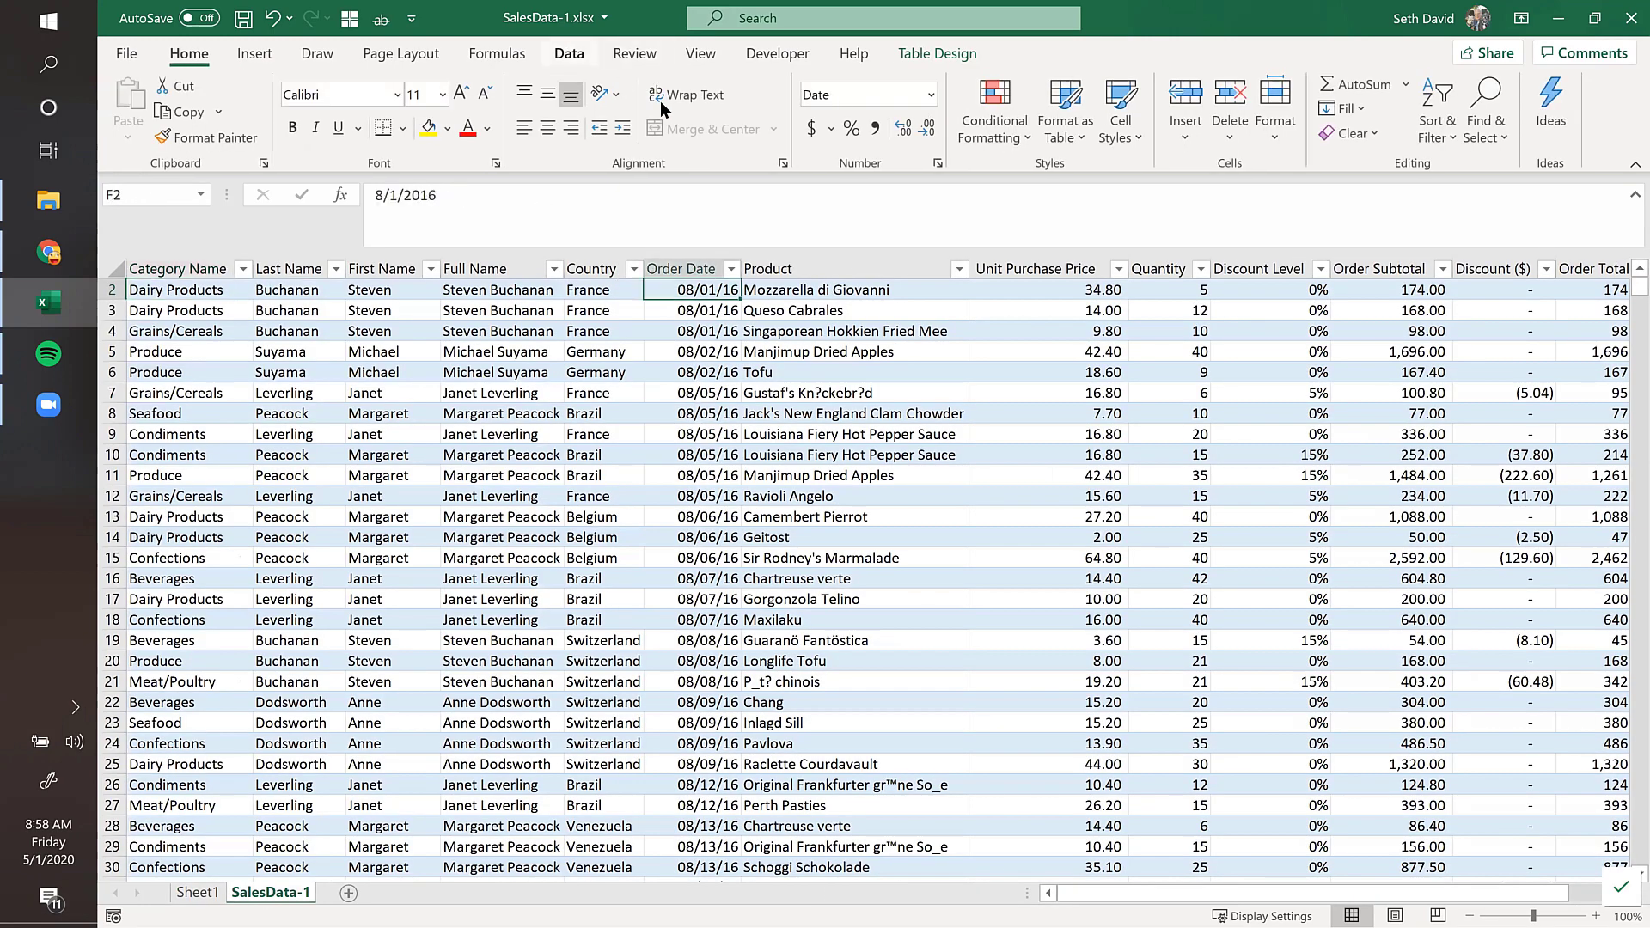
click(569, 53)
click(864, 103)
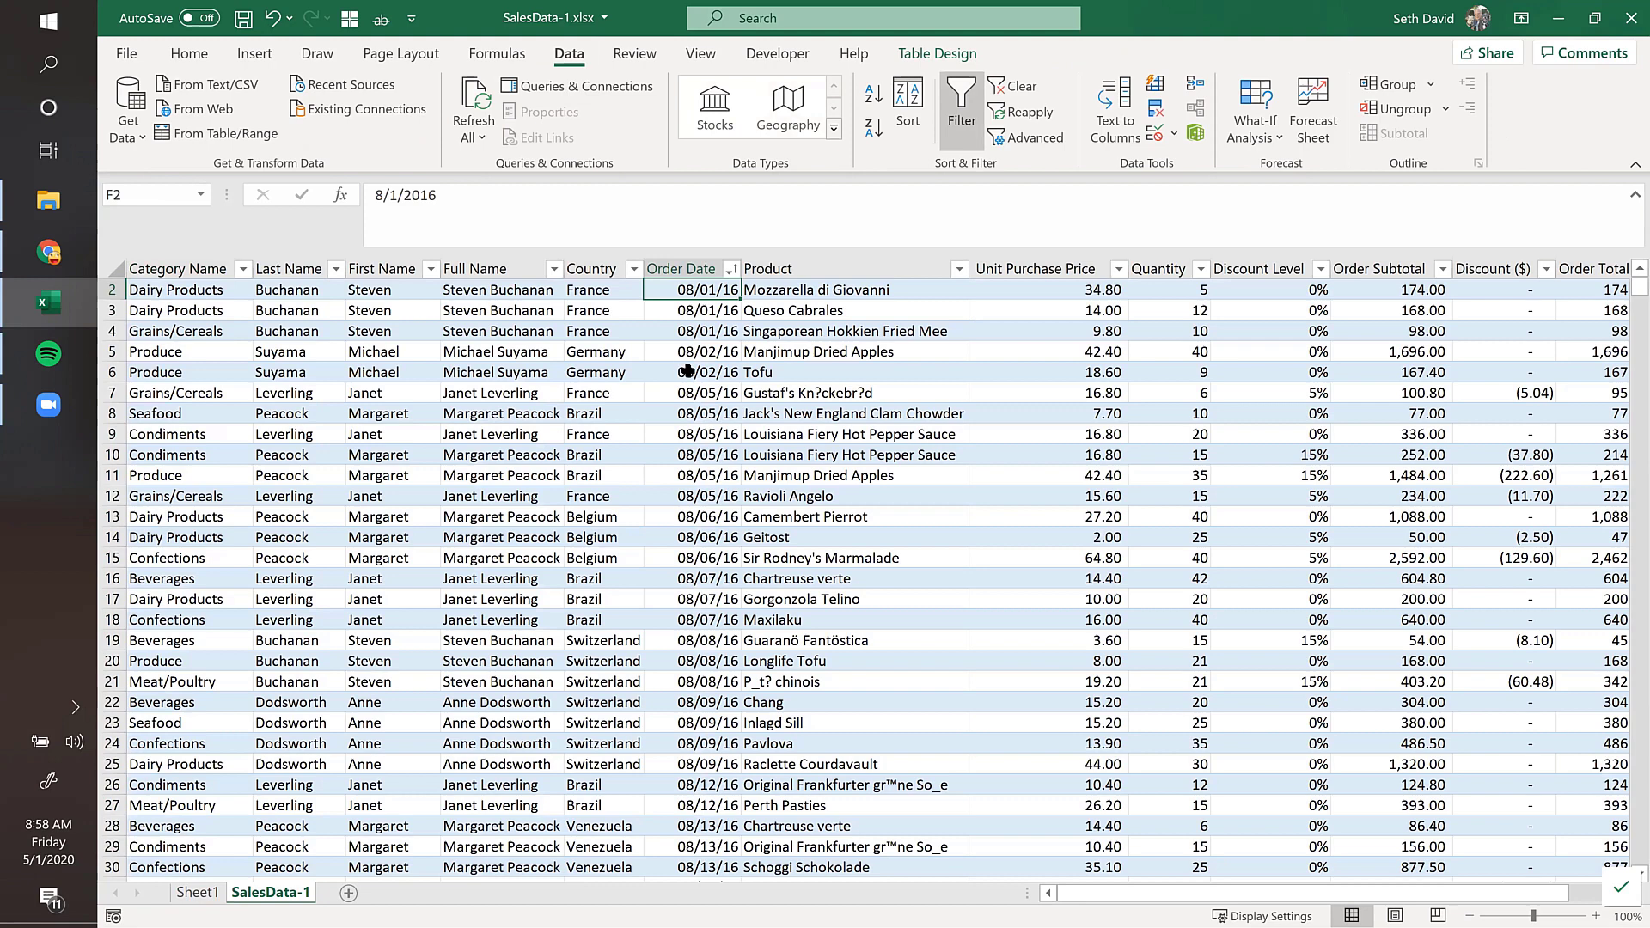
Step: Check the last Order Date at the end of the SalesData-1 table and return to the PivotChart on Sheet1
click(688, 372)
key(ctrl+Down)
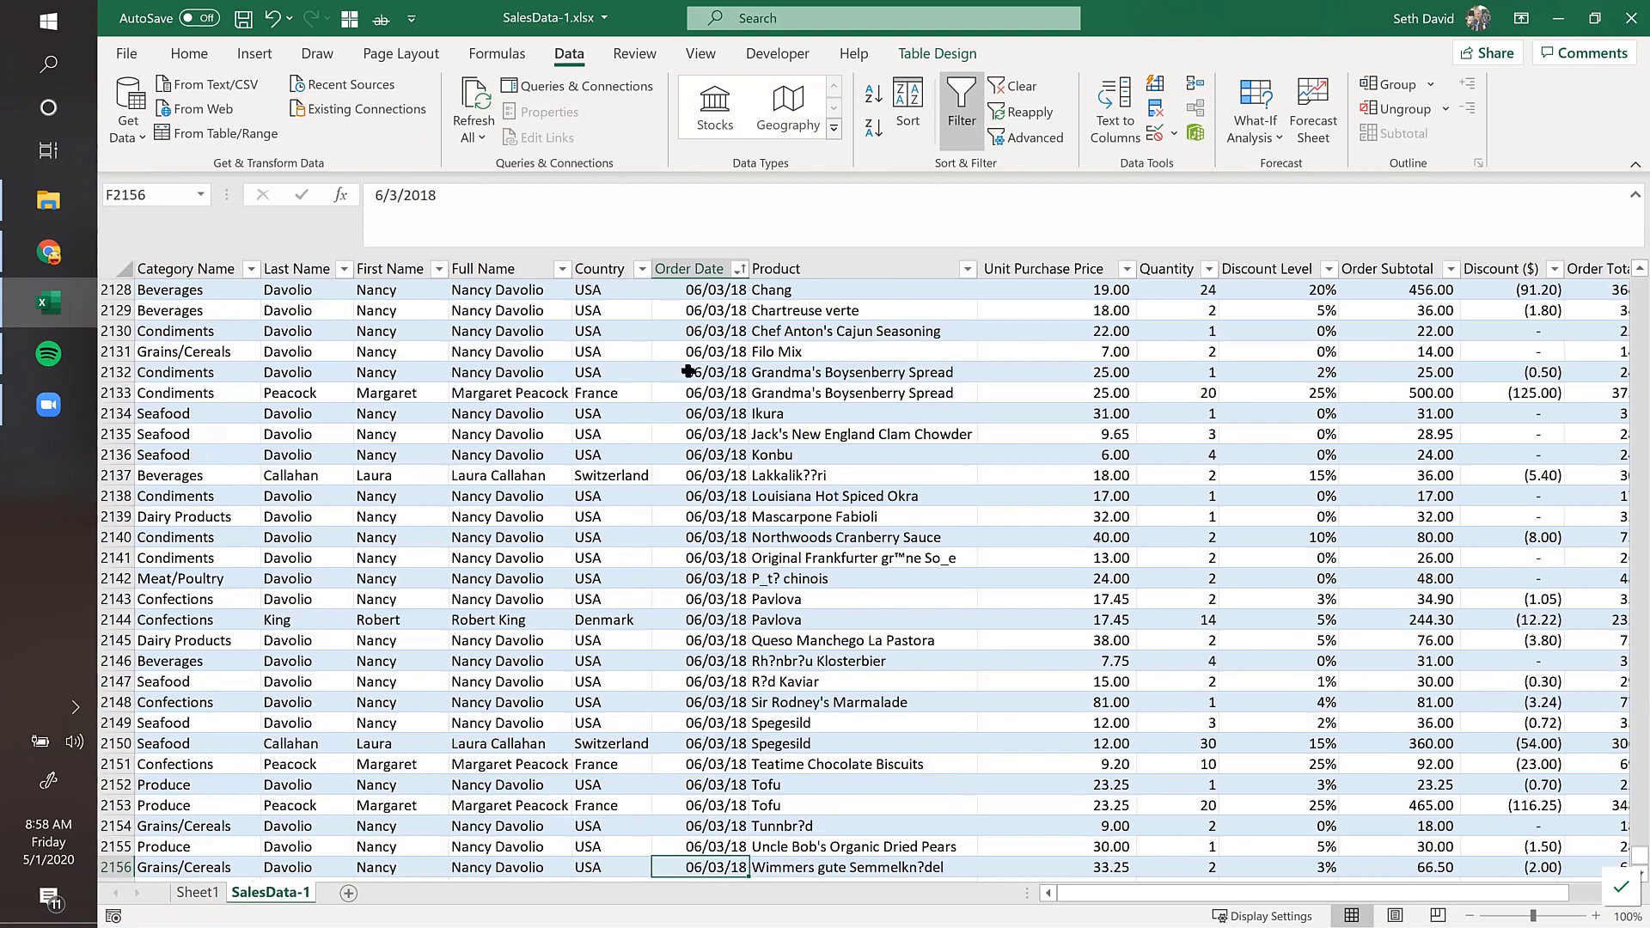
scroll(688, 371, down, 1)
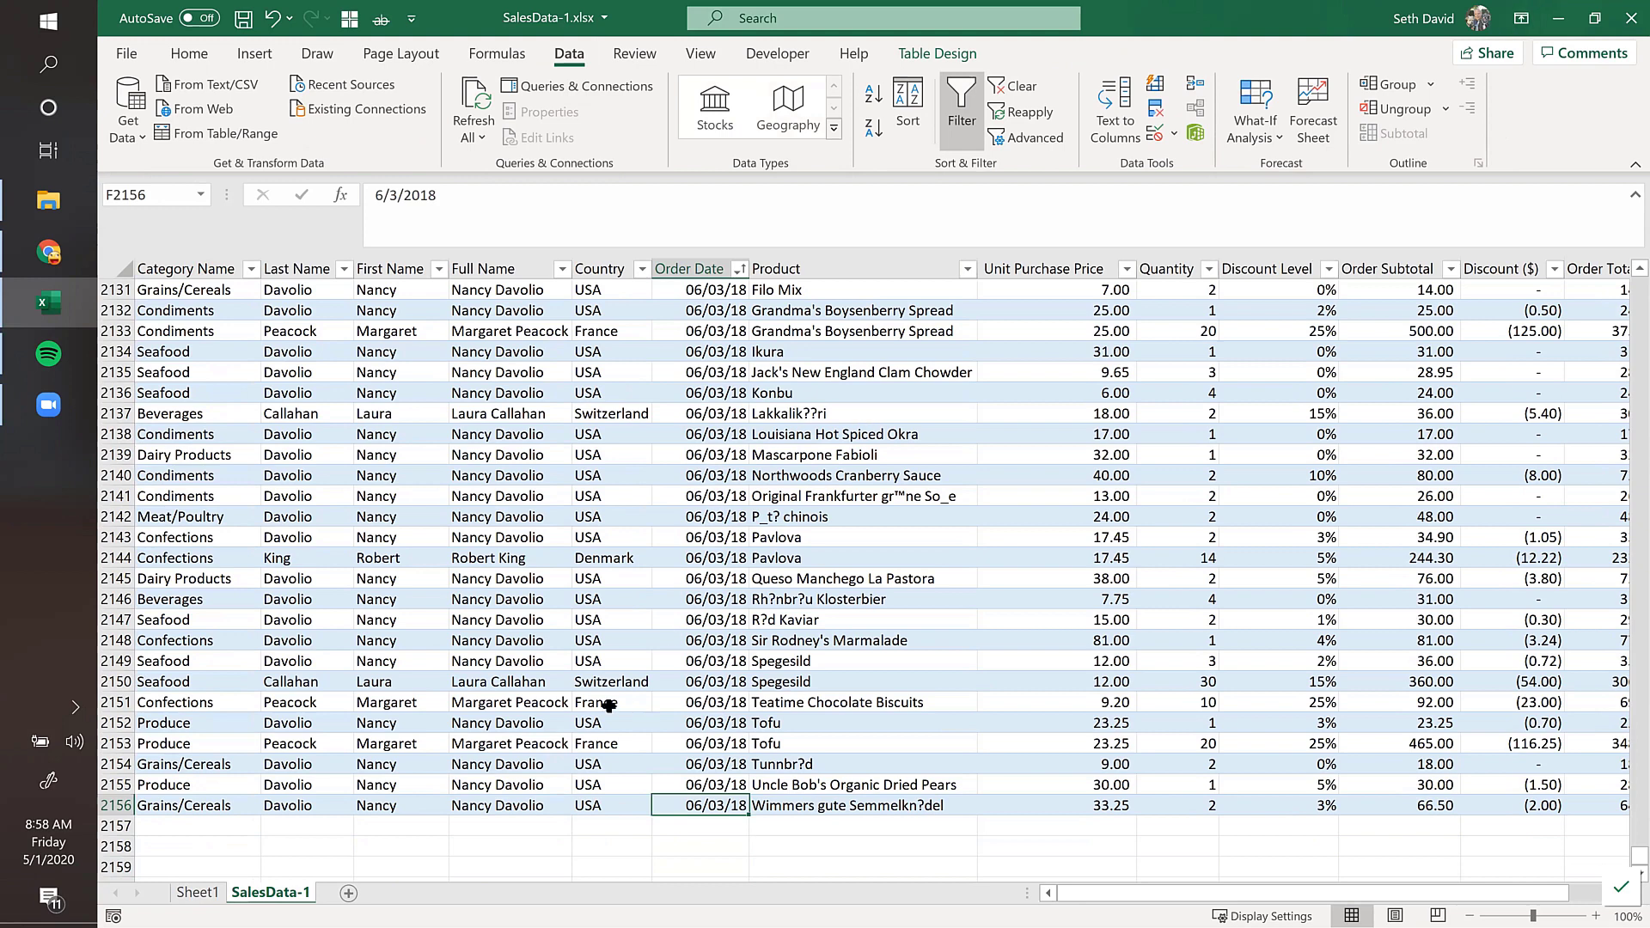
click(194, 894)
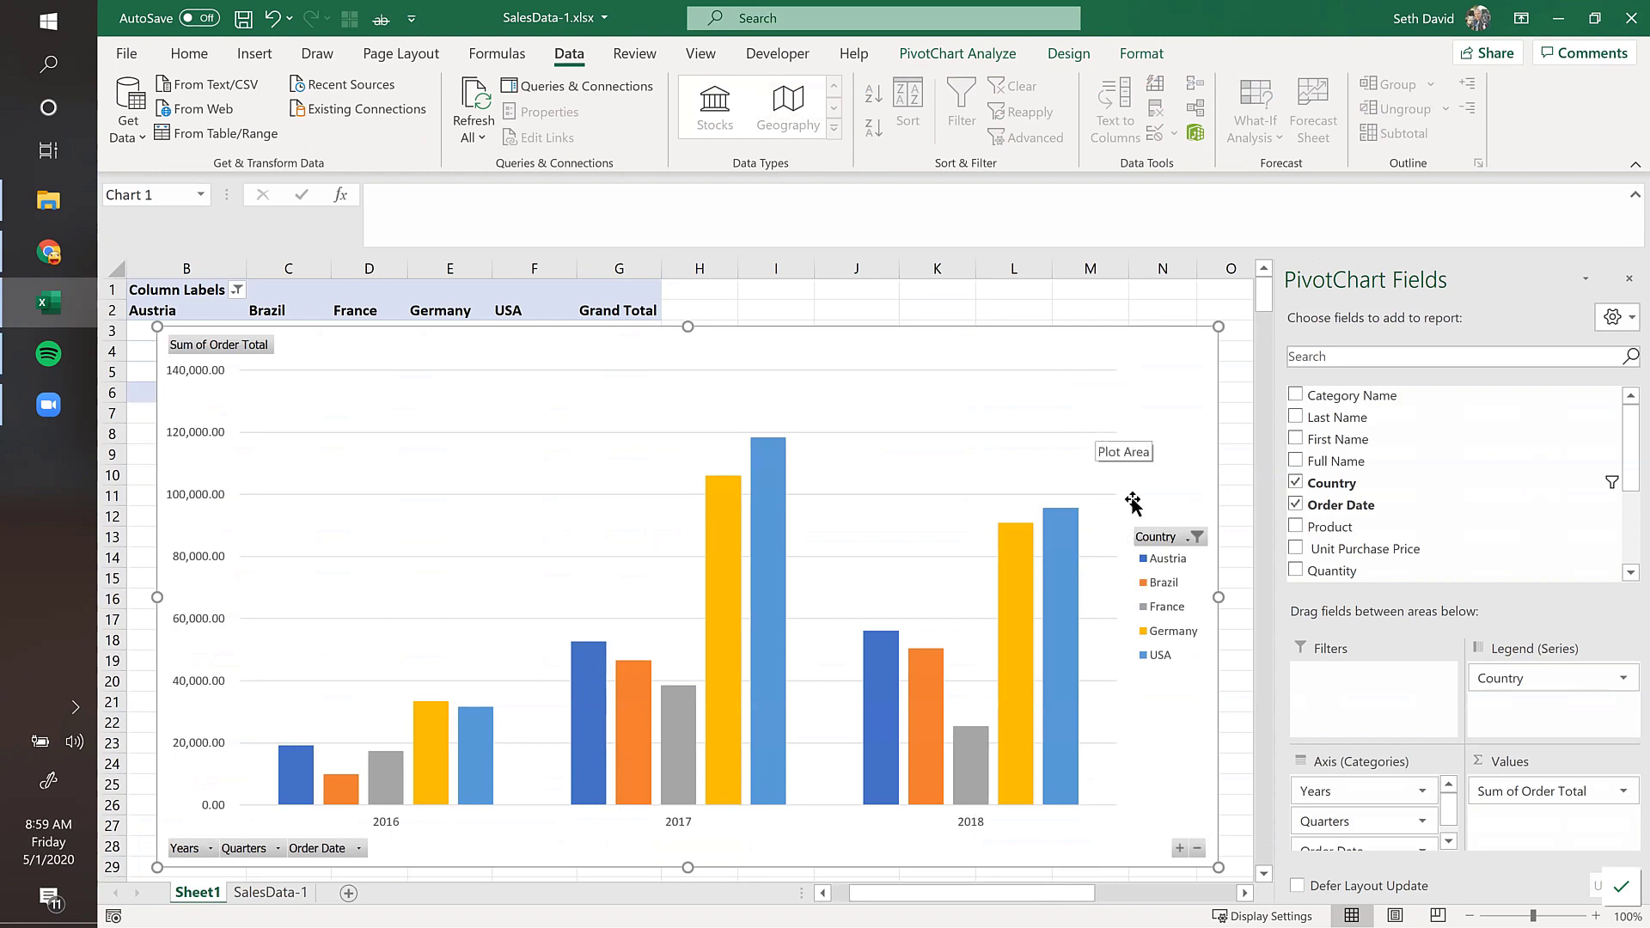
click(1193, 536)
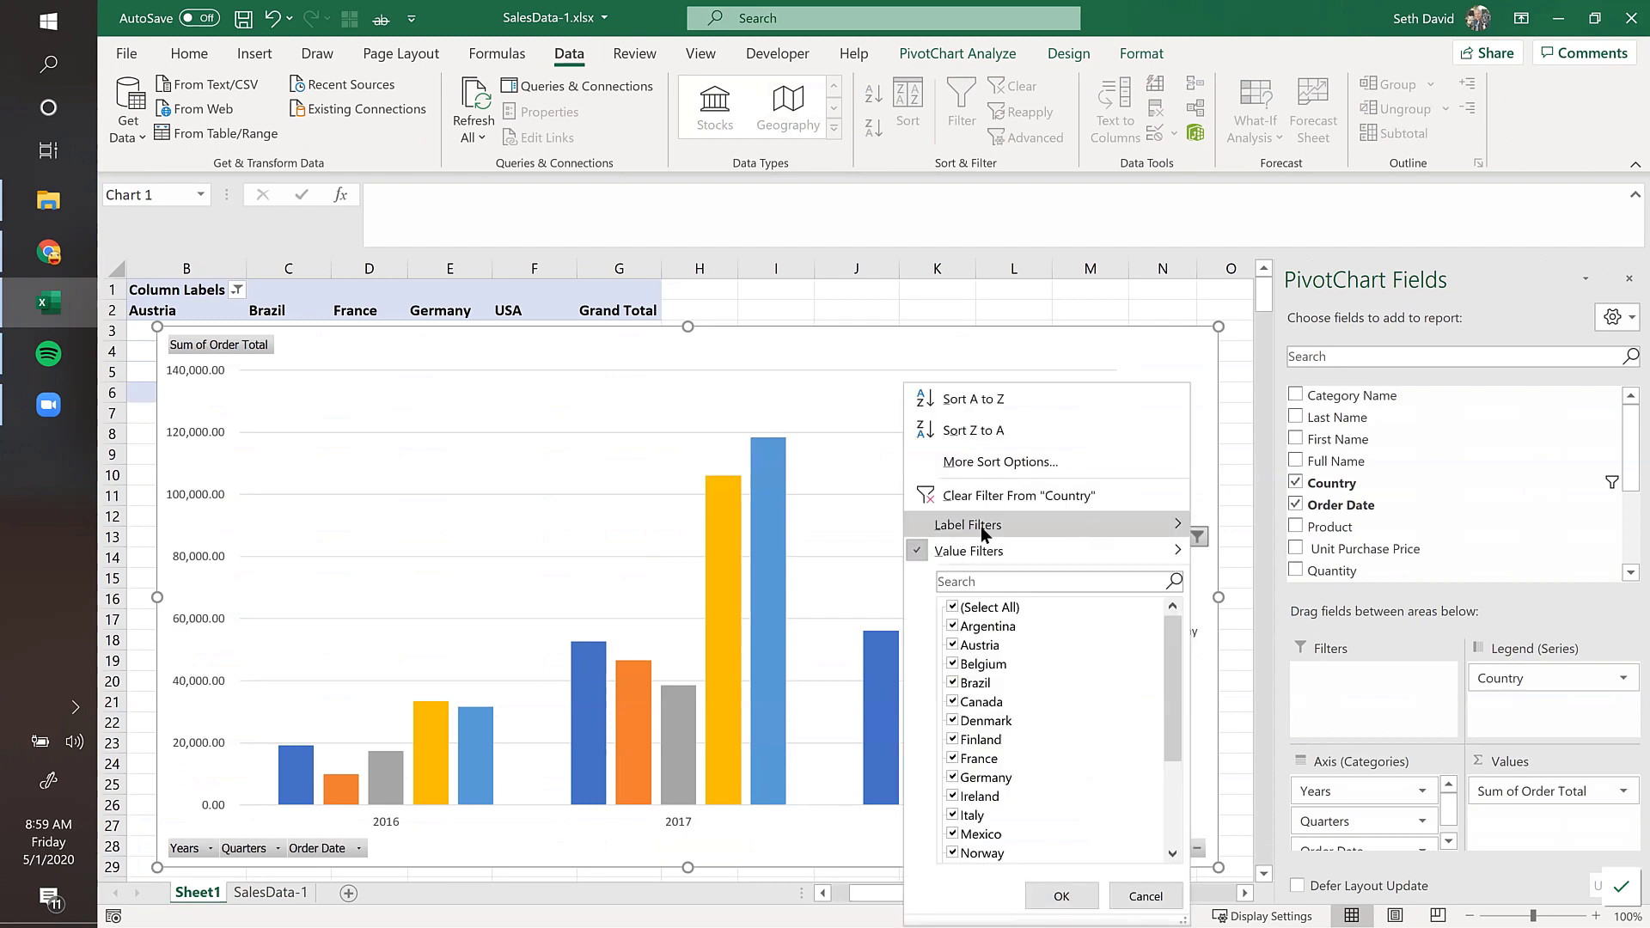
mouse_move(984, 531)
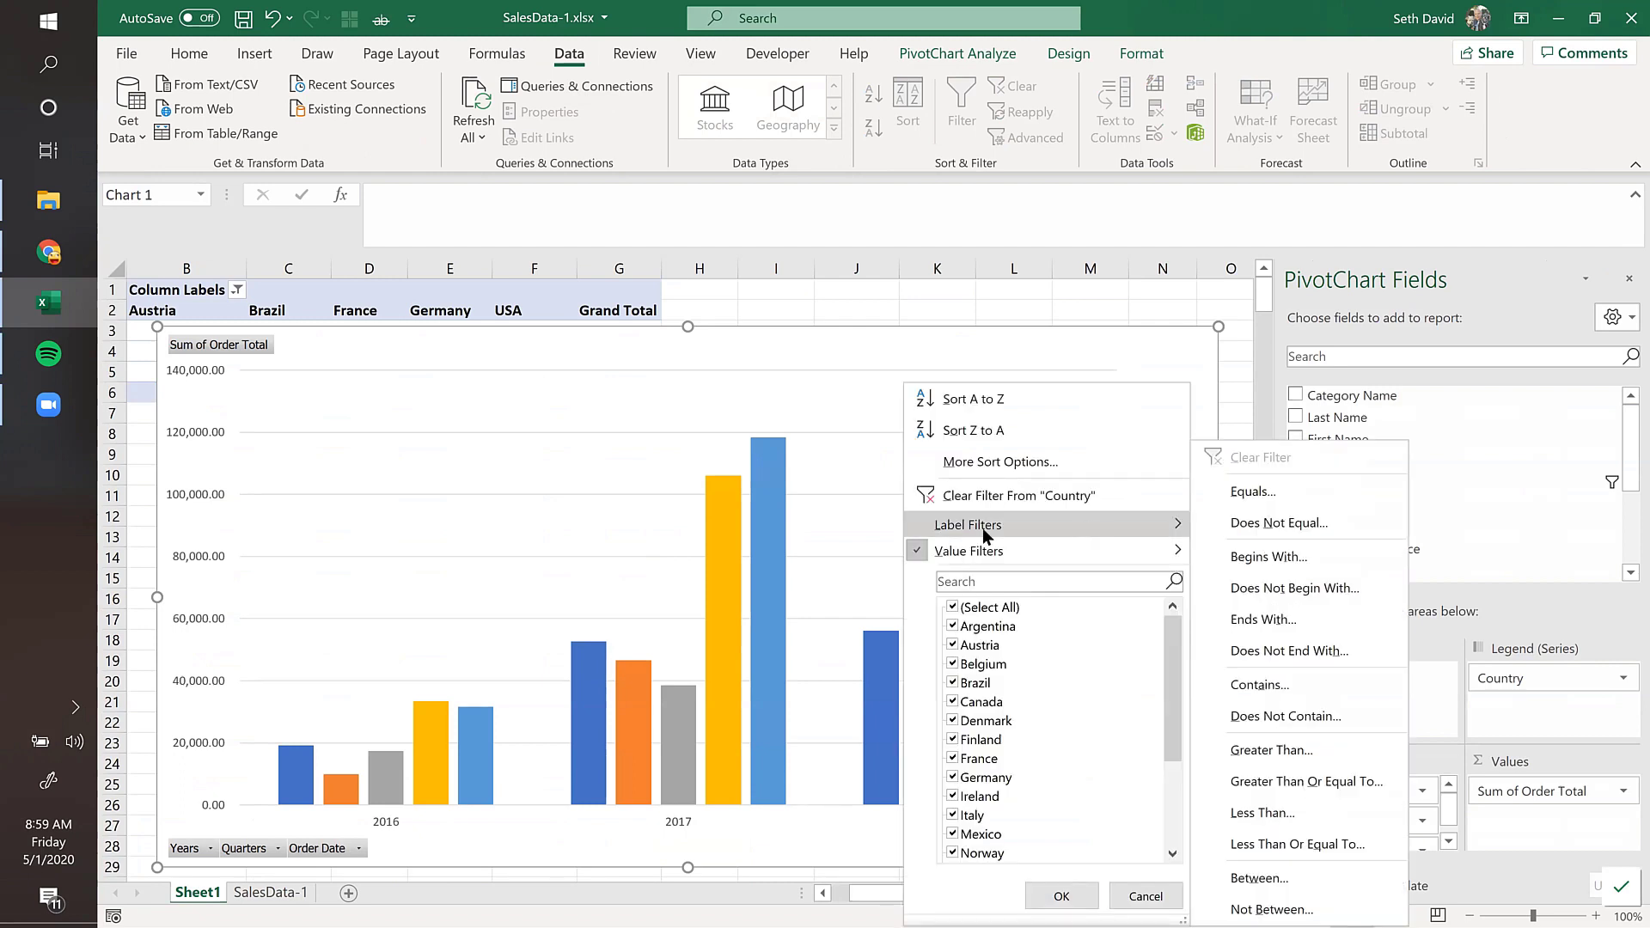
click(1239, 322)
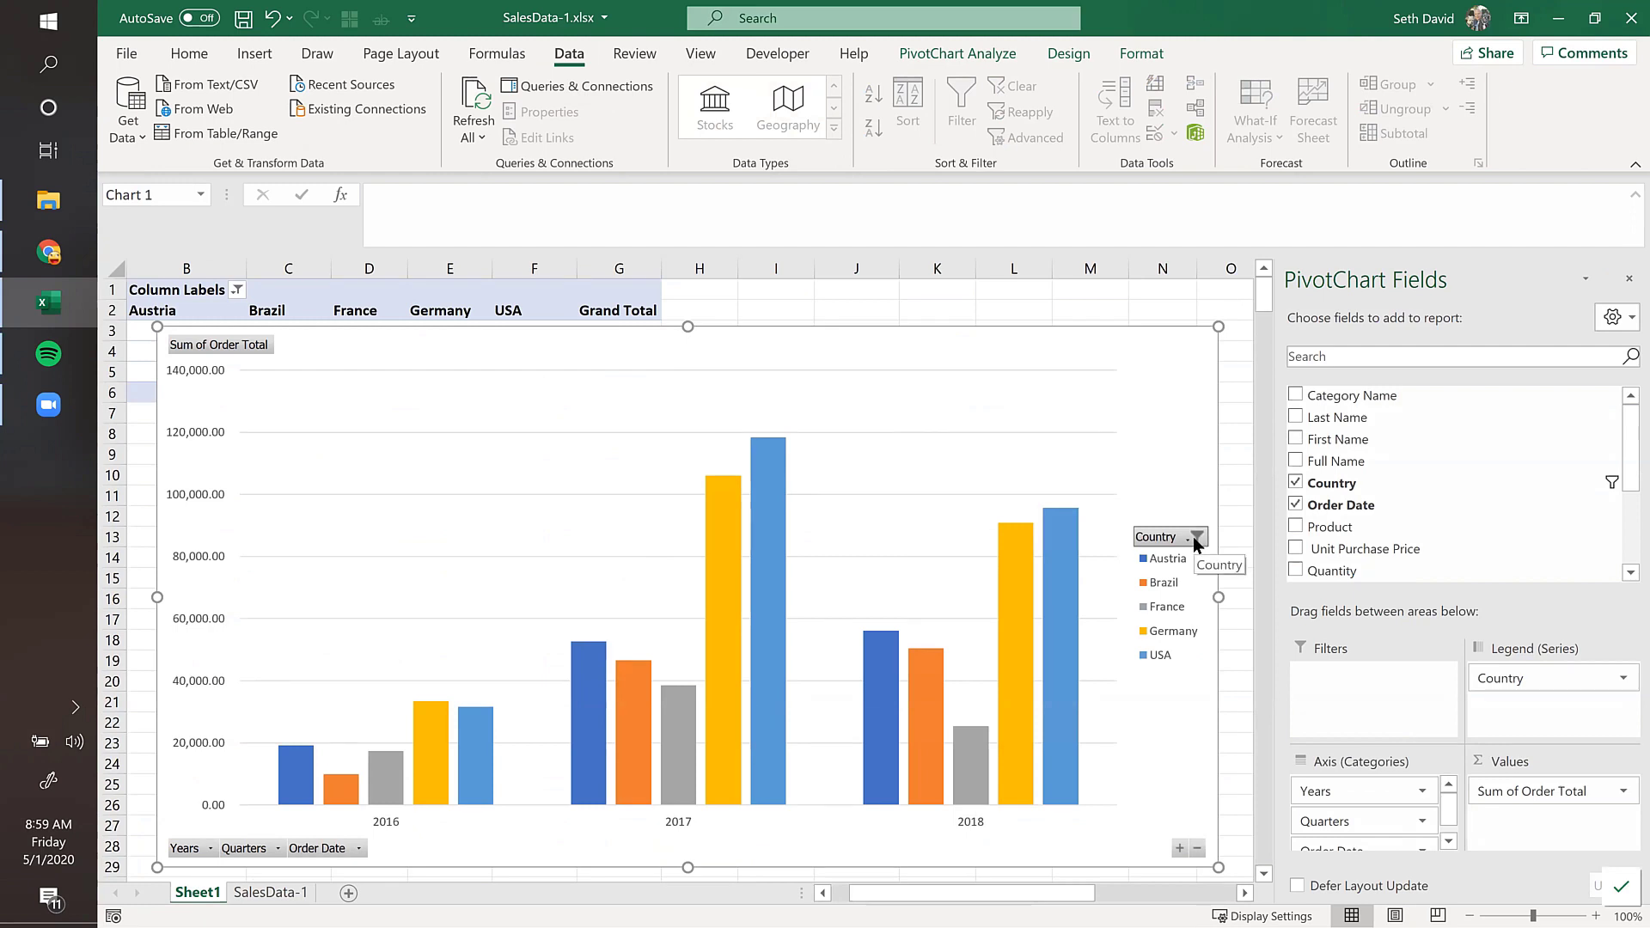
Step: Remove Order Date with its Years and Quarters fields from the PivotChart and put Full Name back in the axis categories
click(1296, 505)
scroll(1291, 524, down, 3)
click(1295, 541)
click(1296, 519)
scroll(1375, 535, up, 5)
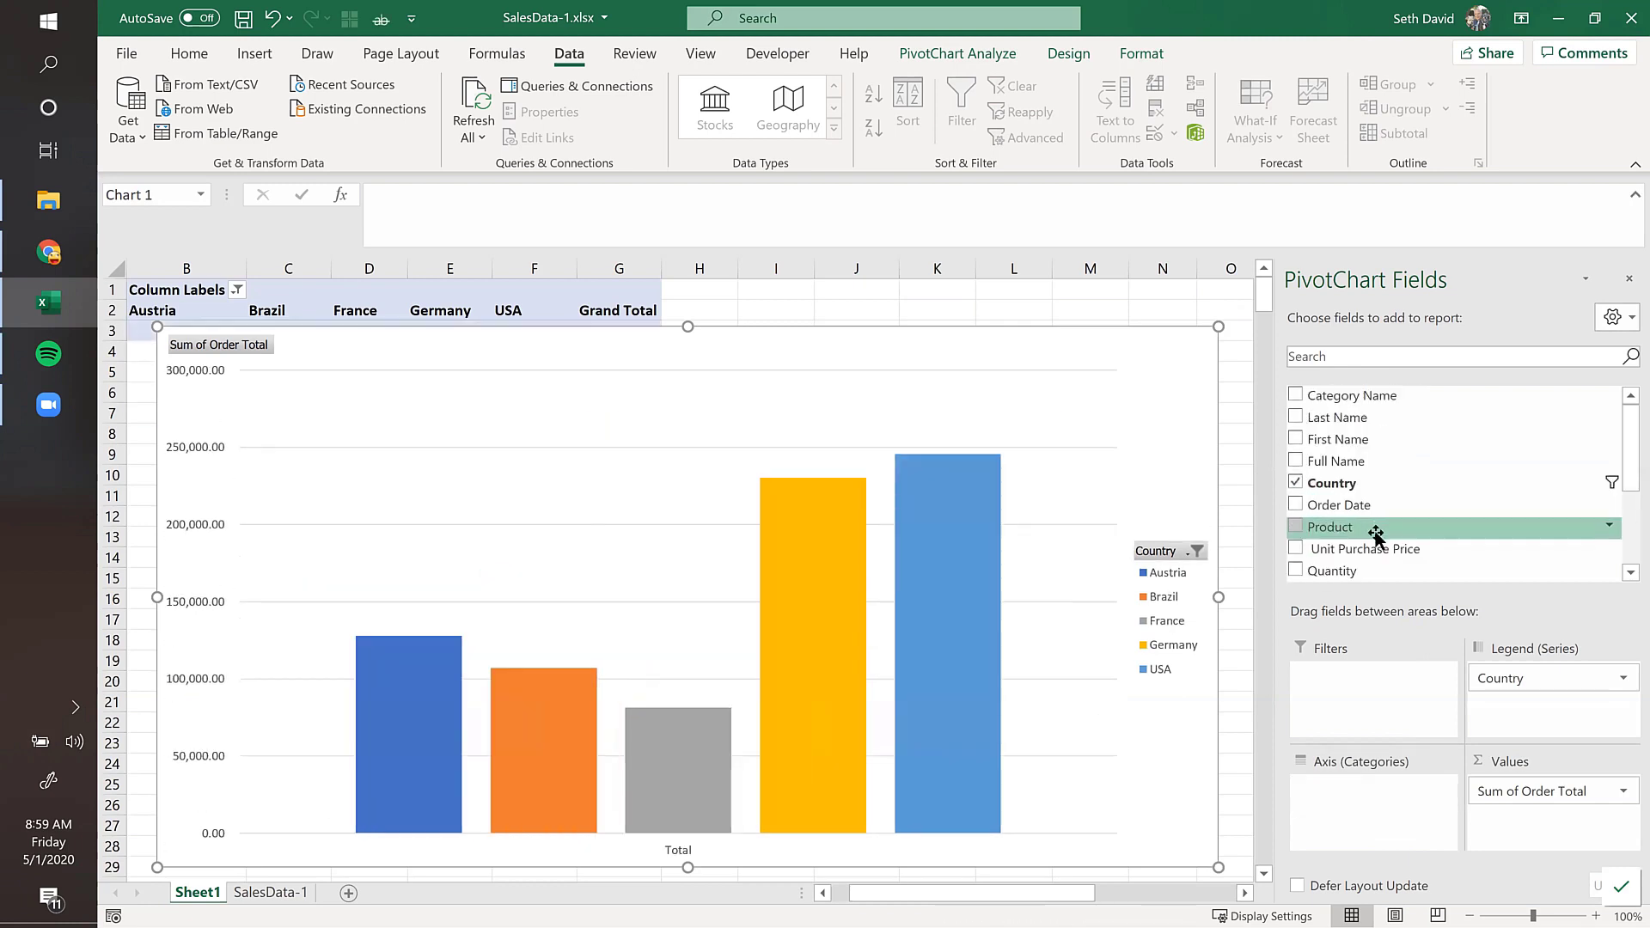
drag(1341, 464, 1343, 785)
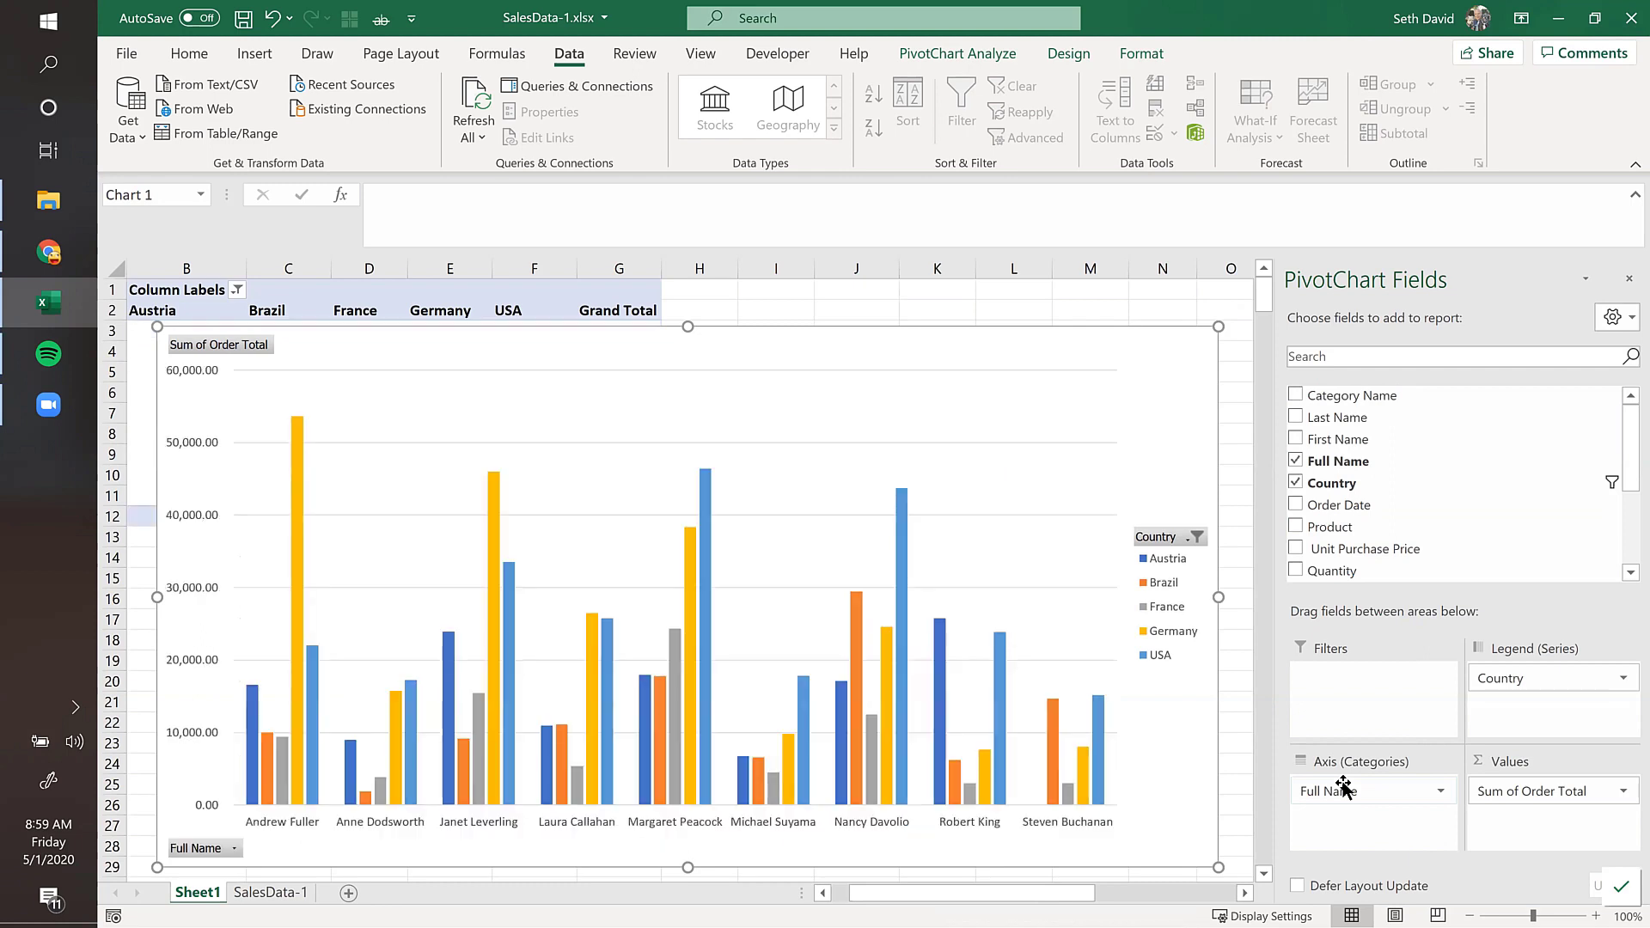
Step: Filter the Country field to the bottom 5 items by Sum of Order Total, and widen the PivotChart to fit the visible sheet area
click(1197, 536)
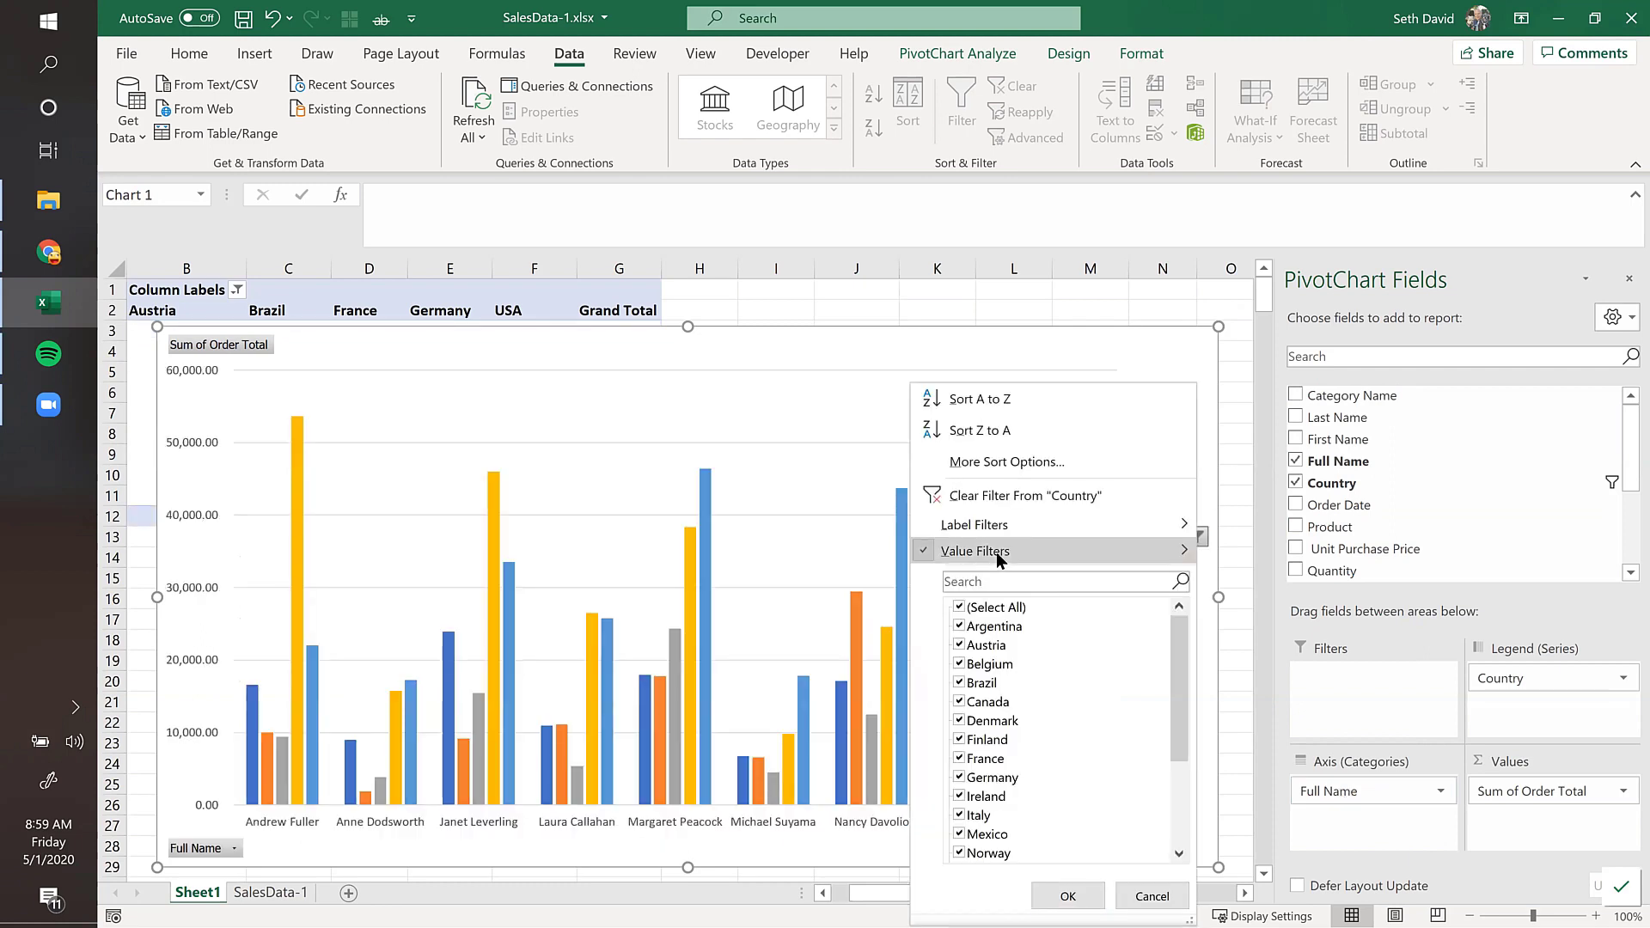
mouse_move(997, 551)
click(1270, 848)
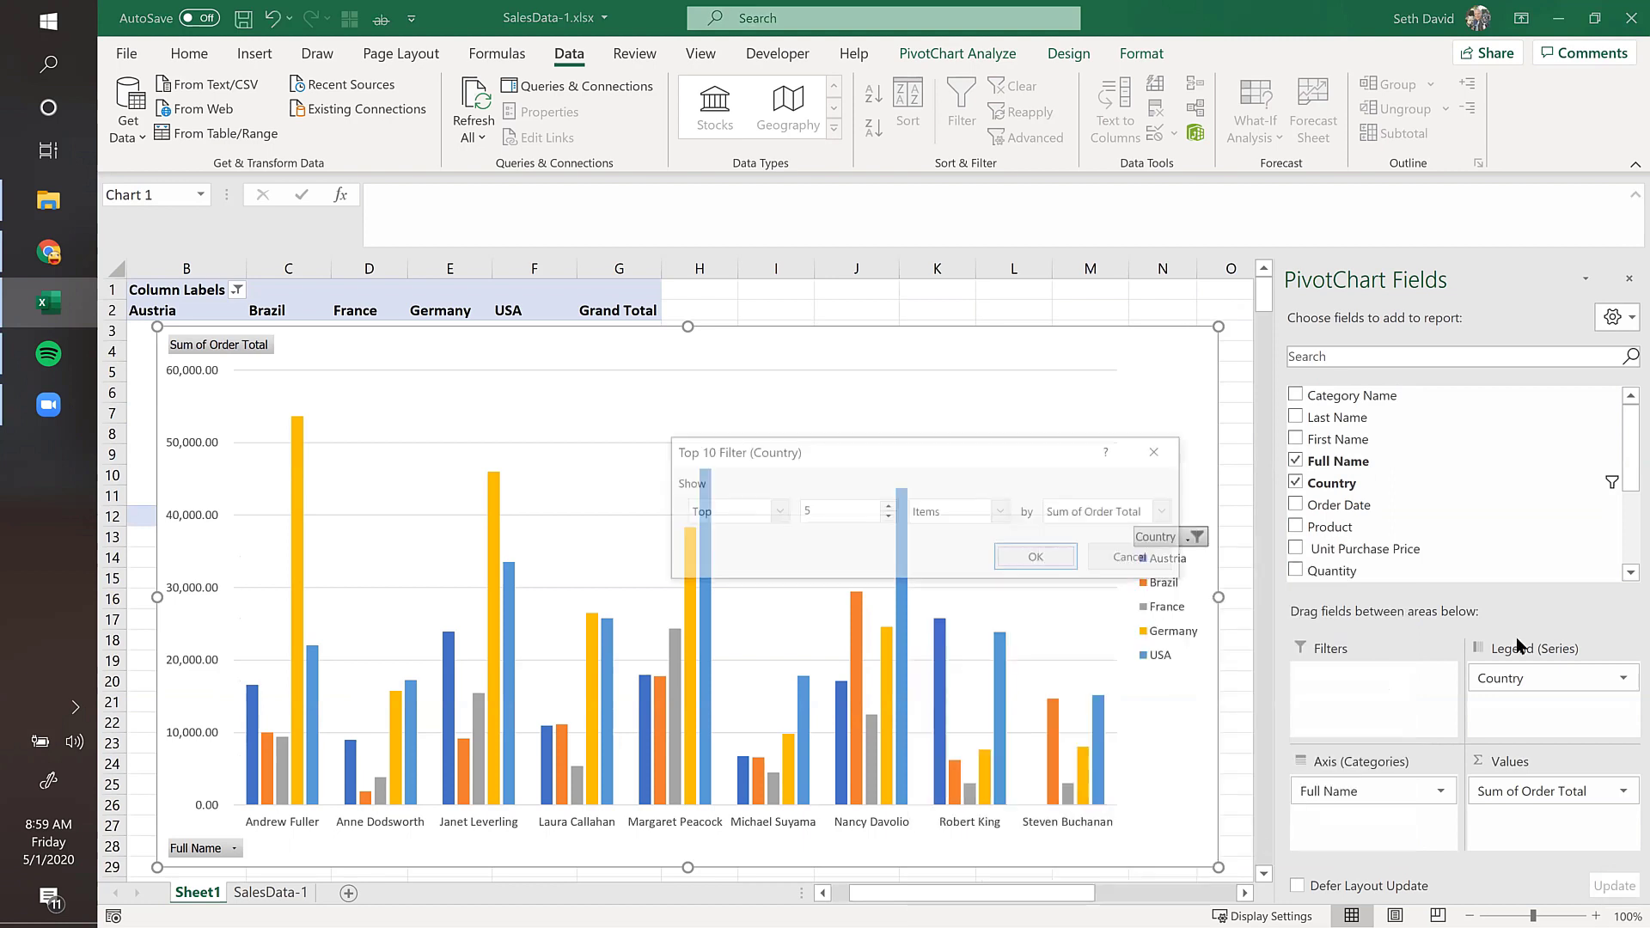
click(776, 511)
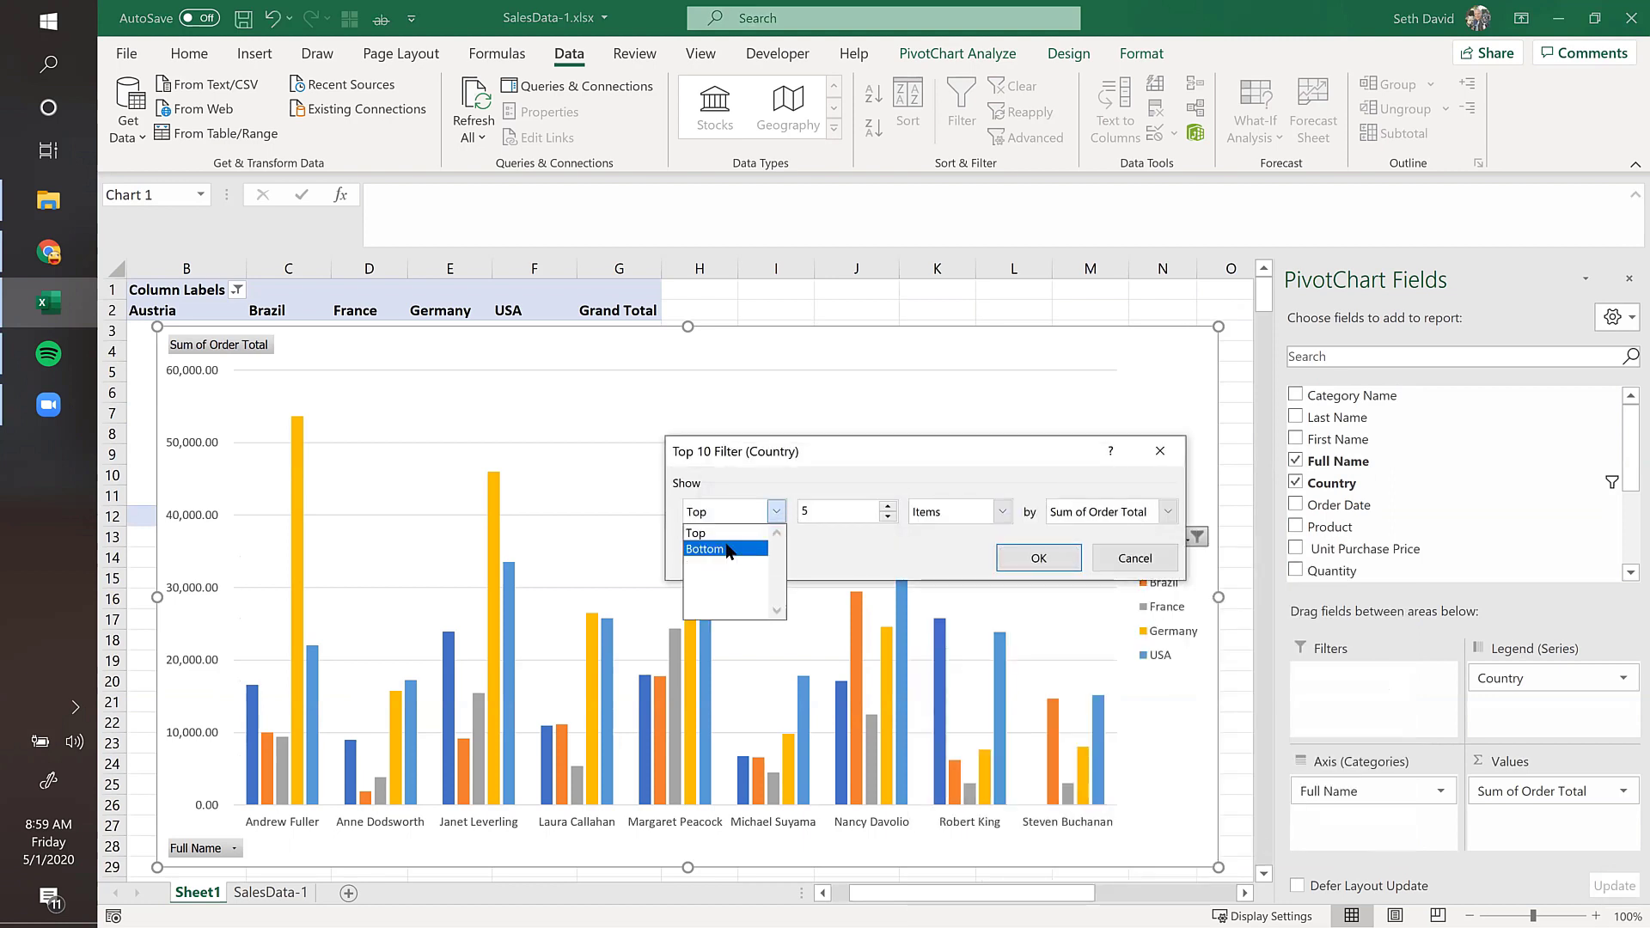
click(722, 547)
click(1038, 559)
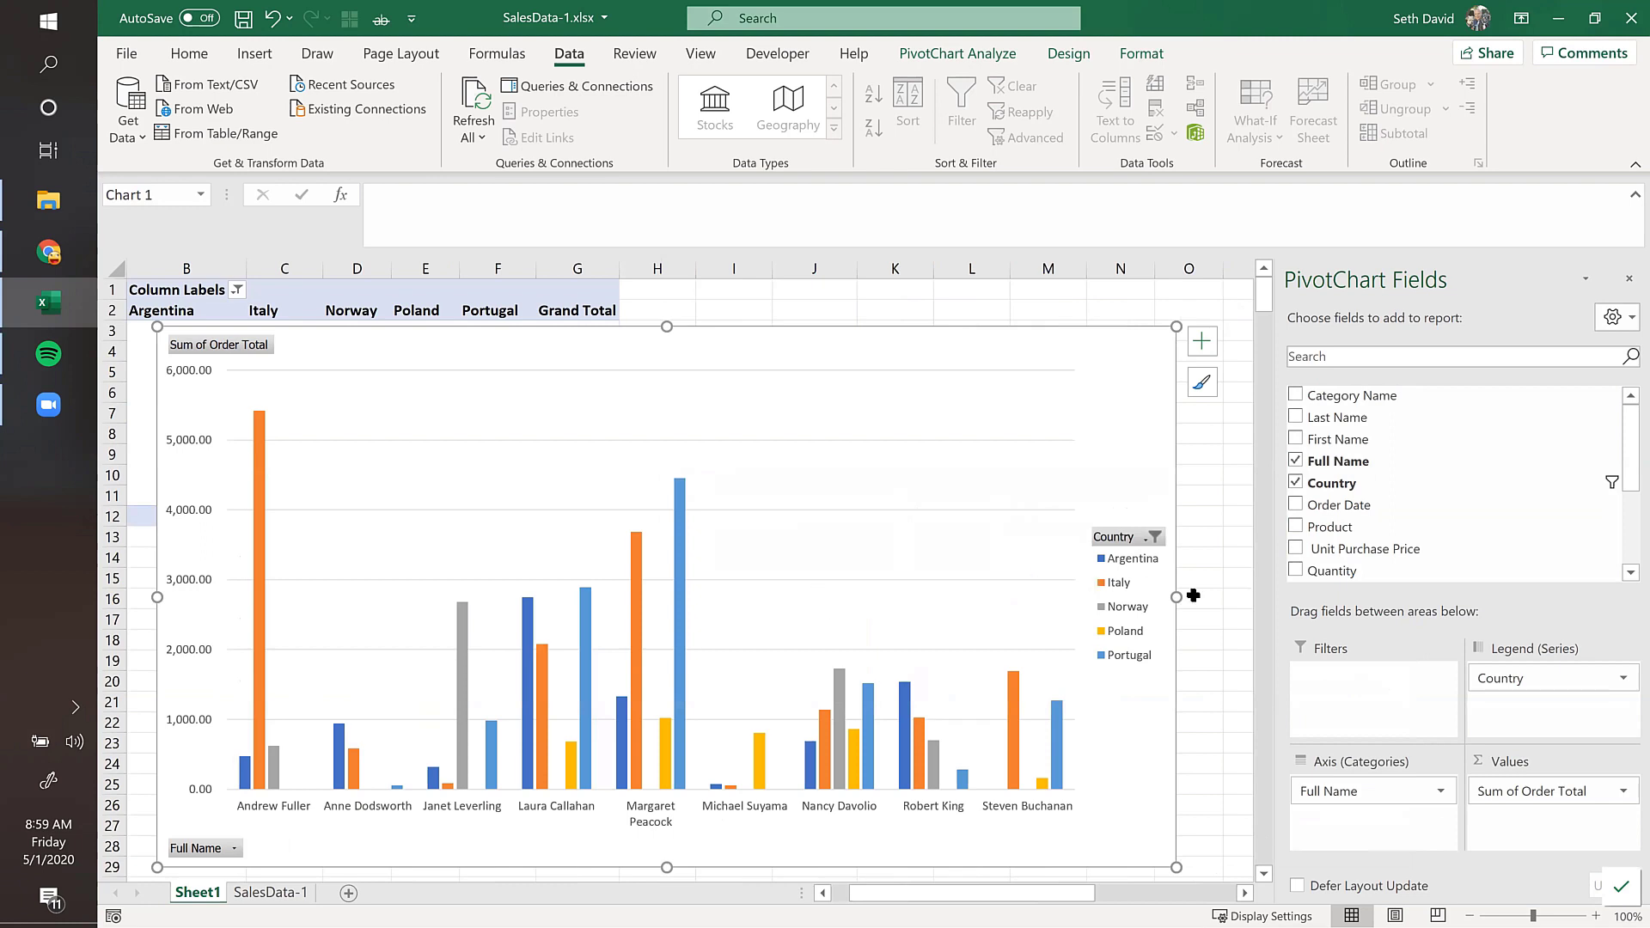
drag(1220, 590, 1226, 597)
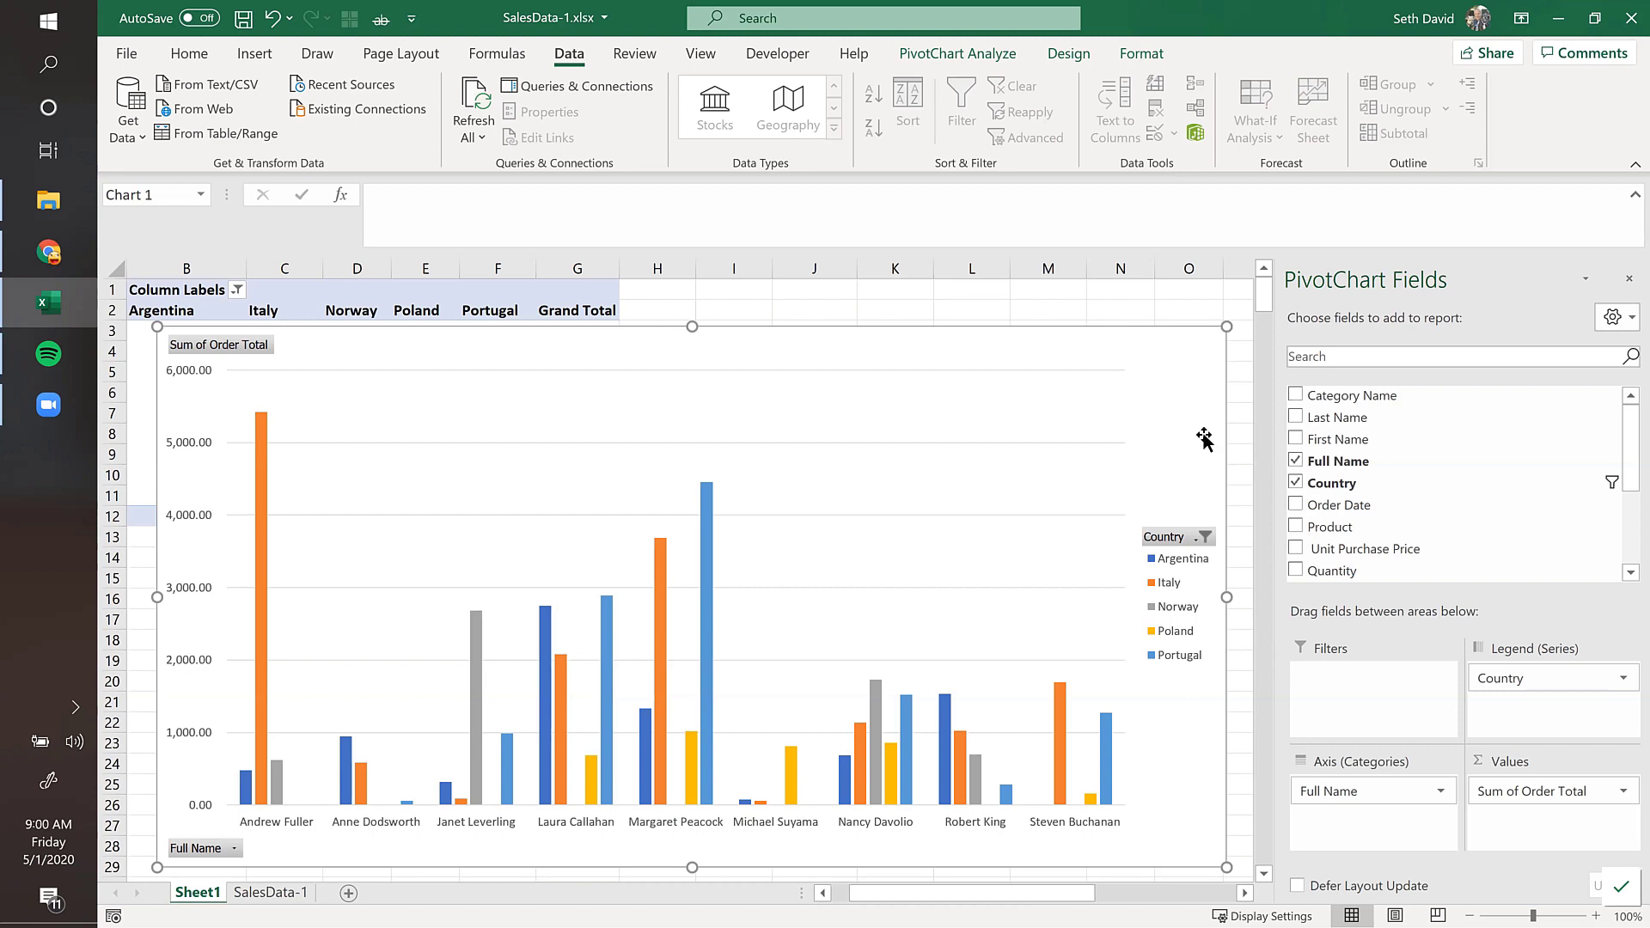
Step: Apply the dark-background chart style to the clustered column PivotChart
click(1055, 53)
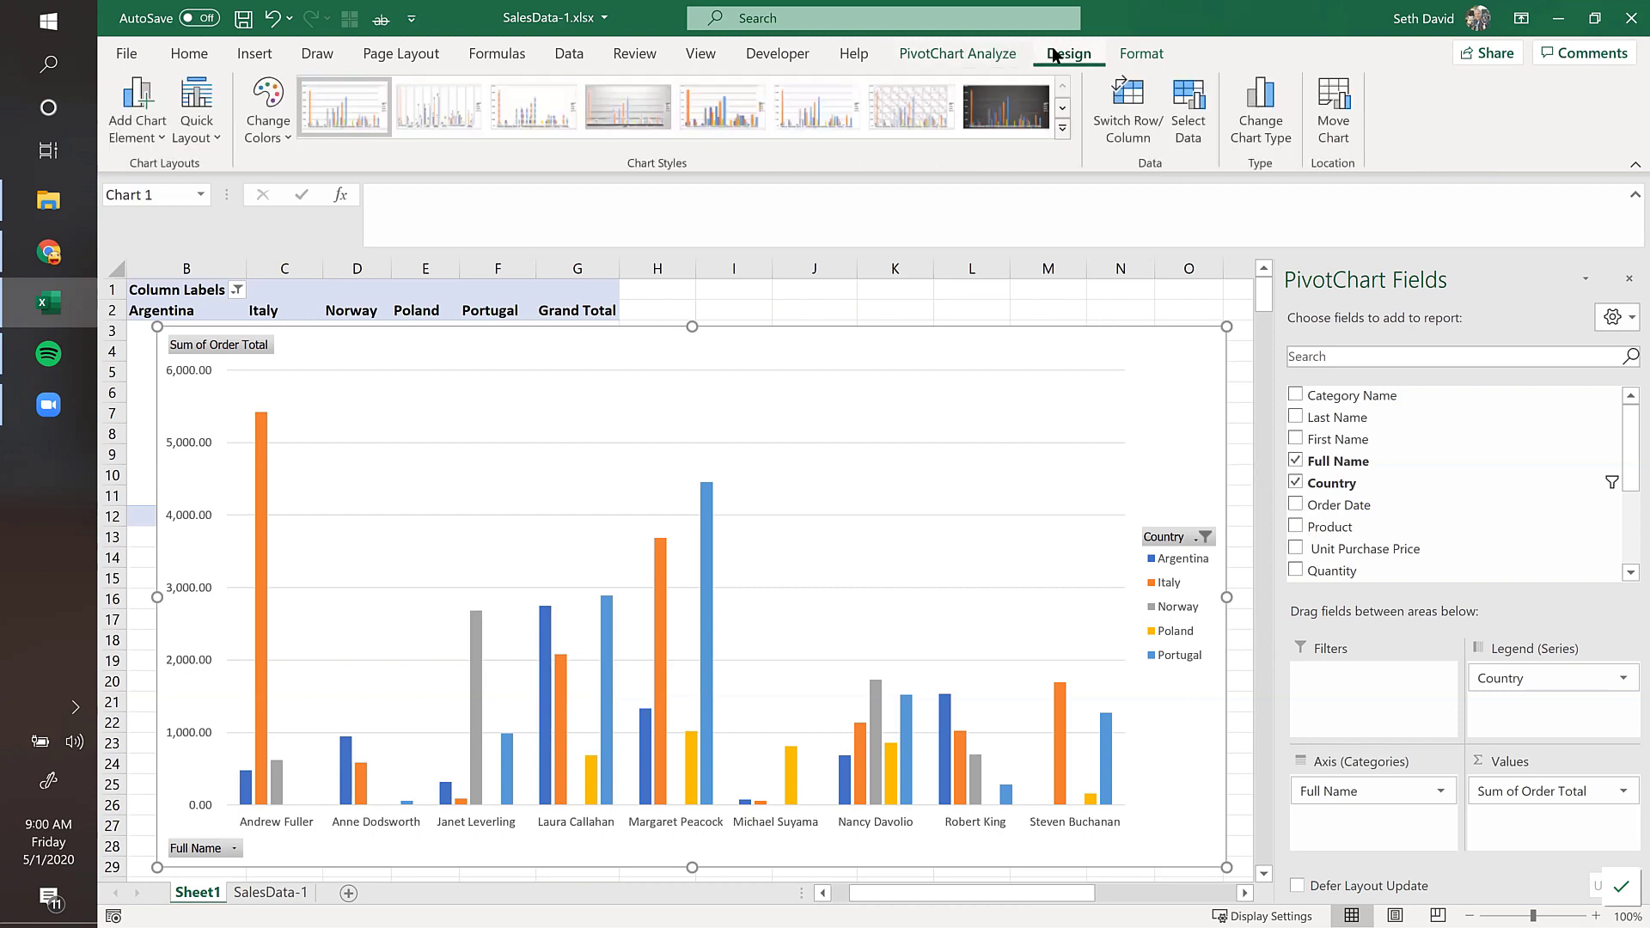
click(998, 115)
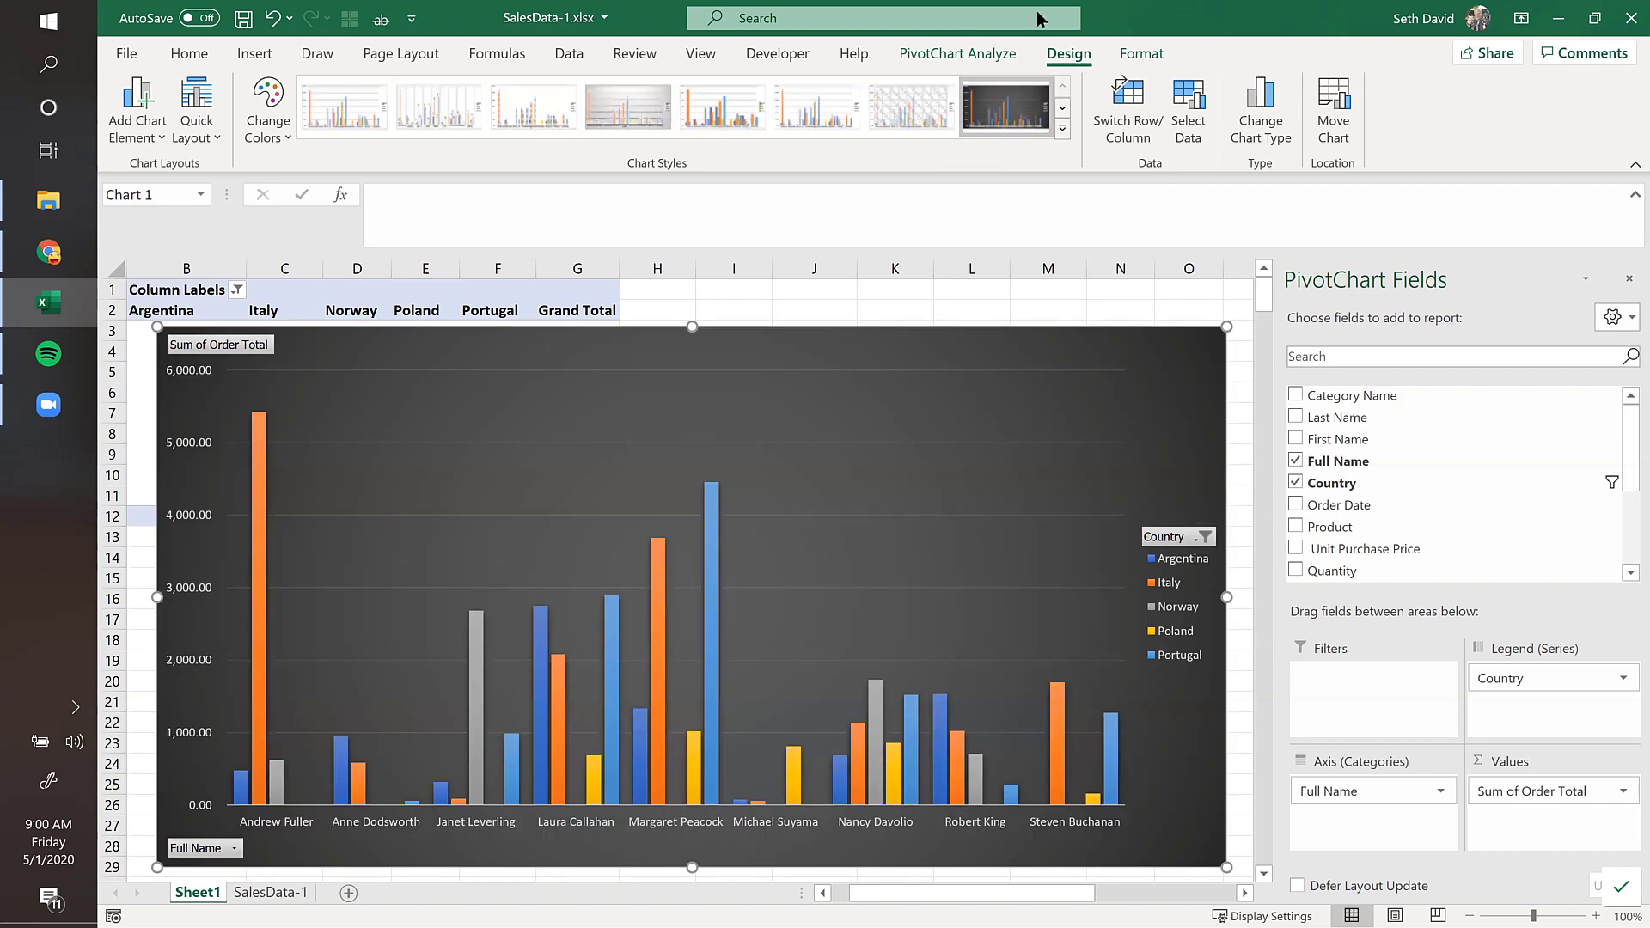
Step: Change the PivotChart to a Stacked Line with Markers chart and give it the white chart style with fine gridlines
click(1278, 110)
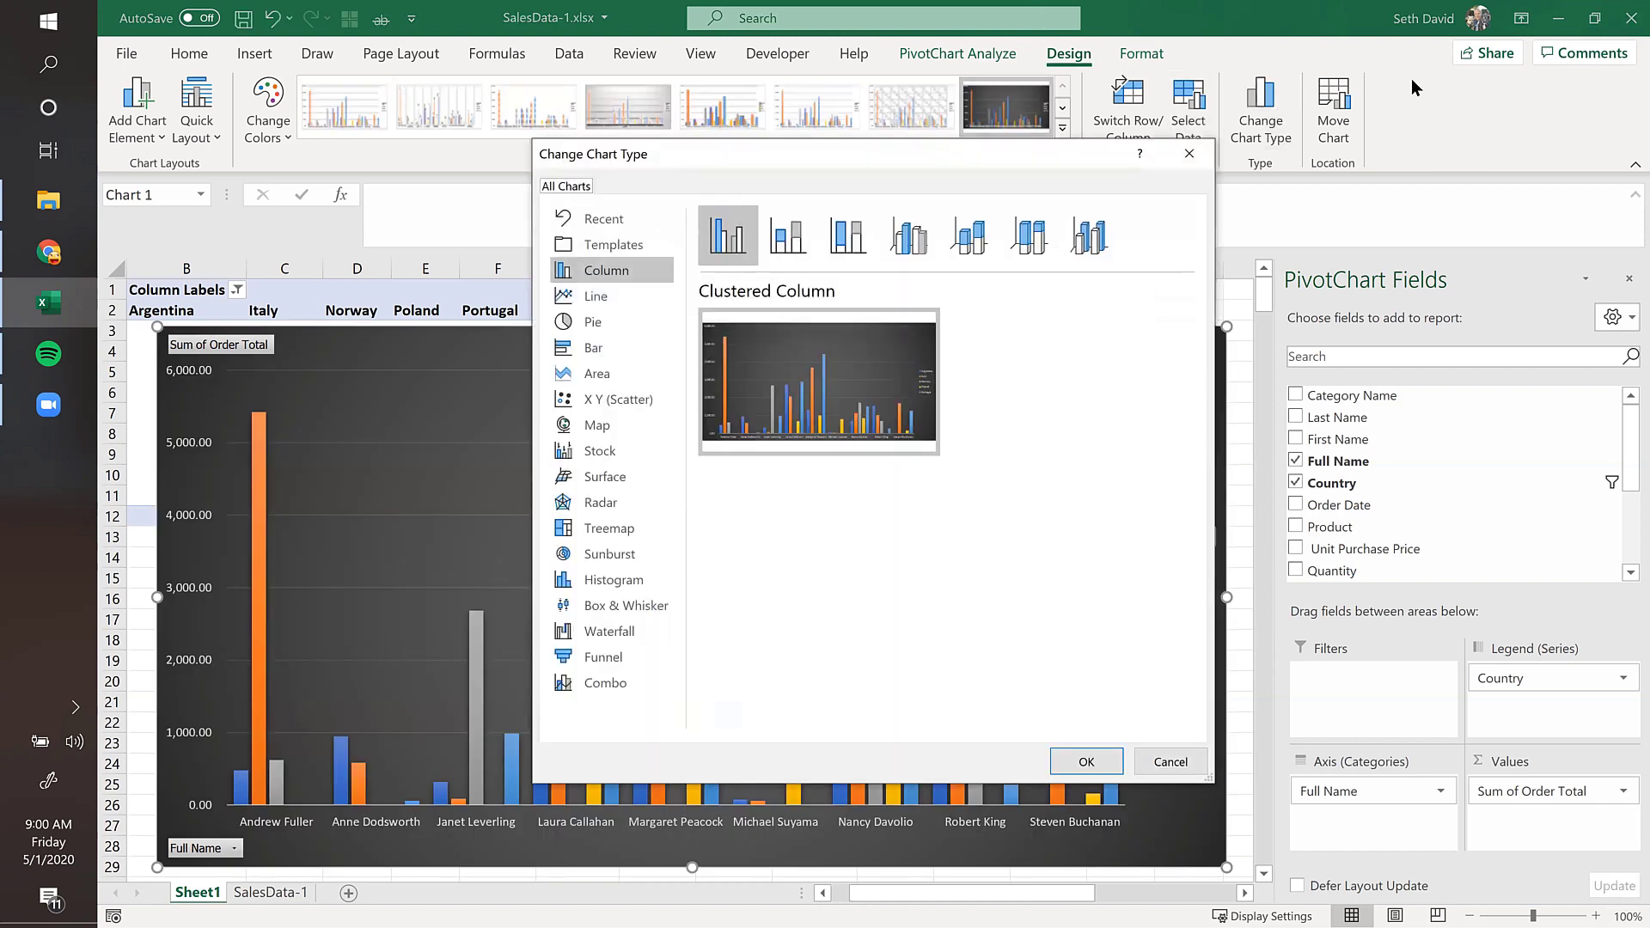
click(599, 295)
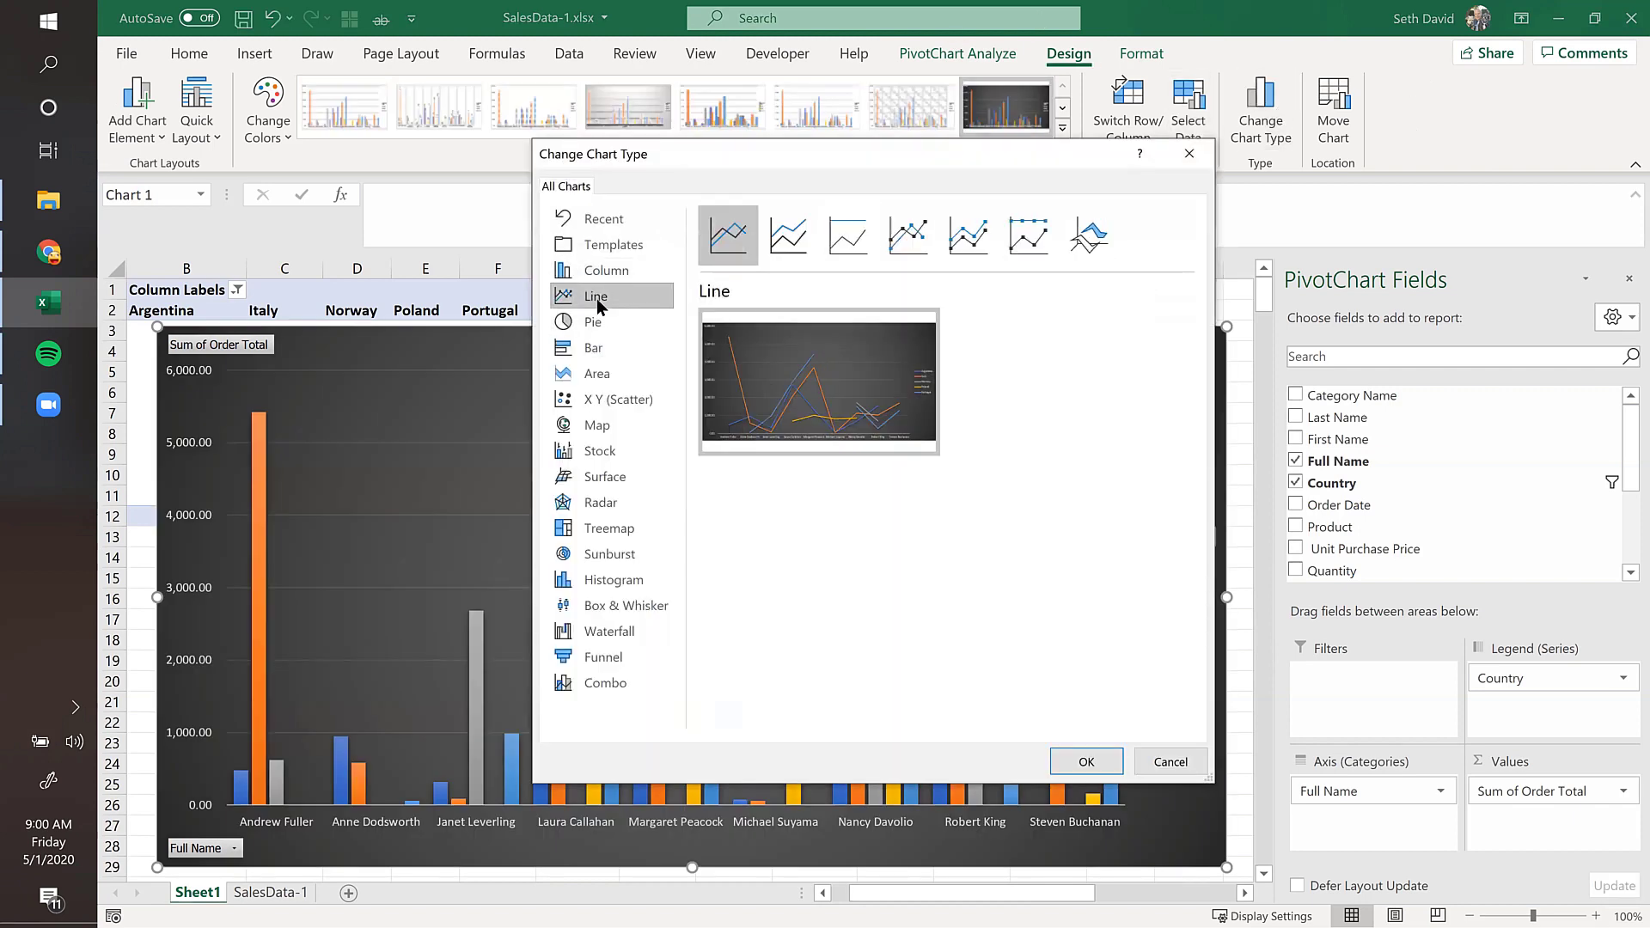
click(969, 239)
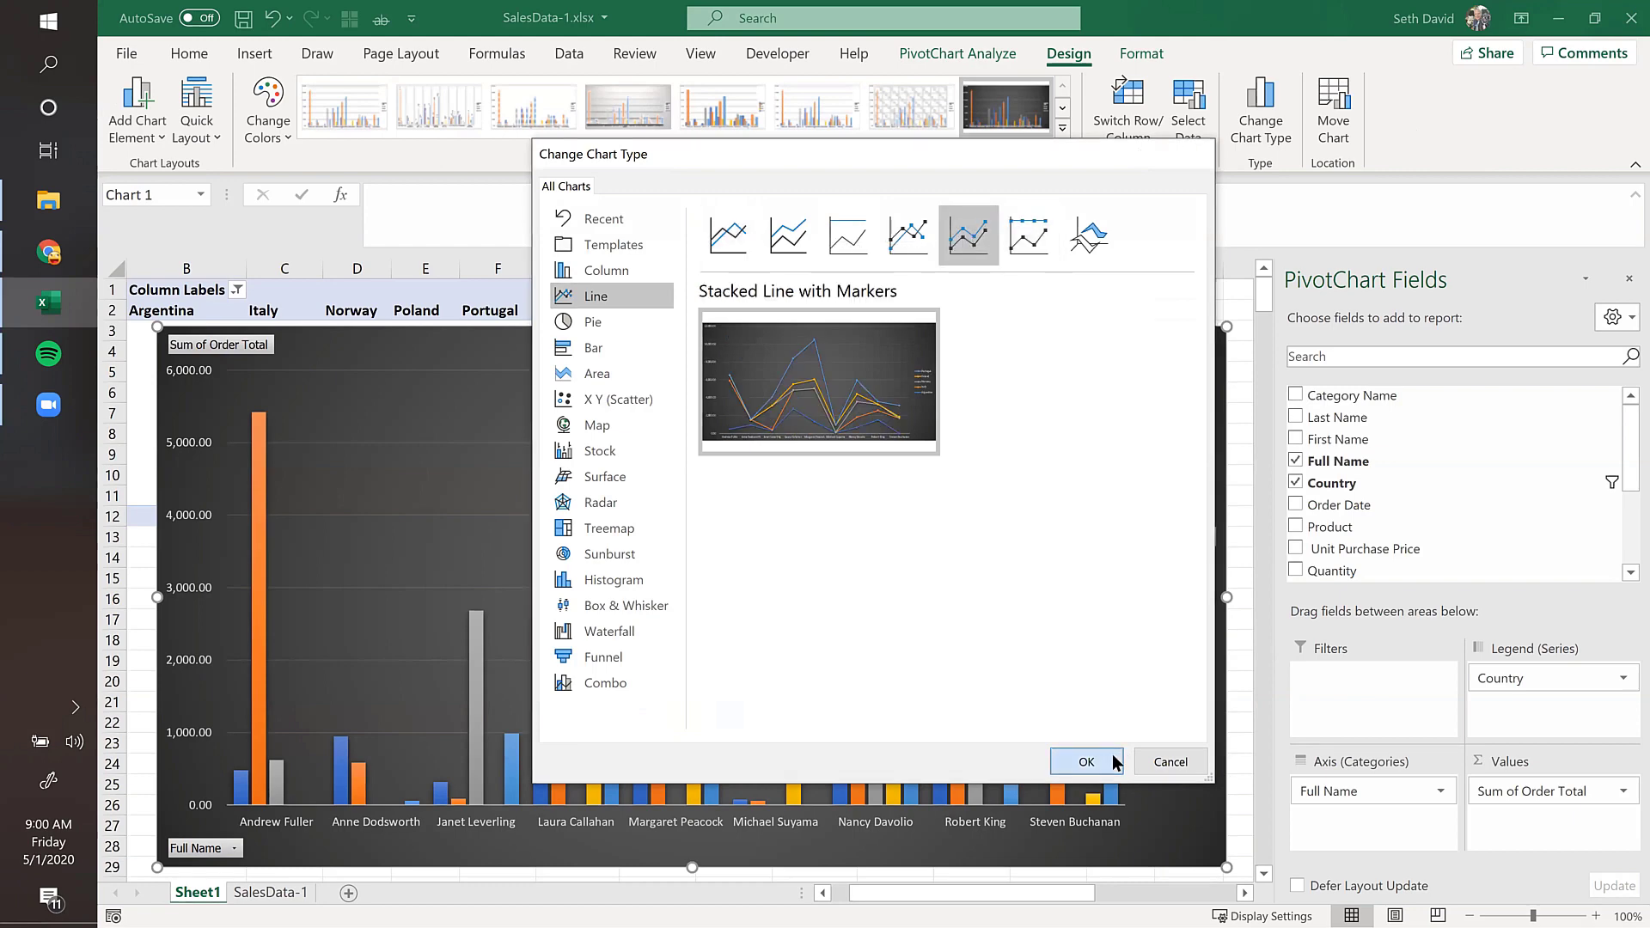
click(1107, 762)
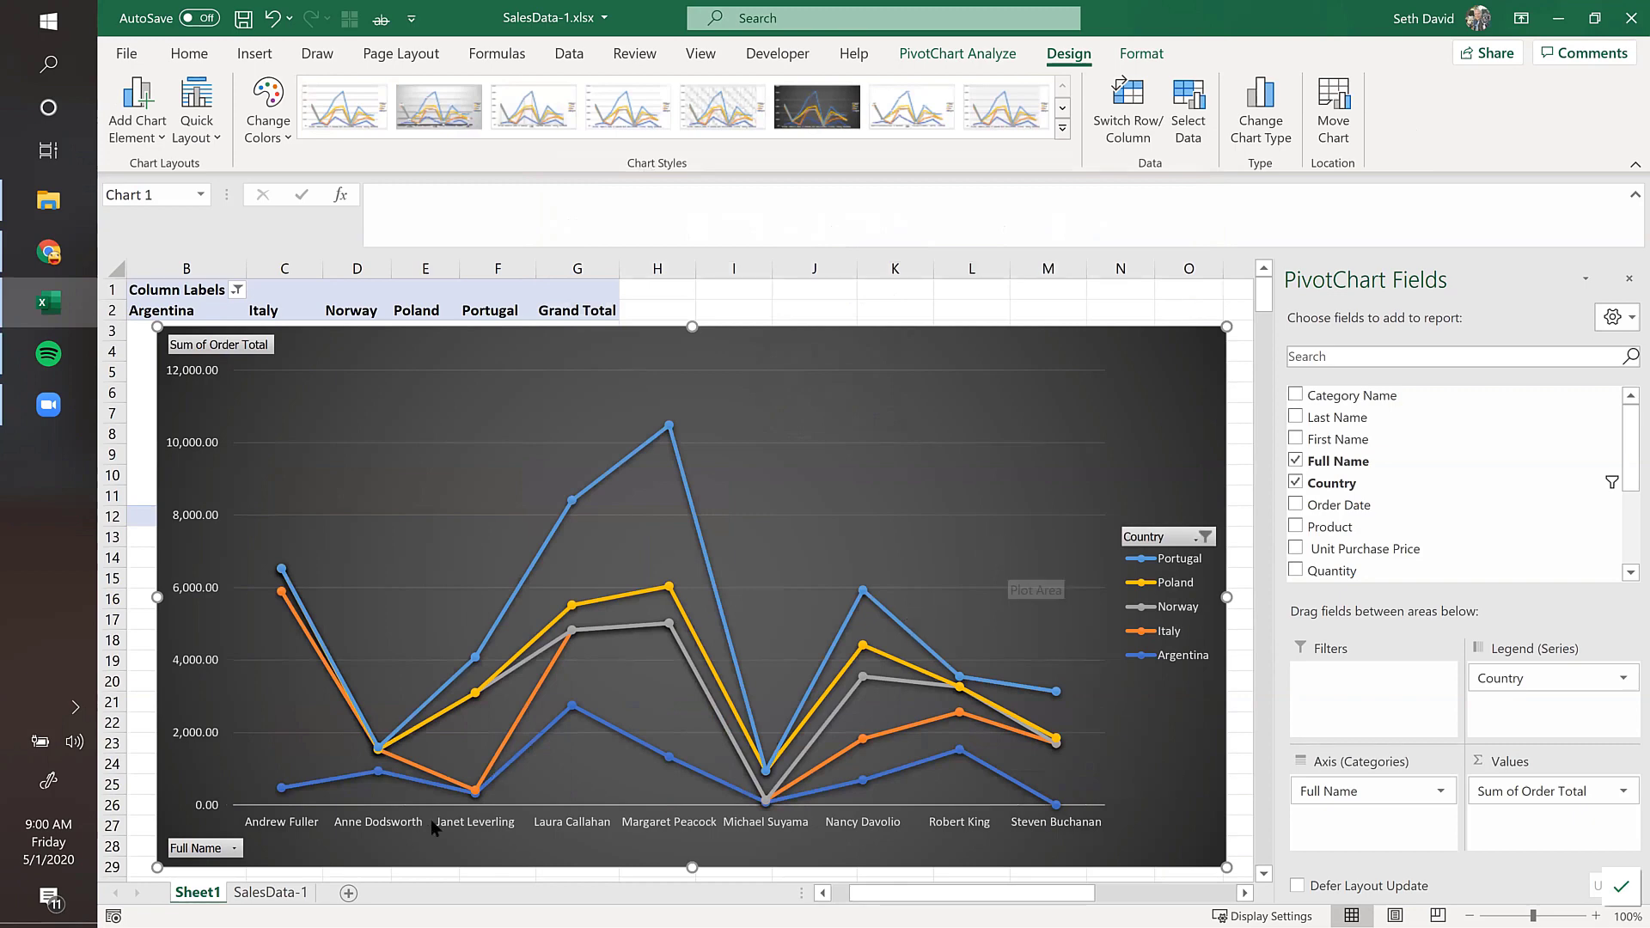
click(1028, 101)
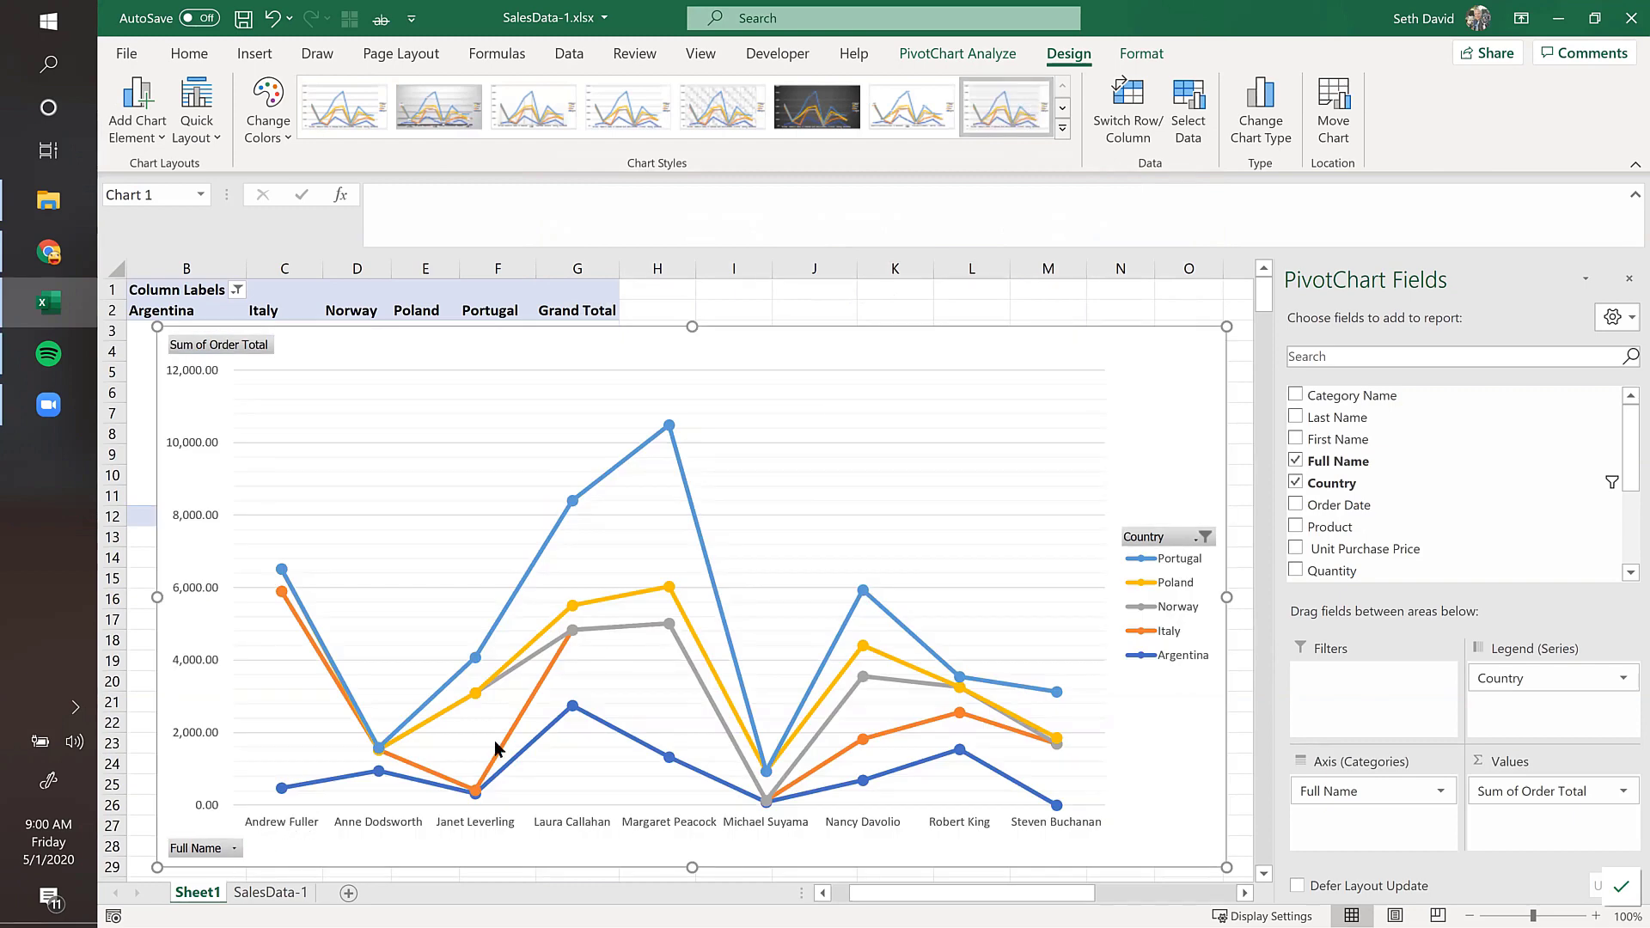
Step: Change the PivotChart to a 3-D Clustered Bar chart and apply the white chart style with gradient bars and data labels
click(1260, 104)
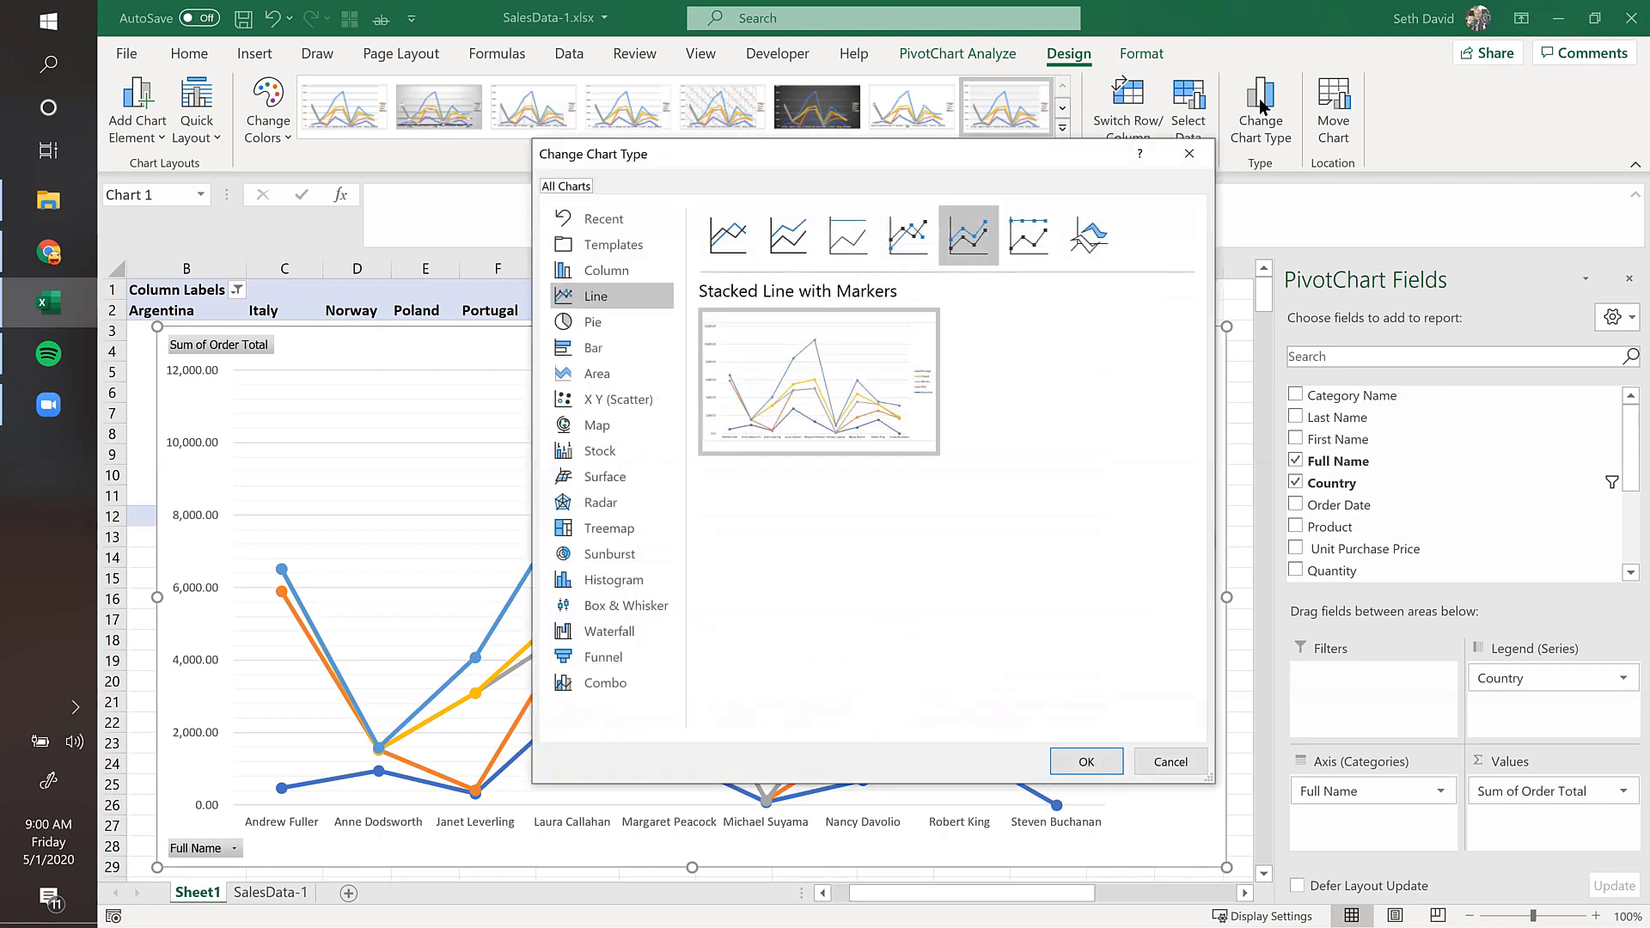
click(595, 350)
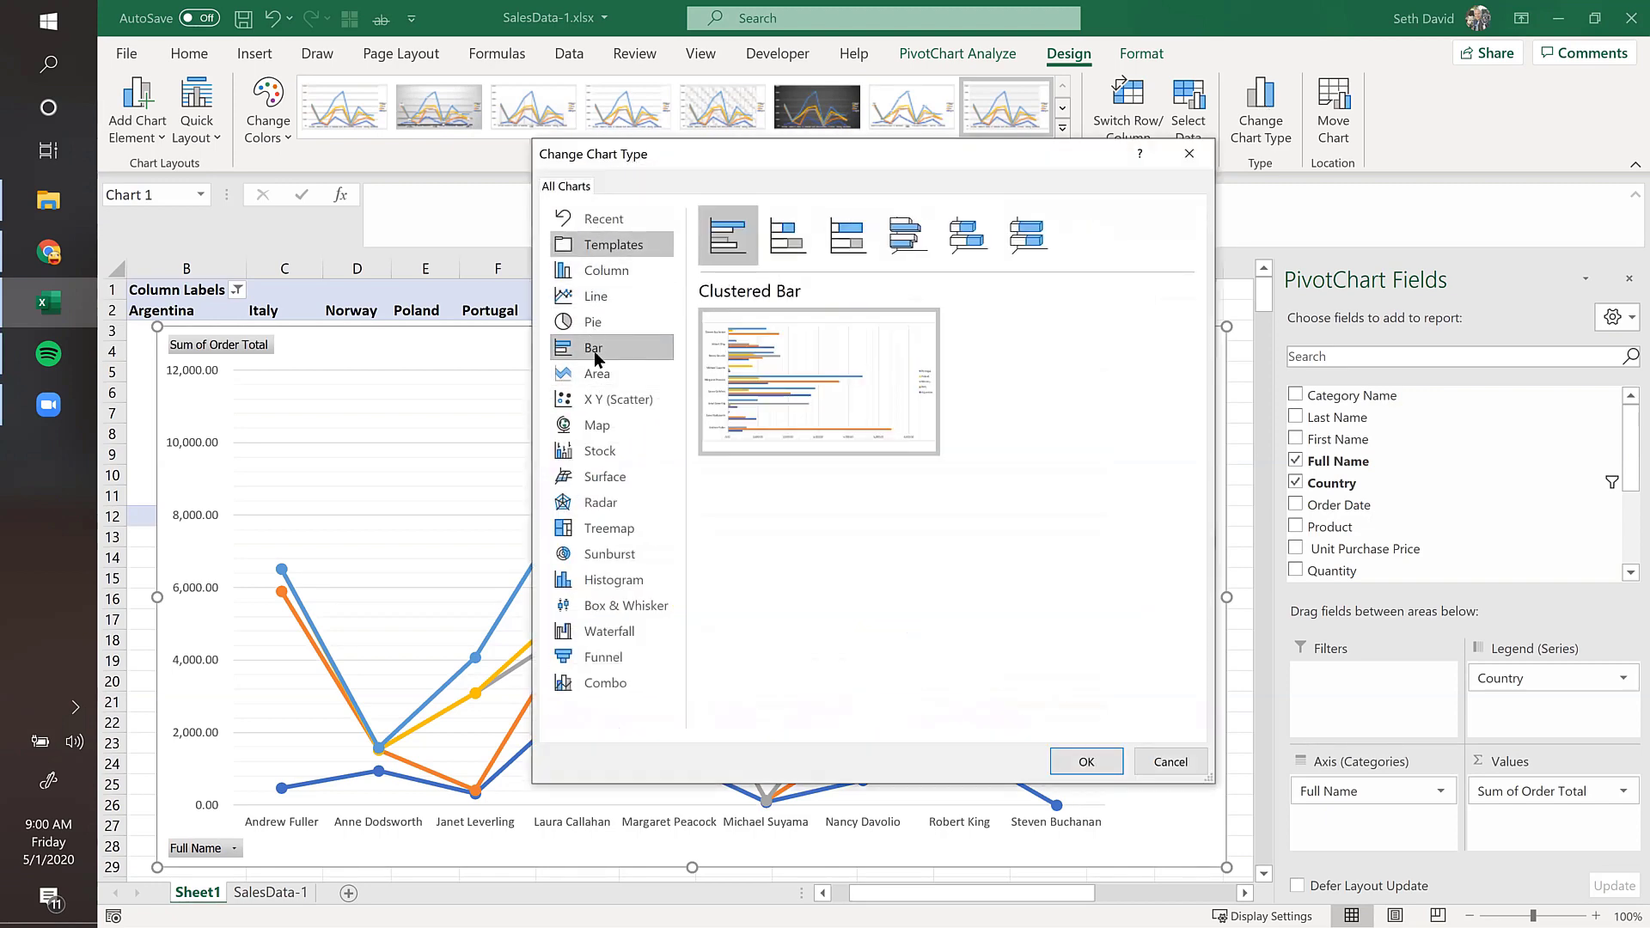
click(930, 236)
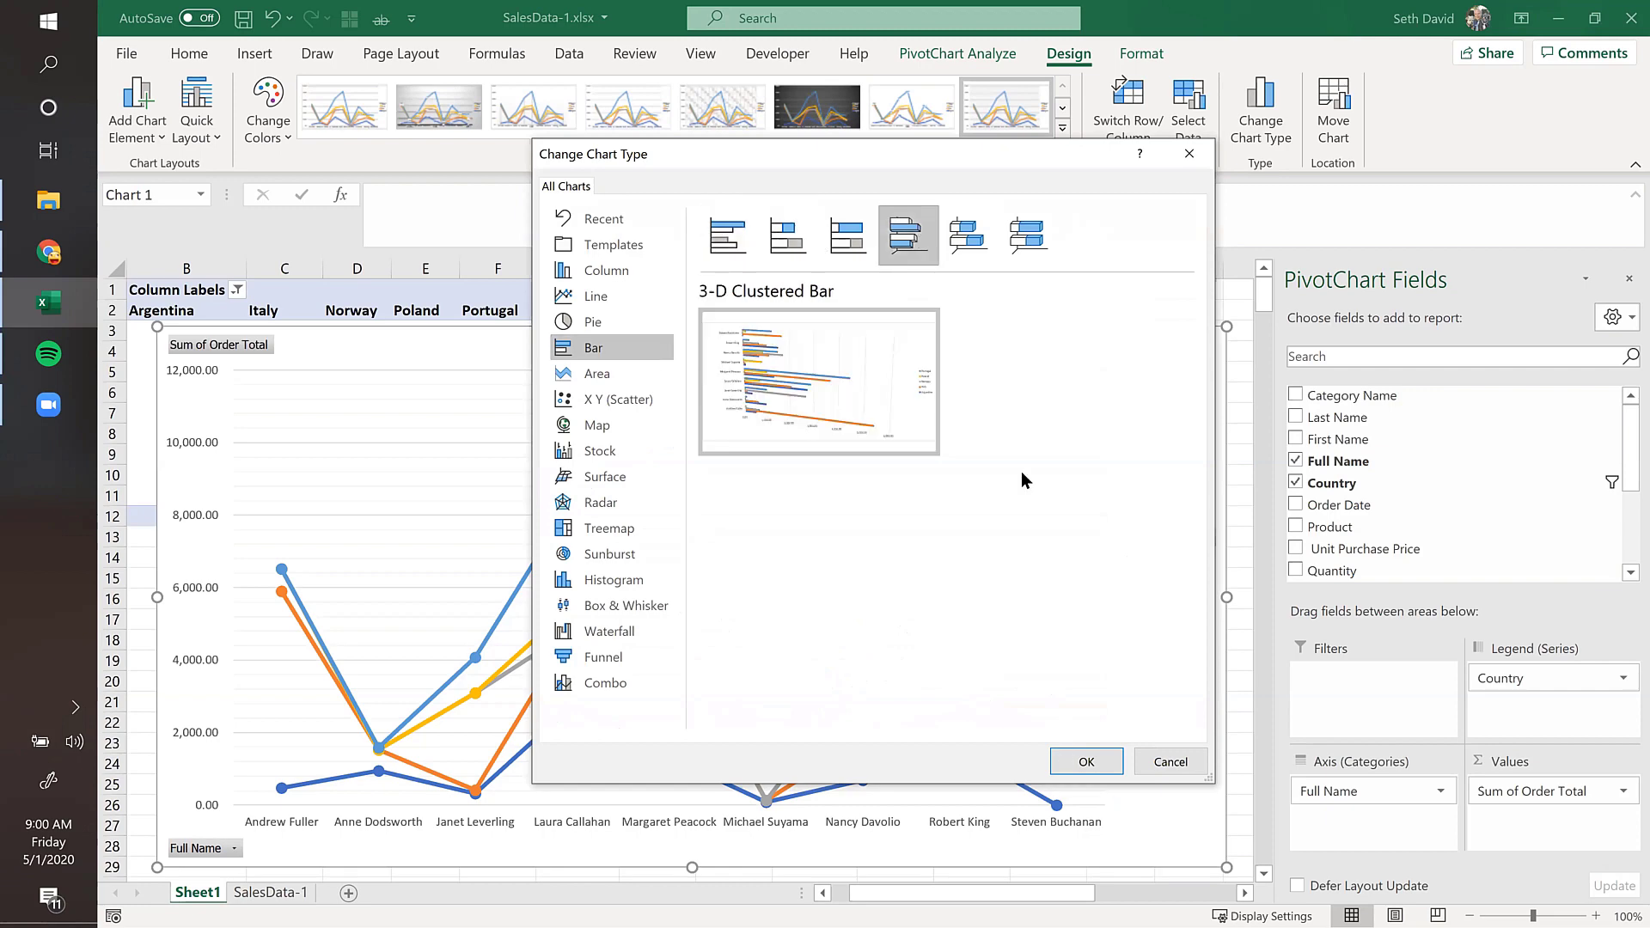
click(1085, 759)
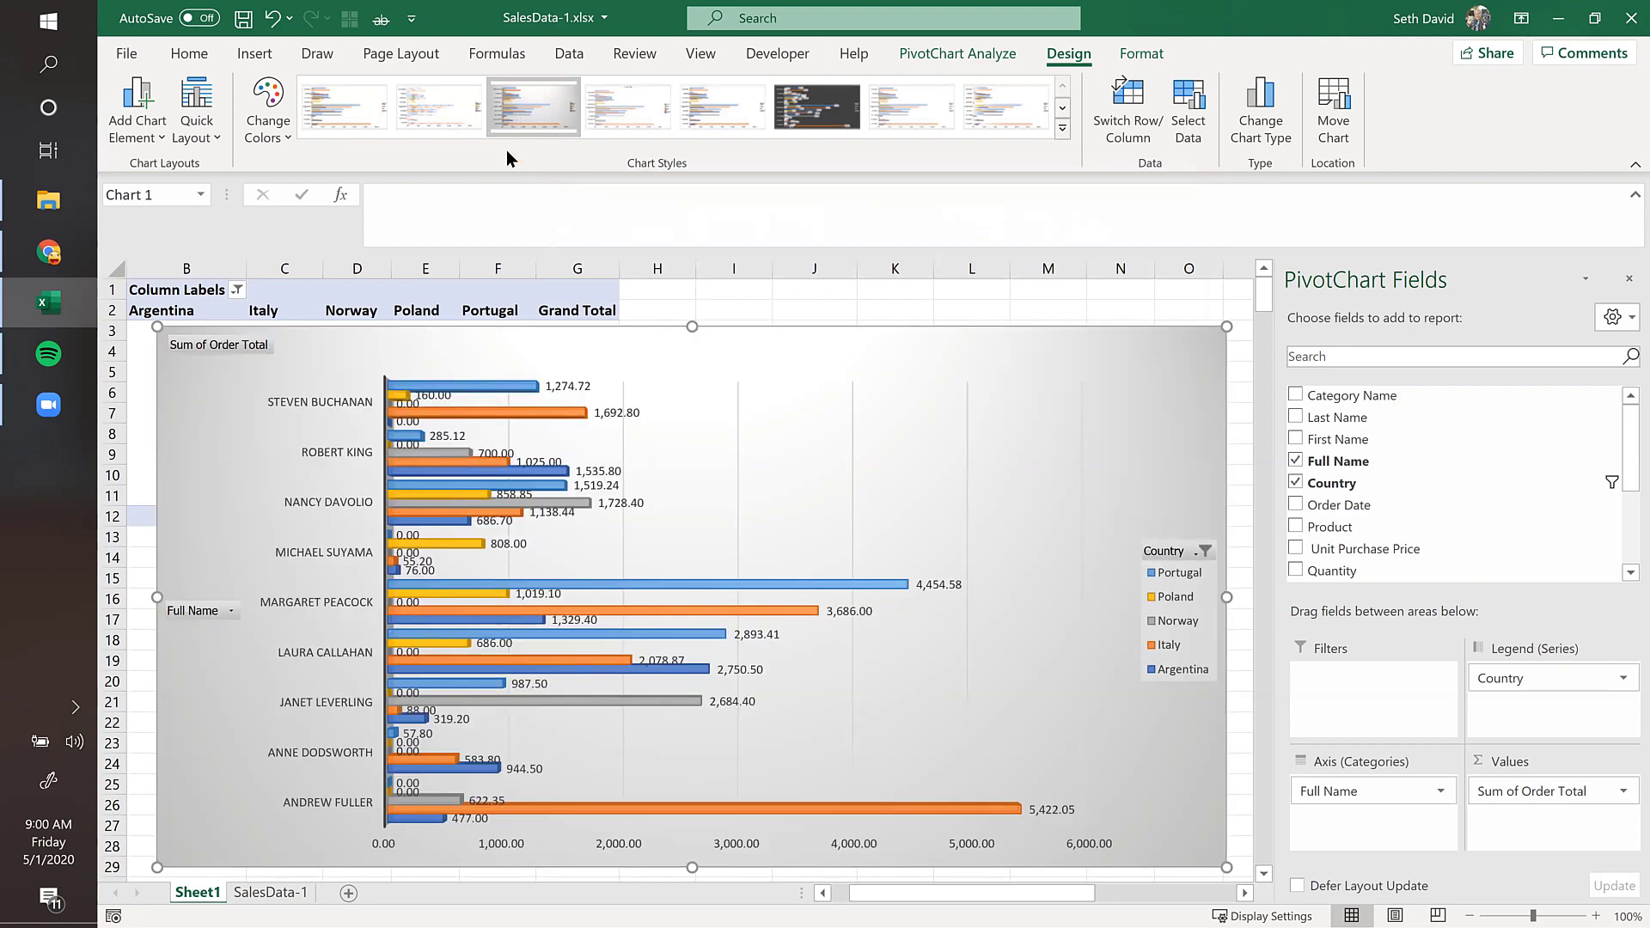
click(1022, 116)
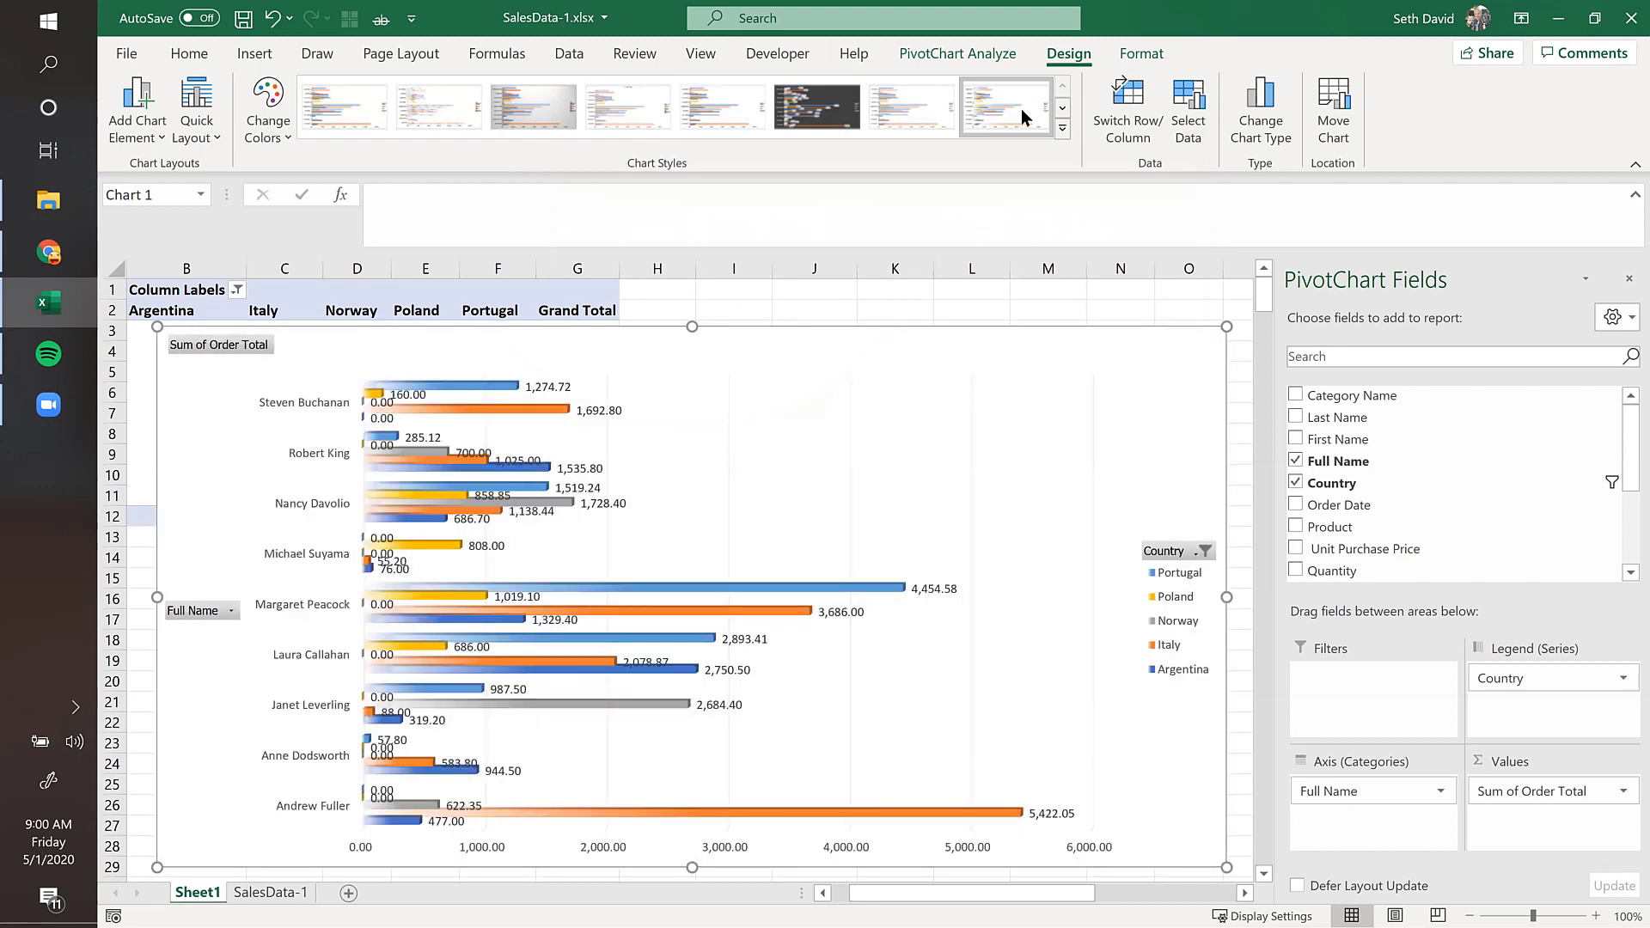
Step: Filter the Country field to the top 5 items by Sum of Order Total
click(1207, 551)
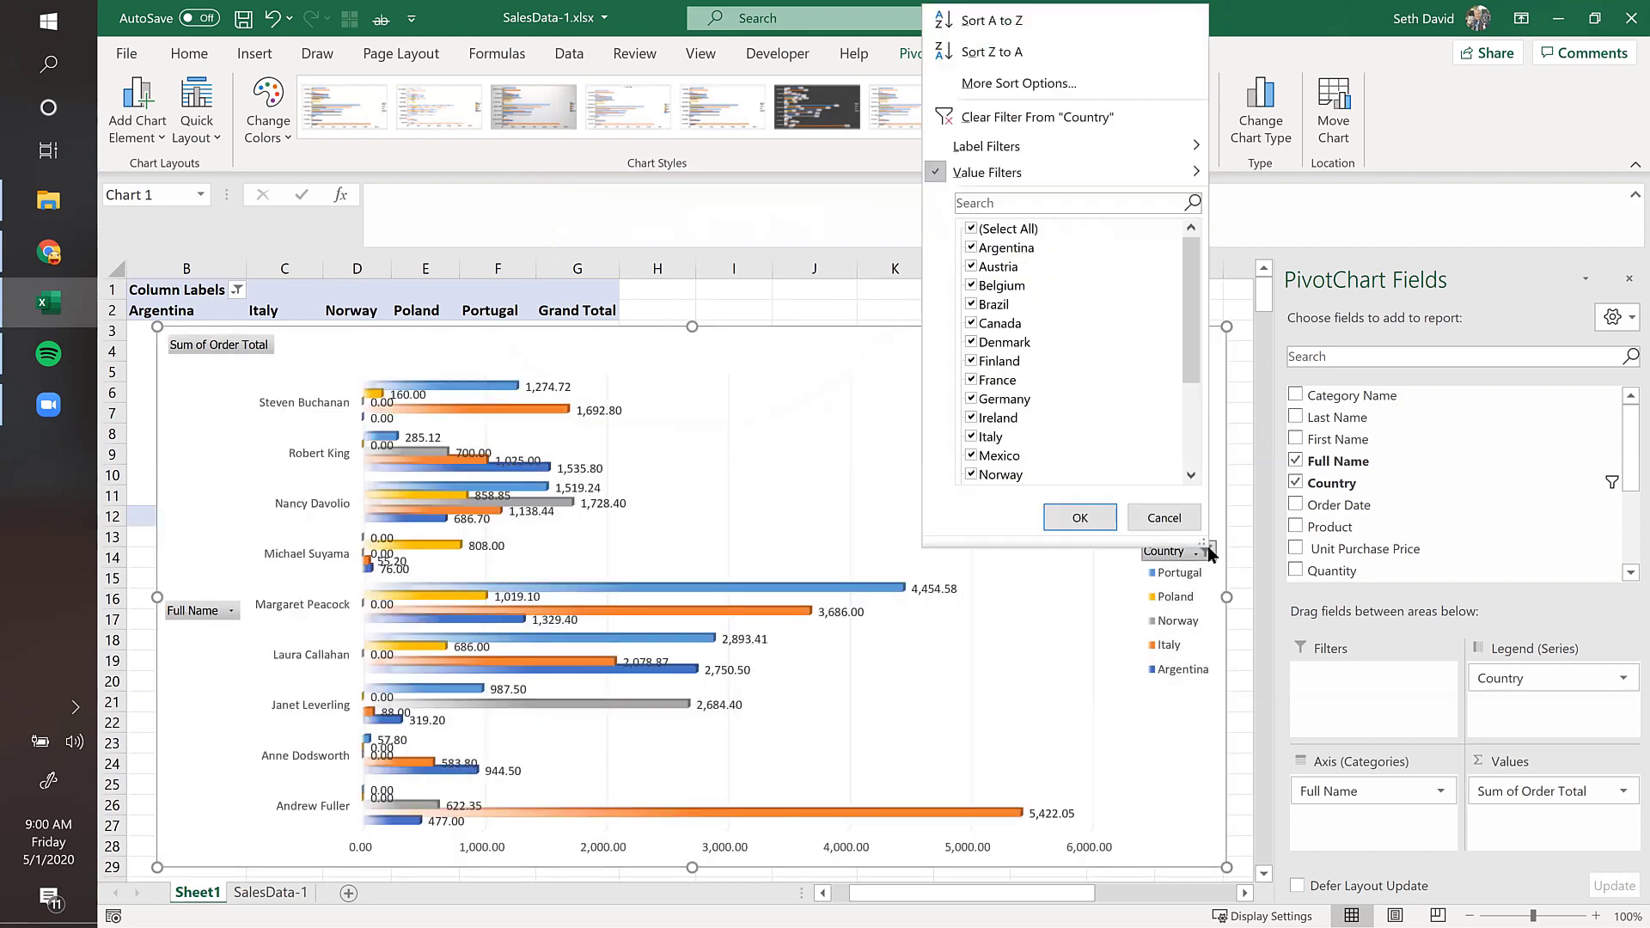
mouse_move(1050, 170)
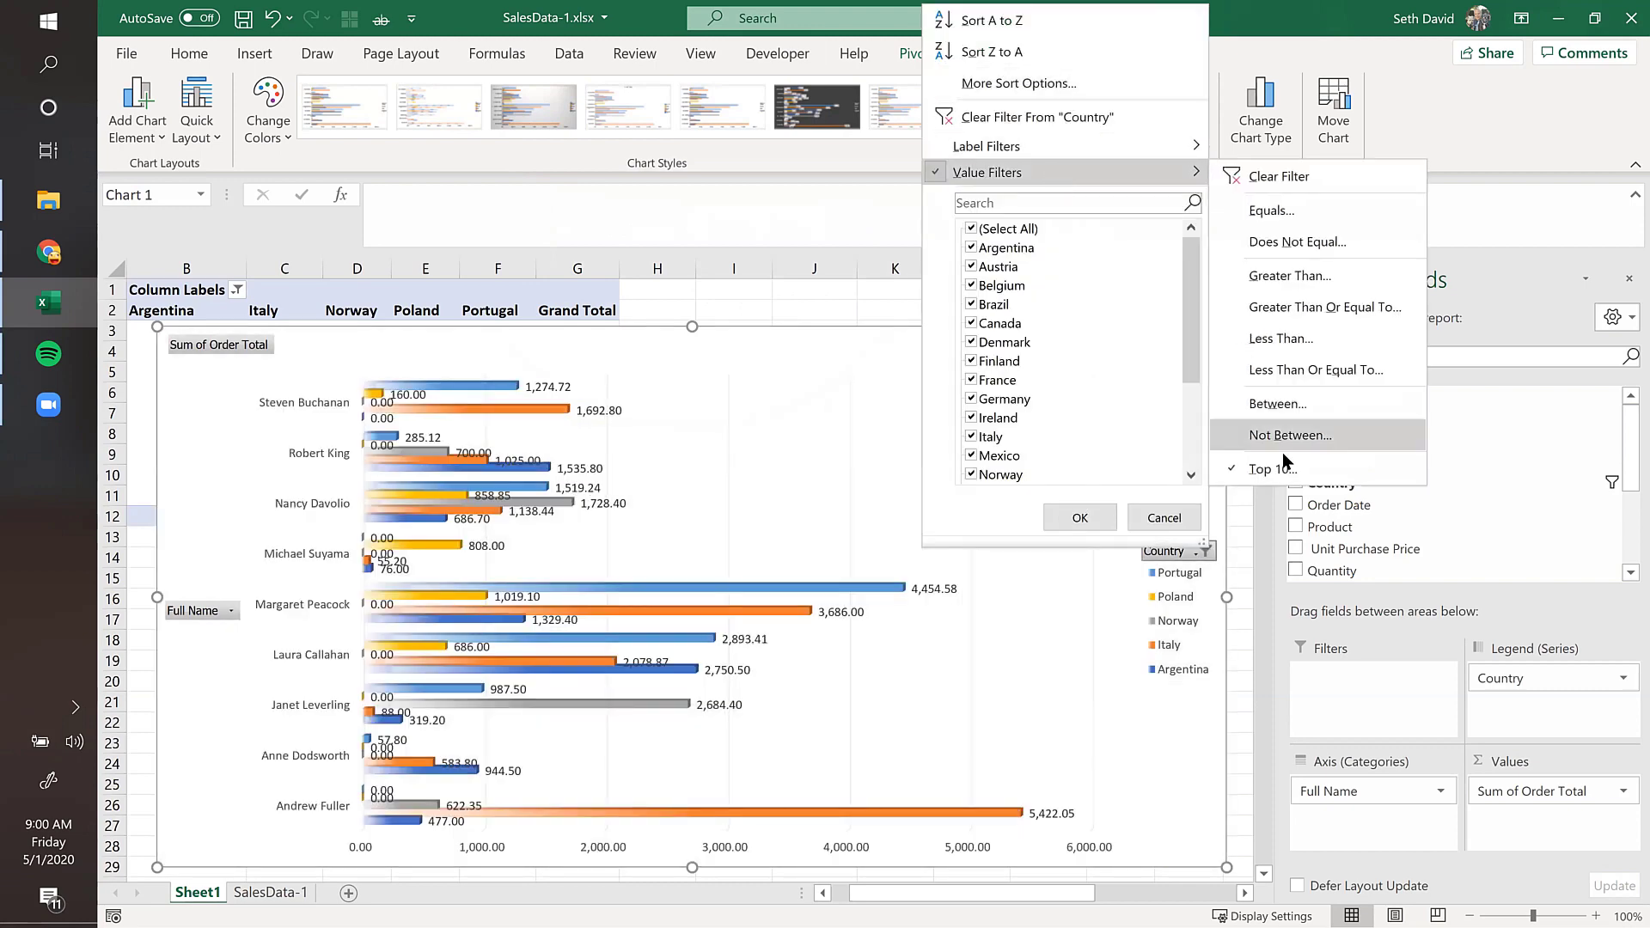
click(1282, 457)
click(776, 512)
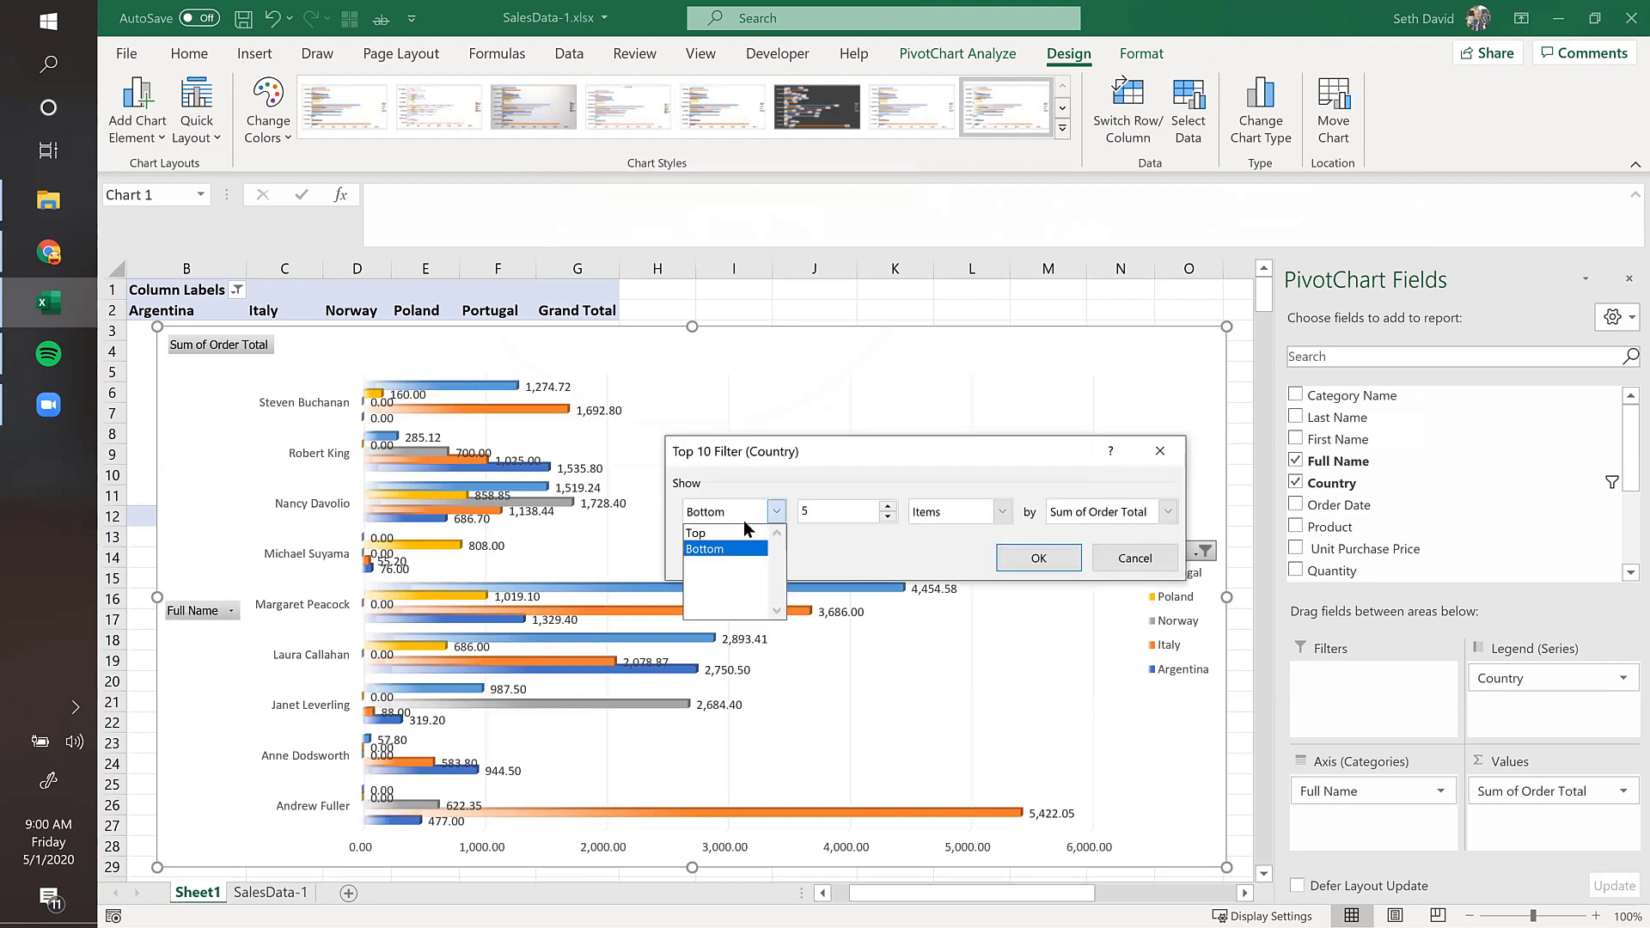
click(741, 533)
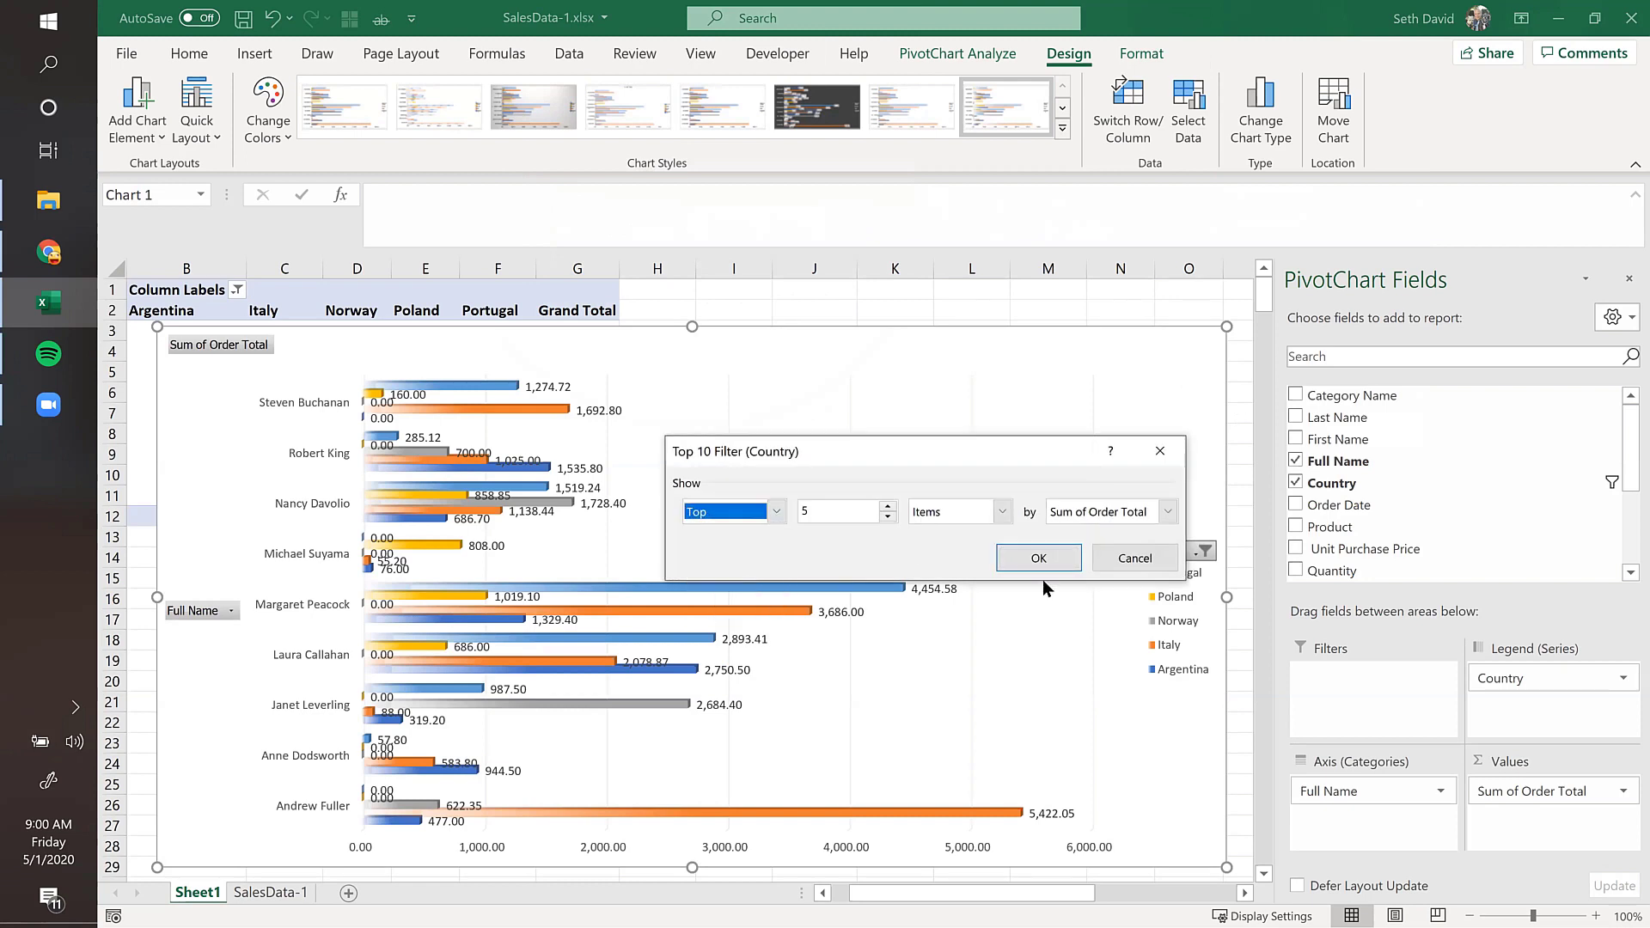
click(1002, 511)
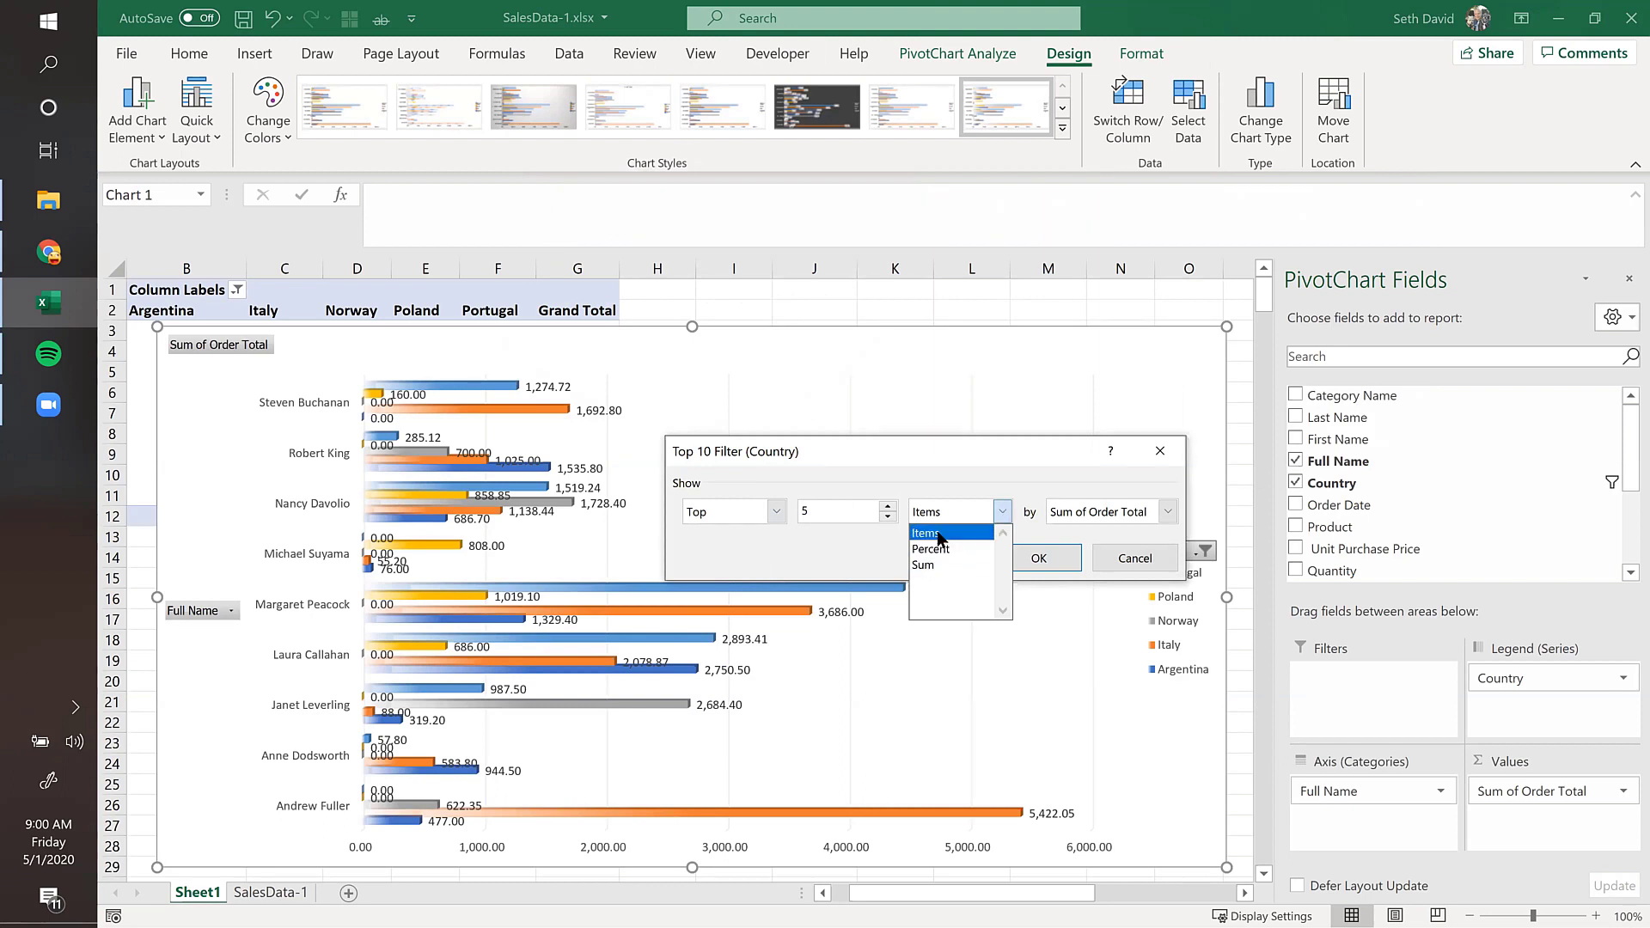
click(991, 513)
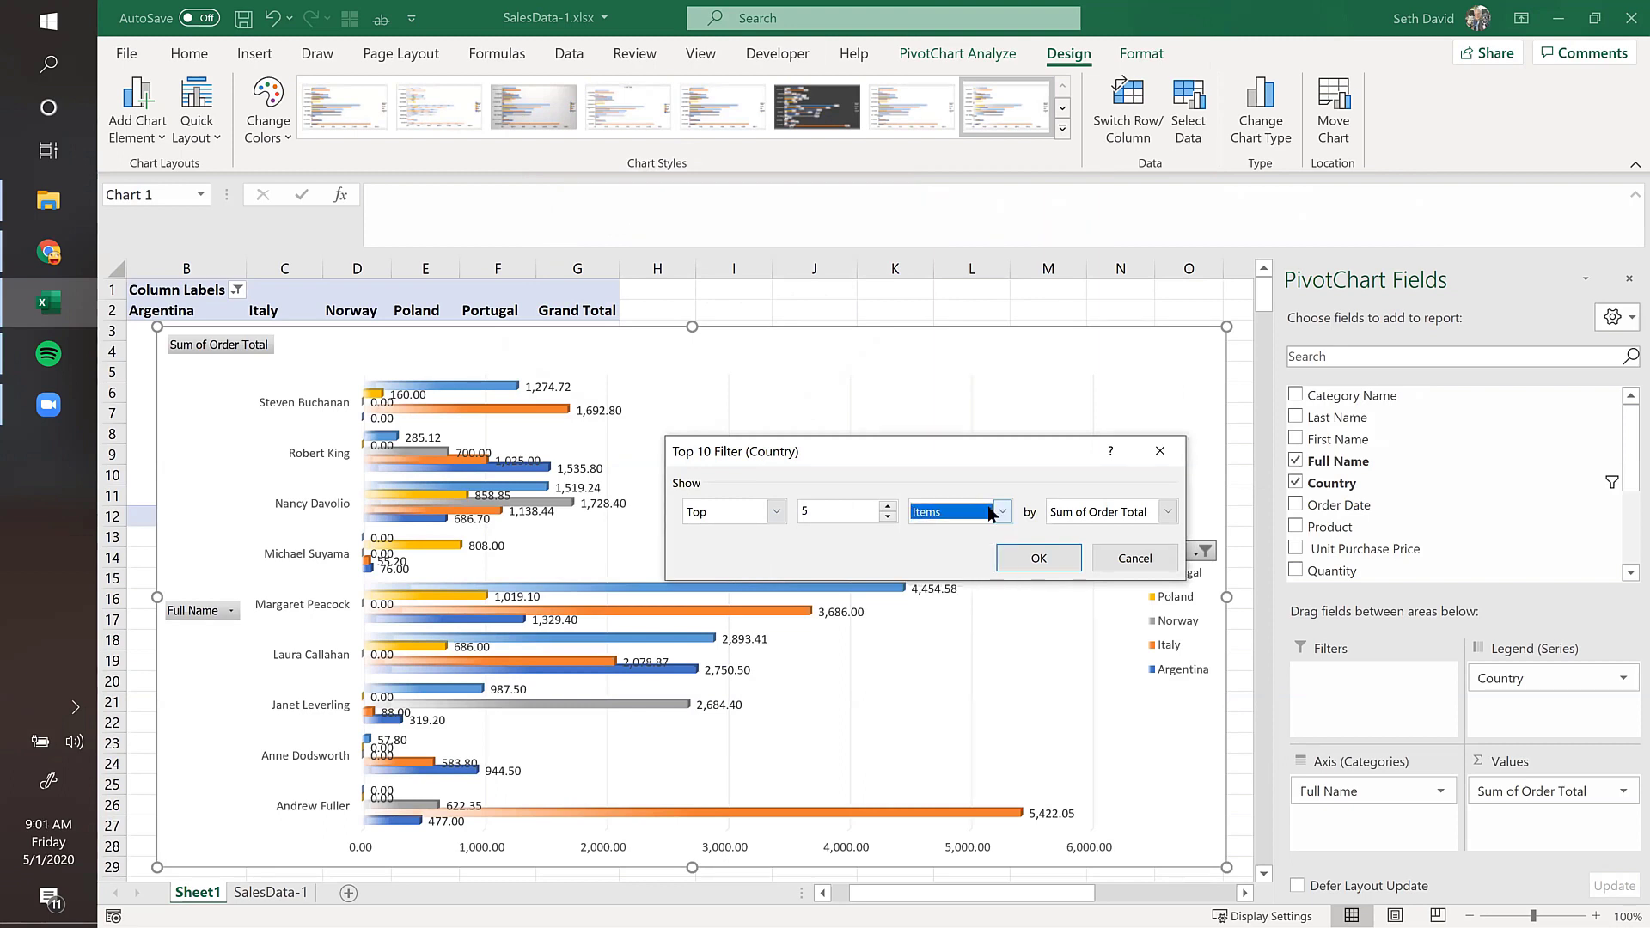
click(1038, 555)
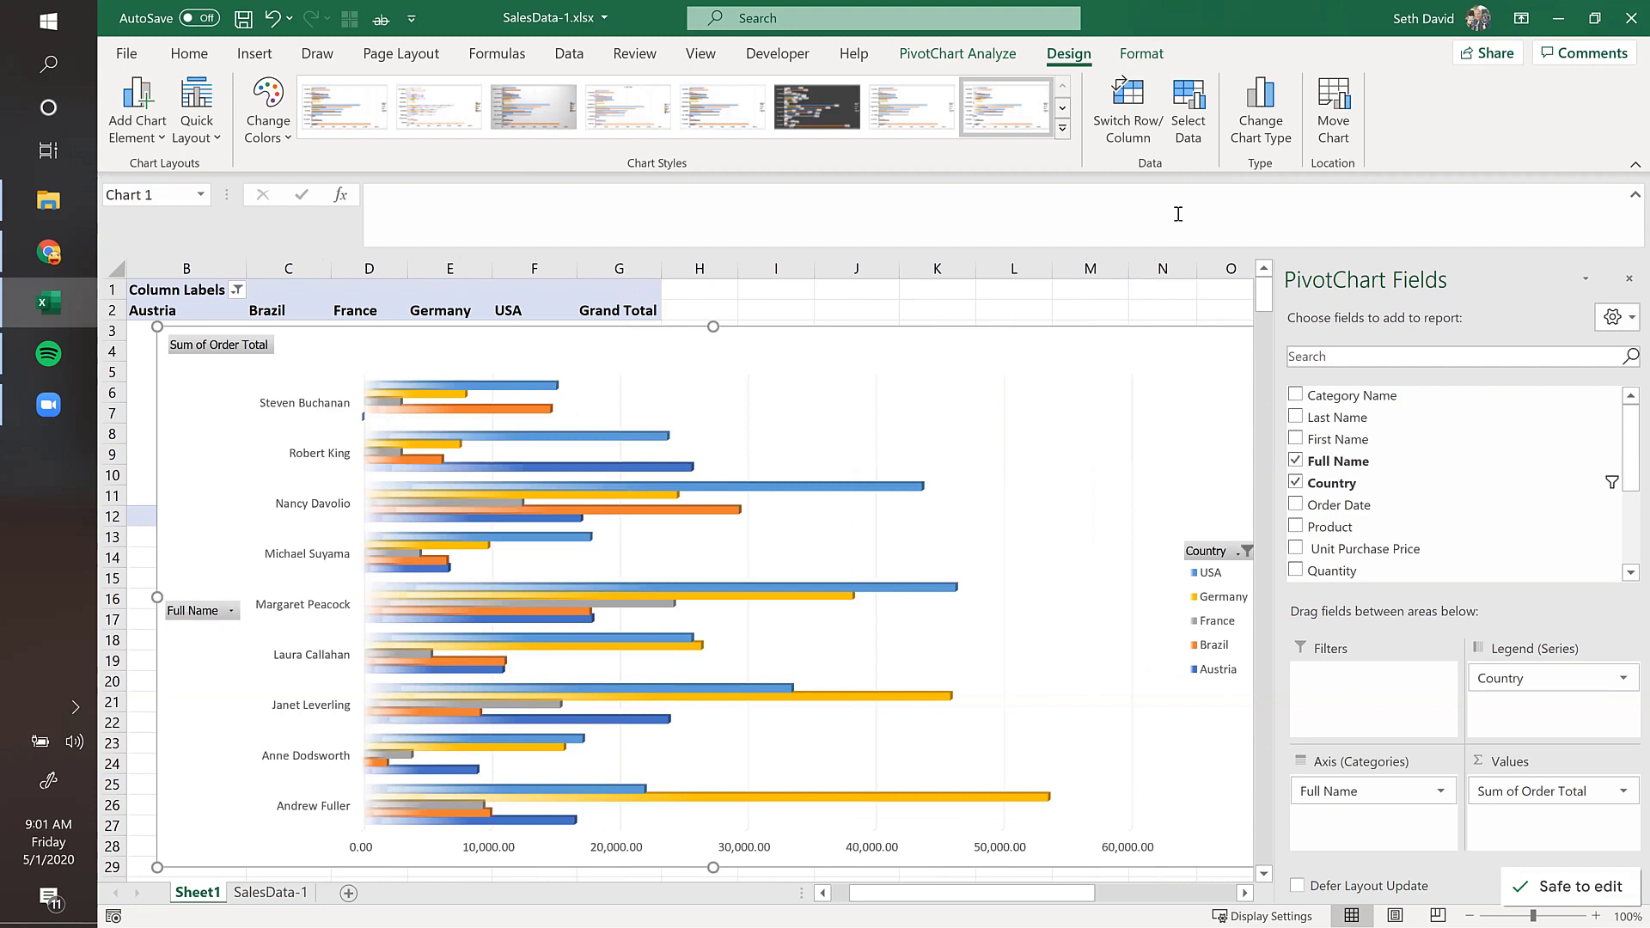
Step: Preview the dark and fine-gridline chart styles, and apply the plain white style with solid bars and widely spaced vertical gridlines to the PivotChart
click(1063, 128)
click(337, 168)
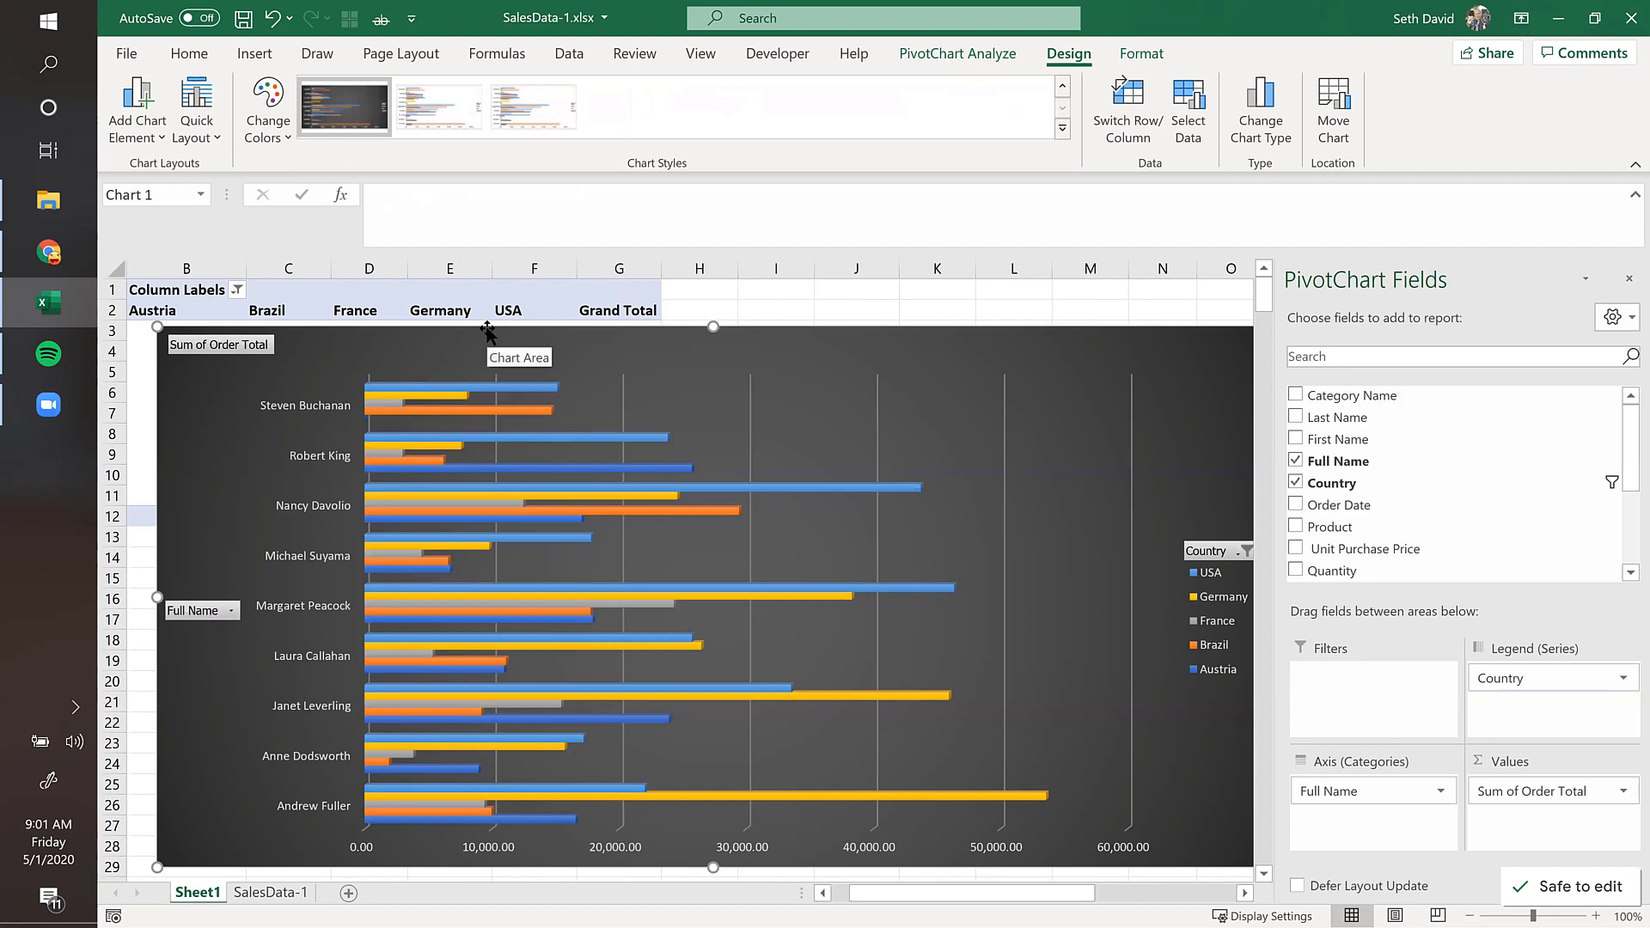
click(433, 102)
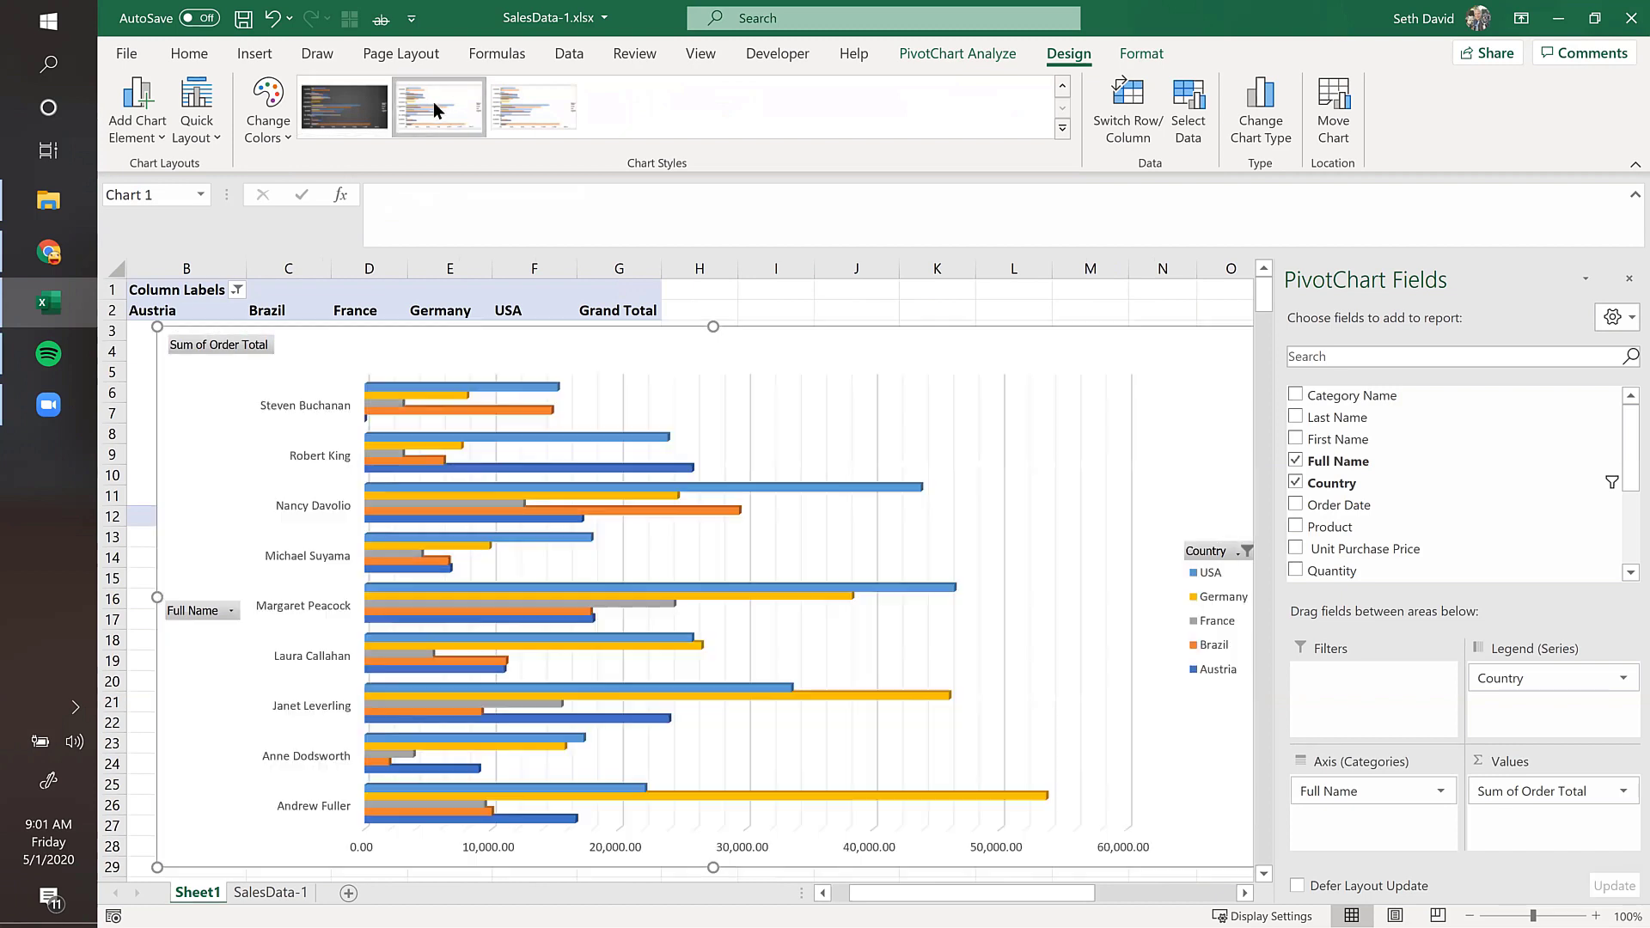
click(553, 110)
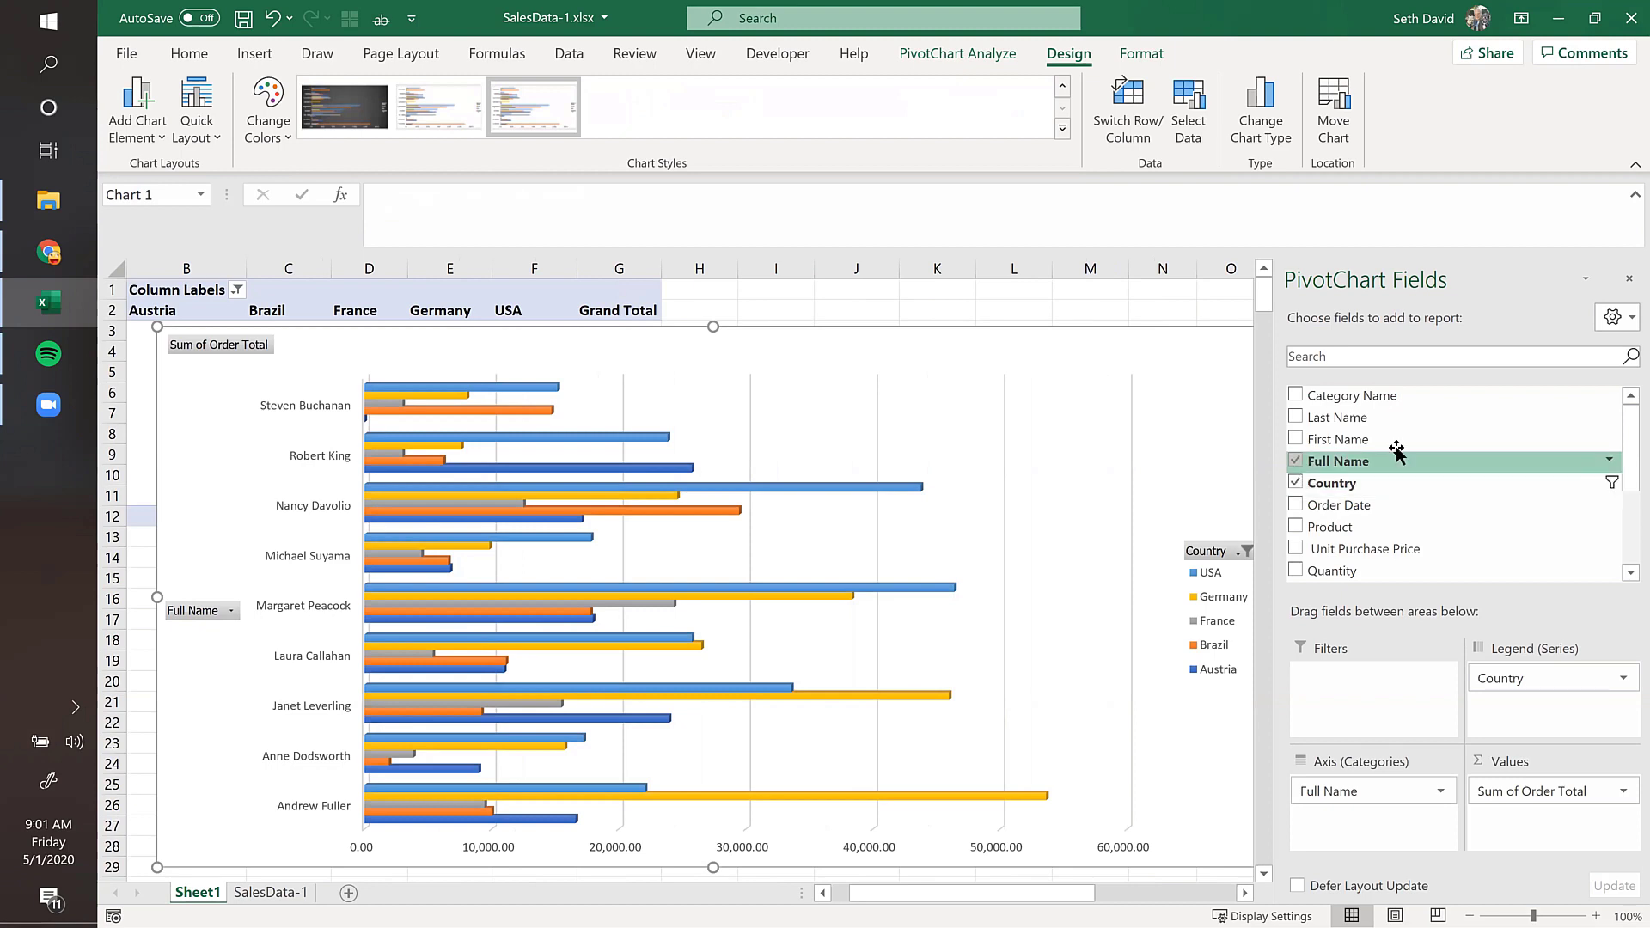
scroll(1299, 468, down, 3)
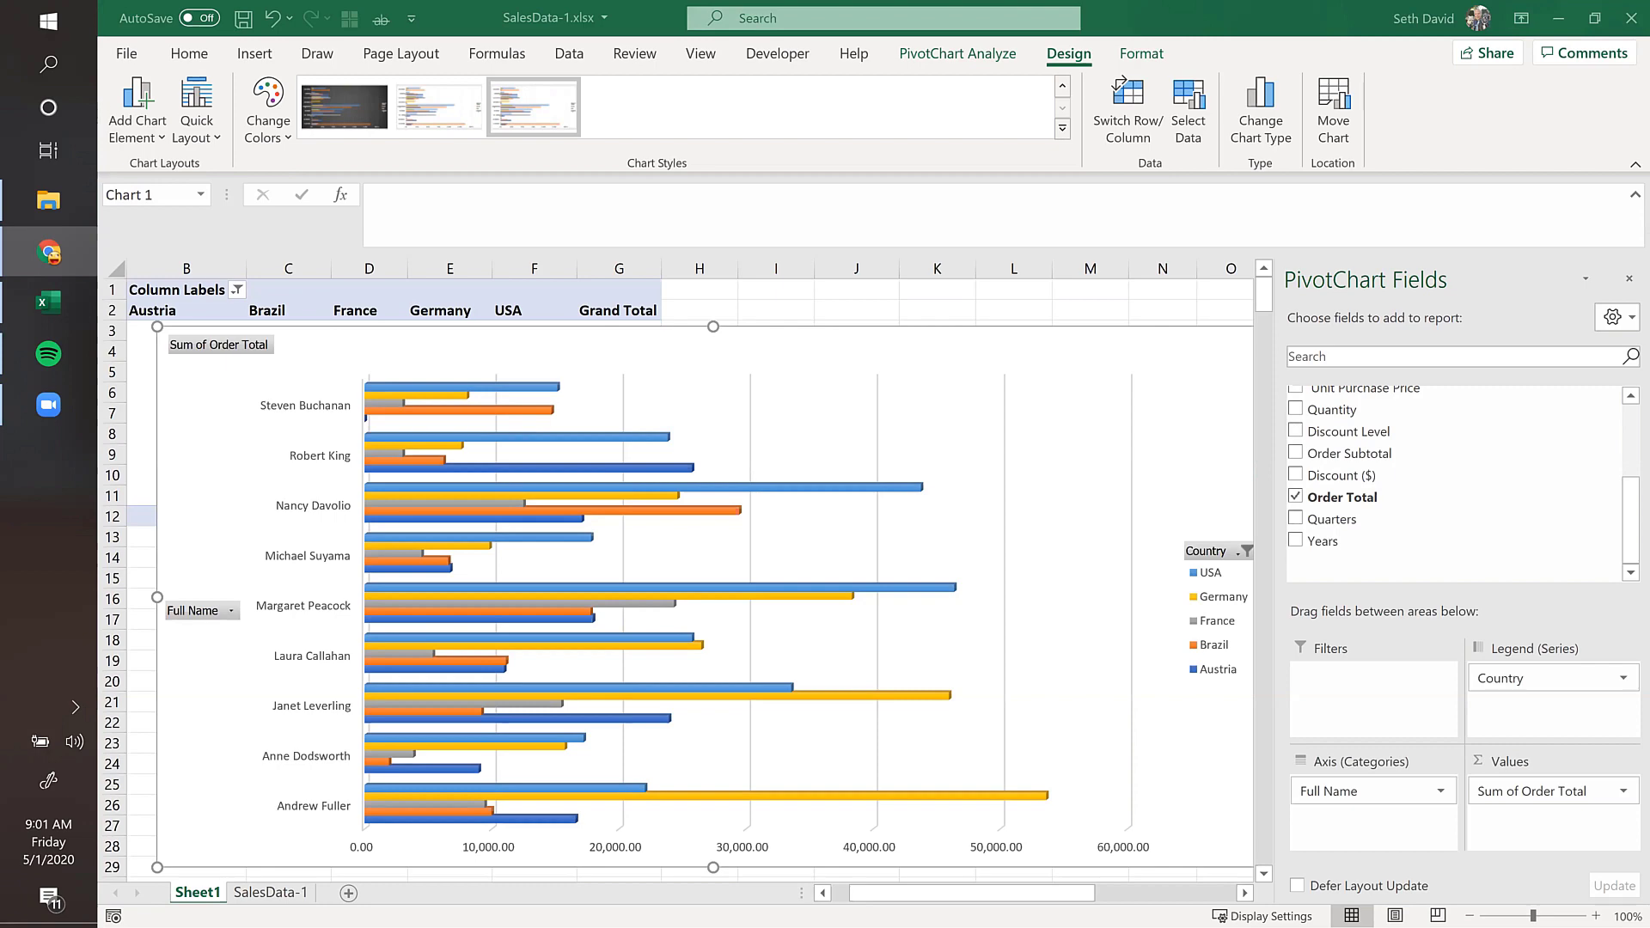
Step: Switch to Chrome, open My Courses on the Nerd Enterprises site, and dismiss the site admin notice
mouse_move(1042, 7)
mouse_down()
mouse_move(974, 25)
mouse_move(1055, 37)
mouse_move(1051, 24)
mouse_up()
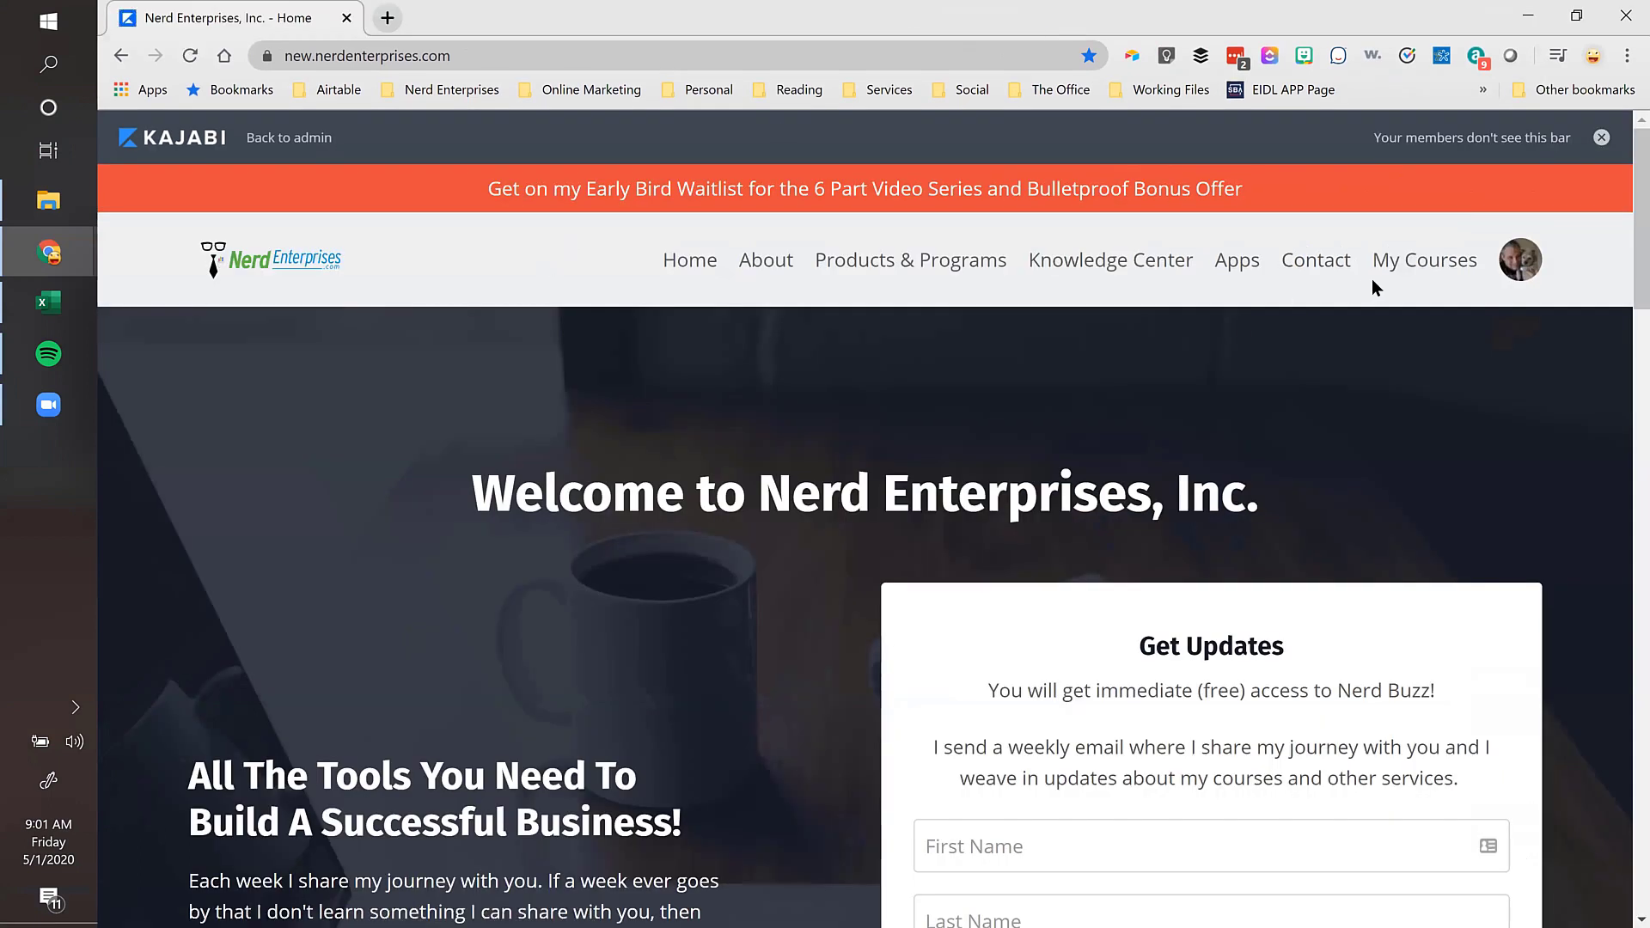
click(1429, 263)
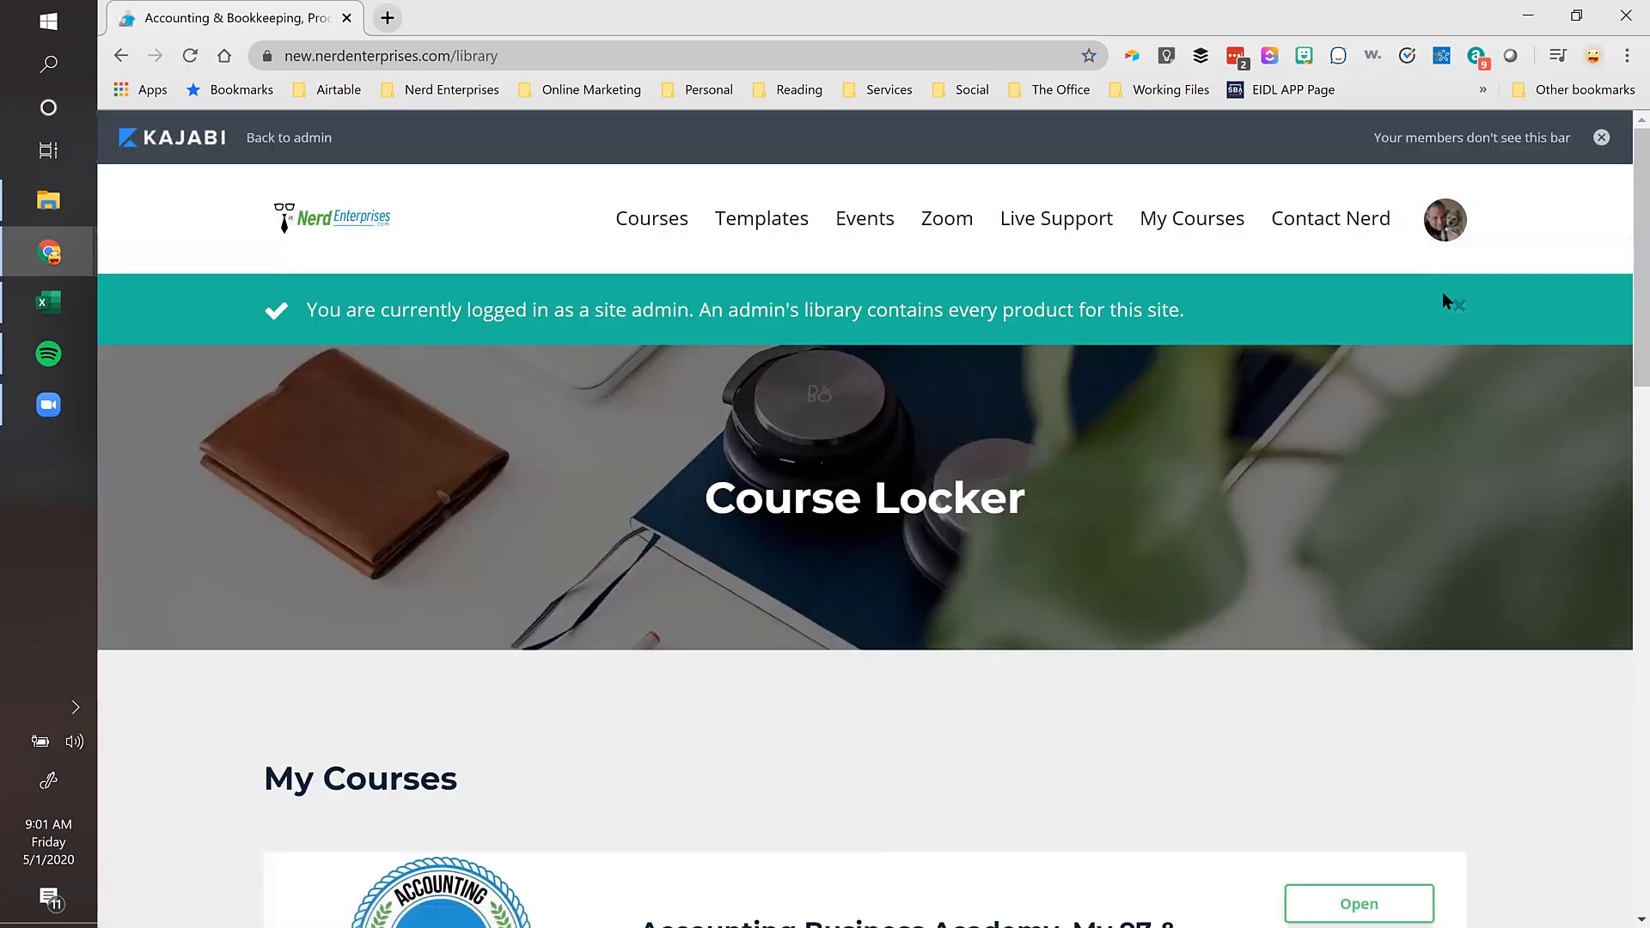
click(1458, 311)
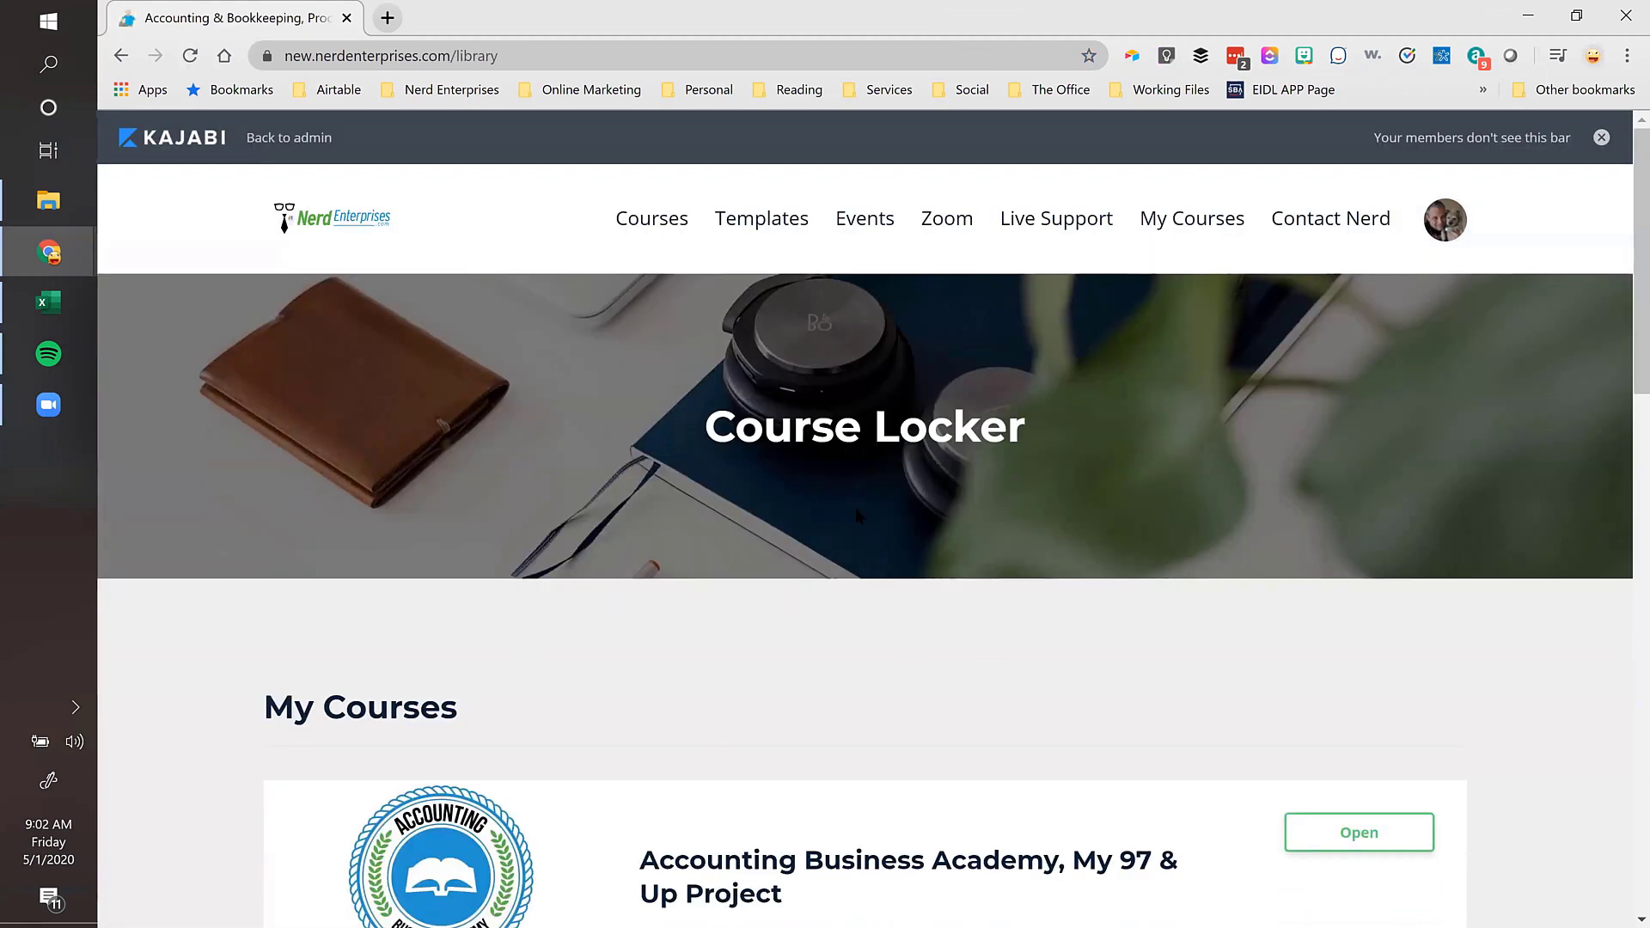
Step: Go to page 2 of the course library and open the Nerd Buzz course
scroll(848, 507, down, 15)
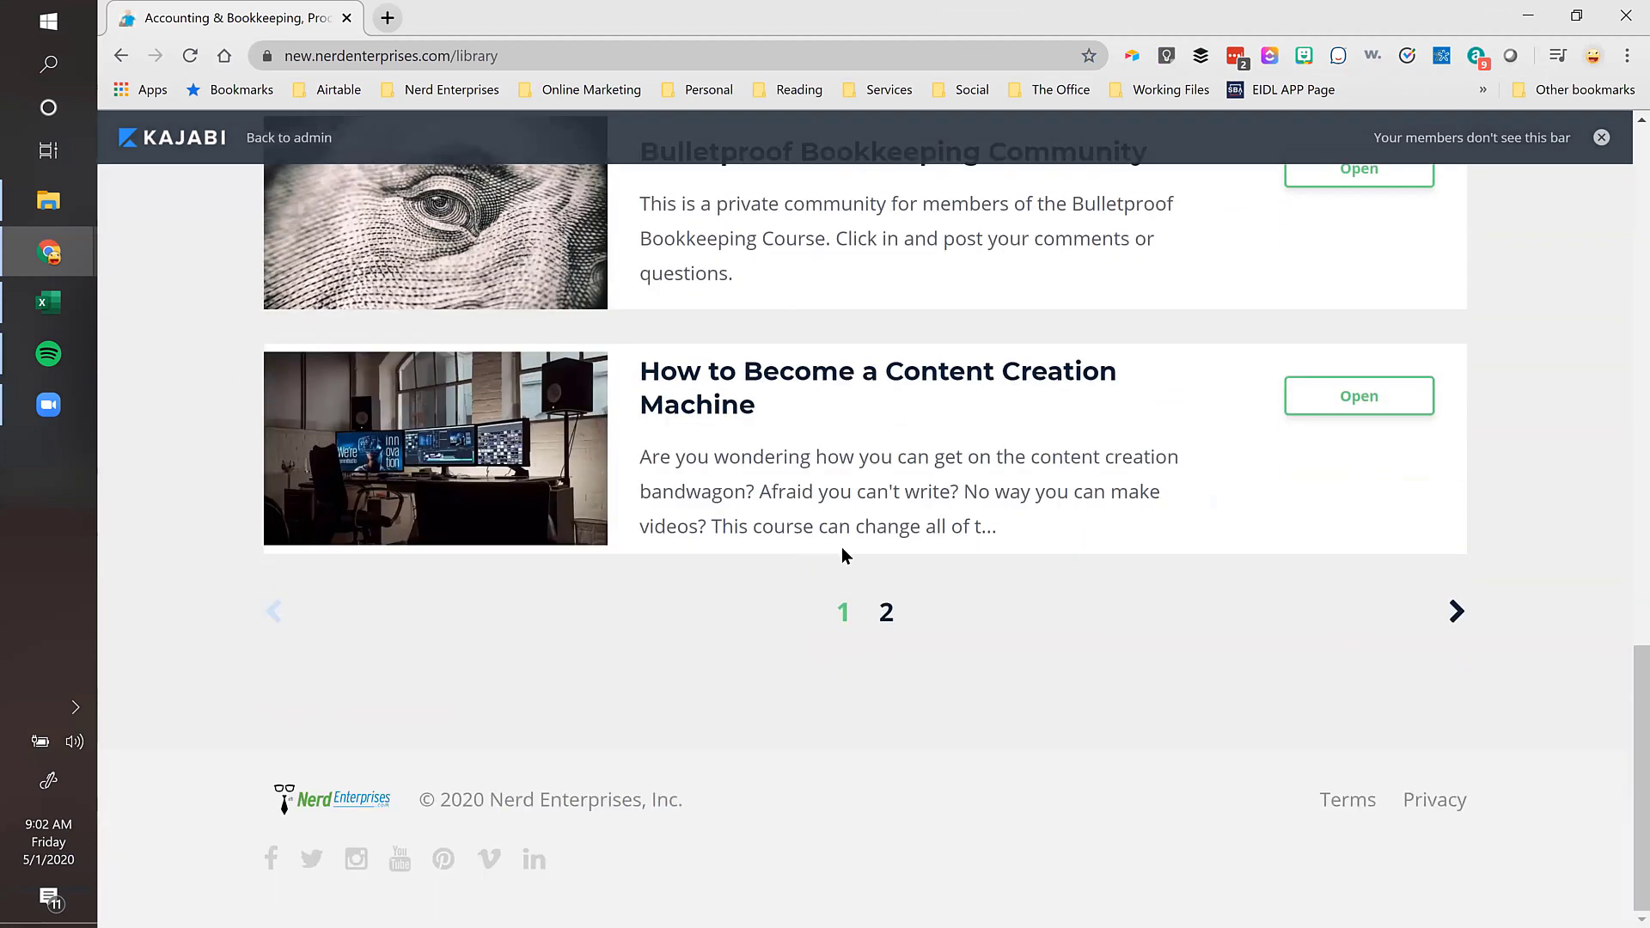
click(887, 610)
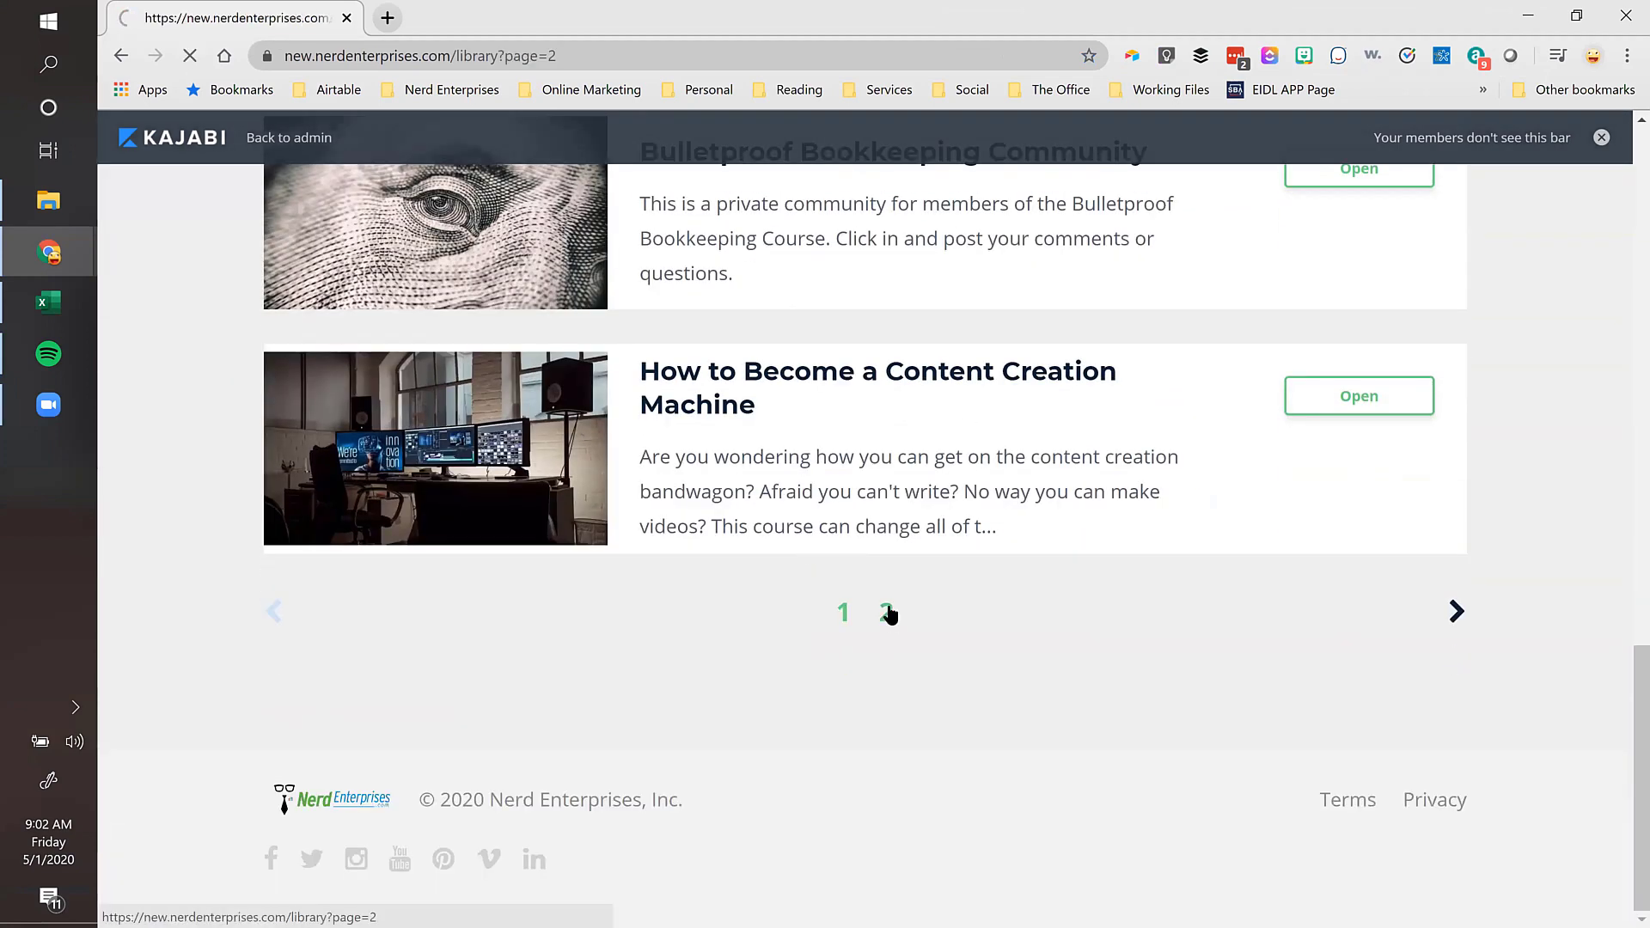
scroll(888, 581, down, 9)
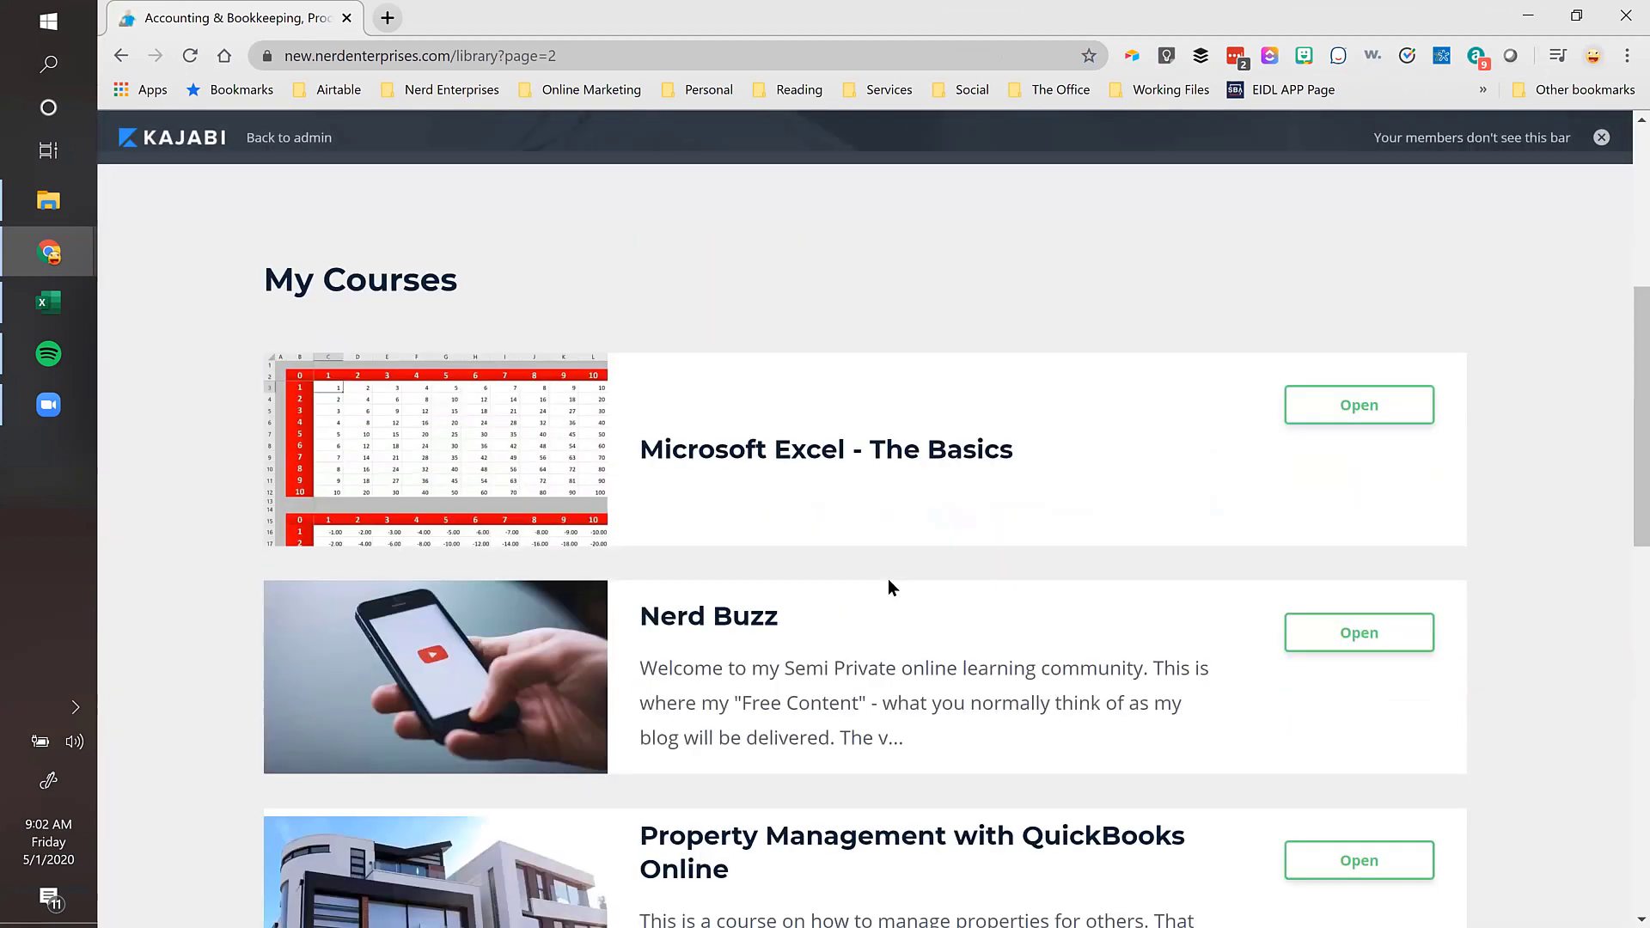
click(672, 260)
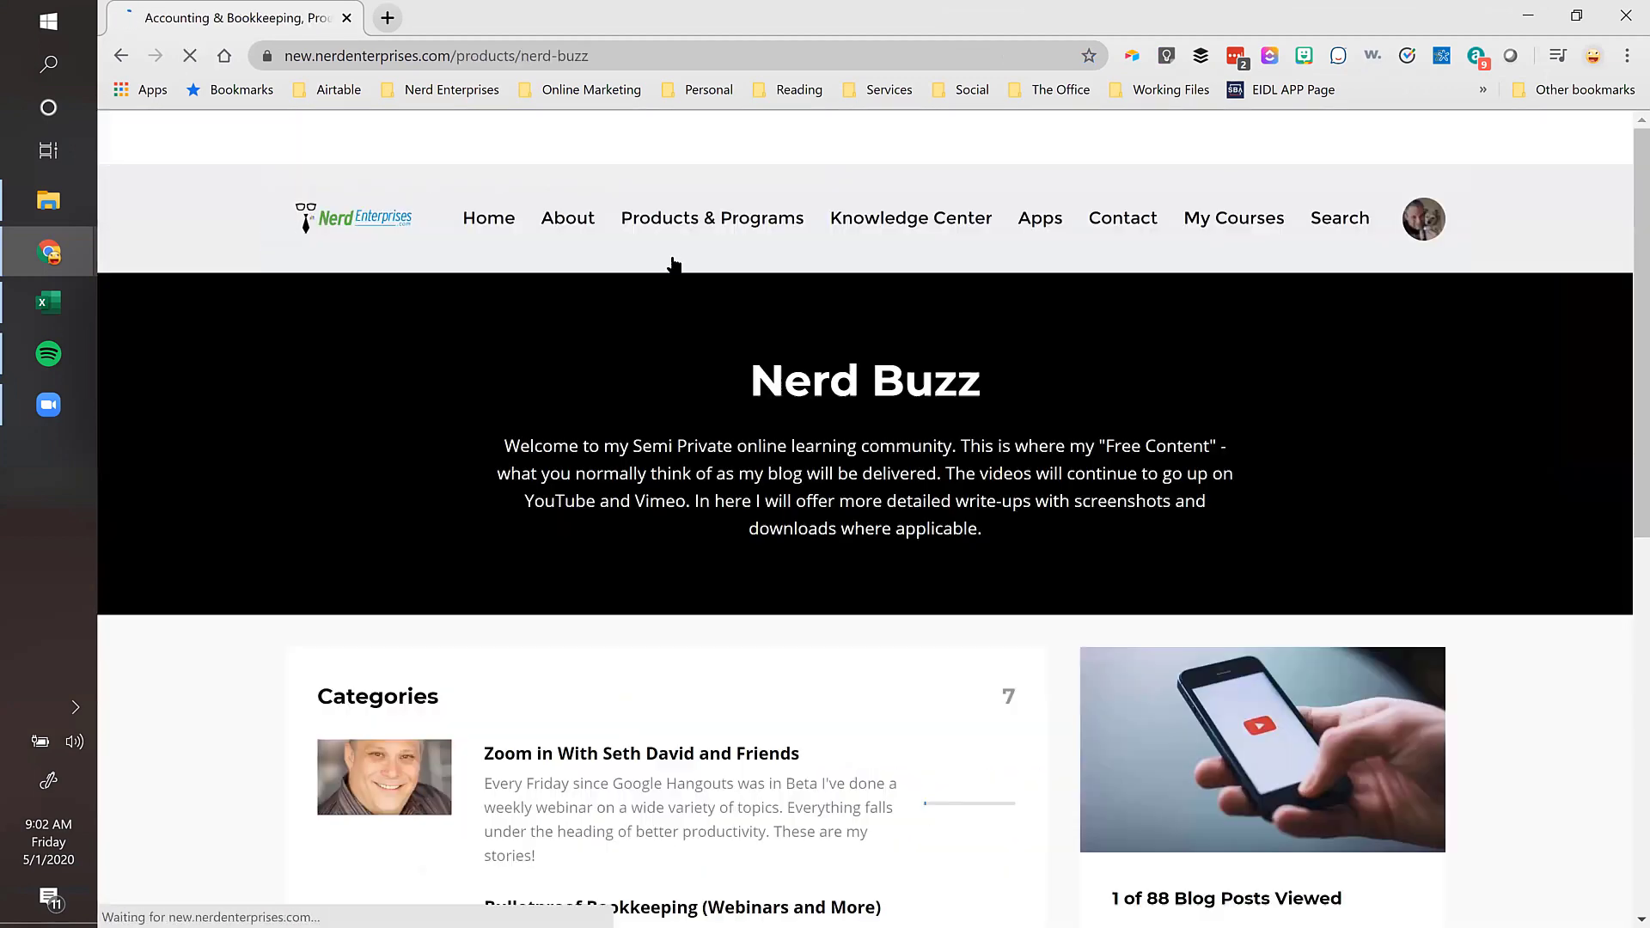
Step: Open the post How to Create a Bookkeeping Manual and How to Charge For It in the Friday webinar category and view its notes
scroll(661, 353, down, 5)
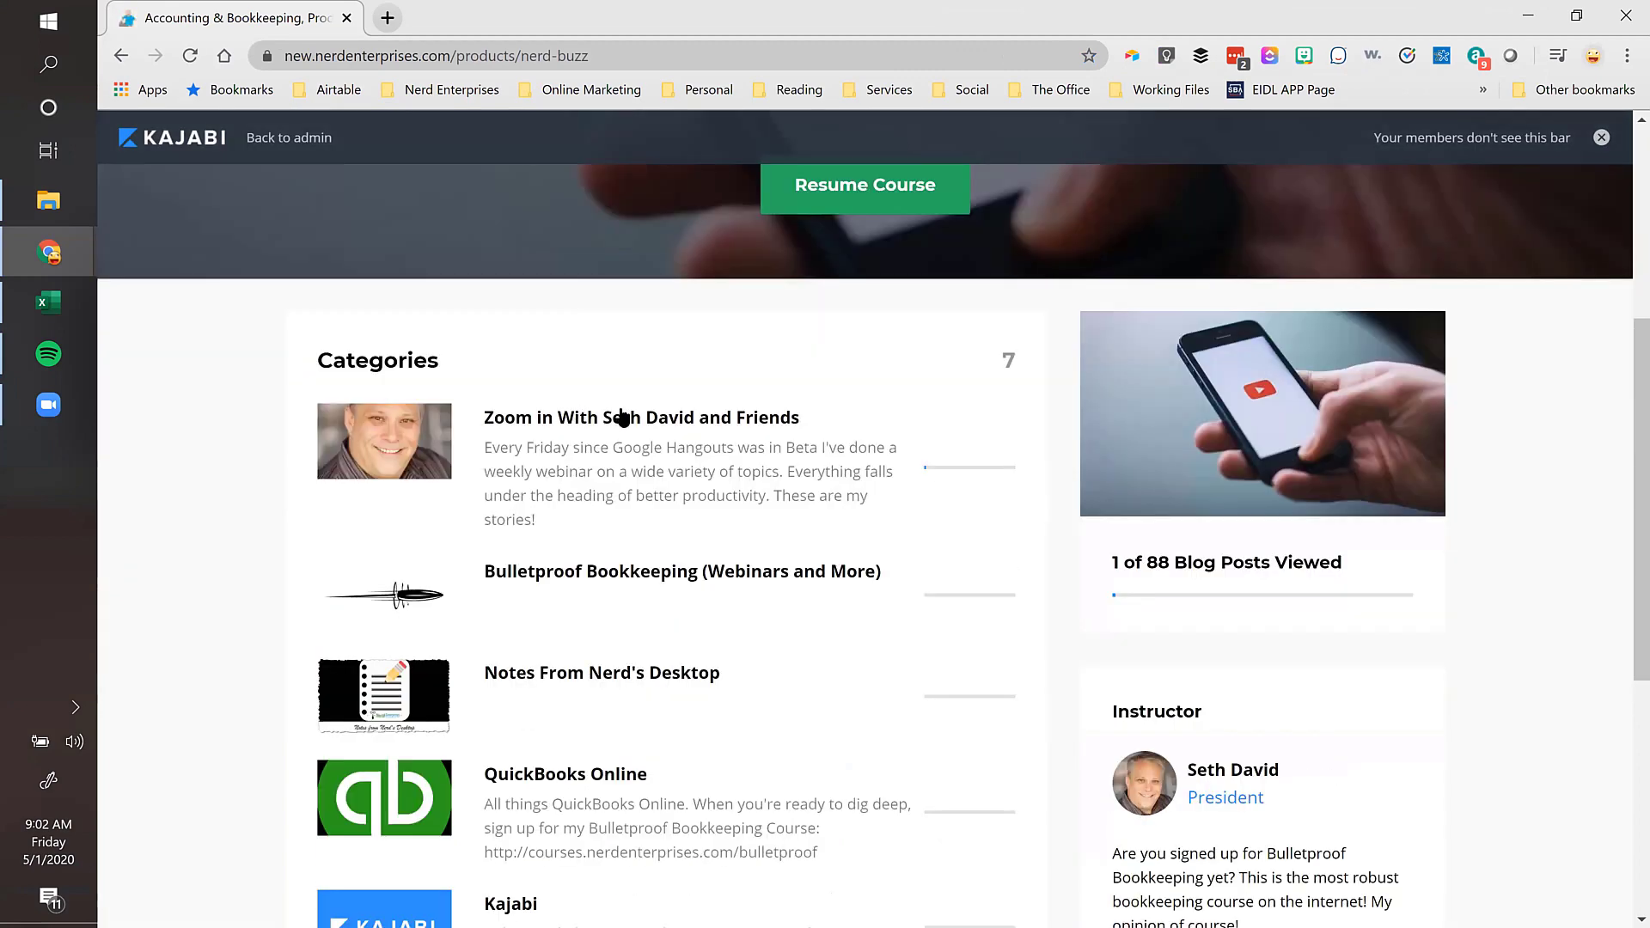
click(698, 423)
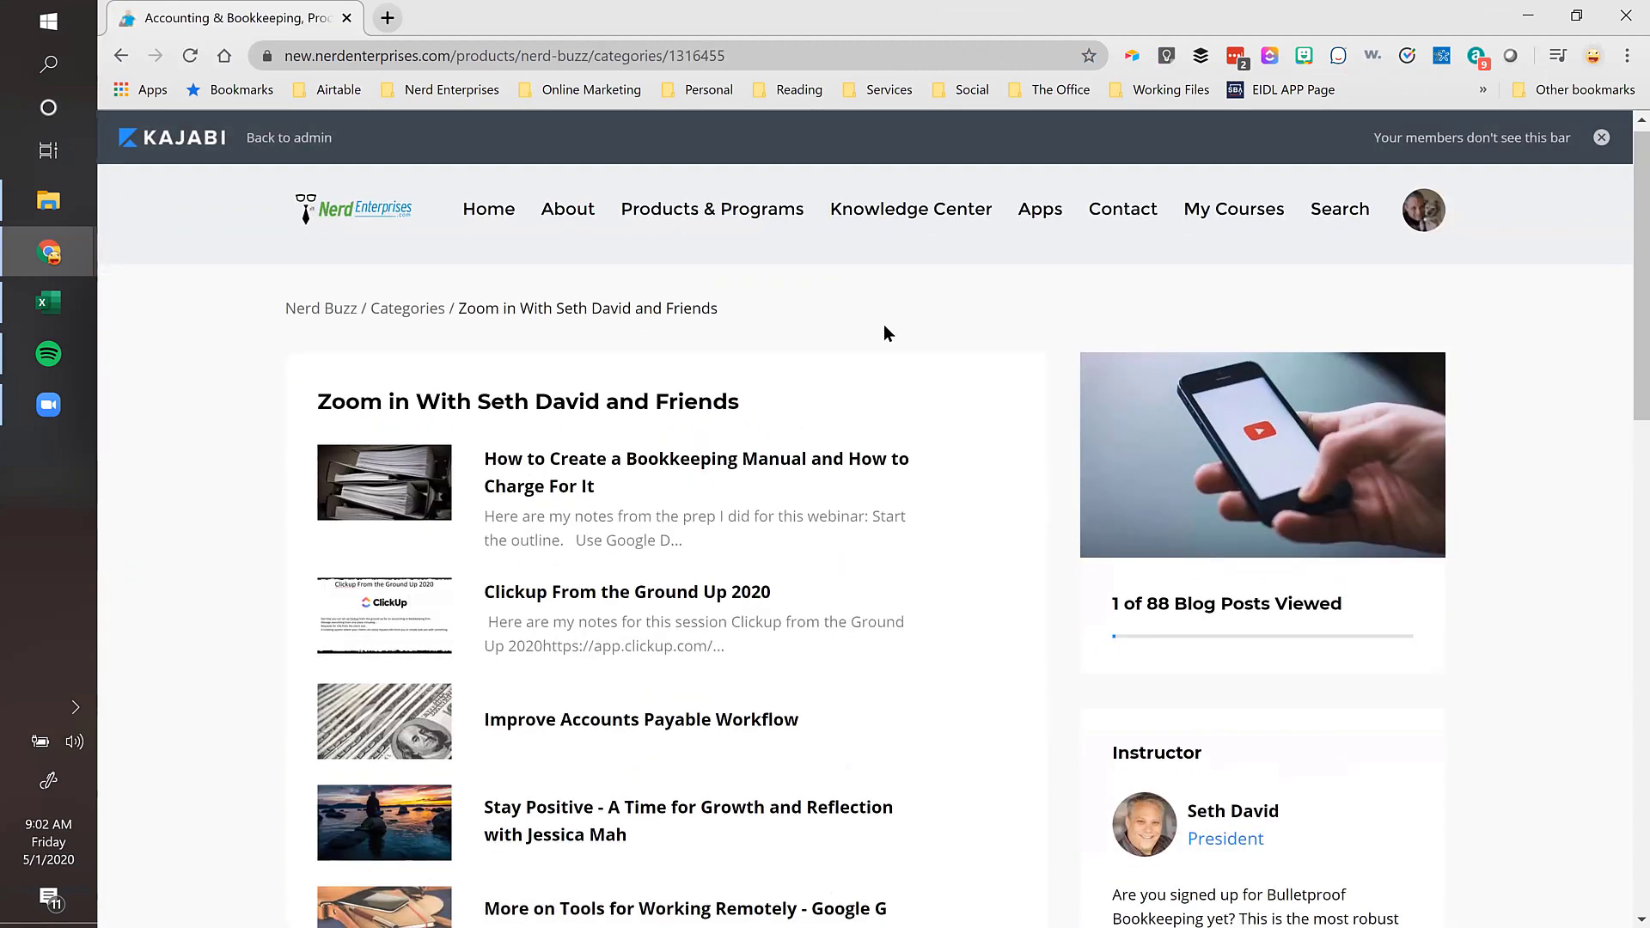
scroll(510, 376, down, 1)
click(676, 365)
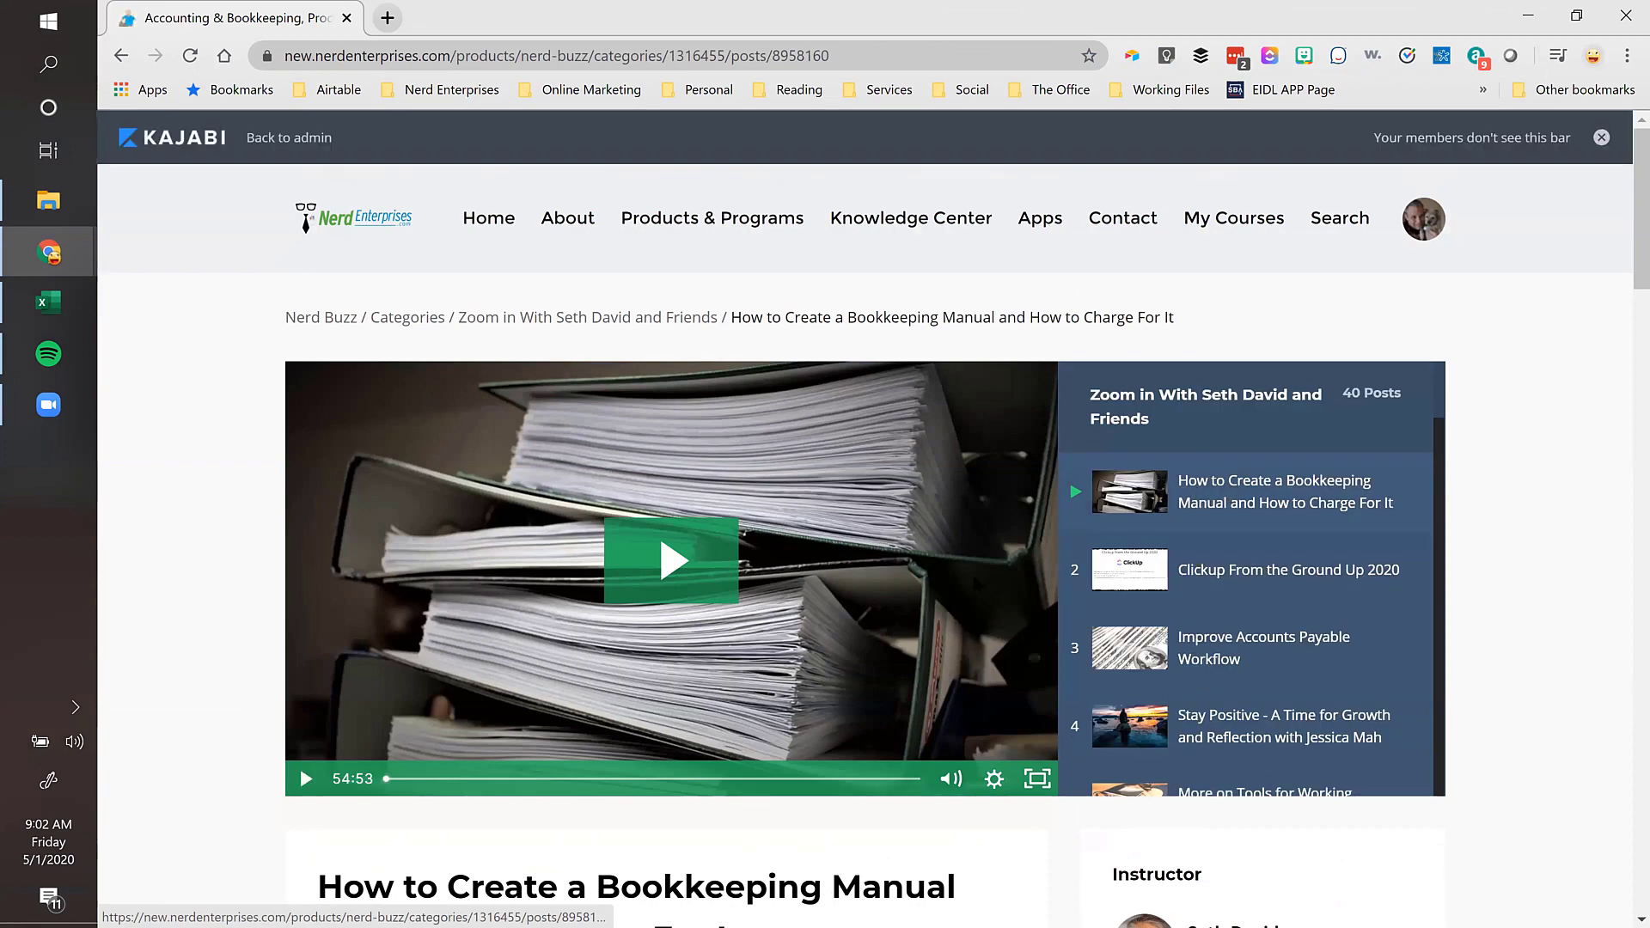
scroll(1126, 706, down, 5)
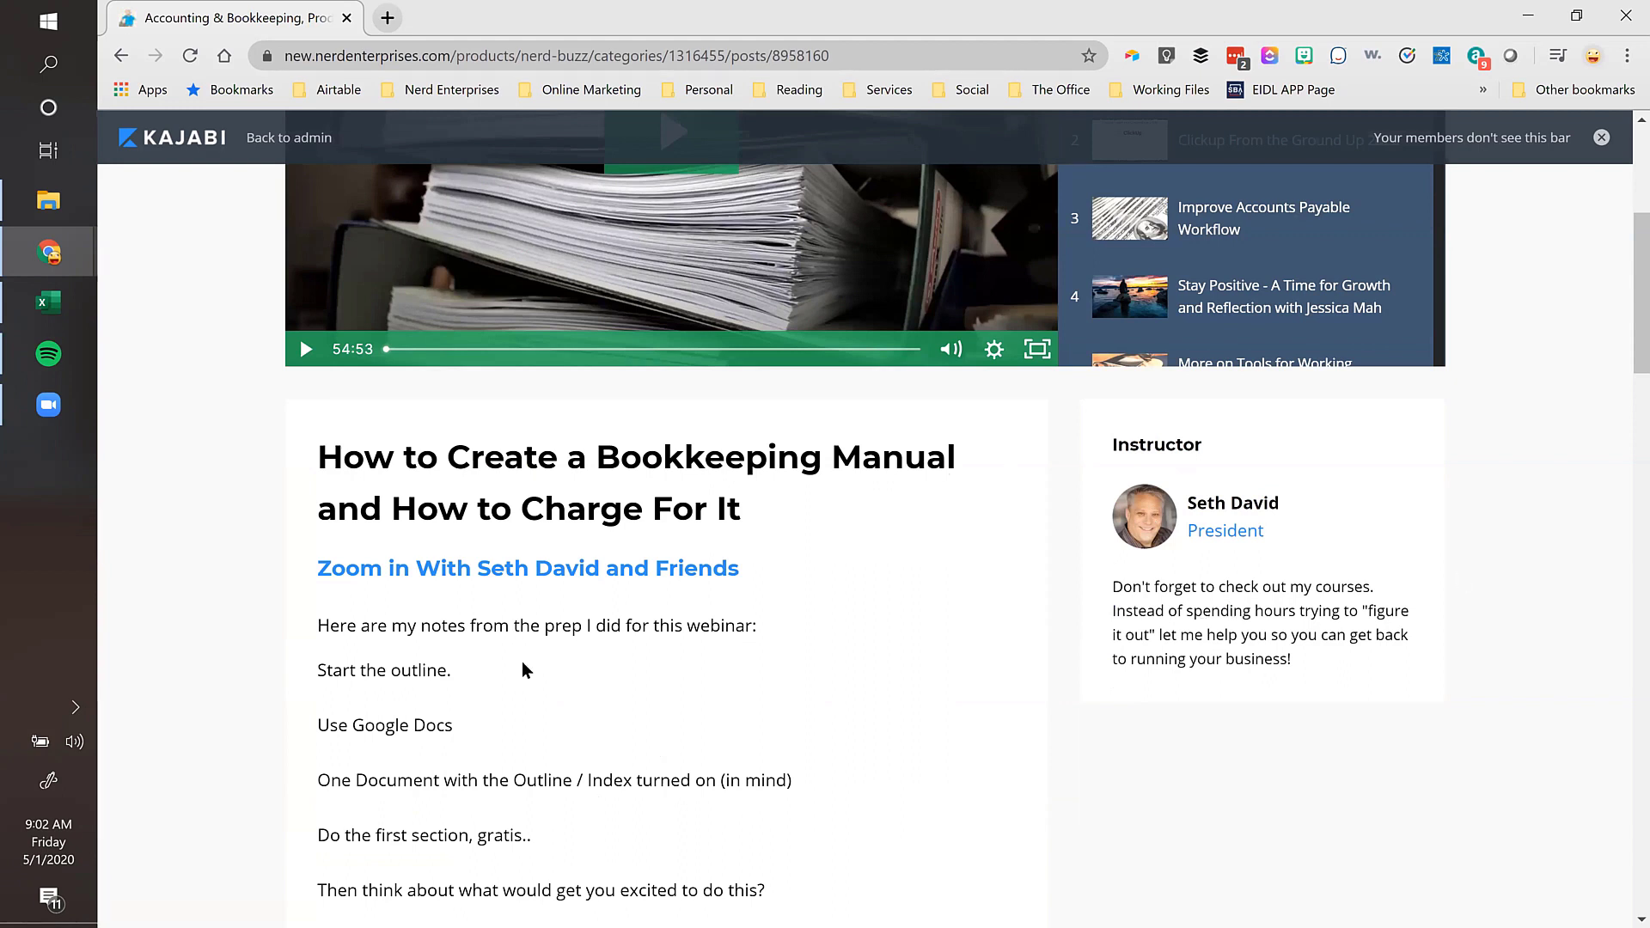
scroll(1243, 603, up, 5)
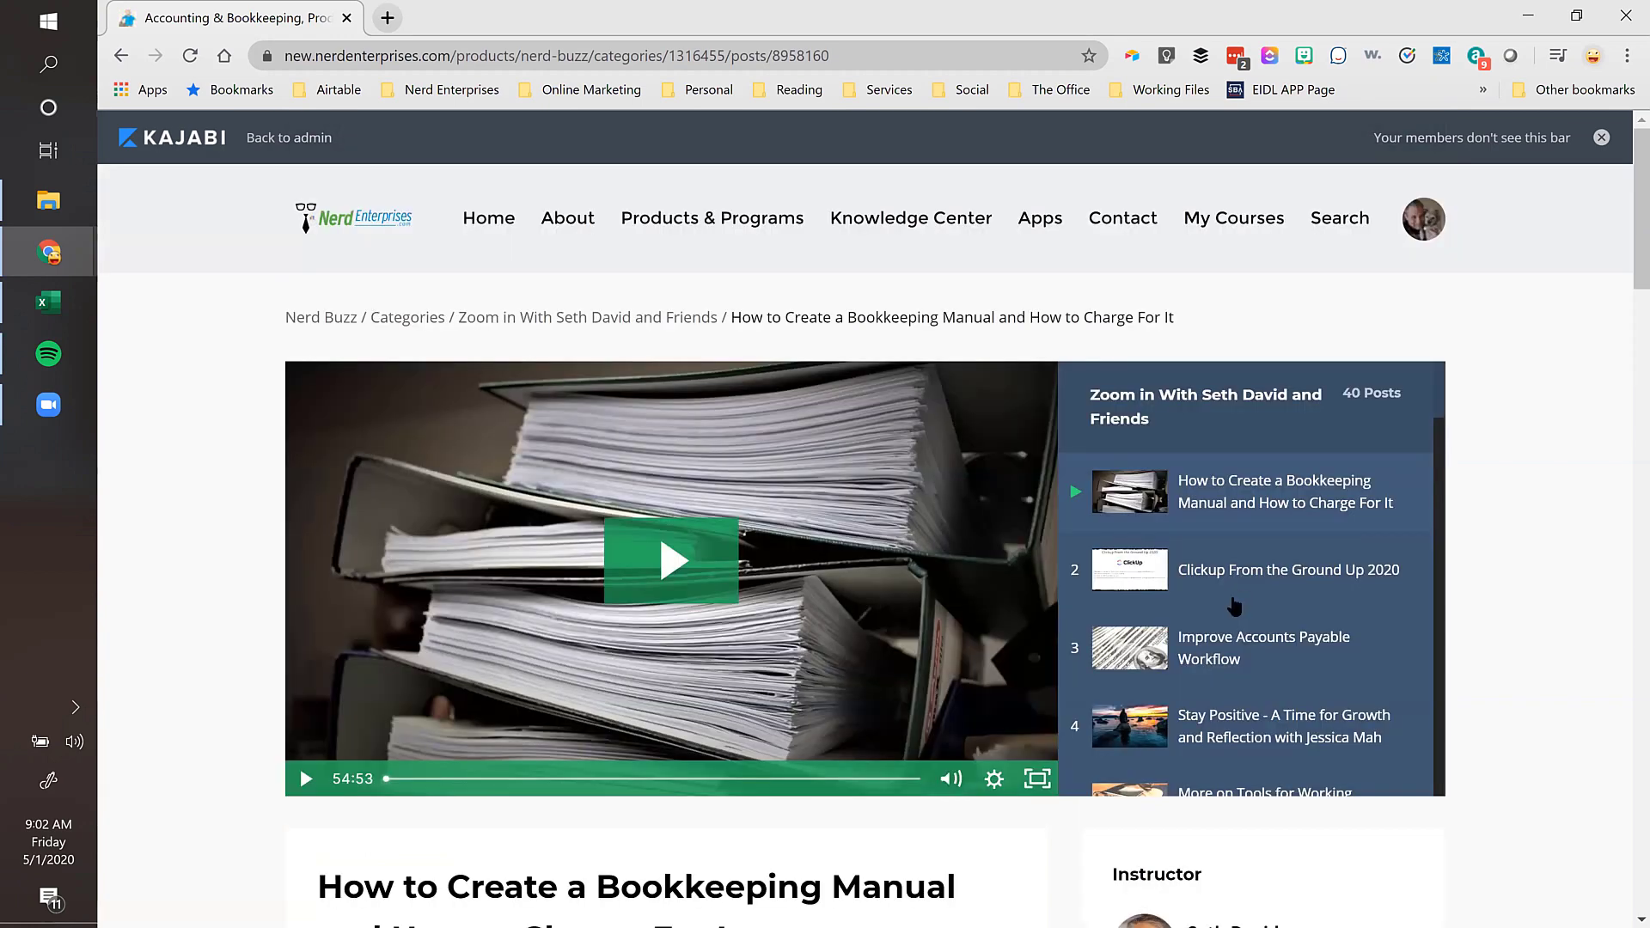